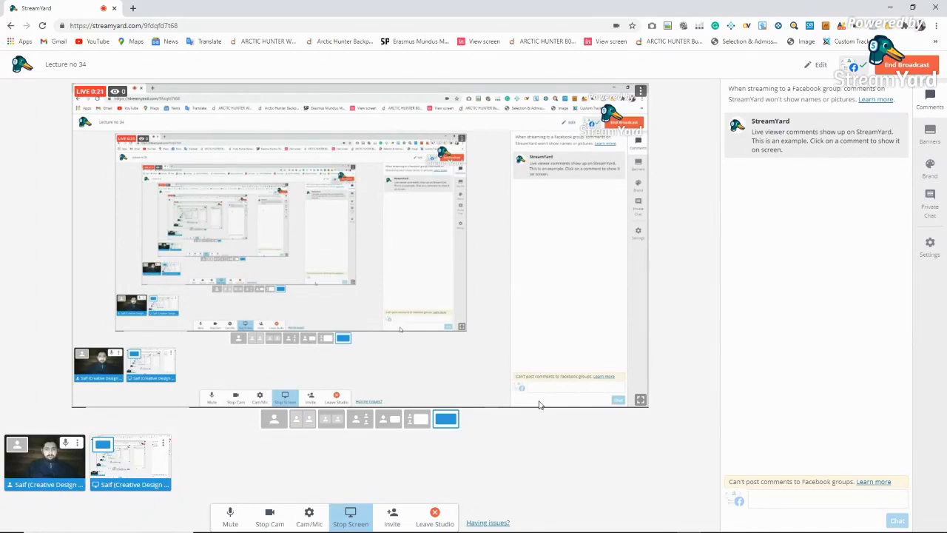
# Open the ThrottleStop monitoring window from the taskbar
pyautogui.moveTo(709, 531)
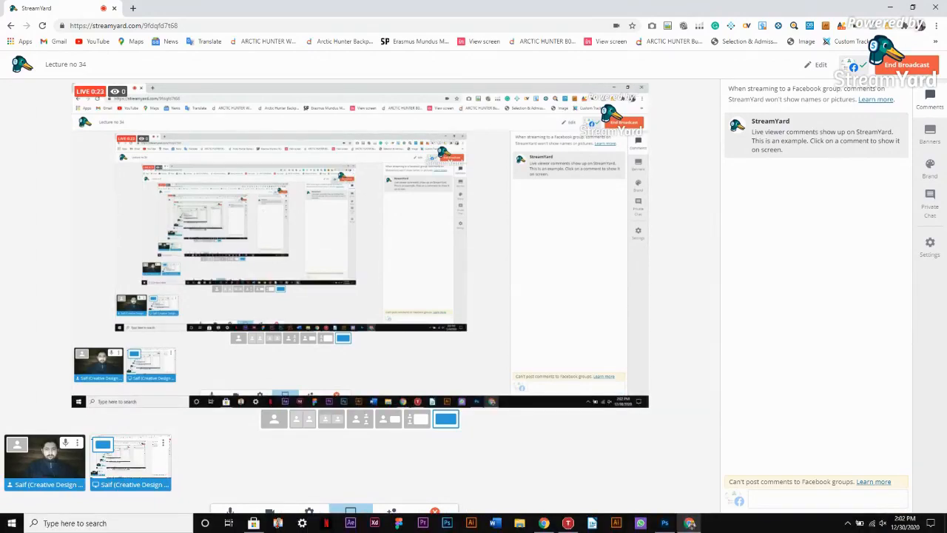
pyautogui.rightClick(665, 523)
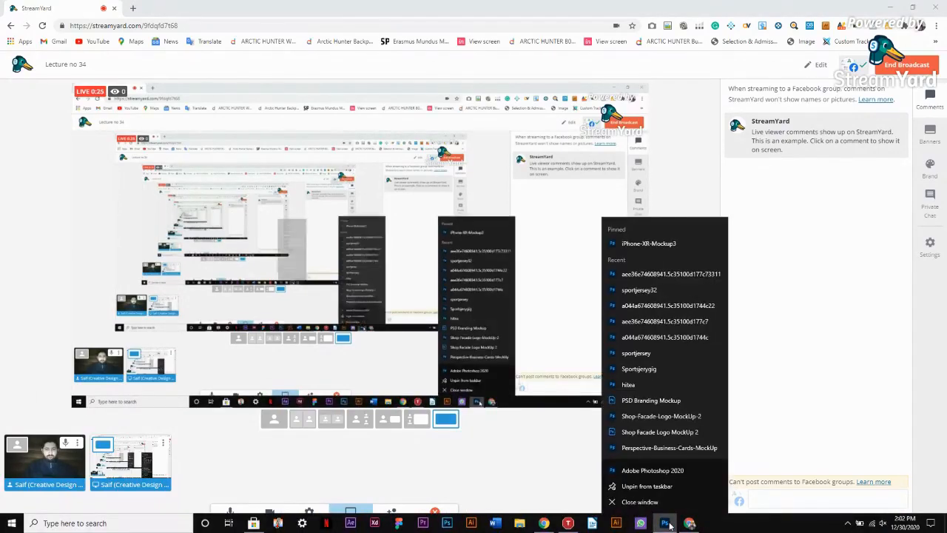
pyautogui.click(638, 502)
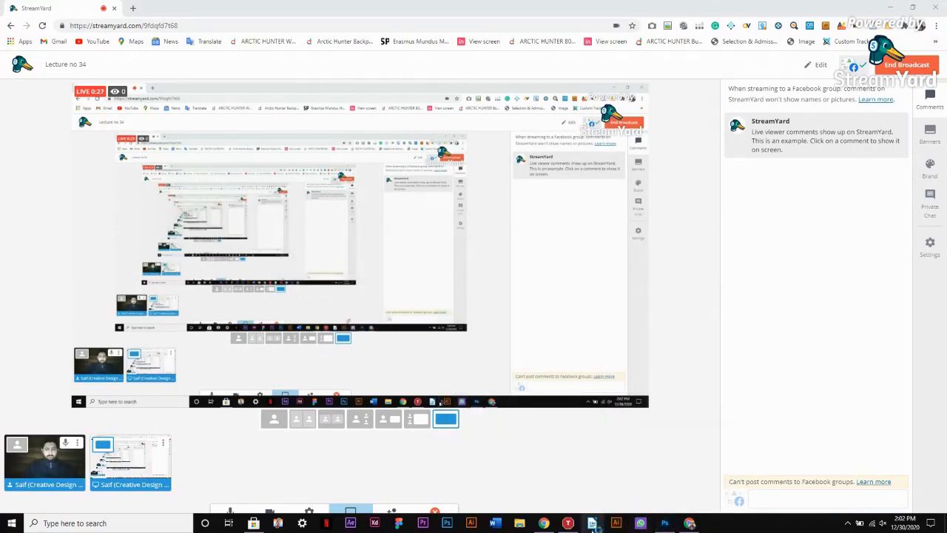
pyautogui.click(568, 523)
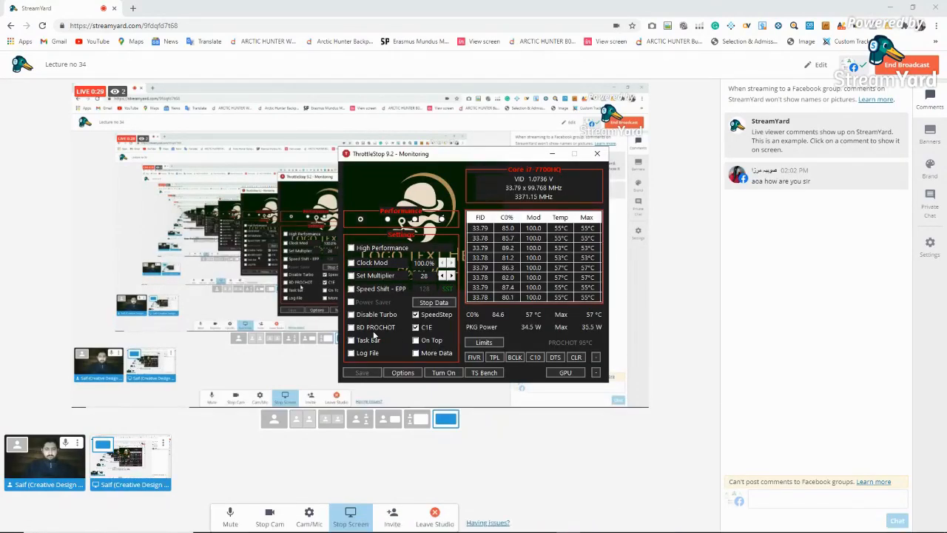
# Turn off BD PROCHOT, save the setting, and close ThrottleStop
pyautogui.click(362, 373)
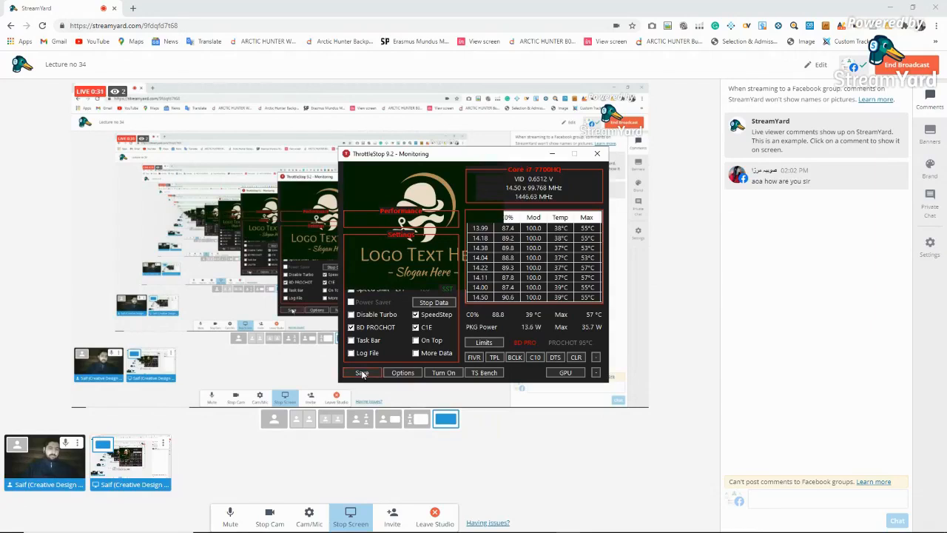
pyautogui.click(370, 329)
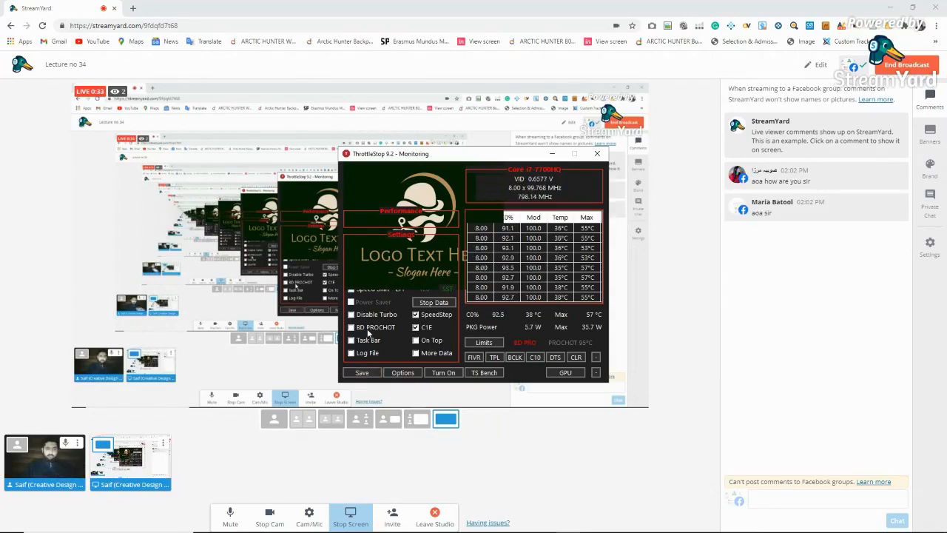
pyautogui.click(357, 373)
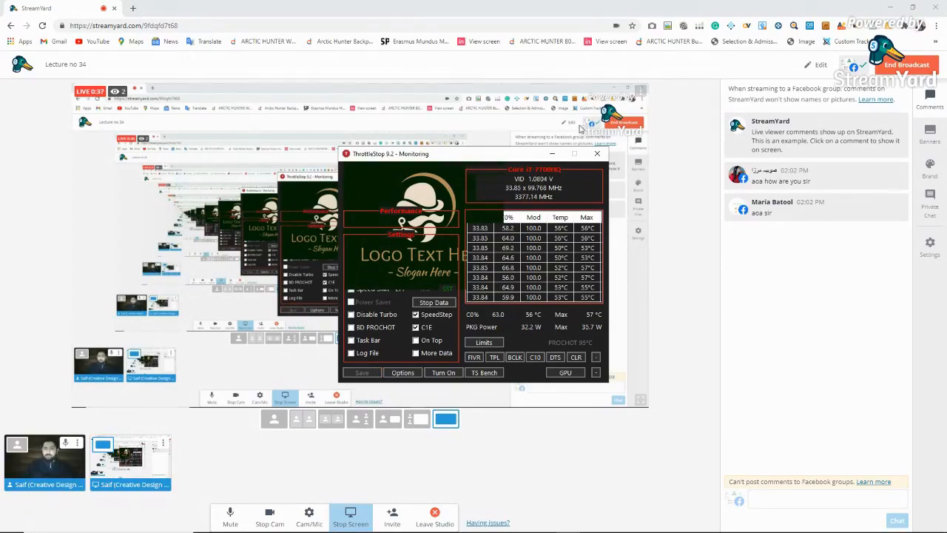
pyautogui.click(597, 153)
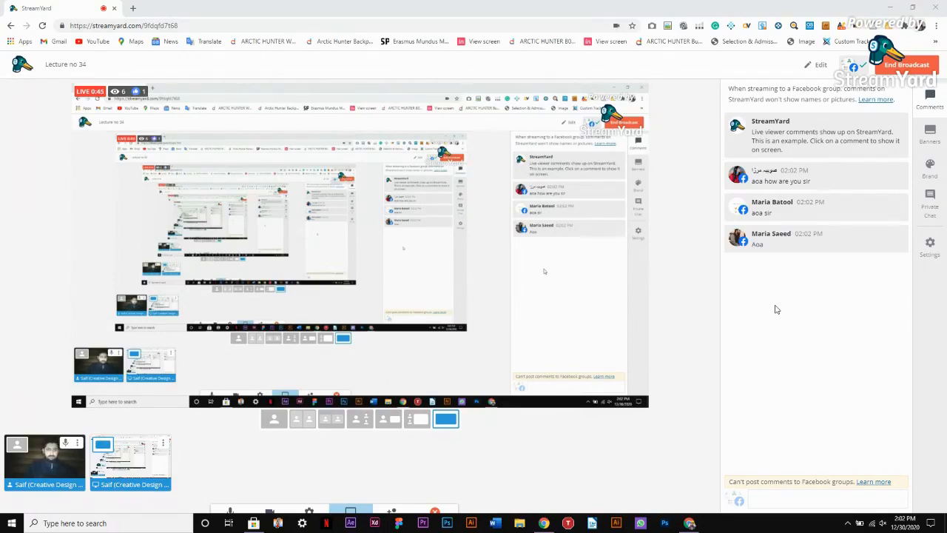
# Display the Lecture 34 ticker banner about Brochure Design, Fiverr Gig check and Dribbble work process
pyautogui.click(927, 134)
pyautogui.click(832, 163)
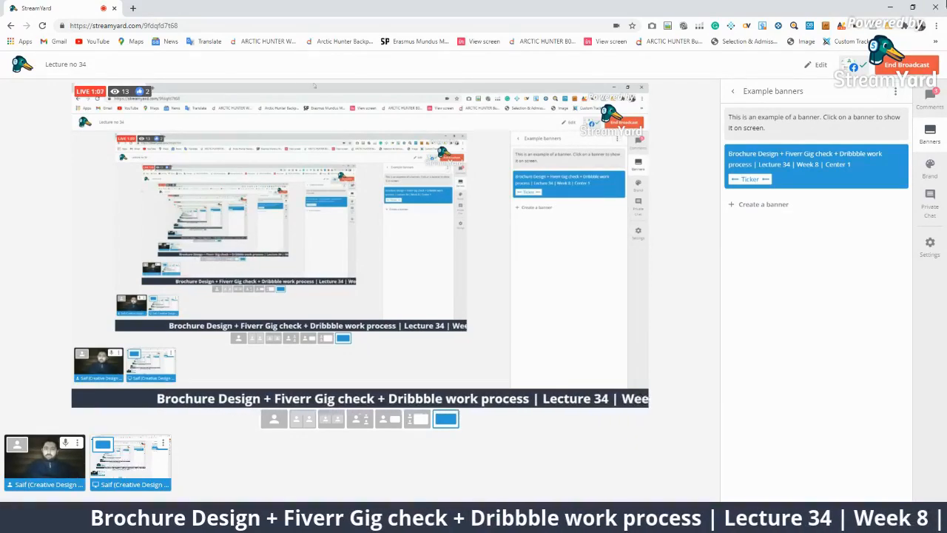
# Open the Attendance Creative Design Group-01 form in a new tab and copy its URL
pyautogui.click(132, 7)
pyautogui.click(147, 24)
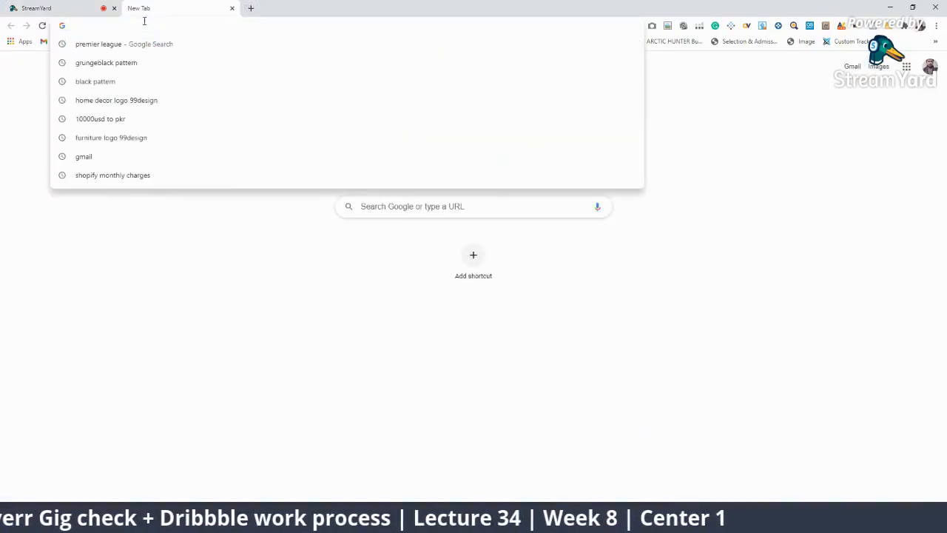
pyautogui.write('atte')
pyautogui.press('Down')
pyautogui.press('Down')
pyautogui.press('Down')
pyautogui.press('Down')
pyautogui.press('Down')
pyautogui.press('Down')
pyautogui.press('Return')
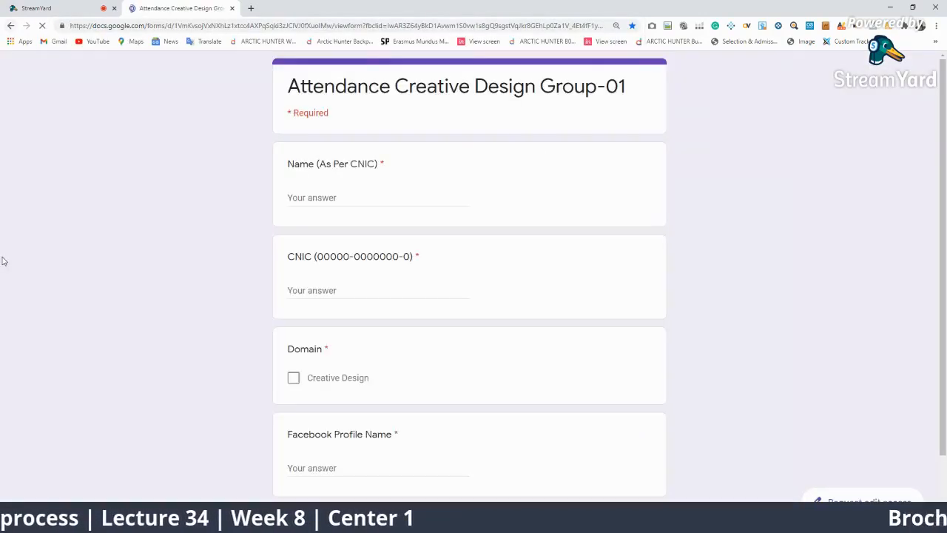
pyautogui.click(392, 24)
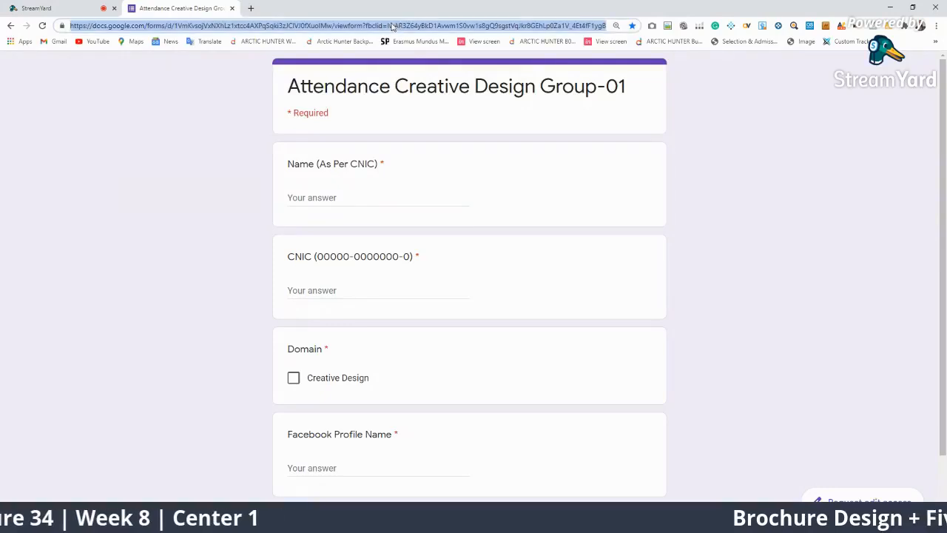
pyautogui.click(67, 9)
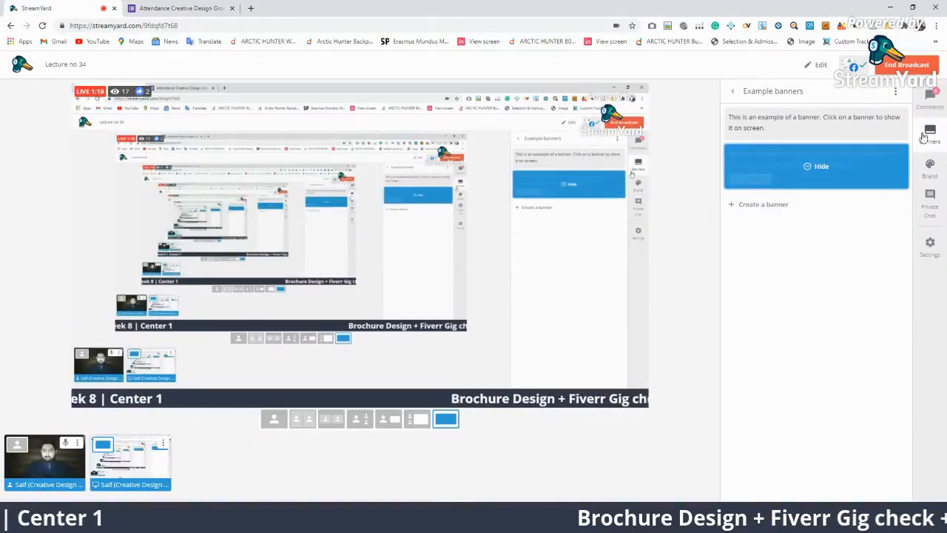
# Paste the attendance form link after 'Mark your attendance:' in the broadcast description and save
pyautogui.click(930, 97)
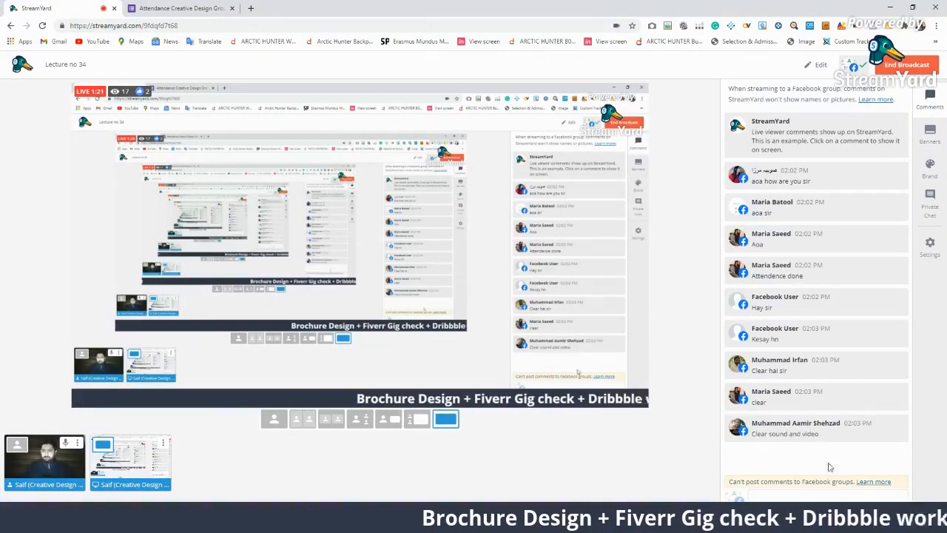
pyautogui.click(819, 64)
pyautogui.click(444, 246)
pyautogui.click(506, 422)
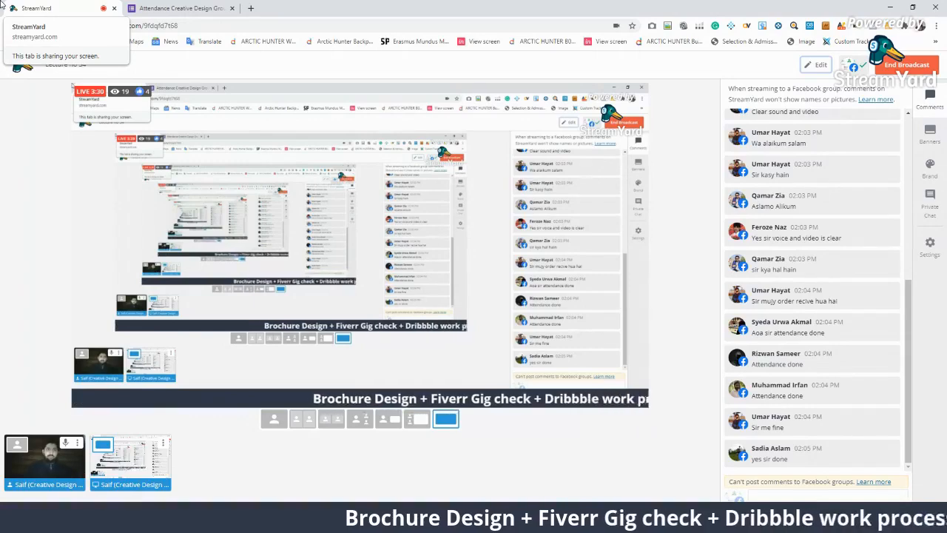
pyautogui.click(177, 8)
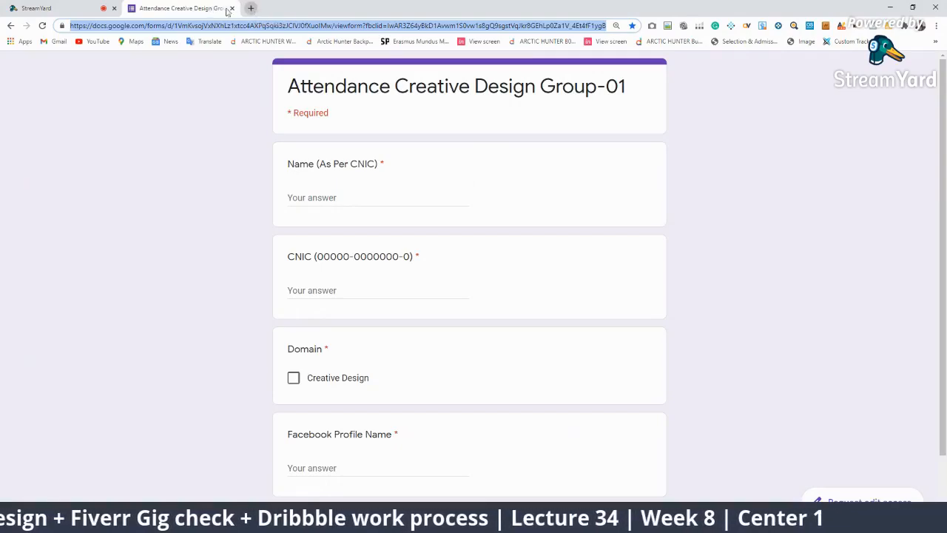
# Switch from the attendance form back to the live StreamYard studio
pyautogui.click(40, 8)
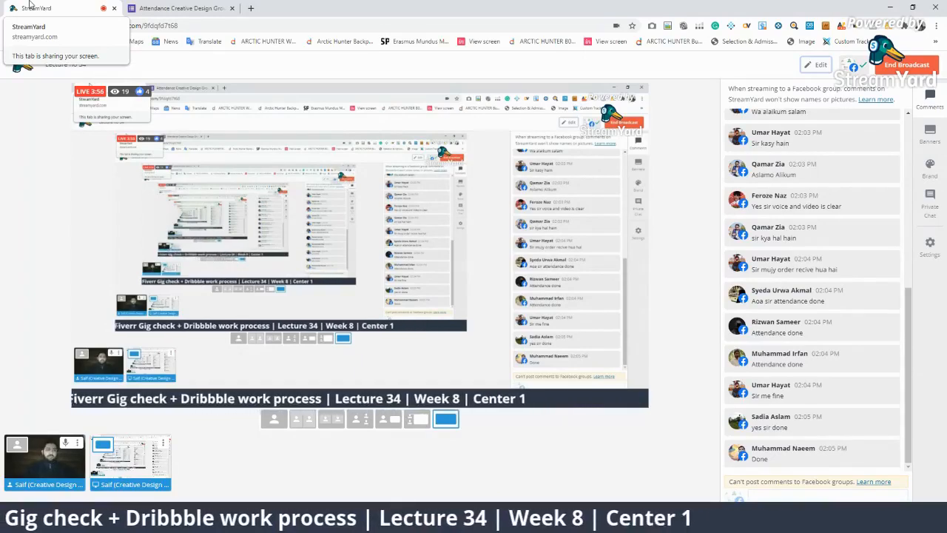
# Open Google Drive in a new tab and switch to the other account's Drive
pyautogui.click(250, 8)
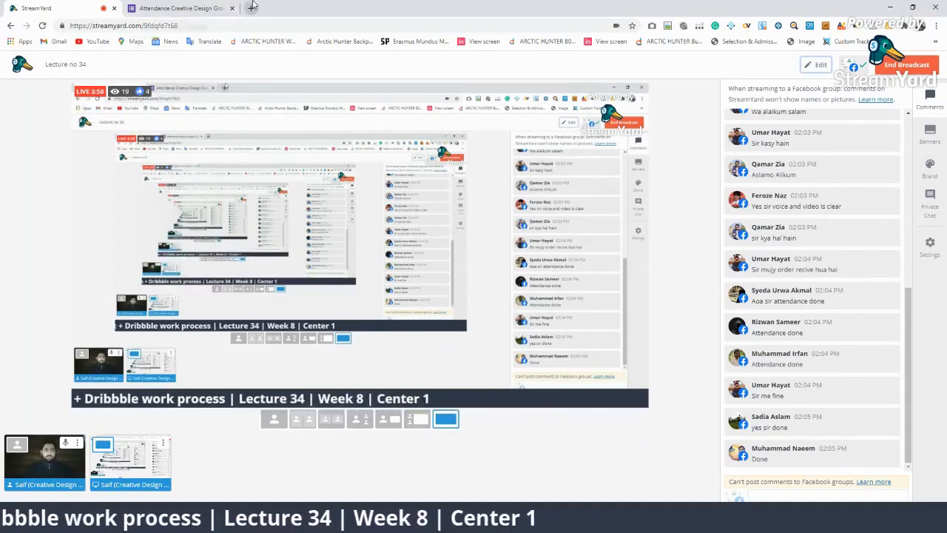
pyautogui.click(239, 26)
pyautogui.write('dr')
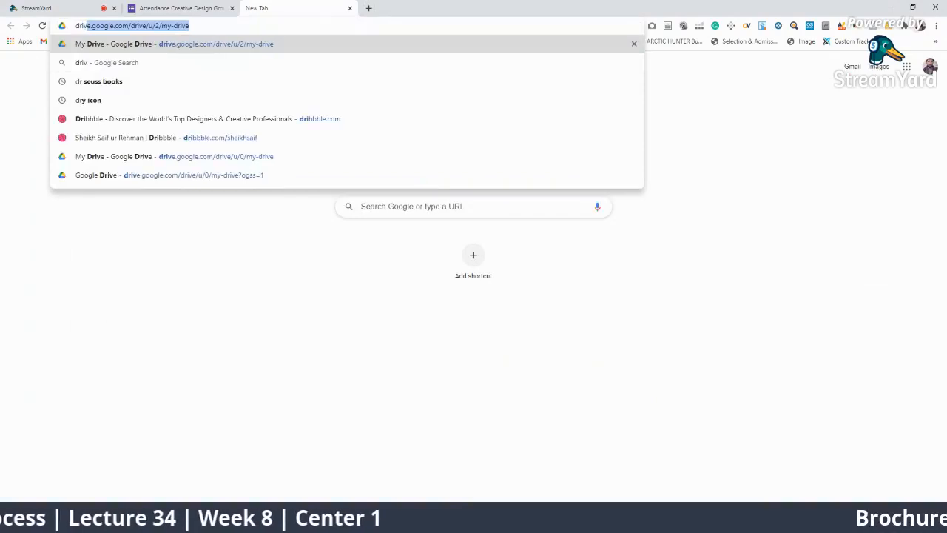
pyautogui.press('Return')
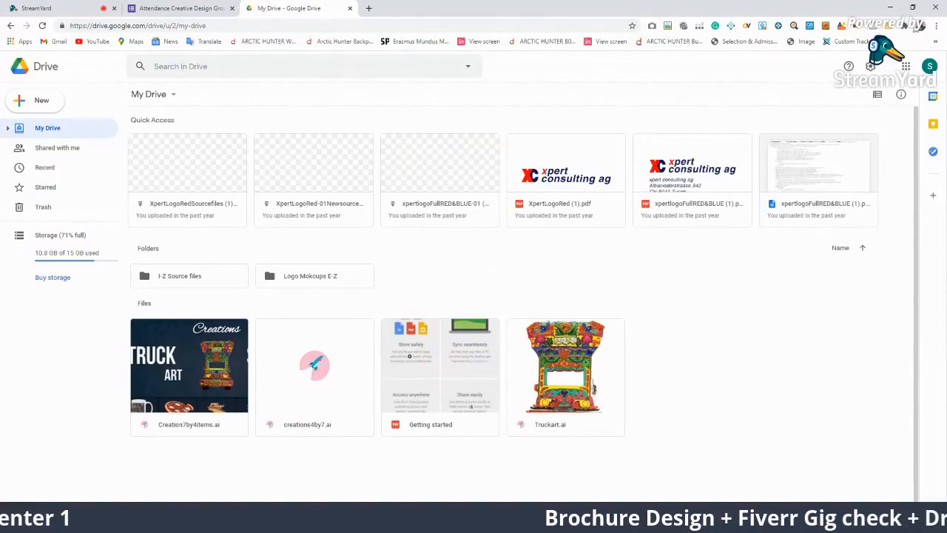
pyautogui.click(930, 66)
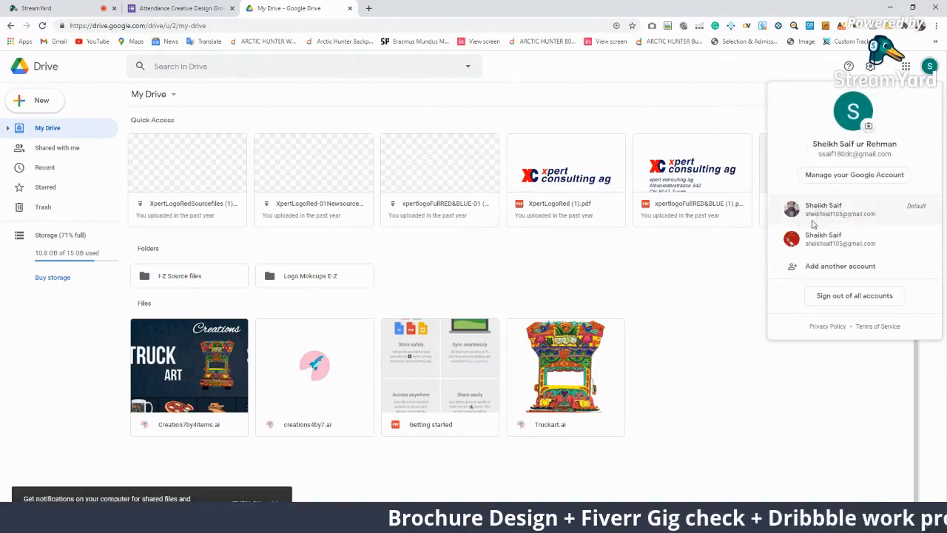
pyautogui.click(813, 219)
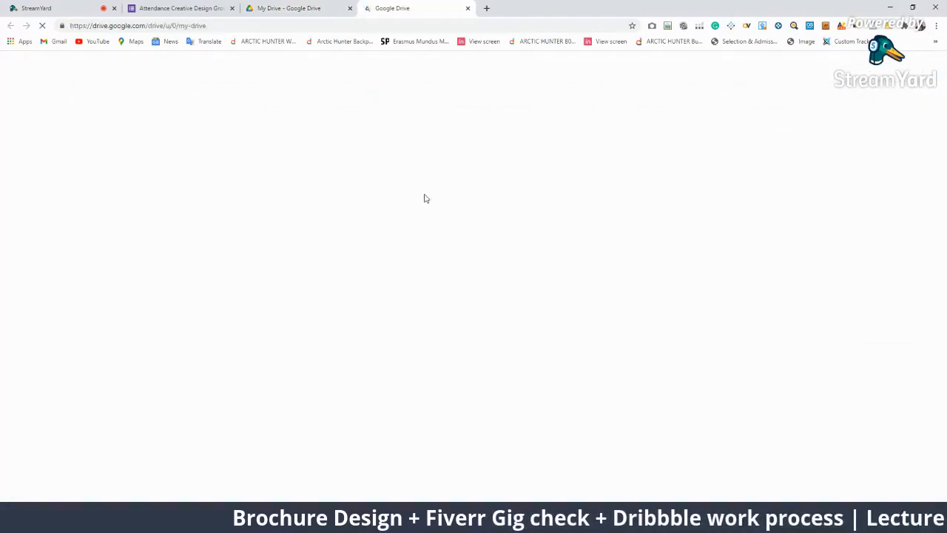
# Preview proposal writing (1).odt, close it, and open the Untitled form from Quick Access
pyautogui.doubleClick(293, 222)
pyautogui.click(400, 219)
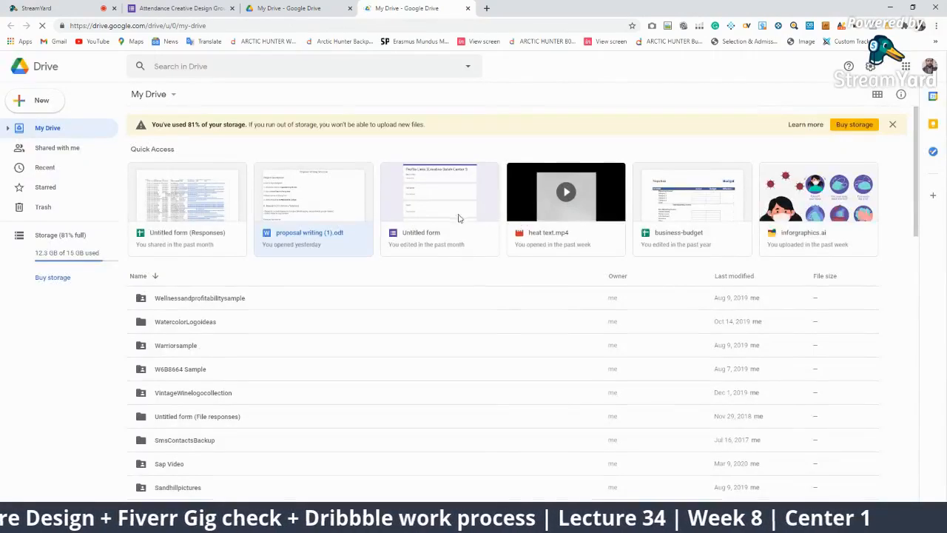
pyautogui.doubleClick(466, 219)
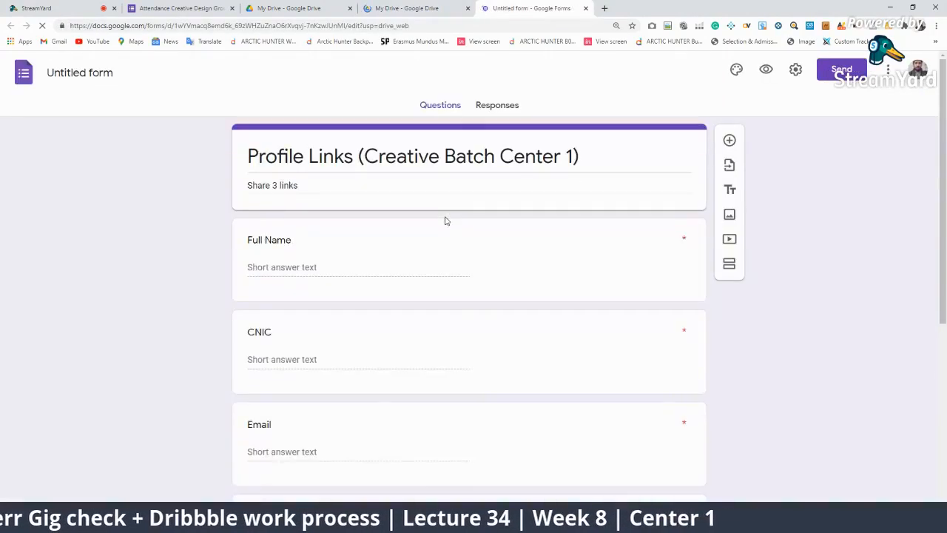
# Open the form's 87 responses as the linked Untitled form (Responses) spreadsheet
pyautogui.click(499, 108)
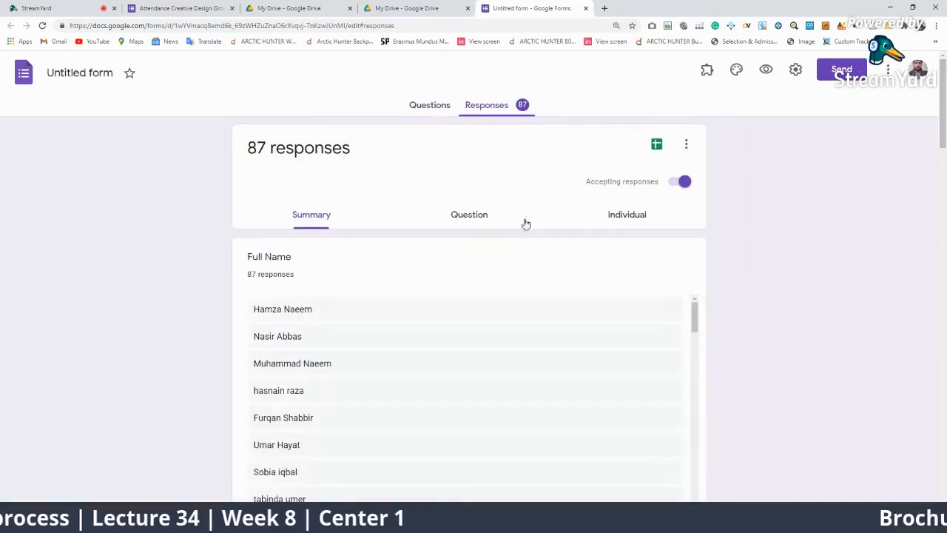
pyautogui.click(657, 145)
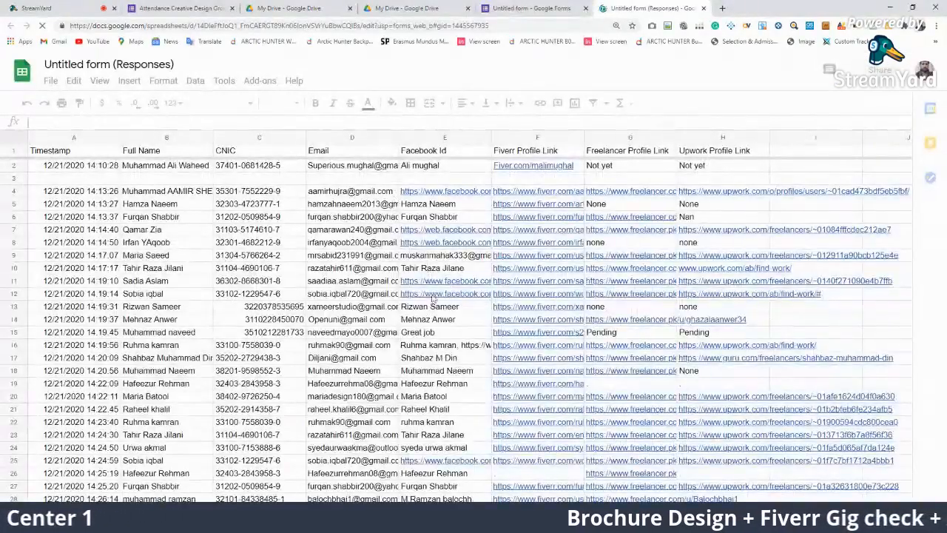
# Scroll to the latest responses and select a repeated name and the resubmitted entry
pyautogui.scroll(-5, 456, 296)
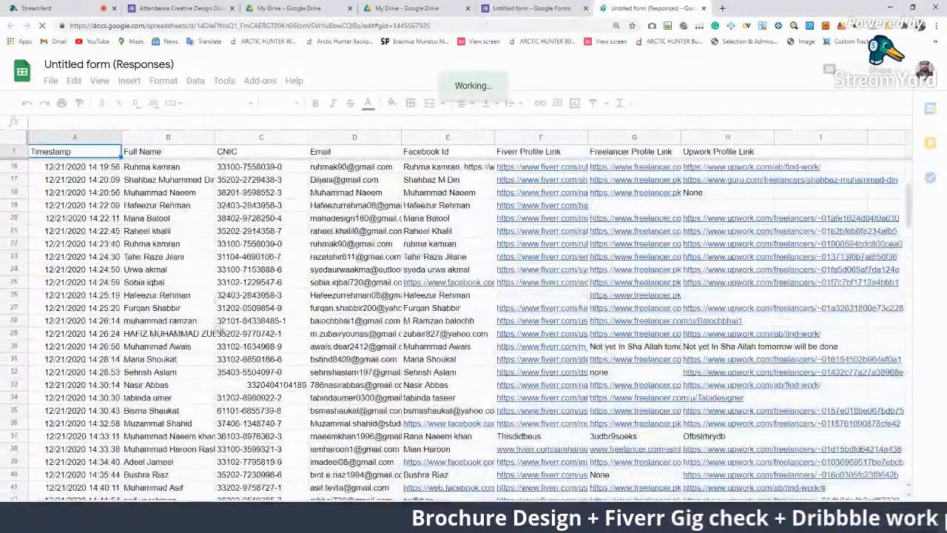
pyautogui.scroll(-3, 224, 338)
pyautogui.click(178, 379)
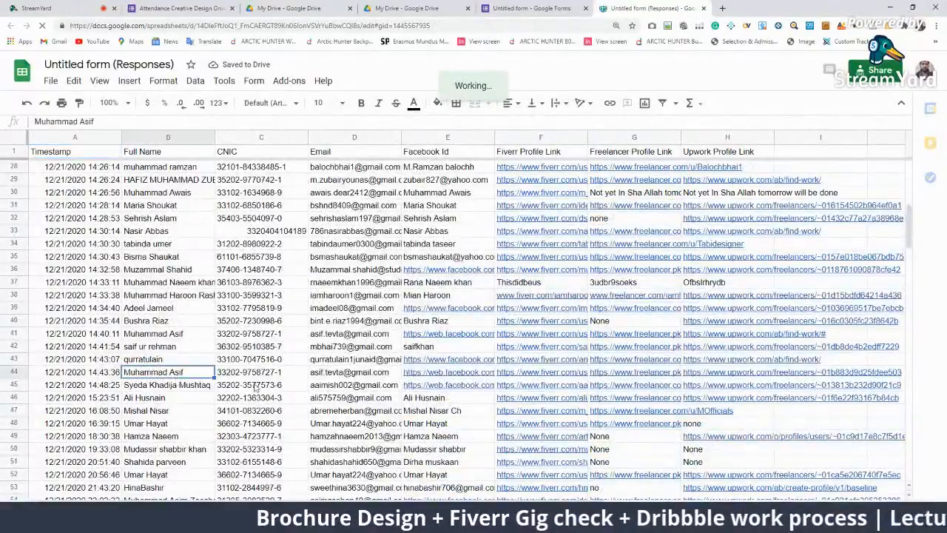
pyautogui.scroll(-2, 255, 386)
pyautogui.scroll(-10, 256, 387)
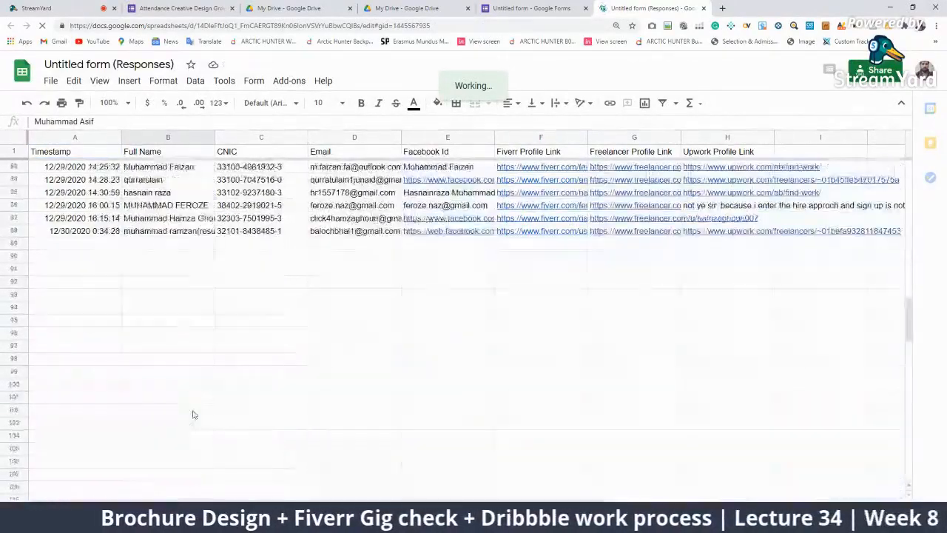
pyautogui.click(194, 360)
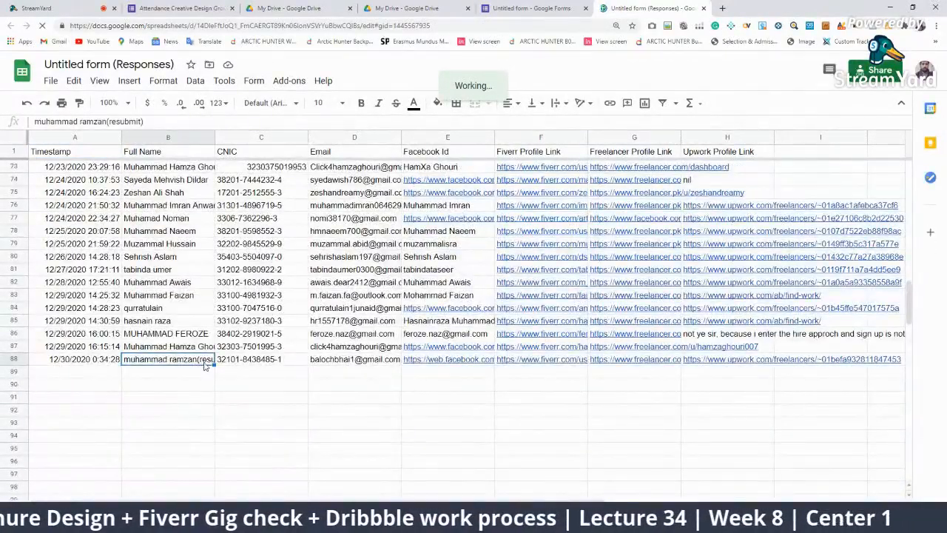
# Check the names up to the qurratulain entry and switch the sheet to compact mode
pyautogui.doubleClick(205, 359)
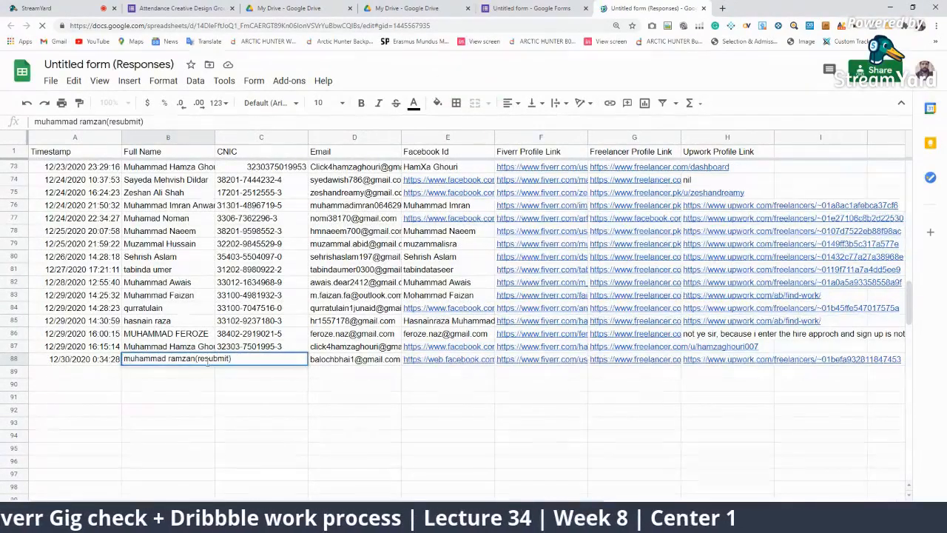
pyautogui.click(204, 347)
pyautogui.doubleClick(204, 348)
pyautogui.click(196, 334)
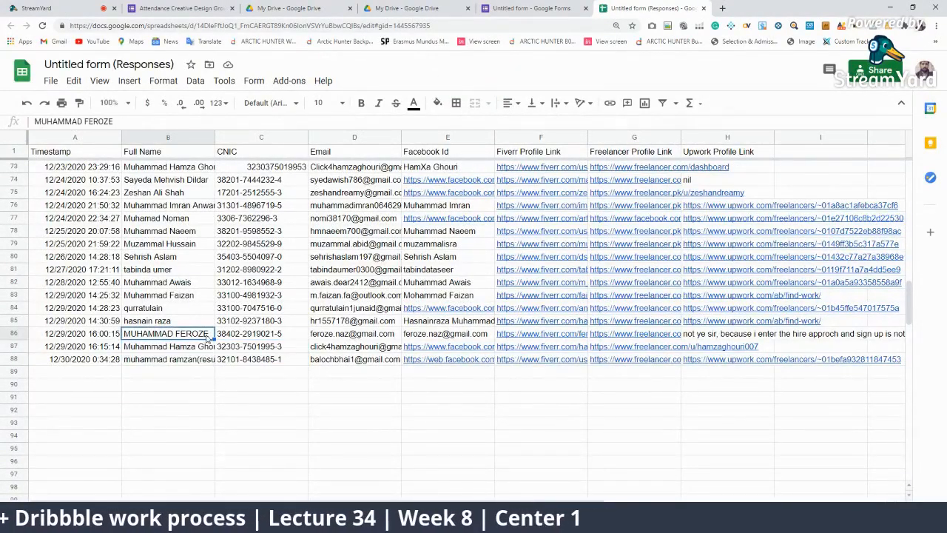
pyautogui.click(193, 321)
pyautogui.click(190, 309)
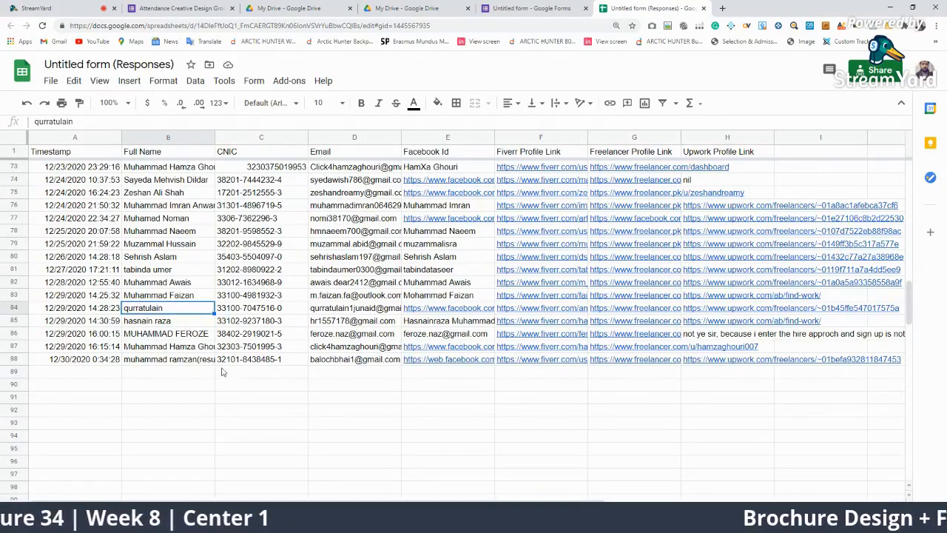
pyautogui.click(902, 105)
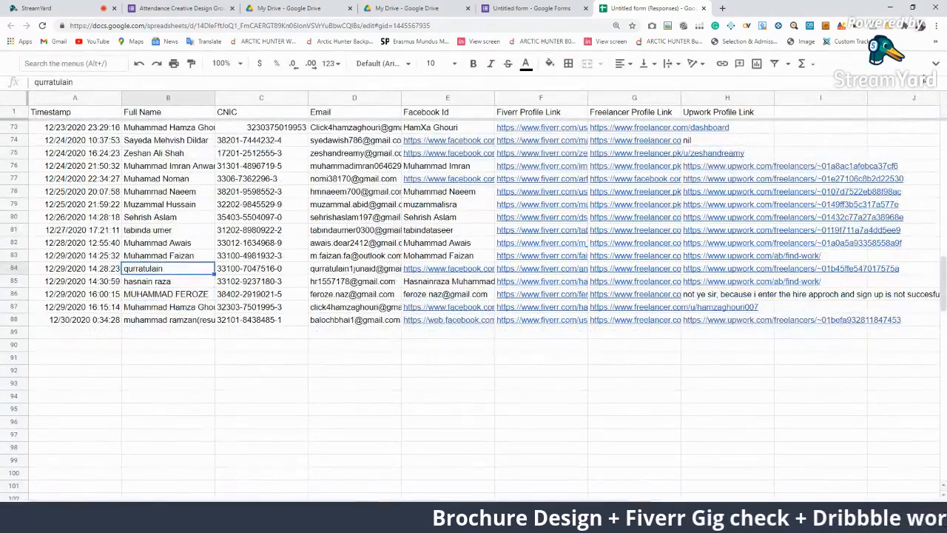
# Search the sheet for 'resubmit' with Ctrl+F
pyautogui.hotkey('ctrl', 'f')
pyautogui.write('muhm')
pyautogui.press('BackSpace')
pyautogui.press('BackSpace')
pyautogui.press('BackSpace')
pyautogui.press('BackSpace')
pyautogui.write('resu')
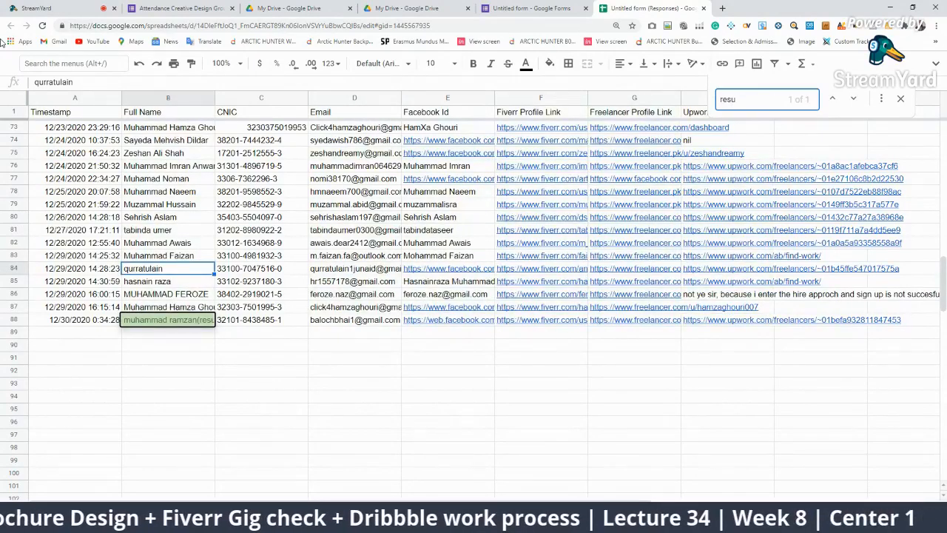
pyautogui.write('bmi')
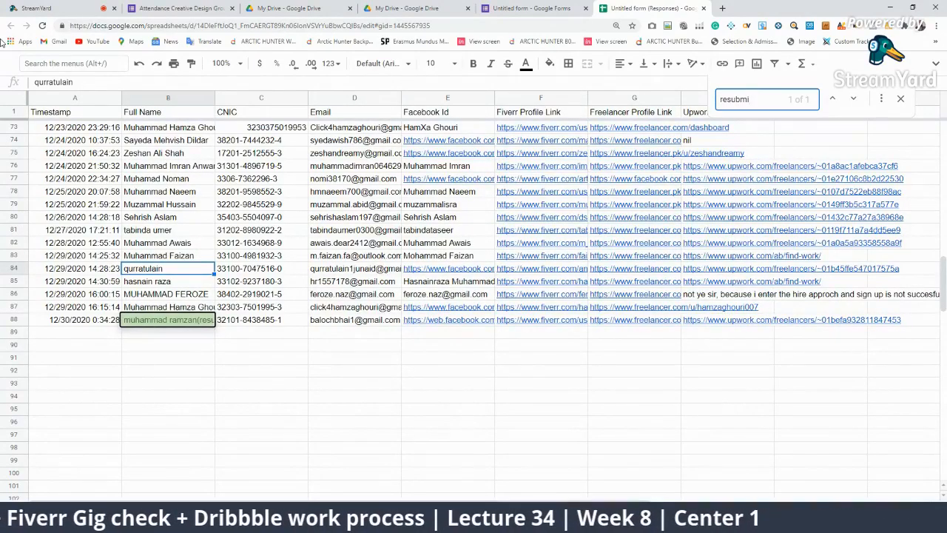
pyautogui.write('tted')
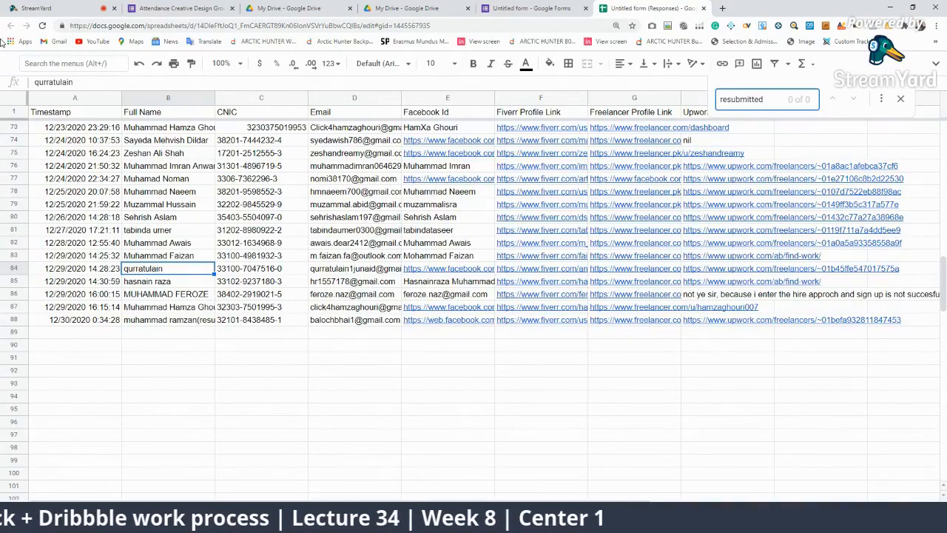
pyautogui.press('BackSpace')
pyautogui.press('BackSpace')
pyautogui.press('BackSpace')
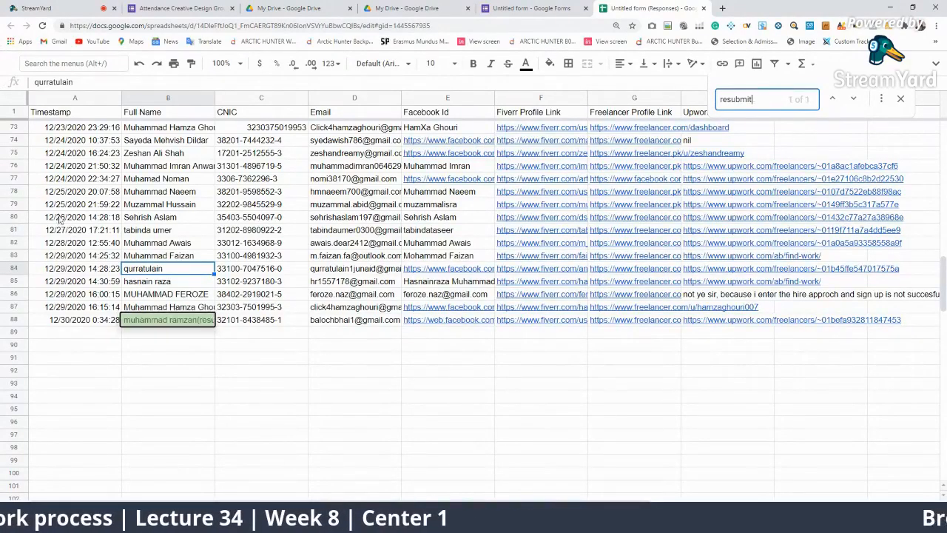
pyautogui.scroll(20, 252, 274)
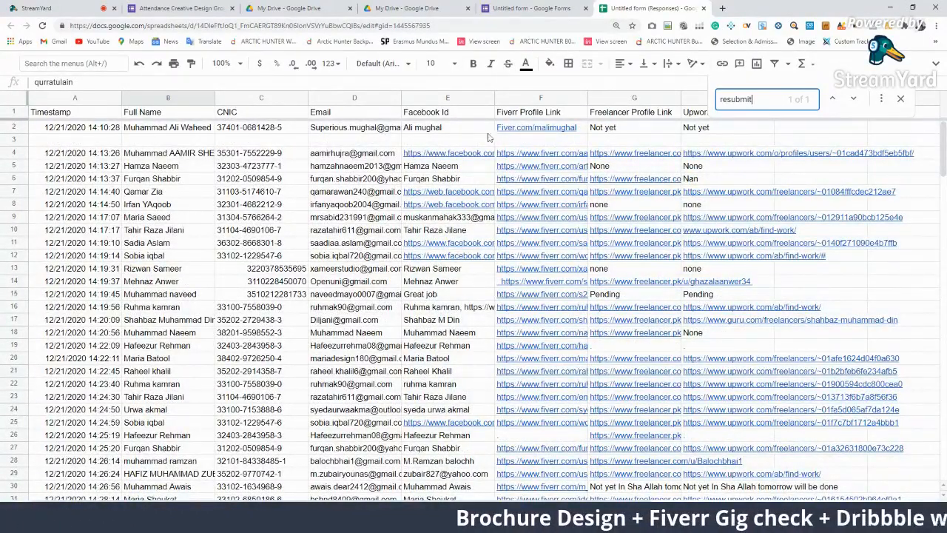
pyautogui.click(181, 130)
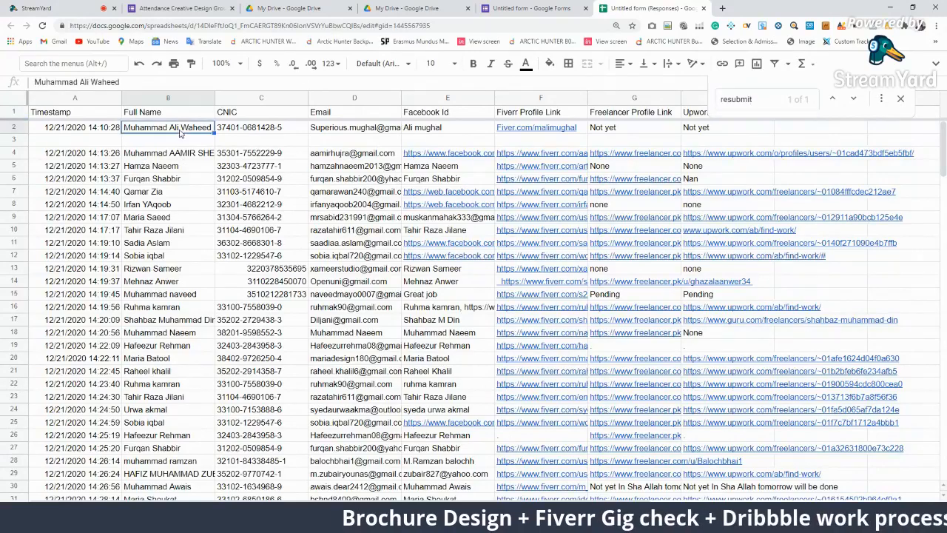
pyautogui.click(598, 130)
pyautogui.click(172, 167)
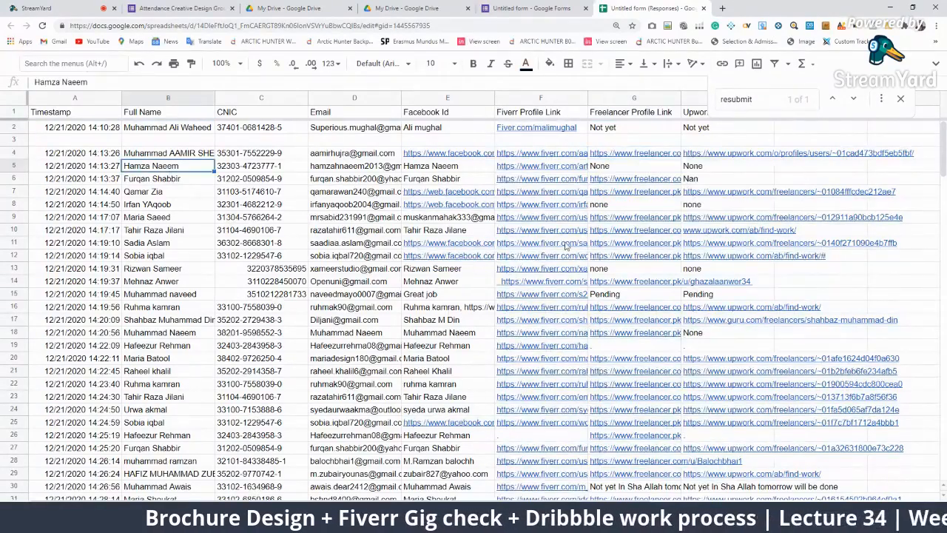
pyautogui.click(152, 208)
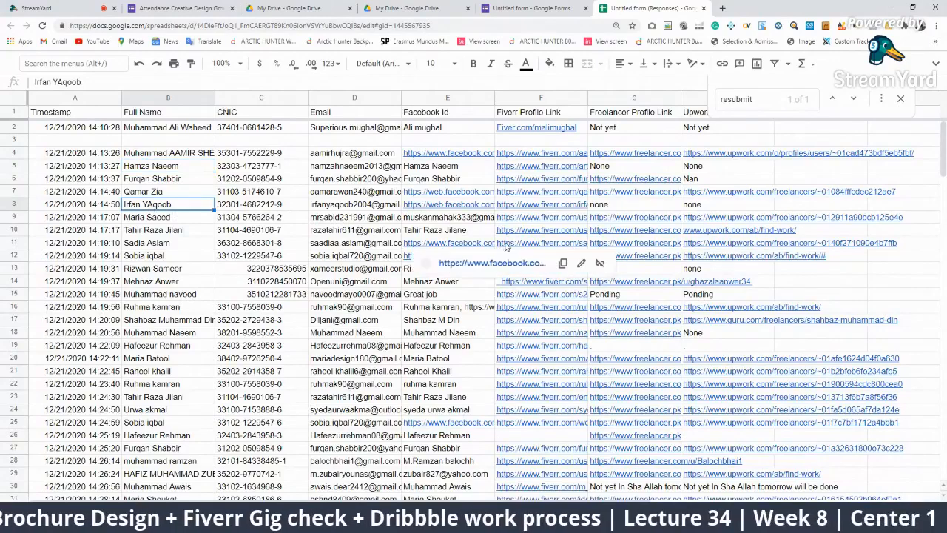
pyautogui.click(190, 269)
pyautogui.scroll(-3, 268, 341)
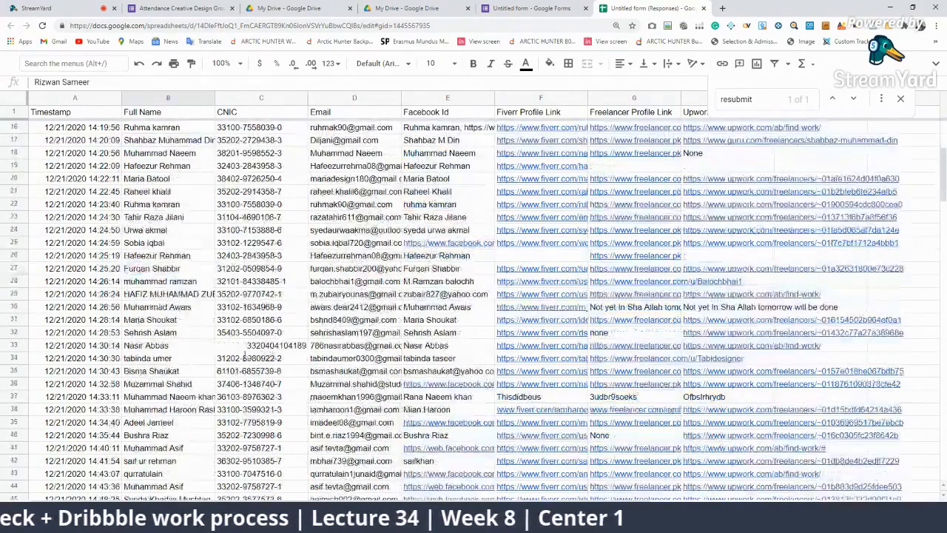
pyautogui.scroll(-2, 226, 400)
pyautogui.scroll(-1, 226, 401)
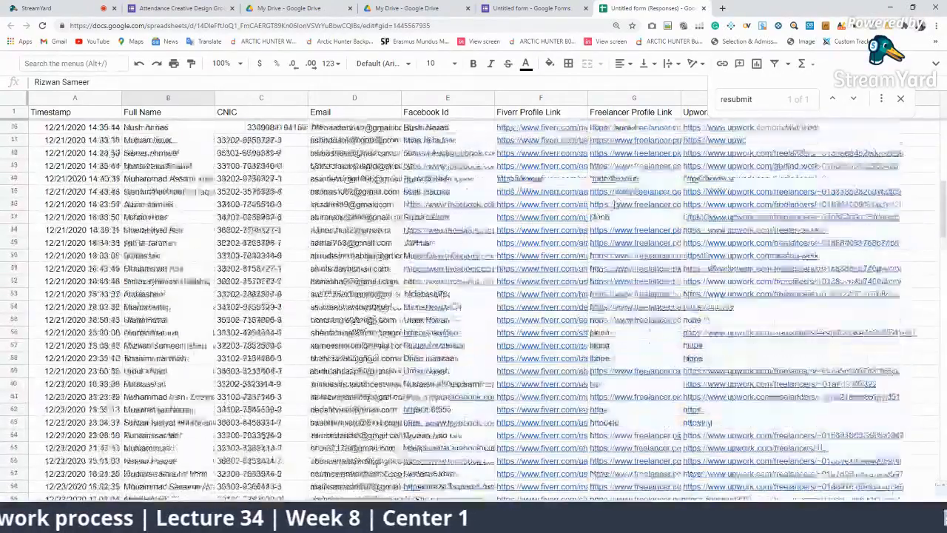
# Search for 'rizwan' and clear the duplicate row 13
pyautogui.hotkey('ctrl', 'f')
pyautogui.write('rizwab')
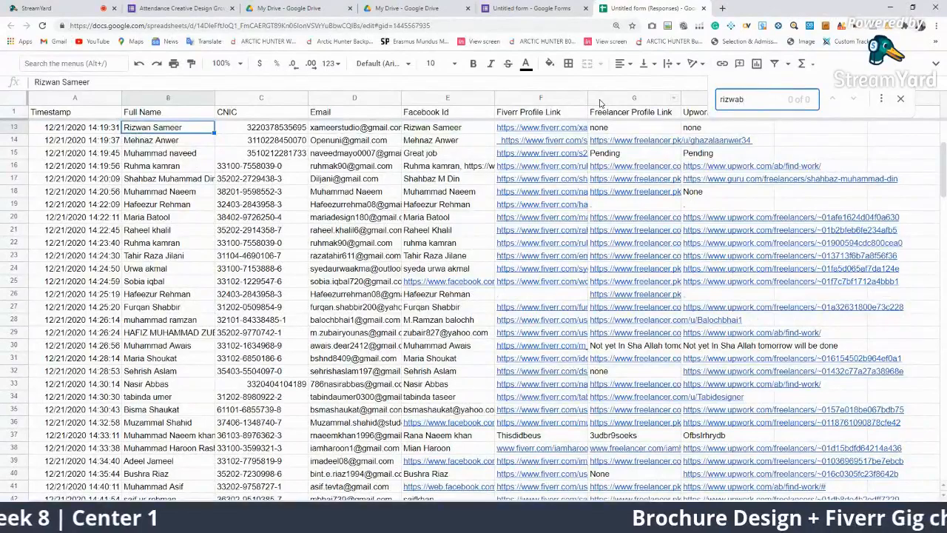
pyautogui.press('BackSpace')
pyautogui.write('n')
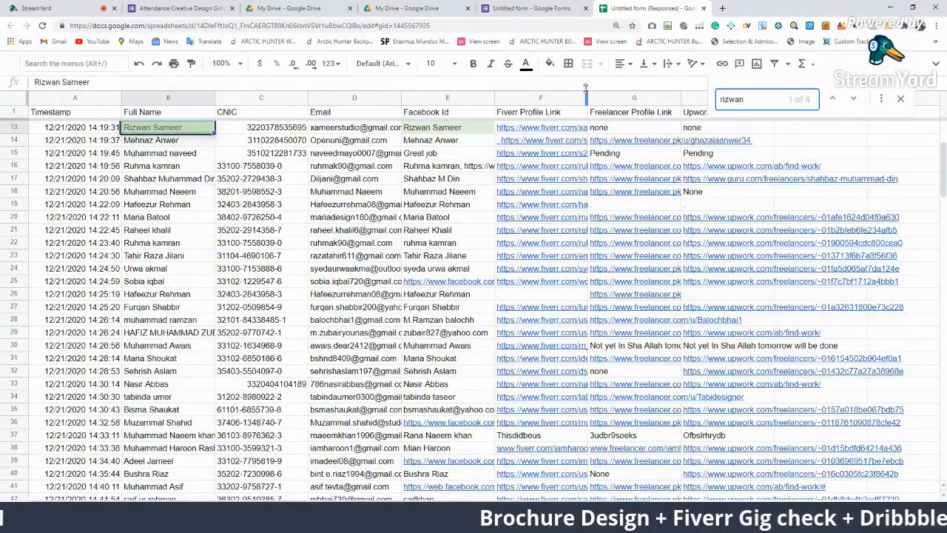
pyautogui.scroll(-7, 475, 272)
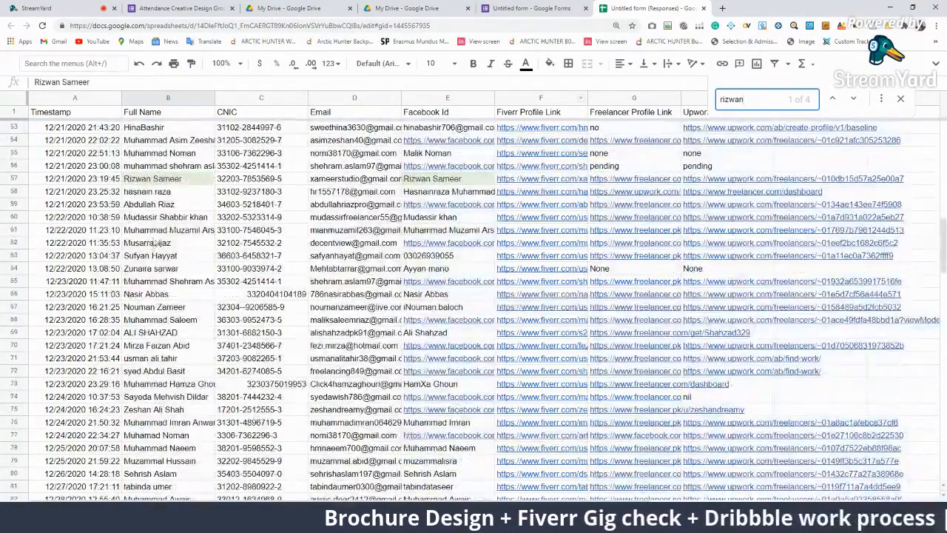
pyautogui.scroll(8, 382, 218)
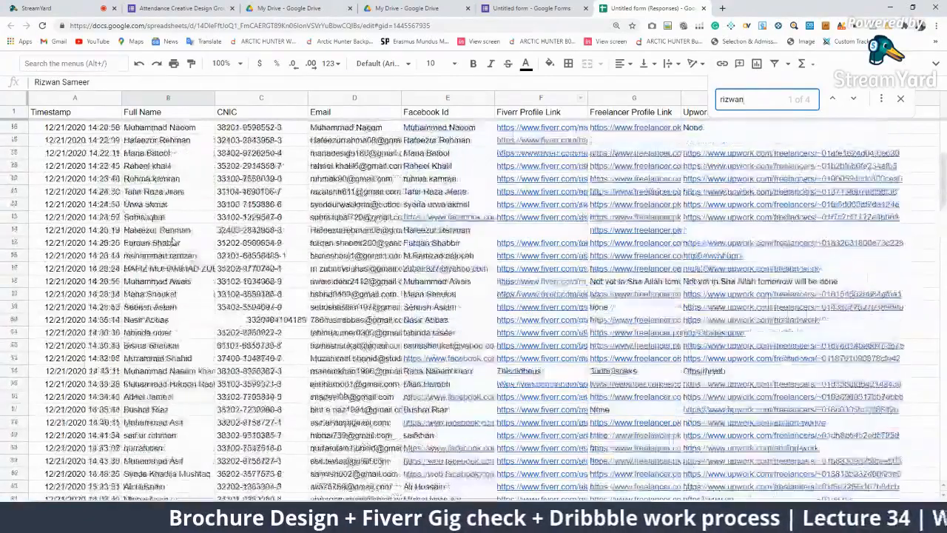
pyautogui.click(13, 268)
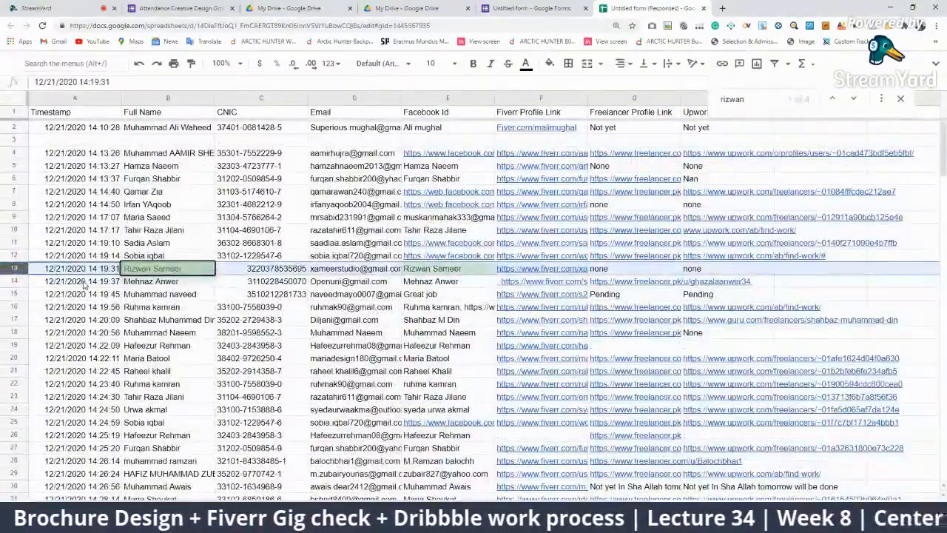
pyautogui.press('Delete')
pyautogui.click(251, 233)
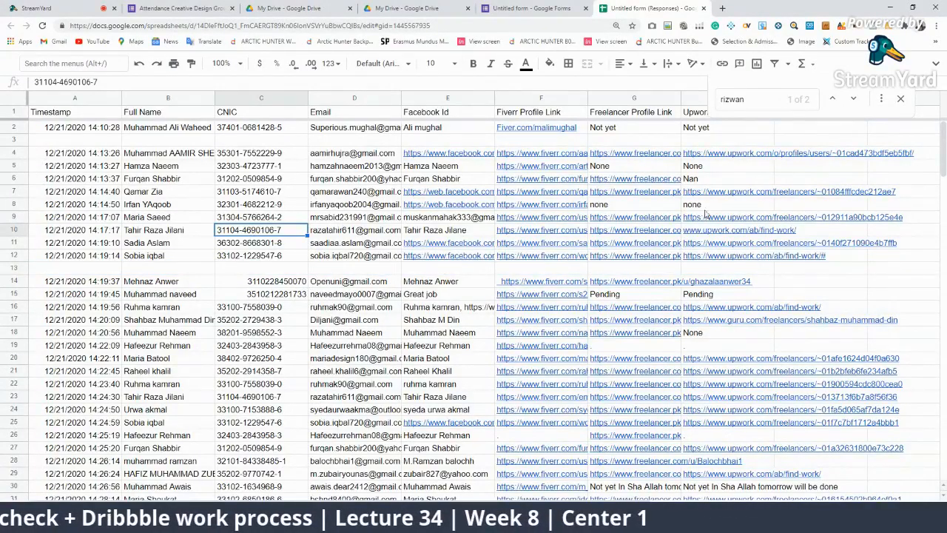
pyautogui.click(176, 208)
pyautogui.scroll(-10, 176, 209)
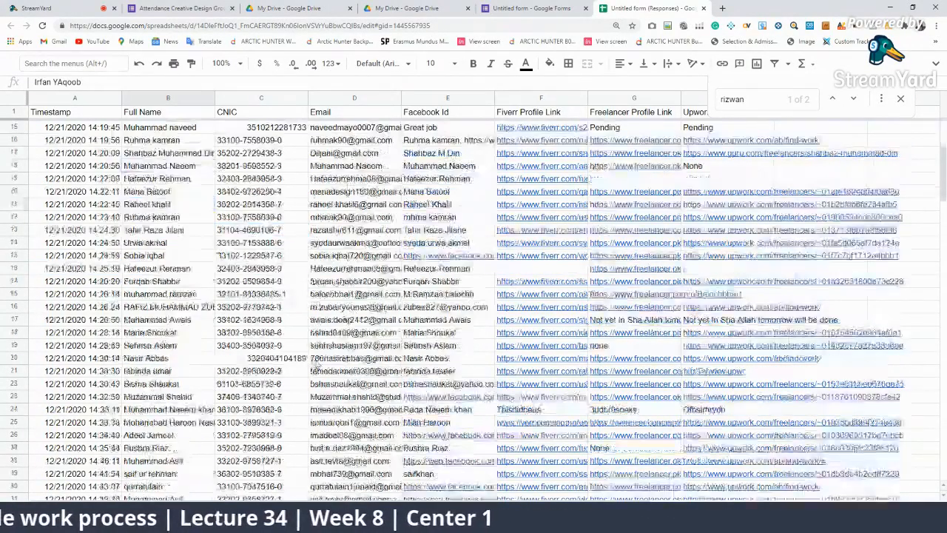
pyautogui.scroll(10, 740, 171)
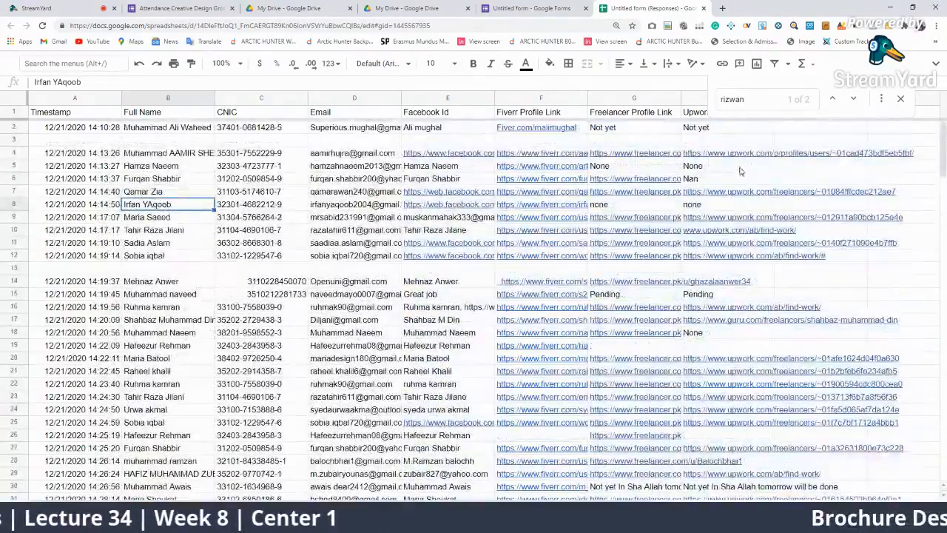
# Replace the search text with 'Irf' to list the 4 Irfan matches
pyautogui.click(753, 98)
pyautogui.write('Ir')
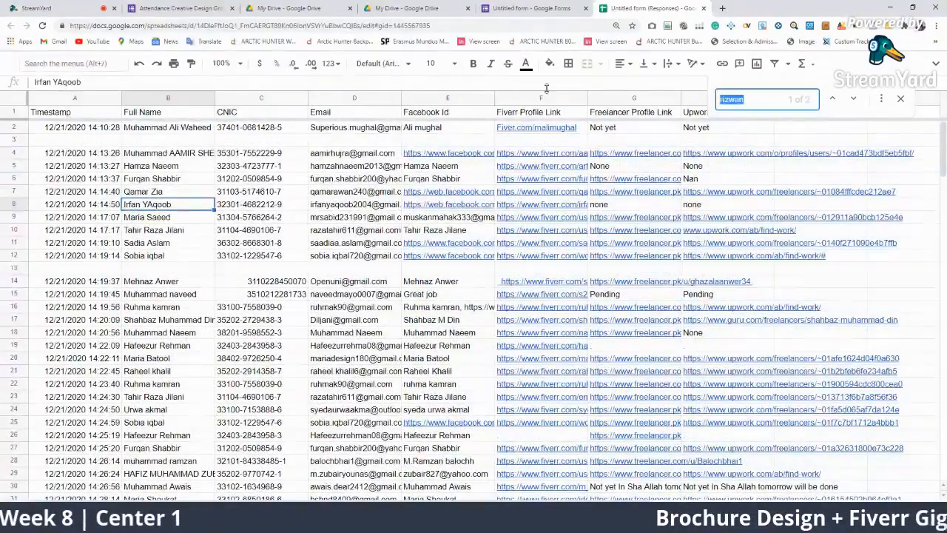
pyautogui.write('f')
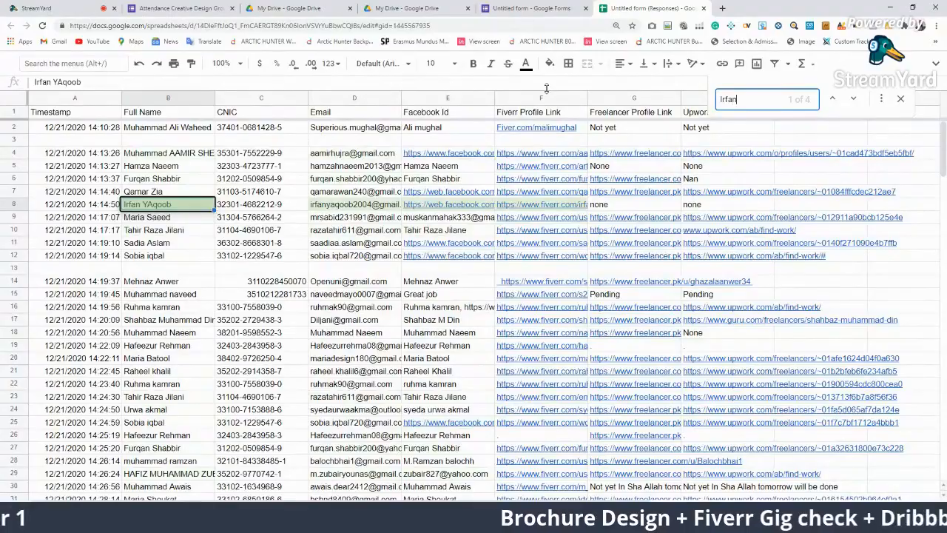
pyautogui.scroll(-15, 392, 385)
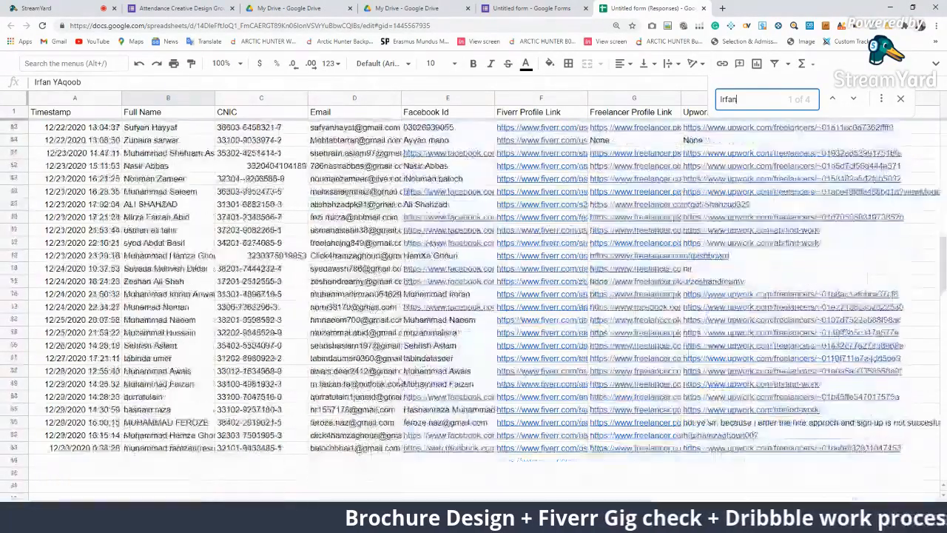
pyautogui.scroll(15, 392, 385)
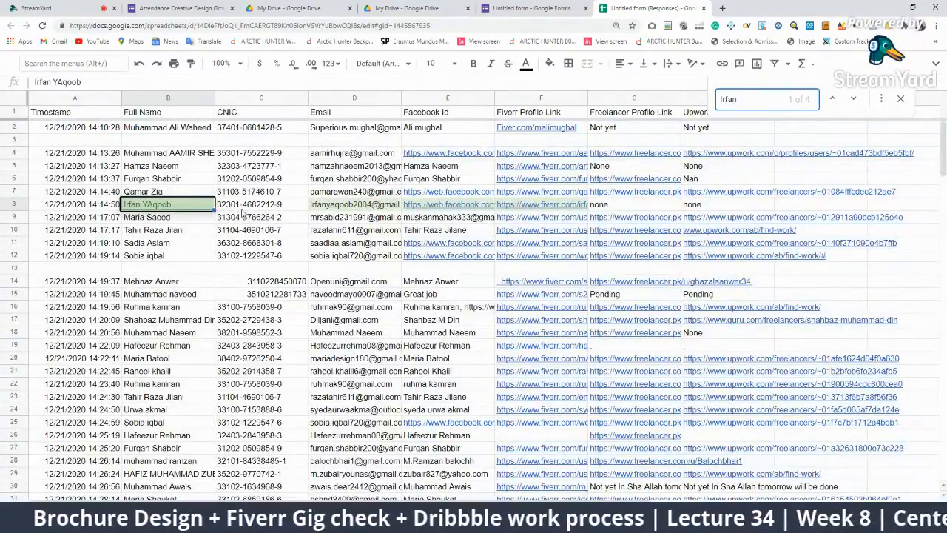
pyautogui.click(37, 8)
pyautogui.click(620, 9)
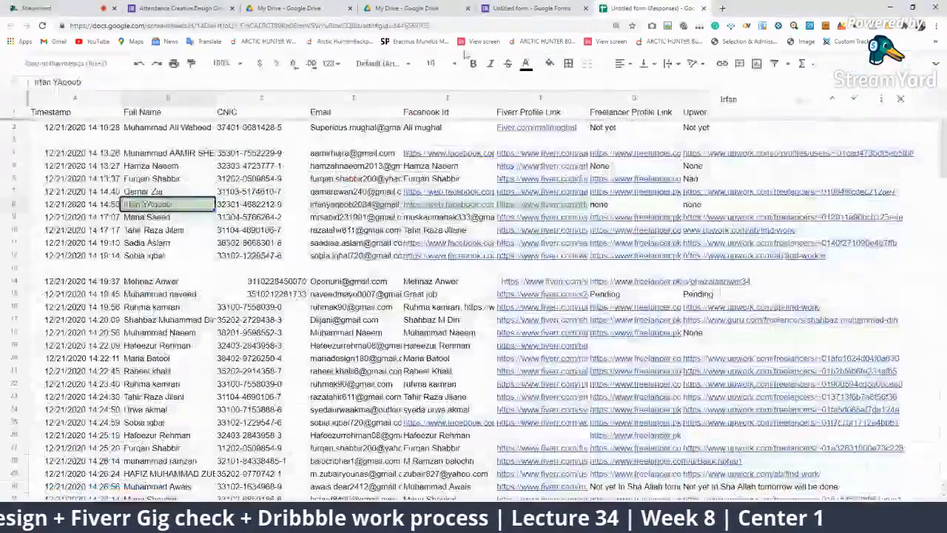
# Enlarge the page zoom from the browser menu and scroll across the sheet's columns
pyautogui.click(936, 26)
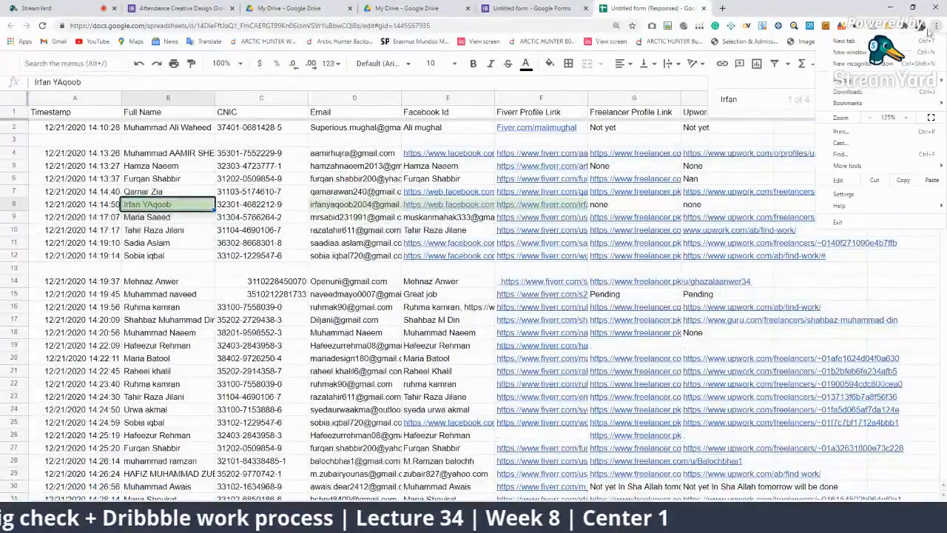
pyautogui.click(905, 119)
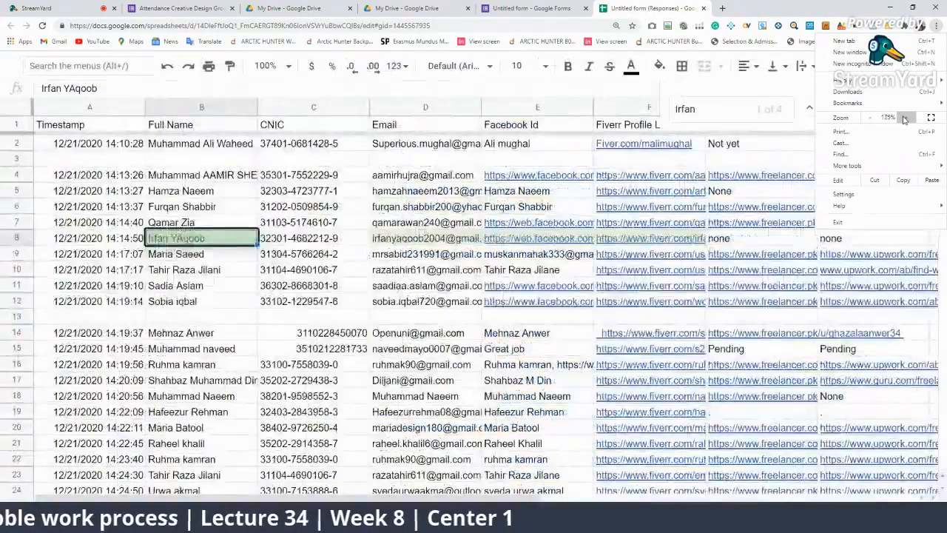
pyautogui.click(655, 254)
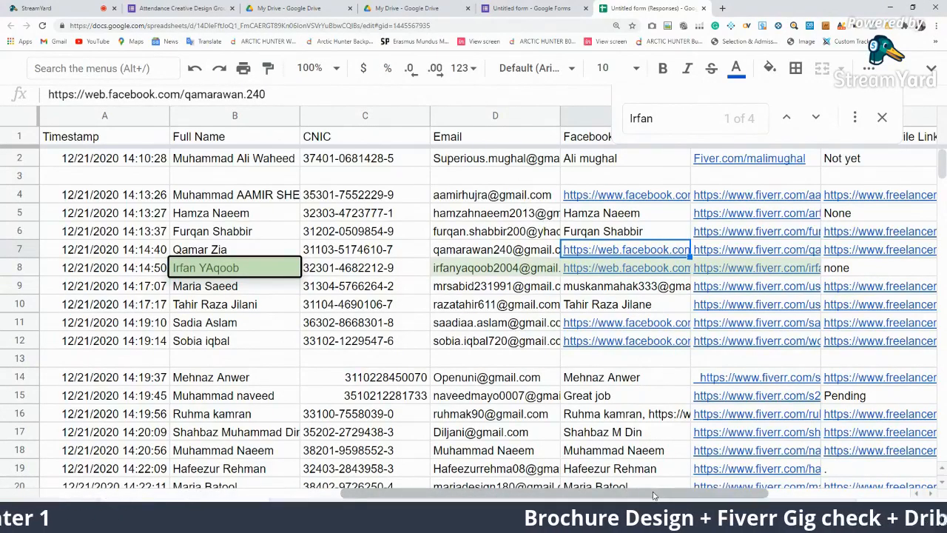
pyautogui.hscroll(5, 655, 495)
pyautogui.moveTo(654, 495); pyautogui.dragTo(381, 499)
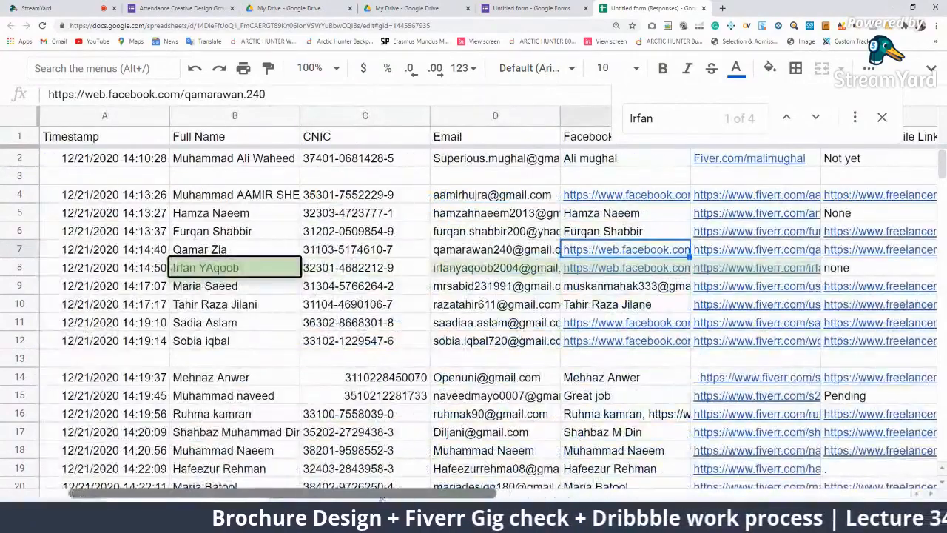
# Review the row 5 student's entries, from timestamp and name to Facebook Id and None value
pyautogui.click(178, 215)
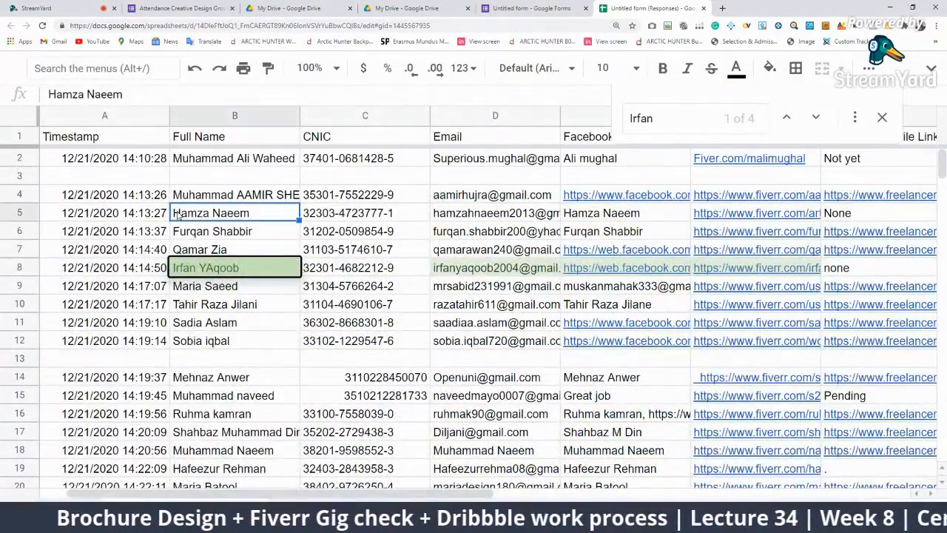
pyautogui.click(108, 228)
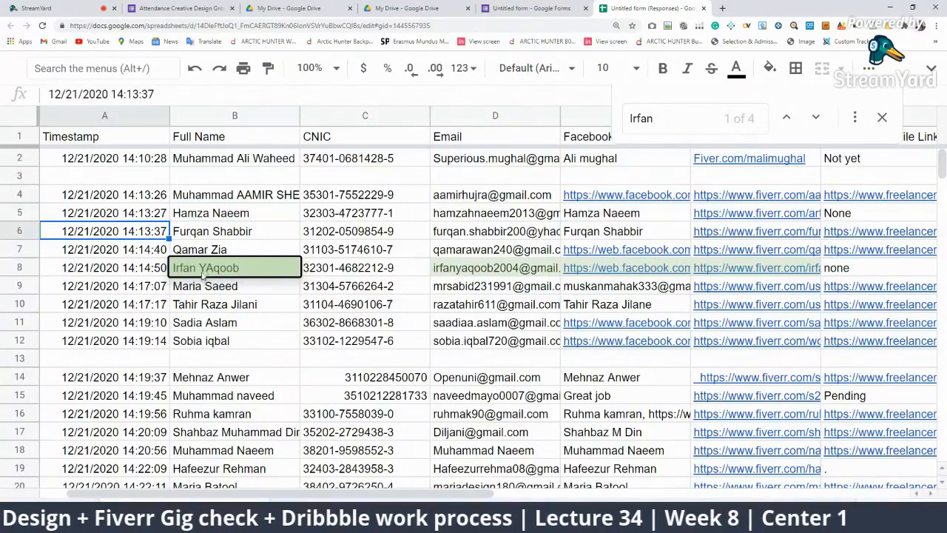
pyautogui.click(224, 219)
pyautogui.click(631, 222)
pyautogui.click(852, 214)
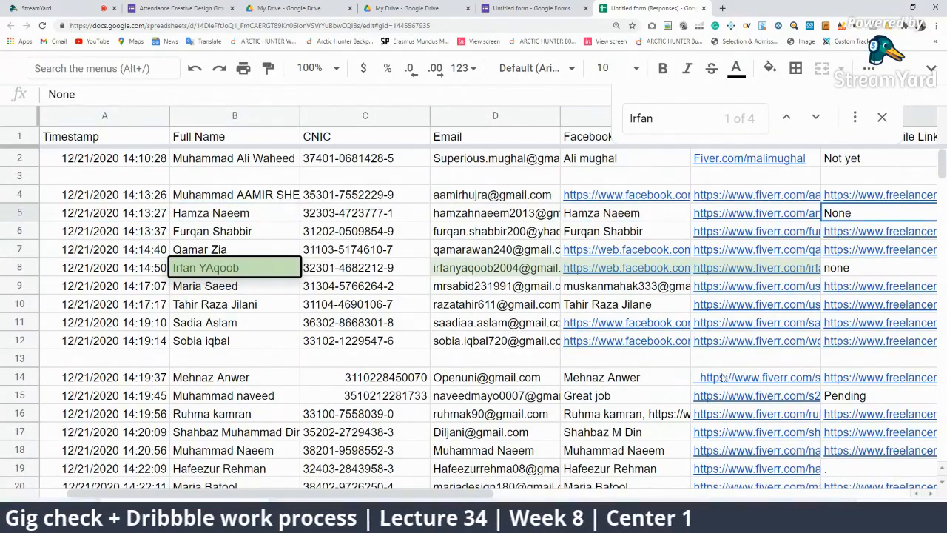
# Zoom the browser page out to 125%
pyautogui.click(938, 25)
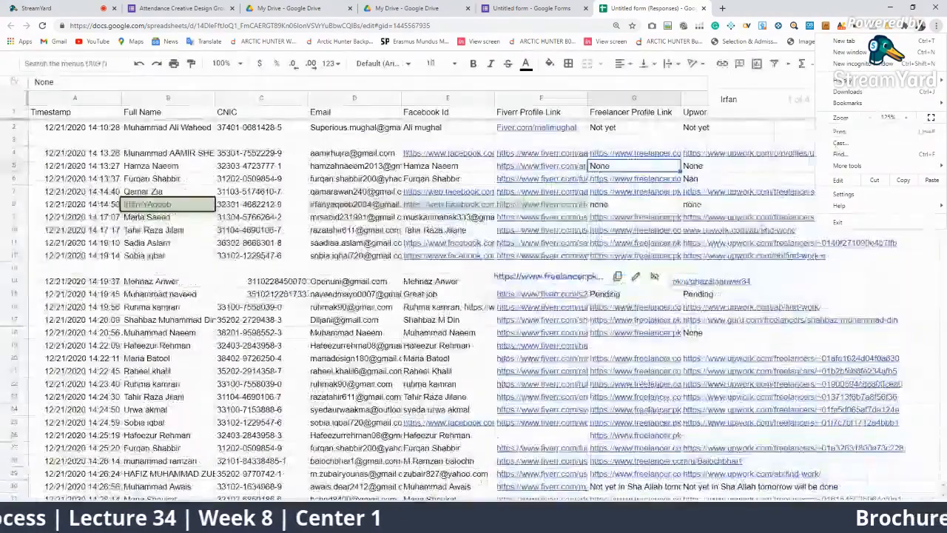
pyautogui.click(772, 255)
pyautogui.click(704, 168)
pyautogui.click(629, 168)
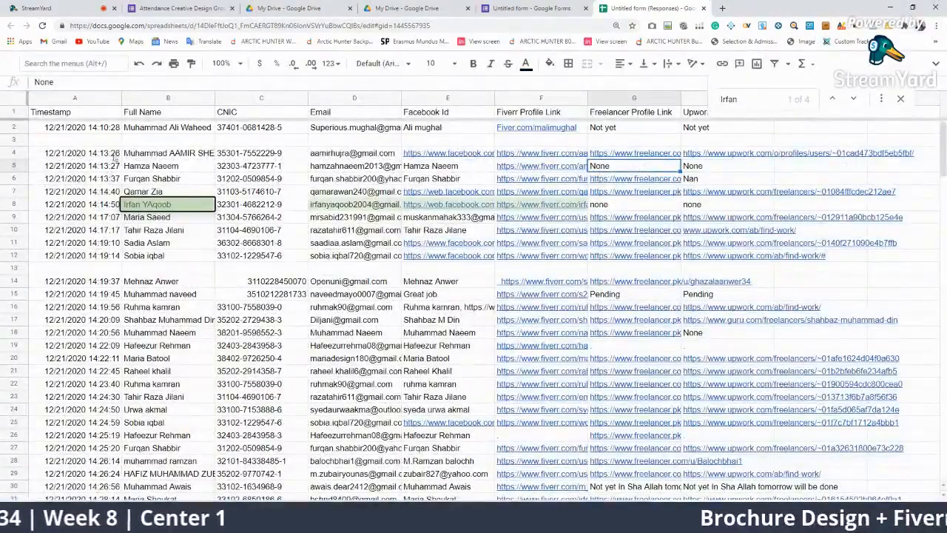
# Replace the previous search term with the repeated student's full name, fixing the typos
pyautogui.moveTo(779, 98); pyautogui.dragTo(27, 41)
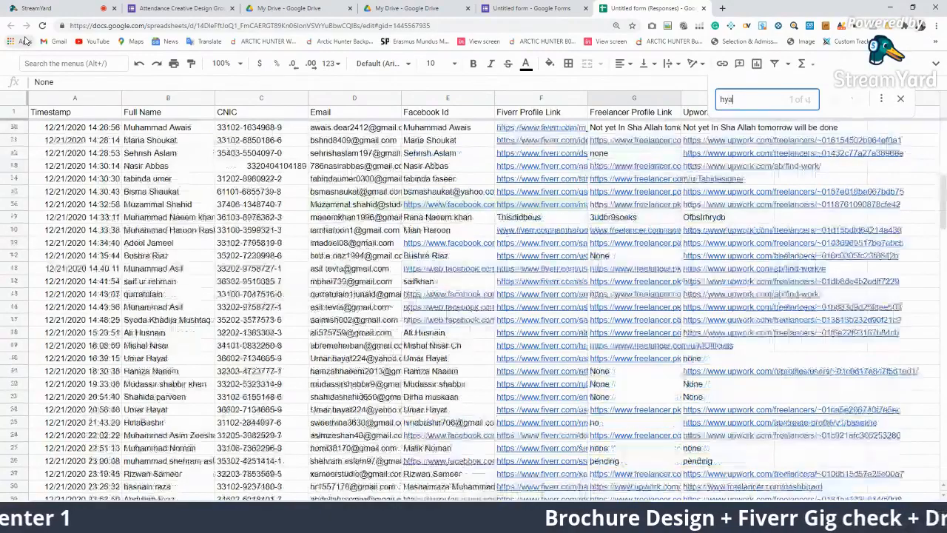
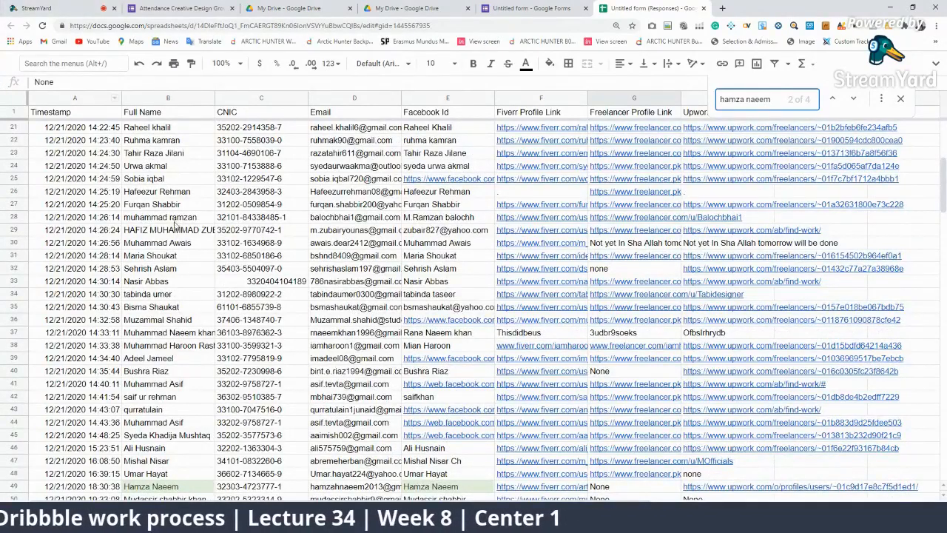
pyautogui.scroll(4, 176, 225)
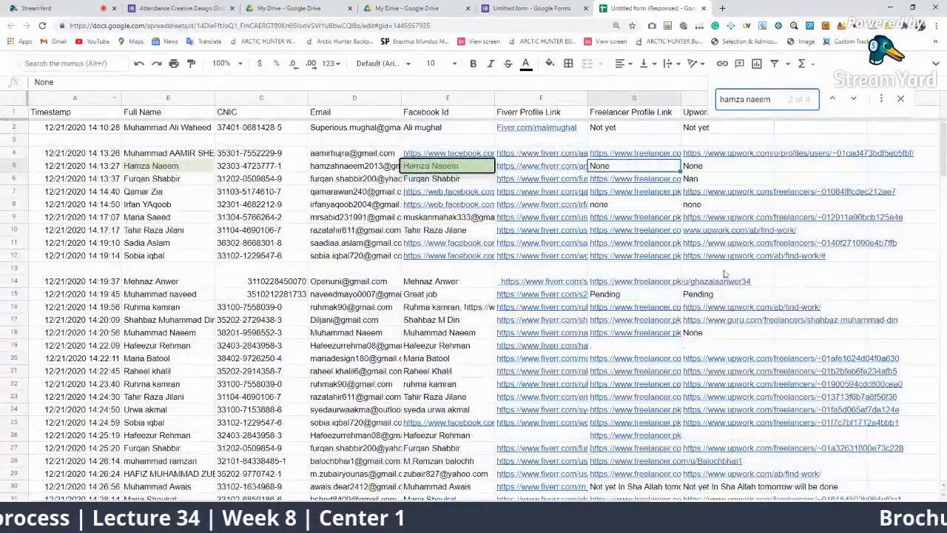
# Jump to the row 49 match and clear both duplicate rows, 49 and 5
pyautogui.press('Return')
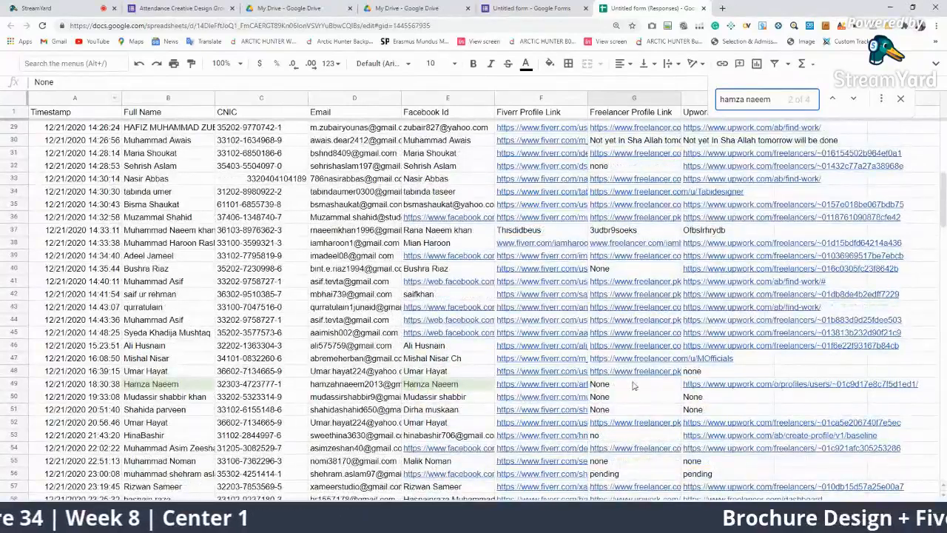
pyautogui.click(15, 383)
pyautogui.press('Delete')
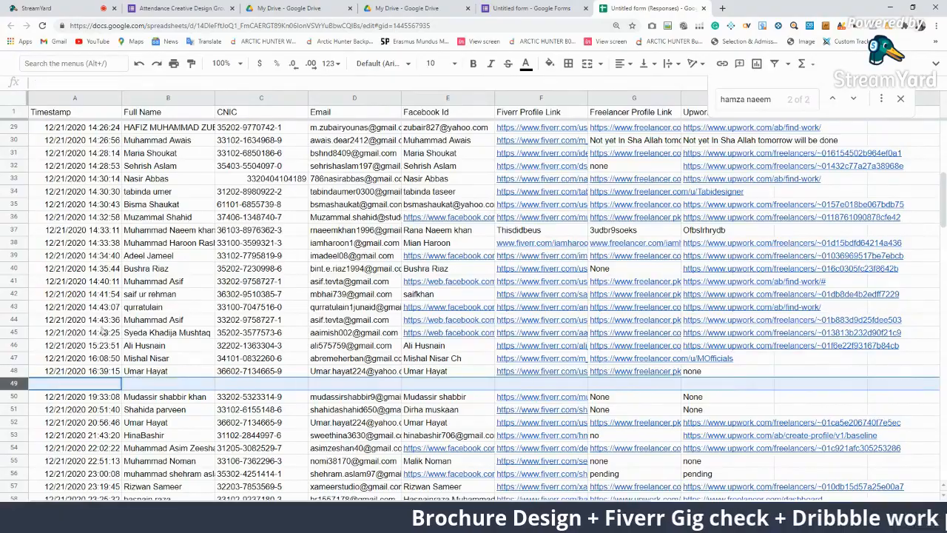
pyautogui.click(15, 166)
pyautogui.press('Delete')
pyautogui.scroll(-6, 405, 314)
pyautogui.scroll(8, 532, 362)
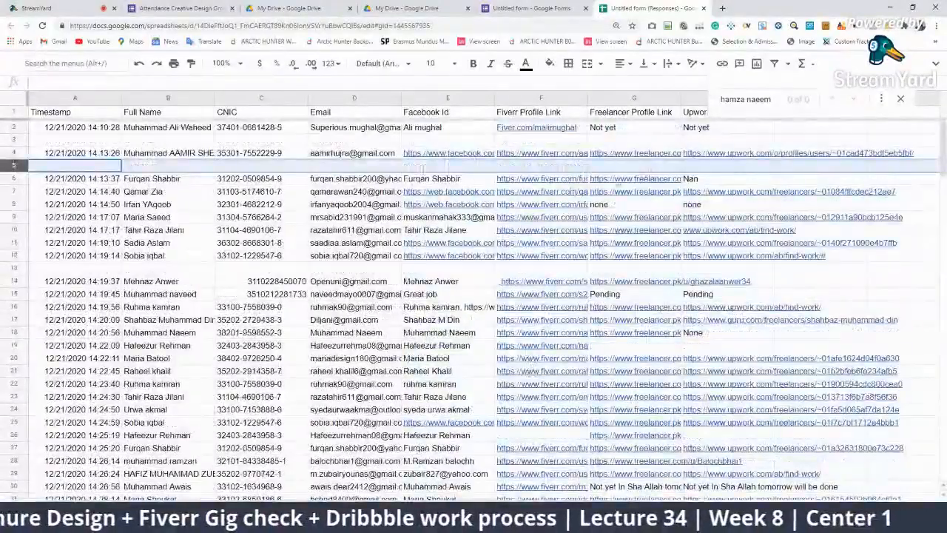
# Search the partial name 'furqa' and clear the duplicate row 6
pyautogui.click(135, 185)
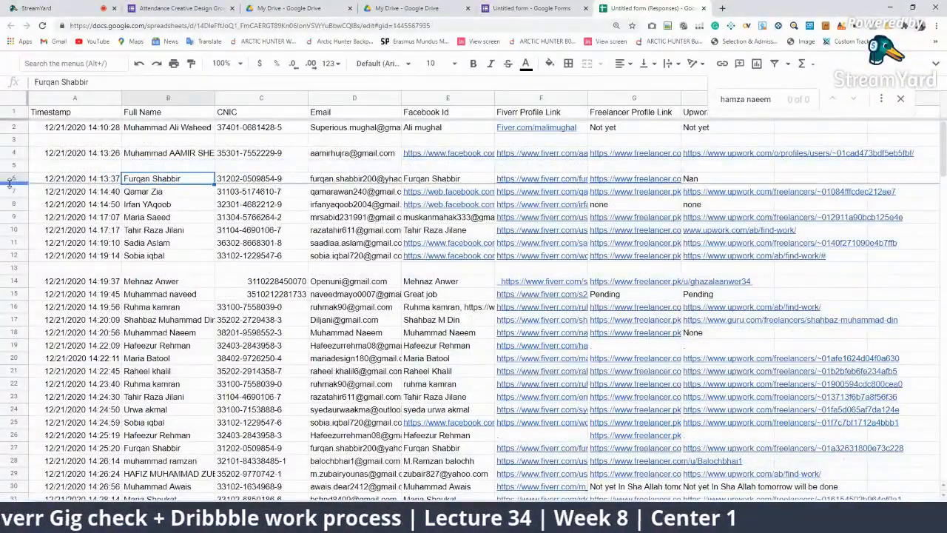
pyautogui.hotkey('ctrl', 'f')
pyautogui.write('furqa')
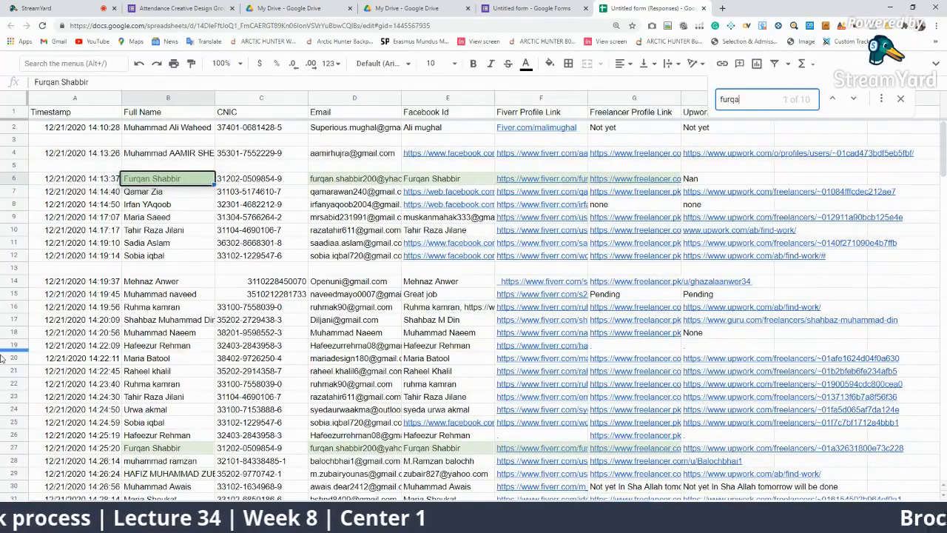
pyautogui.click(14, 179)
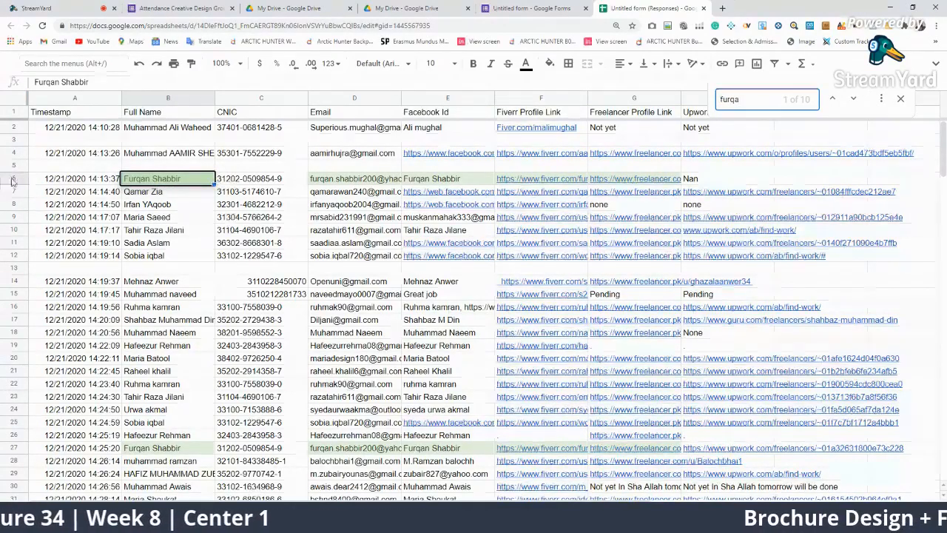
pyautogui.press('Delete')
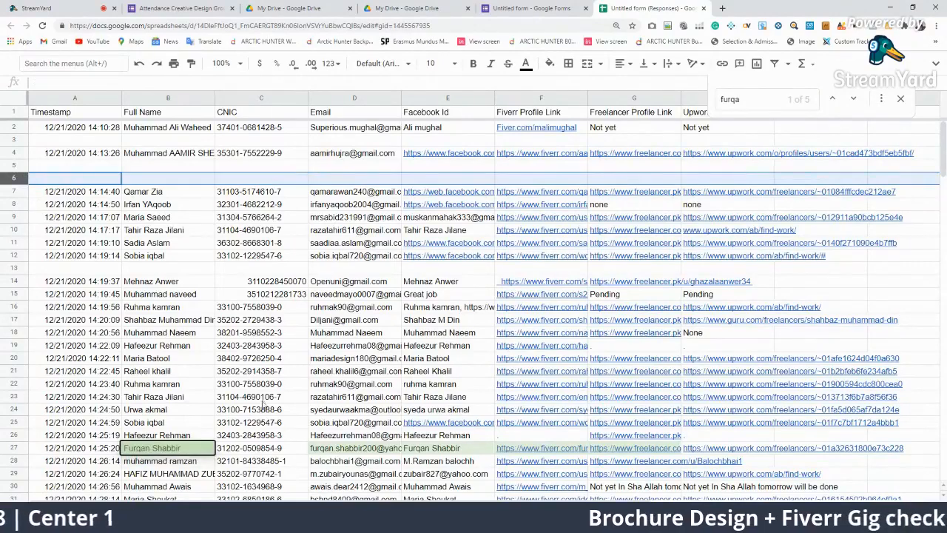
pyautogui.click(394, 181)
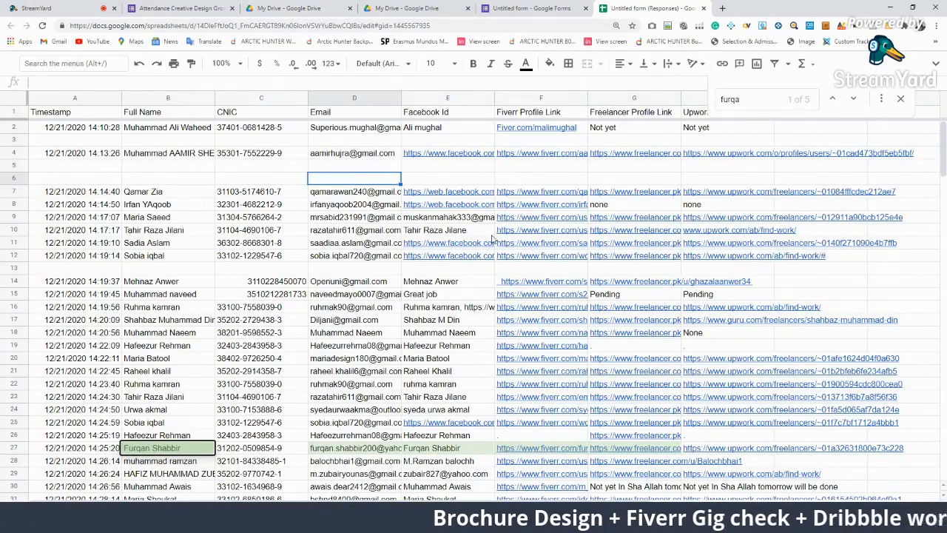
# Scan the student names in rows 8 through 40 for further repeated submissions
pyautogui.click(148, 210)
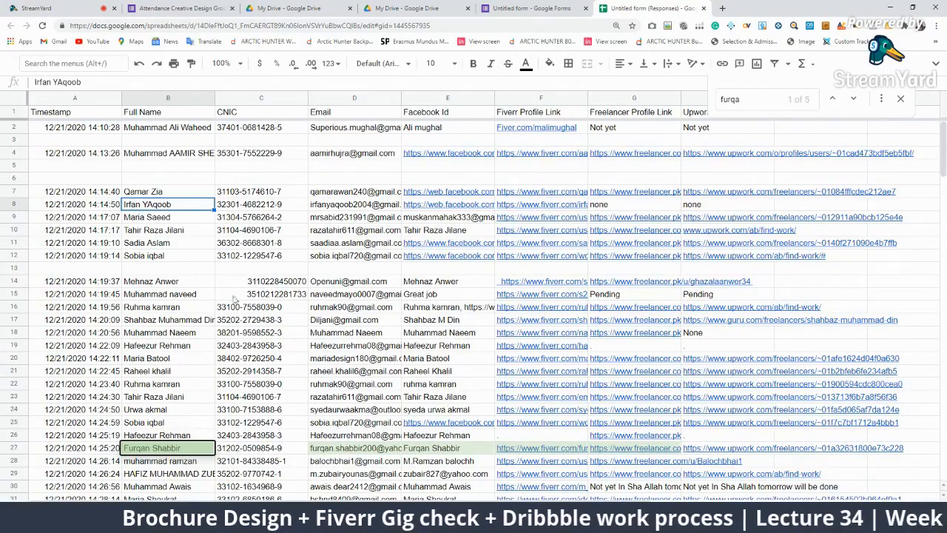
pyautogui.click(184, 294)
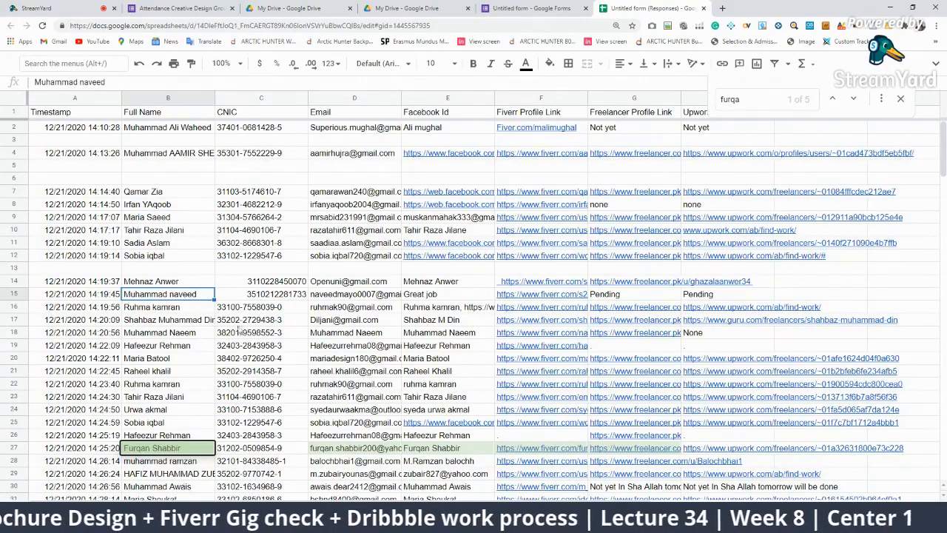
pyautogui.click(465, 335)
pyautogui.click(195, 333)
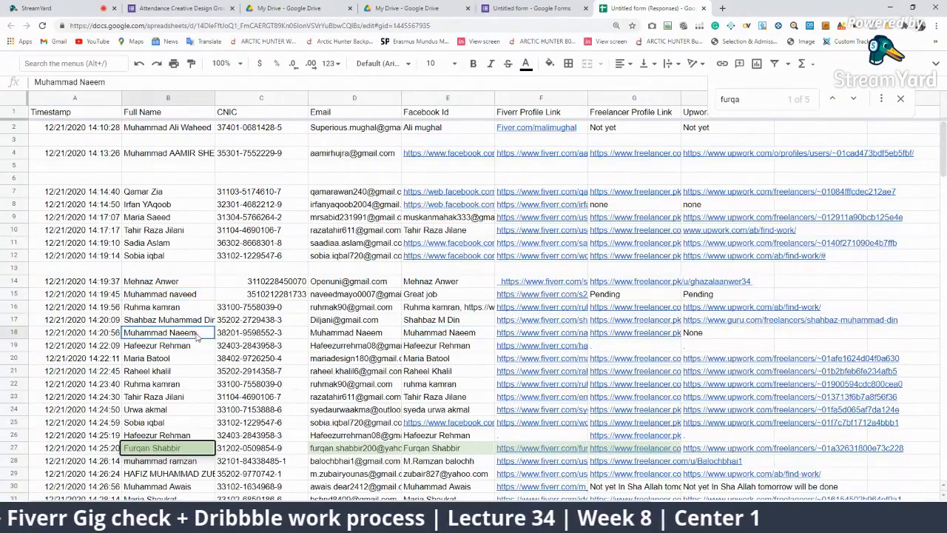
pyautogui.click(700, 323)
pyautogui.scroll(-3, 627, 342)
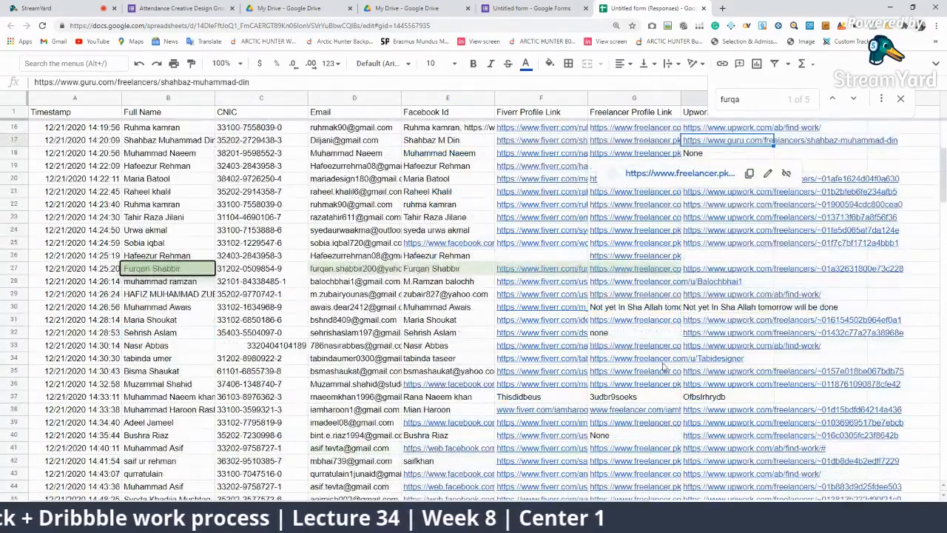
pyautogui.click(201, 309)
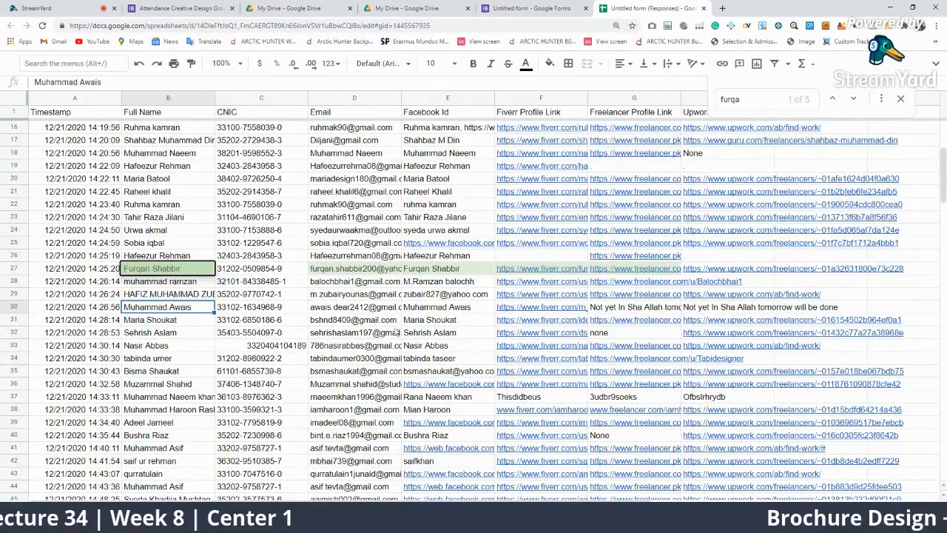
pyautogui.click(132, 398)
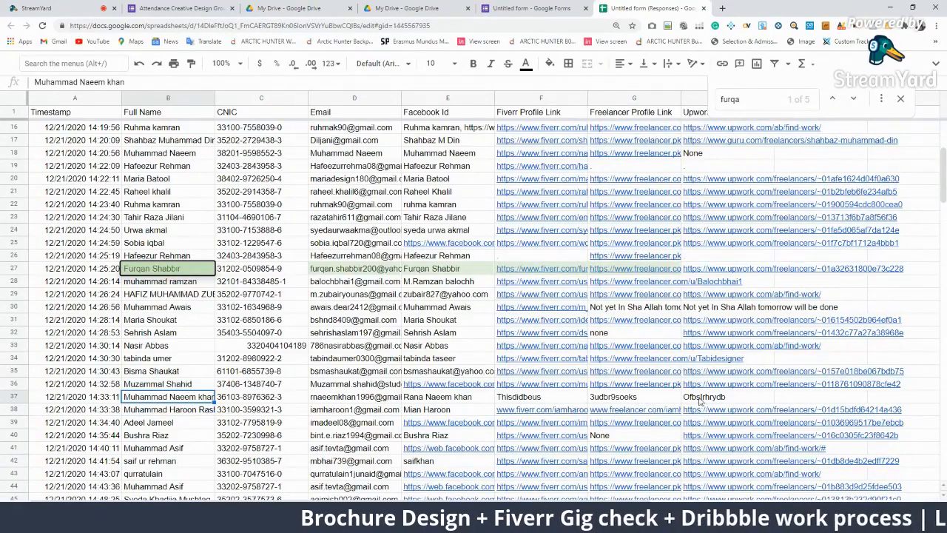
pyautogui.scroll(-2, 422, 392)
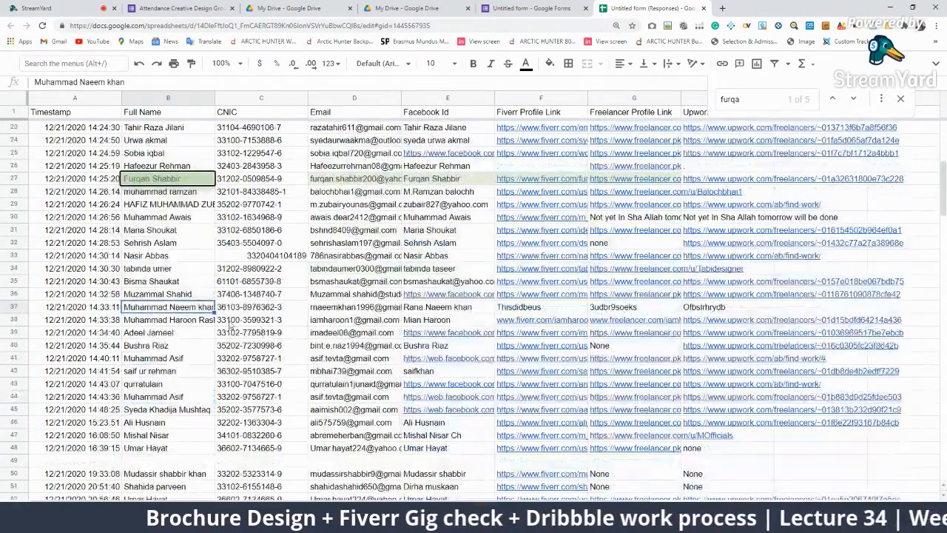
pyautogui.click(185, 324)
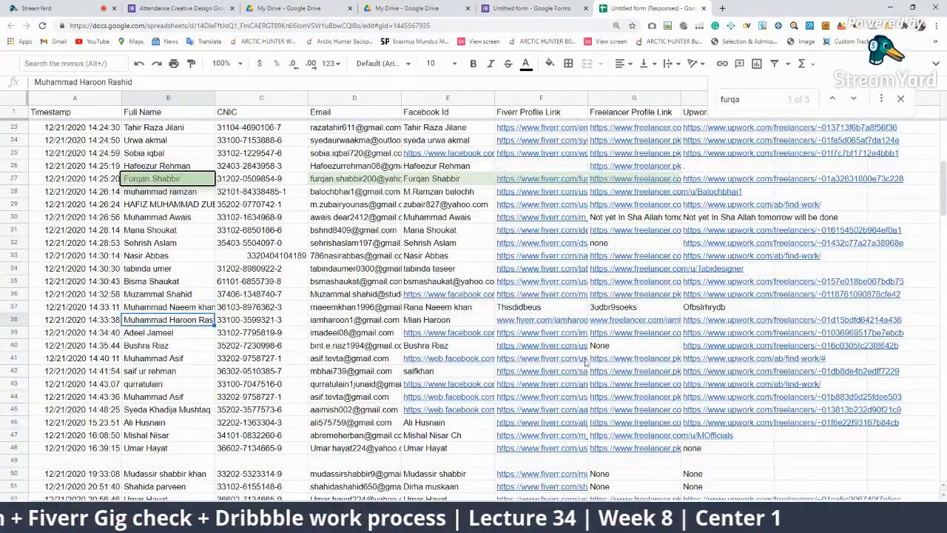
pyautogui.press('Down')
pyautogui.press('Down')
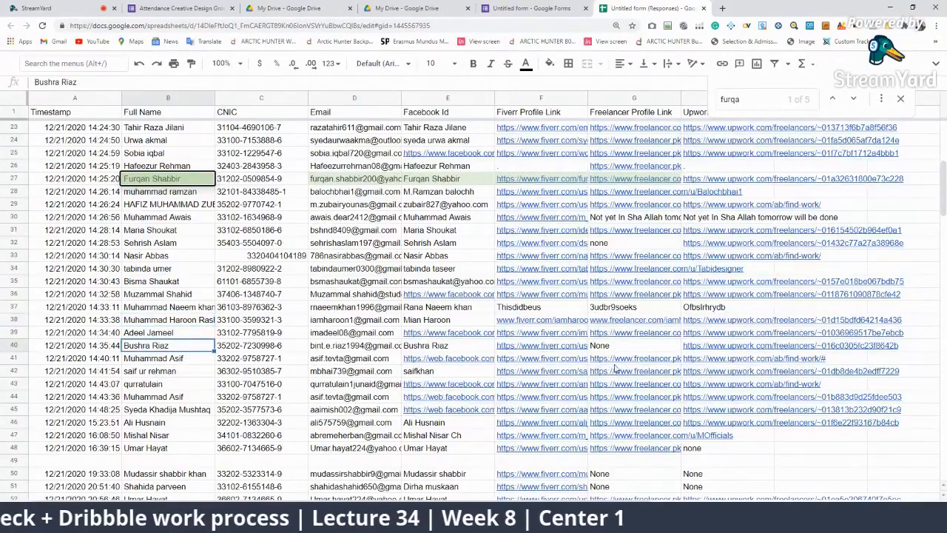
pyautogui.press('Right')
pyautogui.press('Right')
pyautogui.press('Right')
pyautogui.press('Right')
pyautogui.press('Right')
# Check row 48's entry, clear that duplicate row, and select row 50
pyautogui.scroll(-3, 633, 366)
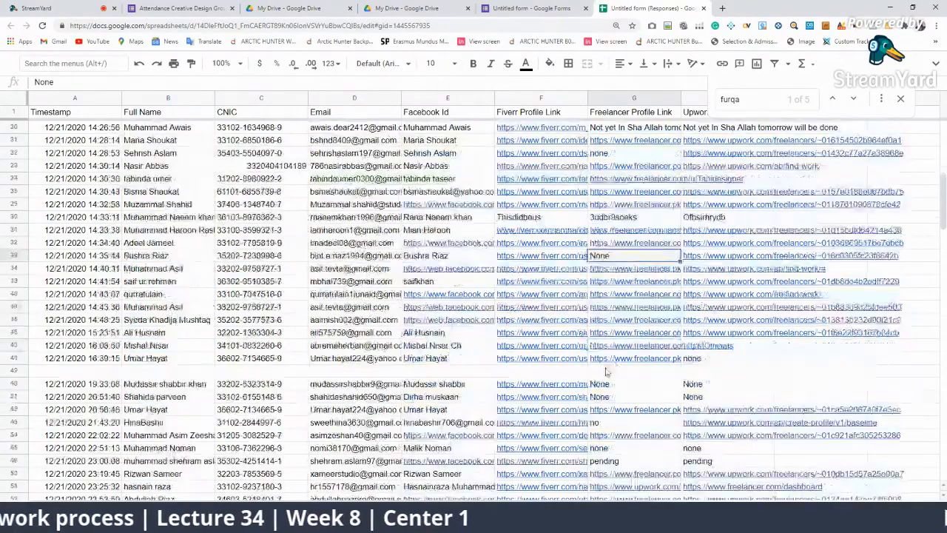
pyautogui.click(179, 360)
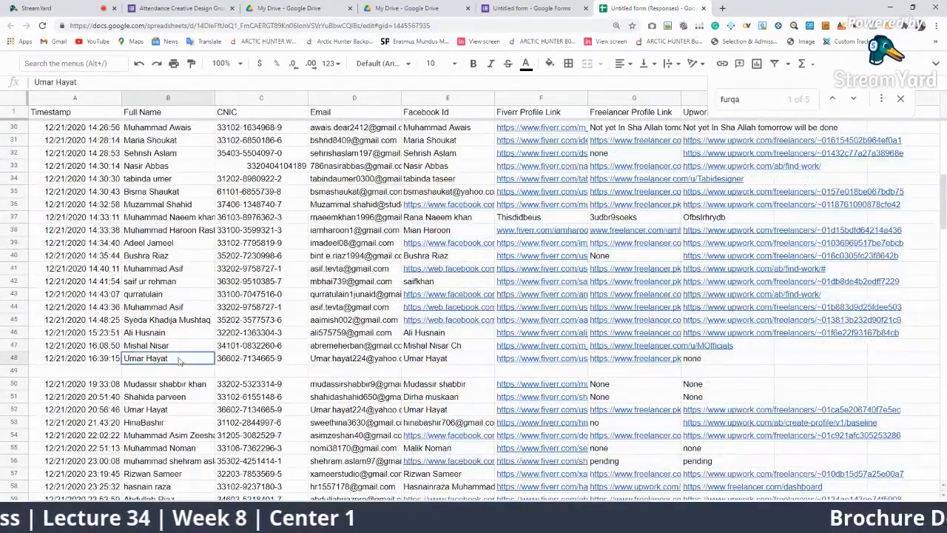
pyautogui.click(706, 359)
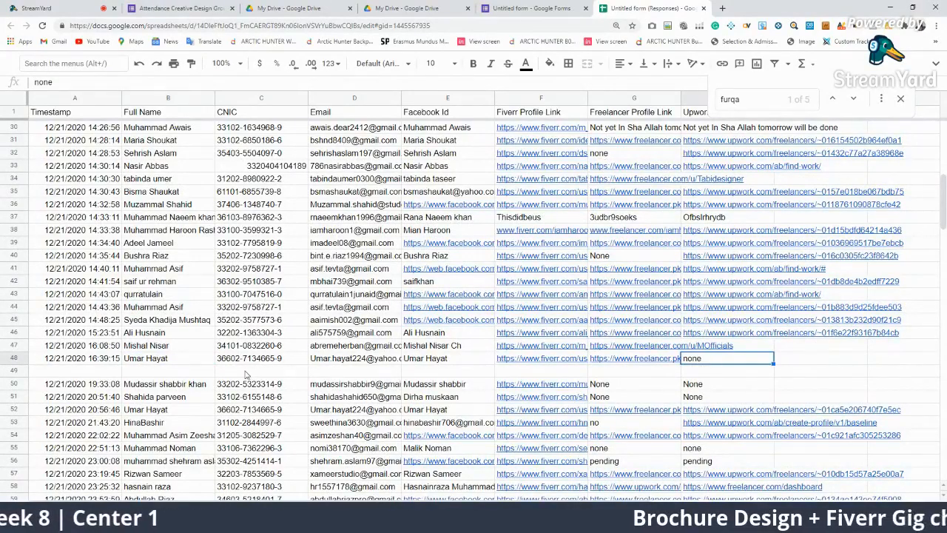
pyautogui.scroll(-1, 246, 375)
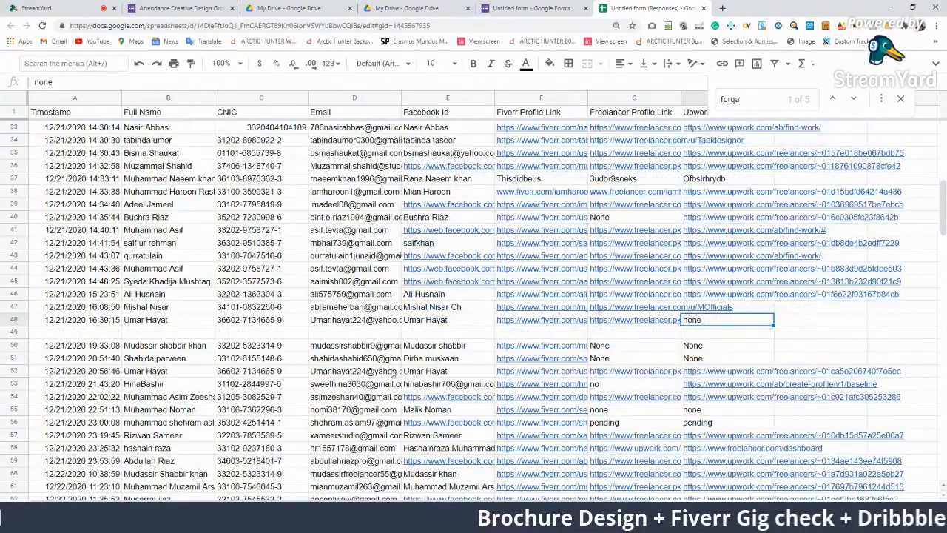
pyautogui.click(21, 319)
pyautogui.press('Delete')
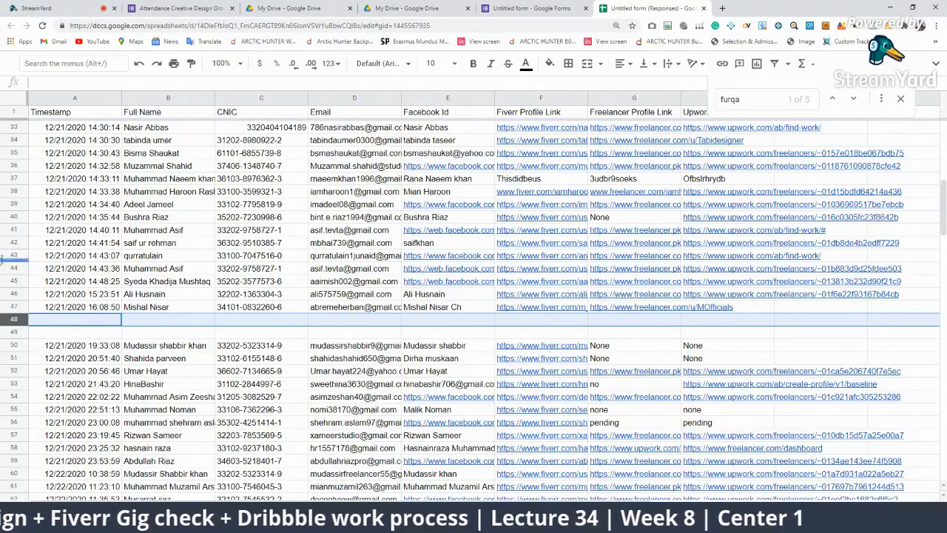
pyautogui.click(16, 344)
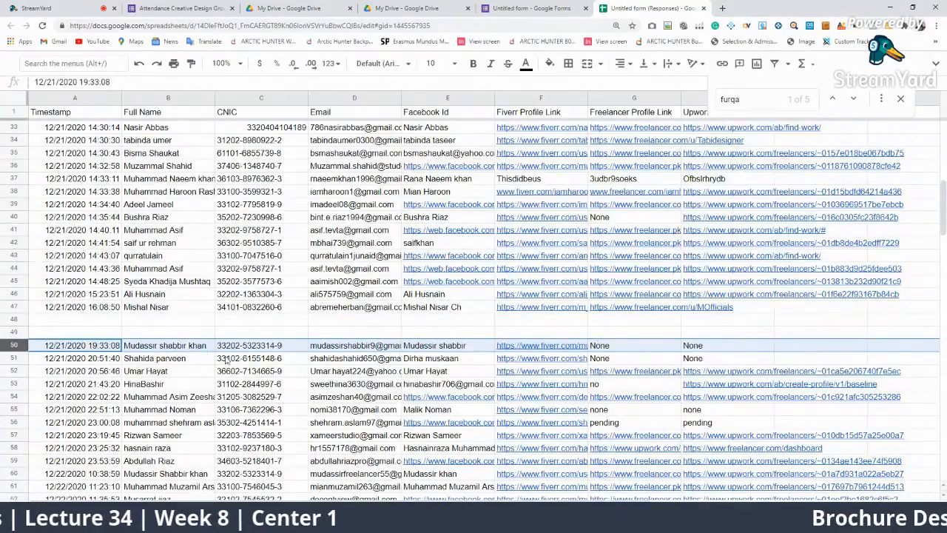
pyautogui.click(164, 361)
pyautogui.scroll(-2, 501, 358)
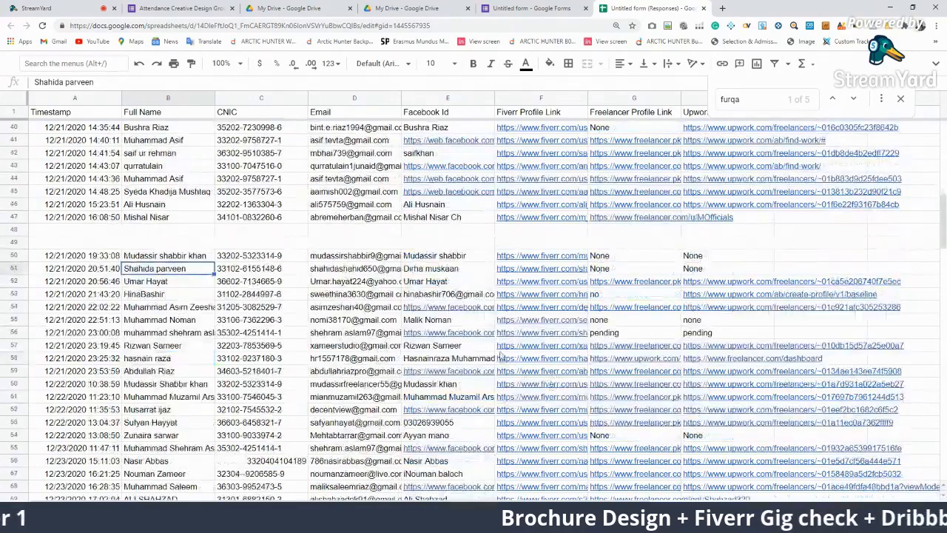
pyautogui.click(181, 295)
pyautogui.click(616, 297)
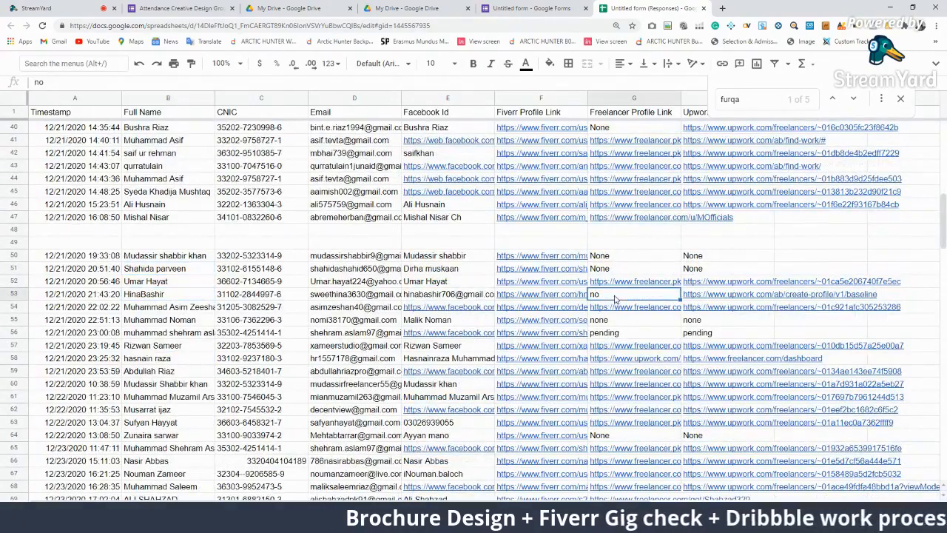
pyautogui.click(148, 320)
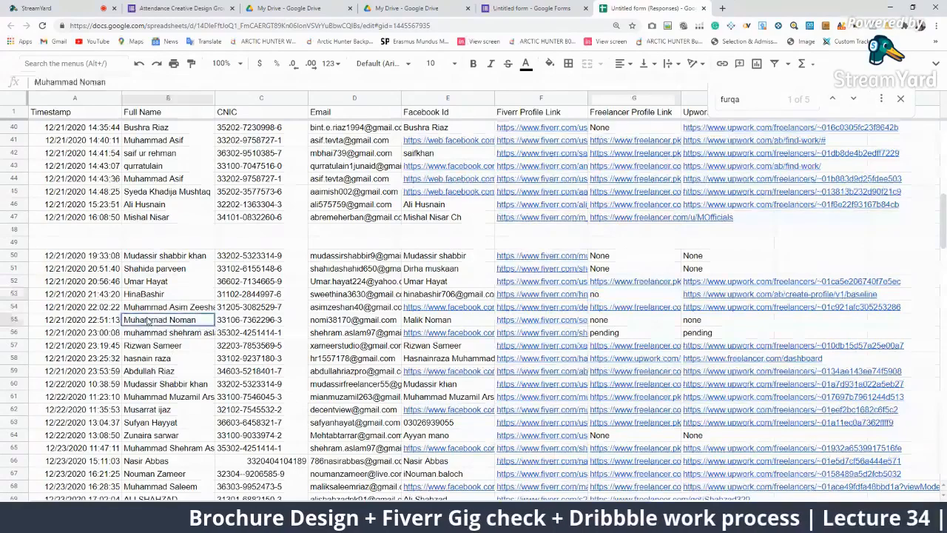
pyautogui.click(206, 333)
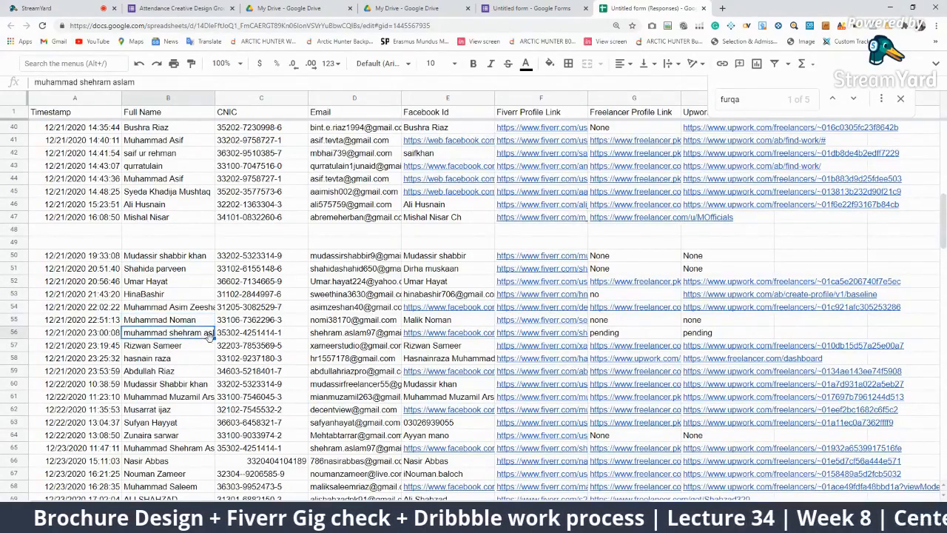
pyautogui.scroll(-3, 204, 294)
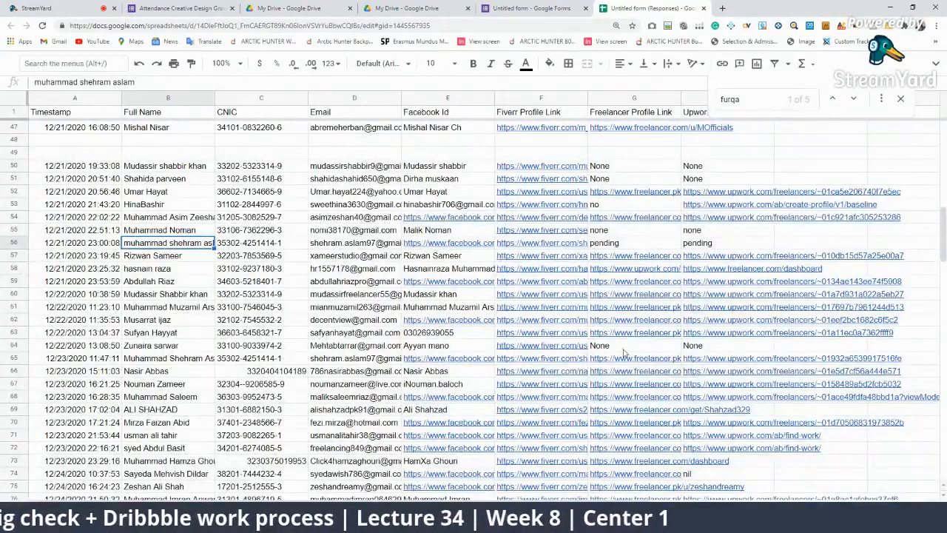
pyautogui.scroll(-6, 176, 353)
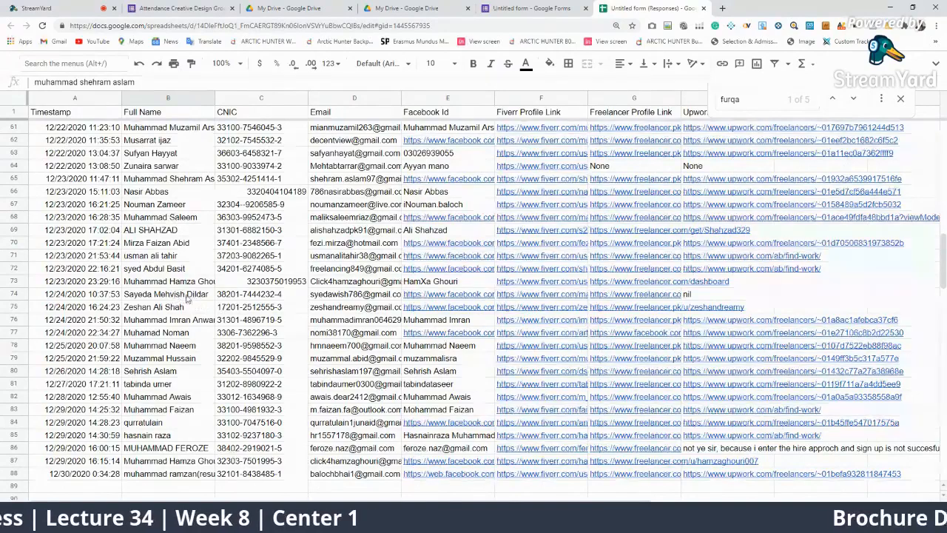
pyautogui.scroll(-3, 293, 351)
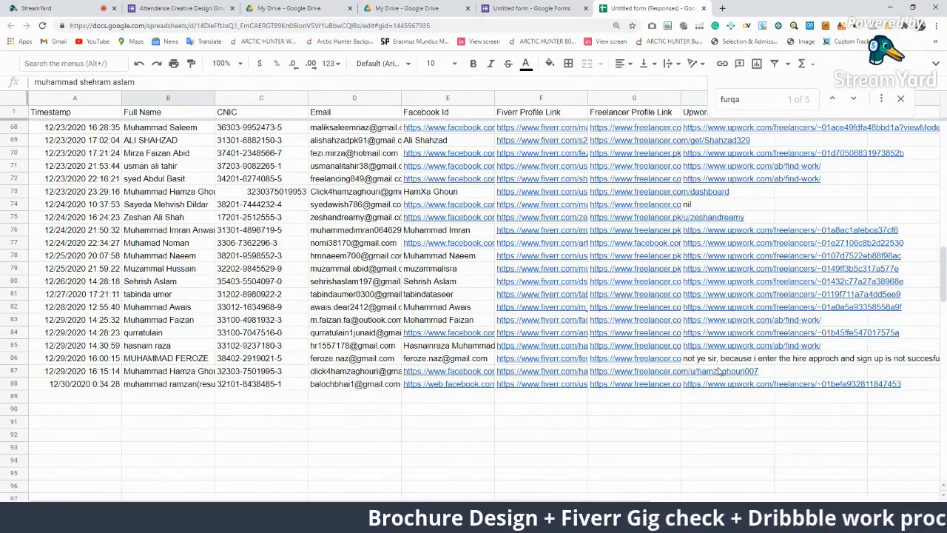
pyautogui.scroll(10, 471, 353)
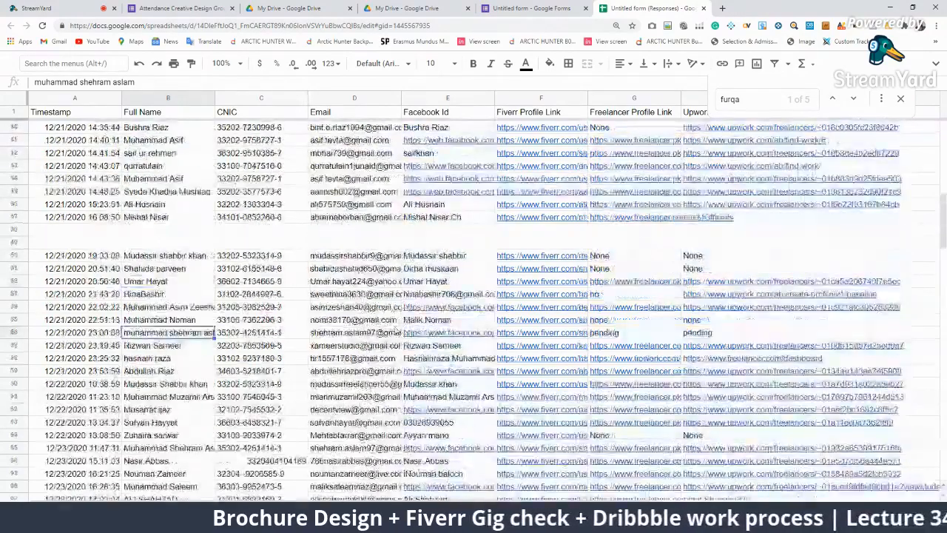
# Search the row 2 student's name and confirm it returns only 1 of 1 match
pyautogui.click(186, 125)
pyautogui.click(744, 105)
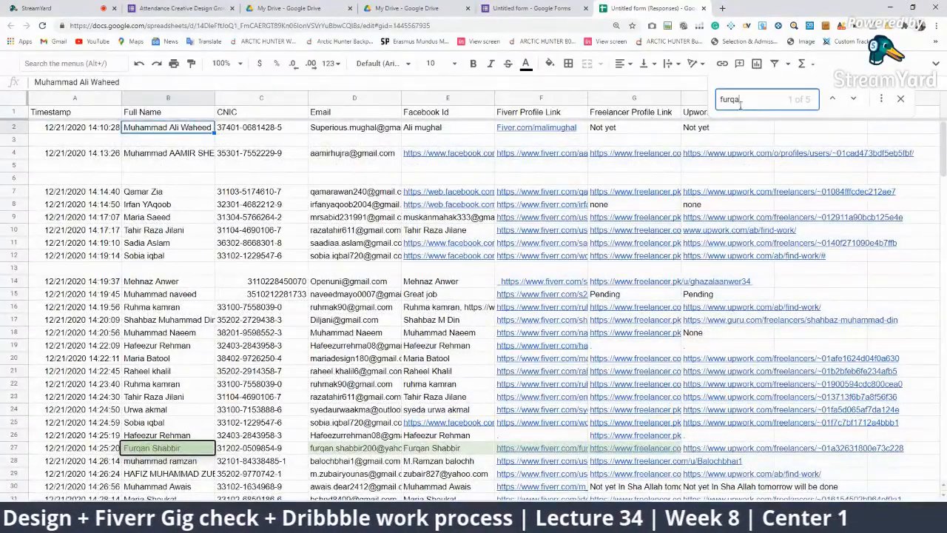
pyautogui.doubleClick(740, 100)
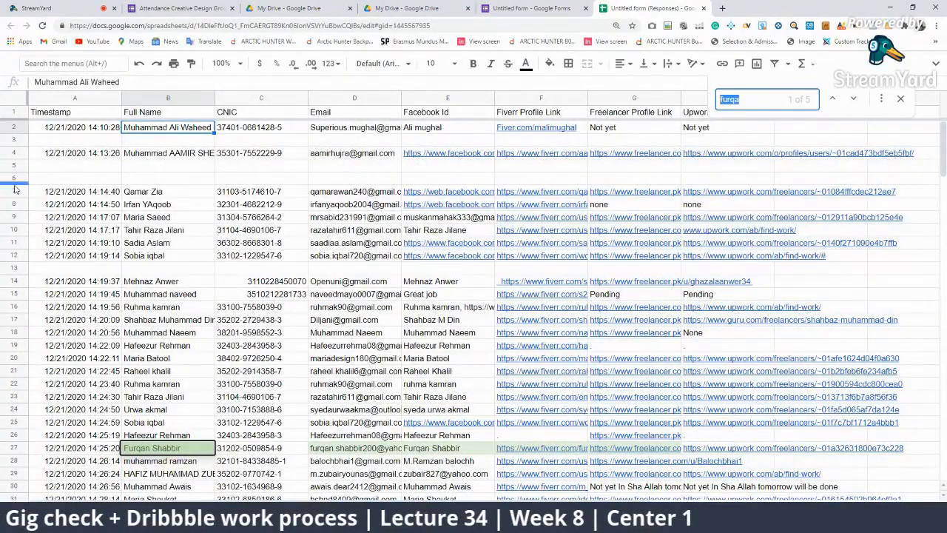
pyautogui.scroll(-10, 131, 345)
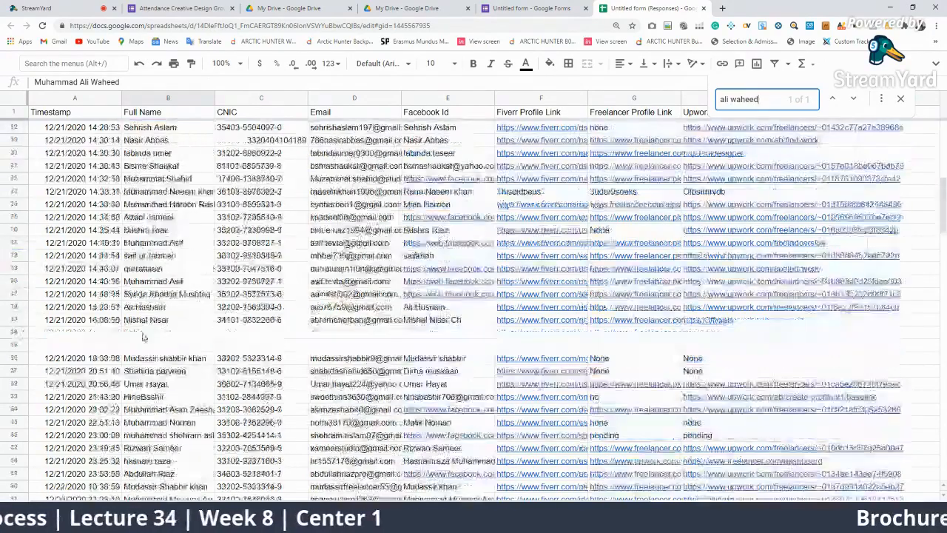
pyautogui.scroll(-5, 131, 344)
pyautogui.scroll(10, 239, 324)
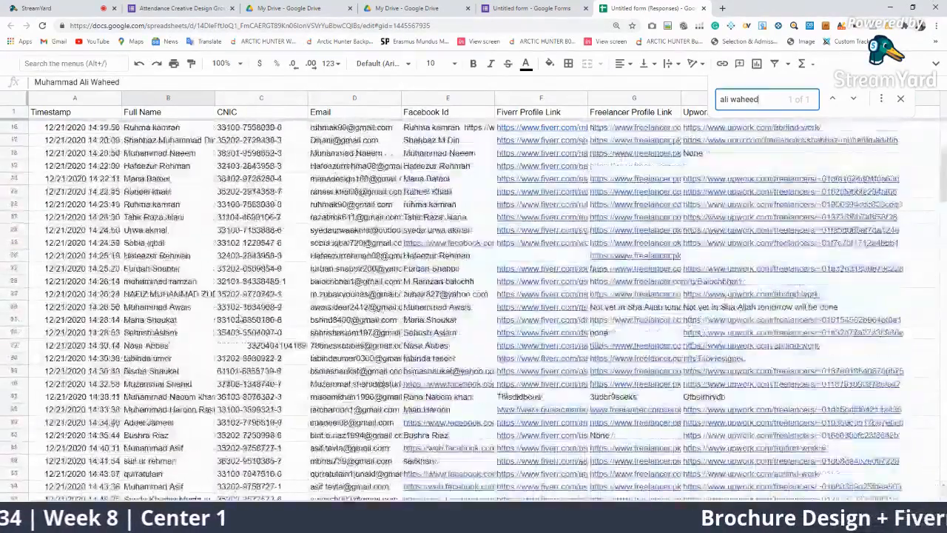
pyautogui.scroll(5, 239, 323)
# Empty the find box search text
pyautogui.hotkey('ctrl', 'f')
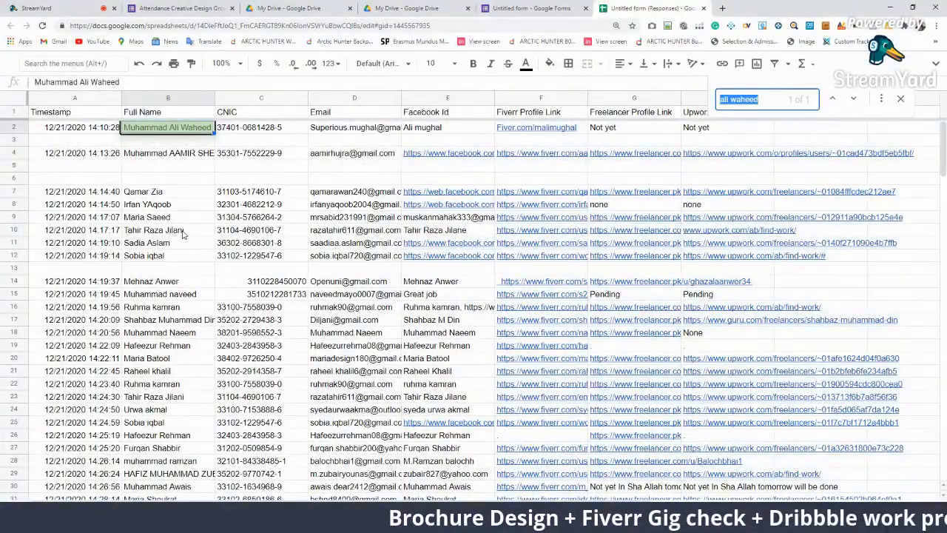
pyautogui.write('q')
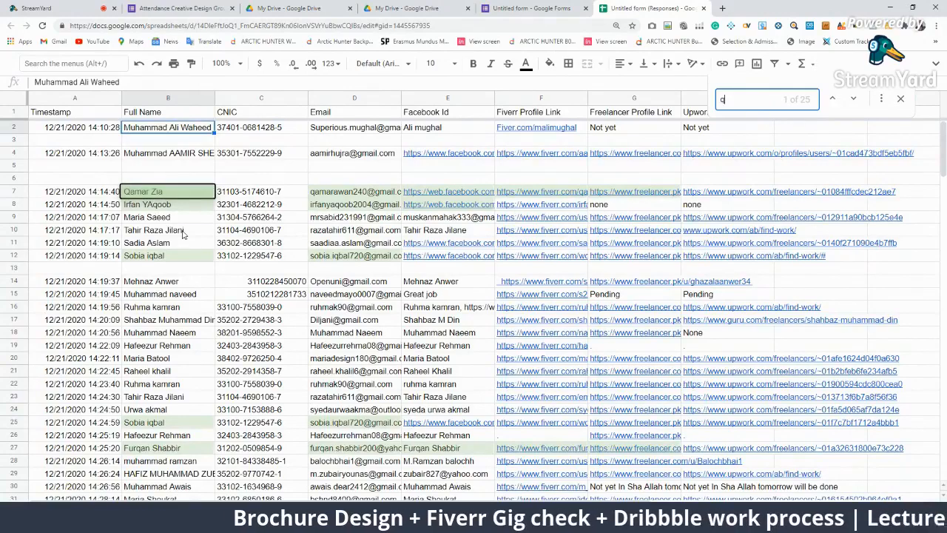
pyautogui.press('BackSpace')
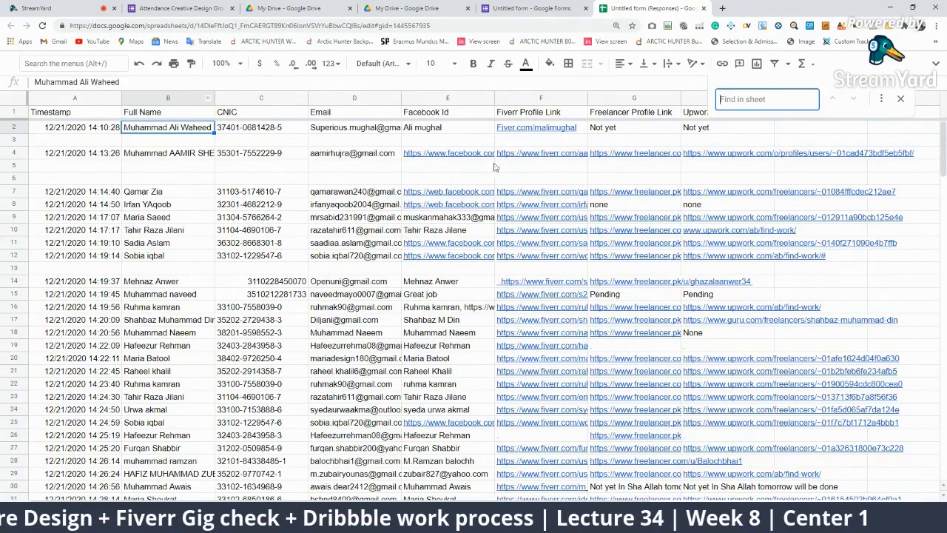
# Search the row 15 student's name, review its 2 matches starting at row 15, then clear the search
pyautogui.write('naveed')
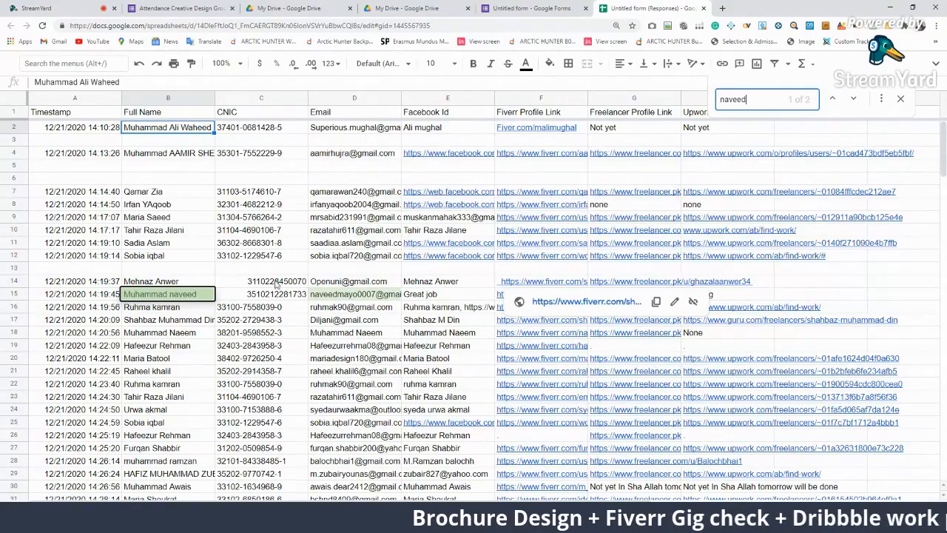
pyautogui.click(177, 296)
pyautogui.scroll(-20, 327, 294)
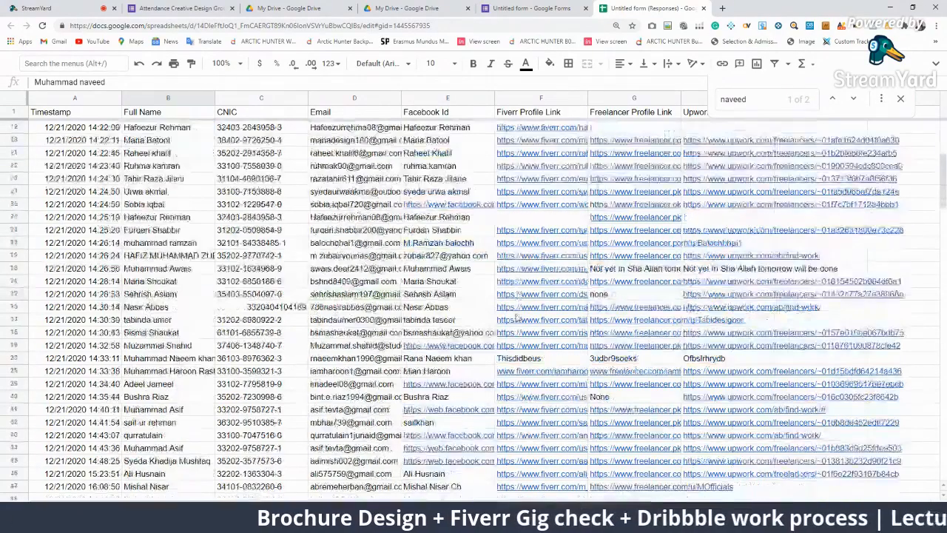
pyautogui.scroll(20, 432, 297)
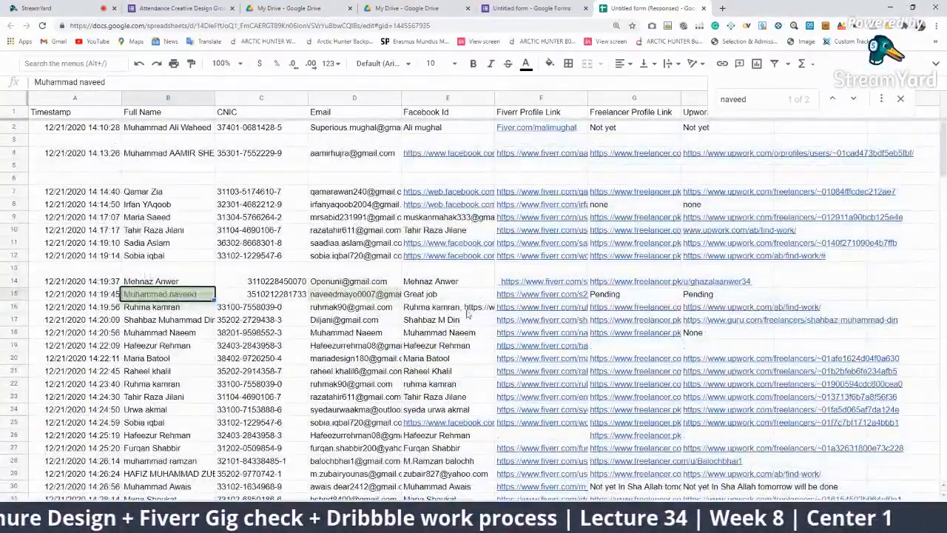
pyautogui.click(458, 298)
pyautogui.hotkey('ctrl', 'f')
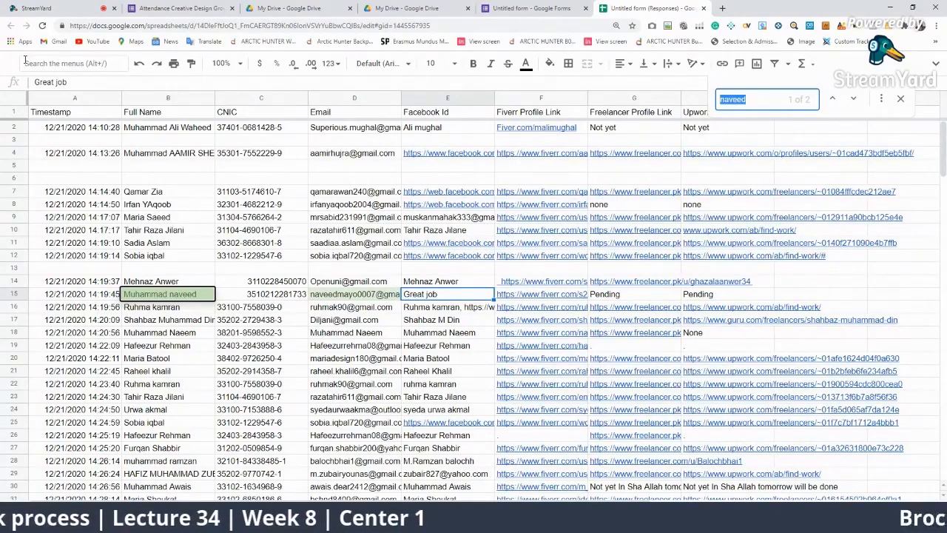
pyautogui.press('BackSpace')
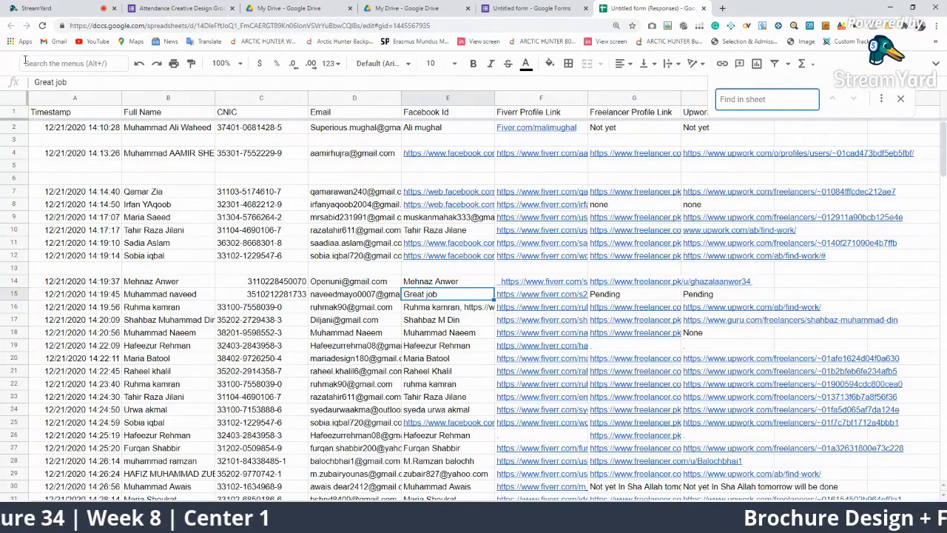
# Search the shared surname and scroll through its 13 matches
pyautogui.write('Naee')
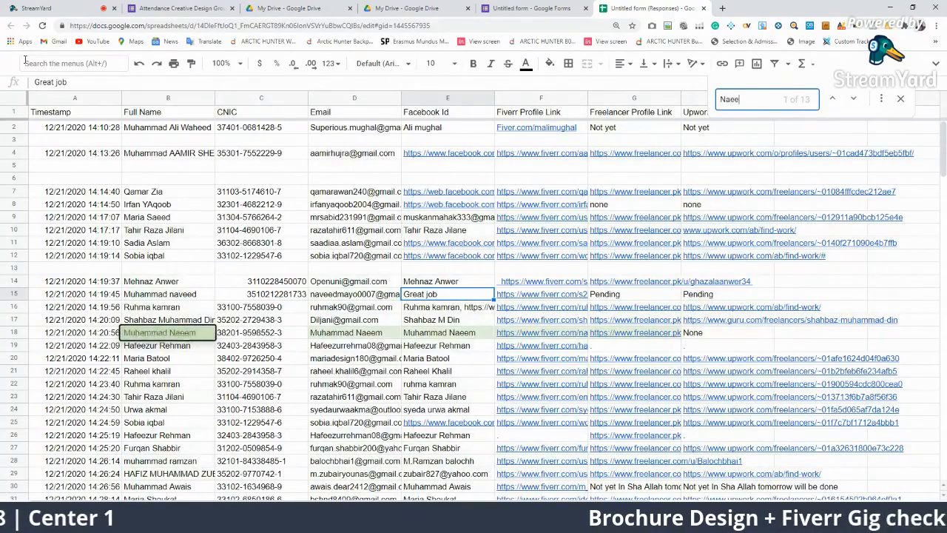
pyautogui.write('m')
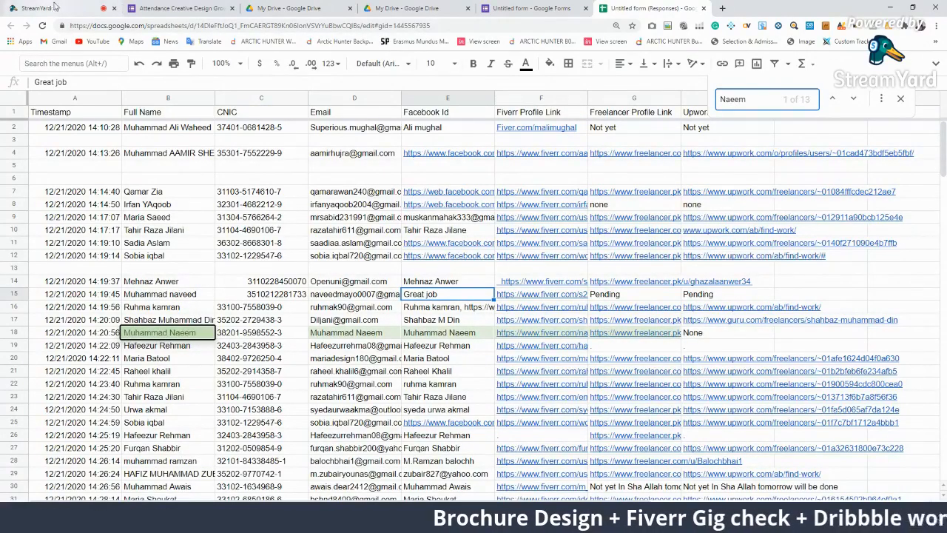
pyautogui.scroll(-3, 516, 424)
pyautogui.scroll(-3, 515, 424)
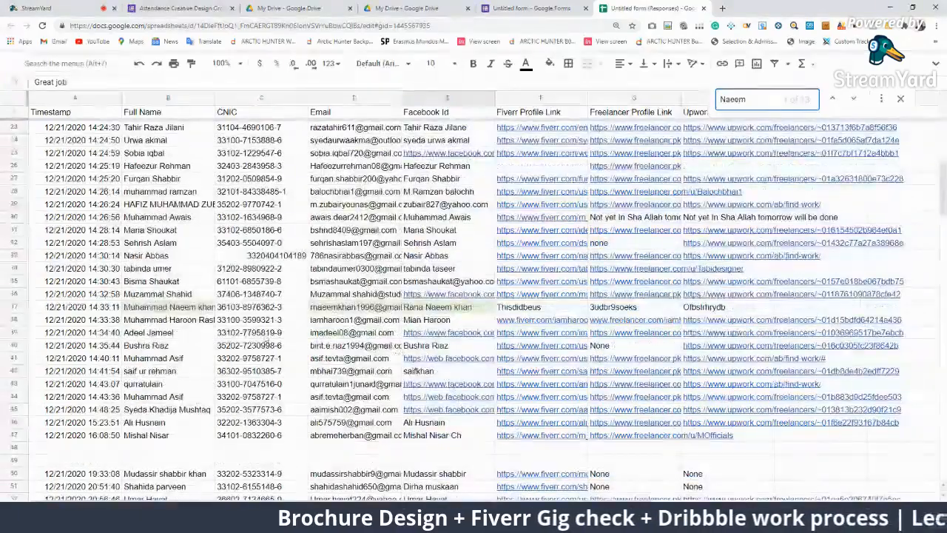
pyautogui.scroll(5, 209, 320)
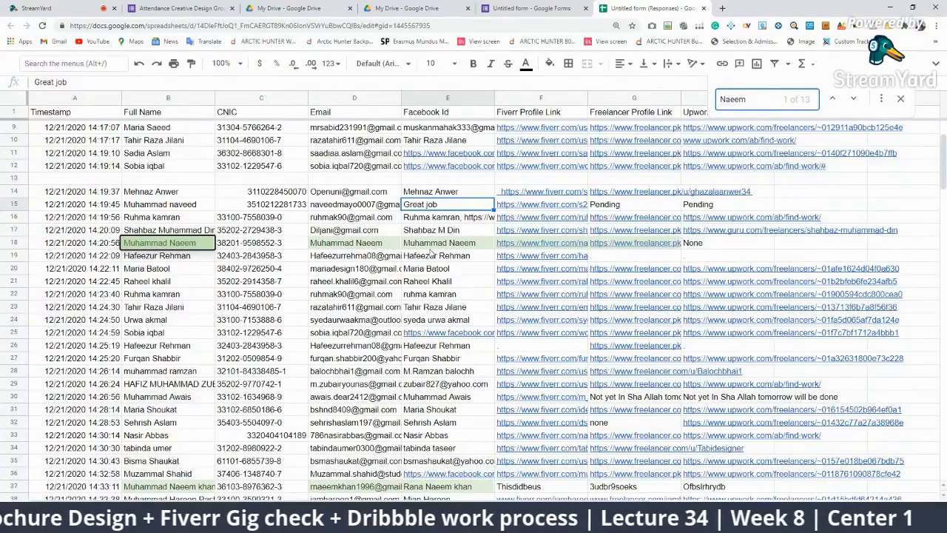
pyautogui.scroll(-1, 431, 253)
pyautogui.scroll(-20, 417, 460)
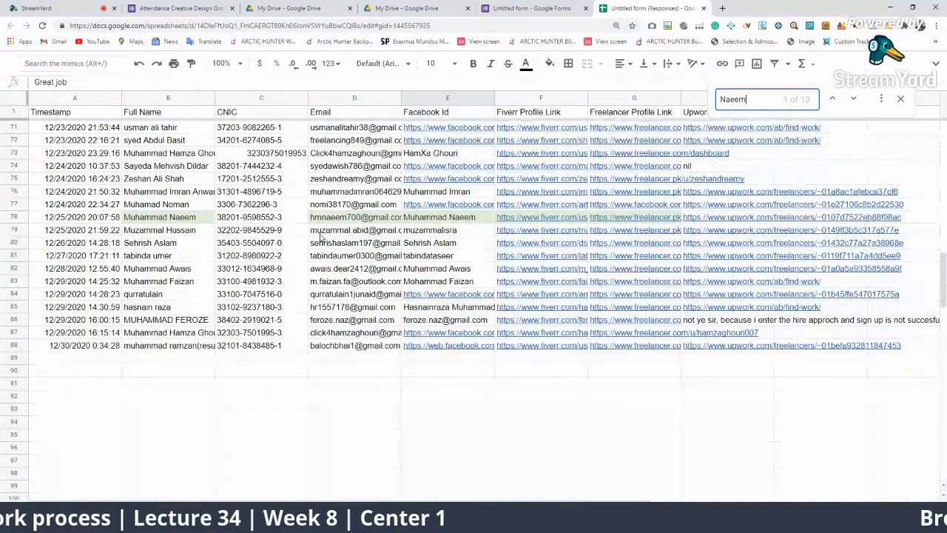
pyautogui.scroll(15, 320, 235)
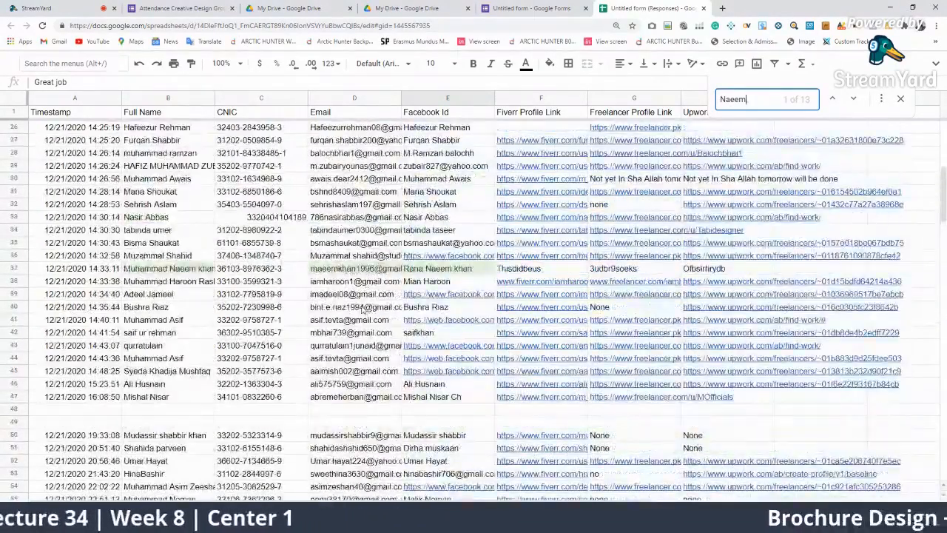
pyautogui.scroll(3, 363, 310)
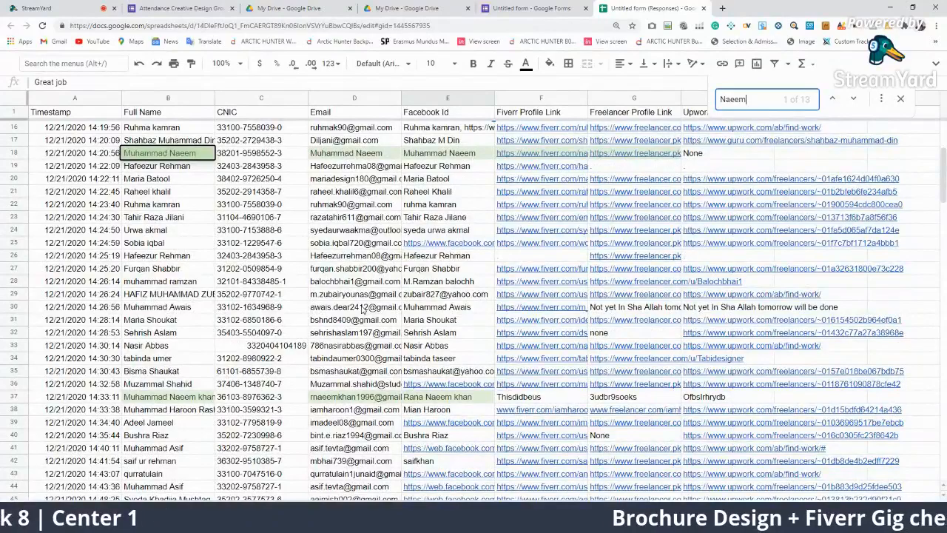
# Compare the Fiverr links in rows 18 and 78, and undo an accidental clear of row 37
pyautogui.click(530, 153)
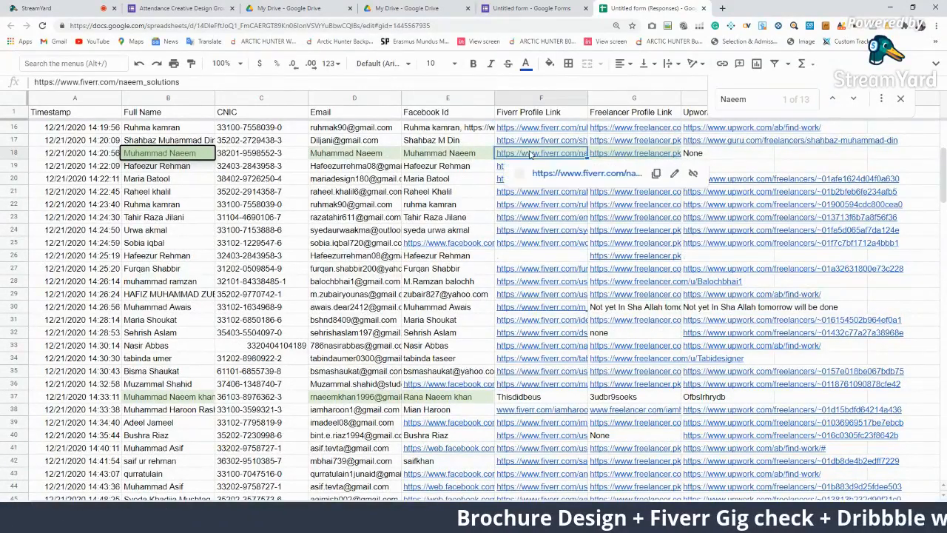
pyautogui.scroll(-15, 538, 256)
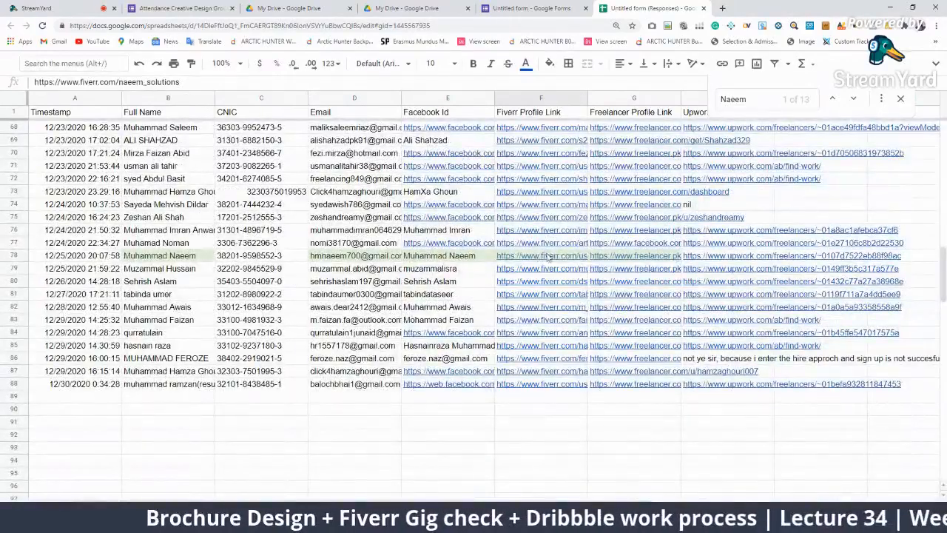
pyautogui.click(548, 255)
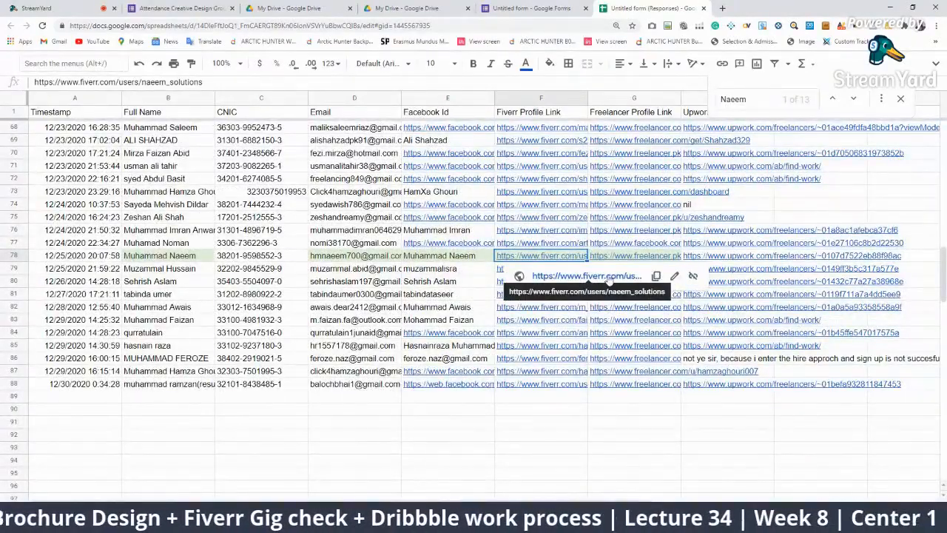
pyautogui.scroll(13, 608, 279)
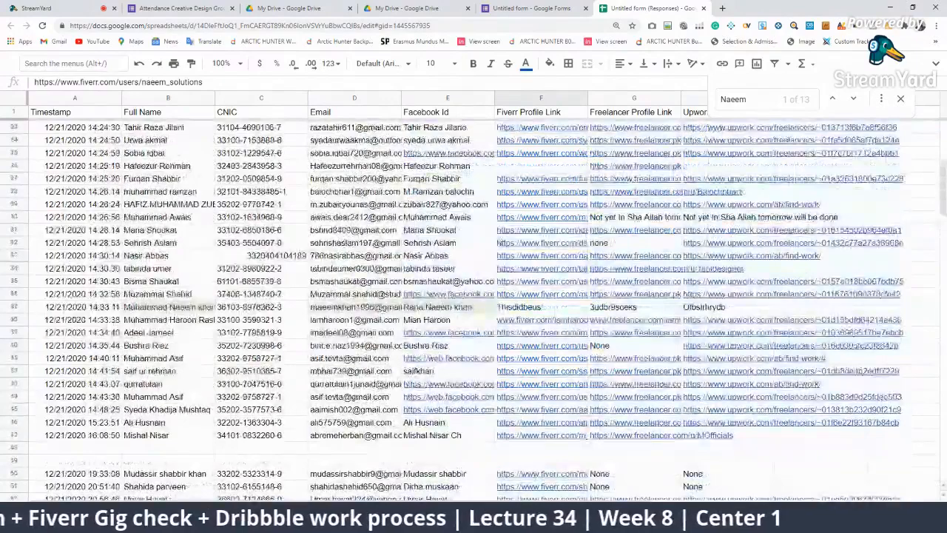
pyautogui.scroll(2, 574, 368)
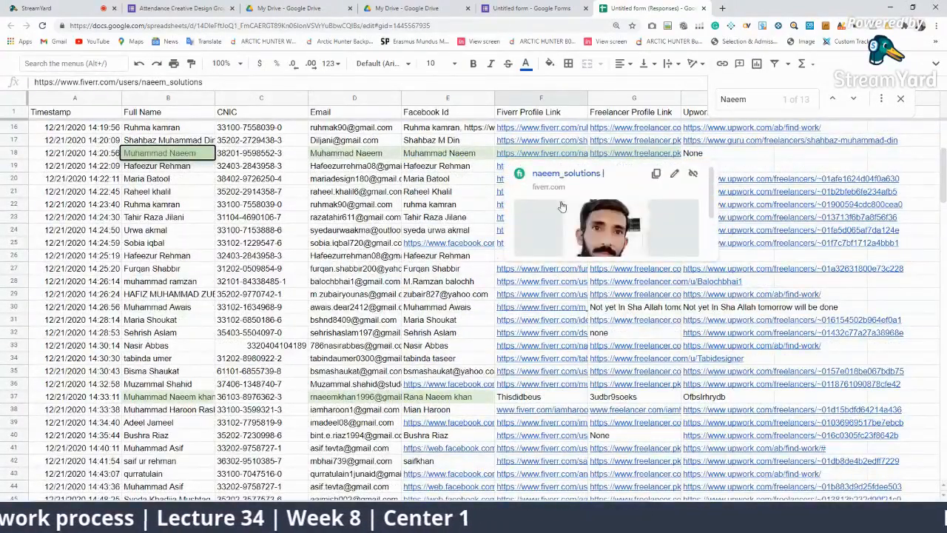
pyautogui.scroll(-5, 192, 302)
pyautogui.scroll(5, 192, 301)
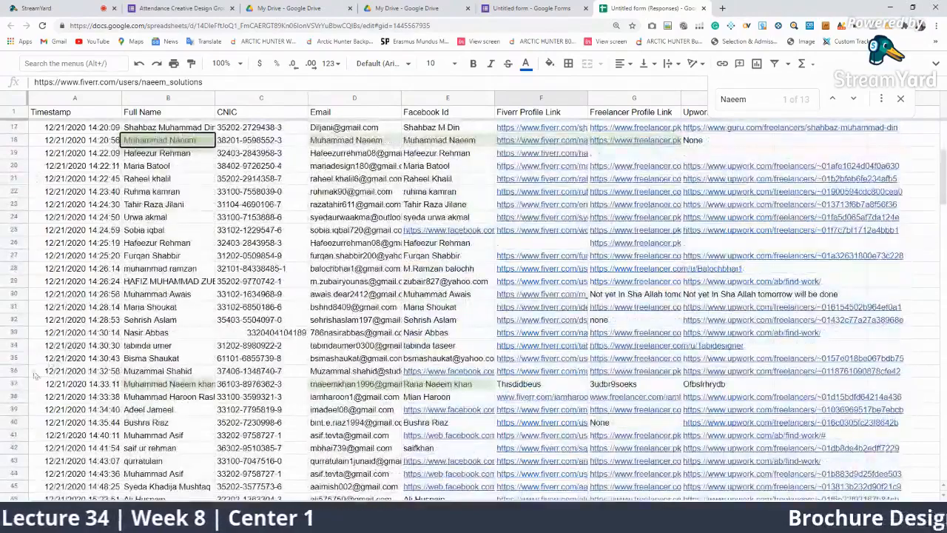
pyautogui.click(15, 384)
pyautogui.press('Delete')
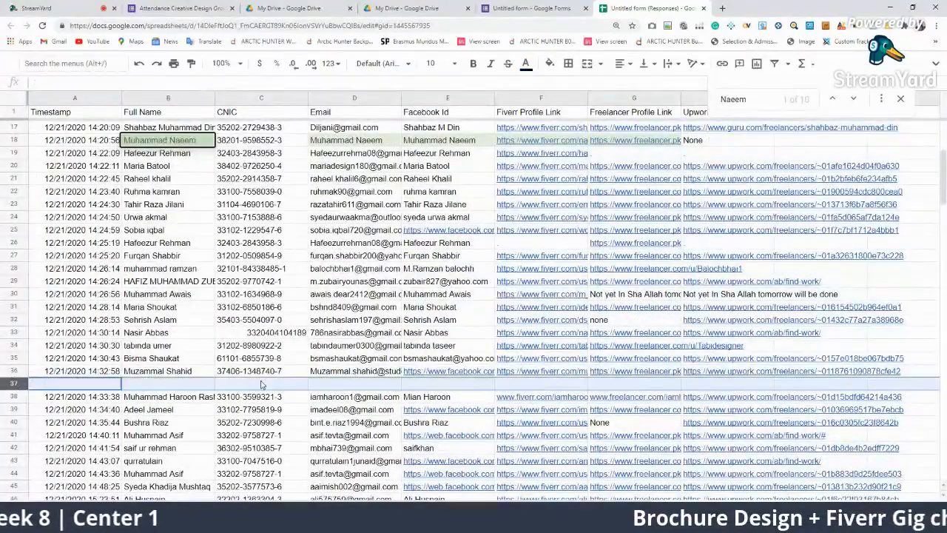
pyautogui.hotkey('ctrl', 'z')
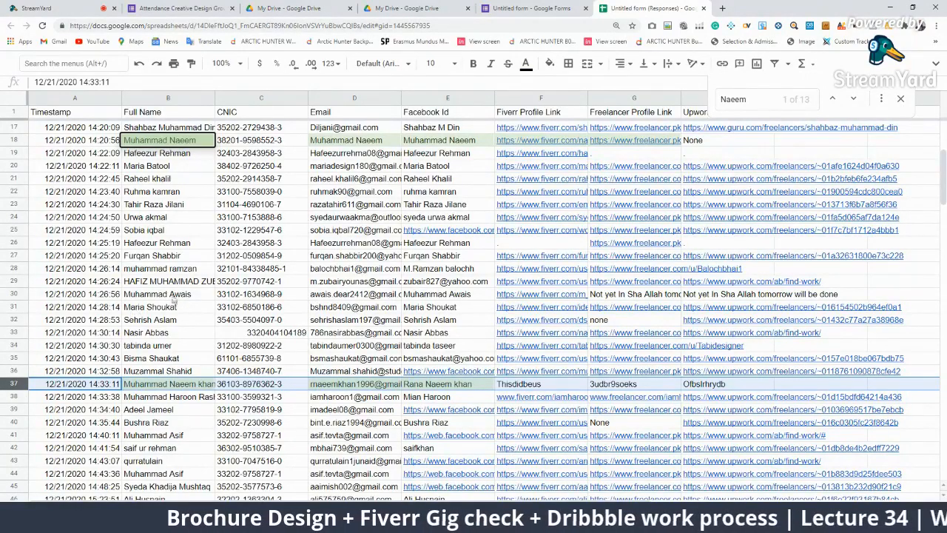
# Clear the duplicate row 18, then move to the name cell in row 30
pyautogui.click(20, 140)
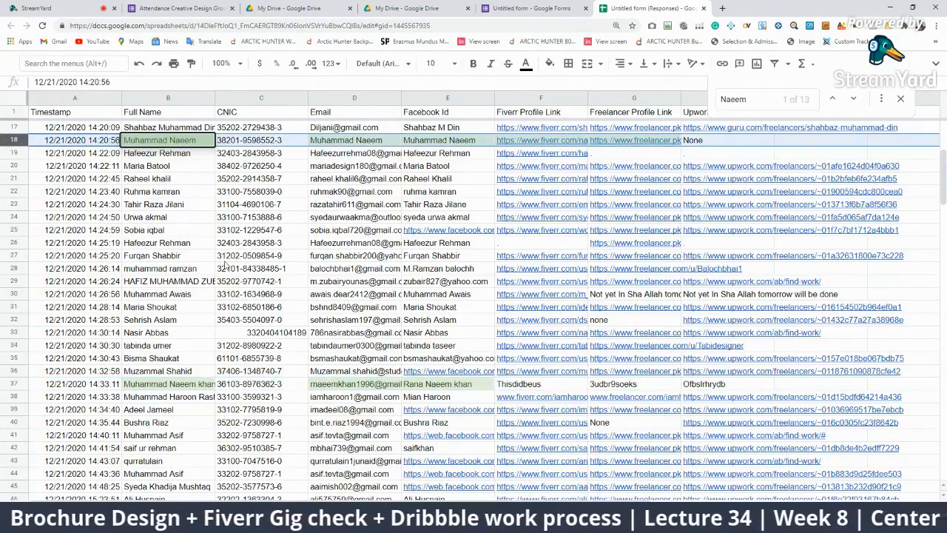
pyautogui.press('Delete')
pyautogui.scroll(3, 444, 356)
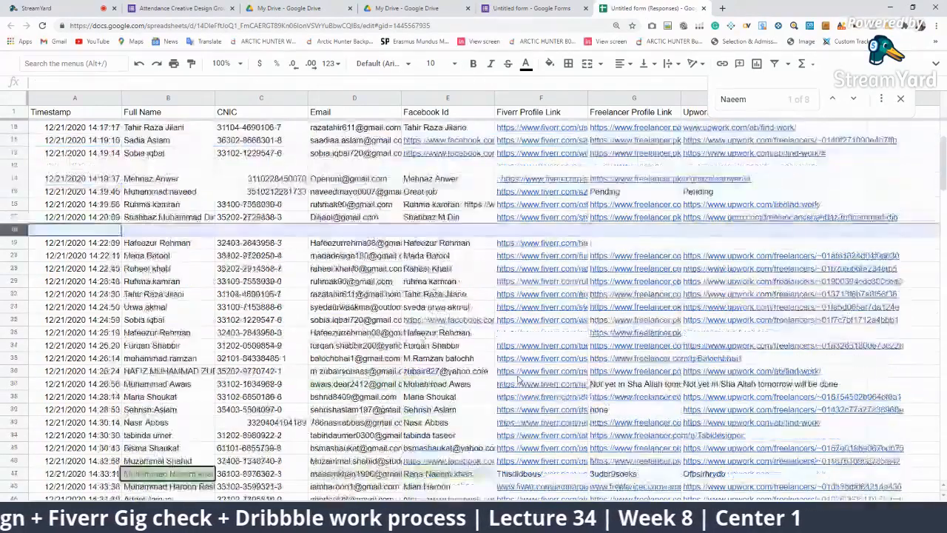
pyautogui.scroll(-1, 551, 406)
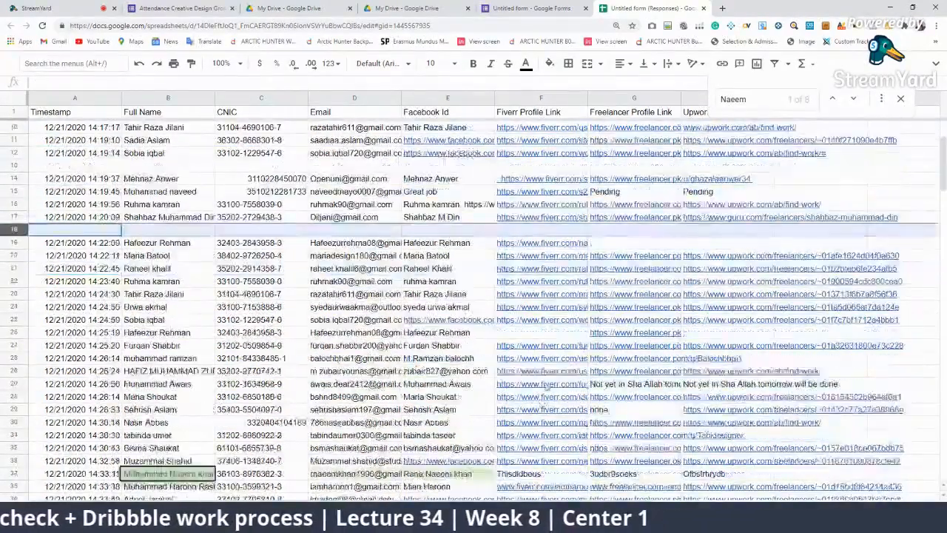
pyautogui.click(462, 385)
pyautogui.press('Left')
pyautogui.press('Left')
pyautogui.press('Left')
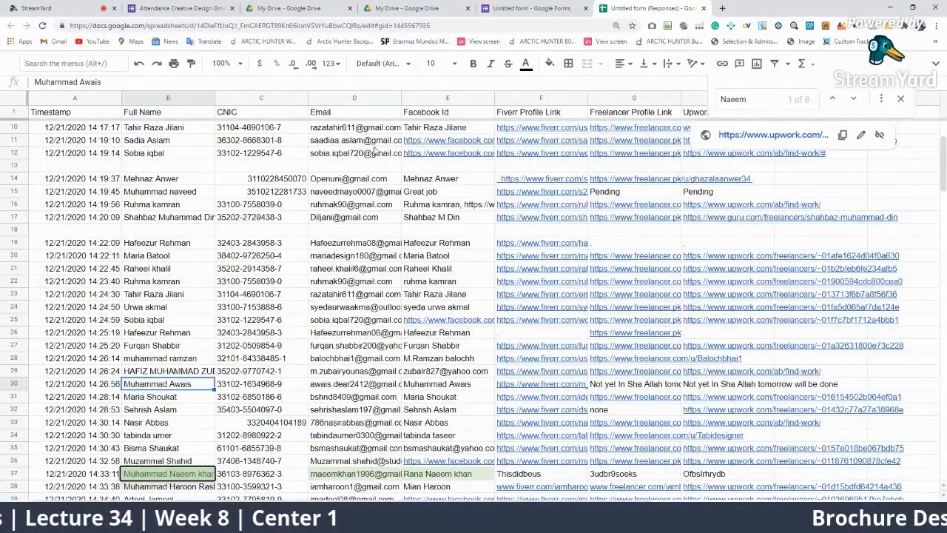
# Search the row 30 student's name and scroll through its matches
pyautogui.click(744, 103)
pyautogui.write('aw')
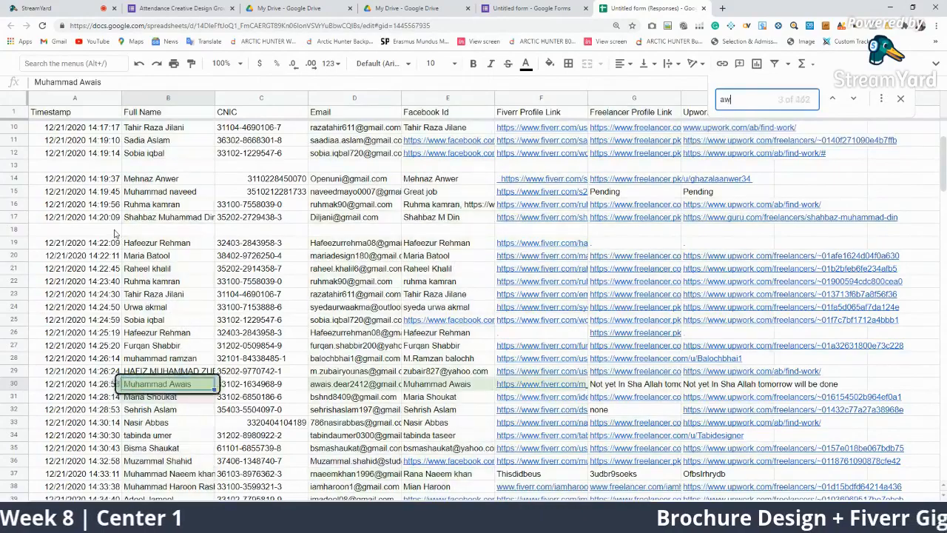
pyautogui.write('ais')
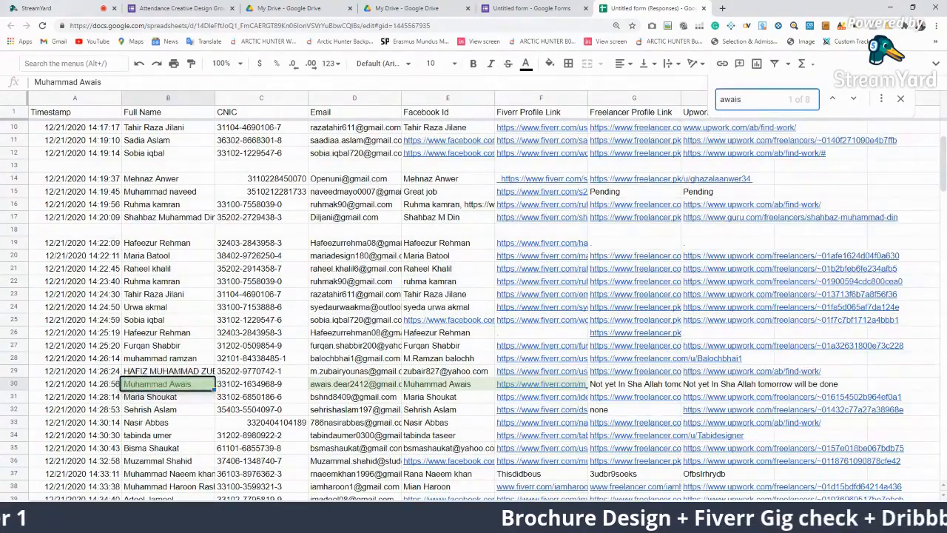
pyautogui.scroll(-5, 109, 233)
pyautogui.scroll(-8, 311, 383)
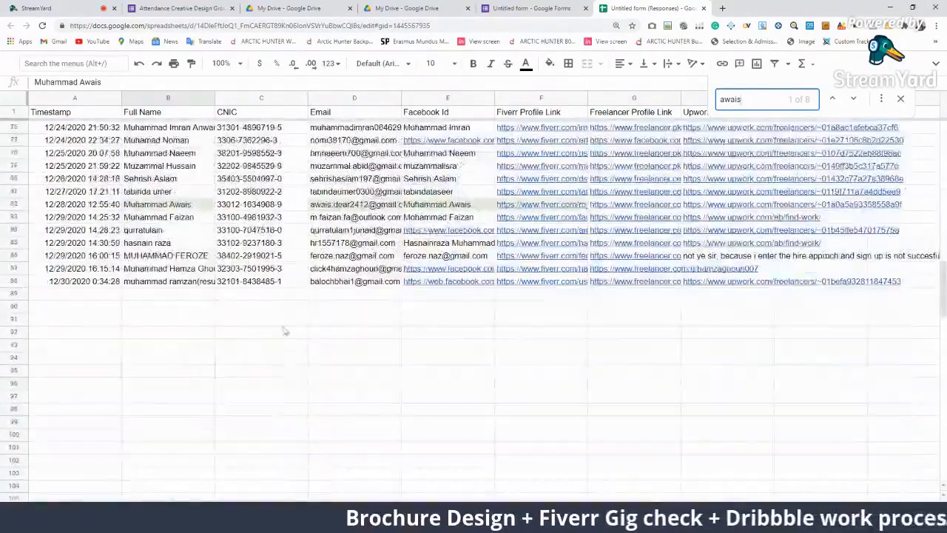
pyautogui.scroll(11, 212, 198)
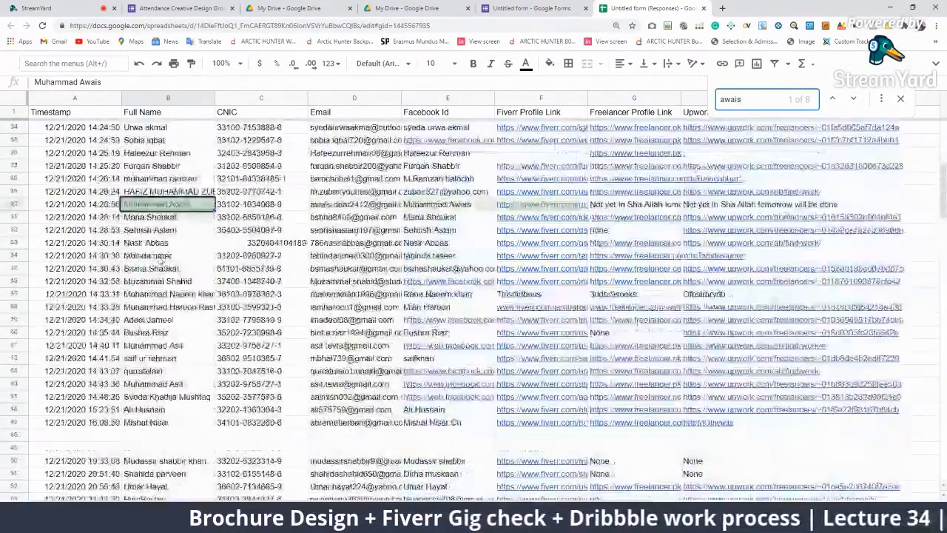
# Clear duplicate row 30 and select row 40
pyautogui.click(7, 256)
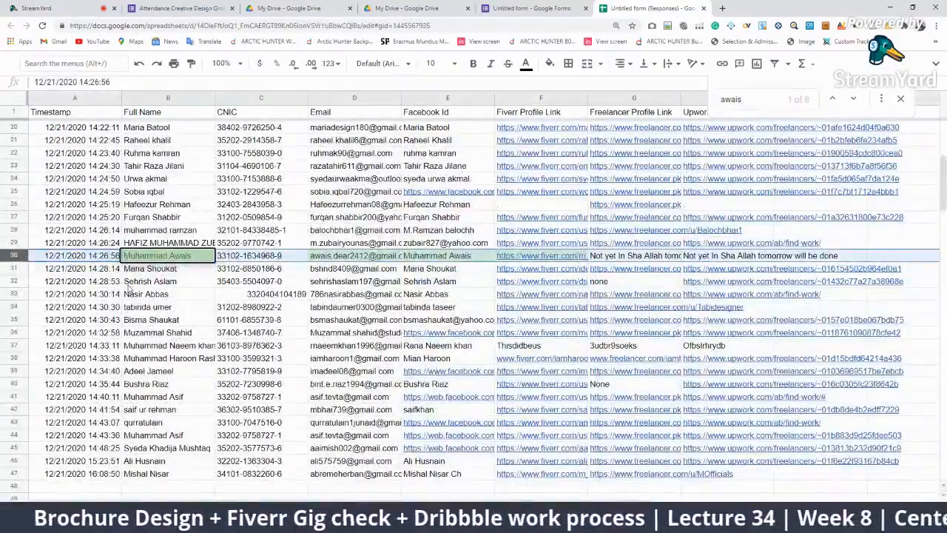
pyautogui.press('Delete')
pyautogui.scroll(-2, 222, 290)
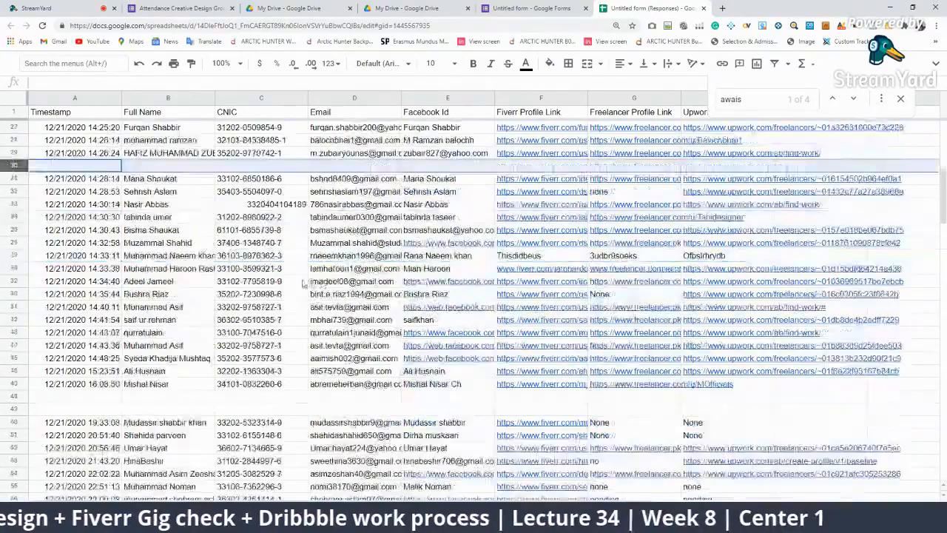
pyautogui.click(13, 294)
pyautogui.click(740, 102)
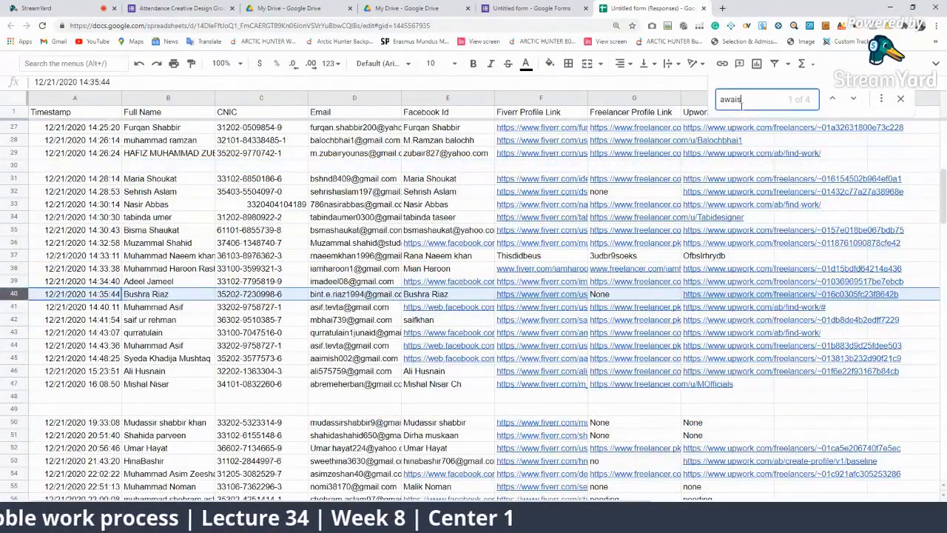
# Replace the search with the row 40 student's name and review its 2 matches
pyautogui.hotkey('ctrl', 'a')
pyautogui.write('bu')
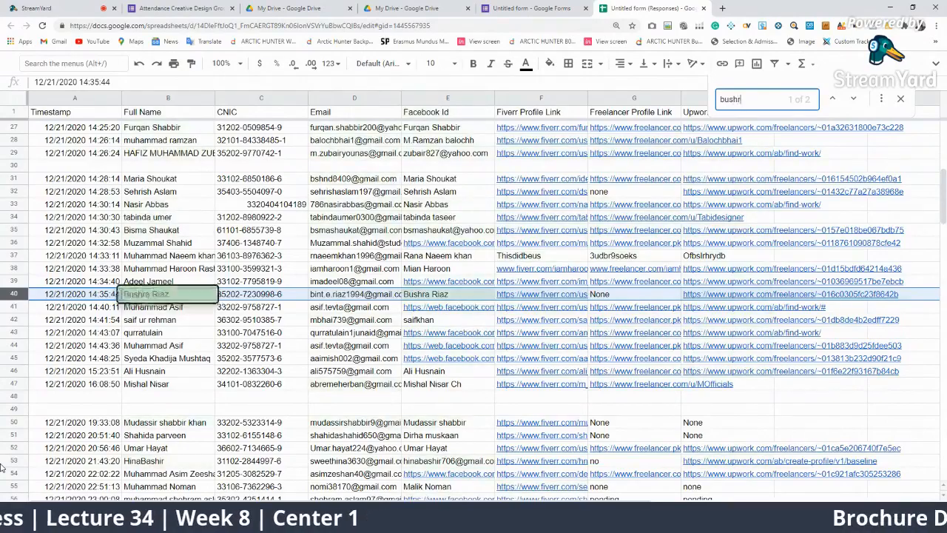
pyautogui.scroll(-15, 59, 474)
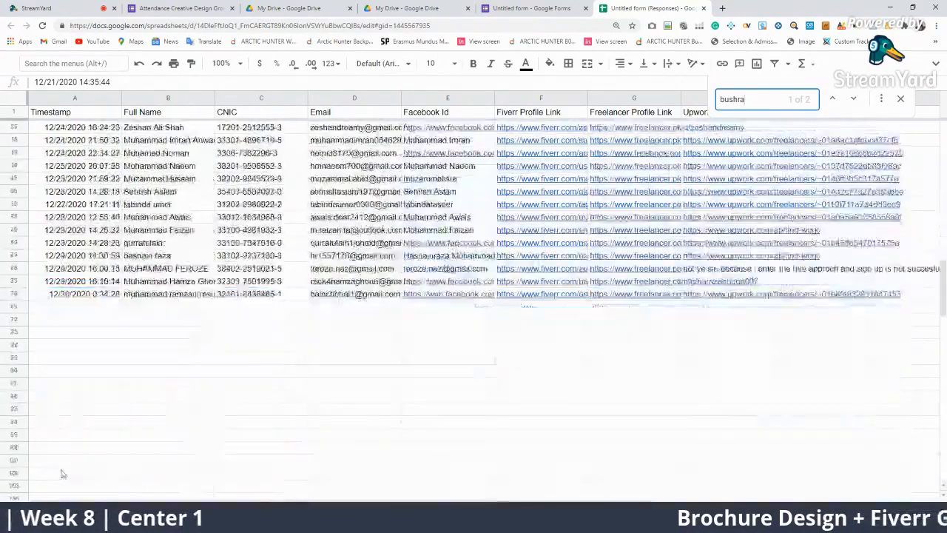
pyautogui.scroll(13, 63, 474)
pyautogui.scroll(5, 59, 311)
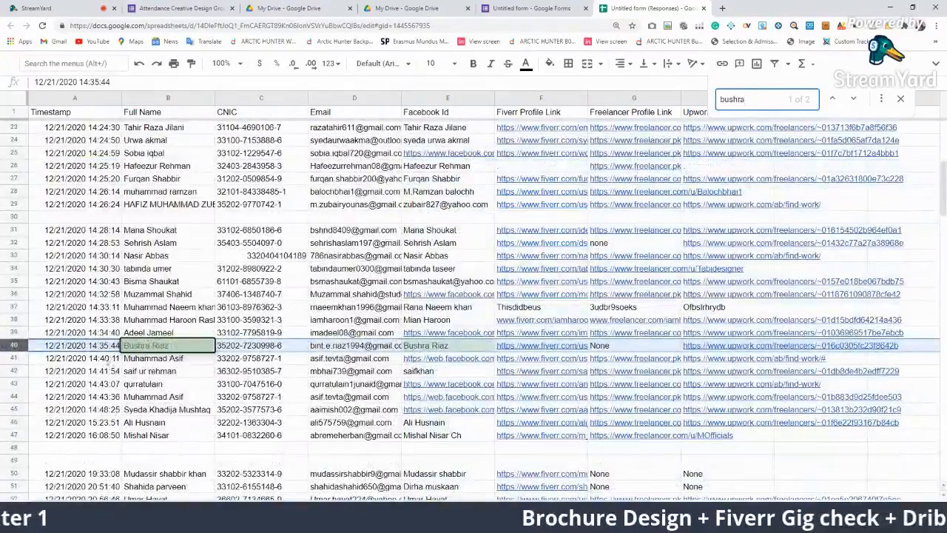
pyautogui.scroll(3, 58, 309)
pyautogui.scroll(5, 59, 318)
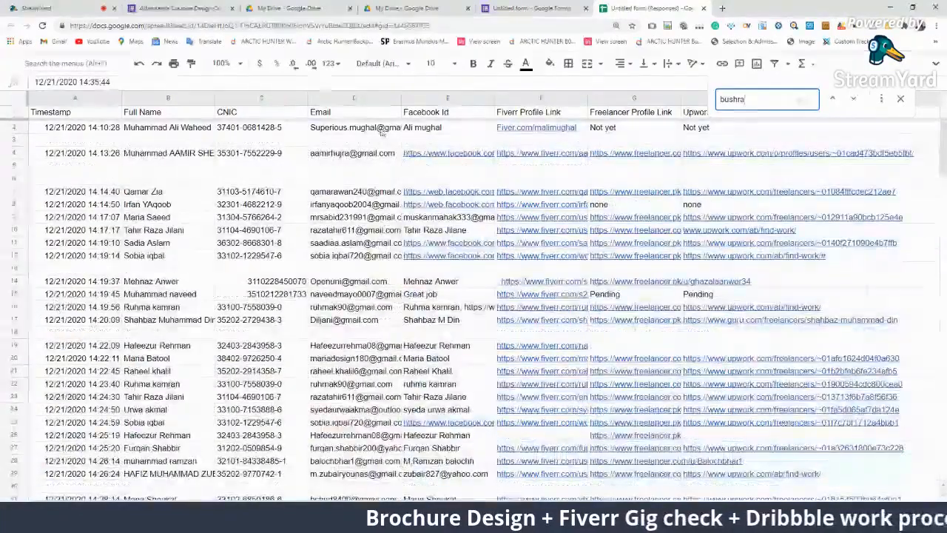
pyautogui.scroll(-5, 302, 220)
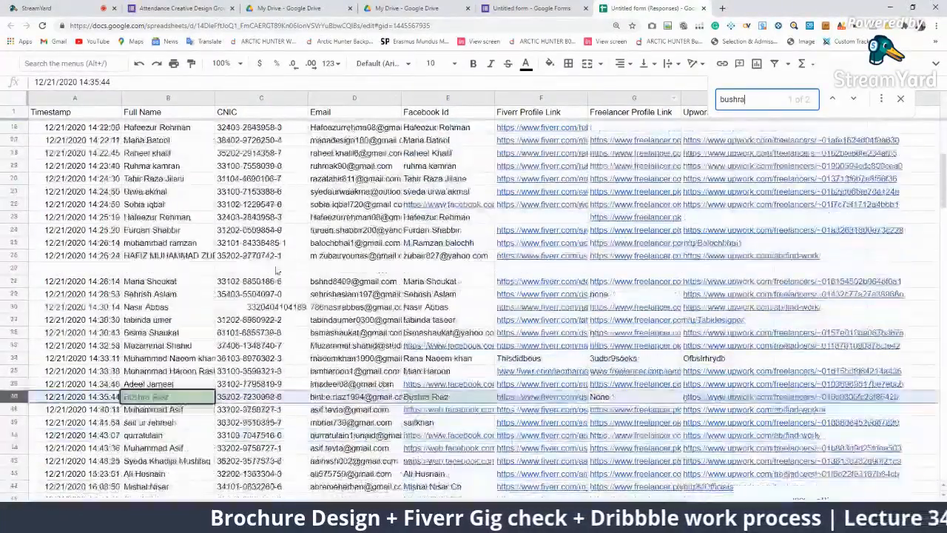
# Fill the selected row 40 with red
pyautogui.click(550, 63)
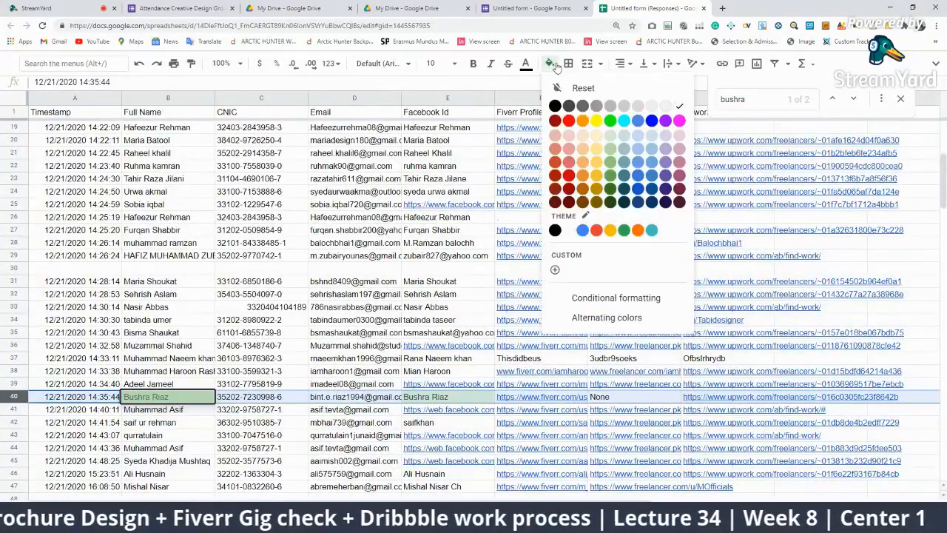
pyautogui.click(571, 120)
pyautogui.scroll(5, 181, 294)
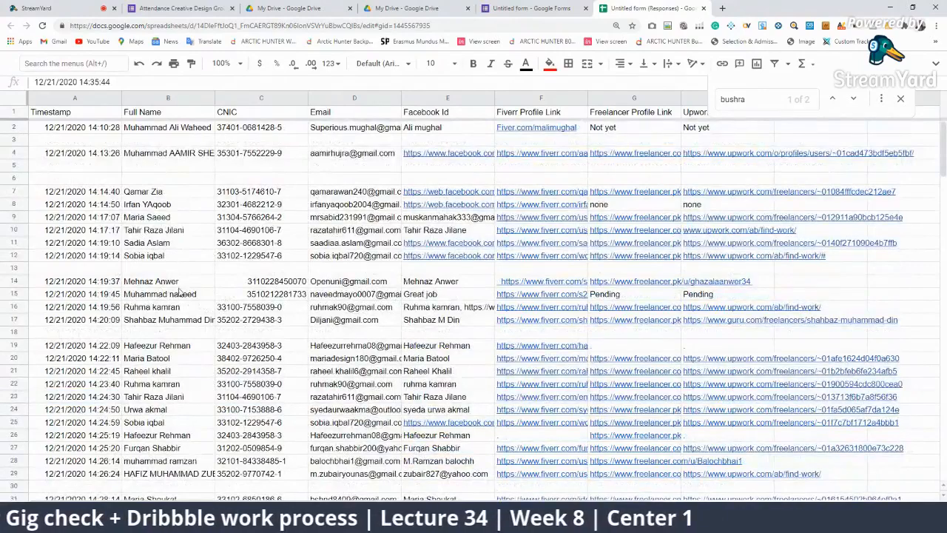
pyautogui.scroll(-4, 330, 363)
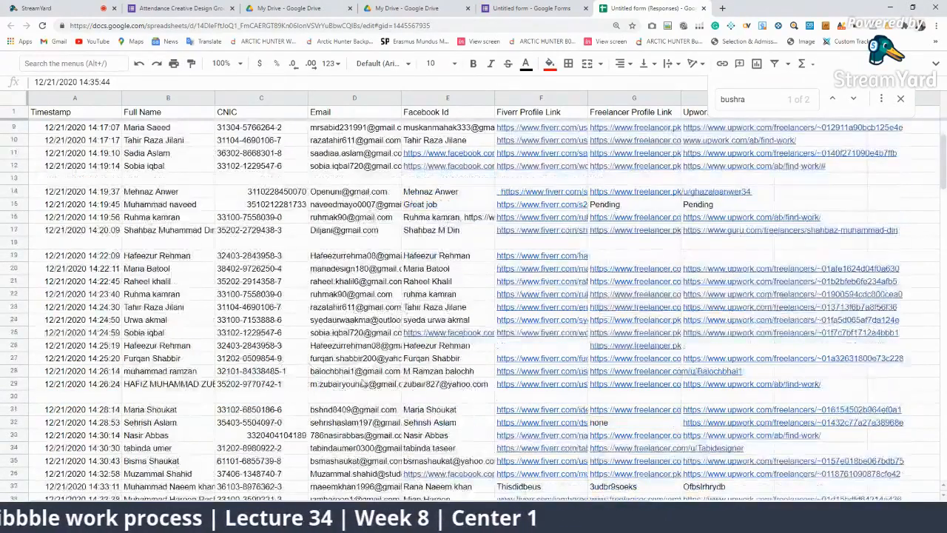
pyautogui.scroll(3, 413, 405)
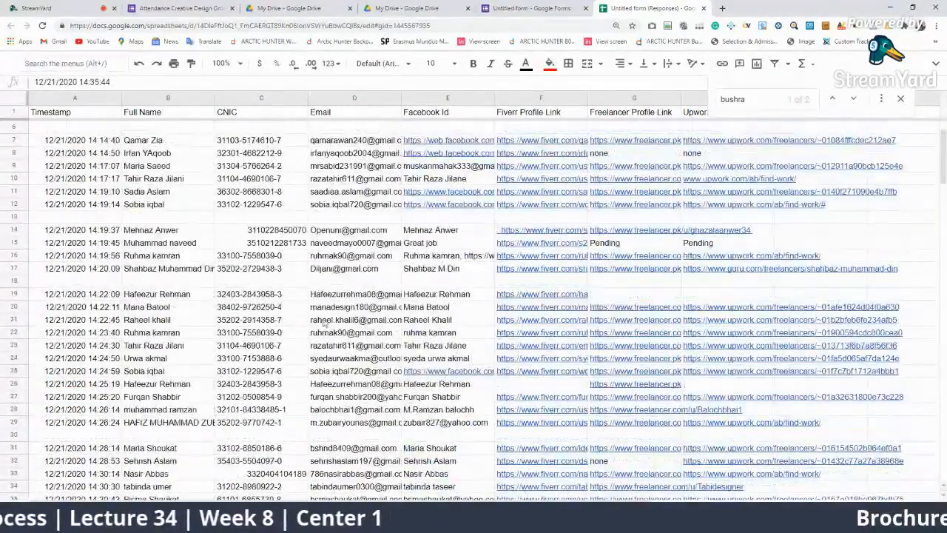
# Fill the duplicate rows 15 and 37 with red
pyautogui.click(26, 242)
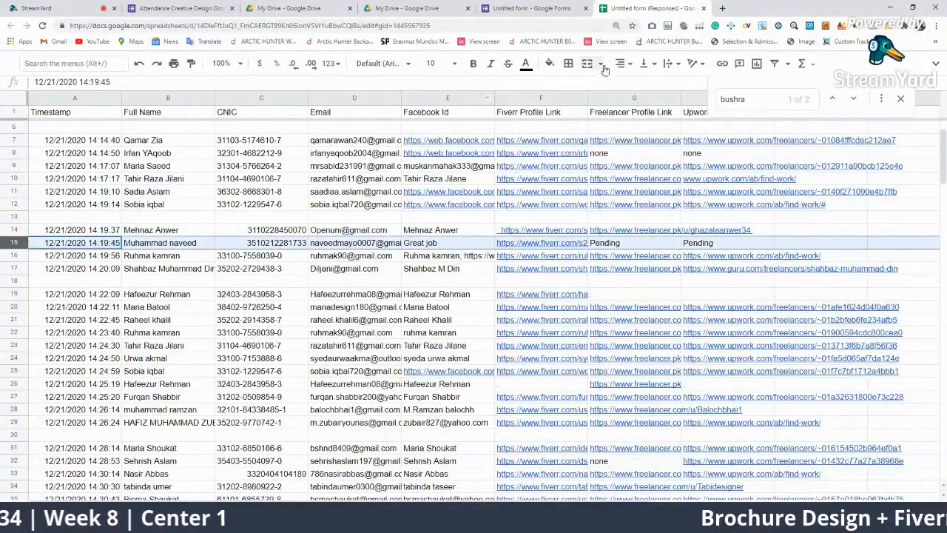
pyautogui.click(527, 63)
pyautogui.click(549, 63)
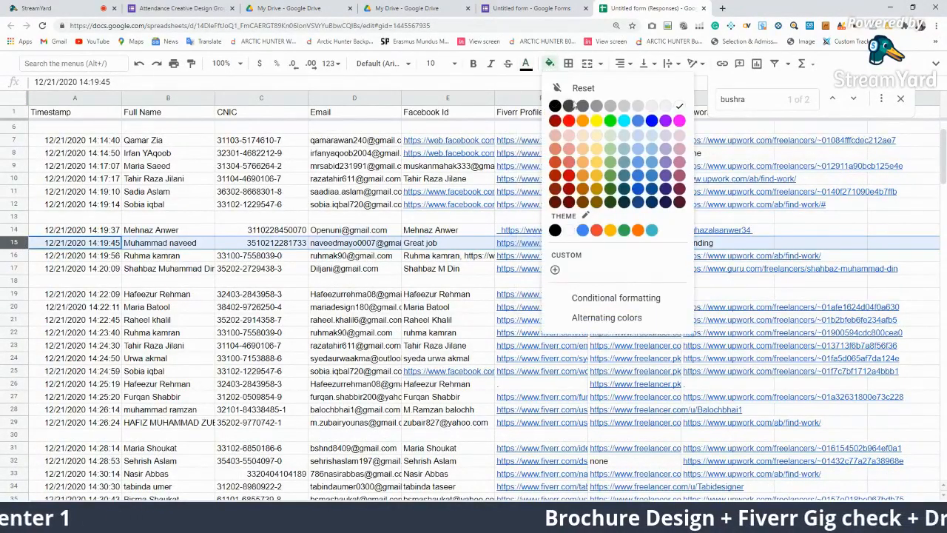
pyautogui.click(568, 120)
pyautogui.scroll(-2, 367, 256)
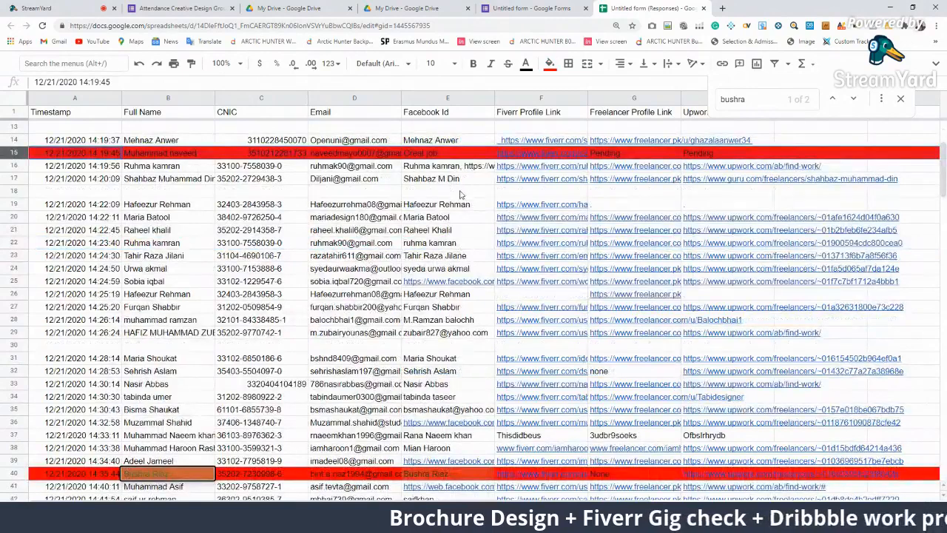
pyautogui.click(24, 436)
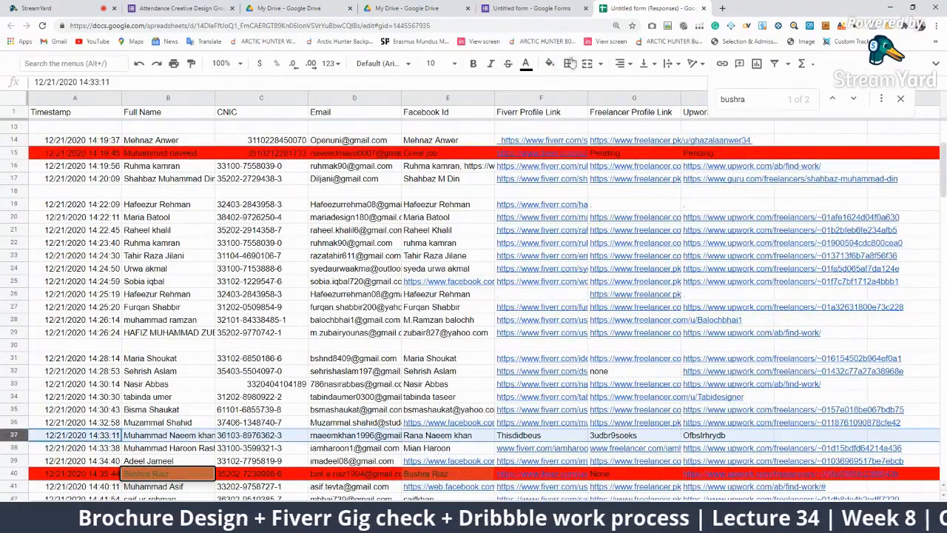
pyautogui.click(549, 64)
pyautogui.click(569, 120)
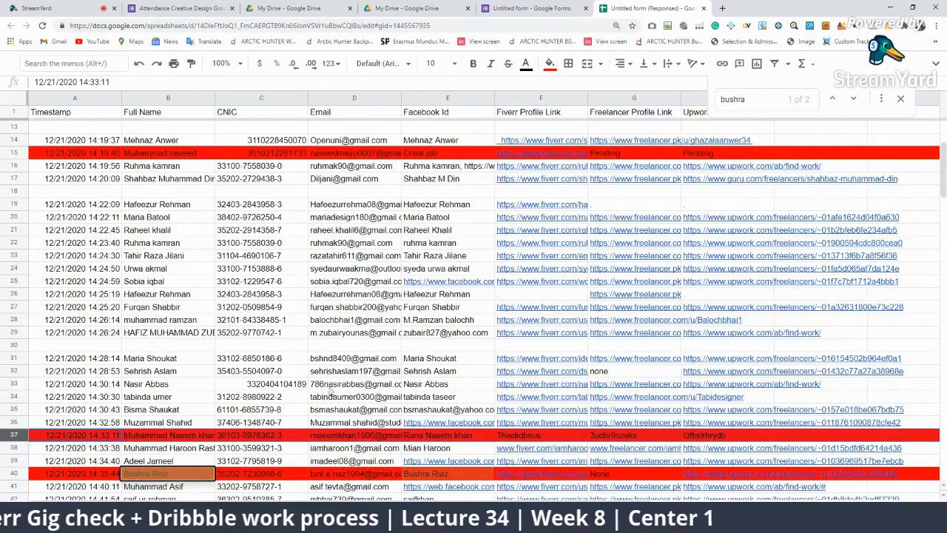
pyautogui.scroll(4, 527, 390)
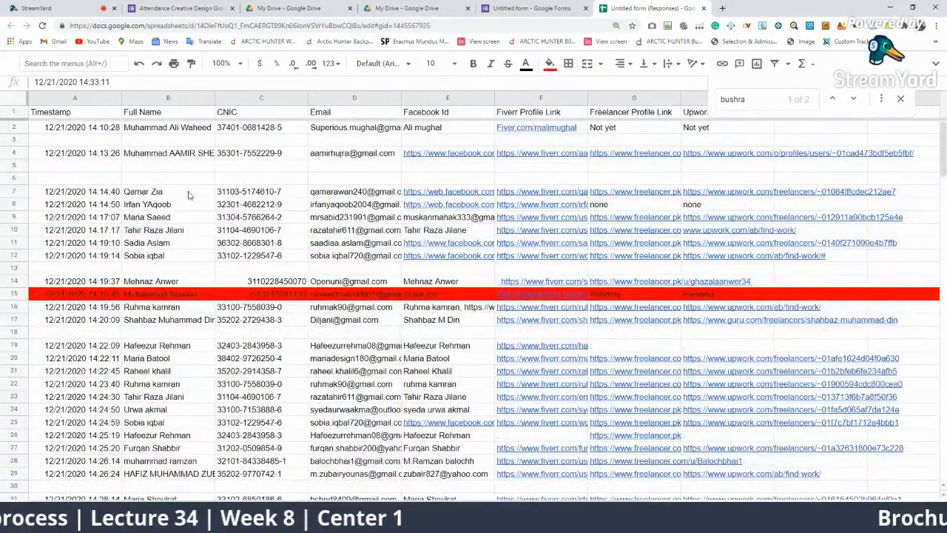
# Fill rows 2 and 8 with red to flag those duplicates
pyautogui.click(182, 131)
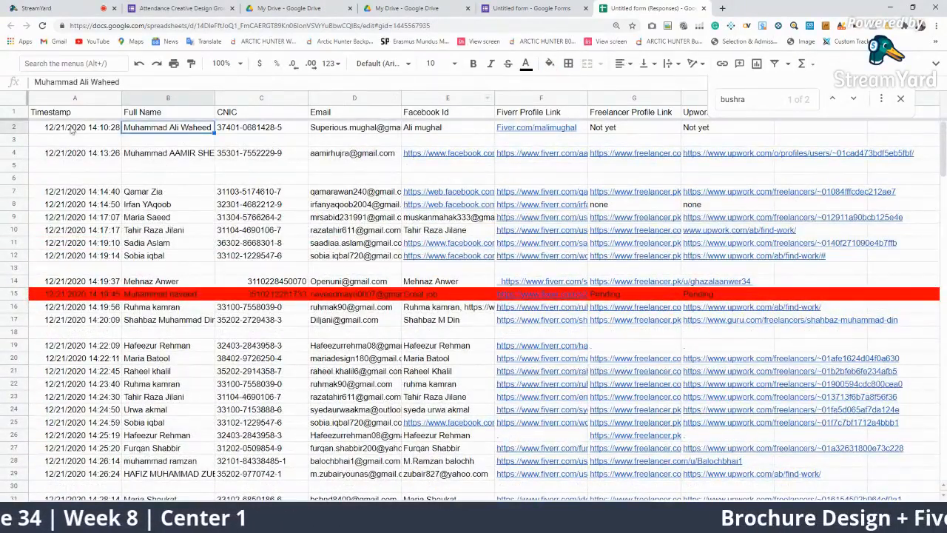
pyautogui.click(15, 127)
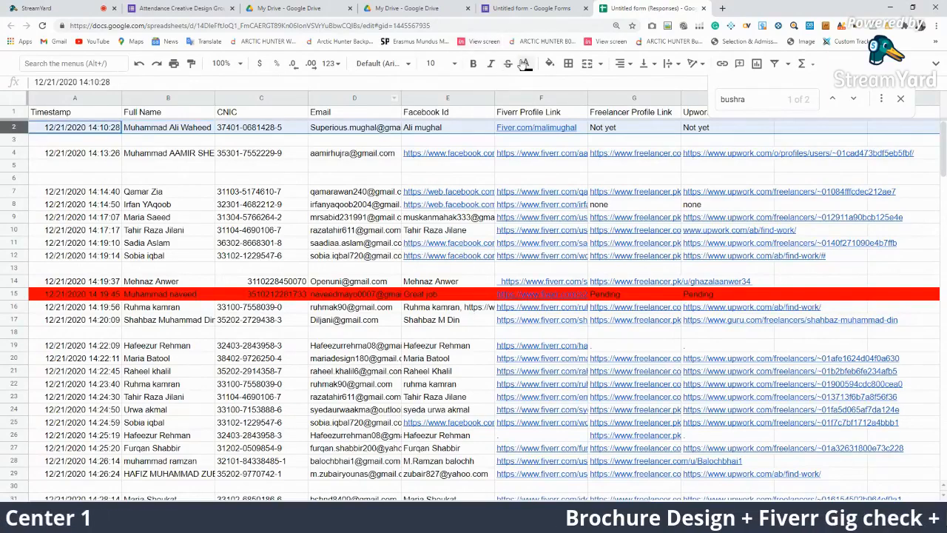
pyautogui.click(549, 64)
pyautogui.click(568, 129)
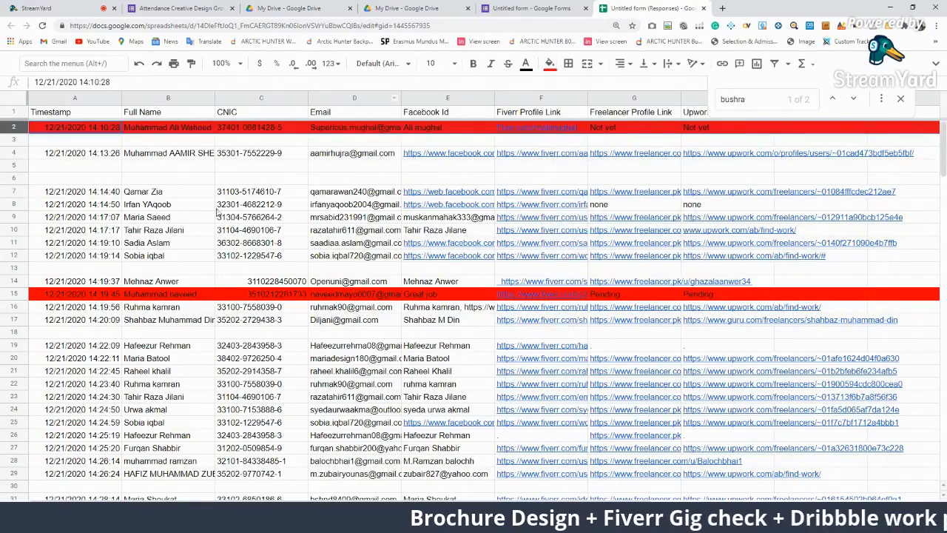
pyautogui.click(552, 207)
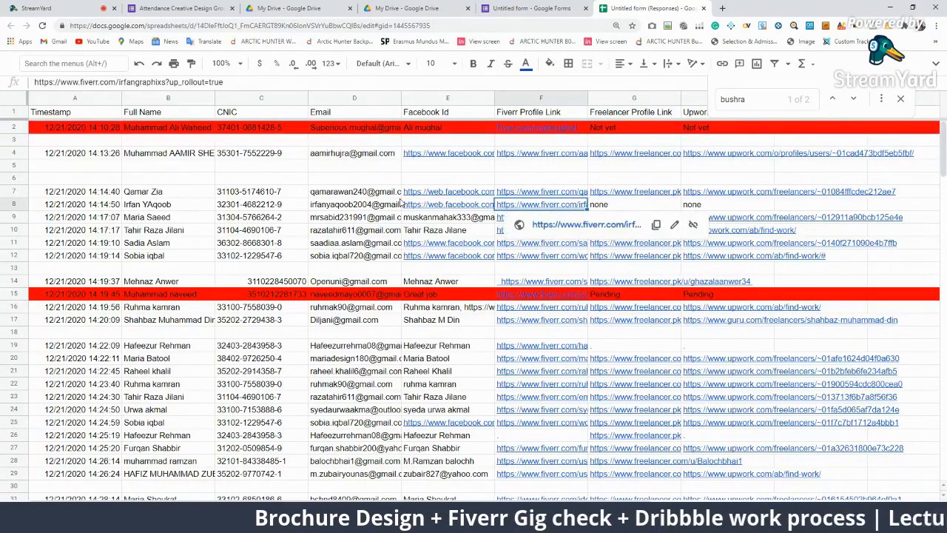
pyautogui.click(21, 207)
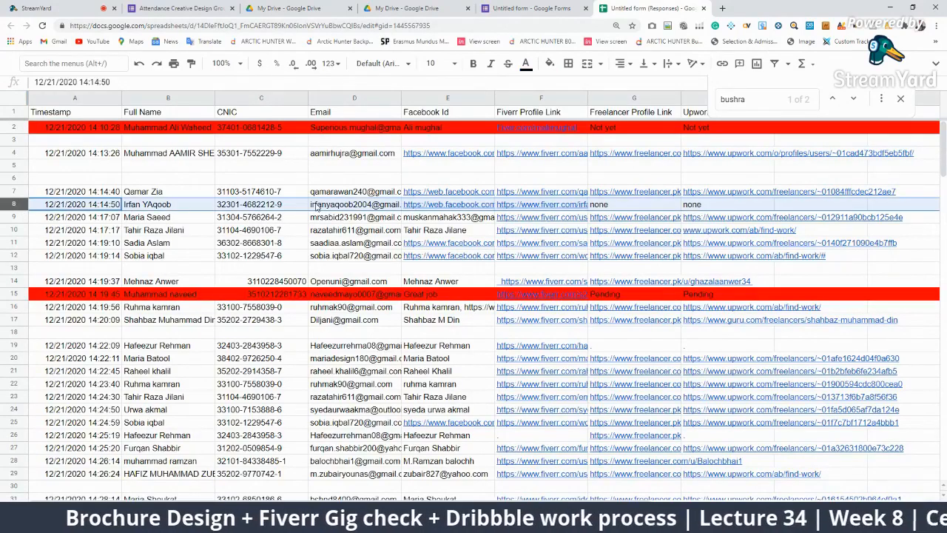
pyautogui.click(550, 65)
pyautogui.click(568, 121)
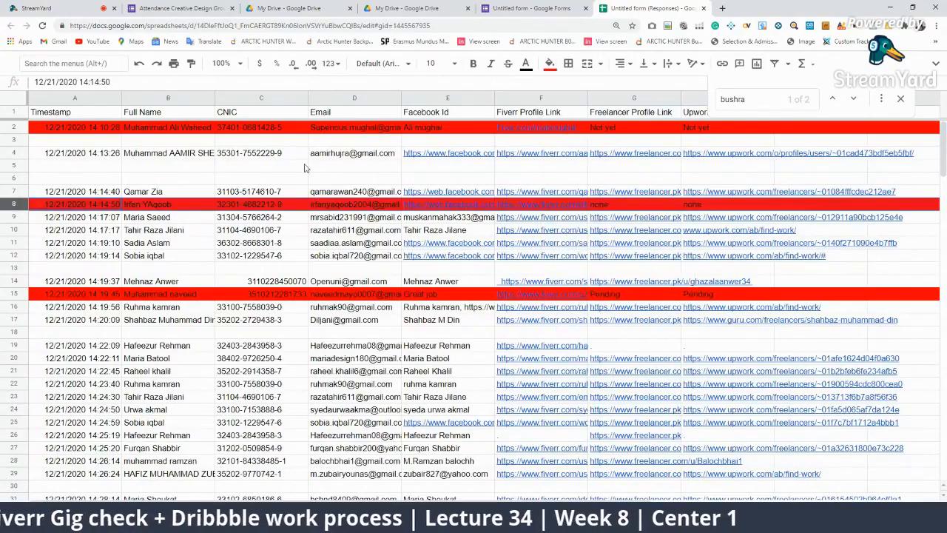
pyautogui.scroll(-10, 293, 250)
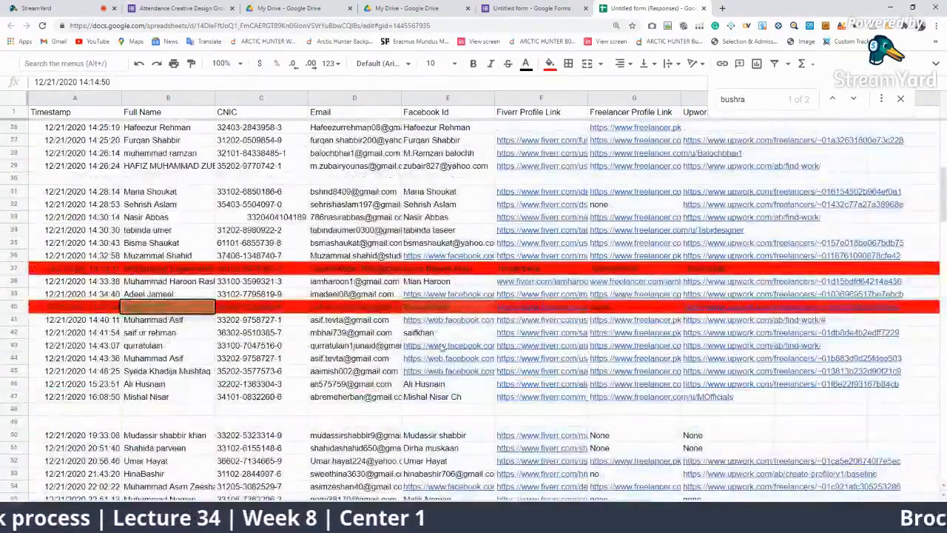
pyautogui.scroll(3, 432, 333)
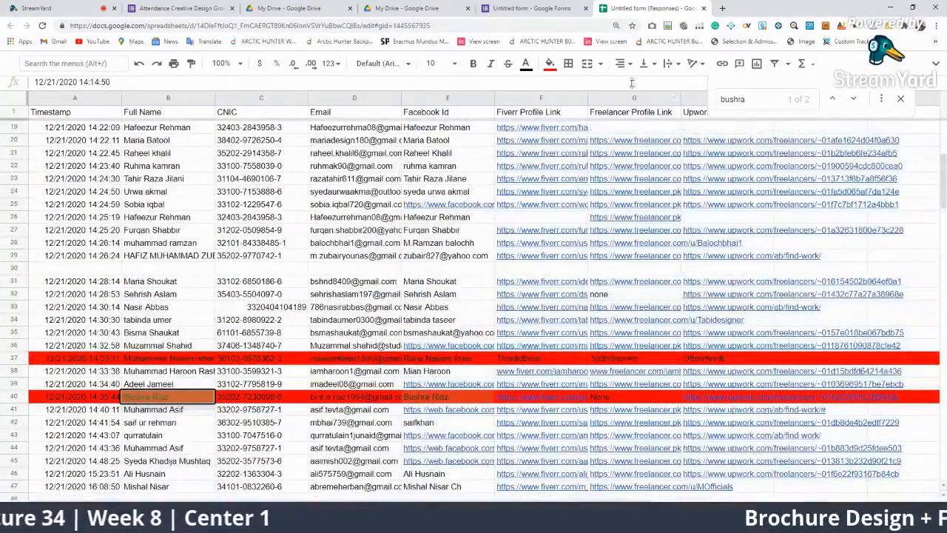
# Search the repeated student's name and clear the duplicate entry in row 32
pyautogui.click(783, 100)
pyautogui.hotkey('ctrl', 'a')
pyautogui.write('seh')
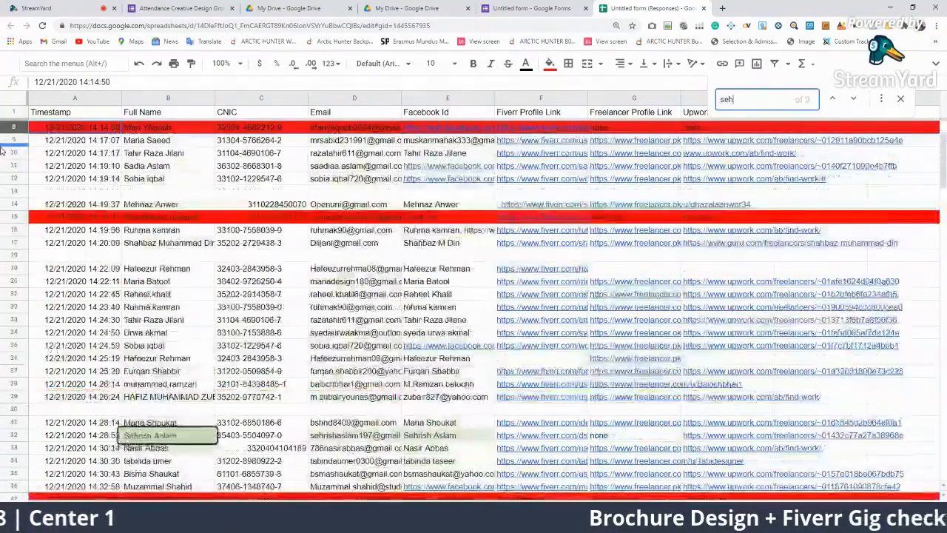
pyautogui.write('rish')
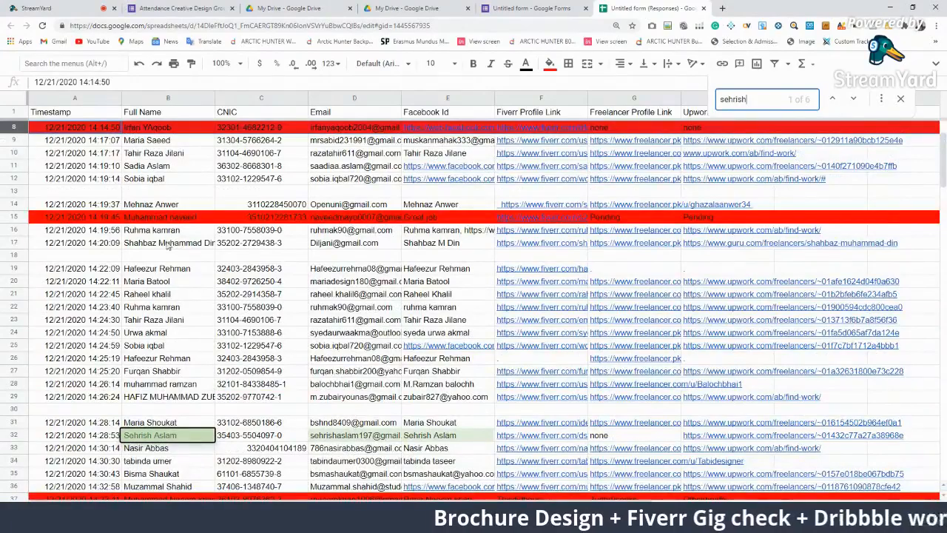
pyautogui.scroll(-3, 235, 280)
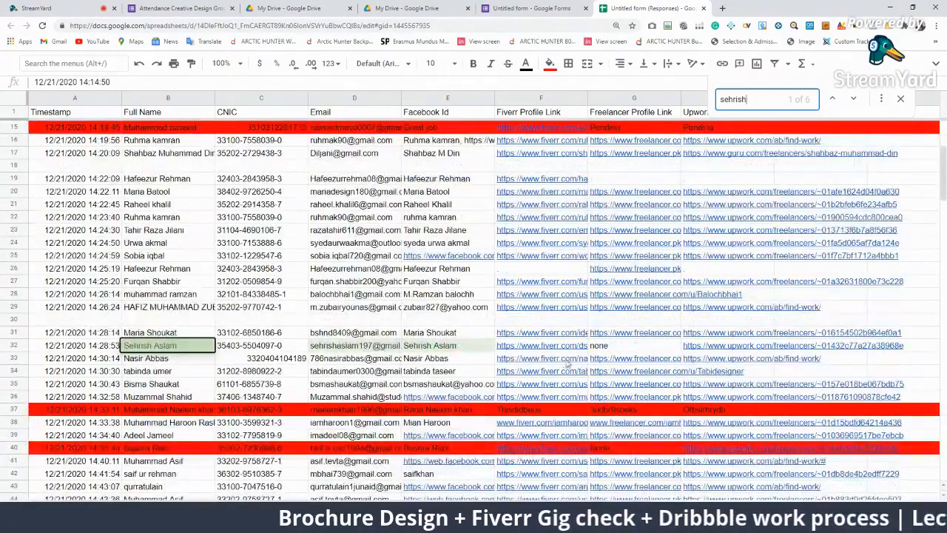
pyautogui.scroll(-15, 566, 362)
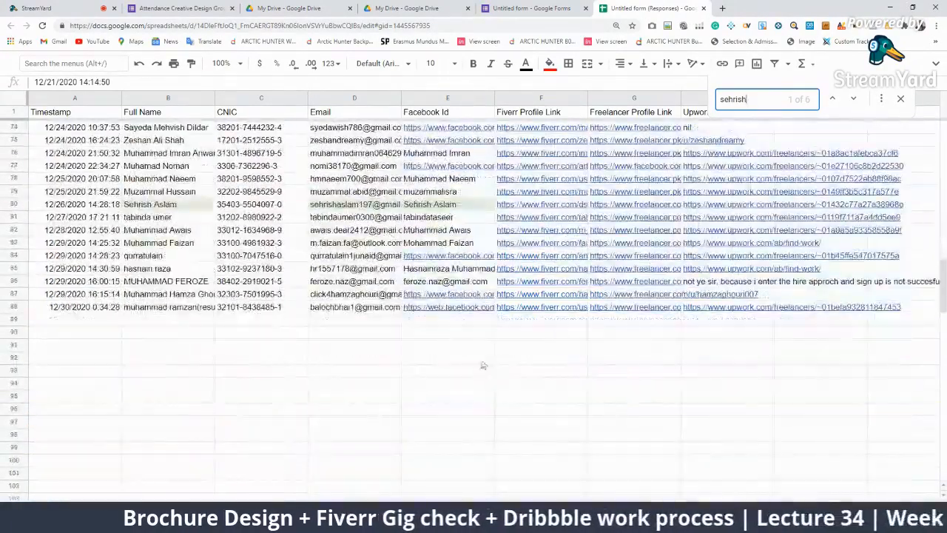
pyautogui.scroll(4, 479, 337)
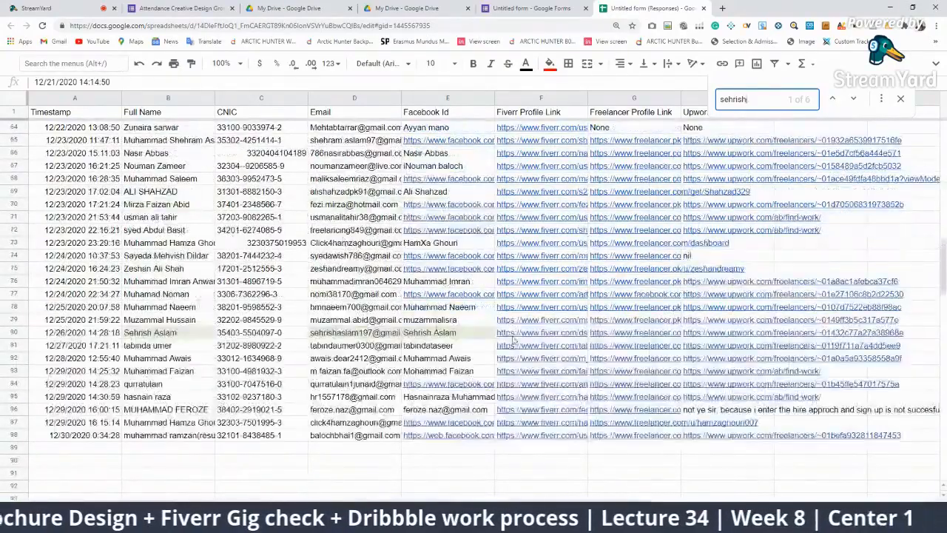
pyautogui.scroll(11, 712, 340)
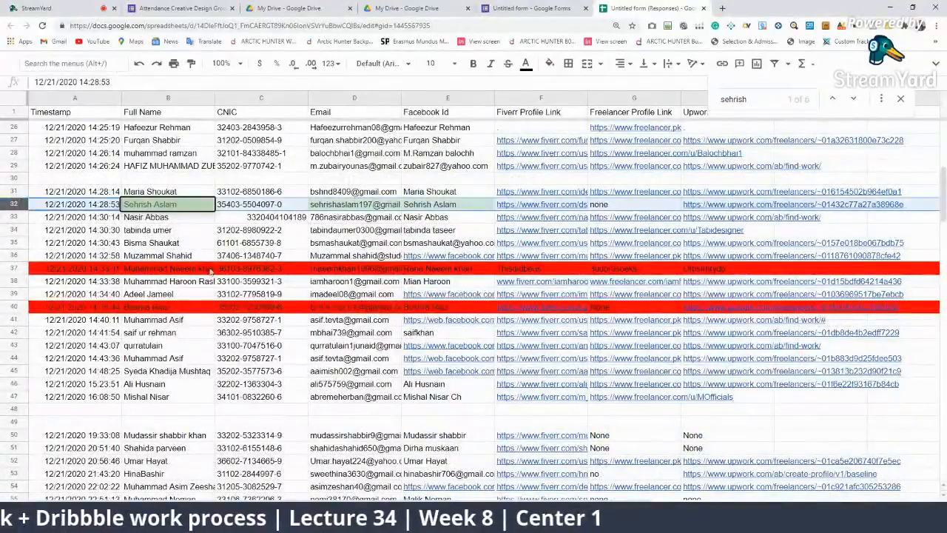
pyautogui.press('Delete')
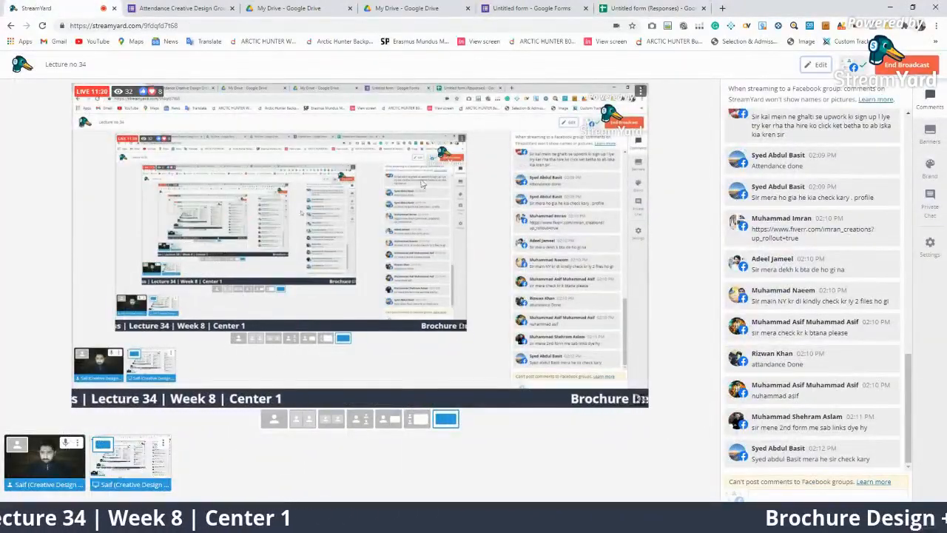
# Back in the form responses sheet, select the row 50 entry to check next
pyautogui.click(627, 8)
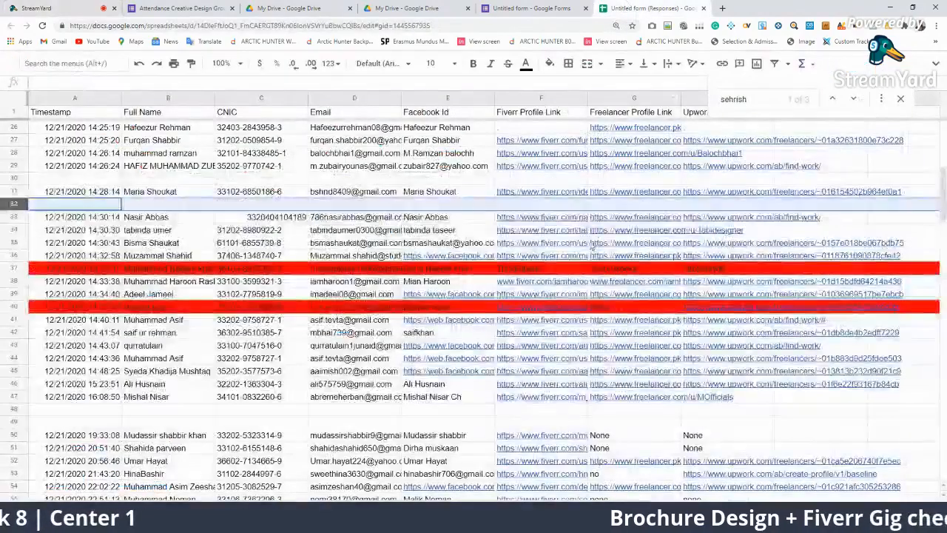
pyautogui.scroll(-2, 540, 236)
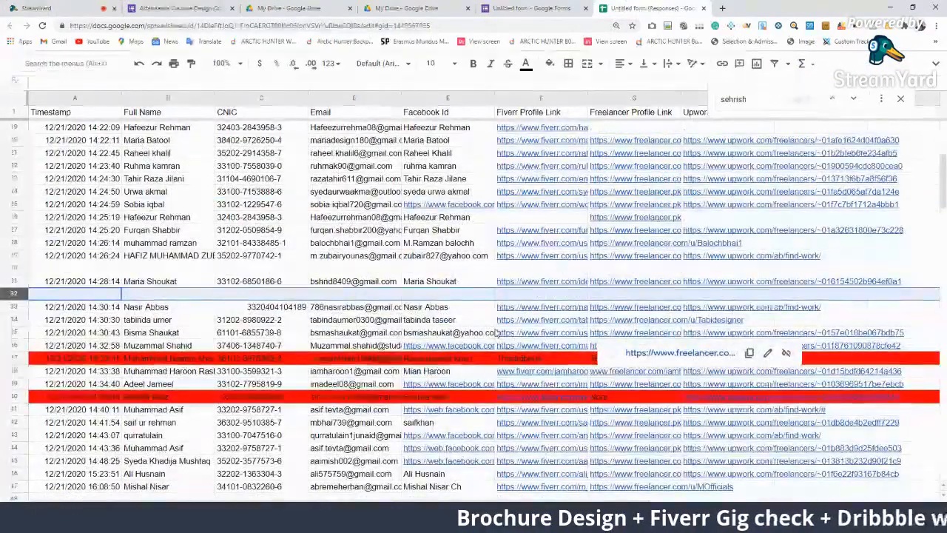
pyautogui.scroll(-5, 532, 333)
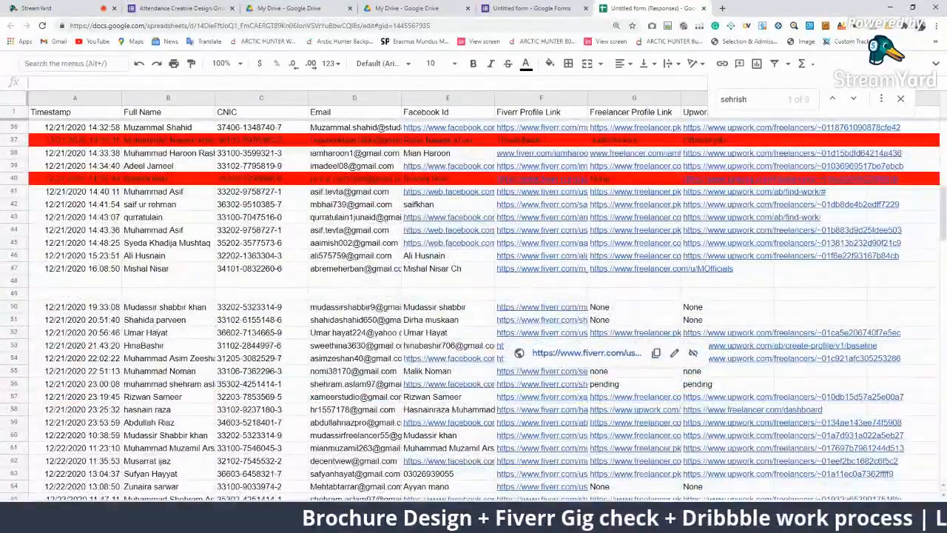
pyautogui.click(168, 305)
pyautogui.click(760, 102)
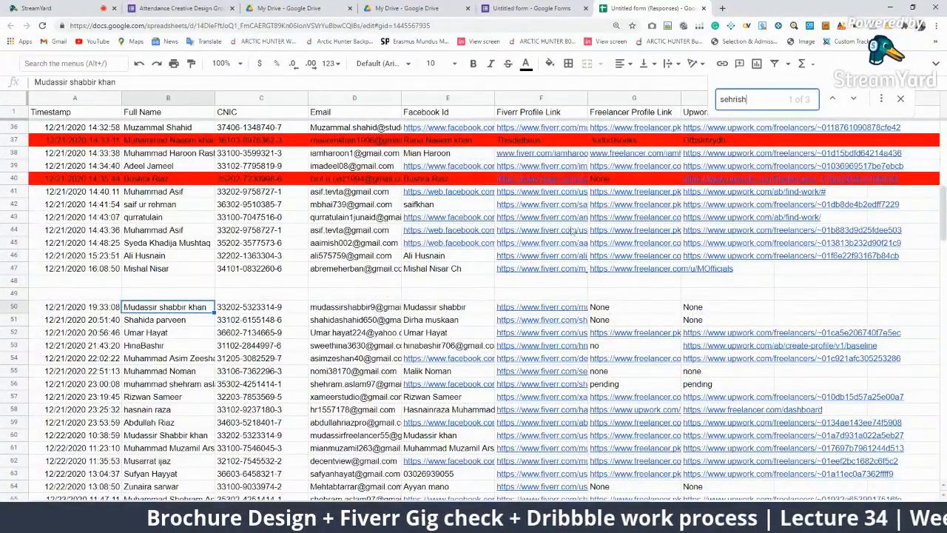
# Search the next student's name and clear the duplicate row 50
pyautogui.hotkey('ctrl', 'a')
pyautogui.write('mu')
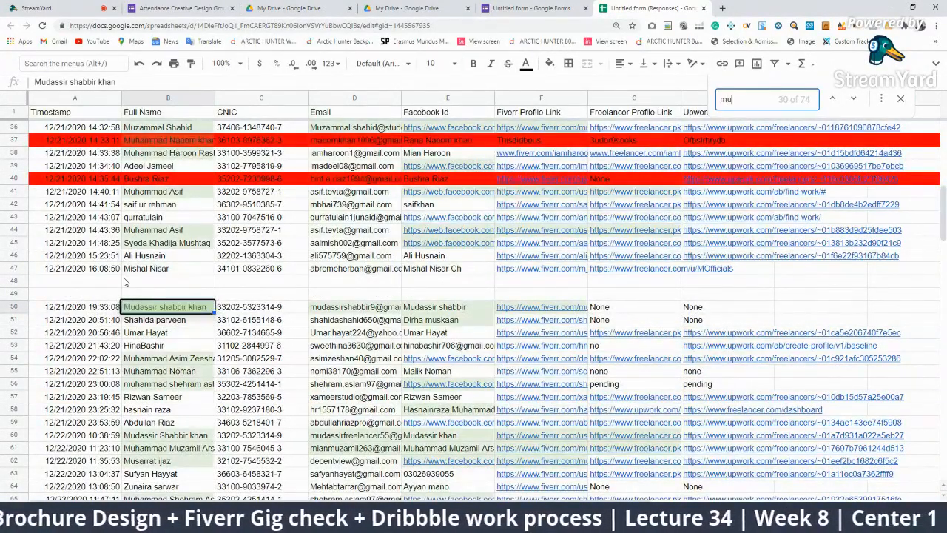
pyautogui.write('dass')
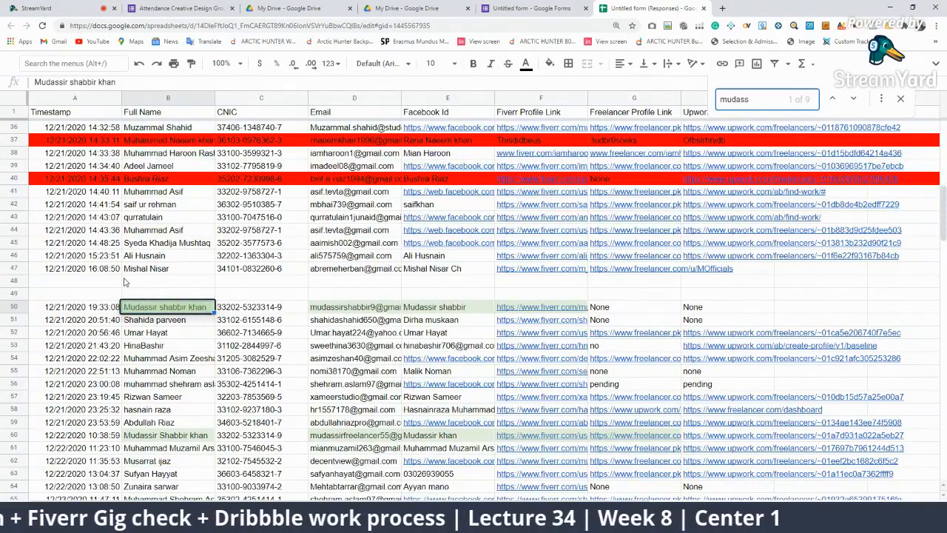
pyautogui.write('ir')
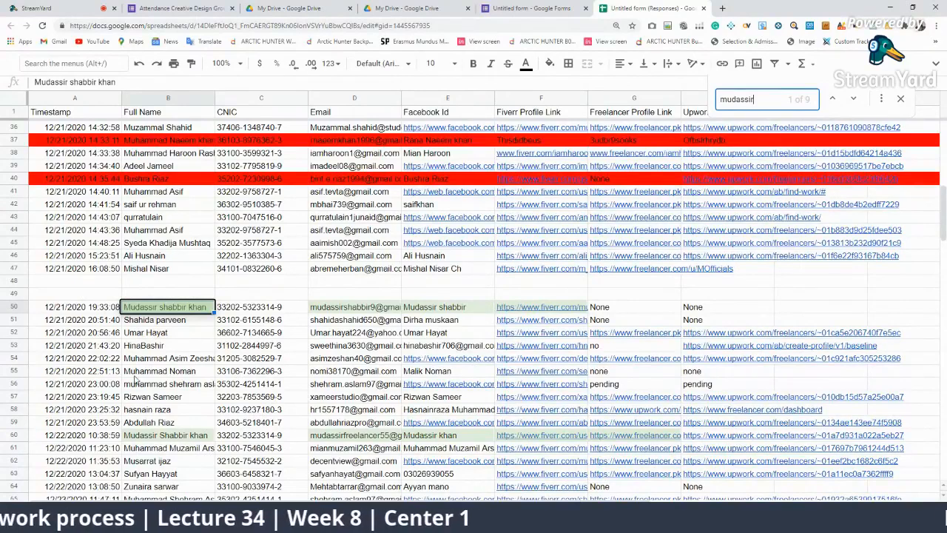
pyautogui.click(14, 307)
pyautogui.press('Delete')
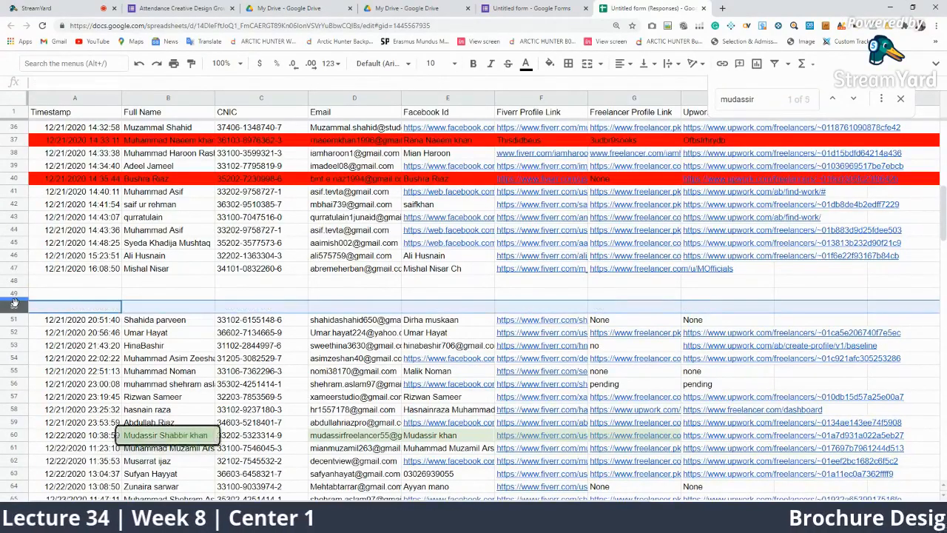
pyautogui.scroll(-1, 599, 292)
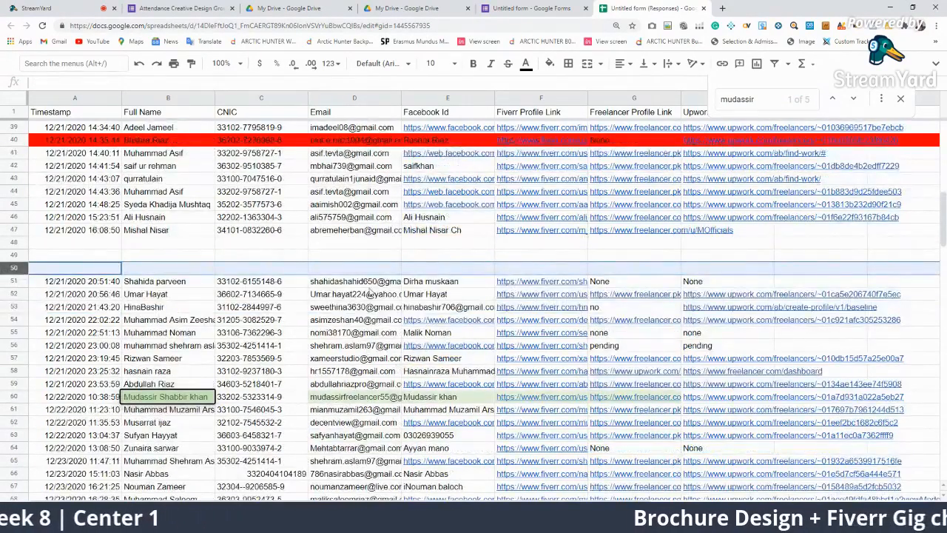
pyautogui.click(152, 284)
# Search another student's name, correcting its spelling, and fill duplicate row 51 red
pyautogui.hotkey('ctrl', 'f')
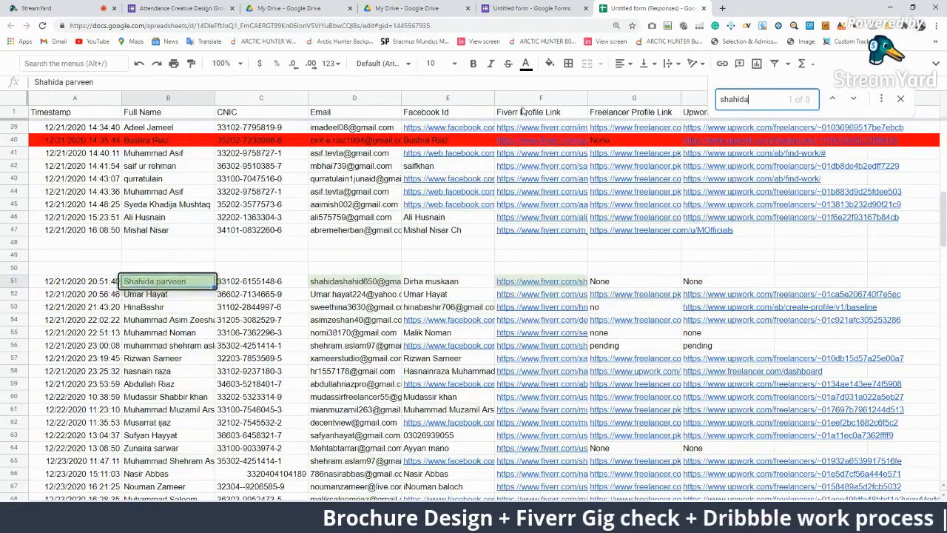
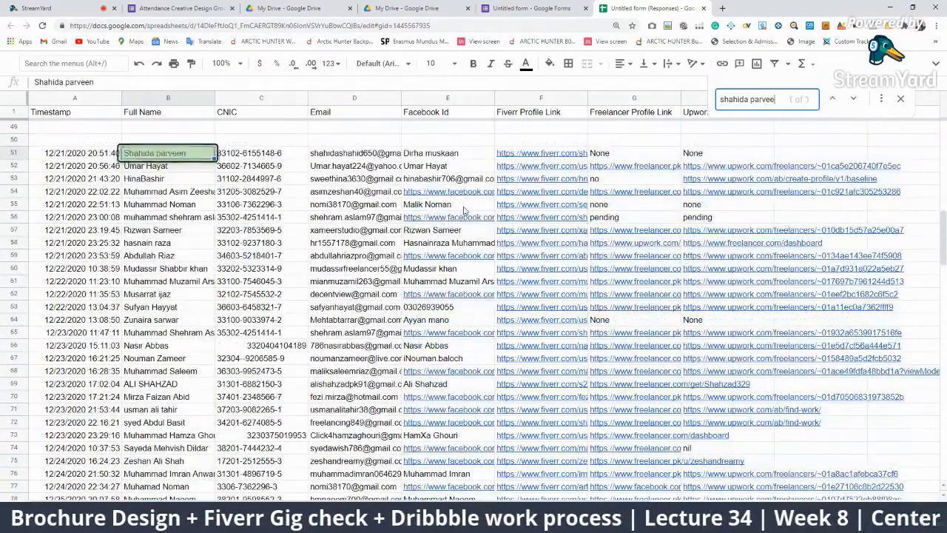
pyautogui.scroll(-8, 441, 222)
pyautogui.scroll(10, 436, 296)
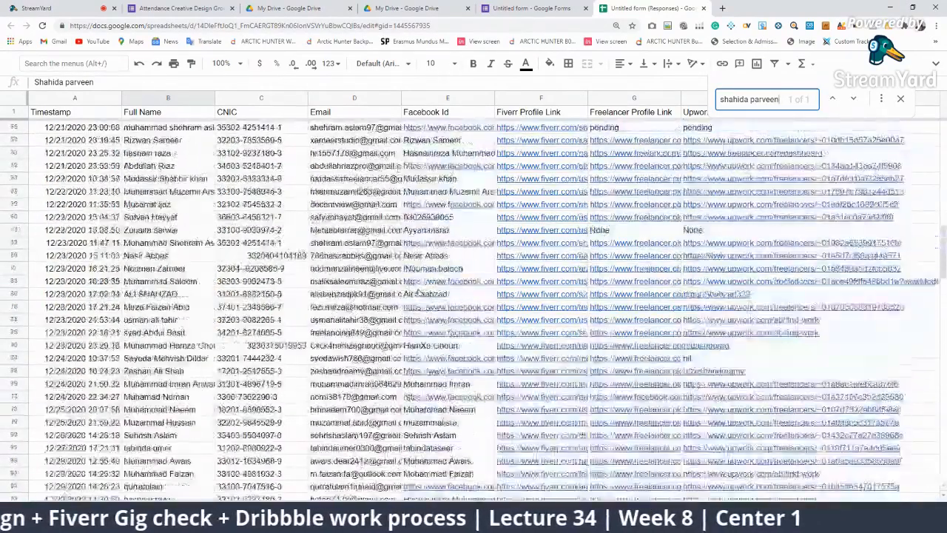
pyautogui.click(16, 293)
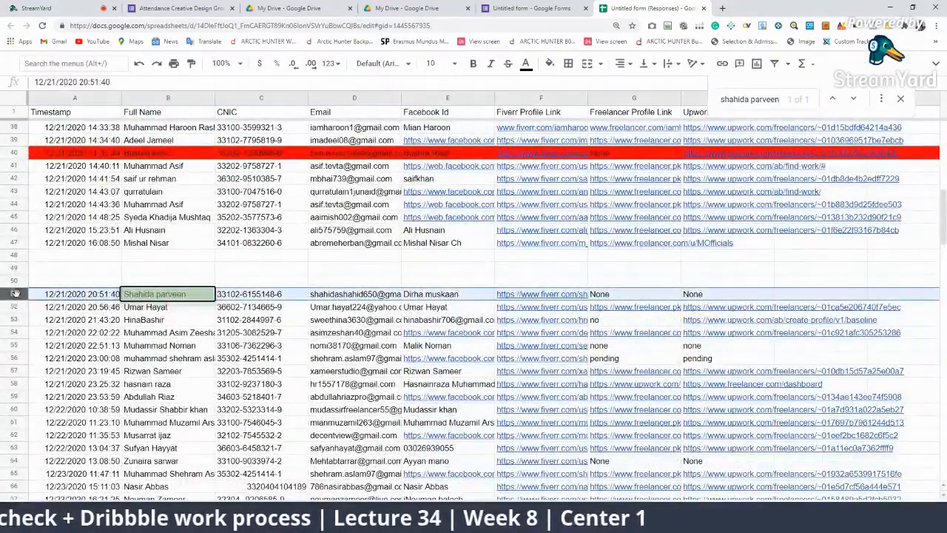
pyautogui.click(550, 63)
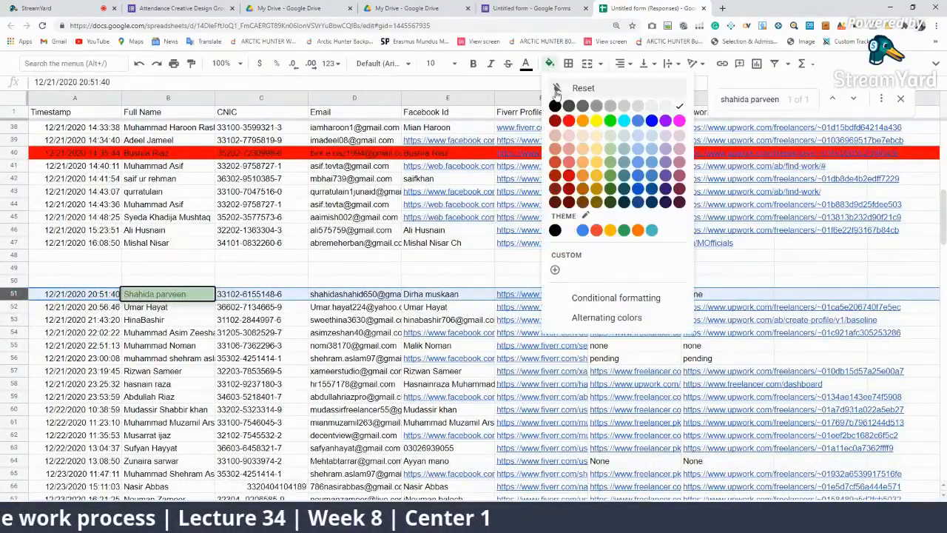
pyautogui.click(567, 135)
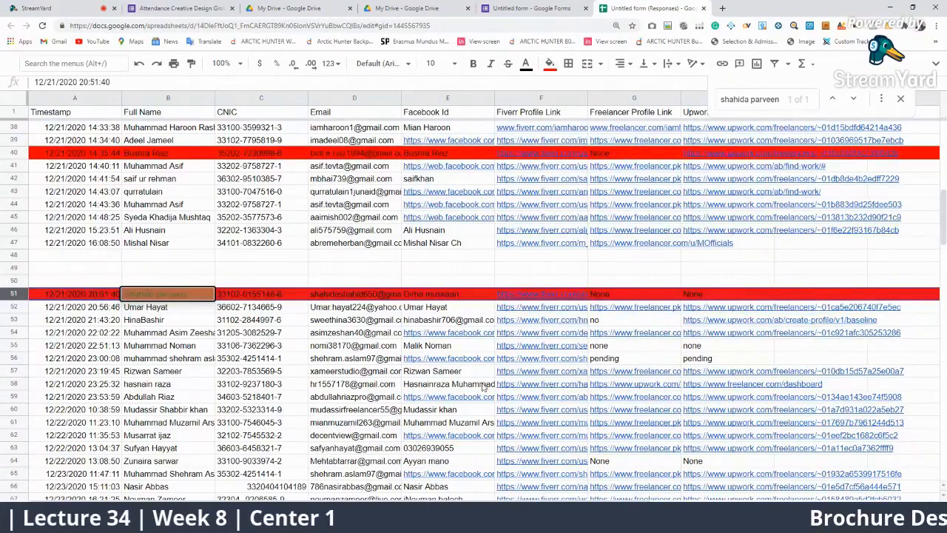
pyautogui.click(168, 320)
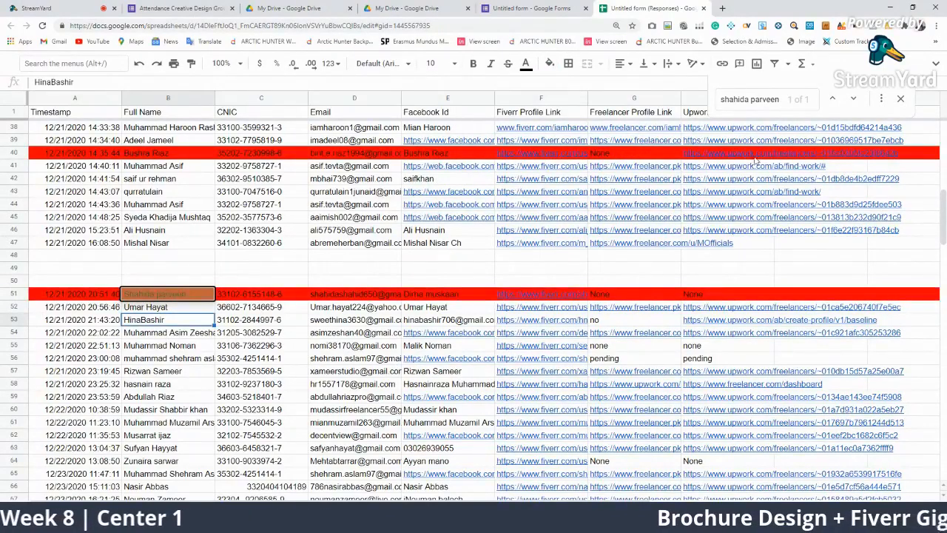
# Search the next student's name, refining the query until the duplicates appear
pyautogui.hotkey('ctrl', 'f')
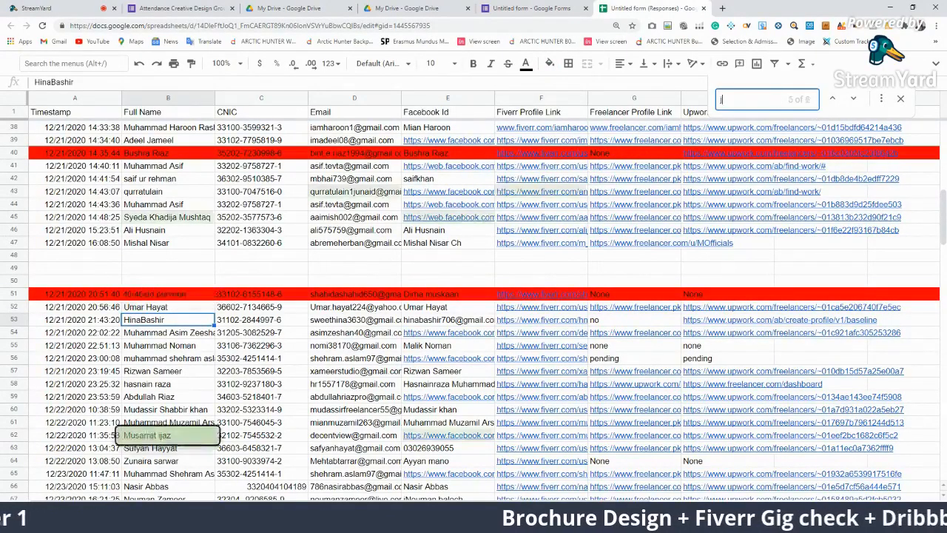
pyautogui.write('jina')
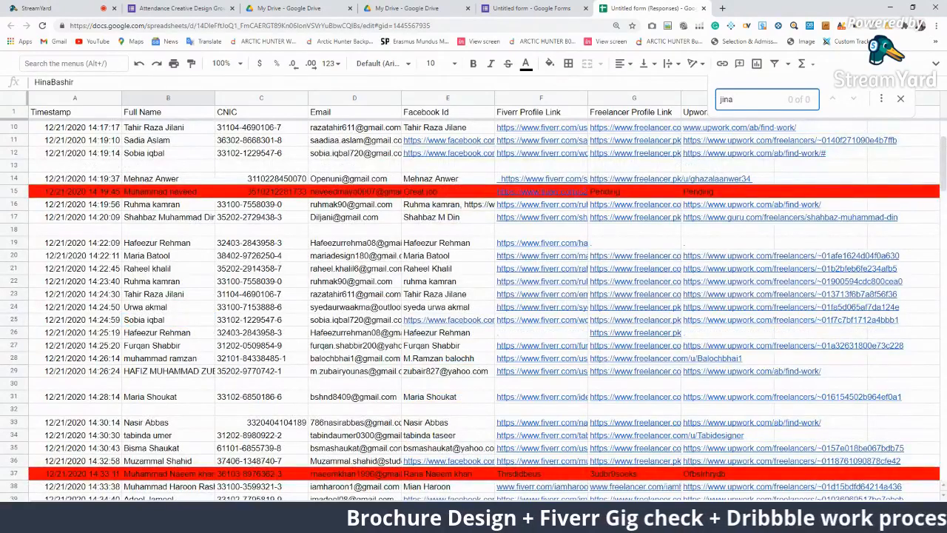
pyautogui.press('BackSpace')
pyautogui.press('BackSpace')
pyautogui.press('BackSpace')
pyautogui.write('hina b')
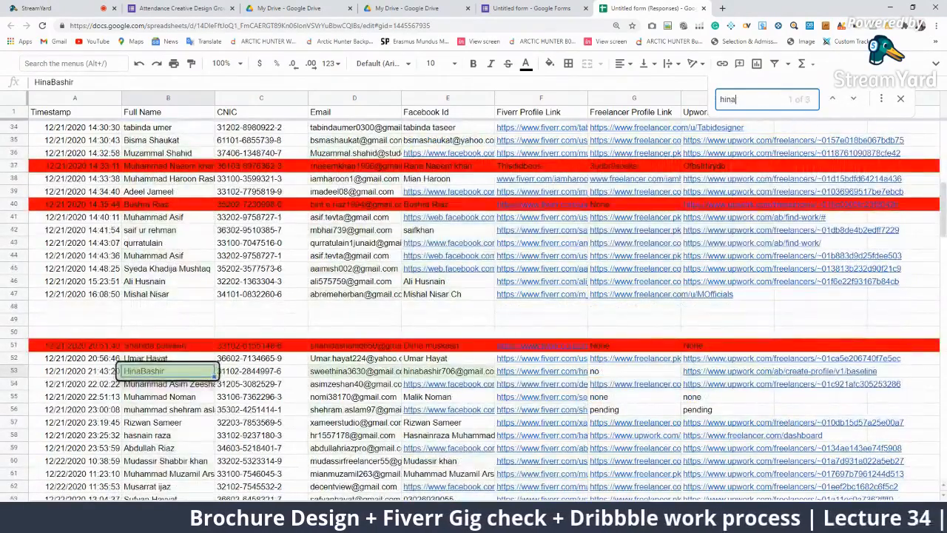
pyautogui.press('BackSpace')
pyautogui.press('BackSpace')
pyautogui.press('BackSpace')
pyautogui.press('BackSpace')
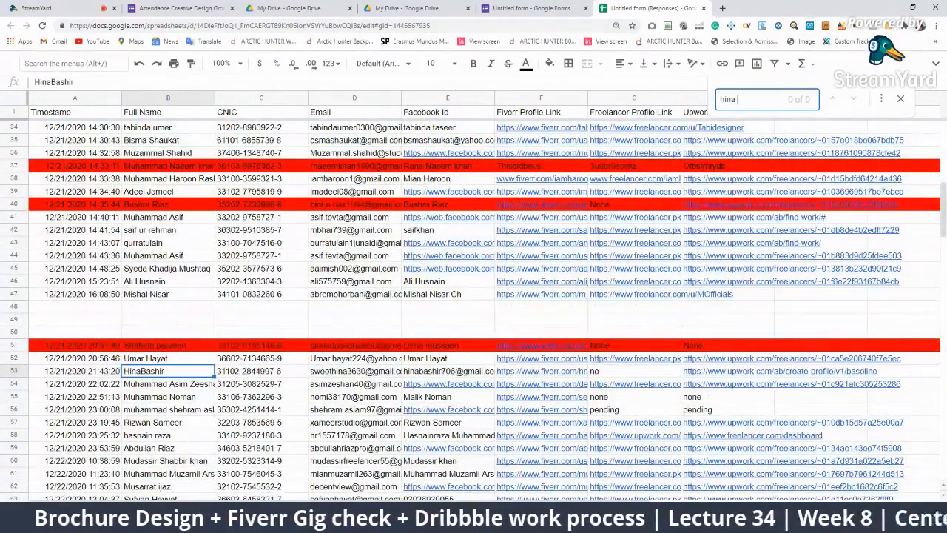
pyautogui.write('b')
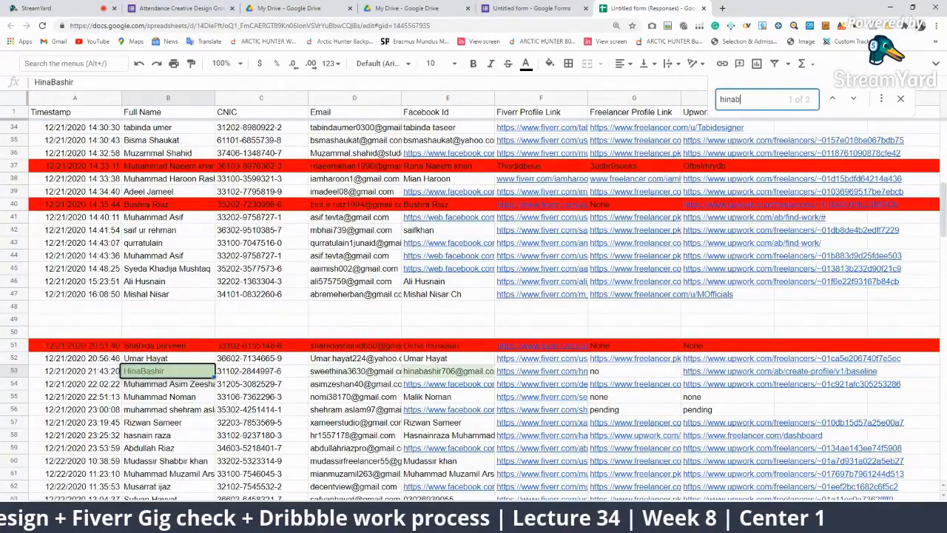
pyautogui.scroll(-10, 80, 433)
pyautogui.scroll(12, 195, 349)
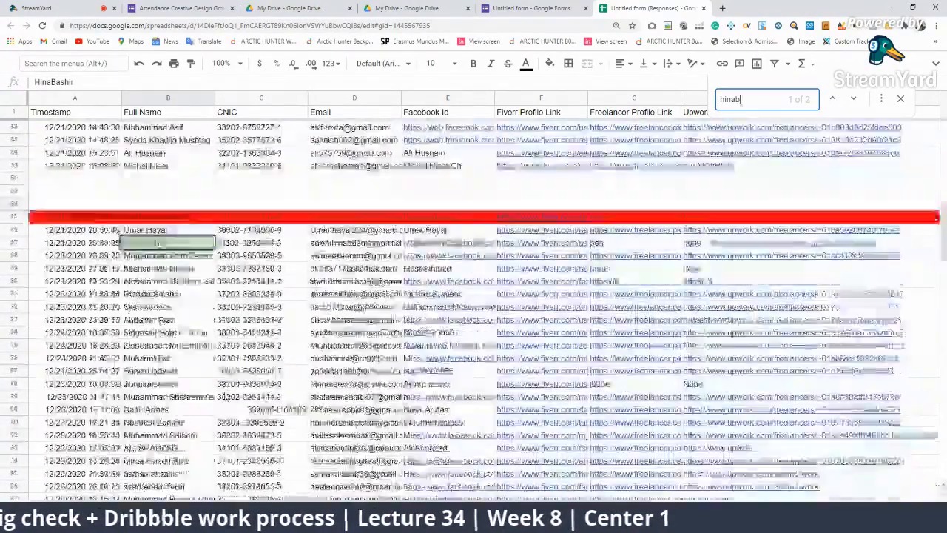
pyautogui.scroll(-1, 509, 331)
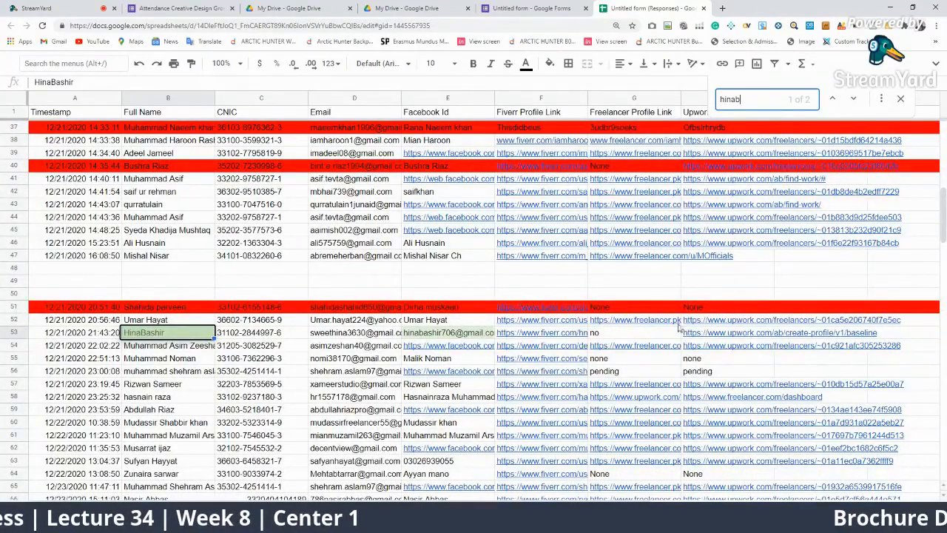
# Fill duplicate row 53 red, then pick the next student name to check
pyautogui.click(22, 337)
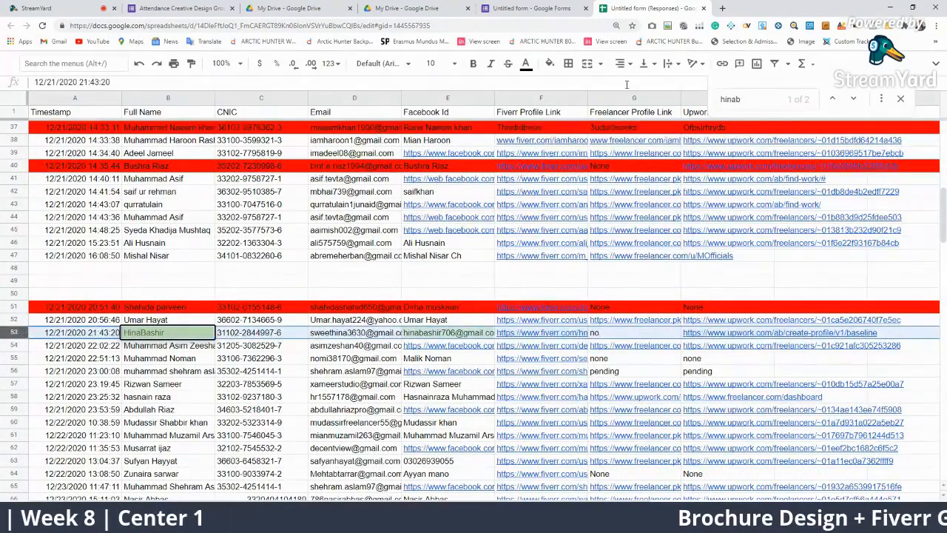
pyautogui.click(551, 66)
pyautogui.click(572, 115)
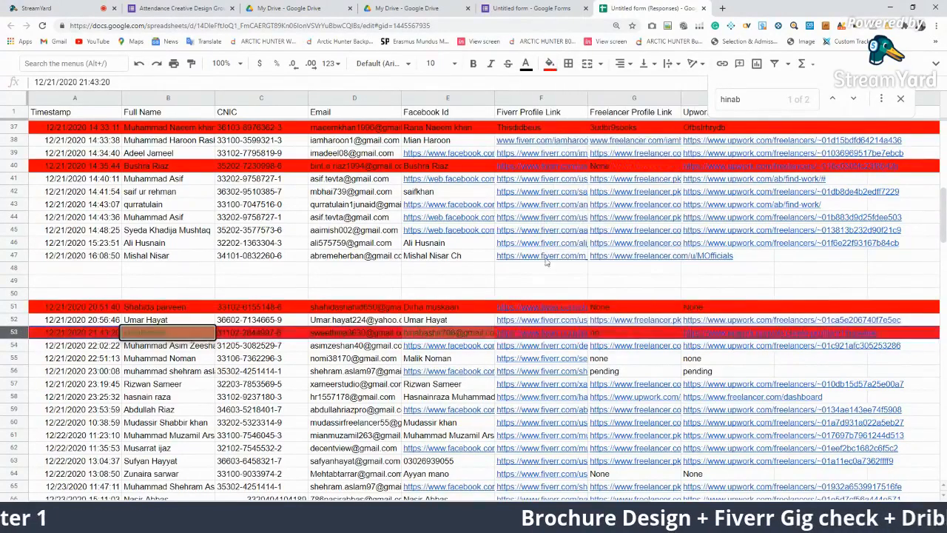
pyautogui.click(600, 347)
pyautogui.click(499, 392)
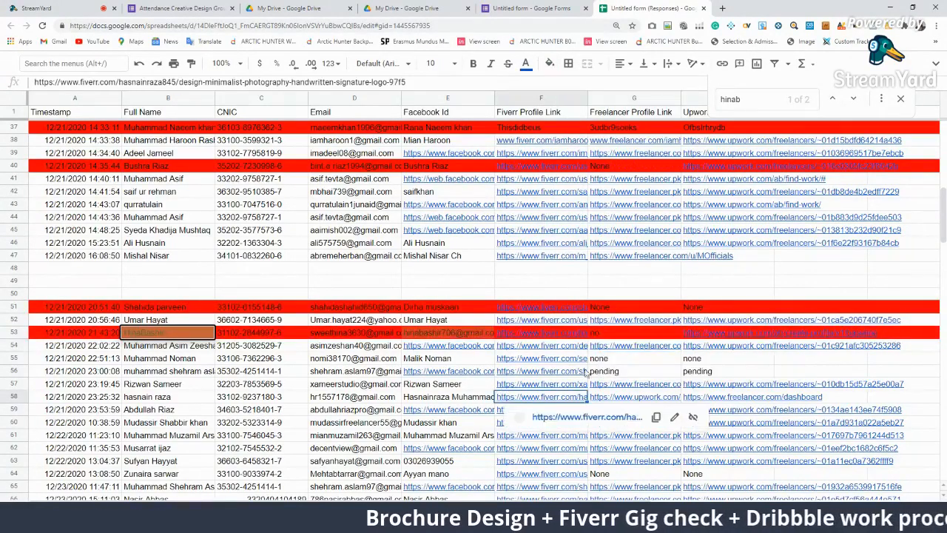
pyautogui.click(157, 359)
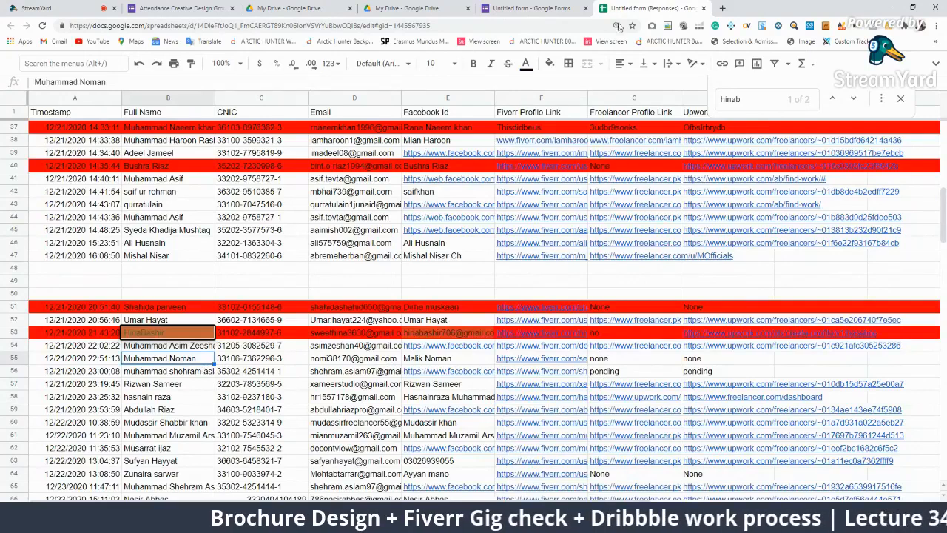
pyautogui.click(742, 99)
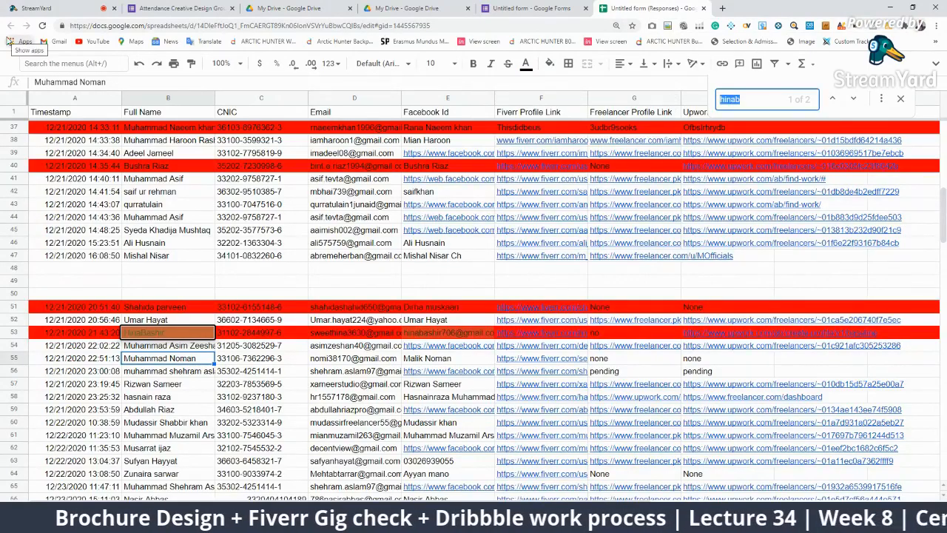
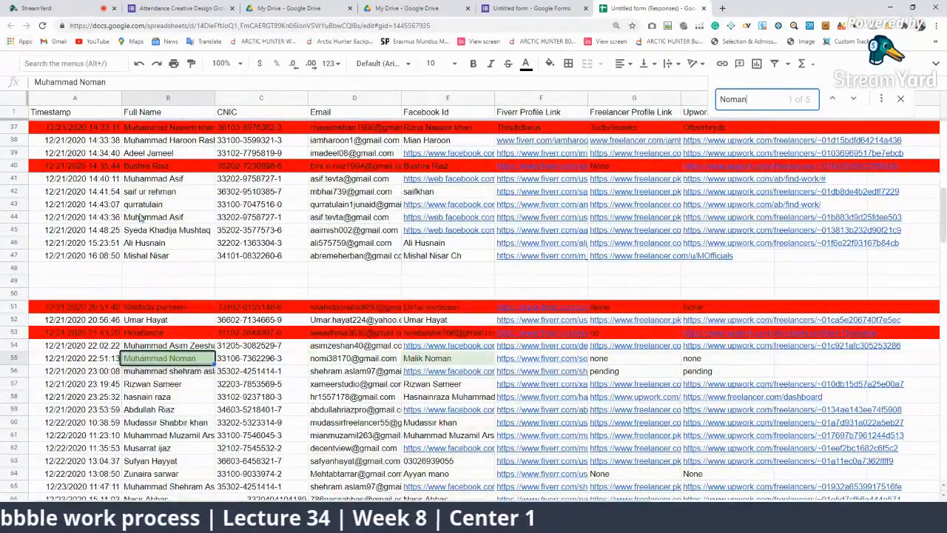
# Search the next student's name and clear the duplicate row 55
pyautogui.scroll(-10, 303, 212)
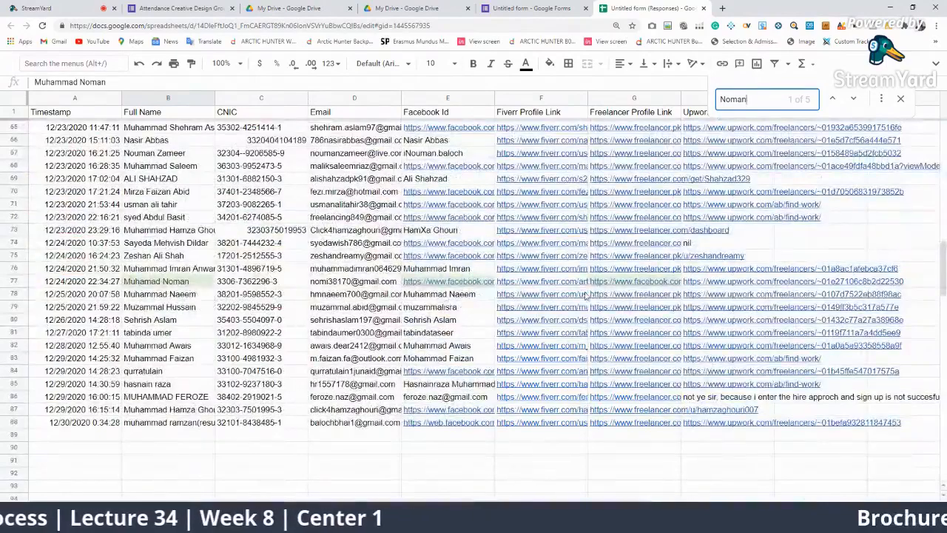
pyautogui.scroll(6, 549, 296)
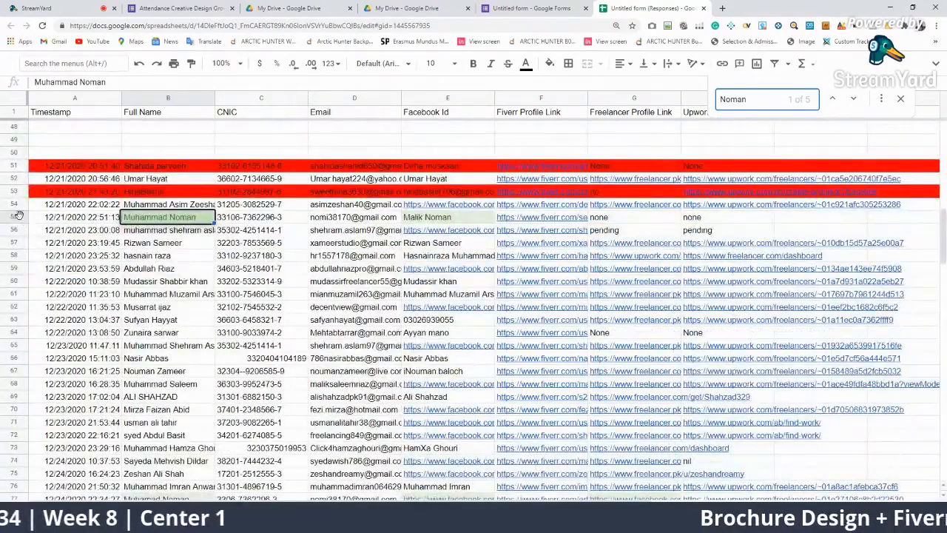
pyautogui.click(21, 218)
pyautogui.press('Delete')
pyautogui.scroll(-3, 310, 285)
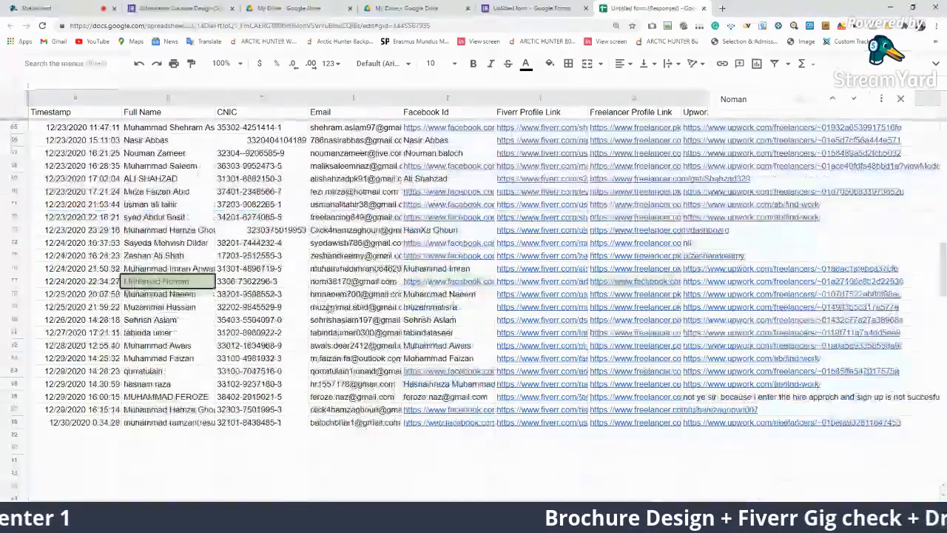
pyautogui.scroll(6, 444, 284)
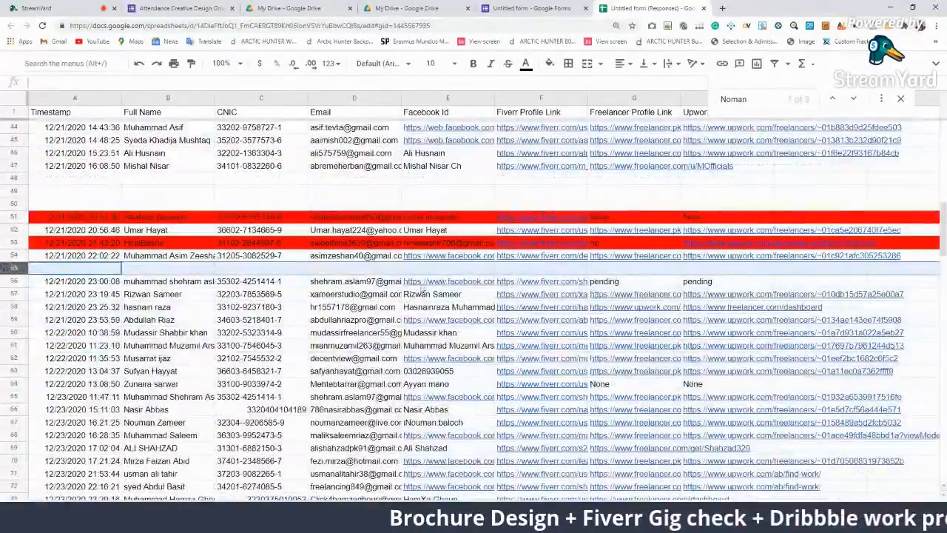
# Search the row 56 student's name and clear that duplicate row 56
pyautogui.click(196, 282)
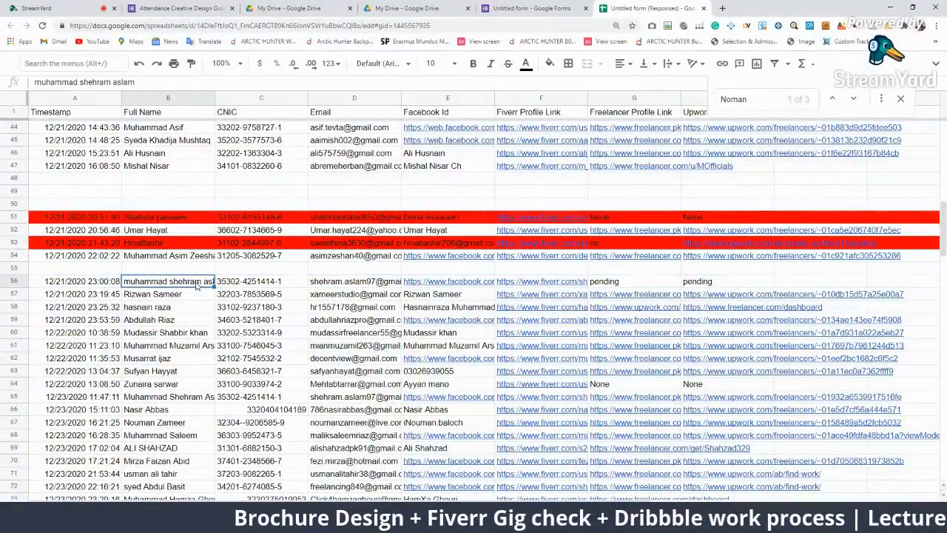
pyautogui.hotkey('ctrl', 'f')
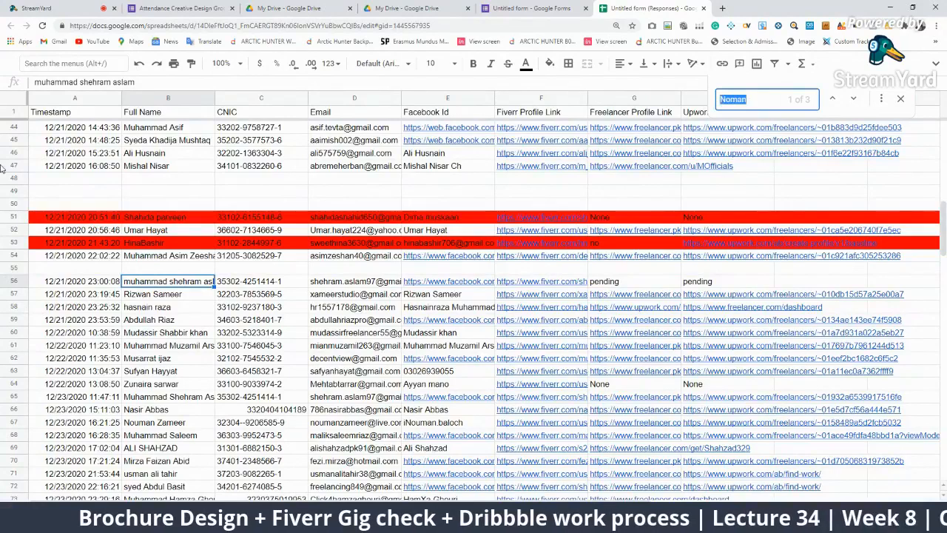
pyautogui.write('shehra')
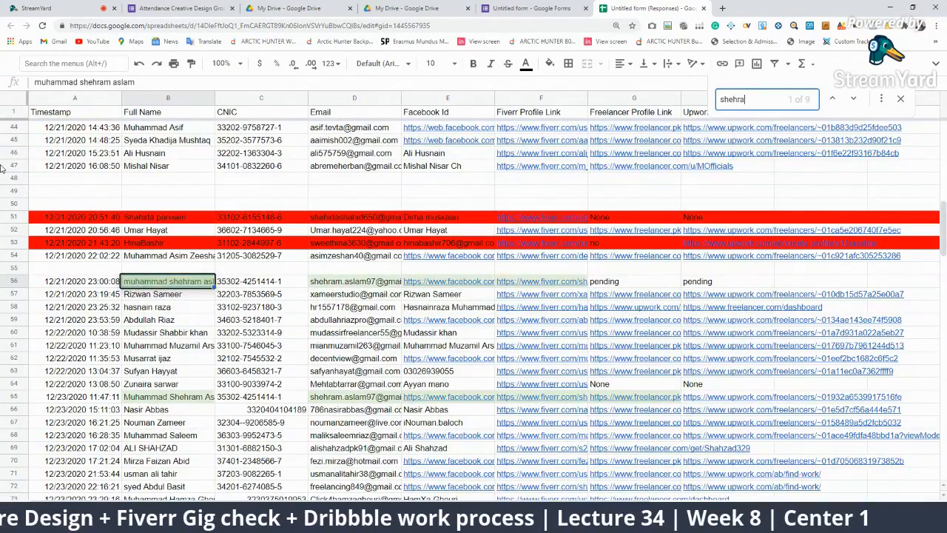
pyautogui.write('m')
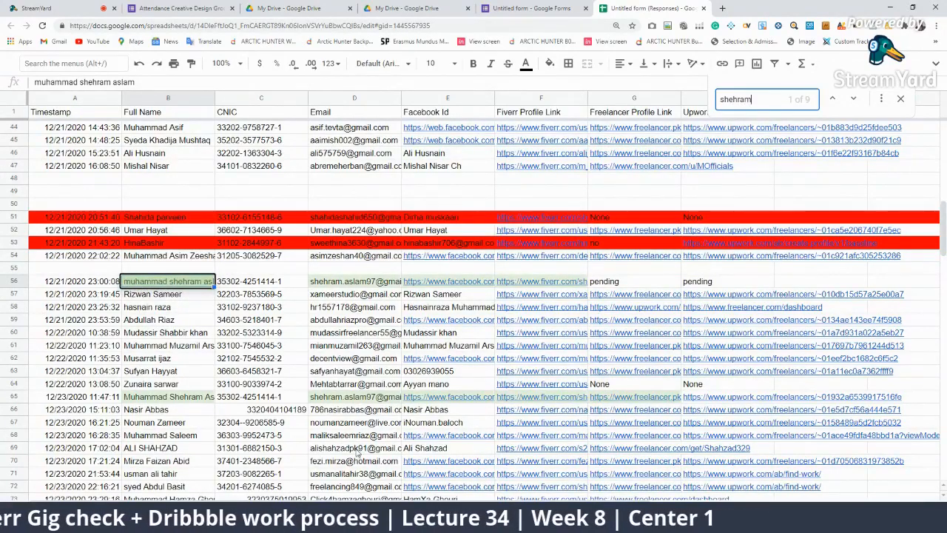
pyautogui.click(10, 282)
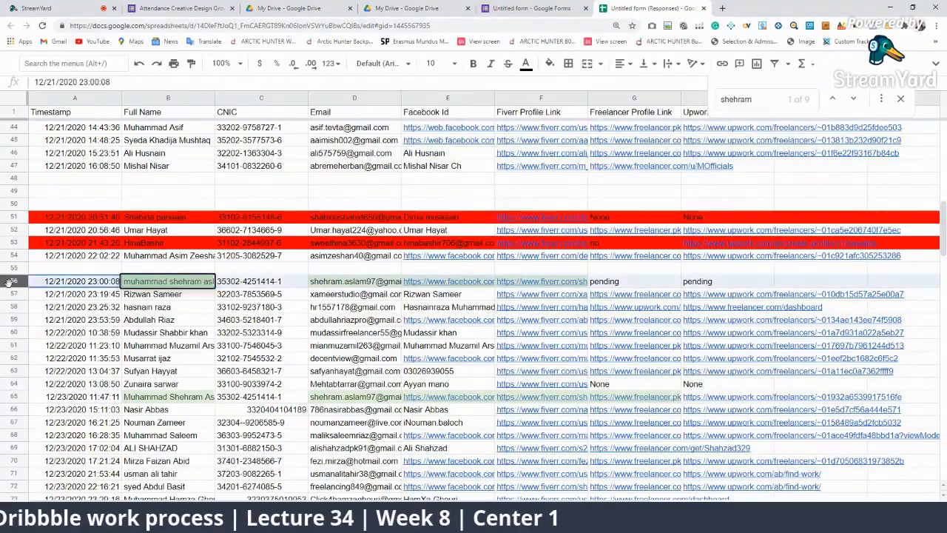
pyautogui.press('Delete')
pyautogui.scroll(-3, 380, 292)
pyautogui.scroll(3, 516, 294)
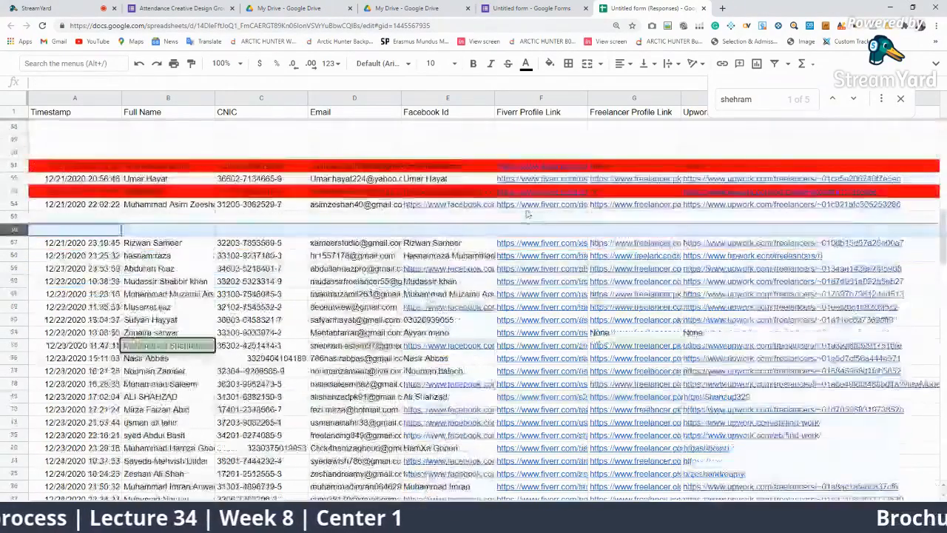
pyautogui.click(614, 333)
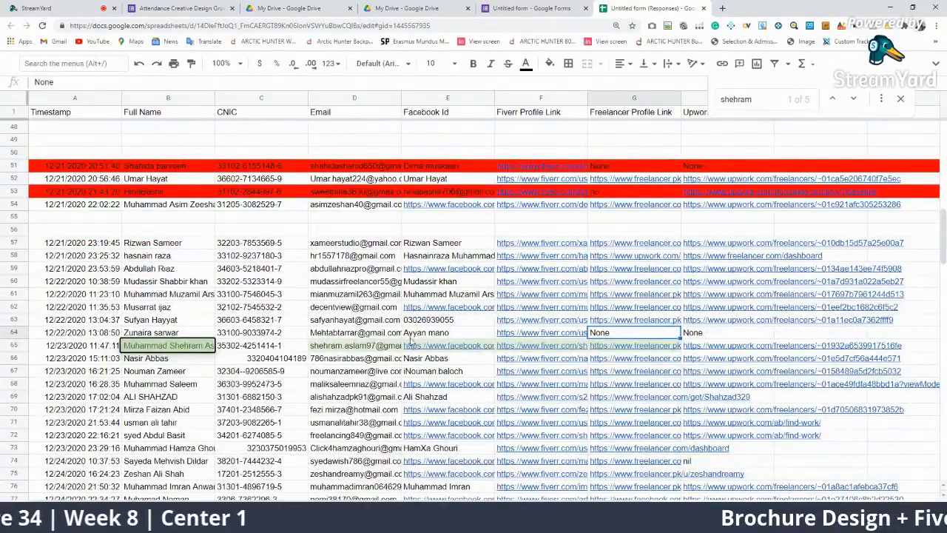
# Search another student's name and fill the duplicate row 64 red
pyautogui.hotkey('ctrl', 'f')
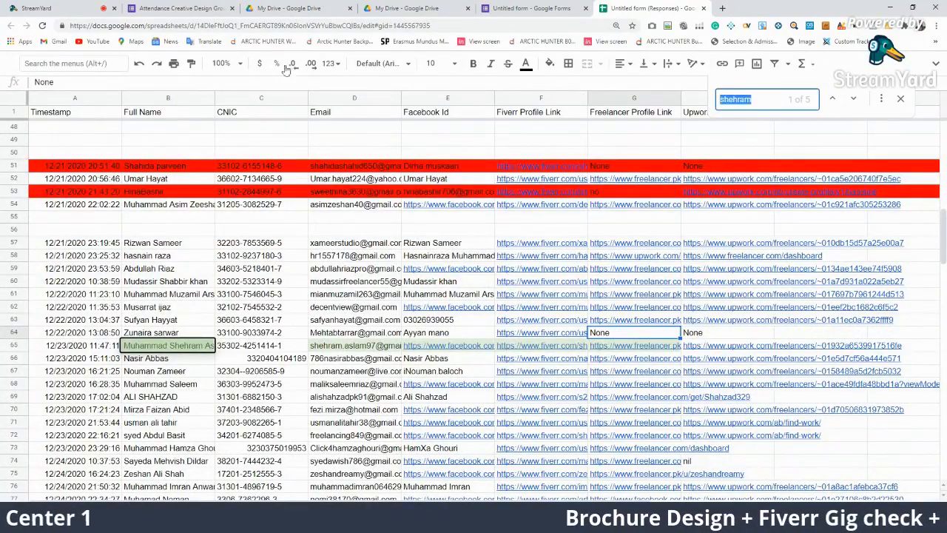
pyautogui.write('Zunaira')
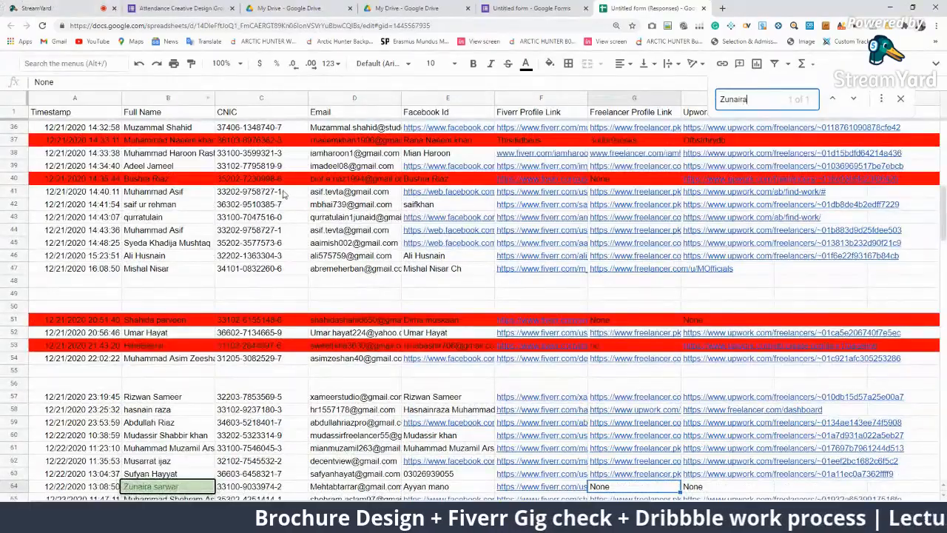
pyautogui.scroll(-7, 424, 358)
pyautogui.scroll(15, 424, 357)
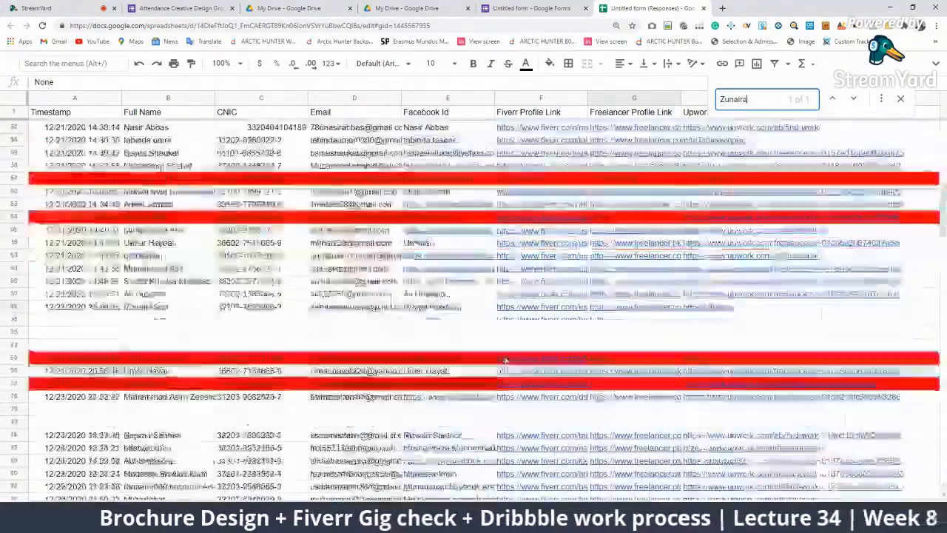
pyautogui.scroll(-20, 435, 358)
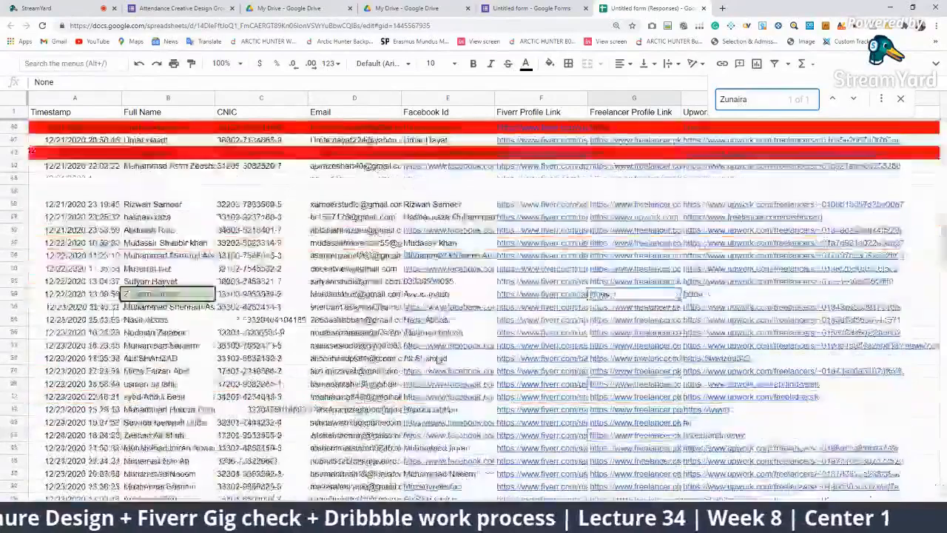
pyautogui.scroll(1, 566, 355)
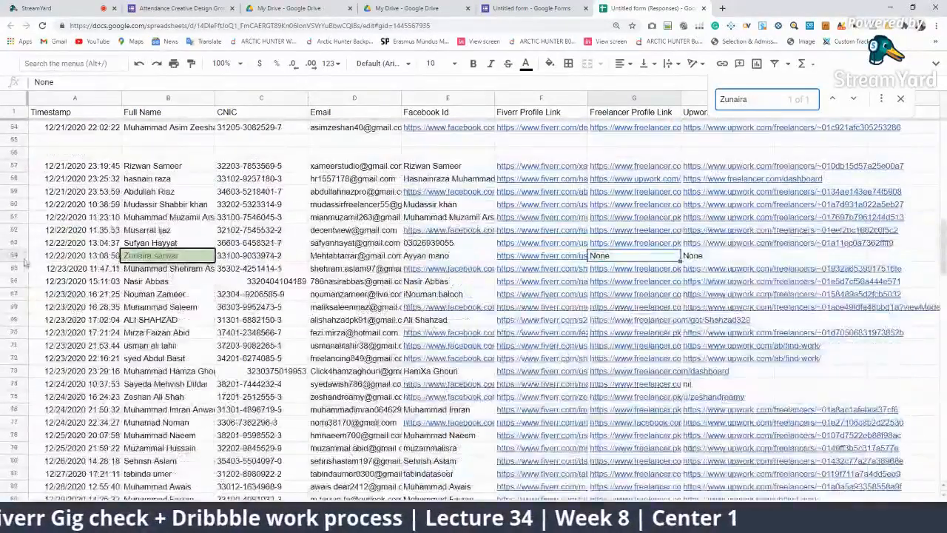
pyautogui.click(15, 256)
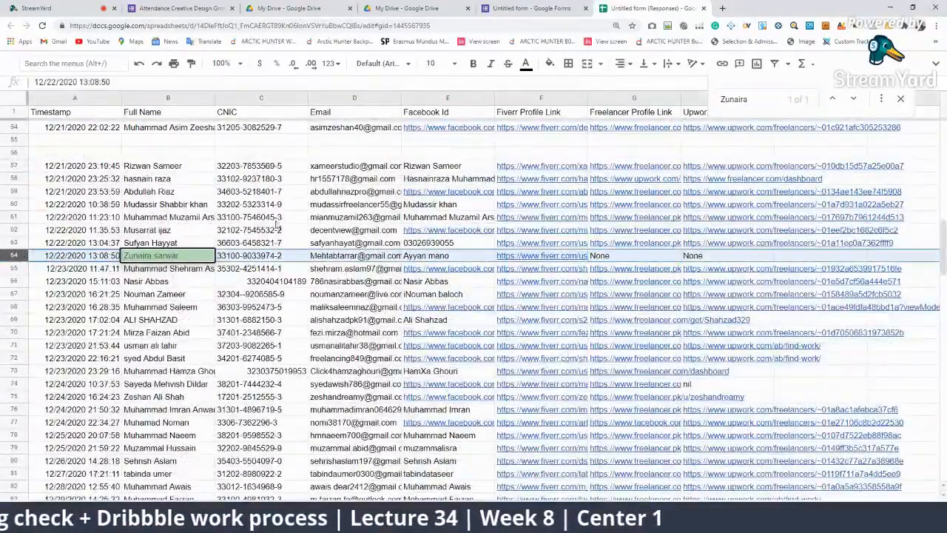
pyautogui.click(550, 63)
pyautogui.click(568, 108)
pyautogui.scroll(-5, 562, 259)
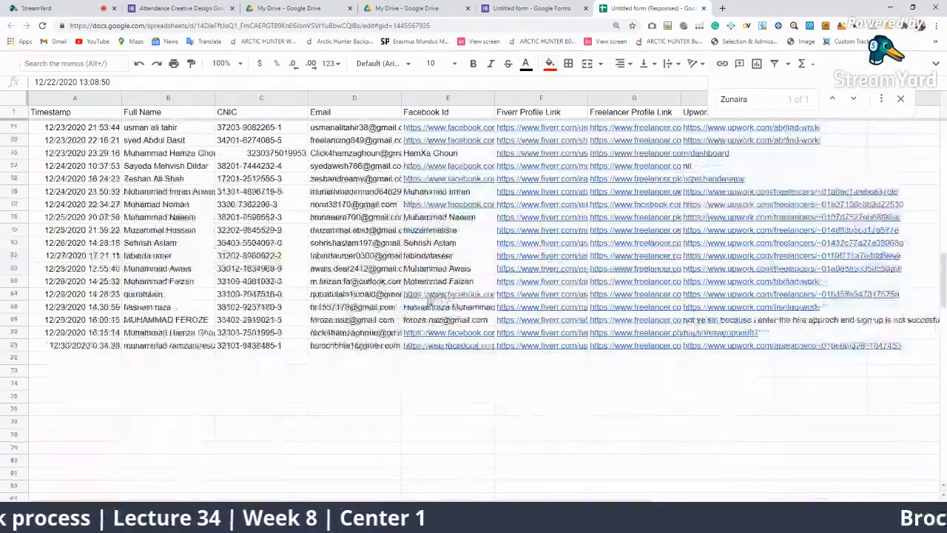
pyautogui.scroll(3, 655, 263)
pyautogui.click(654, 258)
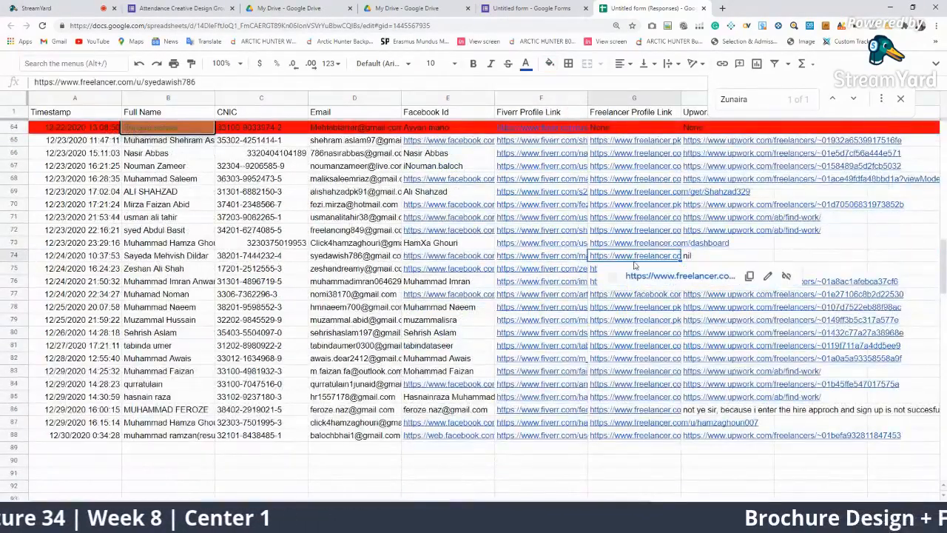
# Search the row 74 student's name and fill duplicate row 74 red
pyautogui.click(158, 256)
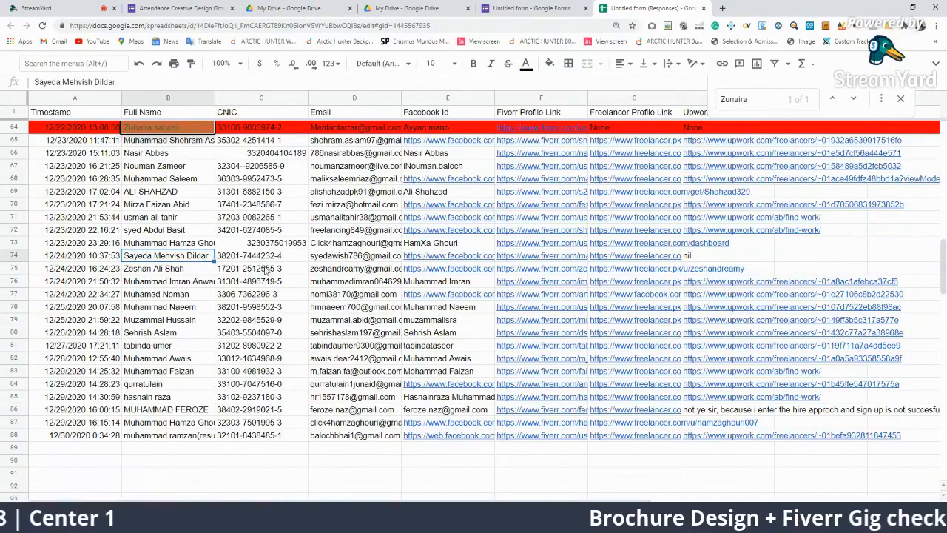
pyautogui.moveTo(743, 99); pyautogui.dragTo(730, 99)
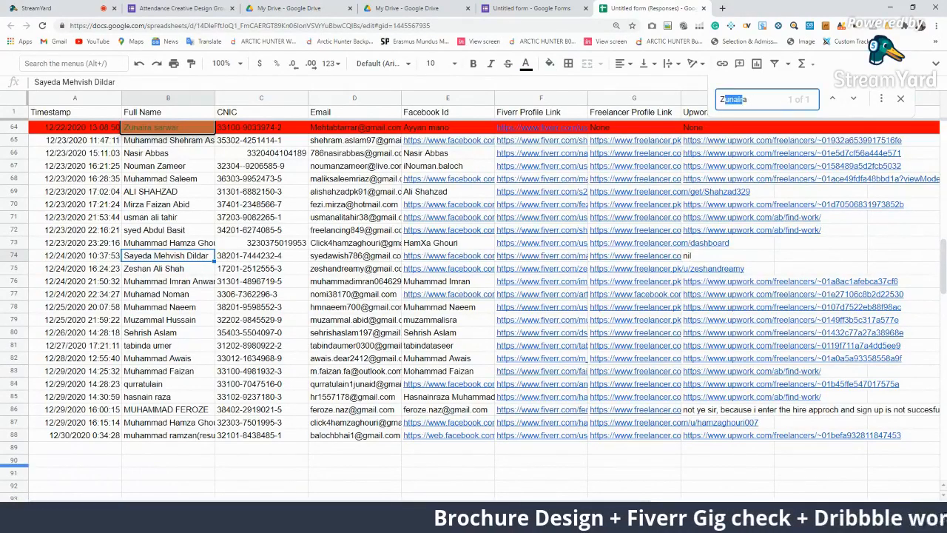
pyautogui.write('Mehvish')
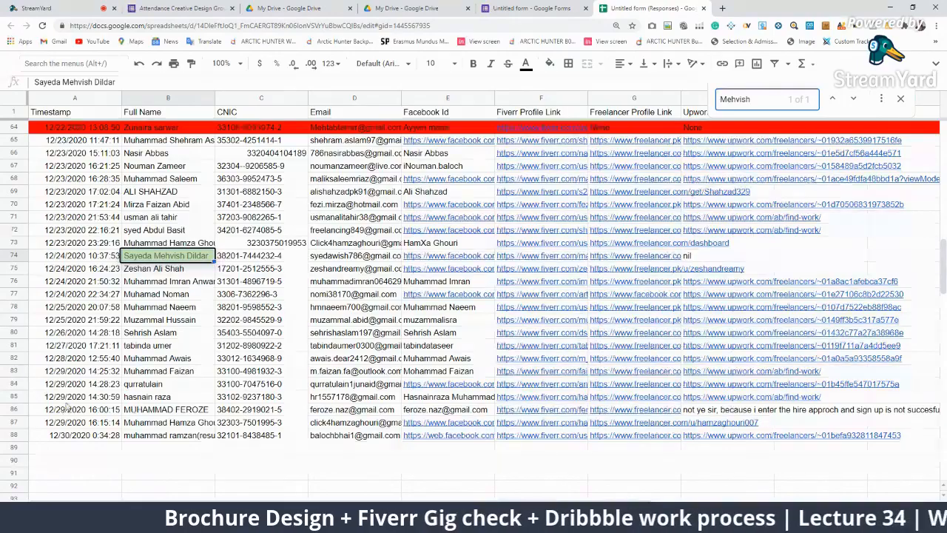
pyautogui.scroll(20, 351, 390)
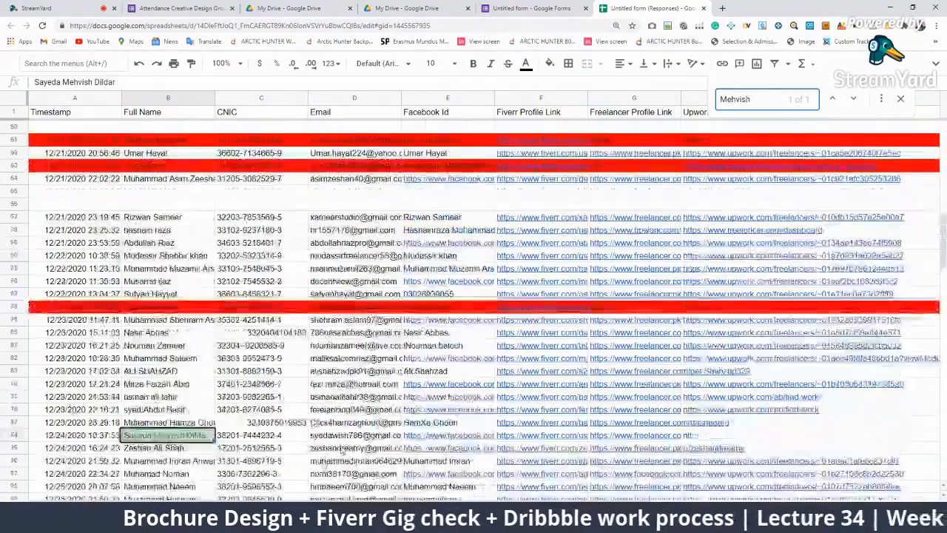
pyautogui.scroll(-20, 353, 391)
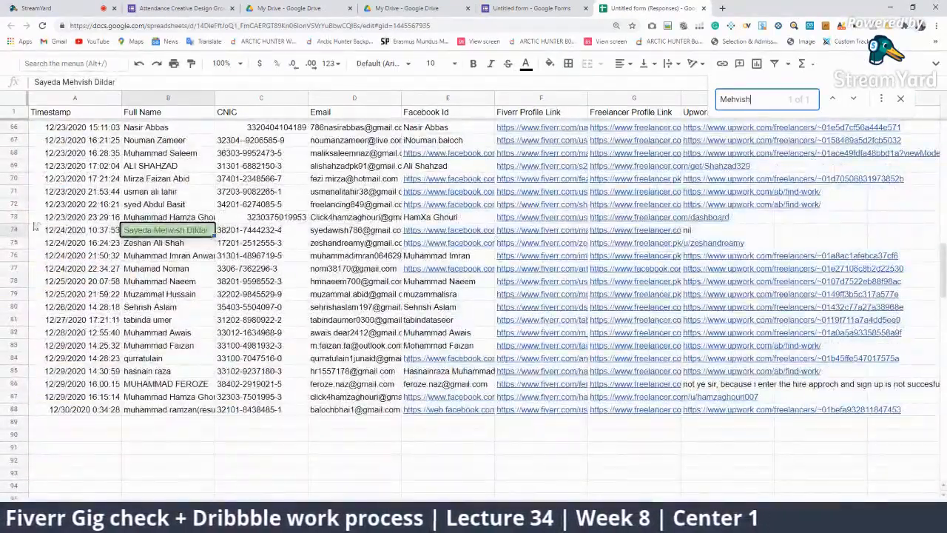
pyautogui.click(13, 230)
pyautogui.click(549, 63)
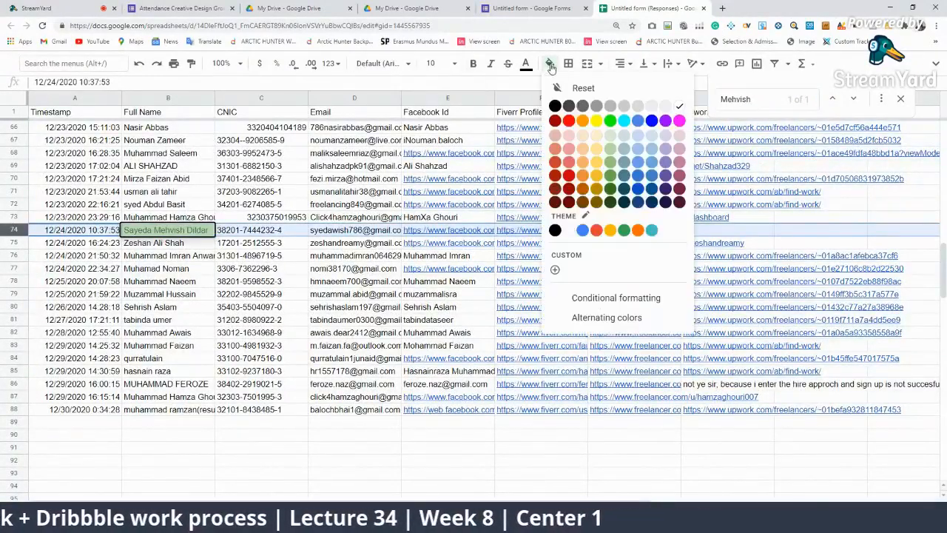
pyautogui.click(566, 117)
pyautogui.click(786, 474)
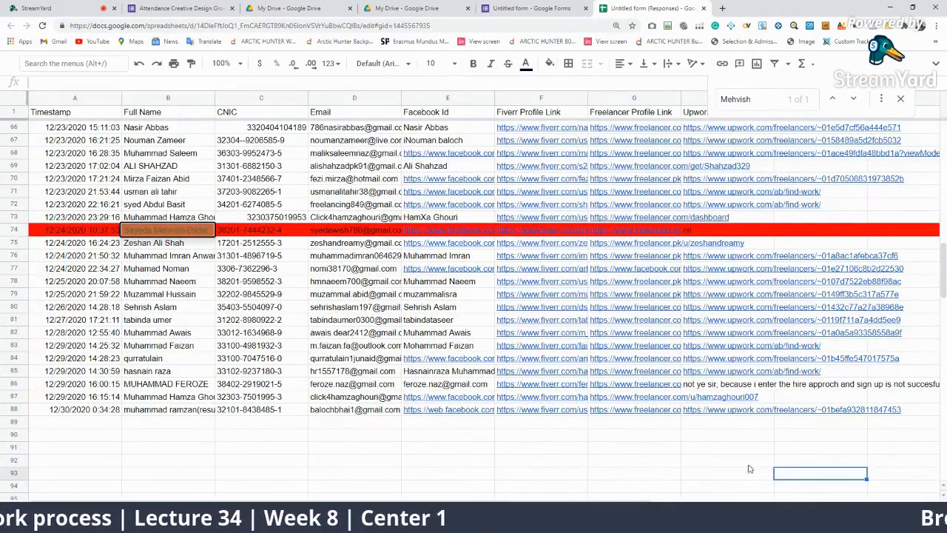
pyautogui.click(194, 389)
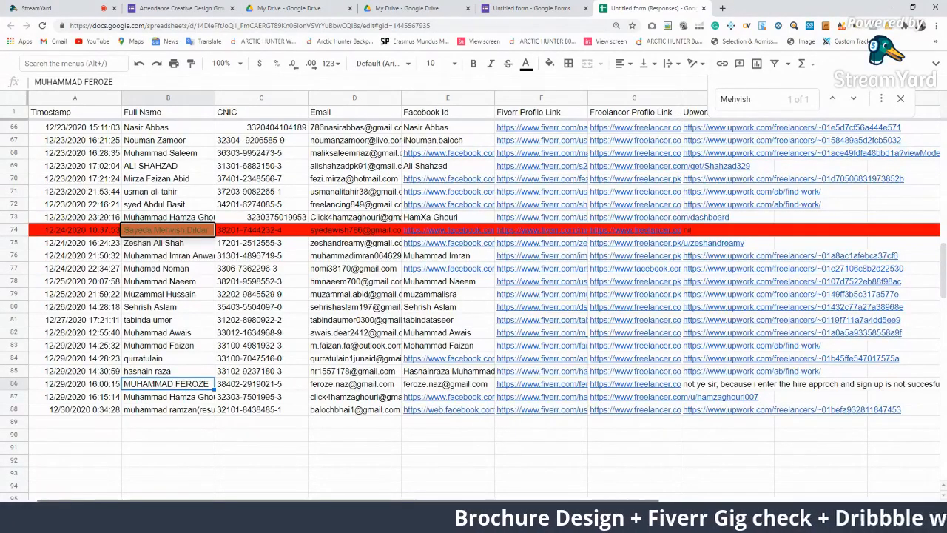
# Select row 86, fill it red like row 74, and deselect to check the fill
pyautogui.hscroll(1, 736, 481)
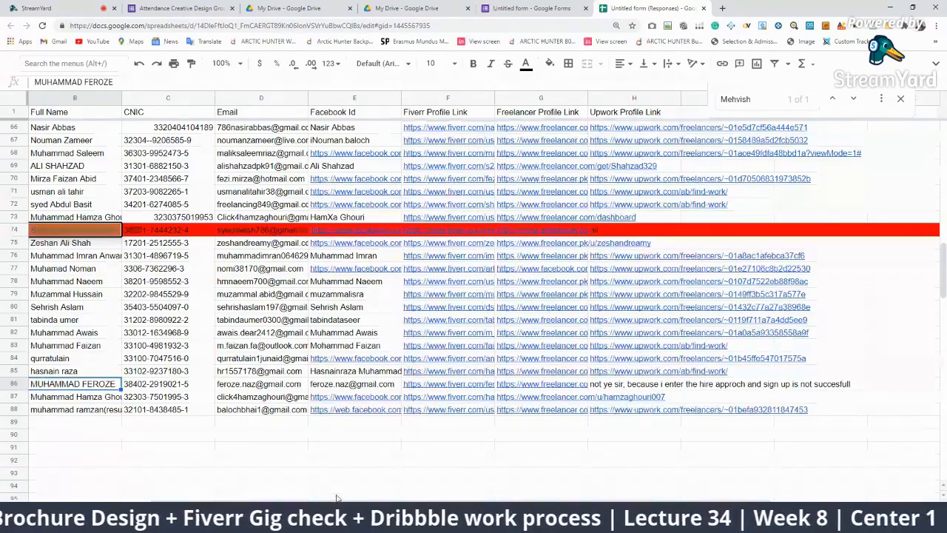
pyautogui.hscroll(-1, 339, 491)
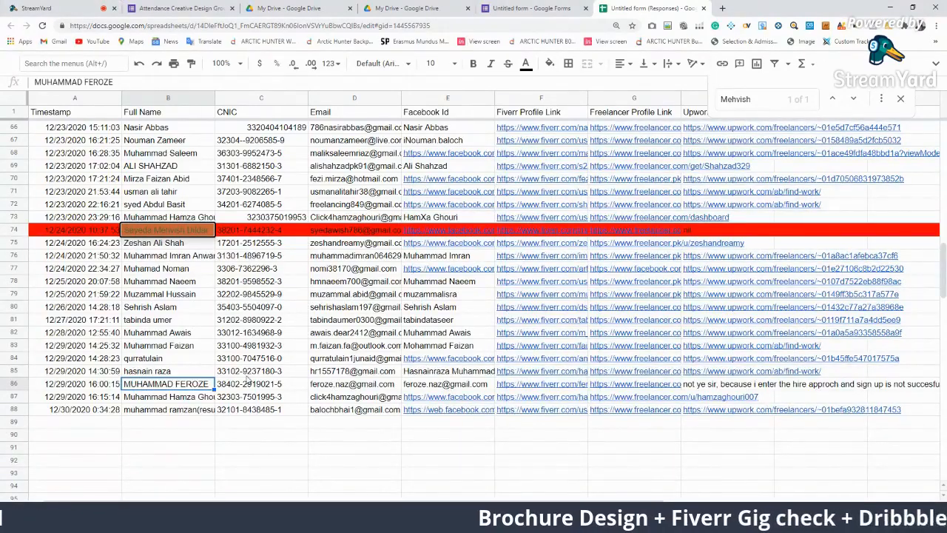
pyautogui.click(12, 383)
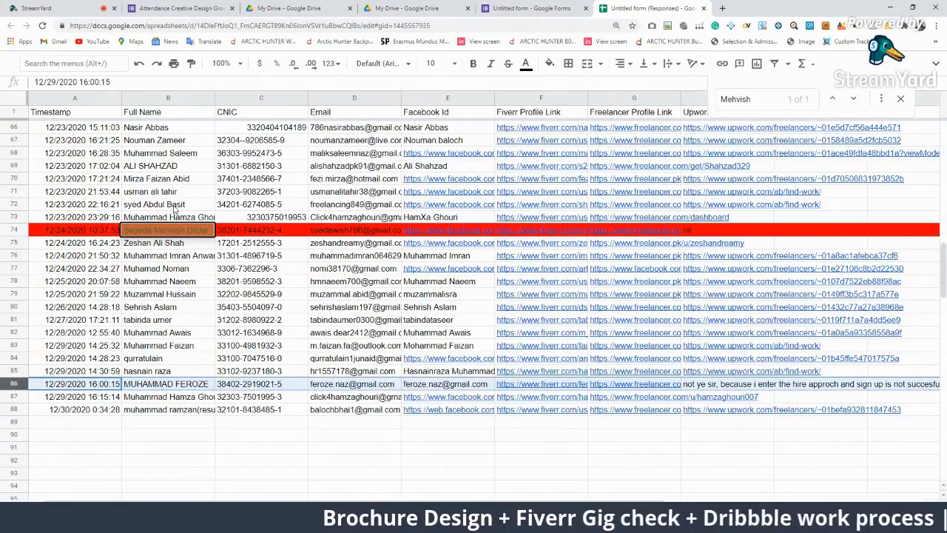
pyautogui.click(551, 65)
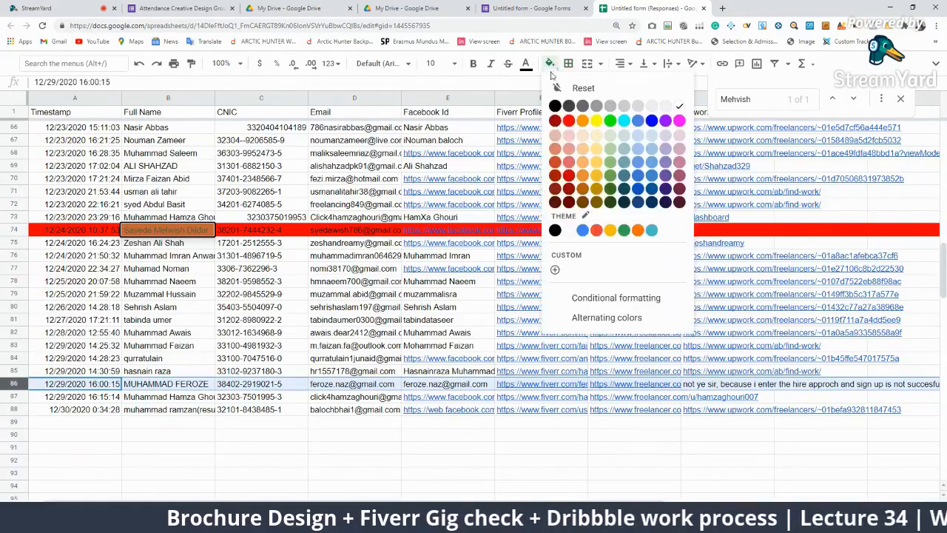
pyautogui.click(565, 123)
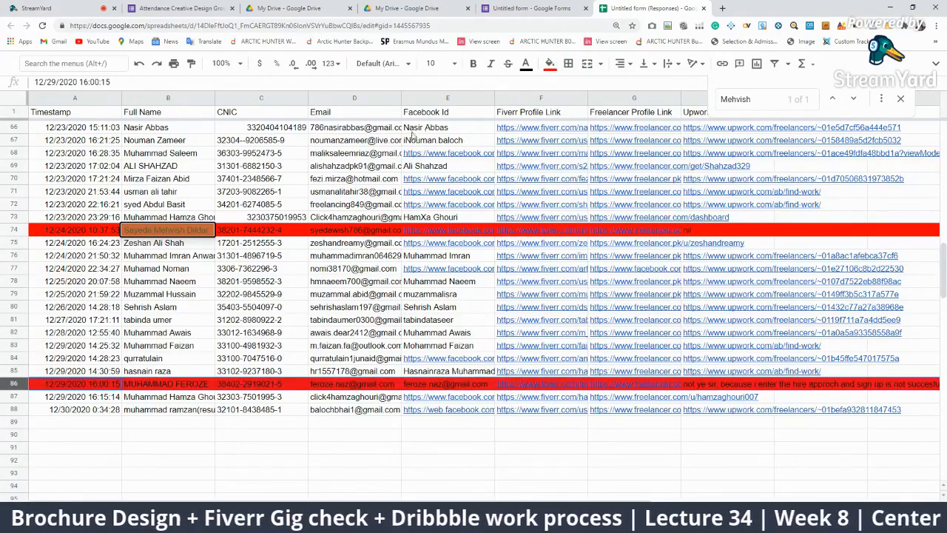
pyautogui.click(306, 460)
pyautogui.click(432, 475)
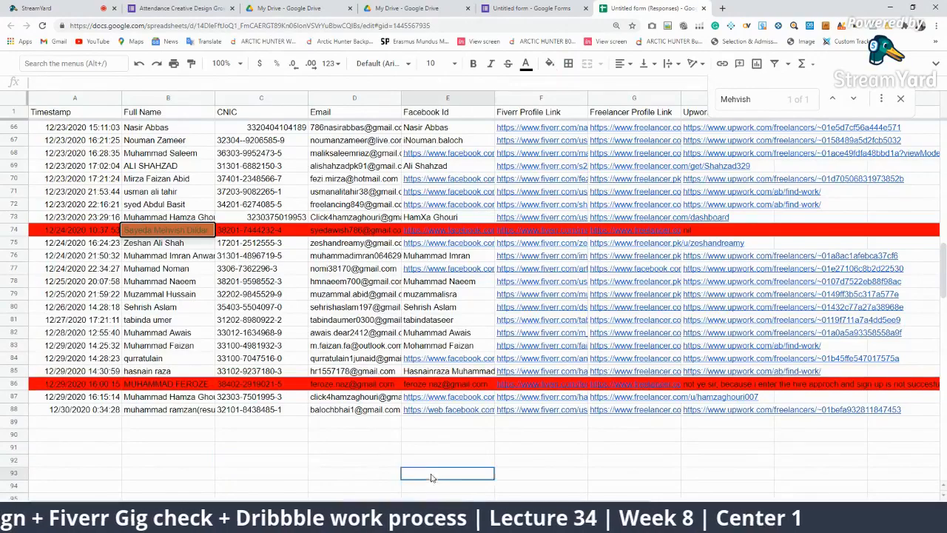
pyautogui.hscroll(2, 290, 329)
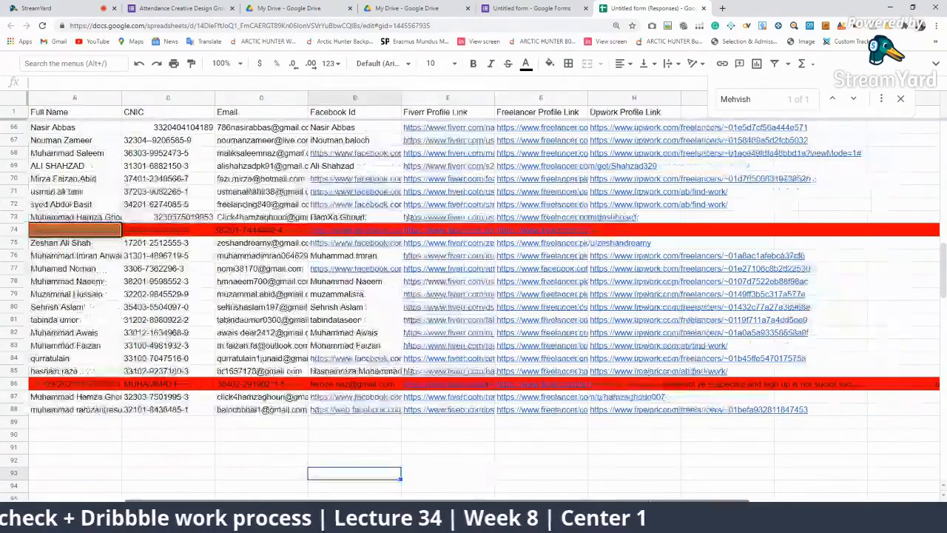
pyautogui.scroll(3, 290, 328)
pyautogui.scroll(10, 289, 328)
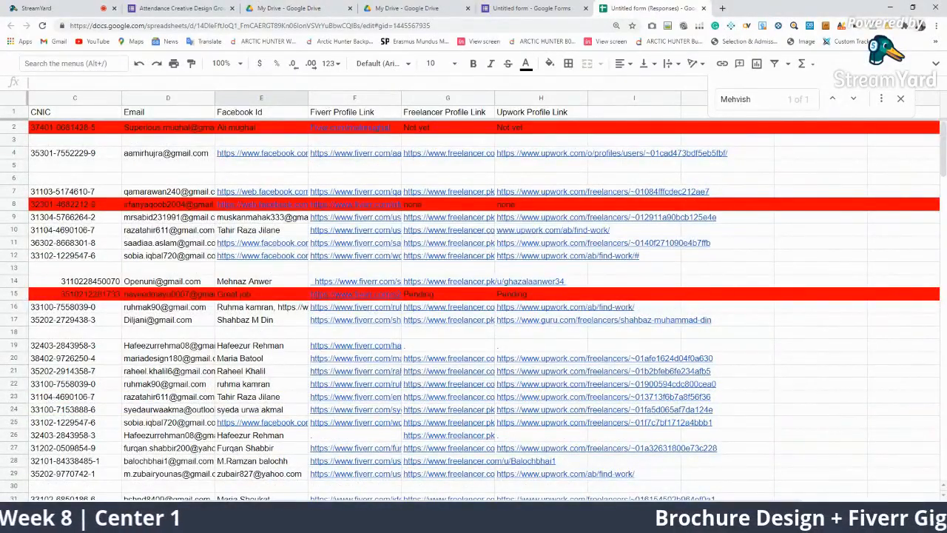
pyautogui.click(540, 498)
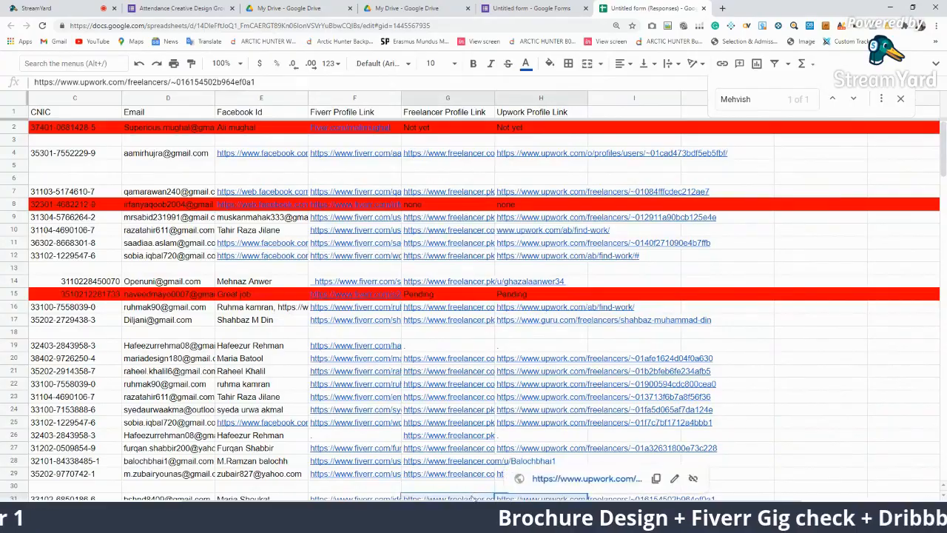
pyautogui.hscroll(-2, 248, 314)
pyautogui.scroll(-10, 248, 315)
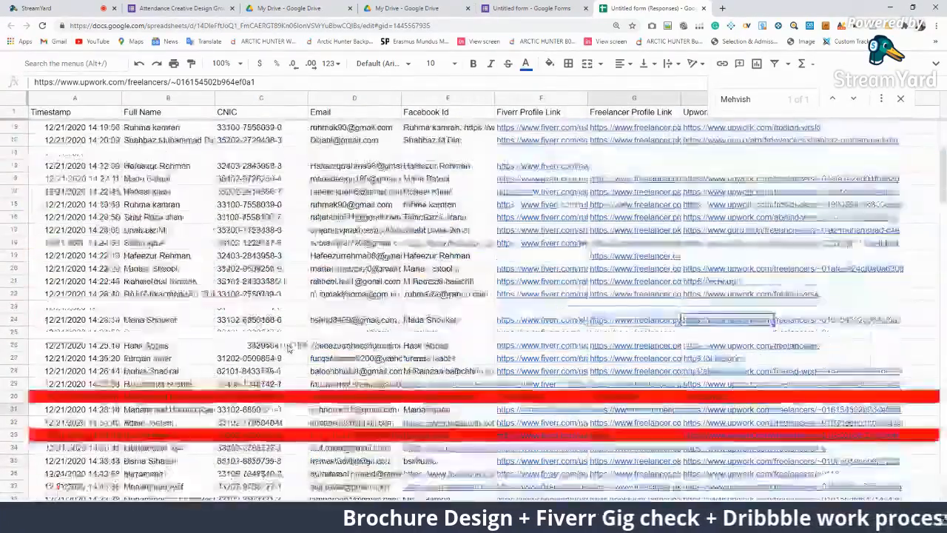
pyautogui.scroll(-10, 319, 355)
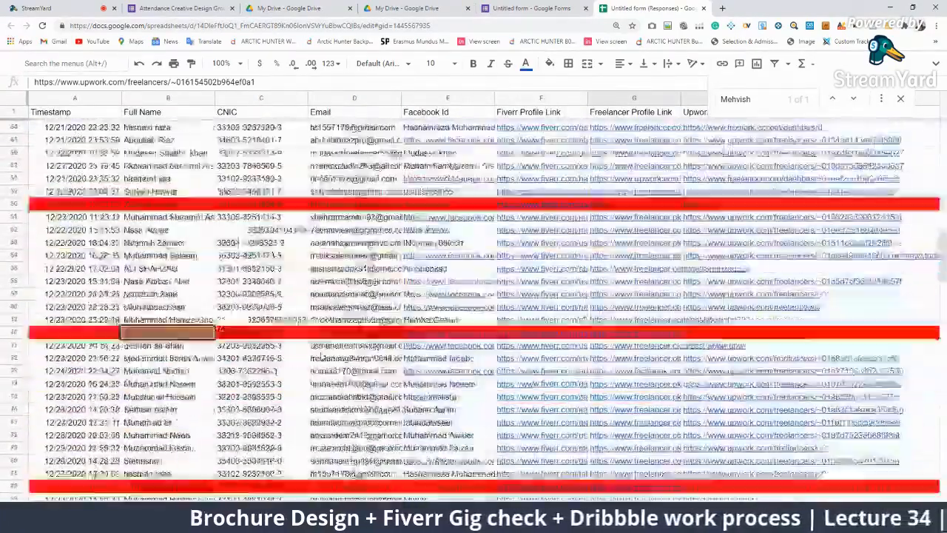
pyautogui.scroll(15, 293, 206)
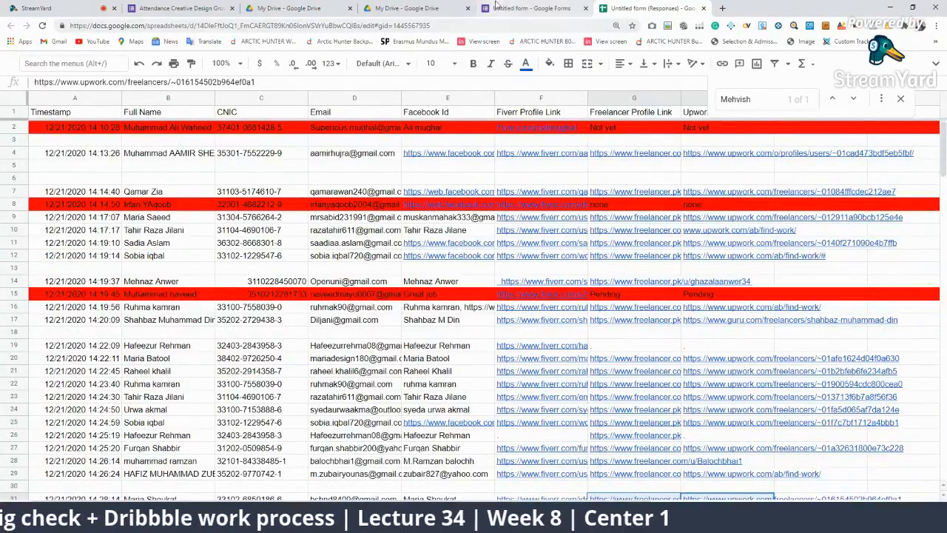
# Review the untitled form's 87 Full Name responses, then return to the Attendance form tab
pyautogui.click(528, 8)
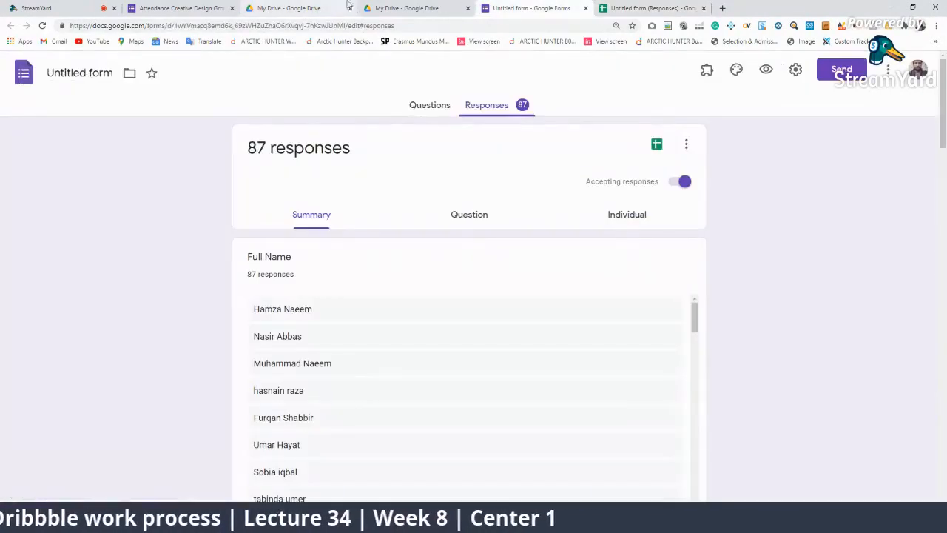
pyautogui.click(433, 106)
pyautogui.click(493, 107)
pyautogui.click(404, 8)
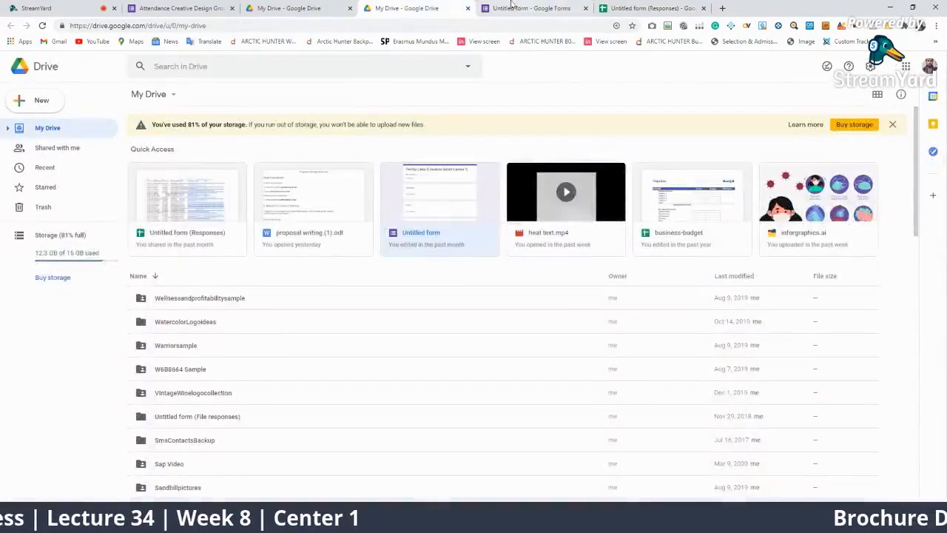
pyautogui.click(528, 8)
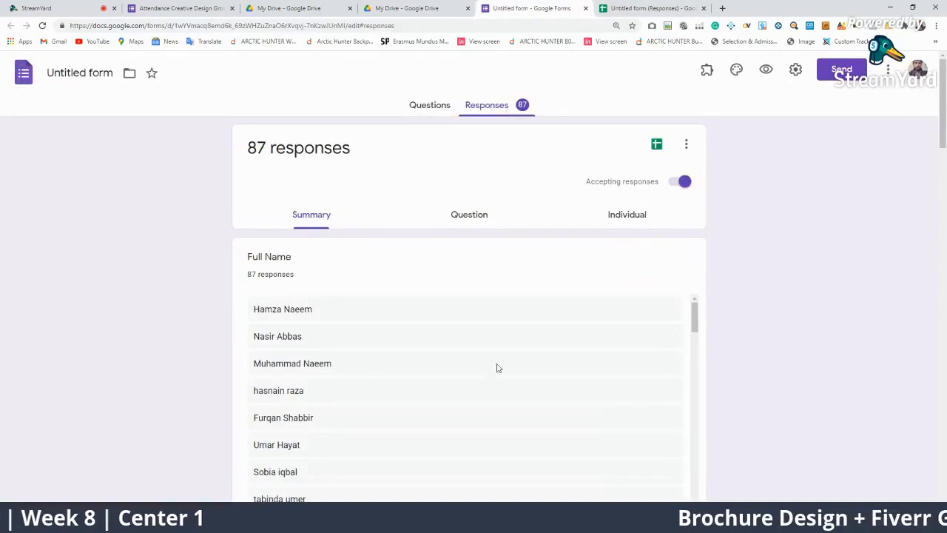
pyautogui.scroll(-7, 550, 381)
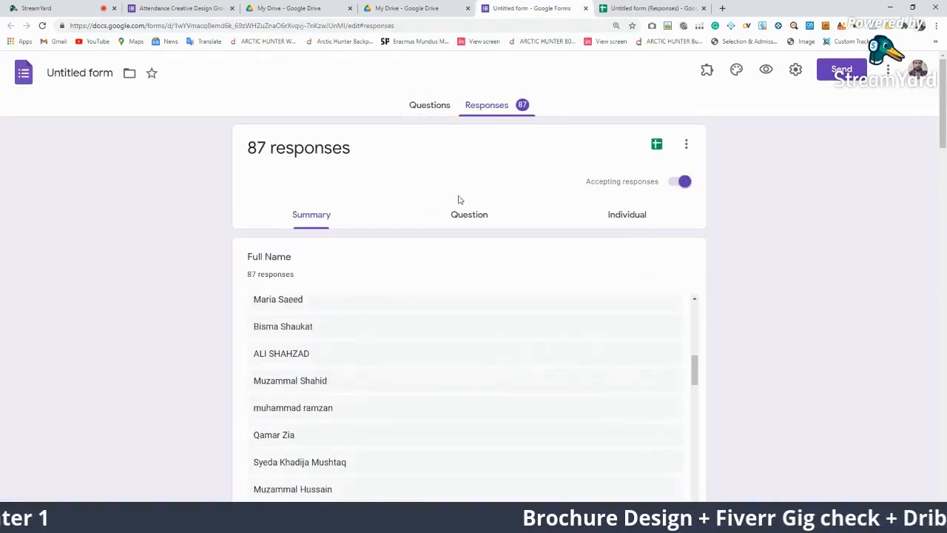
pyautogui.click(425, 11)
pyautogui.click(296, 8)
# In StreamYard, show the latest Facebook comment on the live stream, then remove it
pyautogui.click(159, 7)
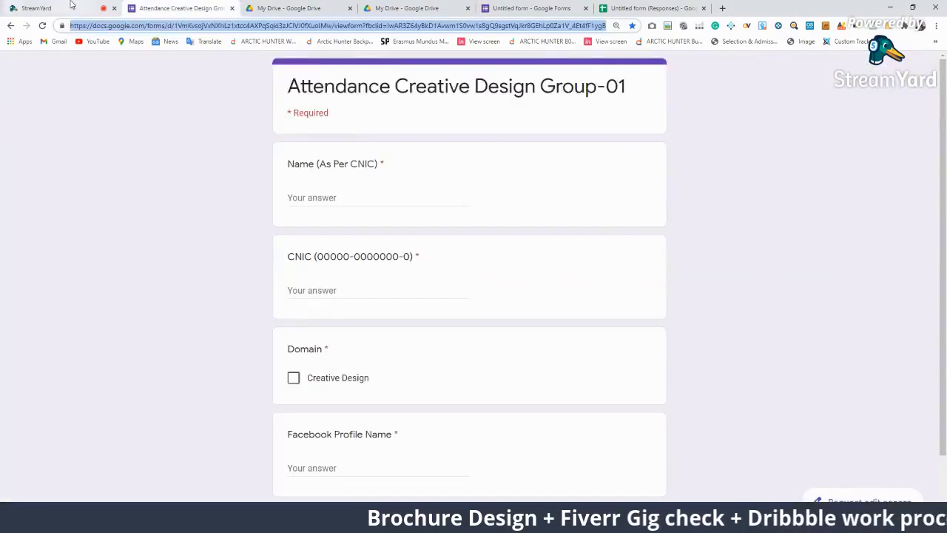
pyautogui.click(69, 6)
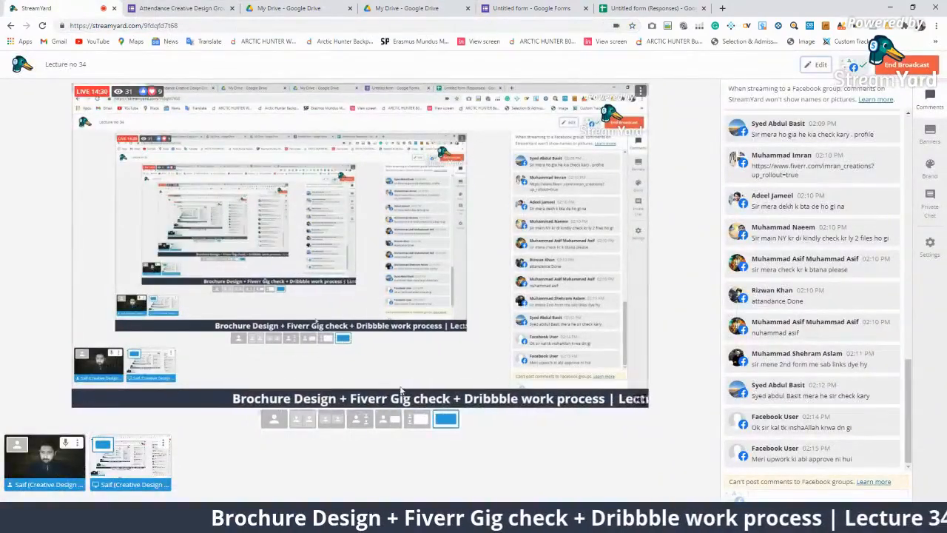
pyautogui.click(814, 452)
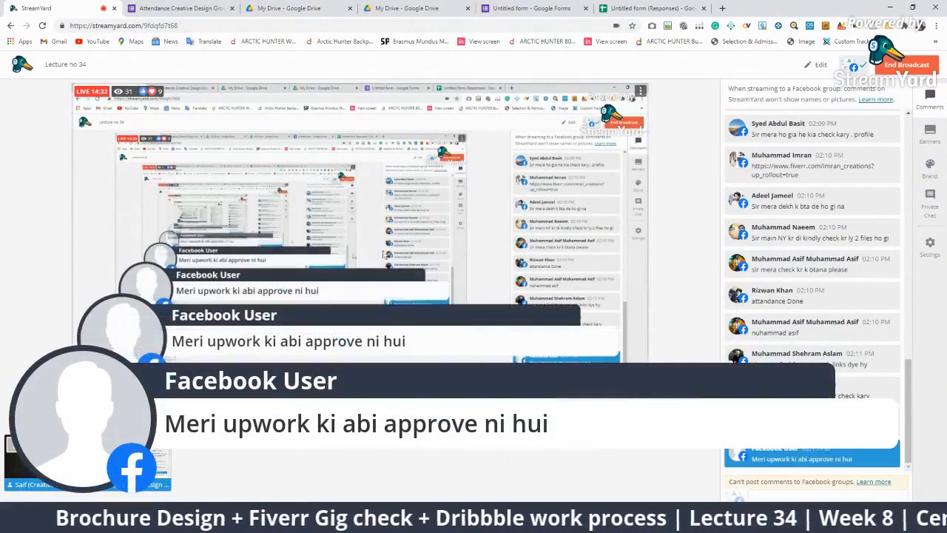
pyautogui.click(784, 453)
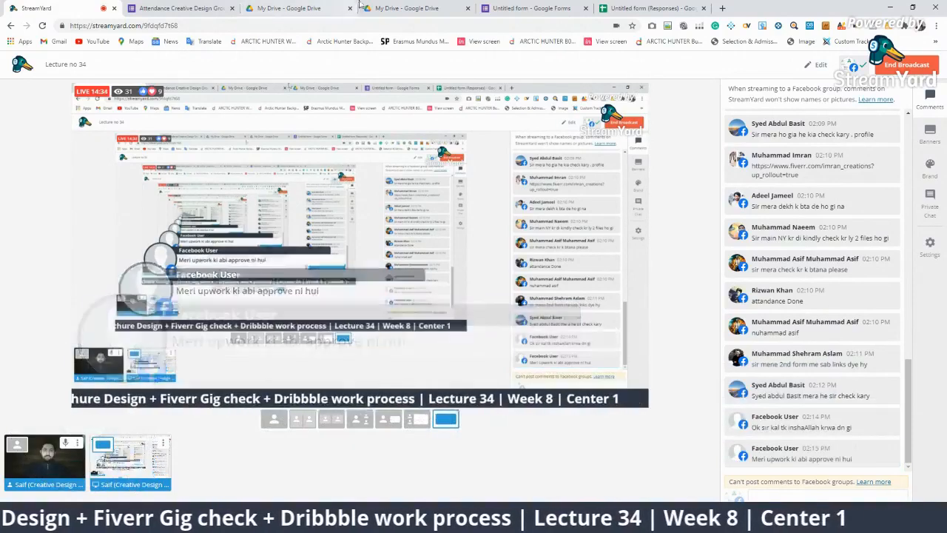
# Load facebook.com in the attendance form's tab
pyautogui.click(210, 7)
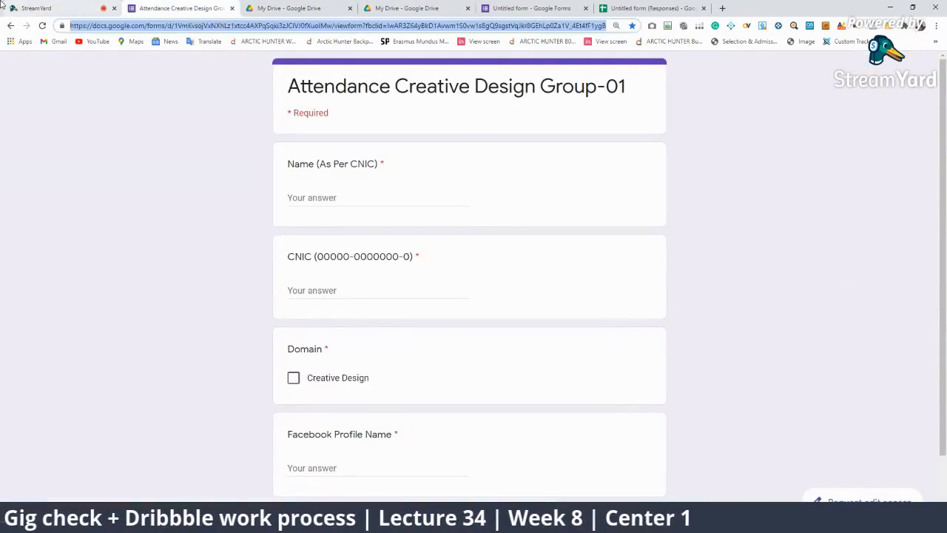
pyautogui.write('facebook')
pyautogui.press('Return')
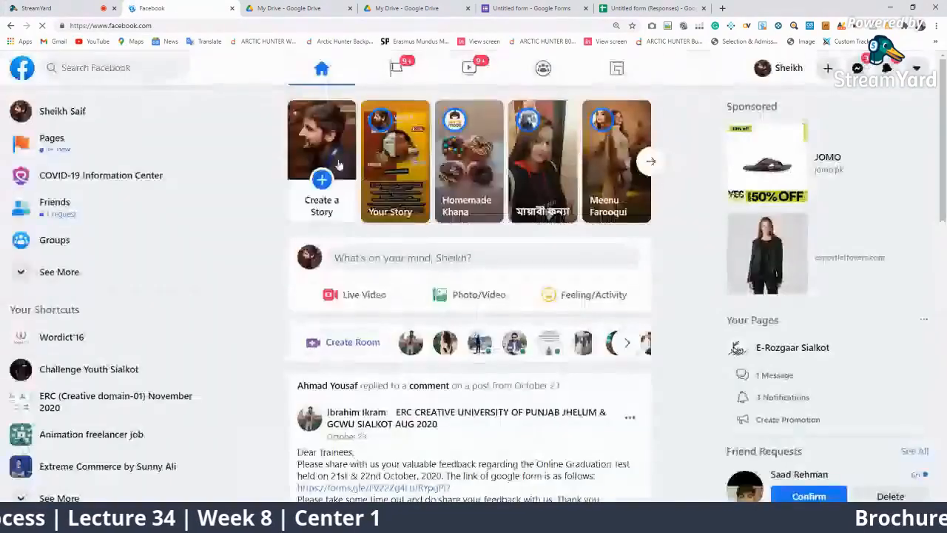
# Open the ERC (Creative domain-01) November 2020 group from the Facebook sidebar
pyautogui.scroll(-3, 305, 248)
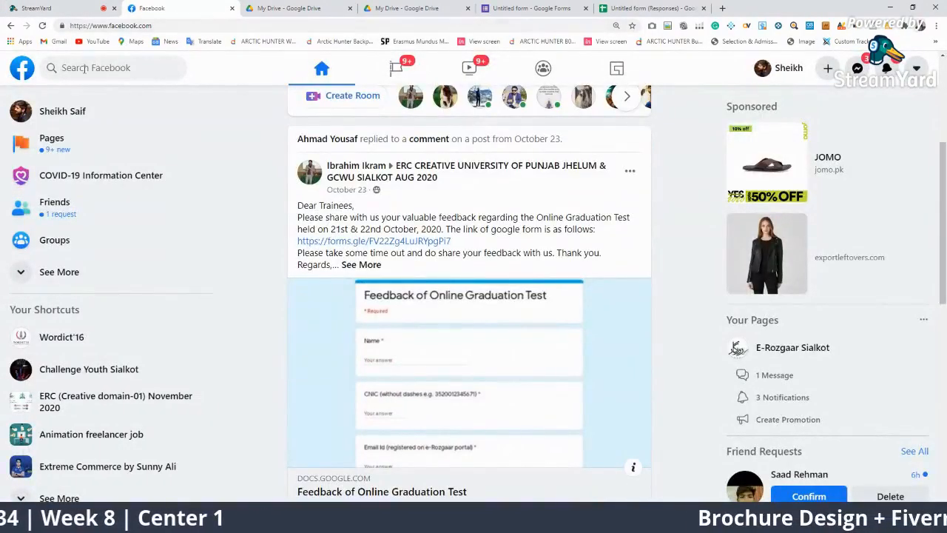
pyautogui.click(111, 401)
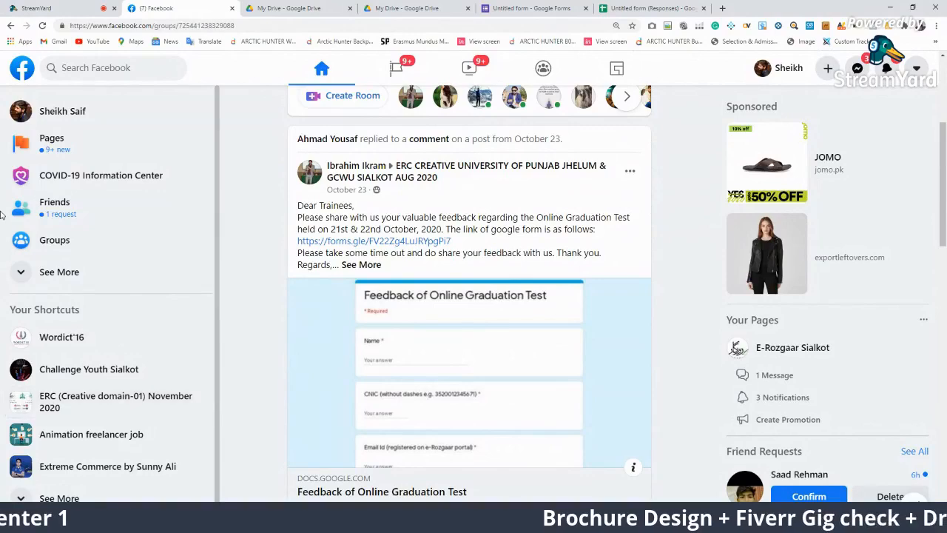
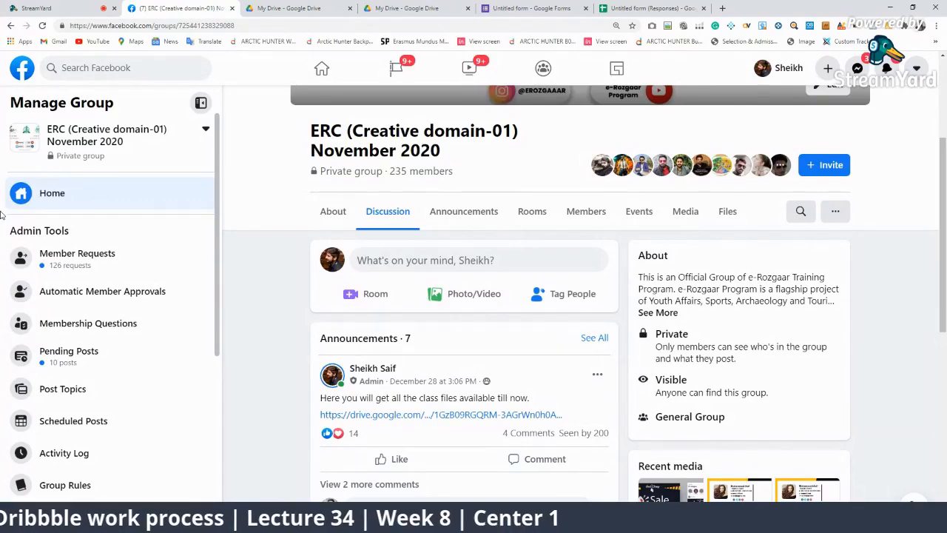
# Search the ERC group's posts for 'upwork' and show the matching results
pyautogui.scroll(-3, 483, 307)
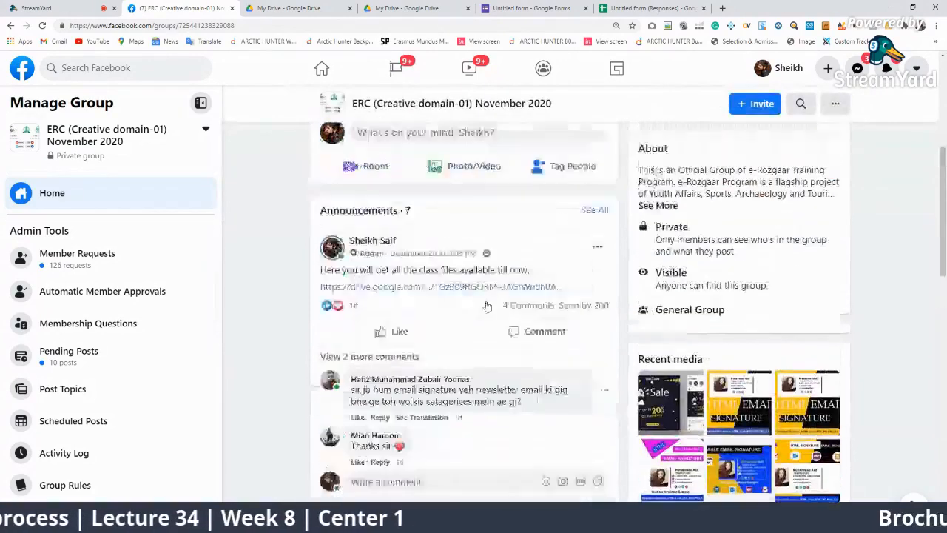
pyautogui.scroll(4, 483, 307)
pyautogui.click(800, 162)
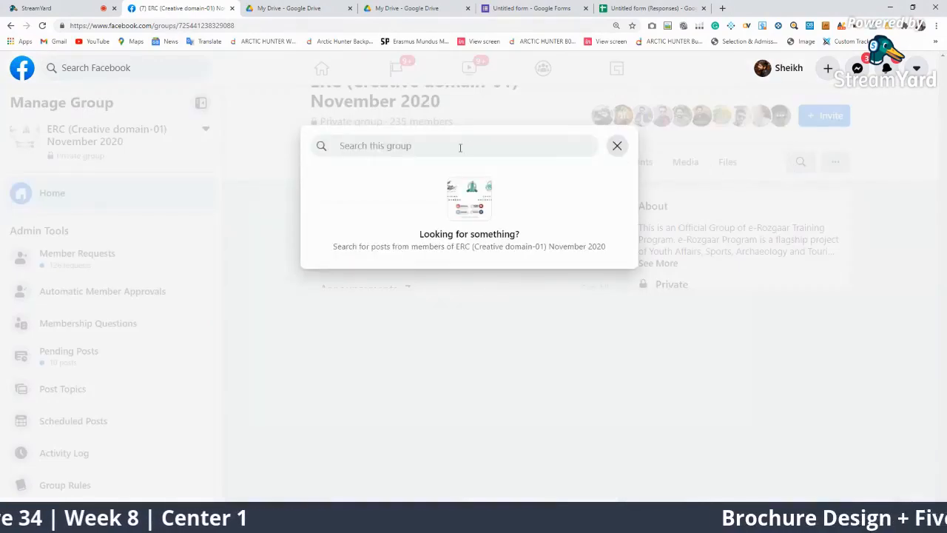
pyautogui.write('upwork')
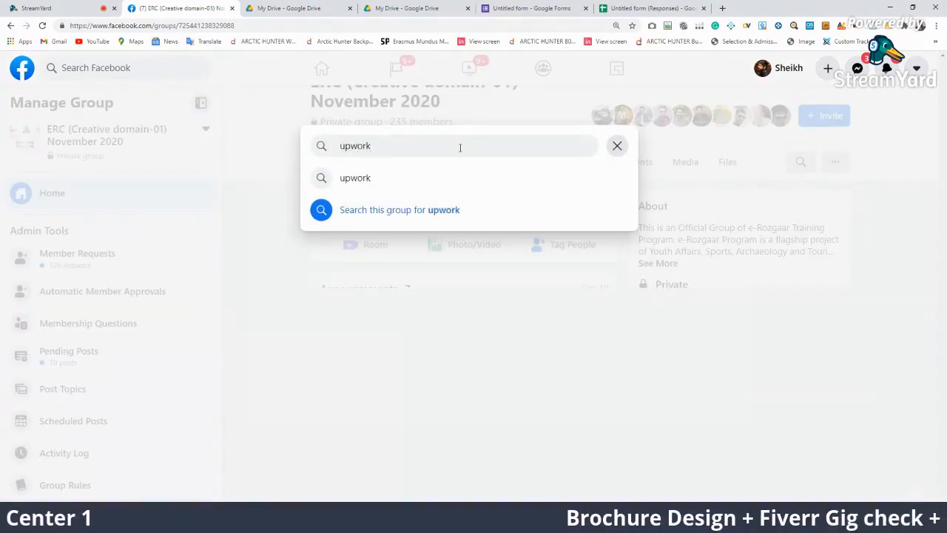
pyautogui.click(366, 183)
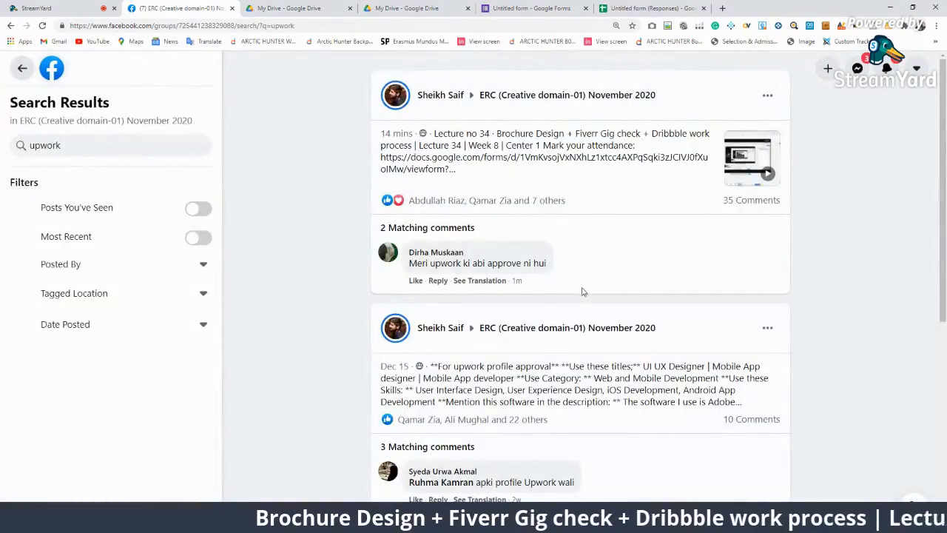
# Open the 'For upwork profile approval' post and look over its opening text
pyautogui.click(676, 401)
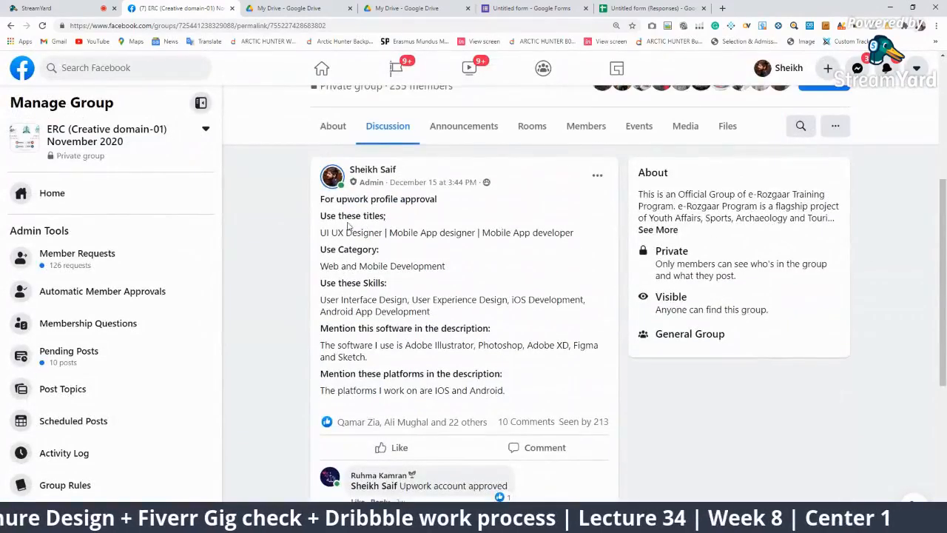
pyautogui.scroll(-2, 414, 238)
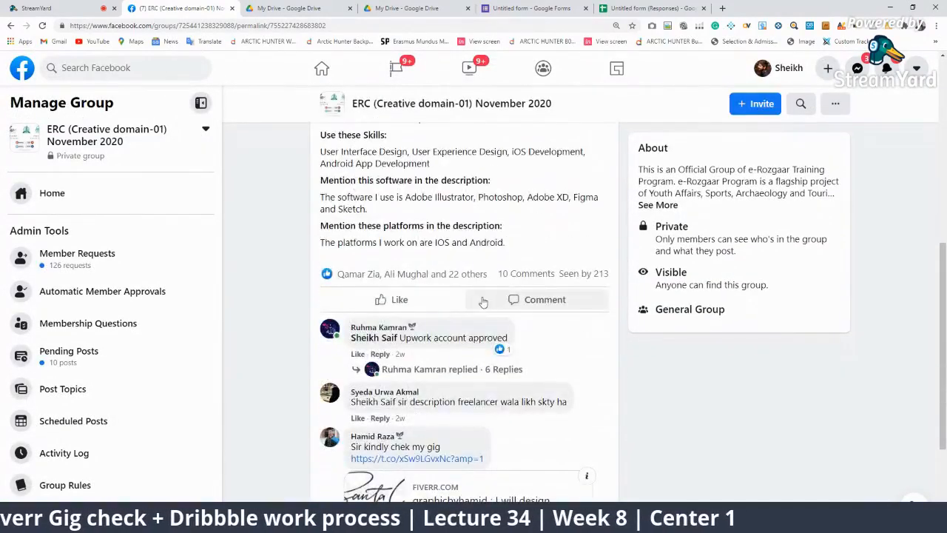
pyautogui.scroll(2, 459, 255)
pyautogui.moveTo(442, 200); pyautogui.dragTo(291, 194)
pyautogui.click(447, 247)
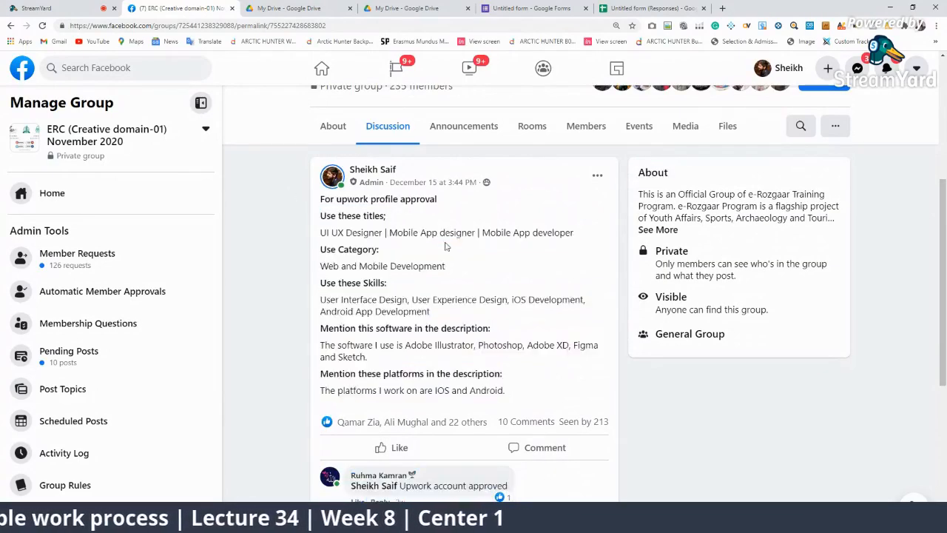
pyautogui.click(801, 126)
pyautogui.click(708, 304)
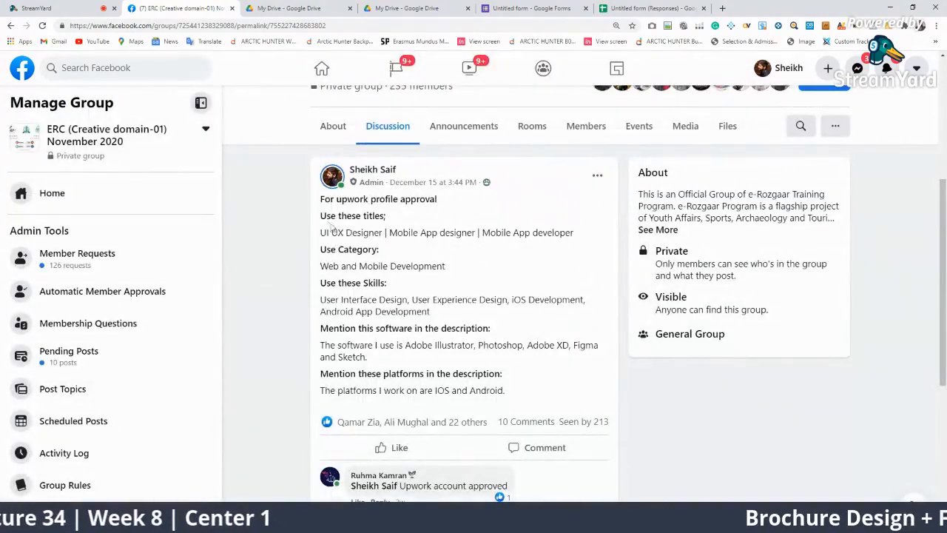
# Highlight the post's titles, category, skills, software and iOS/Android platforms, then open its options
pyautogui.moveTo(321, 215); pyautogui.dragTo(588, 235)
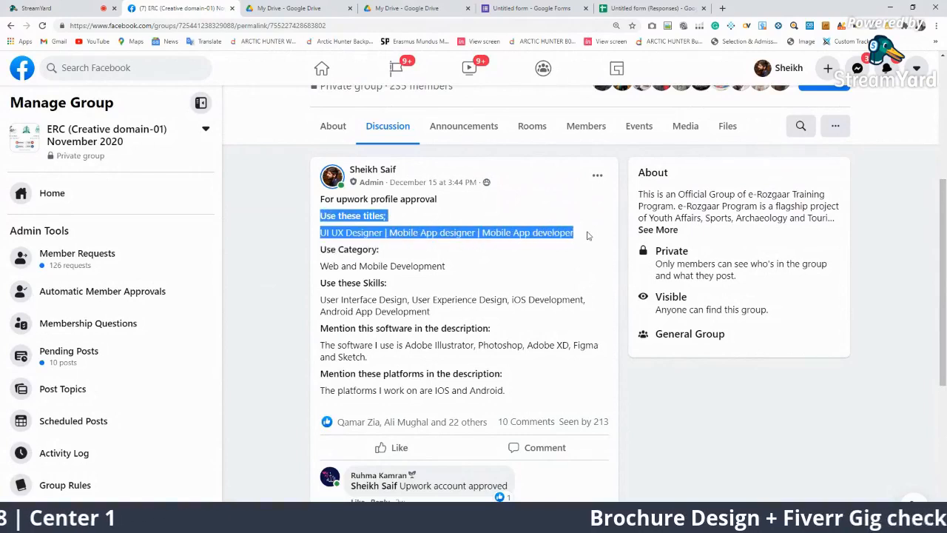
pyautogui.click(564, 255)
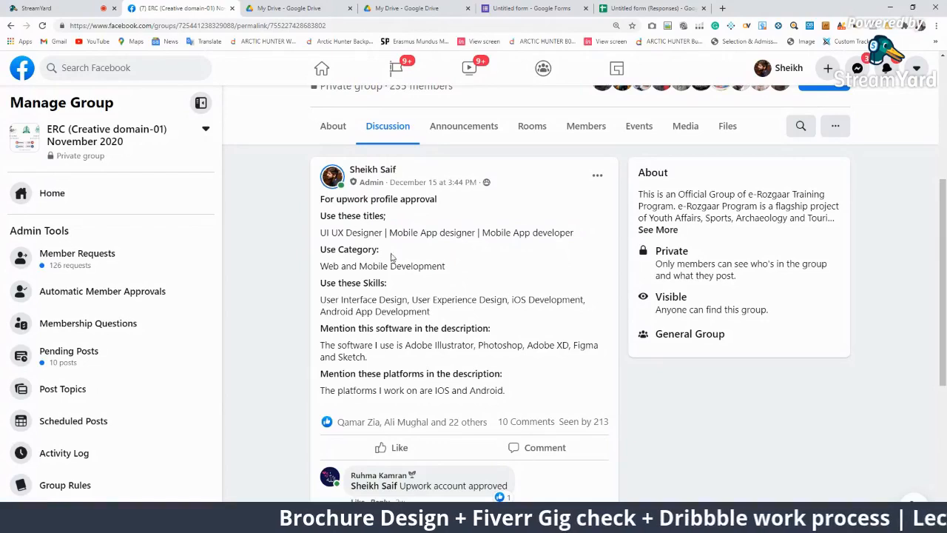
pyautogui.moveTo(445, 266); pyautogui.dragTo(317, 268)
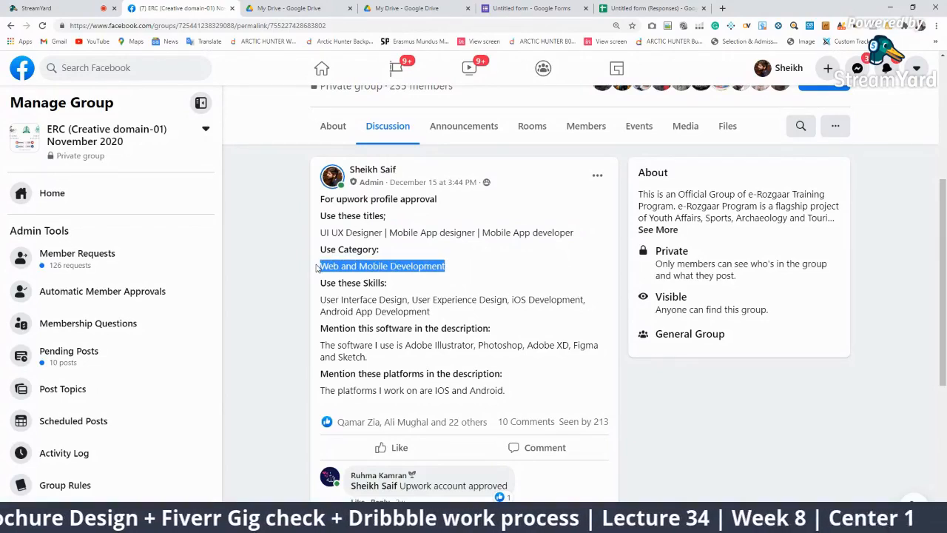
pyautogui.click(417, 308)
pyautogui.moveTo(439, 317); pyautogui.dragTo(340, 303)
pyautogui.click(461, 328)
pyautogui.click(464, 328)
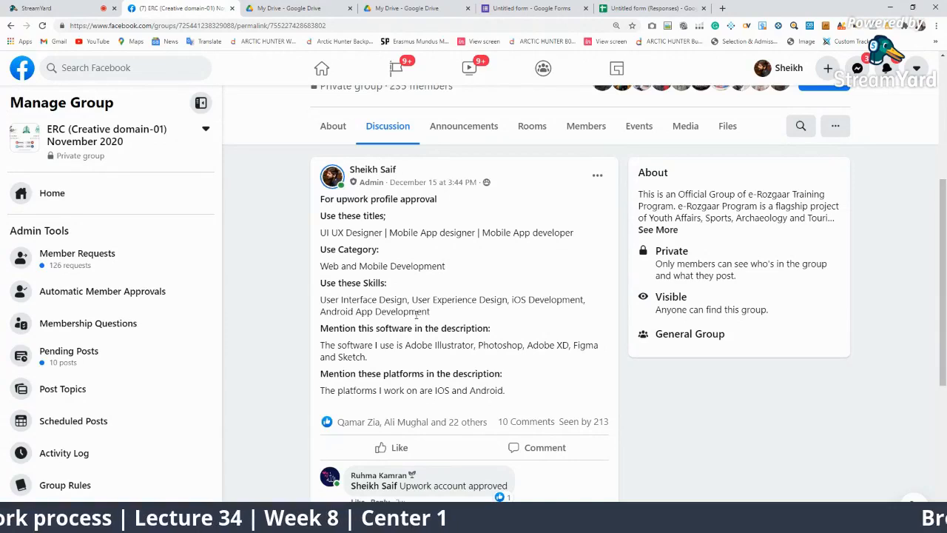
pyautogui.moveTo(321, 349); pyautogui.dragTo(382, 367)
pyautogui.click(399, 363)
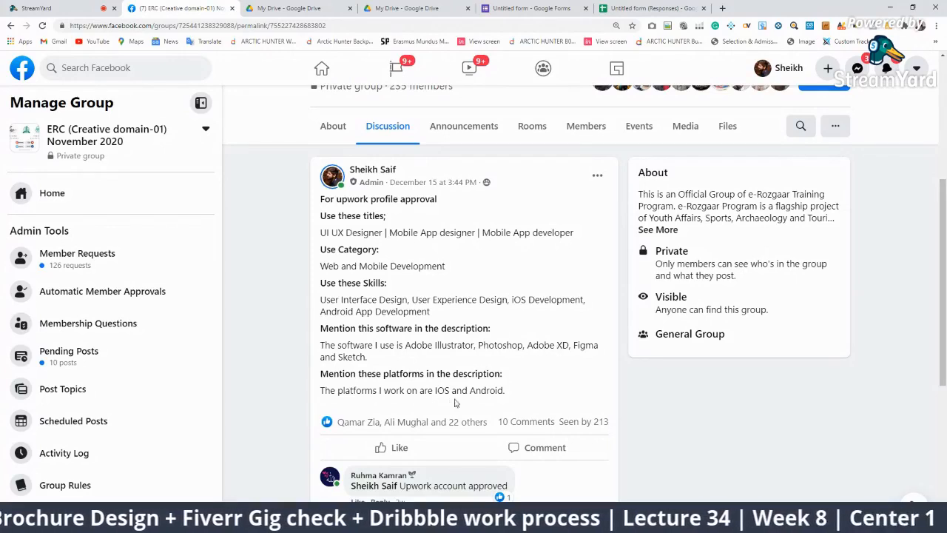
pyautogui.moveTo(504, 391); pyautogui.dragTo(433, 393)
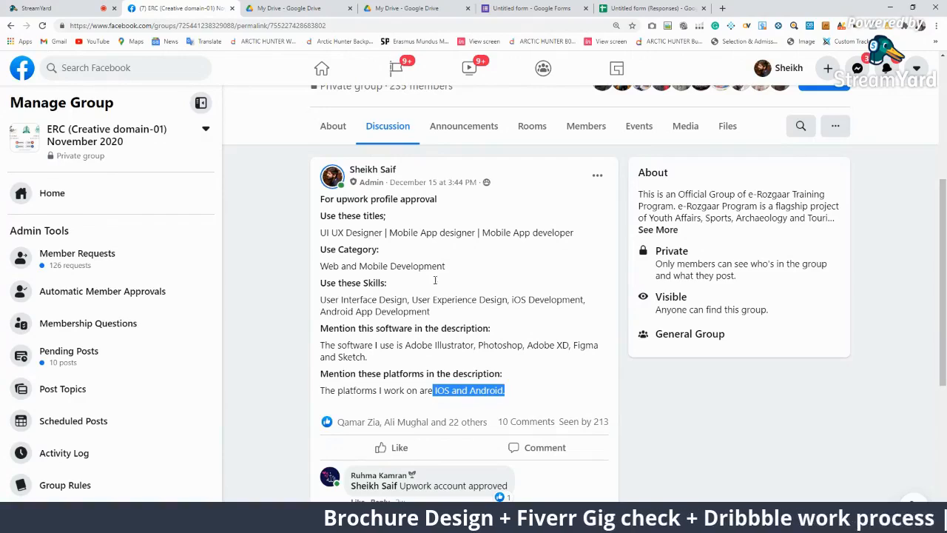
pyautogui.click(597, 176)
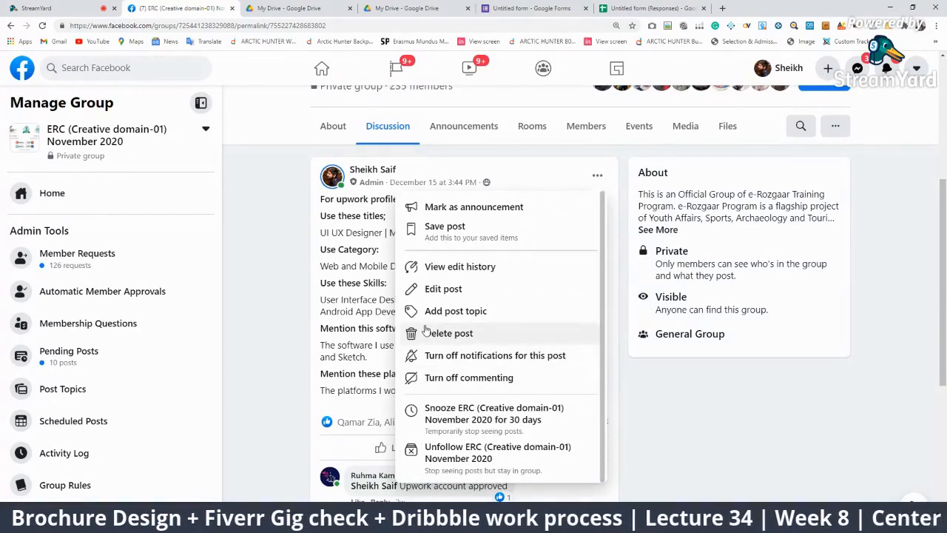
# Edit the post, adding 'Per hour work limit:' with 'More than 30 hours / week' below it
pyautogui.click(461, 289)
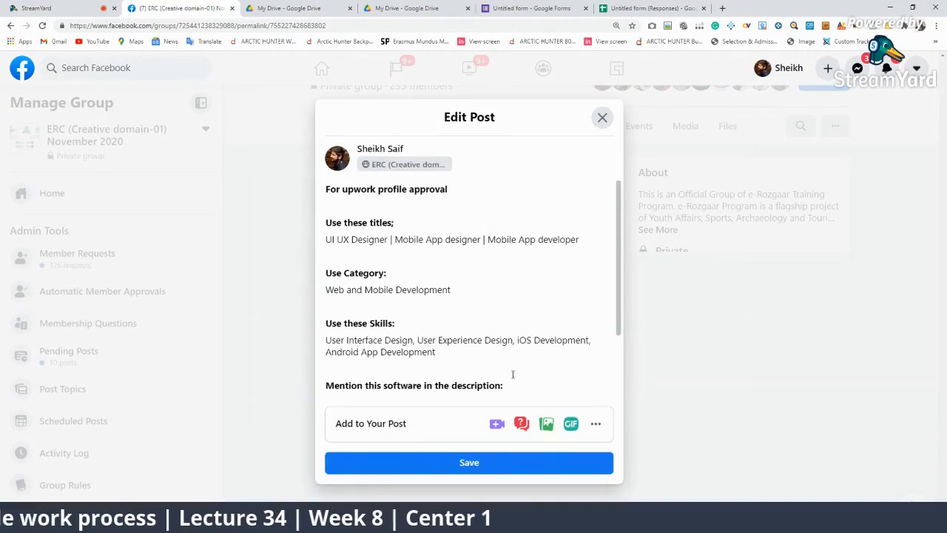
pyautogui.scroll(-1, 513, 375)
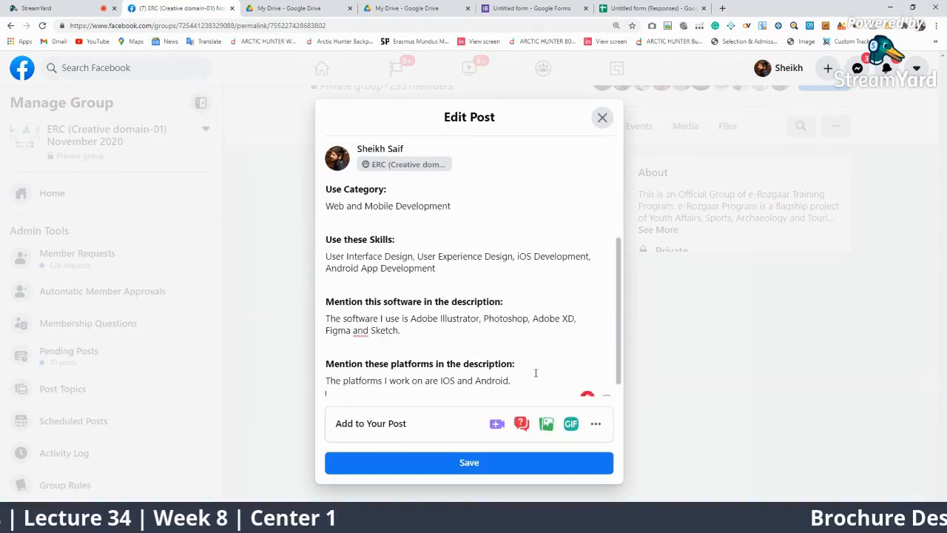
pyautogui.press('Return')
pyautogui.press('Return')
pyautogui.press('Return')
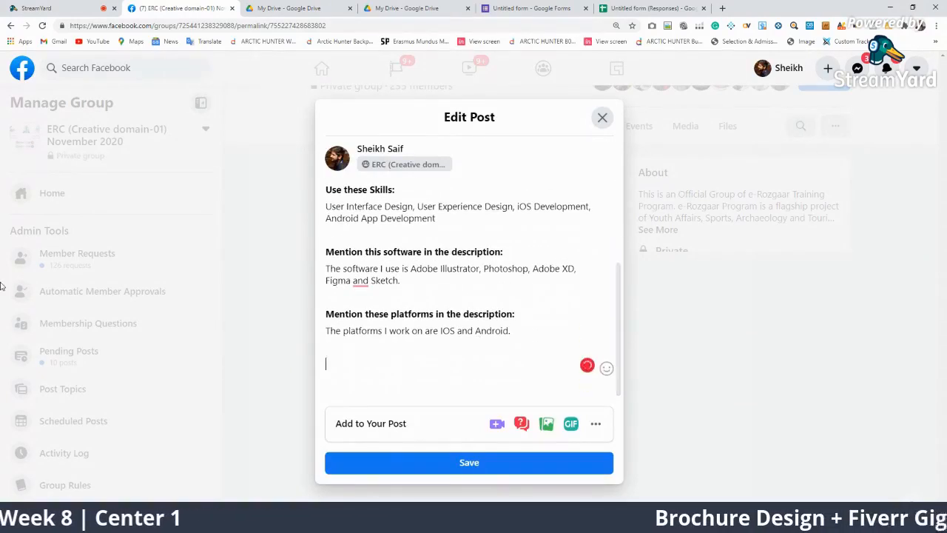
pyautogui.press('BackSpace')
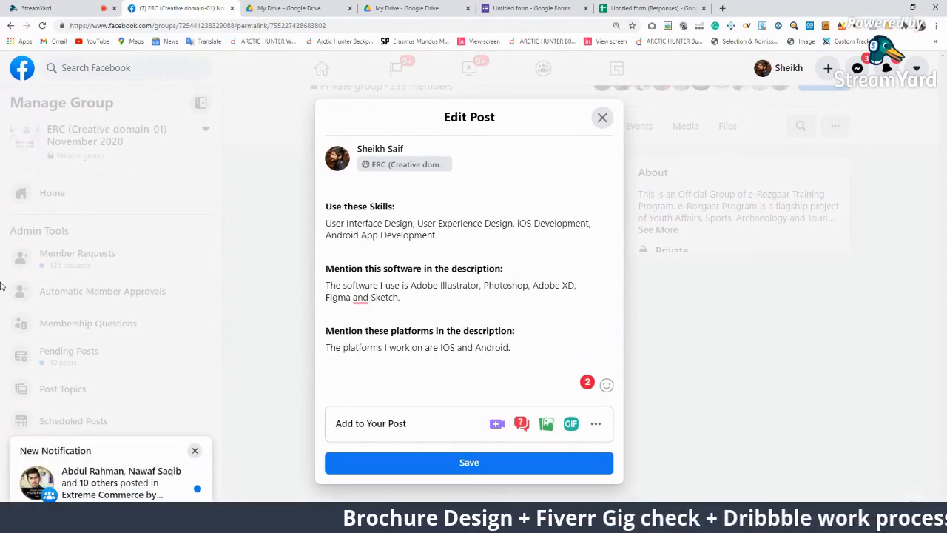
pyautogui.write('Per hour')
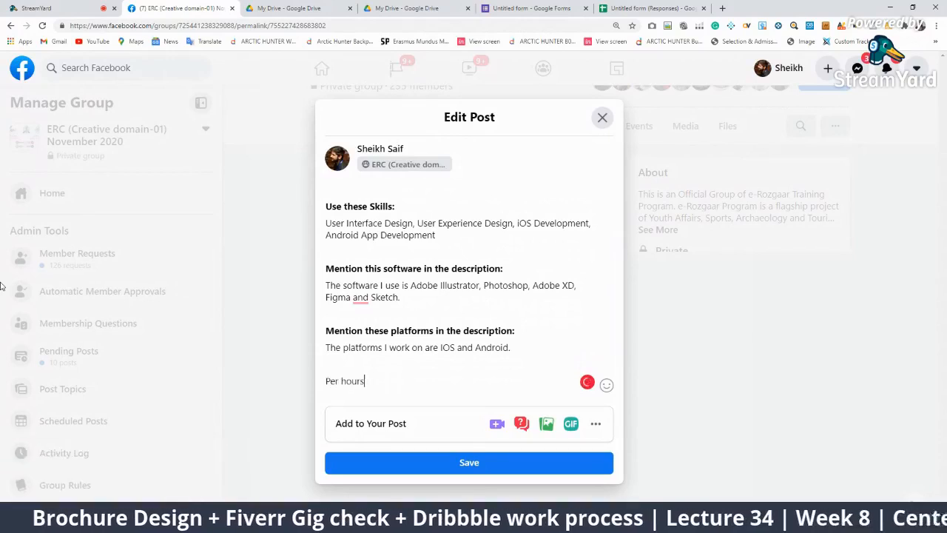
pyautogui.write(' work limi')
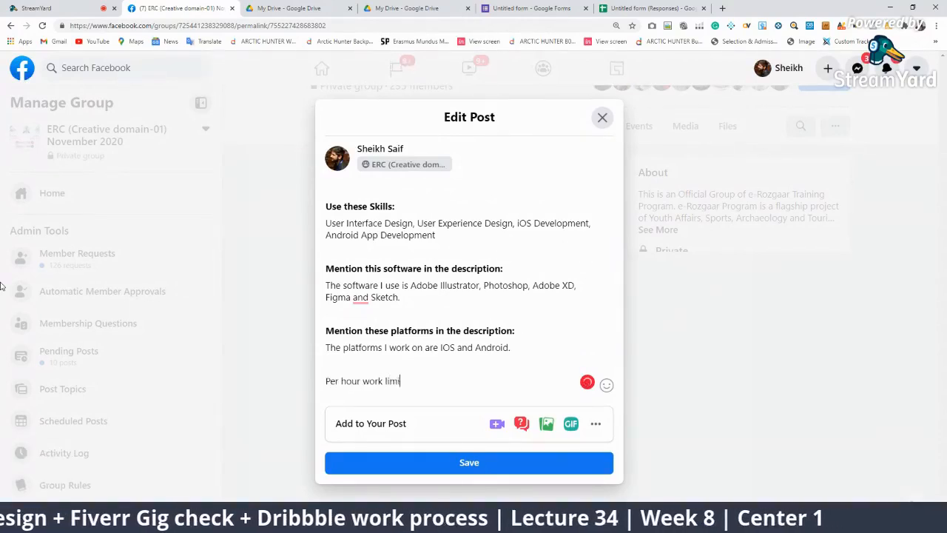
pyautogui.write('t:')
pyautogui.press('Return')
pyautogui.write('M')
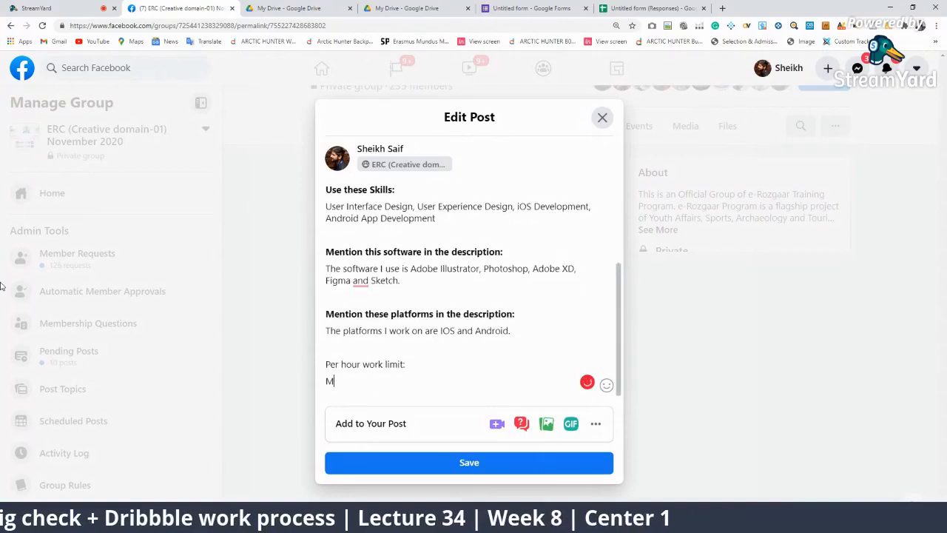
pyautogui.write('ore than 3')
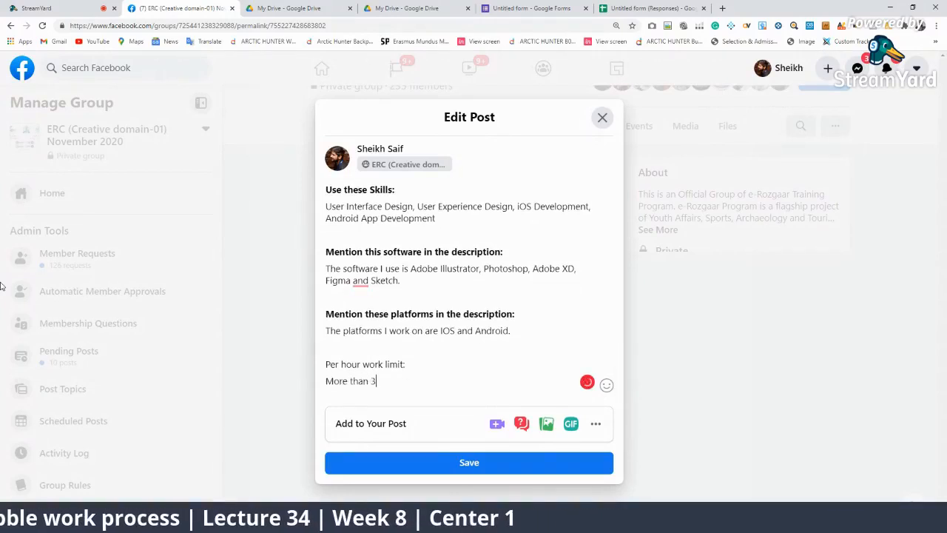
pyautogui.write('0 weeks')
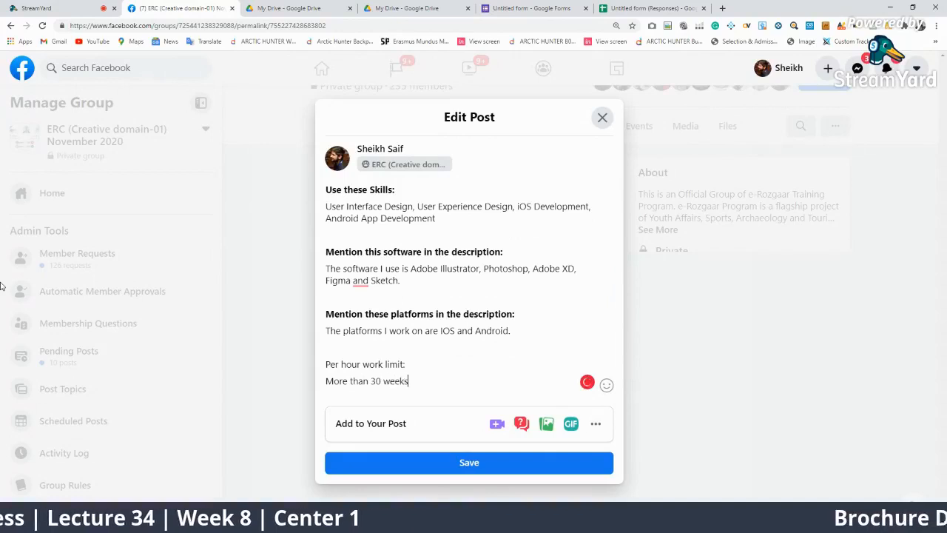
pyautogui.press('BackSpace')
pyautogui.press('BackSpace')
pyautogui.press('BackSpace')
pyautogui.press('BackSpace')
pyautogui.press('BackSpace')
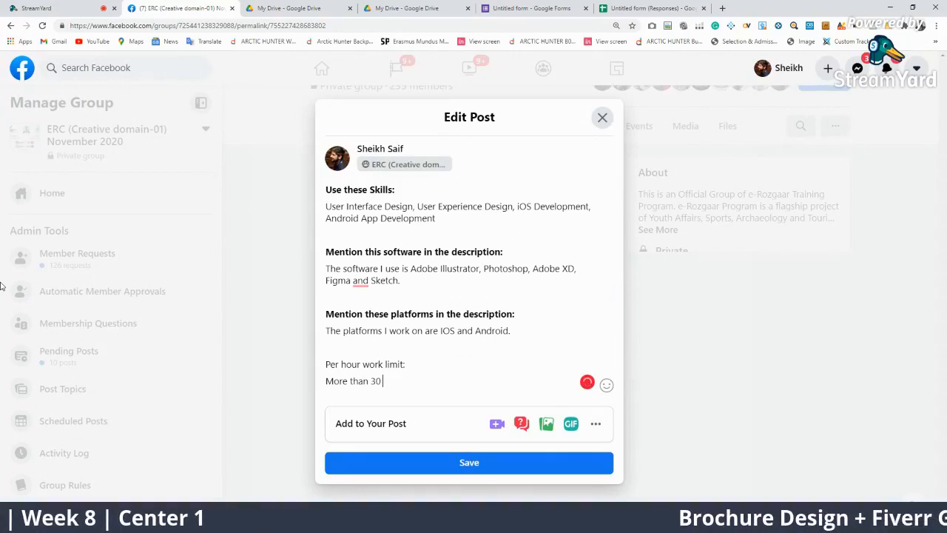
pyautogui.write('hours')
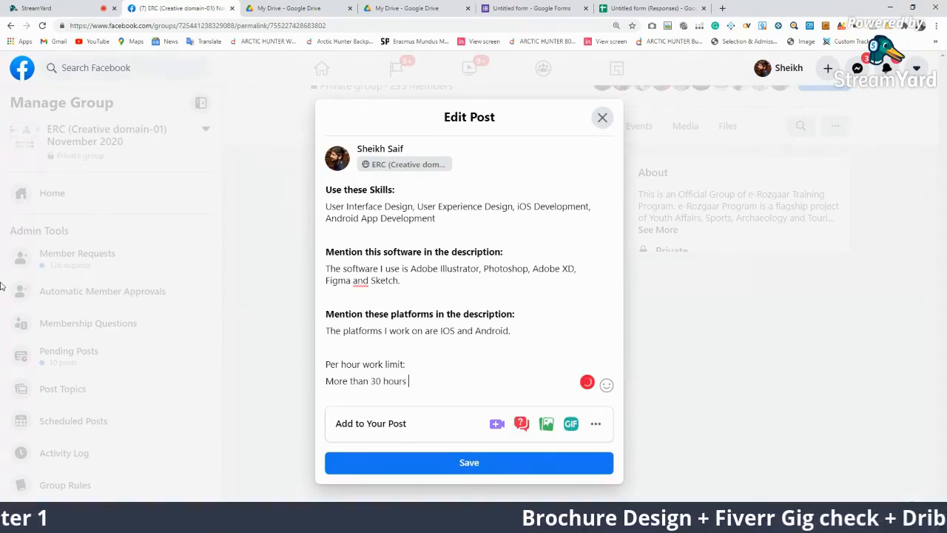
pyautogui.write(' / week')
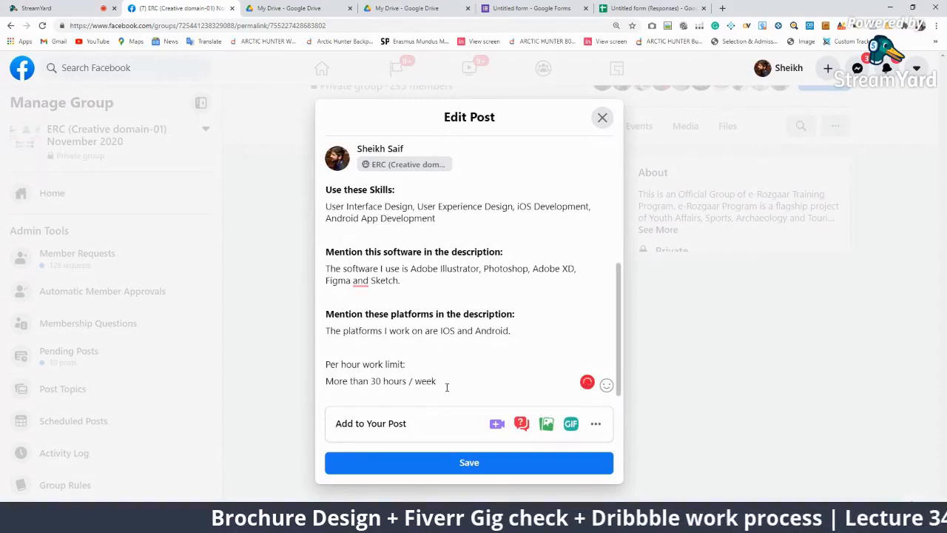
# Make the 'Per hour work limit:' heading bold
pyautogui.moveTo(440, 382); pyautogui.dragTo(315, 384)
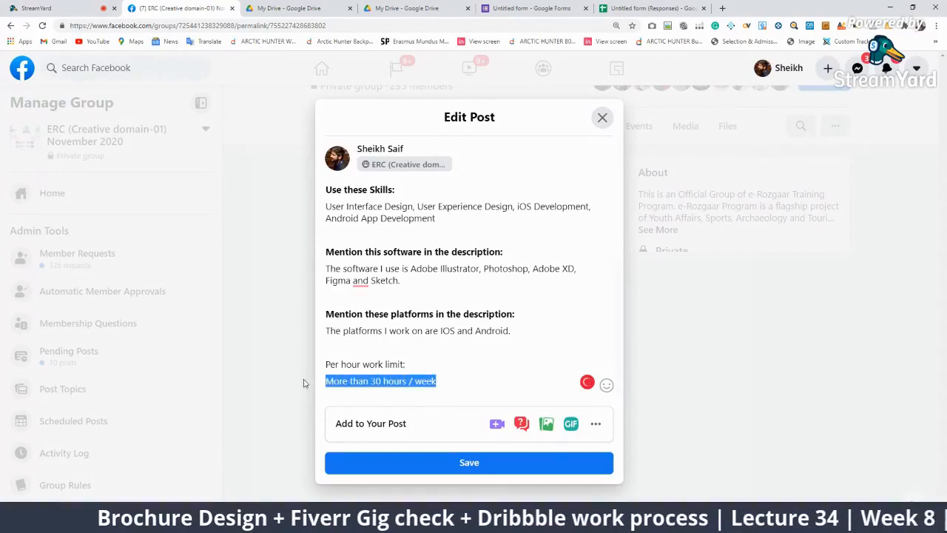
pyautogui.click(455, 373)
pyautogui.moveTo(455, 370); pyautogui.dragTo(313, 362)
pyautogui.hotkey('ctrl', 'b')
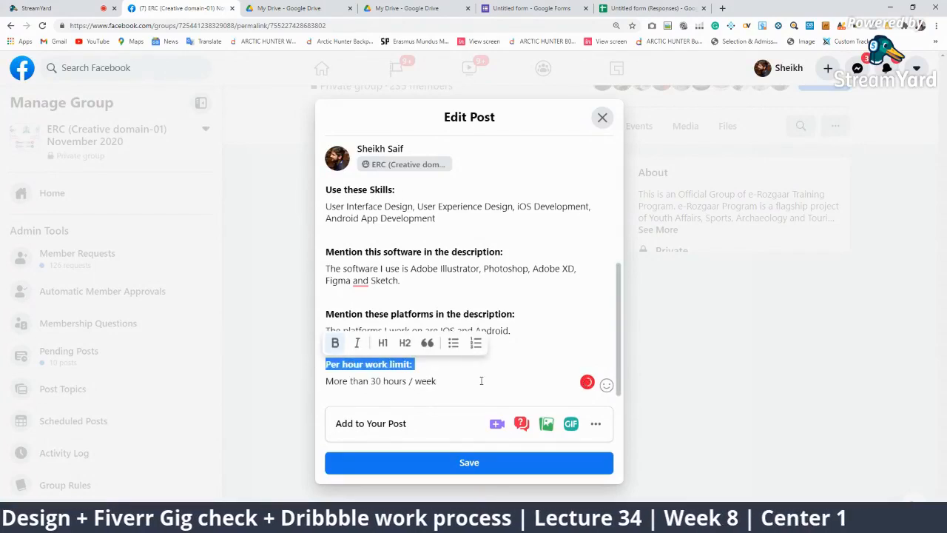
pyautogui.click(474, 381)
pyautogui.scroll(-1, 444, 355)
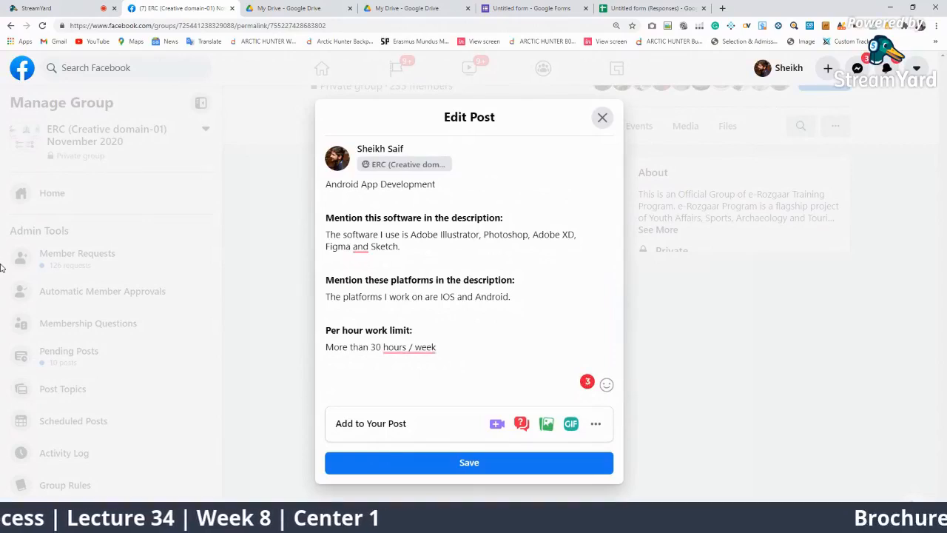
# Add a bold 'Per hour rate:' heading with the value 20usd beneath it
pyautogui.write('Per hour')
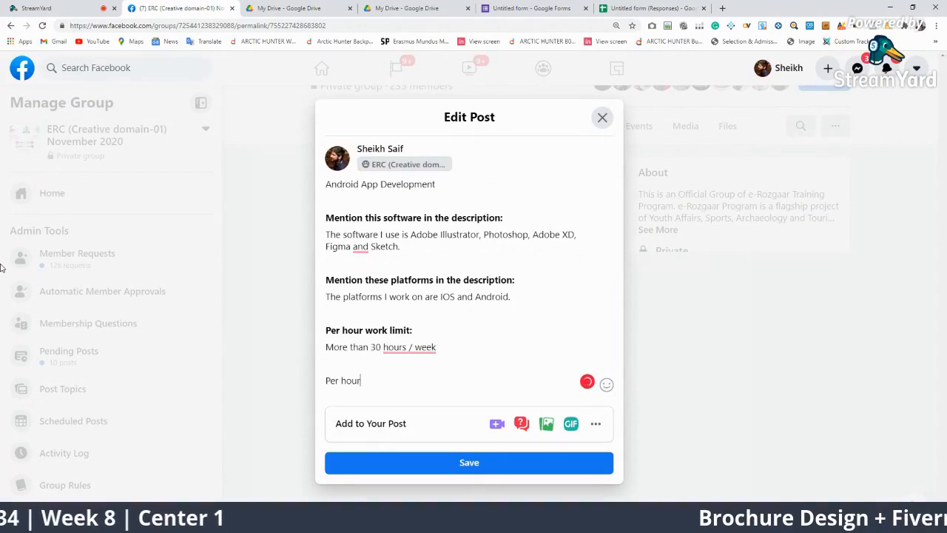
pyautogui.write(' rate')
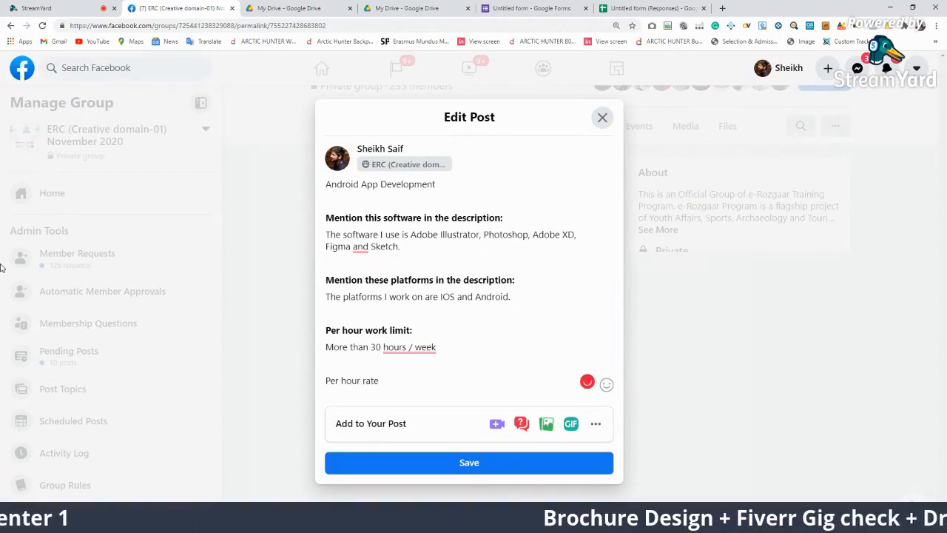
pyautogui.write(':')
pyautogui.moveTo(387, 381); pyautogui.dragTo(311, 380)
pyautogui.click(401, 381)
pyautogui.press('Return')
pyautogui.write('20')
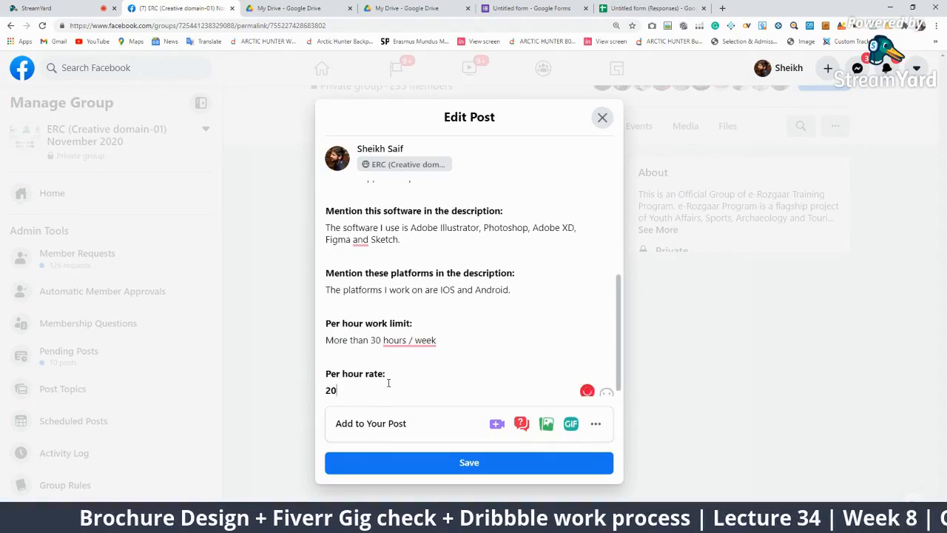
pyautogui.write('usd')
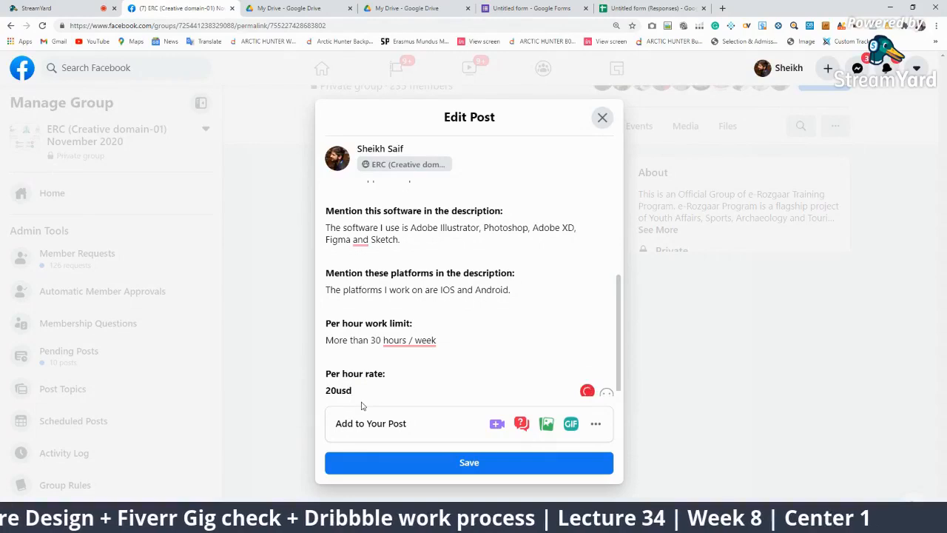
pyautogui.moveTo(359, 389); pyautogui.dragTo(303, 383)
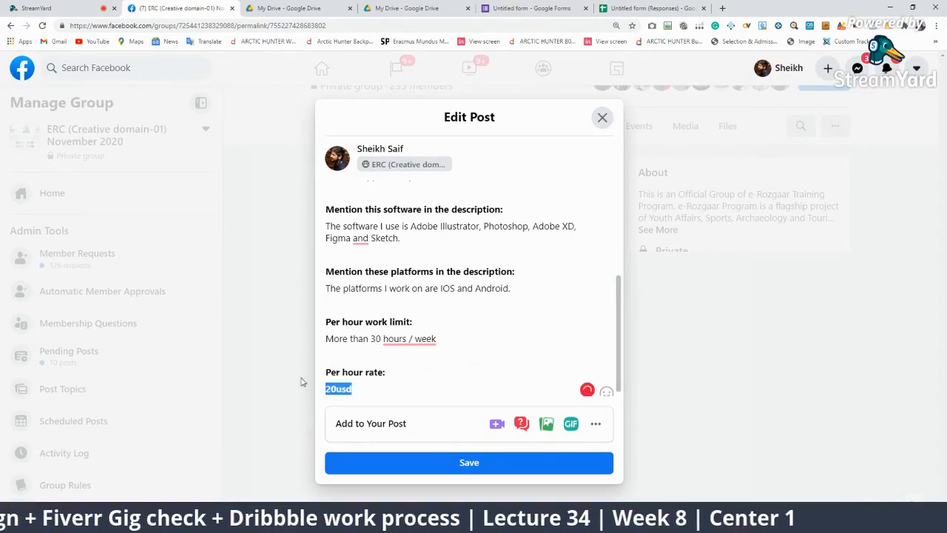
pyautogui.click(377, 388)
# Add a bold 'Profile Picture:' heading followed by 'Your orignal', keeping one blank line after 20usd
pyautogui.press('Return')
pyautogui.press('Return')
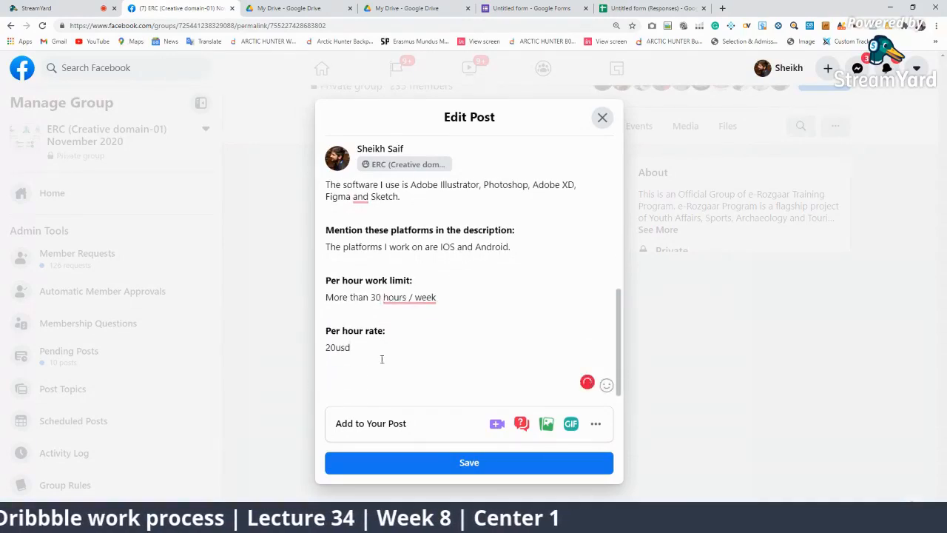
pyautogui.write('Profile P')
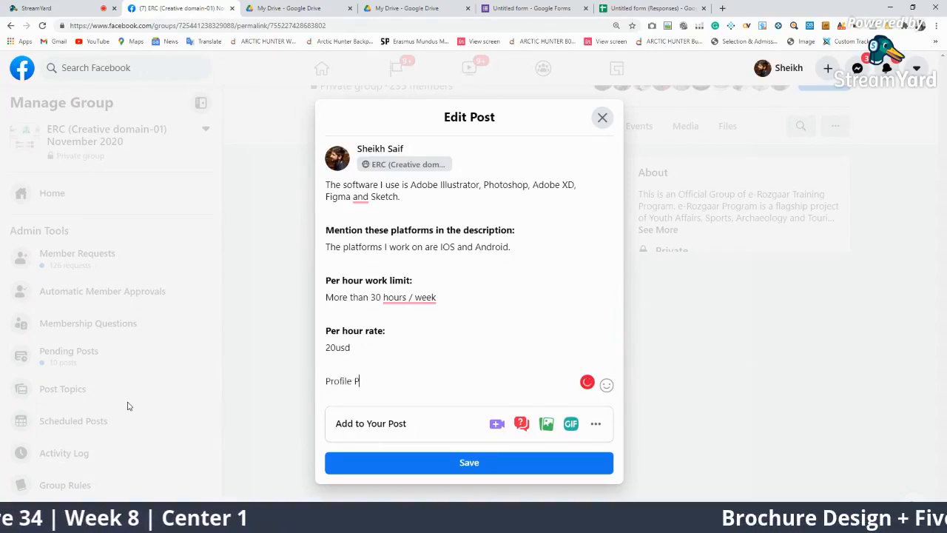
pyautogui.write('icture')
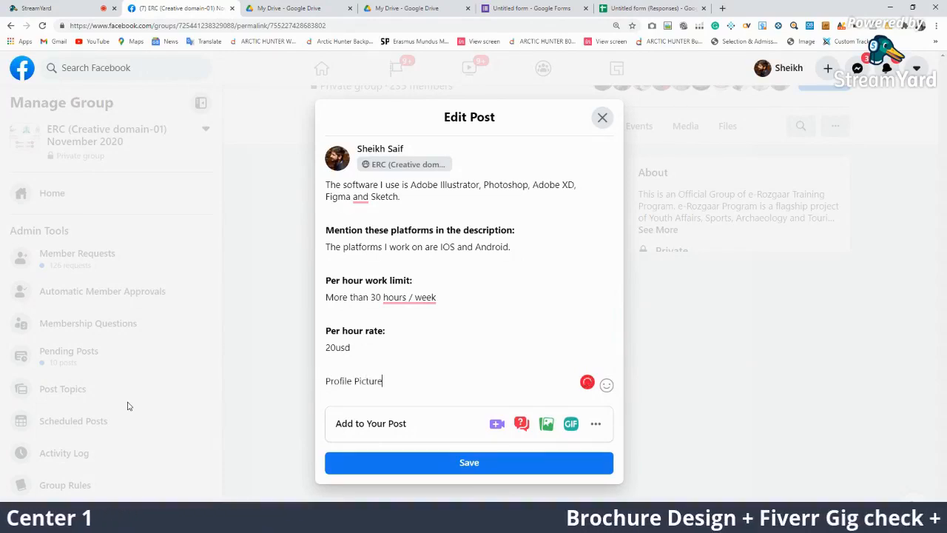
pyautogui.write(':')
pyautogui.press('Return')
pyautogui.write('Your orignal')
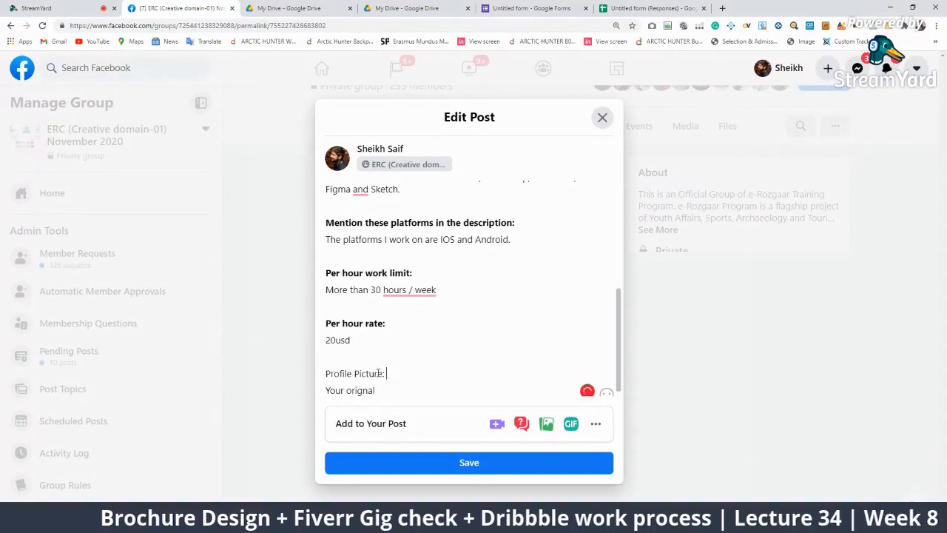
pyautogui.moveTo(390, 374); pyautogui.dragTo(295, 368)
pyautogui.hotkey('ctrl', 'b')
pyautogui.press('Right')
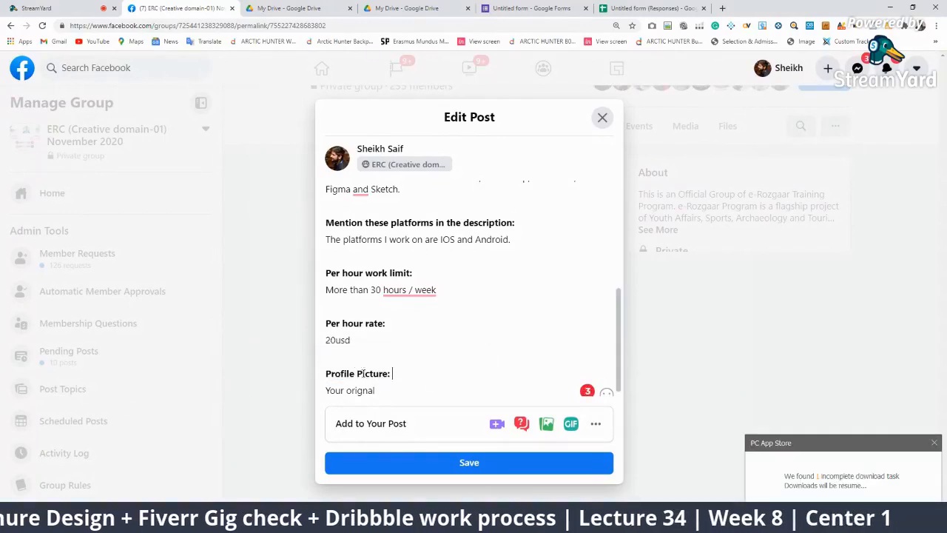
pyautogui.press('BackSpace')
pyautogui.press('Return')
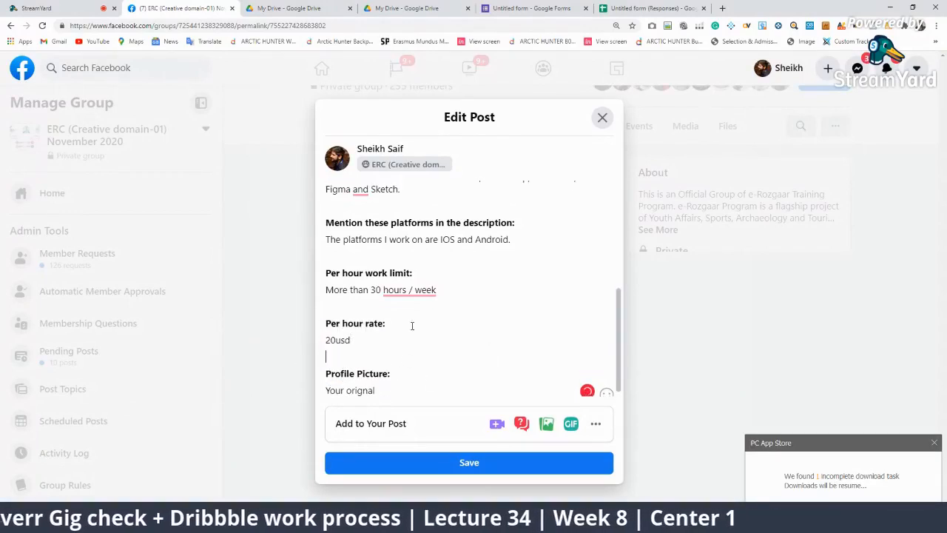
# Accept Grammarly fixes (hours/week, commas before 'and Sketch', capitalised Upwork) and save the post
pyautogui.scroll(2, 464, 237)
pyautogui.scroll(-2, 462, 315)
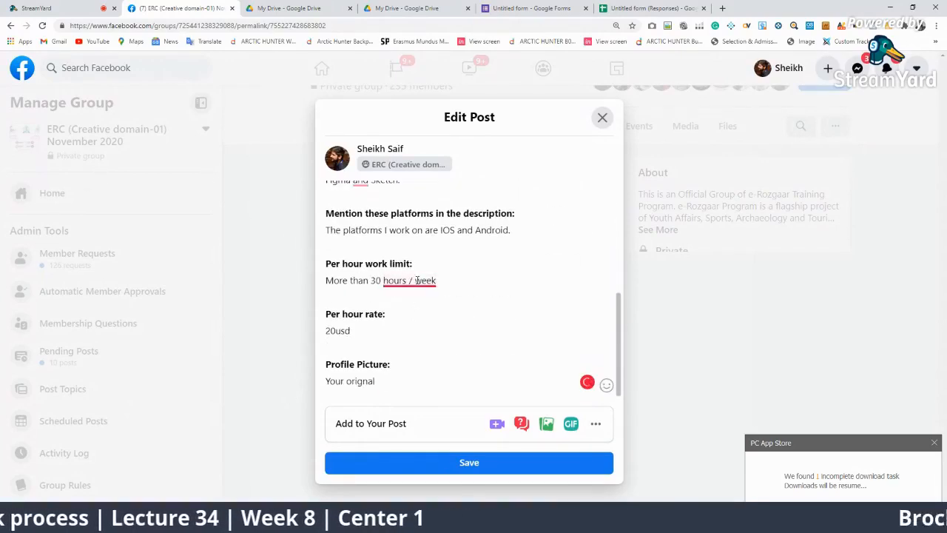
pyautogui.click(412, 315)
pyautogui.scroll(3, 433, 292)
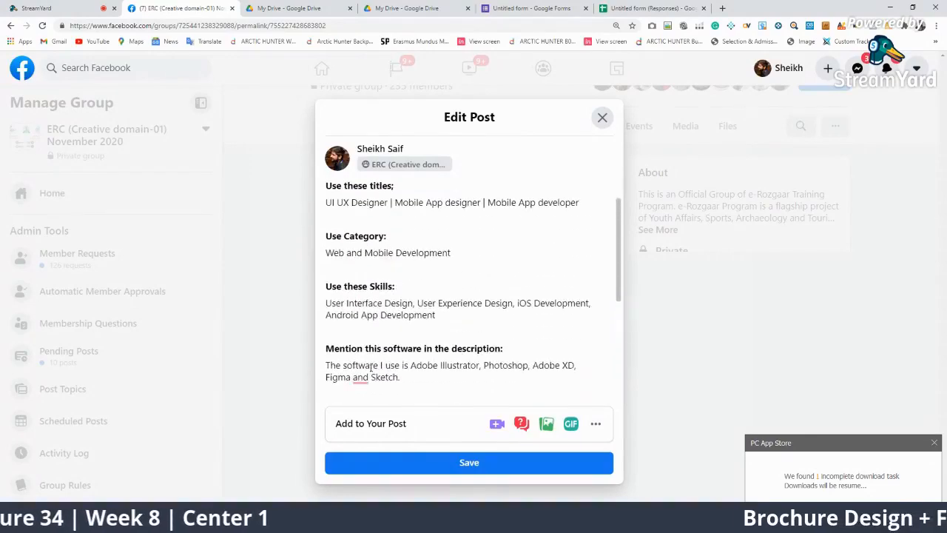
pyautogui.click(368, 377)
pyautogui.click(374, 403)
pyautogui.scroll(-3, 394, 343)
pyautogui.scroll(3, 395, 342)
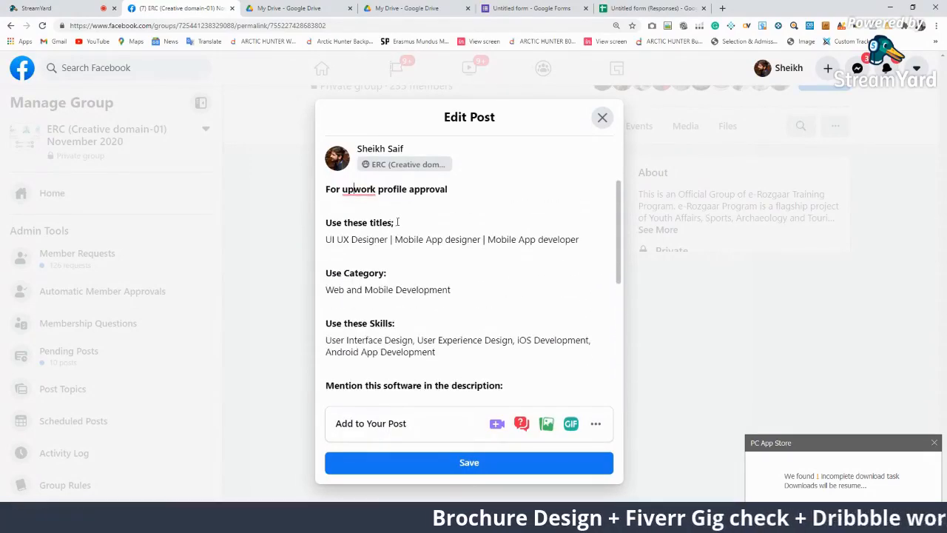
pyautogui.click(371, 197)
pyautogui.click(360, 220)
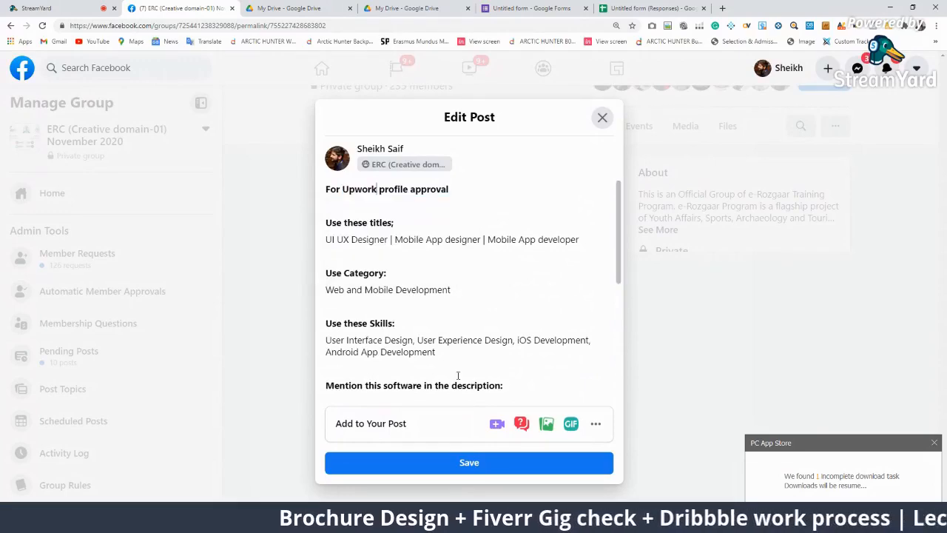
pyautogui.click(459, 465)
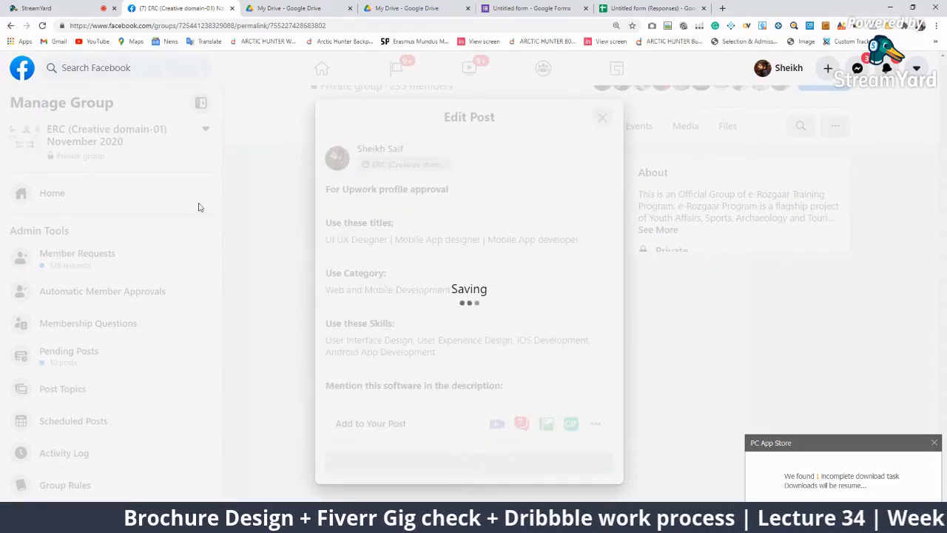
# Review the saved post by highlighting its titles, category and software lines, then go to StreamYard
pyautogui.scroll(-3, 431, 337)
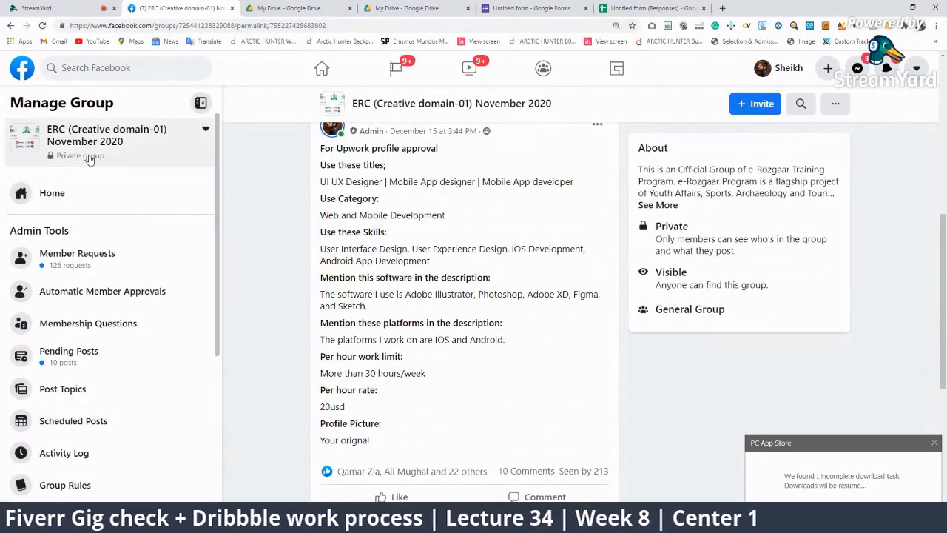
pyautogui.click(934, 444)
pyautogui.moveTo(317, 171); pyautogui.dragTo(466, 436)
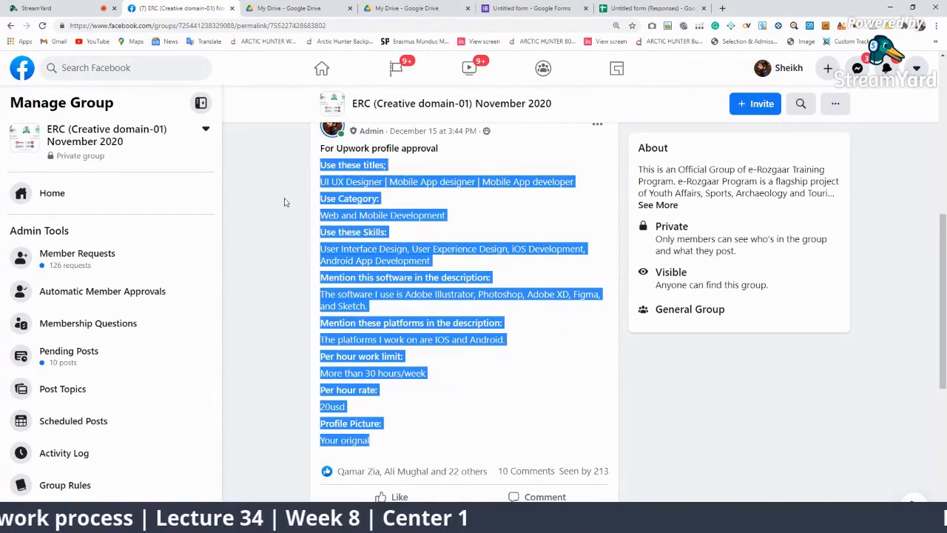
pyautogui.click(319, 188)
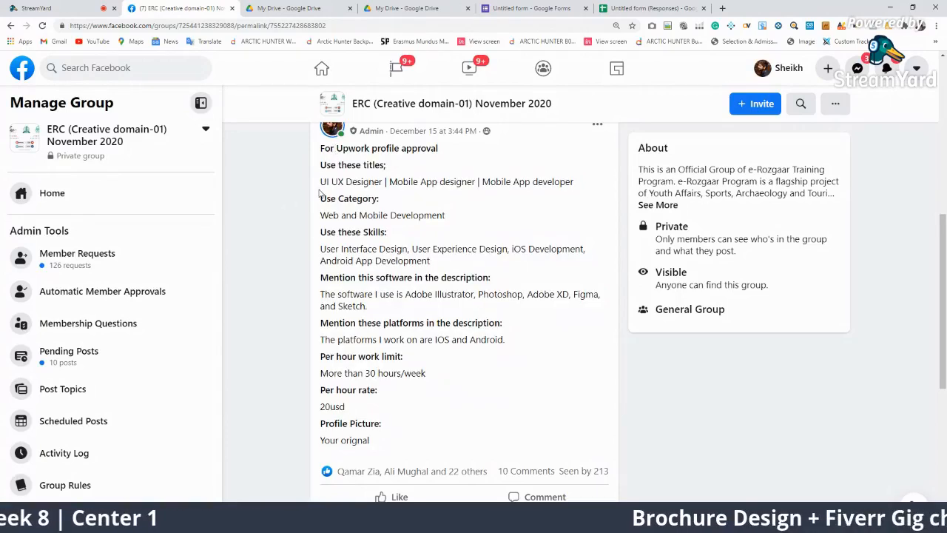
pyautogui.moveTo(320, 168); pyautogui.dragTo(411, 215)
pyautogui.click(490, 238)
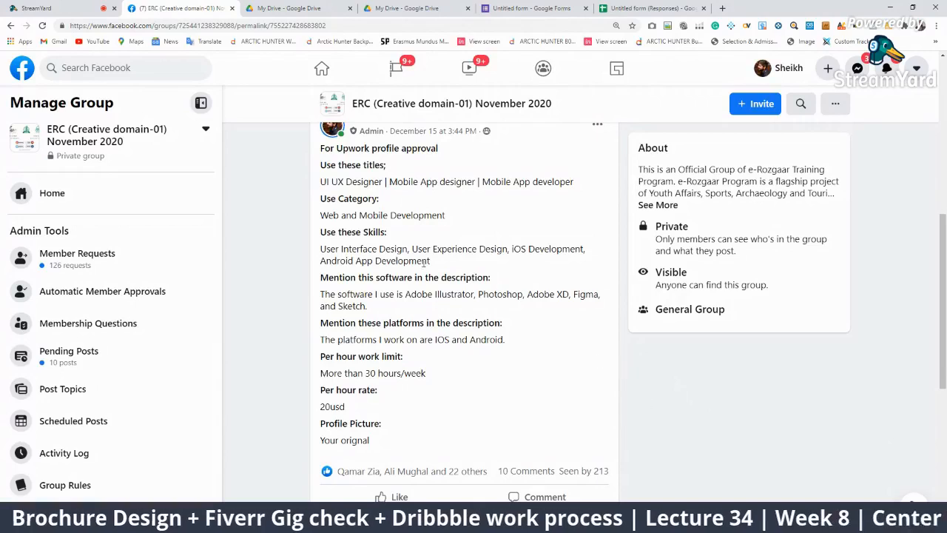
pyautogui.moveTo(509, 301); pyautogui.dragTo(344, 294)
pyautogui.click(372, 277)
pyautogui.moveTo(444, 266); pyautogui.dragTo(375, 259)
pyautogui.click(37, 8)
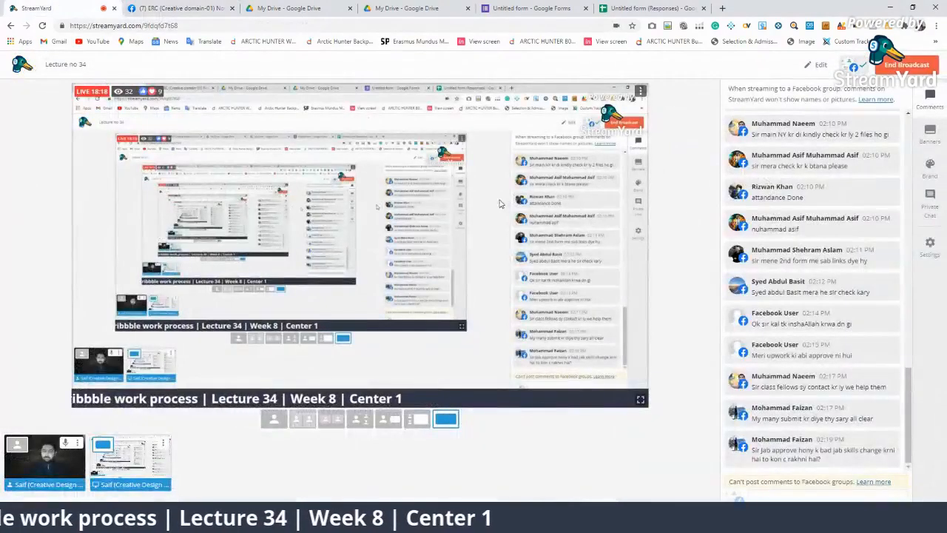
# Put the viewer's question about changing skills on air, hide it, then return to Facebook
pyautogui.moveTo(764, 377)
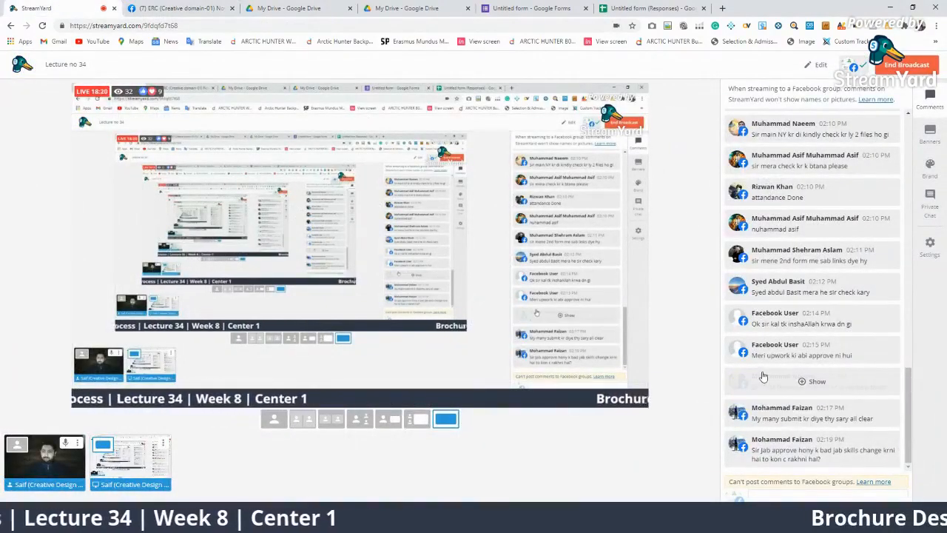
pyautogui.click(814, 451)
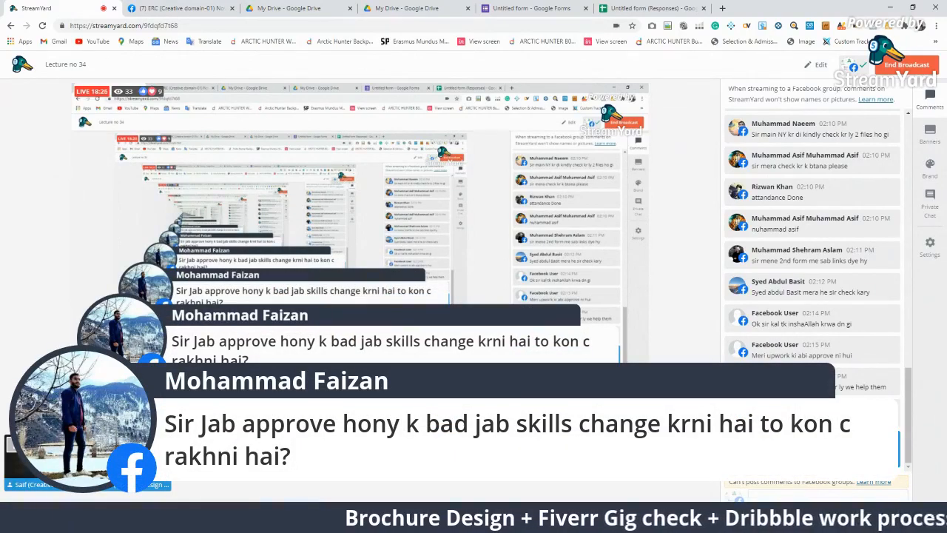
pyautogui.click(814, 449)
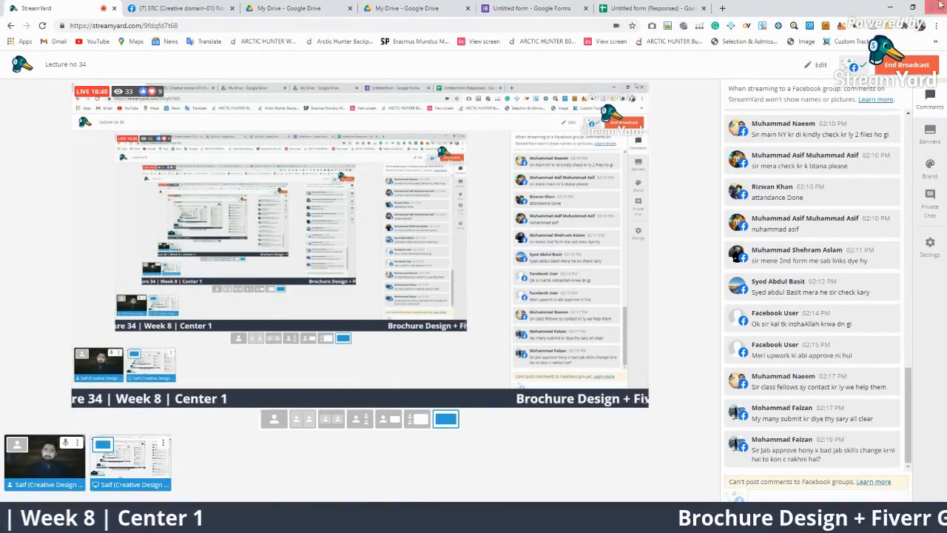
pyautogui.click(177, 8)
# Go back to the group's upwork search results
pyautogui.scroll(2, 487, 250)
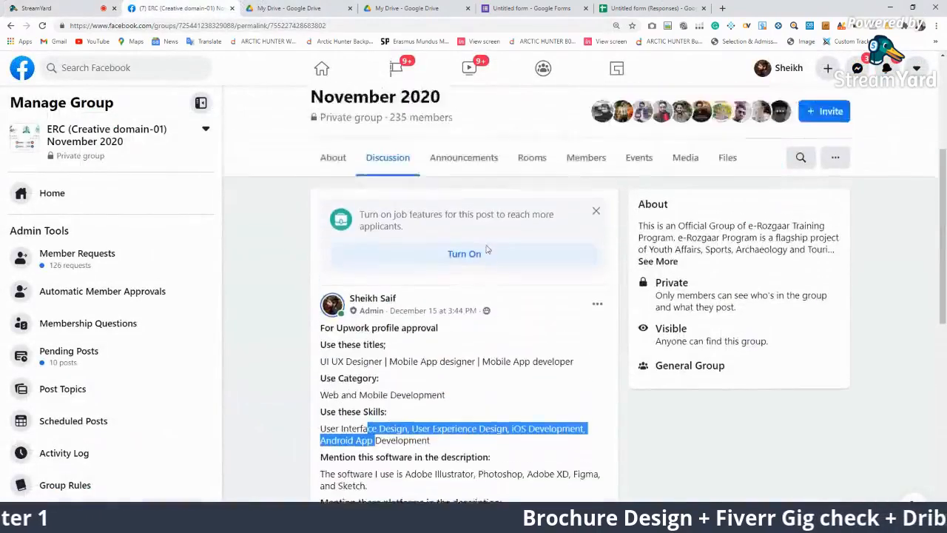
pyautogui.scroll(3, 487, 250)
pyautogui.click(10, 26)
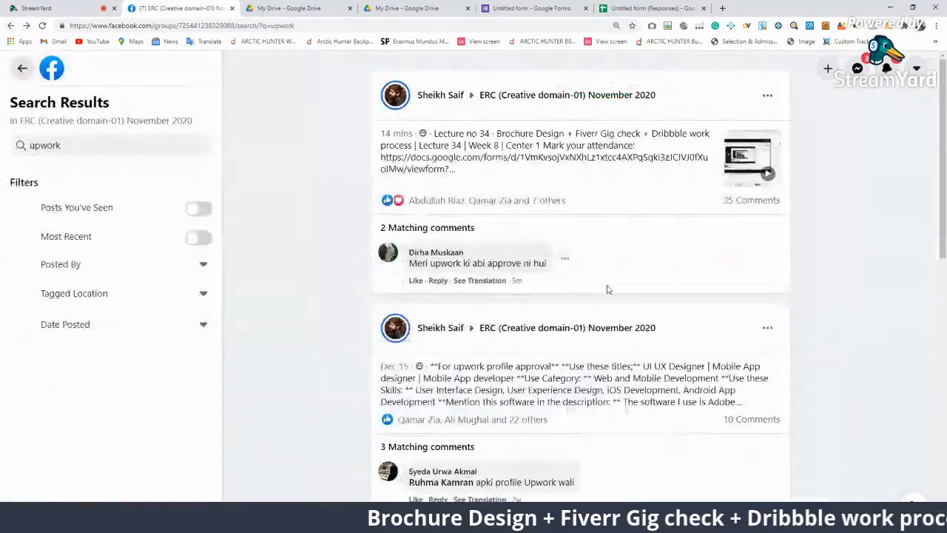
pyautogui.scroll(-3, 646, 359)
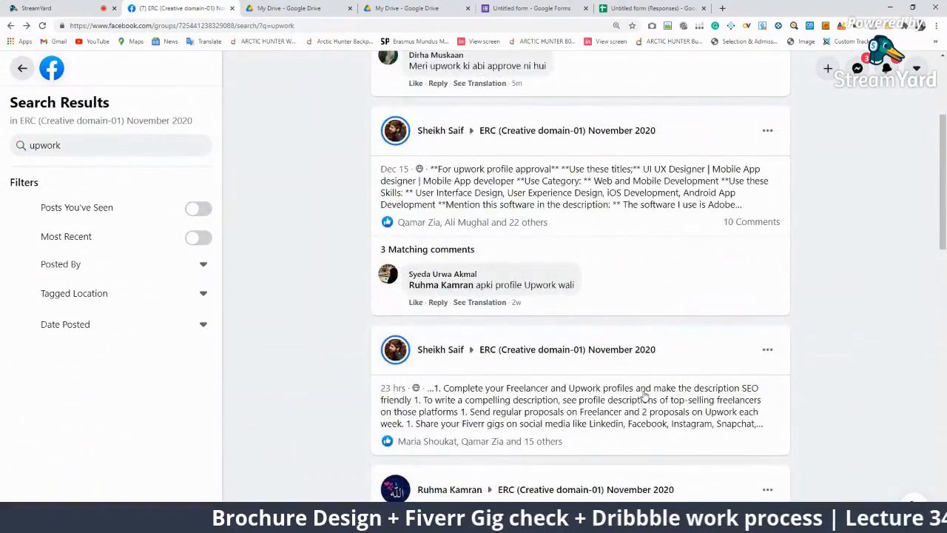
pyautogui.scroll(-4, 655, 415)
pyautogui.scroll(8, 656, 421)
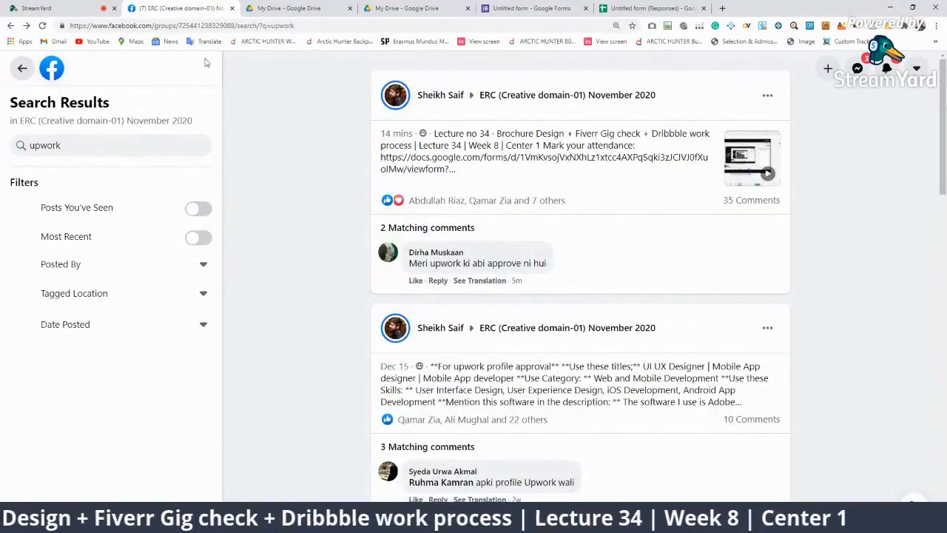
# Search the group for 'titles', highlight items 1–9 of the niche-titles post, then open the responses sheet
pyautogui.click(134, 139)
pyautogui.write('title')
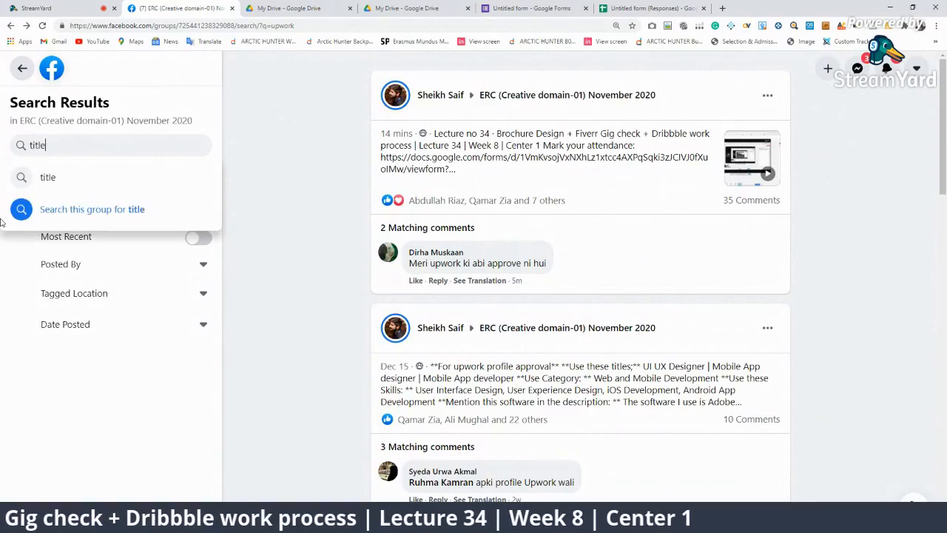
pyautogui.write('s')
pyautogui.press('Return')
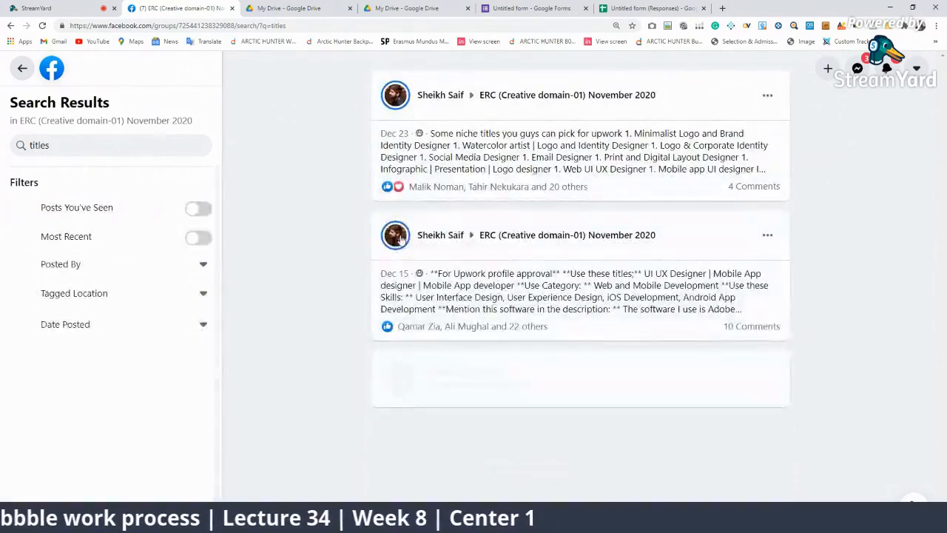
pyautogui.click(535, 158)
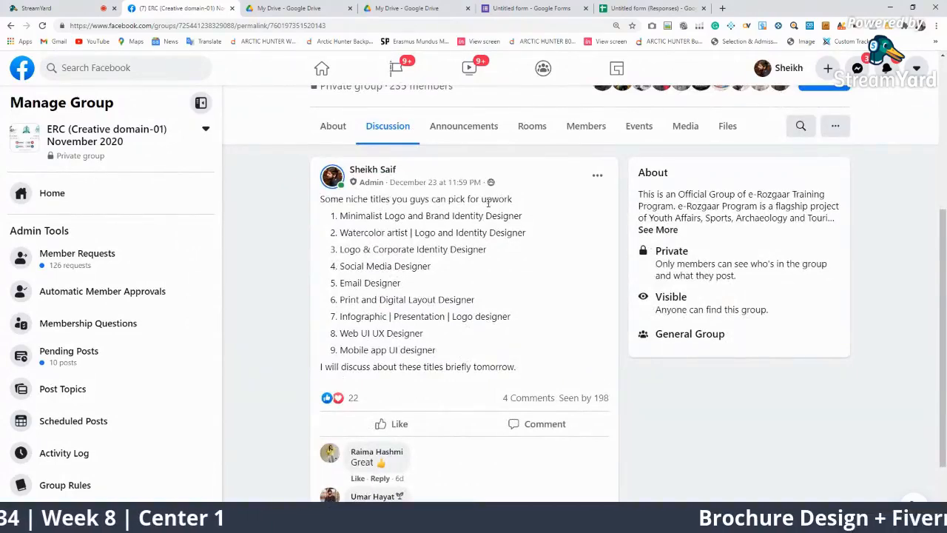
pyautogui.moveTo(516, 367); pyautogui.dragTo(330, 216)
pyautogui.click(444, 335)
pyautogui.moveTo(451, 354); pyautogui.dragTo(332, 245)
pyautogui.scroll(-1, 485, 352)
pyautogui.scroll(-1, 486, 352)
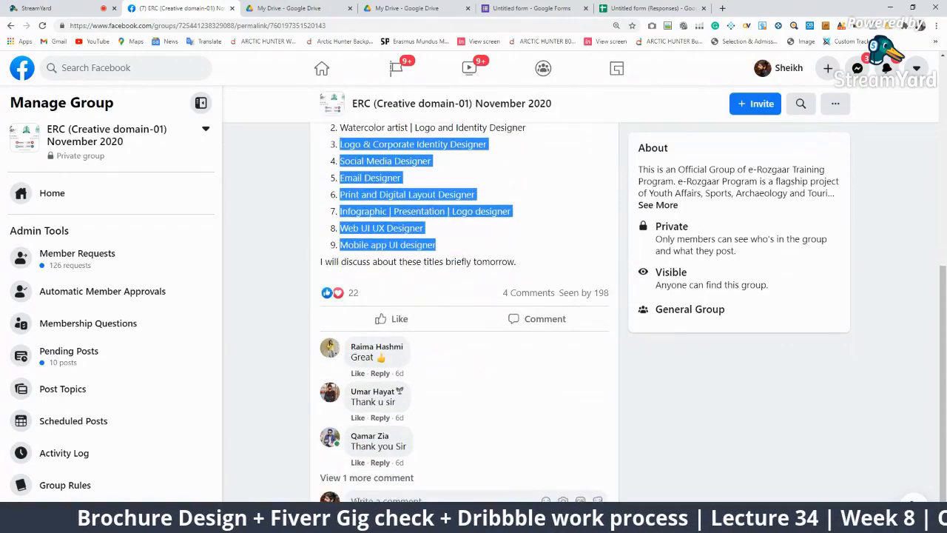
pyautogui.click(696, 7)
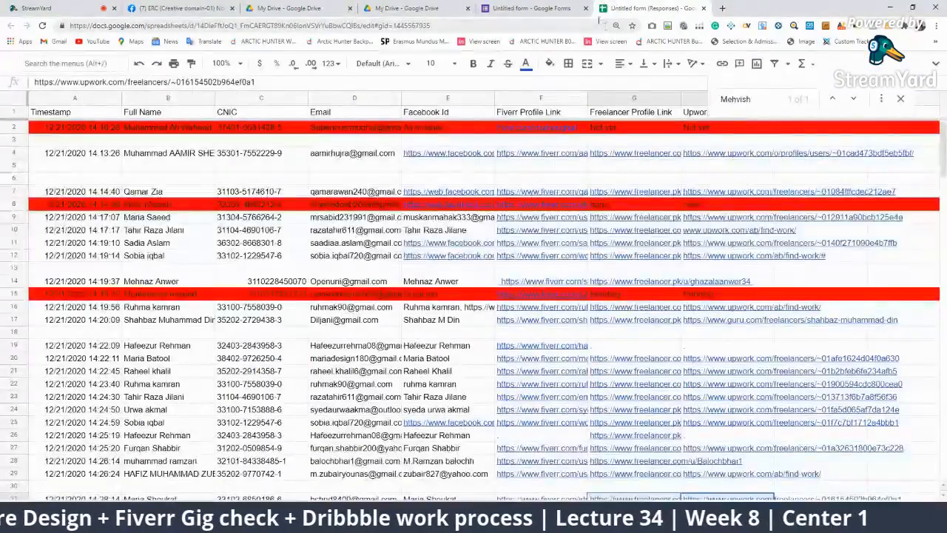
# Check the Facebook post, StreamYard and responses sheet in turn, finishing in the StreamYard studio
pyautogui.click(178, 8)
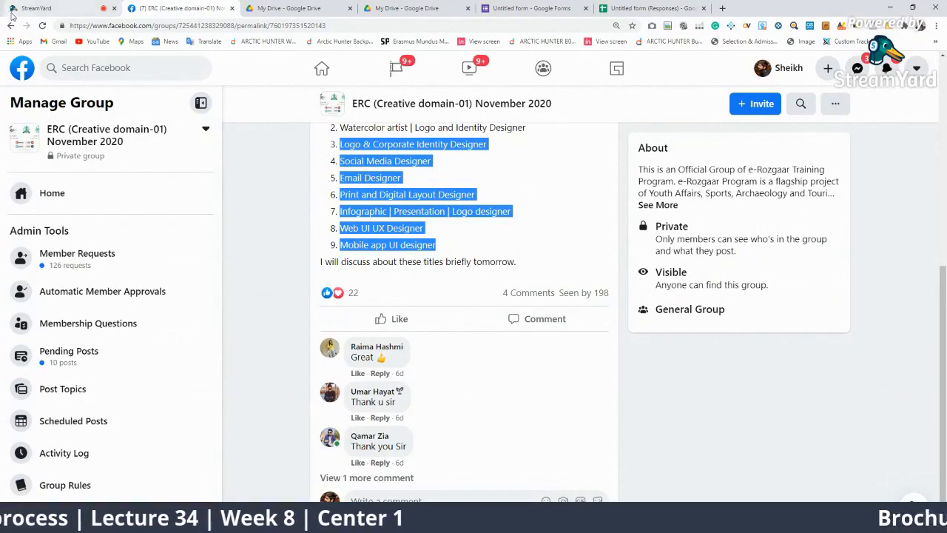
pyautogui.click(22, 8)
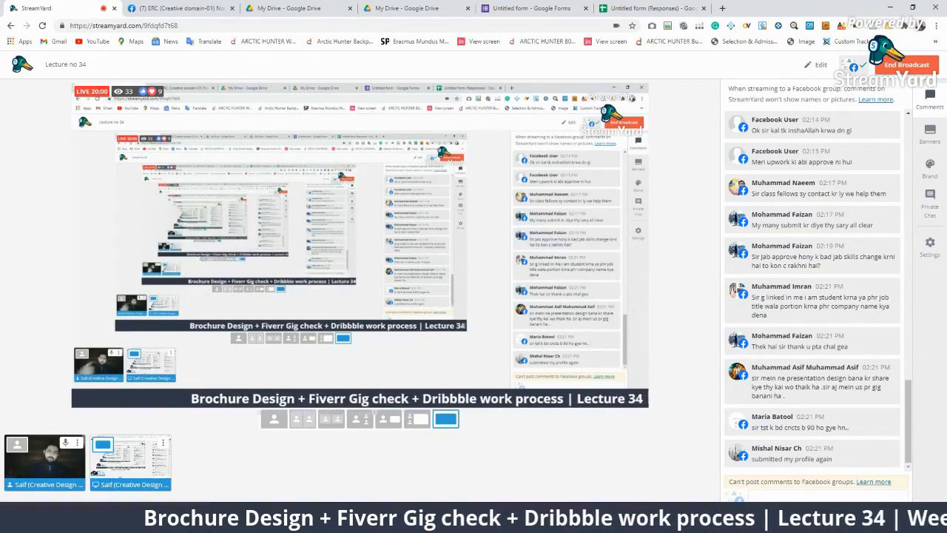
pyautogui.click(687, 8)
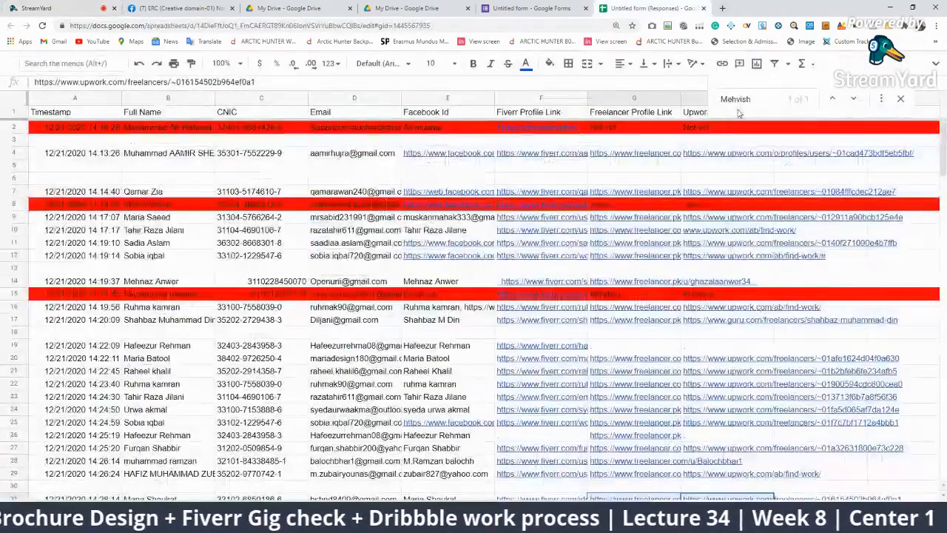
pyautogui.click(218, 8)
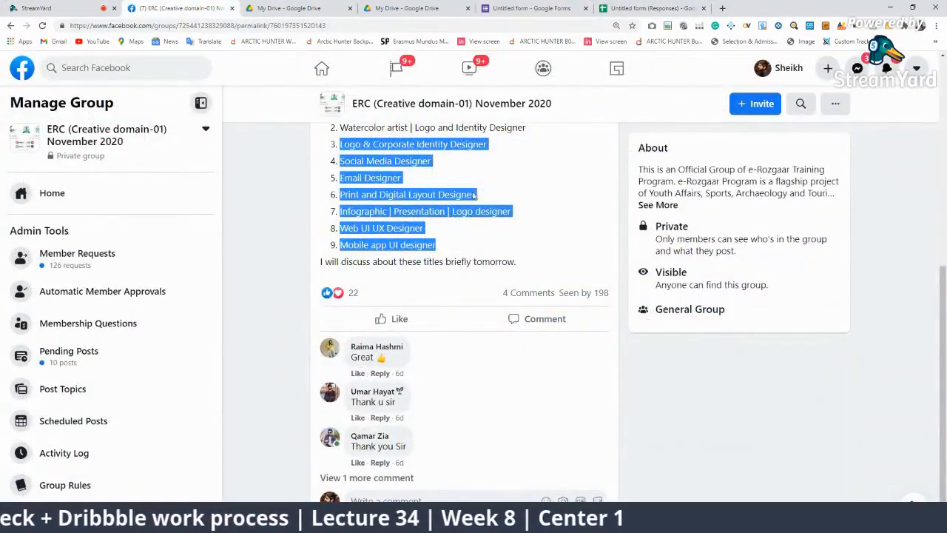
pyautogui.click(81, 5)
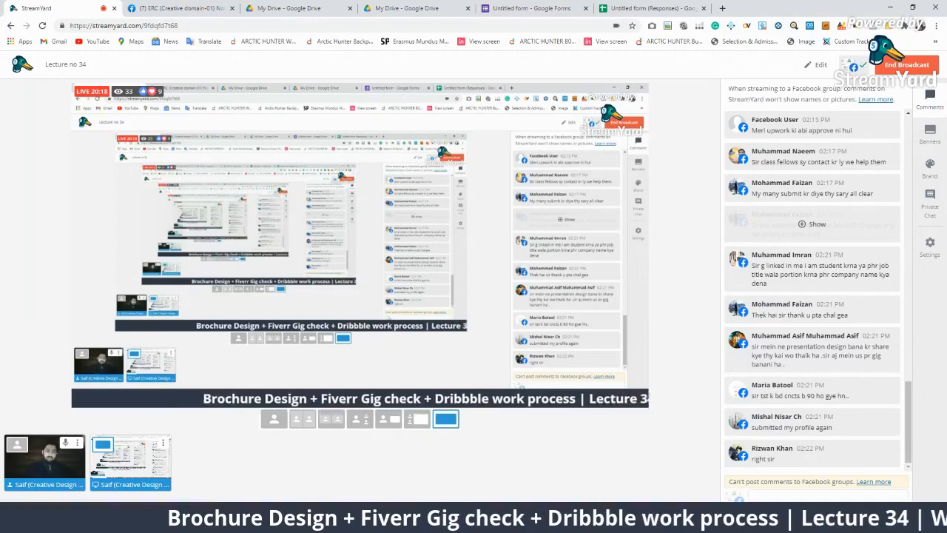
# Hide a viewer's comment from the StreamYard list and scroll through the responses spreadsheet
pyautogui.press('XF86MonBrightnessUp')
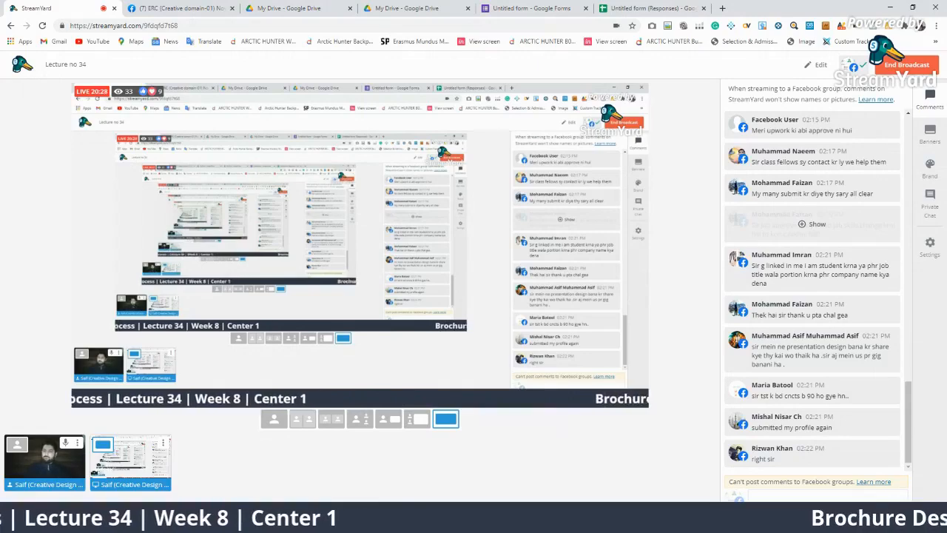
pyautogui.click(837, 192)
pyautogui.click(837, 191)
pyautogui.scroll(4, 875, 455)
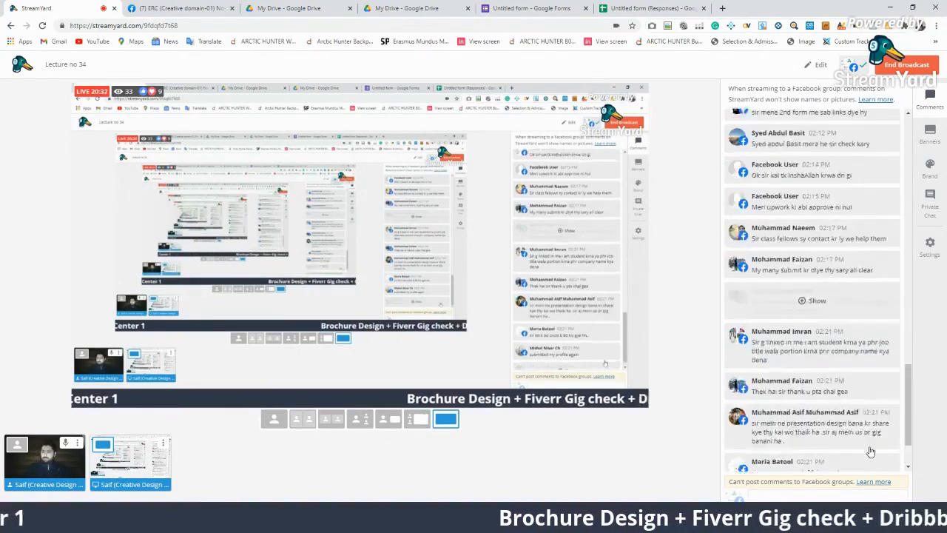
pyautogui.click(649, 8)
pyautogui.scroll(-3, 474, 311)
pyautogui.scroll(-10, 3, 206)
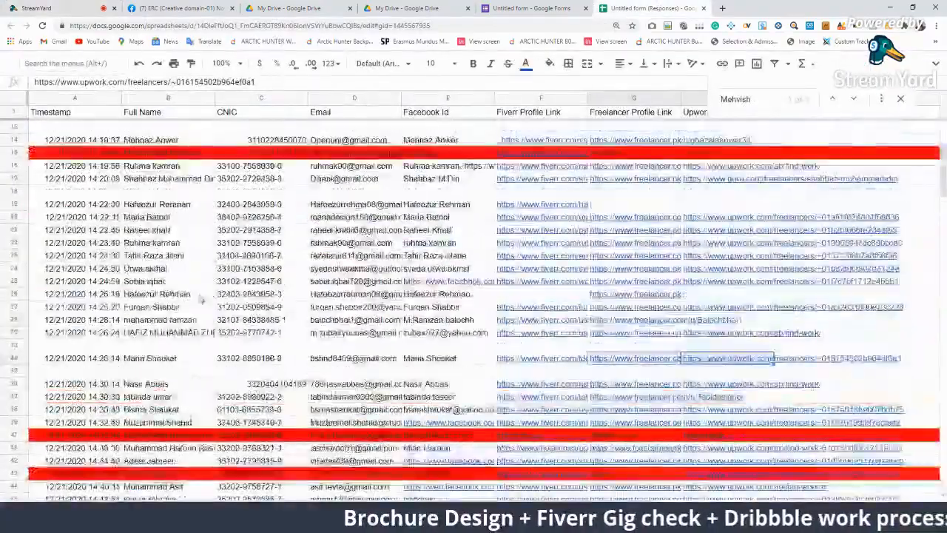
pyautogui.scroll(-8, 226, 380)
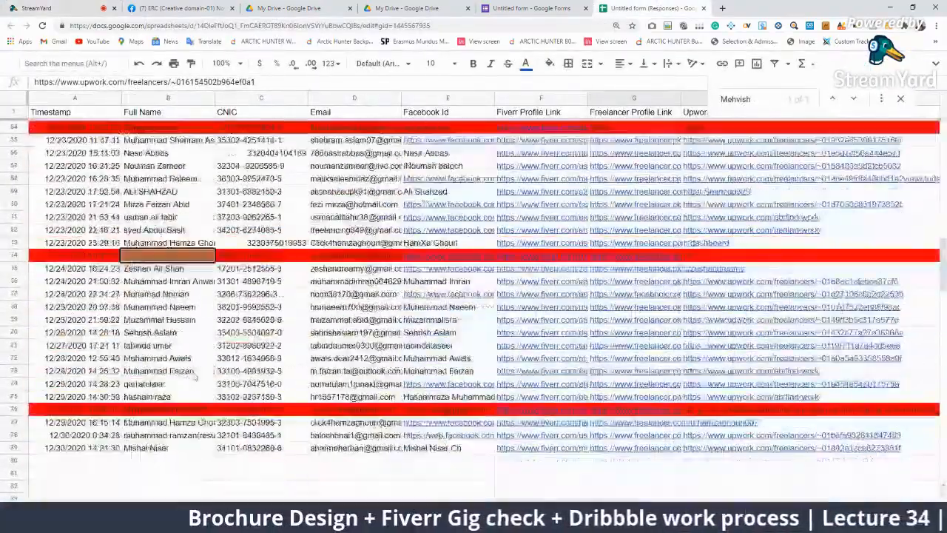
pyautogui.scroll(10, 222, 379)
pyautogui.scroll(10, 216, 377)
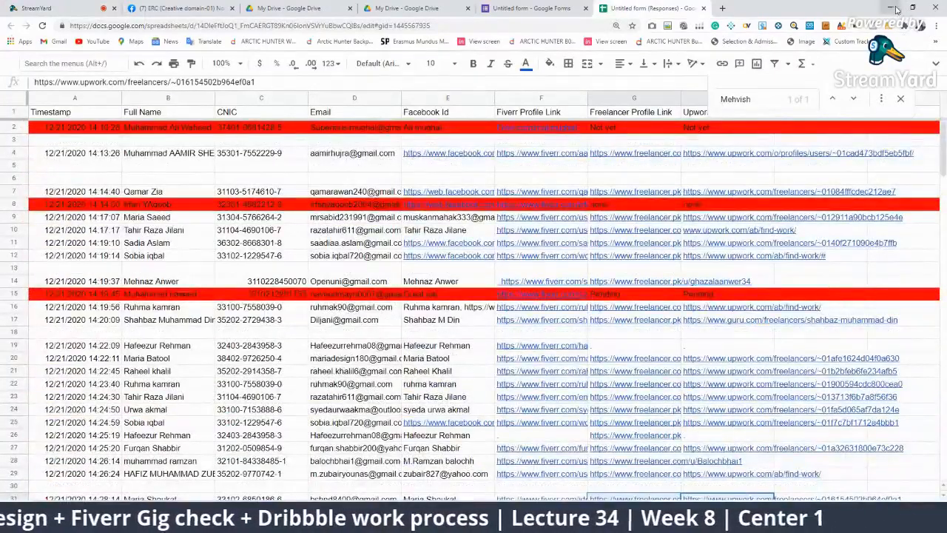
pyautogui.click(133, 8)
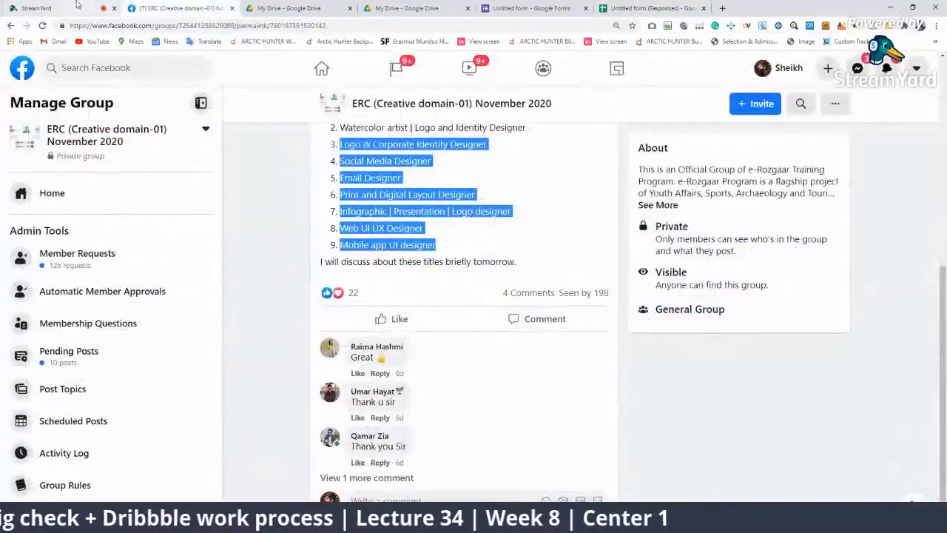
# Show another viewer's comment on the broadcast, remove it, then return to the Facebook group
pyautogui.click(104, 7)
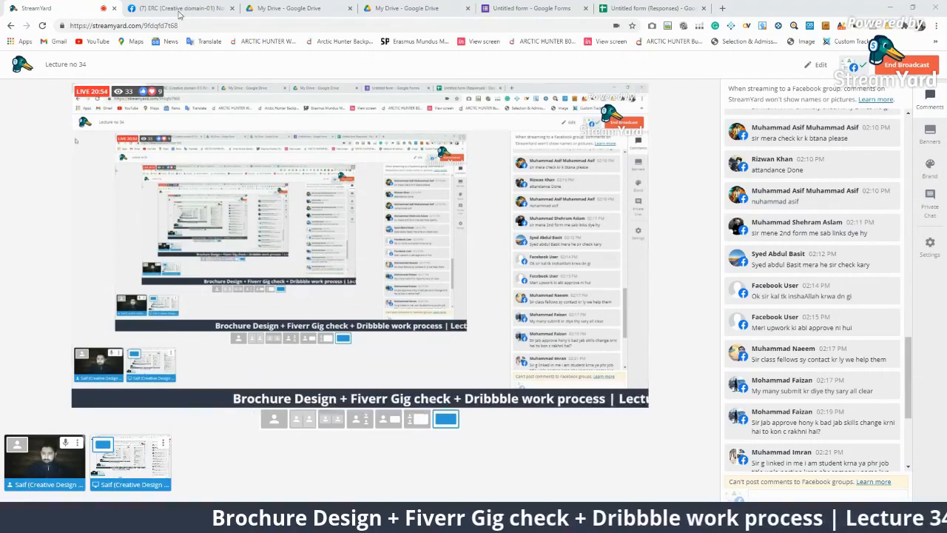
pyautogui.scroll(-3, 878, 416)
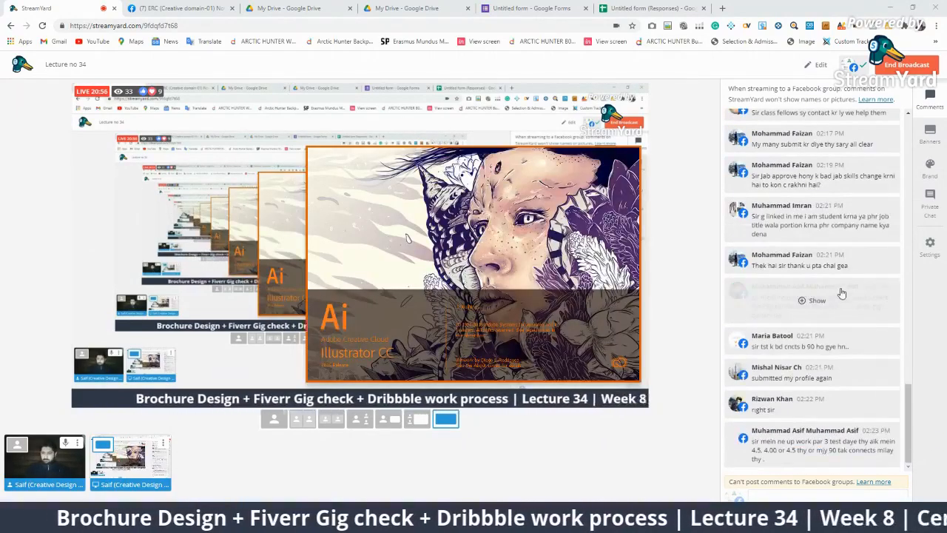
pyautogui.click(814, 216)
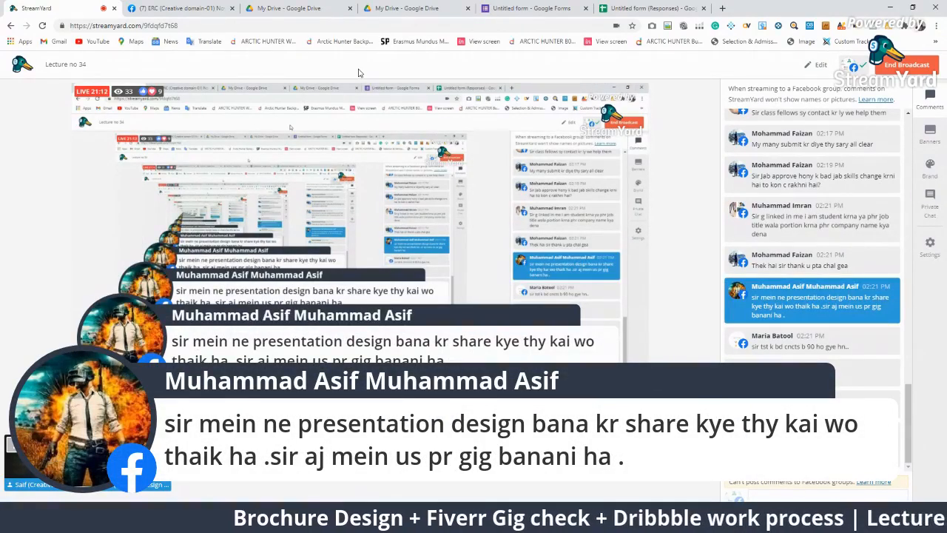
pyautogui.moveTo(793, 289)
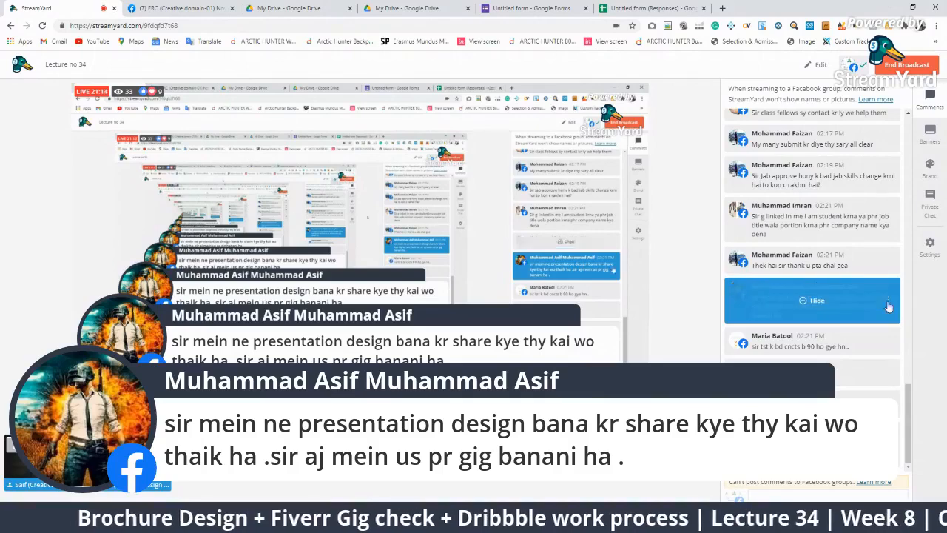
pyautogui.click(795, 290)
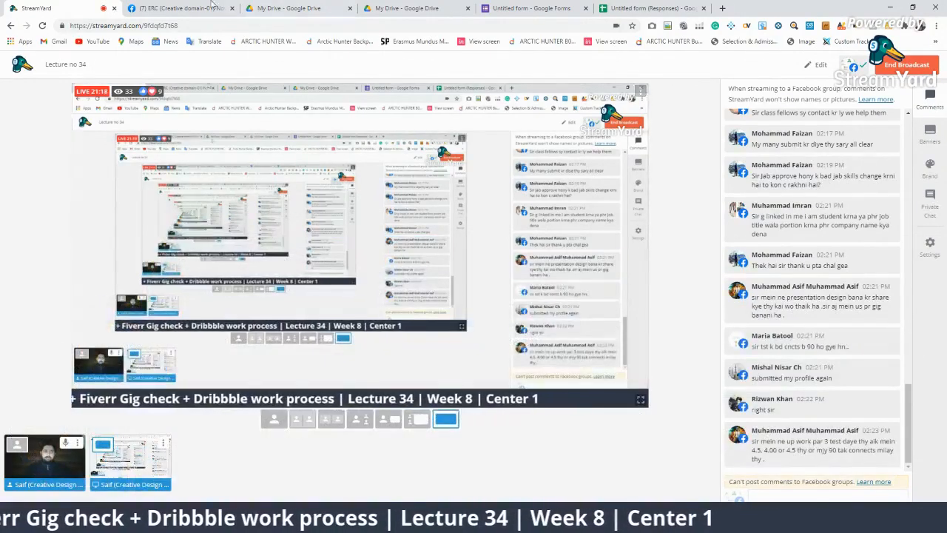
pyautogui.click(178, 8)
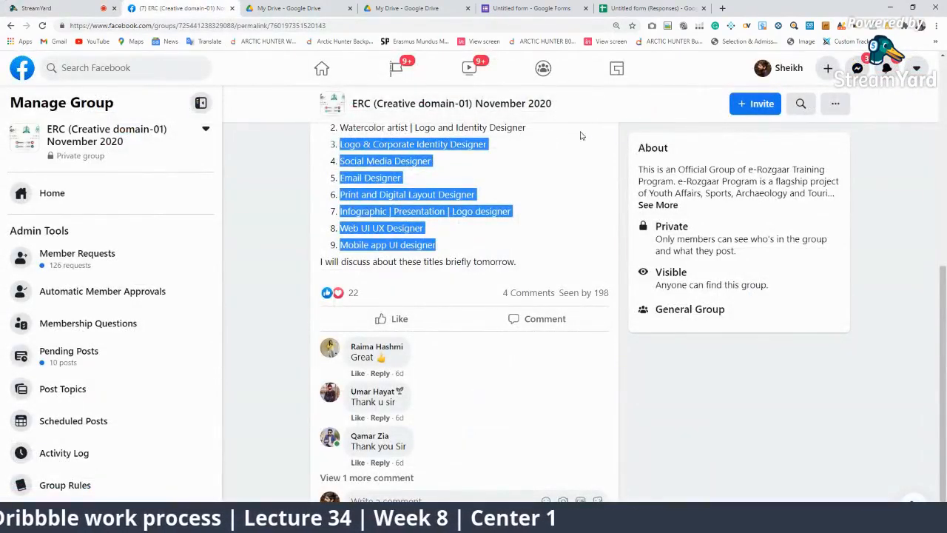
pyautogui.scroll(3, 96, 269)
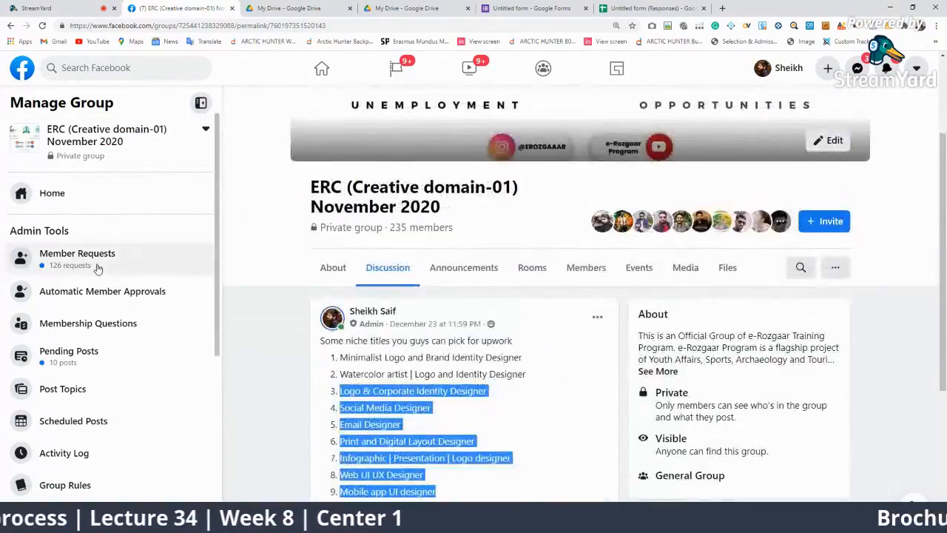
# Approve the member's pending Fiverr business-card gig post from Pending Posts
pyautogui.click(97, 269)
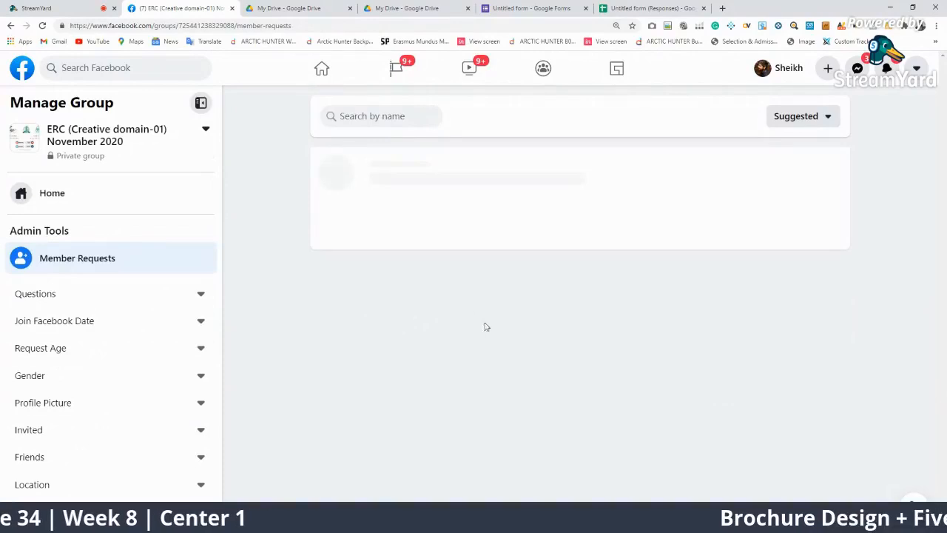
pyautogui.scroll(-3, 604, 310)
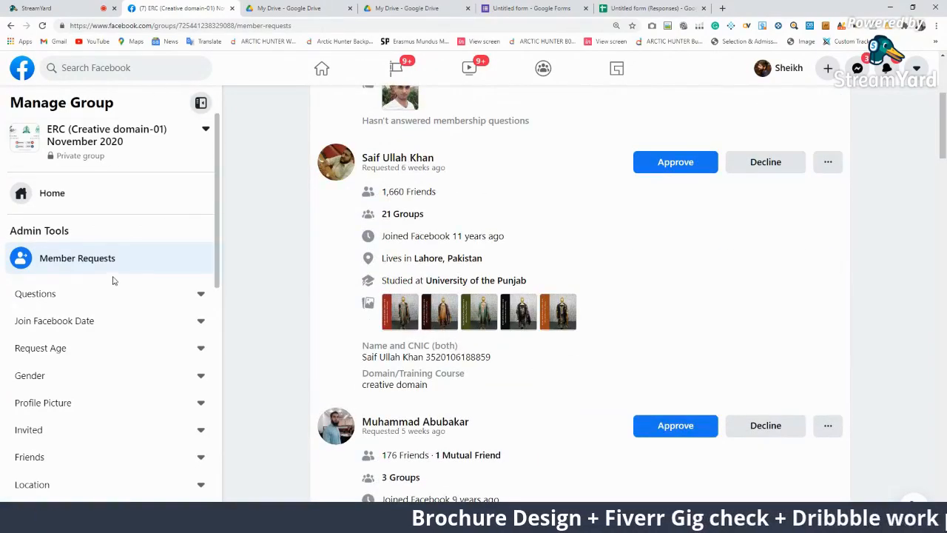
pyautogui.click(52, 193)
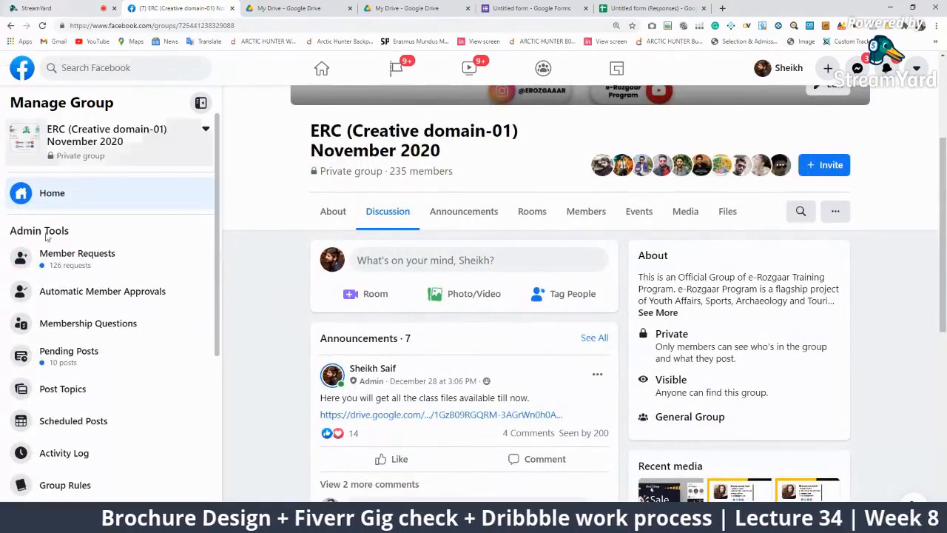
pyautogui.click(61, 356)
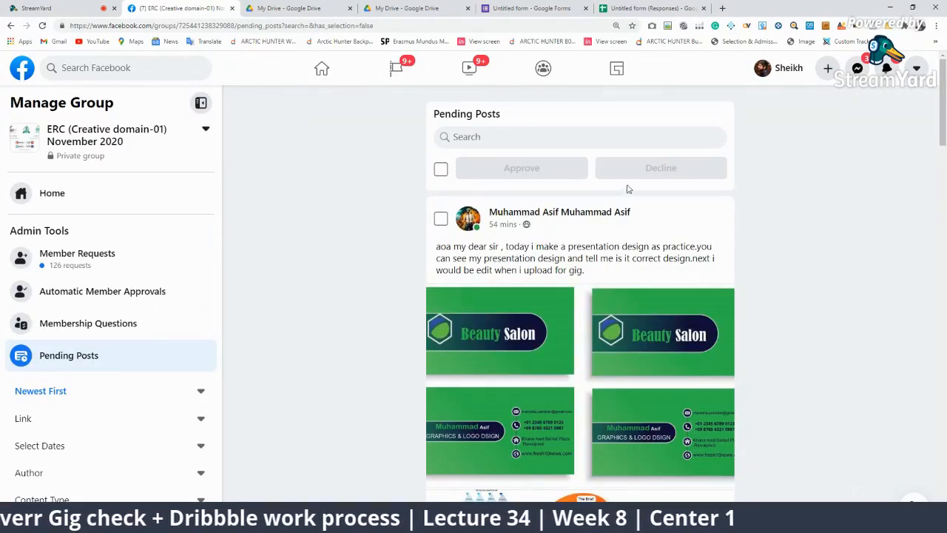
pyautogui.click(442, 221)
pyautogui.scroll(-10, 473, 296)
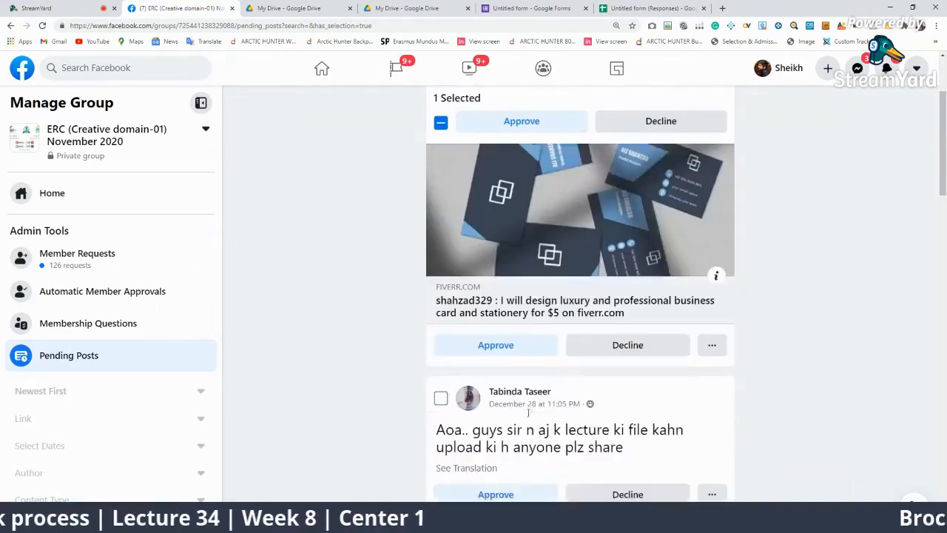
pyautogui.scroll(3, 530, 388)
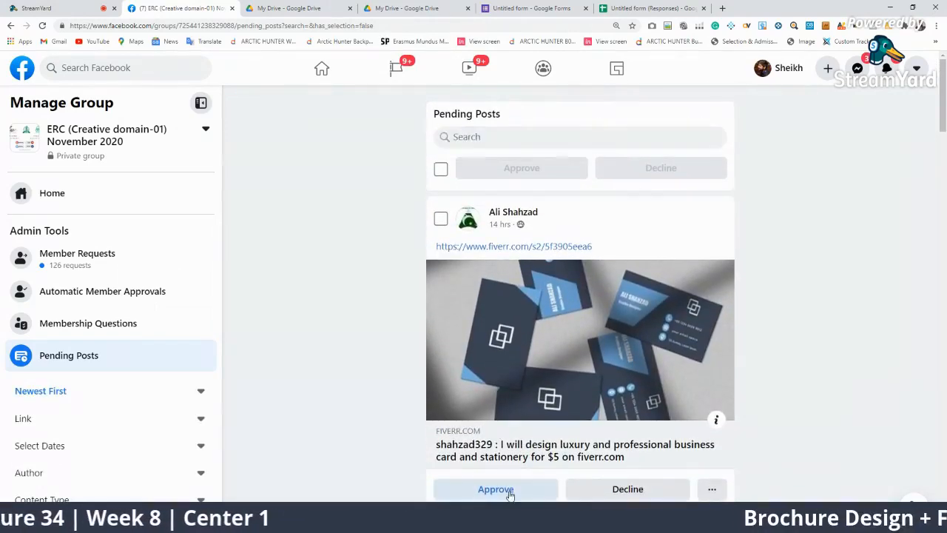
pyautogui.click(496, 489)
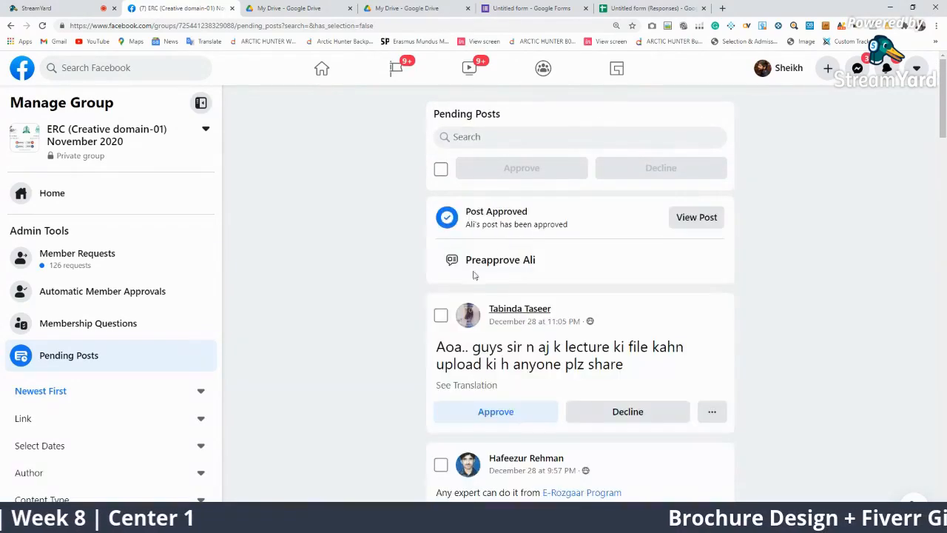
# Close the Facebook group tab and return to the StreamYard studio
pyautogui.click(270, 7)
pyautogui.click(230, 8)
pyautogui.click(44, 9)
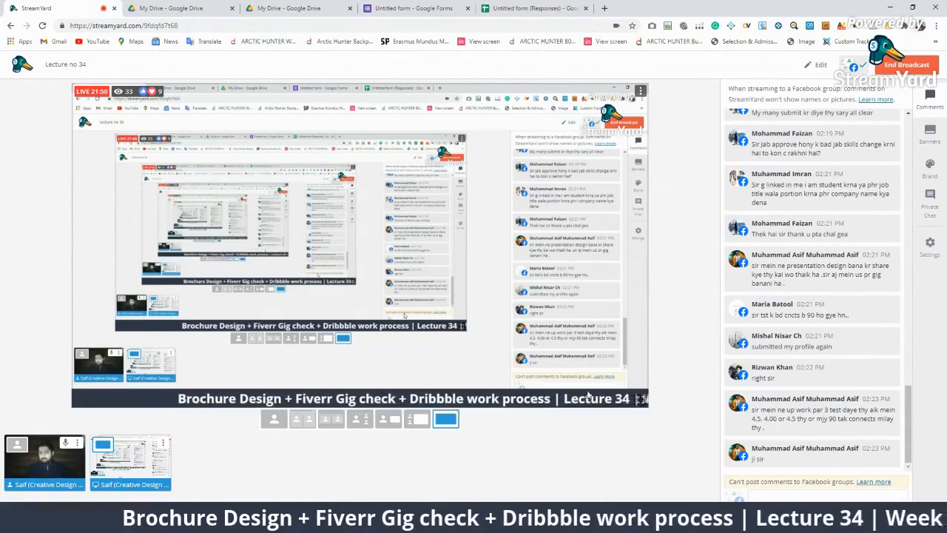
# Air the viewer's Upwork-tests comment, hide it, then show the Google Forms summary of 88 responses
pyautogui.click(813, 414)
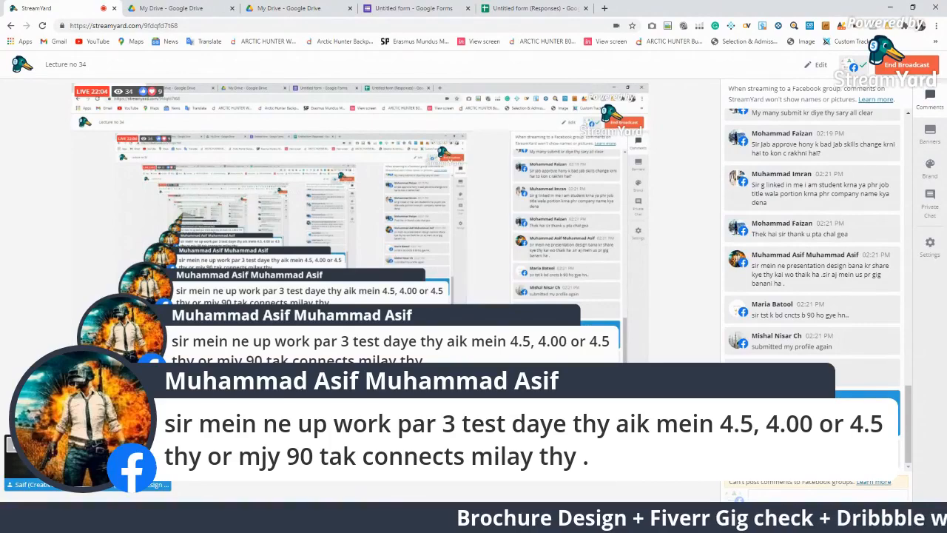
pyautogui.click(783, 419)
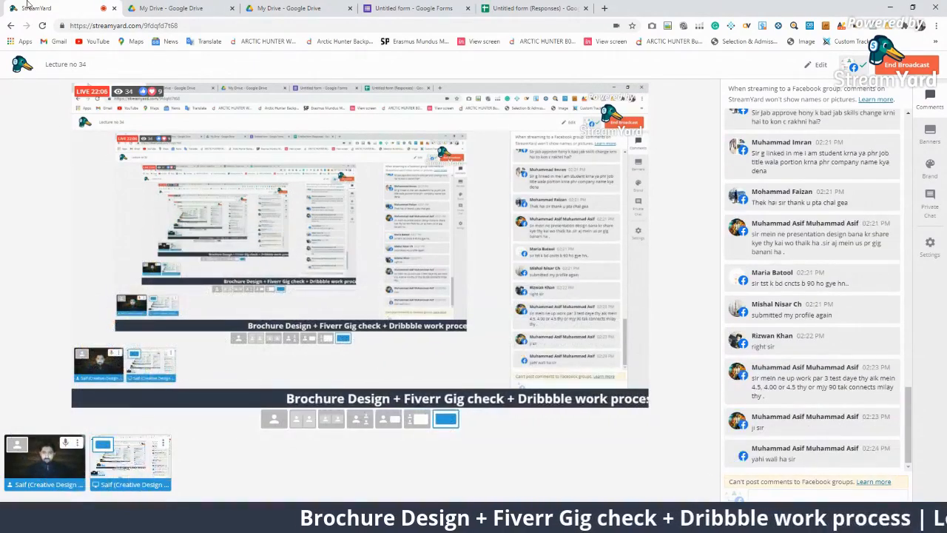
pyautogui.click(170, 7)
# Review the Full Name and CNIC answers, then switch to the 'Untitled form (Responses)' spreadsheet
pyautogui.click(413, 8)
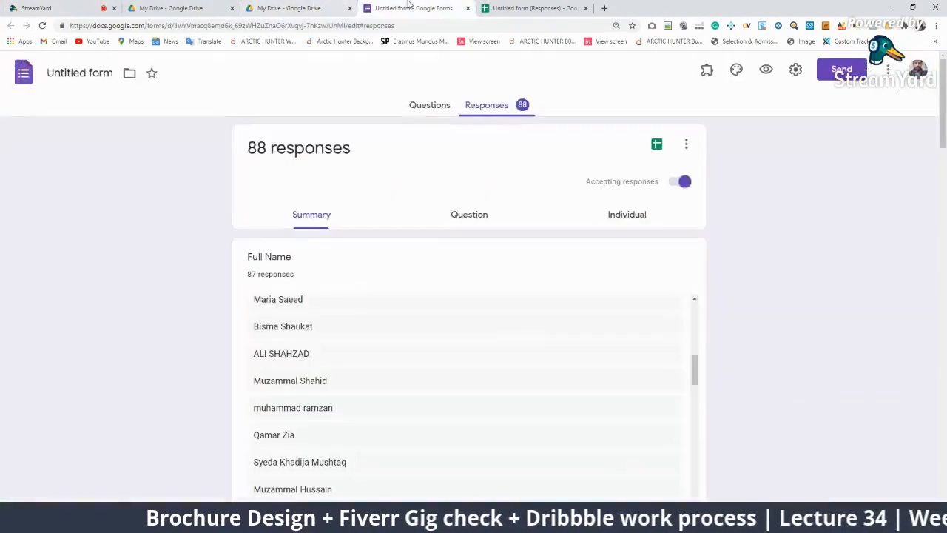
pyautogui.scroll(-15, 566, 376)
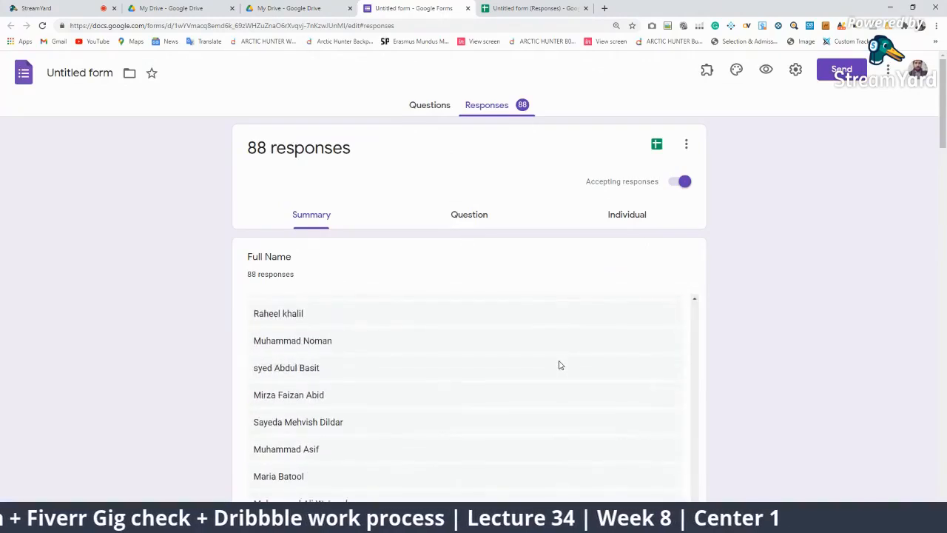
pyautogui.scroll(-4, 560, 365)
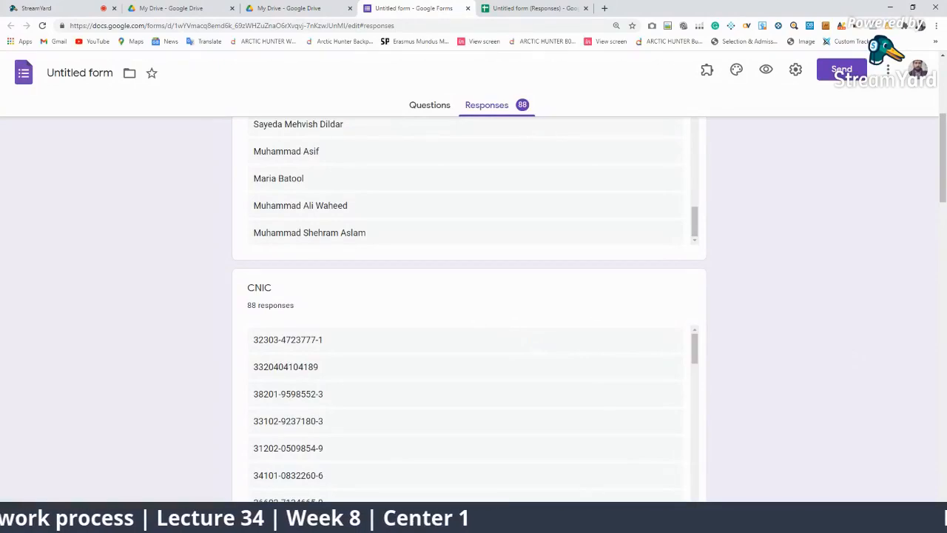
pyautogui.click(533, 8)
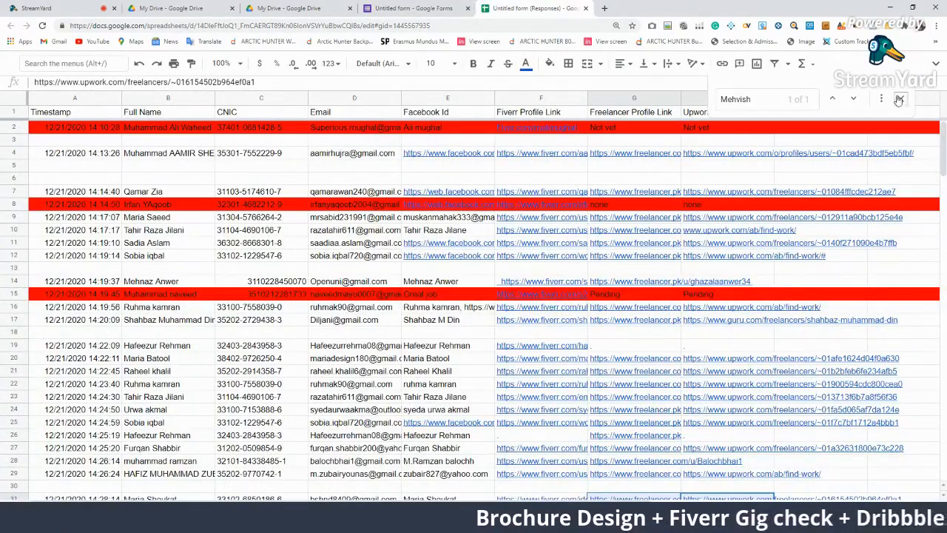
# Close the name search, scroll back to row 1 of the responses, then return to StreamYard
pyautogui.click(899, 99)
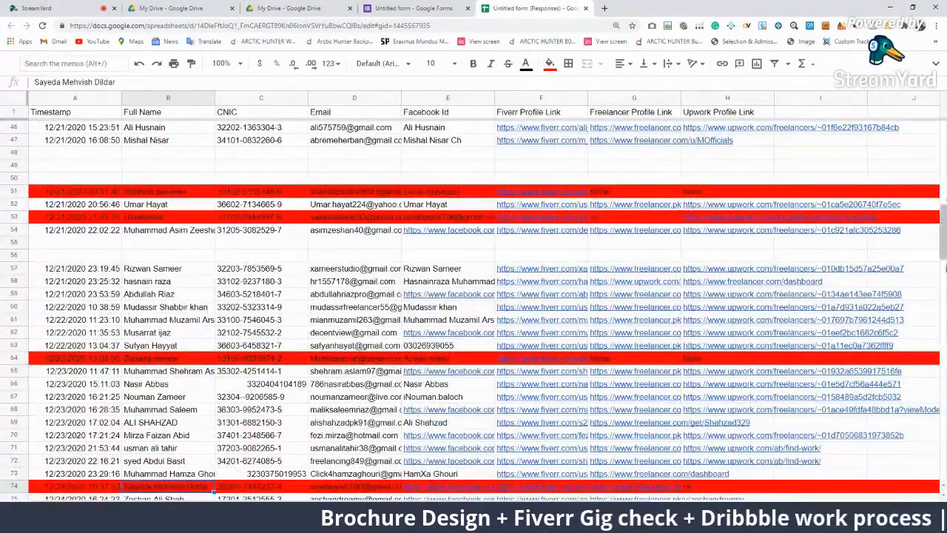
pyautogui.moveTo(944, 233); pyautogui.dragTo(944, 100)
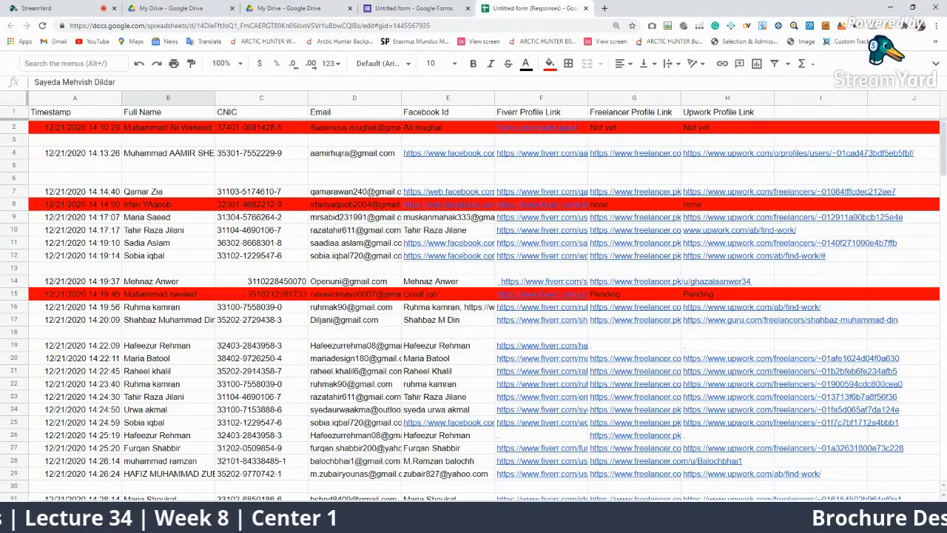
pyautogui.rightClick(111, 509)
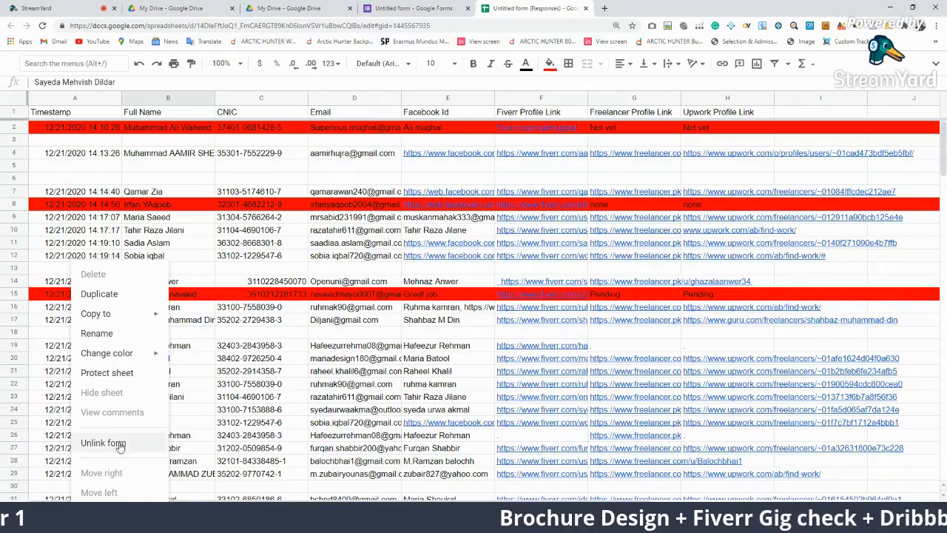
pyautogui.click(107, 4)
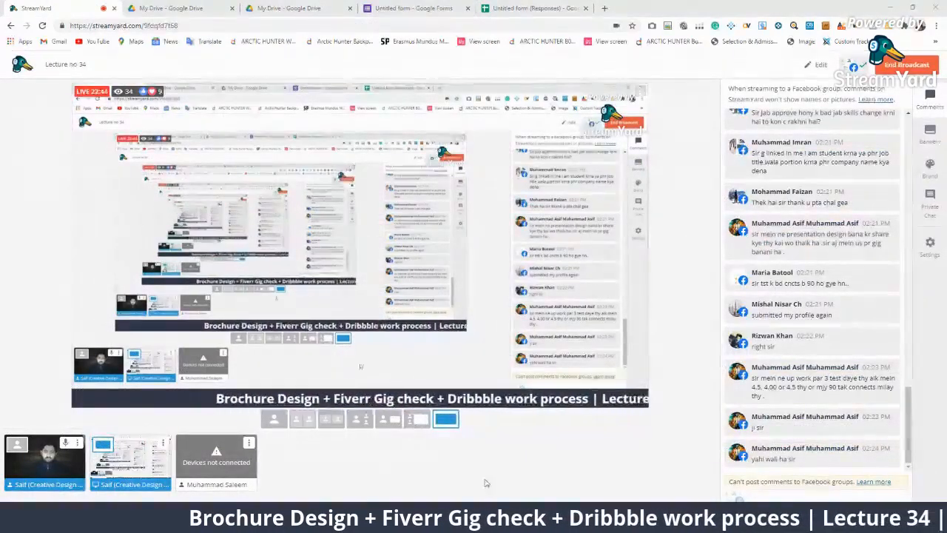
pyautogui.hotkey('alt', 'Tab')
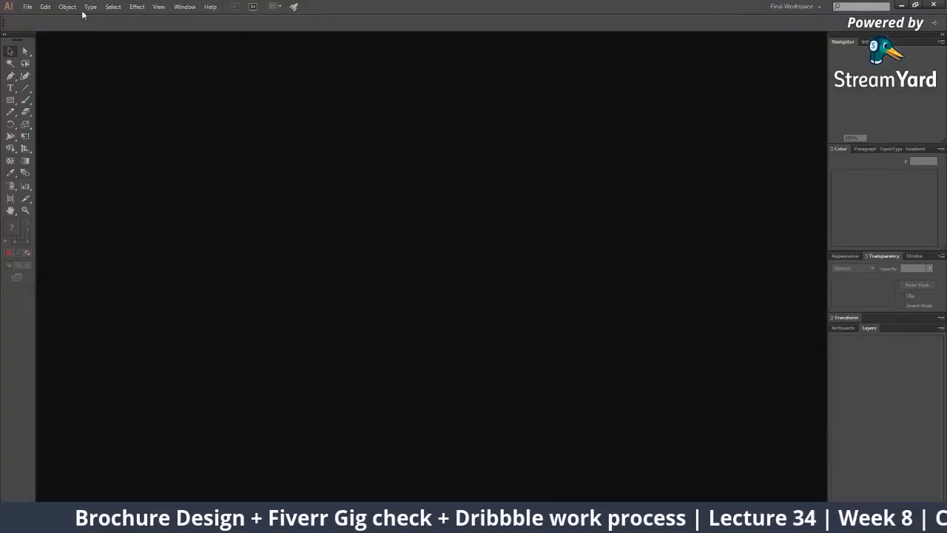
pyautogui.click(28, 5)
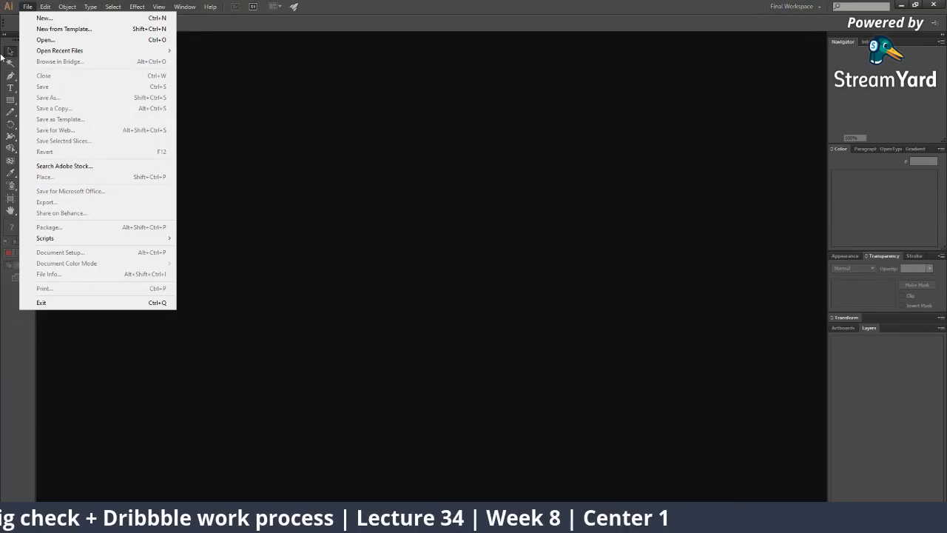
pyautogui.press('Right')
pyautogui.press('Right')
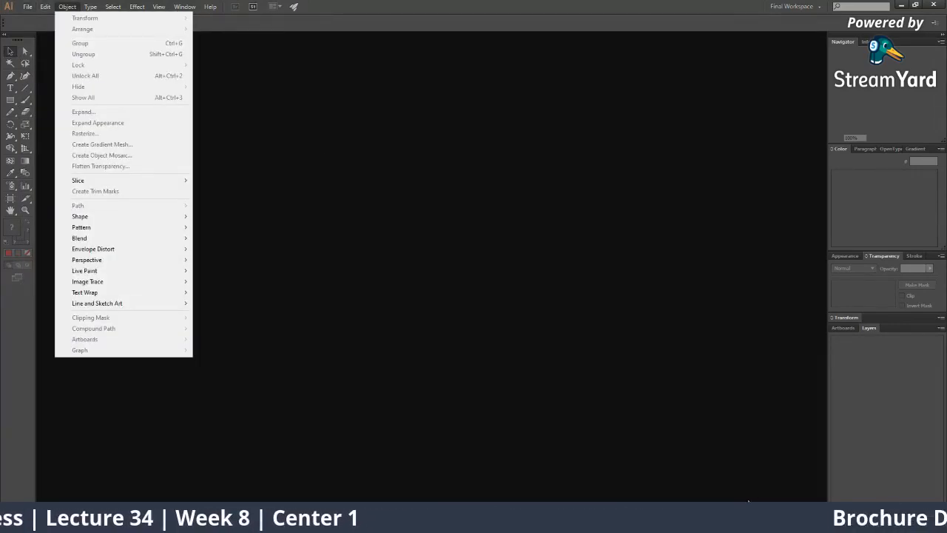
pyautogui.hotkey('alt', 'Tab')
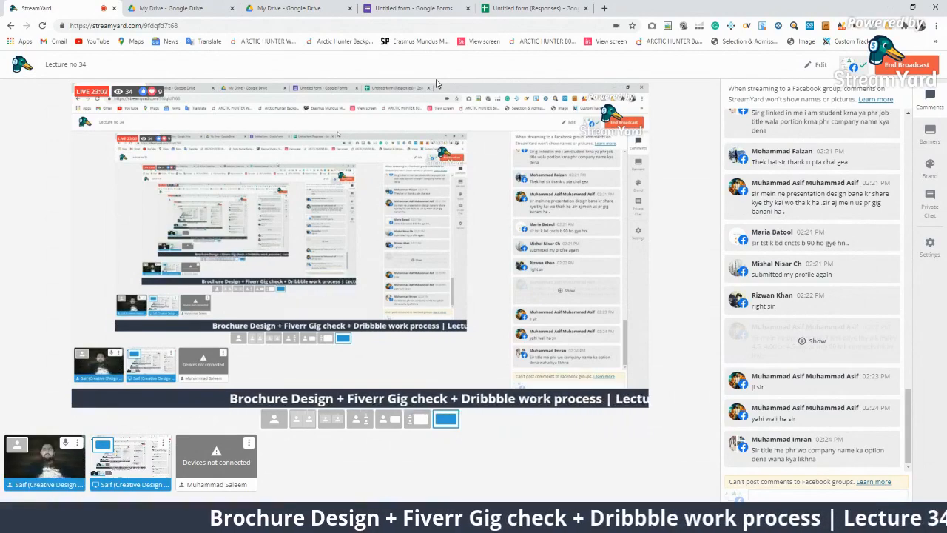
# Search Google Images for 'trifold brochures' and preview several brochure thumbnails
pyautogui.hotkey('ctrl', 't')
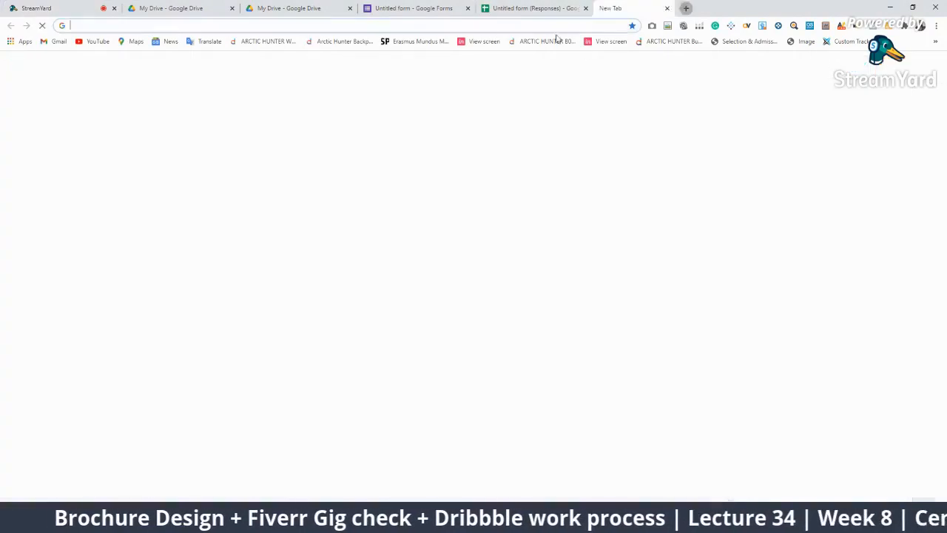
pyautogui.write('tri')
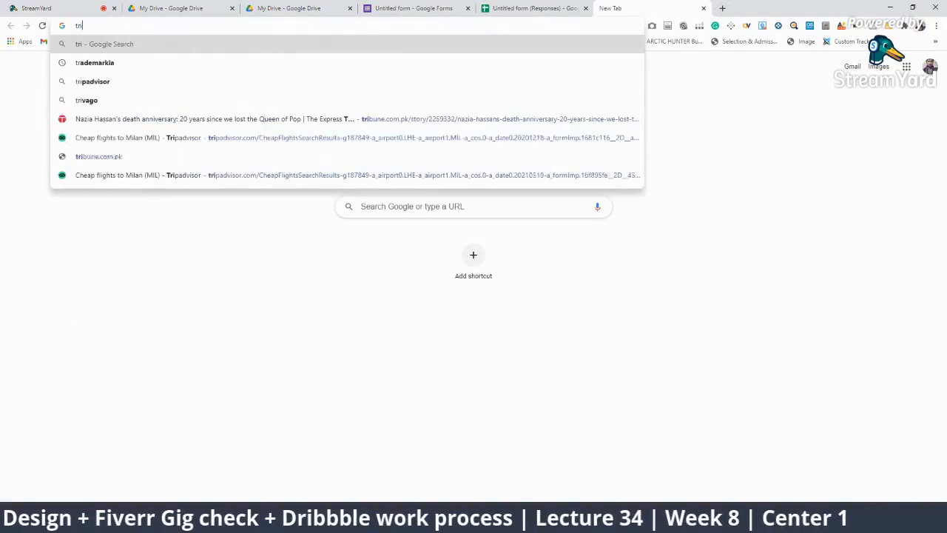
pyautogui.write('fold brochures')
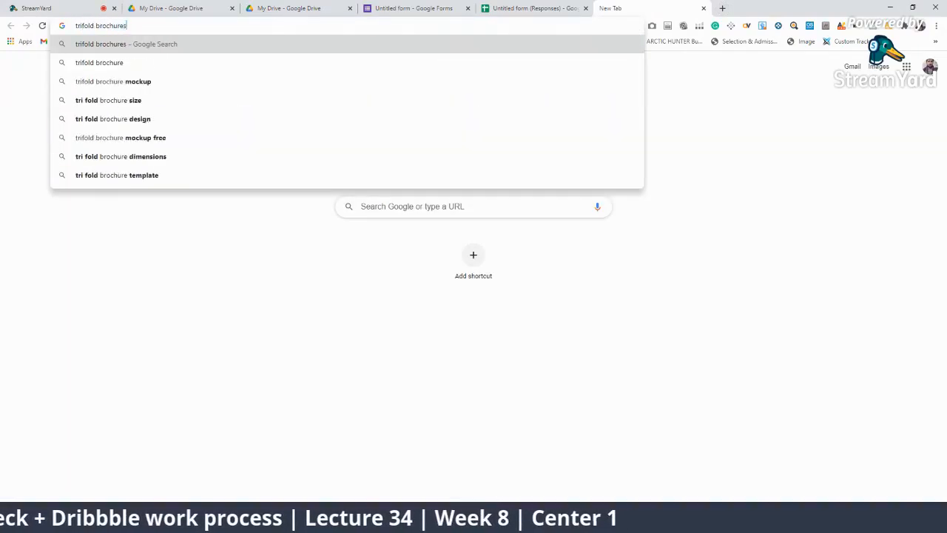
pyautogui.press('Return')
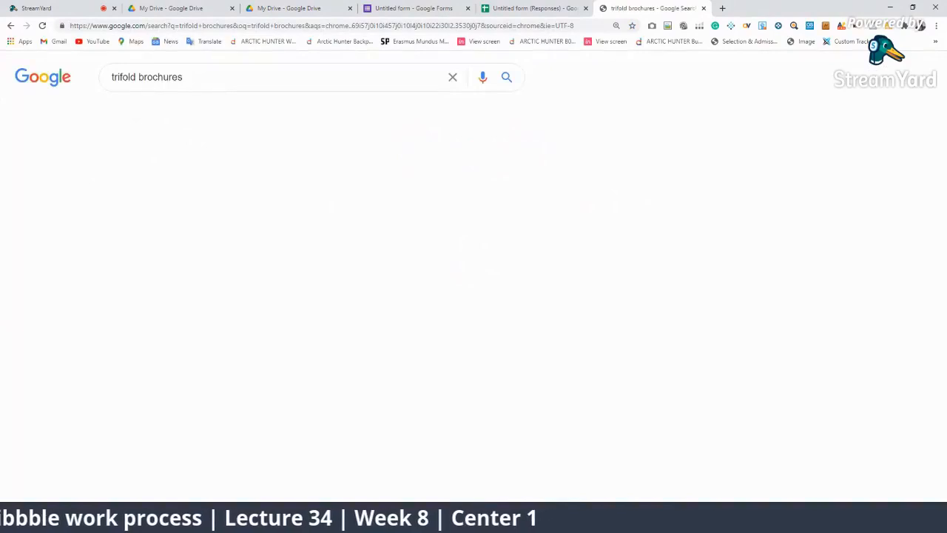
pyautogui.click(171, 118)
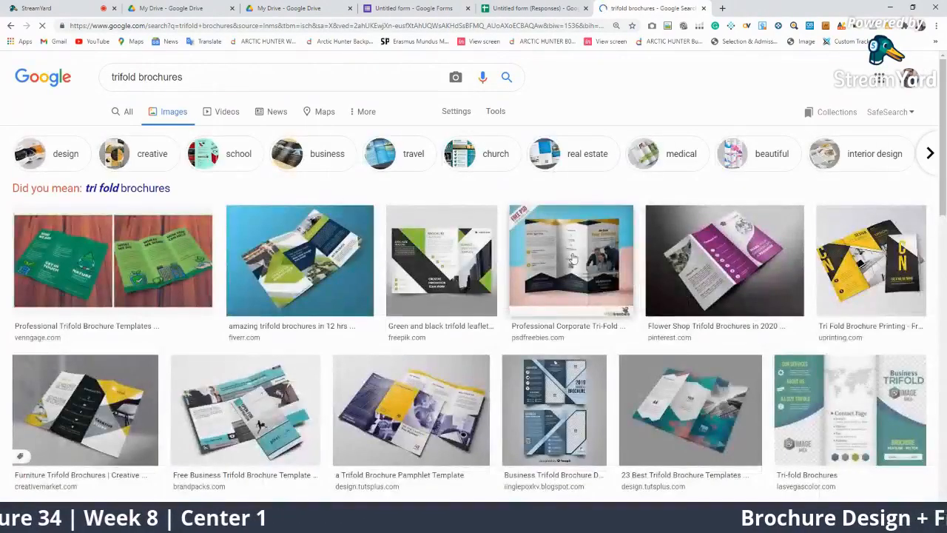
pyautogui.click(573, 257)
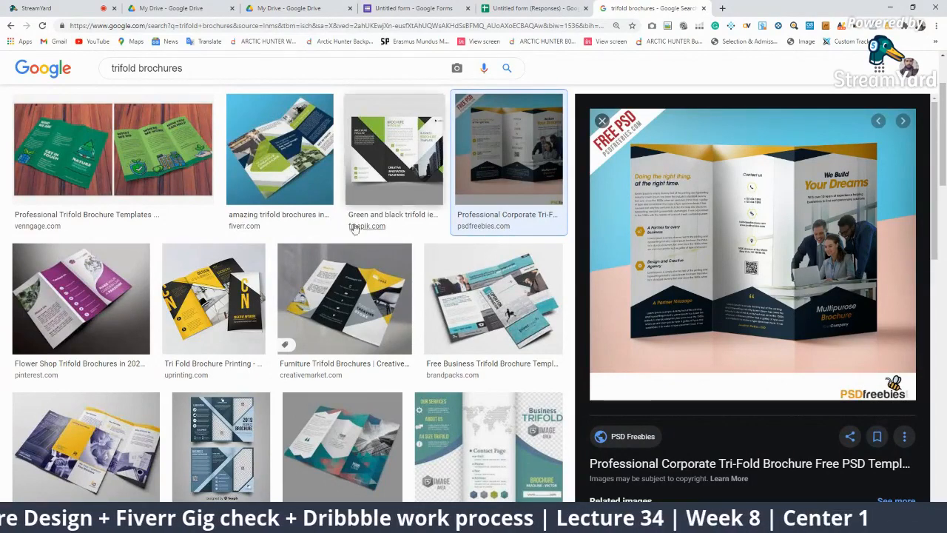
pyautogui.click(111, 152)
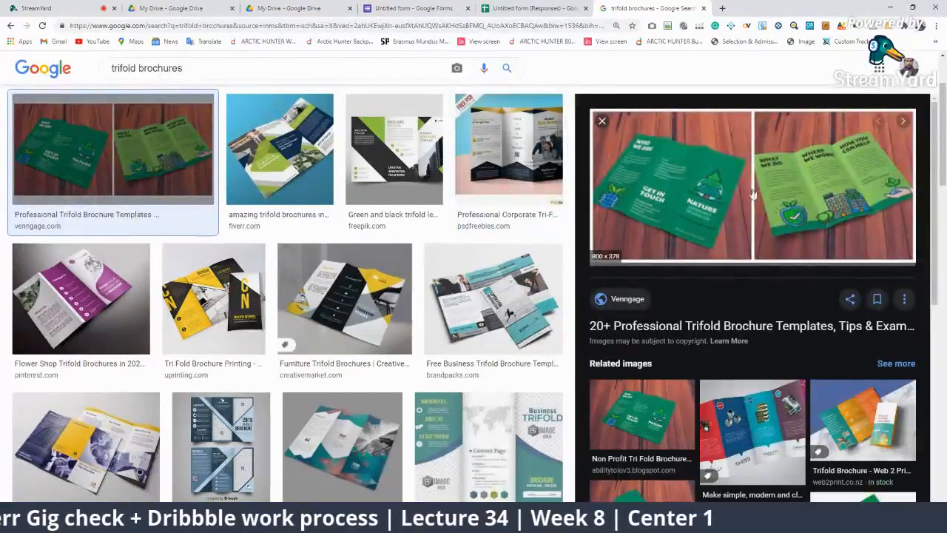
pyautogui.click(248, 168)
pyautogui.click(213, 300)
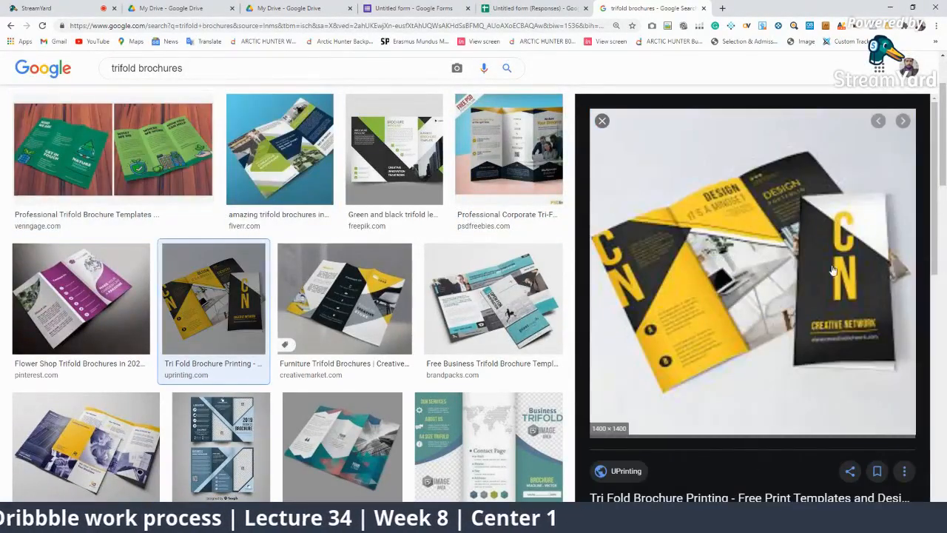
pyautogui.scroll(3, 136, 96)
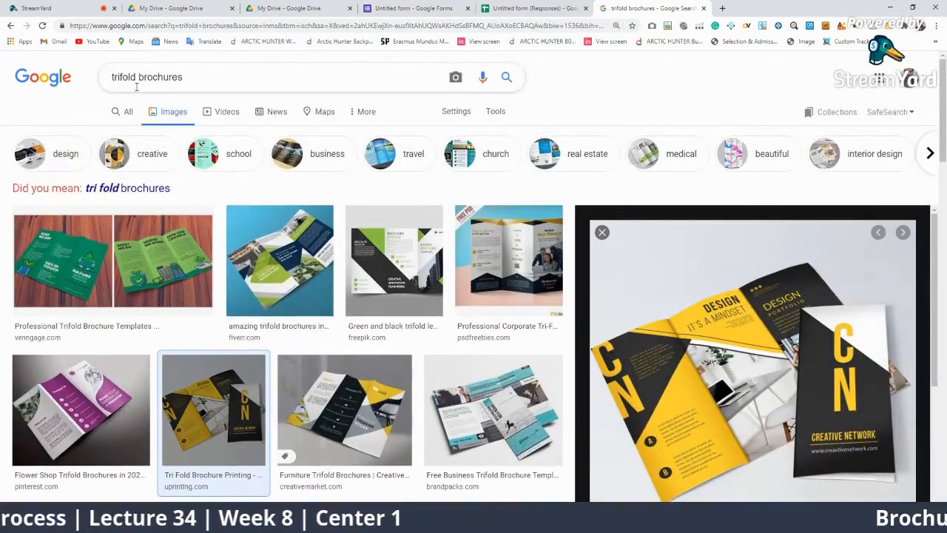
# Switch to the suggested 'tri fold brochures' results and preview the VectorStock front-and-back design
pyautogui.click(111, 190)
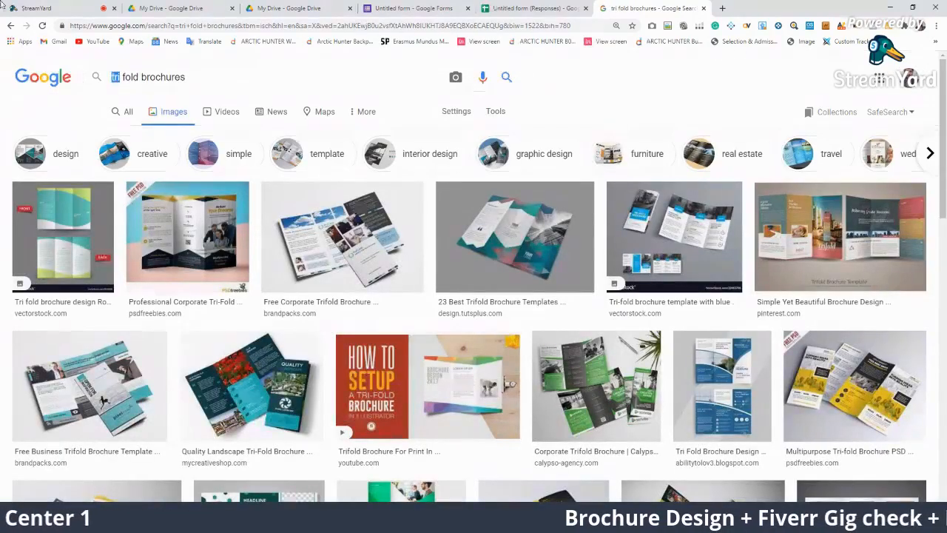
pyautogui.click(67, 249)
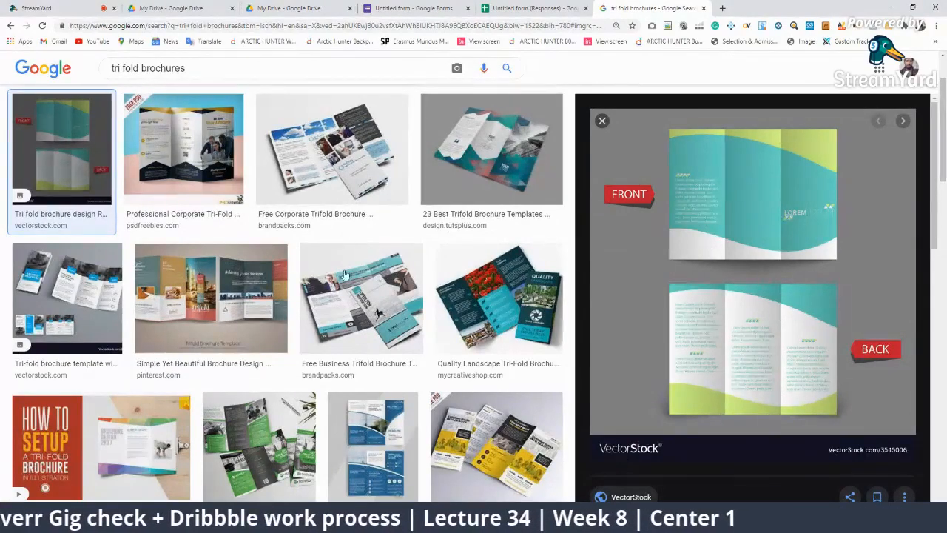
pyautogui.scroll(-2, 454, 309)
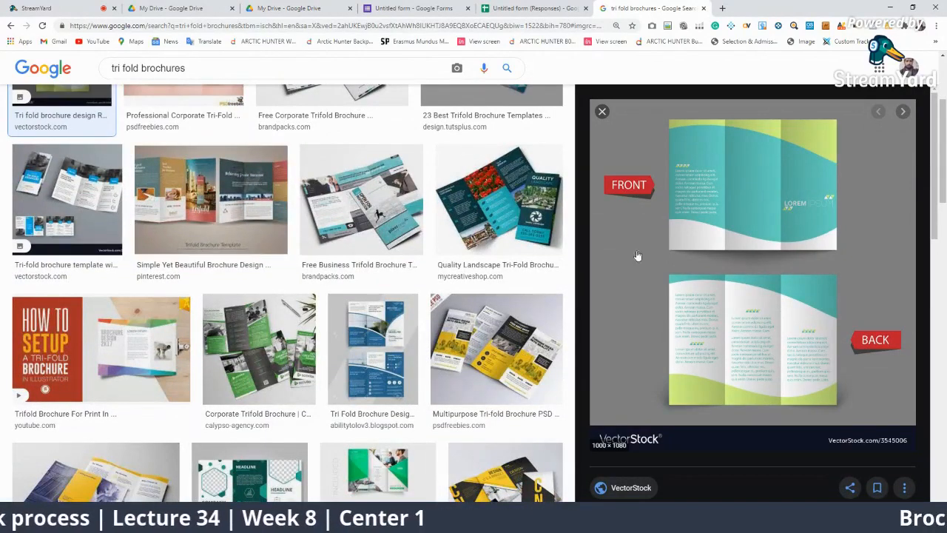
pyautogui.scroll(-3, 120, 379)
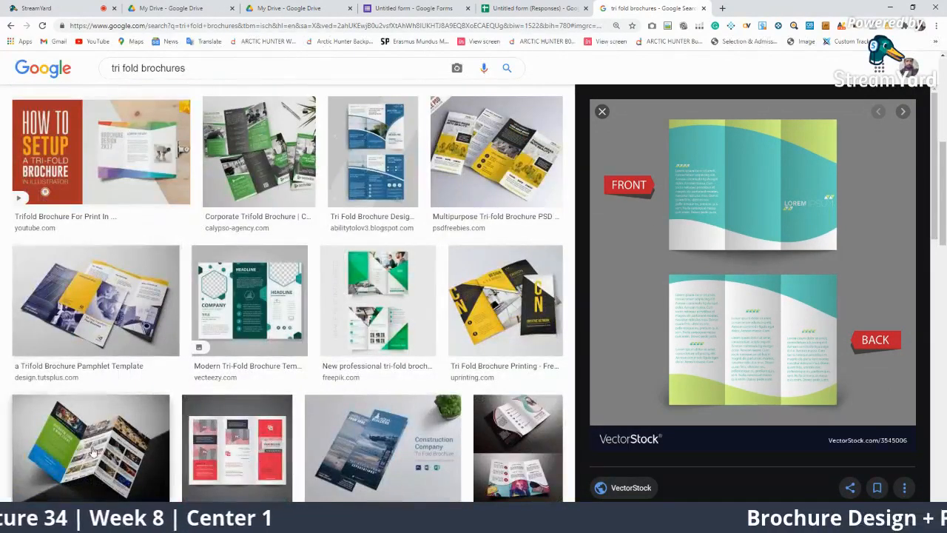
pyautogui.scroll(5, 120, 379)
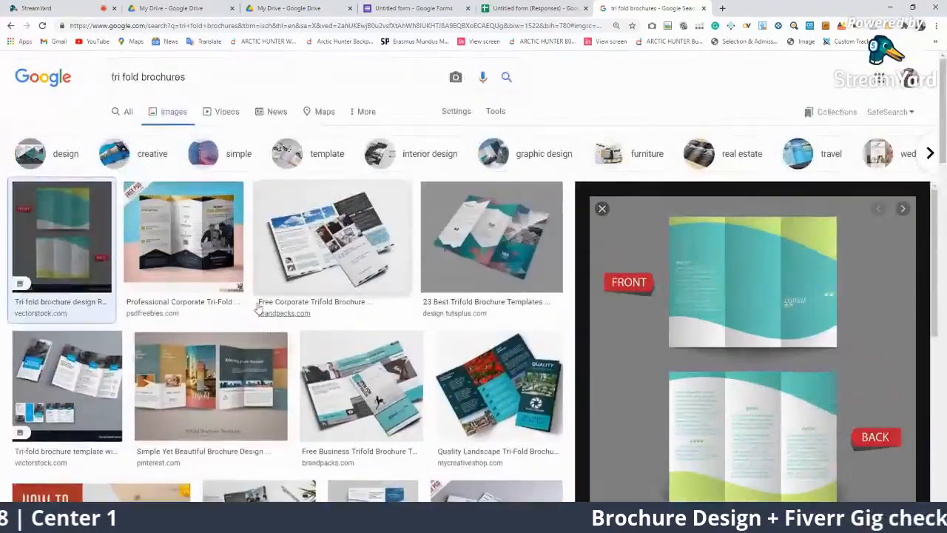
pyautogui.click(207, 77)
pyautogui.moveTo(121, 77); pyautogui.dragTo(33, 77)
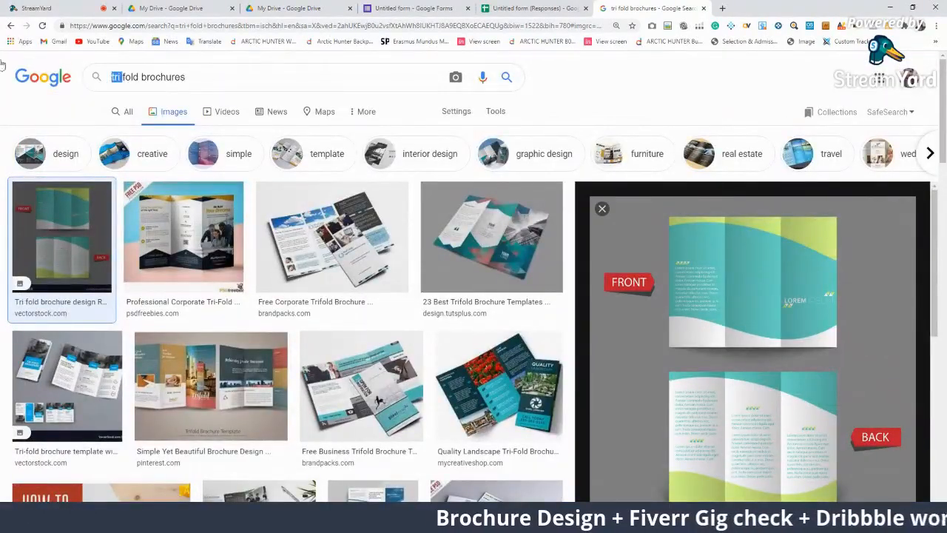
# Change the search to 'Bifold brochures', preview two results, then return to Illustrator
pyautogui.write('Bi')
pyautogui.press('Return')
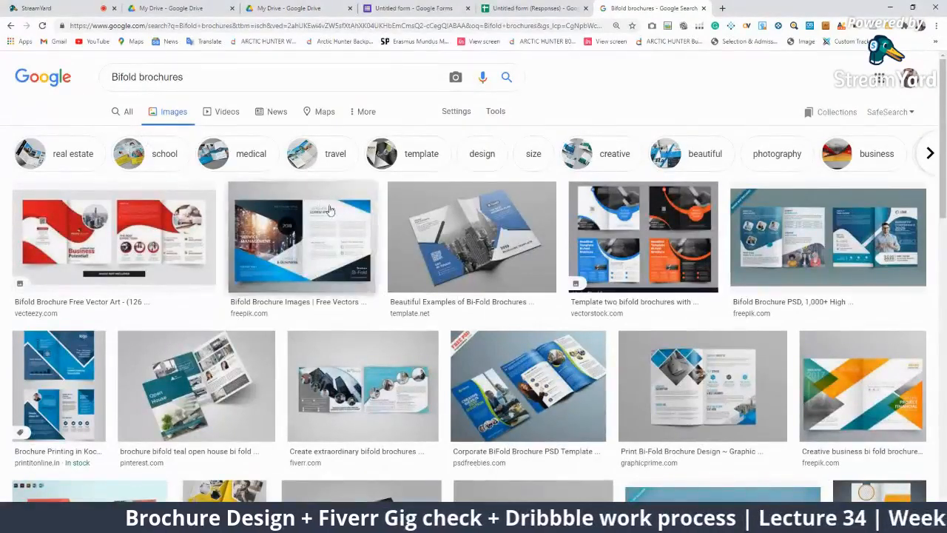
pyautogui.click(125, 219)
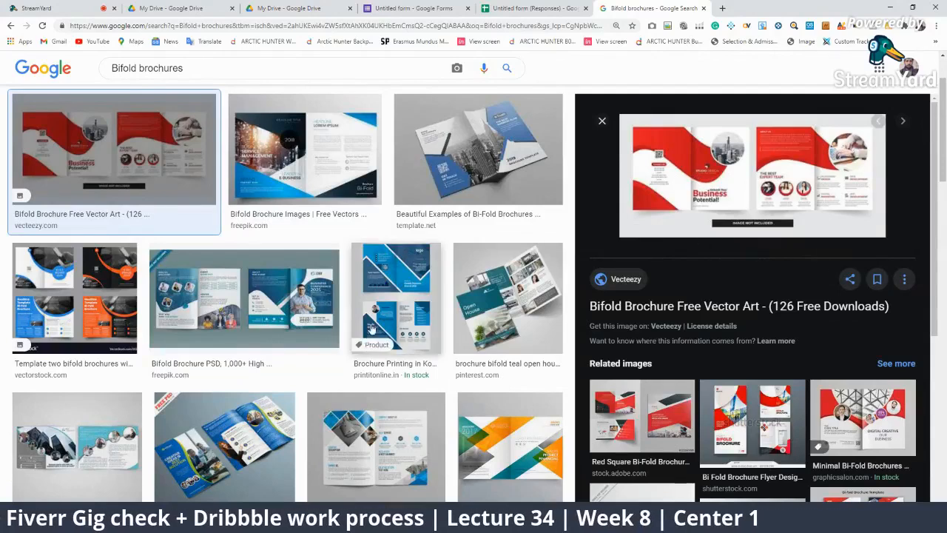
pyautogui.click(244, 300)
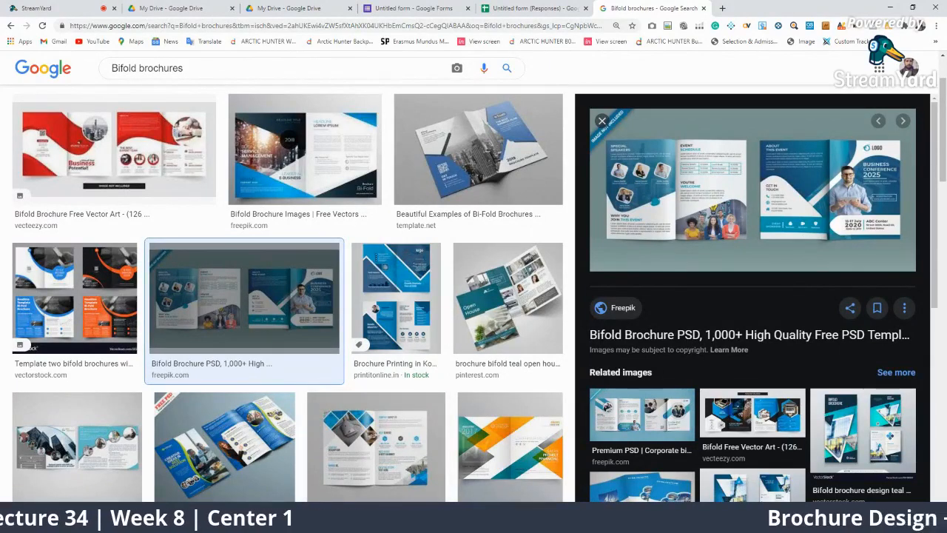
pyautogui.hotkey('alt', 'Tab')
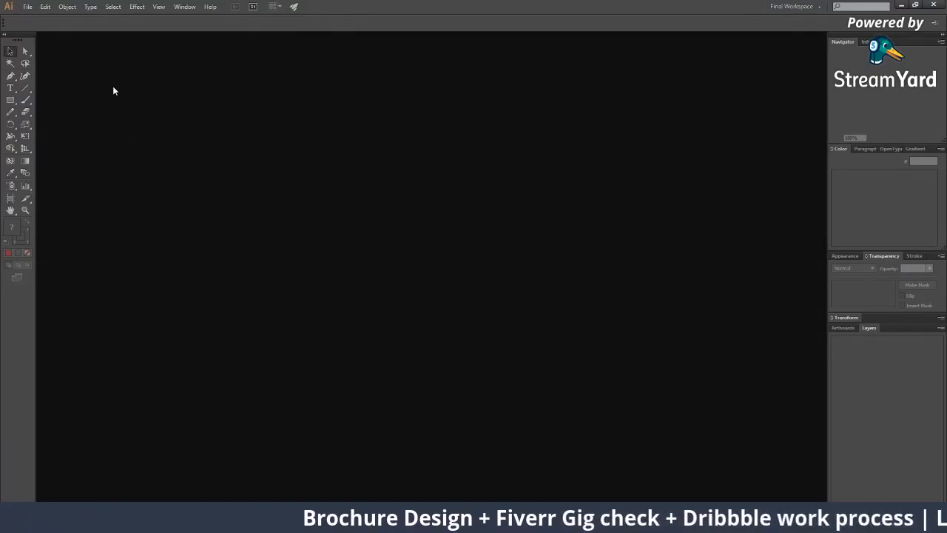
# Start a new document named 'Layout Brochure Design' with the Print profile and A4 size
pyautogui.press('XF86MonBrightnessUp')
pyautogui.press('XF86MonBrightnessUp')
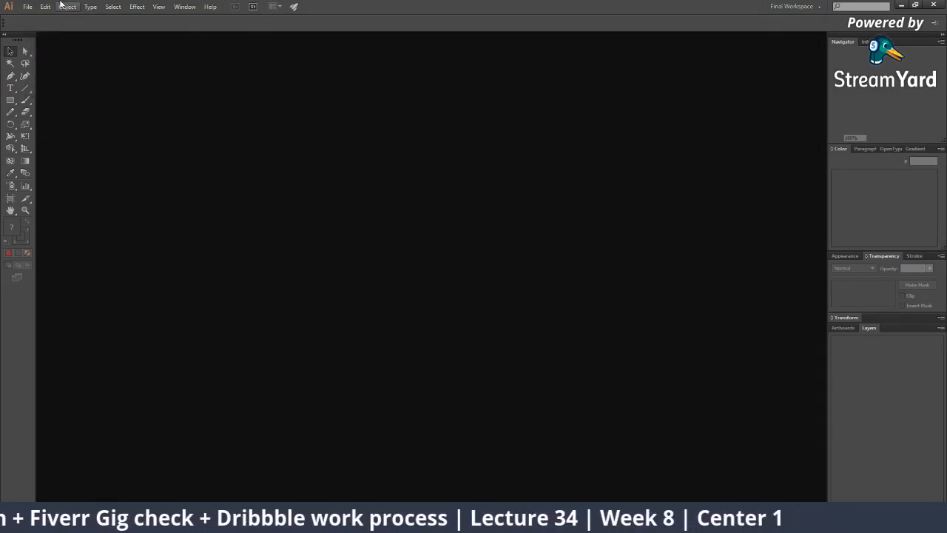
pyautogui.click(62, 6)
pyautogui.click(421, 256)
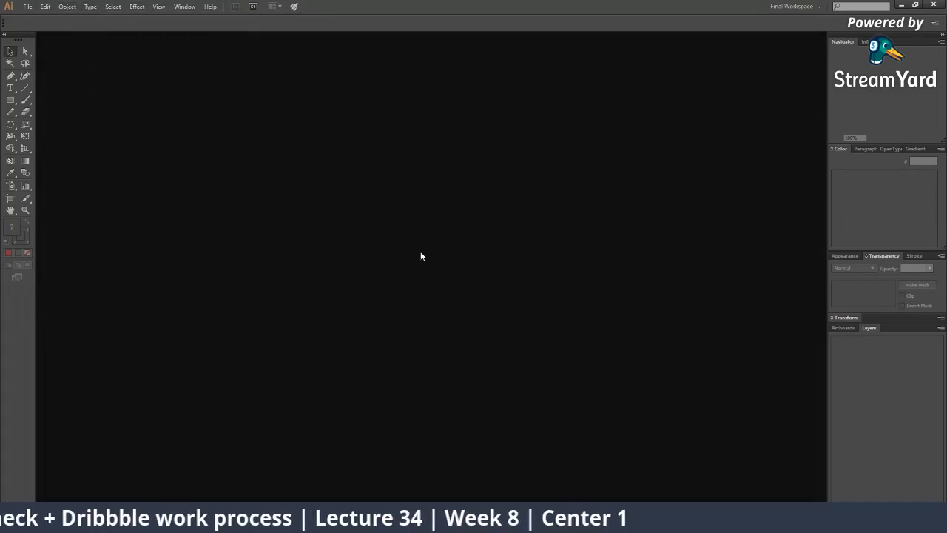
pyautogui.click(29, 7)
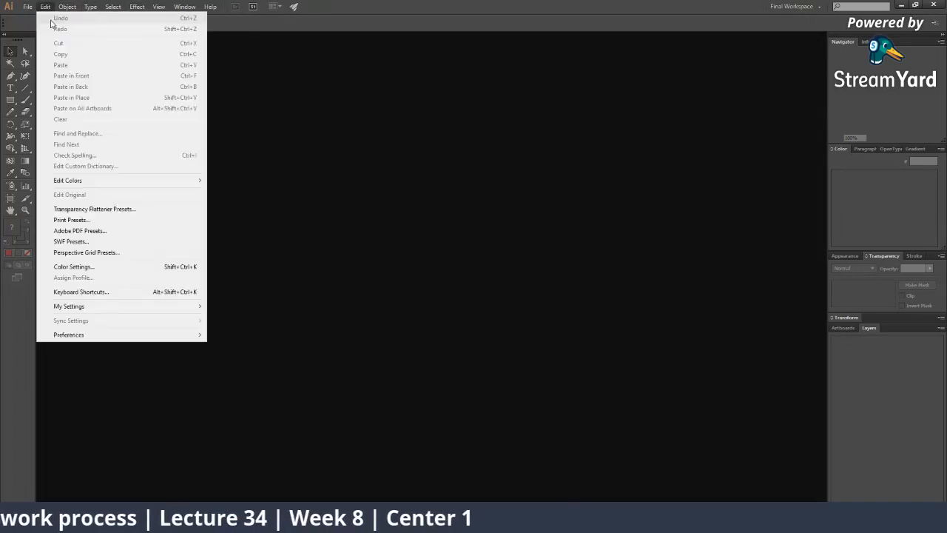
pyautogui.click(45, 18)
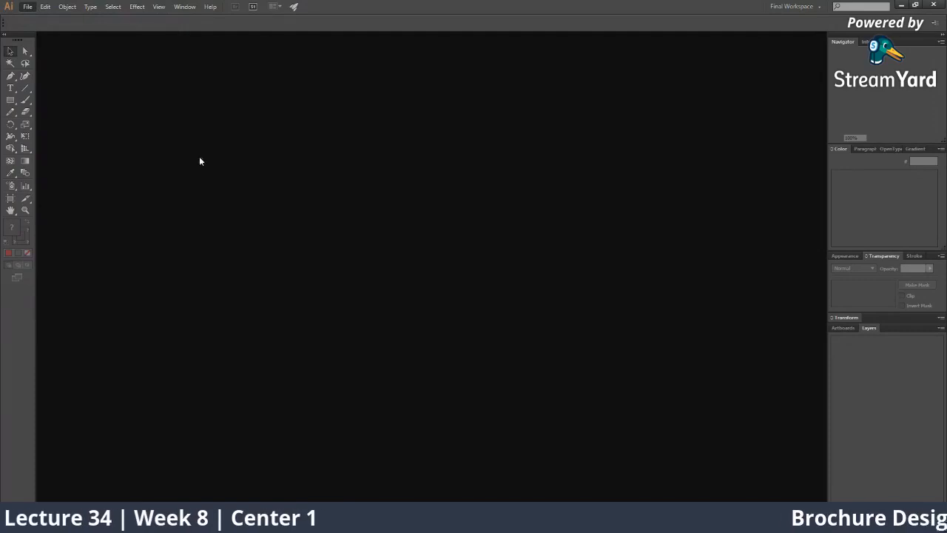
pyautogui.write('Layout Brochur')
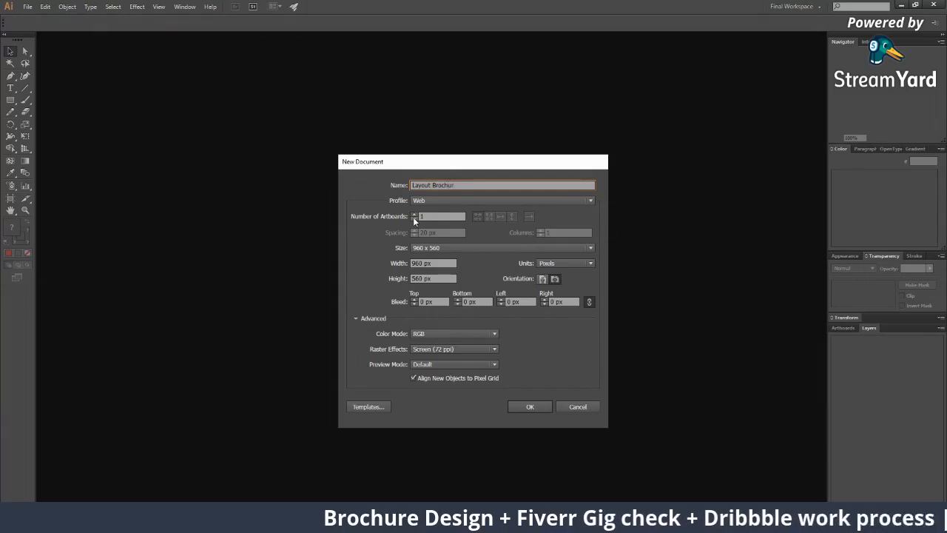
pyautogui.write('e Design')
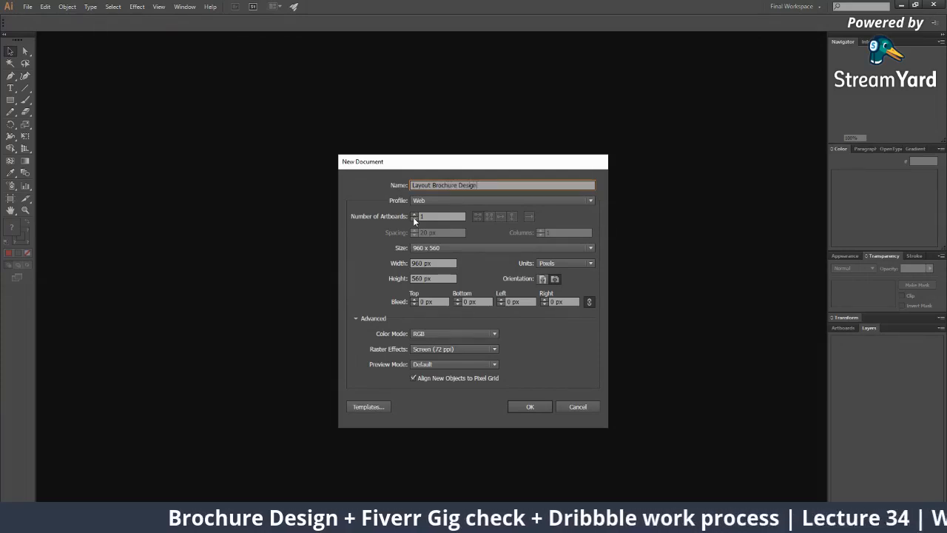
pyautogui.click(460, 203)
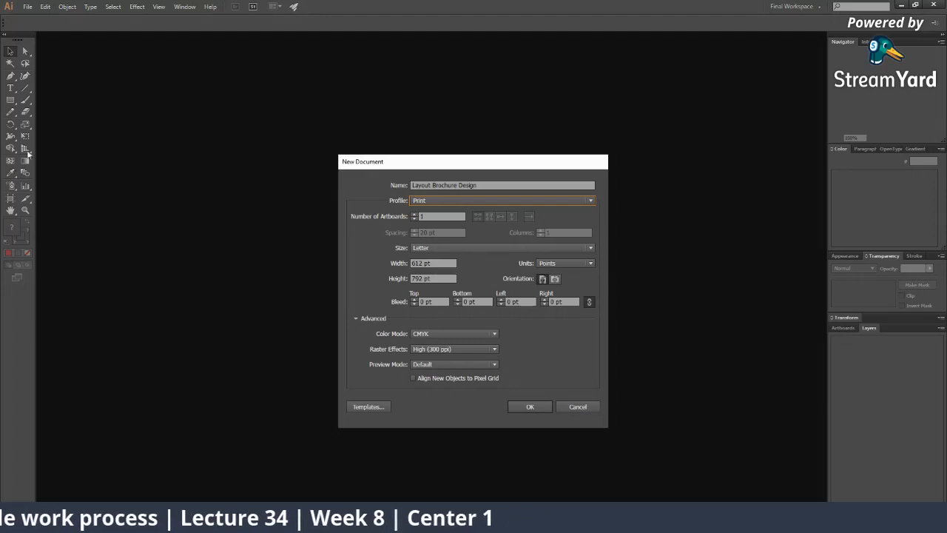
pyautogui.click(429, 248)
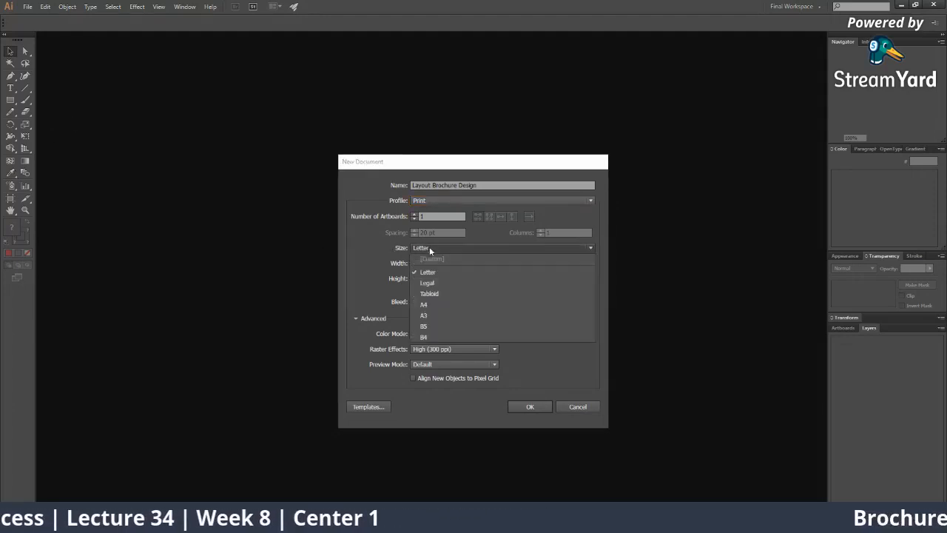
pyautogui.click(434, 307)
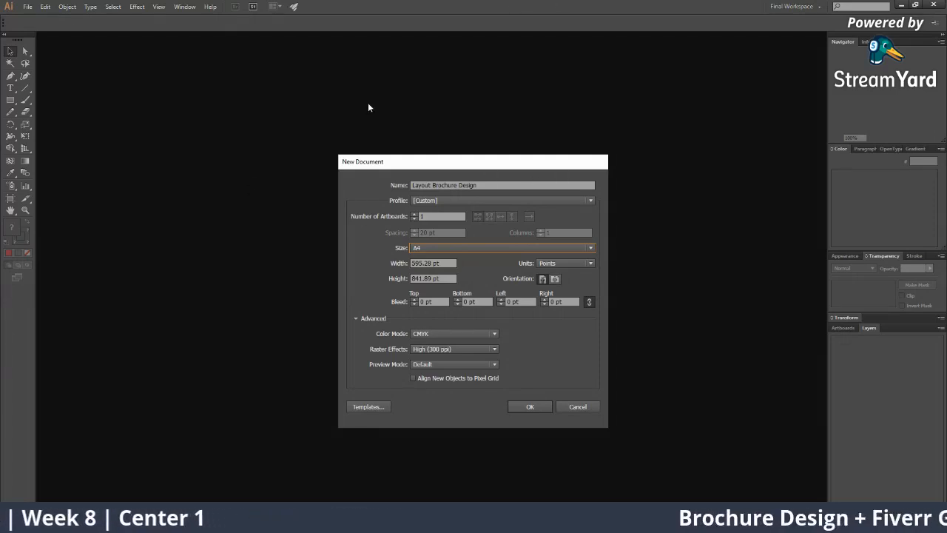
# Set 2 artboards, inches, 0.125 in bleed and landscape orientation, then create the document
pyautogui.click(413, 214)
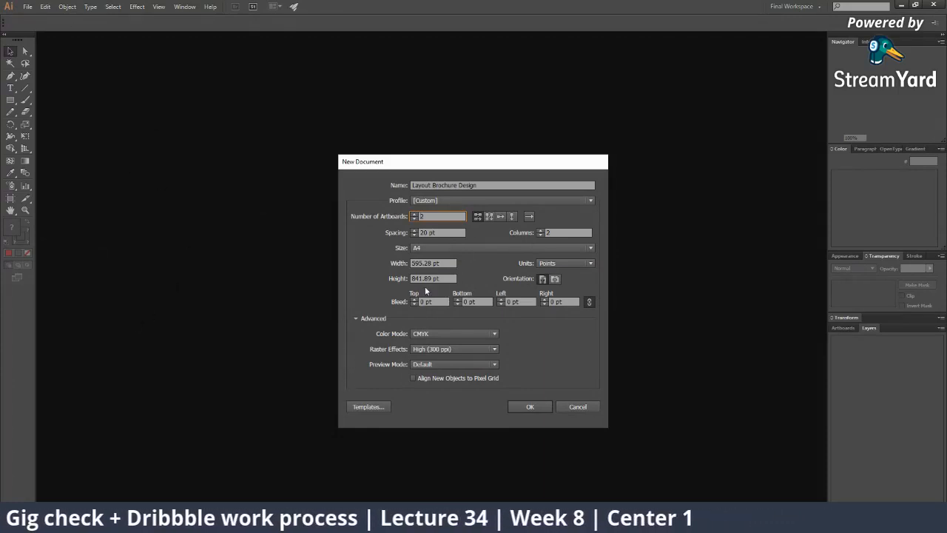
pyautogui.click(559, 265)
pyautogui.click(566, 295)
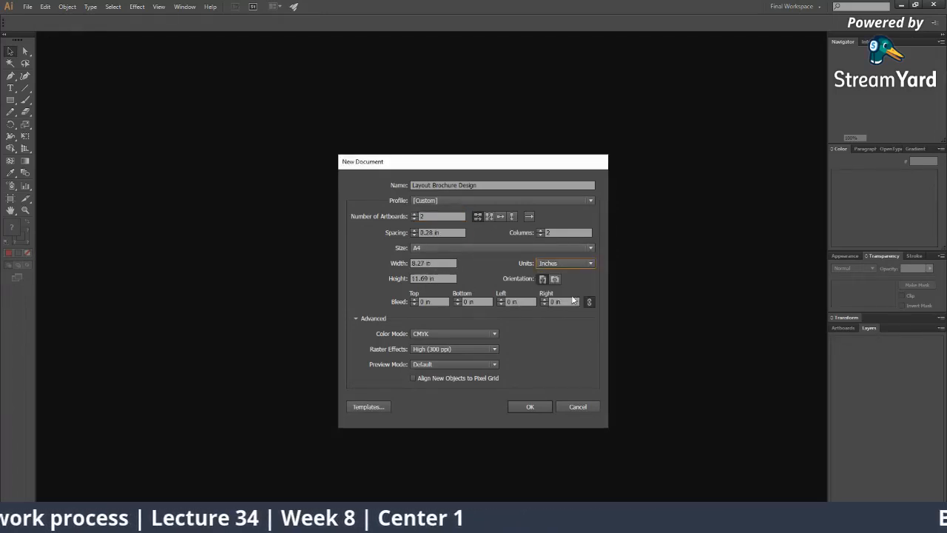
pyautogui.click(414, 300)
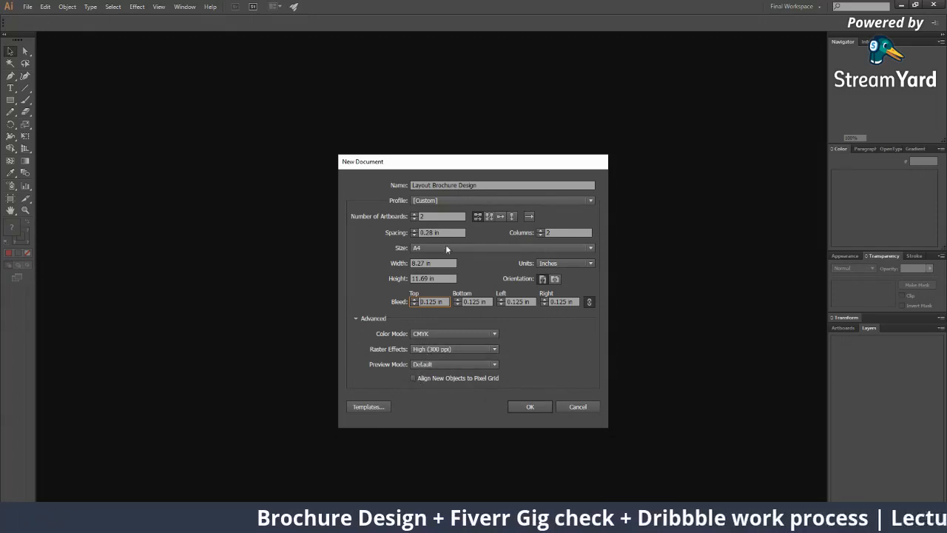
pyautogui.click(556, 280)
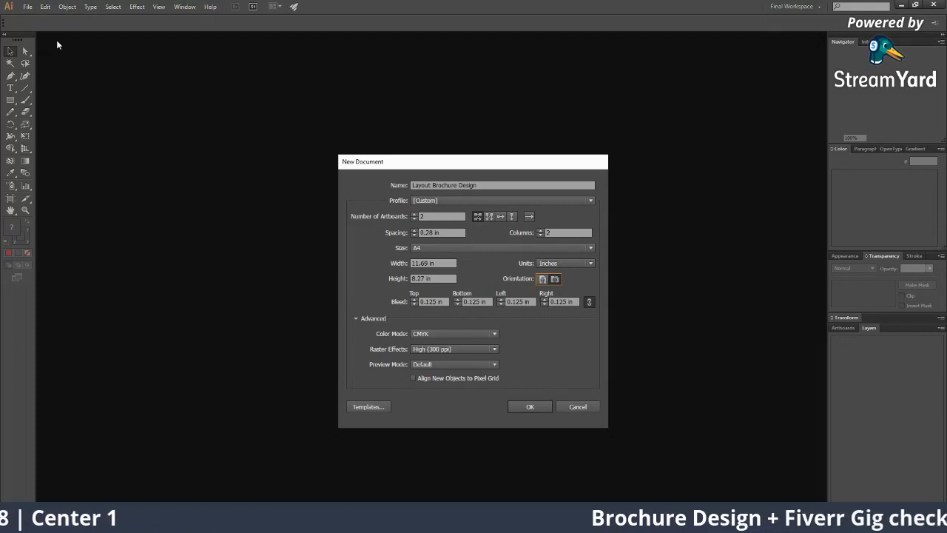
pyautogui.click(516, 406)
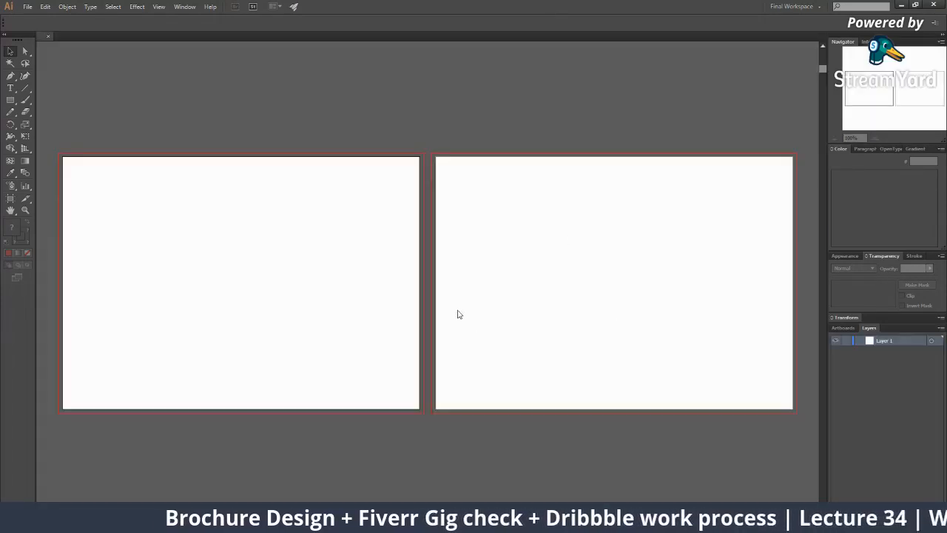
# Move Artboard 2 below Artboard 1 with the Artboard tool, keeping both landscape
pyautogui.press('z')
pyautogui.keyDown('alt'); pyautogui.click(452, 304); pyautogui.keyUp('alt')
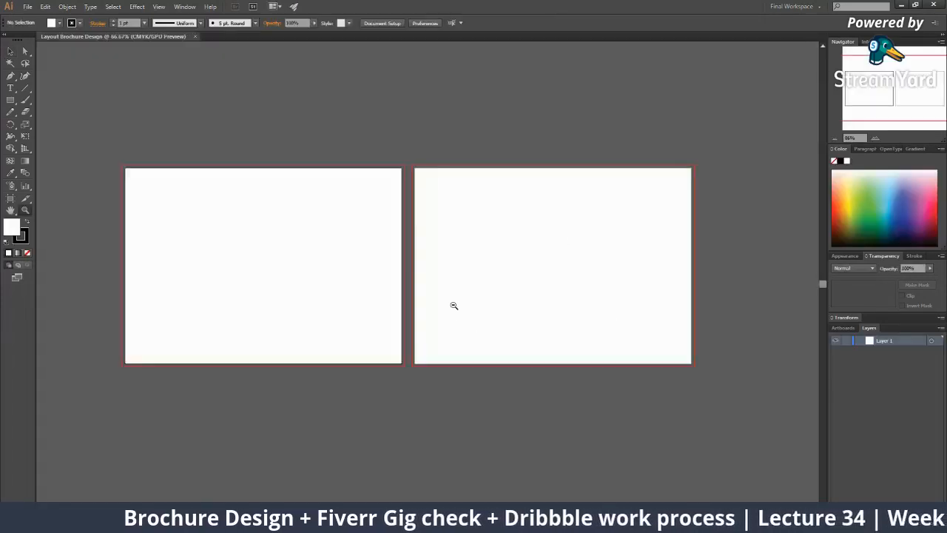
pyautogui.keyDown('alt'); pyautogui.click(453, 304); pyautogui.keyUp('alt')
pyautogui.keyDown('alt'); pyautogui.click(452, 304); pyautogui.keyUp('alt')
pyautogui.click(419, 279)
pyautogui.keyDown('alt'); pyautogui.click(374, 252); pyautogui.keyUp('alt')
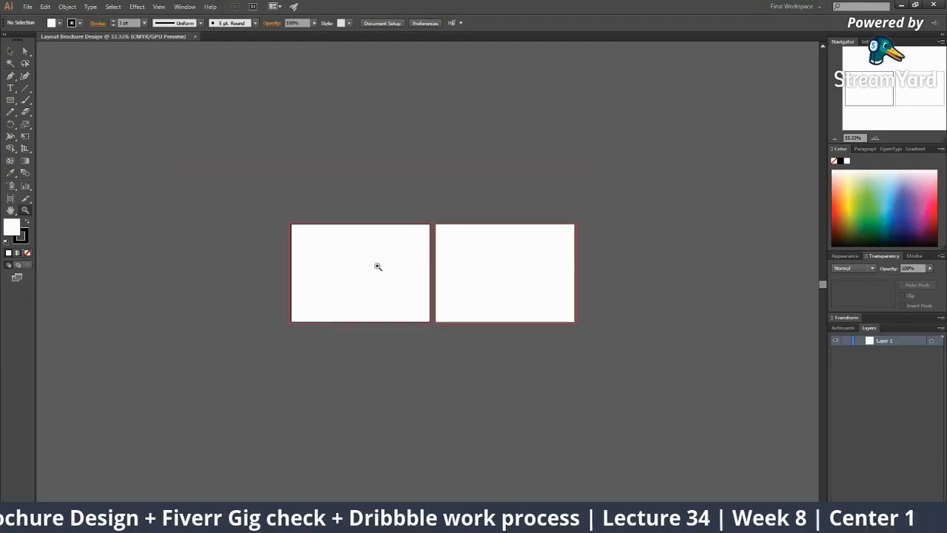
pyautogui.click(10, 198)
pyautogui.moveTo(507, 311); pyautogui.dragTo(343, 452)
pyautogui.click(412, 296)
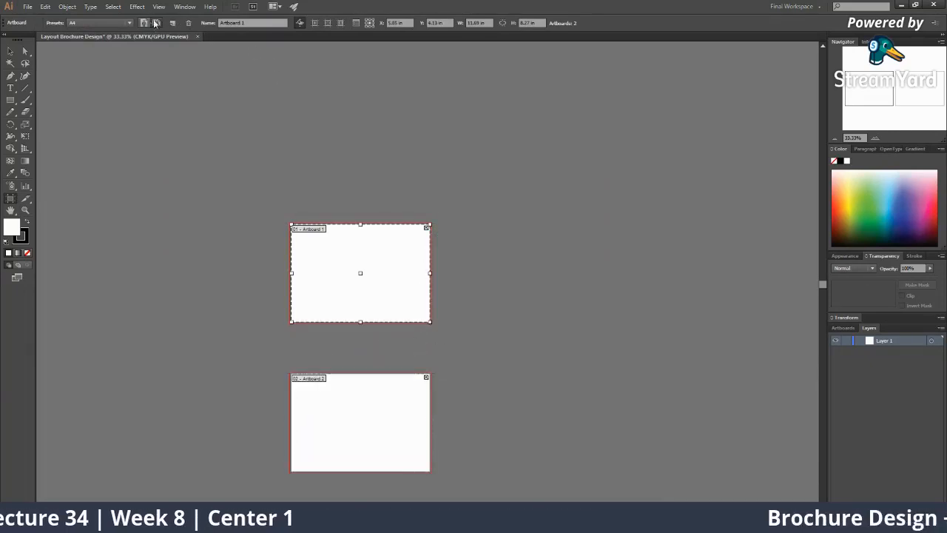
pyautogui.click(144, 23)
pyautogui.click(156, 23)
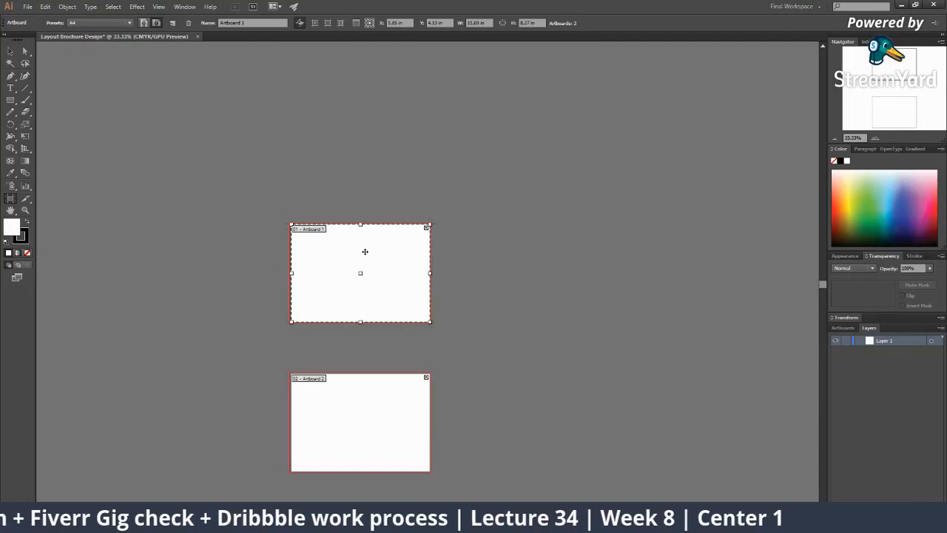
# Zoom and pan the view to centre on the top artboard
pyautogui.press('v')
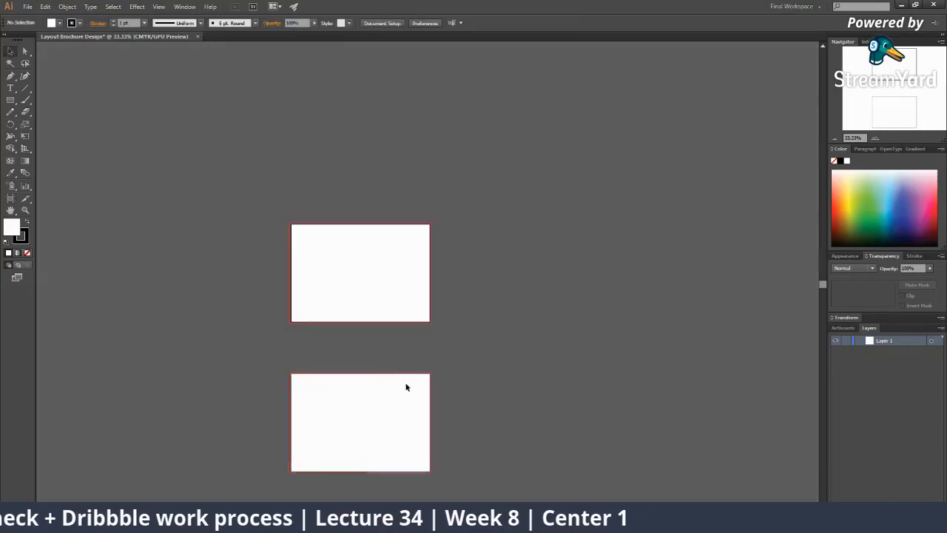
pyautogui.press('z')
pyautogui.click(392, 299)
pyautogui.click(391, 300)
pyautogui.click(450, 301)
pyautogui.click(449, 301)
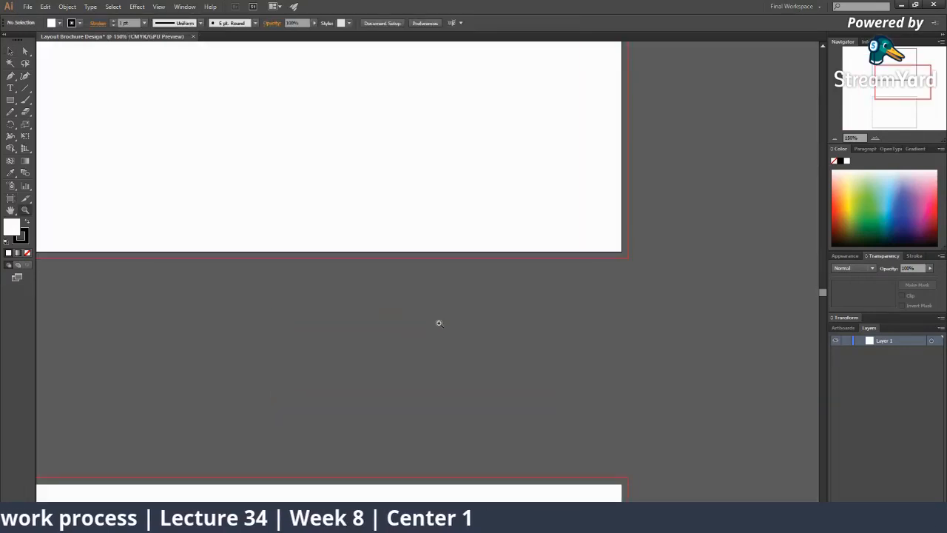
pyautogui.keyDown('alt'); pyautogui.click(422, 305); pyautogui.keyUp('alt')
pyautogui.keyDown('alt'); pyautogui.click(424, 303); pyautogui.keyUp('alt')
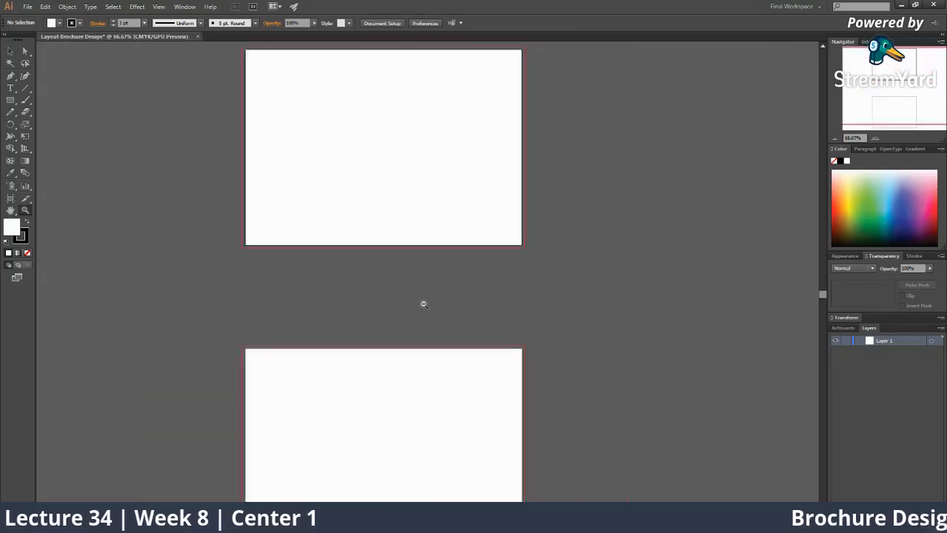
pyautogui.keyDown('alt'); pyautogui.click(423, 304); pyautogui.keyUp('alt')
pyautogui.keyDown('alt'); pyautogui.click(423, 304); pyautogui.keyUp('alt')
pyautogui.click(424, 284)
pyautogui.moveTo(422, 282); pyautogui.dragTo(417, 298)
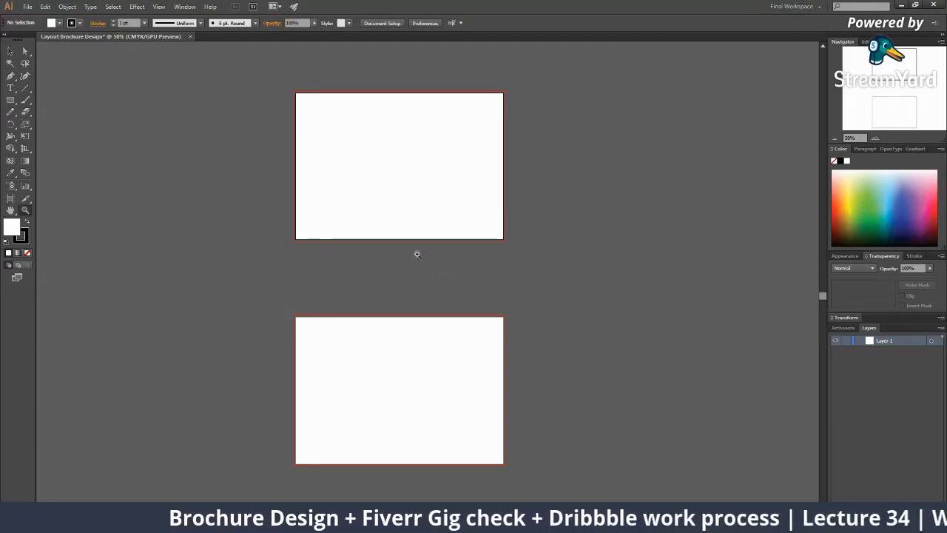
pyautogui.click(396, 238)
pyautogui.moveTo(397, 179); pyautogui.dragTo(372, 226)
pyautogui.click(406, 198)
pyautogui.moveTo(330, 262); pyautogui.dragTo(208, 350)
pyautogui.press('t')
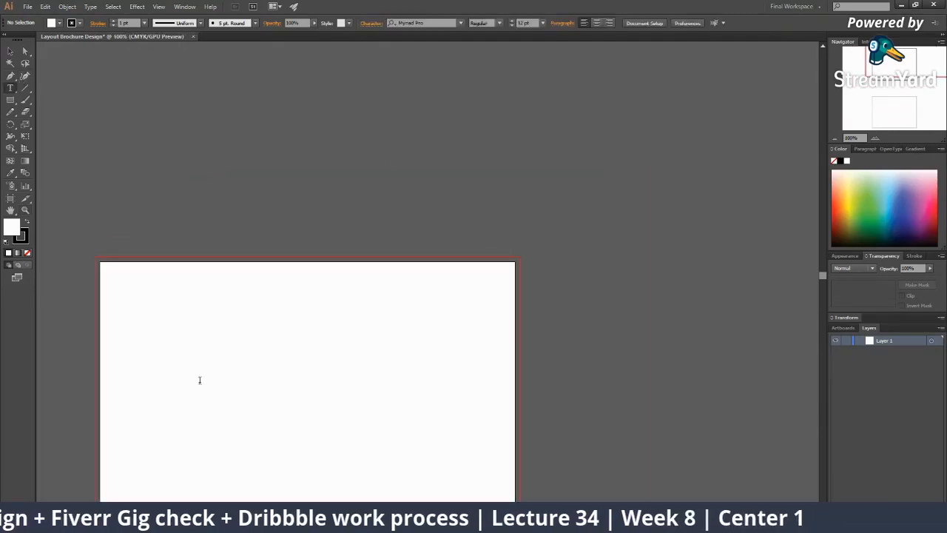
pyautogui.click(270, 213)
pyautogui.write('Outside Design')
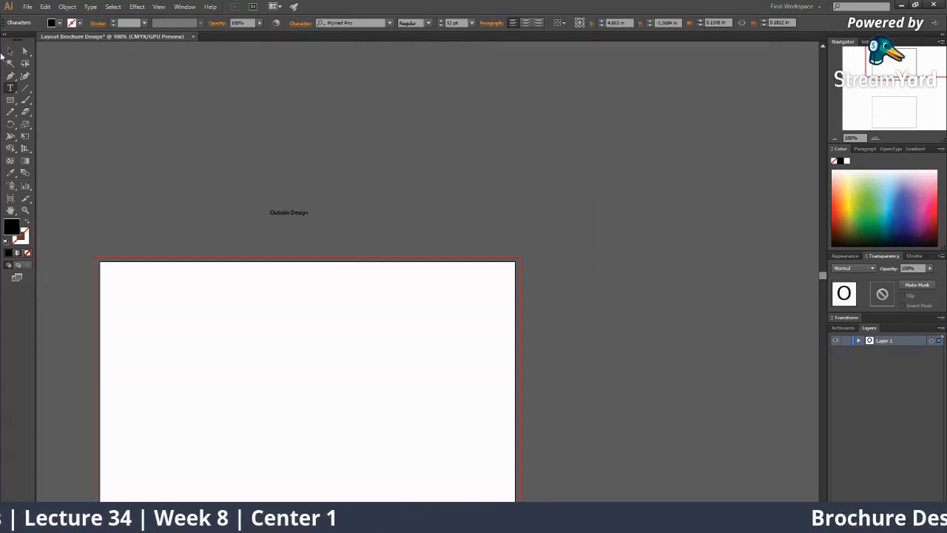
pyautogui.click(4, 50)
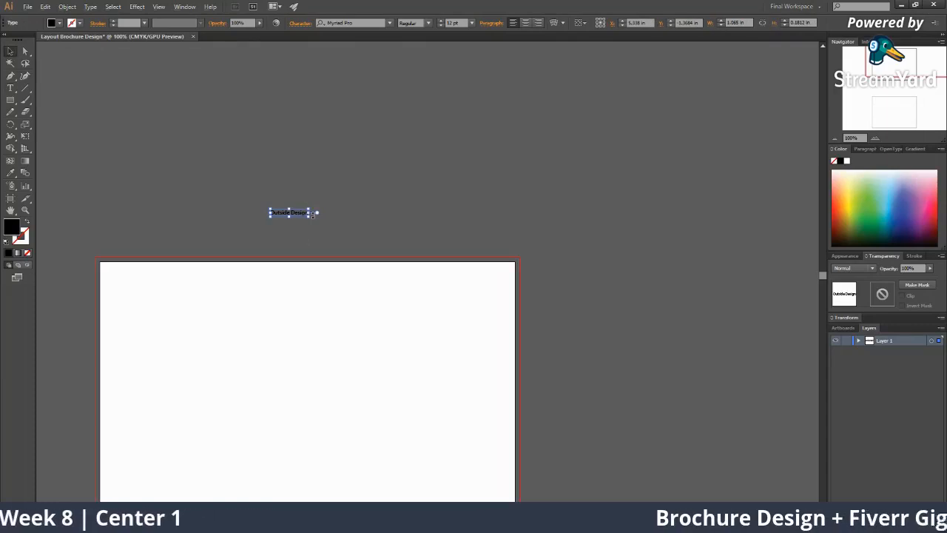
pyautogui.click(308, 217)
pyautogui.click(307, 215)
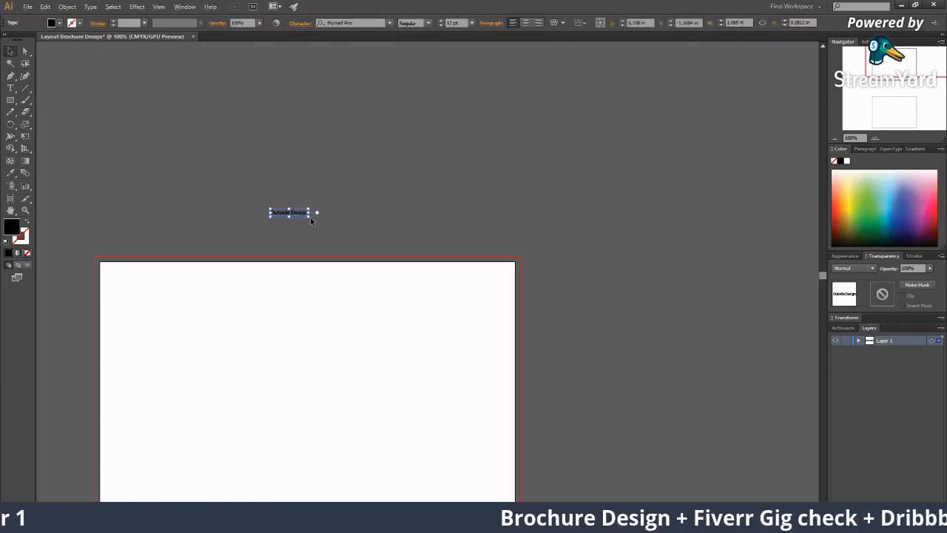
pyautogui.moveTo(311, 217); pyautogui.dragTo(383, 270)
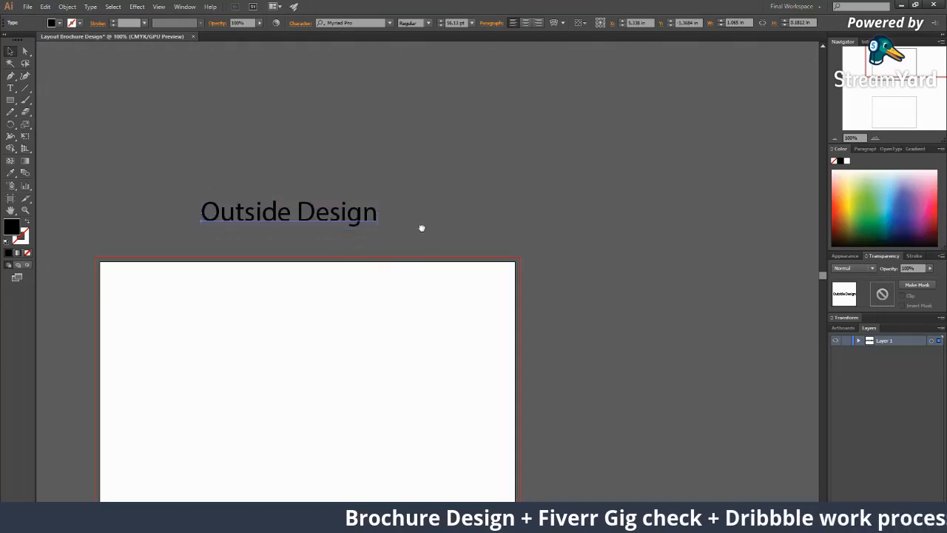
pyautogui.moveTo(424, 233); pyautogui.dragTo(366, 160)
pyautogui.keyDown('ctrl'); pyautogui.keyDown('alt'); pyautogui.click(355, 214); pyautogui.keyUp('alt'); pyautogui.keyUp('ctrl')
pyautogui.moveTo(344, 235); pyautogui.dragTo(239, 121)
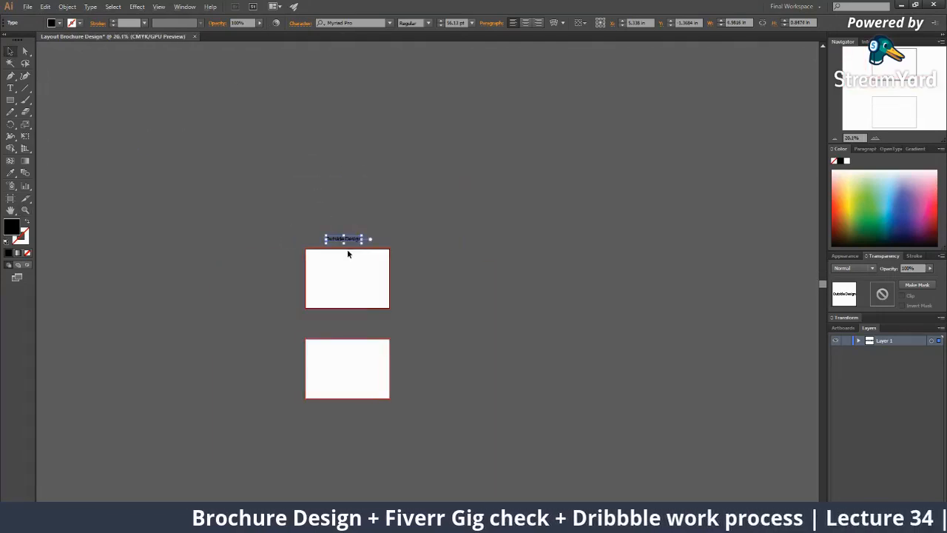
pyautogui.moveTo(347, 246); pyautogui.dragTo(377, 282)
pyautogui.moveTo(344, 244); pyautogui.dragTo(341, 338)
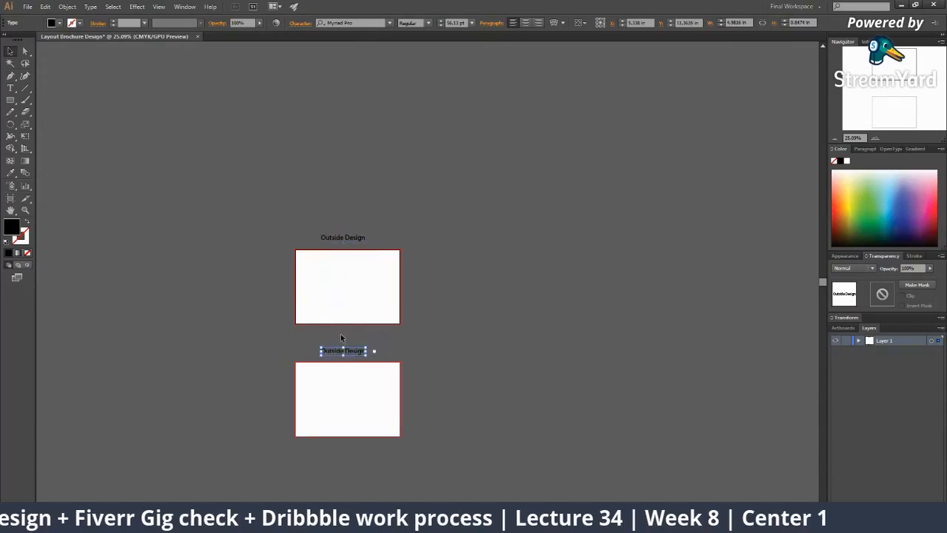
pyautogui.keyDown('ctrl'); pyautogui.click(362, 333); pyautogui.keyUp('ctrl')
pyautogui.keyDown('ctrl'); pyautogui.click(426, 287); pyautogui.keyUp('ctrl')
pyautogui.keyDown('ctrl'); pyautogui.click(425, 285); pyautogui.keyUp('ctrl')
pyautogui.doubleClick(384, 275)
pyautogui.doubleClick(381, 273)
pyautogui.write('Inside')
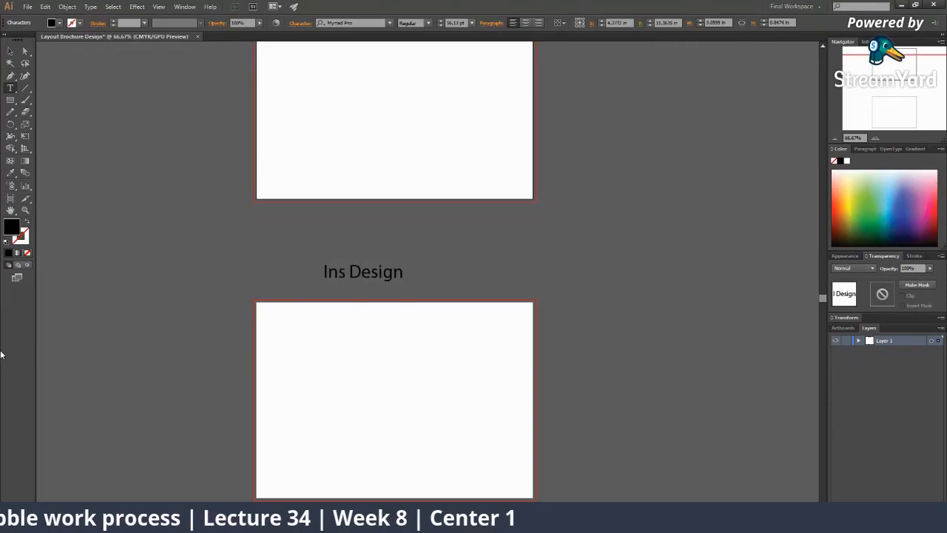
pyautogui.click(10, 50)
pyautogui.moveTo(375, 277); pyautogui.dragTo(395, 277)
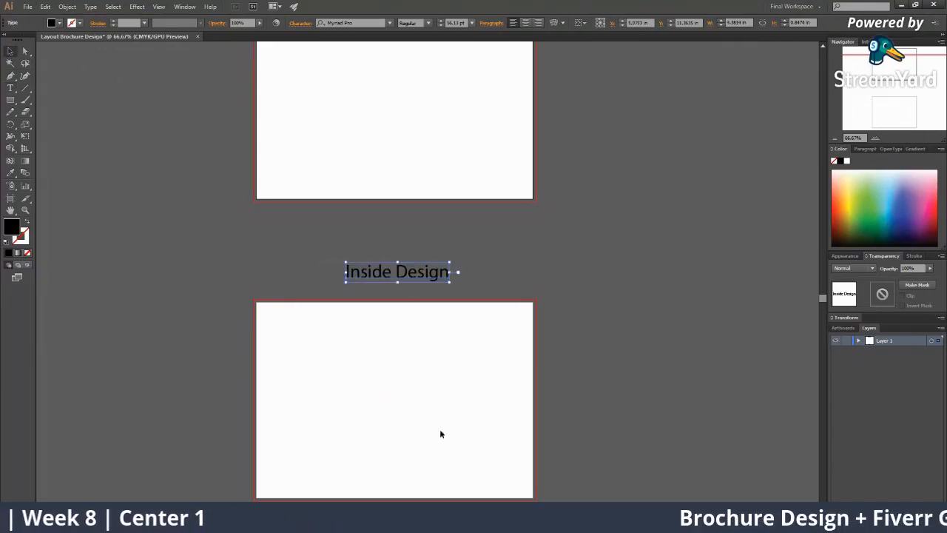
pyautogui.scroll(3, 440, 419)
pyautogui.press('z')
pyautogui.scroll(1, 391, 179)
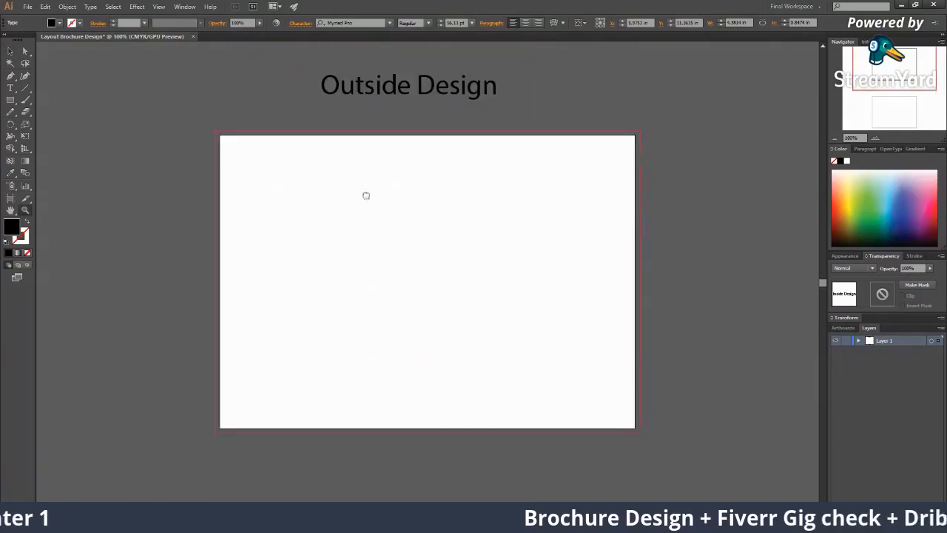
pyautogui.scroll(-1, 467, 293)
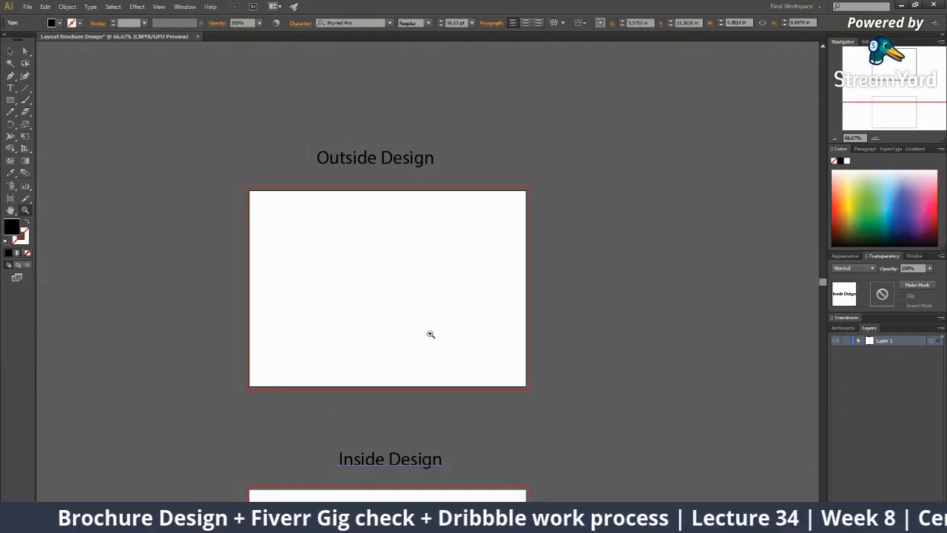
pyautogui.scroll(-1, 403, 340)
pyautogui.scroll(-2, 403, 340)
pyautogui.scroll(1, 378, 373)
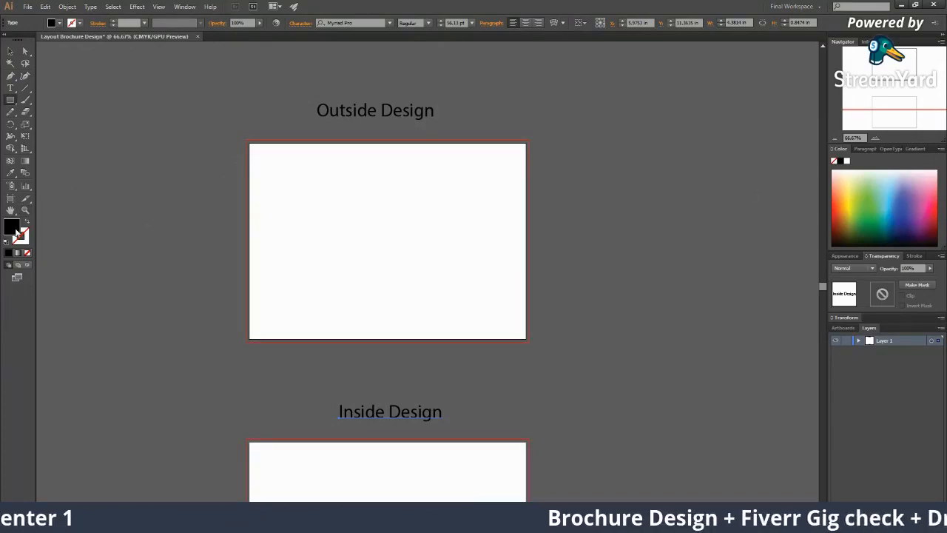
# Set the fill colour to light grey BABABA
pyautogui.doubleClick(16, 232)
pyautogui.click(301, 94)
pyautogui.moveTo(298, 93); pyautogui.dragTo(302, 104)
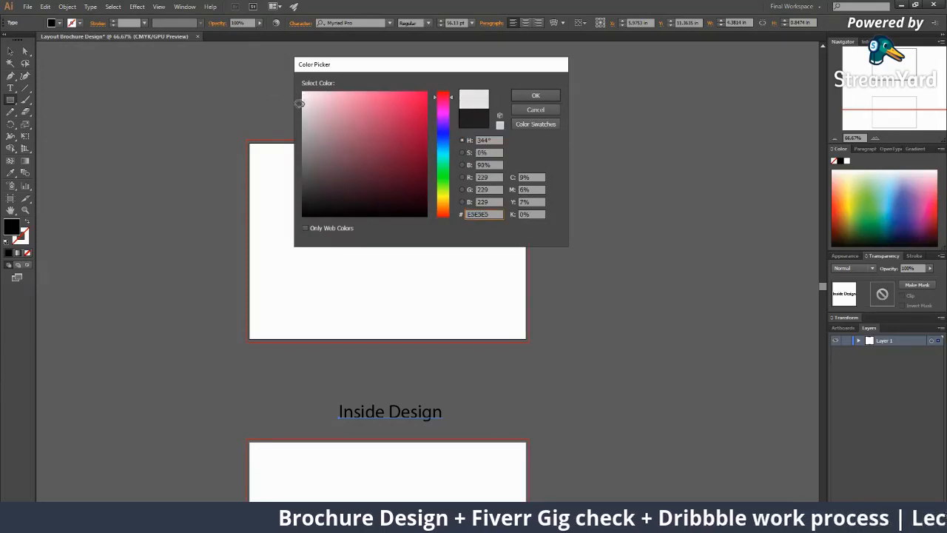
pyautogui.click(535, 94)
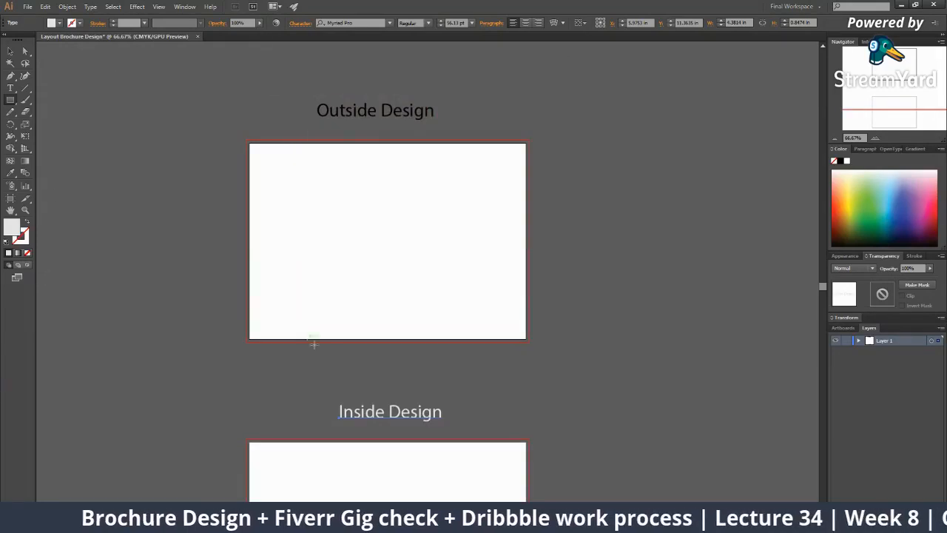
pyautogui.click(230, 369)
pyautogui.doubleClick(11, 226)
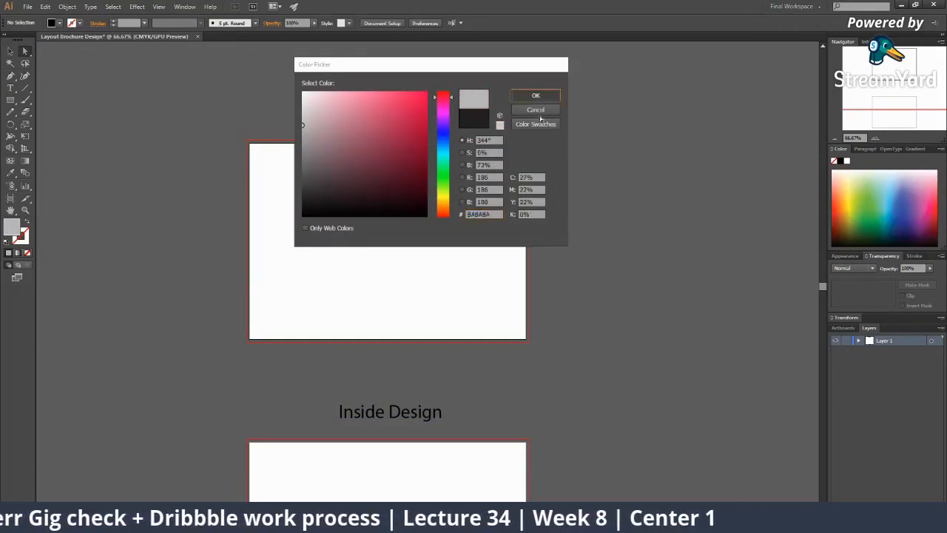
pyautogui.click(536, 95)
# Draw a grey rectangle covering the whole Outside Design artboard through the bleed
pyautogui.click(10, 101)
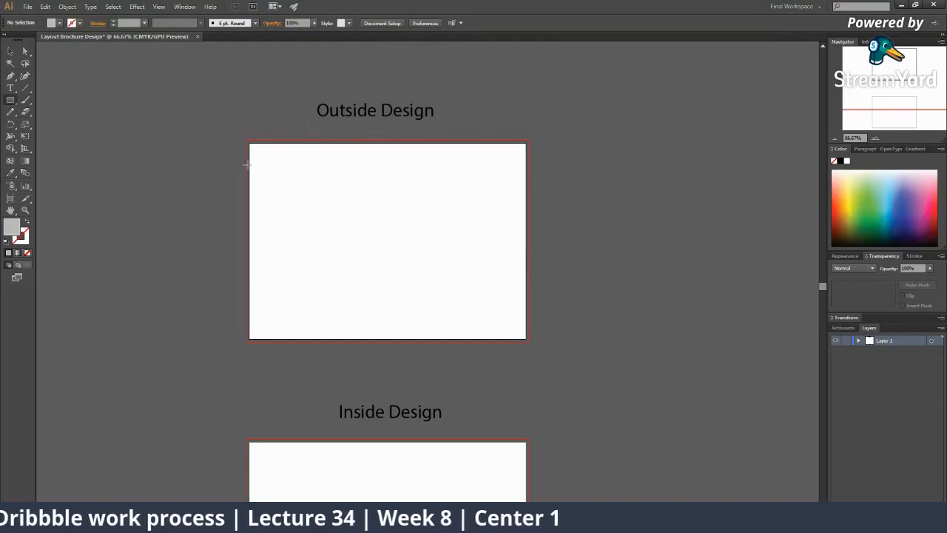
pyautogui.scroll(-1, 237, 161)
pyautogui.moveTo(246, 127); pyautogui.dragTo(528, 330)
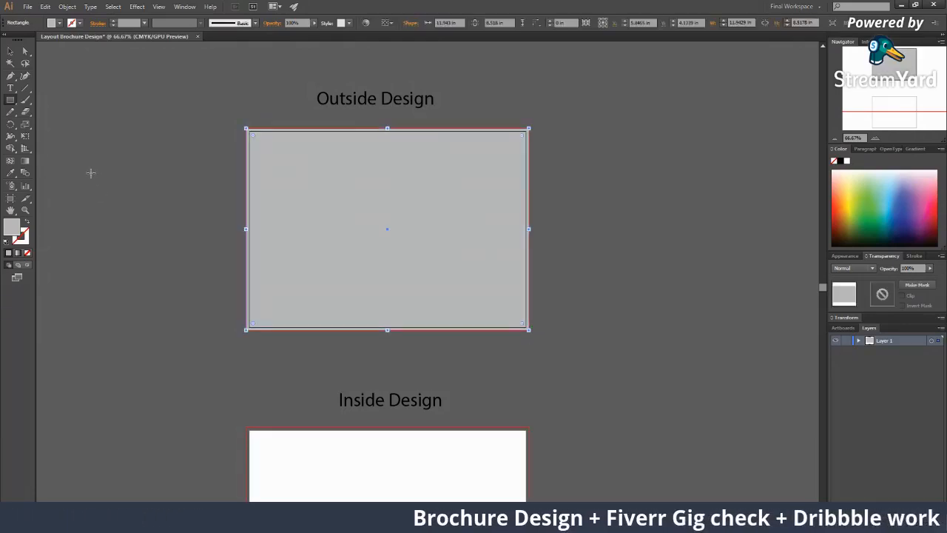
pyautogui.press('v')
pyautogui.click(604, 310)
# Zoom in to check the rectangle's edges, then select the grey rectangle at 100%
pyautogui.press('z')
pyautogui.click(388, 253)
pyautogui.click(388, 251)
pyautogui.click(397, 246)
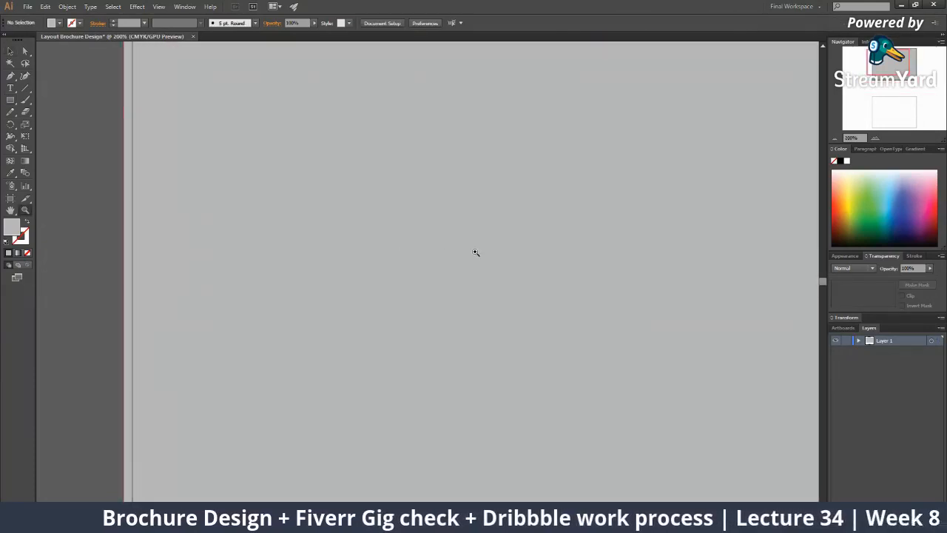
pyautogui.keyDown('alt'); pyautogui.click(475, 253); pyautogui.keyUp('alt')
pyautogui.keyDown('alt'); pyautogui.click(468, 262); pyautogui.keyUp('alt')
pyautogui.keyDown('alt'); pyautogui.click(468, 262); pyautogui.keyUp('alt')
pyautogui.keyDown('alt'); pyautogui.click(469, 262); pyautogui.keyUp('alt')
pyautogui.moveTo(419, 336); pyautogui.dragTo(407, 320)
pyautogui.keyDown('ctrl'); pyautogui.click(379, 316); pyautogui.keyUp('ctrl')
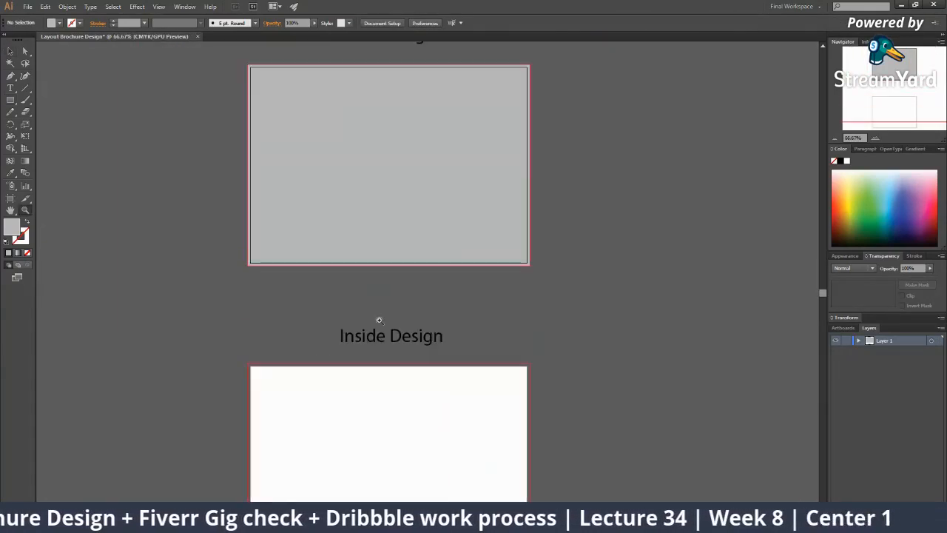
pyautogui.moveTo(379, 319); pyautogui.dragTo(346, 268)
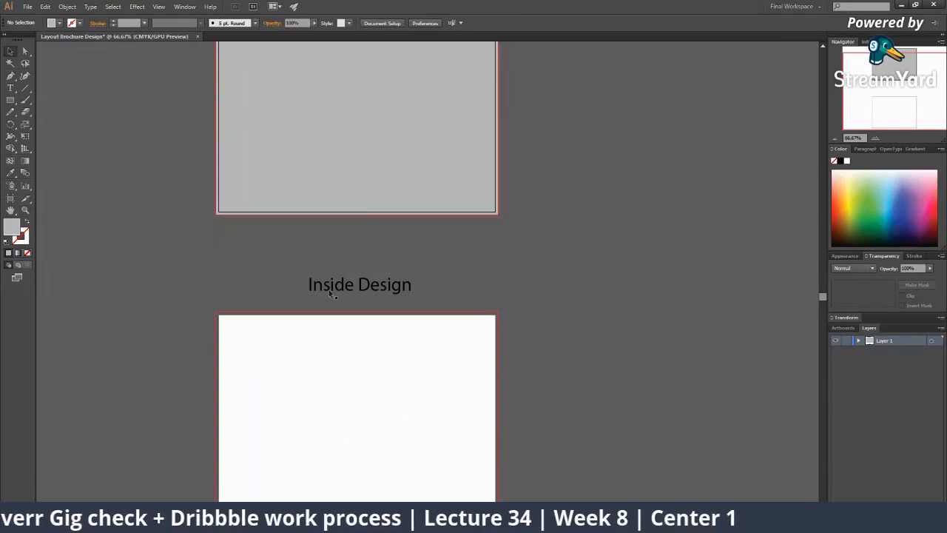
pyautogui.moveTo(327, 291); pyautogui.dragTo(322, 462)
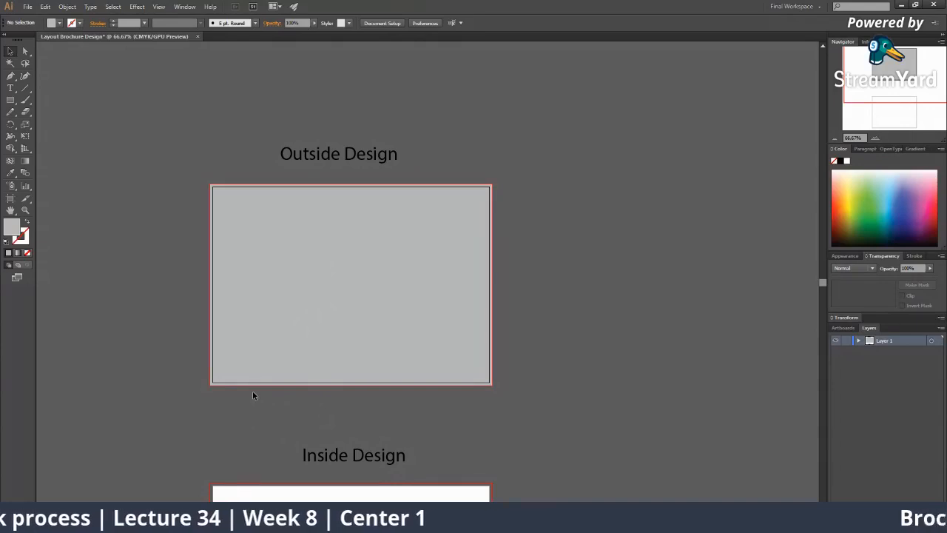
pyautogui.press('z')
pyautogui.click(333, 323)
pyautogui.press('v')
pyautogui.click(280, 300)
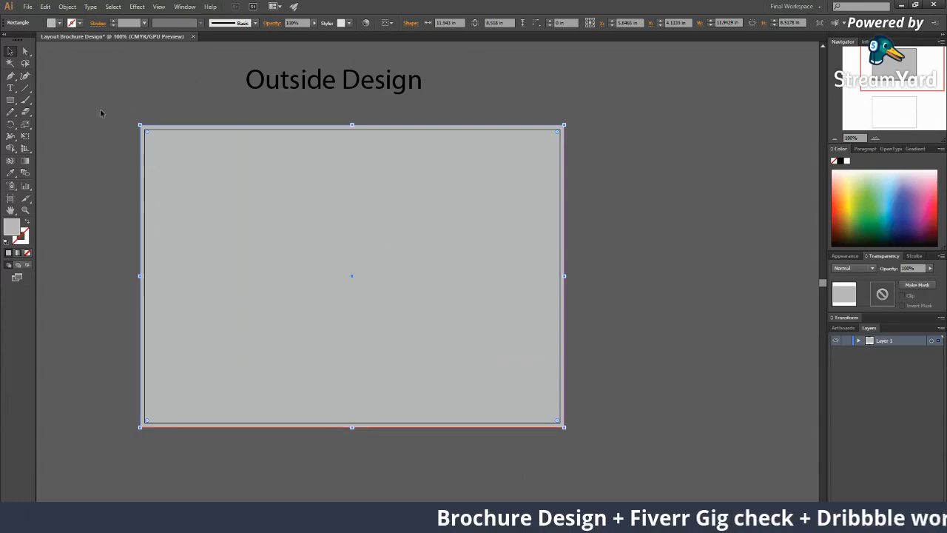
# In Object > Path > Split Into Grid, enable Preview and set 3 columns, 0 in gutter
pyautogui.click(67, 7)
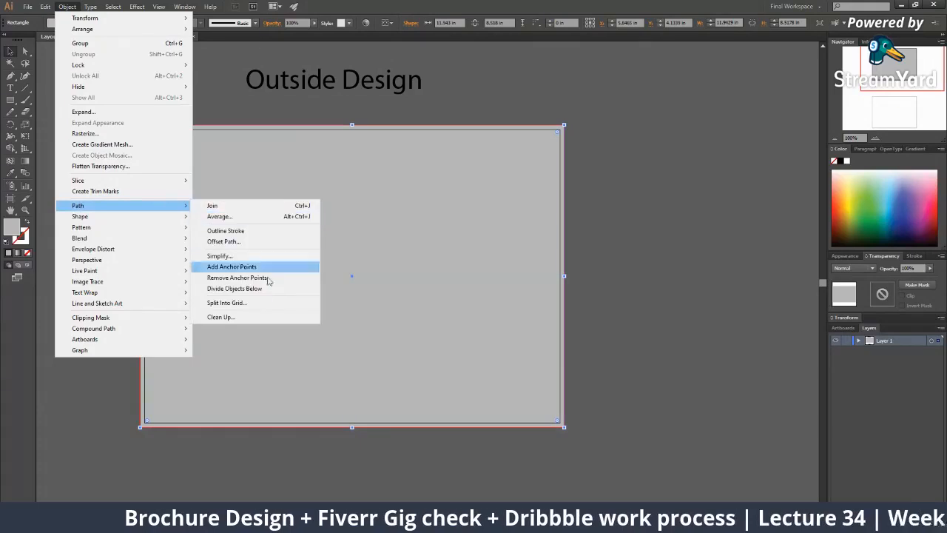
pyautogui.click(266, 302)
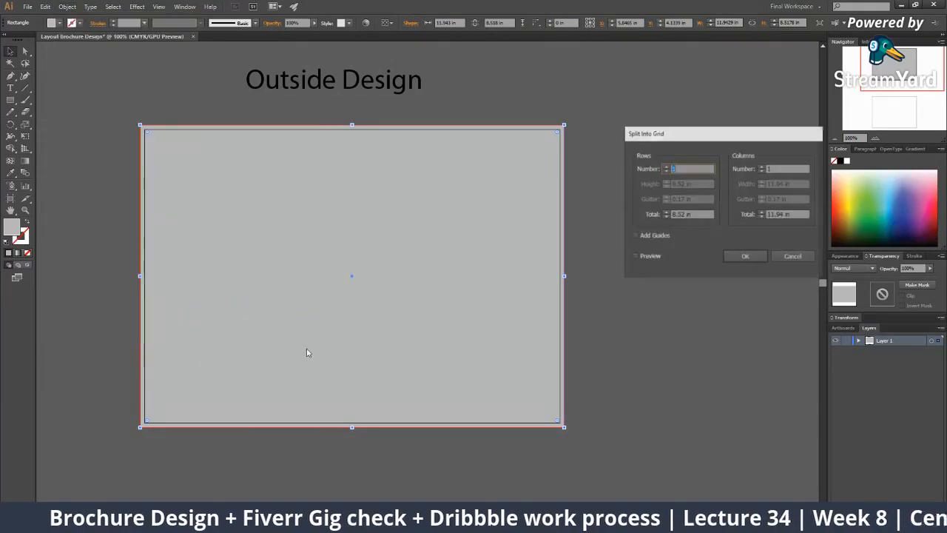
pyautogui.click(803, 255)
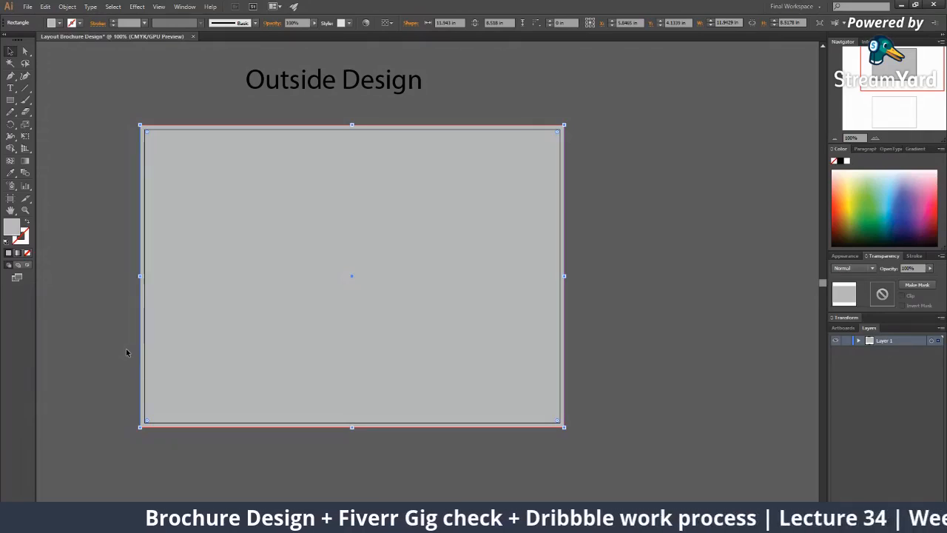
pyautogui.click(78, 6)
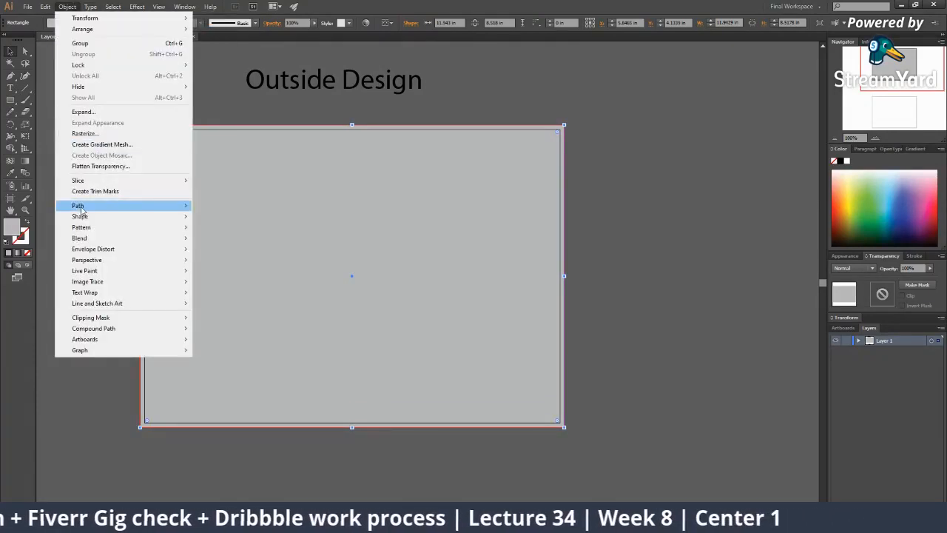
pyautogui.moveTo(81, 210)
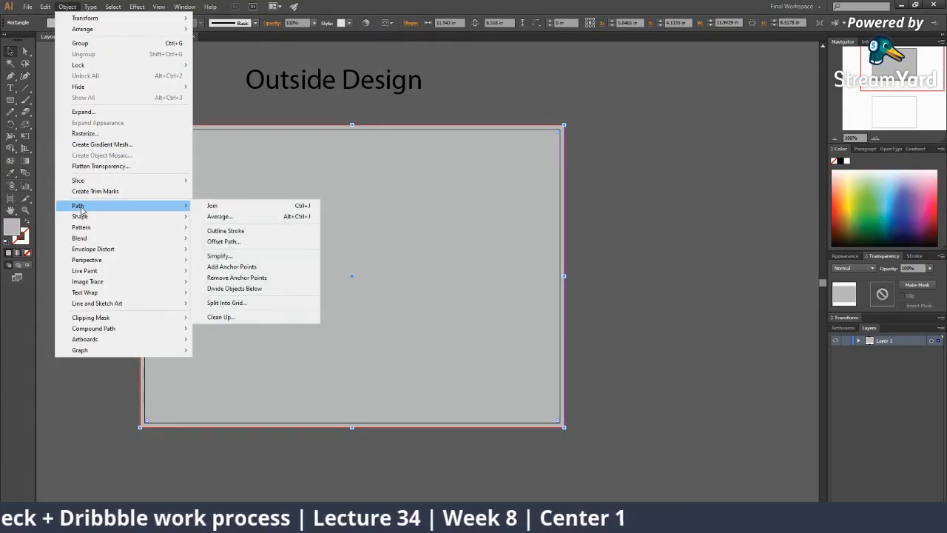
pyautogui.click(232, 308)
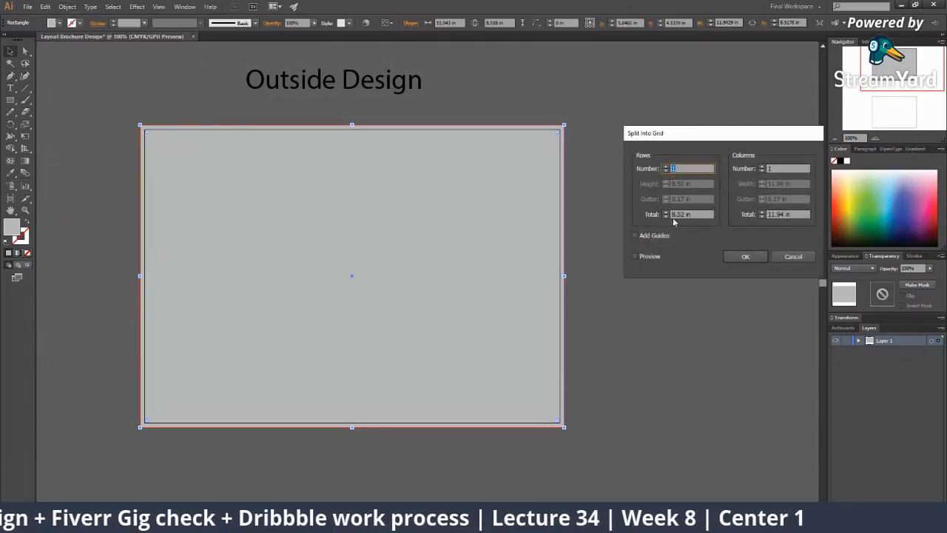
pyautogui.click(638, 256)
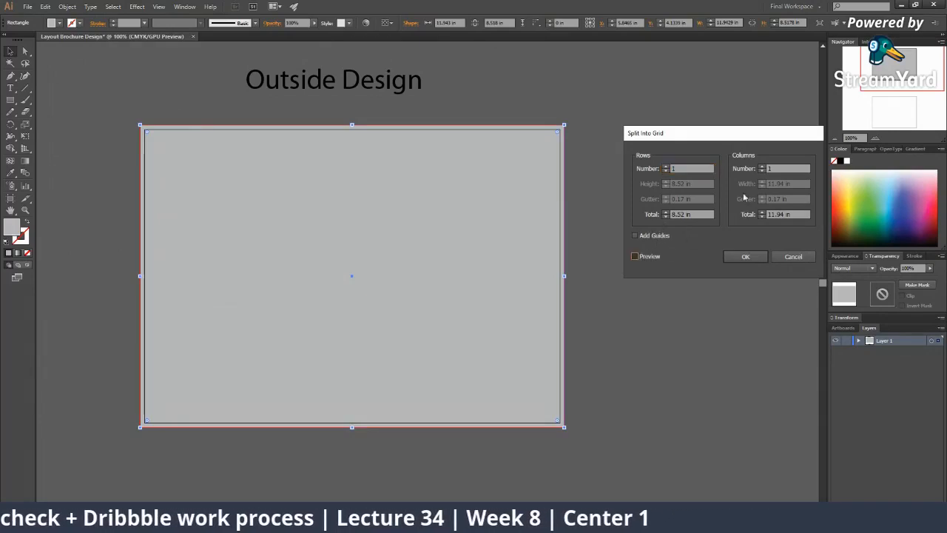
pyautogui.click(763, 167)
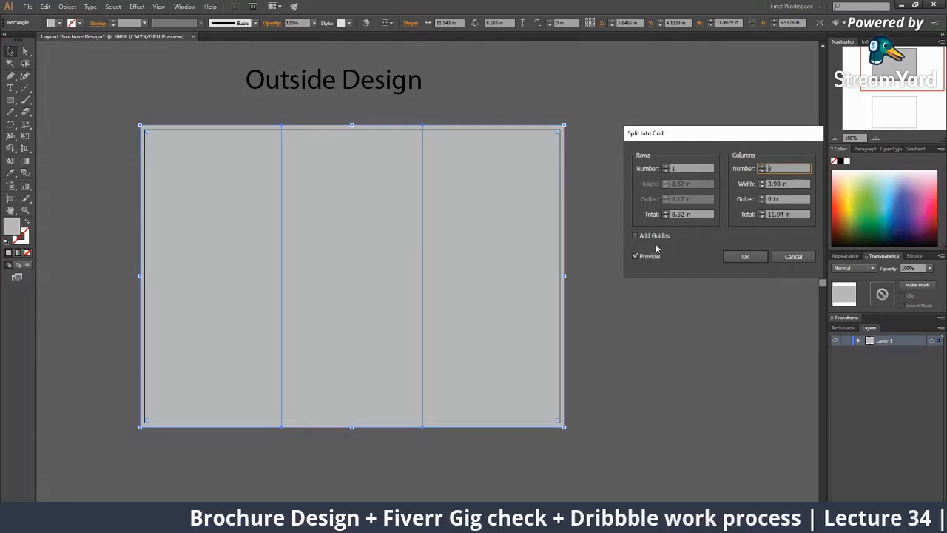
pyautogui.click(634, 236)
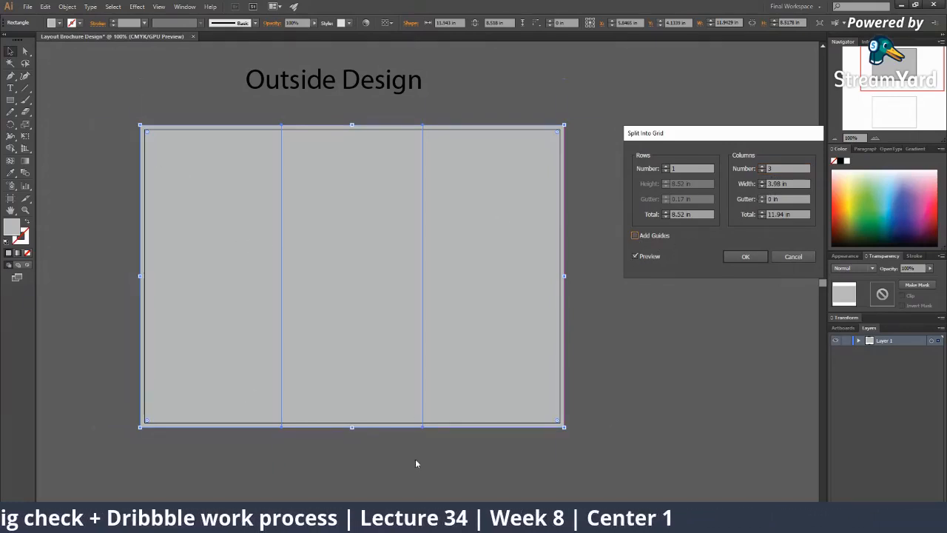
# Go back to the tri fold brochures results, preview the Professional Corporate Tri-Fold, then return to Illustrator
pyautogui.click(444, 521)
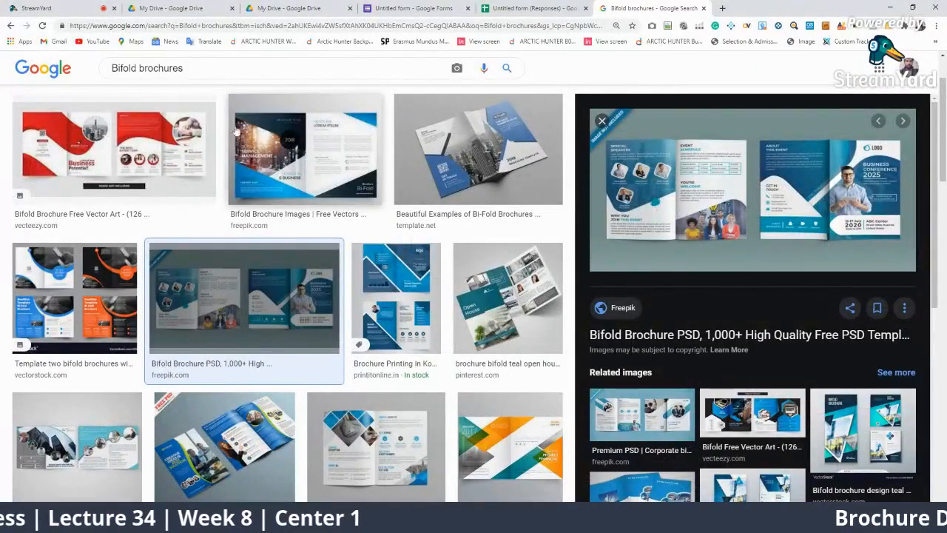
pyautogui.click(10, 26)
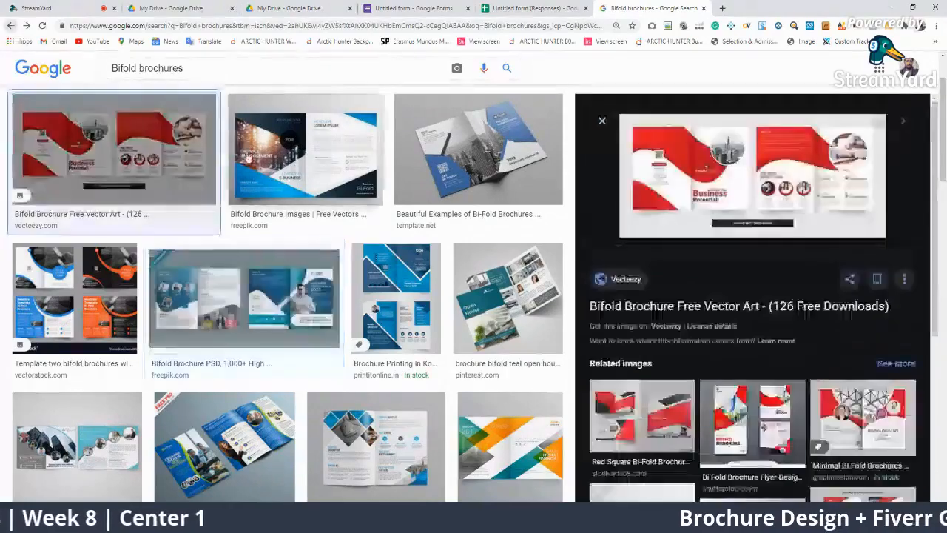
pyautogui.click(10, 26)
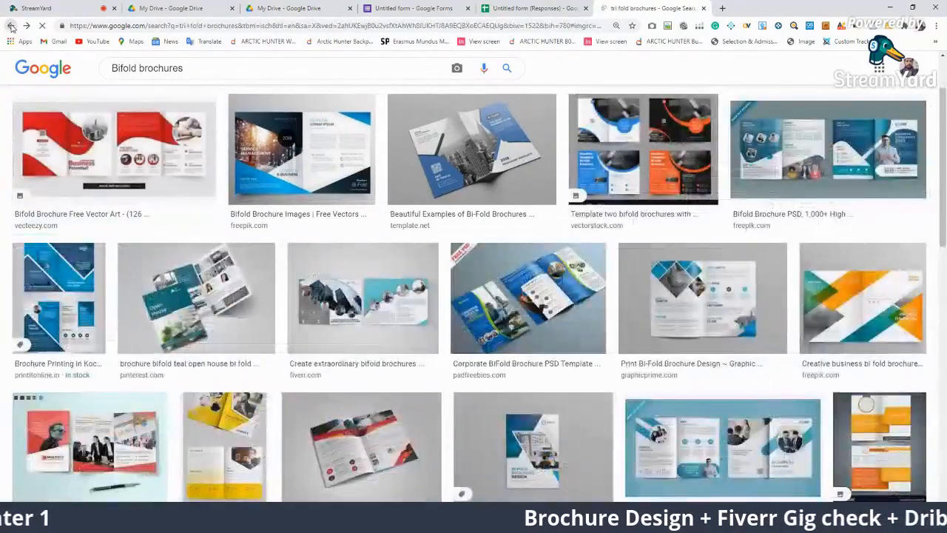
pyautogui.click(10, 26)
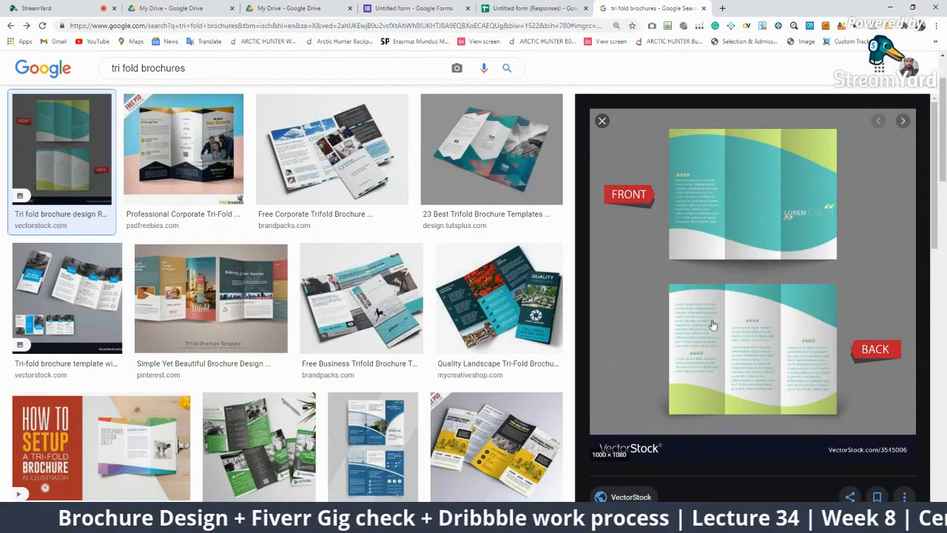
pyautogui.click(185, 148)
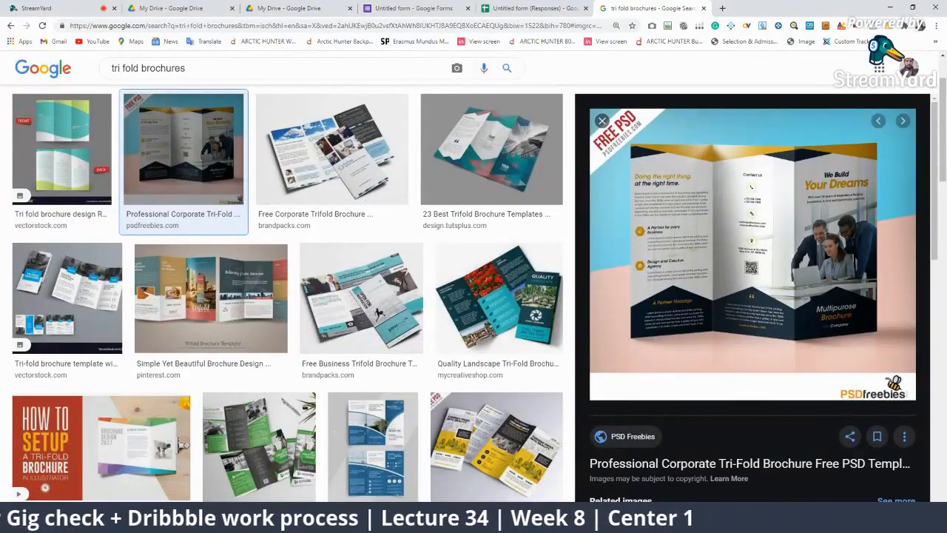
pyautogui.click(485, 521)
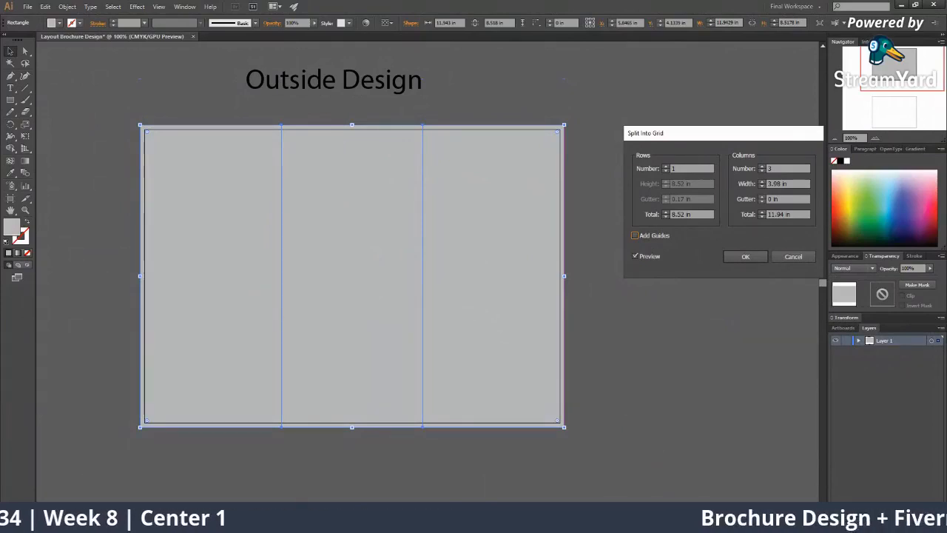
# Switch to Chrome to view the Professional Corporate Tri-Fold brochure example
pyautogui.click(485, 520)
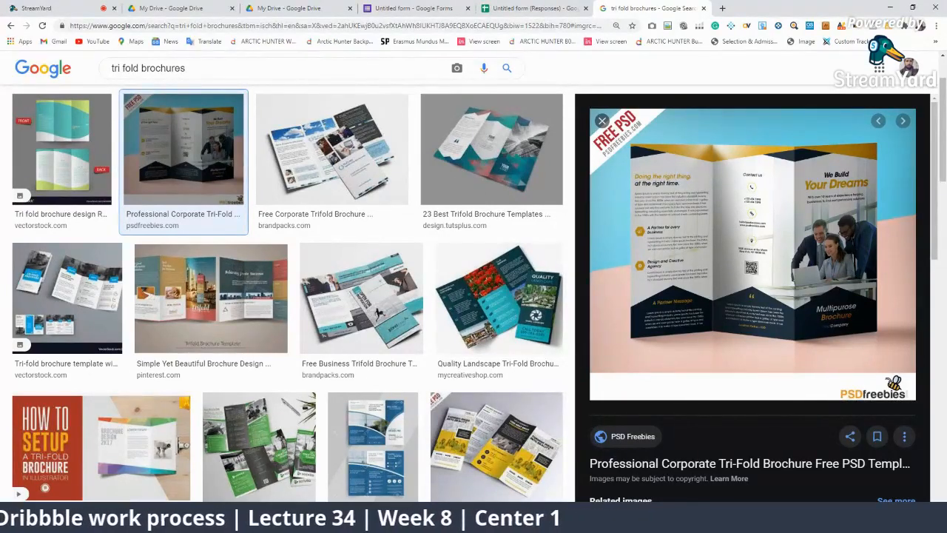
# Return to Illustrator's Split Into Grid preview showing three 3.98 in columns
pyautogui.click(420, 522)
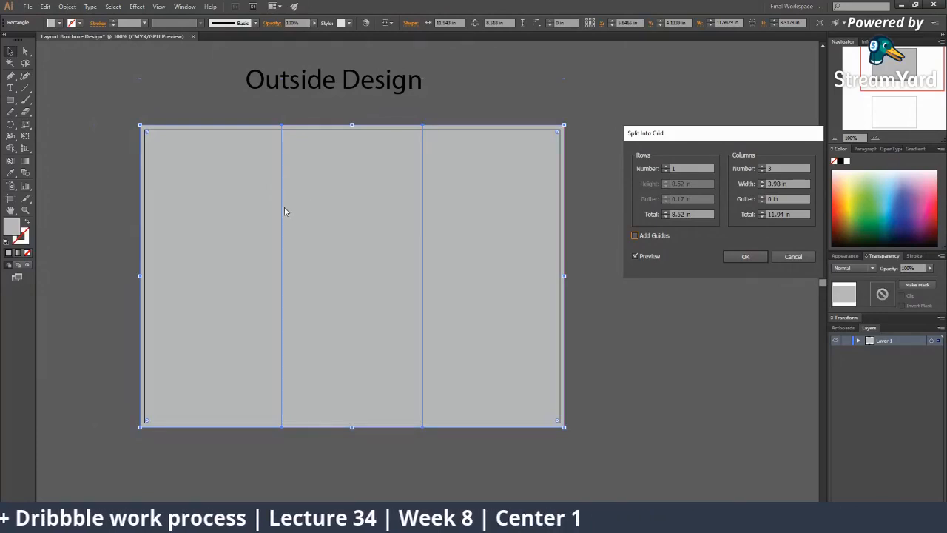
# Try gutter values of 0.2 in, 0.1 in and none, toggling the grid preview to compare
pyautogui.click(763, 200)
pyautogui.write('0.2')
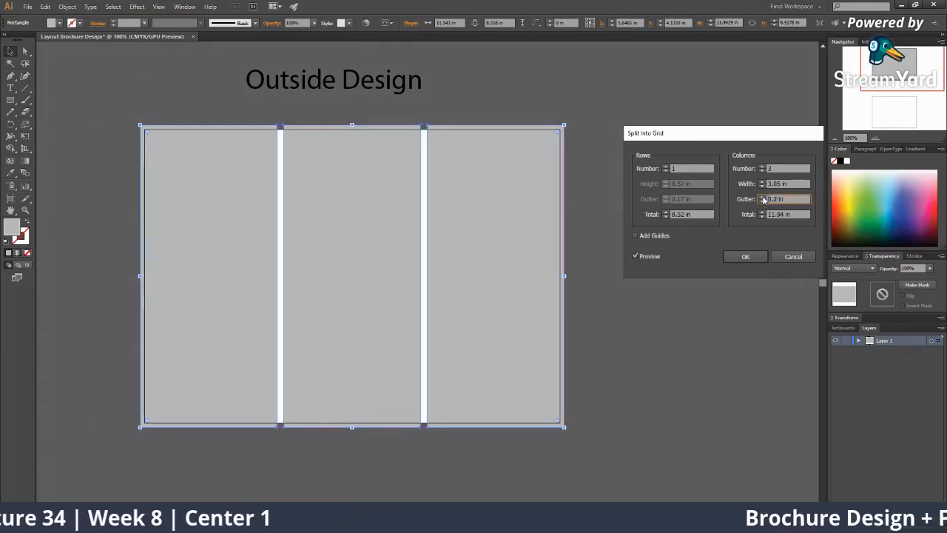
pyautogui.click(762, 202)
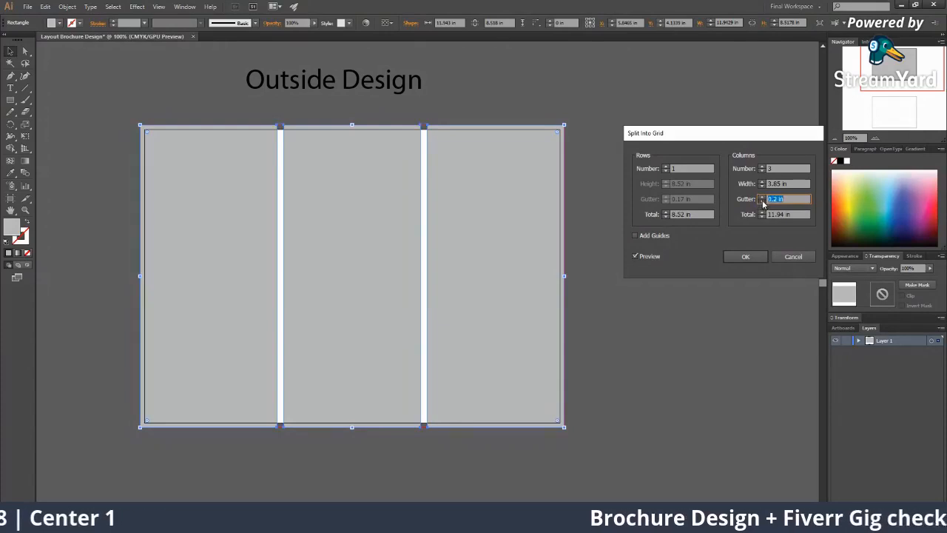
pyautogui.click(780, 198)
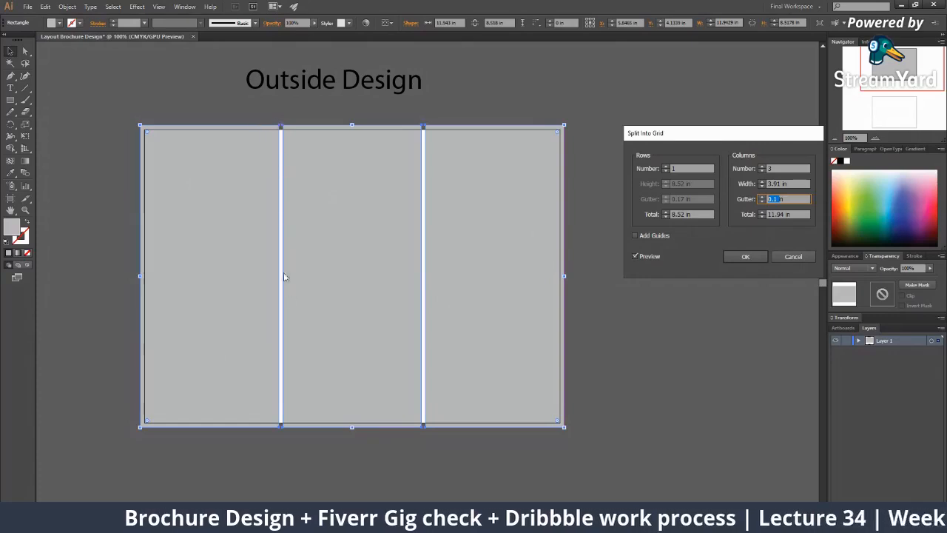
pyautogui.click(762, 201)
pyautogui.click(762, 197)
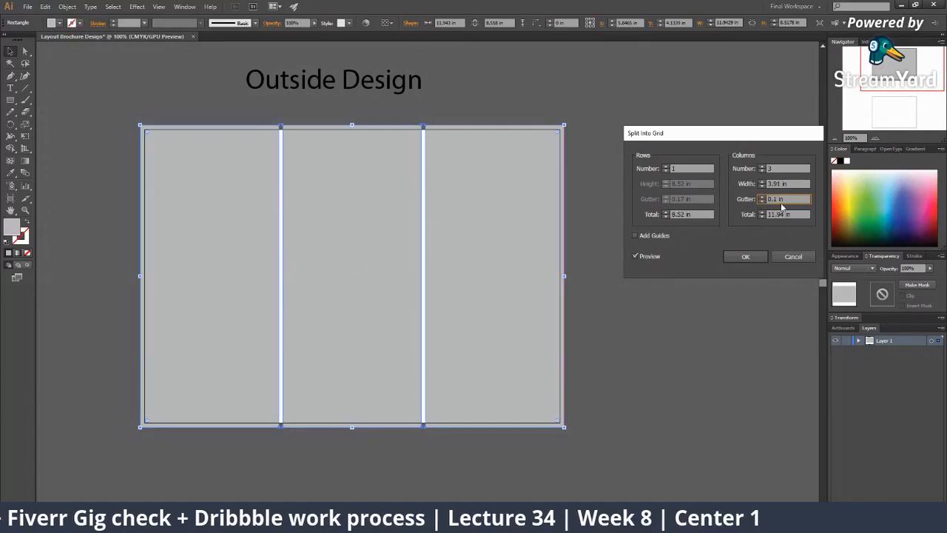
pyautogui.moveTo(788, 199); pyautogui.dragTo(749, 199)
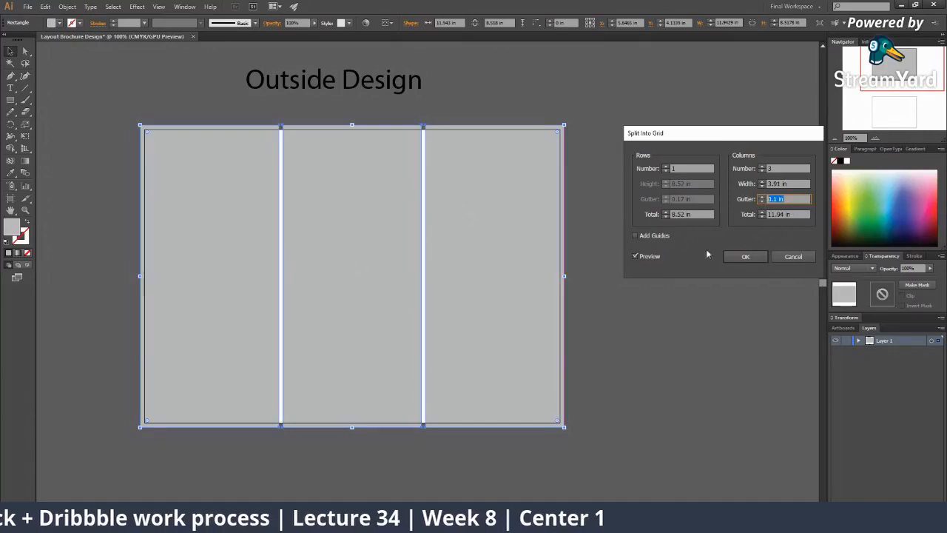
pyautogui.click(636, 257)
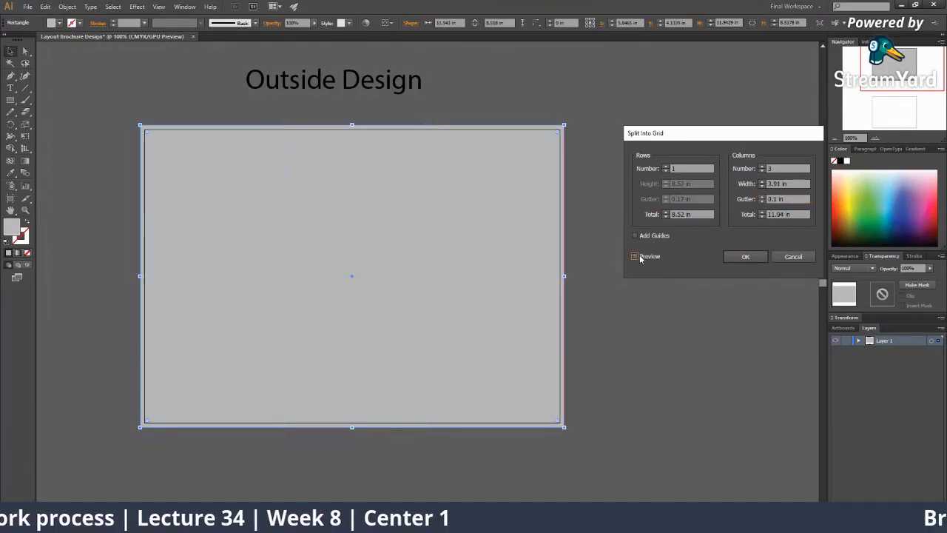
pyautogui.click(635, 257)
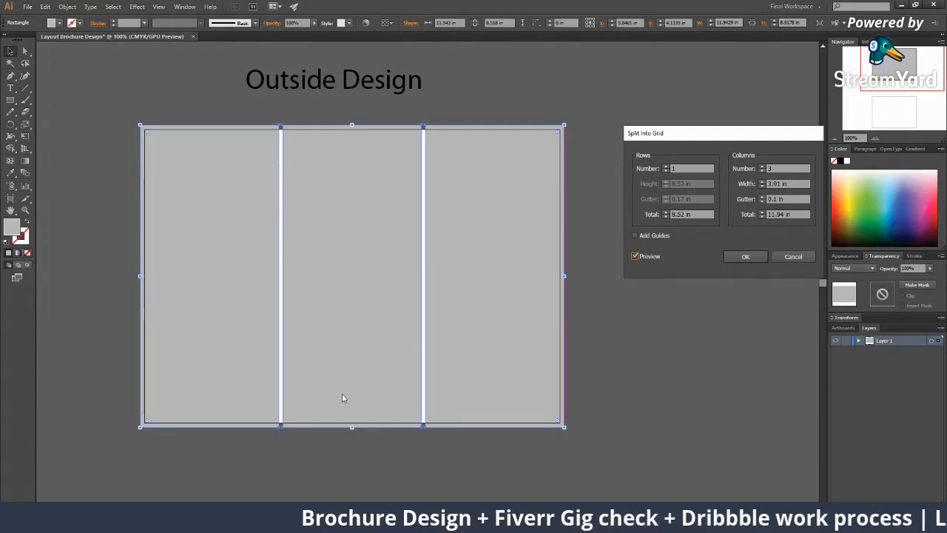
# Set the gutter to 0.07 in and split the rectangle into three 3.93 in panels
pyautogui.click(775, 199)
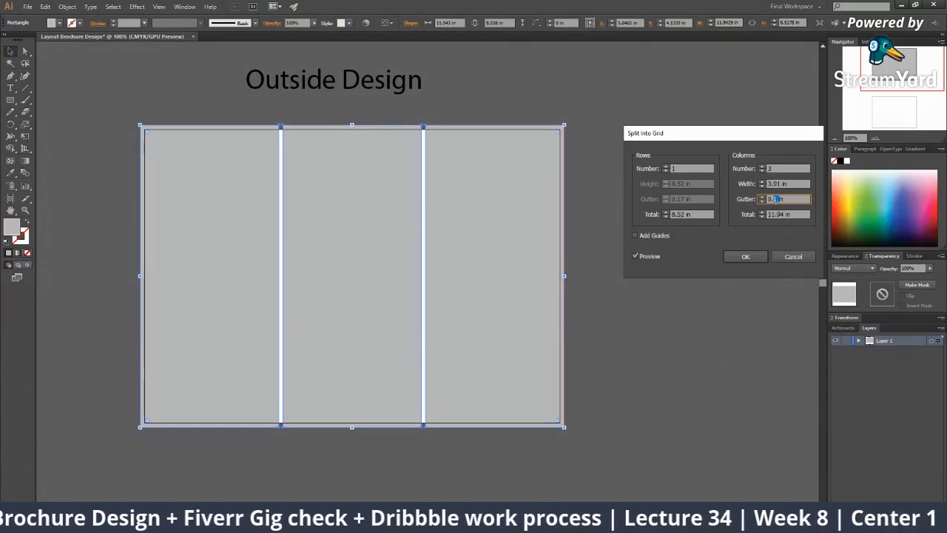
pyautogui.write('05')
pyautogui.press('Tab')
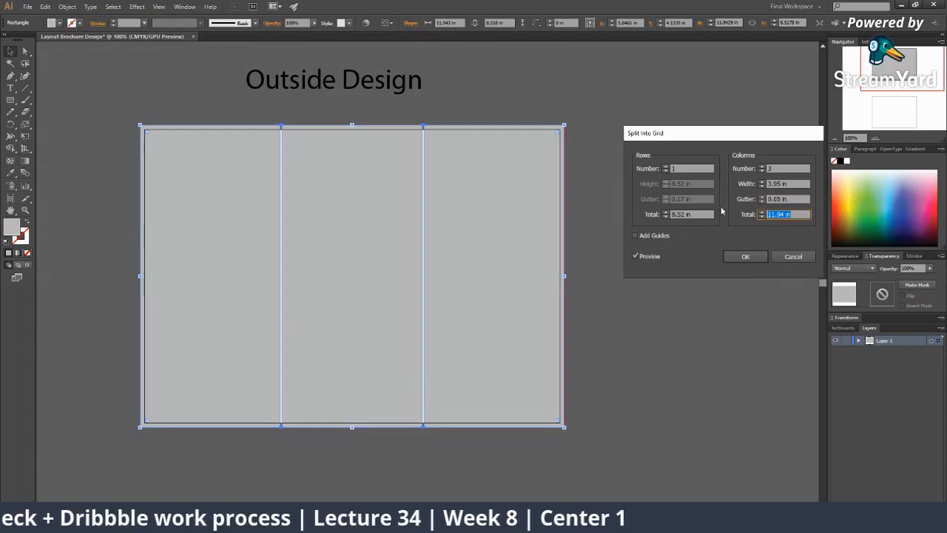
pyautogui.moveTo(777, 199); pyautogui.dragTo(782, 200)
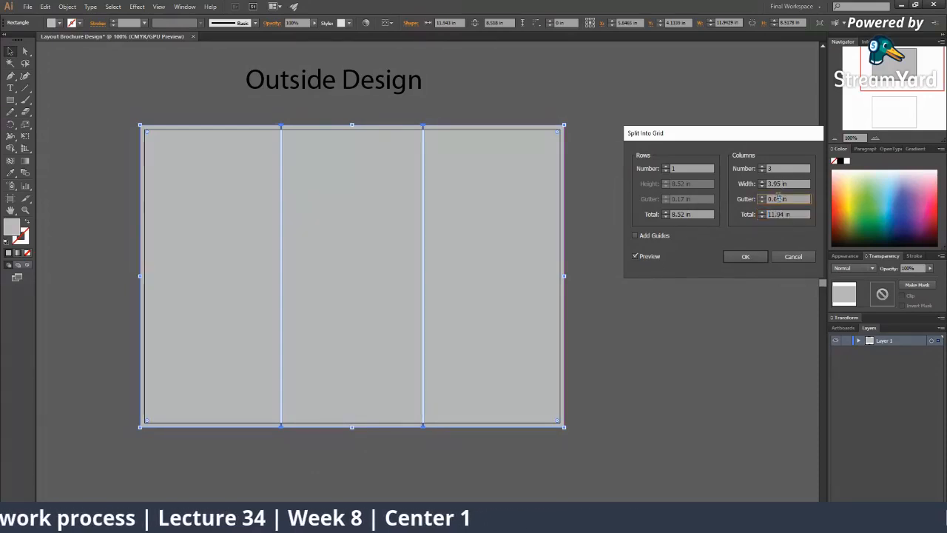
pyautogui.write('7')
pyautogui.press('Tab')
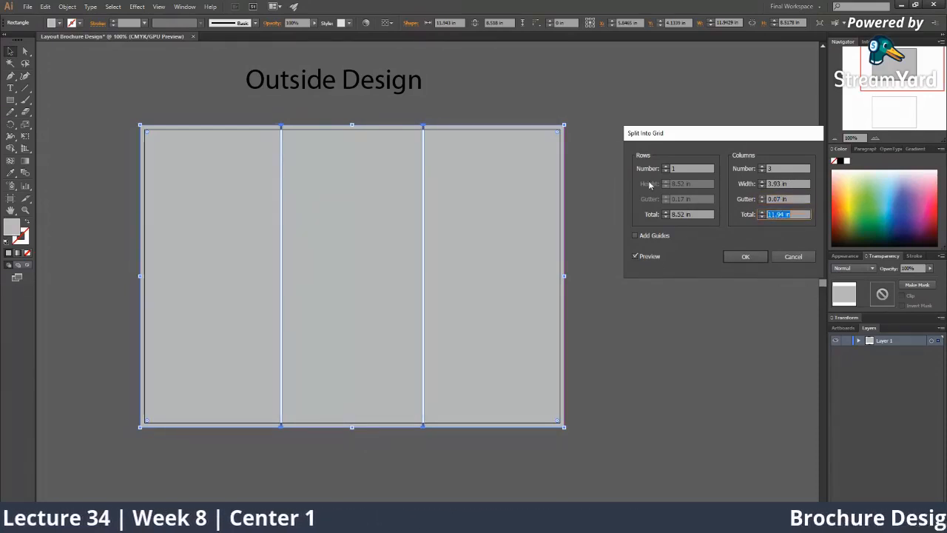
pyautogui.moveTo(783, 198); pyautogui.dragTo(768, 199)
pyautogui.click(756, 257)
# Deselect the panels and zoom in and out to inspect the gaps between them
pyautogui.click(688, 401)
pyautogui.press('z')
pyautogui.moveTo(455, 300); pyautogui.dragTo(308, 257)
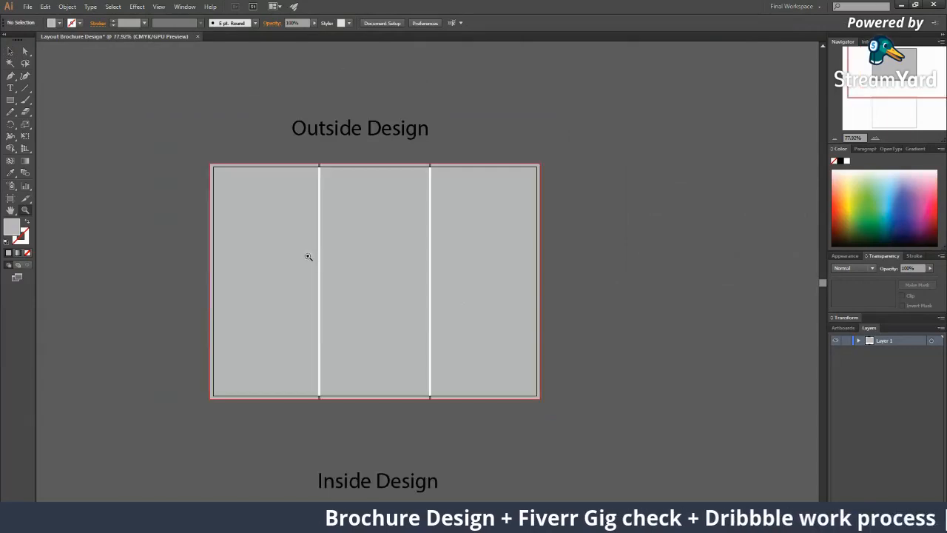
pyautogui.click(342, 238)
pyautogui.click(342, 238)
pyautogui.click(494, 273)
pyautogui.click(494, 274)
pyautogui.click(494, 273)
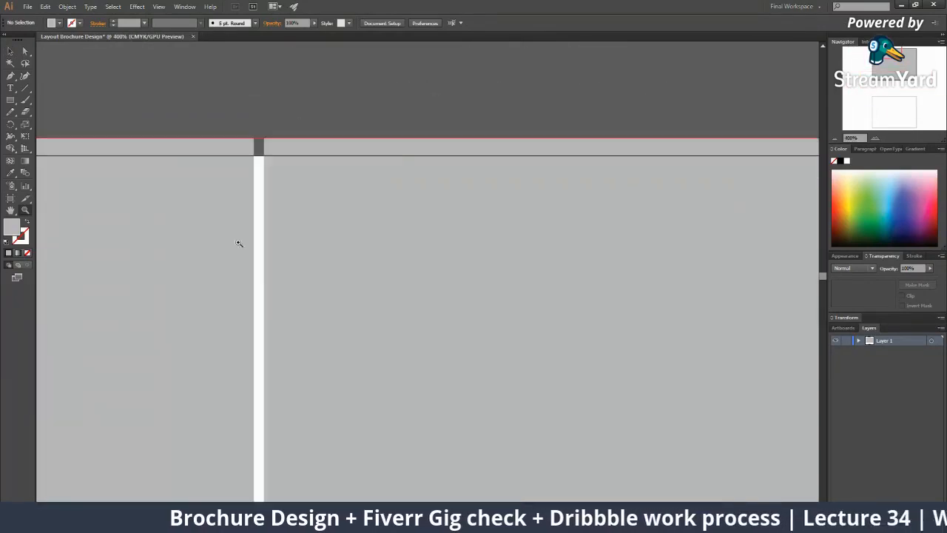
pyautogui.click(281, 185)
pyautogui.click(386, 230)
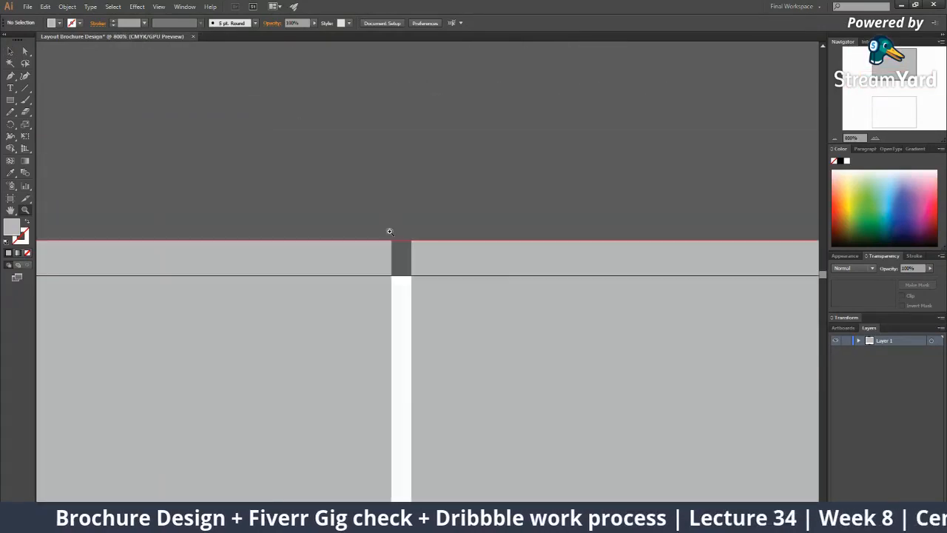
pyautogui.keyDown('alt'); pyautogui.click(480, 311); pyautogui.keyUp('alt')
pyautogui.keyDown('alt'); pyautogui.click(480, 311); pyautogui.keyUp('alt')
pyautogui.keyDown('alt'); pyautogui.click(480, 312); pyautogui.keyUp('alt')
pyautogui.keyDown('alt'); pyautogui.click(479, 313); pyautogui.keyUp('alt')
pyautogui.keyDown('alt'); pyautogui.click(478, 312); pyautogui.keyUp('alt')
pyautogui.keyDown('alt'); pyautogui.click(477, 313); pyautogui.keyUp('alt')
pyautogui.keyDown('alt'); pyautogui.click(470, 311); pyautogui.keyUp('alt')
# Centre the Outside Design artboard at 100% and show the rulers
pyautogui.moveTo(456, 355); pyautogui.dragTo(423, 243)
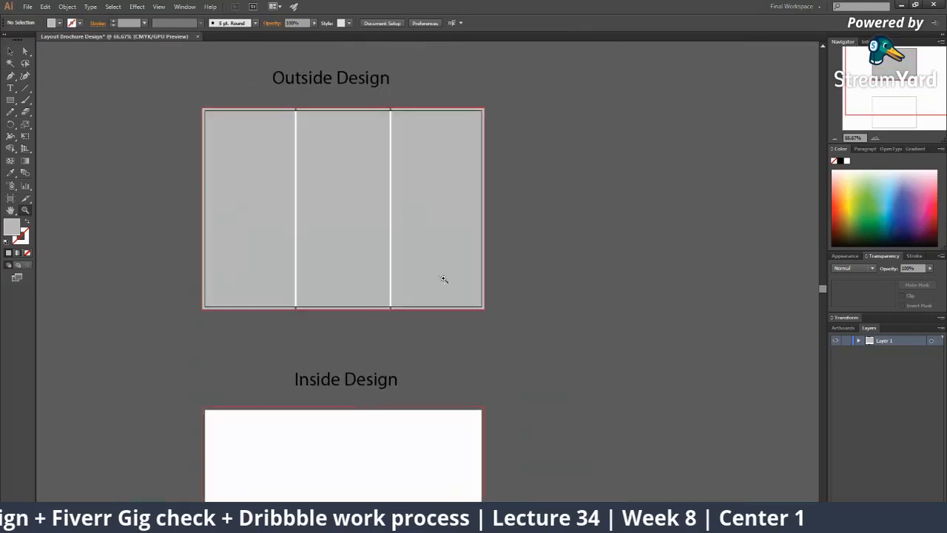
pyautogui.click(383, 248)
pyautogui.click(383, 248)
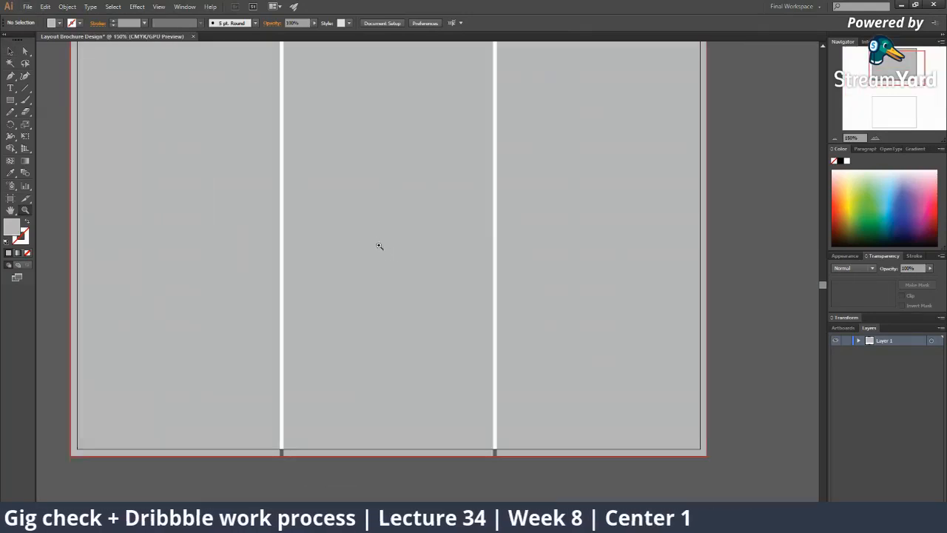
pyautogui.keyDown('alt'); pyautogui.click(426, 241); pyautogui.keyUp('alt')
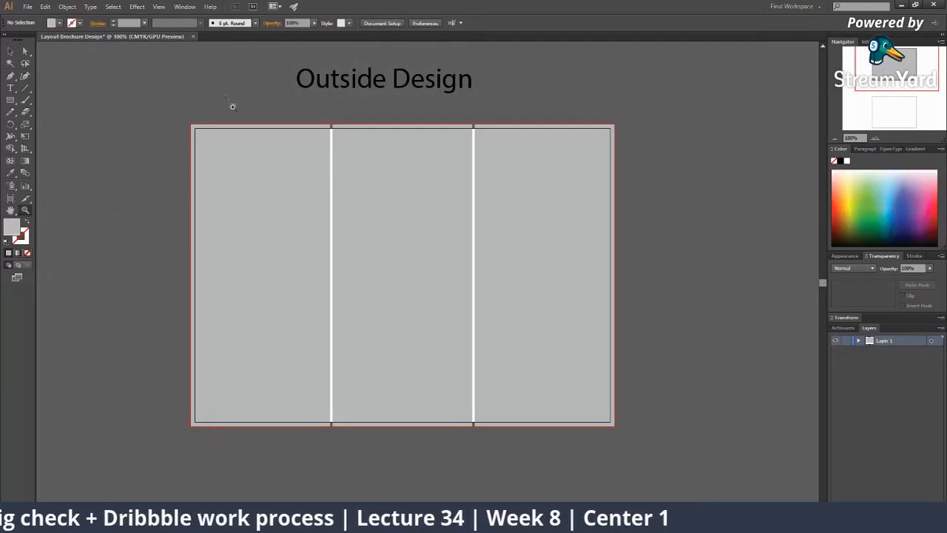
pyautogui.click(414, 267)
pyautogui.keyDown('alt'); pyautogui.click(409, 267); pyautogui.keyUp('alt')
pyautogui.keyDown('alt'); pyautogui.click(409, 267); pyautogui.keyUp('alt')
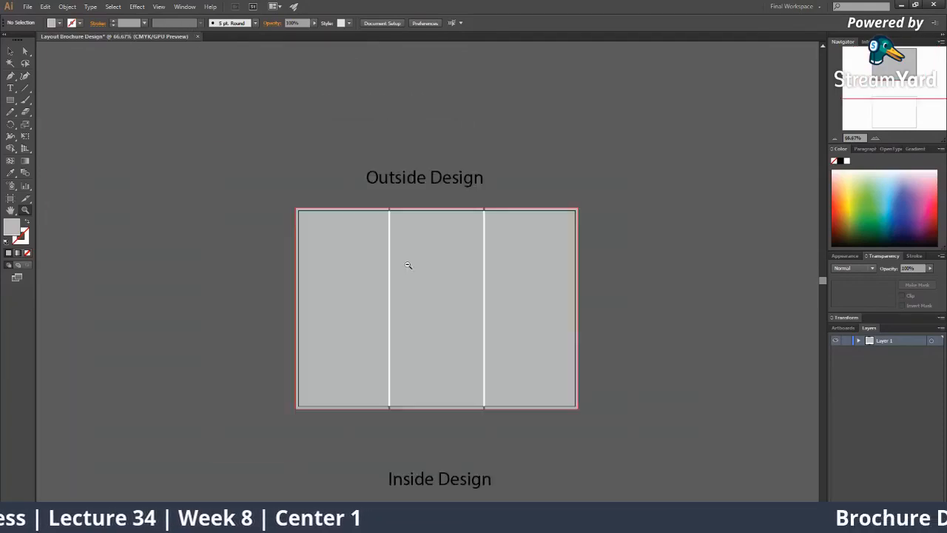
pyautogui.keyDown('alt'); pyautogui.click(410, 267); pyautogui.keyUp('alt')
pyautogui.moveTo(385, 257); pyautogui.dragTo(372, 252)
pyautogui.press('v')
pyautogui.press('z')
pyautogui.click(531, 359)
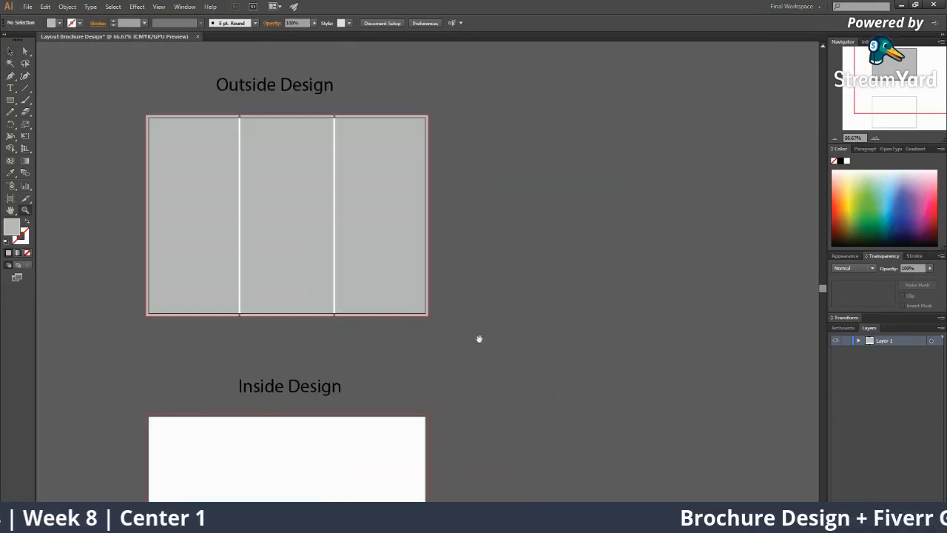
pyautogui.moveTo(547, 352); pyautogui.dragTo(563, 357)
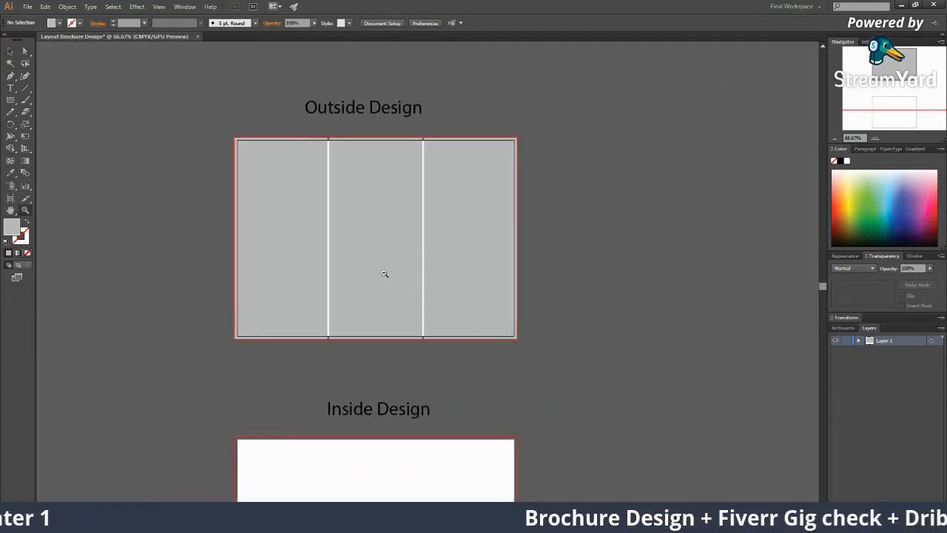
pyautogui.click(383, 273)
pyautogui.moveTo(433, 284); pyautogui.dragTo(343, 340)
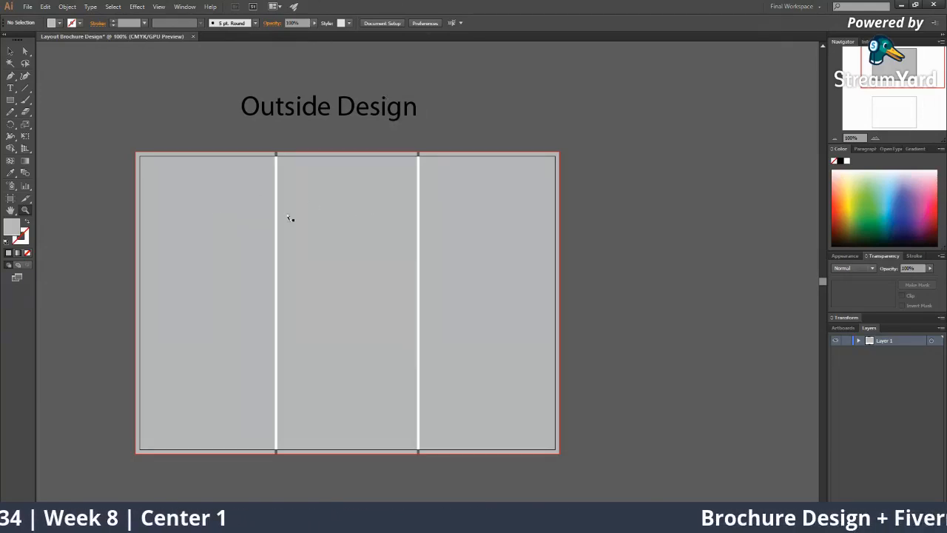
pyautogui.hotkey('ctrl', 'r')
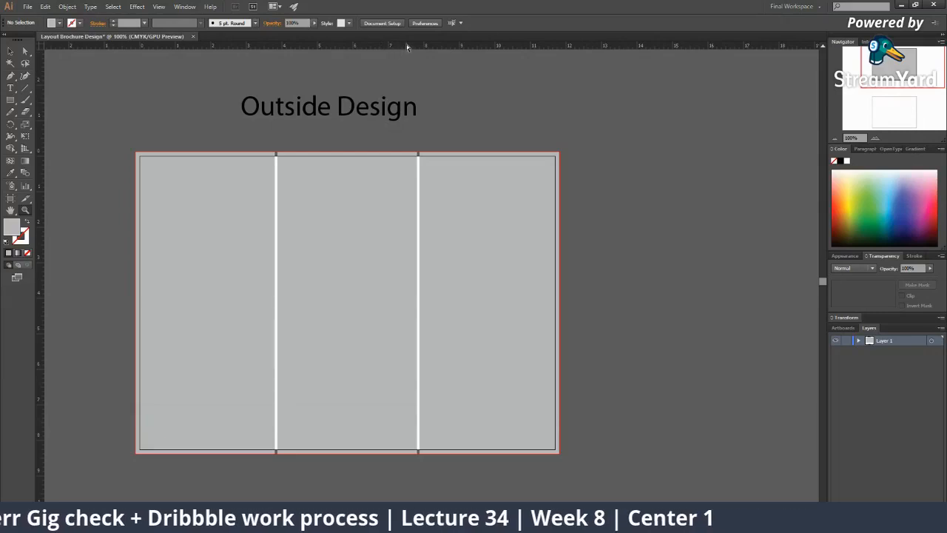
# Add horizontal guides just inside the artboard's top and bottom edges
pyautogui.moveTo(406, 48); pyautogui.dragTo(417, 156)
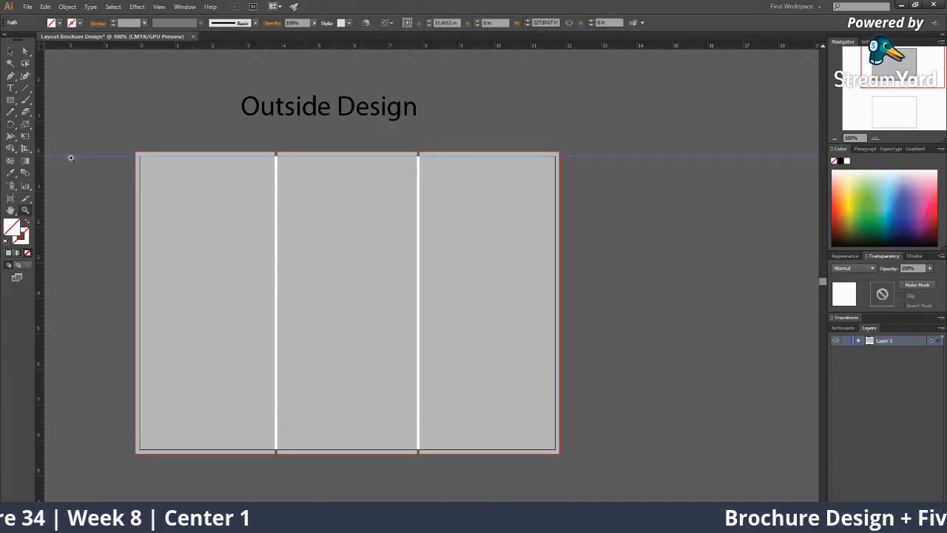
pyautogui.press('v')
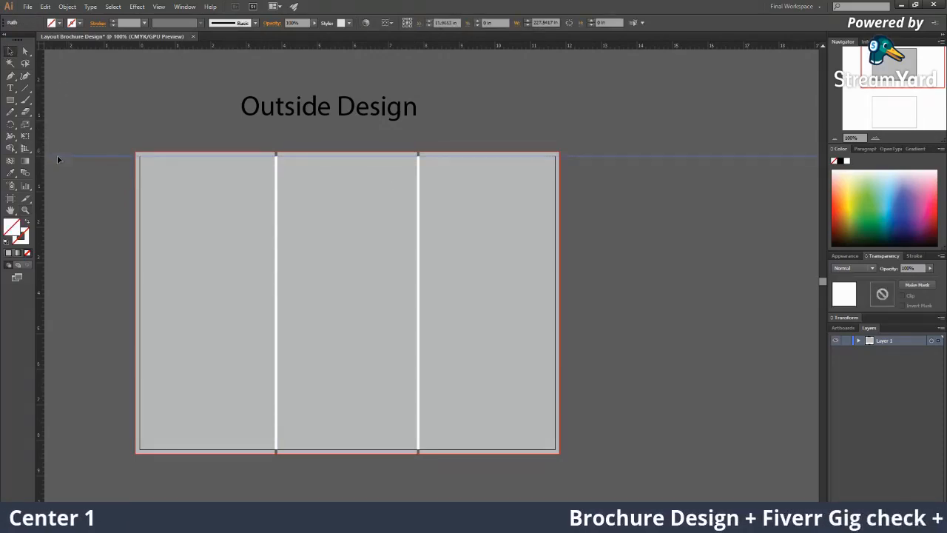
pyautogui.moveTo(57, 156); pyautogui.dragTo(52, 169)
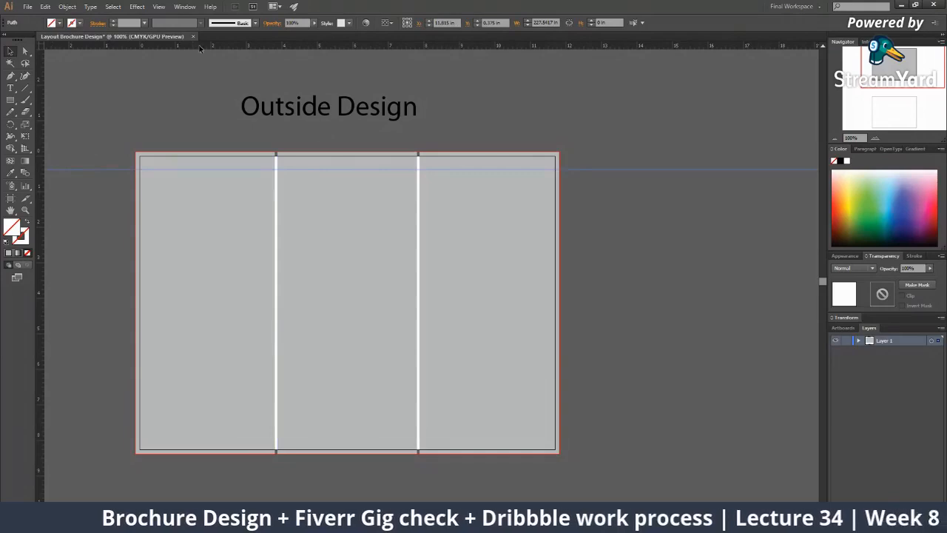
pyautogui.moveTo(212, 47); pyautogui.dragTo(238, 463)
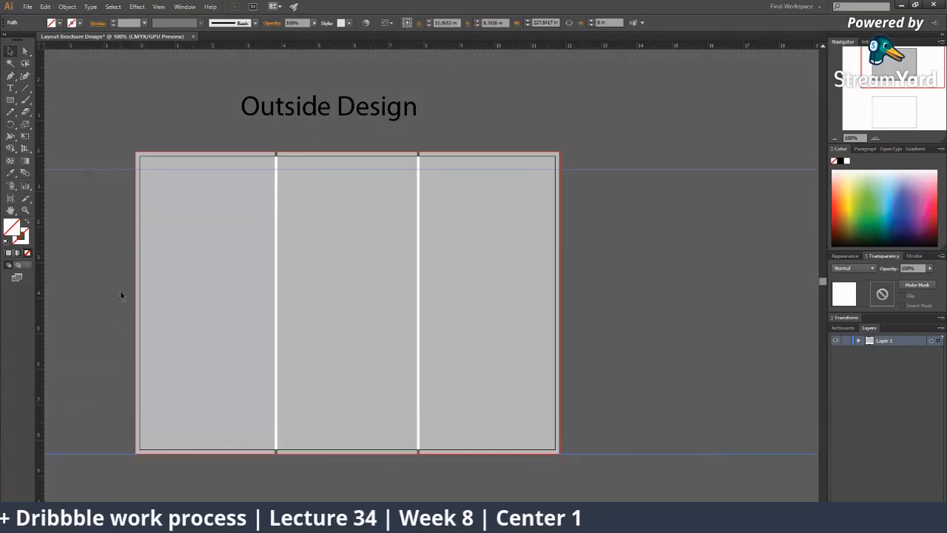
pyautogui.moveTo(105, 457); pyautogui.dragTo(99, 435)
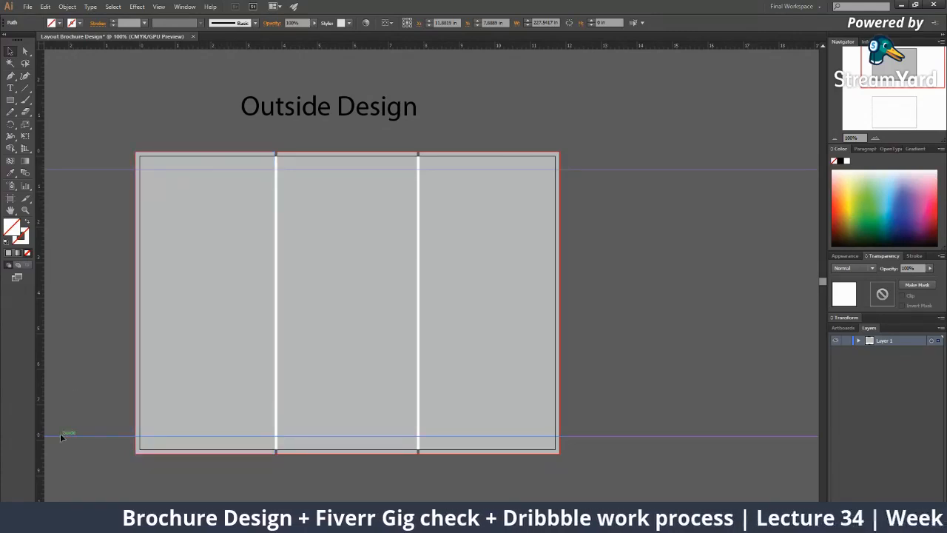
pyautogui.moveTo(60, 438); pyautogui.dragTo(59, 434)
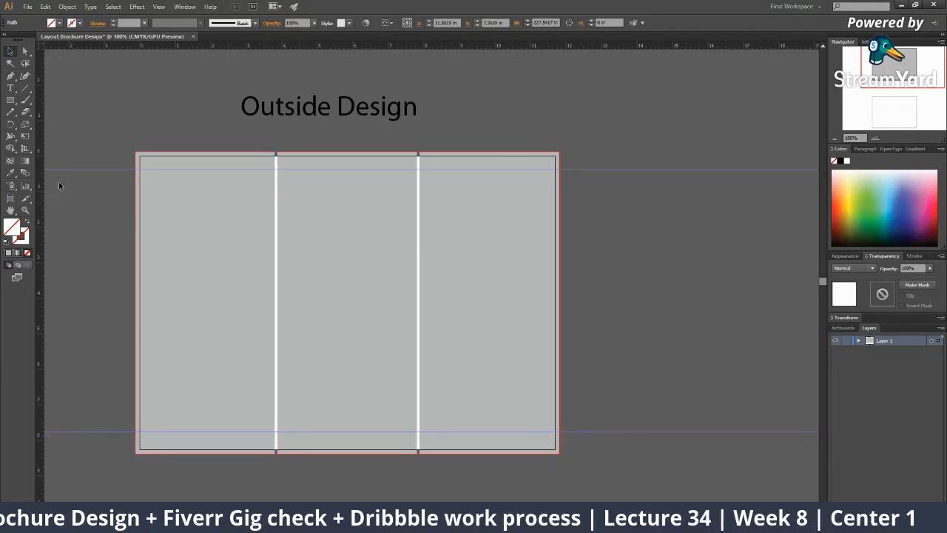
pyautogui.moveTo(61, 171); pyautogui.dragTo(60, 178)
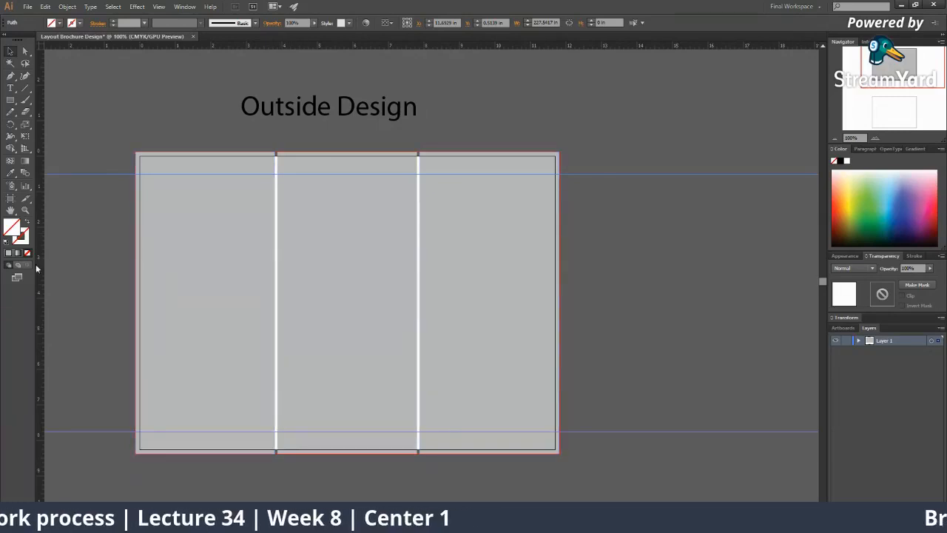
# Add a vertical margin guide near the left edge and fine-tune the top and bottom guides
pyautogui.moveTo(42, 293); pyautogui.dragTo(157, 321)
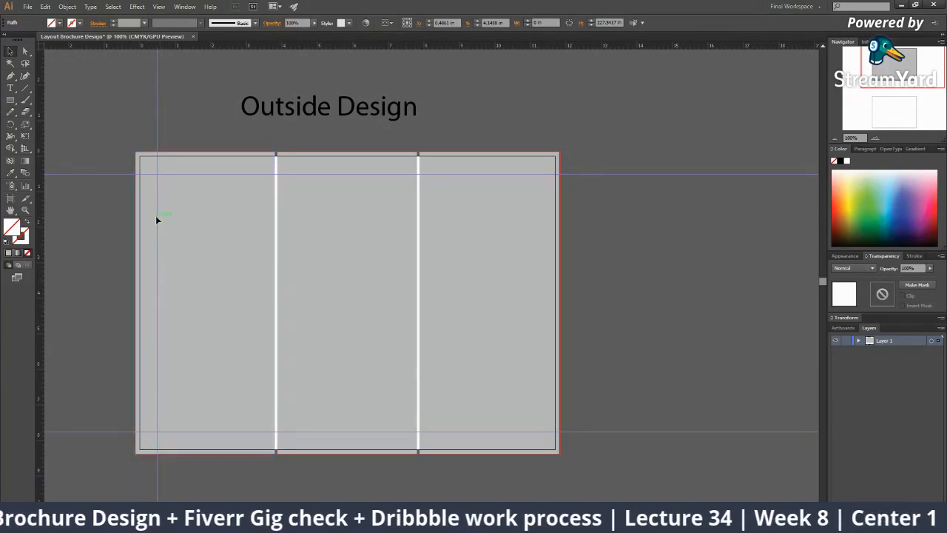
pyautogui.moveTo(156, 215); pyautogui.dragTo(152, 220)
pyautogui.moveTo(162, 176); pyautogui.dragTo(161, 168)
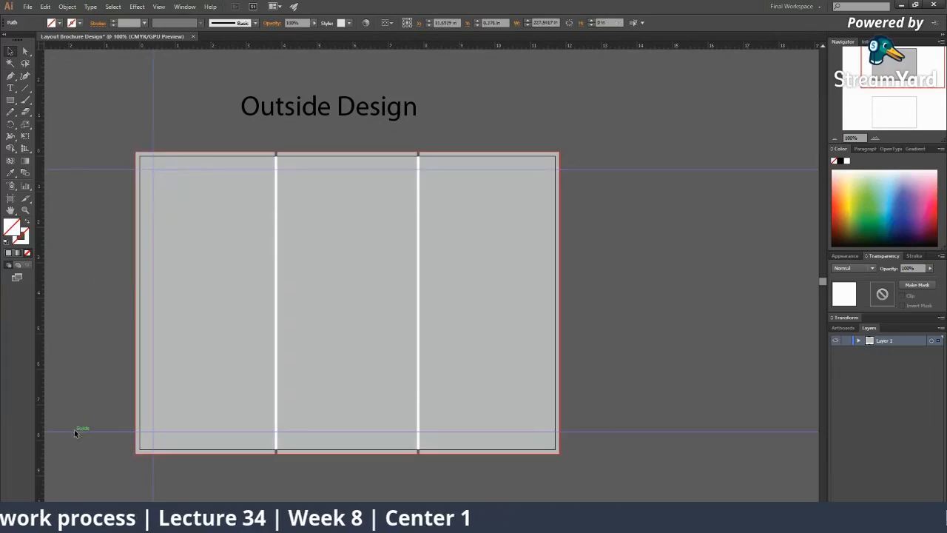
pyautogui.moveTo(75, 430); pyautogui.dragTo(74, 436)
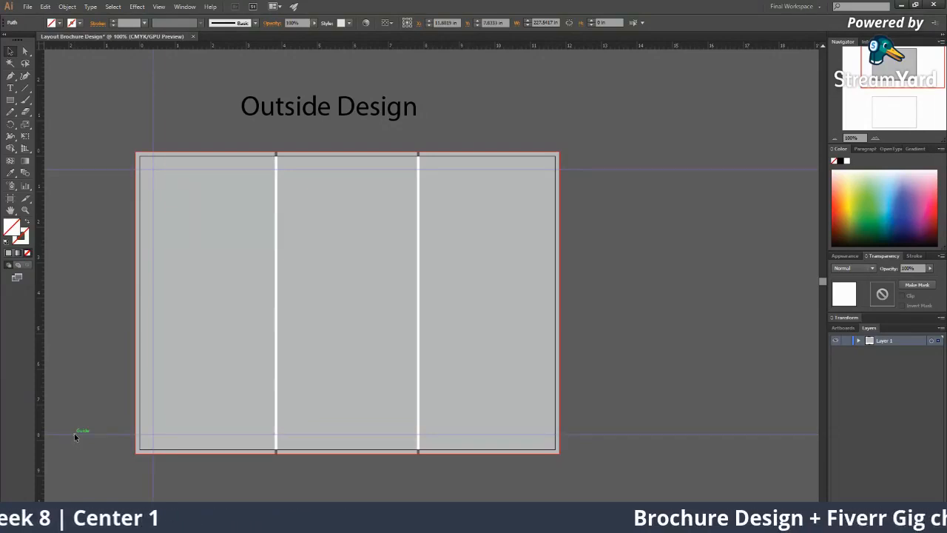
pyautogui.moveTo(74, 434)
pyautogui.mouseDown()
pyautogui.moveTo(73, 449)
pyautogui.moveTo(67, 435)
pyautogui.mouseUp()
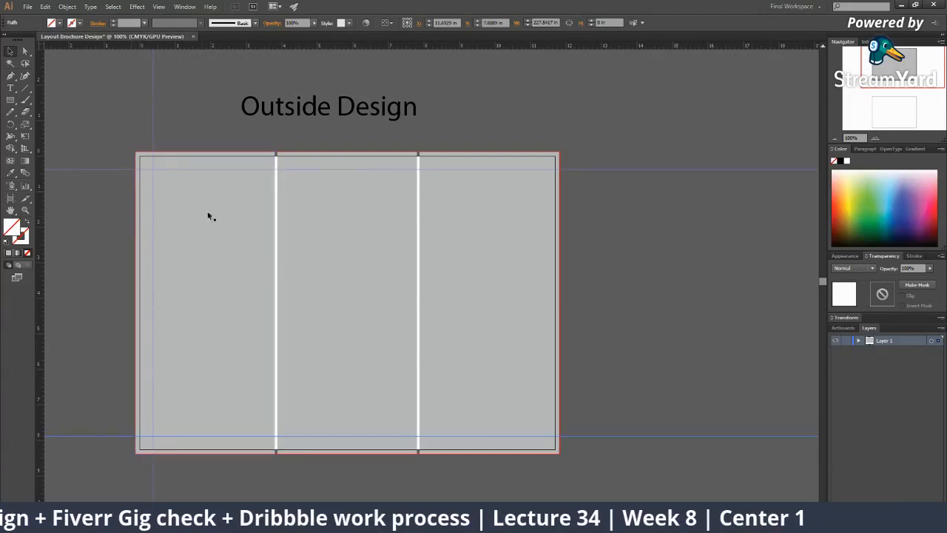
pyautogui.moveTo(269, 245); pyautogui.dragTo(296, 234)
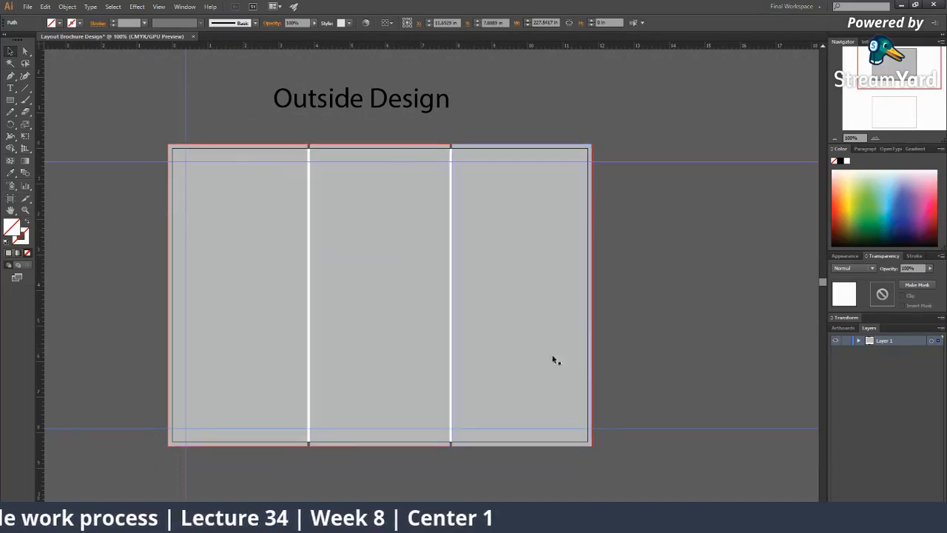
# Pick green from the Color spectrum for the middle panel and red for the right panel
pyautogui.click(401, 281)
pyautogui.click(287, 234)
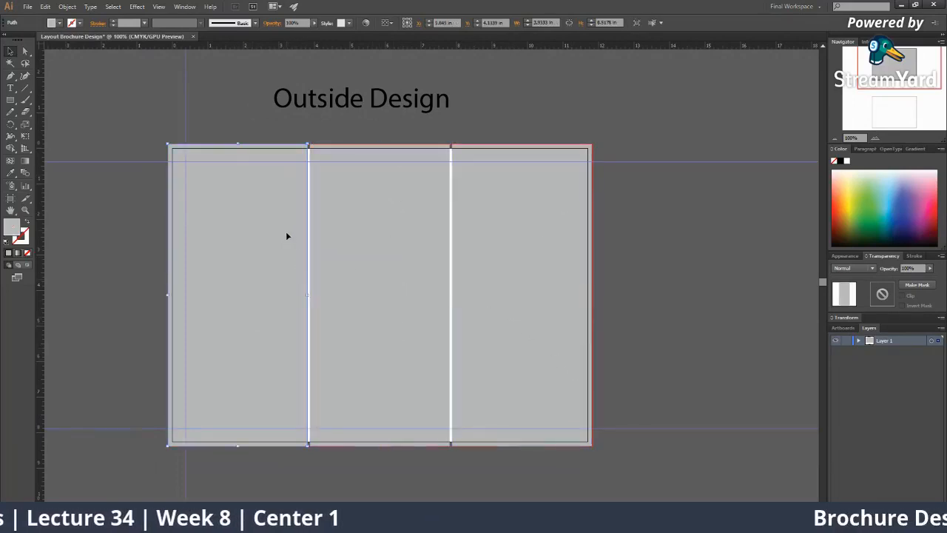
pyautogui.click(393, 195)
pyautogui.click(907, 214)
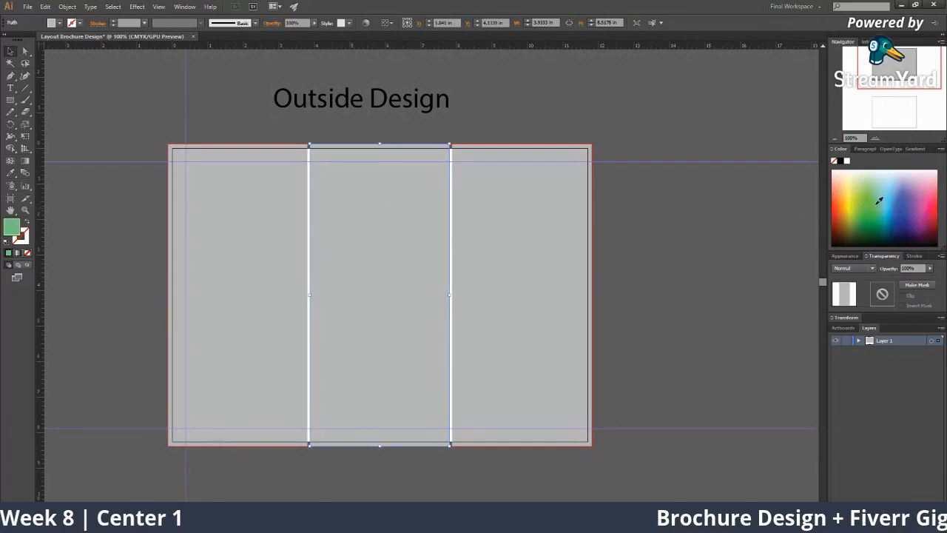
pyautogui.click(494, 267)
pyautogui.click(934, 214)
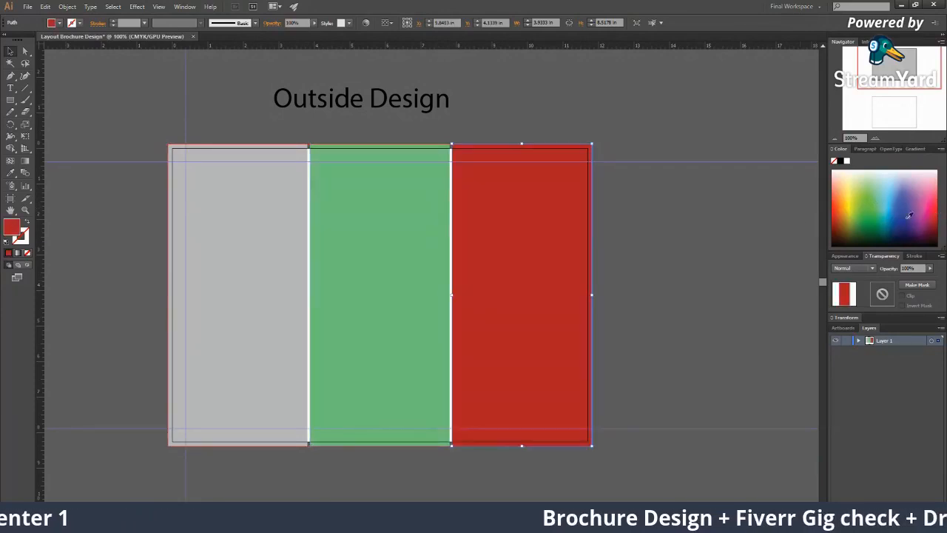
pyautogui.click(282, 249)
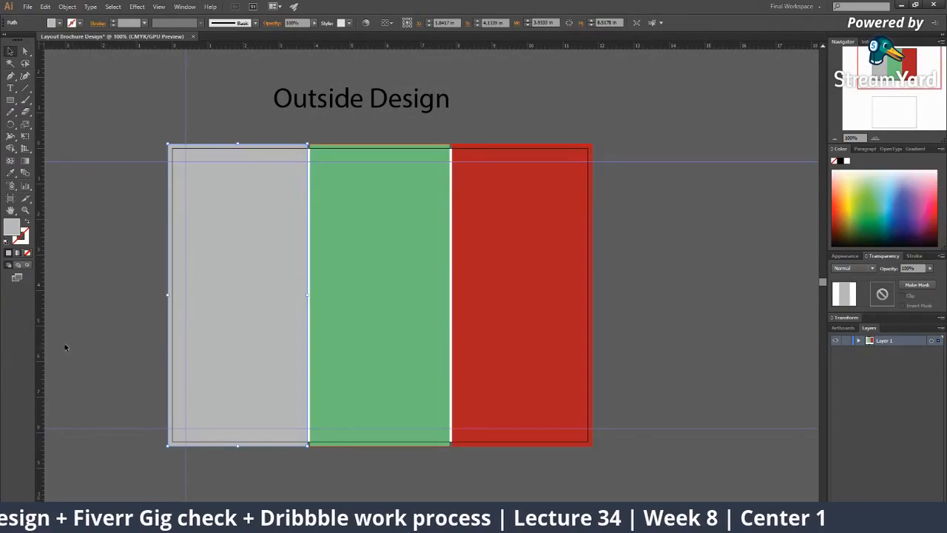
# Place vertical guides on either side of the first panel seam
pyautogui.moveTo(42, 345); pyautogui.dragTo(296, 376)
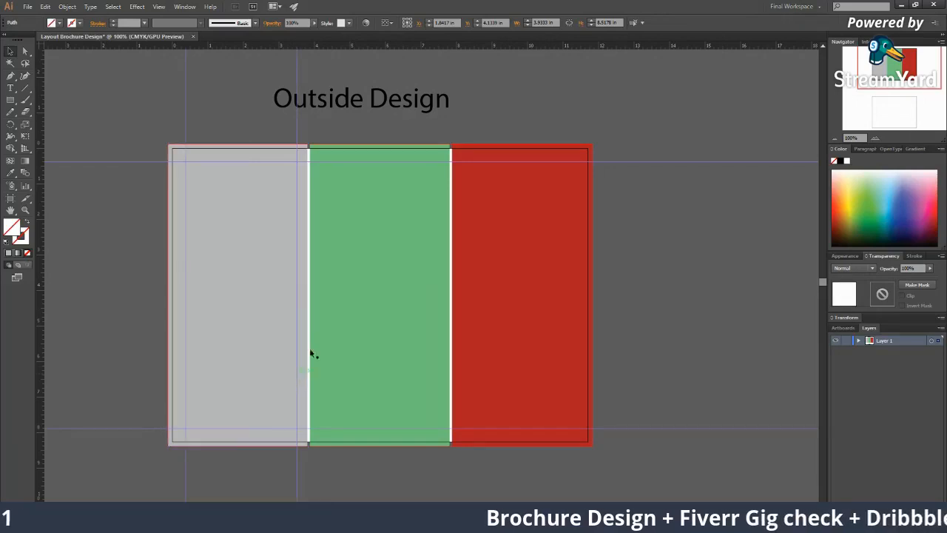
pyautogui.moveTo(297, 204); pyautogui.dragTo(292, 214)
pyautogui.click(302, 225)
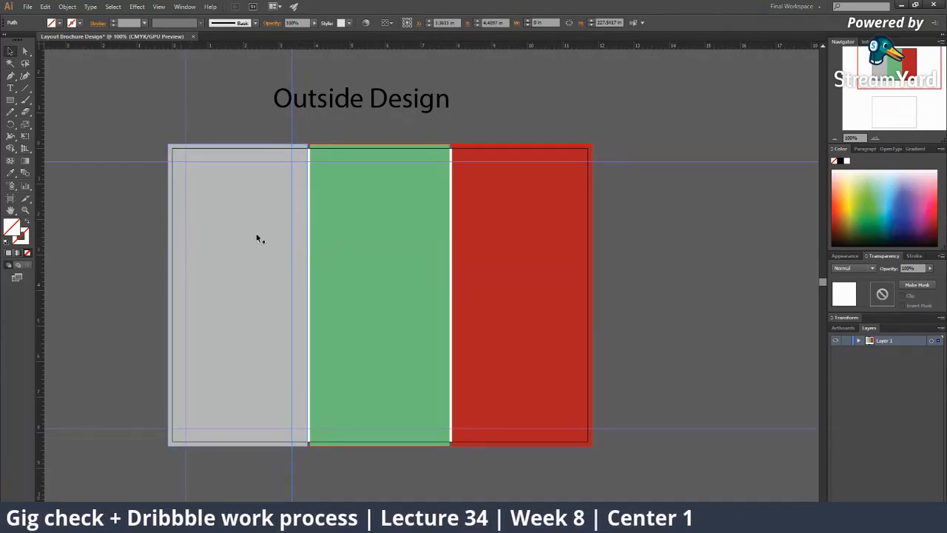
pyautogui.click(46, 299)
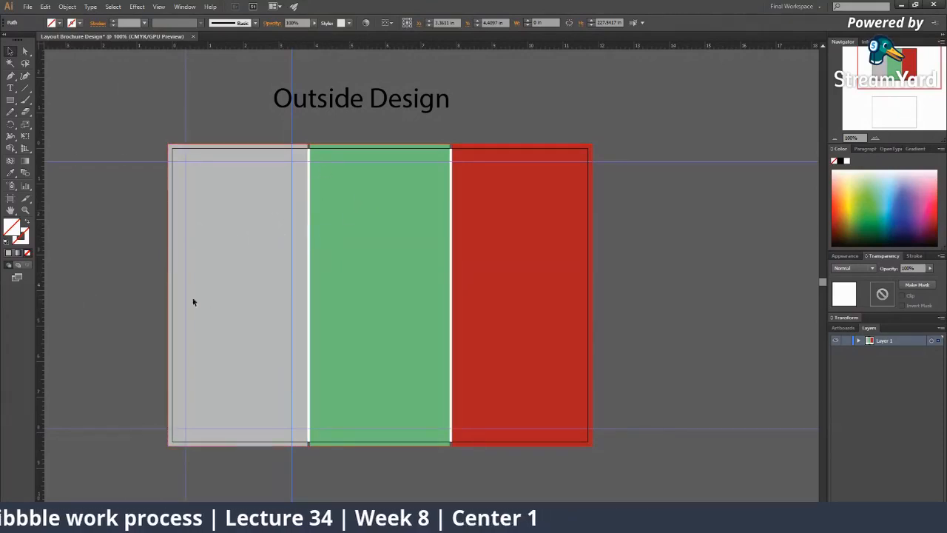
pyautogui.click(305, 301)
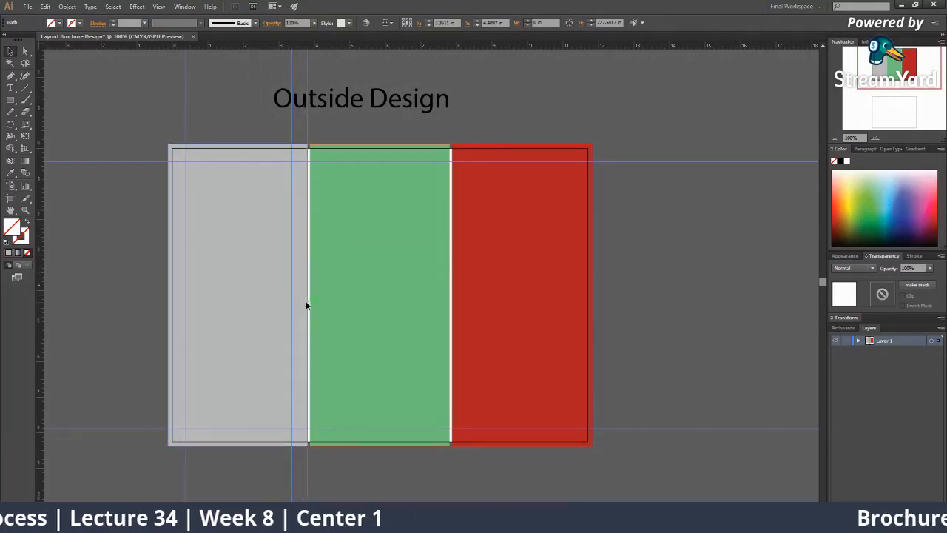
pyautogui.moveTo(308, 303); pyautogui.dragTo(316, 309)
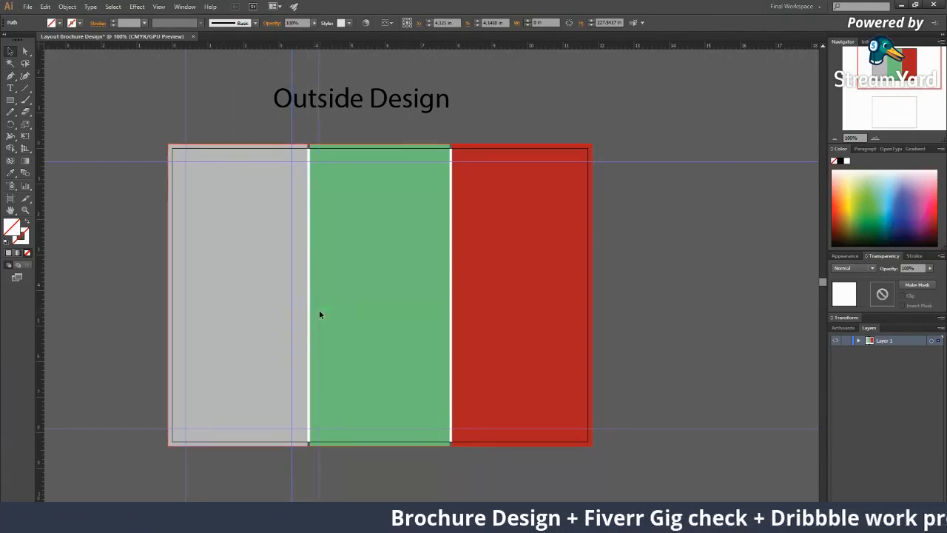
pyautogui.moveTo(319, 314); pyautogui.dragTo(323, 320)
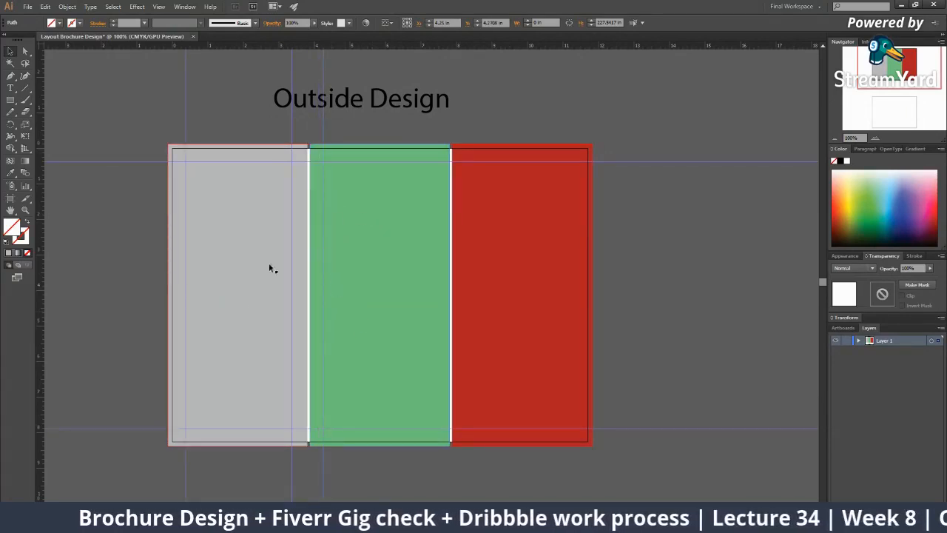
# Add more vertical margin guides inside the panels, including one inside the red panel
pyautogui.moveTo(41, 244); pyautogui.dragTo(438, 287)
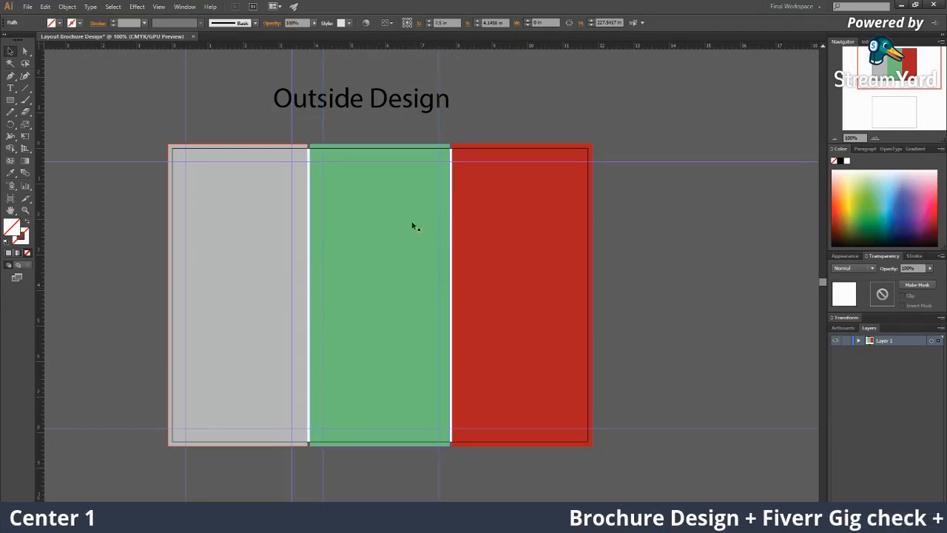
pyautogui.moveTo(290, 205)
pyautogui.mouseDown()
pyautogui.moveTo(308, 210)
pyautogui.moveTo(295, 213)
pyautogui.mouseUp()
pyautogui.click(242, 172)
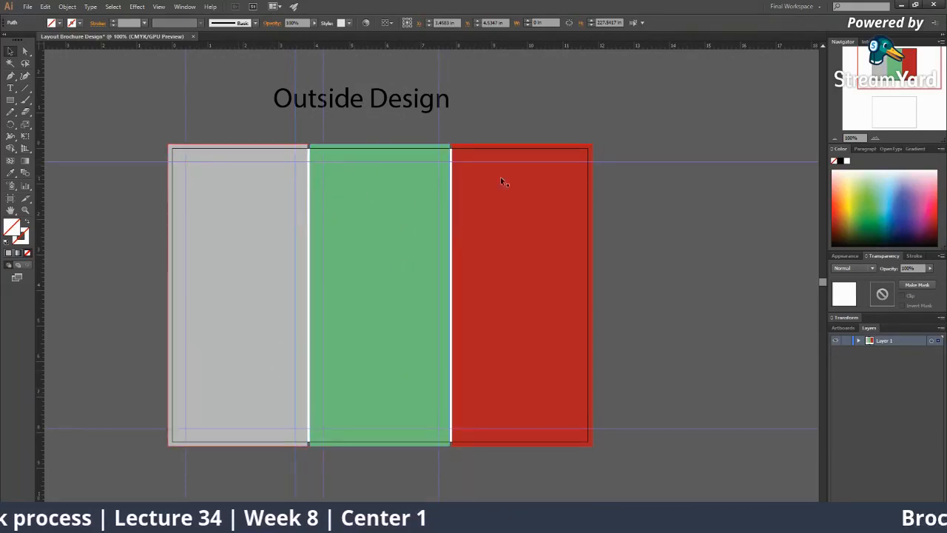
pyautogui.moveTo(42, 225); pyautogui.dragTo(464, 263)
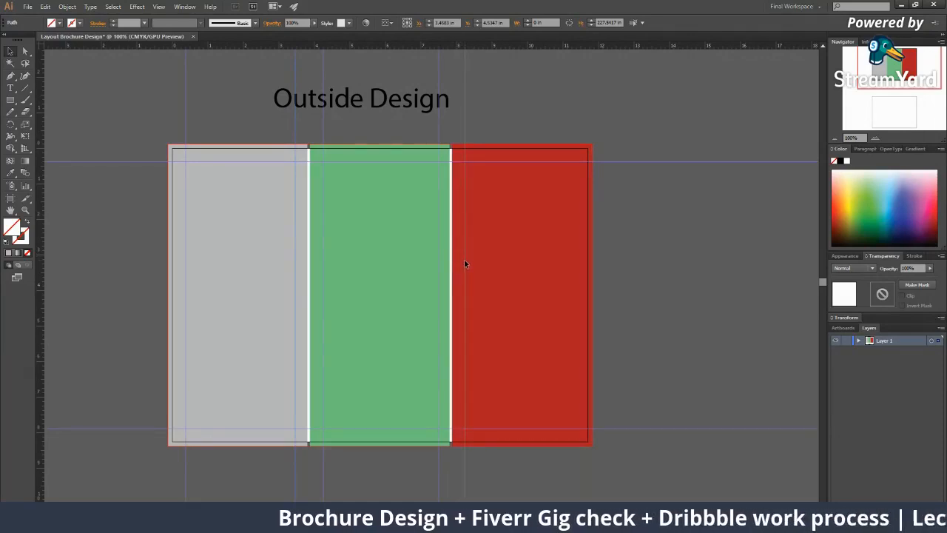
pyautogui.moveTo(424, 272); pyautogui.dragTo(578, 284)
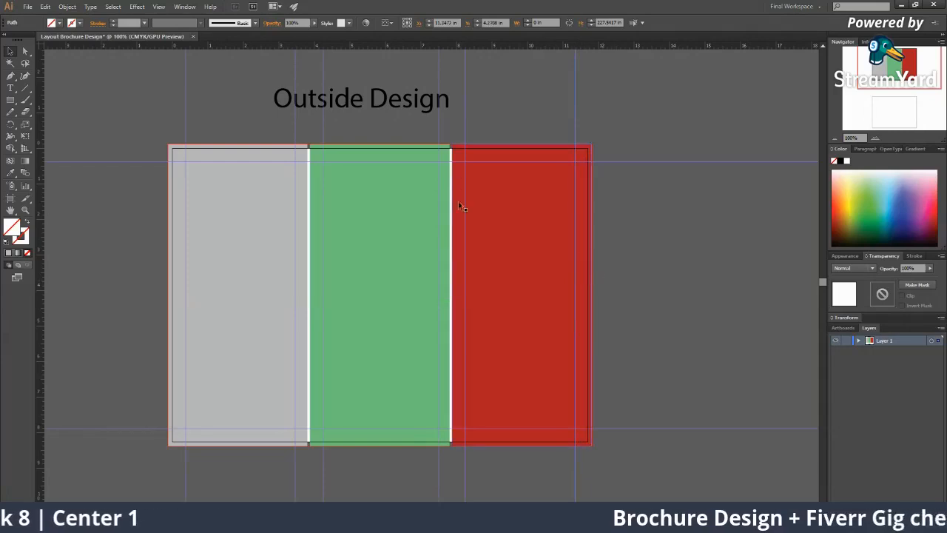
pyautogui.press('z')
pyautogui.keyDown('alt'); pyautogui.click(424, 259); pyautogui.keyUp('alt')
pyautogui.keyDown('alt'); pyautogui.click(426, 258); pyautogui.keyUp('alt')
pyautogui.keyDown('alt'); pyautogui.click(427, 258); pyautogui.keyUp('alt')
pyautogui.keyDown('alt'); pyautogui.click(433, 268); pyautogui.keyUp('alt')
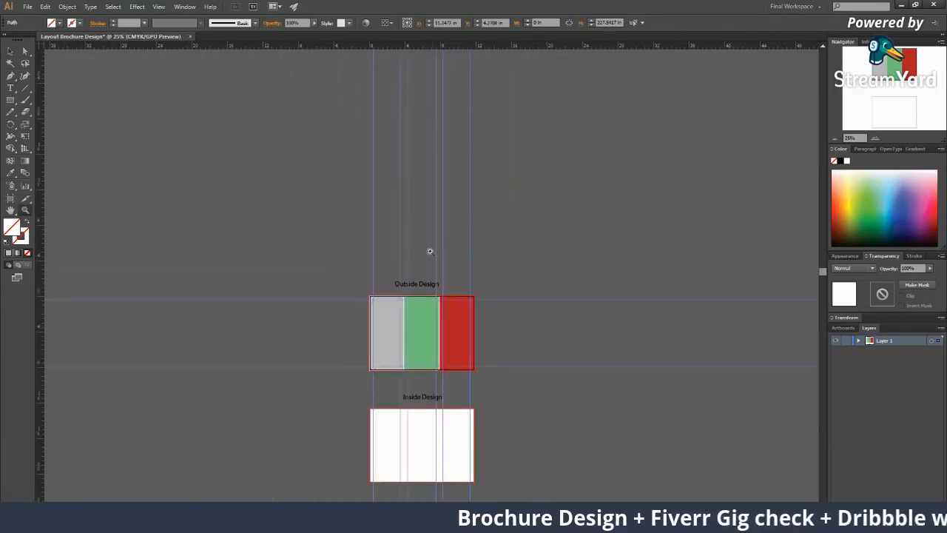
pyautogui.click(432, 250)
pyautogui.moveTo(383, 315); pyautogui.dragTo(342, 197)
pyautogui.click(395, 294)
pyautogui.moveTo(329, 262); pyautogui.dragTo(312, 271)
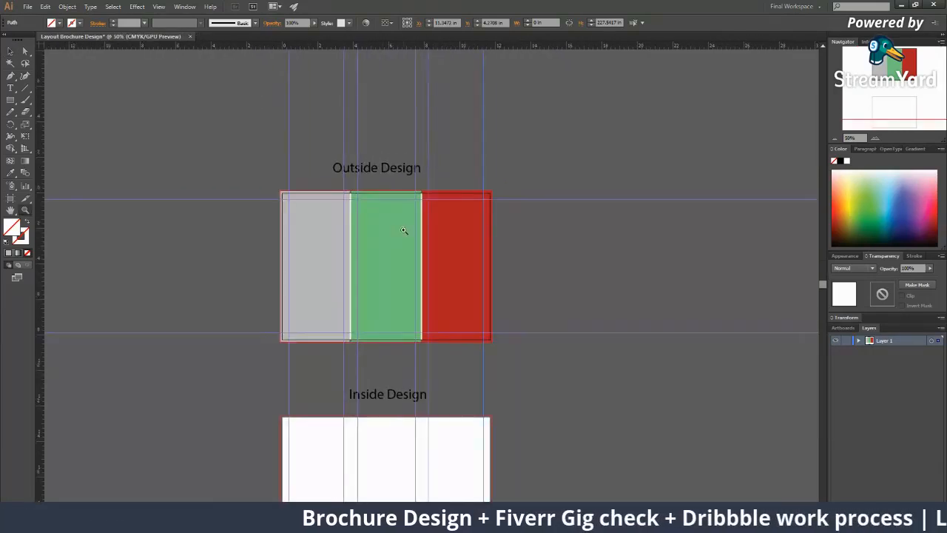
pyautogui.click(400, 223)
pyautogui.click(391, 223)
pyautogui.click(380, 224)
pyautogui.moveTo(406, 418); pyautogui.dragTo(203, 248)
pyautogui.click(363, 254)
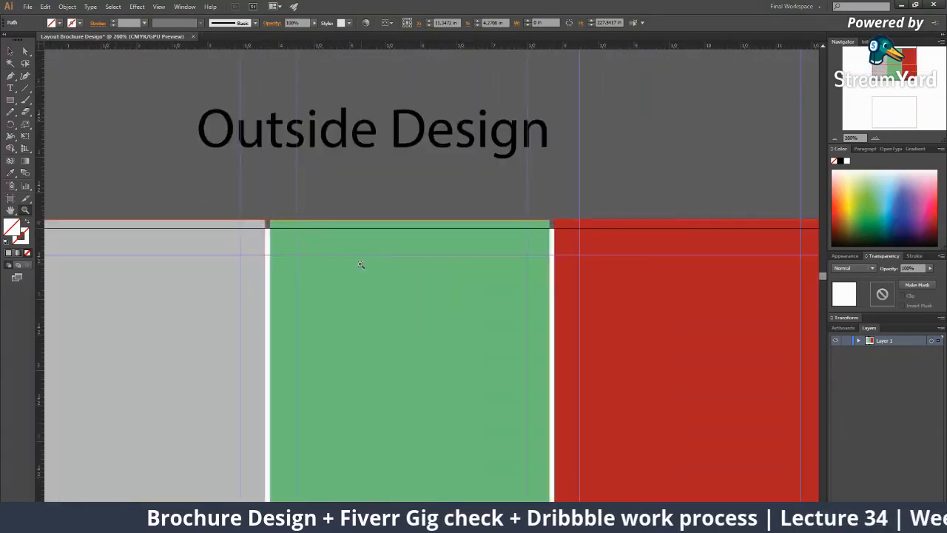
pyautogui.keyDown('alt'); pyautogui.click(404, 333); pyautogui.keyUp('alt')
pyautogui.keyDown('alt'); pyautogui.click(398, 326); pyautogui.keyUp('alt')
pyautogui.moveTo(360, 291); pyautogui.dragTo(343, 253)
pyautogui.press('alt')
pyautogui.keyDown('alt'); pyautogui.click(399, 272); pyautogui.keyUp('alt')
pyautogui.click(434, 233)
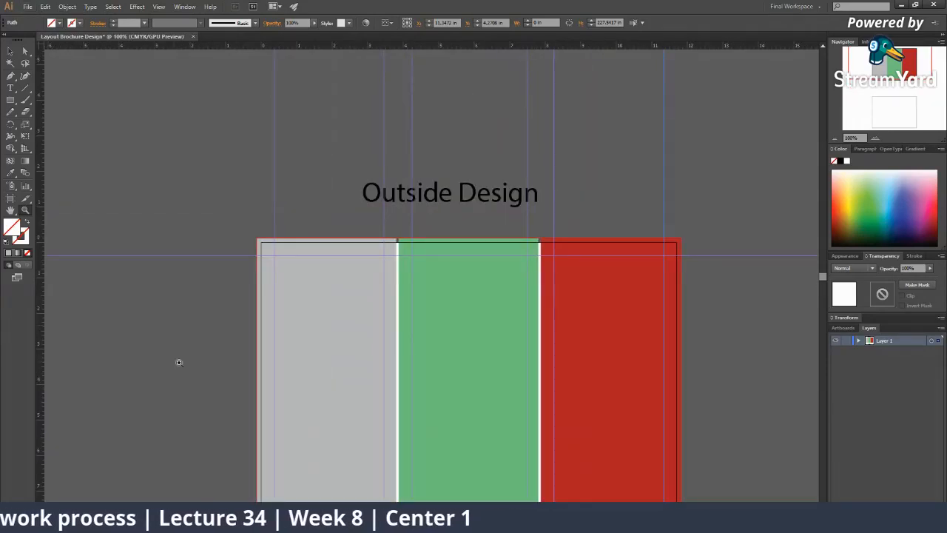
pyautogui.moveTo(267, 347); pyautogui.dragTo(193, 204)
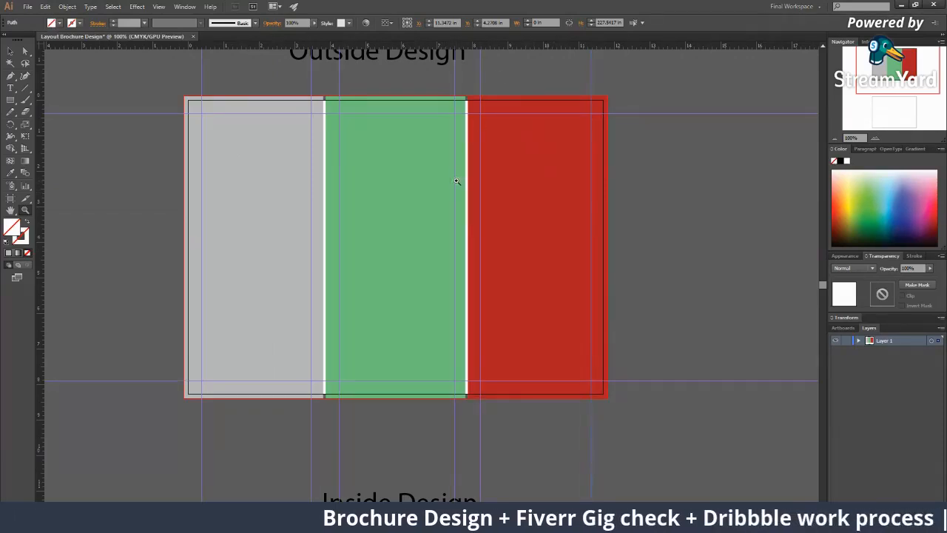
pyautogui.click(376, 218)
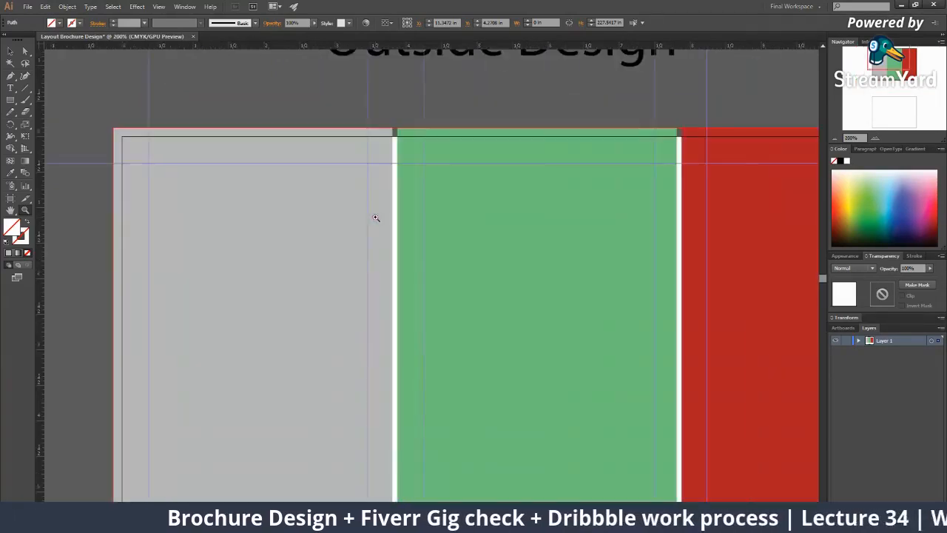
pyautogui.keyDown('alt'); pyautogui.click(416, 231); pyautogui.keyUp('alt')
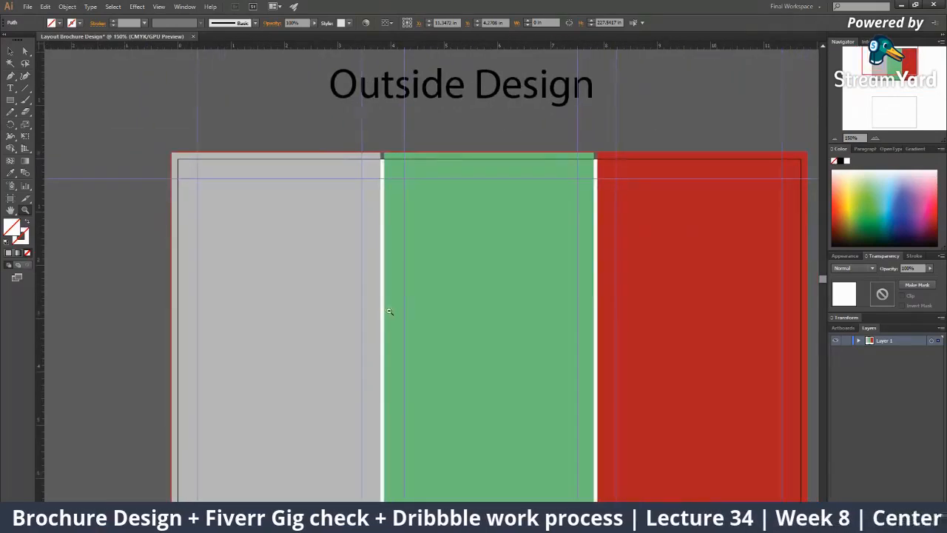
pyautogui.keyDown('alt'); pyautogui.click(390, 312); pyautogui.keyUp('alt')
pyautogui.keyDown('alt'); pyautogui.click(392, 305); pyautogui.keyUp('alt')
pyautogui.click(389, 243)
pyautogui.click(410, 252)
pyautogui.click(410, 251)
pyautogui.press('v')
pyautogui.moveTo(620, 336); pyautogui.dragTo(436, 262)
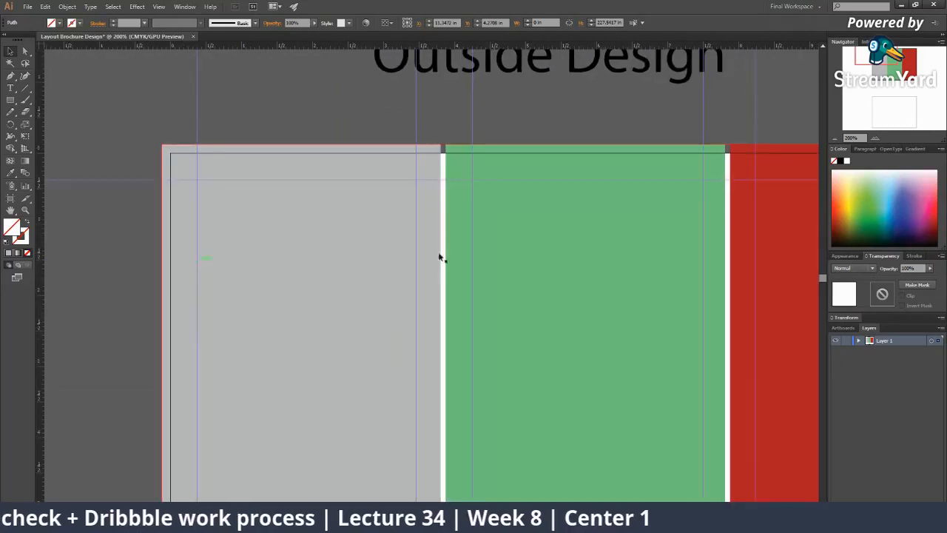
pyautogui.moveTo(481, 301); pyautogui.dragTo(378, 290)
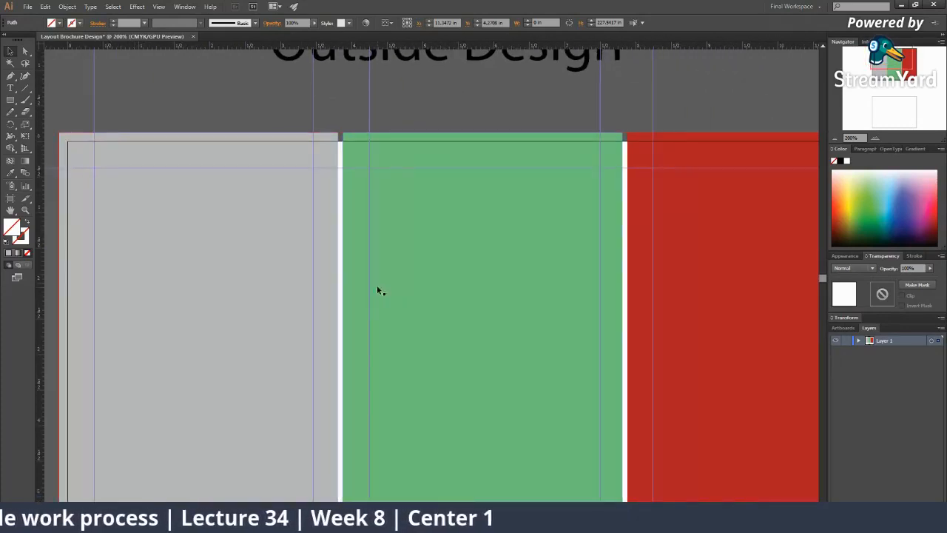
pyautogui.moveTo(676, 388); pyautogui.dragTo(425, 284)
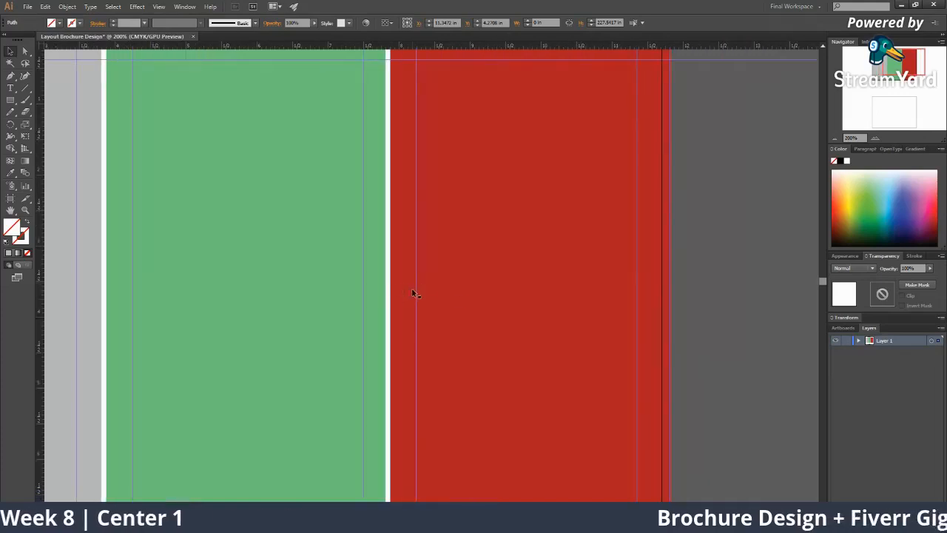
pyautogui.moveTo(648, 290); pyautogui.dragTo(608, 277)
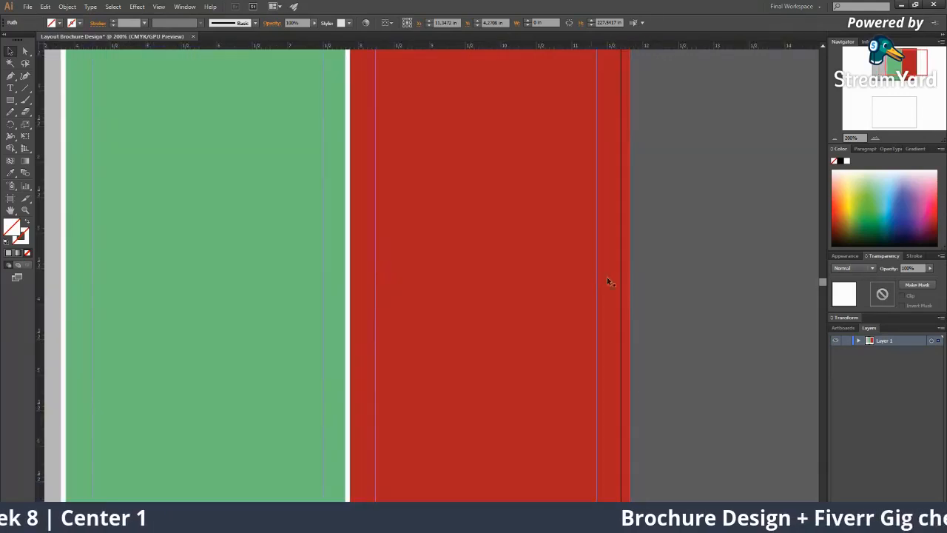
pyautogui.keyDown('ctrl'); pyautogui.keyDown('alt'); pyautogui.click(531, 284); pyautogui.keyUp('alt'); pyautogui.keyUp('ctrl')
pyautogui.keyDown('ctrl'); pyautogui.keyDown('alt'); pyautogui.click(457, 244); pyautogui.keyUp('alt'); pyautogui.keyUp('ctrl')
pyautogui.keyDown('ctrl'); pyautogui.keyDown('alt'); pyautogui.click(458, 244); pyautogui.keyUp('alt'); pyautogui.keyUp('ctrl')
pyautogui.moveTo(391, 231); pyautogui.dragTo(450, 222)
pyautogui.keyDown('ctrl'); pyautogui.click(321, 276); pyautogui.keyUp('ctrl')
pyautogui.keyDown('ctrl'); pyautogui.click(400, 270); pyautogui.keyUp('ctrl')
pyautogui.moveTo(319, 252); pyautogui.dragTo(288, 137)
pyautogui.click(272, 75)
pyautogui.keyDown('alt'); pyautogui.click(378, 120); pyautogui.keyUp('alt')
pyautogui.moveTo(476, 203); pyautogui.dragTo(441, 138)
pyautogui.keyDown('alt'); pyautogui.click(310, 200); pyautogui.keyUp('alt')
pyautogui.press('v')
pyautogui.press('m')
# Draw a blue-outlined 3.76 × 4.55 in rectangle beside the artboard and reposition it
pyautogui.moveTo(239, 101); pyautogui.dragTo(330, 211)
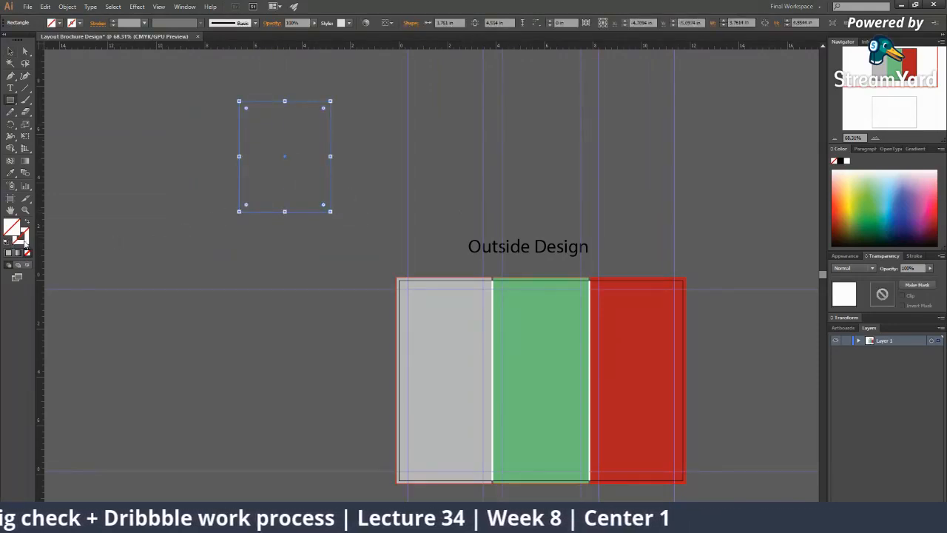
pyautogui.click(897, 207)
pyautogui.press('v')
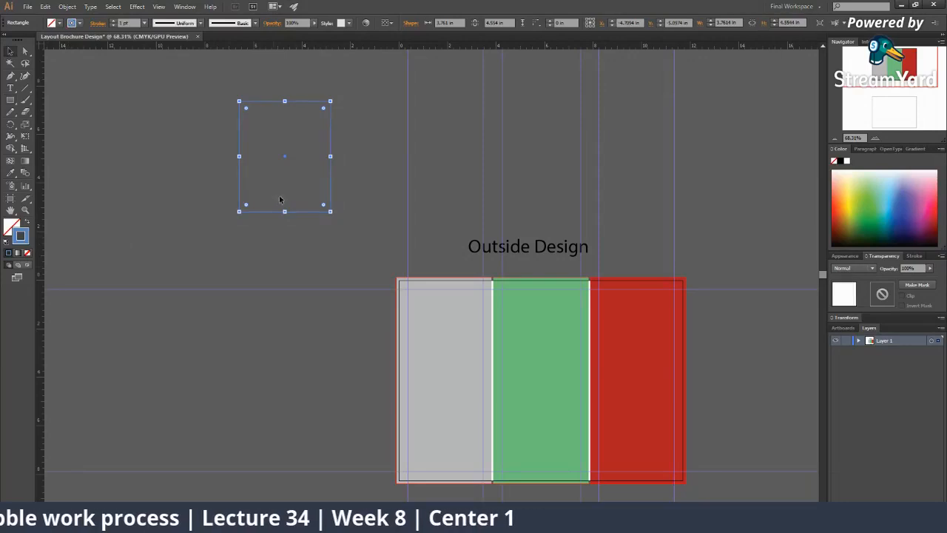
pyautogui.hotkey('ctrl', '1')
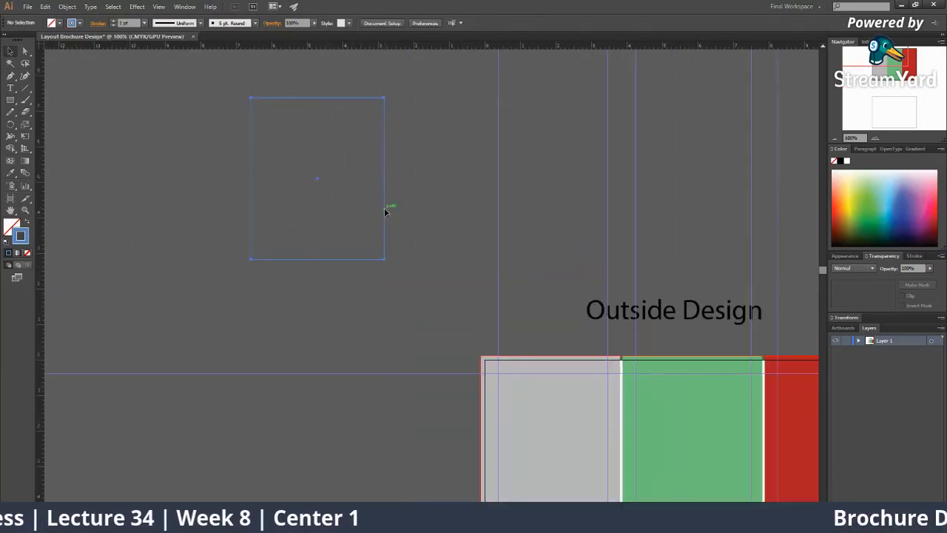
pyautogui.click(384, 208)
pyautogui.scroll(2, 408, 214)
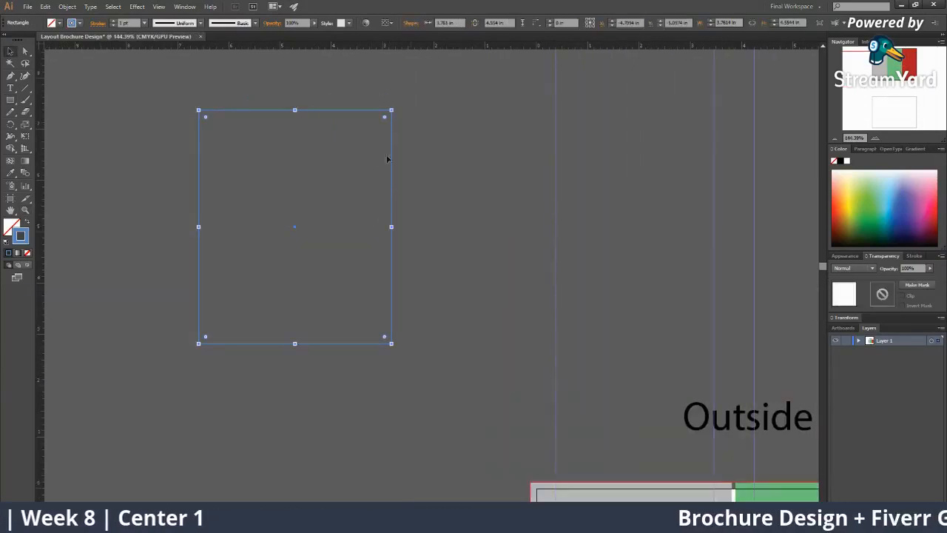
pyautogui.moveTo(392, 161); pyautogui.dragTo(529, 332)
pyautogui.moveTo(528, 332); pyautogui.dragTo(254, 57)
pyautogui.click(112, 6)
pyautogui.click(203, 259)
pyautogui.moveTo(226, 239); pyautogui.dragTo(209, 176)
pyautogui.moveTo(241, 221); pyautogui.dragTo(269, 275)
pyautogui.moveTo(182, 148); pyautogui.dragTo(215, 257)
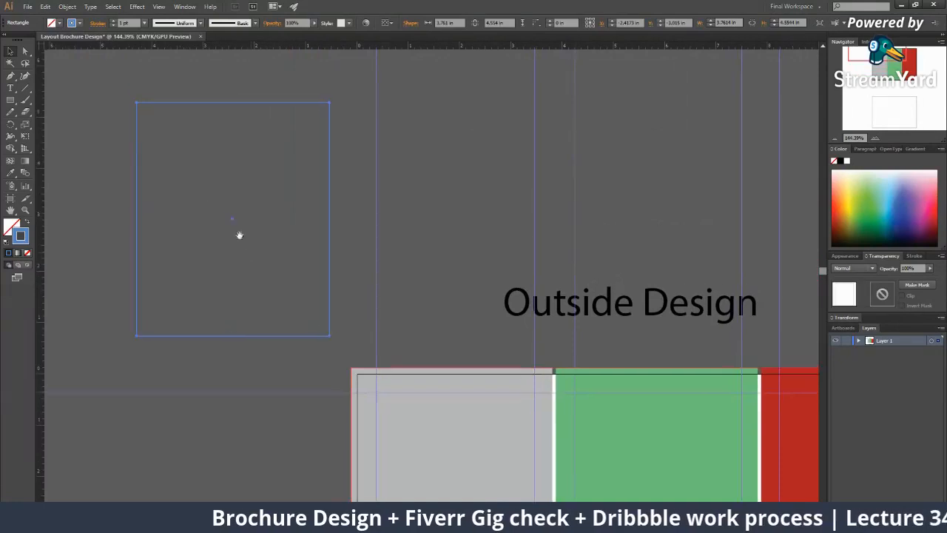
# Convert the small rectangle into a guide, nudge it up-left, expand Layer 1, zoom to 150%
pyautogui.click(209, 95)
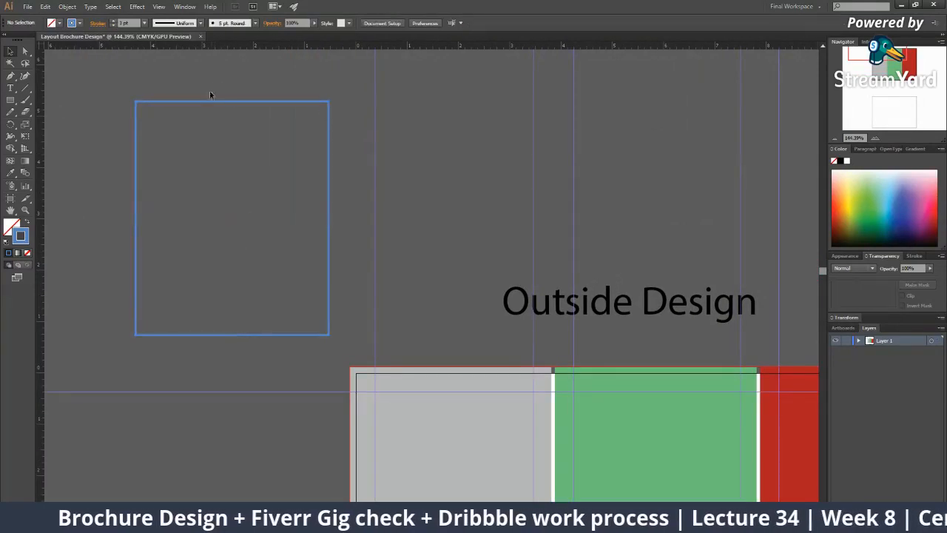
pyautogui.click(207, 101)
pyautogui.rightClick(208, 102)
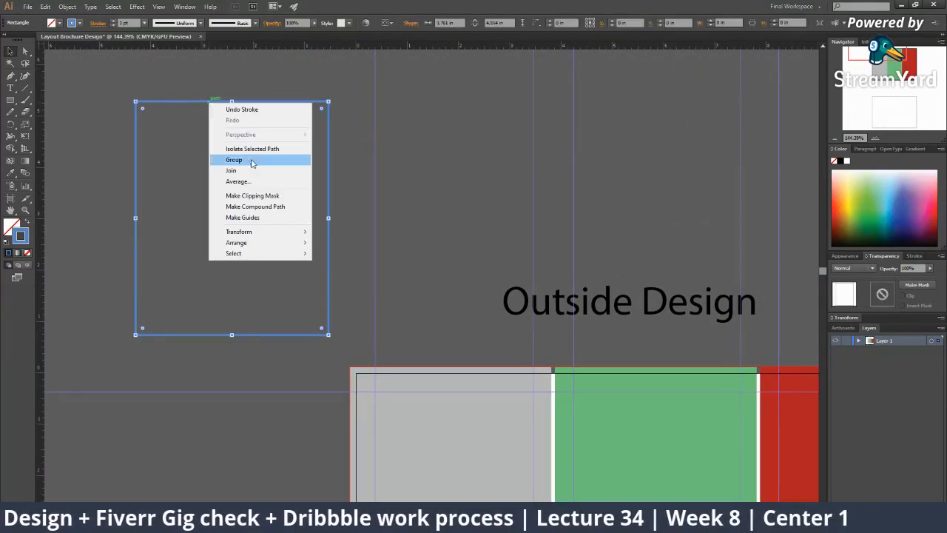
pyautogui.click(246, 218)
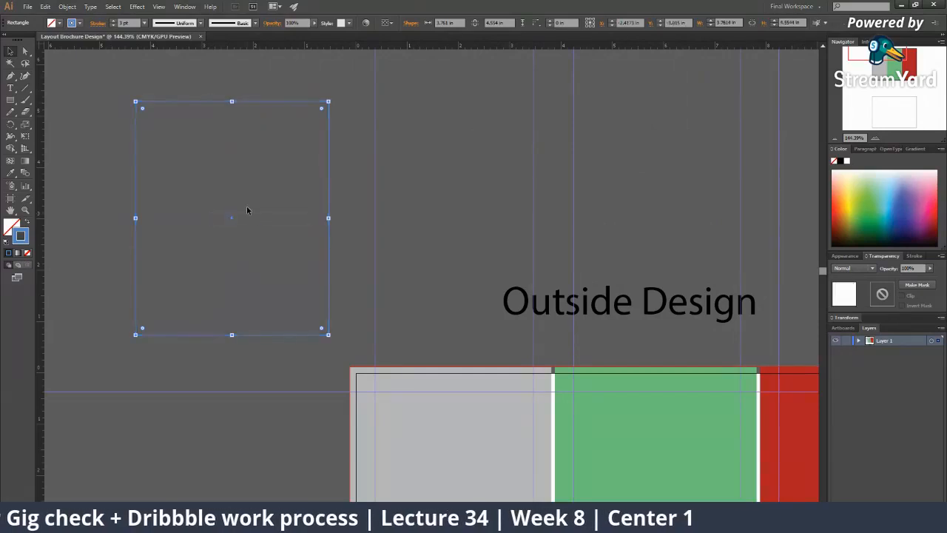
pyautogui.click(209, 135)
pyautogui.moveTo(231, 101)
pyautogui.mouseDown()
pyautogui.moveTo(238, 190)
pyautogui.moveTo(228, 91)
pyautogui.mouseUp()
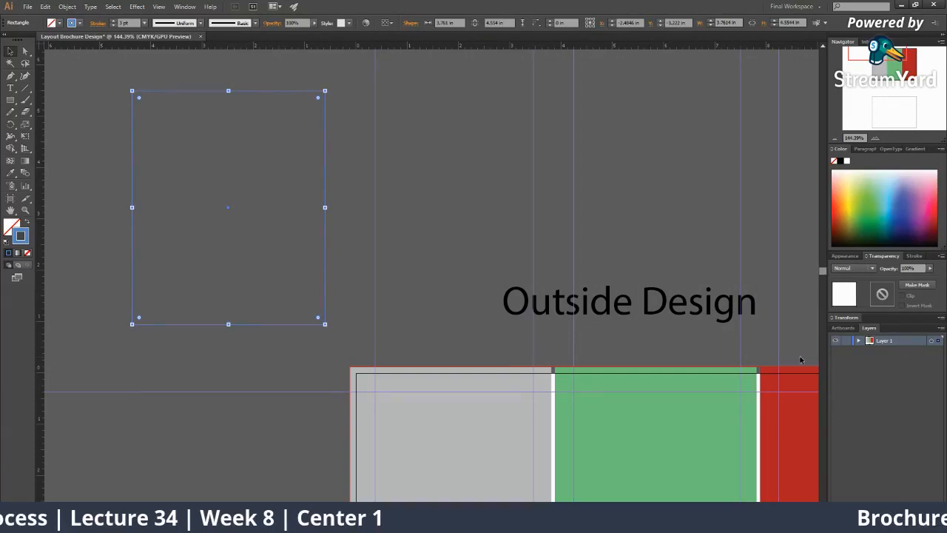
pyautogui.click(858, 341)
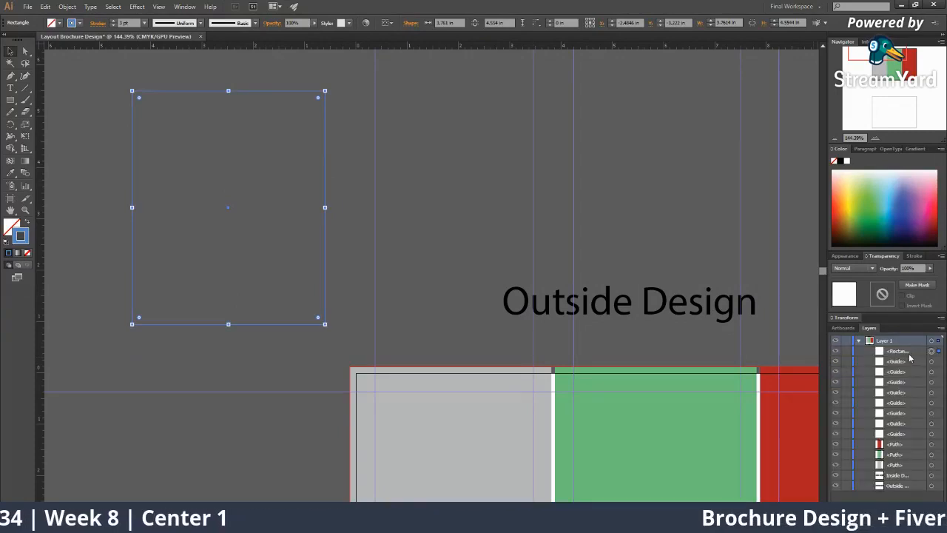
pyautogui.hotkey('ctrl', 'space')
pyautogui.click(272, 351)
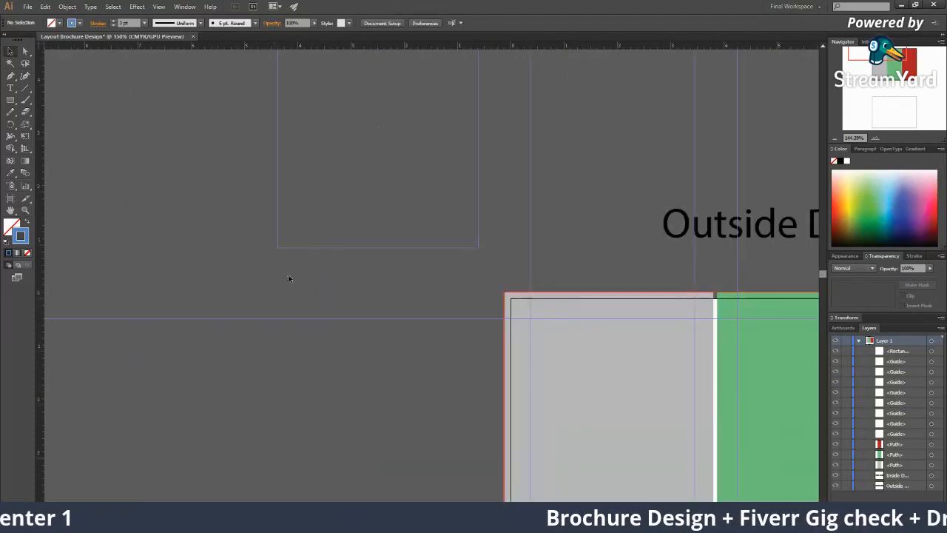
# Remove the rectangle's stroke and bring the brochure panels back into view
pyautogui.click(29, 253)
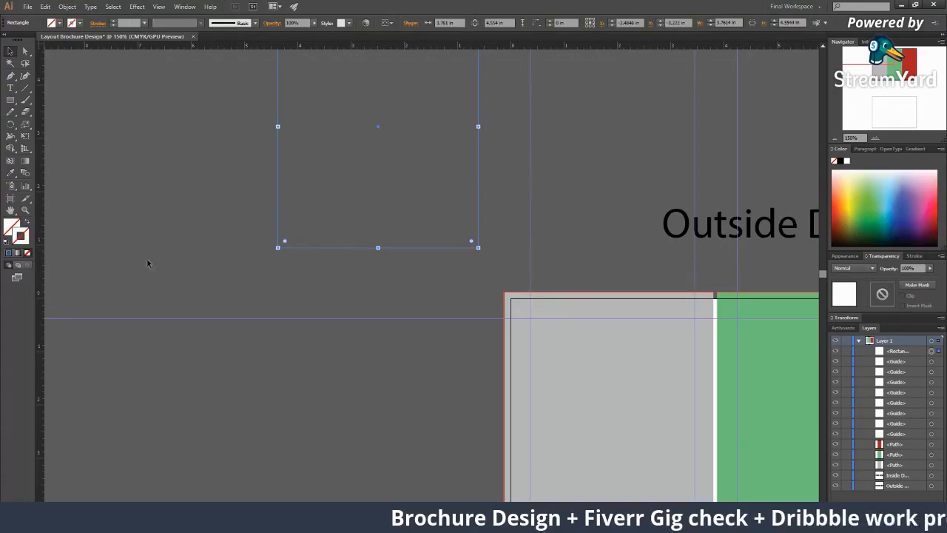
pyautogui.click(392, 294)
pyautogui.moveTo(391, 293); pyautogui.dragTo(347, 336)
pyautogui.hotkey('ctrl', 'space')
pyautogui.keyDown('ctrl'); pyautogui.keyDown('alt'); pyautogui.click(397, 326); pyautogui.keyUp('alt'); pyautogui.keyUp('ctrl')
pyautogui.keyDown('ctrl'); pyautogui.keyDown('alt'); pyautogui.click(397, 326); pyautogui.keyUp('alt'); pyautogui.keyUp('ctrl')
pyautogui.keyDown('ctrl'); pyautogui.keyDown('alt'); pyautogui.click(395, 325); pyautogui.keyUp('alt'); pyautogui.keyUp('ctrl')
pyautogui.keyDown('ctrl'); pyautogui.click(463, 312); pyautogui.keyUp('ctrl')
pyautogui.keyDown('ctrl'); pyautogui.click(457, 273); pyautogui.keyUp('ctrl')
pyautogui.keyDown('ctrl'); pyautogui.click(467, 267); pyautogui.keyUp('ctrl')
pyautogui.moveTo(438, 242); pyautogui.dragTo(297, 298)
pyautogui.moveTo(163, 266); pyautogui.dragTo(112, 162)
# Draw a green-filled rectangle inside the gray panel's margin guides
pyautogui.click(12, 101)
pyautogui.moveTo(162, 182); pyautogui.dragTo(112, 224)
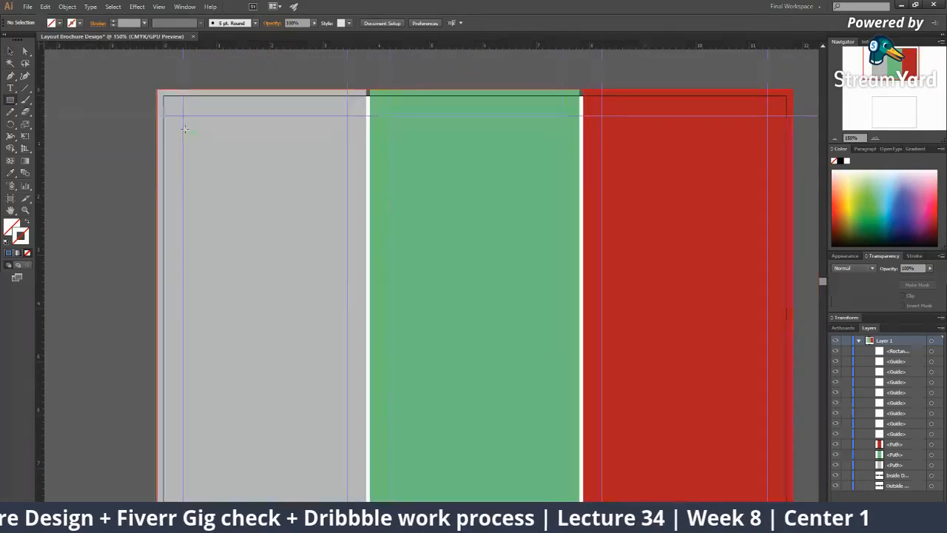
pyautogui.moveTo(183, 114); pyautogui.dragTo(181, 97)
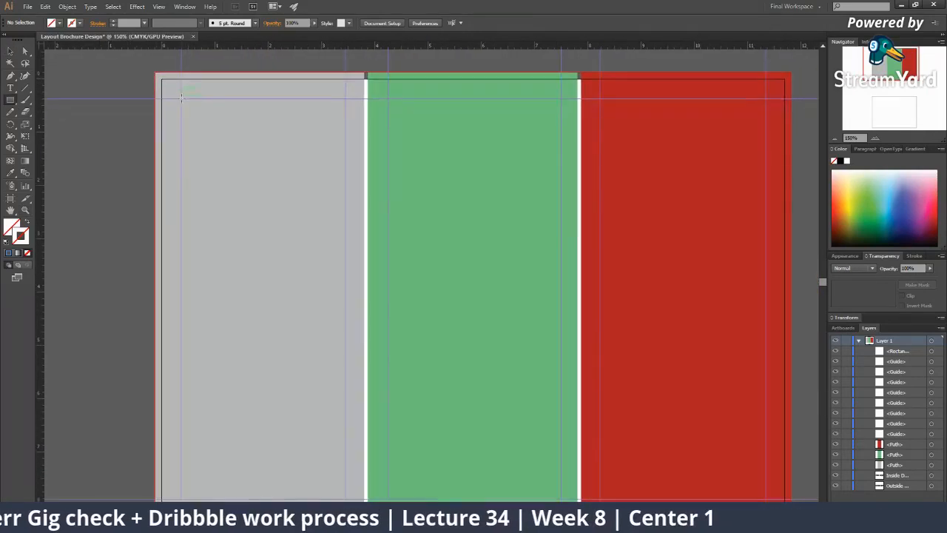
pyautogui.moveTo(293, 387); pyautogui.dragTo(269, 252)
pyautogui.moveTo(153, 353); pyautogui.dragTo(165, 410)
pyautogui.moveTo(176, 221); pyautogui.dragTo(179, 280)
pyautogui.moveTo(162, 94); pyautogui.dragTo(326, 491)
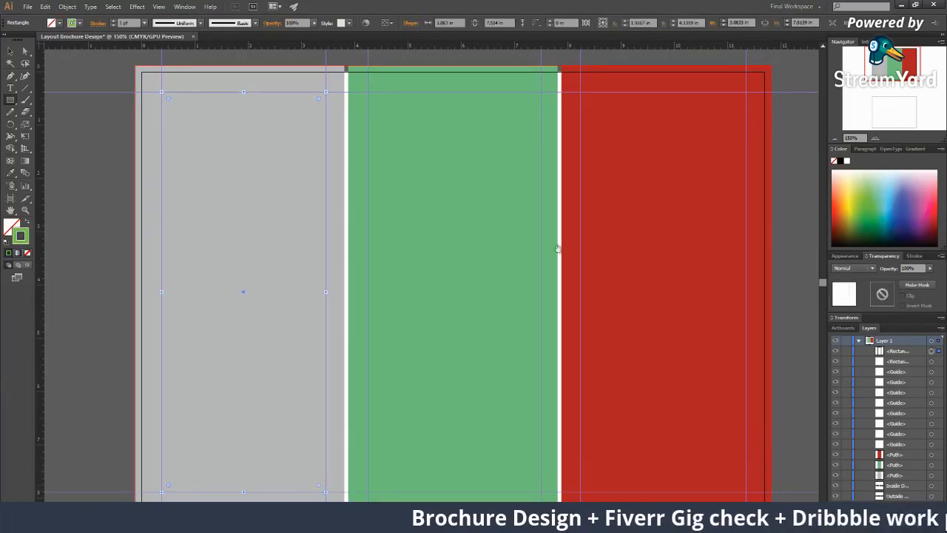
pyautogui.moveTo(760, 231); pyautogui.dragTo(758, 182)
pyautogui.click(28, 221)
# Alt-drag a copy of the green rectangle into the middle panel
pyautogui.moveTo(215, 256); pyautogui.dragTo(156, 303)
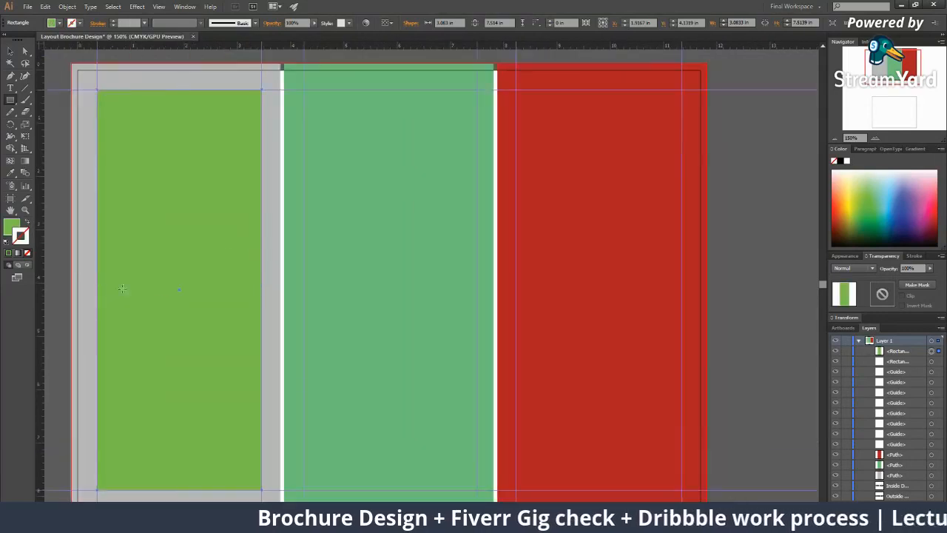
pyautogui.press('v')
pyautogui.moveTo(54, 256); pyautogui.dragTo(97, 253)
pyautogui.click(81, 237)
pyautogui.moveTo(220, 251); pyautogui.dragTo(426, 272)
pyautogui.moveTo(485, 267); pyautogui.dragTo(446, 281)
# Place another green copy inside the red panel, zoom out to 66.67%, and deselect
pyautogui.press('z')
pyautogui.click(368, 262)
pyautogui.keyDown('alt'); pyautogui.click(496, 286); pyautogui.keyUp('alt')
pyautogui.keyDown('alt'); pyautogui.click(485, 283); pyautogui.keyUp('alt')
pyautogui.press('v')
pyautogui.press('z')
pyautogui.keyDown('alt'); pyautogui.click(381, 282); pyautogui.keyUp('alt')
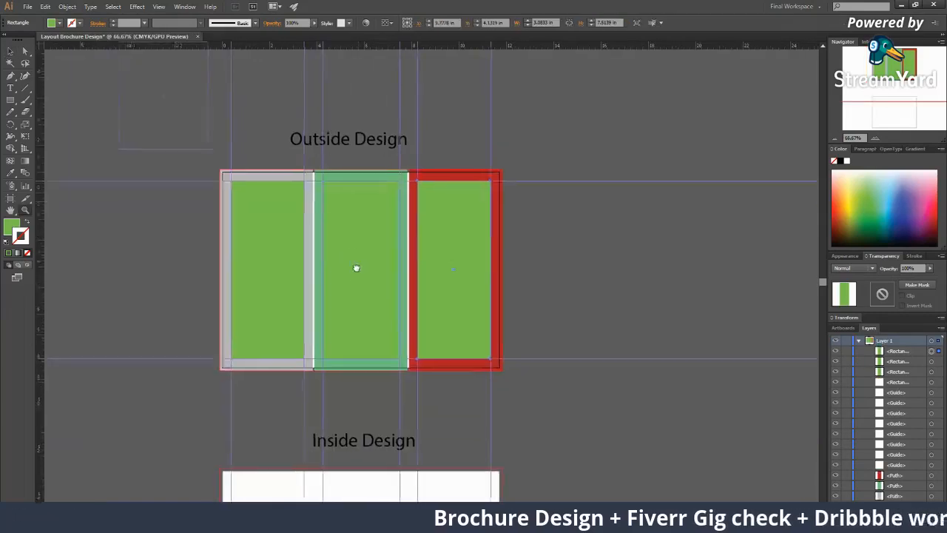
pyautogui.click(361, 273)
pyautogui.keyDown('alt'); pyautogui.click(498, 248); pyautogui.keyUp('alt')
pyautogui.press('v')
pyautogui.hotkey('ctrl', 'shift', 'a')
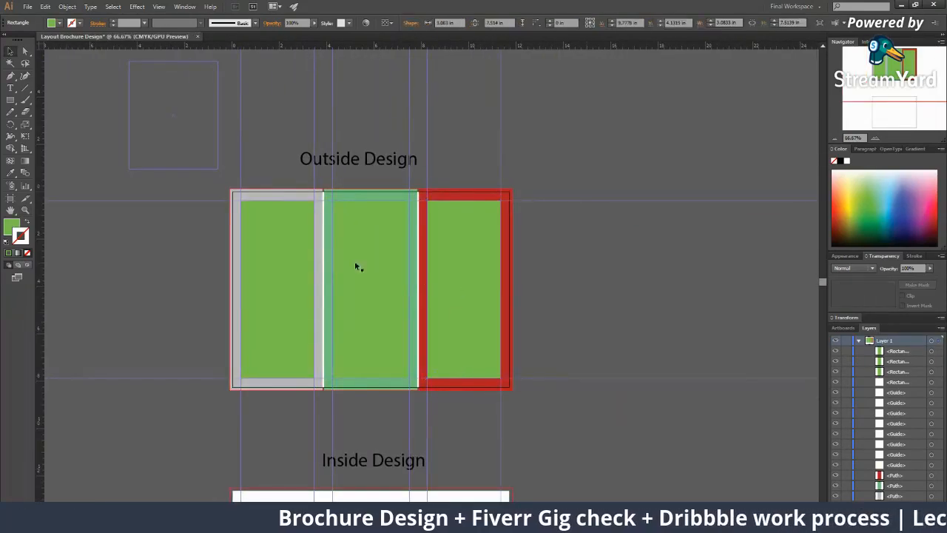
# Delete the spare small rectangle and the vertical guides
pyautogui.moveTo(336, 290); pyautogui.dragTo(319, 305)
pyautogui.scroll(3, 177, 124)
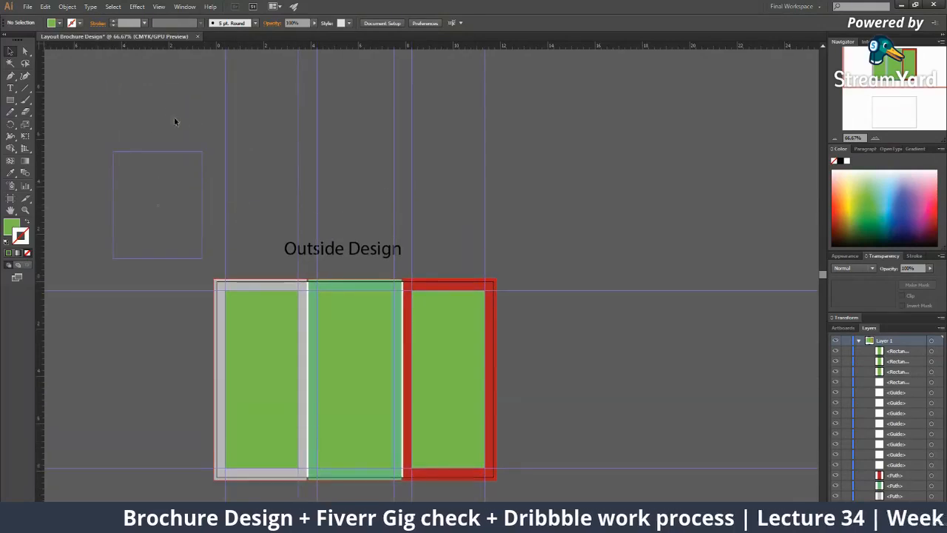
pyautogui.moveTo(432, 213); pyautogui.dragTo(526, 192)
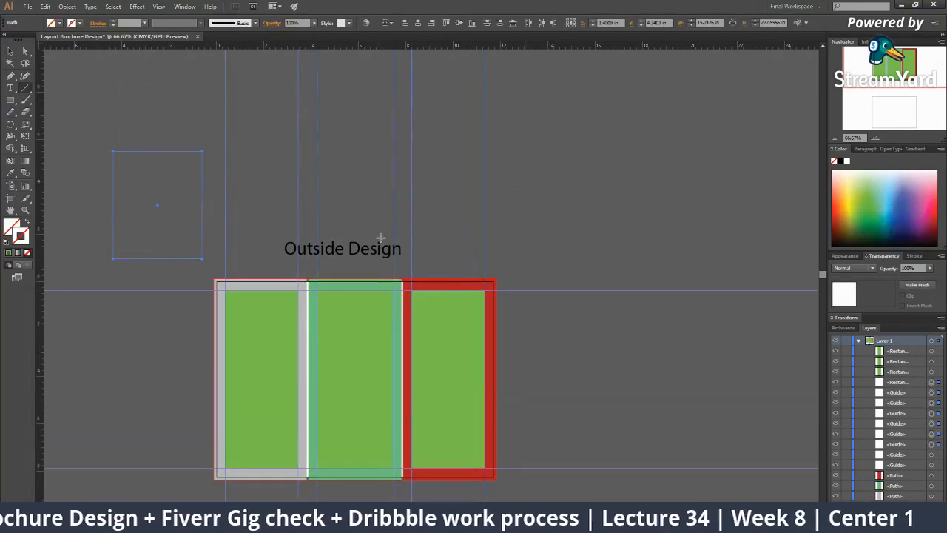
pyautogui.press('Delete')
# Delete the two horizontal guides
pyautogui.press('z')
pyautogui.keyDown('alt'); pyautogui.click(409, 327); pyautogui.keyUp('alt')
pyautogui.moveTo(217, 271); pyautogui.dragTo(243, 179)
pyautogui.press('v')
pyautogui.moveTo(198, 107); pyautogui.dragTo(272, 345)
pyautogui.press('Delete')
# Select all three green inner rectangles together at 100% zoom
pyautogui.press('z')
pyautogui.keyDown('alt'); pyautogui.click(395, 222); pyautogui.keyUp('alt')
pyautogui.press('v')
pyautogui.press('z')
pyautogui.click(422, 270)
pyautogui.click(420, 269)
pyautogui.click(419, 269)
pyautogui.press('v')
pyautogui.click(394, 290)
pyautogui.keyDown('shift'); pyautogui.click(498, 296); pyautogui.keyUp('shift')
pyautogui.keyDown('shift'); pyautogui.click(634, 290); pyautogui.keyUp('shift')
pyautogui.moveTo(603, 282); pyautogui.dragTo(503, 273)
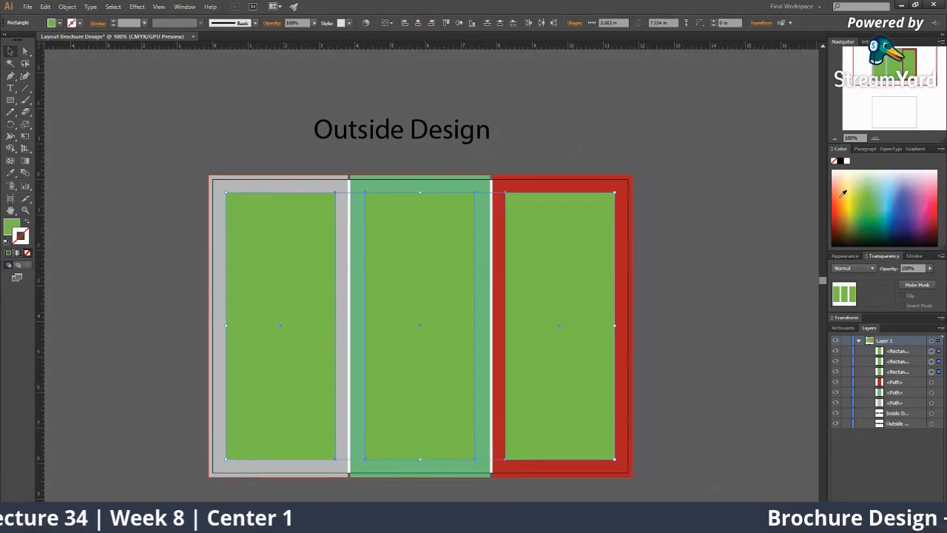
# Remove the rectangles' stroke and fill them blue
pyautogui.click(839, 192)
pyautogui.click(27, 253)
pyautogui.click(10, 226)
pyautogui.click(908, 203)
pyautogui.moveTo(833, 254); pyautogui.dragTo(651, 183)
pyautogui.click(608, 200)
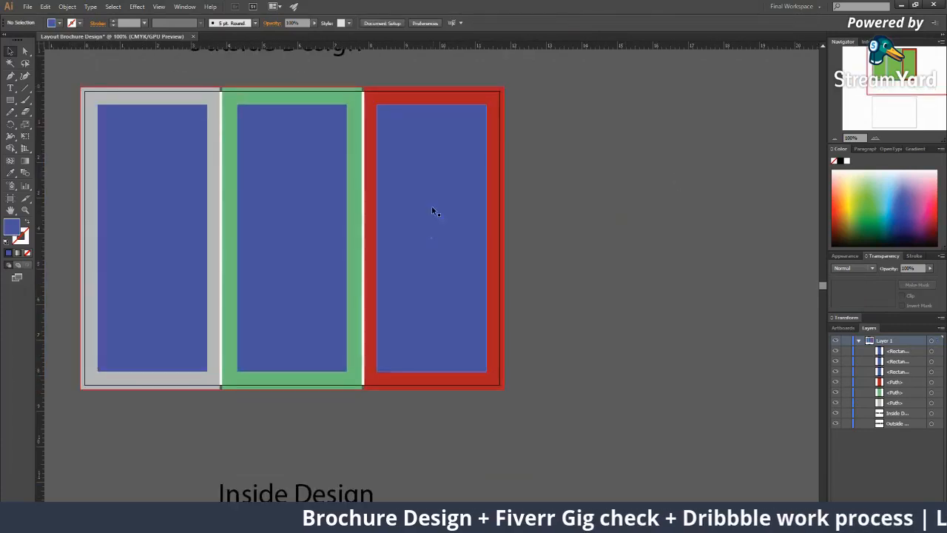
# Convert the three blue rectangles into margin guides with Make Guides
pyautogui.click(432, 207)
pyautogui.keyDown('shift'); pyautogui.click(296, 211); pyautogui.keyUp('shift')
pyautogui.keyDown('shift'); pyautogui.click(151, 214); pyautogui.keyUp('shift')
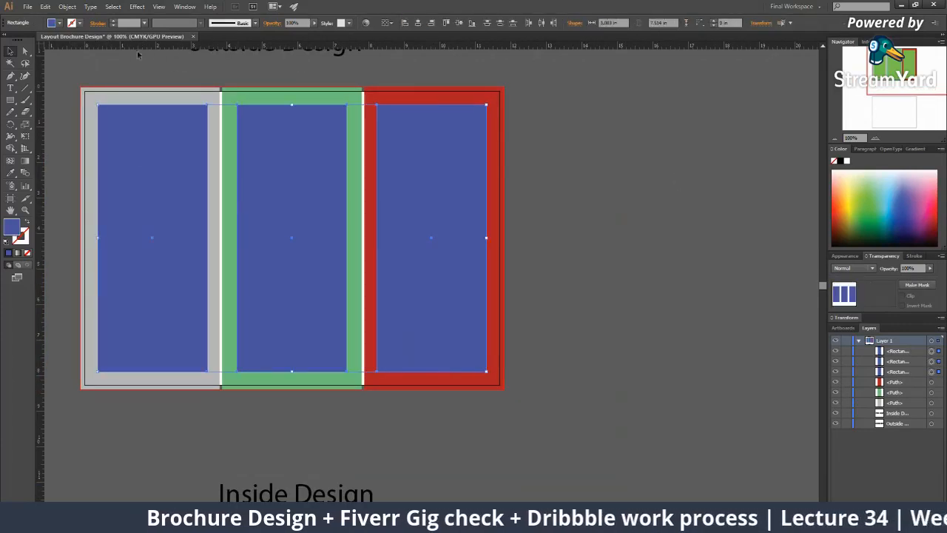
pyautogui.rightClick(299, 145)
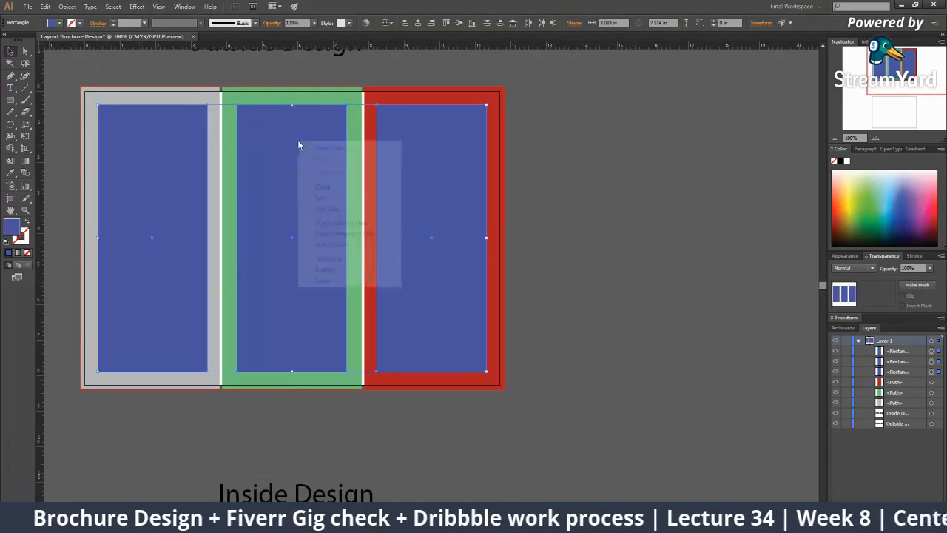
pyautogui.click(322, 245)
pyautogui.click(353, 204)
pyautogui.click(348, 204)
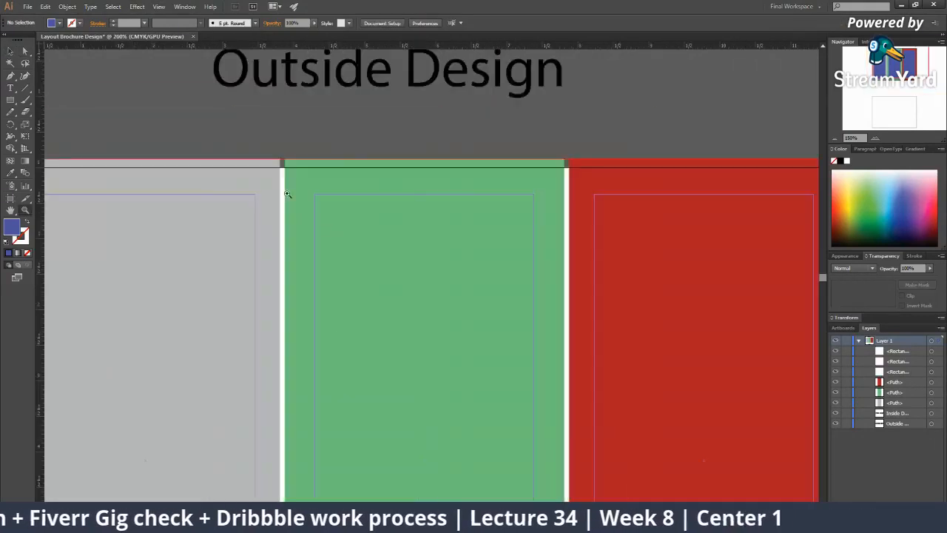
pyautogui.keyDown('alt'); pyautogui.click(403, 308); pyautogui.keyUp('alt')
pyautogui.keyDown('alt'); pyautogui.click(403, 307); pyautogui.keyUp('alt')
pyautogui.click(402, 306)
pyautogui.keyDown('alt'); pyautogui.click(401, 241); pyautogui.keyUp('alt')
pyautogui.keyDown('alt'); pyautogui.click(404, 258); pyautogui.keyUp('alt')
pyautogui.moveTo(443, 243); pyautogui.dragTo(428, 225)
pyautogui.moveTo(484, 267); pyautogui.dragTo(435, 174)
pyautogui.press('alt')
pyautogui.click(407, 200)
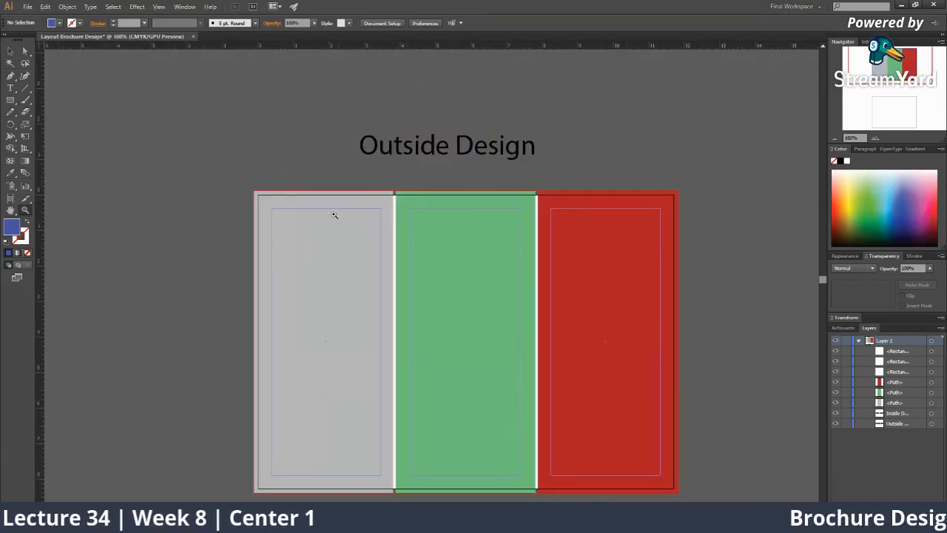
pyautogui.moveTo(338, 211); pyautogui.dragTo(331, 179)
pyautogui.moveTo(339, 286); pyautogui.dragTo(296, 248)
pyautogui.moveTo(472, 314); pyautogui.dragTo(434, 303)
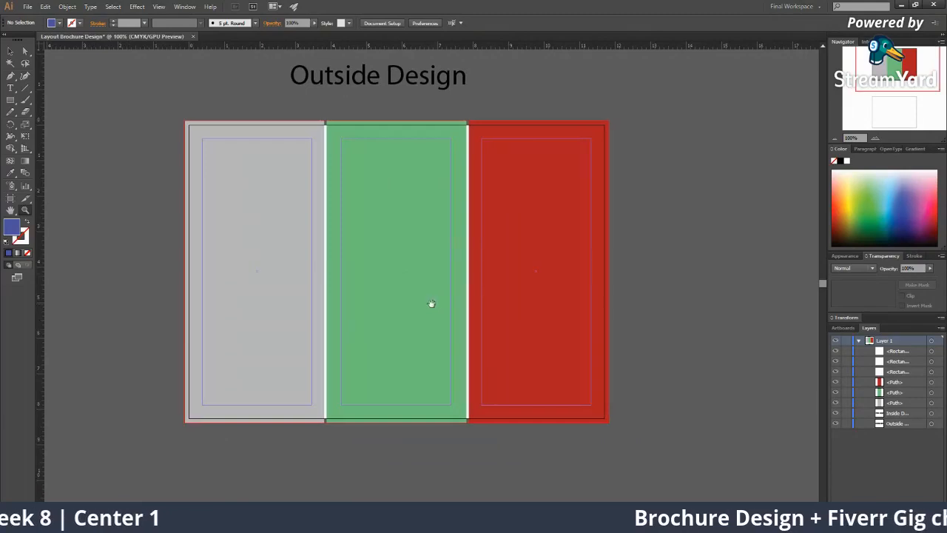
pyautogui.press('v')
pyautogui.press('z')
pyautogui.click(302, 234)
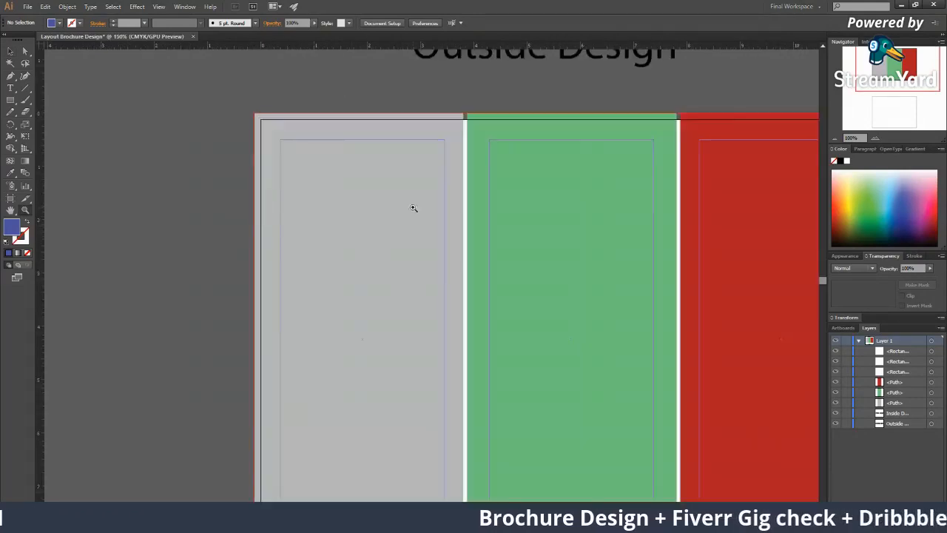
pyautogui.click(417, 210)
pyautogui.keyDown('alt'); pyautogui.click(475, 280); pyautogui.keyUp('alt')
pyautogui.keyDown('alt'); pyautogui.click(476, 280); pyautogui.keyUp('alt')
pyautogui.keyDown('alt'); pyautogui.click(475, 281); pyautogui.keyUp('alt')
pyautogui.click(476, 281)
pyautogui.moveTo(420, 279); pyautogui.dragTo(387, 199)
pyautogui.keyDown('alt'); pyautogui.click(423, 277); pyautogui.keyUp('alt')
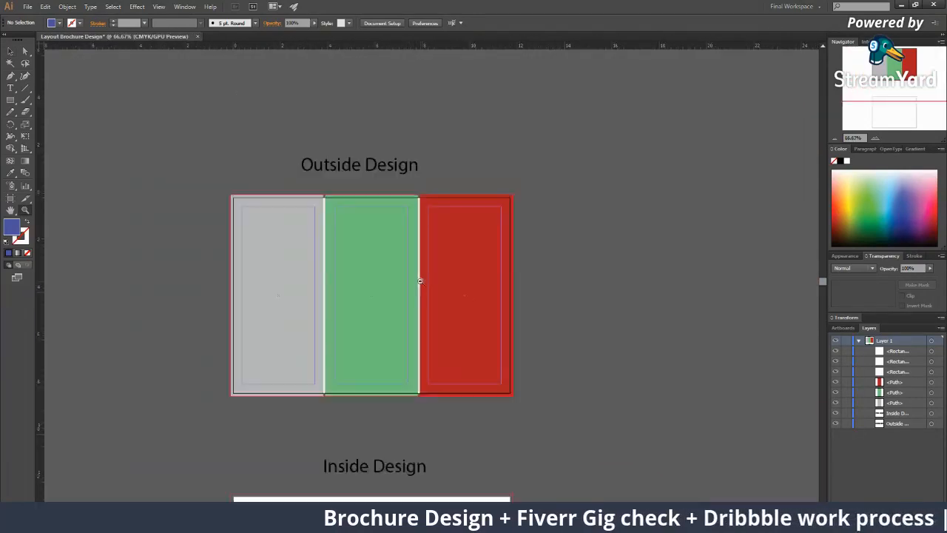
pyautogui.keyDown('alt'); pyautogui.click(421, 279); pyautogui.keyUp('alt')
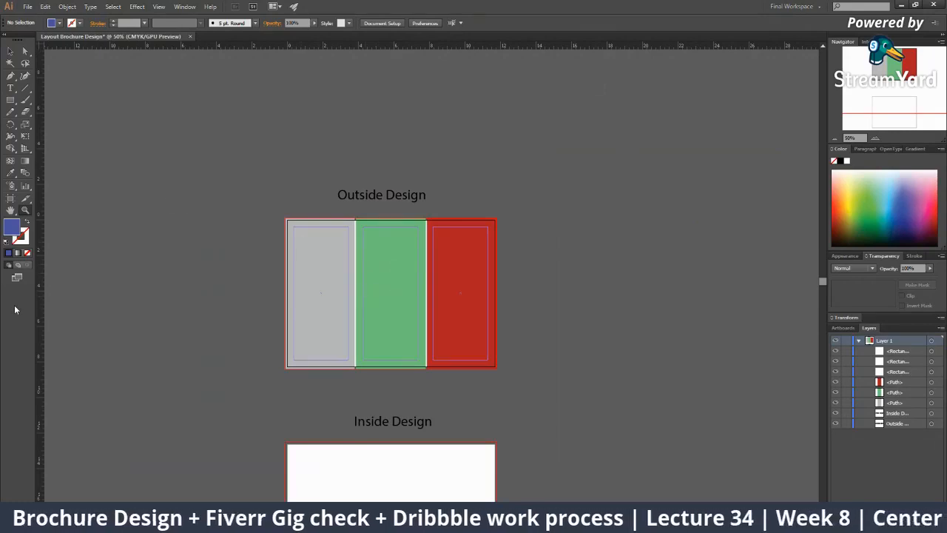
pyautogui.click(370, 197)
pyautogui.press('v')
pyautogui.click(475, 315)
pyautogui.keyDown('shift'); pyautogui.click(517, 309); pyautogui.keyUp('shift')
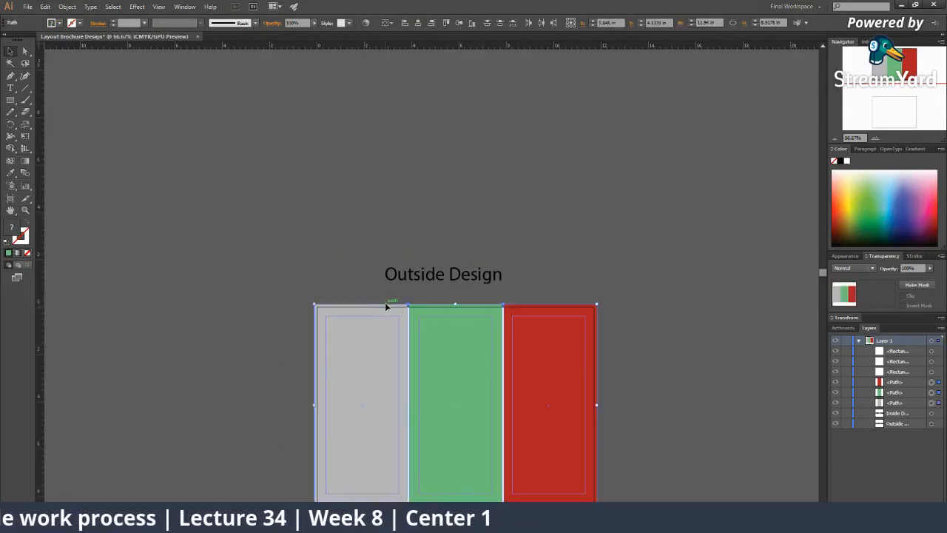
# Use the Eyedropper to copy the left panel's gray onto the green and red panels
pyautogui.press('i')
pyautogui.click(387, 355)
pyautogui.press('a')
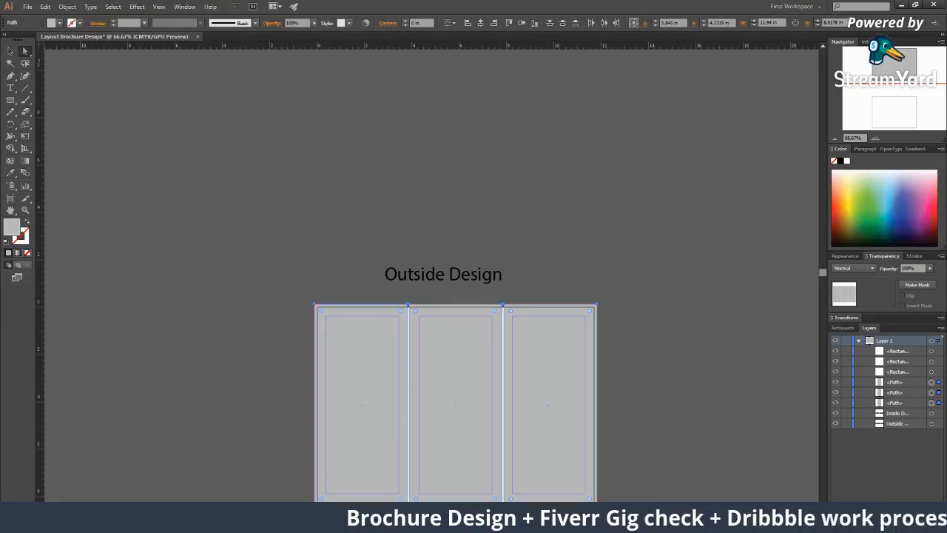
pyautogui.press('z')
pyautogui.keyDown('alt'); pyautogui.click(417, 330); pyautogui.keyUp('alt')
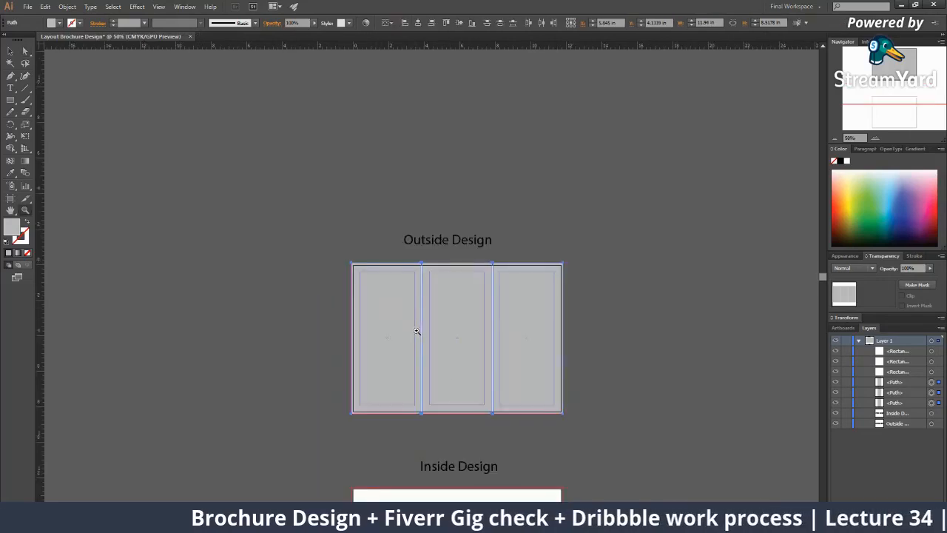
pyautogui.moveTo(416, 331); pyautogui.dragTo(374, 333)
pyautogui.click(505, 325)
pyautogui.click(504, 325)
pyautogui.press('v')
pyautogui.click(360, 290)
pyautogui.press('z')
pyautogui.keyDown('alt'); pyautogui.click(359, 292); pyautogui.keyUp('alt')
pyautogui.moveTo(389, 279); pyautogui.dragTo(429, 266)
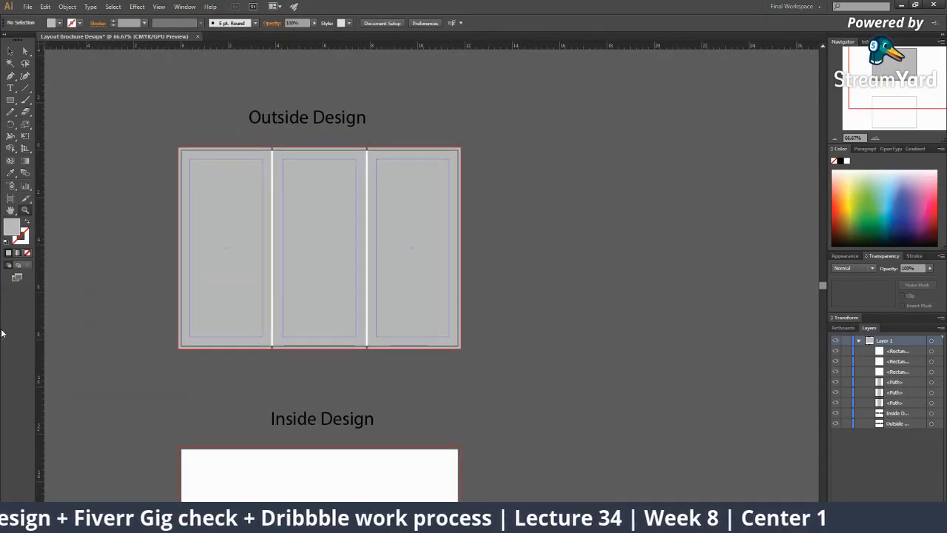
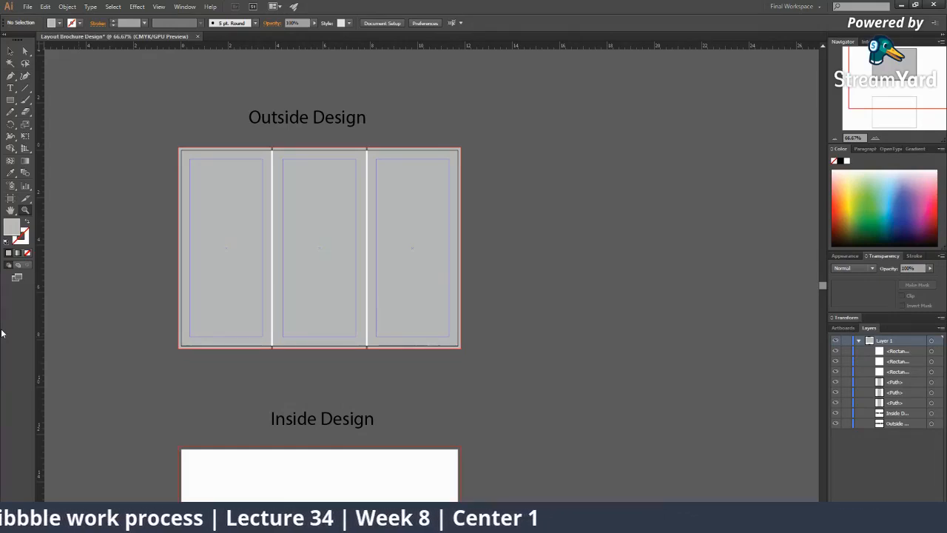
# Duplicate the three gray Outside Design panels straight down onto the Inside Design artboard
pyautogui.keyDown('alt'); pyautogui.click(410, 256); pyautogui.keyUp('alt')
pyautogui.moveTo(370, 233); pyautogui.dragTo(339, 161)
pyautogui.keyDown('alt'); pyautogui.click(379, 278); pyautogui.keyUp('alt')
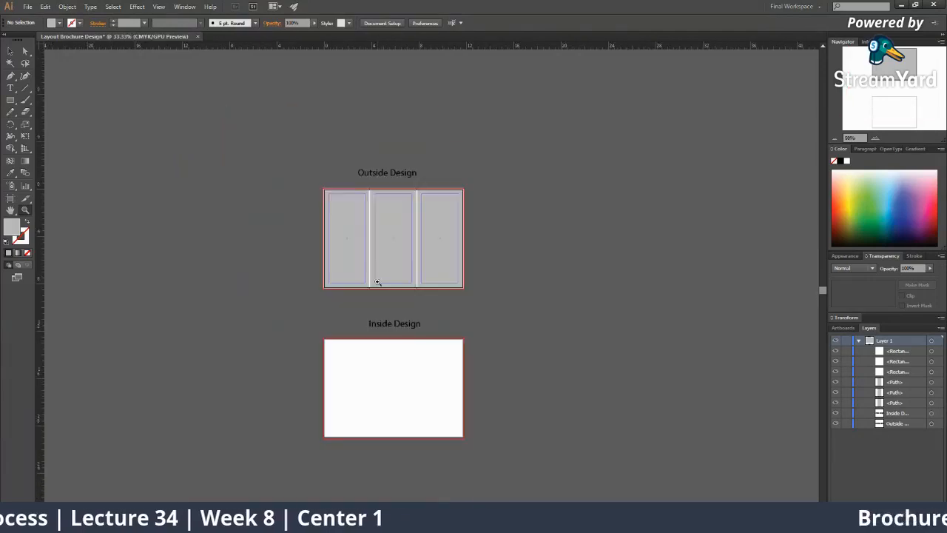
pyautogui.moveTo(377, 279); pyautogui.dragTo(368, 253)
pyautogui.press('v')
pyautogui.moveTo(296, 182); pyautogui.dragTo(492, 259)
pyautogui.moveTo(443, 221); pyautogui.dragTo(435, 369)
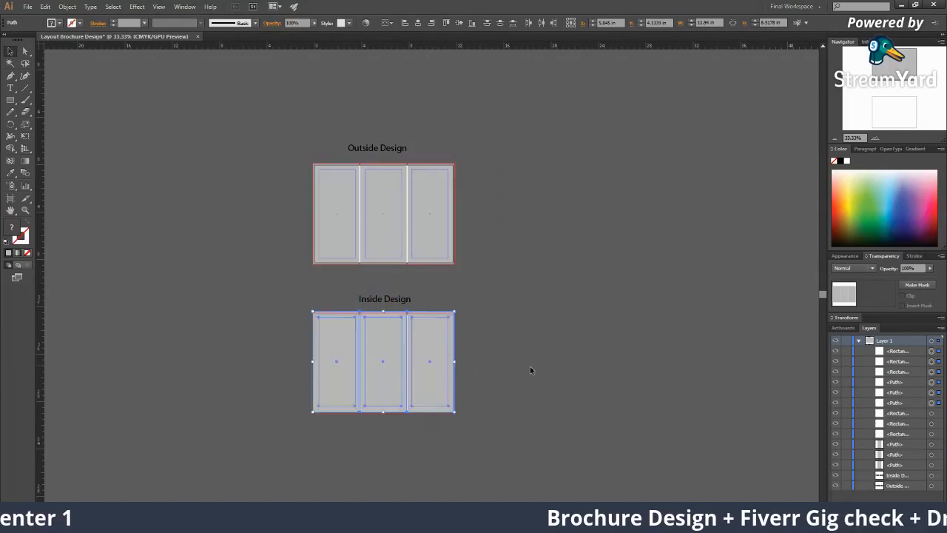
pyautogui.click(530, 369)
pyautogui.press('z')
pyautogui.click(396, 311)
pyautogui.click(395, 311)
pyautogui.click(398, 313)
pyautogui.hotkey('ctrl', 'z')
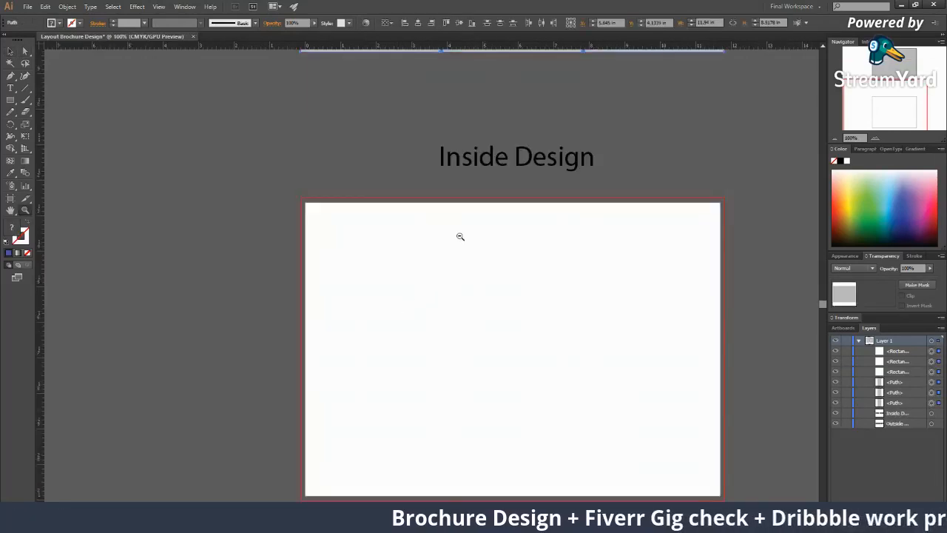
pyautogui.keyDown('alt'); pyautogui.click(463, 228); pyautogui.keyUp('alt')
pyautogui.keyDown('alt'); pyautogui.click(463, 226); pyautogui.keyUp('alt')
pyautogui.press('v')
pyautogui.moveTo(360, 198); pyautogui.dragTo(365, 401)
pyautogui.click(281, 305)
pyautogui.press('z')
pyautogui.click(376, 288)
pyautogui.moveTo(450, 293); pyautogui.dragTo(316, 292)
pyautogui.keyDown('alt'); pyautogui.click(421, 298); pyautogui.keyUp('alt')
pyautogui.keyDown('alt'); pyautogui.click(421, 296); pyautogui.keyUp('alt')
pyautogui.click(410, 253)
pyautogui.moveTo(410, 252); pyautogui.dragTo(518, 301)
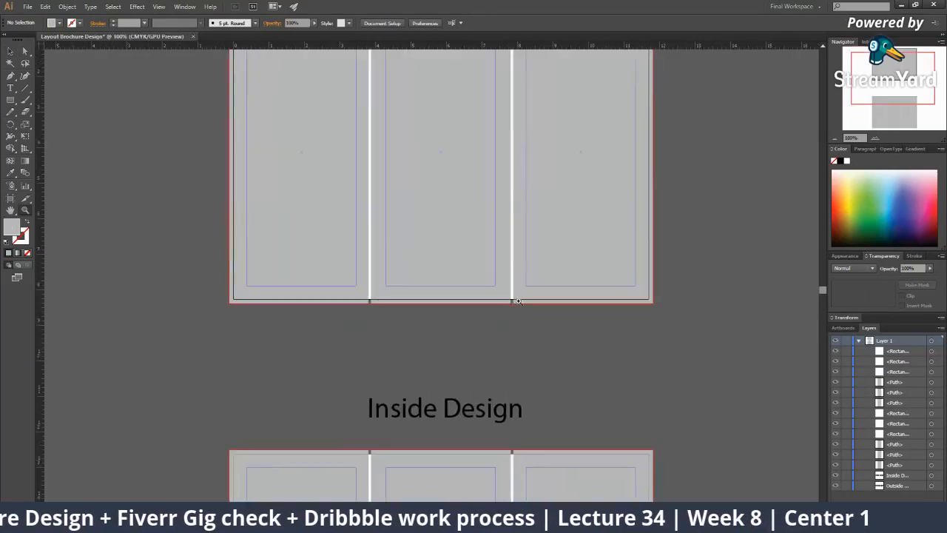
pyautogui.keyDown('alt'); pyautogui.click(526, 302); pyautogui.keyUp('alt')
pyautogui.keyDown('alt'); pyautogui.click(526, 302); pyautogui.keyUp('alt')
pyautogui.click(348, 264)
pyautogui.moveTo(401, 131); pyautogui.dragTo(386, 212)
pyautogui.press('v')
pyautogui.press('z')
pyautogui.click(392, 276)
pyautogui.click(420, 249)
pyautogui.click(419, 249)
pyautogui.keyDown('alt'); pyautogui.click(443, 299); pyautogui.keyUp('alt')
pyautogui.keyDown('alt'); pyautogui.click(443, 299); pyautogui.keyUp('alt')
pyautogui.keyDown('alt'); pyautogui.click(442, 299); pyautogui.keyUp('alt')
pyautogui.moveTo(346, 294); pyautogui.dragTo(285, 294)
pyautogui.moveTo(383, 294); pyautogui.dragTo(351, 247)
pyautogui.press('v')
pyautogui.click(383, 220)
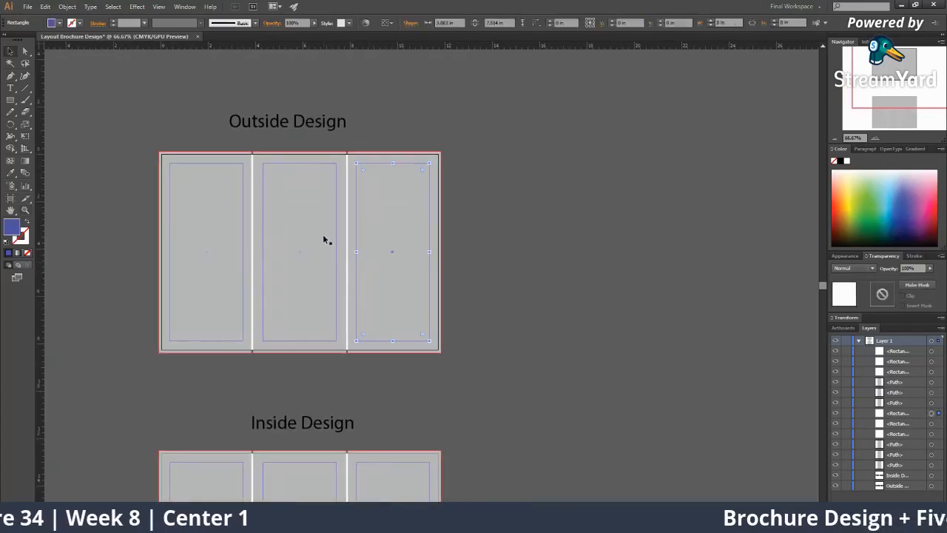
pyautogui.scroll(-5, 279, 273)
pyautogui.click(388, 306)
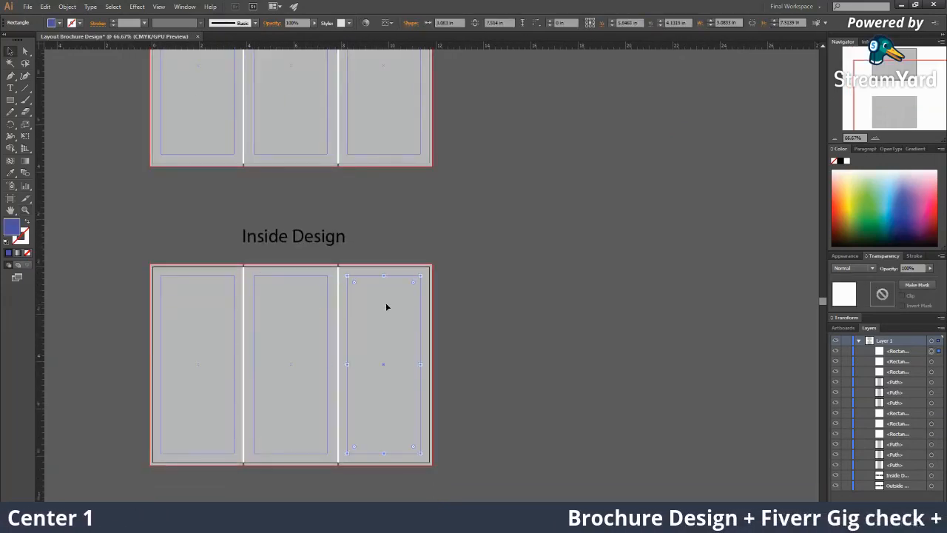
pyautogui.click(236, 311)
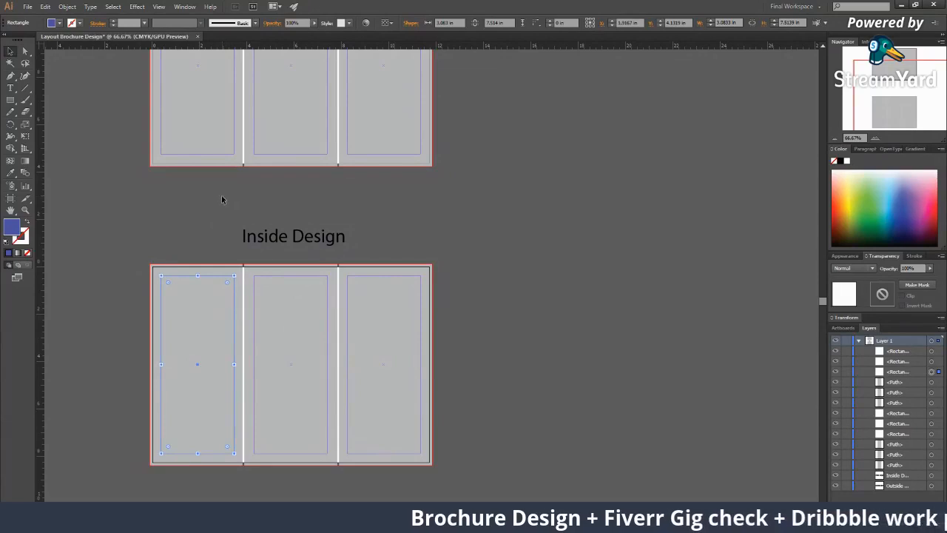
pyautogui.scroll(3, 418, 202)
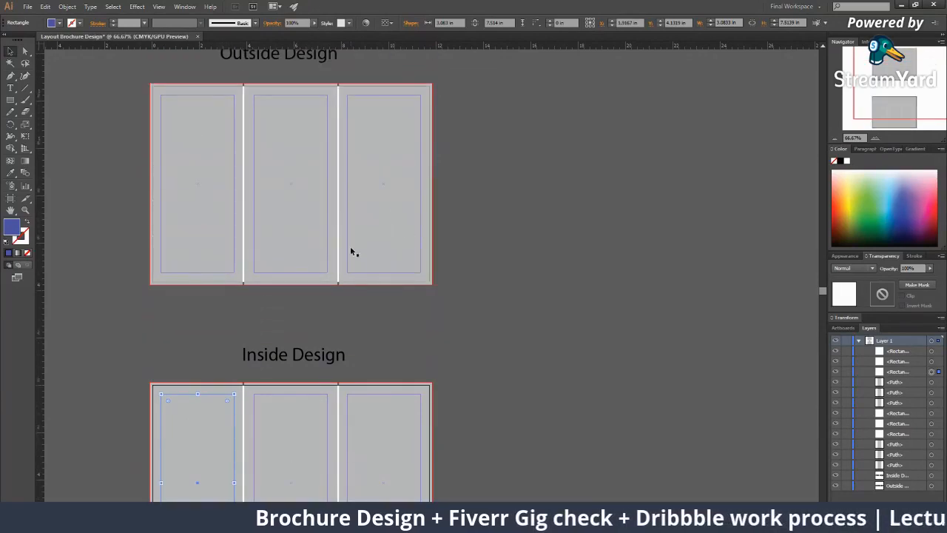
pyautogui.press('z')
pyautogui.keyDown('alt'); pyautogui.click(459, 220); pyautogui.keyUp('alt')
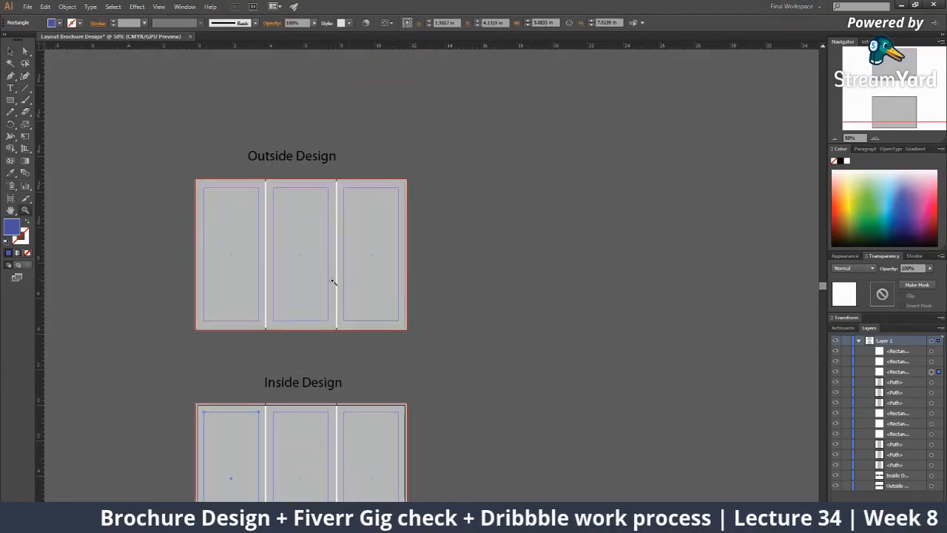
pyautogui.click(327, 281)
pyautogui.moveTo(509, 382); pyautogui.dragTo(425, 356)
pyautogui.keyDown('alt'); pyautogui.click(425, 357); pyautogui.keyUp('alt')
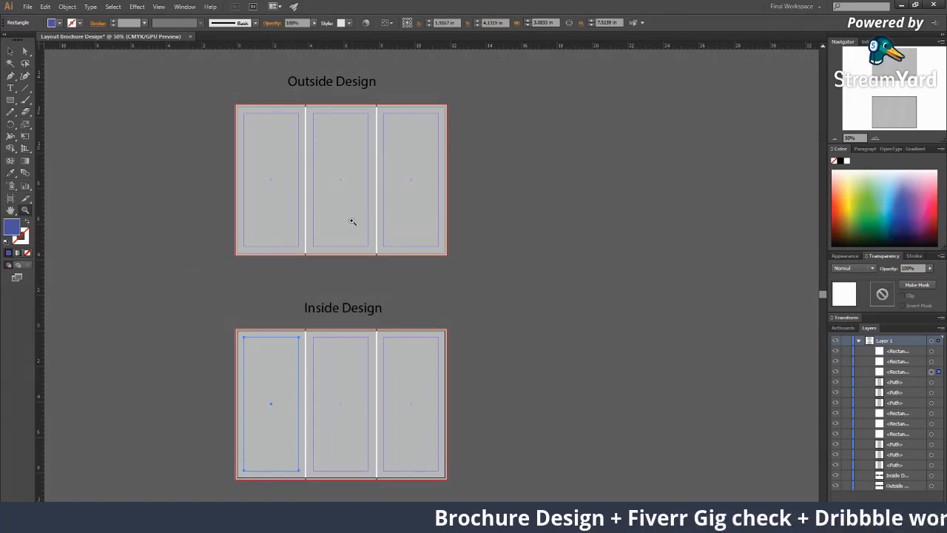
pyautogui.hotkey('ctrl', '1')
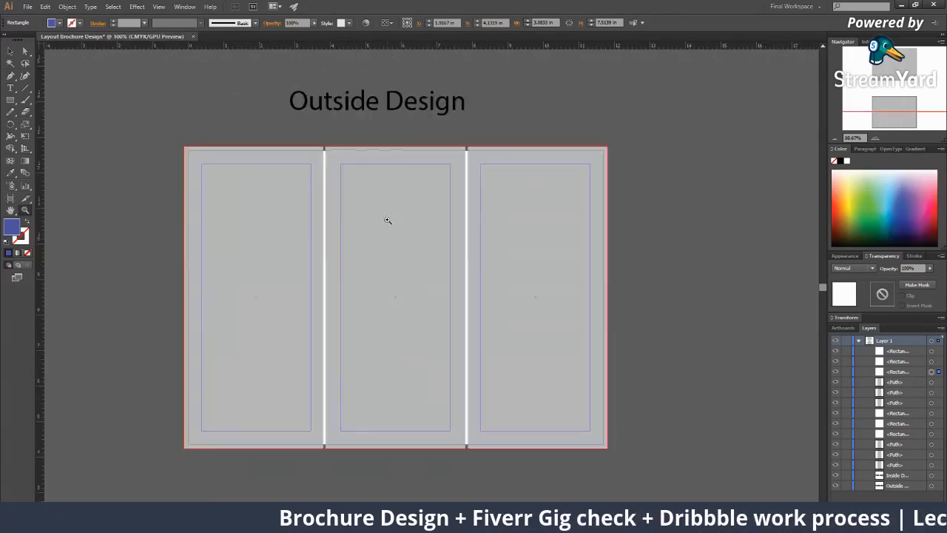
pyautogui.keyDown('alt'); pyautogui.click(510, 286); pyautogui.keyUp('alt')
pyautogui.moveTo(465, 311); pyautogui.dragTo(412, 187)
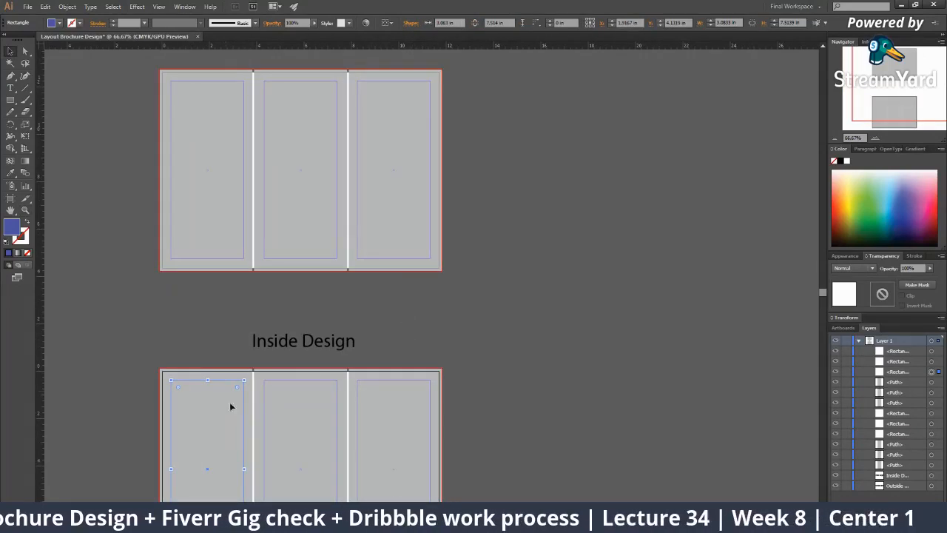
pyautogui.scroll(-2, 311, 267)
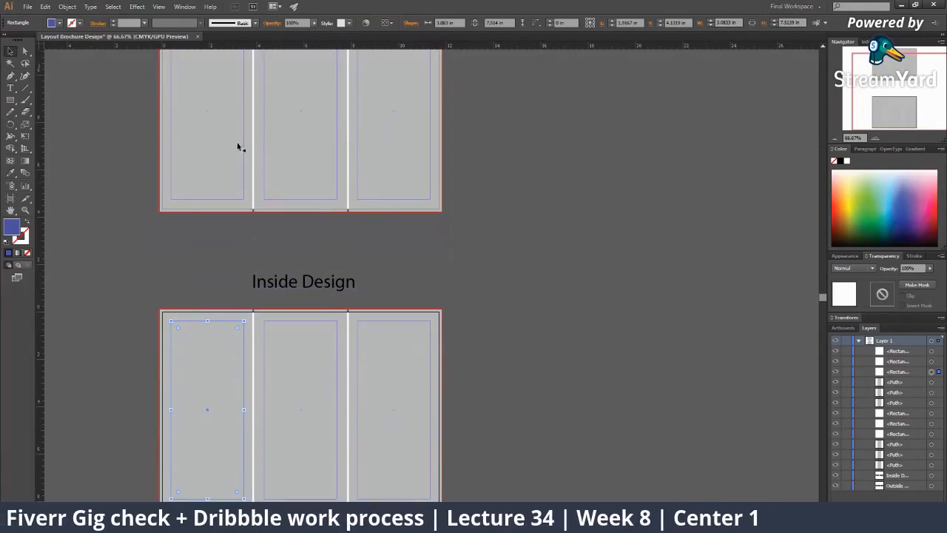
pyautogui.press('z')
pyautogui.keyDown('alt'); pyautogui.click(361, 290); pyautogui.keyUp('alt')
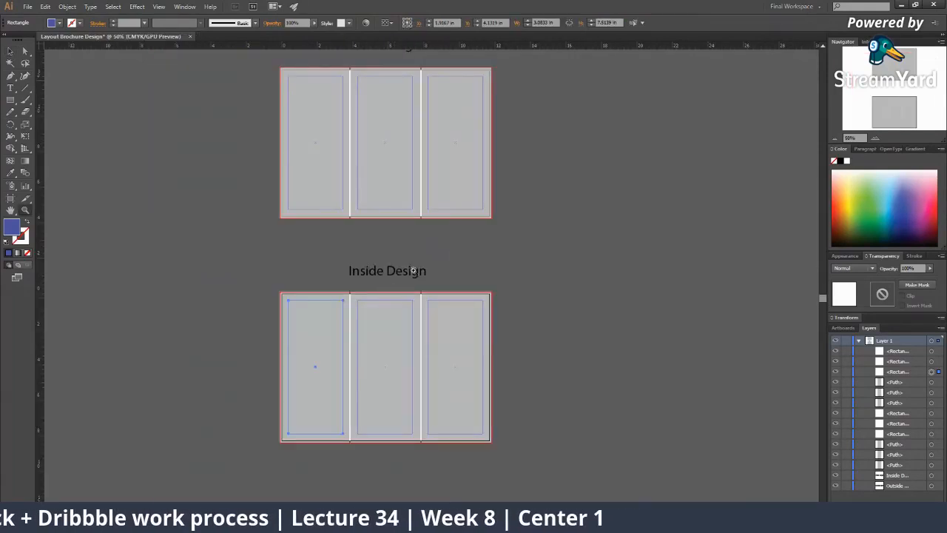
pyautogui.moveTo(391, 280); pyautogui.dragTo(305, 295)
pyautogui.click(373, 214)
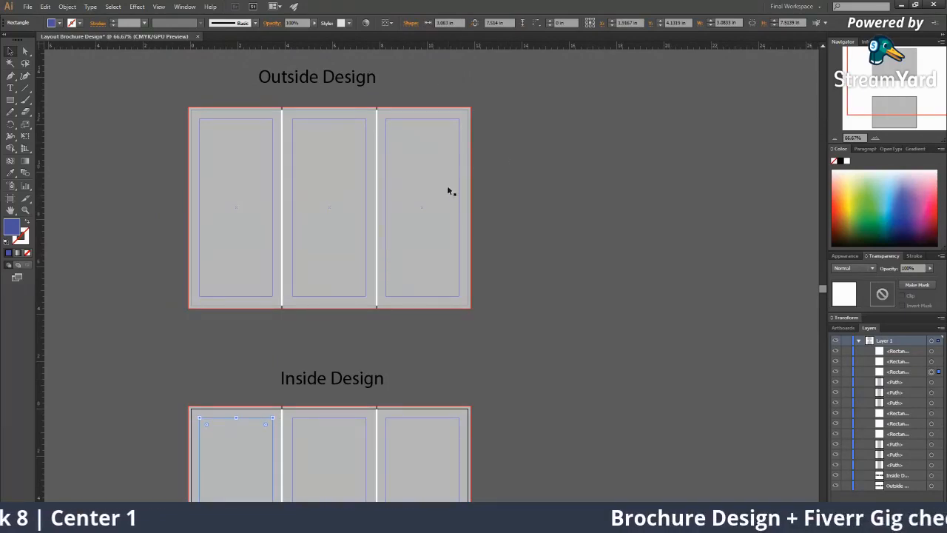
pyautogui.keyDown('ctrl'); pyautogui.click(432, 213); pyautogui.keyUp('ctrl')
# Turn a front-most copy of the Outside Design title into a large 1 in the right panel
pyautogui.moveTo(324, 73); pyautogui.dragTo(690, 253)
pyautogui.rightClick(682, 252)
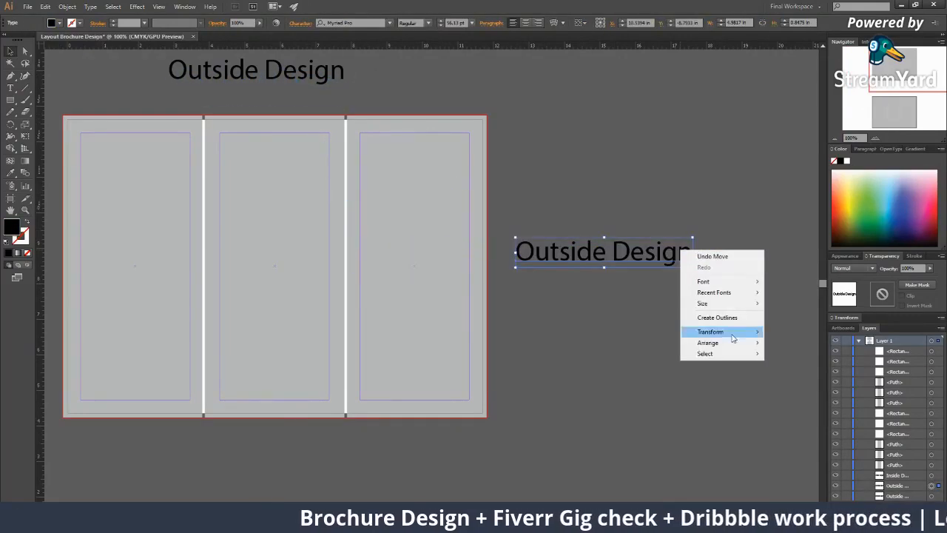
pyautogui.moveTo(728, 345)
pyautogui.click(799, 345)
pyautogui.moveTo(626, 257); pyautogui.dragTo(441, 201)
pyautogui.doubleClick(440, 202)
pyautogui.hotkey('ctrl', 'a')
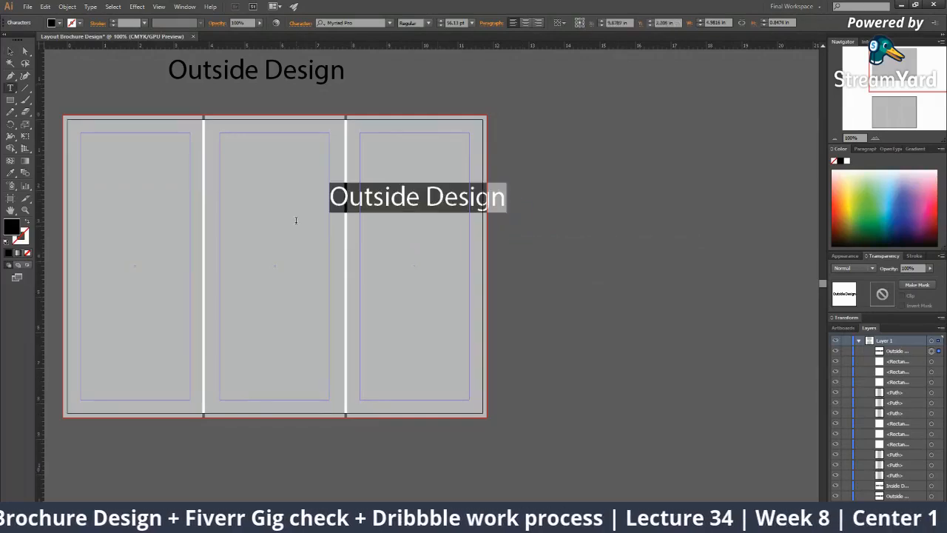
pyautogui.write('1')
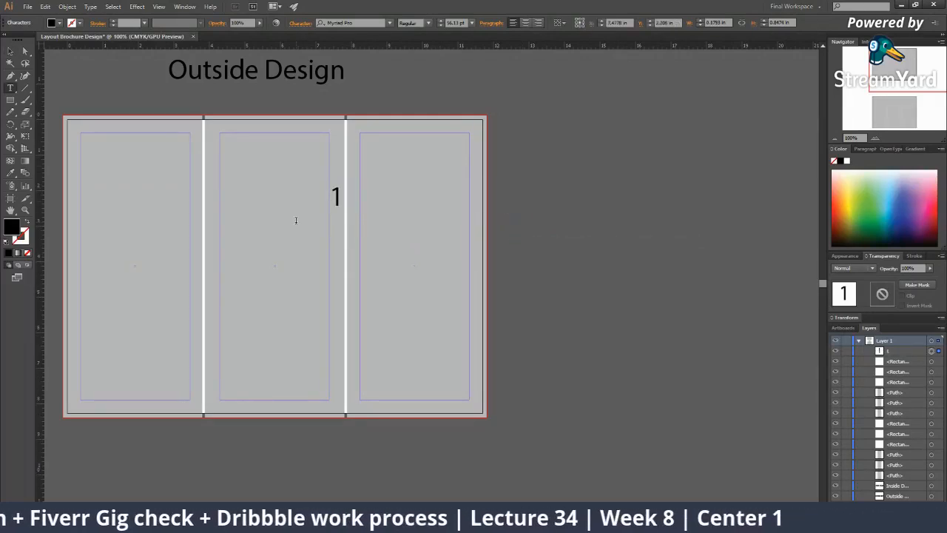
pyautogui.click(10, 51)
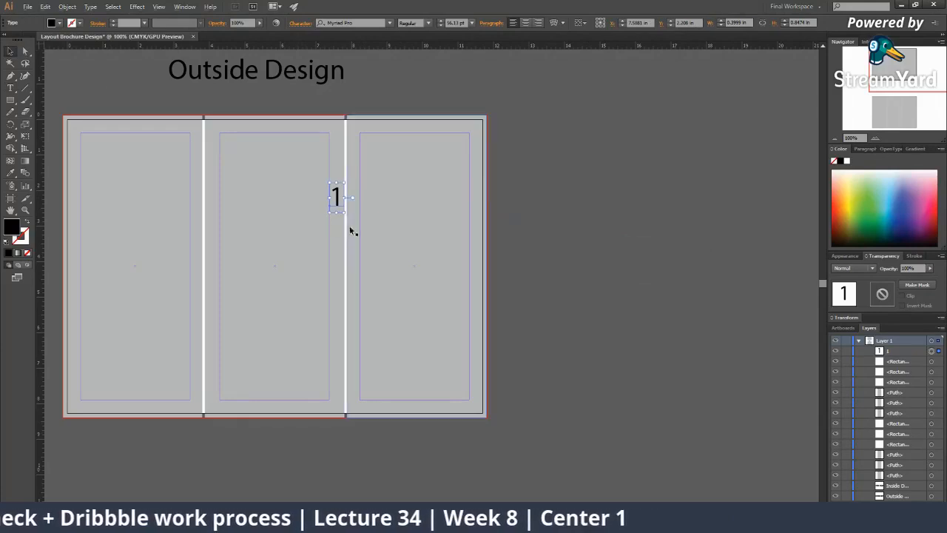
pyautogui.moveTo(344, 213); pyautogui.dragTo(354, 233)
pyautogui.moveTo(336, 196); pyautogui.dragTo(418, 285)
# Add a two-line 'Front Cover/Page' caption beneath the 1
pyautogui.doubleClick(418, 285)
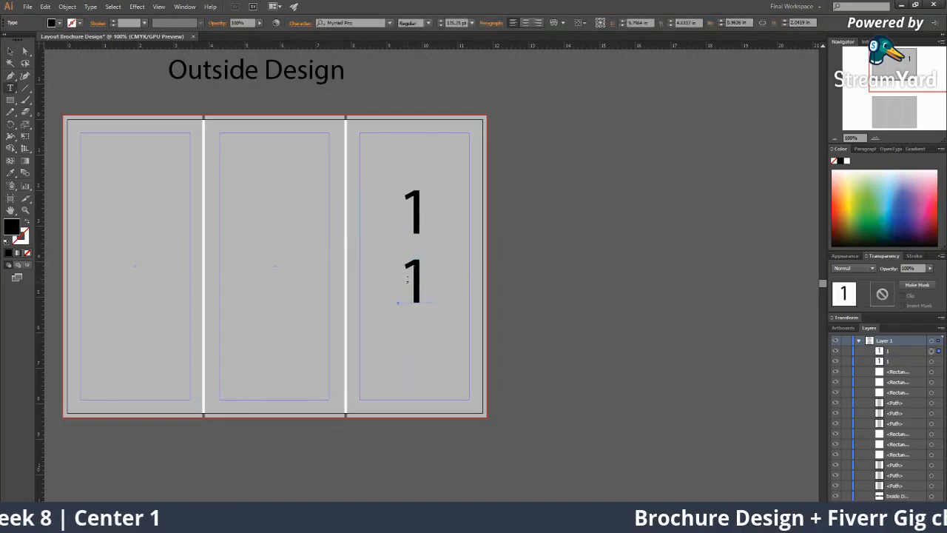
pyautogui.moveTo(419, 271); pyautogui.dragTo(364, 271)
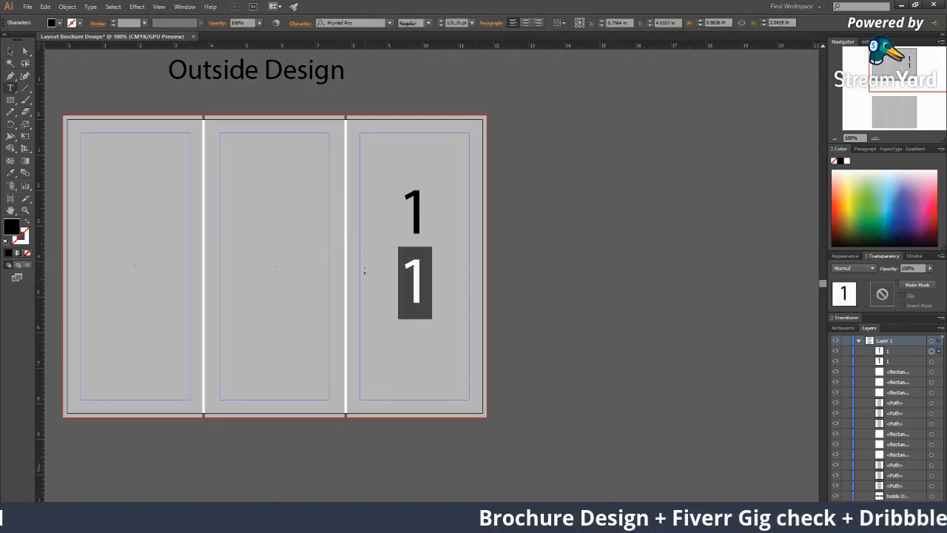
pyautogui.write('Front')
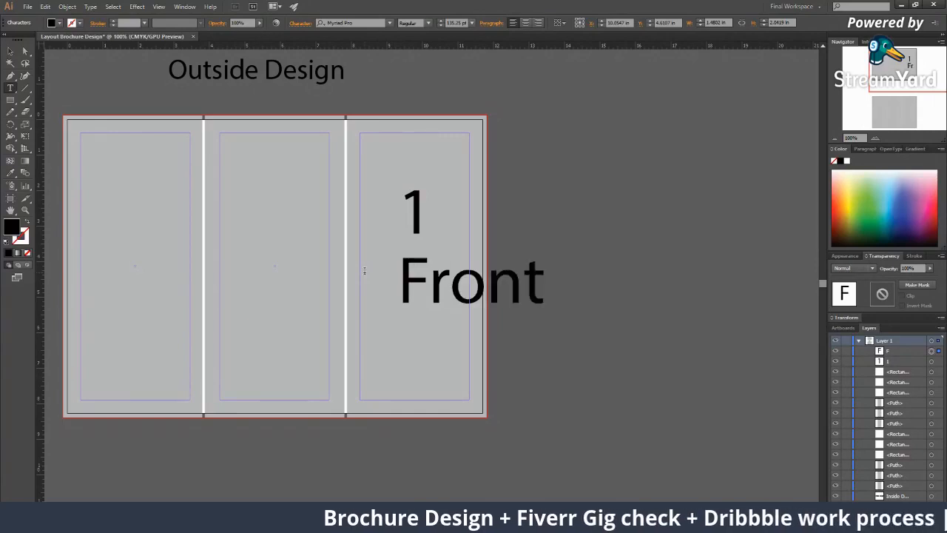
pyautogui.write(' Cover/Page')
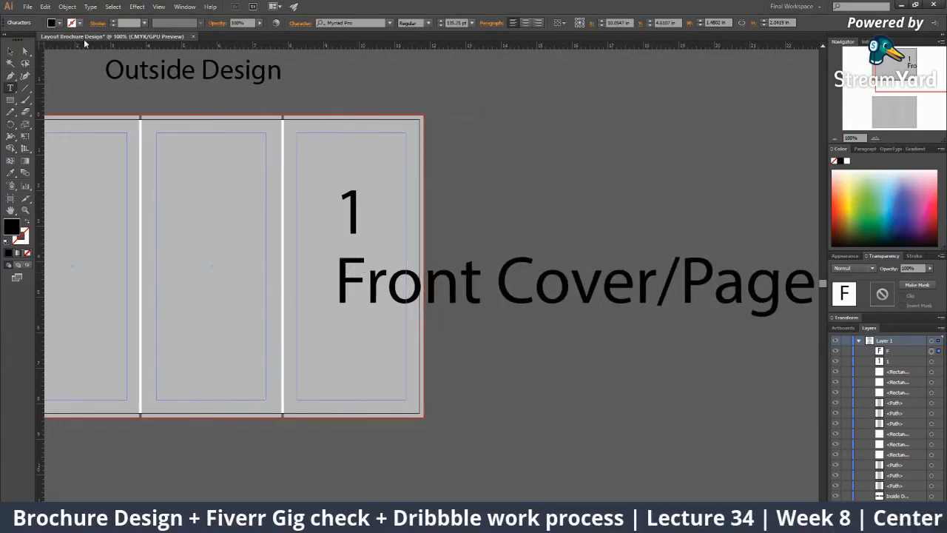
pyautogui.click(10, 51)
pyautogui.doubleClick(496, 280)
pyautogui.press('Return')
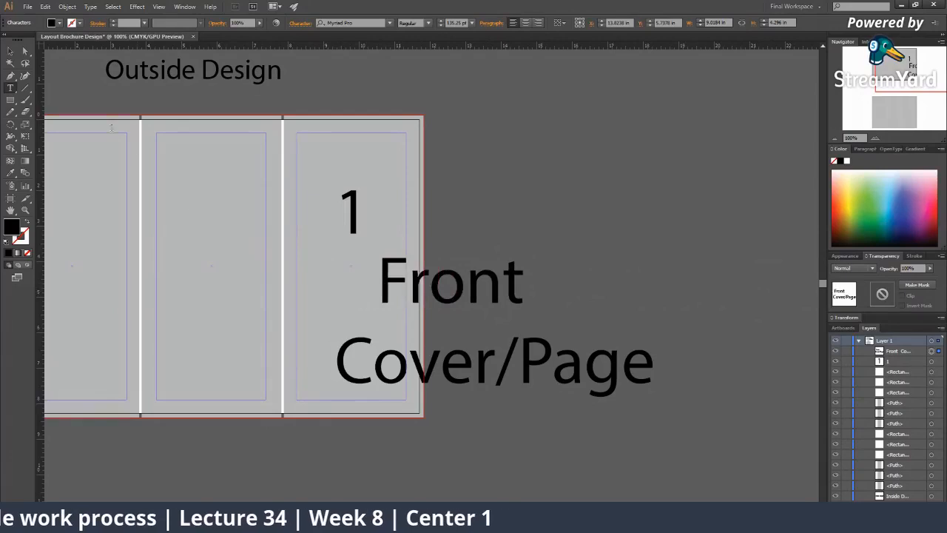
pyautogui.click(11, 50)
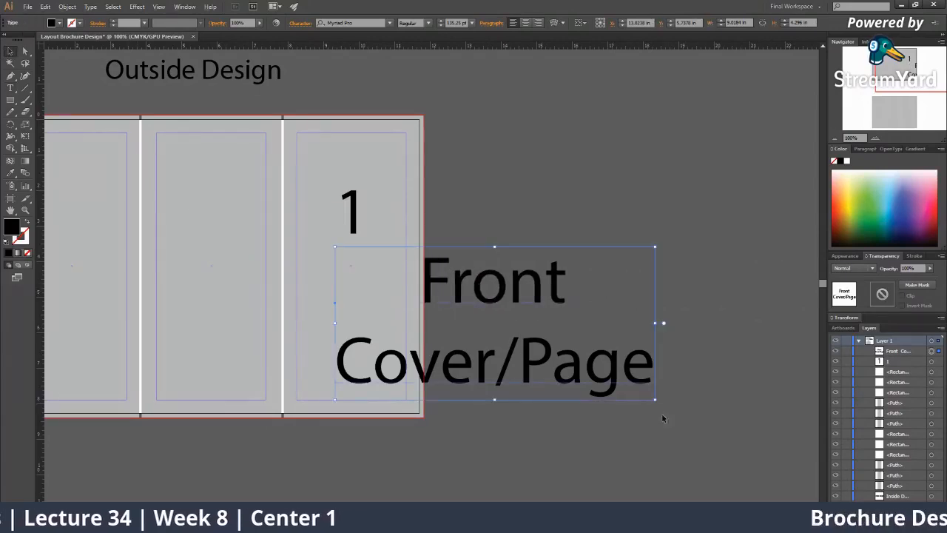
pyautogui.moveTo(655, 399); pyautogui.dragTo(406, 233)
pyautogui.click(477, 318)
pyautogui.press('z')
pyautogui.keyDown('alt'); pyautogui.click(443, 293); pyautogui.keyUp('alt')
pyautogui.click(441, 250)
pyautogui.keyDown('alt'); pyautogui.click(407, 234); pyautogui.keyUp('alt')
pyautogui.click(416, 266)
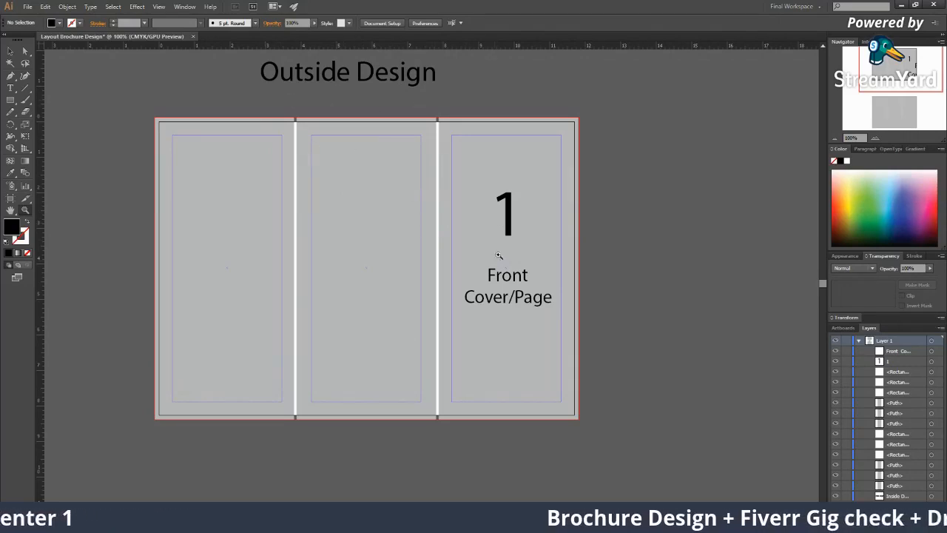
# Copy the 1 into the middle outside panel and change it to 6
pyautogui.press('v')
pyautogui.moveTo(511, 217); pyautogui.dragTo(367, 215)
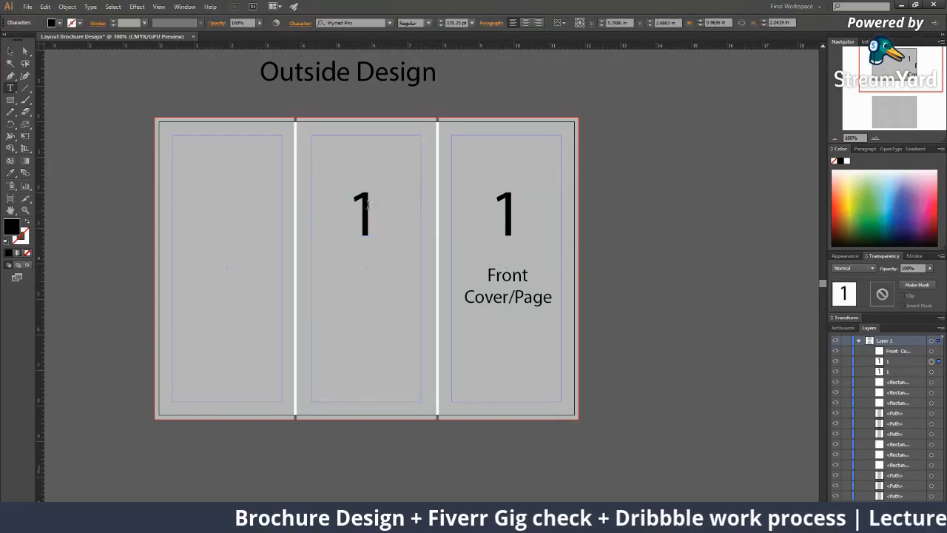
pyautogui.doubleClick(353, 205)
pyautogui.write('6')
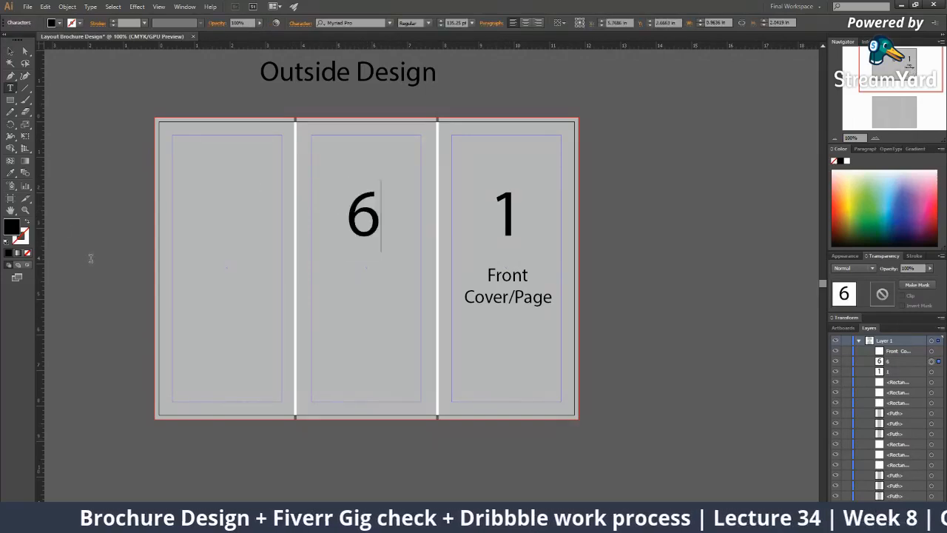
pyautogui.click(11, 49)
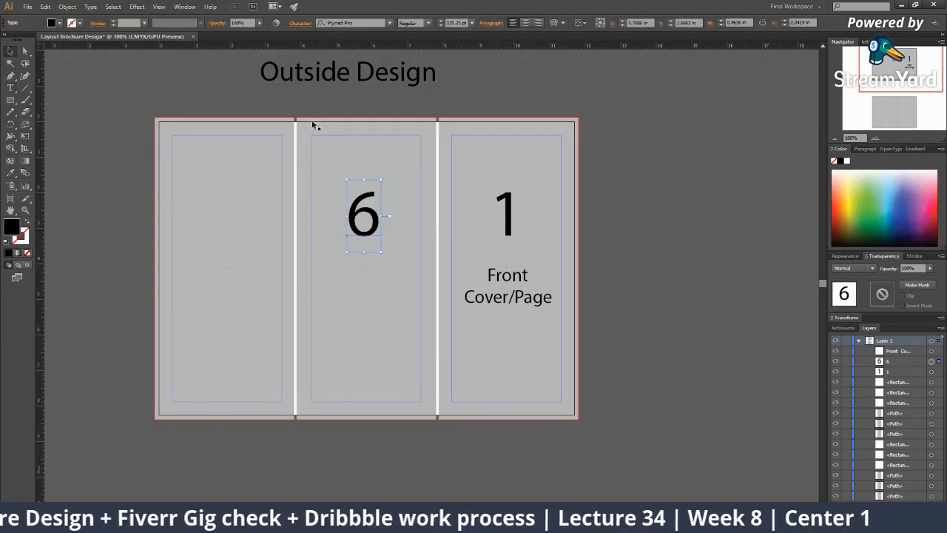
# Copy the caption into the middle panel and change it to 'Back Cover/Page'
pyautogui.moveTo(506, 296); pyautogui.dragTo(202, 268)
pyautogui.doubleClick(376, 280)
pyautogui.write('Back')
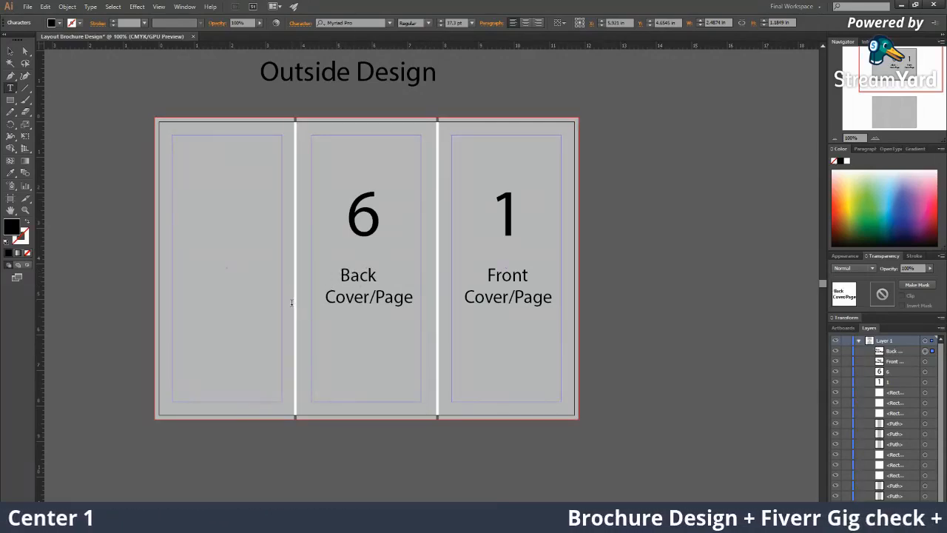
pyautogui.click(11, 52)
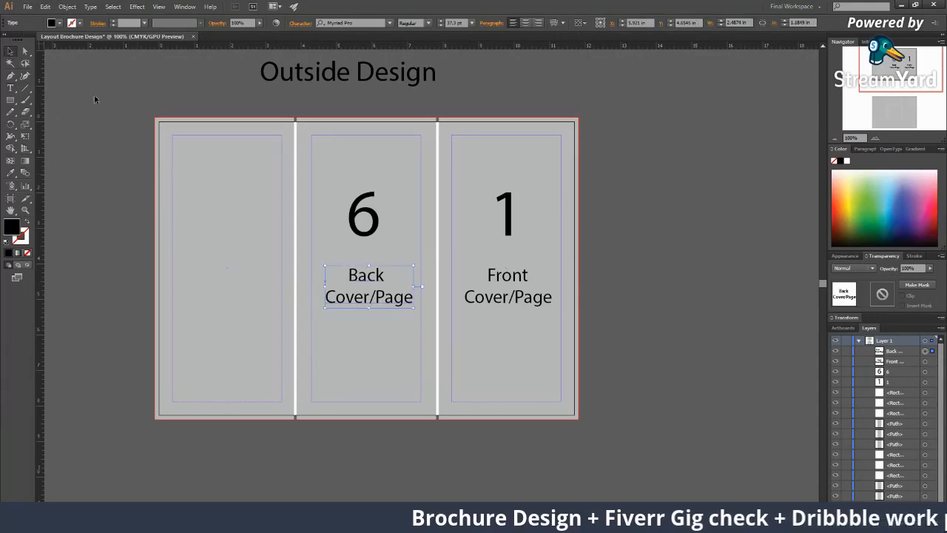
pyautogui.click(660, 378)
# Copy the 6 and its Back Cover/Page caption into the left outside panel
pyautogui.moveTo(604, 347); pyautogui.dragTo(646, 362)
pyautogui.press('z')
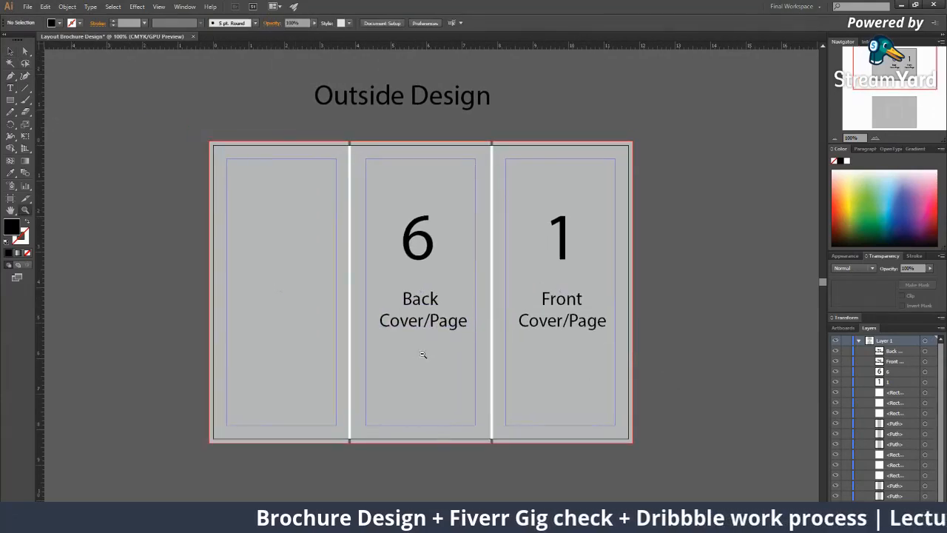
pyautogui.keyDown('alt'); pyautogui.click(422, 355); pyautogui.keyUp('alt')
pyautogui.click(441, 298)
pyautogui.moveTo(488, 233); pyautogui.dragTo(368, 270)
pyautogui.click(368, 271)
pyautogui.press('v')
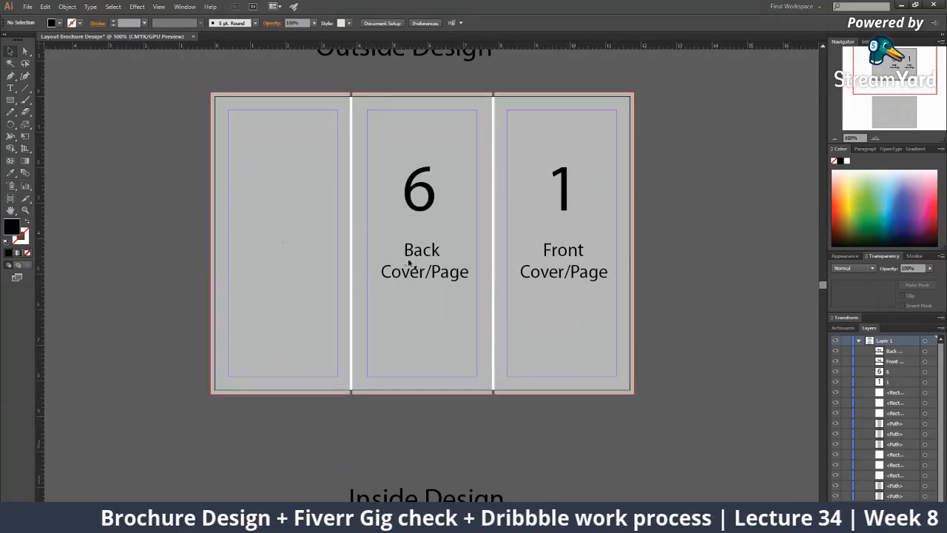
pyautogui.click(422, 265)
pyautogui.click(422, 253)
pyautogui.keyDown('shift'); pyautogui.click(419, 200); pyautogui.keyUp('shift')
pyautogui.moveTo(415, 197); pyautogui.dragTo(285, 205)
pyautogui.click(208, 206)
# Zoom in on the left panel and select its 6 with the Type tool for replacing
pyautogui.press('z')
pyautogui.doubleClick(354, 225)
pyautogui.keyDown('alt'); pyautogui.click(470, 321); pyautogui.keyUp('alt')
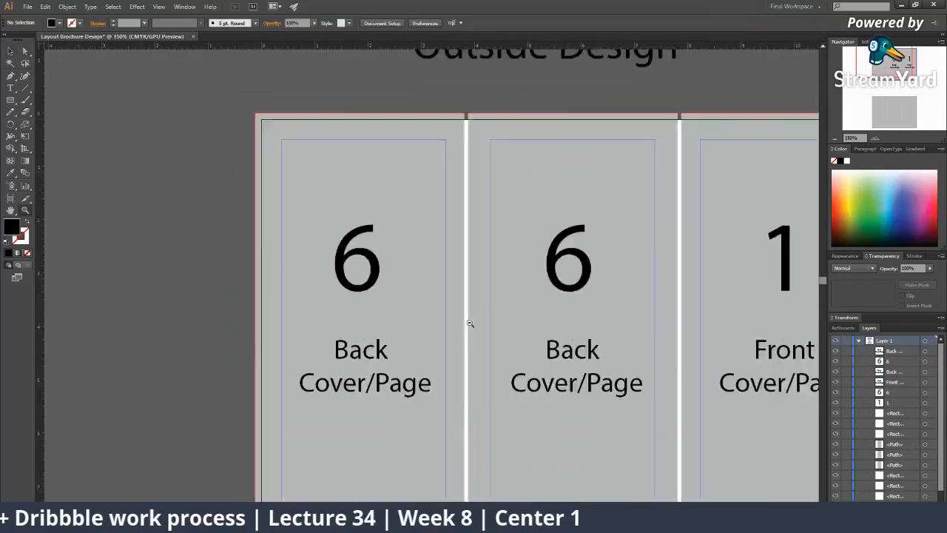
pyautogui.keyDown('alt'); pyautogui.click(469, 323); pyautogui.keyUp('alt')
pyautogui.keyDown('alt'); pyautogui.click(469, 322); pyautogui.keyUp('alt')
pyautogui.keyDown('alt'); pyautogui.click(468, 322); pyautogui.keyUp('alt')
pyautogui.keyDown('alt'); pyautogui.click(467, 321); pyautogui.keyUp('alt')
pyautogui.click(398, 279)
pyautogui.click(398, 274)
pyautogui.click(397, 267)
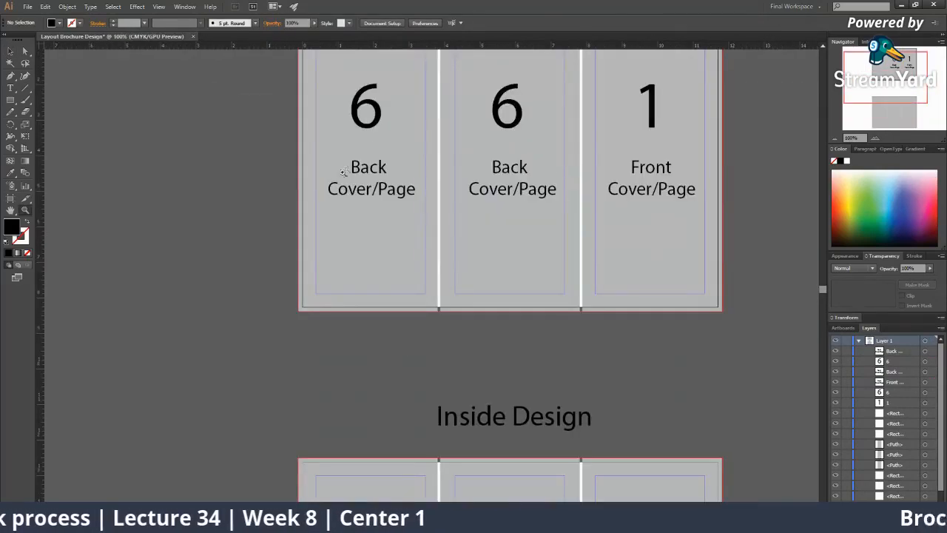
pyautogui.press('t')
pyautogui.moveTo(381, 112); pyautogui.dragTo(345, 113)
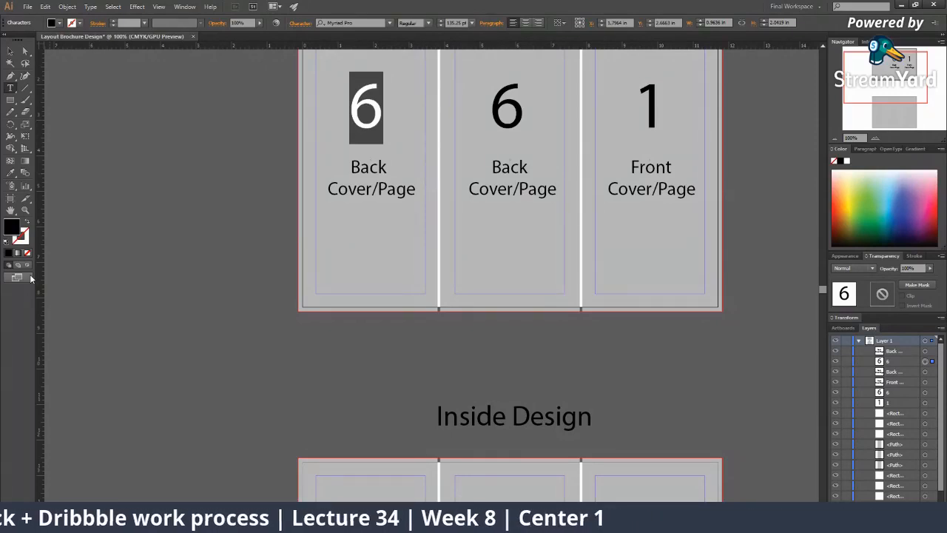
# Change the left outside panel's number from 6 to 5 and select its caption text
pyautogui.write('5')
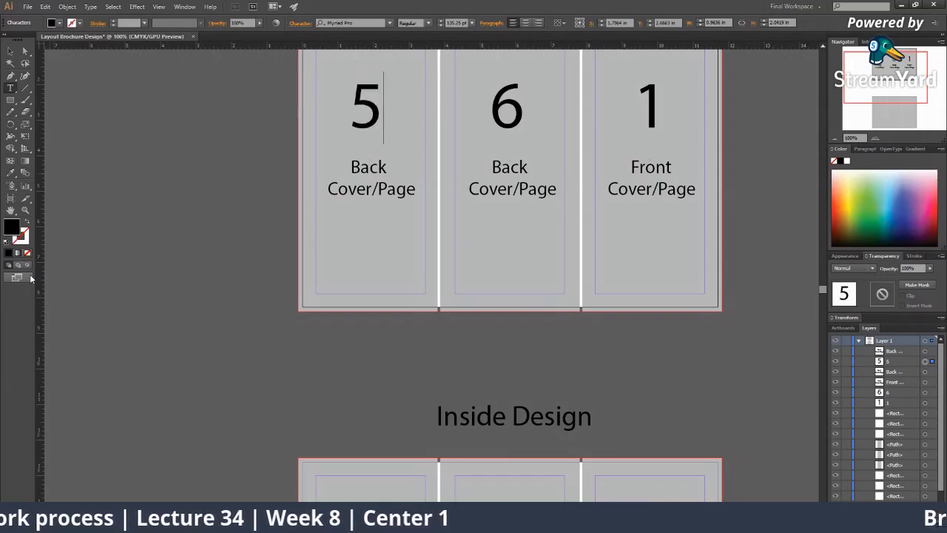
pyautogui.click(17, 52)
pyautogui.click(391, 187)
pyautogui.doubleClick(371, 190)
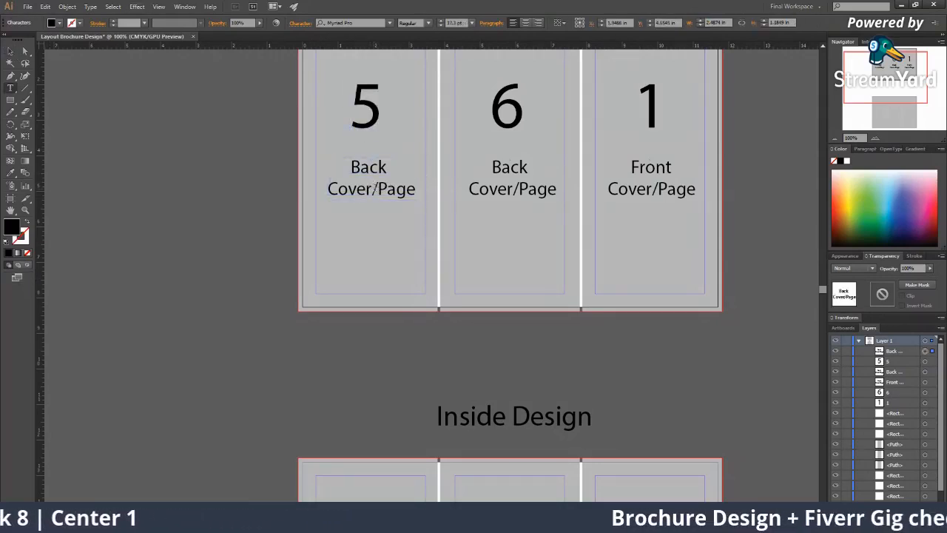
pyautogui.hotkey('ctrl', 'a')
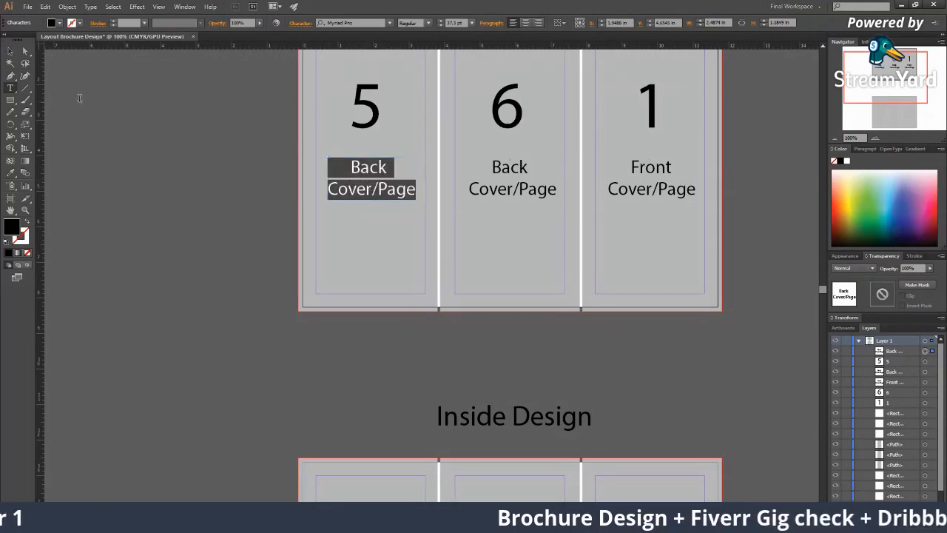
pyautogui.click(25, 51)
# Move the left caption off the artboard, then undo it and zoom out to both artboards
pyautogui.press('v')
pyautogui.moveTo(379, 196); pyautogui.dragTo(217, 193)
pyautogui.click(299, 235)
pyautogui.click(377, 274)
pyautogui.press('z')
pyautogui.keyDown('alt'); pyautogui.click(388, 280); pyautogui.keyUp('alt')
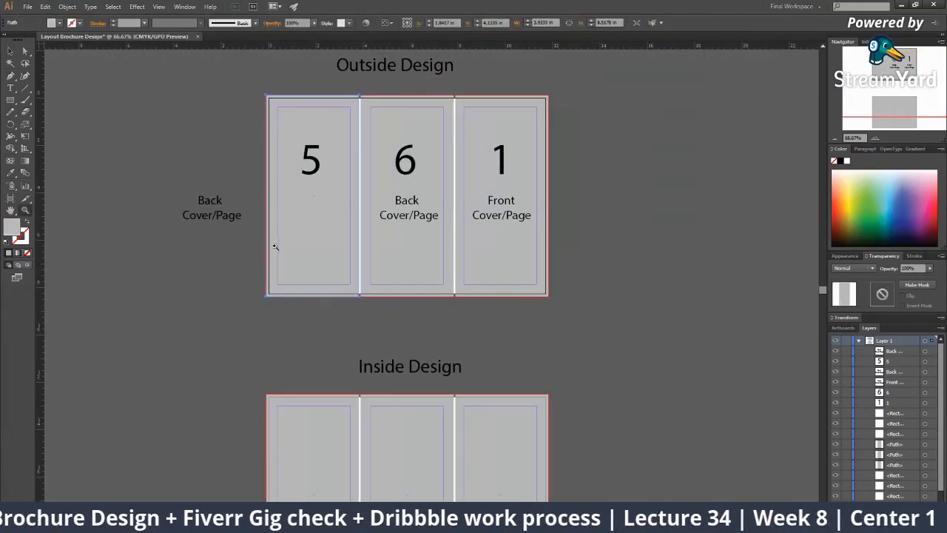
pyautogui.hotkey('ctrl', 'z')
pyautogui.hotkey('ctrl', 'z')
pyautogui.hotkey('ctrl', 'z')
pyautogui.hotkey('ctrl', 'z')
pyautogui.press('z')
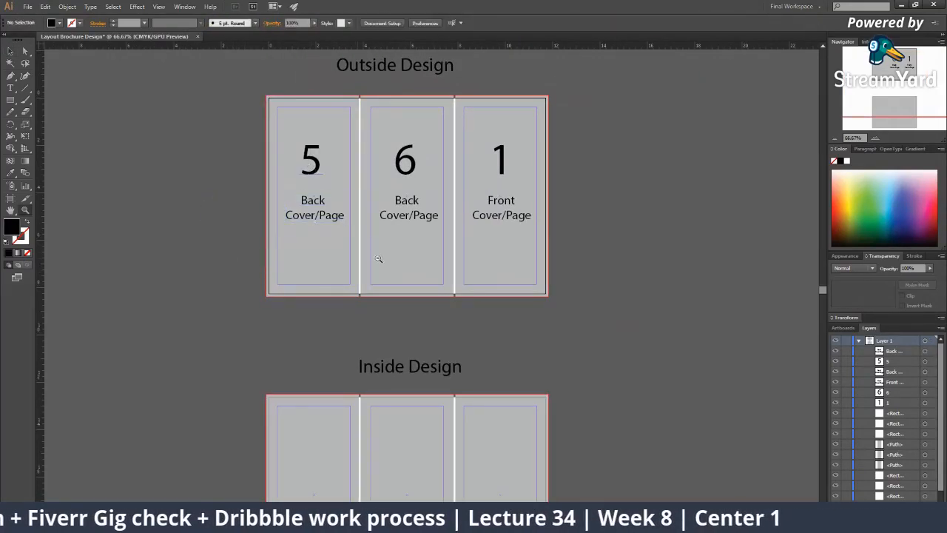
pyautogui.keyDown('alt'); pyautogui.click(366, 242); pyautogui.keyUp('alt')
pyautogui.press('v')
# Copy the 5 into the inside left panel and change it to 2
pyautogui.moveTo(332, 138); pyautogui.dragTo(335, 385)
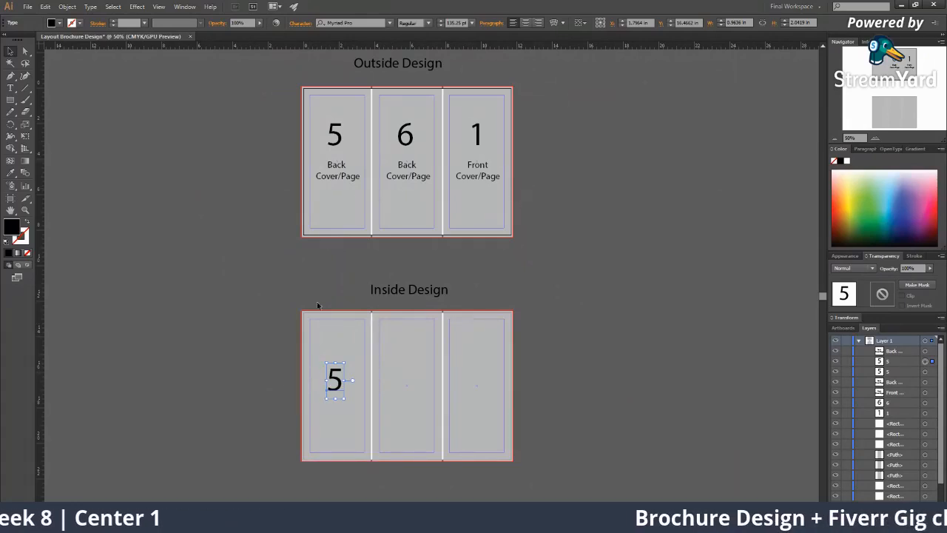
pyautogui.press('z')
pyautogui.doubleClick(430, 320)
pyautogui.press('t')
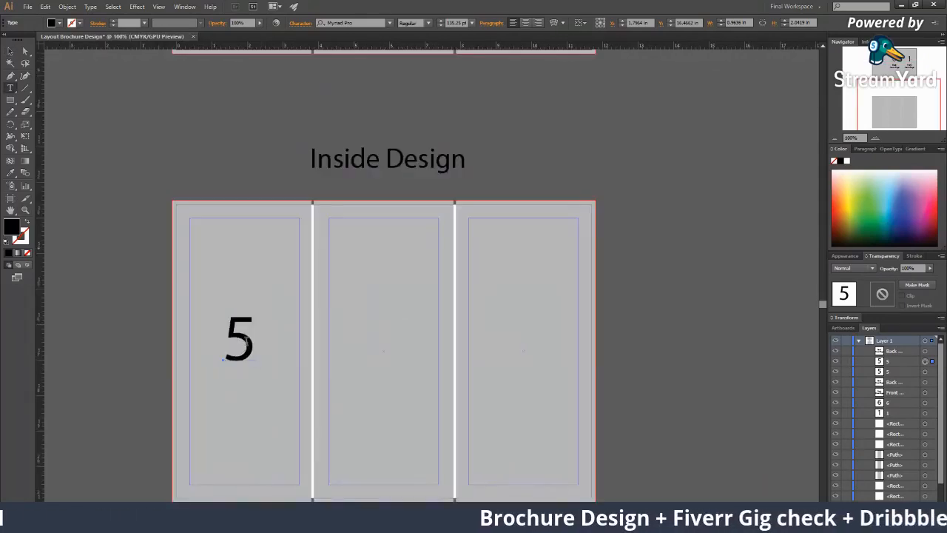
pyautogui.moveTo(248, 339); pyautogui.dragTo(182, 351)
pyautogui.write('2')
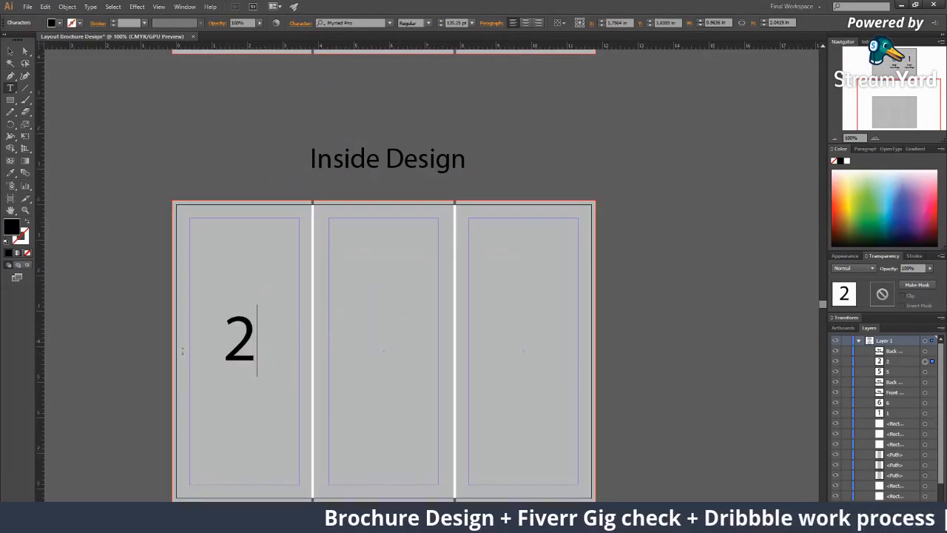
pyautogui.click(10, 51)
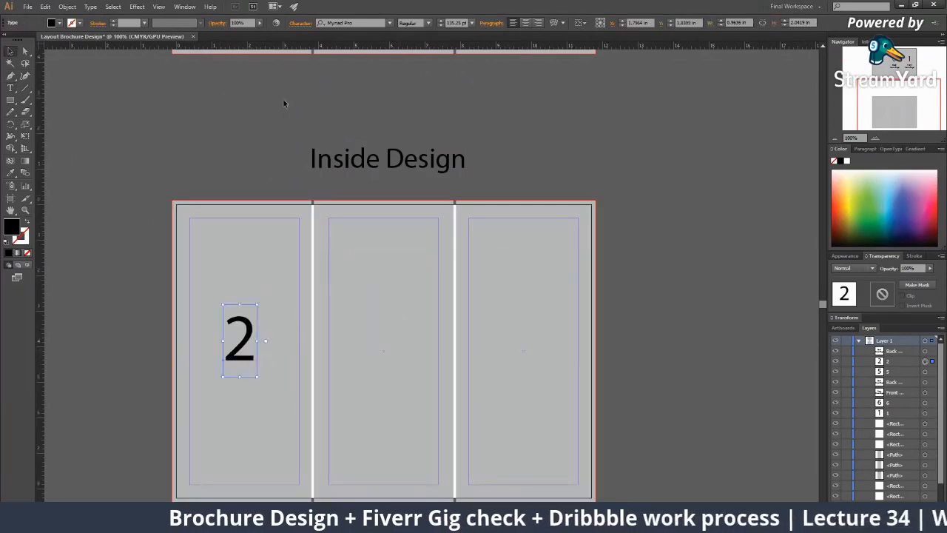
pyautogui.click(222, 97)
# Copy the number into the inside middle and right panels, renumbering them 3 and 4
pyautogui.moveTo(255, 337); pyautogui.dragTo(396, 335)
pyautogui.doubleClick(381, 337)
pyautogui.doubleClick(370, 332)
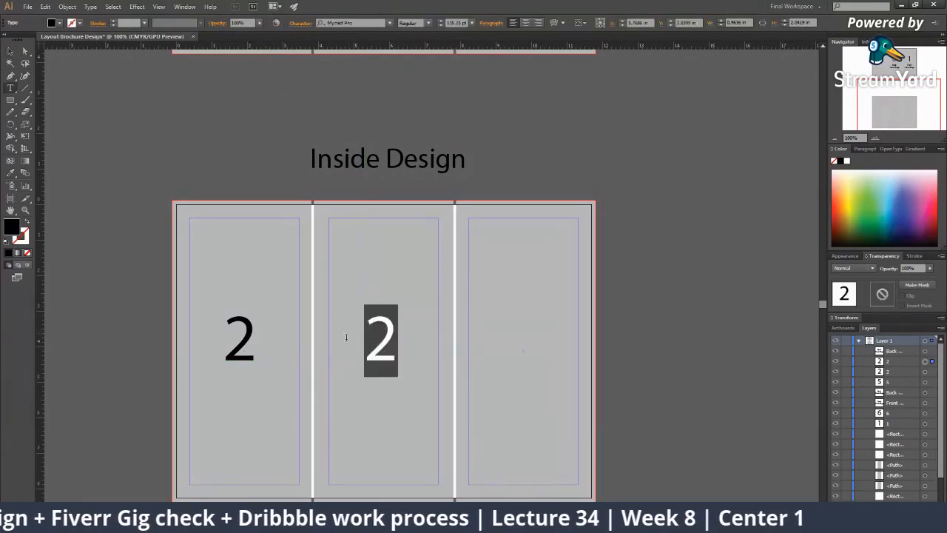
pyautogui.write('3')
pyautogui.click(9, 53)
pyautogui.moveTo(404, 353); pyautogui.dragTo(471, 328)
pyautogui.write('rt')
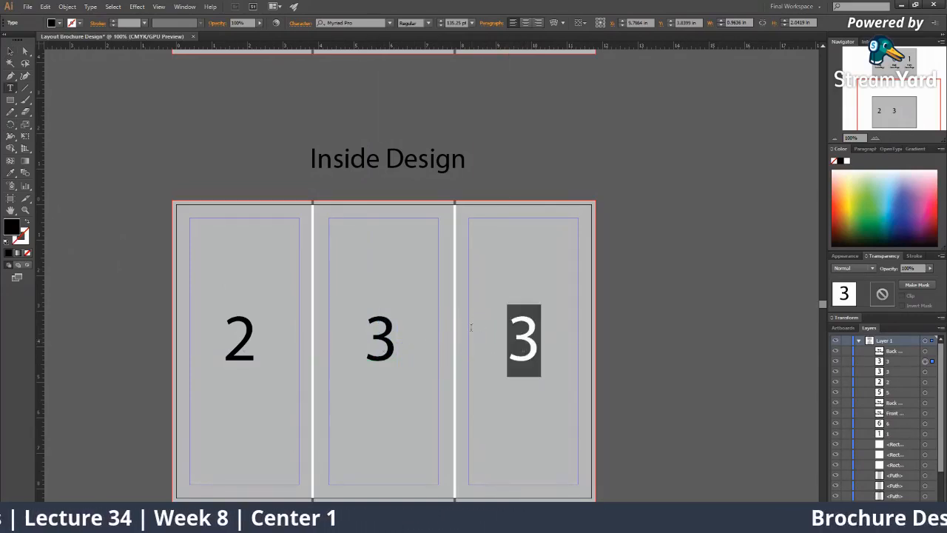
pyautogui.write('4')
pyautogui.click(11, 56)
pyautogui.click(239, 158)
pyautogui.scroll(-1, 233, 170)
pyautogui.moveTo(381, 281); pyautogui.dragTo(387, 317)
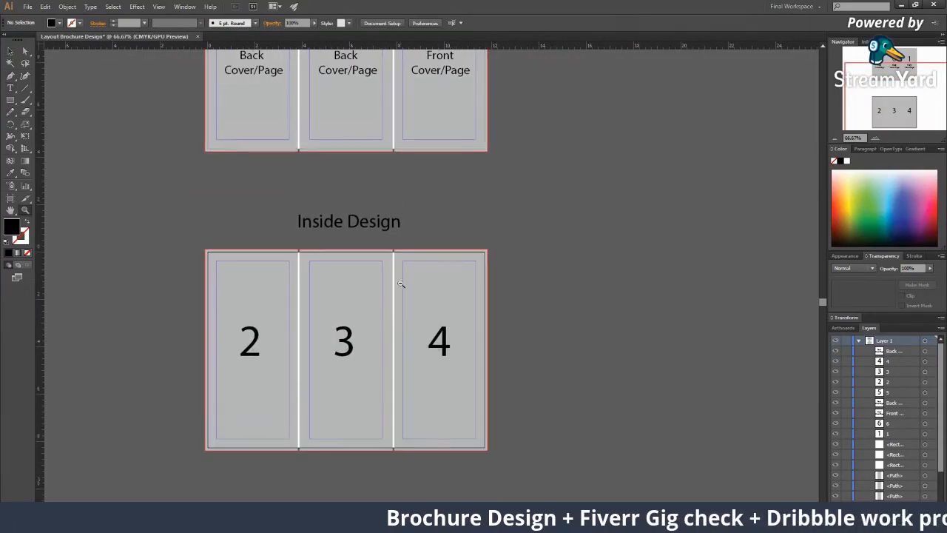
# Zoom out and review the numbered outside and inside artboards
pyautogui.keyDown('alt'); pyautogui.click(374, 220); pyautogui.keyUp('alt')
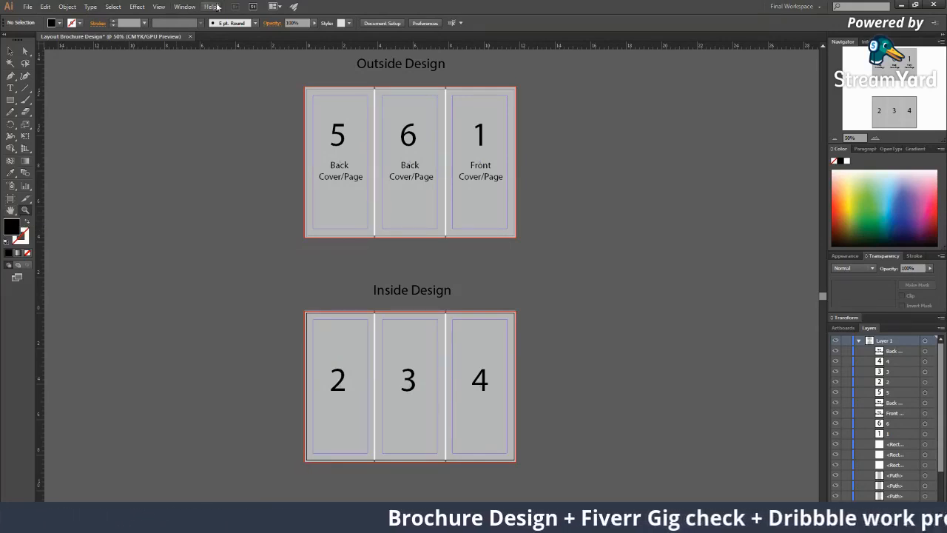
pyautogui.click(467, 121)
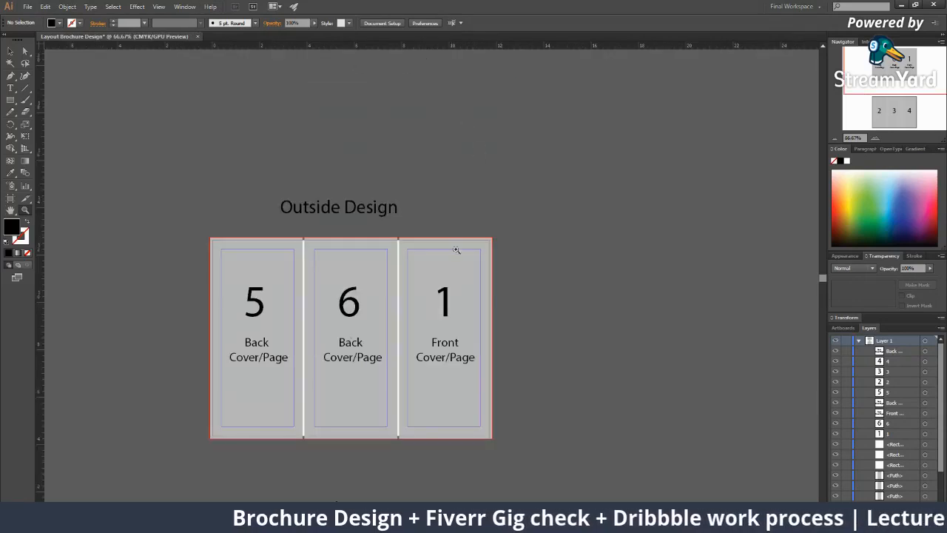
pyautogui.scroll(-3, 461, 298)
pyautogui.scroll(-2, 452, 285)
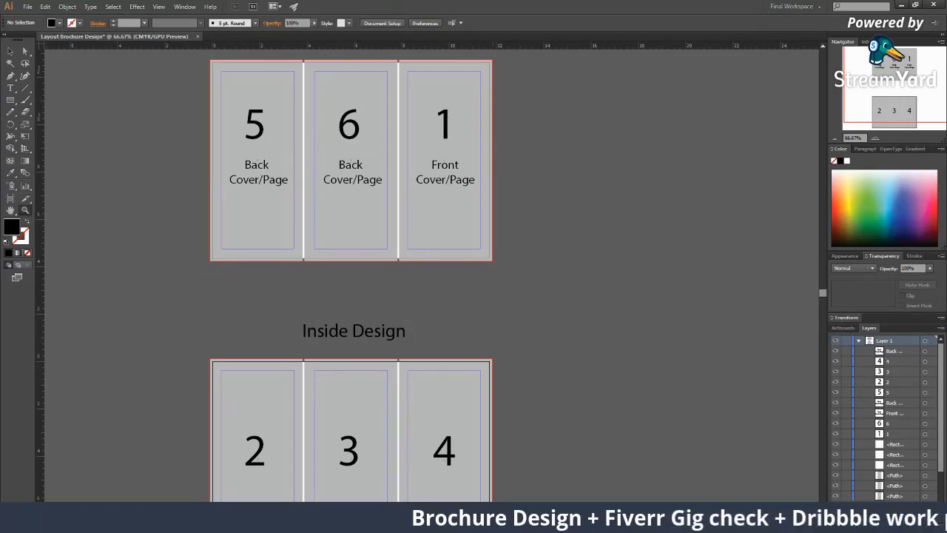
# Browse the 'tri fold brochures' image results in Chrome, then return to Illustrator
pyautogui.hotkey('alt', 'Tab')
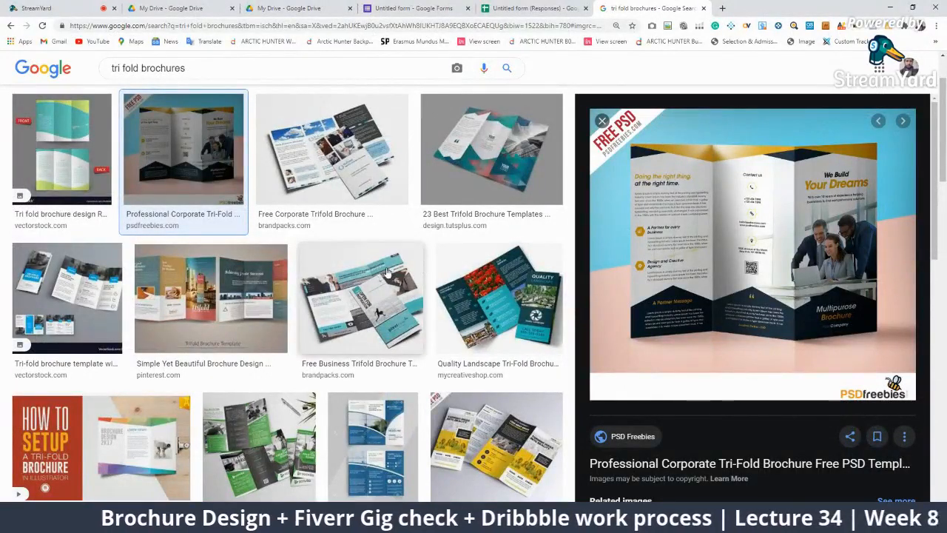
pyautogui.scroll(-2, 148, 281)
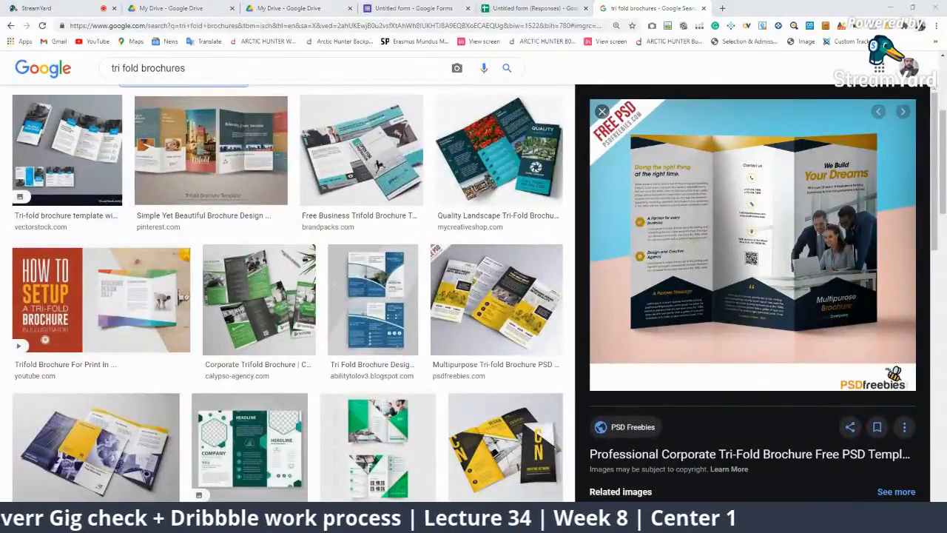
pyautogui.hotkey('alt', 'Tab')
# Zoom in on the Front Cover/Page label on panel 1 and select it
pyautogui.click(368, 233)
pyautogui.click(450, 230)
pyautogui.click(455, 228)
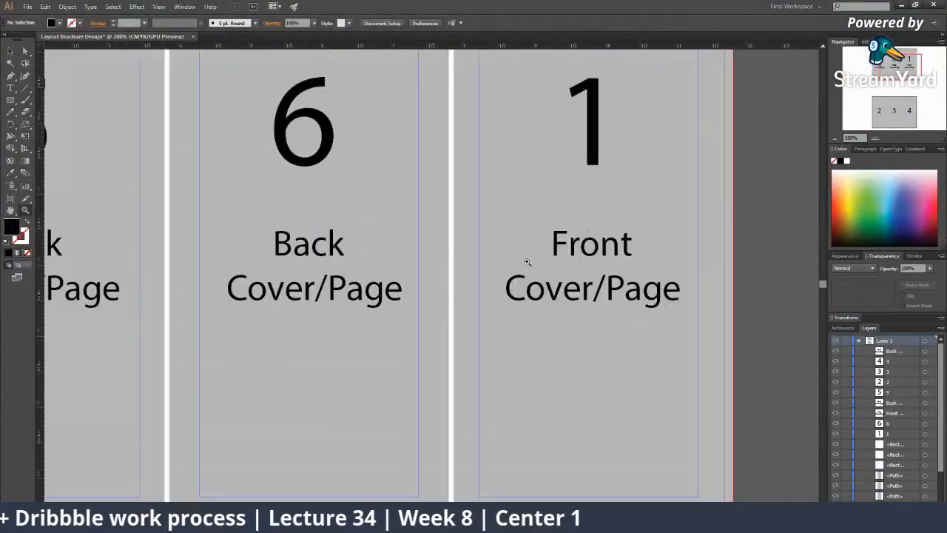
pyautogui.keyDown('alt'); pyautogui.click(527, 257); pyautogui.keyUp('alt')
pyautogui.keyDown('alt'); pyautogui.click(530, 256); pyautogui.keyUp('alt')
pyautogui.click(447, 293)
pyautogui.click(403, 289)
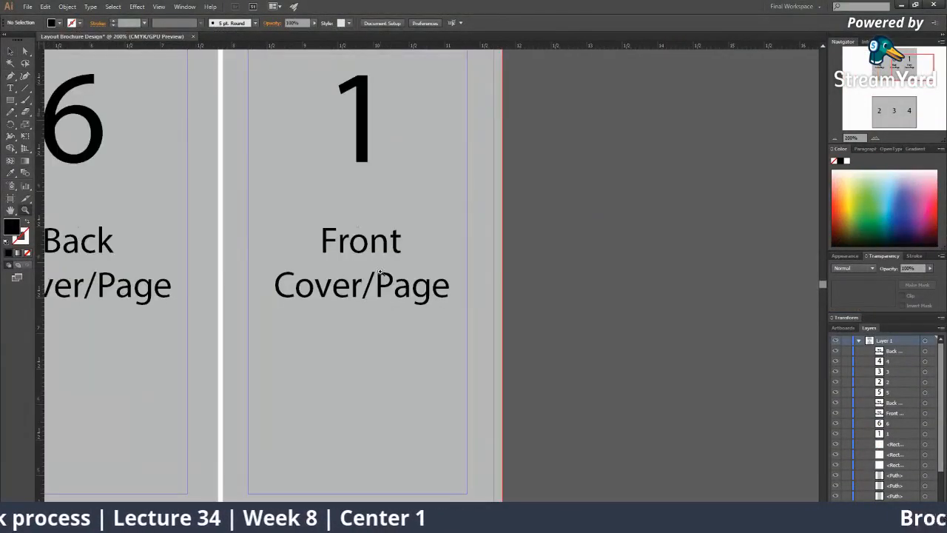
pyautogui.click(384, 274)
pyautogui.click(388, 275)
pyautogui.scroll(-2, 410, 244)
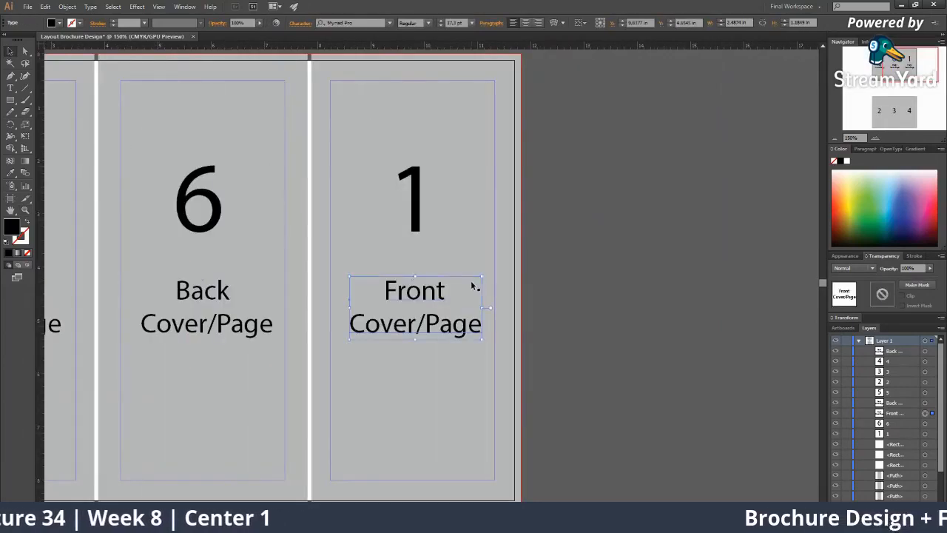
pyautogui.moveTo(454, 333); pyautogui.dragTo(423, 313)
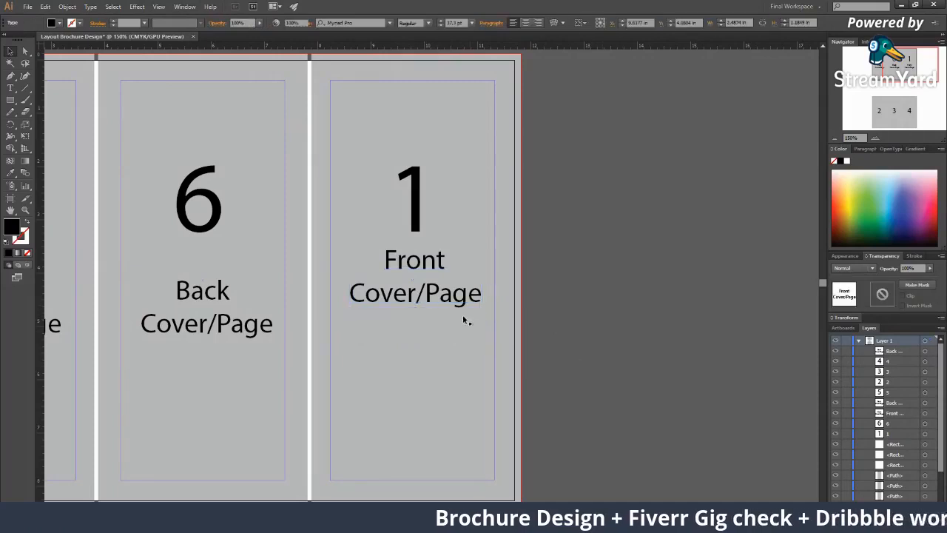
pyautogui.hotkey('ctrl', 'z')
# Alt-drag a copy of Front Cover/Page straight down and replace its text with a hyphen
pyautogui.moveTo(438, 329); pyautogui.dragTo(438, 390)
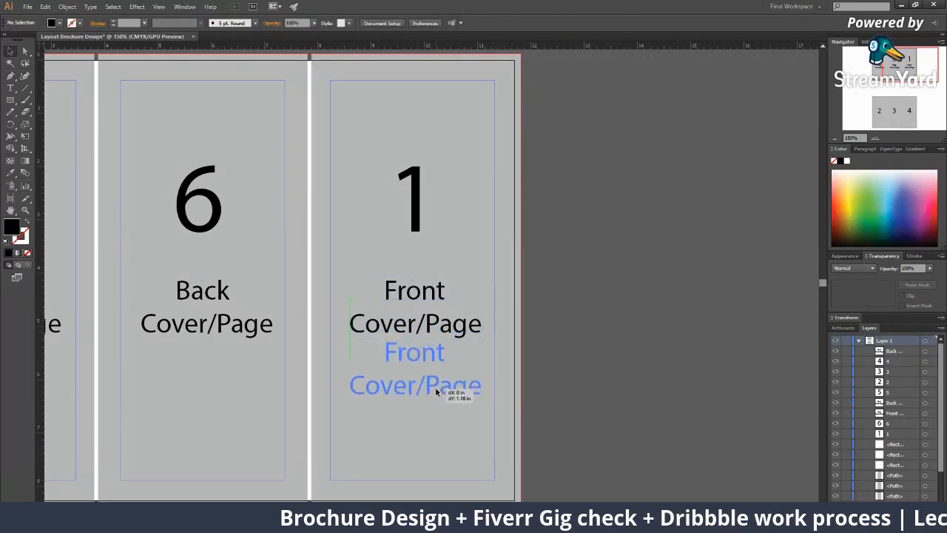
pyautogui.doubleClick(436, 389)
pyautogui.hotkey('ctrl', 'a')
pyautogui.press('BackSpace')
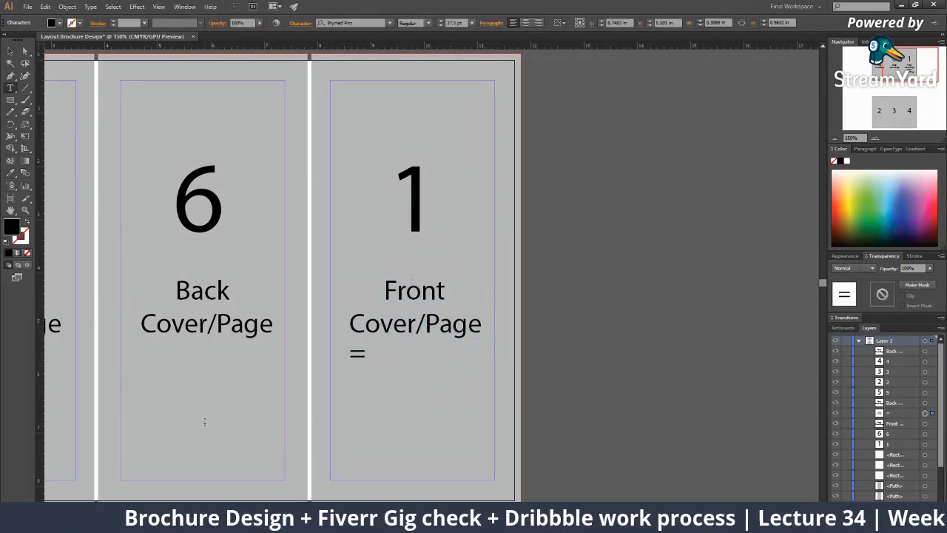
pyautogui.write('0')
pyautogui.press('BackSpace')
pyautogui.write('-')
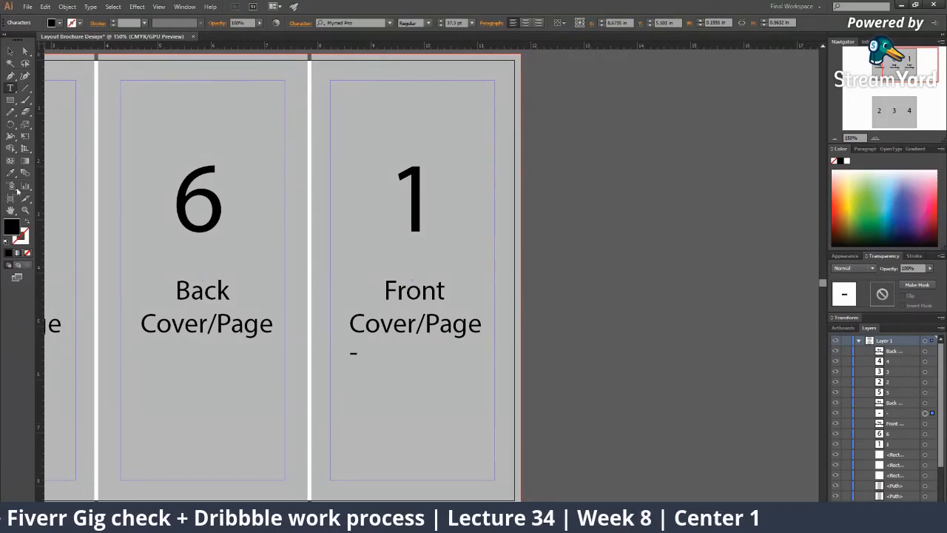
pyautogui.click(10, 51)
# Move the hyphen below Front Cover/Page and reduce its font size
pyautogui.hotkey('ctrl', 'space')
pyautogui.keyDown('ctrl'); pyautogui.click(410, 355); pyautogui.keyUp('ctrl')
pyautogui.moveTo(358, 283); pyautogui.dragTo(304, 301)
pyautogui.press('t')
pyautogui.doubleClick(465, 23)
pyautogui.write('7')
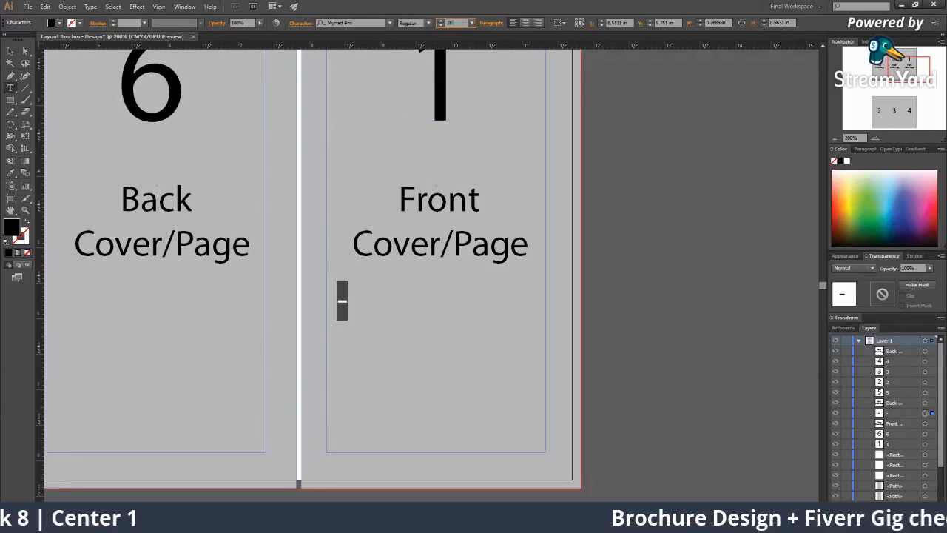
pyautogui.press('Escape')
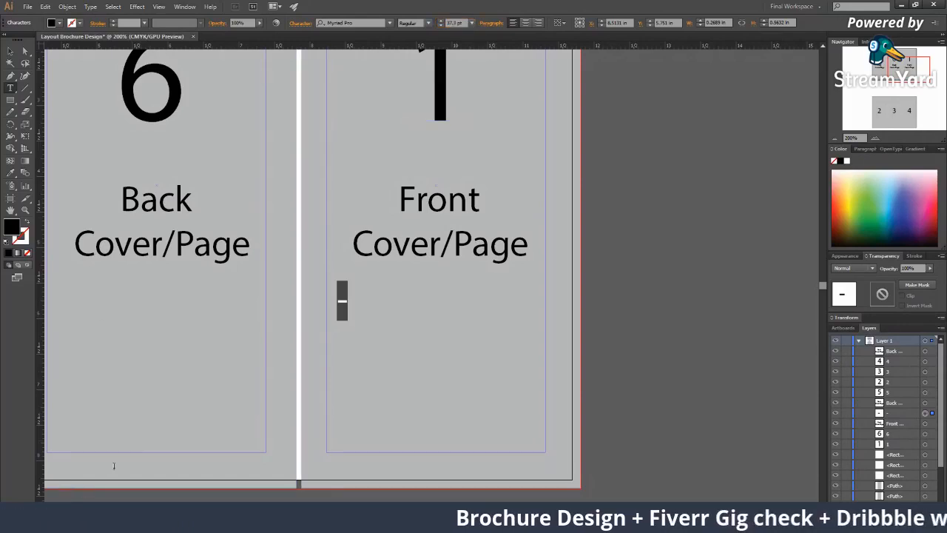
pyautogui.click(441, 25)
pyautogui.click(442, 25)
pyautogui.click(442, 25)
pyautogui.click(442, 25)
pyautogui.click(441, 25)
pyautogui.click(442, 25)
pyautogui.click(442, 25)
pyautogui.click(442, 25)
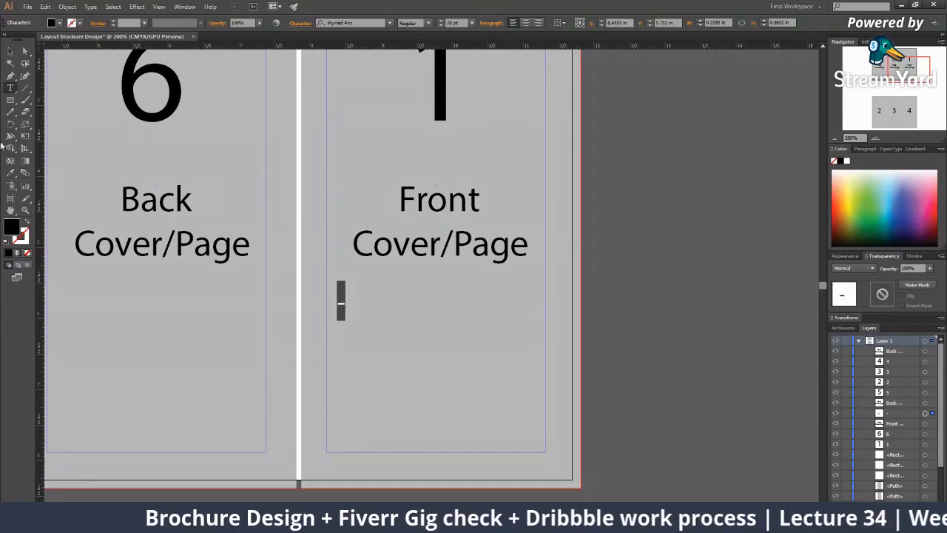
# Type 'Main Headline' after the hyphen to complete the '- Main Headline' line
pyautogui.click(341, 305)
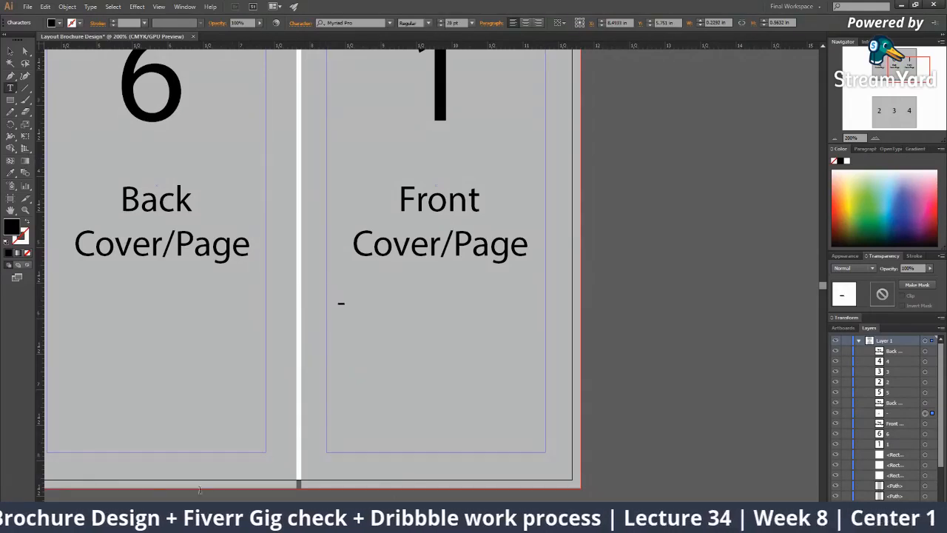
pyautogui.write('M')
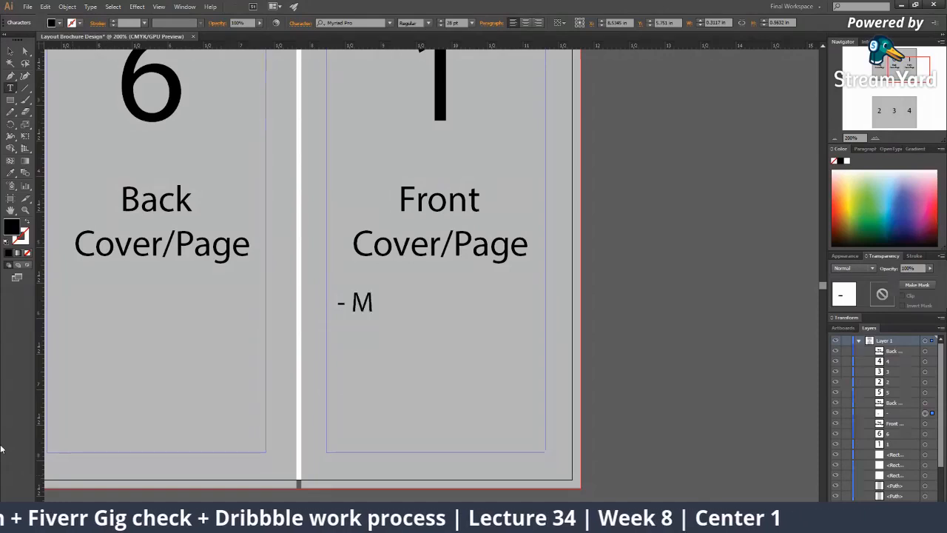
pyautogui.write('ain Headline')
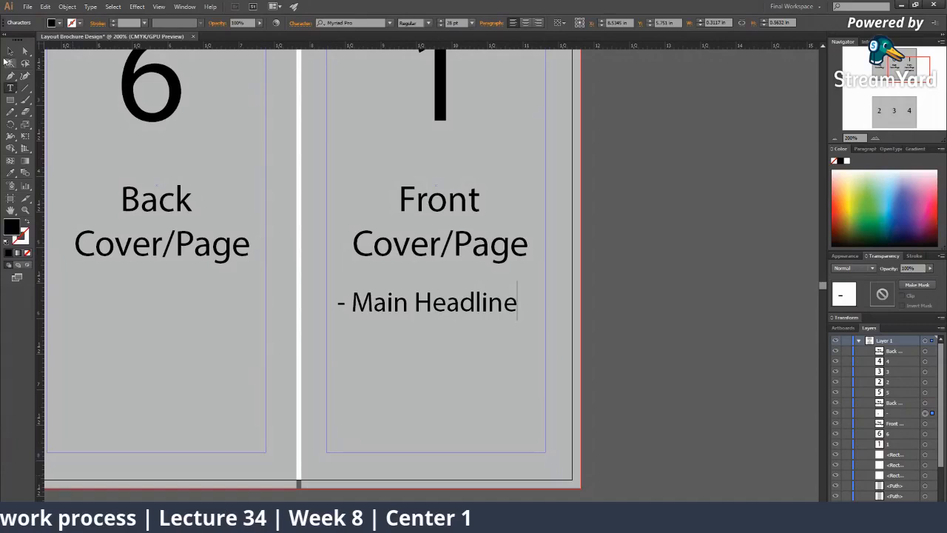
pyautogui.press('Escape')
# Duplicate the Main Headline line and retype it as '- Value Statement' and '- Product/ Service Image'
pyautogui.click(655, 296)
pyautogui.moveTo(436, 314); pyautogui.dragTo(428, 345)
pyautogui.tripleClick(427, 346)
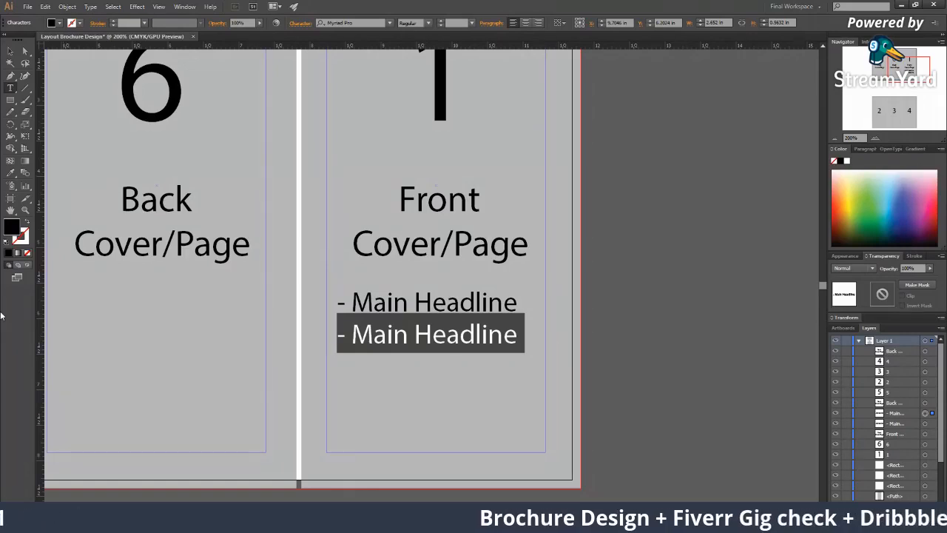
pyautogui.write('Value')
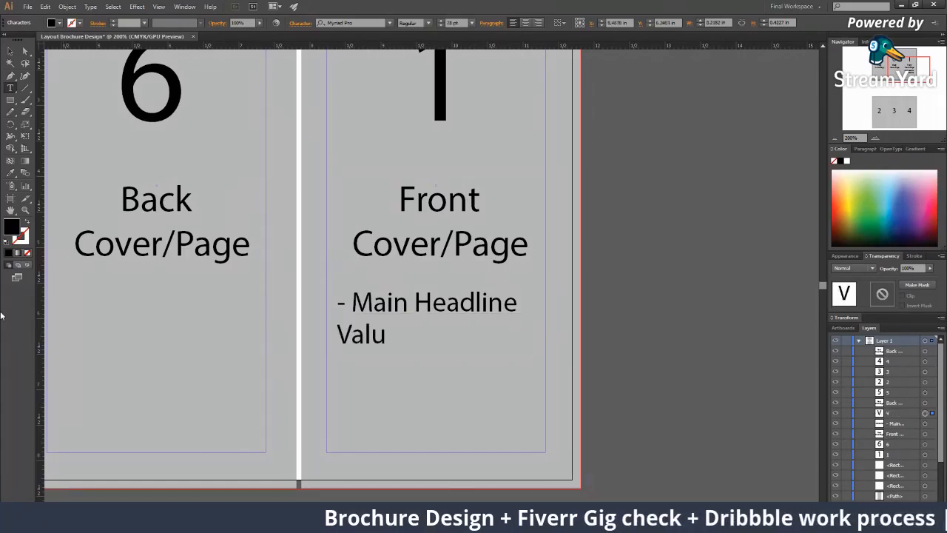
pyautogui.press('BackSpace')
pyautogui.press('BackSpace')
pyautogui.press('BackSpace')
pyautogui.press('BackSpace')
pyautogui.press('BackSpace')
pyautogui.write('-')
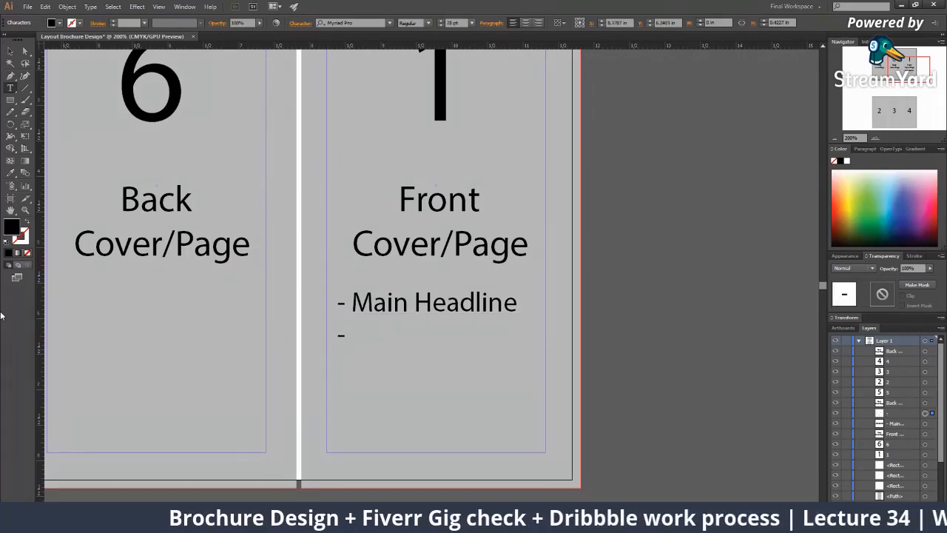
pyautogui.write(' Value ')
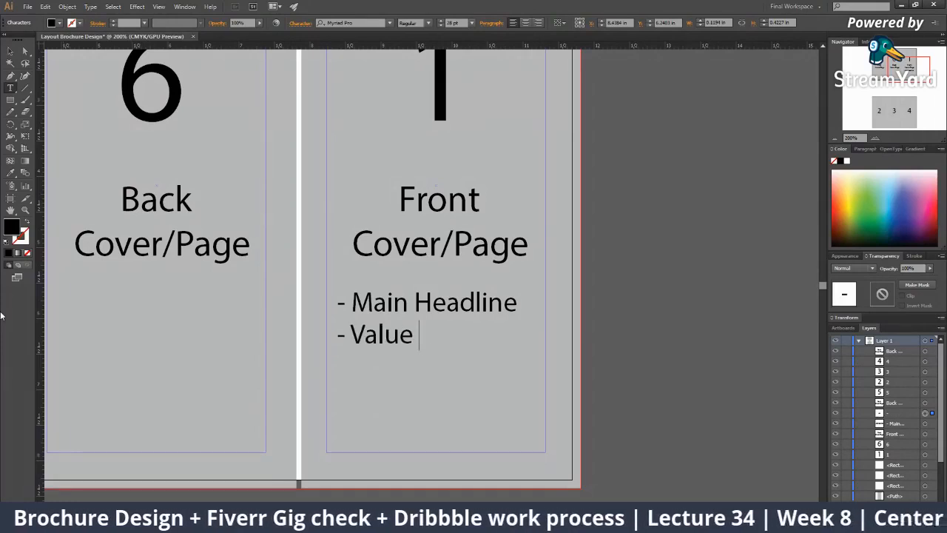
pyautogui.write('Statemnet')
pyautogui.press('BackSpace')
pyautogui.press('BackSpace')
pyautogui.press('BackSpace')
pyautogui.write('ent')
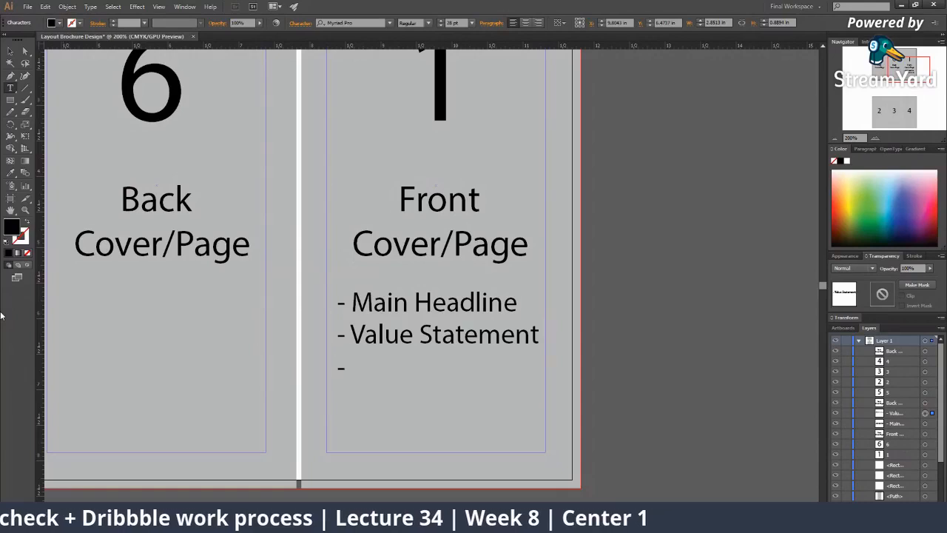
pyautogui.write('Main')
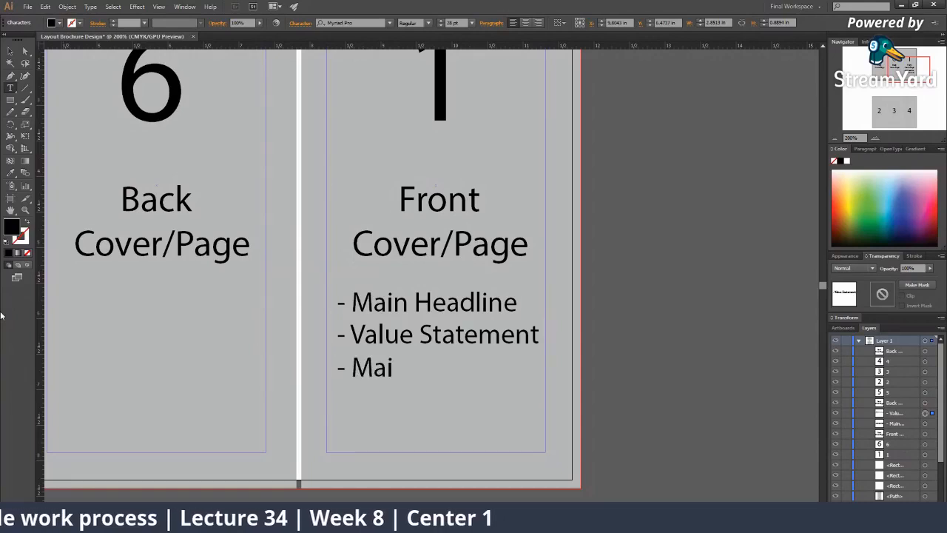
pyautogui.press('BackSpace')
pyautogui.press('BackSpace')
pyautogui.press('BackSpace')
pyautogui.press('BackSpace')
pyautogui.write('Prod')
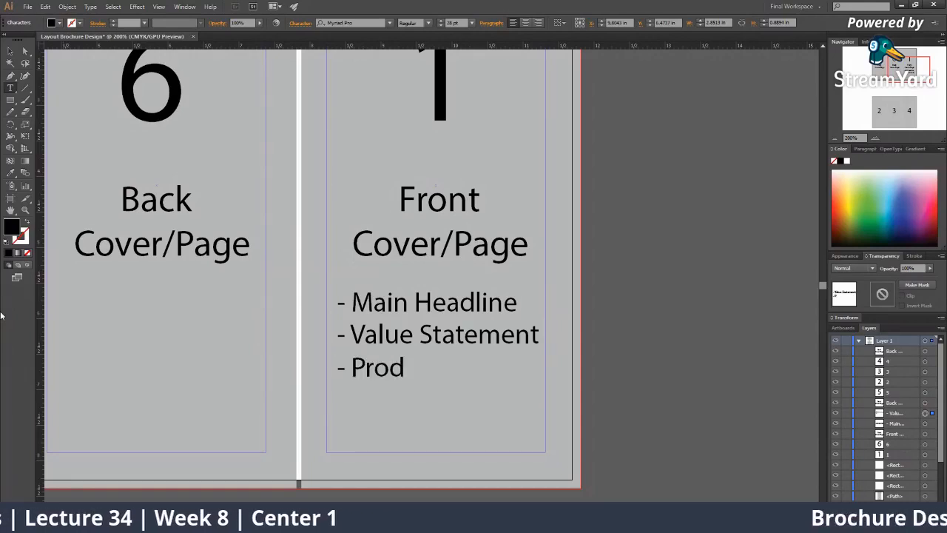
pyautogui.write('uct/')
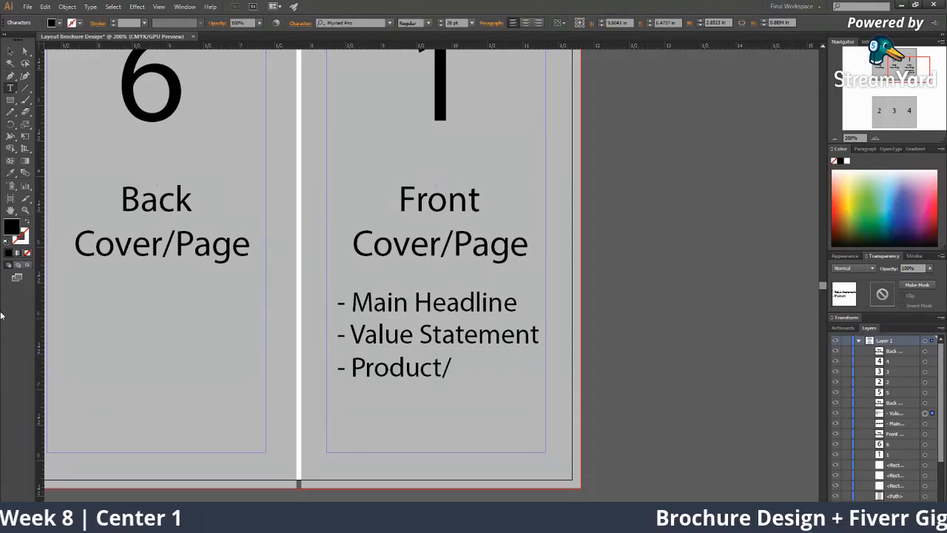
pyautogui.write(' Service Image')
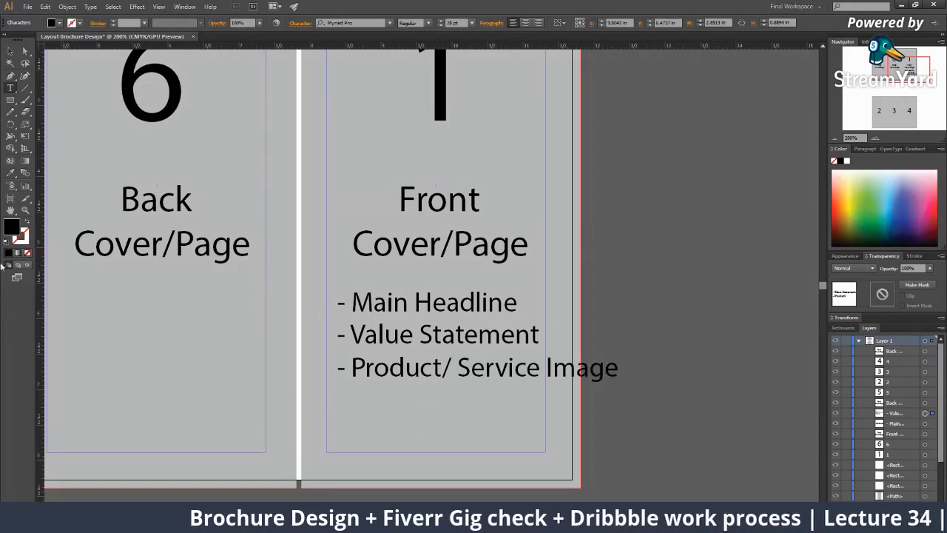
pyautogui.click(11, 50)
# Set the Main Headline and new bullet lines to 20 pt
pyautogui.click(413, 307)
pyautogui.click(412, 307)
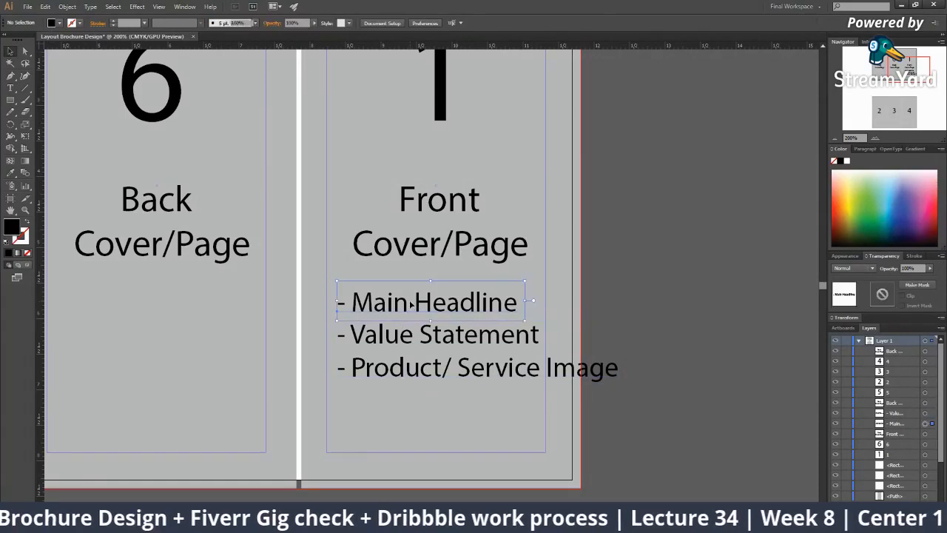
pyautogui.keyDown('shift'); pyautogui.click(416, 376); pyautogui.keyUp('shift')
pyautogui.click(448, 22)
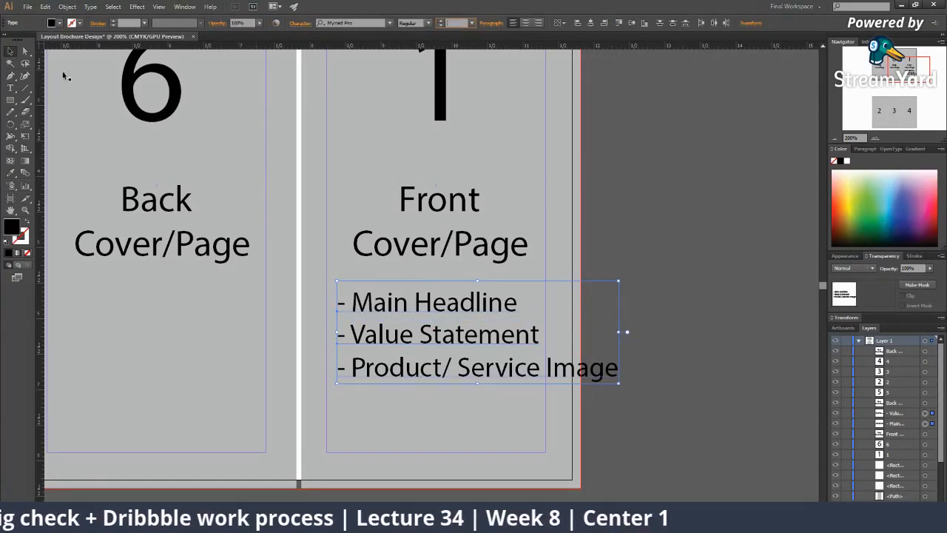
pyautogui.write('20')
pyautogui.press('Return')
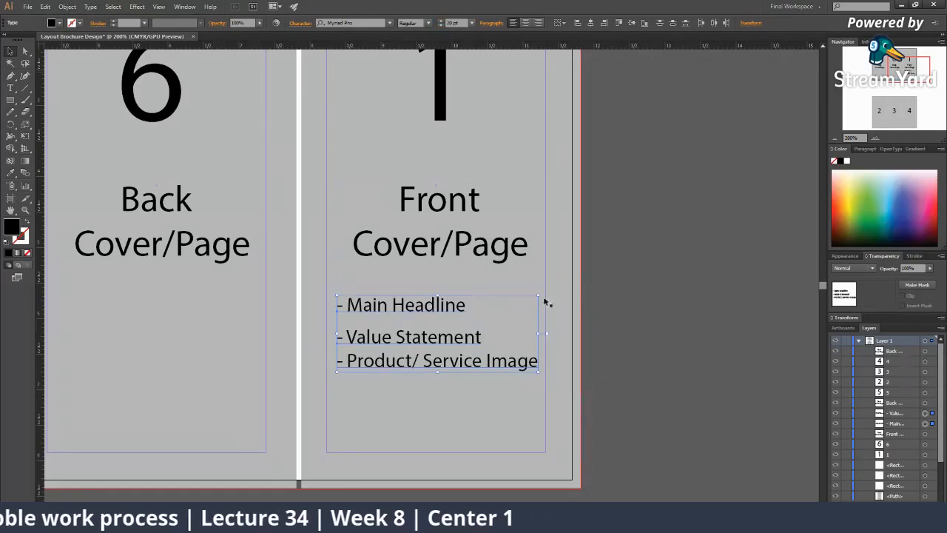
# Nudge the Value Statement and Product/ Service Image bullets closer to Main Headline
pyautogui.doubleClick(442, 338)
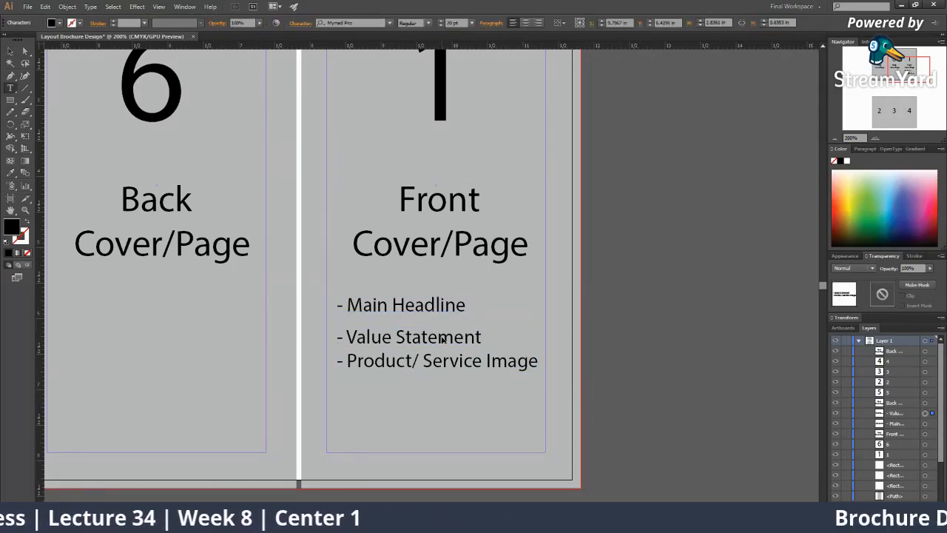
pyautogui.click(10, 52)
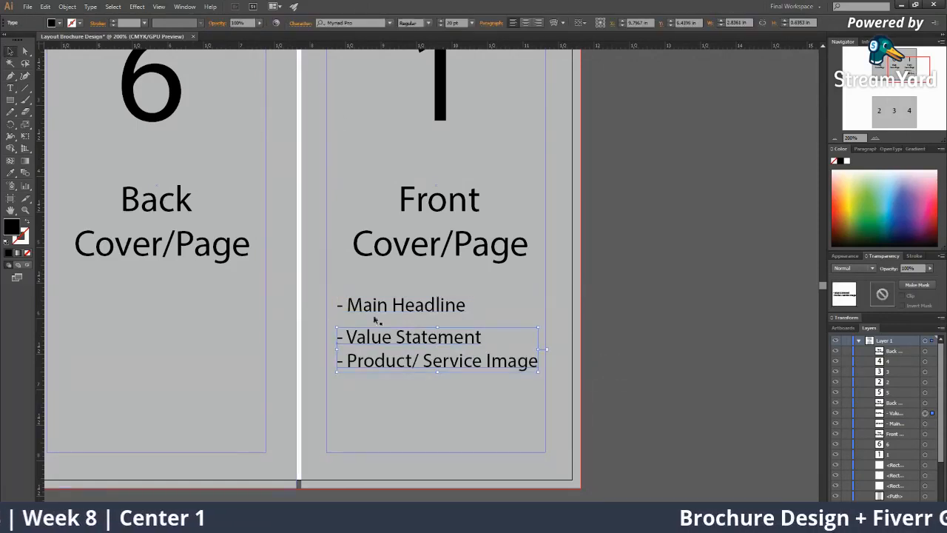
pyautogui.moveTo(420, 337); pyautogui.dragTo(416, 396)
pyautogui.doubleClick(453, 351)
pyautogui.press('Escape')
# Select the copied Main Headline line's text, then switch to the Chrome tri-fold brochure images
pyautogui.doubleClick(416, 386)
pyautogui.hotkey('ctrl', 'a')
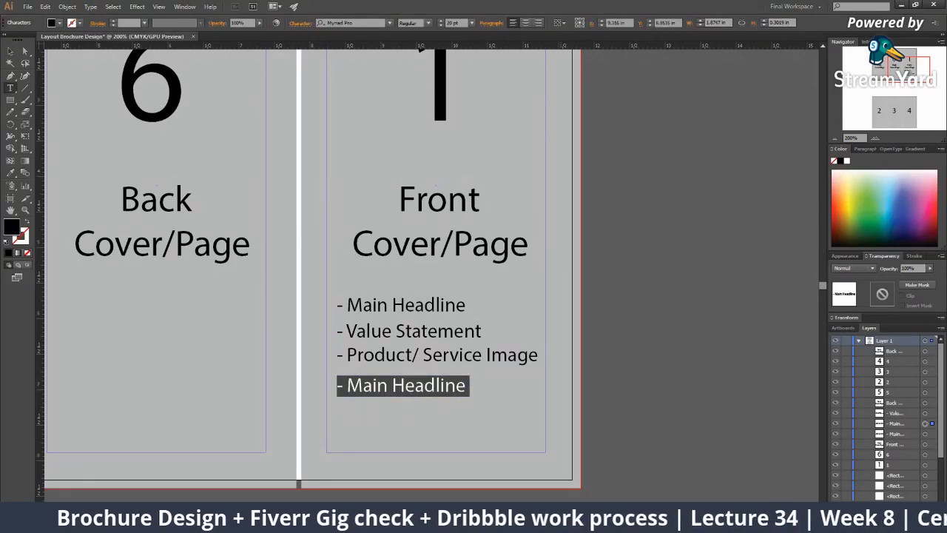
pyautogui.hotkey('alt', 'Tab')
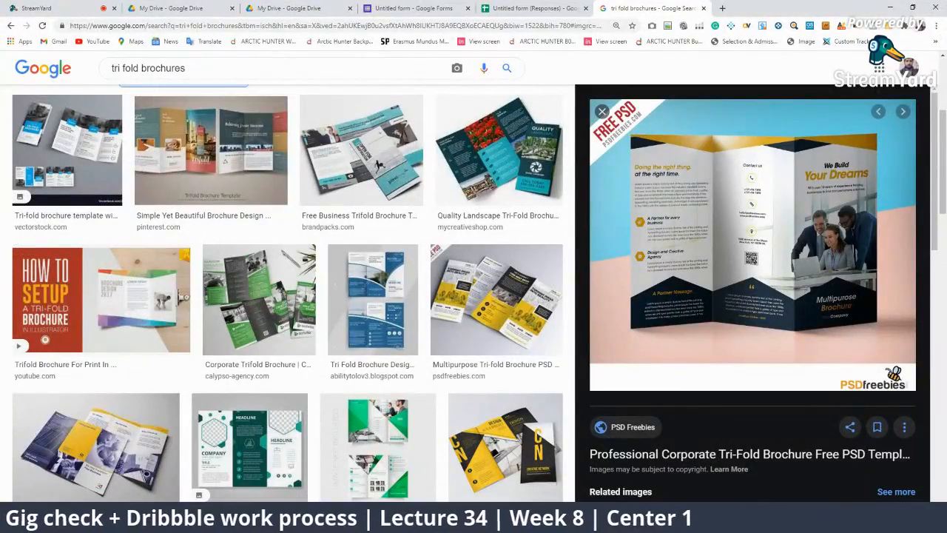
# Retype the copied Main Headline line as '- Logo' and nudge it into place
pyautogui.hotkey('alt', 'Tab')
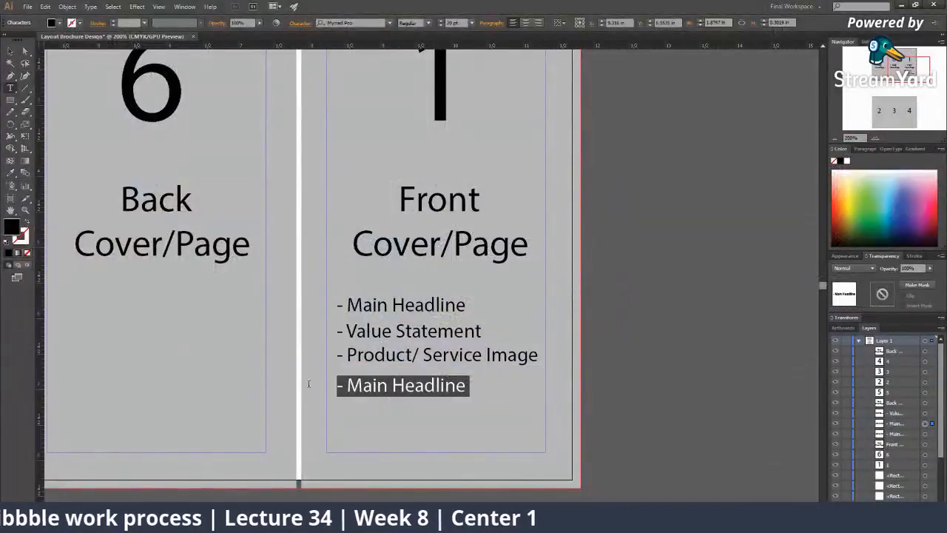
pyautogui.moveTo(464, 385); pyautogui.dragTo(347, 385)
pyautogui.write('Logo')
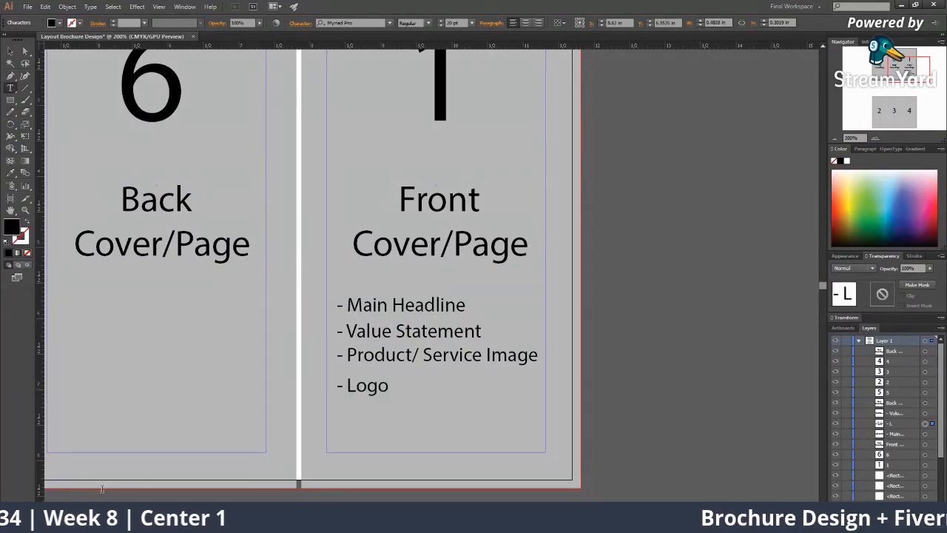
pyautogui.click(11, 52)
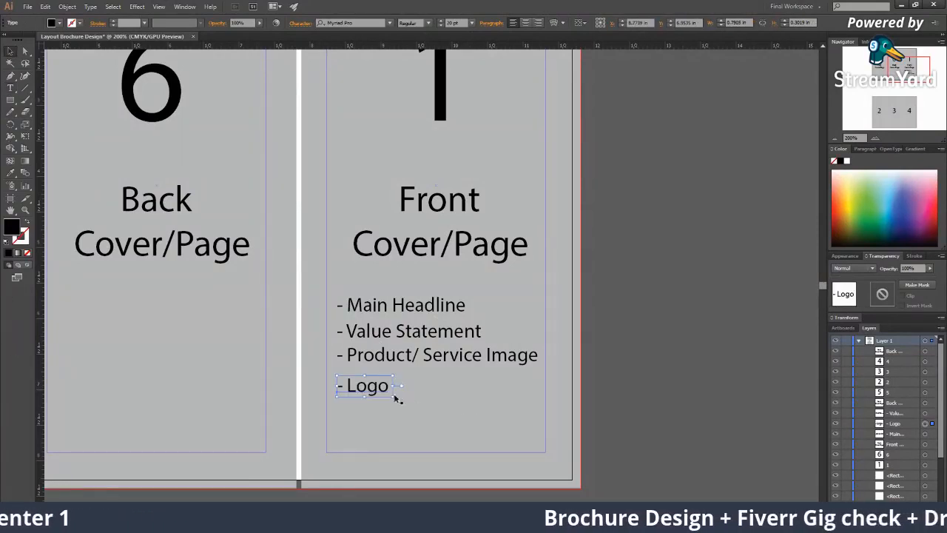
pyautogui.moveTo(371, 386); pyautogui.dragTo(372, 385)
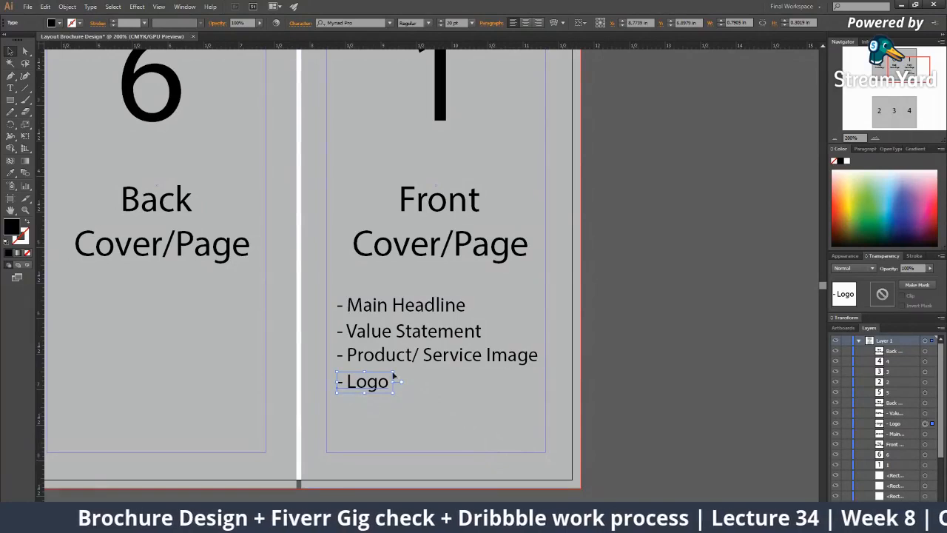
pyautogui.click(676, 447)
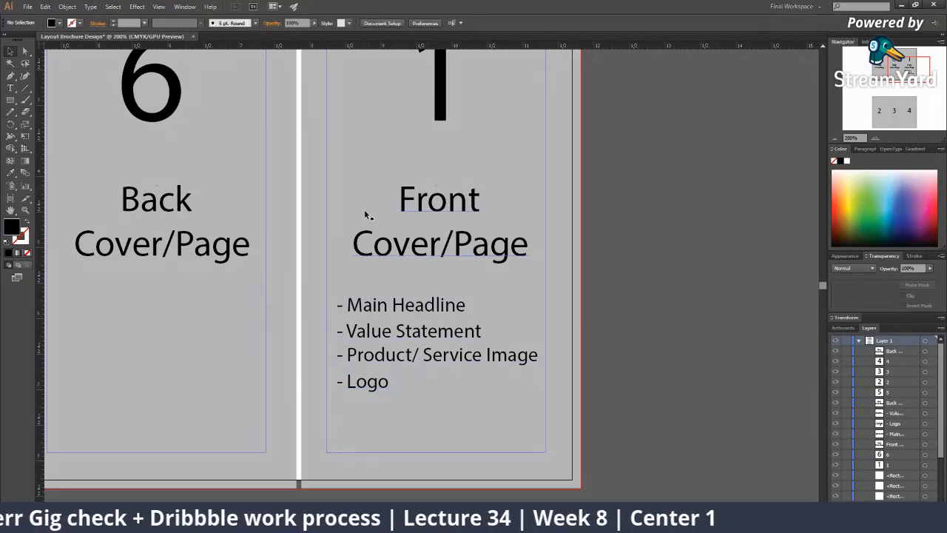
# Duplicate the Logo bullet below and retype it as '- Less text, more graphic'
pyautogui.moveTo(380, 387); pyautogui.dragTo(347, 412)
pyautogui.doubleClick(363, 412)
pyautogui.hotkey('ctrl', 'a')
pyautogui.click(388, 412)
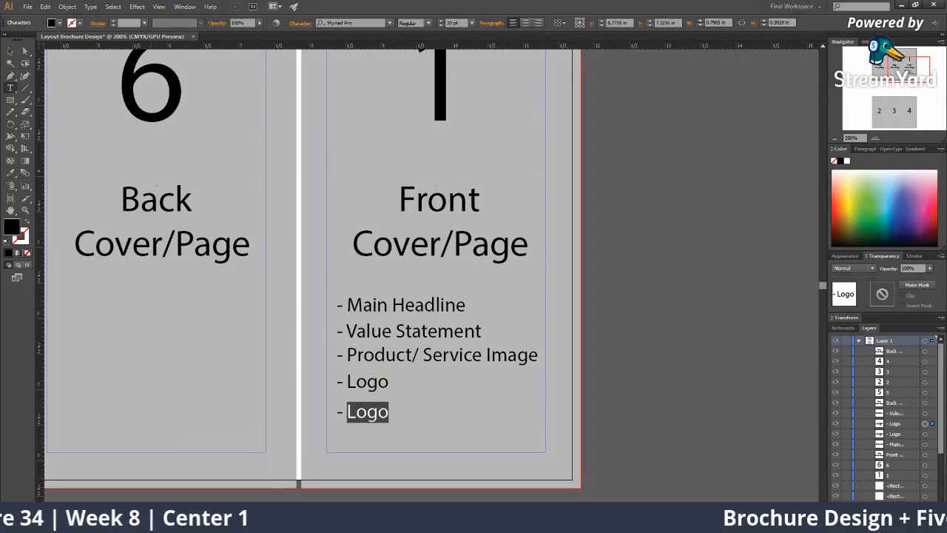
pyautogui.write('Less text, and')
pyautogui.press('BackSpace')
pyautogui.press('BackSpace')
pyautogui.press('BackSpace')
pyautogui.press('BackSpace')
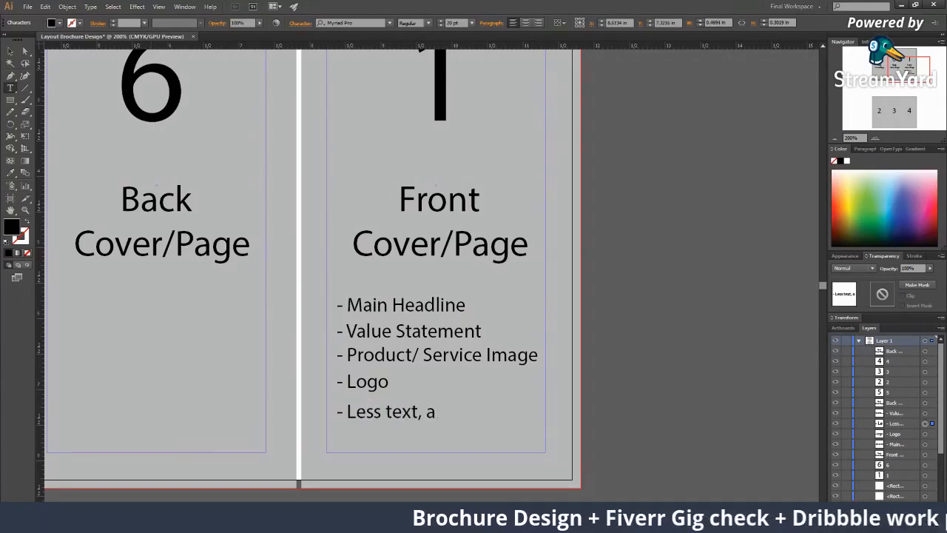
pyautogui.write('more graphuc')
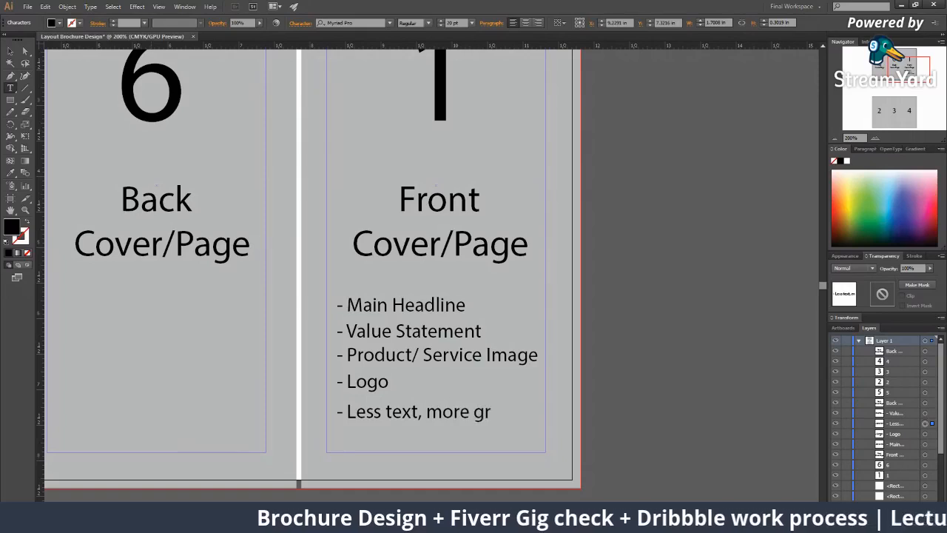
pyautogui.press('BackSpace')
pyautogui.press('BackSpace')
pyautogui.write('ic')
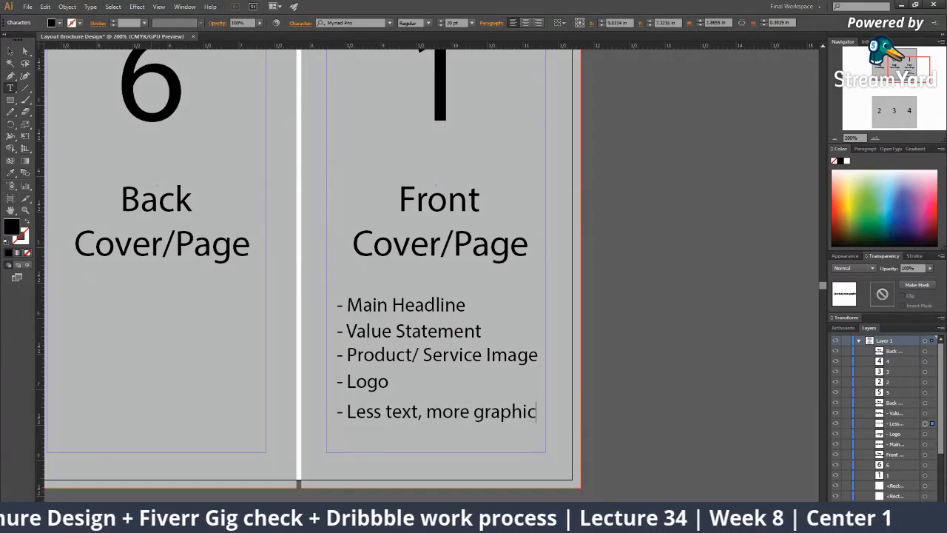
pyautogui.click(9, 51)
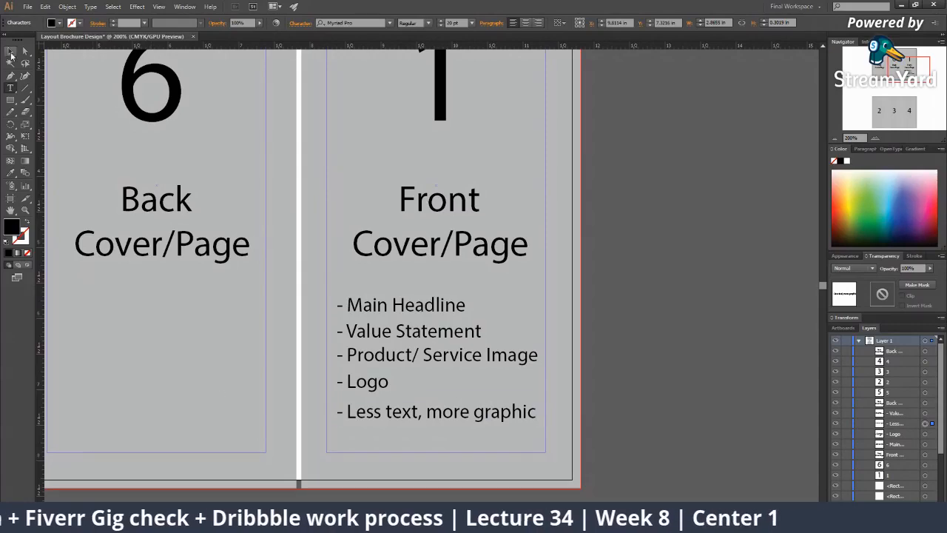
# Move the '- Less text, more graphic' line slightly up, closer to Logo
pyautogui.click(607, 431)
pyautogui.press('z')
pyautogui.click(410, 359)
pyautogui.press('v')
pyautogui.moveTo(437, 355); pyautogui.dragTo(435, 351)
pyautogui.hotkey('ctrl', 'z')
pyautogui.moveTo(372, 362); pyautogui.dragTo(371, 354)
# Copy the front cover's bullet list into back cover panel 6
pyautogui.scroll(-2, 371, 354)
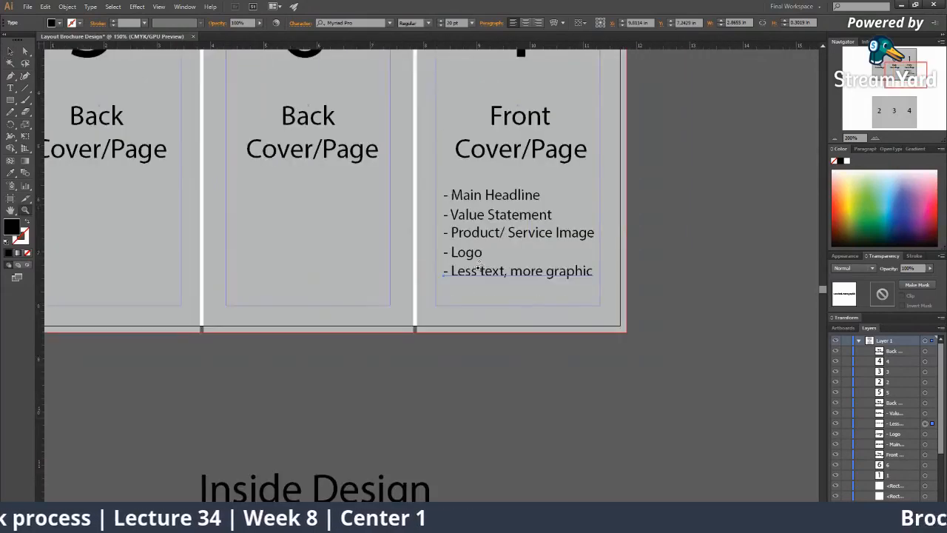
pyautogui.moveTo(455, 254); pyautogui.dragTo(489, 338)
pyautogui.keyDown('shift'); pyautogui.click(492, 338); pyautogui.keyUp('shift')
pyautogui.keyDown('shift'); pyautogui.click(510, 296); pyautogui.keyUp('shift')
pyautogui.keyDown('shift'); pyautogui.click(512, 278); pyautogui.keyUp('shift')
pyautogui.moveTo(513, 298); pyautogui.dragTo(301, 304)
# Retype the first copied bullet as '- Call to action detials'
pyautogui.click(305, 424)
pyautogui.scroll(1, 337, 268)
pyautogui.press('t')
pyautogui.click(391, 296)
pyautogui.moveTo(461, 285); pyautogui.dragTo(345, 284)
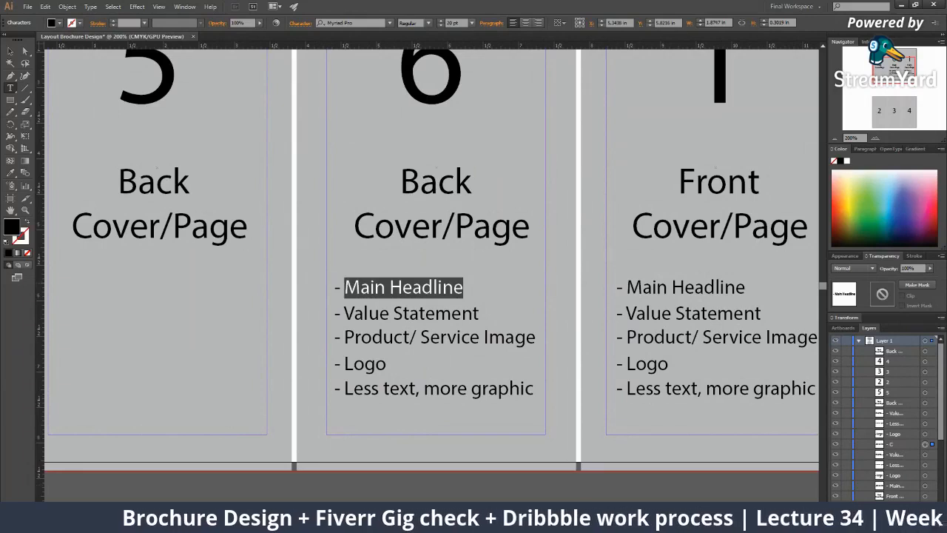
pyautogui.write('Call to acc')
pyautogui.press('BackSpace')
pyautogui.write('tuo')
pyautogui.press('BackSpace')
pyautogui.press('BackSpace')
pyautogui.write('ions')
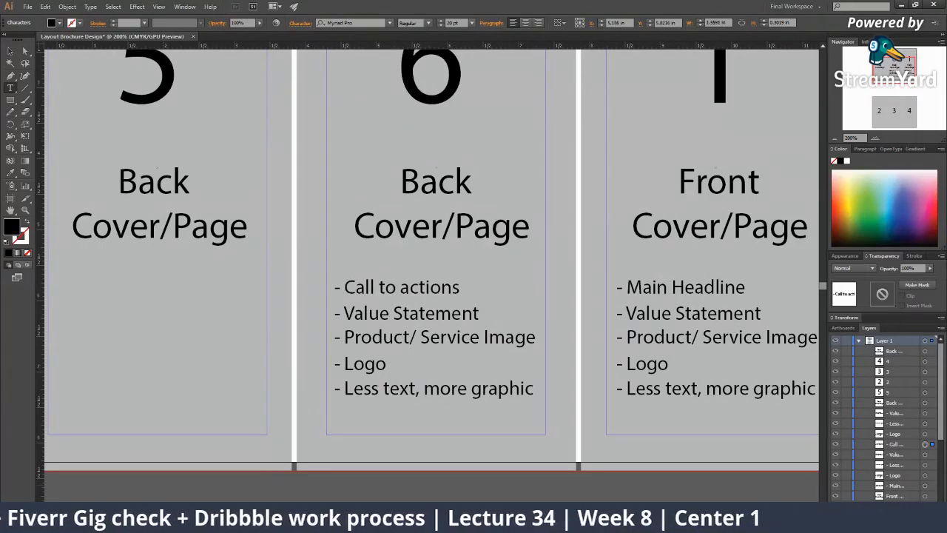
pyautogui.press('BackSpace')
pyautogui.write('dey')
pyautogui.press('BackSpace')
pyautogui.write('tials')
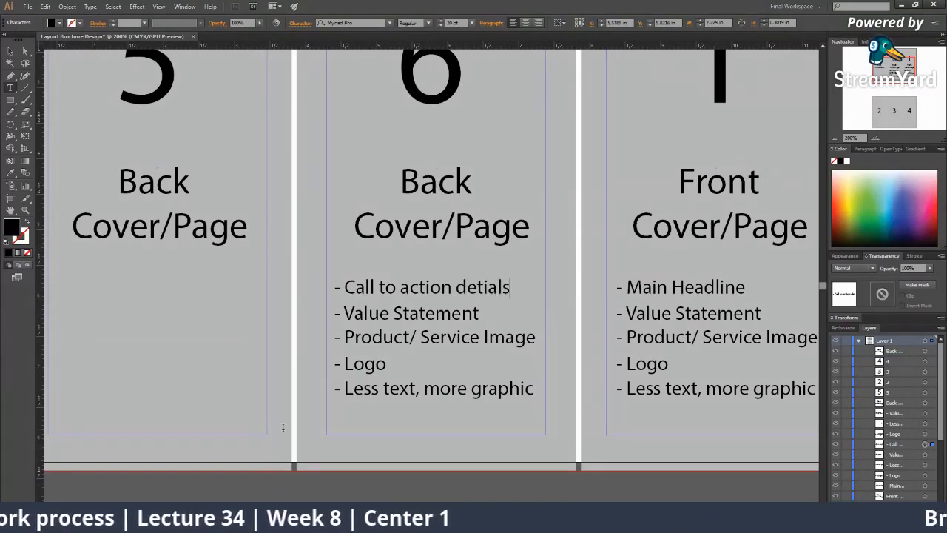
# Replace the next lines with '- Social Media links' and '- Contact number'
pyautogui.moveTo(474, 316); pyautogui.dragTo(394, 318)
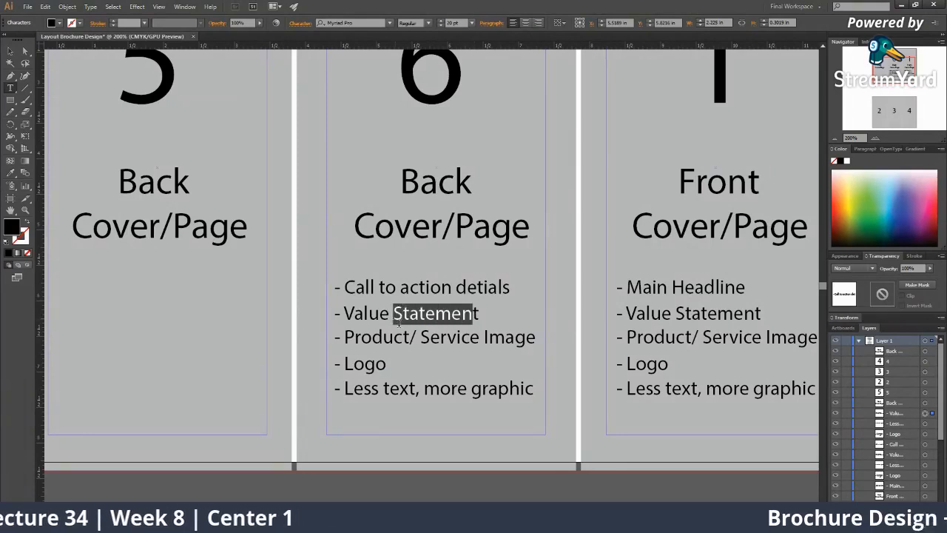
pyautogui.hotkey('ctrl', 'a')
pyautogui.write('- ')
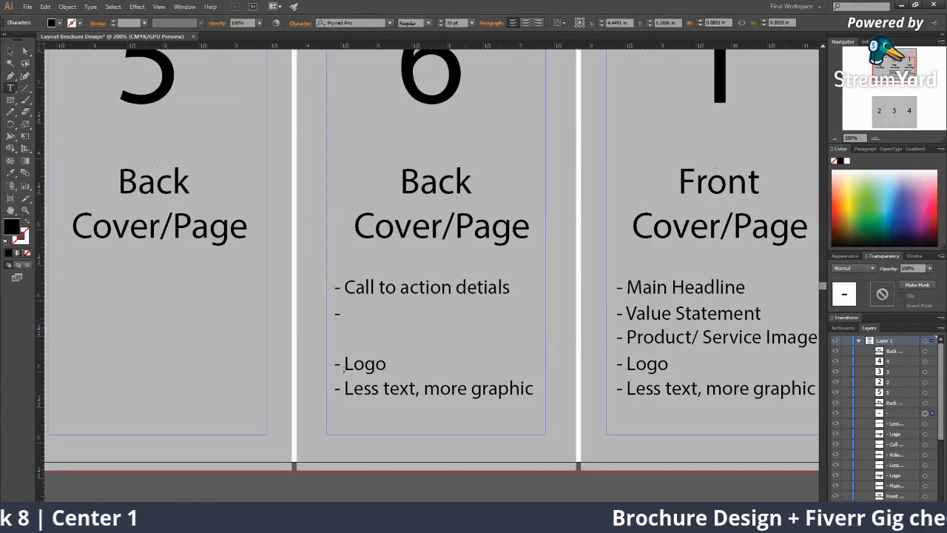
pyautogui.write('S')
pyautogui.press('BackSpace')
pyautogui.write('Social Media links')
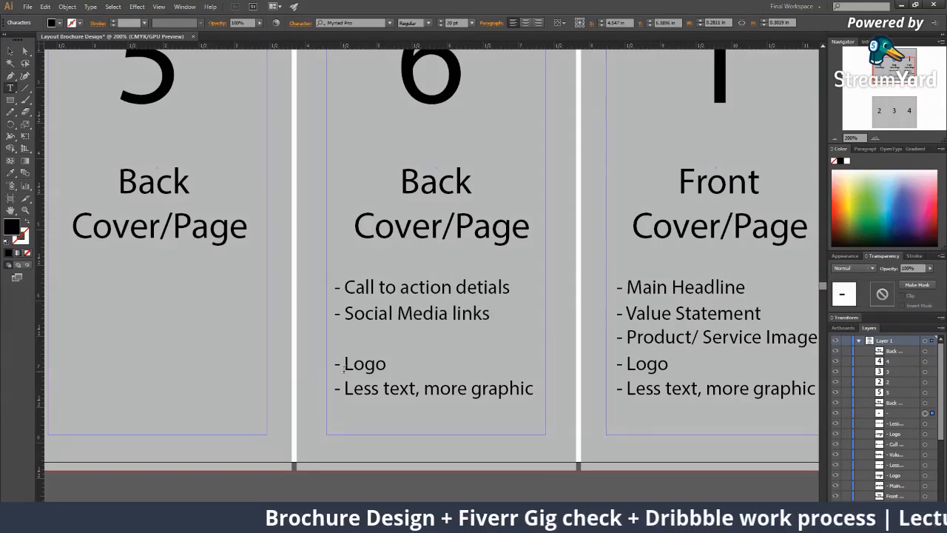
pyautogui.press('Return')
pyautogui.write('- Contact number')
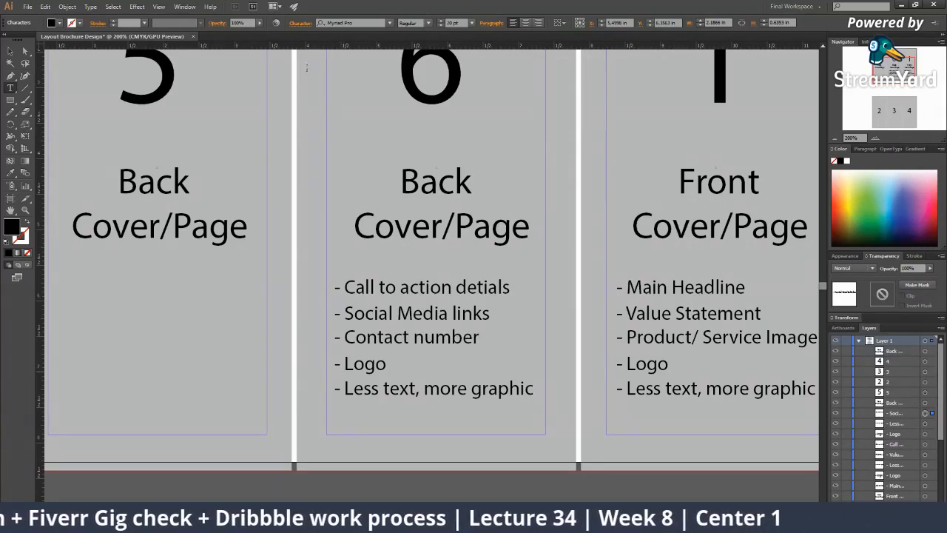
pyautogui.press('Escape')
# Delete the leftover Logo and Less text lines and add '- Address, Website'
pyautogui.click(353, 365)
pyautogui.press('Delete')
pyautogui.click(388, 390)
pyautogui.press('Delete')
pyautogui.click(476, 337)
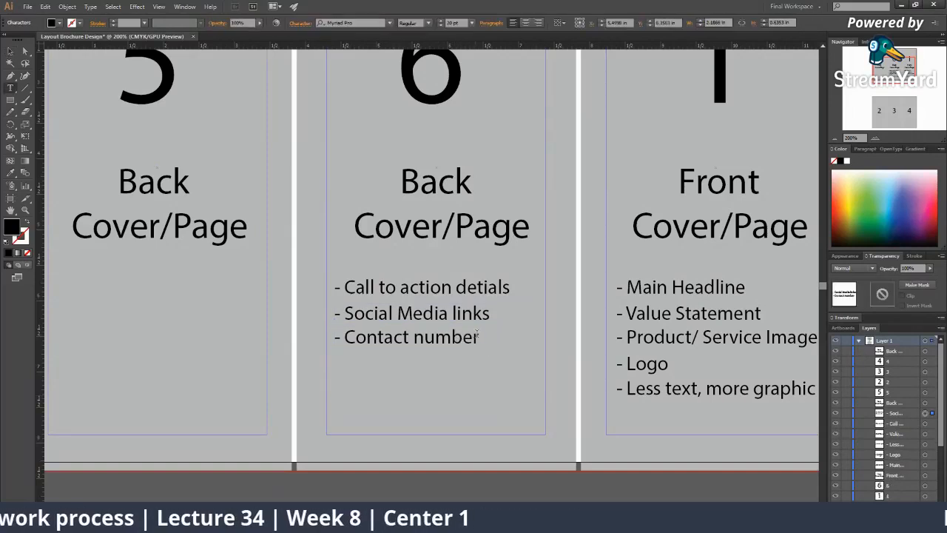
pyautogui.press('Return')
pyautogui.write('- Address')
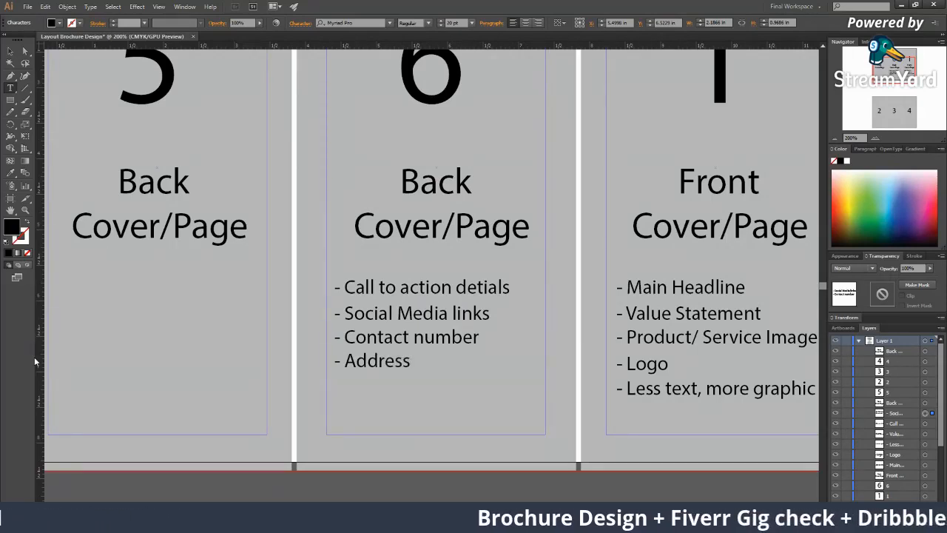
pyautogui.write(', Website')
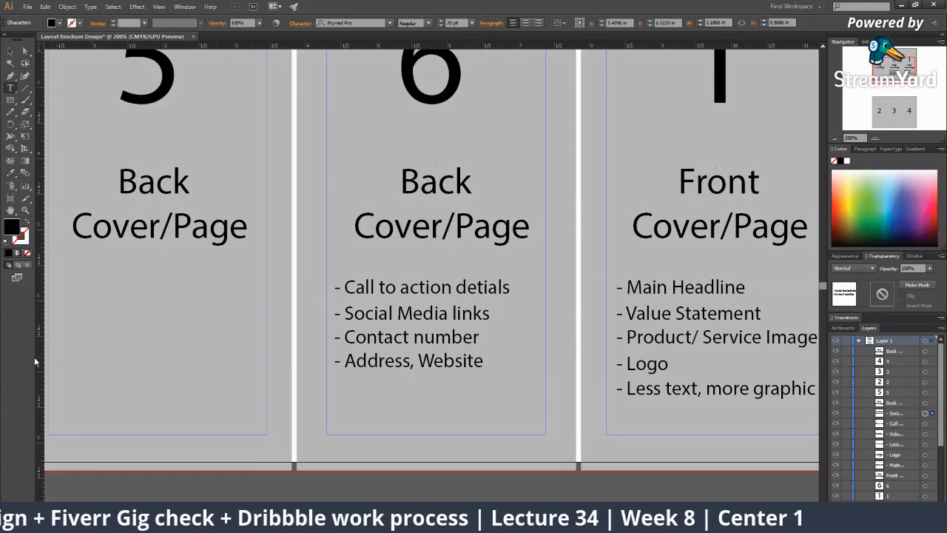
# Copy the call to action line below the list and change it to '- Call to action statement'
pyautogui.click(10, 51)
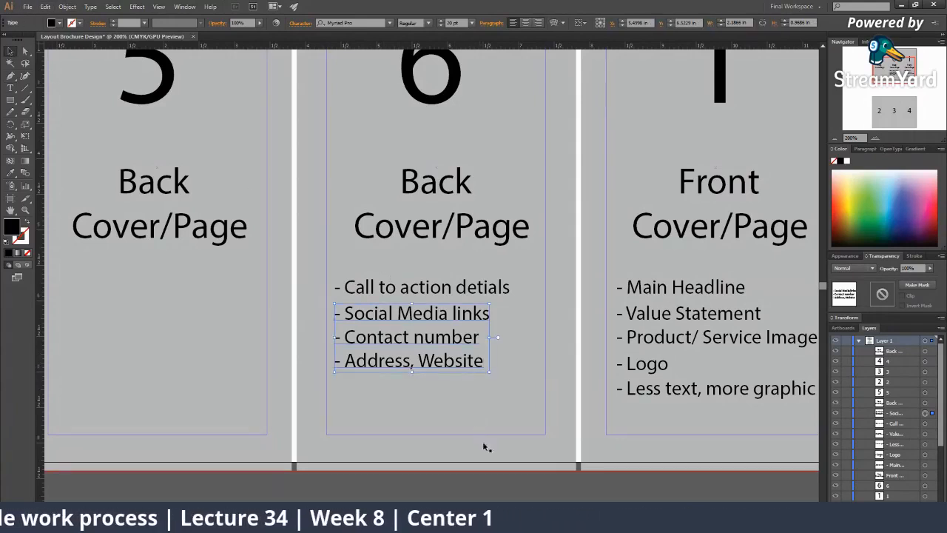
pyautogui.click(477, 481)
pyautogui.click(475, 364)
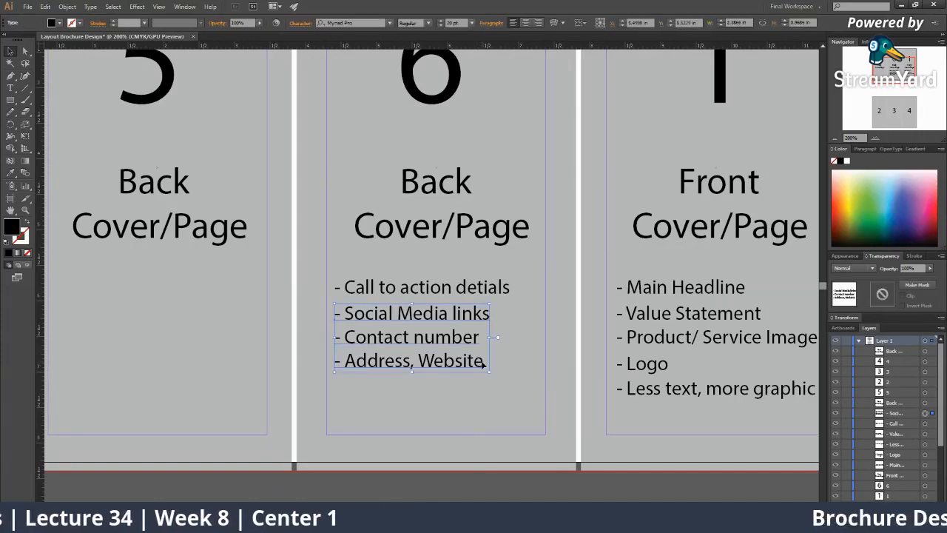
pyautogui.doubleClick(483, 363)
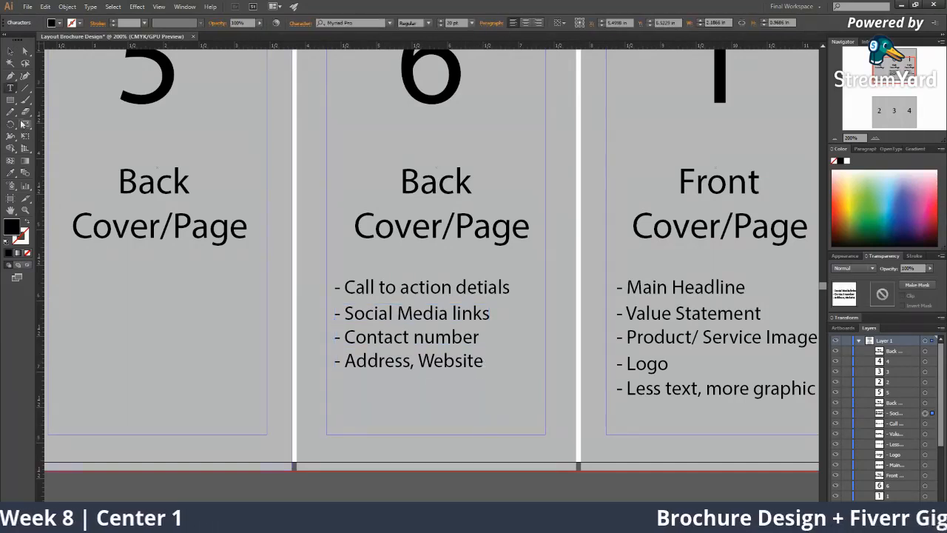
pyautogui.click(12, 51)
pyautogui.moveTo(453, 296); pyautogui.dragTo(444, 394)
pyautogui.doubleClick(467, 387)
pyautogui.moveTo(510, 389); pyautogui.dragTo(344, 388)
pyautogui.click(355, 389)
pyautogui.moveTo(512, 389); pyautogui.dragTo(459, 390)
pyautogui.write('statement')
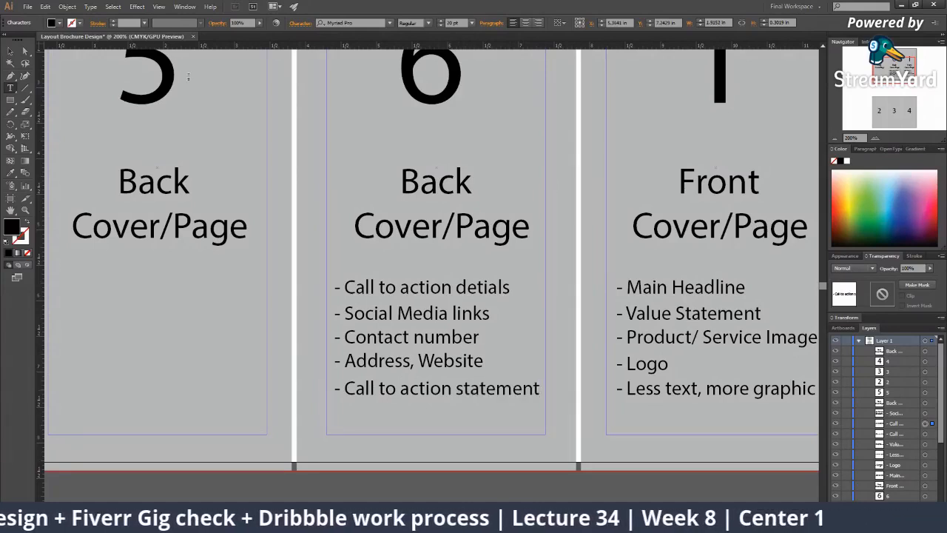
pyautogui.click(10, 52)
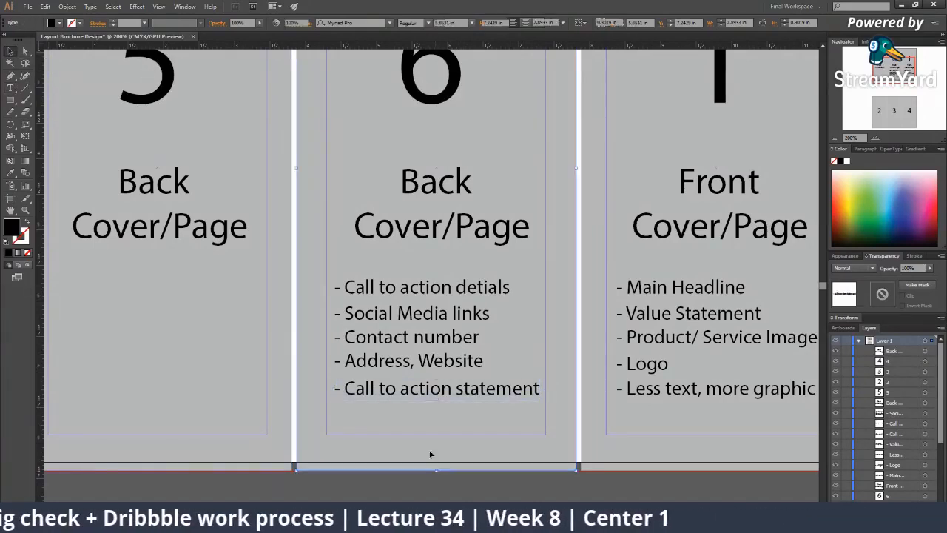
# Duplicate that line and retype it as '- More icons and text used'
pyautogui.click(437, 470)
pyautogui.moveTo(425, 398); pyautogui.dragTo(428, 427)
pyautogui.doubleClick(452, 416)
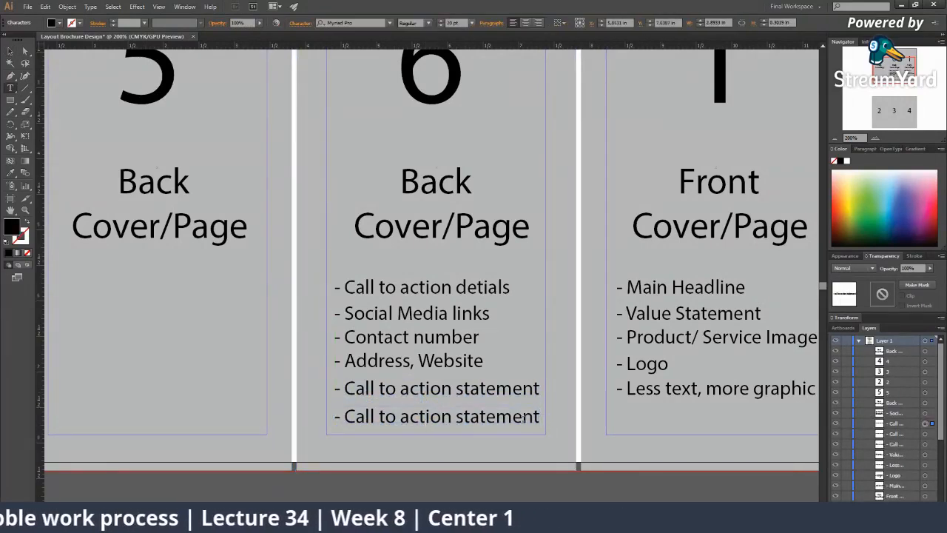
pyautogui.moveTo(539, 416); pyautogui.dragTo(347, 417)
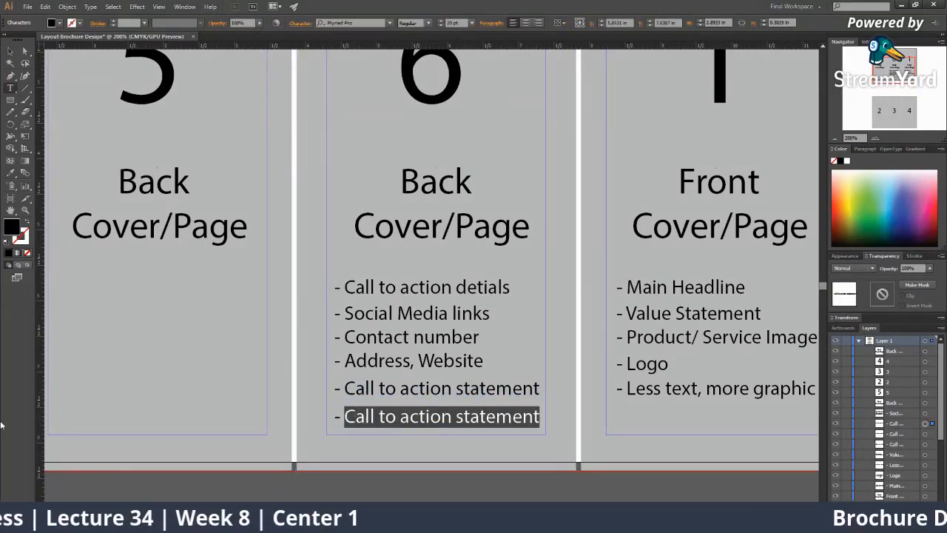
pyautogui.write('More icons')
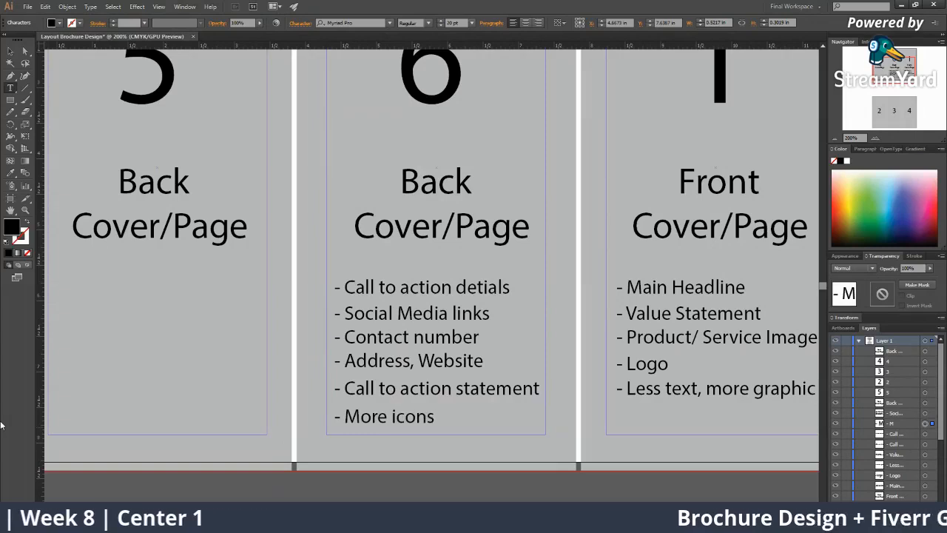
pyautogui.write(' and text')
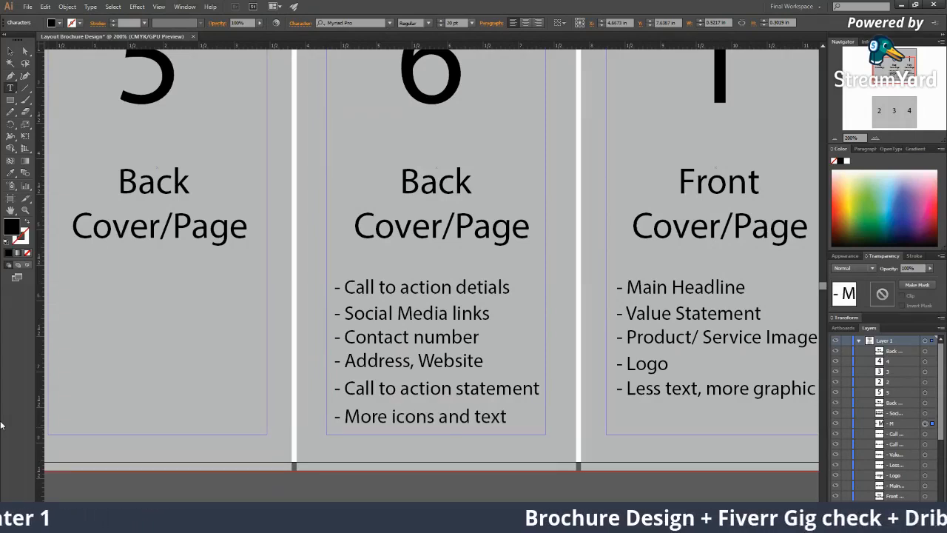
pyautogui.write(' used')
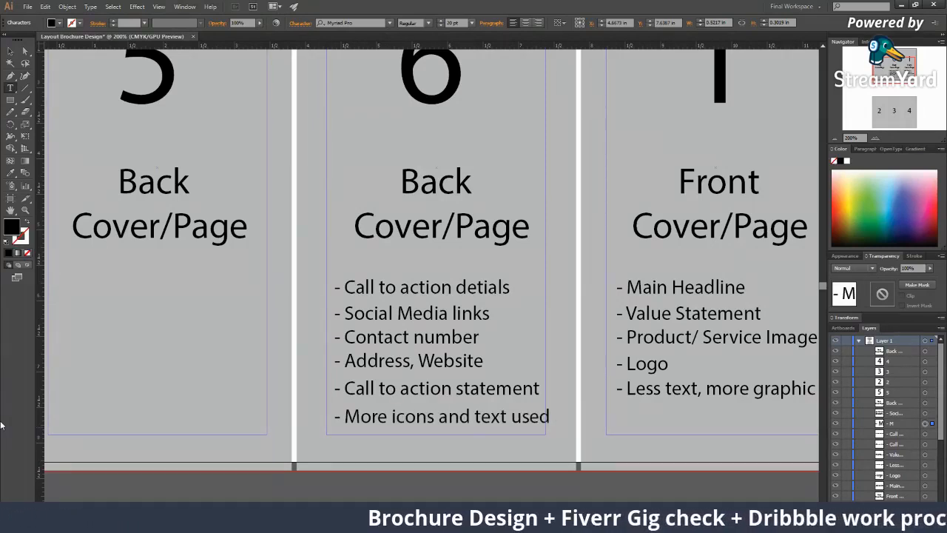
pyautogui.click(24, 48)
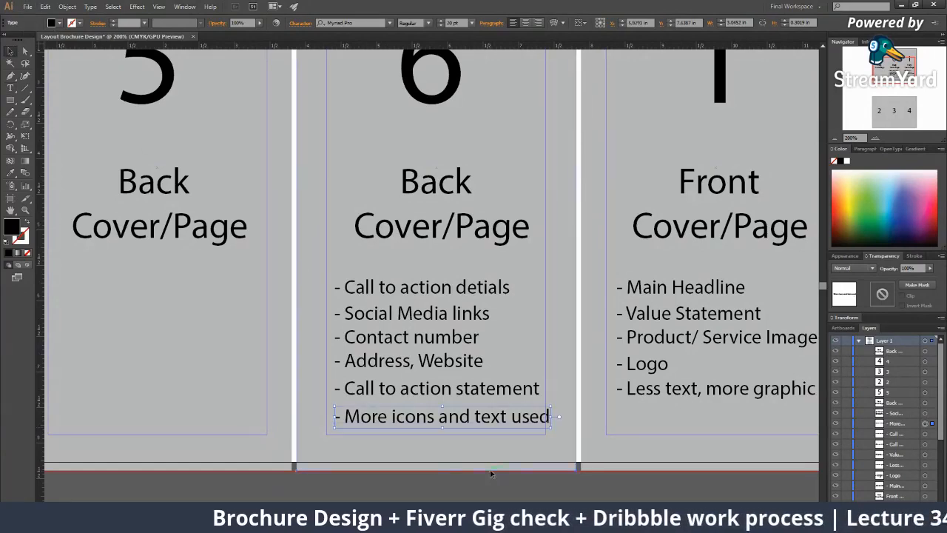
# Zoom in to 150% on outside panels 5, 6 and 1, then switch to Chrome
pyautogui.hotkey('ctrl', '-')
pyautogui.hotkey('ctrl', '-')
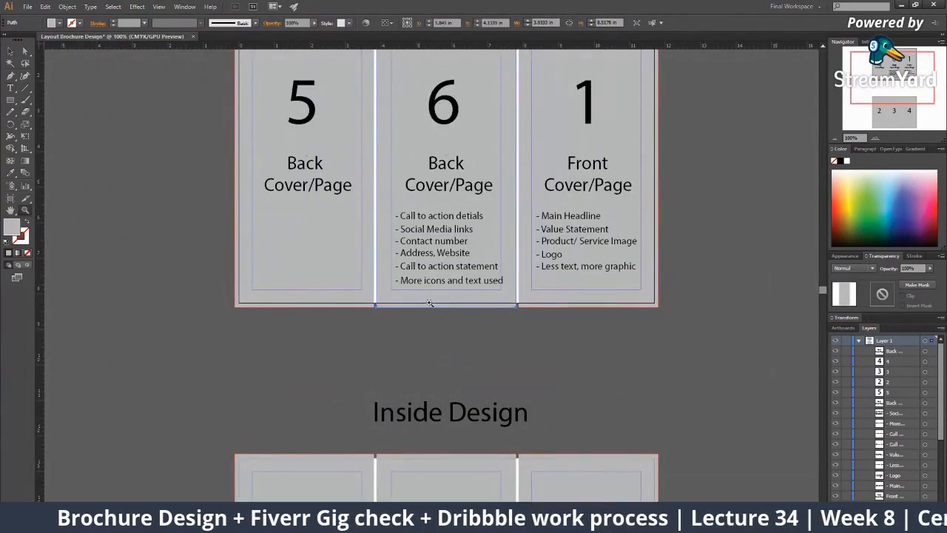
pyautogui.scroll(1, 510, 340)
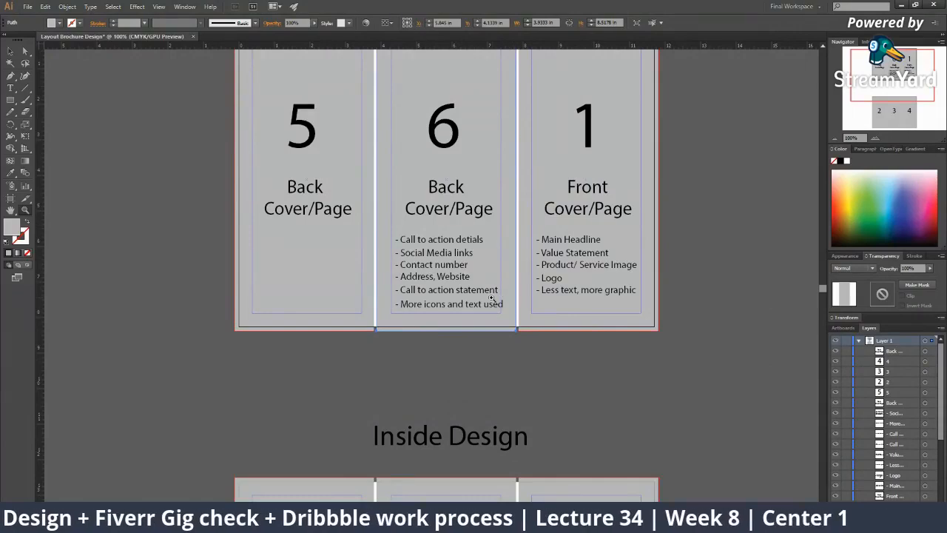
pyautogui.click(472, 284)
pyautogui.moveTo(459, 251); pyautogui.dragTo(418, 338)
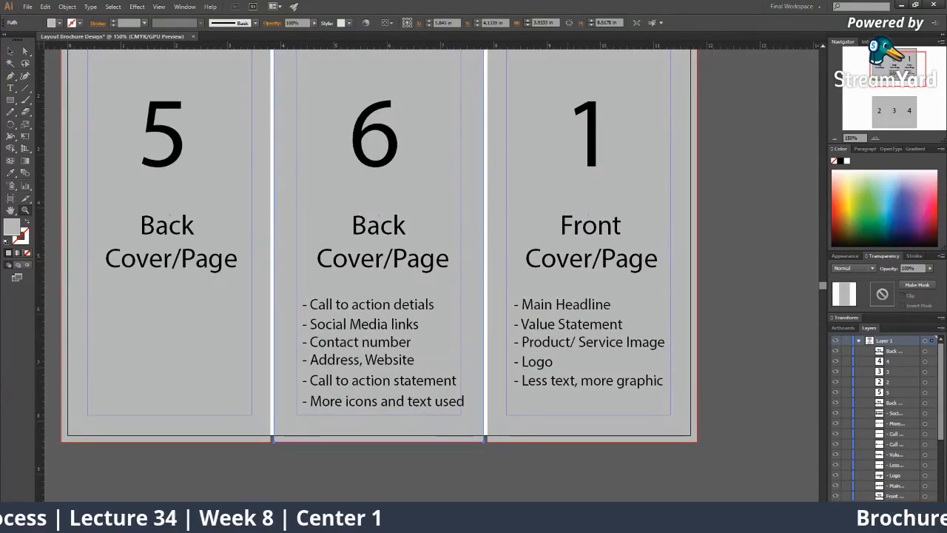
pyautogui.hotkey('alt', 'Tab')
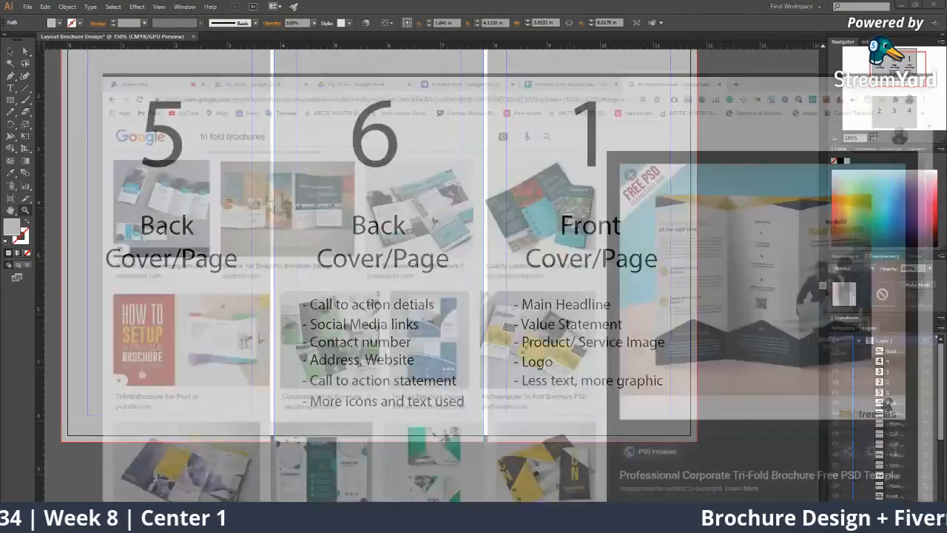
# Kick the unconnected guest from the StreamYard studio, then return to Illustrator
pyautogui.click(52, 8)
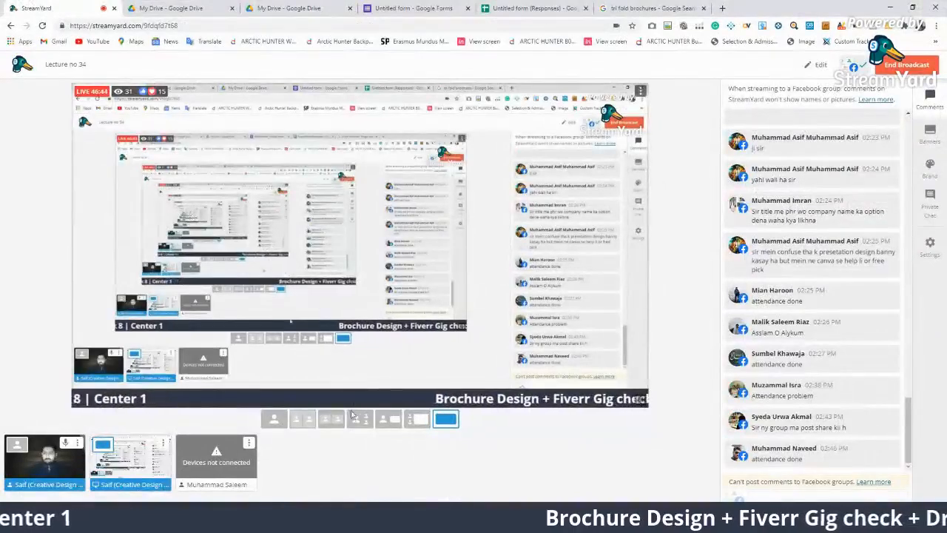
pyautogui.click(250, 443)
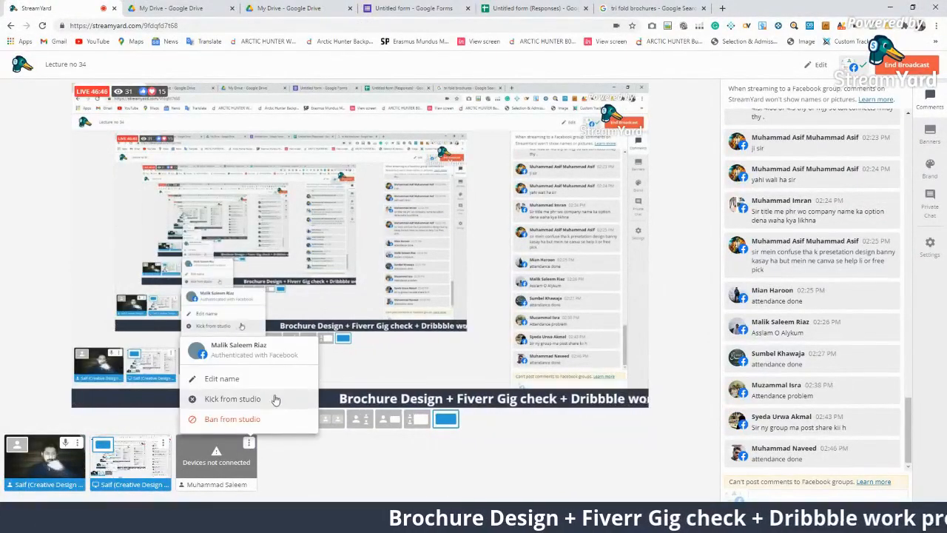
pyautogui.click(235, 399)
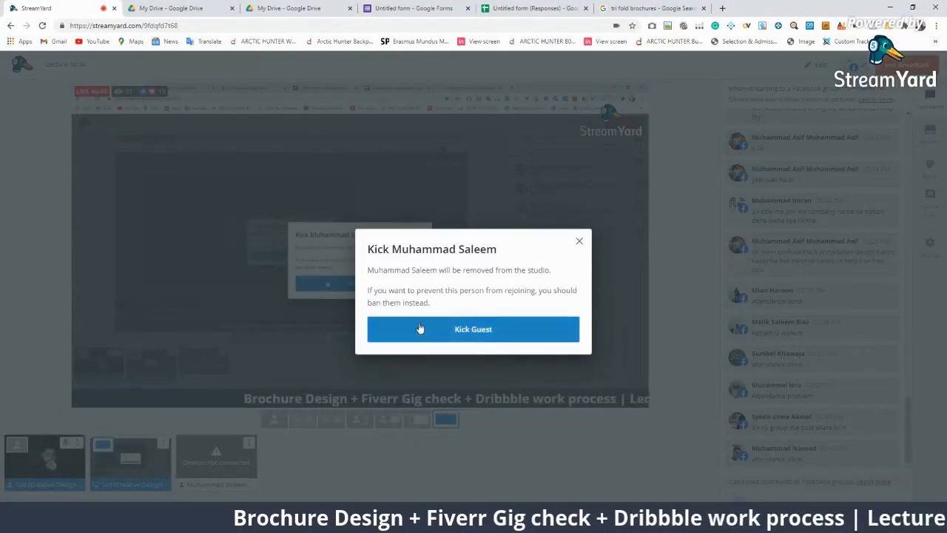
pyautogui.click(416, 335)
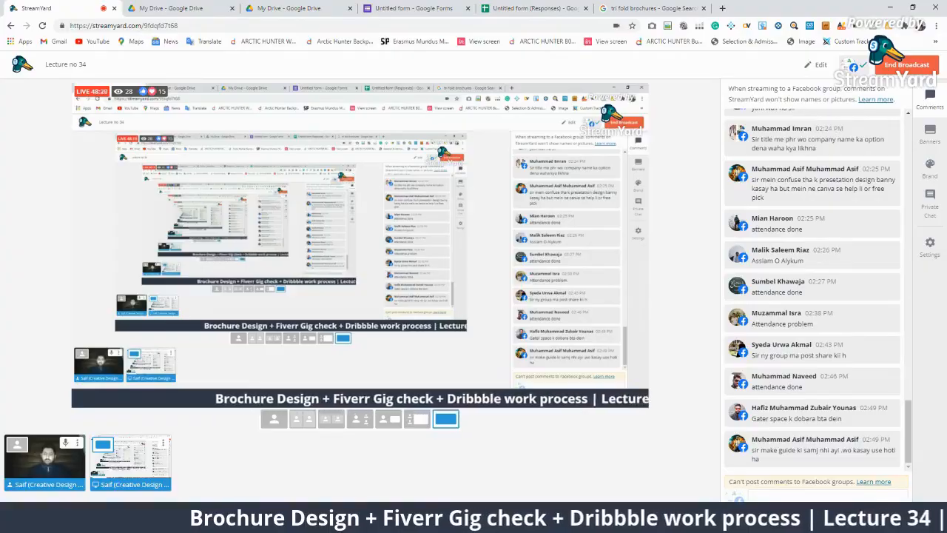
pyautogui.hotkey('alt', 'Tab')
pyautogui.keyDown('ctrl'); pyautogui.keyDown('alt'); pyautogui.click(456, 263); pyautogui.keyUp('alt'); pyautogui.keyUp('ctrl')
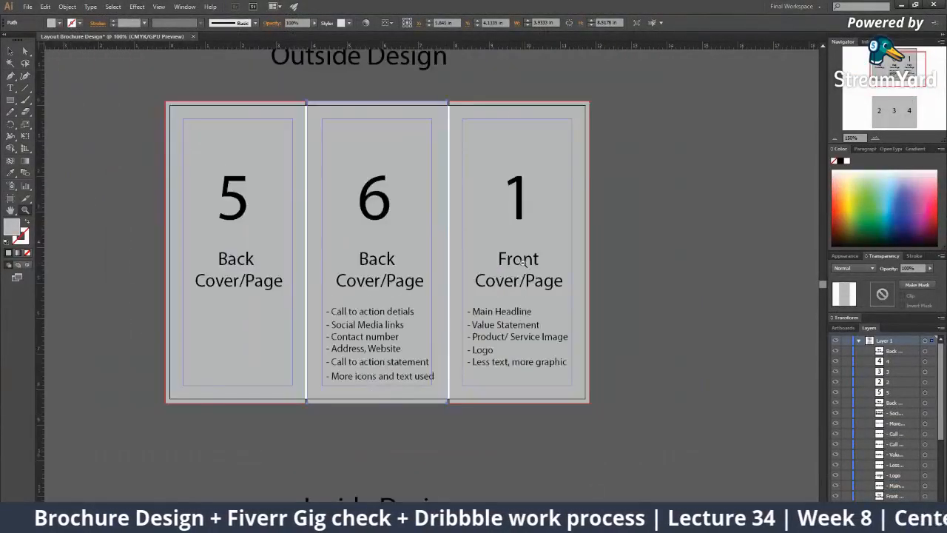
pyautogui.keyDown('ctrl'); pyautogui.keyDown('alt'); pyautogui.click(524, 260); pyautogui.keyUp('alt'); pyautogui.keyUp('ctrl')
pyautogui.moveTo(501, 262); pyautogui.dragTo(406, 271)
pyautogui.click(470, 258)
pyautogui.keyDown('ctrl'); pyautogui.click(472, 259); pyautogui.keyUp('ctrl')
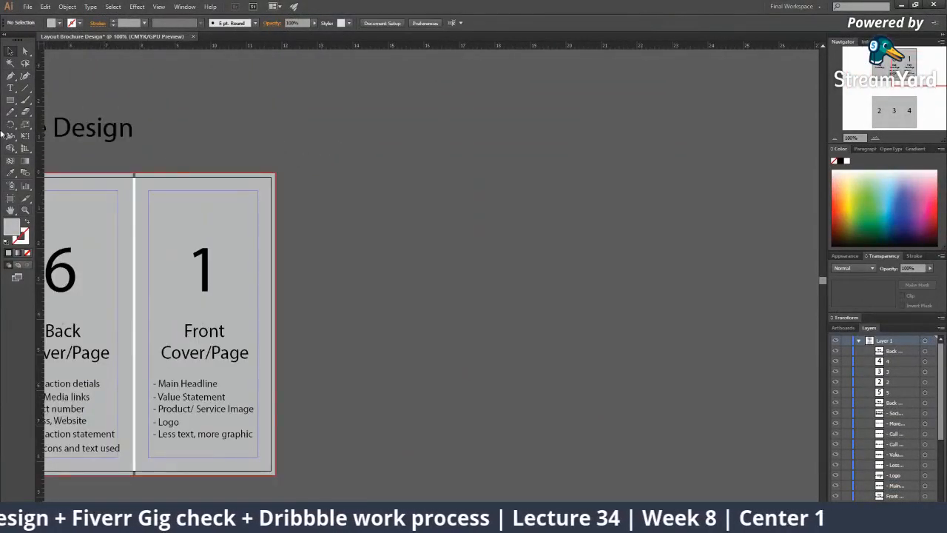
pyautogui.moveTo(377, 173)
pyautogui.mouseDown()
pyautogui.moveTo(547, 339)
pyautogui.moveTo(702, 450)
pyautogui.moveTo(705, 462)
pyautogui.mouseUp()
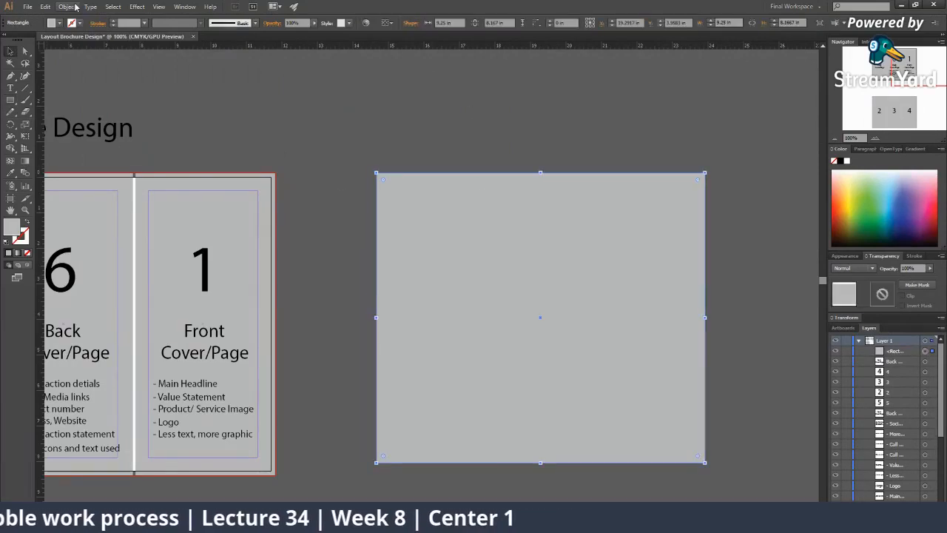
pyautogui.click(66, 6)
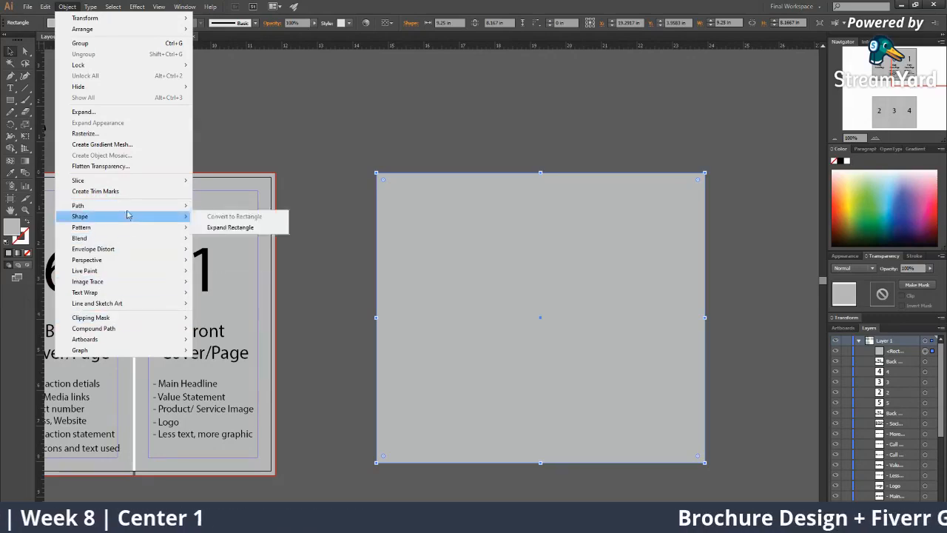
pyautogui.moveTo(126, 206)
pyautogui.click(226, 304)
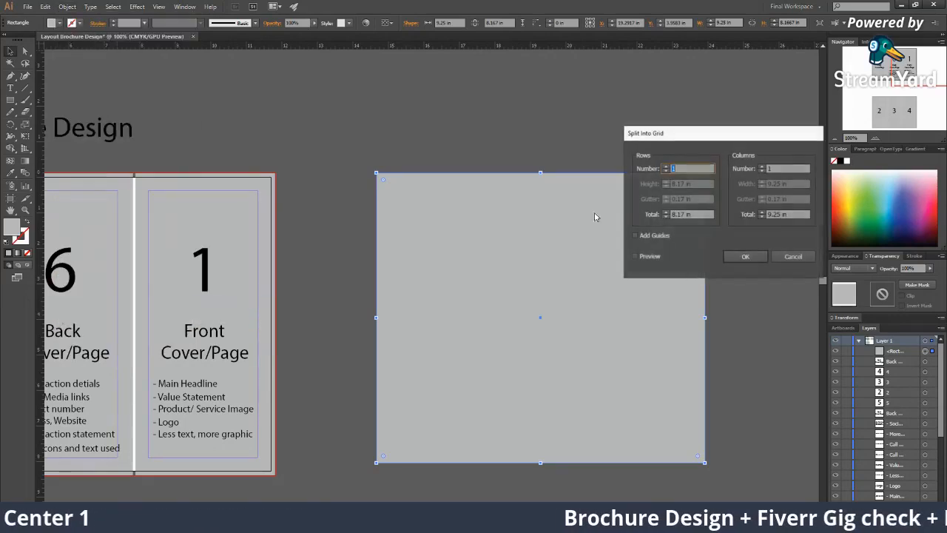
pyautogui.click(762, 167)
pyautogui.click(763, 168)
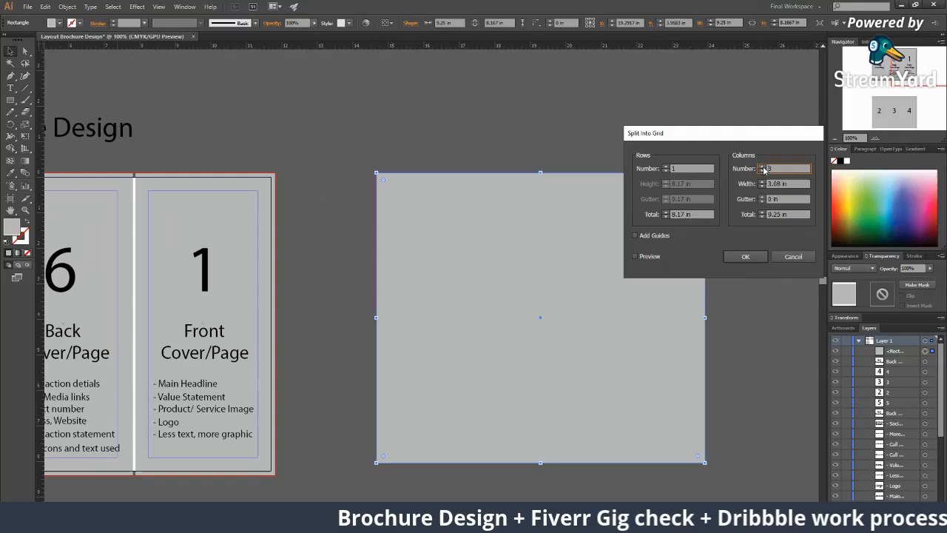
pyautogui.click(635, 256)
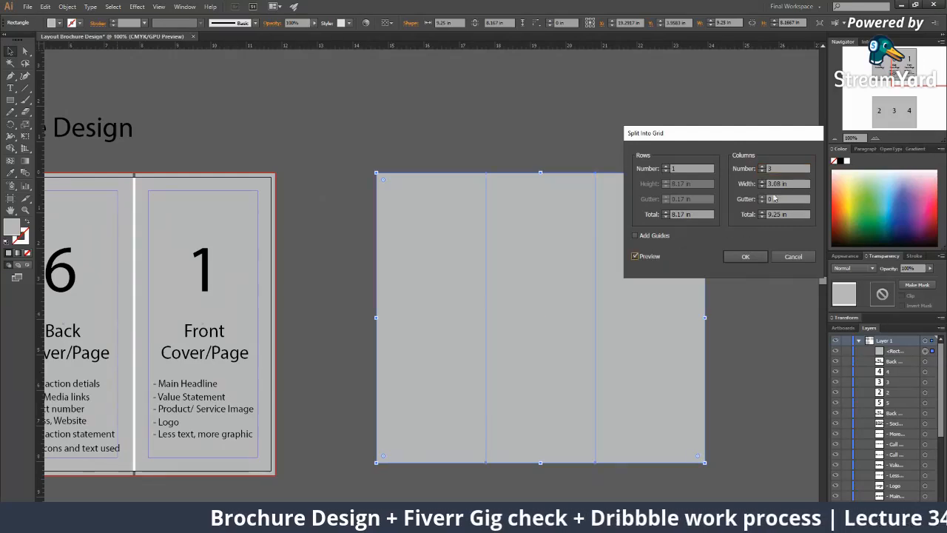
pyautogui.click(762, 172)
pyautogui.click(763, 171)
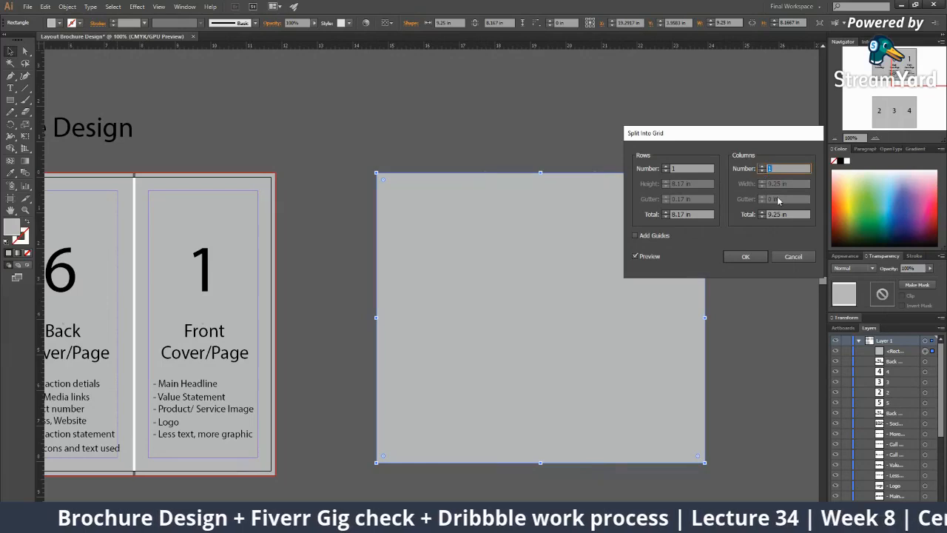
pyautogui.click(762, 167)
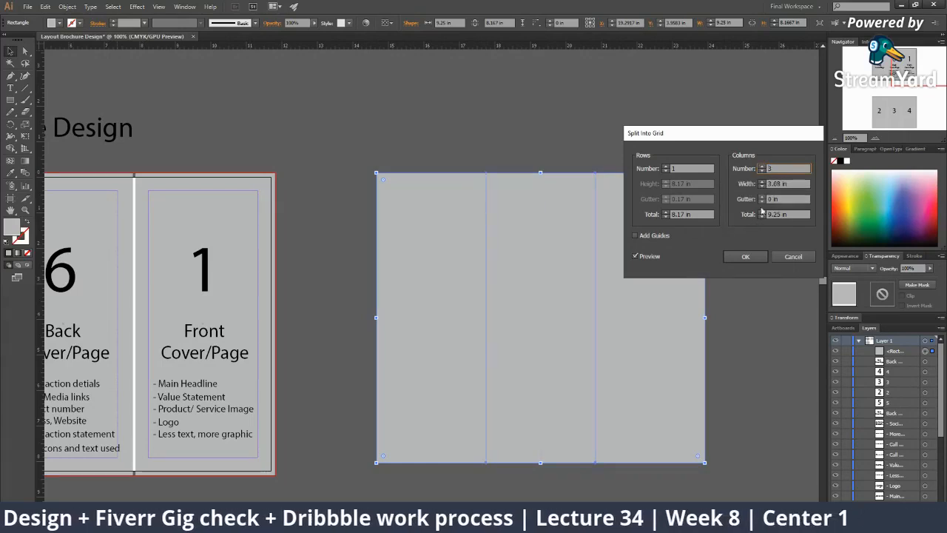
pyautogui.click(762, 196)
pyautogui.click(762, 196)
pyautogui.click(762, 197)
pyautogui.click(762, 197)
pyautogui.click(762, 197)
pyautogui.click(761, 197)
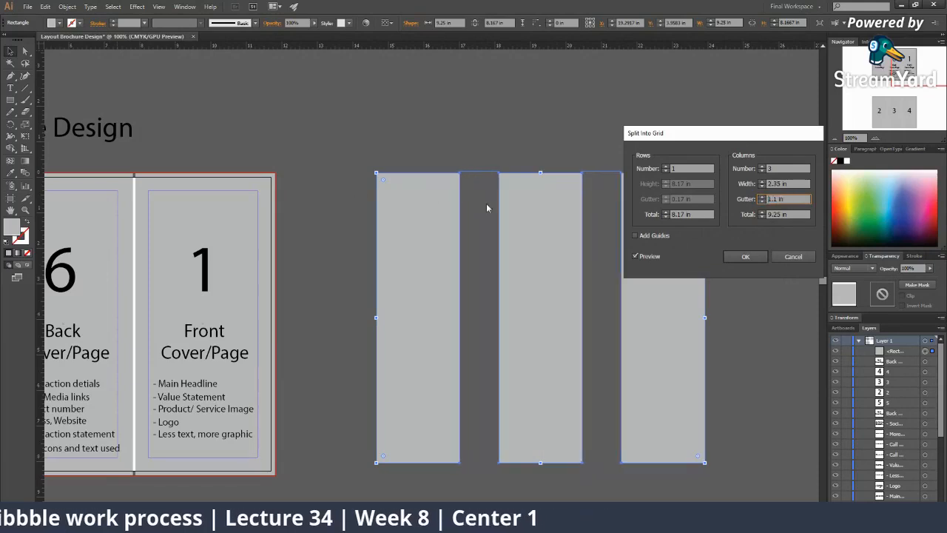
pyautogui.moveTo(760, 202); pyautogui.dragTo(761, 203)
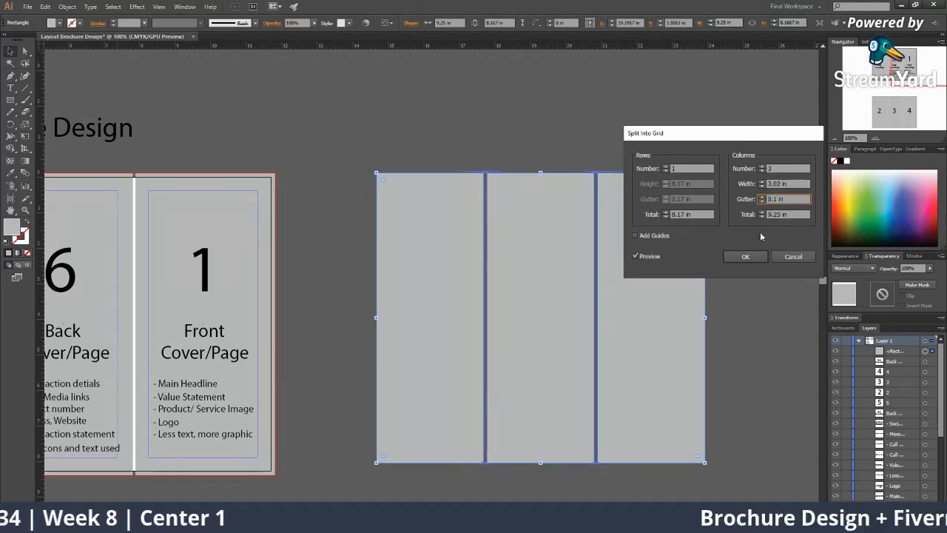
pyautogui.click(793, 257)
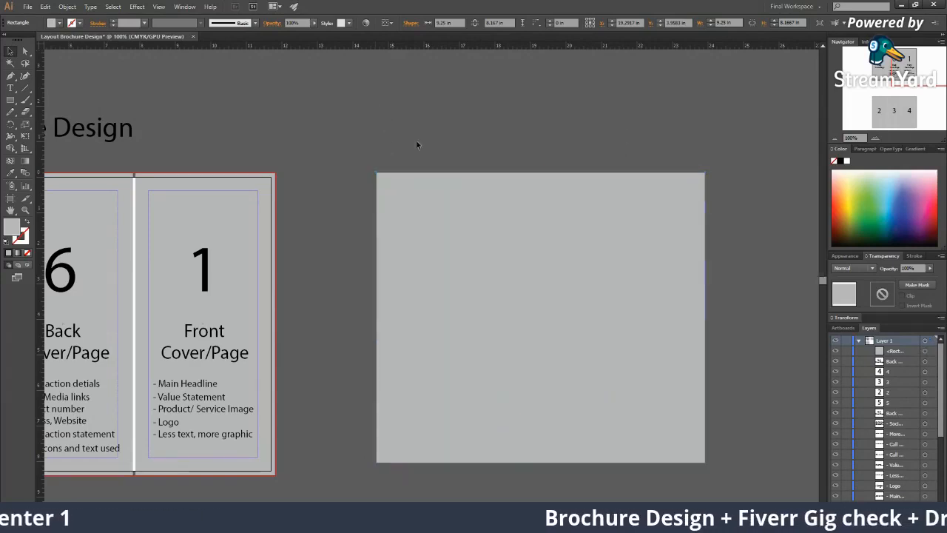
pyautogui.press('Delete')
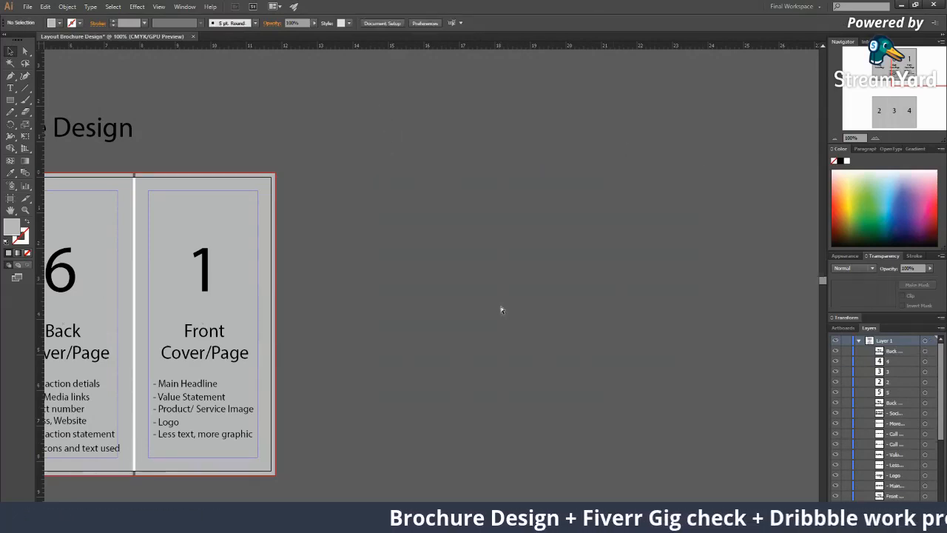
# Restore the deleted rectangle, fill it green and convert it into a guide
pyautogui.hotkey('ctrl', 'z')
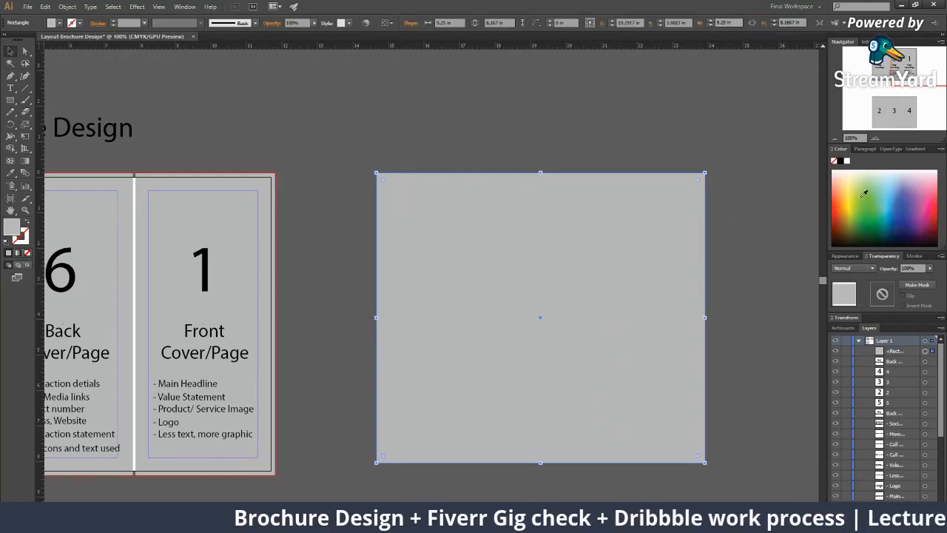
pyautogui.click(864, 193)
pyautogui.rightClick(491, 225)
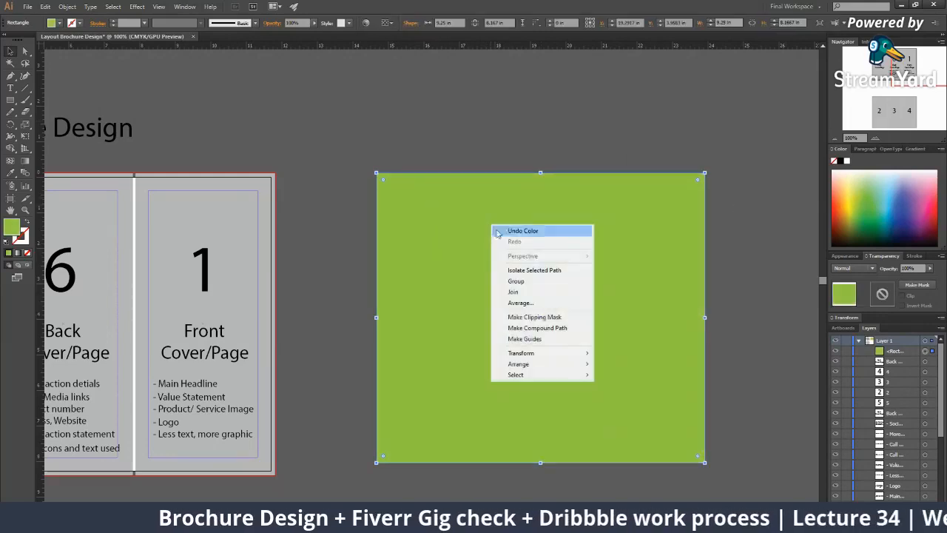
pyautogui.click(549, 346)
pyautogui.click(360, 190)
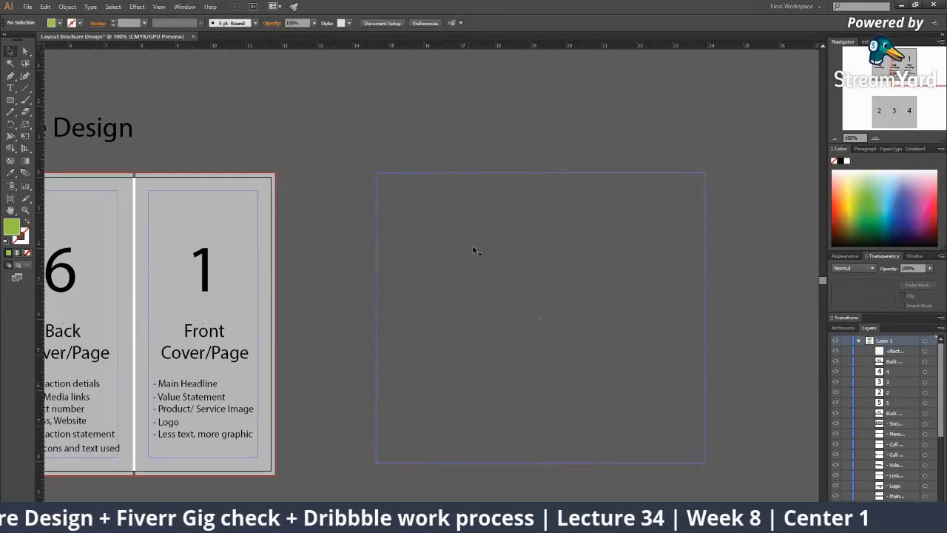
# At 150% on empty canvas below the guide, start a pen shape with three corners
pyautogui.keyDown('ctrl'); pyautogui.keyDown('alt'); pyautogui.click(478, 244); pyautogui.keyUp('alt'); pyautogui.keyUp('ctrl')
pyautogui.keyDown('ctrl'); pyautogui.keyDown('alt'); pyautogui.click(480, 284); pyautogui.keyUp('alt'); pyautogui.keyUp('ctrl')
pyautogui.keyDown('ctrl'); pyautogui.keyDown('alt'); pyautogui.click(485, 278); pyautogui.keyUp('alt'); pyautogui.keyUp('ctrl')
pyautogui.keyDown('ctrl'); pyautogui.click(405, 316); pyautogui.keyUp('ctrl')
pyautogui.keyDown('ctrl'); pyautogui.click(405, 315); pyautogui.keyUp('ctrl')
pyautogui.keyDown('ctrl'); pyautogui.click(405, 315); pyautogui.keyUp('ctrl')
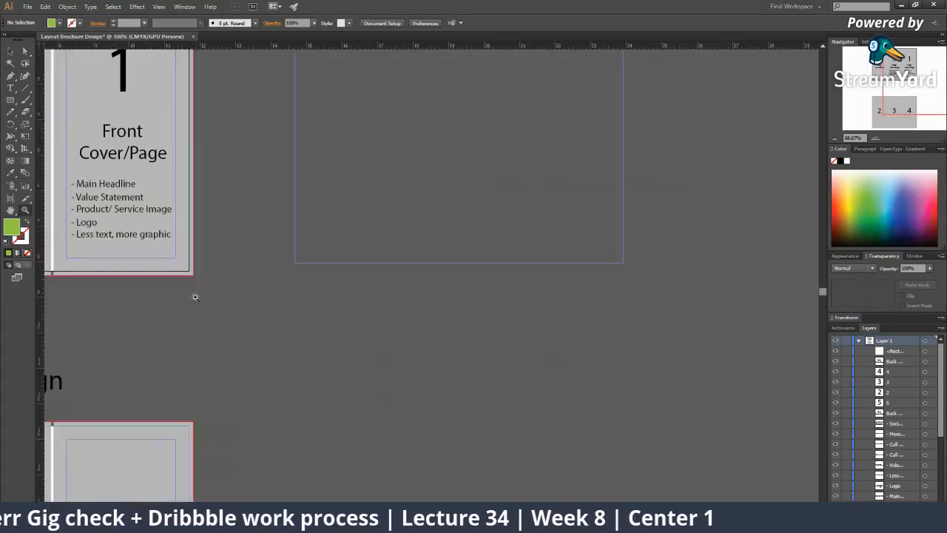
pyautogui.keyDown('ctrl'); pyautogui.keyDown('alt'); pyautogui.click(259, 347); pyautogui.keyUp('alt'); pyautogui.keyUp('ctrl')
pyautogui.moveTo(297, 318); pyautogui.dragTo(297, 249)
pyautogui.keyDown('ctrl'); pyautogui.click(404, 245); pyautogui.keyUp('ctrl')
pyautogui.keyDown('ctrl'); pyautogui.click(405, 245); pyautogui.keyUp('ctrl')
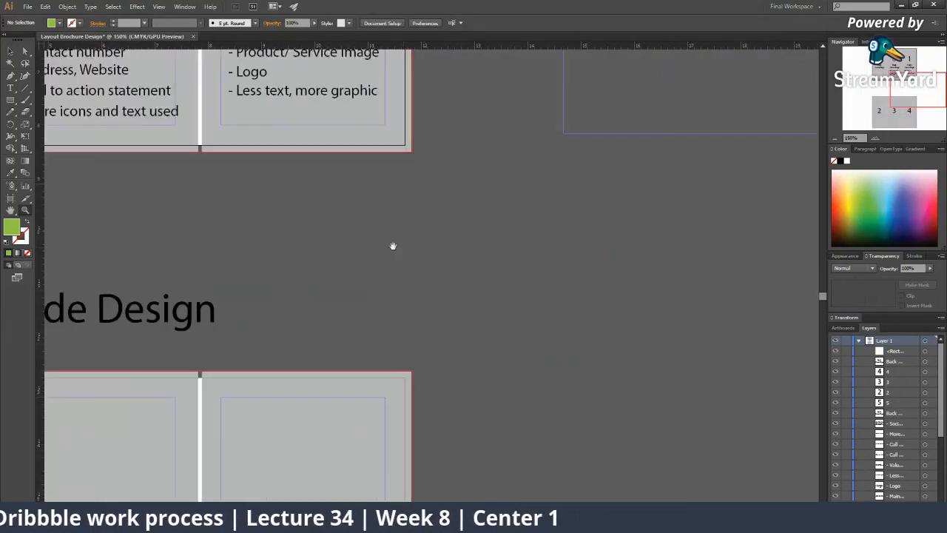
pyautogui.moveTo(401, 247); pyautogui.dragTo(168, 230)
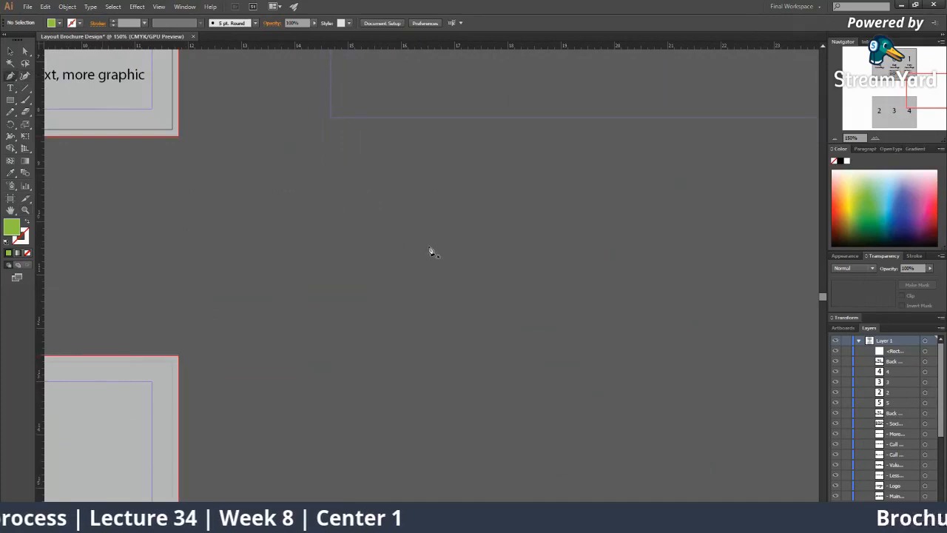
pyautogui.click(425, 242)
pyautogui.click(746, 424)
pyautogui.click(814, 261)
# Add the remaining corners to finish the green zigzag shape
pyautogui.moveTo(539, 274); pyautogui.dragTo(29, 335)
pyautogui.click(544, 361)
pyautogui.click(597, 445)
pyautogui.click(459, 476)
pyautogui.keyDown('ctrl'); pyautogui.keyDown('alt'); pyautogui.click(418, 423); pyautogui.keyUp('alt'); pyautogui.keyUp('ctrl')
pyautogui.press('v')
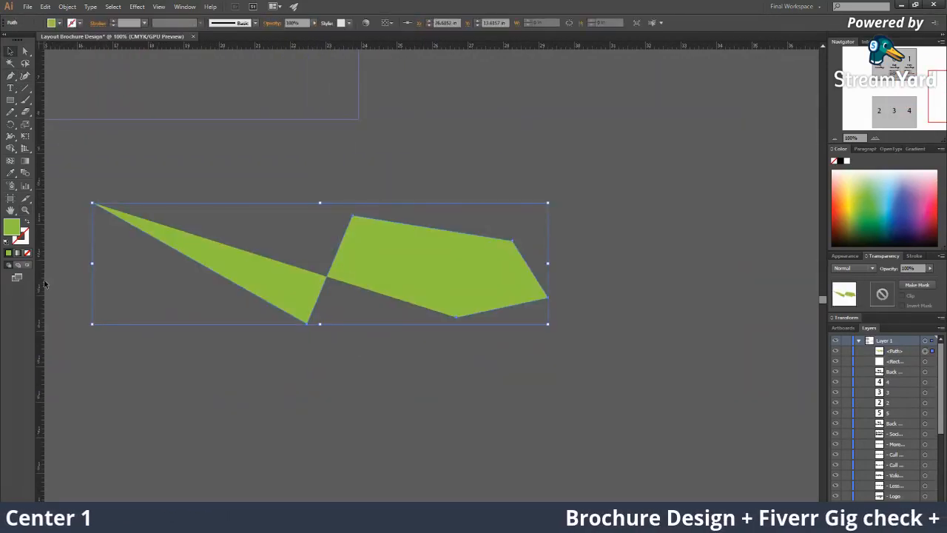
# Remove the zigzag's fill, convert it into a guide and move it up and right
pyautogui.click(29, 253)
pyautogui.hotkey('ctrl', '-')
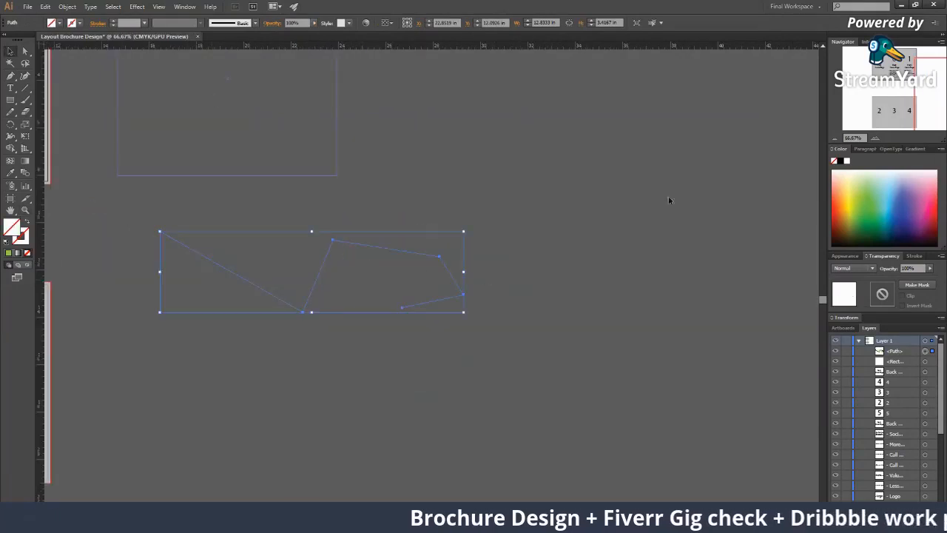
pyautogui.rightClick(447, 263)
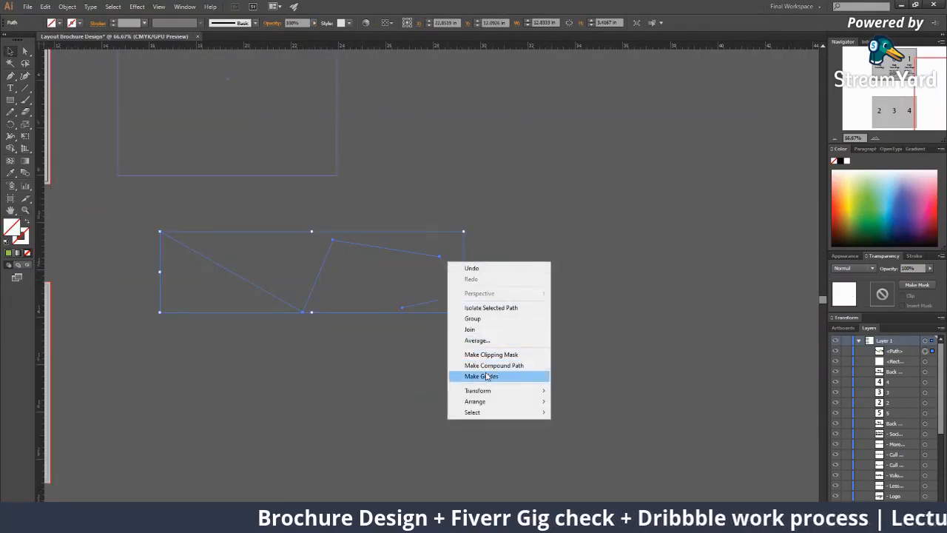
pyautogui.click(460, 375)
pyautogui.moveTo(366, 245); pyautogui.dragTo(458, 202)
# Zoom out to 25% and select the rectangle beside the Outside Design artboard
pyautogui.press('z')
pyautogui.keyDown('alt'); pyautogui.click(371, 277); pyautogui.keyUp('alt')
pyautogui.keyDown('alt'); pyautogui.click(370, 279); pyautogui.keyUp('alt')
pyautogui.keyDown('alt'); pyautogui.click(370, 279); pyautogui.keyUp('alt')
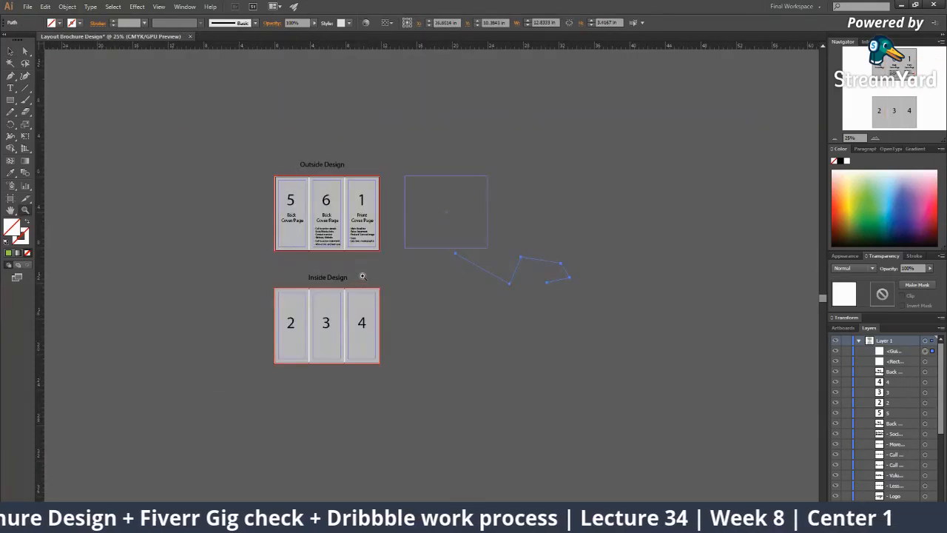
pyautogui.click(420, 247)
# Zoom to 100% on inside panels 2, 3 and 4, then preview and cancel Save for Web
pyautogui.press('z')
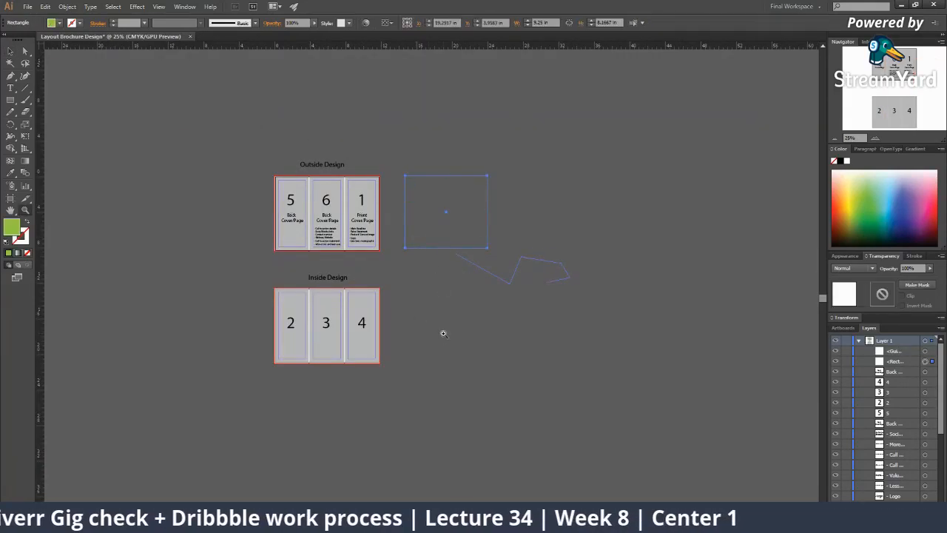
pyautogui.click(444, 329)
pyautogui.moveTo(427, 328); pyautogui.dragTo(493, 319)
pyautogui.click(410, 286)
pyautogui.click(408, 282)
pyautogui.click(352, 244)
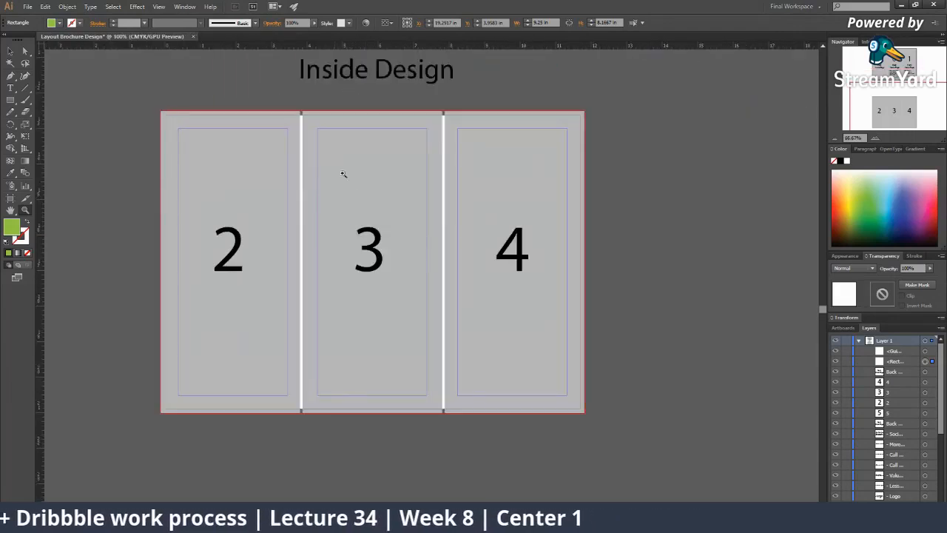
pyautogui.hotkey('ctrl', 'alt', 'shift', 's')
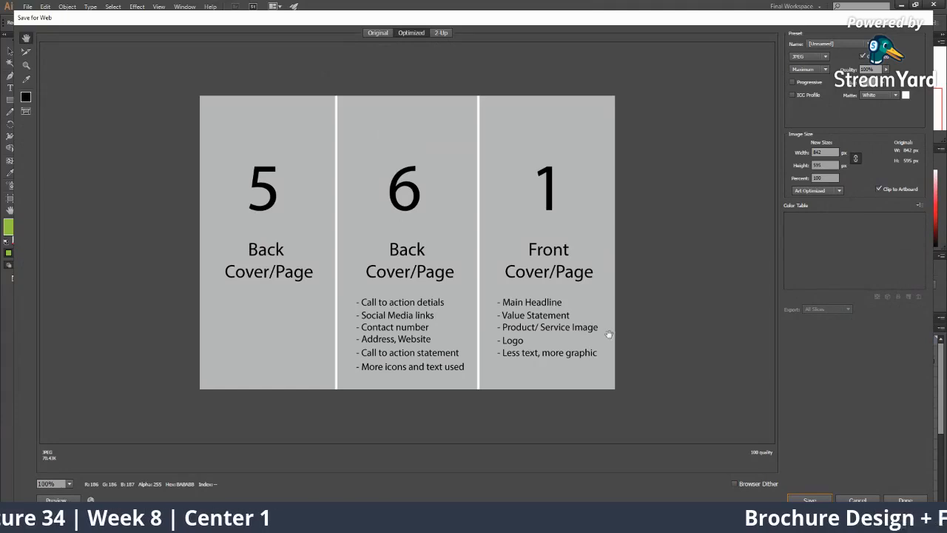
pyautogui.click(852, 497)
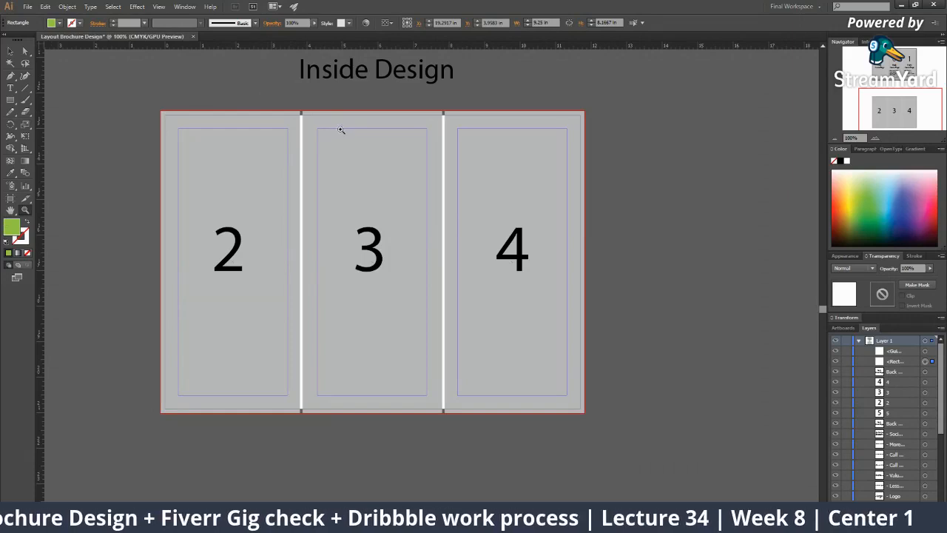
# Marquee-select the stray rectangle and path beside the artboards and delete them
pyautogui.keyDown('alt'); pyautogui.click(444, 286); pyautogui.keyUp('alt')
pyautogui.keyDown('alt'); pyautogui.click(391, 213); pyautogui.keyUp('alt')
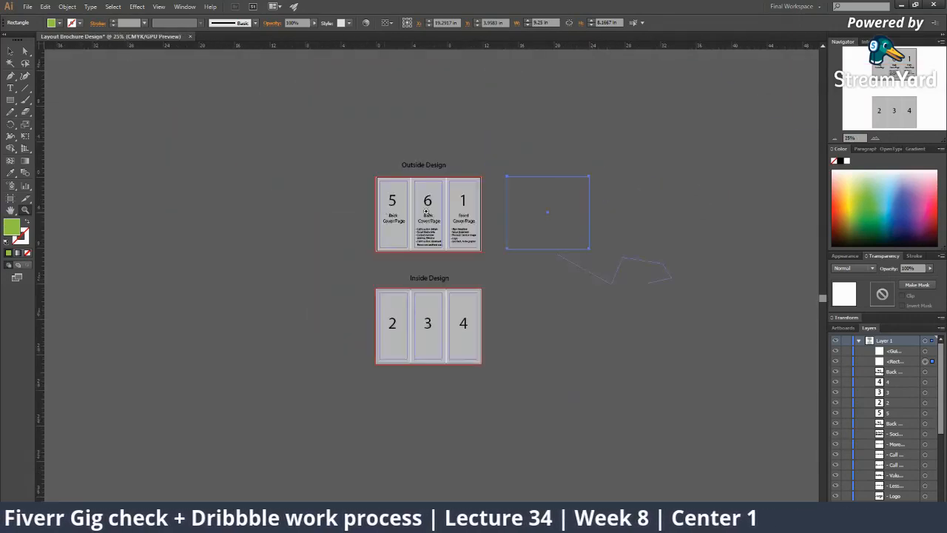
pyautogui.click(464, 210)
pyautogui.press('v')
pyautogui.moveTo(502, 216); pyautogui.dragTo(637, 424)
pyautogui.press('Delete')
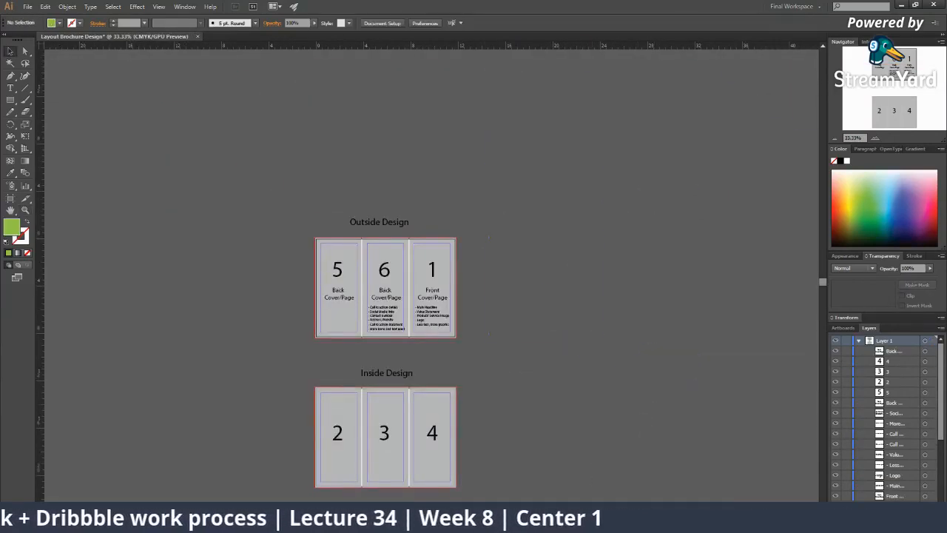
# Zoom in on the outside panels' text, then pan back over both artboards
pyautogui.doubleClick(375, 296)
pyautogui.click(435, 280)
pyautogui.click(433, 280)
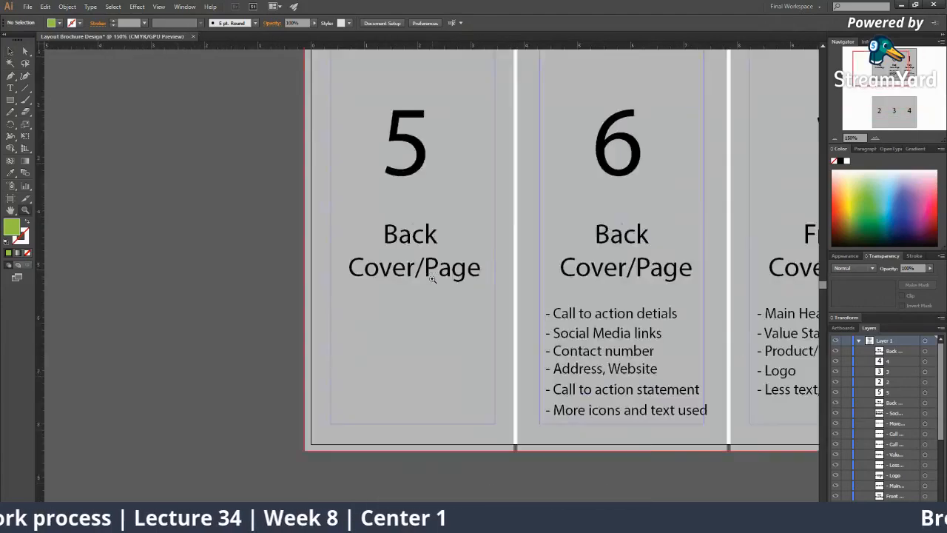
pyautogui.click(438, 276)
pyautogui.click(501, 320)
pyautogui.keyDown('alt'); pyautogui.click(498, 322); pyautogui.keyUp('alt')
pyautogui.keyDown('alt'); pyautogui.click(498, 322); pyautogui.keyUp('alt')
pyautogui.keyDown('alt'); pyautogui.click(493, 322); pyautogui.keyUp('alt')
pyautogui.keyDown('alt'); pyautogui.click(492, 321); pyautogui.keyUp('alt')
pyautogui.moveTo(456, 321); pyautogui.dragTo(317, 307)
pyautogui.moveTo(287, 276); pyautogui.dragTo(298, 189)
pyautogui.moveTo(228, 208); pyautogui.dragTo(264, 159)
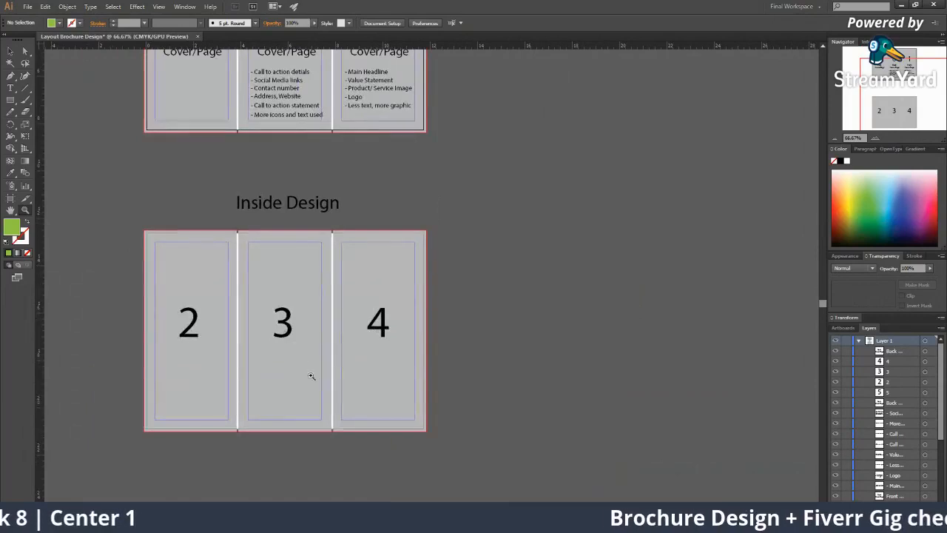
pyautogui.click(219, 327)
pyautogui.moveTo(452, 273); pyautogui.dragTo(398, 298)
pyautogui.keyDown('alt'); pyautogui.click(470, 216); pyautogui.keyUp('alt')
pyautogui.keyDown('alt'); pyautogui.click(468, 214); pyautogui.keyUp('alt')
pyautogui.moveTo(465, 212); pyautogui.dragTo(429, 190)
pyautogui.moveTo(353, 179); pyautogui.dragTo(353, 166)
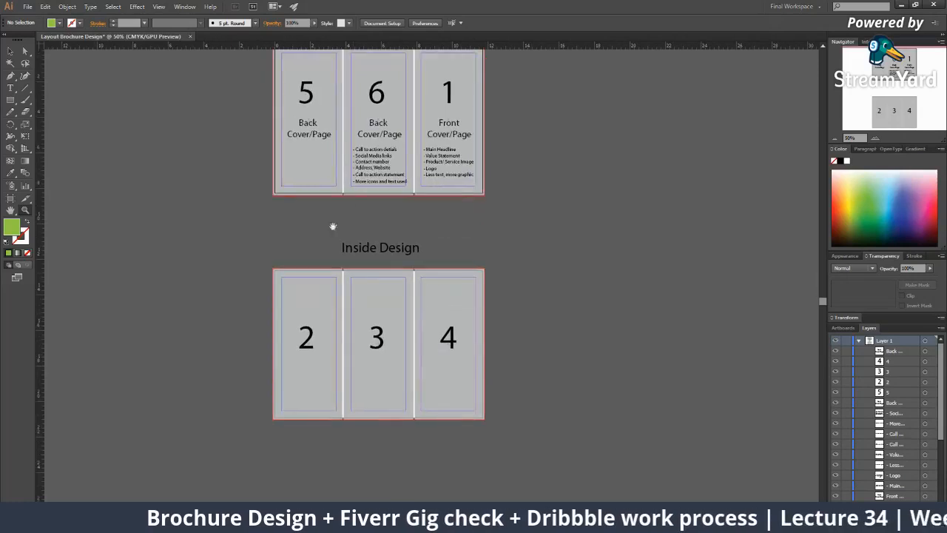
pyautogui.moveTo(365, 250); pyautogui.dragTo(351, 185)
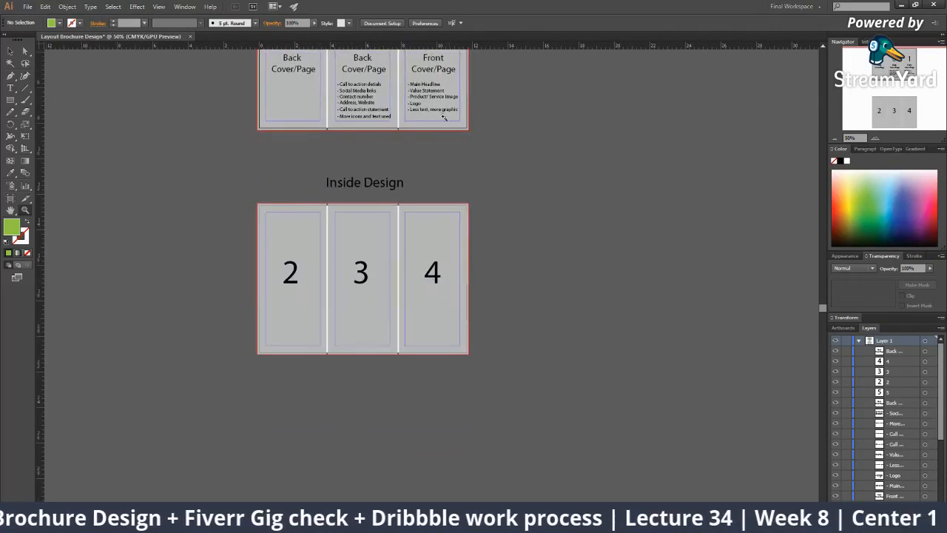
# Raise the number 2 slightly within panel 2 and recentre on both artboards
pyautogui.click(384, 299)
pyautogui.moveTo(405, 335); pyautogui.dragTo(458, 434)
pyautogui.moveTo(344, 241); pyautogui.dragTo(368, 132)
pyautogui.click(395, 248)
pyautogui.click(423, 263)
pyautogui.moveTo(427, 266); pyautogui.dragTo(430, 238)
pyautogui.keyDown('ctrl'); pyautogui.keyDown('alt'); pyautogui.click(438, 299); pyautogui.keyUp('alt'); pyautogui.keyUp('ctrl')
pyautogui.keyDown('ctrl'); pyautogui.keyDown('alt'); pyautogui.click(438, 299); pyautogui.keyUp('alt'); pyautogui.keyUp('ctrl')
pyautogui.keyDown('ctrl'); pyautogui.keyDown('alt'); pyautogui.click(438, 299); pyautogui.keyUp('alt'); pyautogui.keyUp('ctrl')
pyautogui.click(429, 236)
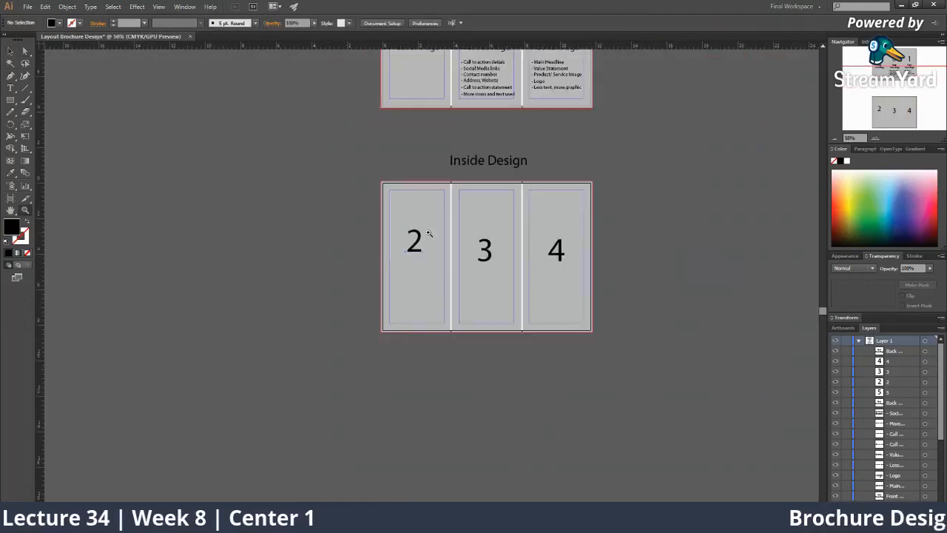
pyautogui.keyDown('ctrl'); pyautogui.click(430, 235); pyautogui.keyUp('ctrl')
pyautogui.keyDown('ctrl'); pyautogui.click(421, 290); pyautogui.keyUp('ctrl')
pyautogui.keyDown('ctrl'); pyautogui.keyDown('alt'); pyautogui.click(461, 215); pyautogui.keyUp('alt'); pyautogui.keyUp('ctrl')
pyautogui.keyDown('ctrl'); pyautogui.keyDown('alt'); pyautogui.click(462, 215); pyautogui.keyUp('alt'); pyautogui.keyUp('ctrl')
# Duplicate the Front Cover/Page heading onto inside panel 2
pyautogui.moveTo(513, 179); pyautogui.dragTo(511, 331)
pyautogui.moveTo(511, 332); pyautogui.dragTo(355, 334)
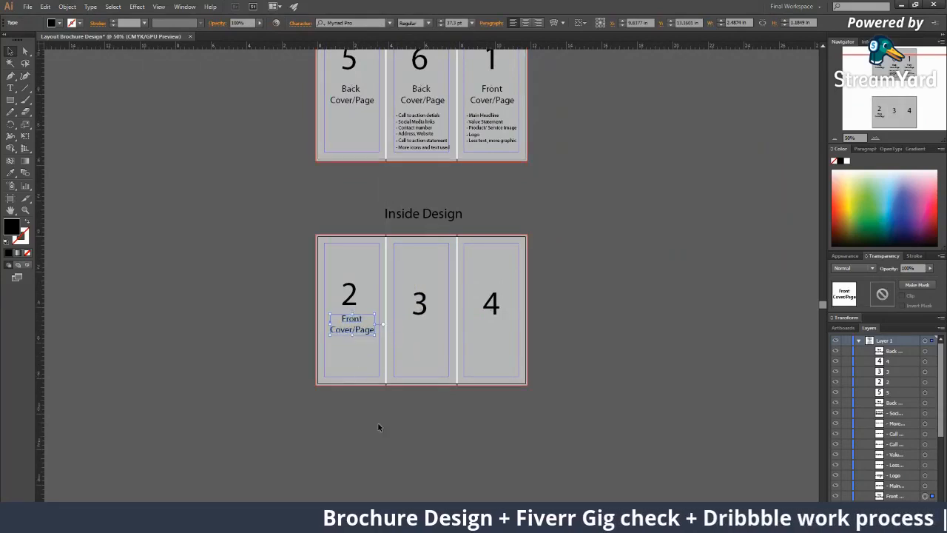
pyautogui.click(386, 296)
pyautogui.hotkey('ctrl', 'z')
pyautogui.click(412, 427)
pyautogui.moveTo(349, 331); pyautogui.dragTo(349, 332)
# Zoom in and position the heading copy under the number 2
pyautogui.click(359, 415)
pyautogui.press('z')
pyautogui.click(372, 305)
pyautogui.click(381, 306)
pyautogui.click(419, 289)
pyautogui.click(444, 279)
pyautogui.click(447, 281)
pyautogui.press('v')
pyautogui.moveTo(496, 251); pyautogui.dragTo(489, 252)
pyautogui.moveTo(514, 259); pyautogui.dragTo(427, 382)
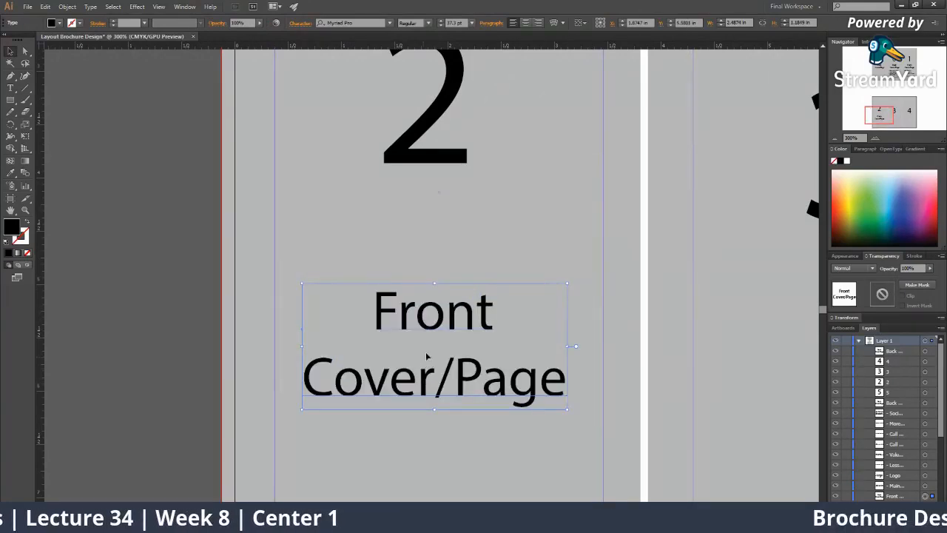
# Retype the copy as 'Introductory Page' over two lines and move it up under the 2
pyautogui.doubleClick(425, 314)
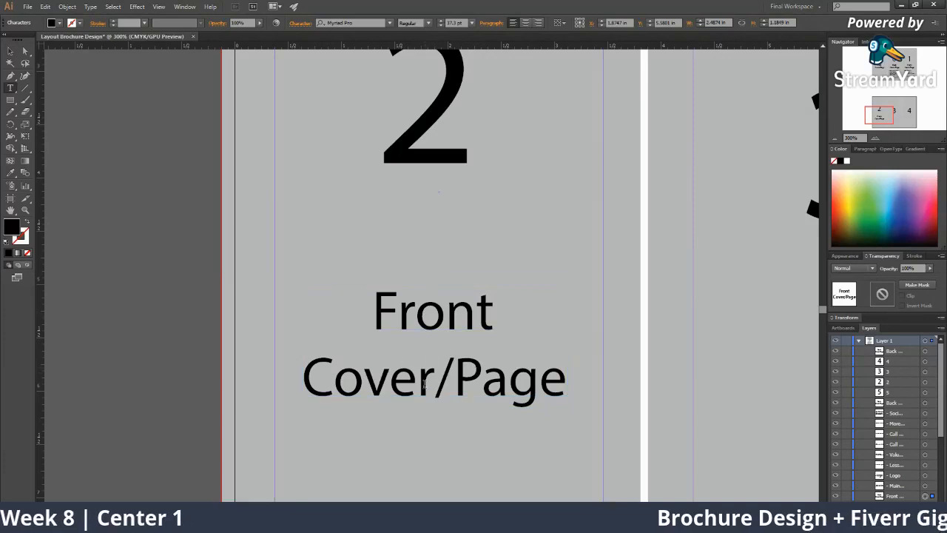
pyautogui.moveTo(444, 377); pyautogui.dragTo(79, 332)
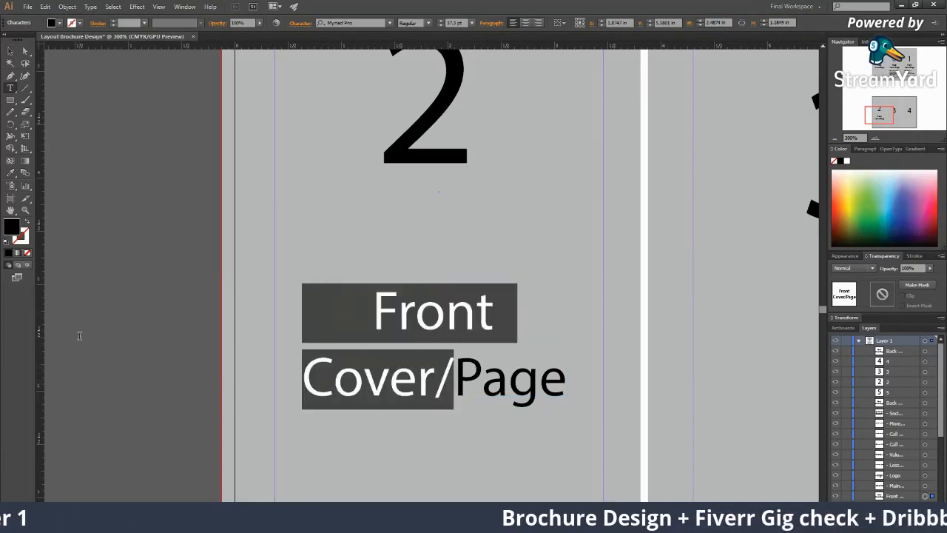
pyautogui.write('Int')
pyautogui.write('roducto')
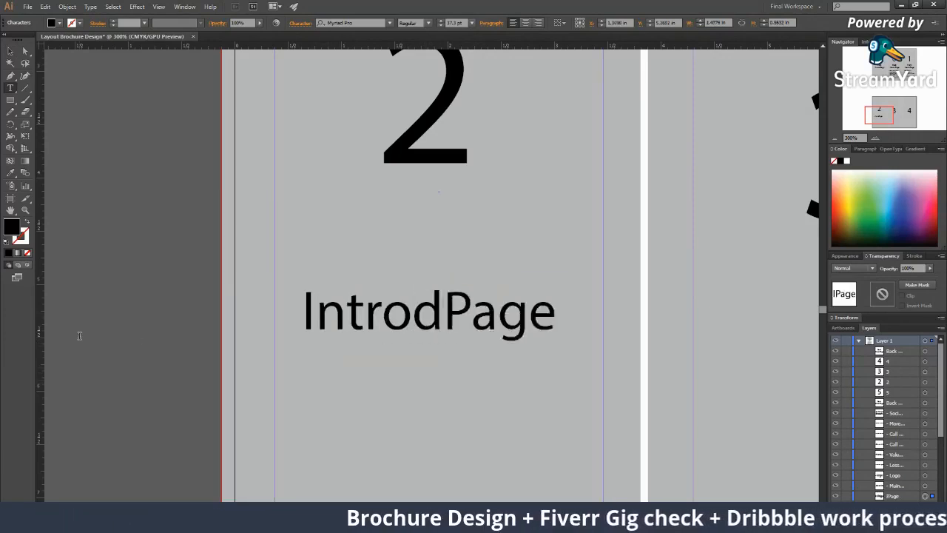
pyautogui.write('ry')
pyautogui.press('Return')
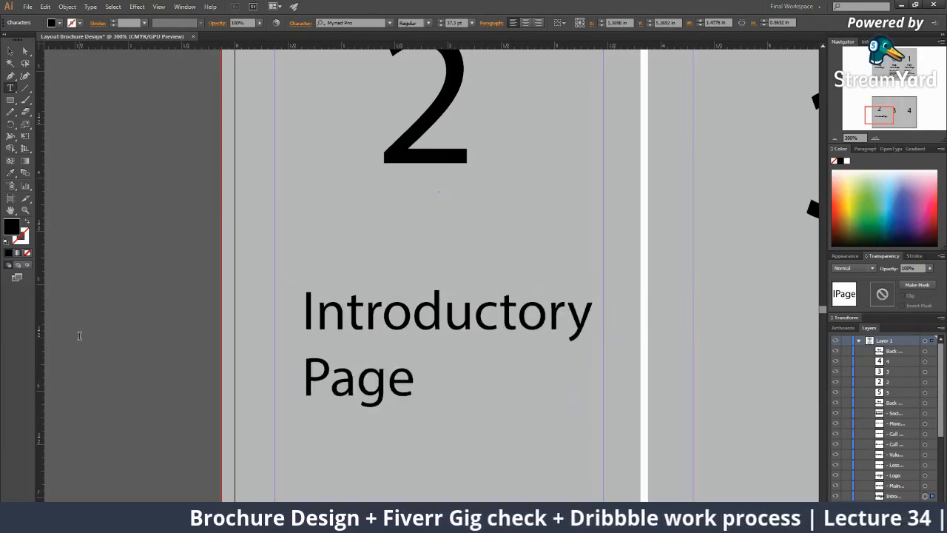
pyautogui.click(12, 56)
pyautogui.moveTo(511, 319); pyautogui.dragTo(495, 252)
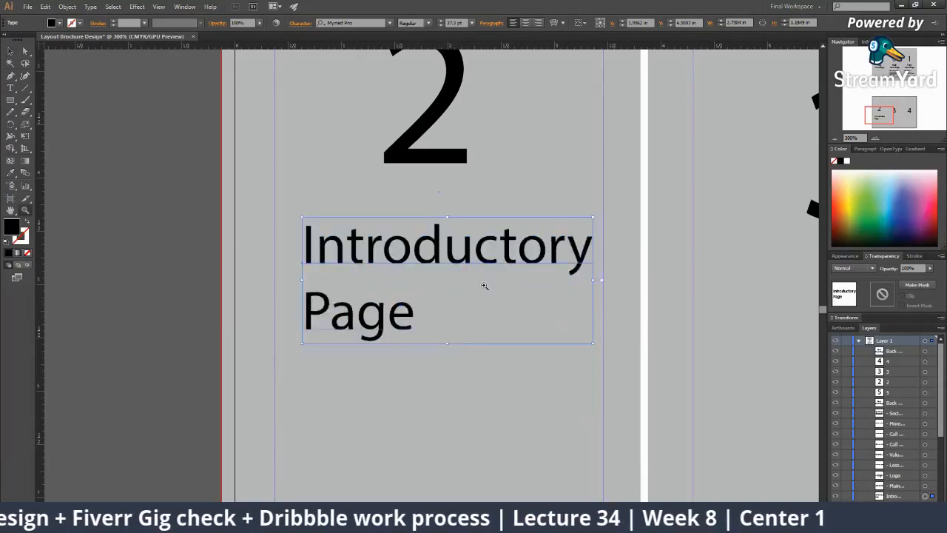
pyautogui.press('z')
pyautogui.keyDown('alt'); pyautogui.click(473, 279); pyautogui.keyUp('alt')
# Copy panel 6's six-item bullet list, including Social Media links, beneath the heading in panel 2
pyautogui.keyDown('alt'); pyautogui.click(468, 279); pyautogui.keyUp('alt')
pyautogui.keyDown('alt'); pyautogui.click(453, 279); pyautogui.keyUp('alt')
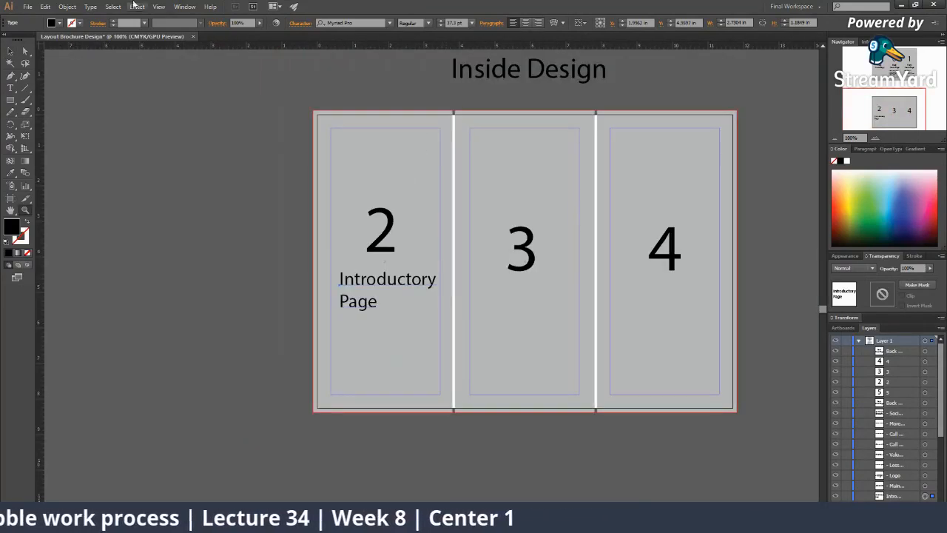
pyautogui.keyDown('alt'); pyautogui.click(398, 273); pyautogui.keyUp('alt')
pyautogui.keyDown('alt'); pyautogui.click(447, 277); pyautogui.keyUp('alt')
pyautogui.click(444, 275)
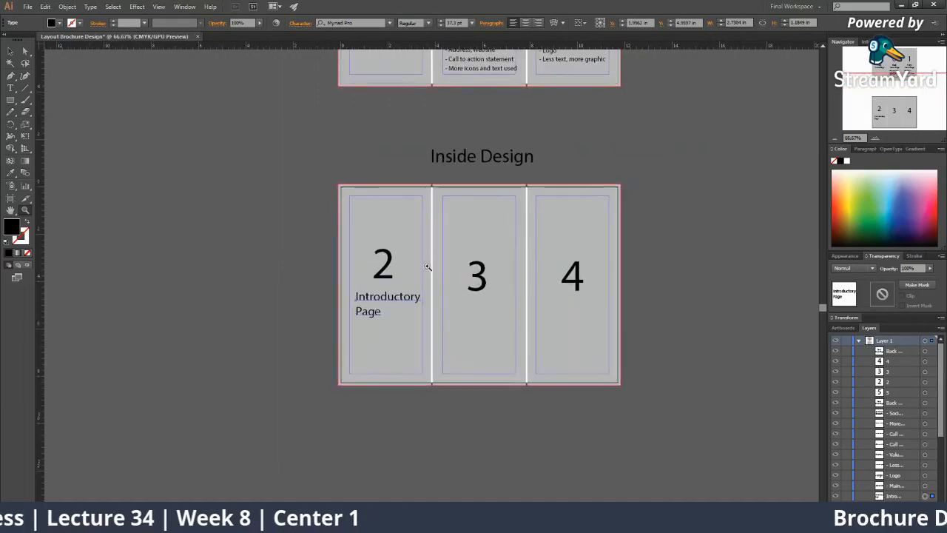
pyautogui.click(430, 267)
pyautogui.keyDown('alt'); pyautogui.click(469, 264); pyautogui.keyUp('alt')
pyautogui.click(482, 76)
pyautogui.keyDown('shift'); pyautogui.click(385, 88); pyautogui.keyUp('shift')
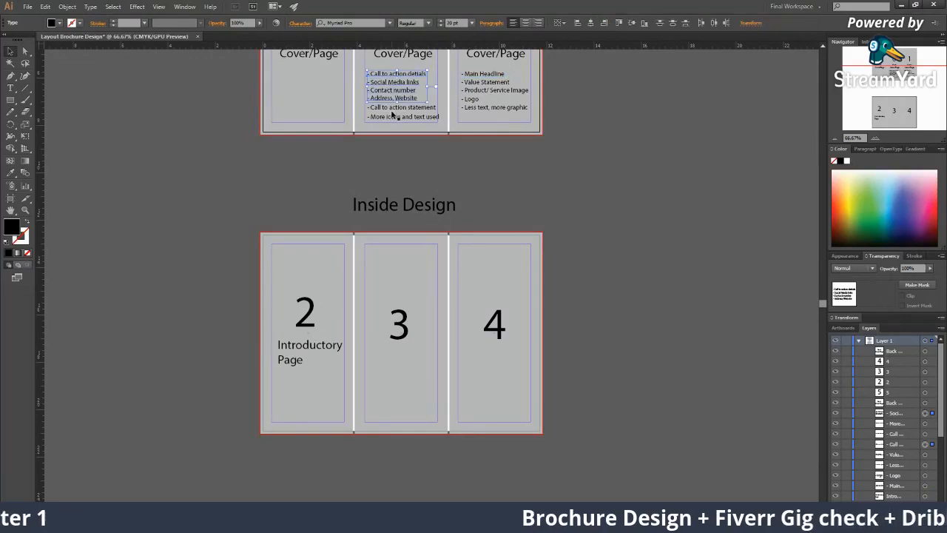
pyautogui.keyDown('shift'); pyautogui.click(394, 111); pyautogui.keyUp('shift')
pyautogui.keyDown('shift'); pyautogui.click(394, 118); pyautogui.keyUp('shift')
pyautogui.moveTo(395, 120); pyautogui.dragTo(300, 401)
pyautogui.click(353, 416)
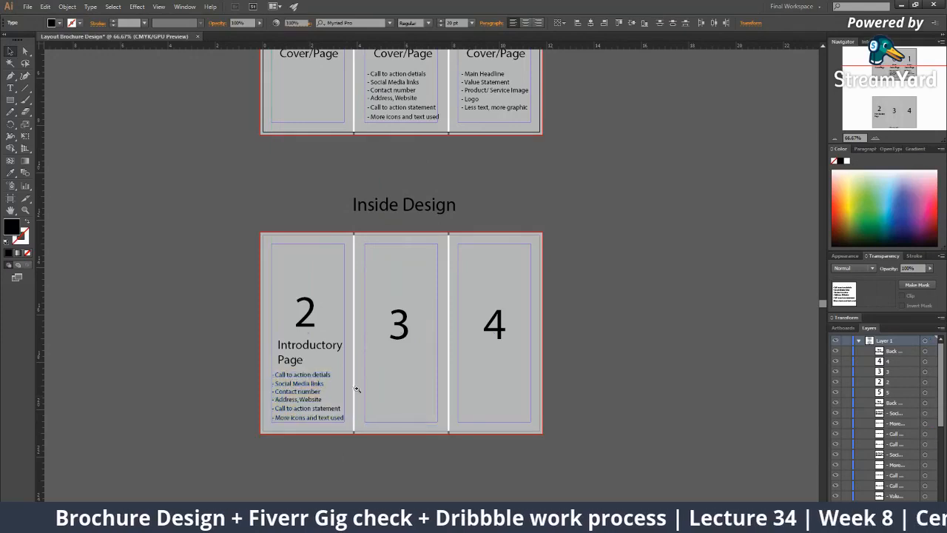
# Zoom in on panel 2 and select the Introductory Page heading together with the number 2
pyautogui.keyDown('ctrl'); pyautogui.click(362, 343); pyautogui.keyUp('ctrl')
pyautogui.keyDown('ctrl'); pyautogui.click(375, 271); pyautogui.keyUp('ctrl')
pyautogui.click(380, 289)
pyautogui.keyDown('shift'); pyautogui.click(387, 264); pyautogui.keyUp('shift')
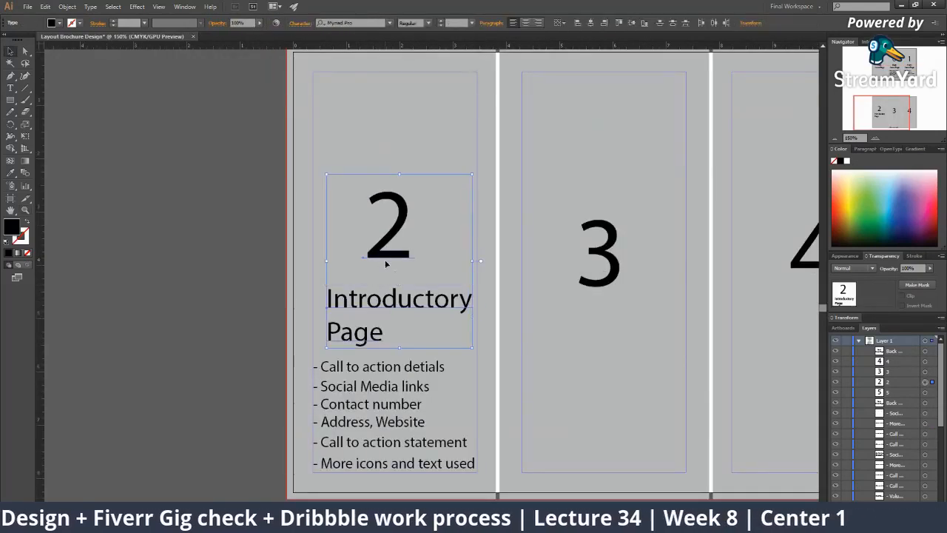
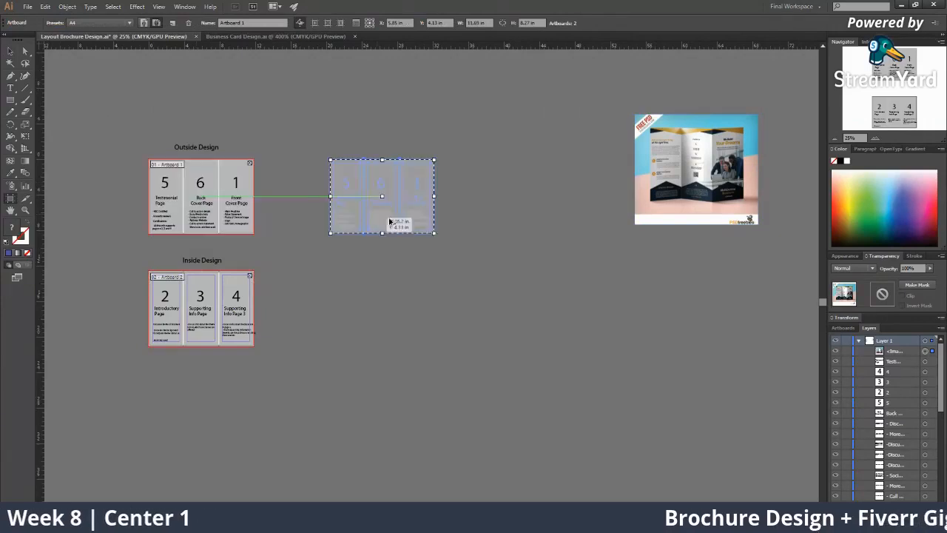
# Alt-drag the Outside Design artboard to the right to create Artboard 1 copy
pyautogui.click(187, 321)
# Duplicate the Inside Design artboard beside the outside copy, then zoom in on the outside copy
pyautogui.moveTo(340, 317); pyautogui.dragTo(381, 321)
pyautogui.press('z')
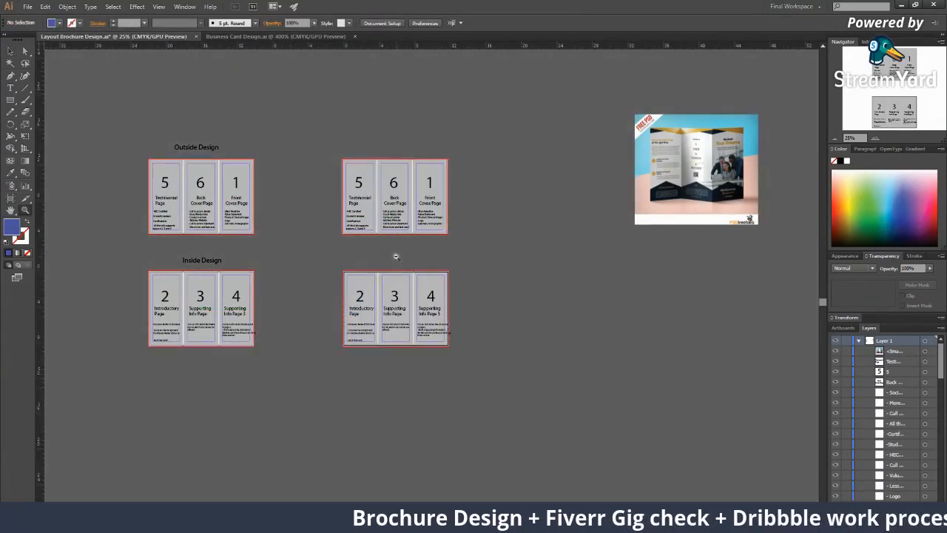
pyautogui.doubleClick(397, 254)
pyautogui.doubleClick(502, 228)
pyautogui.click(266, 209)
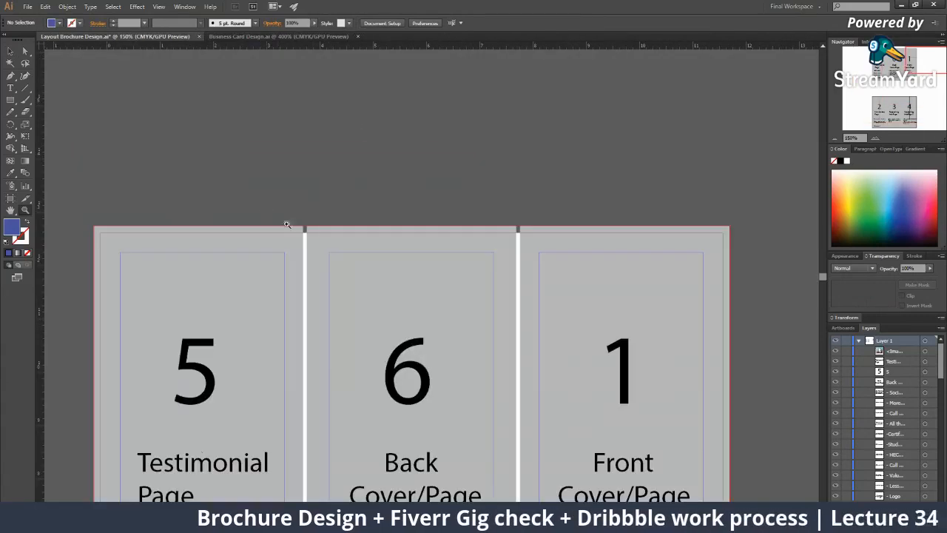
# Fill the outside copy's three panel rectangles (5, 6, 1) with near-white #F4F4F4
pyautogui.click(581, 294)
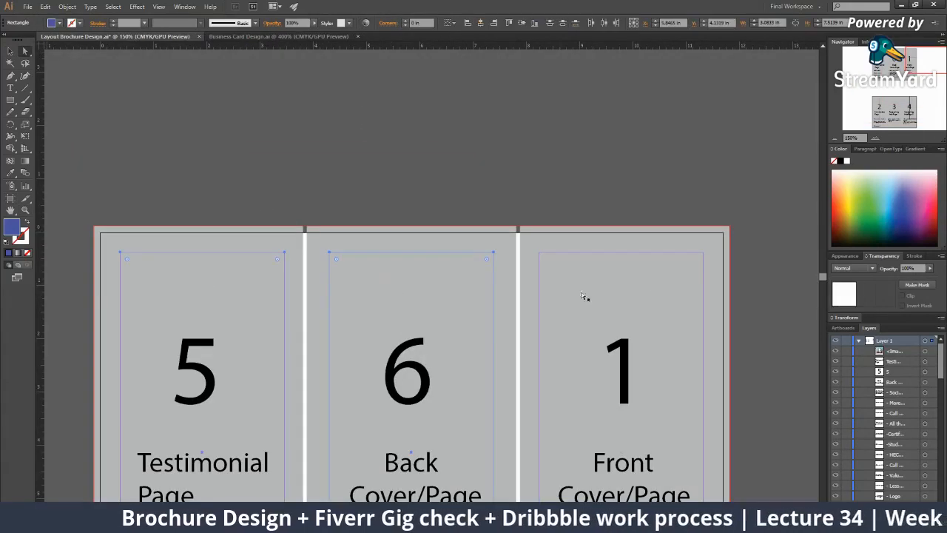
pyautogui.click(454, 219)
pyautogui.click(455, 243)
pyautogui.keyDown('shift'); pyautogui.click(651, 248); pyautogui.keyUp('shift')
pyautogui.keyDown('shift'); pyautogui.click(210, 242); pyautogui.keyUp('shift')
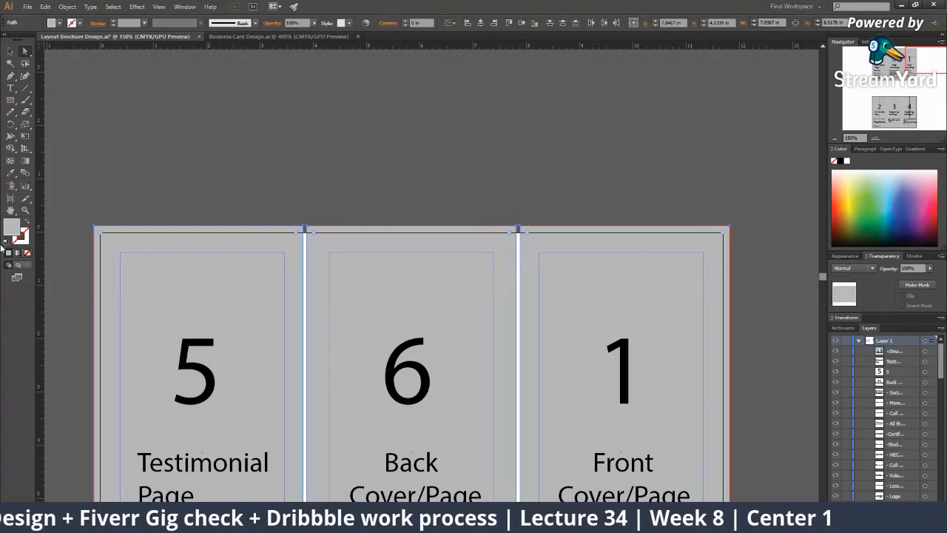
pyautogui.doubleClick(11, 228)
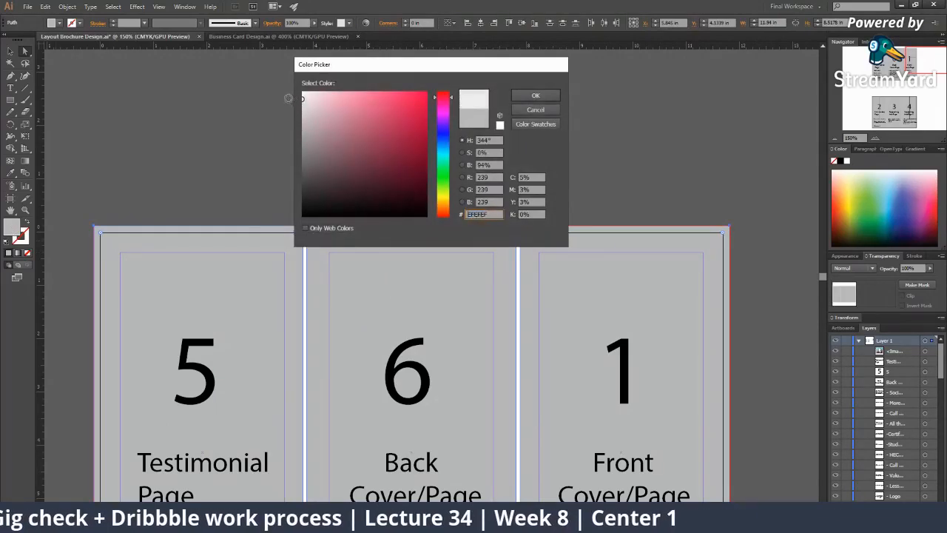
pyautogui.moveTo(323, 95); pyautogui.dragTo(300, 97)
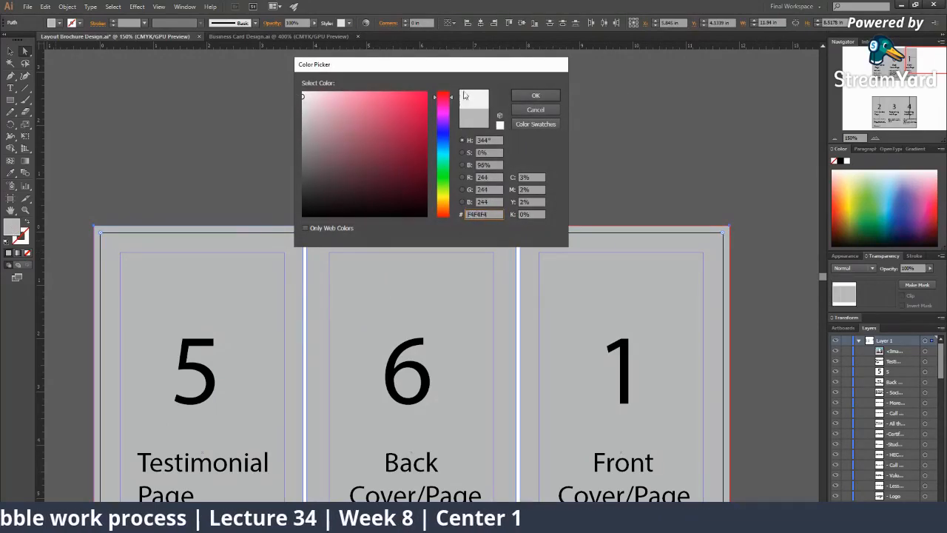
pyautogui.click(521, 96)
# Deselect the panels and zoom out to bring the inside-design copy into view
pyautogui.click(453, 122)
pyautogui.press('z')
pyautogui.keyDown('alt'); pyautogui.click(434, 256); pyautogui.keyUp('alt')
pyautogui.moveTo(429, 438); pyautogui.dragTo(332, 191)
pyautogui.keyDown('alt'); pyautogui.click(332, 191); pyautogui.keyUp('alt')
pyautogui.press('v')
pyautogui.moveTo(411, 370); pyautogui.dragTo(362, 185)
# Give the inside copy's grey panels 2, 3 and 4 the light fill using the Eyedropper
pyautogui.press('a')
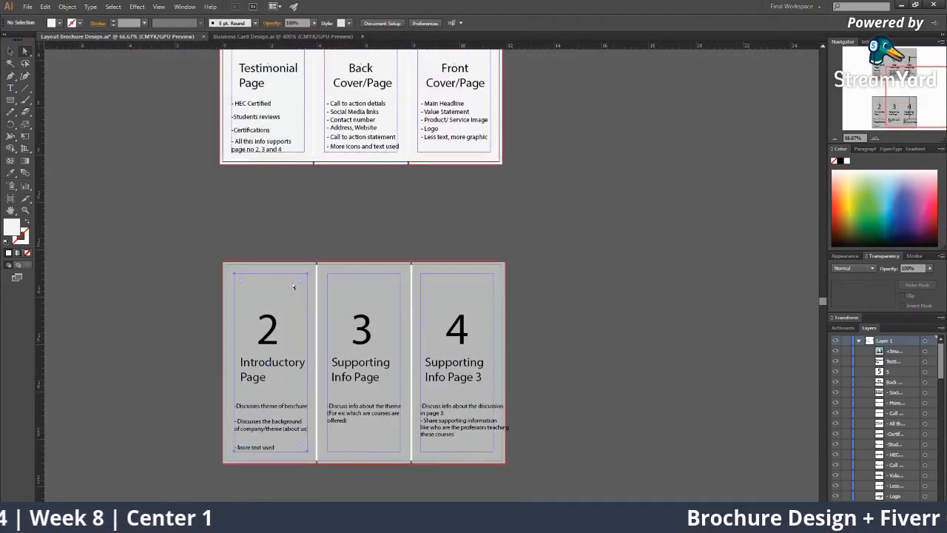
pyautogui.click(296, 287)
pyautogui.keyDown('shift'); pyautogui.click(263, 295); pyautogui.keyUp('shift')
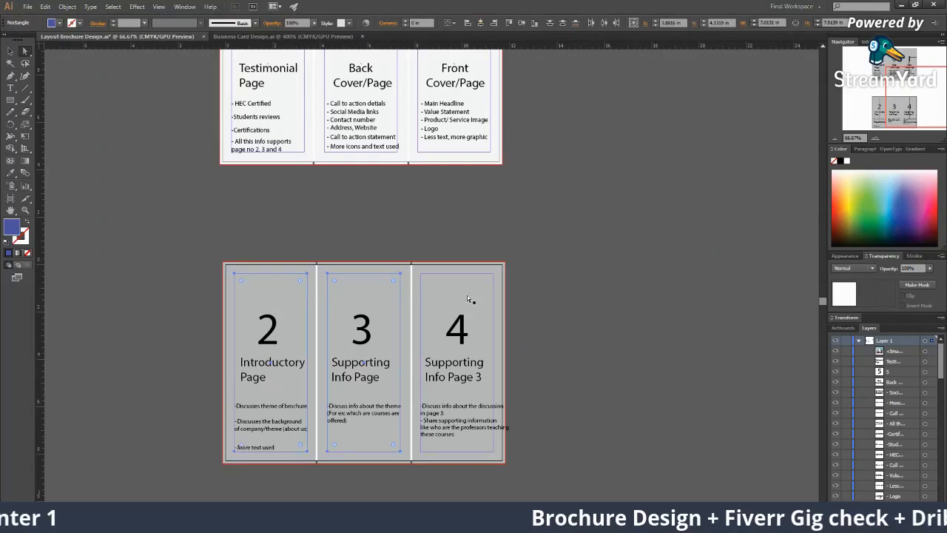
pyautogui.click(467, 268)
pyautogui.keyDown('shift'); pyautogui.click(376, 273); pyautogui.keyUp('shift')
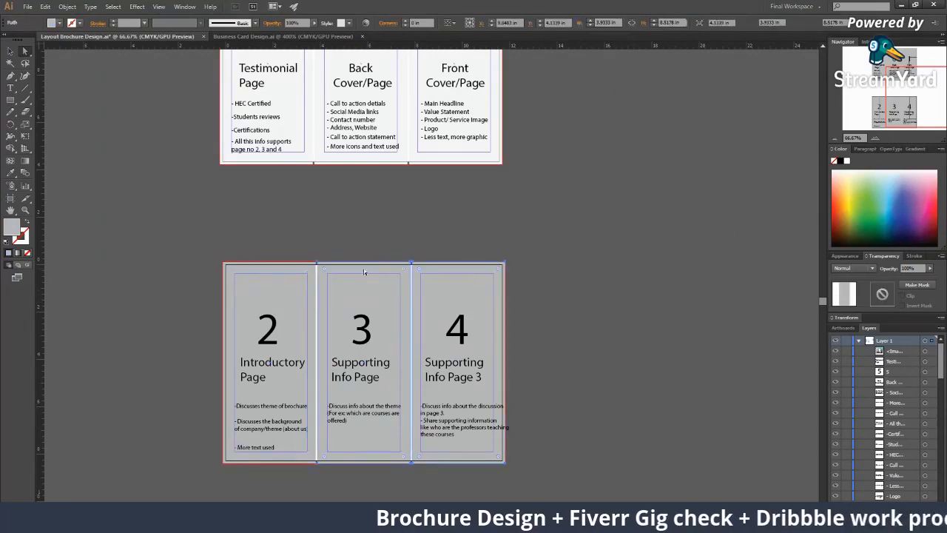
pyautogui.keyDown('shift'); pyautogui.click(270, 273); pyautogui.keyUp('shift')
pyautogui.moveTo(299, 197); pyautogui.dragTo(288, 242)
pyautogui.press('i')
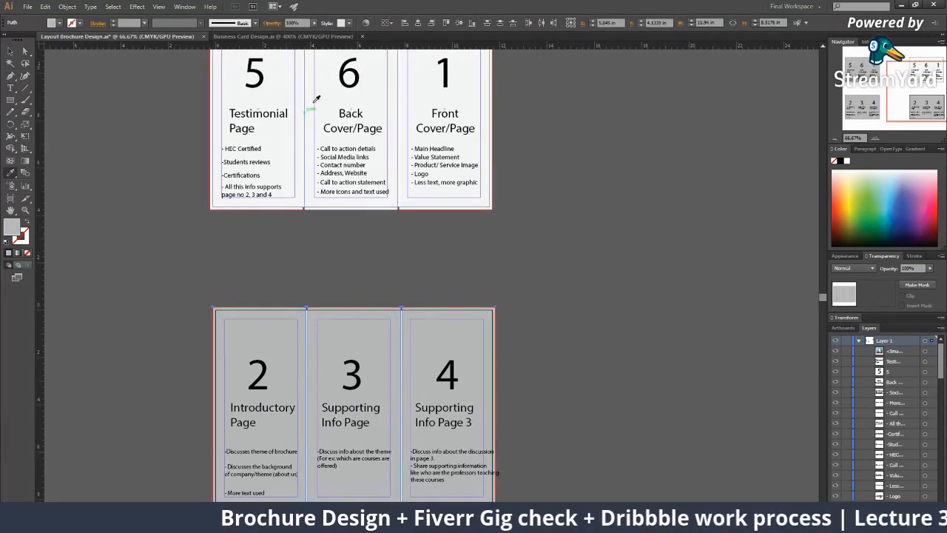
pyautogui.click(313, 100)
# Try splitting a panel path with Scissors, dismiss the warning, and lock the panels with Ctrl+2
pyautogui.press('c')
pyautogui.click(434, 244)
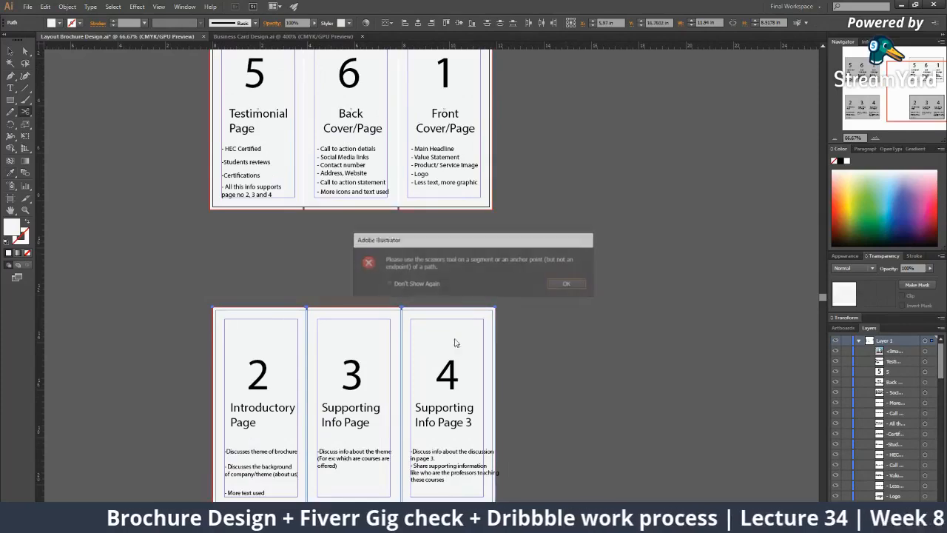
pyautogui.click(573, 287)
pyautogui.press('v')
pyautogui.hotkey('ctrl', '2')
# Delete panels 4 and 3's numbers, Supporting Info Page headings and description text
pyautogui.click(448, 416)
pyautogui.keyDown('shift'); pyautogui.click(449, 385); pyautogui.keyUp('shift')
pyautogui.keyDown('shift'); pyautogui.click(456, 458); pyautogui.keyUp('shift')
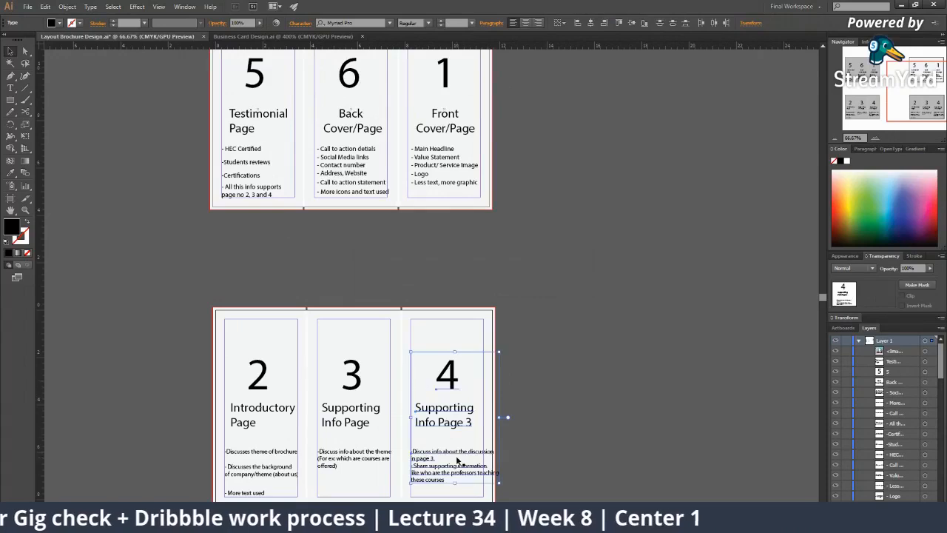
pyautogui.press('Delete')
pyautogui.click(362, 416)
pyautogui.press('Delete')
pyautogui.click(353, 378)
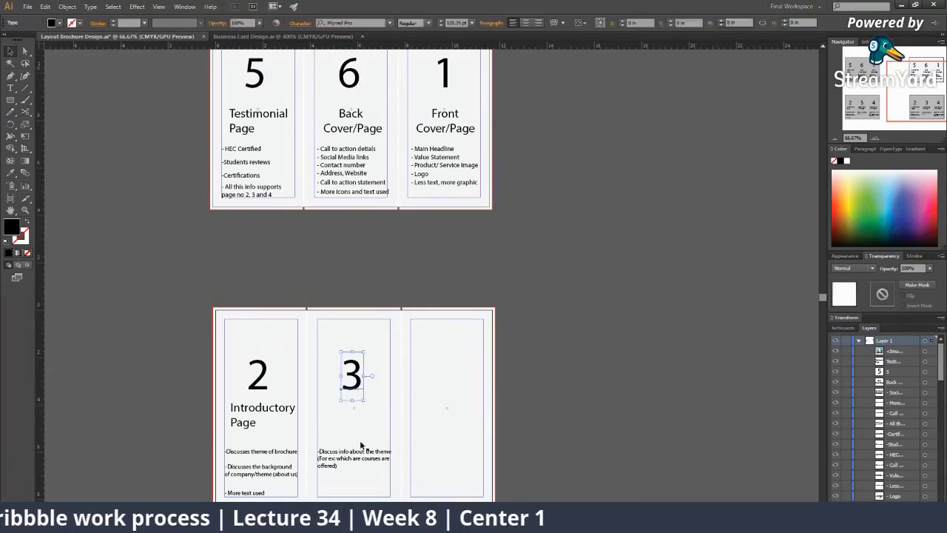
pyautogui.press('Delete')
pyautogui.click(358, 455)
pyautogui.press('Delete')
# Delete panel 2's Introductory Page heading, description lines and the number 2
pyautogui.click(251, 427)
pyautogui.press('Delete')
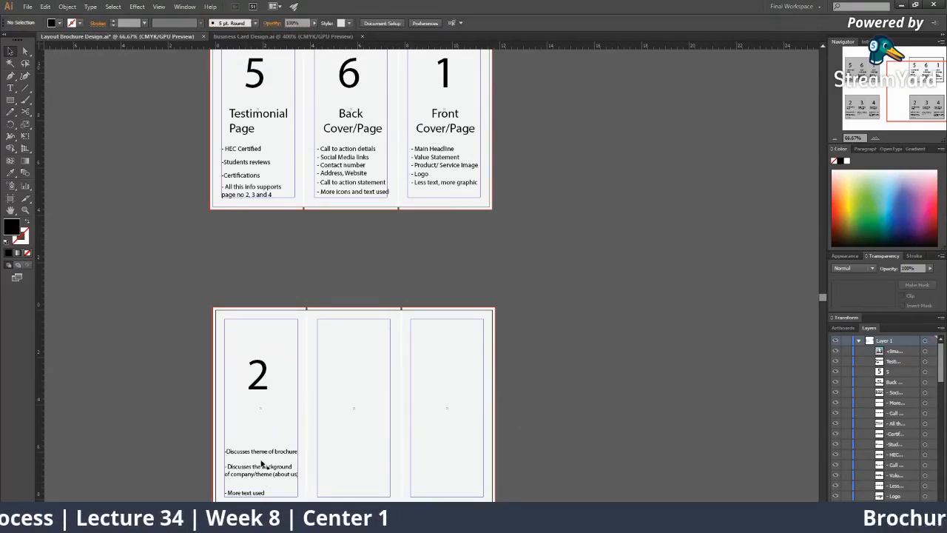
pyautogui.press('Delete')
pyautogui.click(259, 469)
pyautogui.press('Delete')
pyautogui.click(252, 493)
pyautogui.press('Delete')
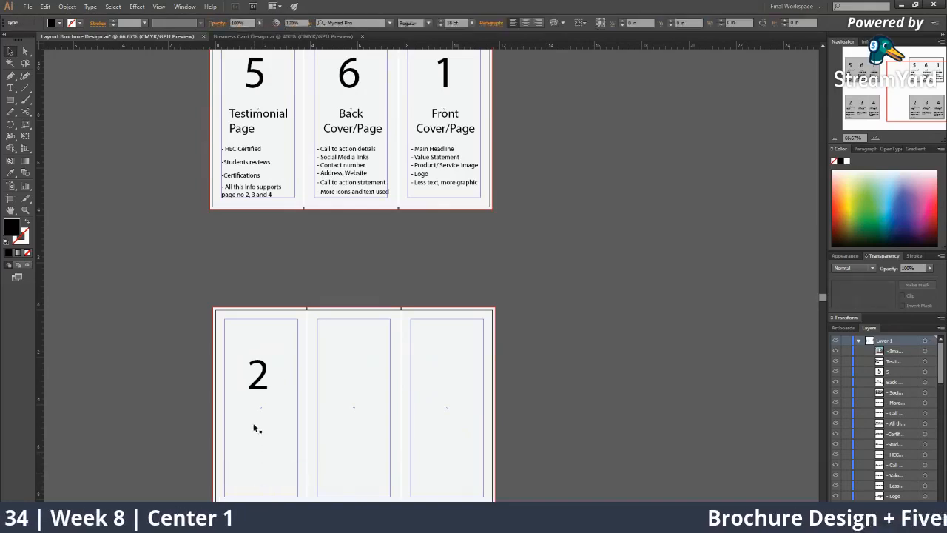
pyautogui.click(255, 392)
pyautogui.press('Delete')
# Delete panel 5's Testimonial Page heading, bullet lines, supporting text block and the number 5
pyautogui.scroll(2, 268, 237)
pyautogui.click(250, 236)
pyautogui.press('Delete')
pyautogui.click(249, 222)
pyautogui.press('Delete')
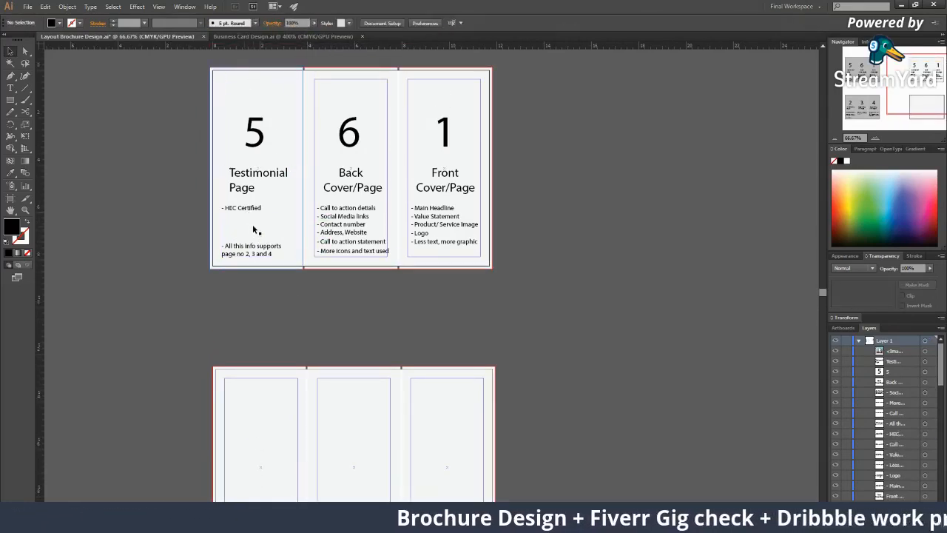
pyautogui.click(252, 208)
pyautogui.press('Delete')
pyautogui.click(250, 250)
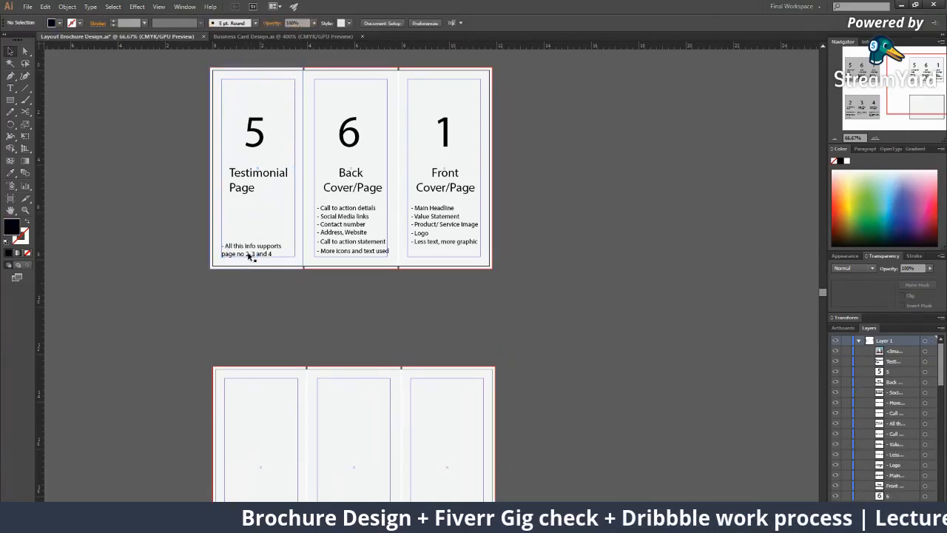
pyautogui.press('Delete')
pyautogui.click(258, 180)
pyautogui.press('Delete')
pyautogui.click(254, 133)
pyautogui.press('Delete')
# Delete panel 6's number 6, Back Cover/Page heading, call-to-action lines and contact details
pyautogui.click(351, 145)
pyautogui.press('Delete')
pyautogui.click(353, 176)
pyautogui.press('Delete')
pyautogui.click(348, 209)
pyautogui.press('Delete')
pyautogui.click(350, 218)
pyautogui.press('Delete')
pyautogui.click(352, 241)
pyautogui.press('Delete')
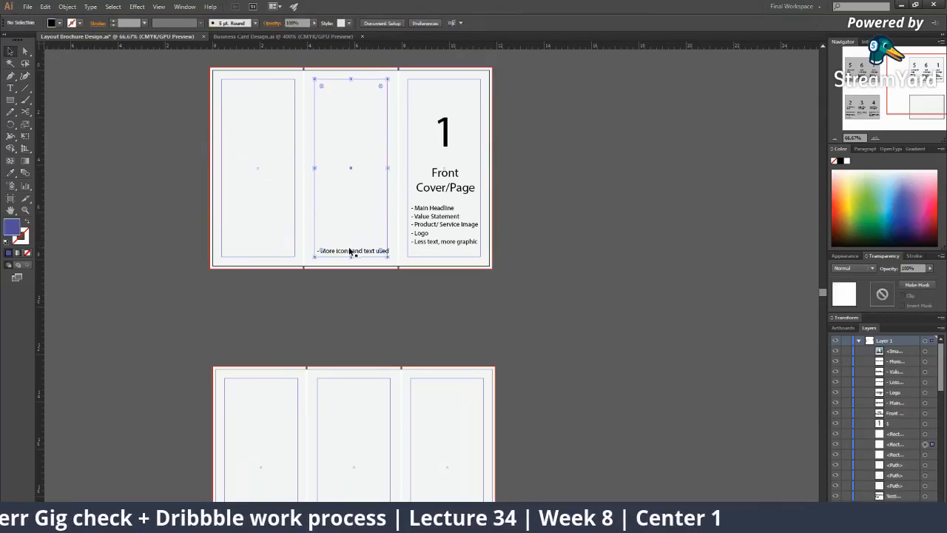
pyautogui.press('Delete')
# Delete panel 1's Front Cover/Page heading, number 1, Main Headline, Value Statement and Logo lines
pyautogui.click(433, 185)
pyautogui.press('Delete')
pyautogui.click(448, 145)
pyautogui.press('Delete')
pyautogui.click(422, 208)
pyautogui.press('Delete')
pyautogui.click(421, 216)
pyautogui.press('Delete')
pyautogui.click(420, 232)
pyautogui.press('Delete')
pyautogui.click(420, 242)
pyautogui.press('Delete')
pyautogui.press('z')
pyautogui.keyDown('alt'); pyautogui.click(398, 200); pyautogui.keyUp('alt')
pyautogui.keyDown('alt'); pyautogui.click(415, 201); pyautogui.keyUp('alt')
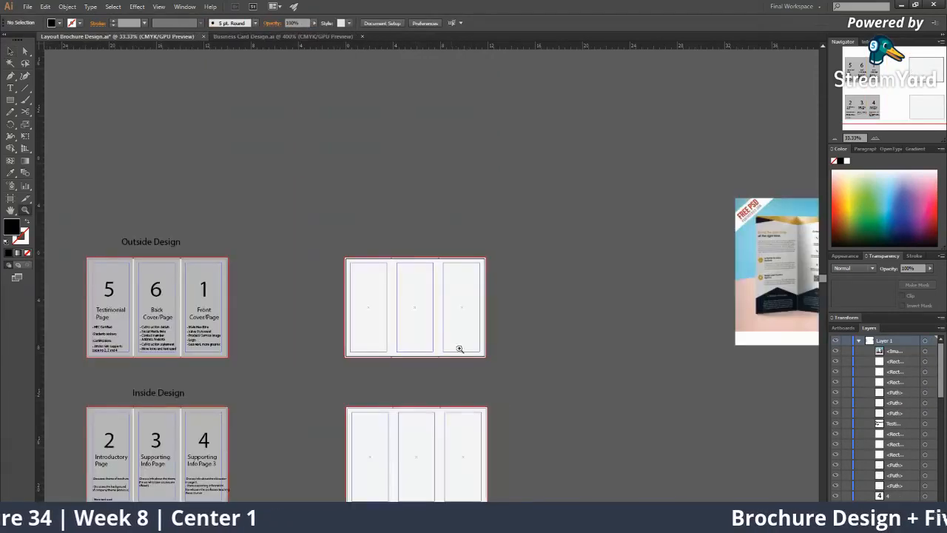
# Move the reference brochure image above the artboards and zoom in on the blank spread's top edge
pyautogui.keyDown('alt'); pyautogui.click(456, 340); pyautogui.keyUp('alt')
pyautogui.press('v')
pyautogui.moveTo(670, 229); pyautogui.dragTo(233, 145)
pyautogui.click(396, 238)
pyautogui.click(401, 235)
pyautogui.click(447, 263)
pyautogui.click(561, 314)
pyautogui.press('z')
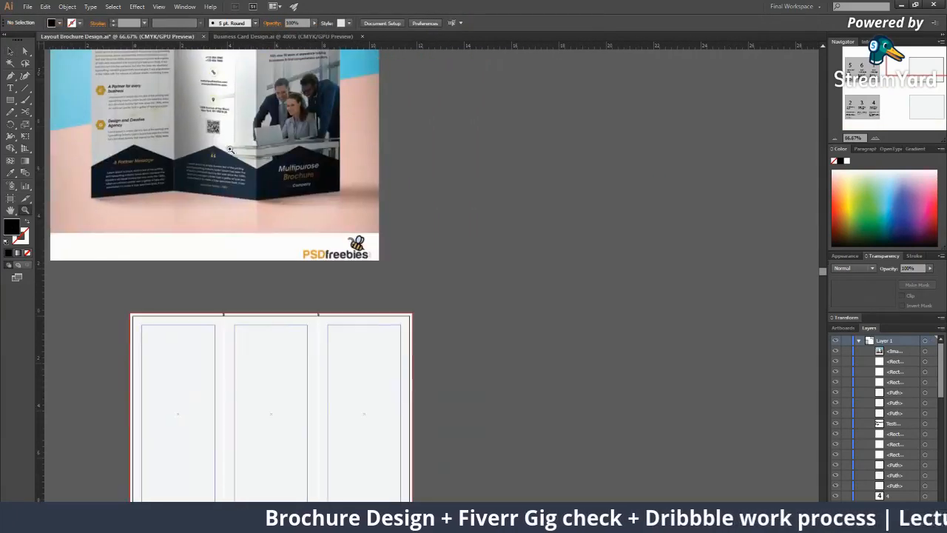
pyautogui.moveTo(230, 99); pyautogui.dragTo(253, 178)
pyautogui.moveTo(318, 220); pyautogui.dragTo(300, 185)
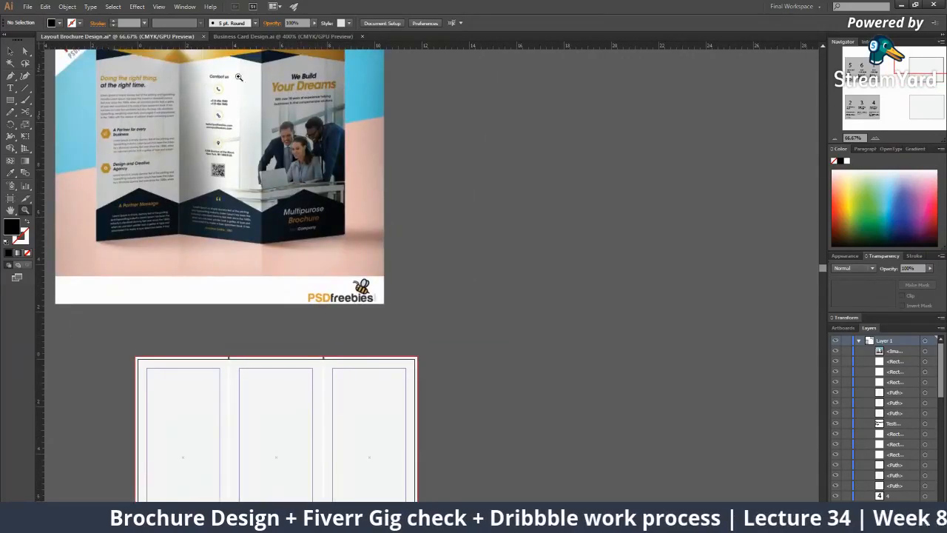
pyautogui.keyDown('ctrl'); pyautogui.click(423, 340); pyautogui.keyUp('ctrl')
pyautogui.keyDown('ctrl'); pyautogui.click(423, 341); pyautogui.keyUp('ctrl')
pyautogui.moveTo(480, 382); pyautogui.dragTo(588, 338)
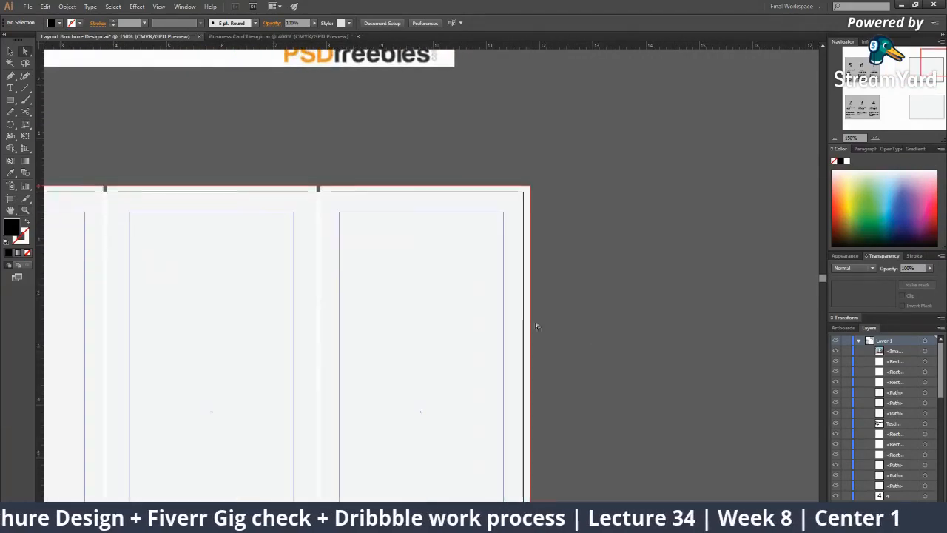
# Draw a Pen zigzag from the top-right corner through fold points to the top-left corner
pyautogui.click(11, 76)
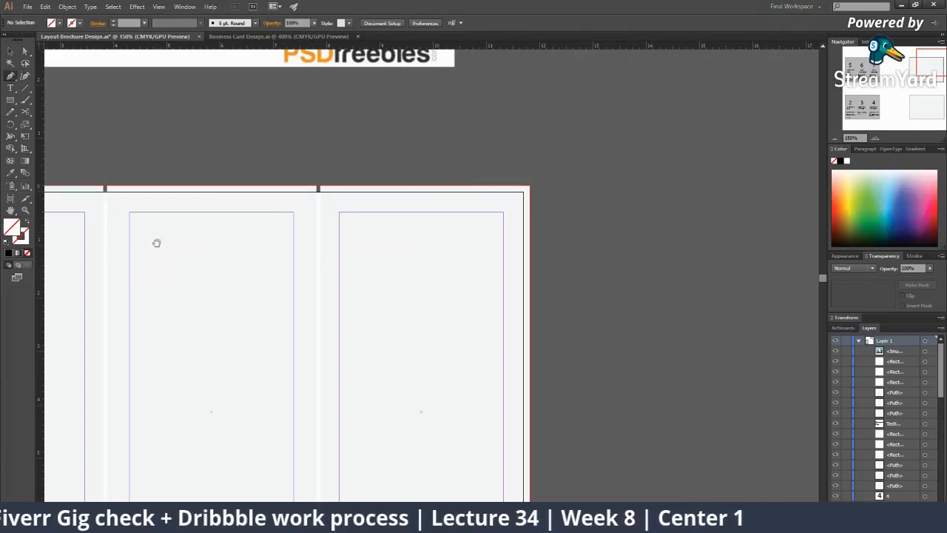
pyautogui.moveTo(164, 250); pyautogui.dragTo(318, 242)
pyautogui.click(686, 180)
pyautogui.click(475, 231)
pyautogui.click(262, 180)
pyautogui.moveTo(201, 184); pyautogui.dragTo(366, 173)
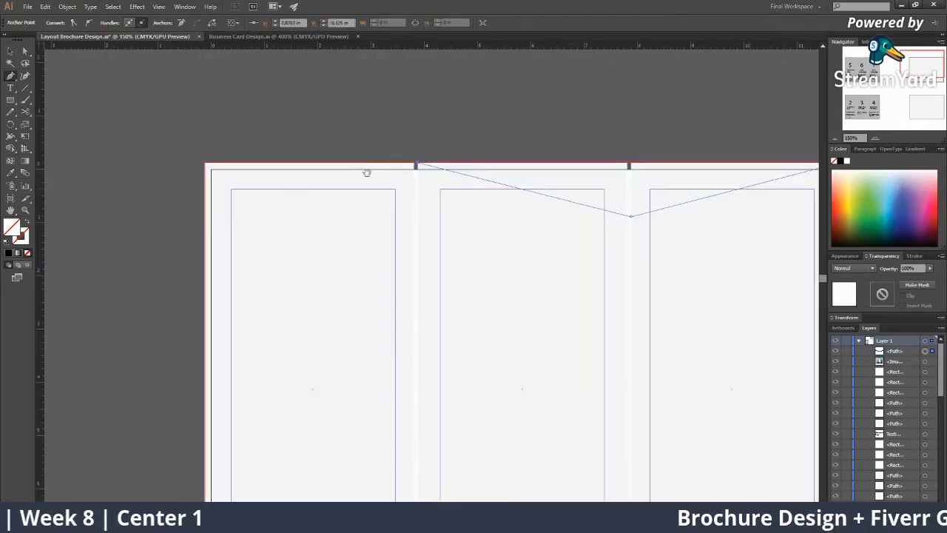
pyautogui.click(202, 242)
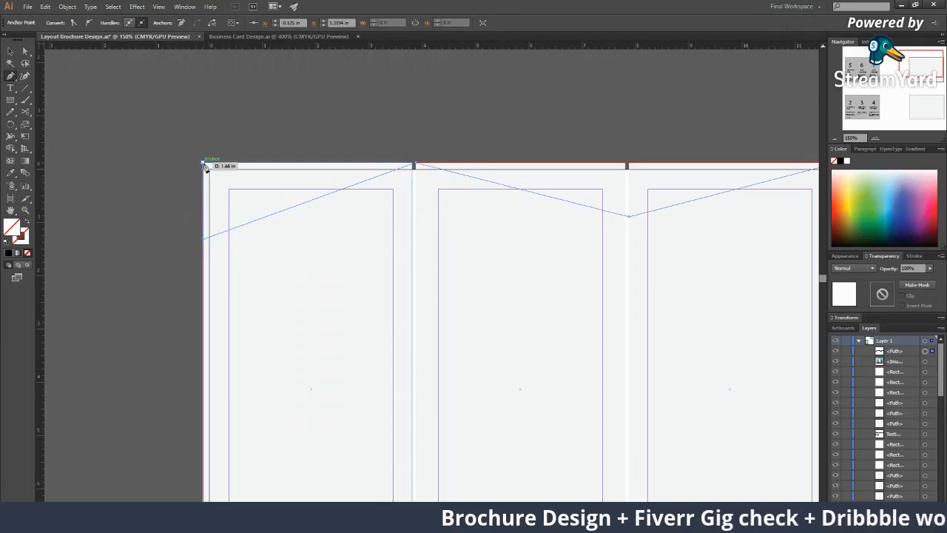
pyautogui.click(204, 164)
pyautogui.moveTo(740, 168); pyautogui.dragTo(529, 194)
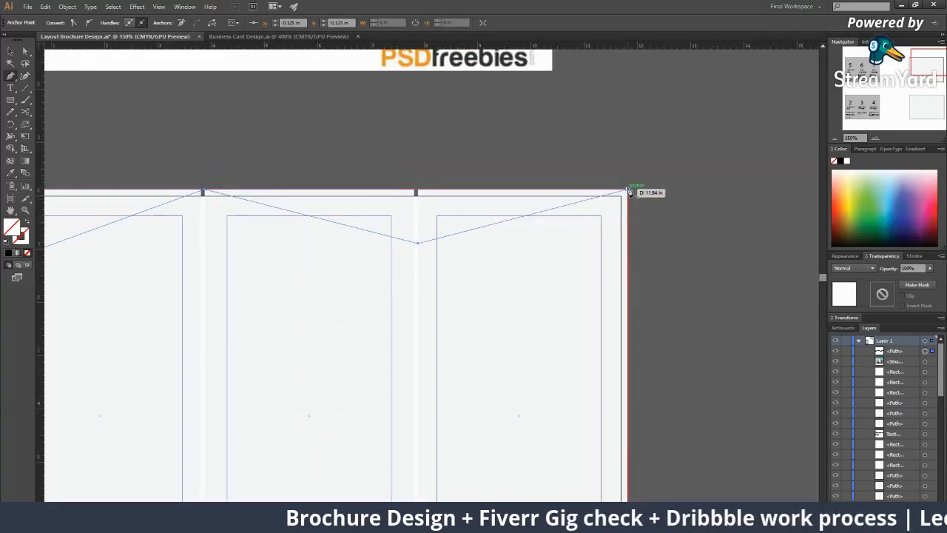
# Fill the top zigzag shape orange and zoom in on the brochure header
pyautogui.click(843, 195)
pyautogui.keyDown('ctrl'); pyautogui.click(744, 207); pyautogui.keyUp('ctrl')
pyautogui.press('z')
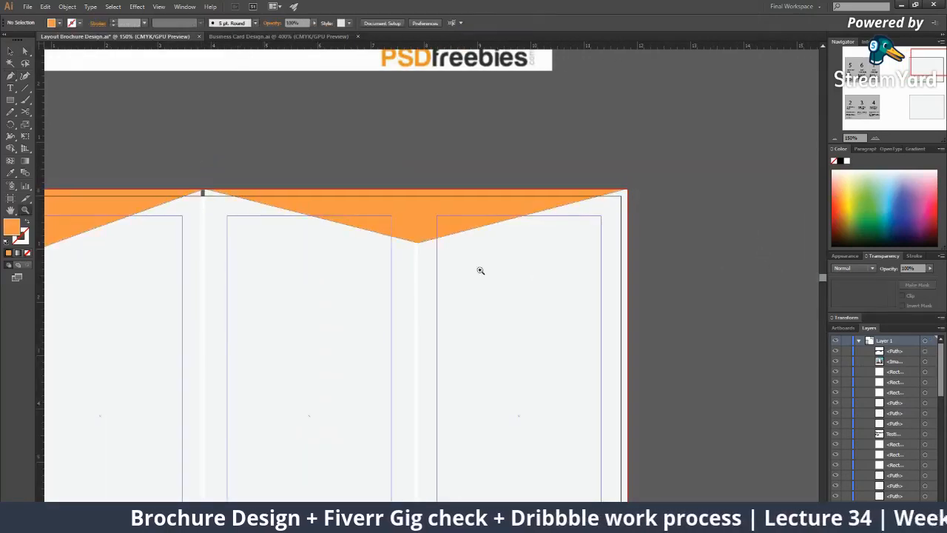
pyautogui.keyDown('alt'); pyautogui.click(491, 274); pyautogui.keyUp('alt')
pyautogui.keyDown('alt'); pyautogui.click(377, 286); pyautogui.keyUp('alt')
pyautogui.keyDown('alt'); pyautogui.click(379, 286); pyautogui.keyUp('alt')
pyautogui.click(437, 259)
pyautogui.click(429, 277)
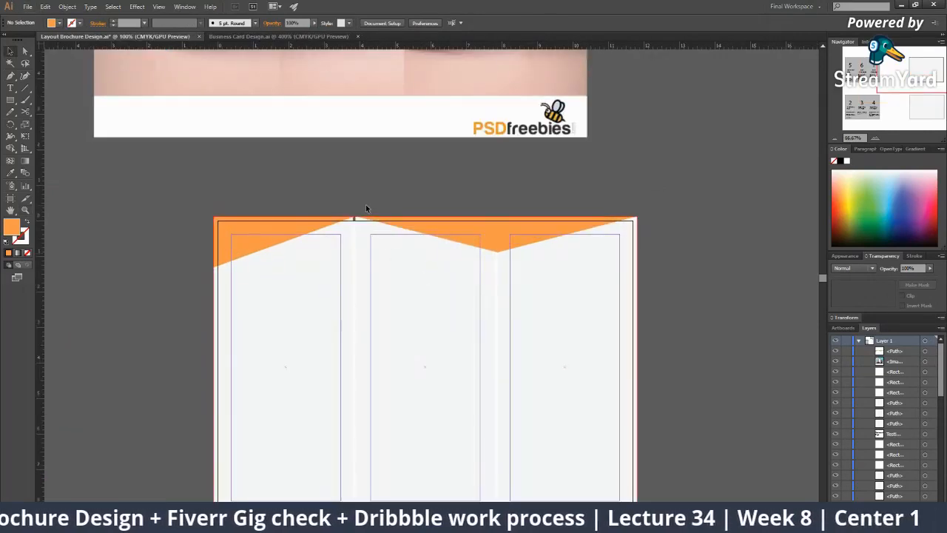
# Draw a closed, lower zigzag shape across the header with the Pen and fill it dark navy
pyautogui.click(10, 88)
pyautogui.click(10, 77)
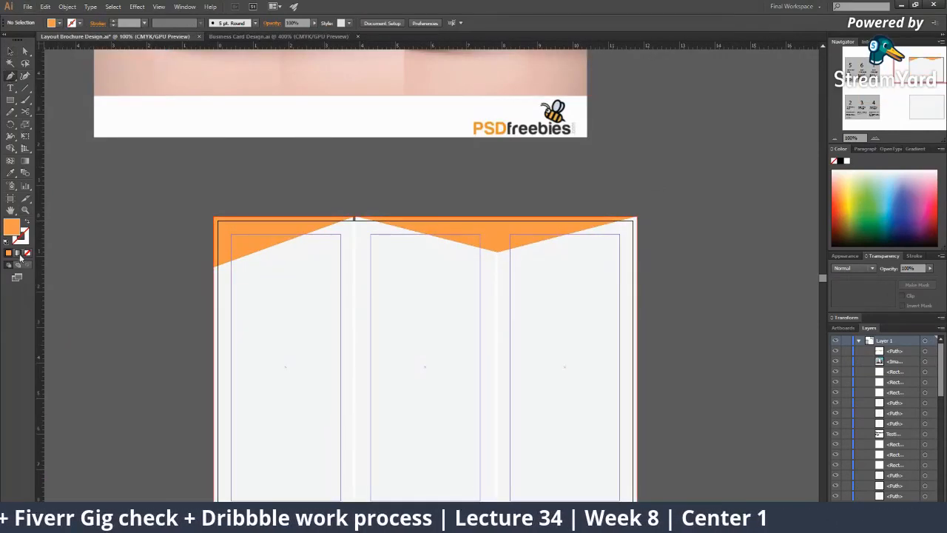
pyautogui.click(215, 265)
pyautogui.click(266, 233)
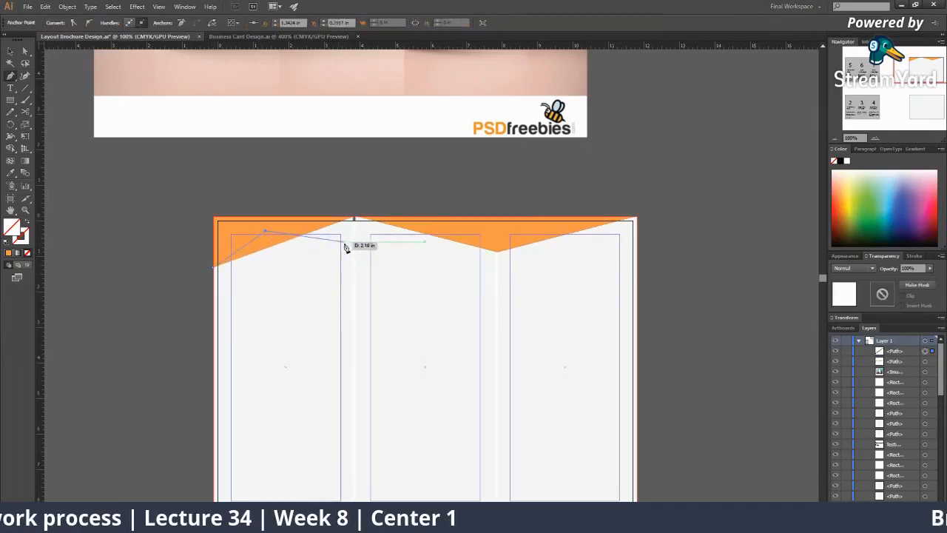
pyautogui.click(354, 258)
pyautogui.click(497, 232)
pyautogui.click(578, 245)
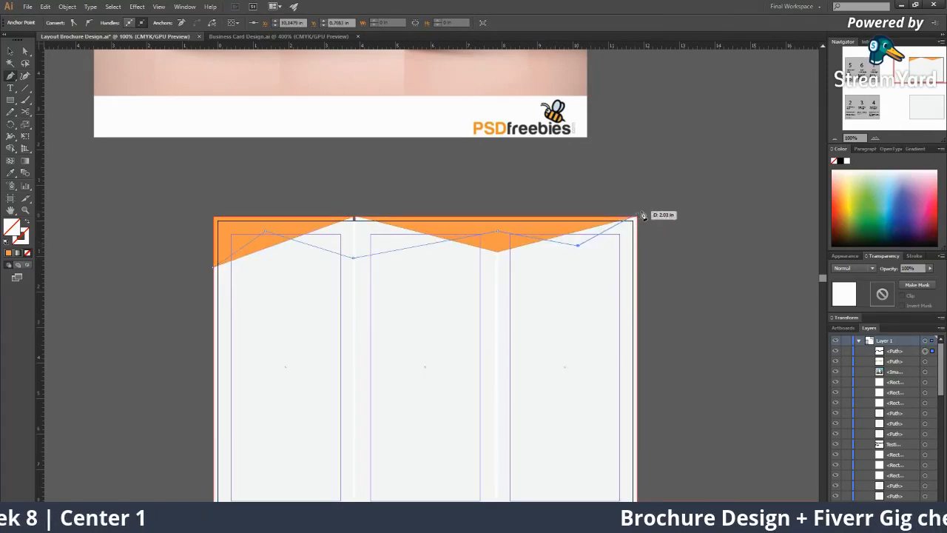
pyautogui.click(640, 220)
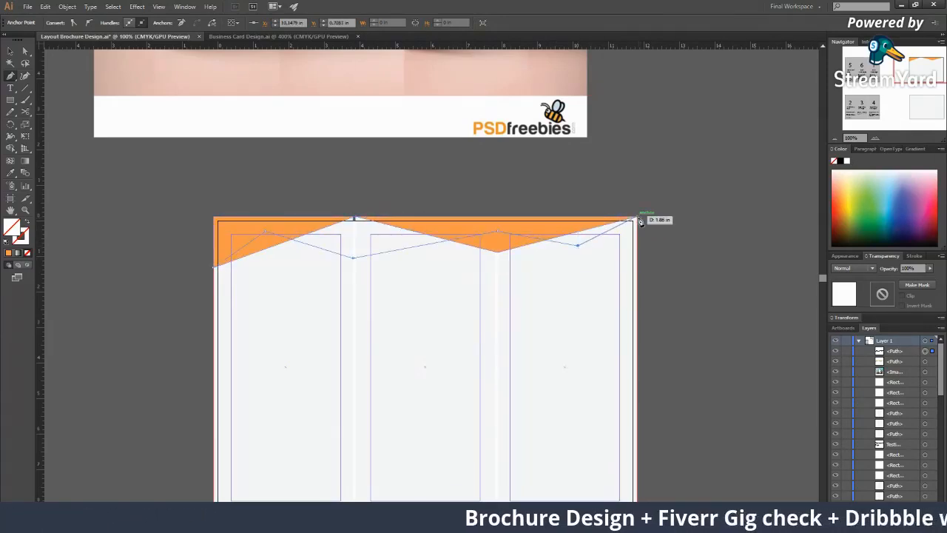
pyautogui.click(214, 217)
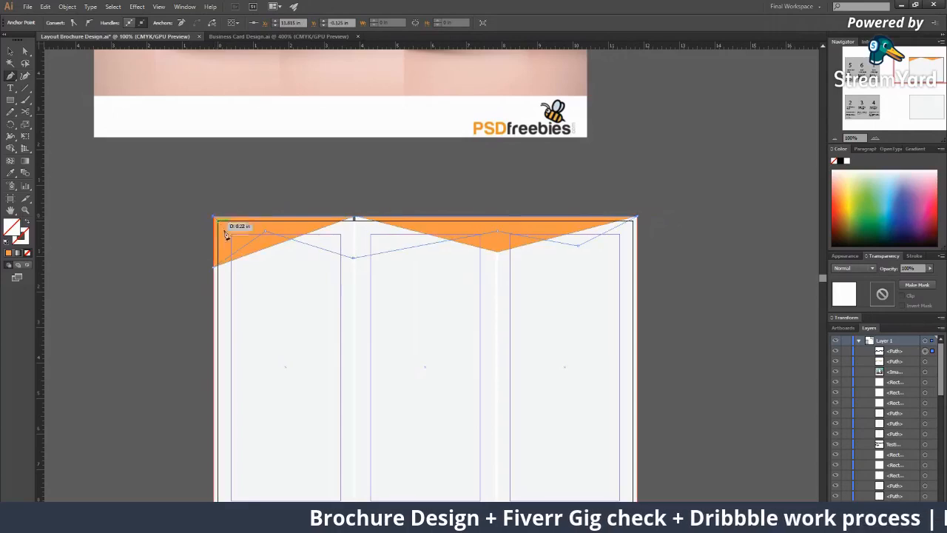
pyautogui.click(216, 268)
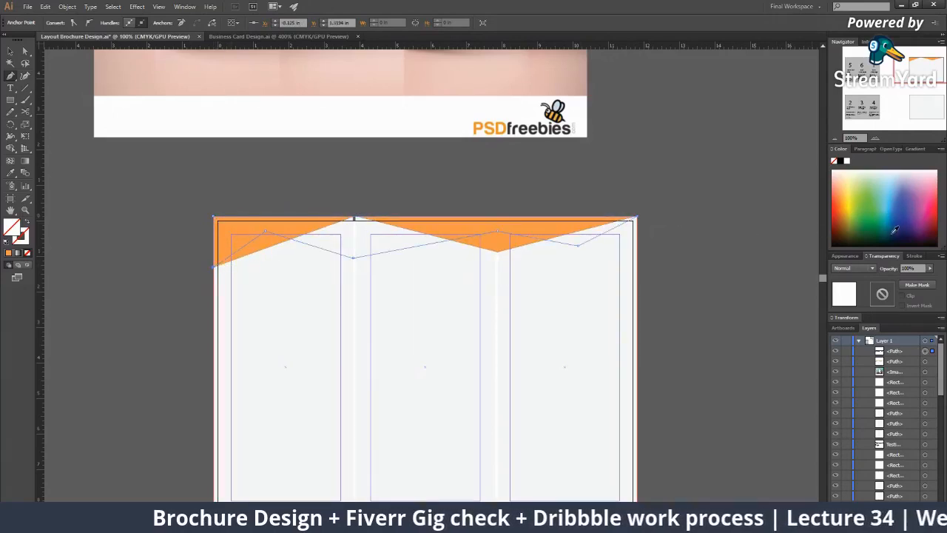
pyautogui.click(895, 231)
pyautogui.press('a')
pyautogui.click(771, 234)
# Bring the orange header zigzag in front of the navy one with Arrange > Bring to Front
pyautogui.click(504, 255)
pyautogui.press('v')
pyautogui.click(502, 249)
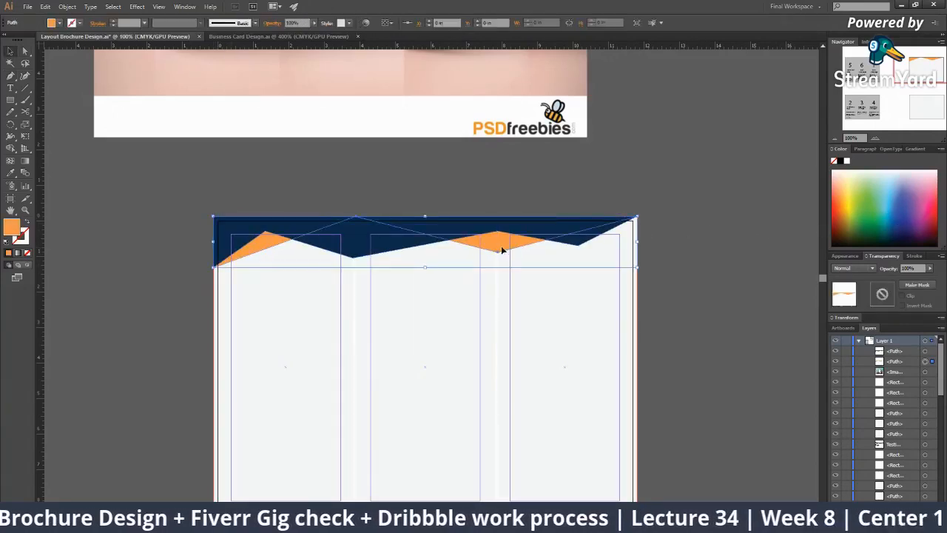
pyautogui.rightClick(501, 250)
pyautogui.moveTo(581, 384)
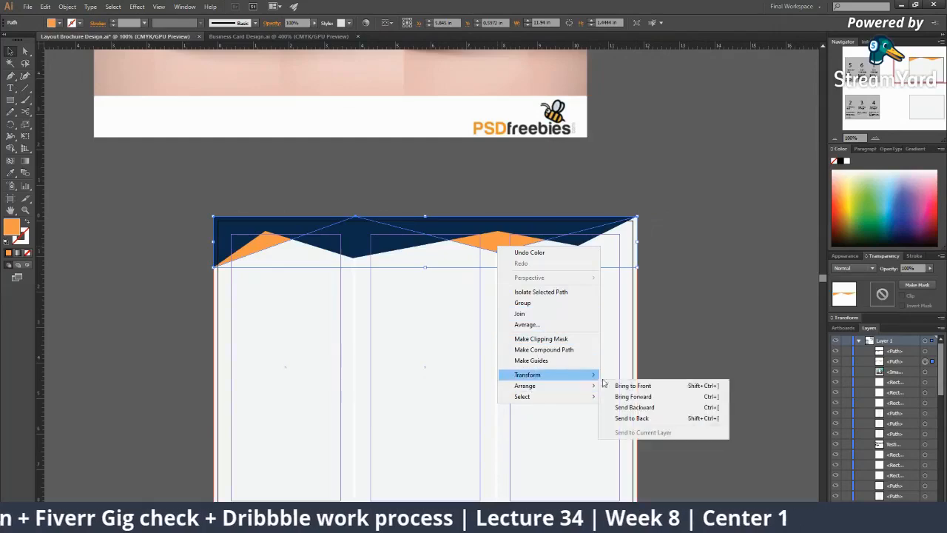
pyautogui.click(633, 386)
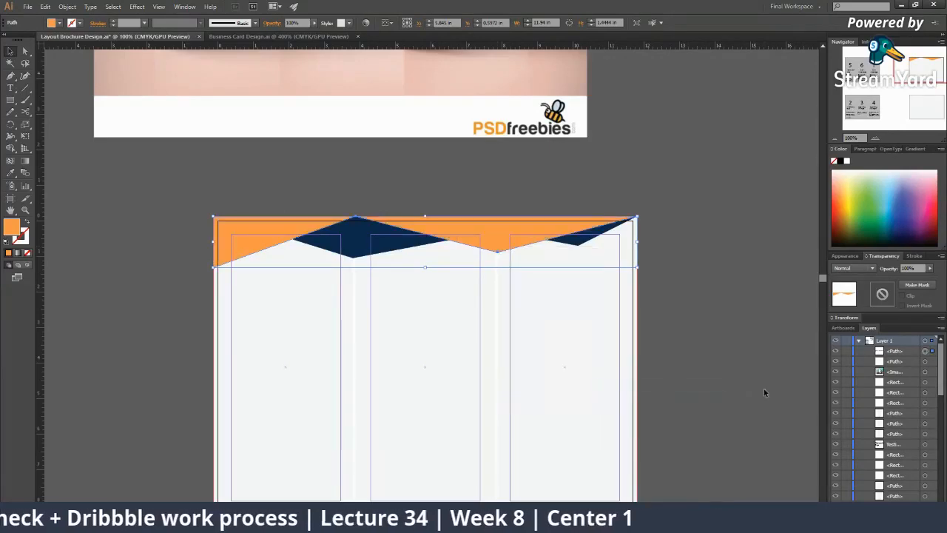
# Change the orange header zigzag's fill to a deeper orange, DB7310
pyautogui.click(766, 393)
pyautogui.press('z')
pyautogui.keyDown('alt'); pyautogui.click(472, 324); pyautogui.keyUp('alt')
pyautogui.keyDown('alt'); pyautogui.click(474, 326); pyautogui.keyUp('alt')
pyautogui.keyDown('alt'); pyautogui.click(476, 326); pyautogui.keyUp('alt')
pyautogui.click(285, 225)
pyautogui.click(515, 276)
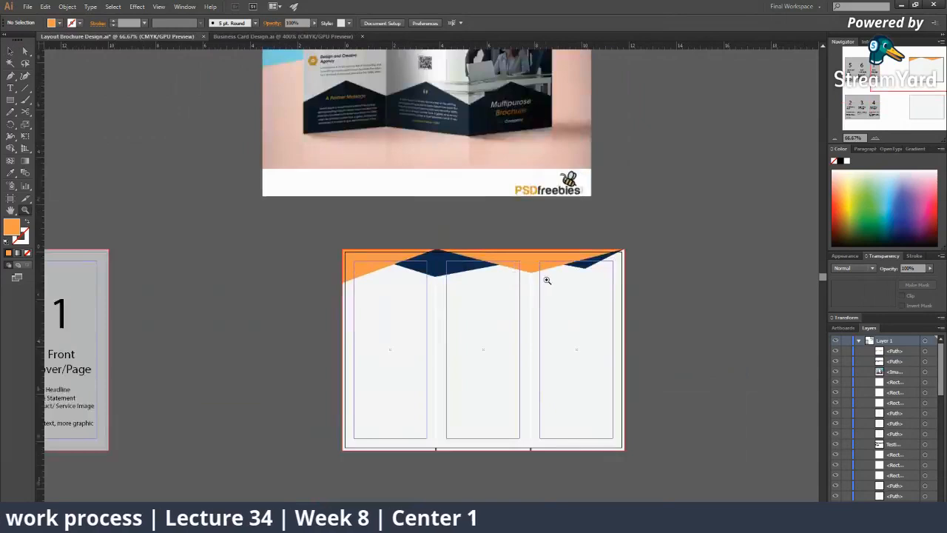
pyautogui.click(547, 280)
pyautogui.press('v')
pyautogui.click(268, 267)
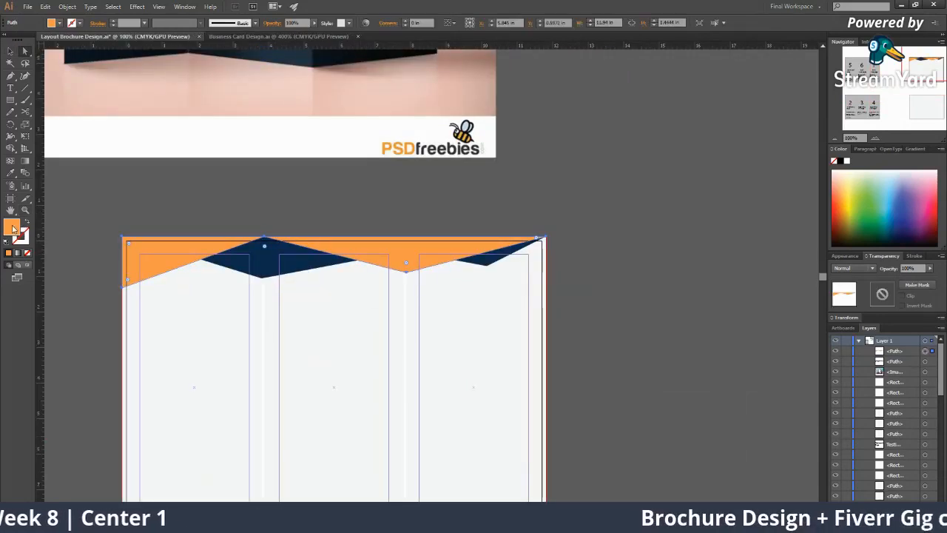
pyautogui.doubleClick(13, 229)
pyautogui.moveTo(412, 98); pyautogui.dragTo(410, 108)
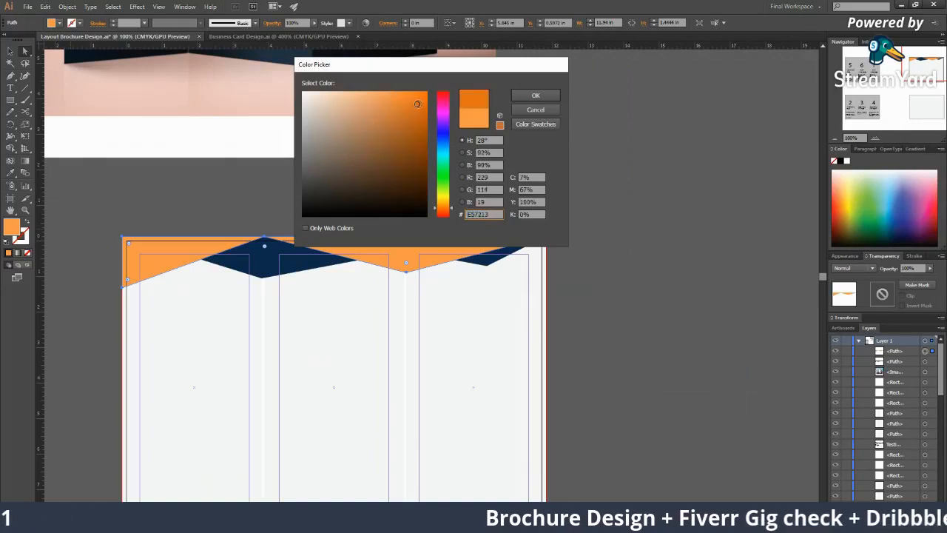
pyautogui.click(521, 97)
# Zoom and pan around the header, then centre the whole brochure spread in view
pyautogui.click(561, 227)
pyautogui.press('z')
pyautogui.click(489, 274)
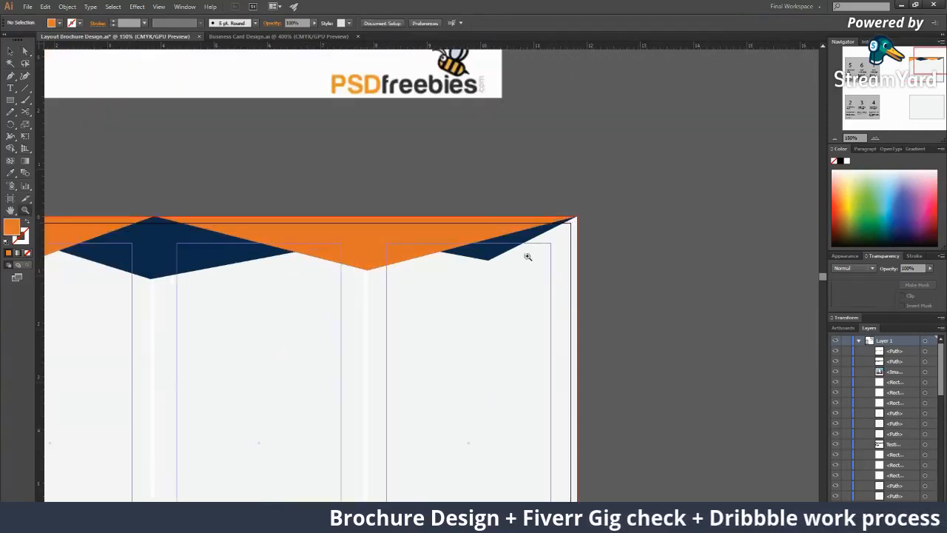
pyautogui.moveTo(540, 232); pyautogui.dragTo(599, 231)
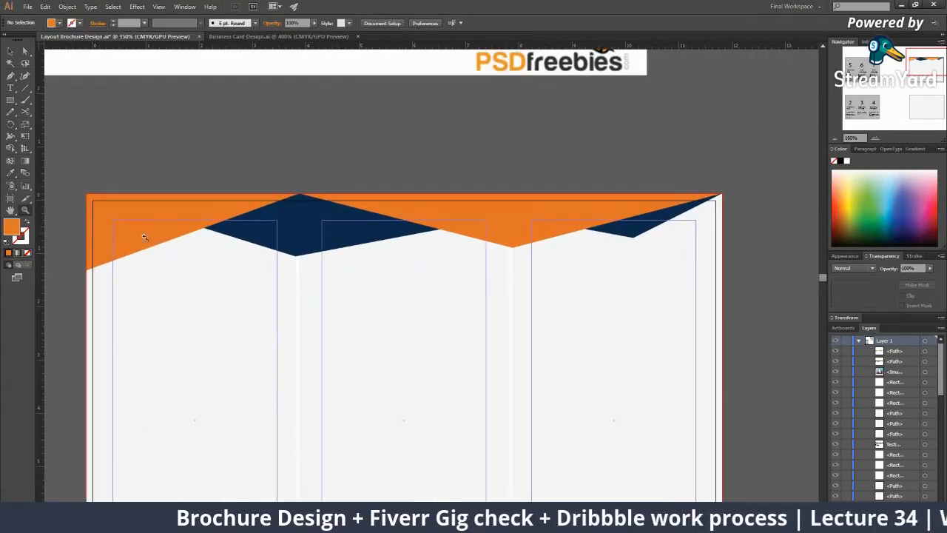
pyautogui.keyDown('alt'); pyautogui.click(577, 290); pyautogui.keyUp('alt')
pyautogui.keyDown('alt'); pyautogui.click(518, 286); pyautogui.keyUp('alt')
pyautogui.keyDown('alt'); pyautogui.click(407, 278); pyautogui.keyUp('alt')
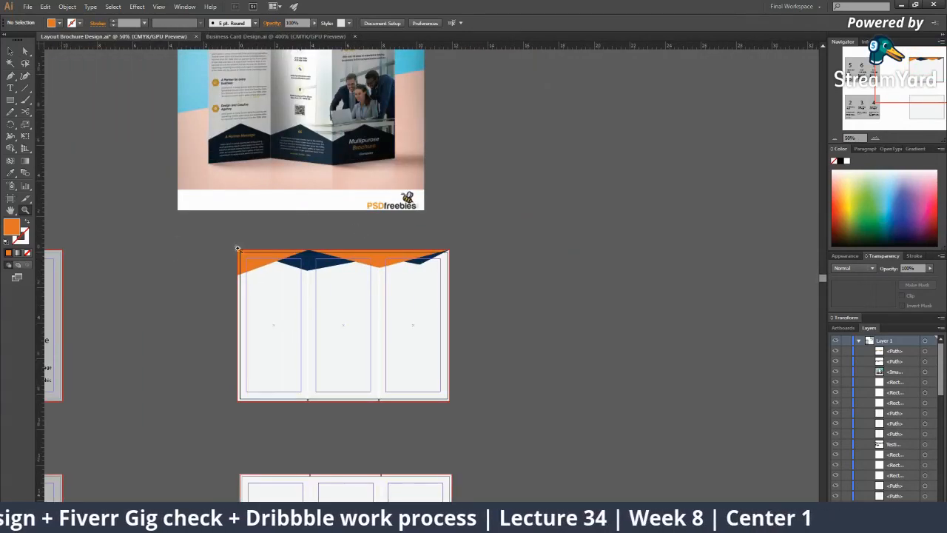
pyautogui.click(278, 248)
pyautogui.moveTo(336, 245); pyautogui.dragTo(283, 272)
pyautogui.click(490, 408)
pyautogui.moveTo(469, 391); pyautogui.dragTo(460, 322)
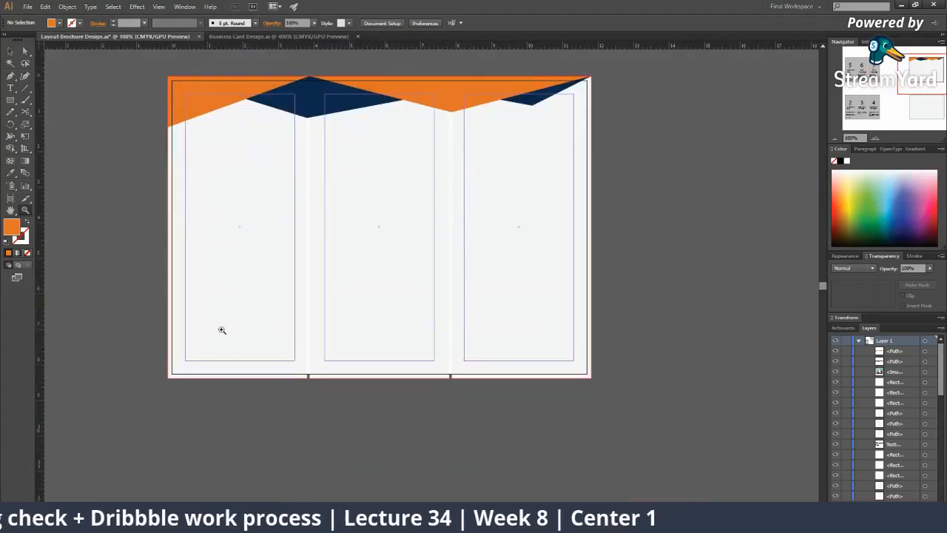
# Draw a five-point zigzag footer along the bottom edge and sample the navy fill onto it
pyautogui.click(171, 376)
pyautogui.click(270, 317)
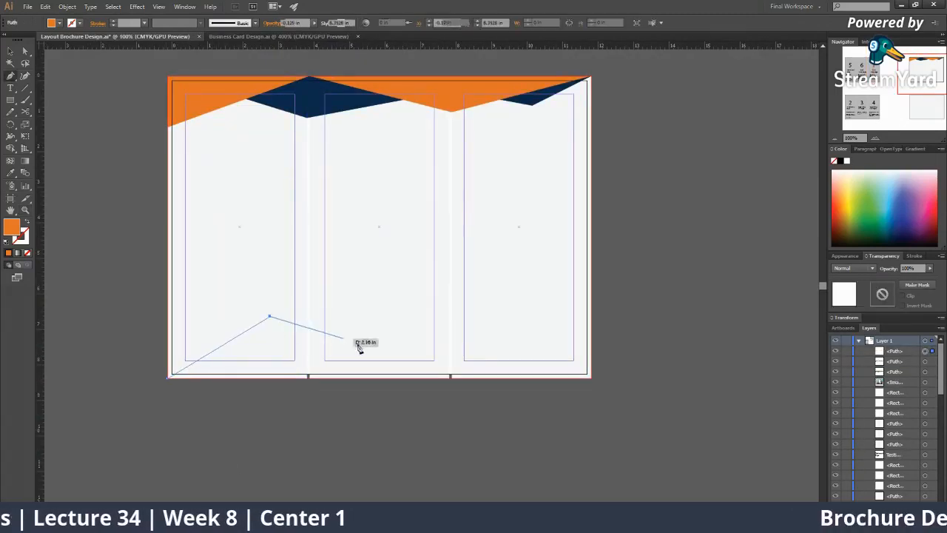
pyautogui.click(367, 350)
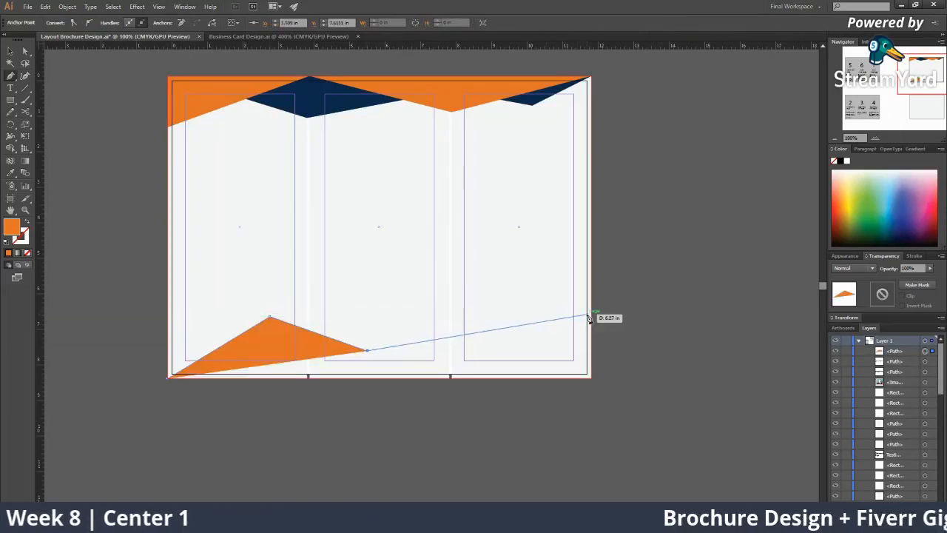
pyautogui.click(590, 319)
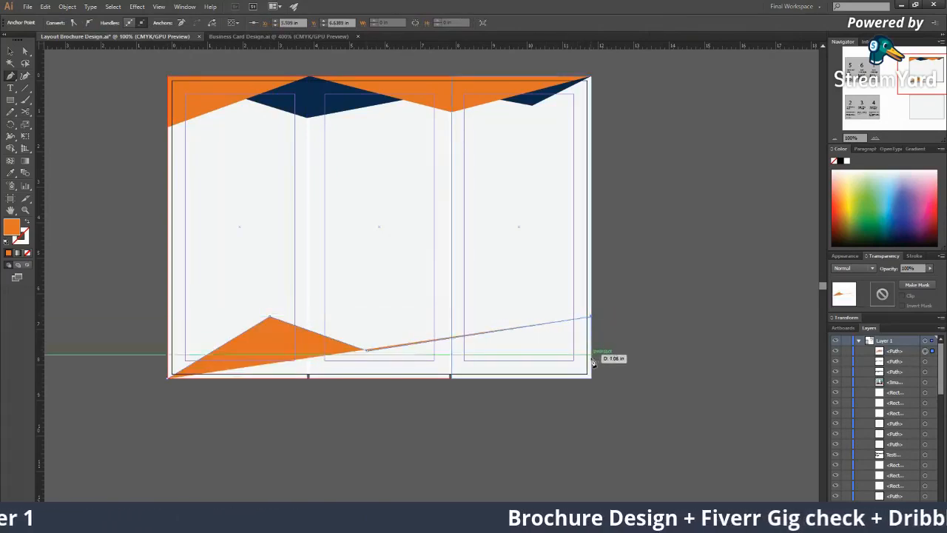
pyautogui.click(592, 378)
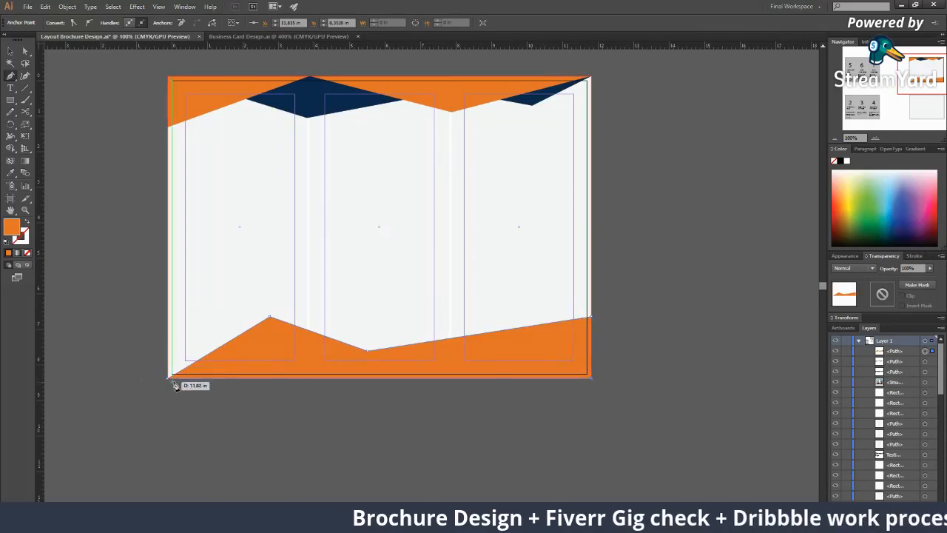
pyautogui.press('i')
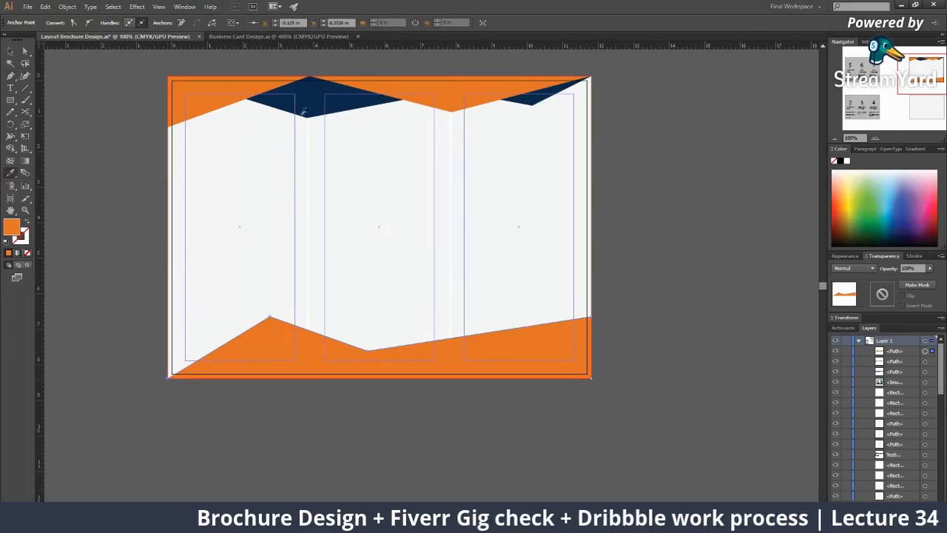
pyautogui.click(302, 111)
# Zoom out across the artboards, then zoom back in on the brochure's lower part
pyautogui.keyDown('ctrl'); pyautogui.click(646, 339); pyautogui.keyUp('ctrl')
pyautogui.press('z')
pyautogui.keyDown('alt'); pyautogui.click(418, 318); pyautogui.keyUp('alt')
pyautogui.keyDown('alt'); pyautogui.click(422, 314); pyautogui.keyUp('alt')
pyautogui.keyDown('alt'); pyautogui.click(384, 237); pyautogui.keyUp('alt')
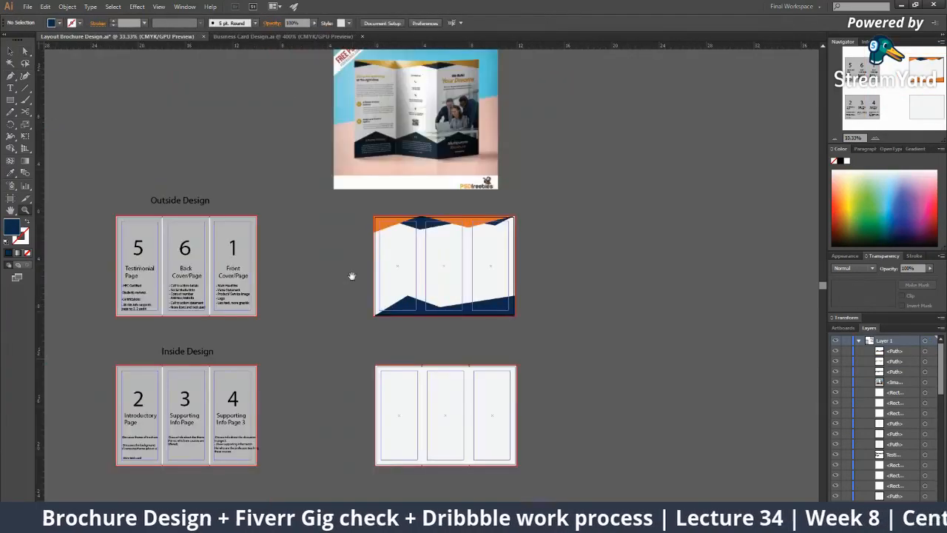
pyautogui.moveTo(351, 276); pyautogui.dragTo(209, 284)
pyautogui.click(316, 285)
pyautogui.click(440, 318)
pyautogui.click(448, 287)
# Drag two footer anchor points so the navy zigzag's dip sits at the right fold
pyautogui.press('a')
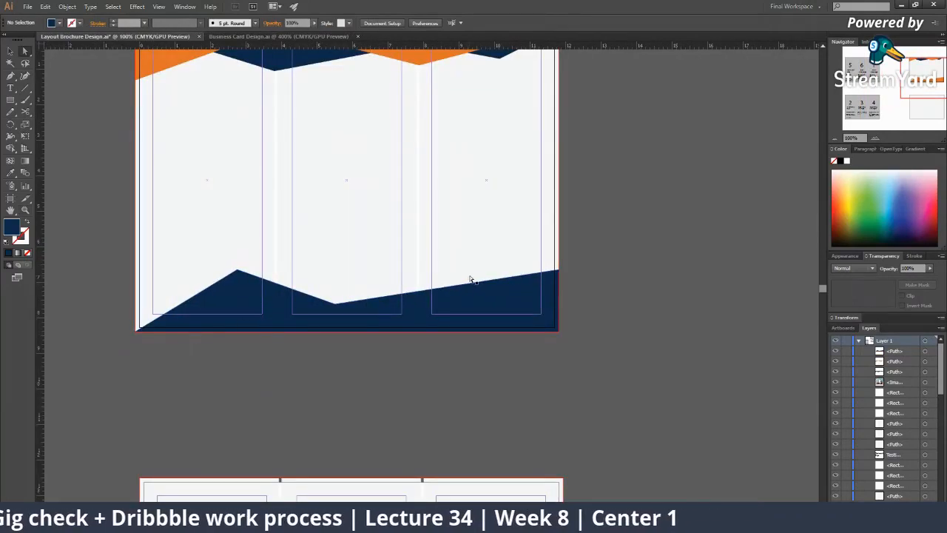
pyautogui.press('z')
pyautogui.keyDown('alt'); pyautogui.click(444, 304); pyautogui.keyUp('alt')
pyautogui.keyDown('alt'); pyautogui.click(459, 289); pyautogui.keyUp('alt')
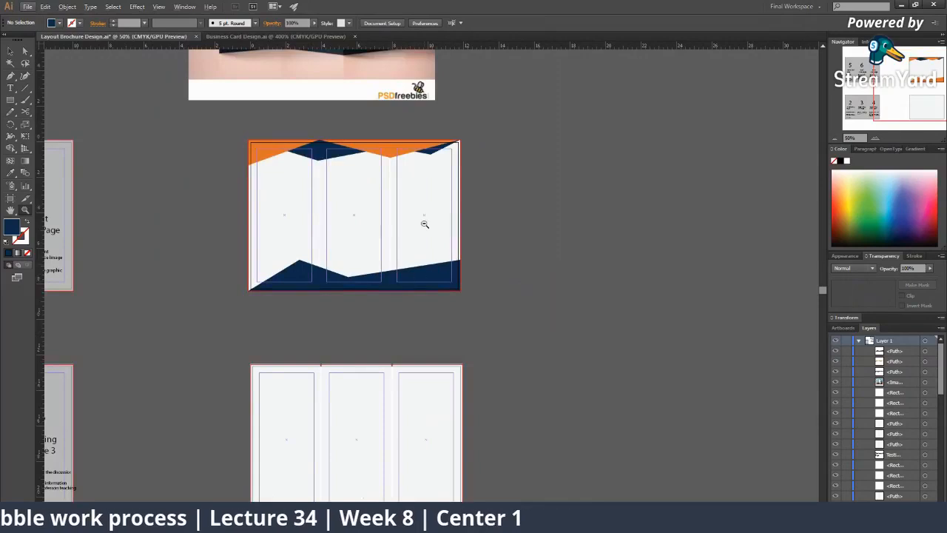
pyautogui.click(424, 244)
pyautogui.click(335, 285)
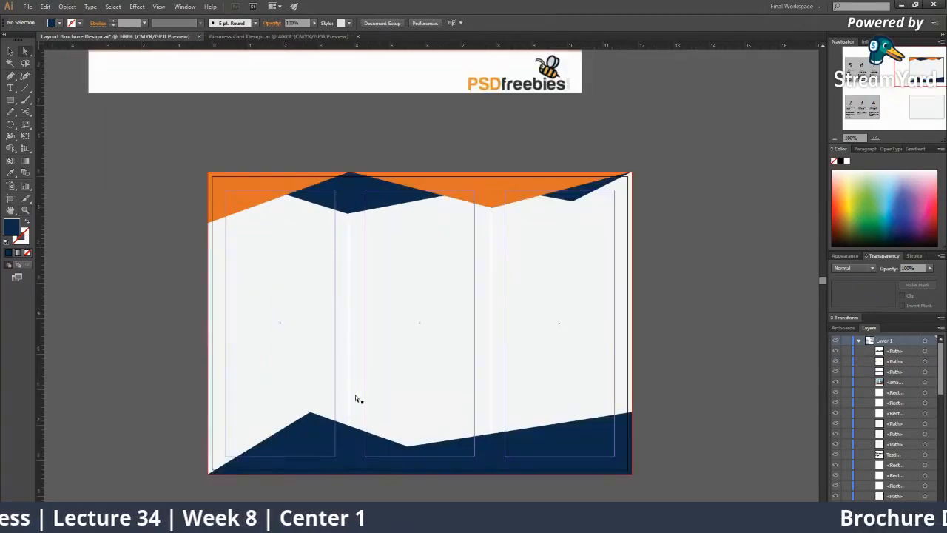
pyautogui.moveTo(313, 416); pyautogui.dragTo(292, 435)
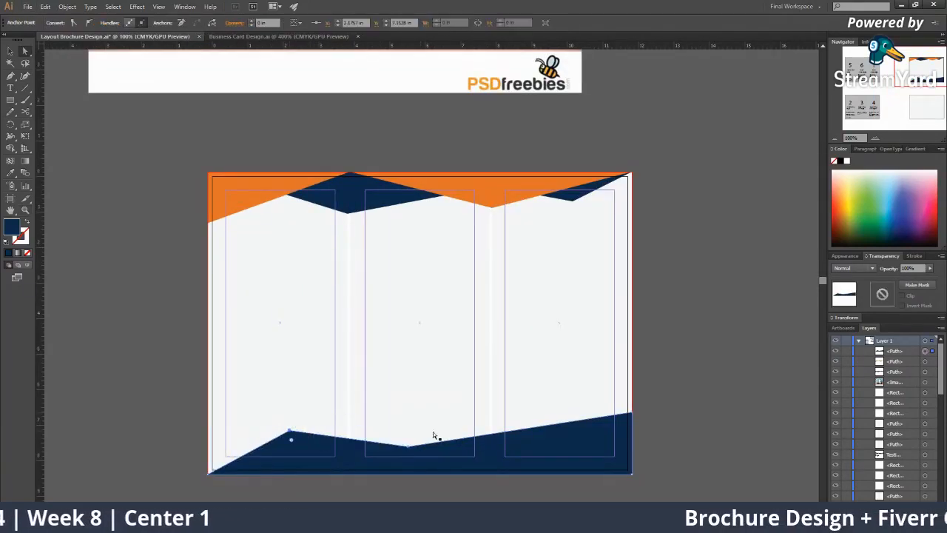
pyautogui.moveTo(414, 450); pyautogui.dragTo(475, 457)
pyautogui.click(685, 360)
# Zoom and pan across the artboards to inspect the reshaped footer and right panels
pyautogui.press('z')
pyautogui.keyDown('alt'); pyautogui.click(502, 348); pyautogui.keyUp('alt')
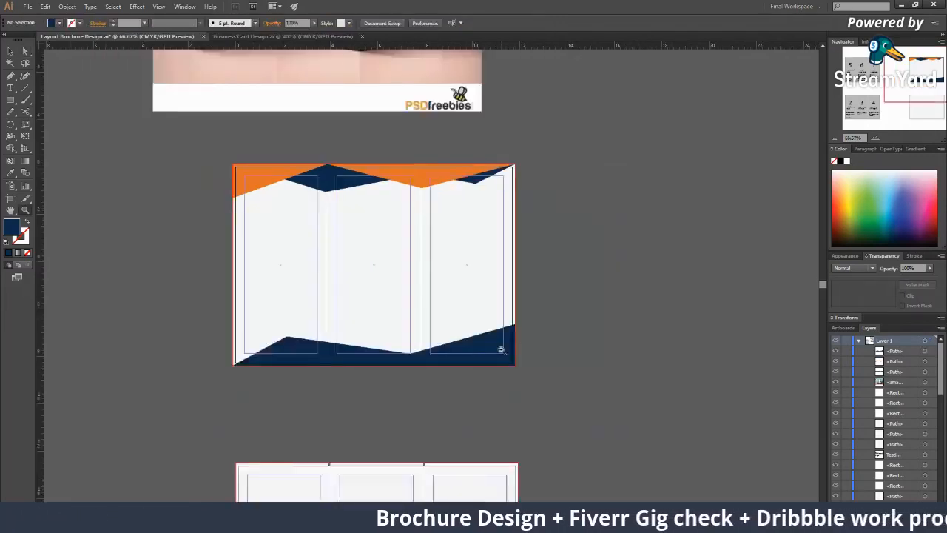
pyautogui.keyDown('alt'); pyautogui.click(503, 348); pyautogui.keyUp('alt')
pyautogui.keyDown('alt'); pyautogui.click(375, 212); pyautogui.keyUp('alt')
pyautogui.moveTo(390, 238); pyautogui.dragTo(343, 287)
pyautogui.click(395, 268)
pyautogui.click(427, 223)
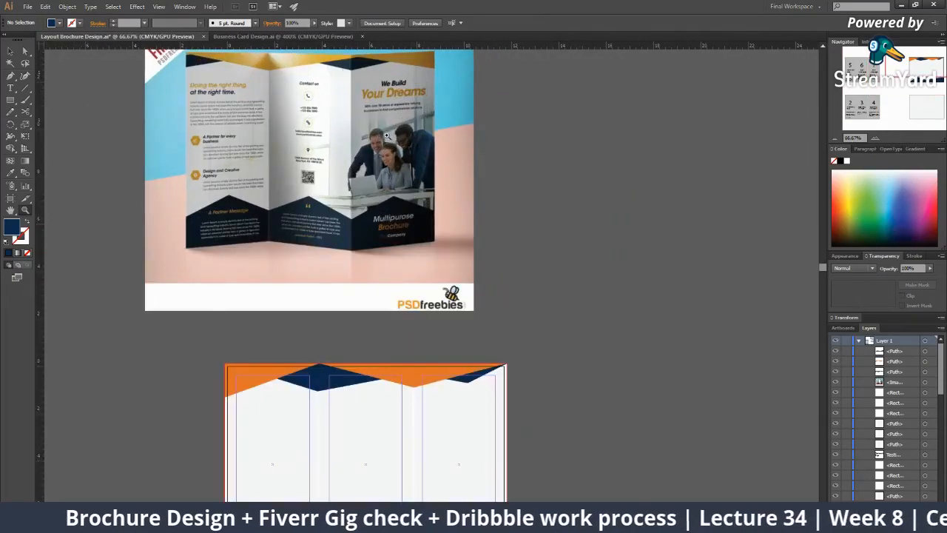
pyautogui.moveTo(416, 327); pyautogui.dragTo(360, 163)
pyautogui.click(438, 306)
pyautogui.click(407, 253)
pyautogui.keyDown('alt'); pyautogui.click(370, 273); pyautogui.keyUp('alt')
pyautogui.keyDown('alt'); pyautogui.click(422, 266); pyautogui.keyUp('alt')
pyautogui.click(448, 277)
pyautogui.click(467, 286)
pyautogui.keyDown('alt'); pyautogui.click(507, 350); pyautogui.keyUp('alt')
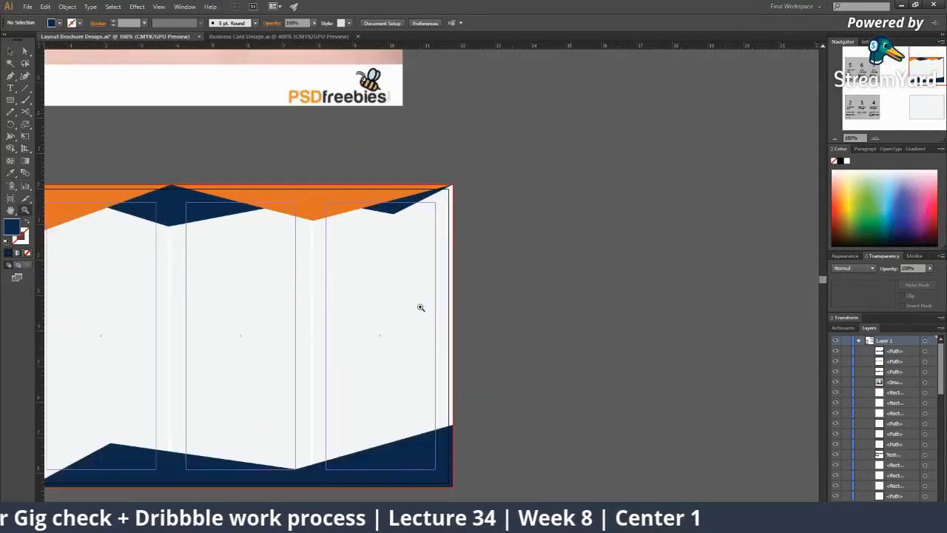
pyautogui.click(407, 269)
pyautogui.keyDown('alt'); pyautogui.click(405, 268); pyautogui.keyUp('alt')
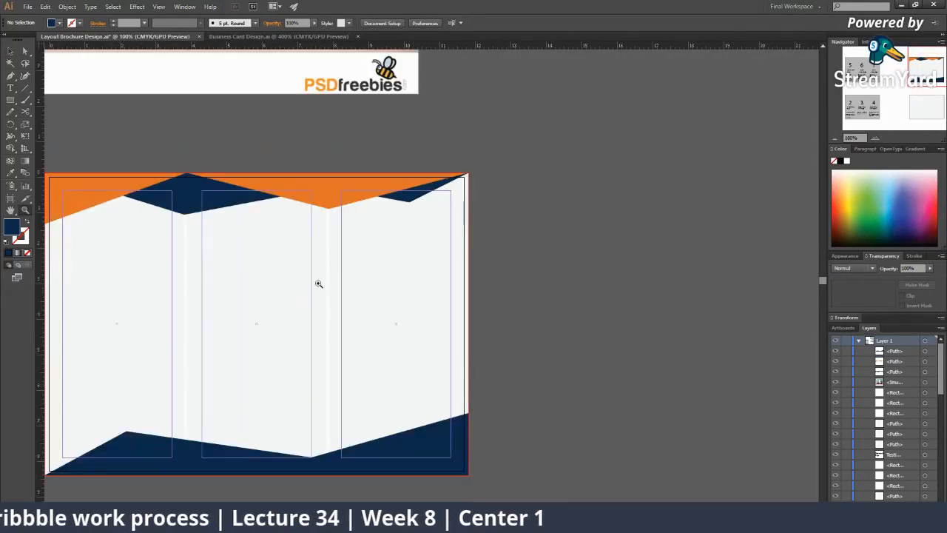
pyautogui.press('a')
pyautogui.press('z')
pyautogui.click(467, 298)
pyautogui.scroll(-2, 317, 370)
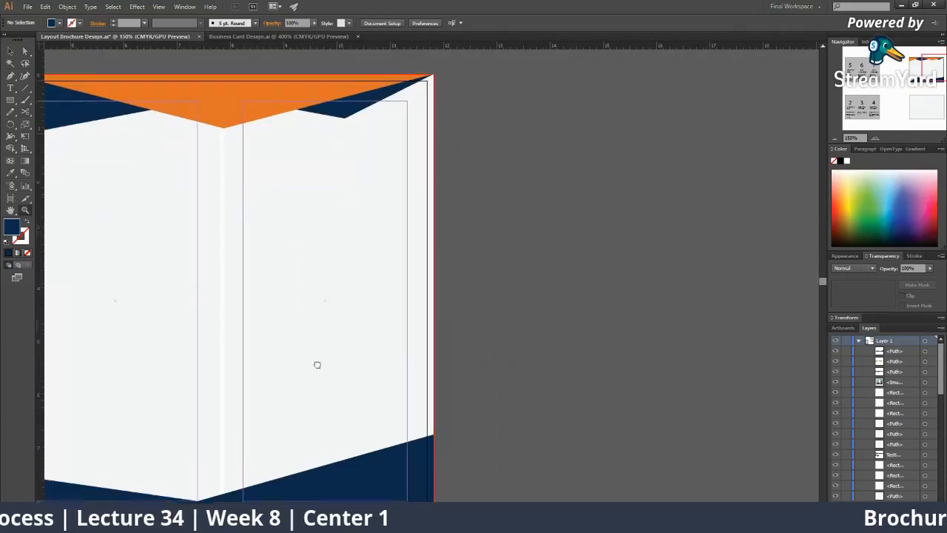
# Type a two-line 'Lums / AI Innonvation' text block beside the artboard
pyautogui.moveTo(182, 227); pyautogui.dragTo(191, 242)
pyautogui.click(11, 88)
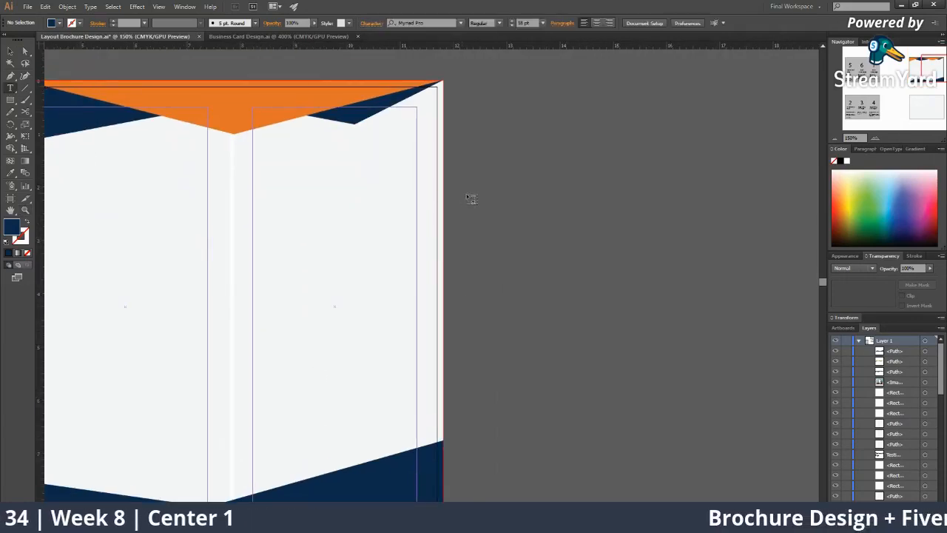
pyautogui.click(546, 193)
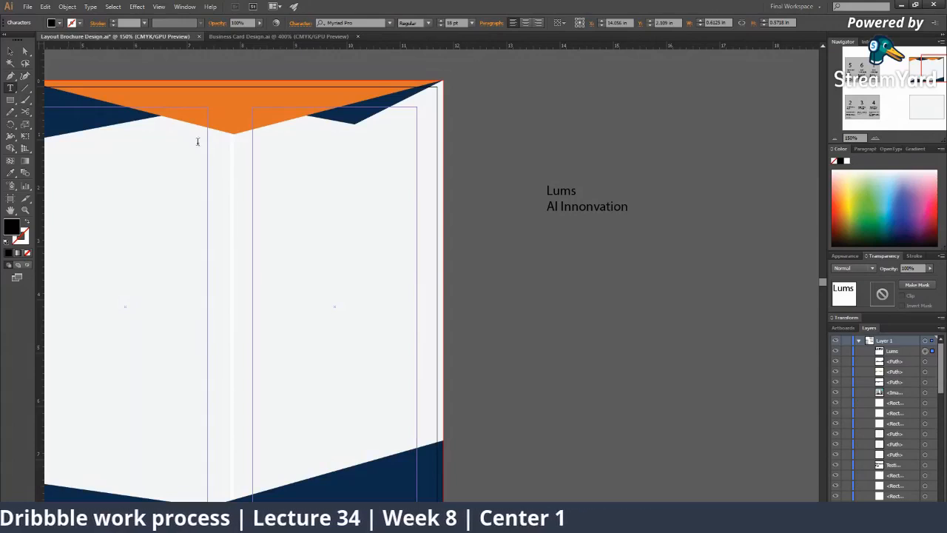
pyautogui.click(16, 54)
pyautogui.click(556, 207)
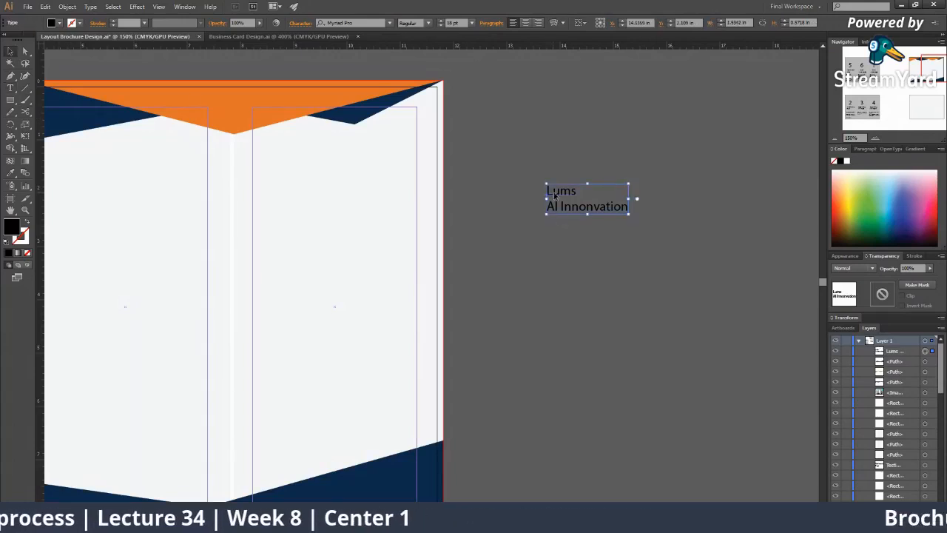
# Split 'AI Innonvation' into its own text object and place both lines on the right panel
pyautogui.doubleClick(614, 212)
pyautogui.moveTo(628, 207); pyautogui.dragTo(518, 203)
pyautogui.hotkey('ctrl', 'c')
pyautogui.press('BackSpace')
pyautogui.click(13, 51)
pyautogui.click(514, 289)
pyautogui.hotkey('ctrl', 'v')
pyautogui.moveTo(447, 289); pyautogui.dragTo(363, 270)
pyautogui.moveTo(555, 191); pyautogui.dragTo(330, 243)
# Enlarge both title lines to about 31 pt, move them up, and set Nexa Bold
pyautogui.keyDown('shift'); pyautogui.click(373, 273); pyautogui.keyUp('shift')
pyautogui.moveTo(384, 272); pyautogui.dragTo(413, 303)
pyautogui.moveTo(370, 271); pyautogui.dragTo(358, 230)
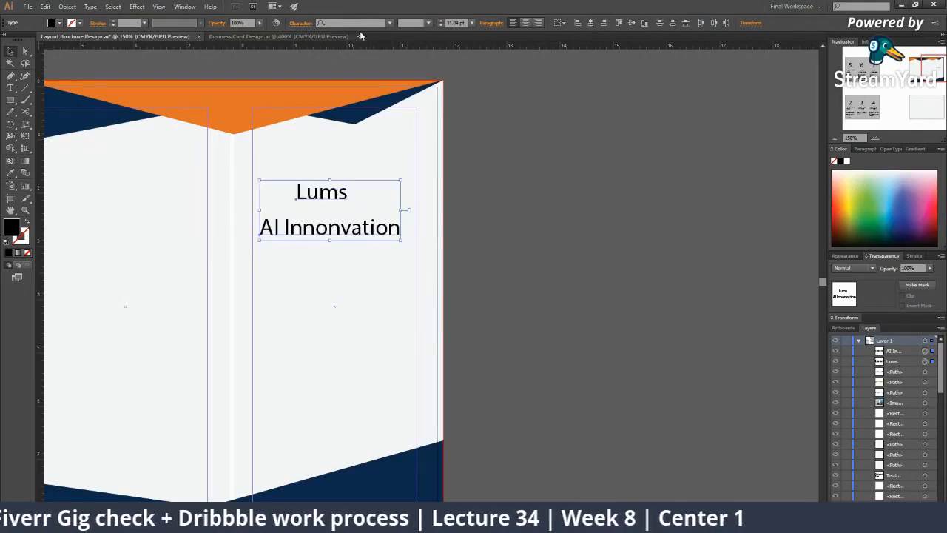
pyautogui.write('nexa')
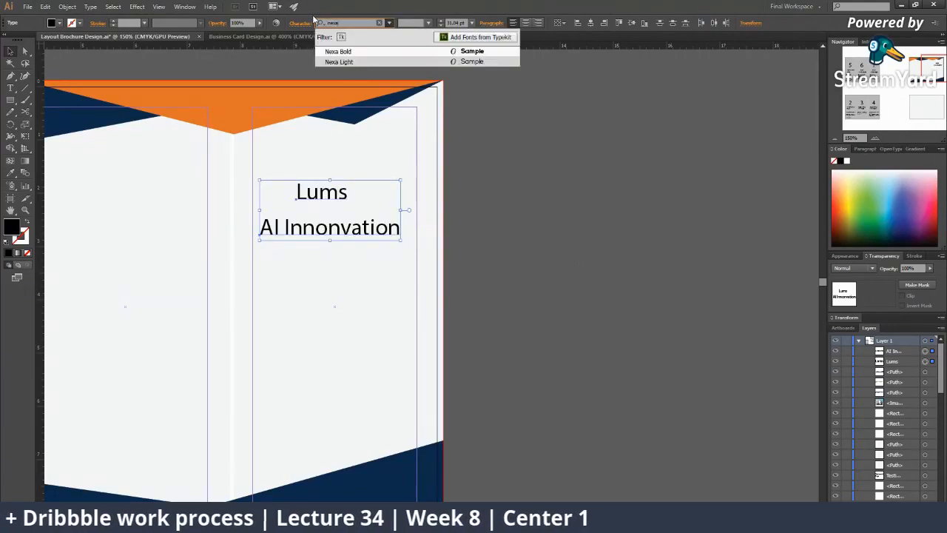
pyautogui.press('Return')
# Nudge the Lums line slightly lower and apply All Caps to make it 'LUMS'
pyautogui.click(353, 211)
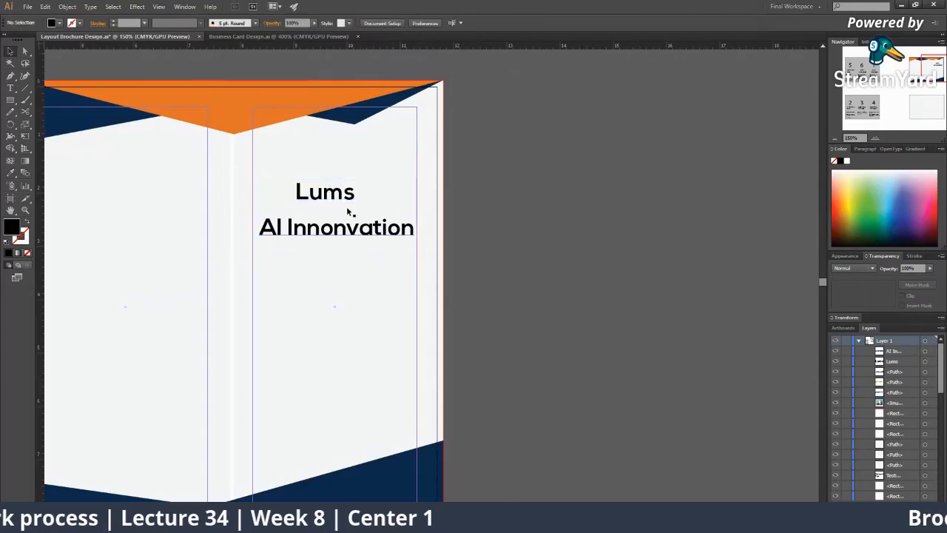
pyautogui.click(354, 204)
pyautogui.moveTo(354, 209); pyautogui.dragTo(354, 211)
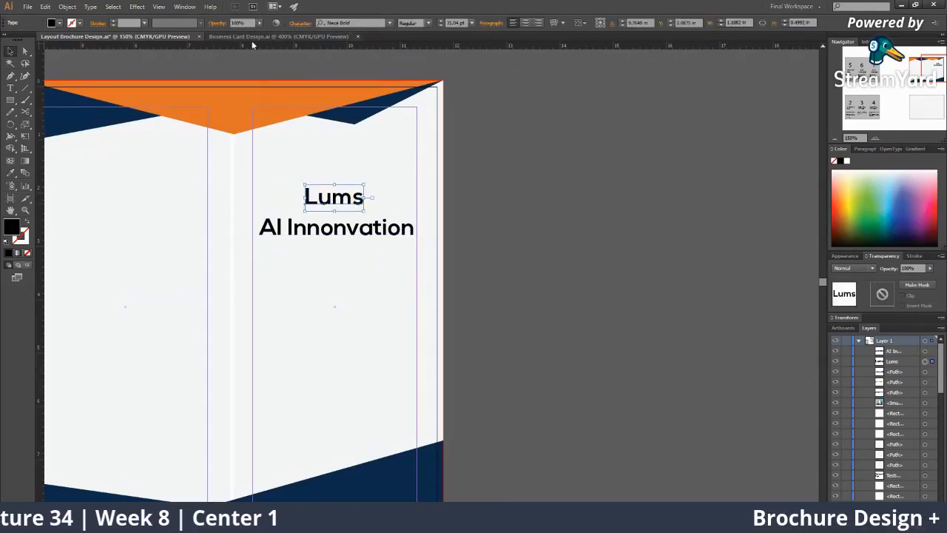
pyautogui.click(293, 23)
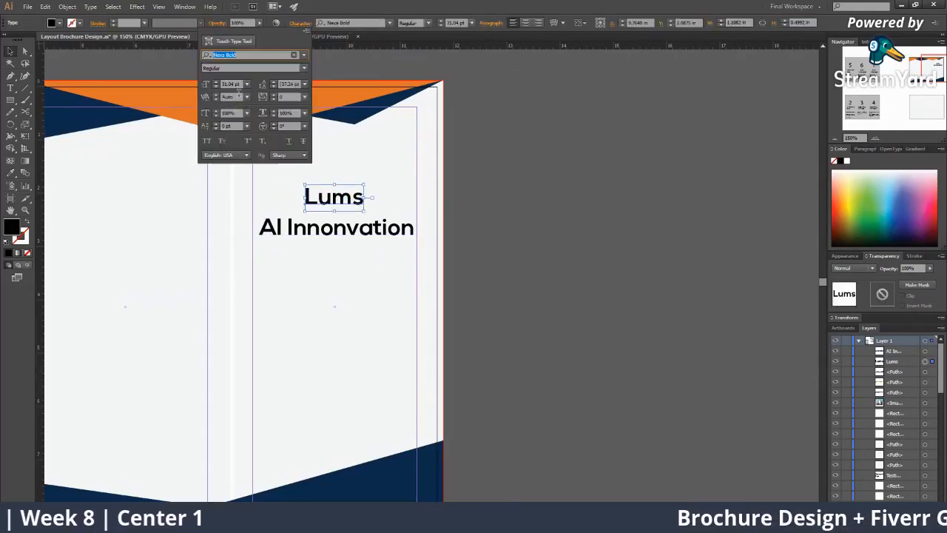
pyautogui.click(206, 142)
# Zoom in to check the new title, then zoom out to see the whole brochure
pyautogui.click(375, 231)
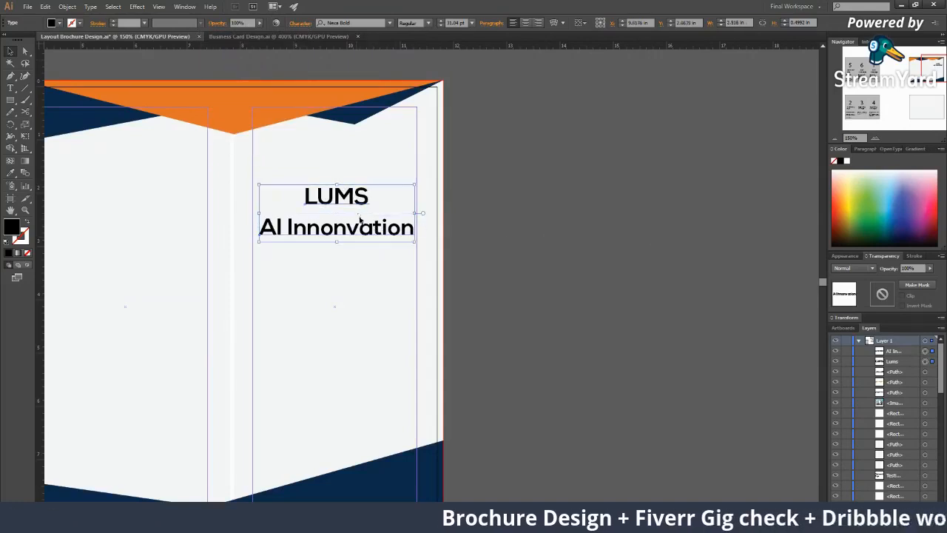
pyautogui.click(538, 258)
pyautogui.press('z')
pyautogui.keyDown('alt'); pyautogui.click(463, 282); pyautogui.keyUp('alt')
pyautogui.doubleClick(425, 305)
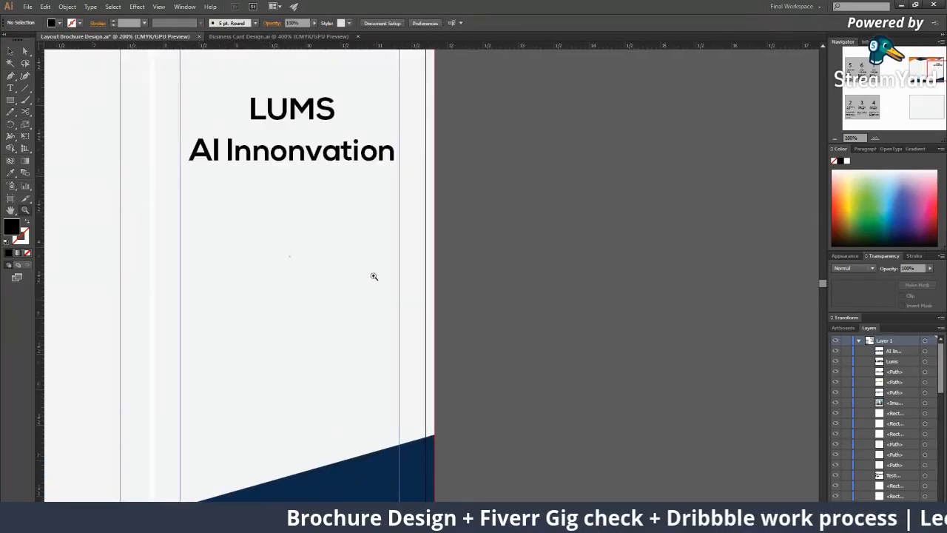
pyautogui.keyDown('alt'); pyautogui.click(375, 274); pyautogui.keyUp('alt')
pyautogui.keyDown('alt'); pyautogui.click(377, 270); pyautogui.keyUp('alt')
pyautogui.keyDown('alt'); pyautogui.click(379, 266); pyautogui.keyUp('alt')
# Switch to Chrome and go to pexels.com in the new tab
pyautogui.hotkey('alt', 'Tab')
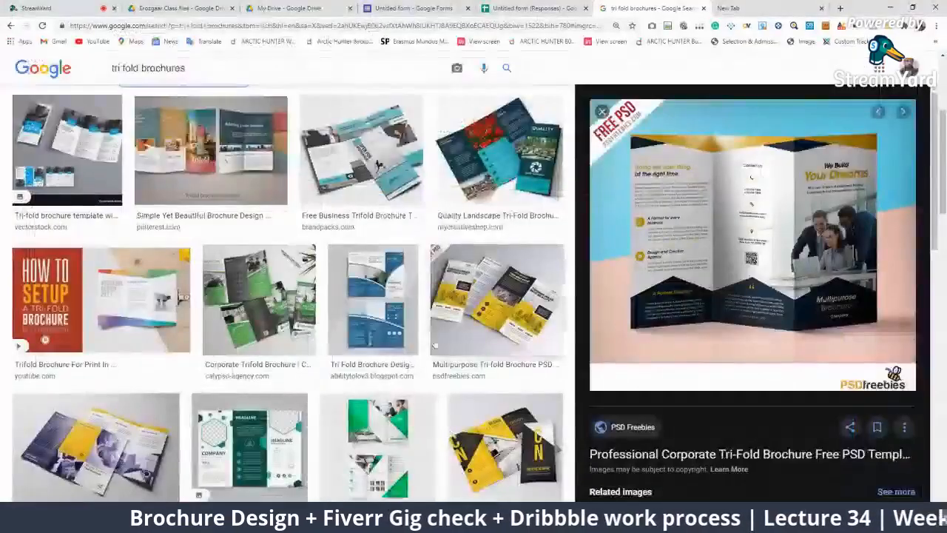
pyautogui.click(536, 5)
pyautogui.click(739, 6)
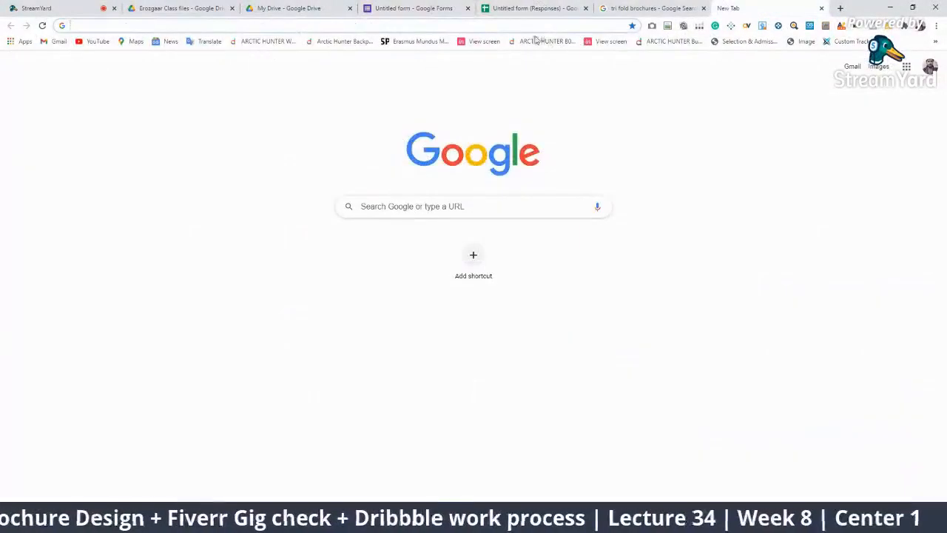
pyautogui.click(507, 26)
pyautogui.write('pex')
pyautogui.press('Return')
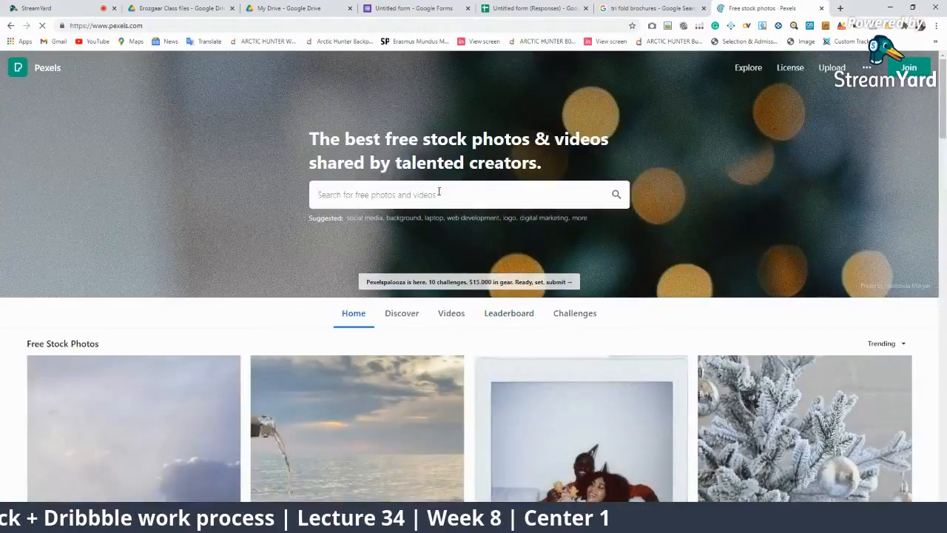
# Search Pexels for 'tech' and free-download the photo of two engineers in a lab
pyautogui.write('tech')
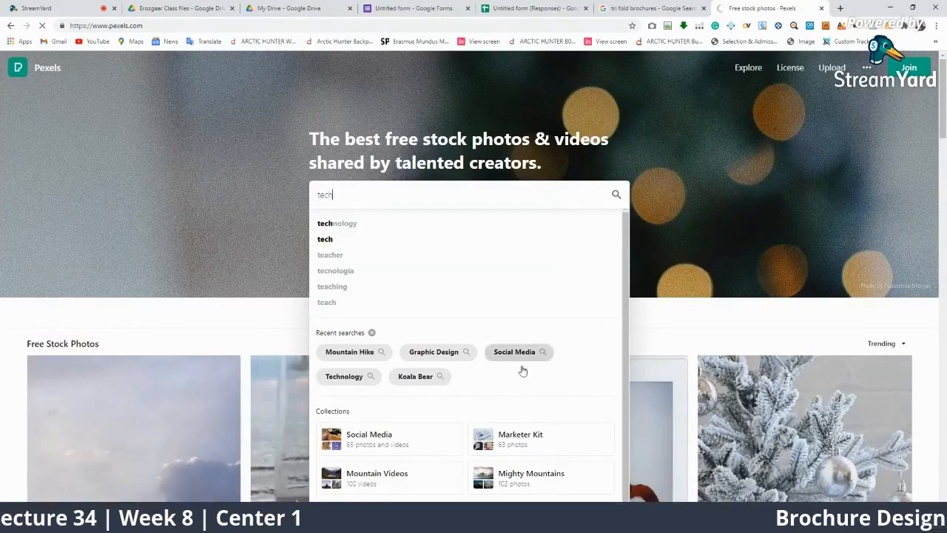
pyautogui.click(452, 239)
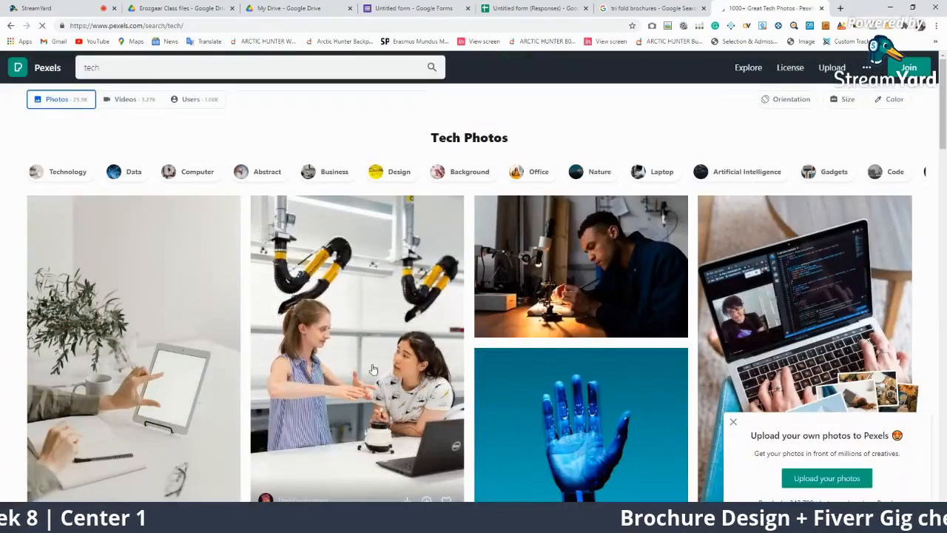
pyautogui.click(379, 363)
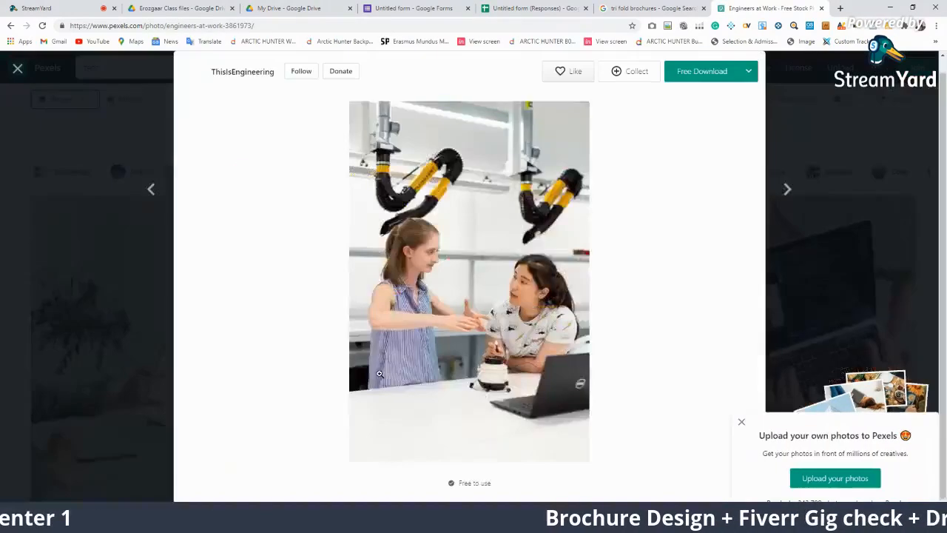
pyautogui.click(692, 74)
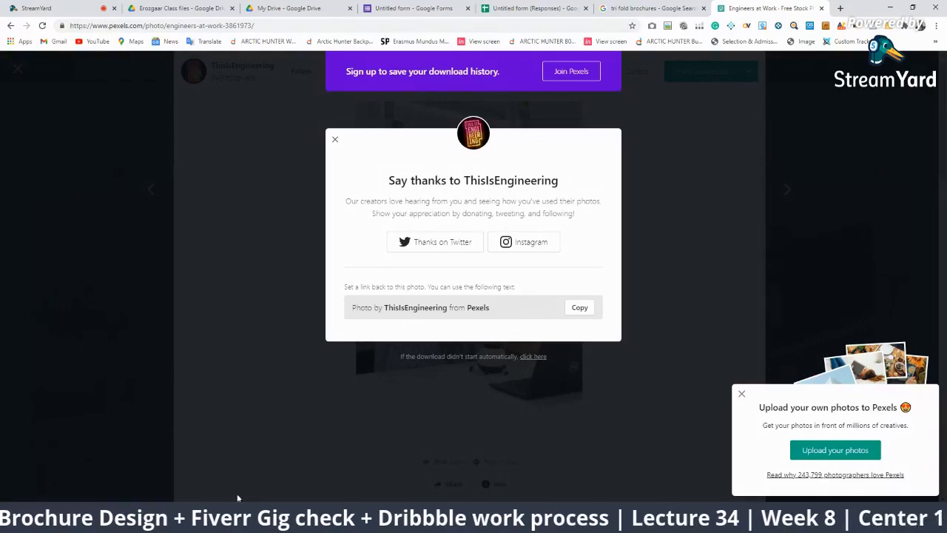
pyautogui.hotkey('alt', 'Tab')
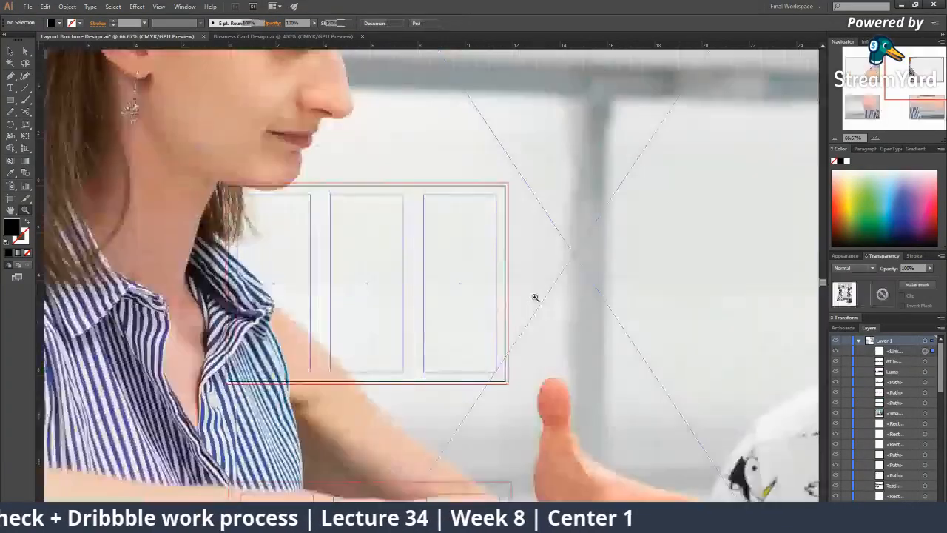
# Shrink the placed engineers photo and move it onto the brochure's right panel
pyautogui.scroll(-5, 498, 319)
pyautogui.scroll(-2, 541, 285)
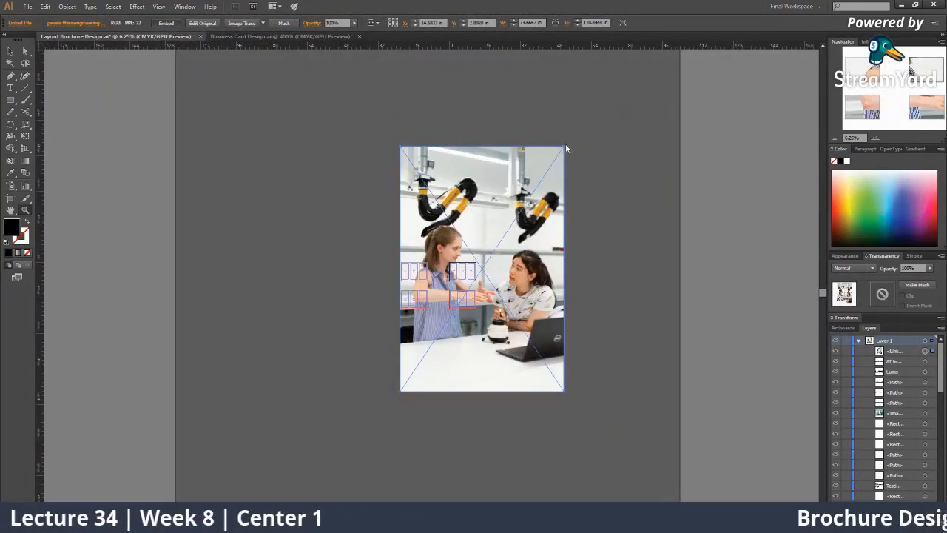
pyautogui.moveTo(563, 147); pyautogui.dragTo(478, 258)
pyautogui.scroll(5, 478, 258)
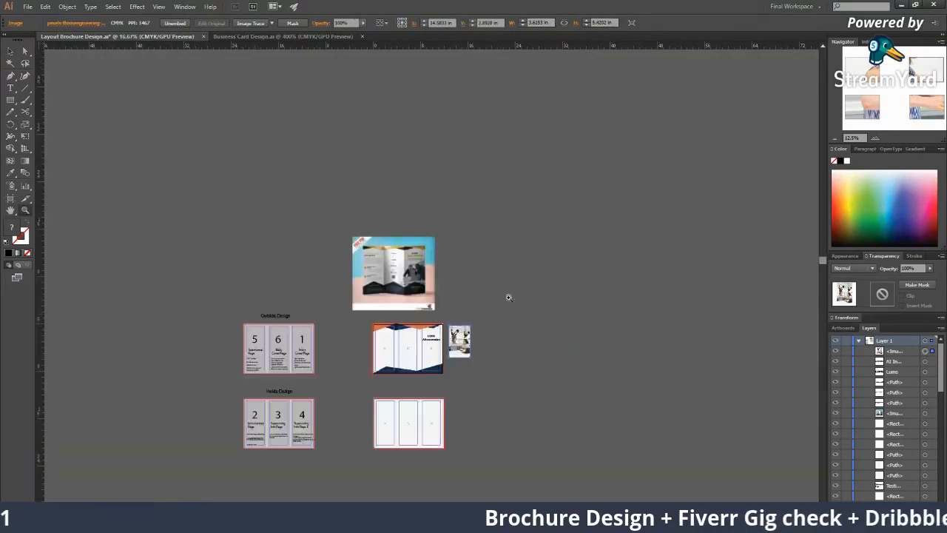
pyautogui.click(406, 304)
pyautogui.click(412, 292)
pyautogui.moveTo(421, 289); pyautogui.dragTo(356, 315)
# Move the photo off beside the artboard and draw a rectangle over the right-hand panel
pyautogui.click(440, 321)
pyautogui.press('z')
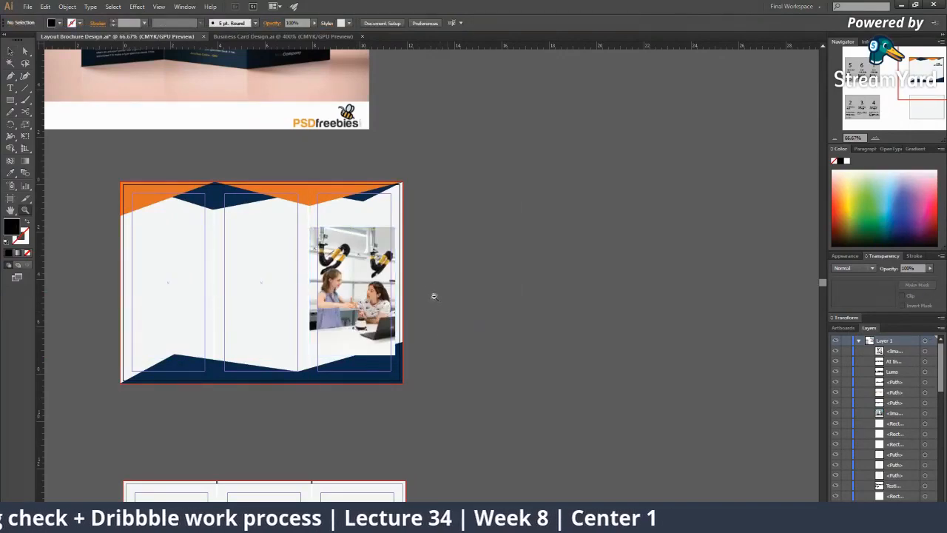
pyautogui.click(434, 290)
pyautogui.click(392, 244)
pyautogui.moveTo(412, 259); pyautogui.dragTo(441, 250)
pyautogui.press('v')
pyautogui.moveTo(403, 319); pyautogui.dragTo(779, 279)
pyautogui.click(488, 318)
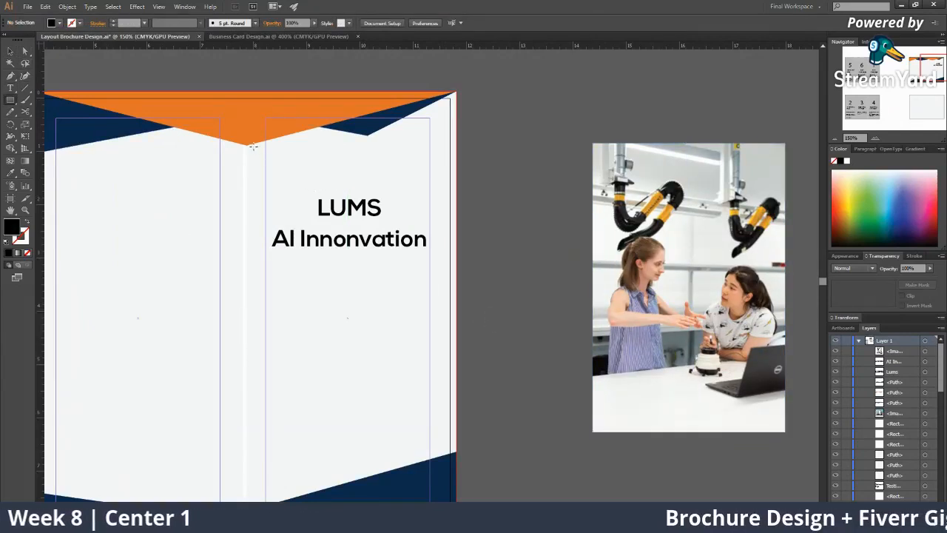
pyautogui.moveTo(247, 145); pyautogui.dragTo(456, 482)
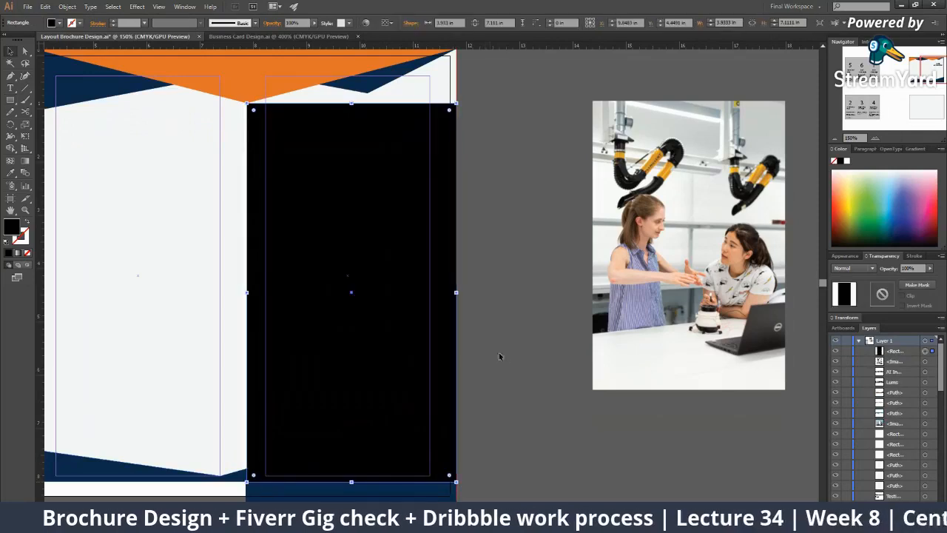
# Move and enlarge the lab photo over the right panel rectangle, then clip it with Ctrl+7
pyautogui.moveTo(736, 213); pyautogui.dragTo(390, 293)
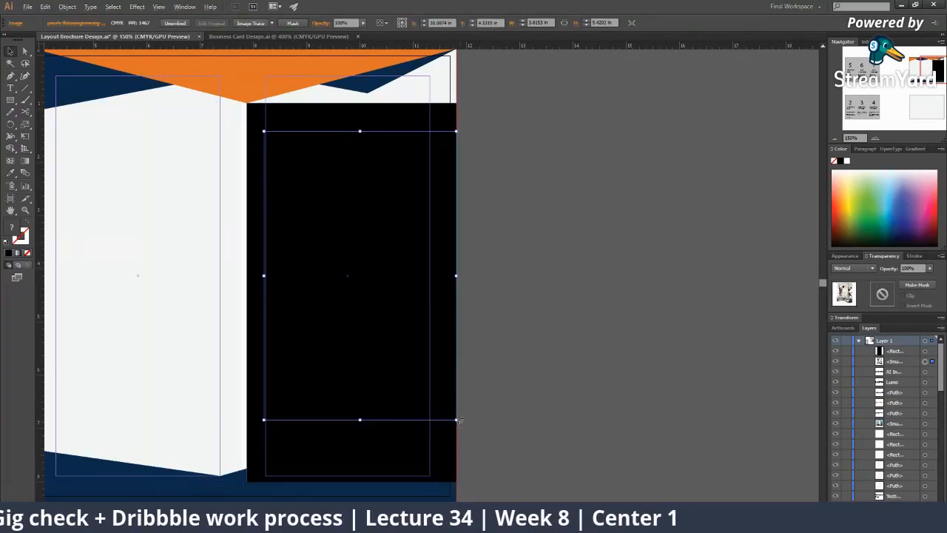
pyautogui.moveTo(459, 420); pyautogui.dragTo(472, 439)
pyautogui.keyDown('shift'); pyautogui.click(361, 277); pyautogui.keyUp('shift')
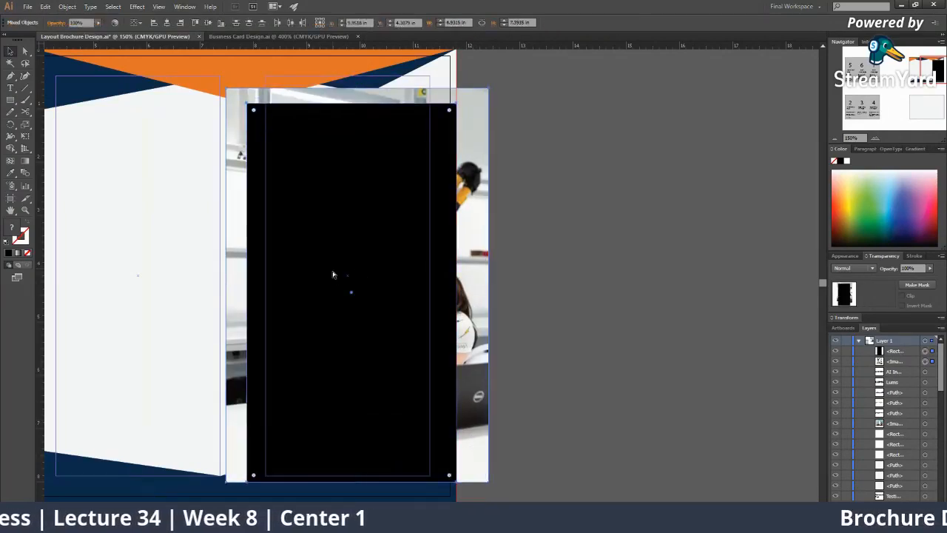
pyautogui.hotkey('ctrl', '7')
pyautogui.hotkey('ctrl', '-')
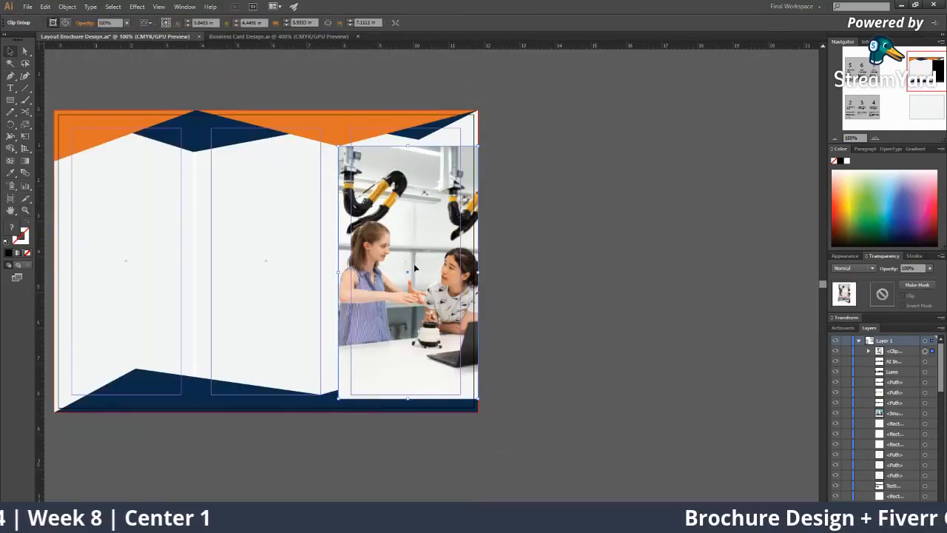
# Send the clipped photo to the back and select the right panel's two background shapes
pyautogui.rightClick(420, 261)
pyautogui.moveTo(466, 342)
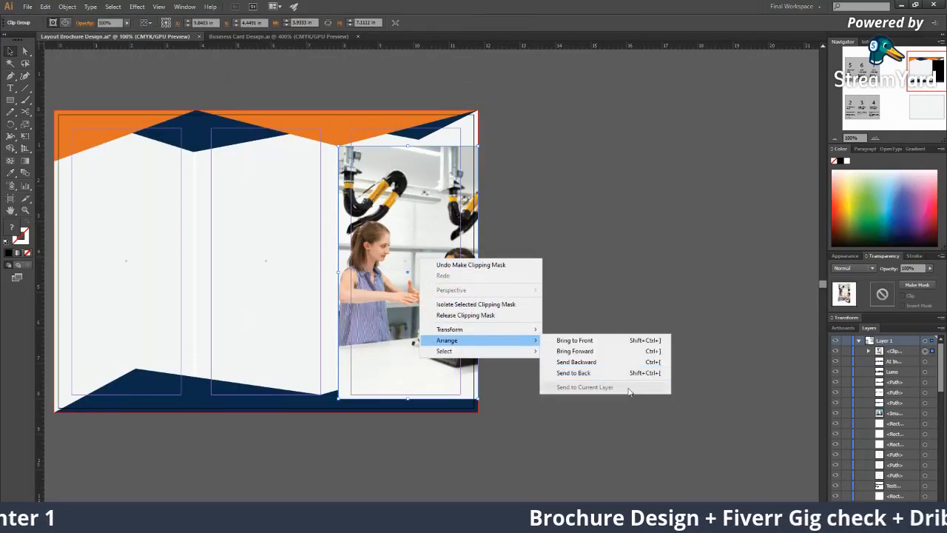
pyautogui.click(610, 377)
pyautogui.click(354, 262)
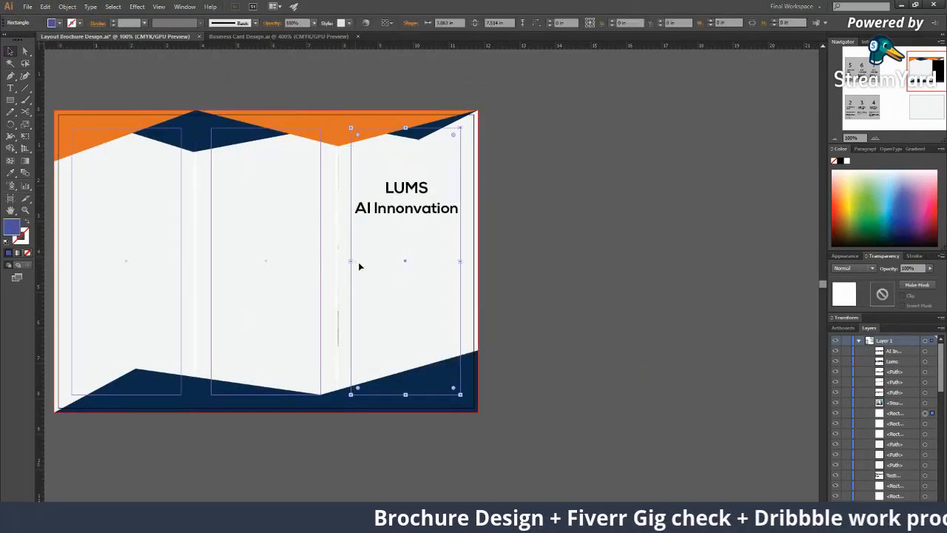
pyautogui.rightClick(355, 262)
pyautogui.keyDown('shift'); pyautogui.click(341, 268); pyautogui.keyUp('shift')
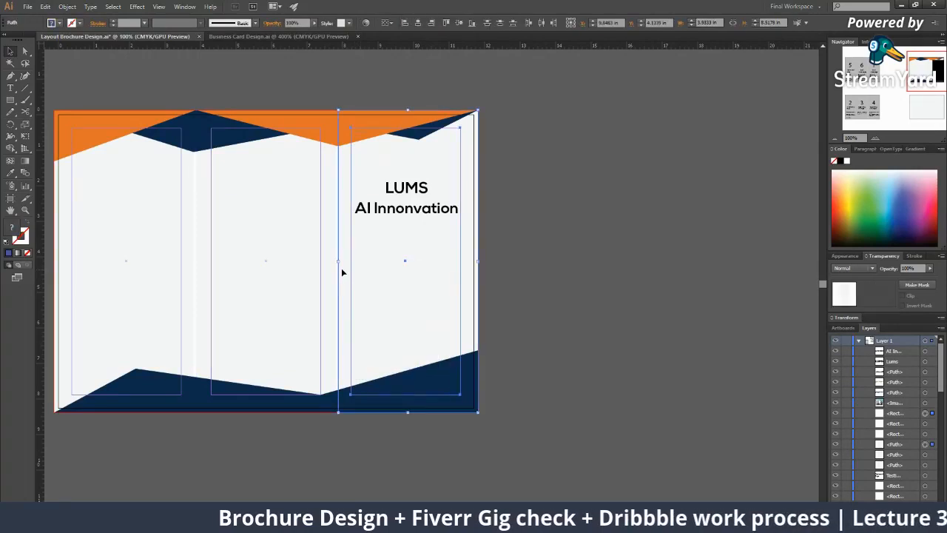
pyautogui.rightClick(341, 268)
# Send the panel shapes backward behind the photo and zoom in on the right panel
pyautogui.click(505, 382)
pyautogui.click(565, 357)
pyautogui.keyDown('ctrl'); pyautogui.keyDown('alt'); pyautogui.click(415, 280); pyautogui.keyUp('alt'); pyautogui.keyUp('ctrl')
pyautogui.keyDown('ctrl'); pyautogui.click(427, 235); pyautogui.keyUp('ctrl')
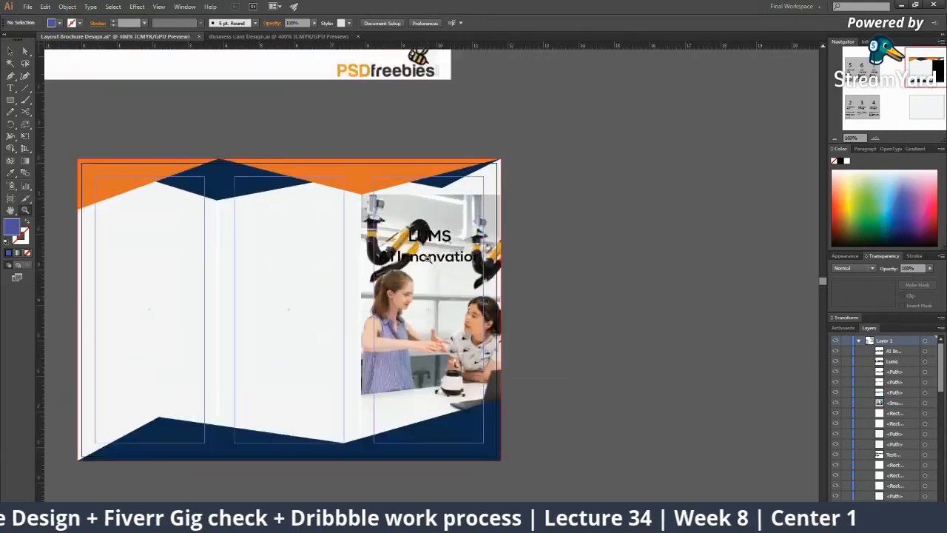
pyautogui.keyDown('ctrl'); pyautogui.click(429, 252); pyautogui.keyUp('ctrl')
pyautogui.keyDown('ctrl'); pyautogui.click(429, 252); pyautogui.keyUp('ctrl')
# Raise the clipping mask's top edge up to the top of the page
pyautogui.click(451, 213)
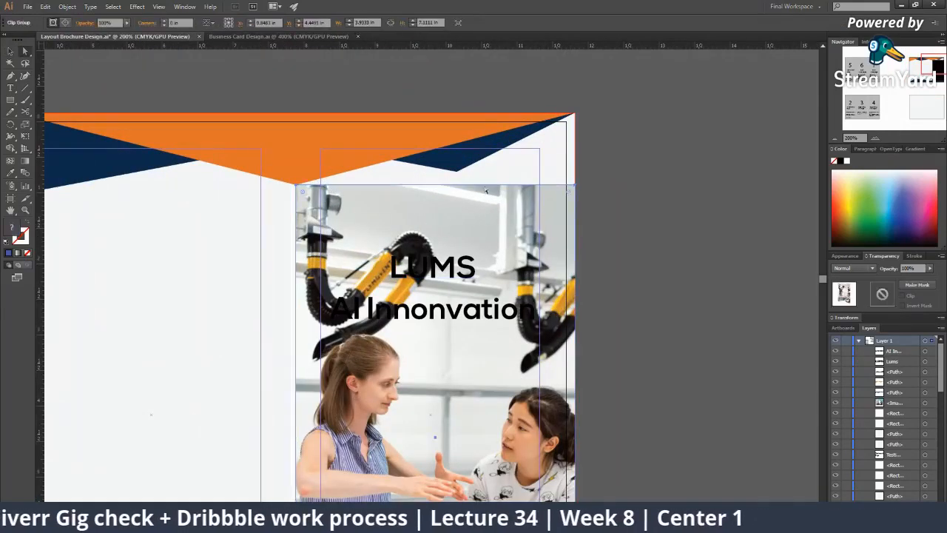
pyautogui.click(576, 188)
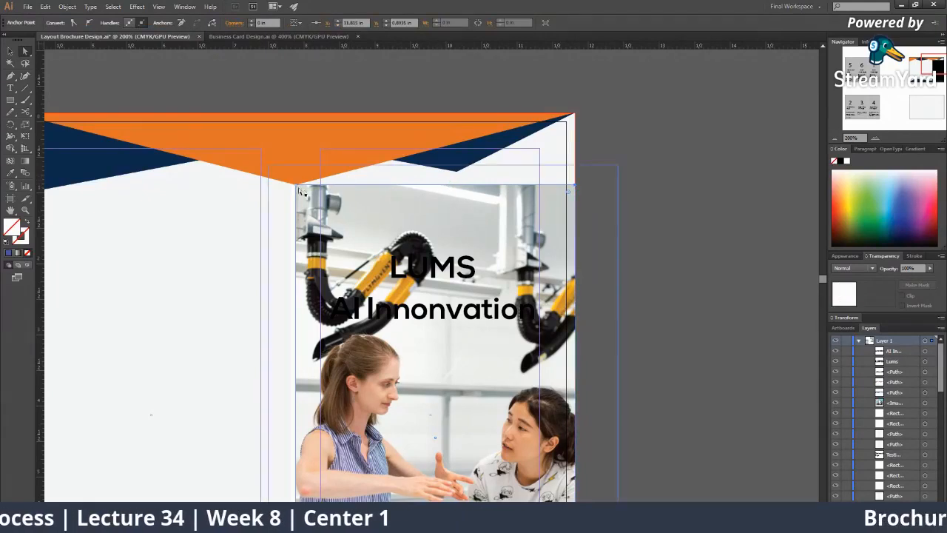
pyautogui.click(439, 186)
pyautogui.moveTo(437, 185); pyautogui.dragTo(435, 112)
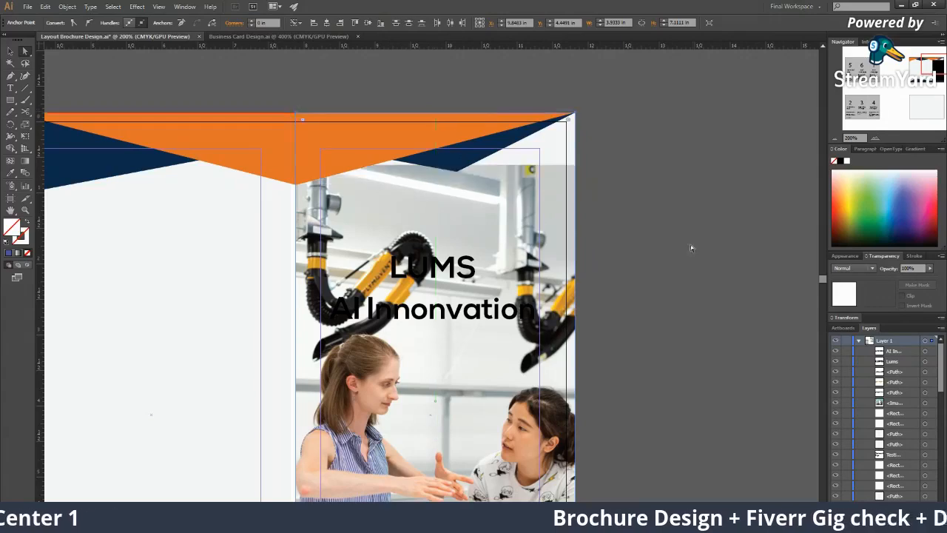
pyautogui.click(694, 247)
# Enlarge the photo inside the clipping mask to fill the frame
pyautogui.press('z')
pyautogui.click(519, 271)
pyautogui.press('a')
pyautogui.click(465, 230)
pyautogui.press('z')
pyautogui.keyDown('alt'); pyautogui.click(470, 303); pyautogui.keyUp('alt')
pyautogui.keyDown('alt'); pyautogui.click(470, 303); pyautogui.keyUp('alt')
pyautogui.keyDown('alt'); pyautogui.click(470, 304); pyautogui.keyUp('alt')
pyautogui.press('a')
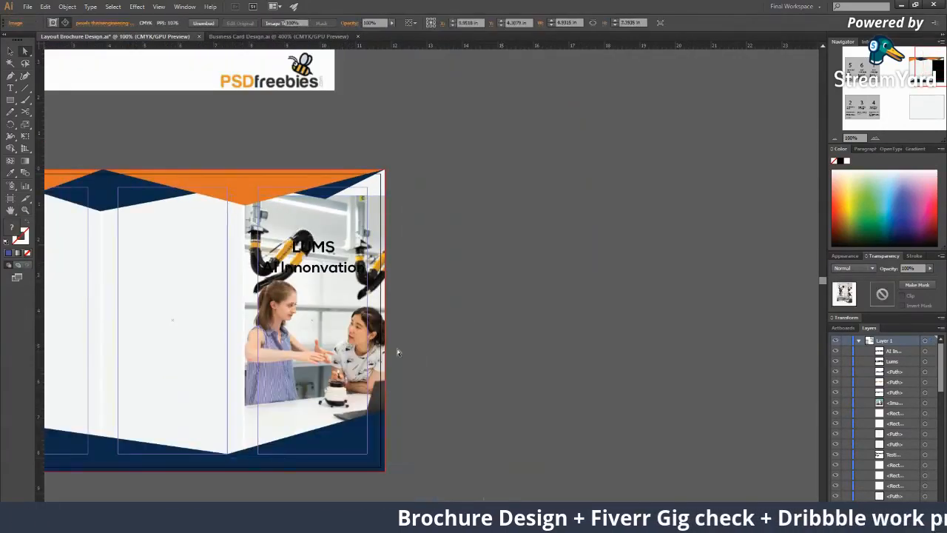
pyautogui.press('v')
pyautogui.moveTo(405, 460); pyautogui.dragTo(429, 476)
pyautogui.click(489, 463)
# Pan and zoom around the brochure to check the enlarged photo panel
pyautogui.moveTo(474, 396); pyautogui.dragTo(576, 393)
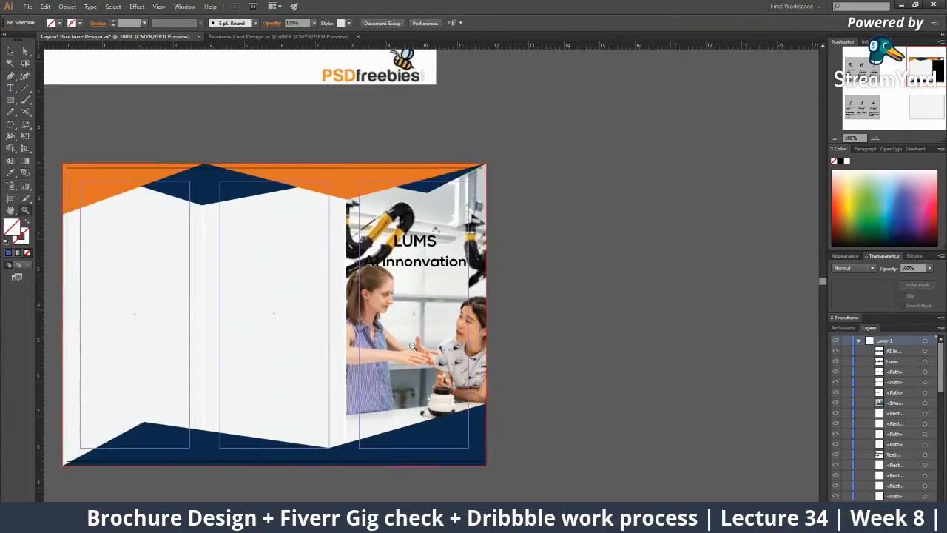
pyautogui.scroll(2, 576, 393)
pyautogui.click(590, 422)
pyautogui.scroll(-2, 409, 356)
pyautogui.scroll(-3, 409, 357)
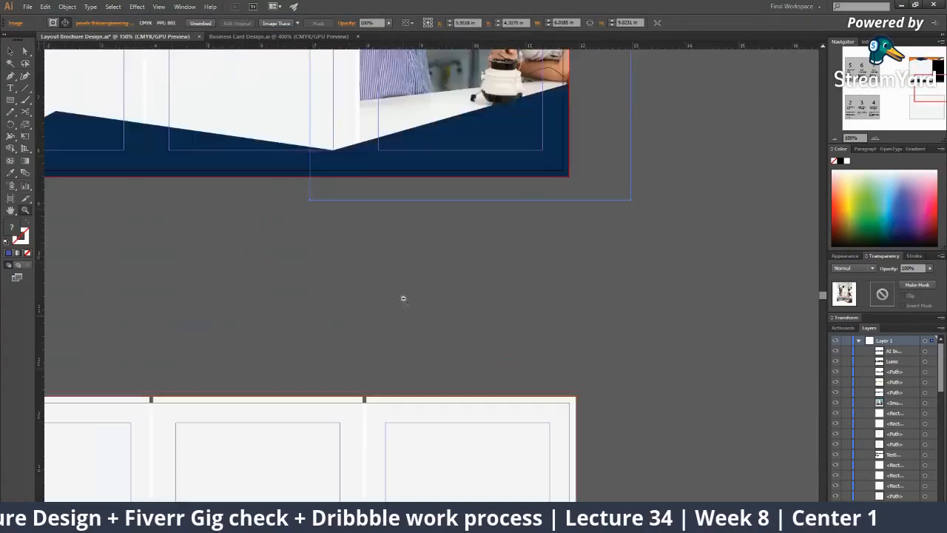
pyautogui.scroll(2, 338, 387)
pyautogui.click(366, 337)
pyautogui.scroll(5, 353, 368)
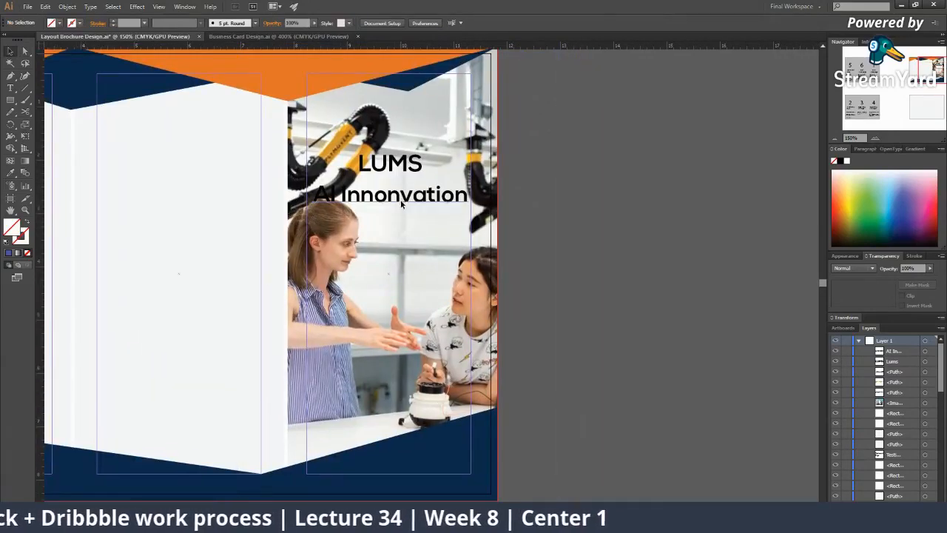
# Move the LUMS AI Innonvation title lower on the photo and make it white
pyautogui.click(402, 205)
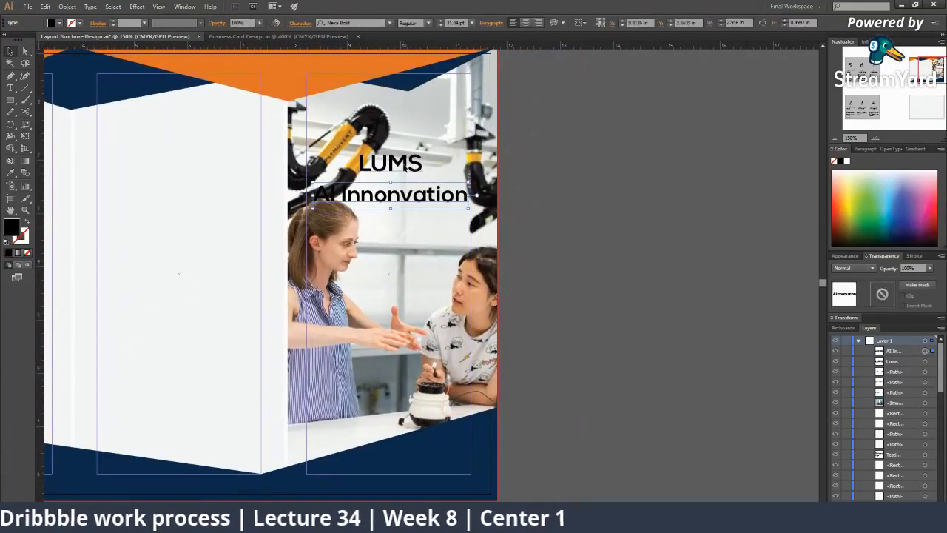
pyautogui.moveTo(401, 205); pyautogui.dragTo(410, 259)
pyautogui.click(848, 161)
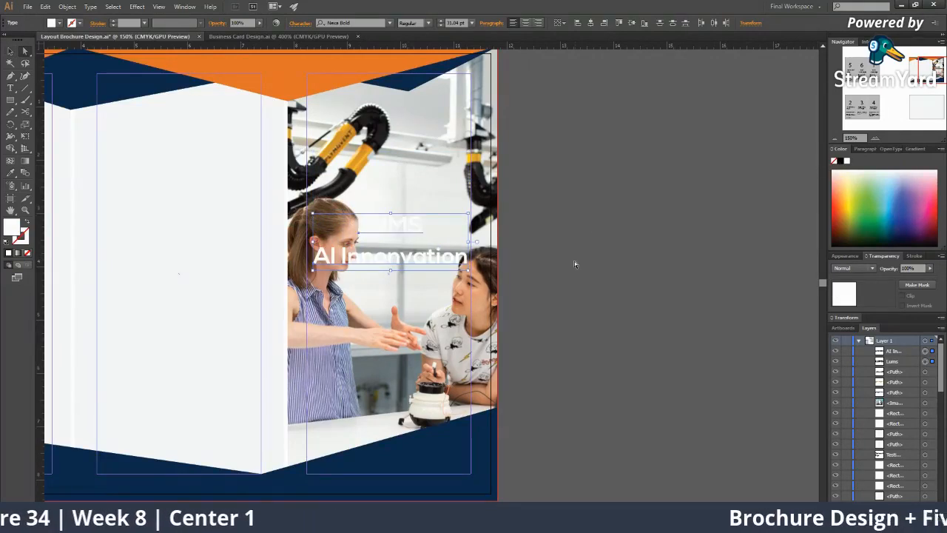
pyautogui.click(575, 260)
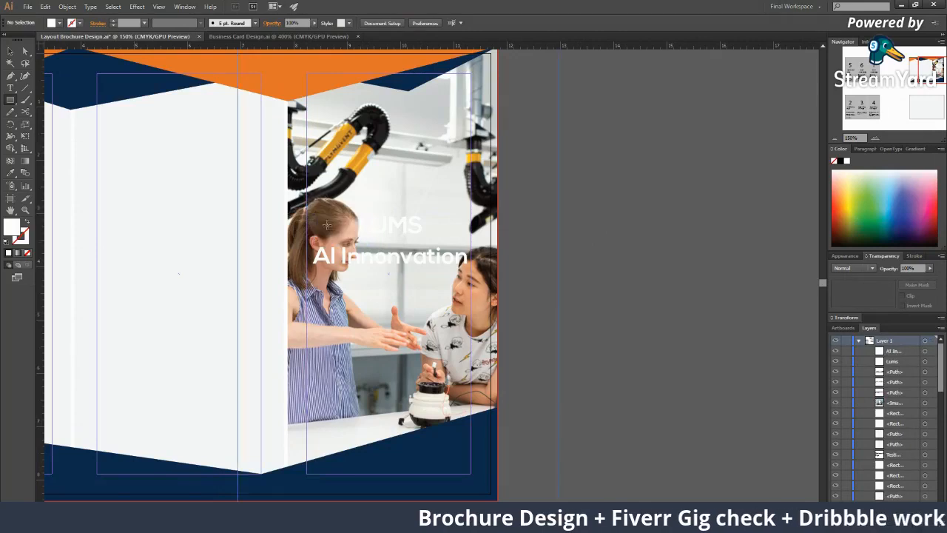
# Draw an unfilled rectangle around the title and bring the title text to front
pyautogui.moveTo(427, 281)
pyautogui.mouseDown()
pyautogui.moveTo(490, 279)
pyautogui.moveTo(472, 280)
pyautogui.mouseUp()
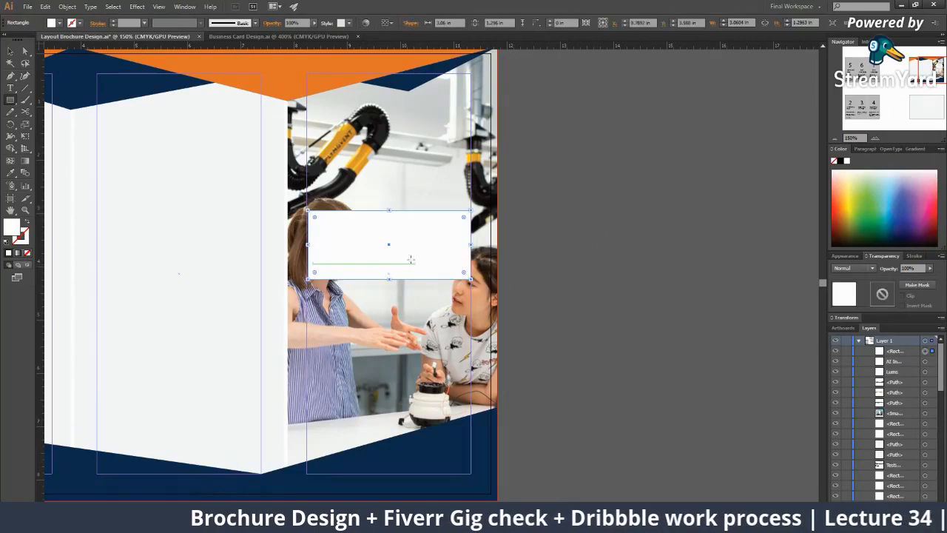
pyautogui.click(27, 253)
pyautogui.click(378, 263)
pyautogui.keyDown('shift'); pyautogui.click(402, 232); pyautogui.keyUp('shift')
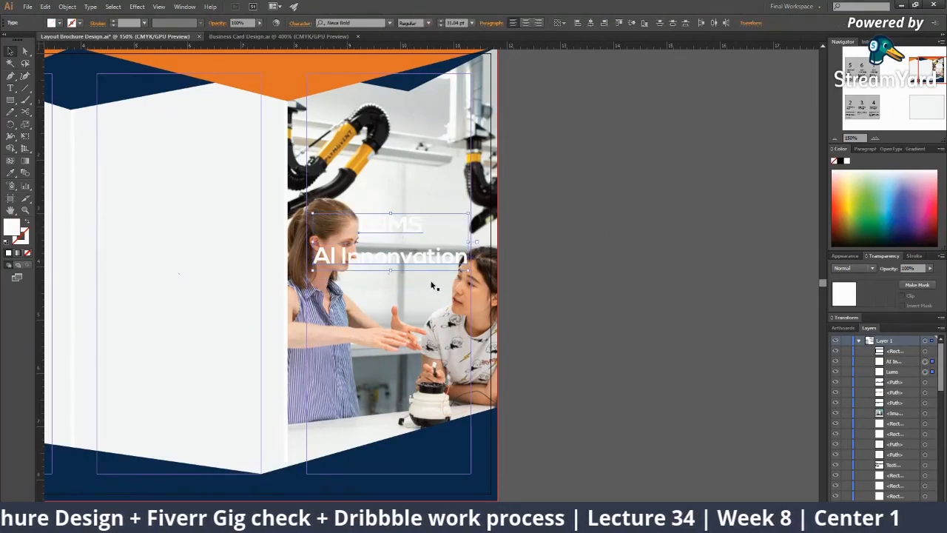
pyautogui.rightClick(410, 235)
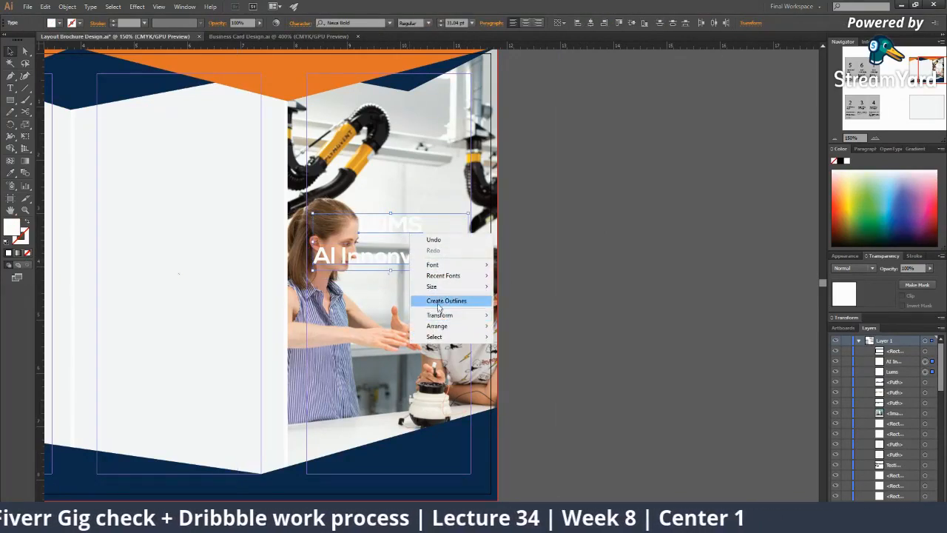
pyautogui.click(528, 323)
pyautogui.click(448, 222)
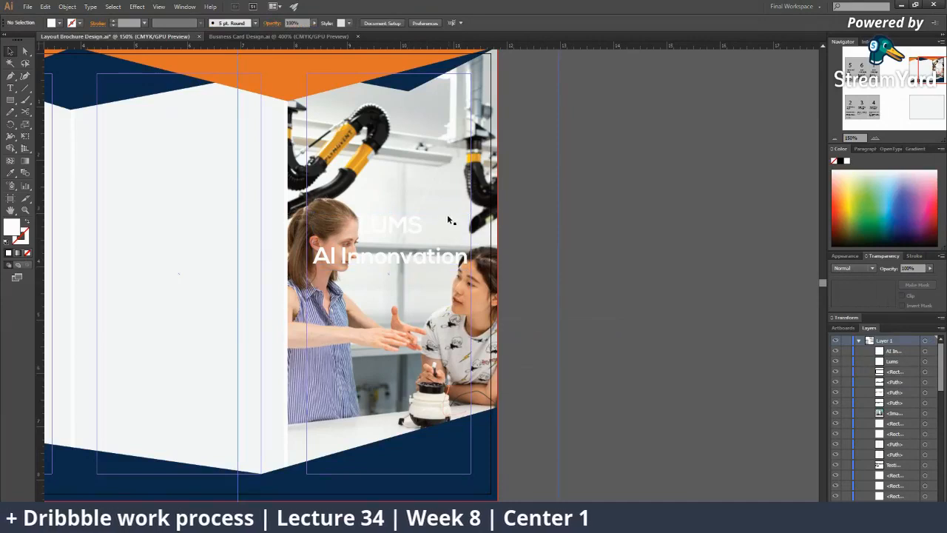
pyautogui.click(448, 215)
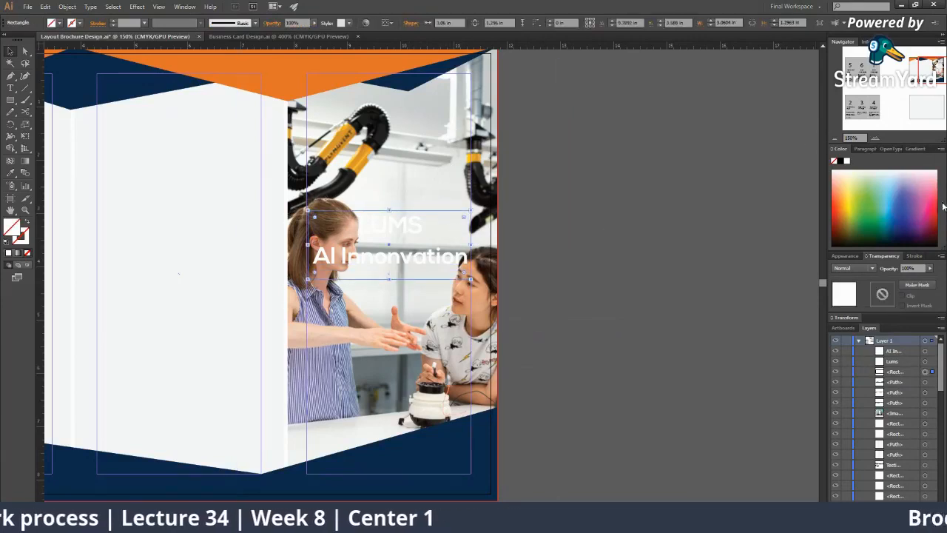
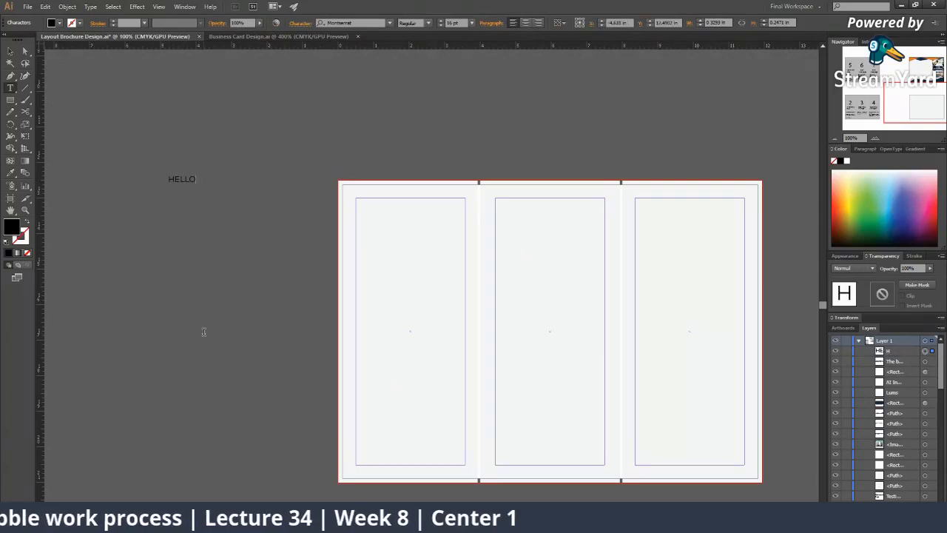
# Try enlarging the HELLO text, then undo the change and deselect it
pyautogui.click(9, 49)
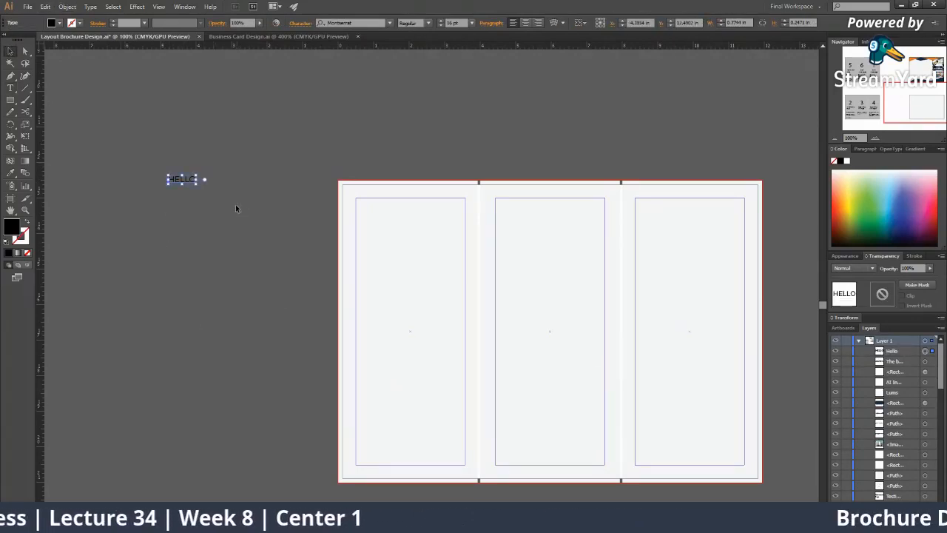
pyautogui.moveTo(198, 184); pyautogui.dragTo(239, 197)
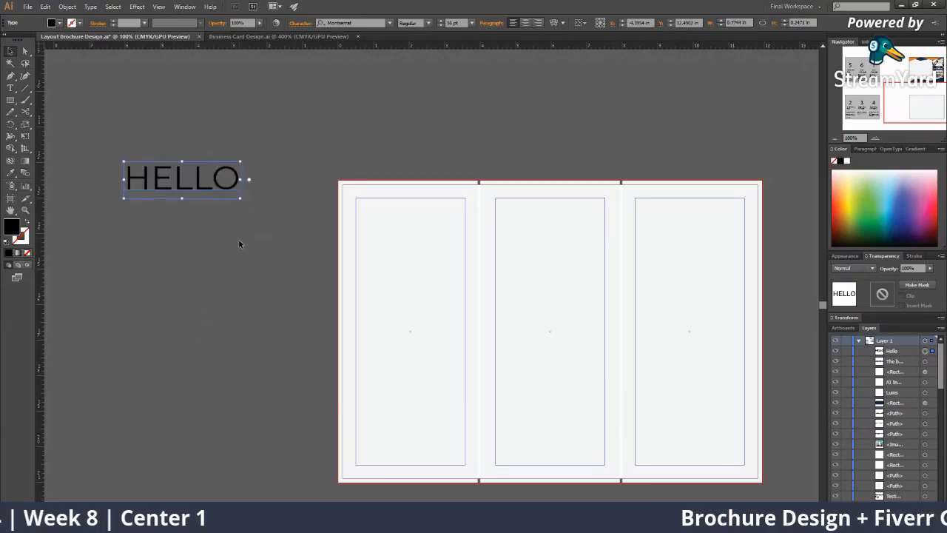
pyautogui.hotkey('ctrl', 'z')
pyautogui.click(261, 248)
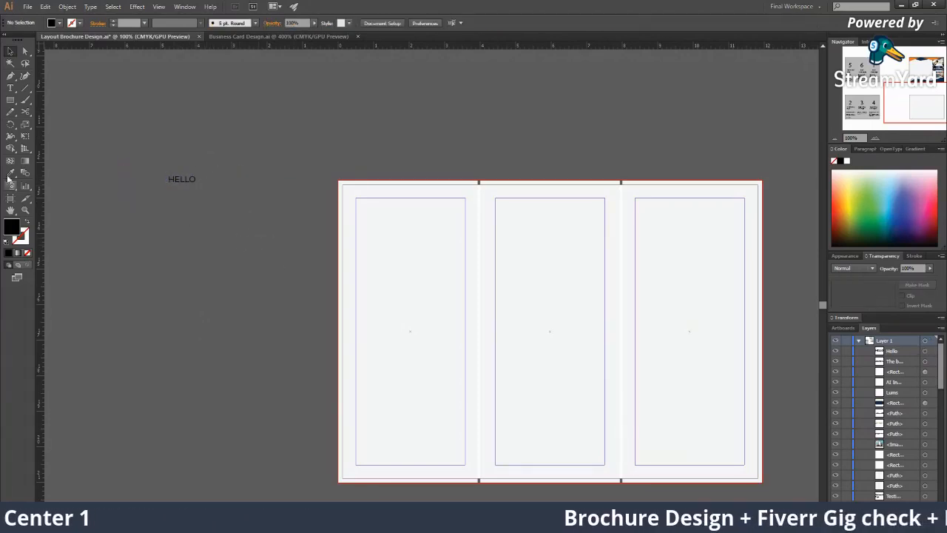
# Draw a trial text frame in the first brochure panel, then undo it
pyautogui.click(10, 88)
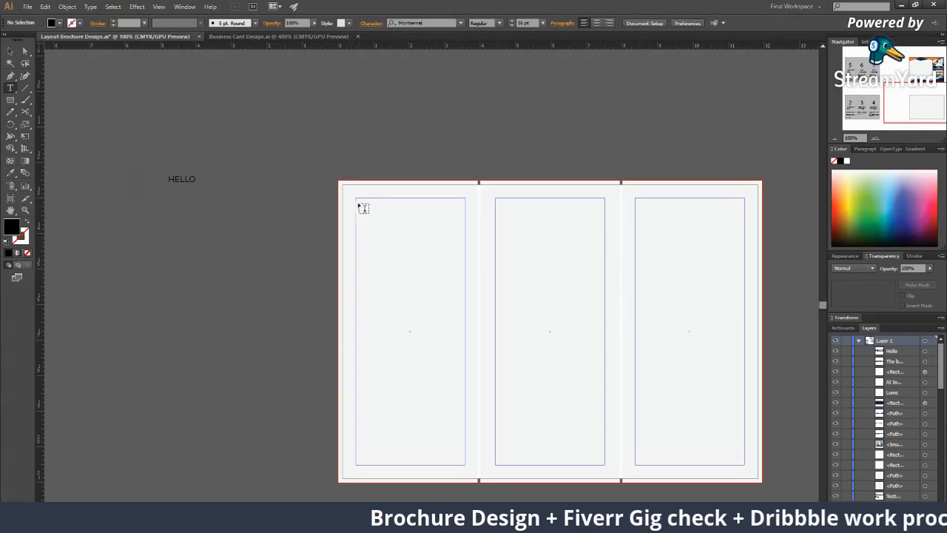
pyautogui.moveTo(361, 203); pyautogui.dragTo(467, 465)
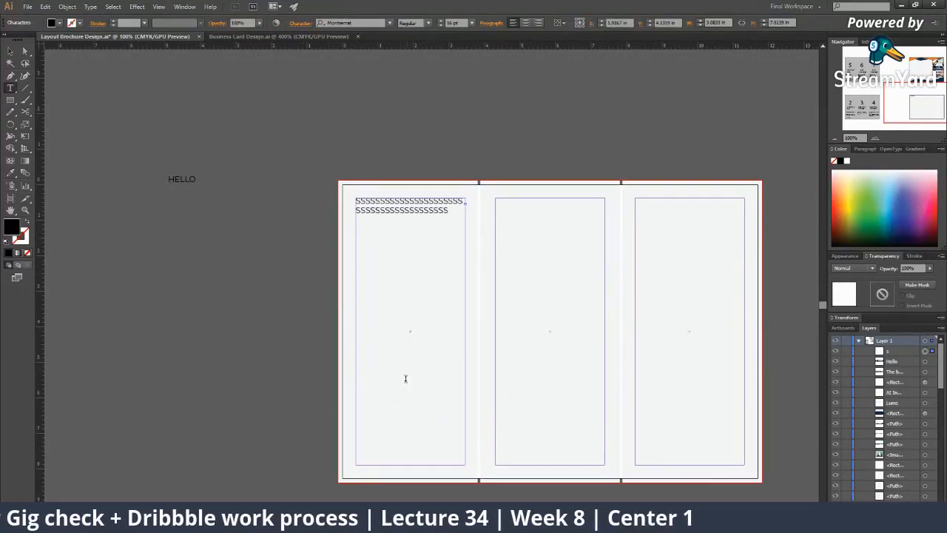
pyautogui.hotkey('ctrl', 'z')
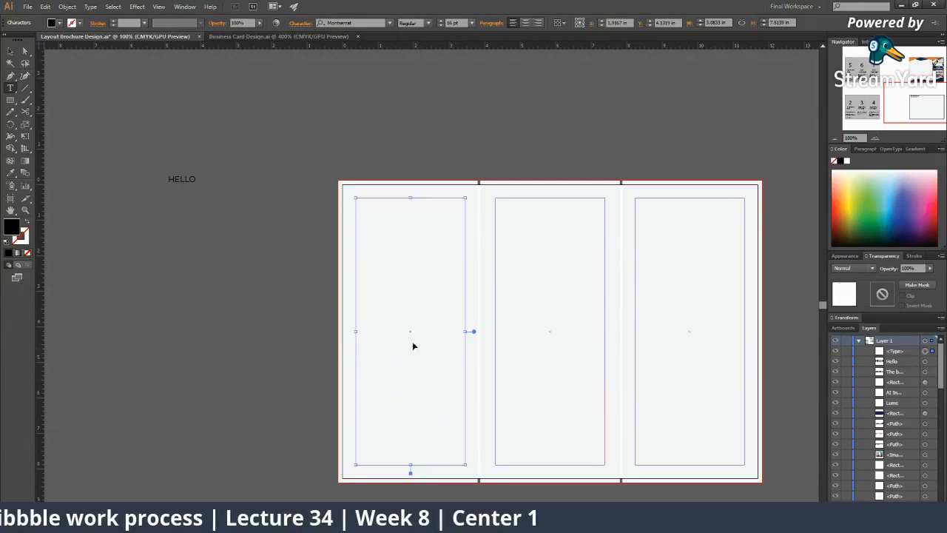
pyautogui.hotkey('ctrl', 'z')
pyautogui.click(9, 54)
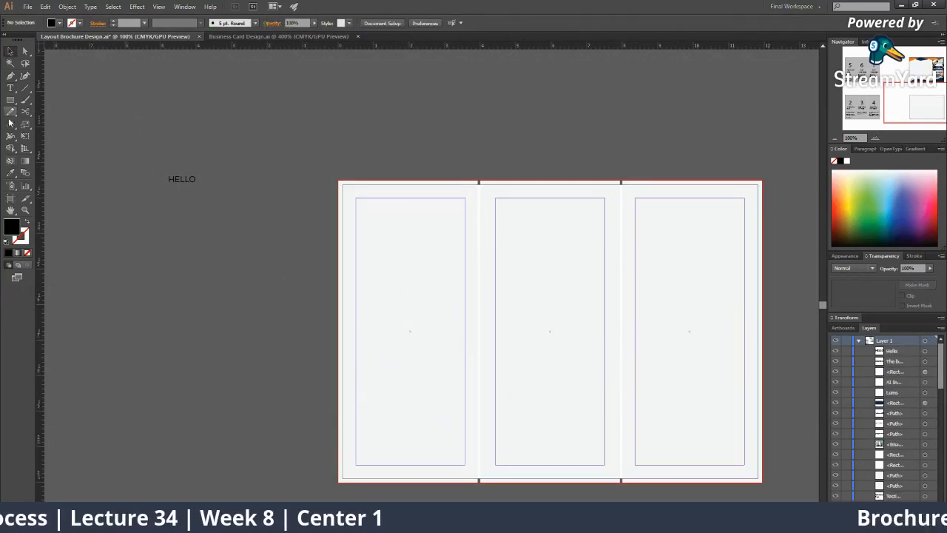
# Fill a text frame left of the brochure artboard with a run of S characters
pyautogui.click(13, 88)
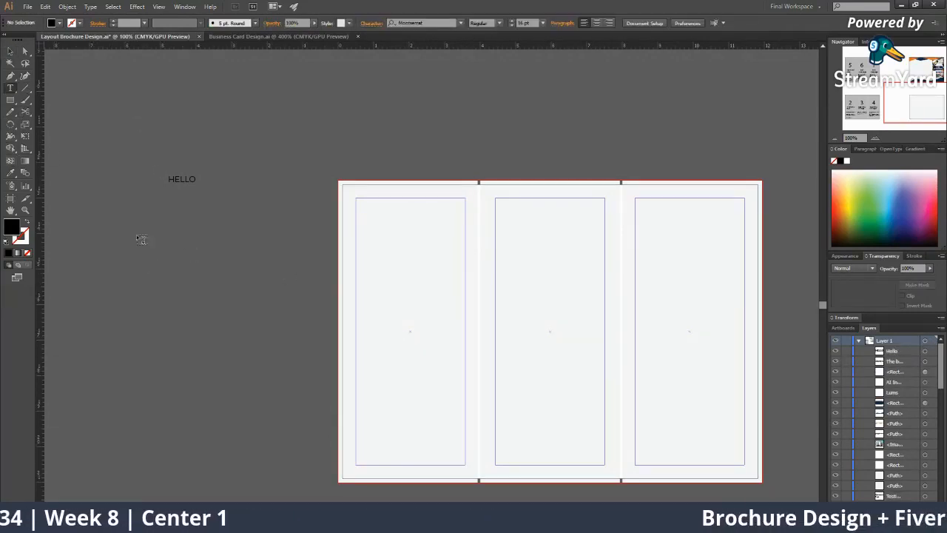
pyautogui.moveTo(138, 235); pyautogui.dragTo(251, 397)
pyautogui.write('S')
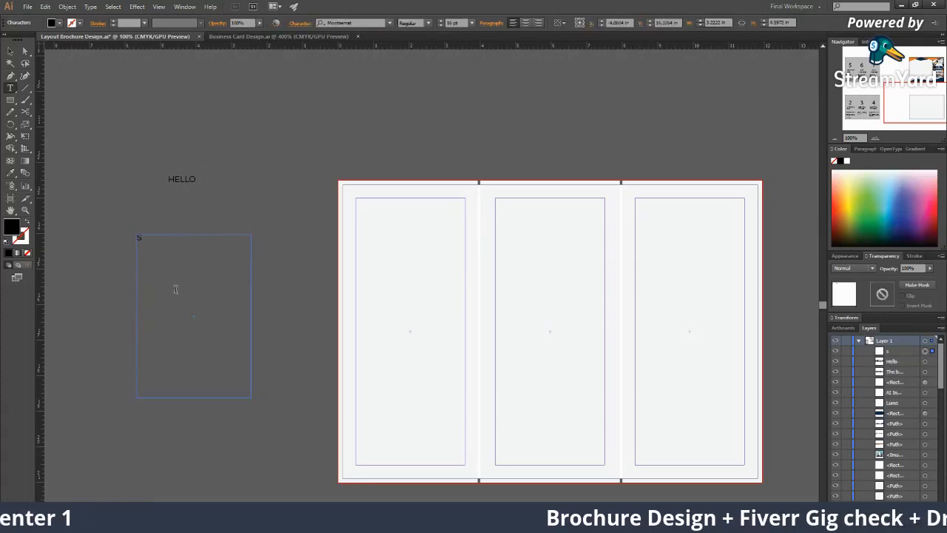
pyautogui.write('SSSSSSSSSSSSSSSSSSSSSSSSSSSSSSSSSSSSSSSSSSSSSSSSSSSSSSSSSSSSSSSSSSSSSSSSSSSSS')
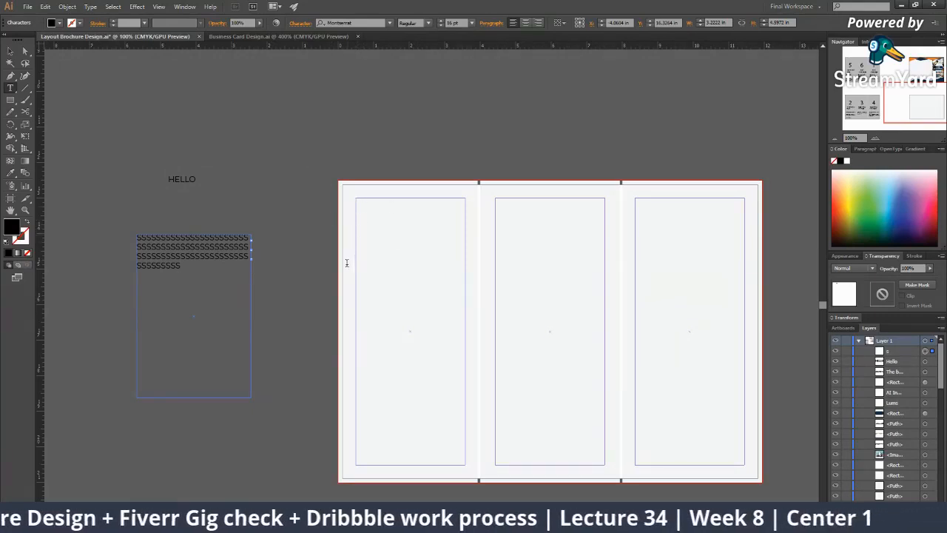
pyautogui.press('Escape')
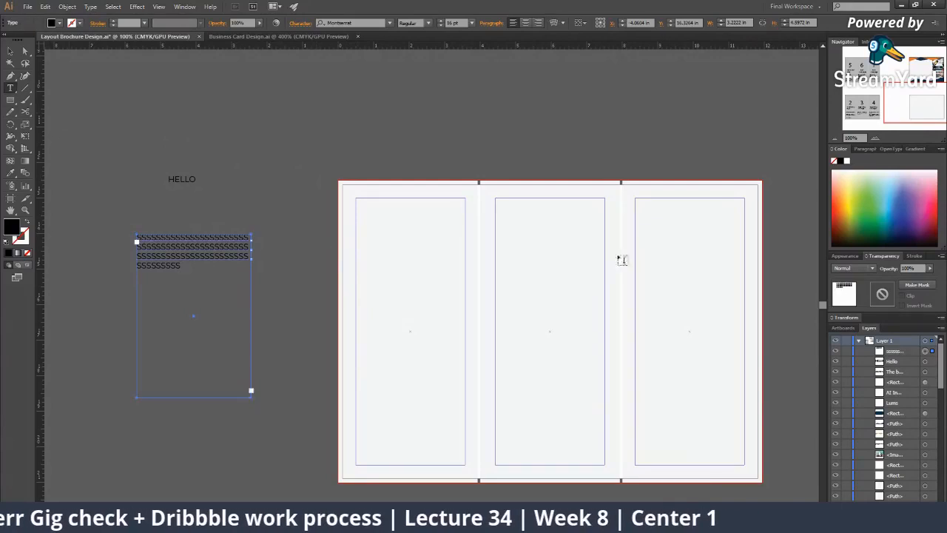
# Zoom out over the surrounding artboards, then zoom back in on the inside brochure artboard
pyautogui.press('v')
pyautogui.click(405, 204)
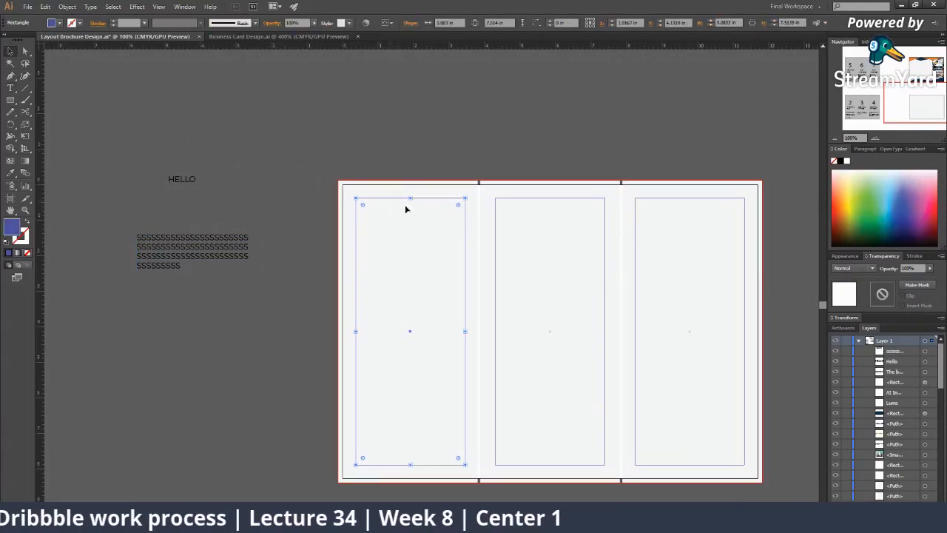
pyautogui.click(61, 94)
pyautogui.click(10, 88)
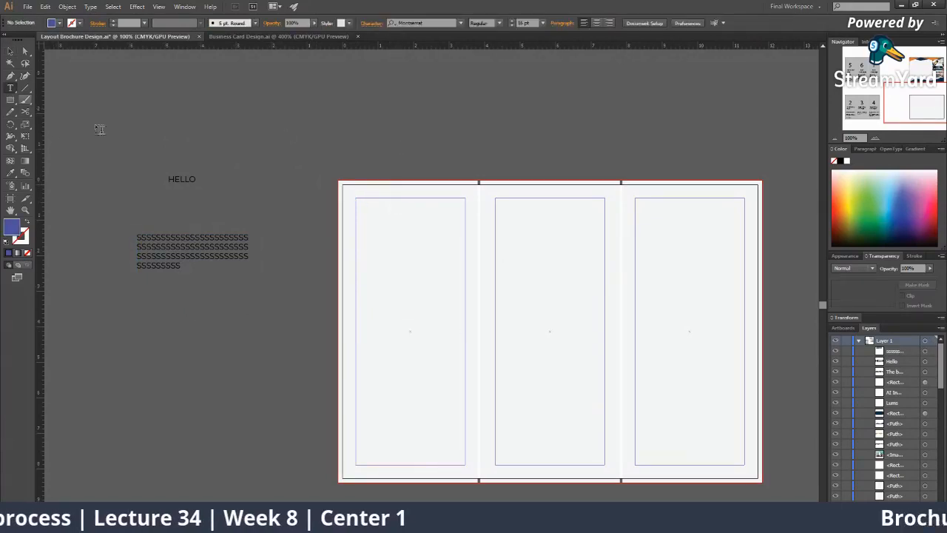
pyautogui.press('z')
pyautogui.keyDown('alt'); pyautogui.click(478, 332); pyautogui.keyUp('alt')
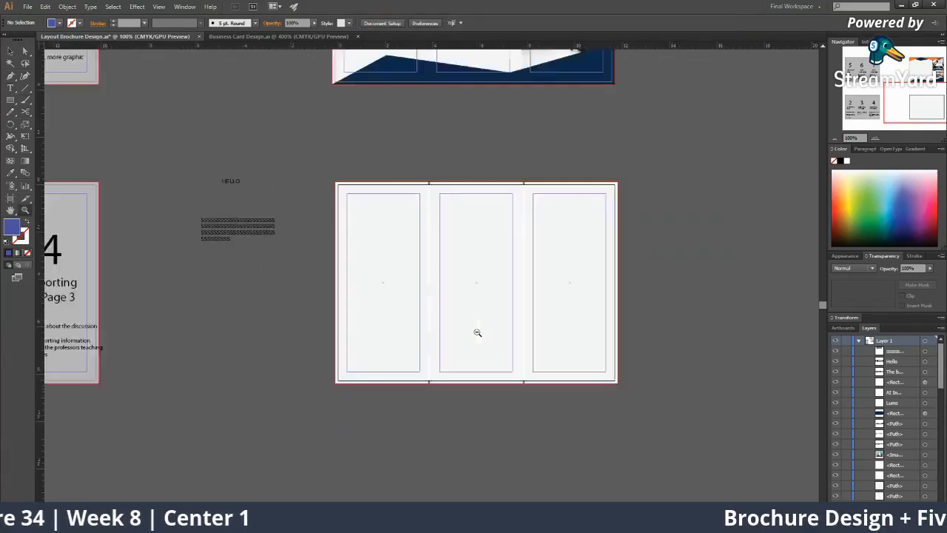
pyautogui.keyDown('alt'); pyautogui.click(477, 333); pyautogui.keyUp('alt')
pyautogui.moveTo(304, 287); pyautogui.dragTo(282, 388)
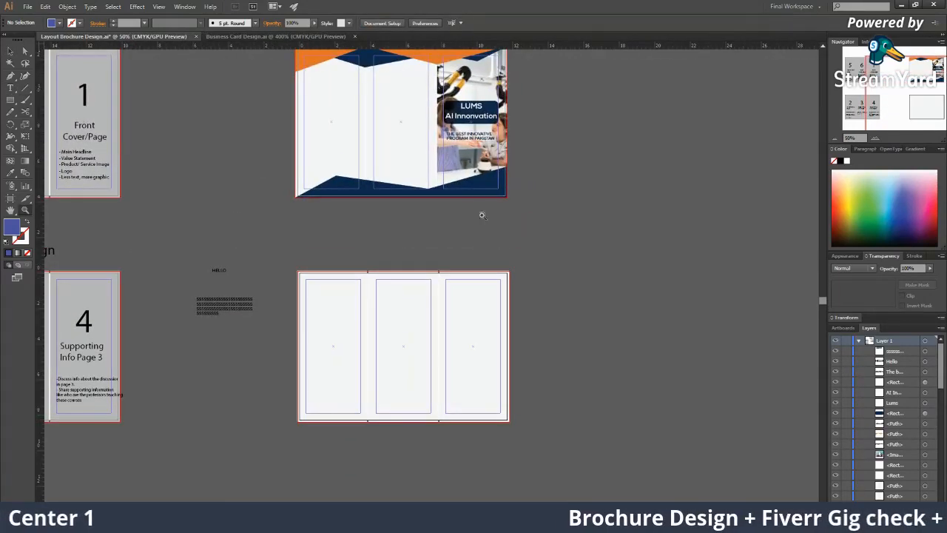
pyautogui.moveTo(321, 429); pyautogui.dragTo(416, 448)
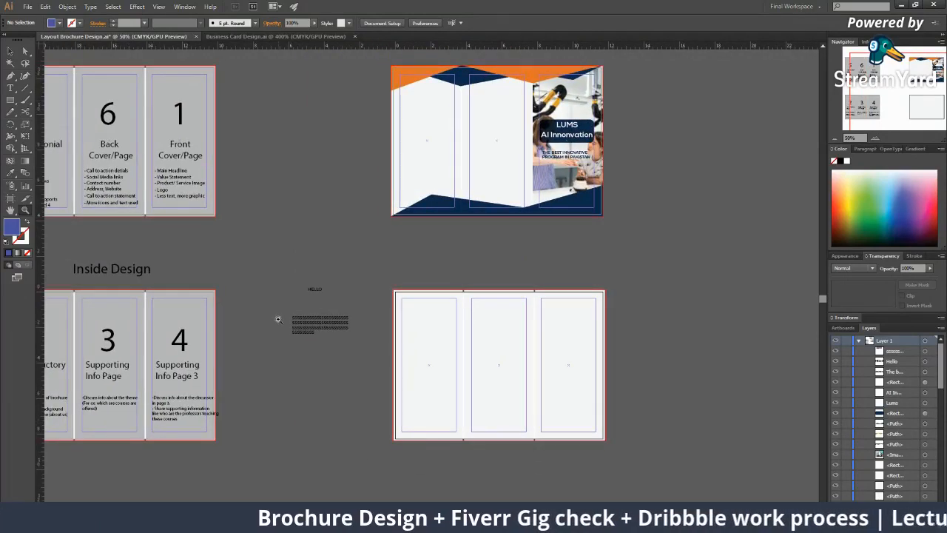
pyautogui.doubleClick(444, 314)
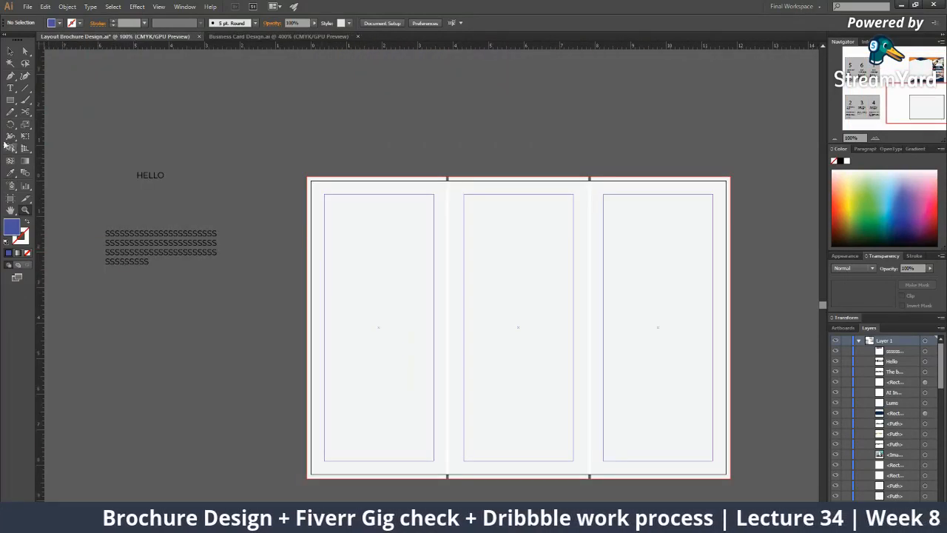
# Draw an empty text frame inside the first panel's guides, browsing text options without changes
pyautogui.click(10, 88)
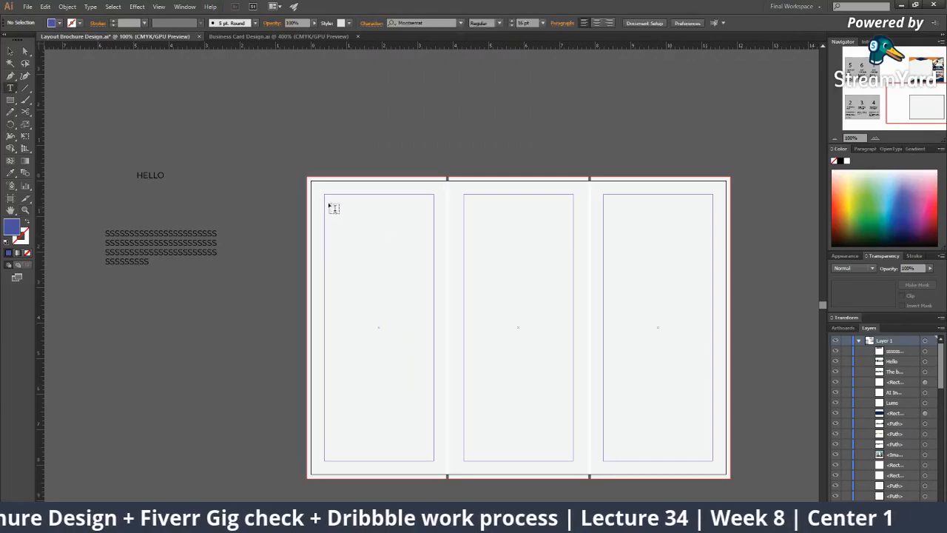
pyautogui.moveTo(328, 198); pyautogui.dragTo(428, 395)
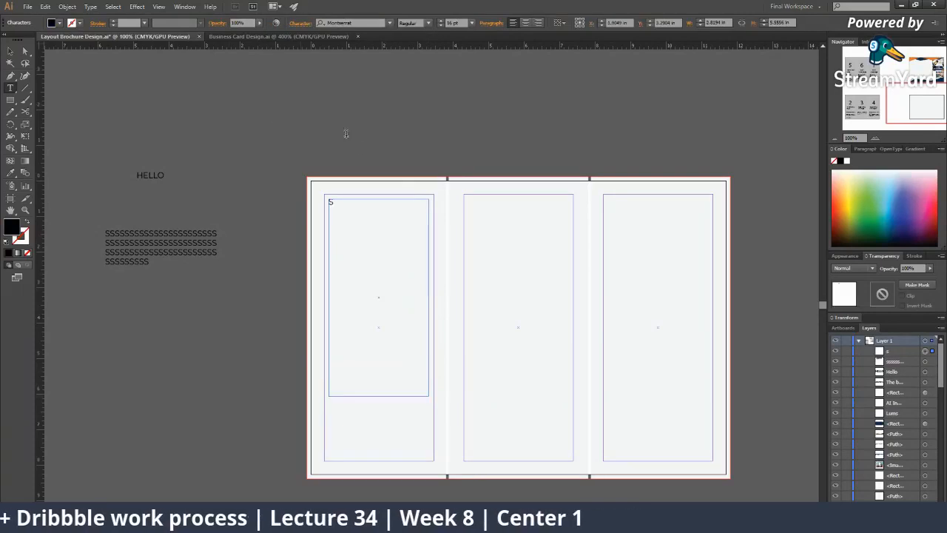
pyautogui.hotkey('ctrl', 'z')
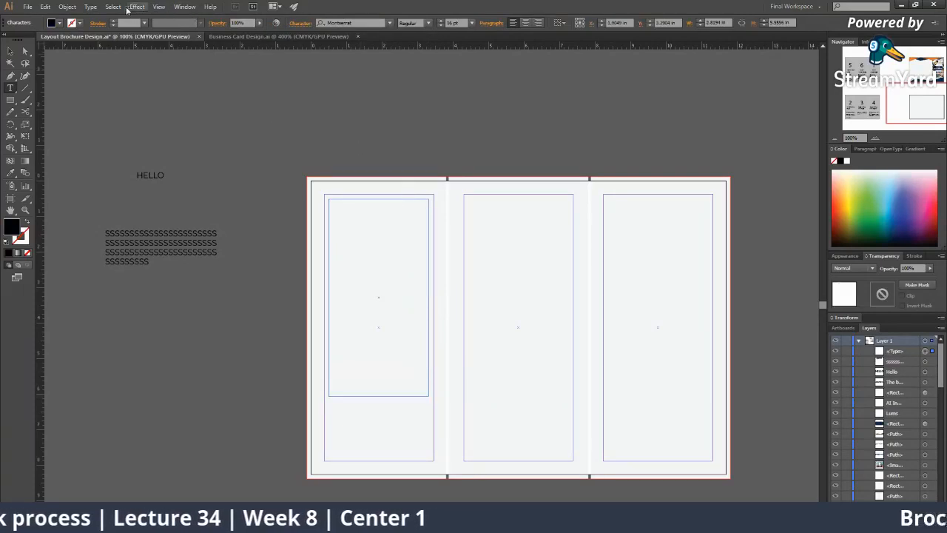
pyautogui.click(90, 6)
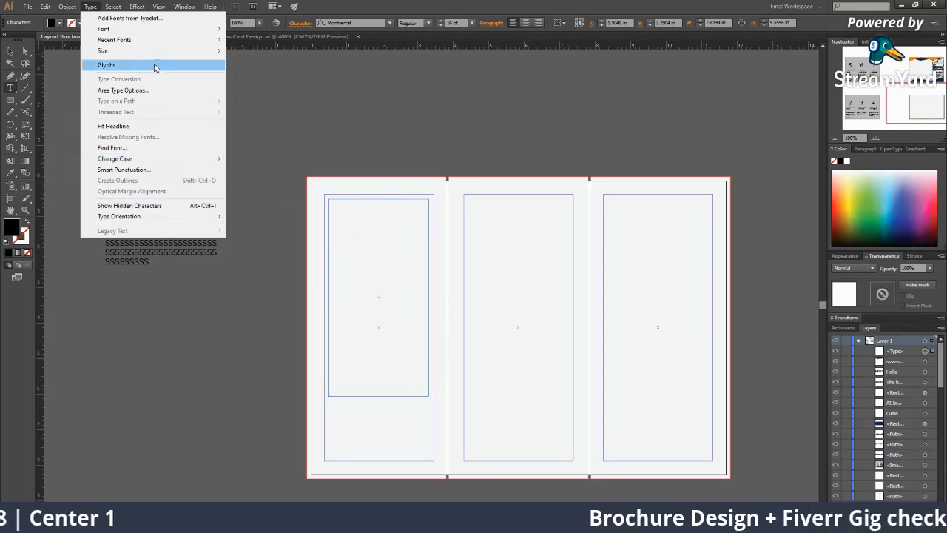
pyautogui.moveTo(131, 216)
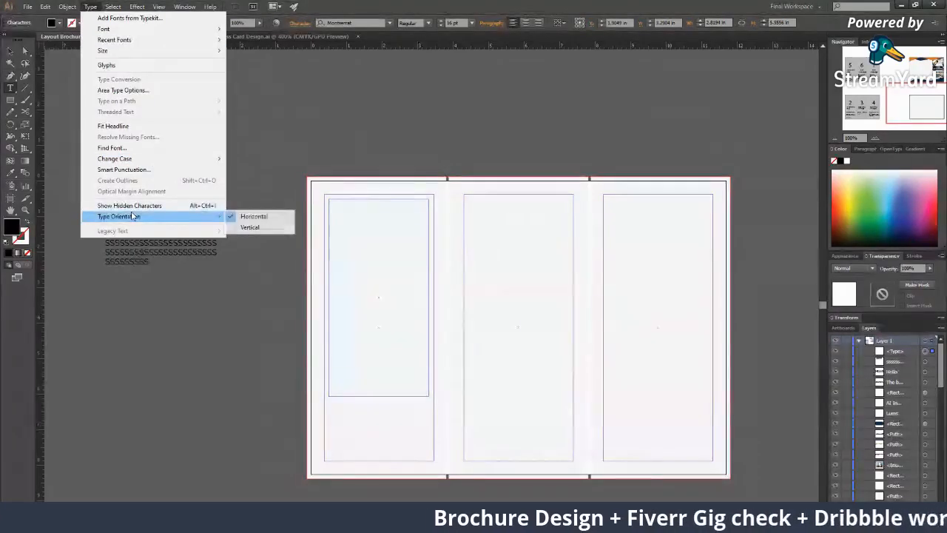
pyautogui.click(354, 213)
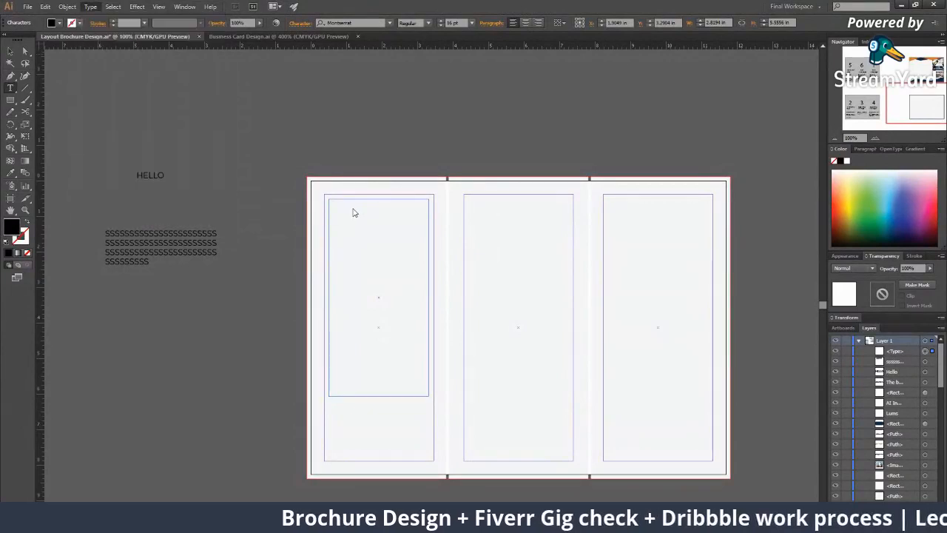
# Type five lines of S placeholder text into the frame, then deselect and reframe the artboard
pyautogui.write('SSSSSSSSSSSSSSSSSSSSSSSSSSSSSSSSSSSSSSSSSSSSSSSSSSSSSSSSSSSSSSSSSSSSSSSSSSSSSSSSSSSSSSSSSSSSSSSSSSSS')
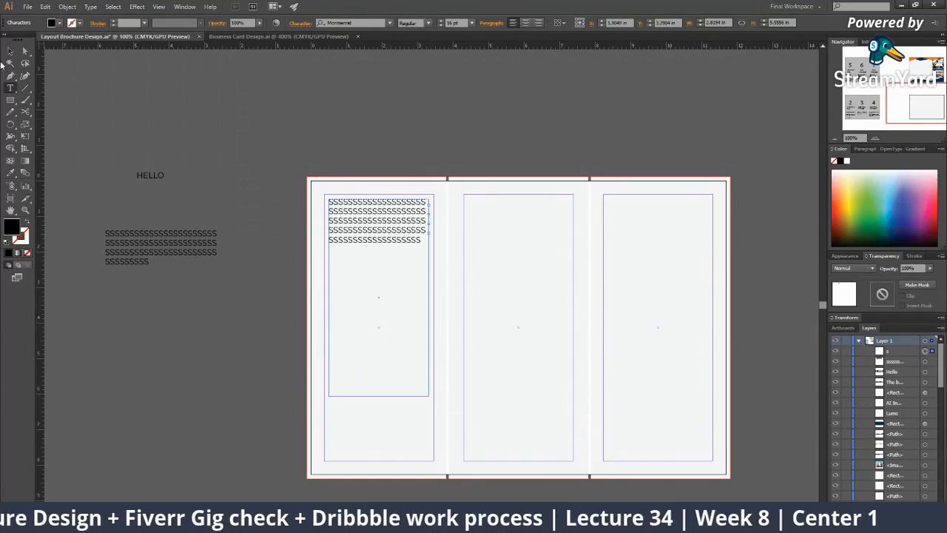
pyautogui.click(10, 52)
pyautogui.click(323, 220)
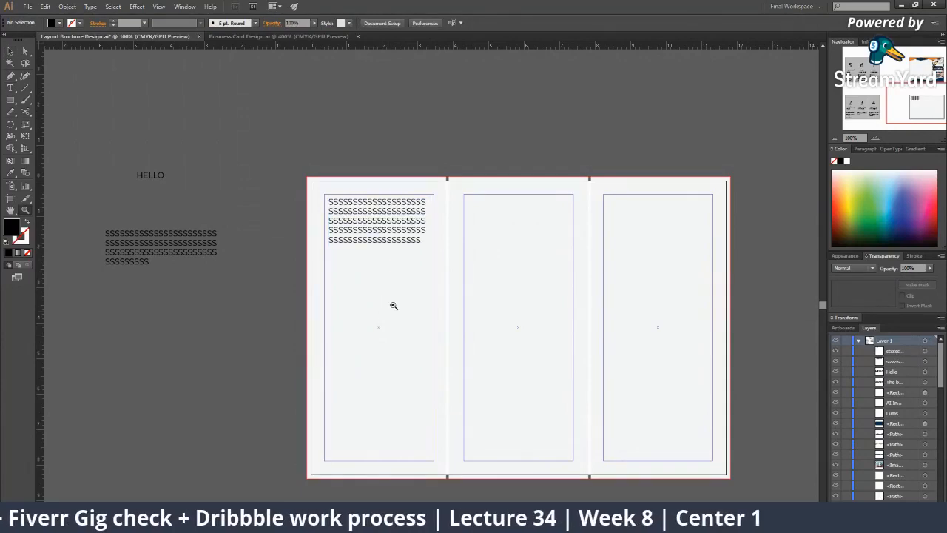
pyautogui.keyDown('alt'); pyautogui.click(394, 305); pyautogui.keyUp('alt')
pyautogui.keyDown('alt'); pyautogui.click(397, 306); pyautogui.keyUp('alt')
pyautogui.click(530, 231)
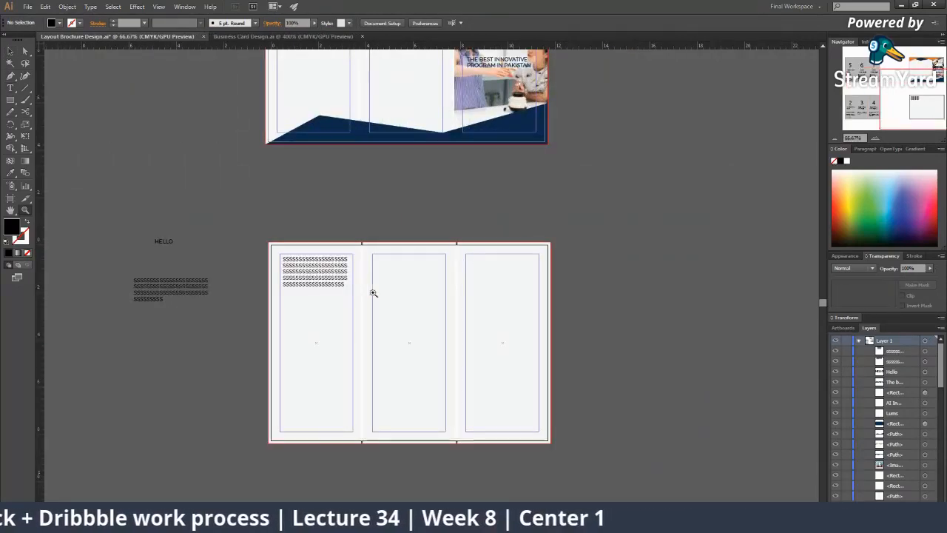
pyautogui.keyDown('alt'); pyautogui.click(396, 243); pyautogui.keyUp('alt')
pyautogui.click(425, 240)
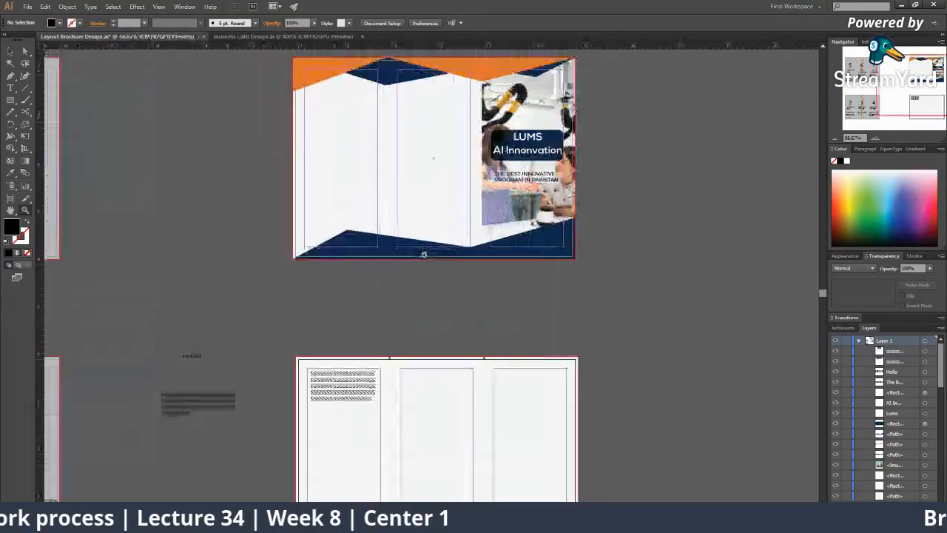
pyautogui.click(423, 250)
pyautogui.keyDown('alt'); pyautogui.click(423, 257); pyautogui.keyUp('alt')
pyautogui.keyDown('alt'); pyautogui.click(422, 270); pyautogui.keyUp('alt')
pyautogui.press('v')
pyautogui.click(376, 263)
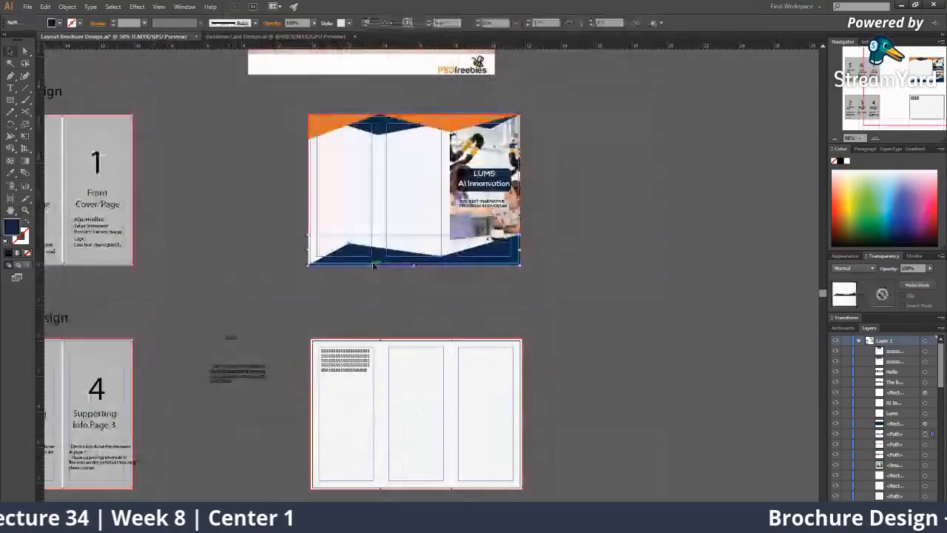
pyautogui.click(417, 137)
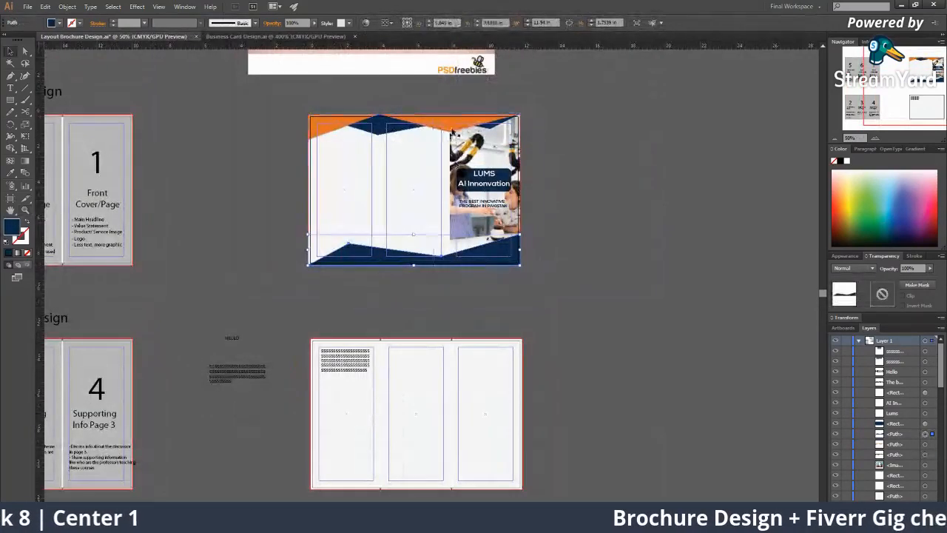
pyautogui.click(377, 129)
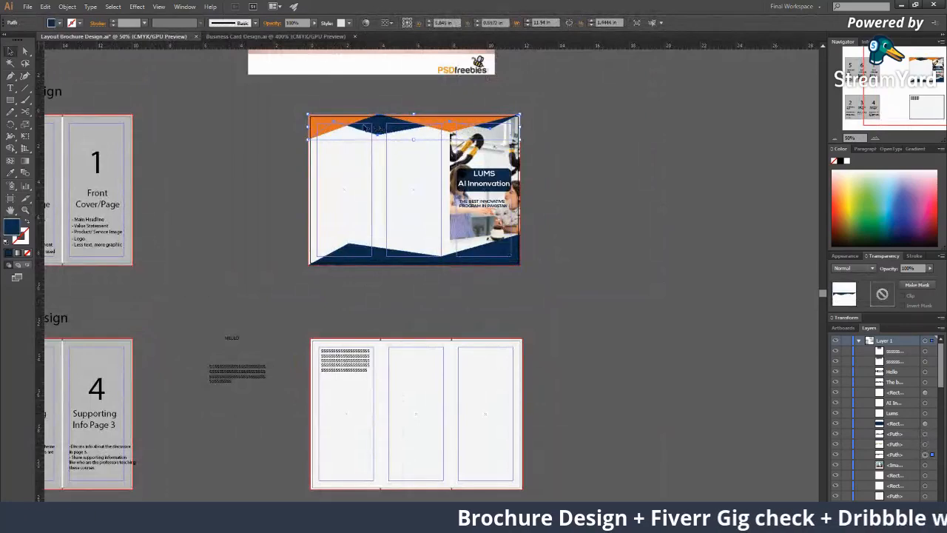
pyautogui.keyDown('shift'); pyautogui.click(344, 120); pyautogui.keyUp('shift')
pyautogui.moveTo(361, 156); pyautogui.dragTo(299, 62)
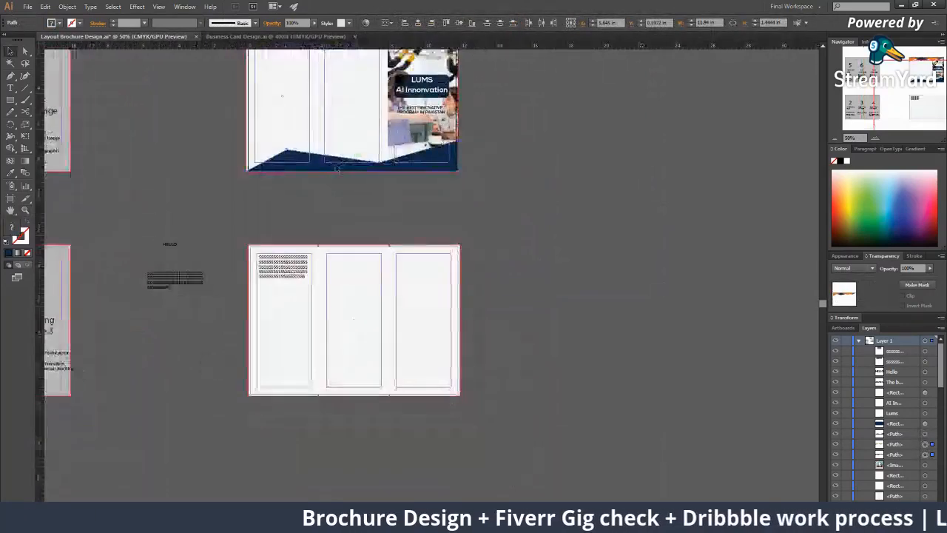
pyautogui.keyDown('shift'); pyautogui.click(350, 165); pyautogui.keyUp('shift')
pyautogui.moveTo(356, 194); pyautogui.dragTo(370, 396)
pyautogui.click(511, 378)
pyautogui.keyDown('ctrl'); pyautogui.click(410, 282); pyautogui.keyUp('ctrl')
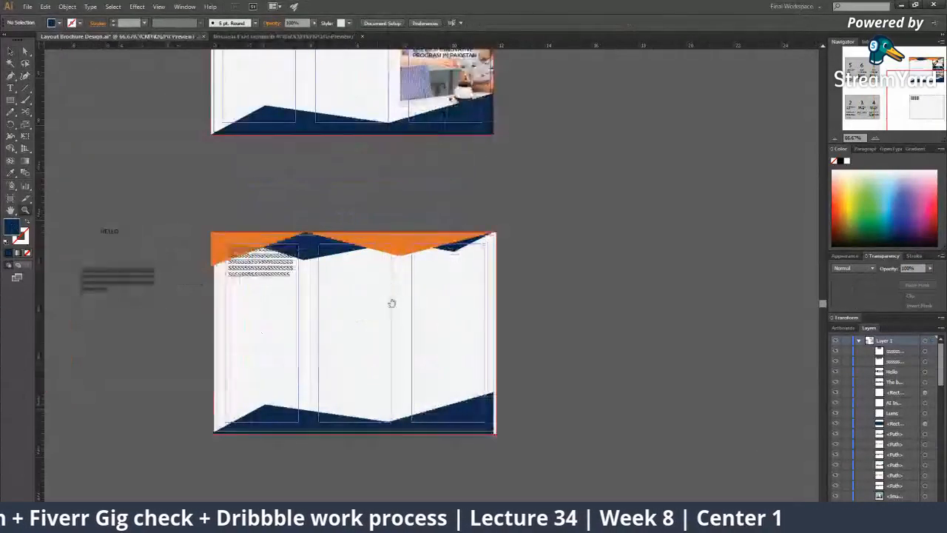
pyautogui.moveTo(392, 302); pyautogui.dragTo(358, 318)
pyautogui.click(423, 376)
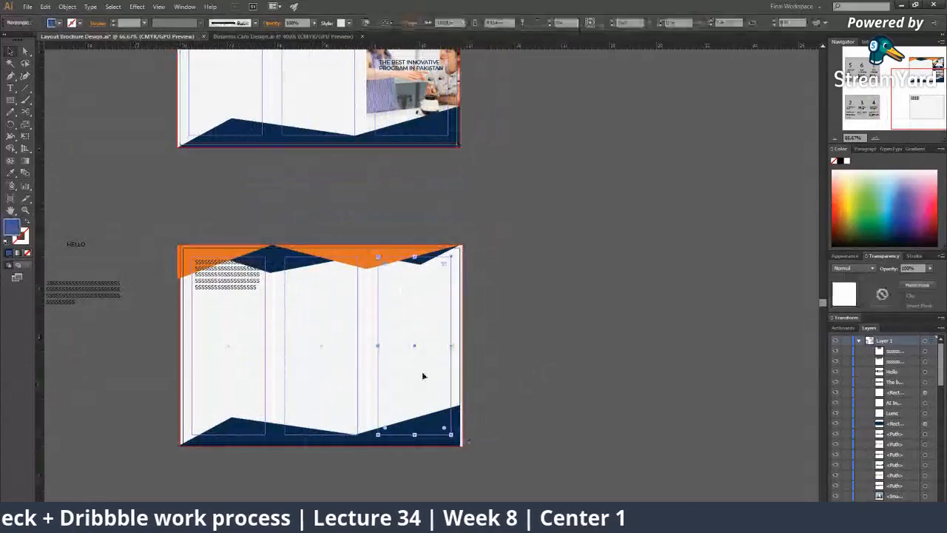
pyautogui.click(519, 403)
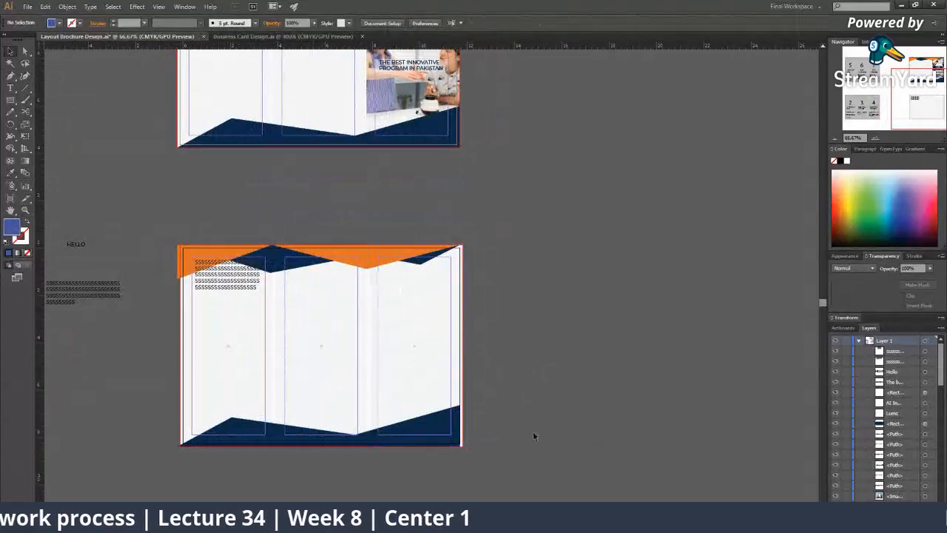
pyautogui.moveTo(412, 282); pyautogui.dragTo(504, 267)
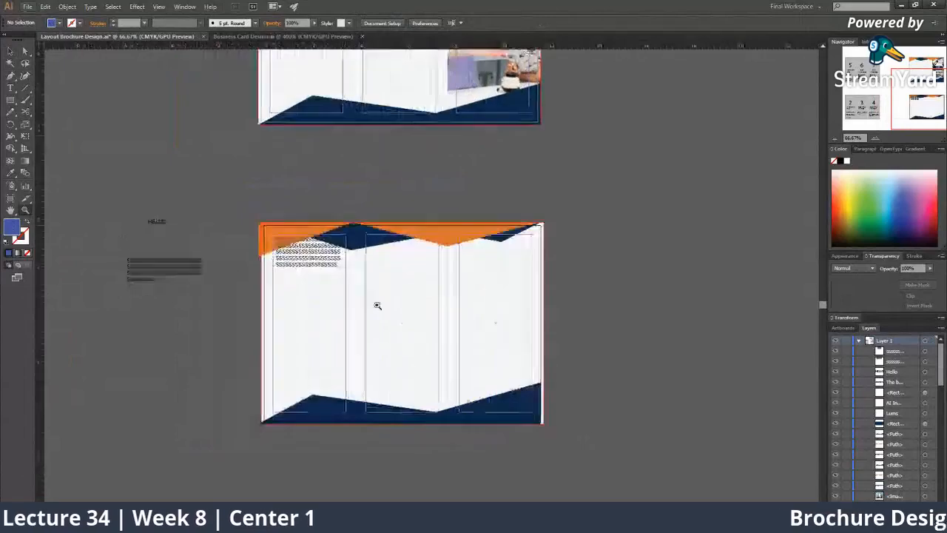
pyautogui.click(340, 304)
pyautogui.moveTo(342, 305); pyautogui.dragTo(404, 374)
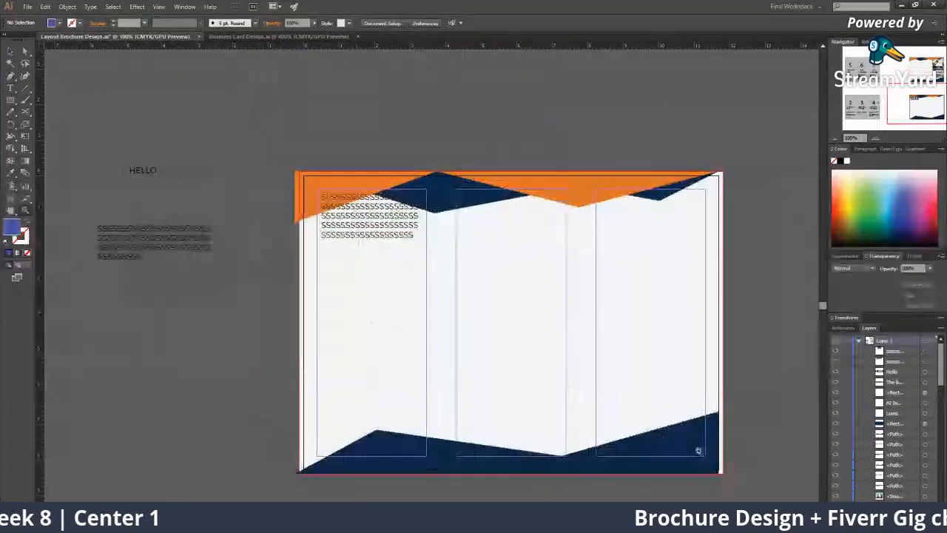
# Drag the navy bottom and orange top shapes out to the bleed edge
pyautogui.click(699, 450)
pyautogui.moveTo(348, 311); pyautogui.dragTo(354, 311)
pyautogui.moveTo(348, 308); pyautogui.dragTo(618, 351)
pyautogui.moveTo(243, 273); pyautogui.dragTo(538, 291)
pyautogui.moveTo(451, 252); pyautogui.dragTo(327, 499)
pyautogui.moveTo(370, 186); pyautogui.dragTo(372, 187)
pyautogui.moveTo(264, 200); pyautogui.dragTo(272, 200)
pyautogui.click(320, 152)
# Move the SSSS text block lower and slightly right within the first panel
pyautogui.press('z')
pyautogui.moveTo(459, 305); pyautogui.dragTo(416, 270)
pyautogui.scroll(4, 416, 270)
pyautogui.moveTo(474, 365); pyautogui.dragTo(476, 416)
pyautogui.scroll(-4, 383, 279)
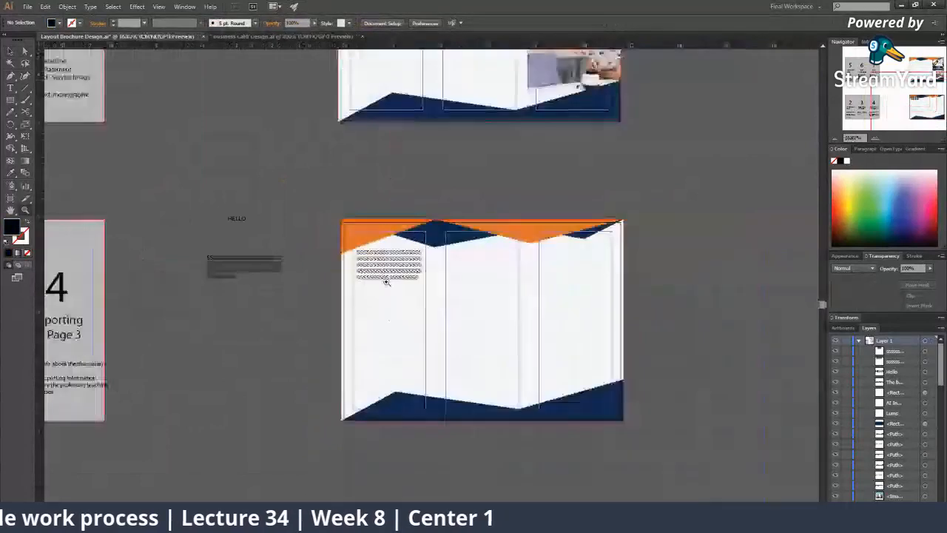
pyautogui.moveTo(307, 318); pyautogui.dragTo(199, 267)
pyautogui.keyDown('ctrl'); pyautogui.click(298, 252); pyautogui.keyUp('ctrl')
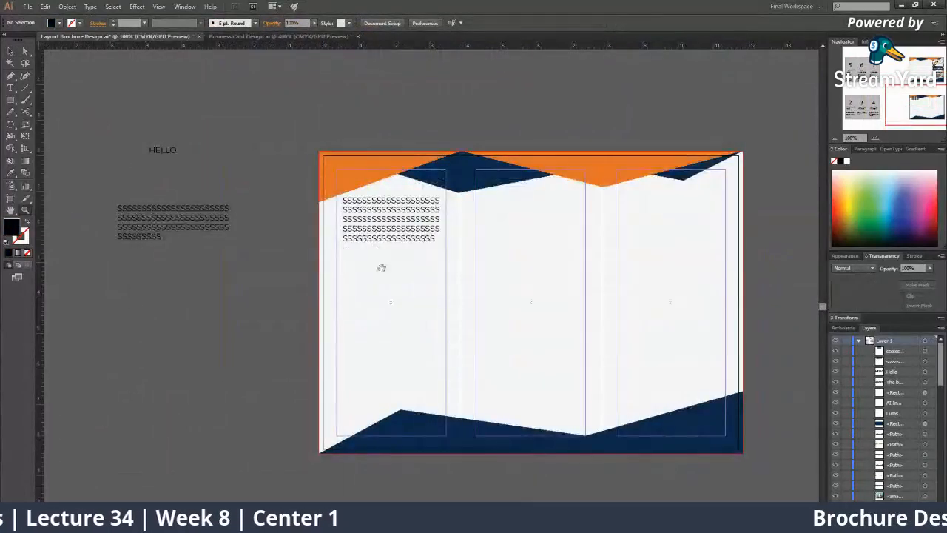
pyautogui.moveTo(382, 268); pyautogui.dragTo(308, 270)
pyautogui.moveTo(340, 242)
pyautogui.mouseDown()
pyautogui.moveTo(403, 243)
pyautogui.moveTo(324, 239)
pyautogui.mouseUp()
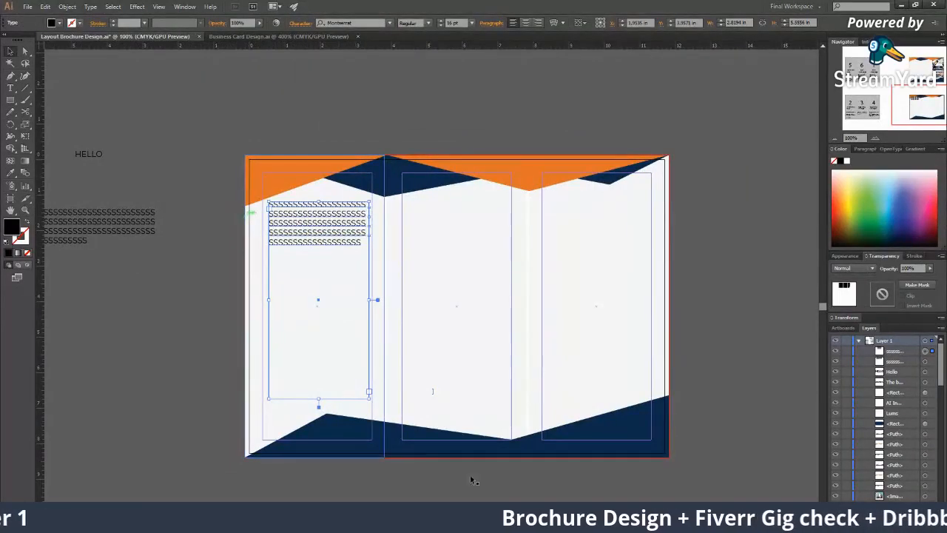
# Go to freepik and search for brochure vectors
pyautogui.hotkey('alt', 'Tab')
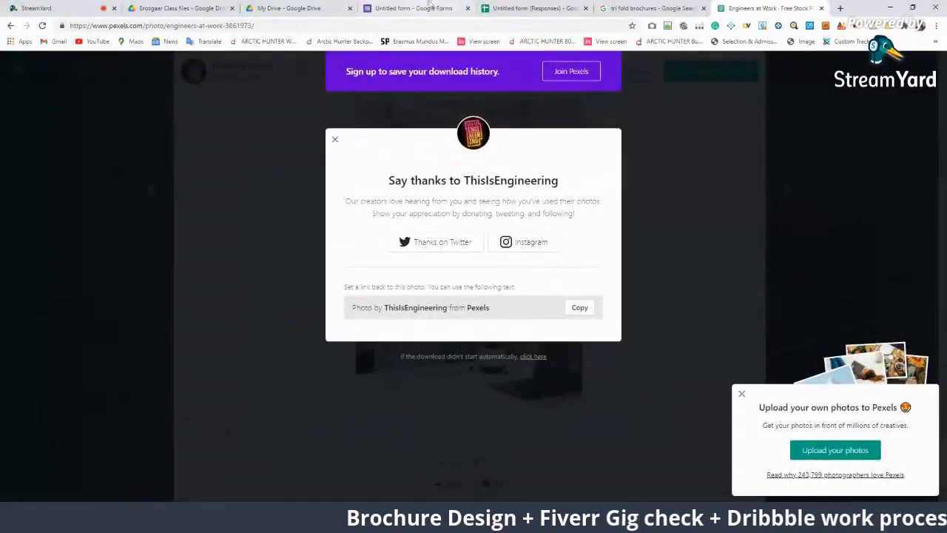
pyautogui.click(648, 7)
pyautogui.click(422, 22)
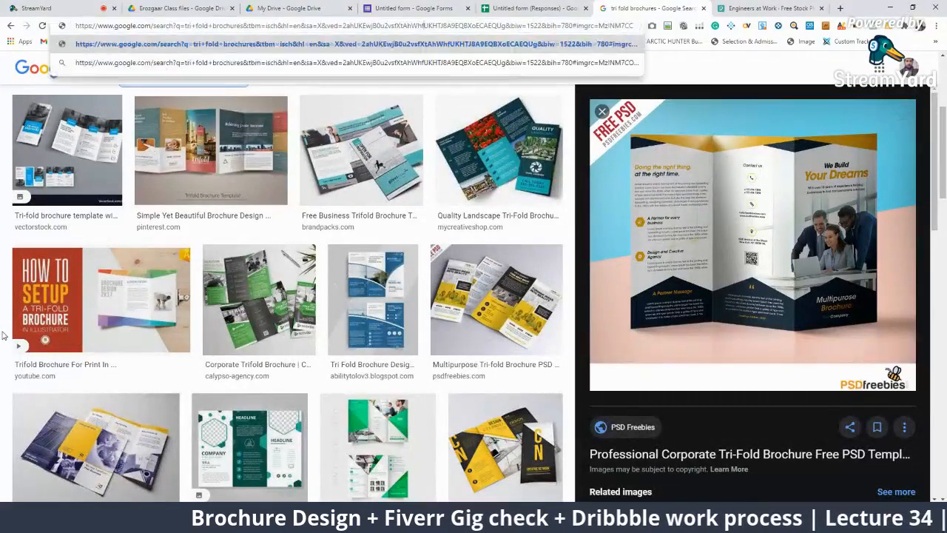
pyautogui.hotkey('ctrl', 'a')
pyautogui.write('freepik')
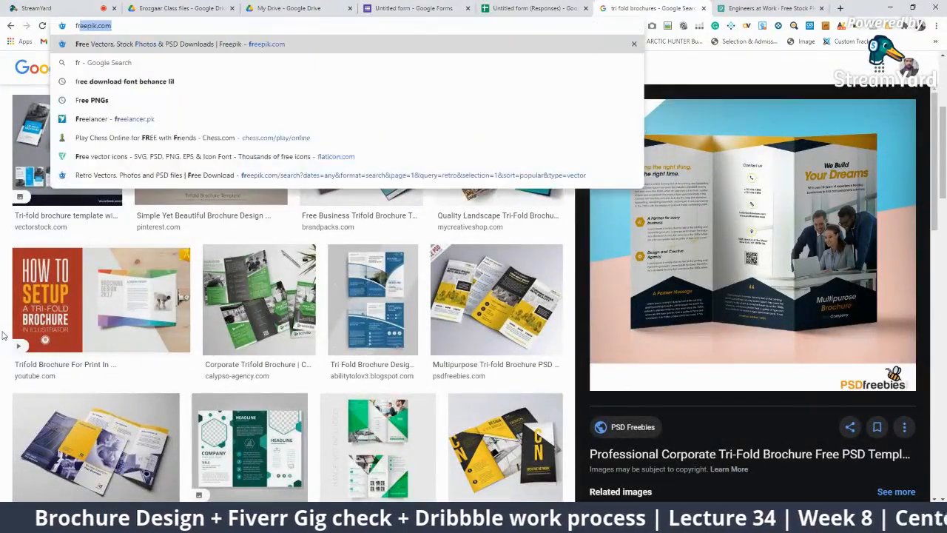
pyautogui.press('Return')
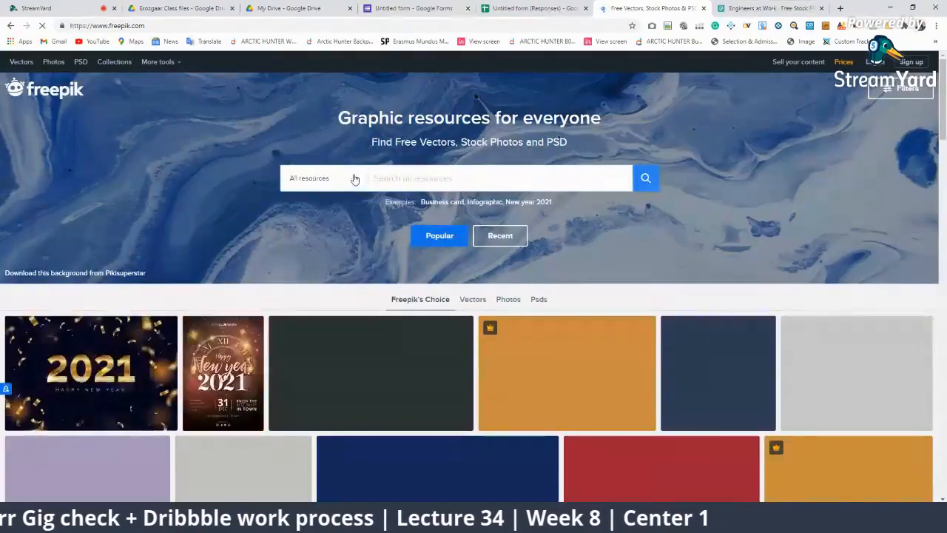
pyautogui.click(355, 178)
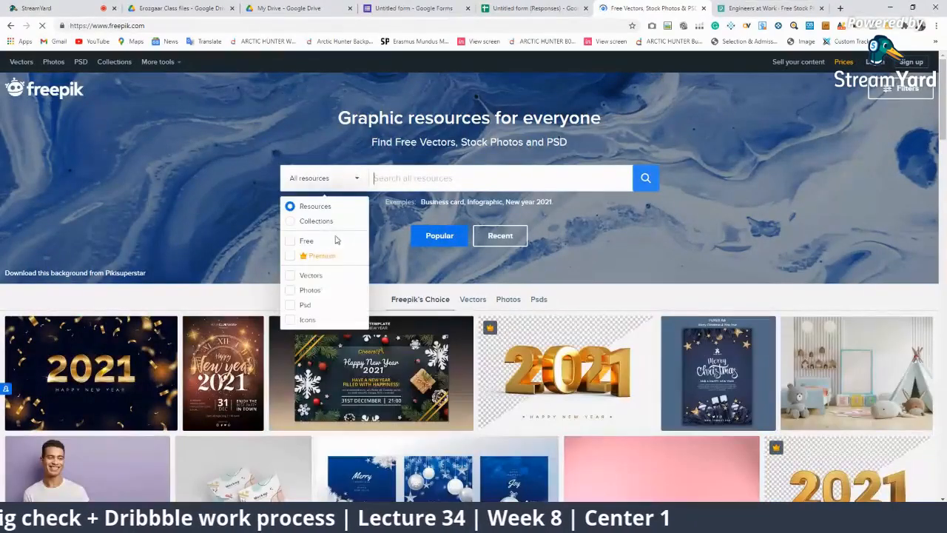
pyautogui.click(306, 279)
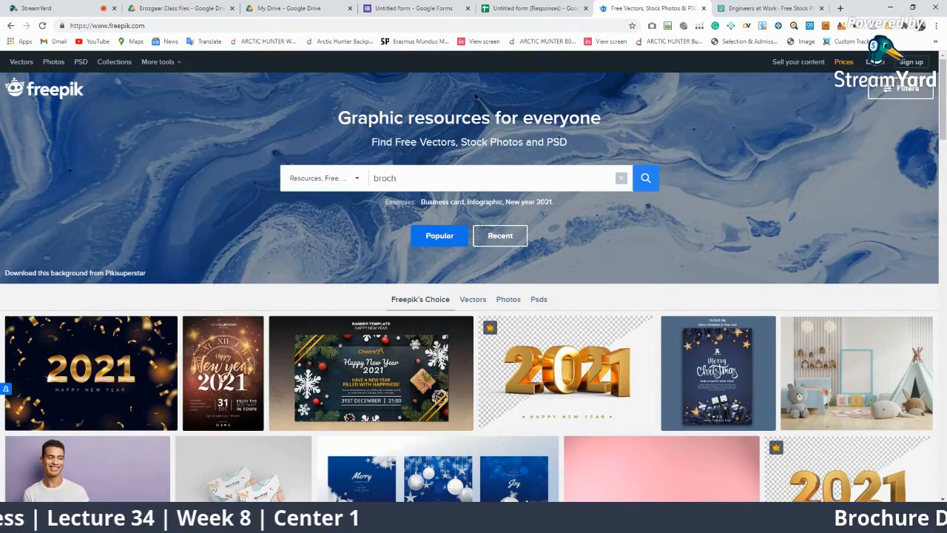
pyautogui.press('Return')
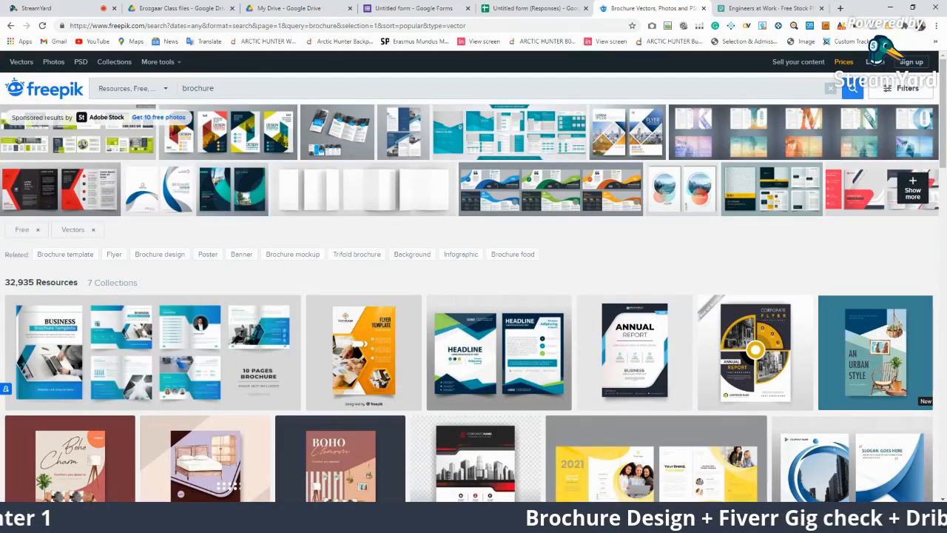
# Browse the results and preview the yellow Color of the year 2021 trifold template
pyautogui.scroll(-3, 588, 228)
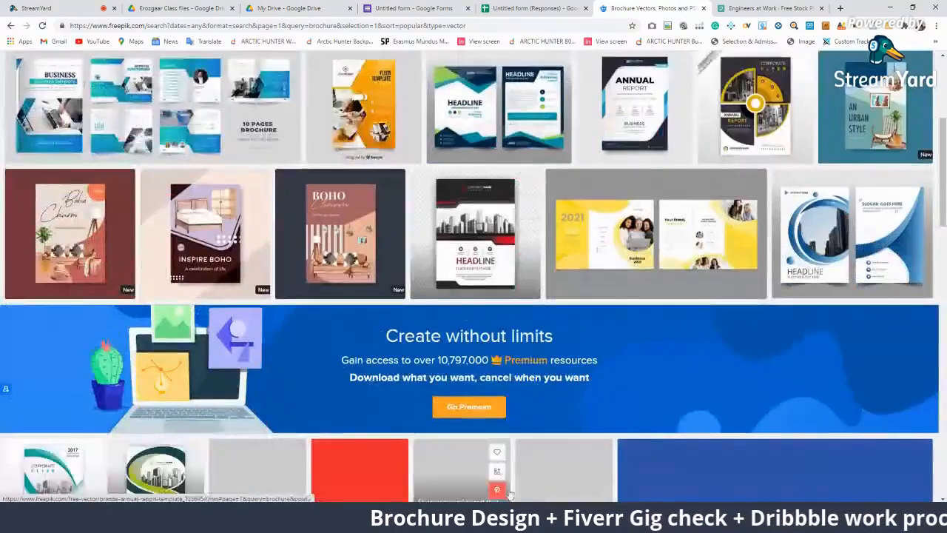
pyautogui.scroll(-2, 750, 328)
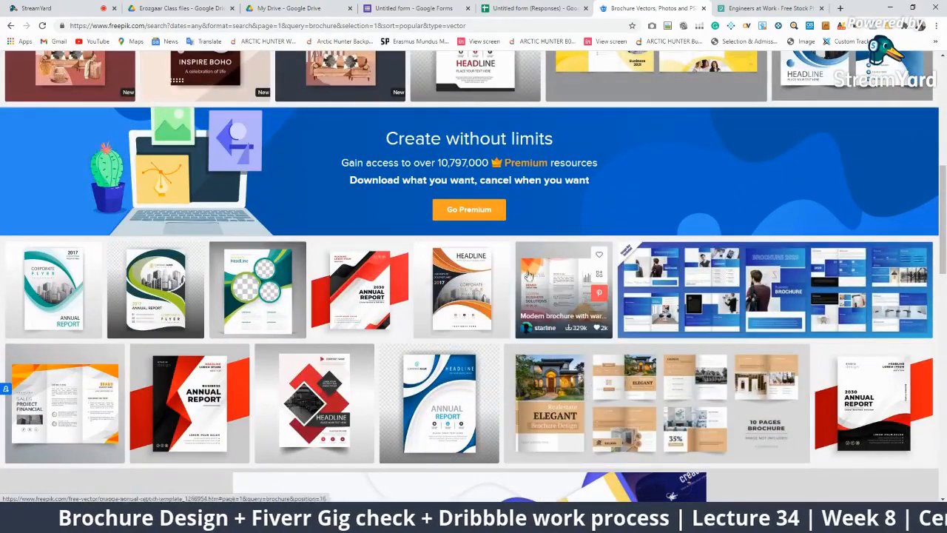
pyautogui.click(569, 301)
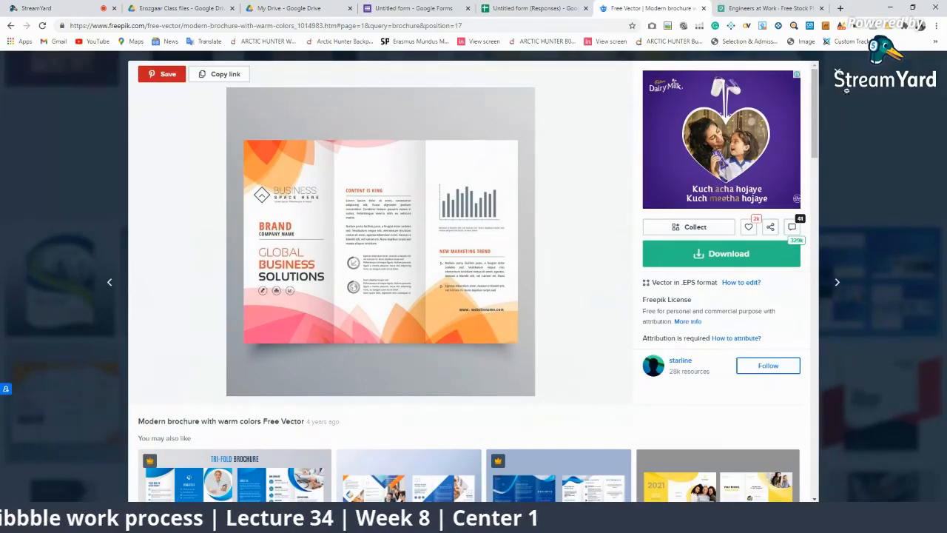
pyautogui.click(839, 74)
pyautogui.scroll(-5, 410, 357)
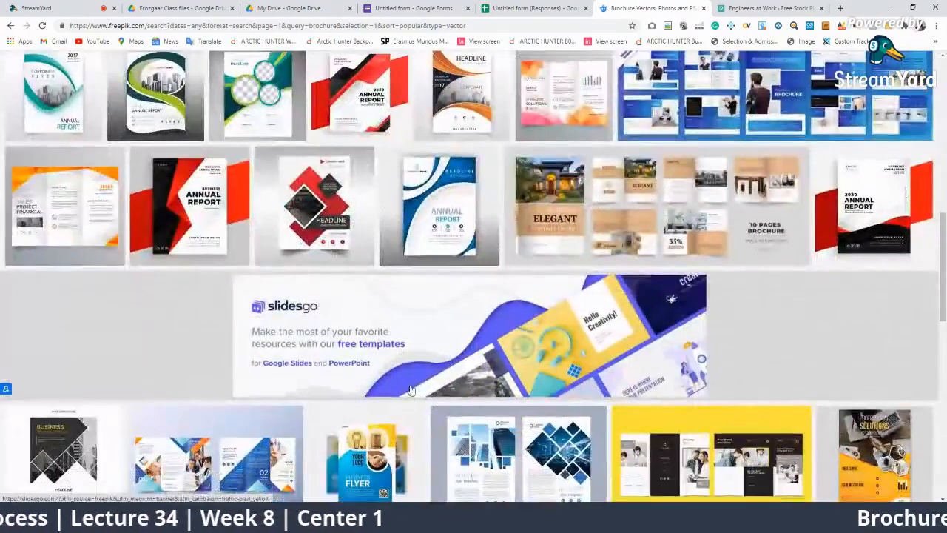
pyautogui.scroll(-3, 409, 357)
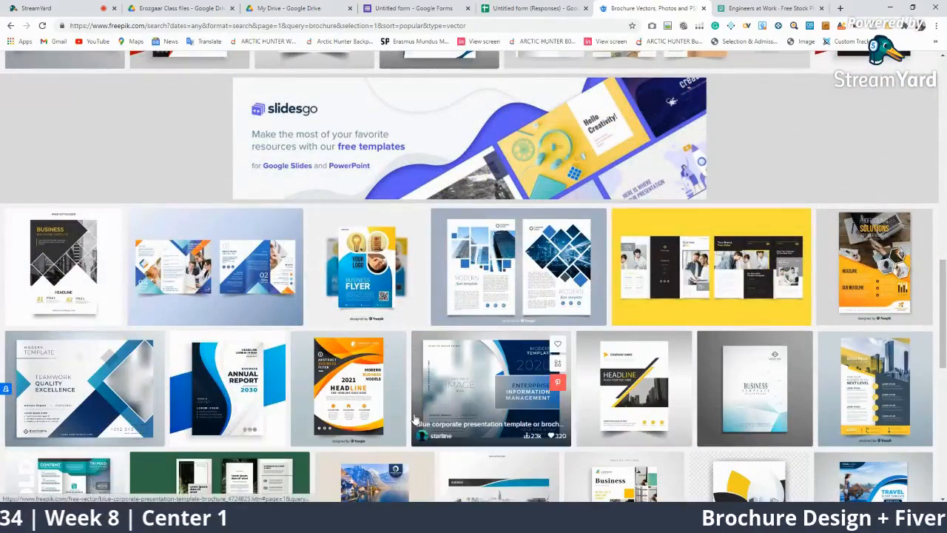
pyautogui.click(635, 320)
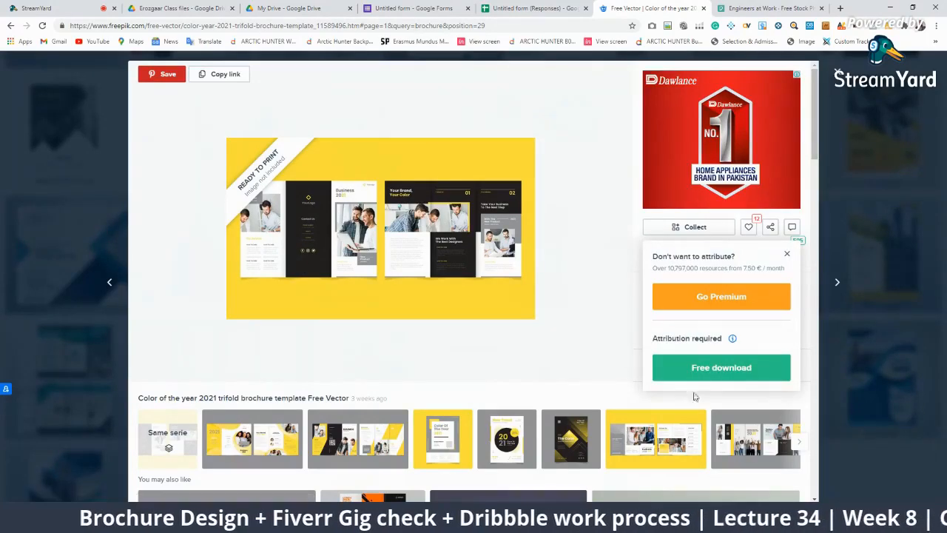
# Download the free trifold template and open its zip, selecting 4801090.ai
pyautogui.click(707, 373)
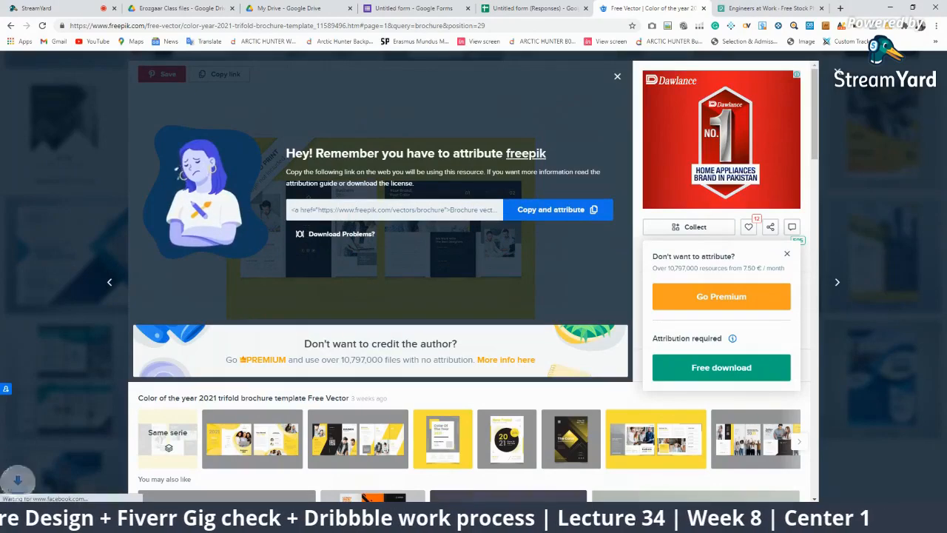
pyautogui.click(655, 439)
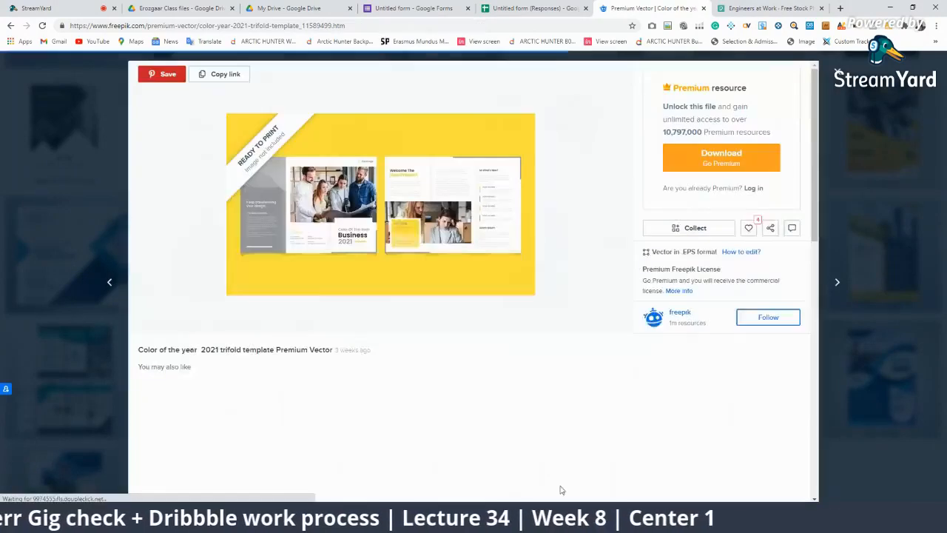
pyautogui.click(74, 516)
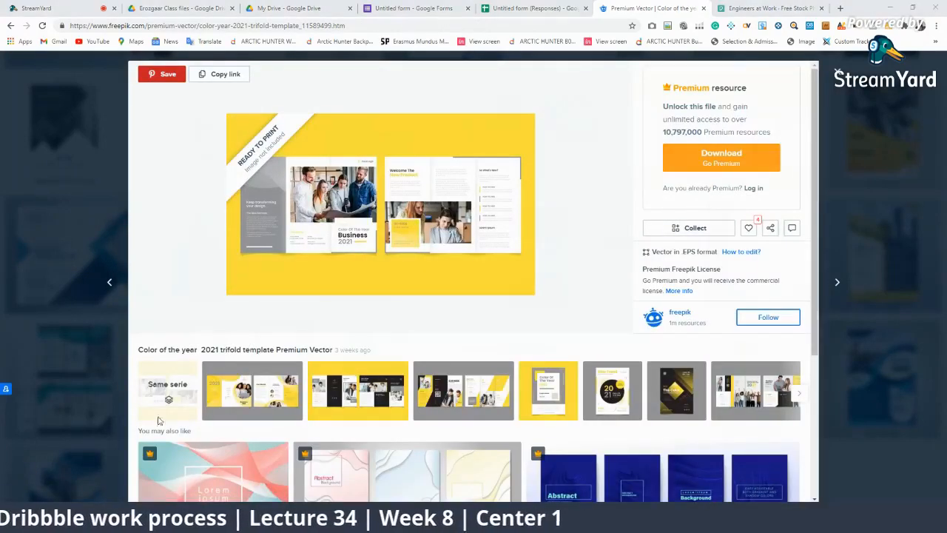
pyautogui.click(166, 245)
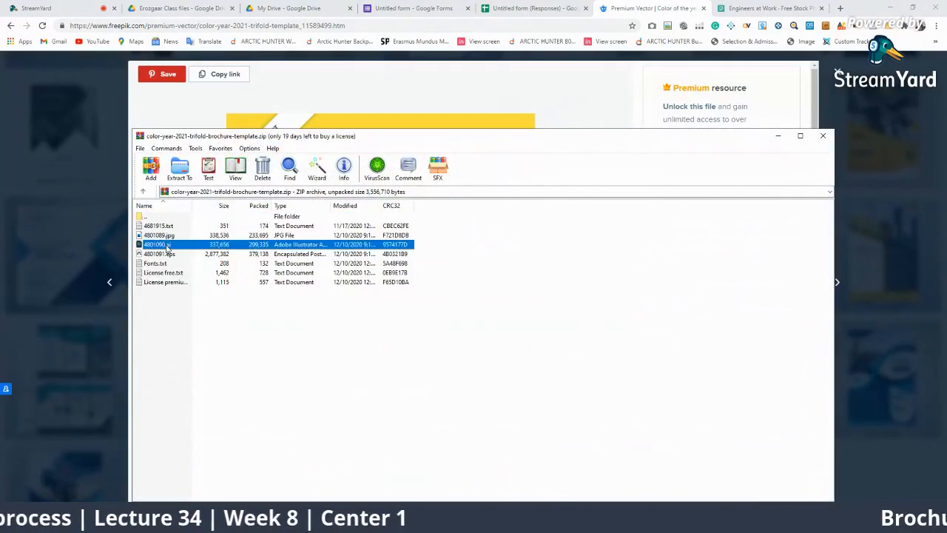
# Open 4801090.ai from the WinRAR archive so it loads in Illustrator
pyautogui.doubleClick(167, 247)
pyautogui.click(208, 311)
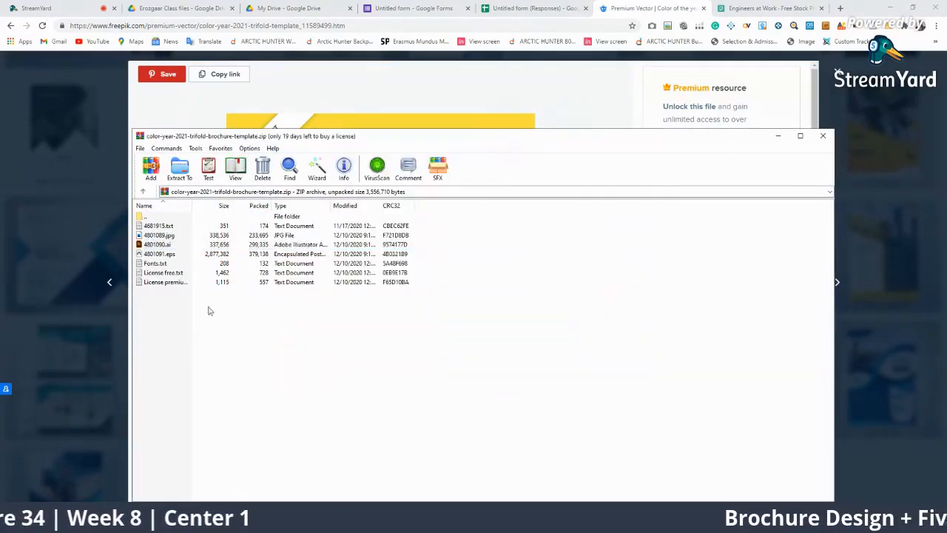
pyautogui.click(162, 246)
pyautogui.doubleClick(162, 246)
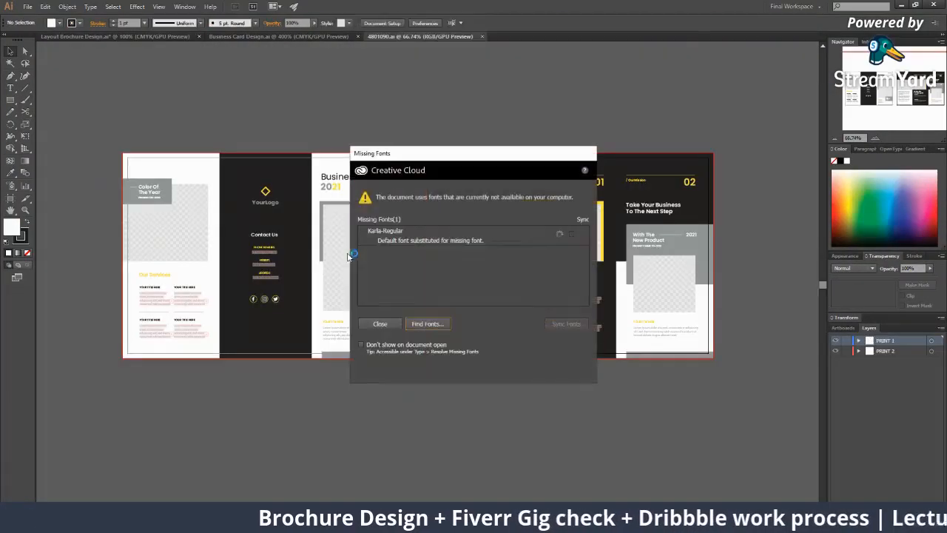
# Dismiss the missing-fonts warning and zoom around the Color Of The Year, Our Services and New Product panels
pyautogui.click(378, 325)
pyautogui.press('z')
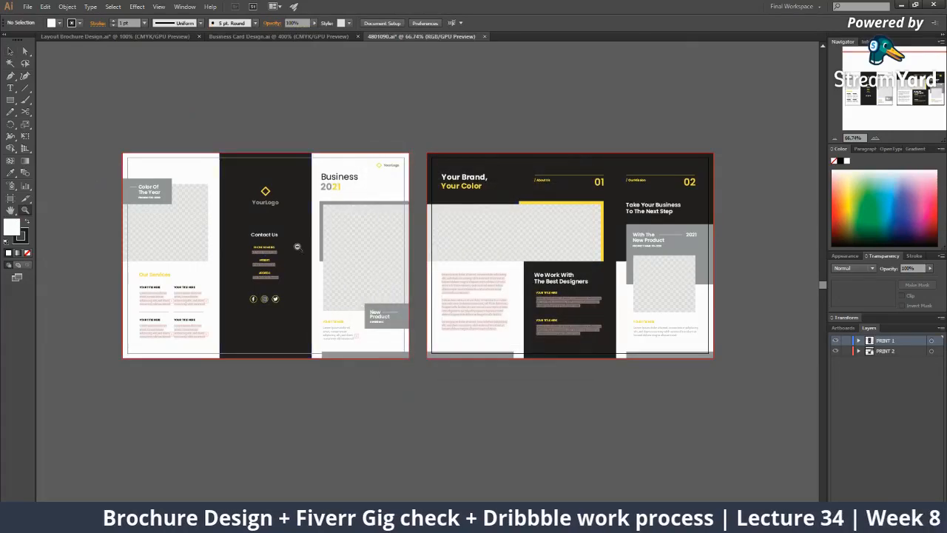
pyautogui.click(297, 246)
pyautogui.click(298, 238)
pyautogui.click(355, 259)
pyautogui.moveTo(313, 254); pyautogui.dragTo(245, 123)
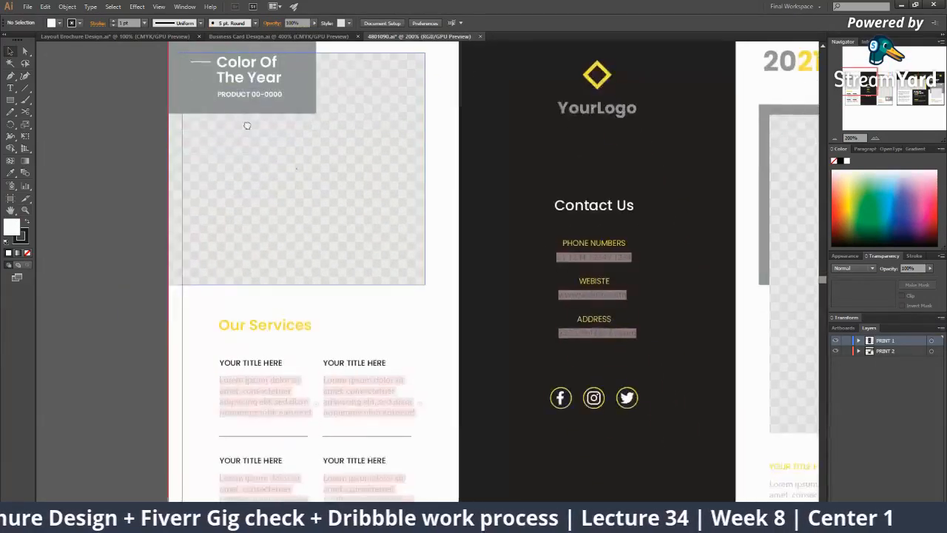
pyautogui.moveTo(300, 395); pyautogui.dragTo(220, 279)
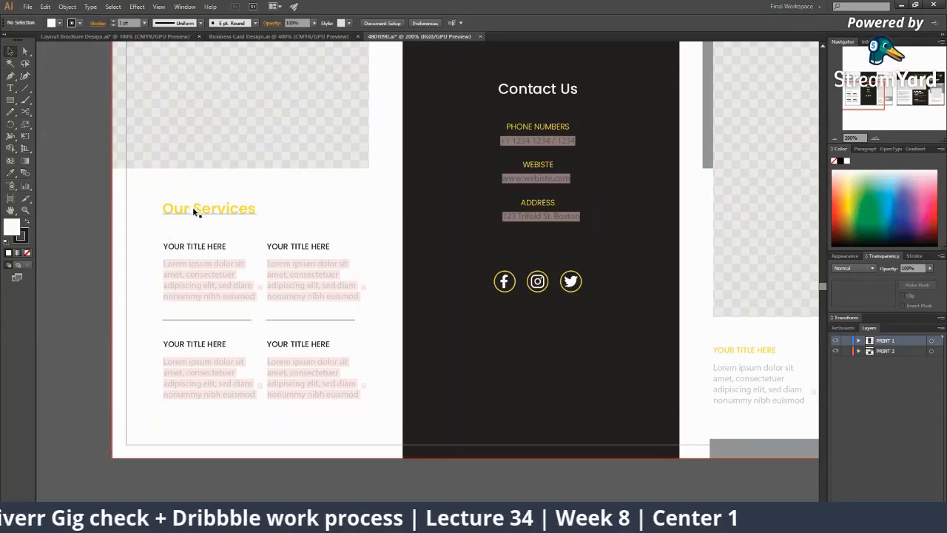
pyautogui.press('z')
pyautogui.keyDown('alt'); pyautogui.click(326, 297); pyautogui.keyUp('alt')
pyautogui.moveTo(393, 273); pyautogui.dragTo(100, 286)
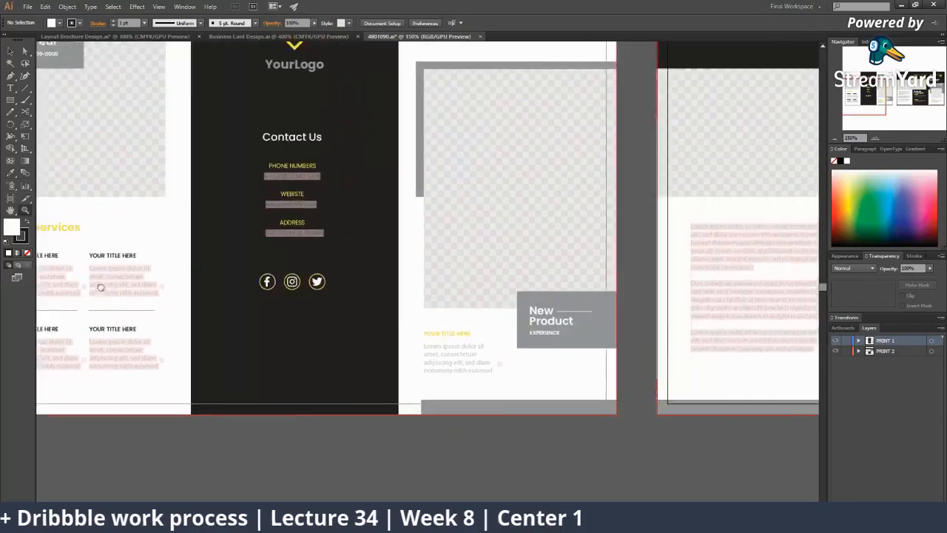
pyautogui.moveTo(585, 242); pyautogui.dragTo(429, 289)
pyautogui.keyDown('alt'); pyautogui.click(429, 289); pyautogui.keyUp('alt')
pyautogui.keyDown('alt'); pyautogui.click(429, 289); pyautogui.keyUp('alt')
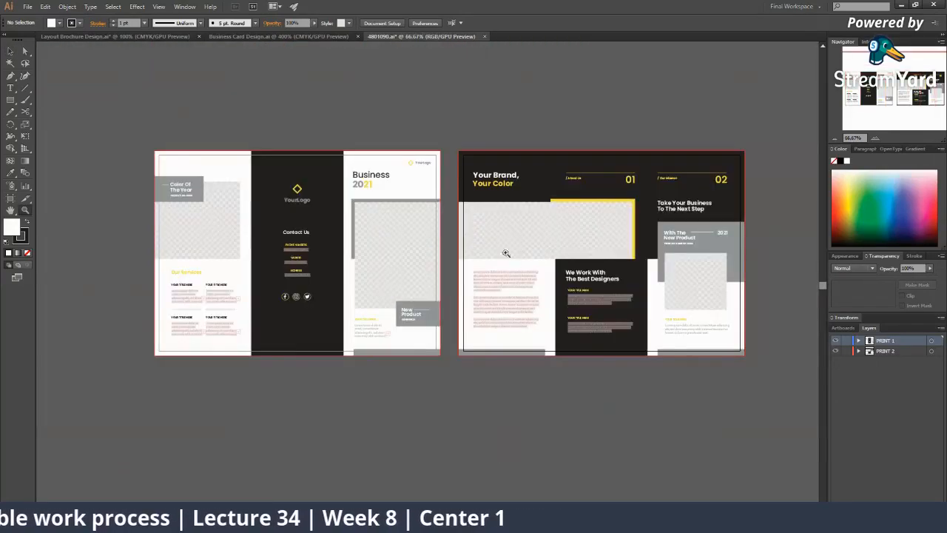
pyautogui.click(578, 188)
pyautogui.click(426, 293)
# Select the left brochure group and ungroup its contents
pyautogui.press('v')
pyautogui.click(288, 274)
pyautogui.hotkey('ctrl', '-')
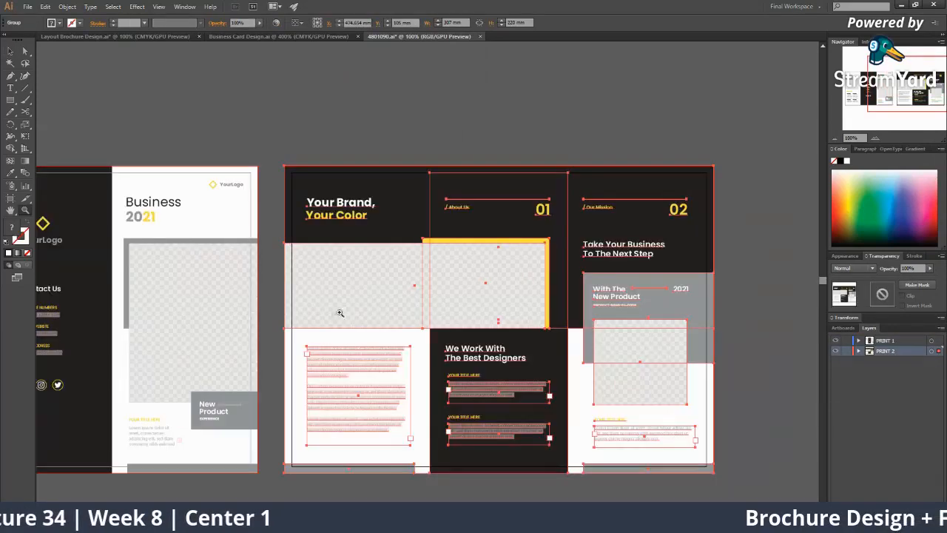
pyautogui.hotkey('ctrl', '-')
pyautogui.hotkey('ctrl', '-')
pyautogui.click(332, 296)
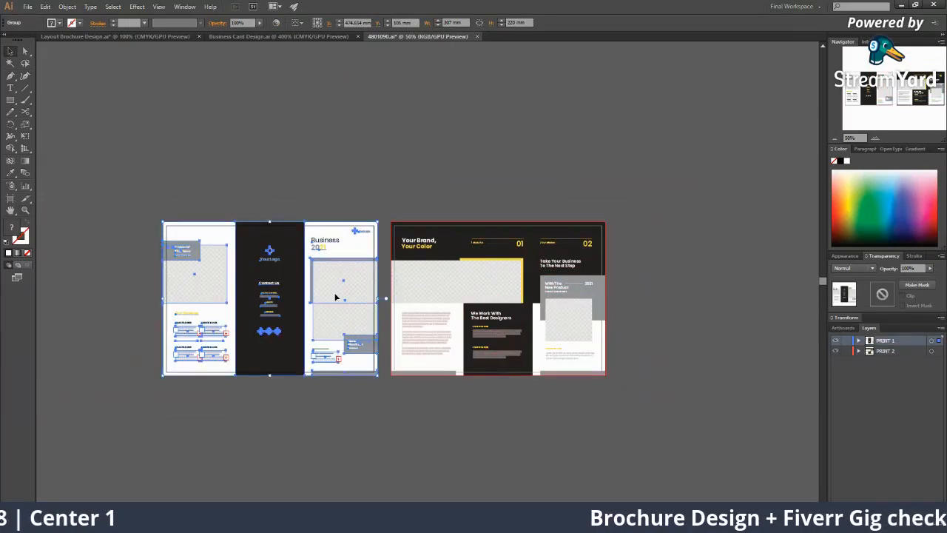
pyautogui.click(354, 384)
pyautogui.click(321, 264)
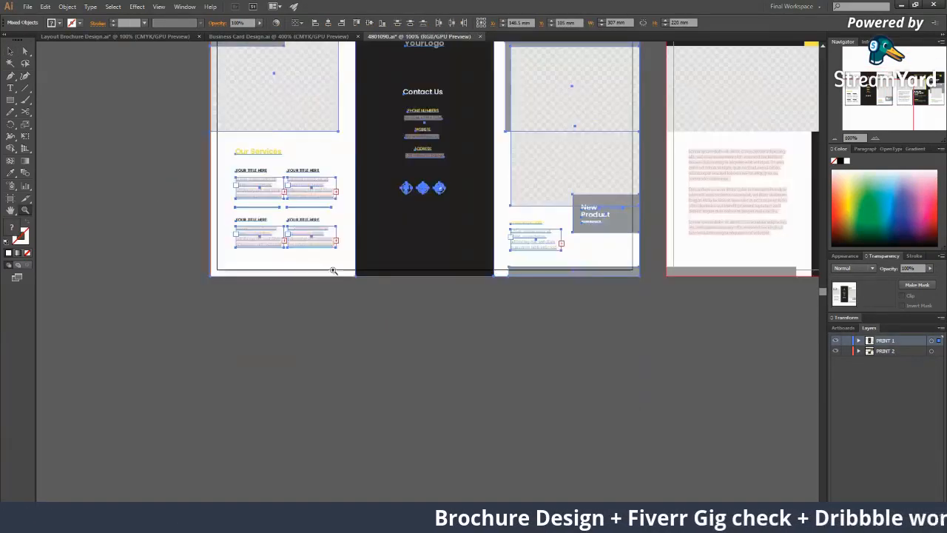
pyautogui.press('v')
pyautogui.click(427, 312)
pyautogui.moveTo(446, 310); pyautogui.dragTo(399, 385)
pyautogui.click(416, 174)
pyautogui.moveTo(455, 166); pyautogui.dragTo(385, 215)
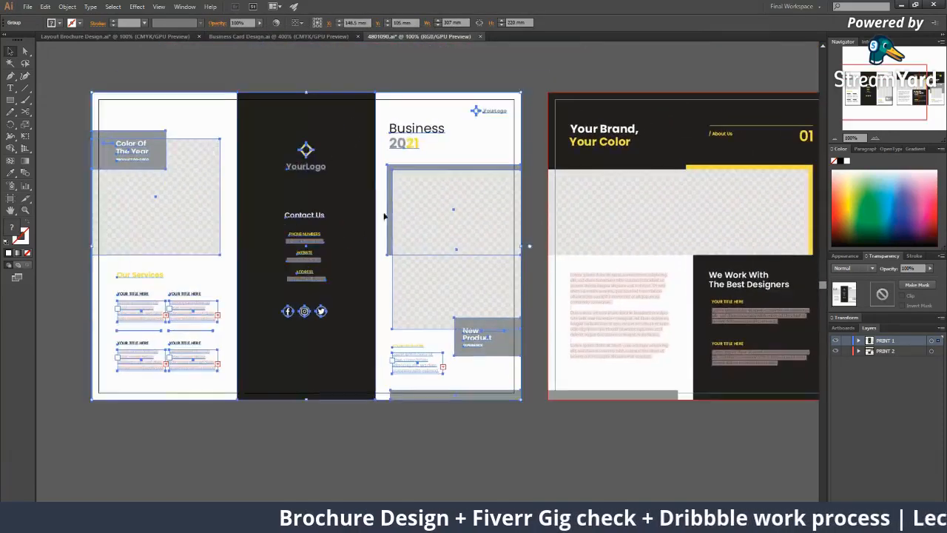
pyautogui.click(464, 470)
pyautogui.click(338, 200)
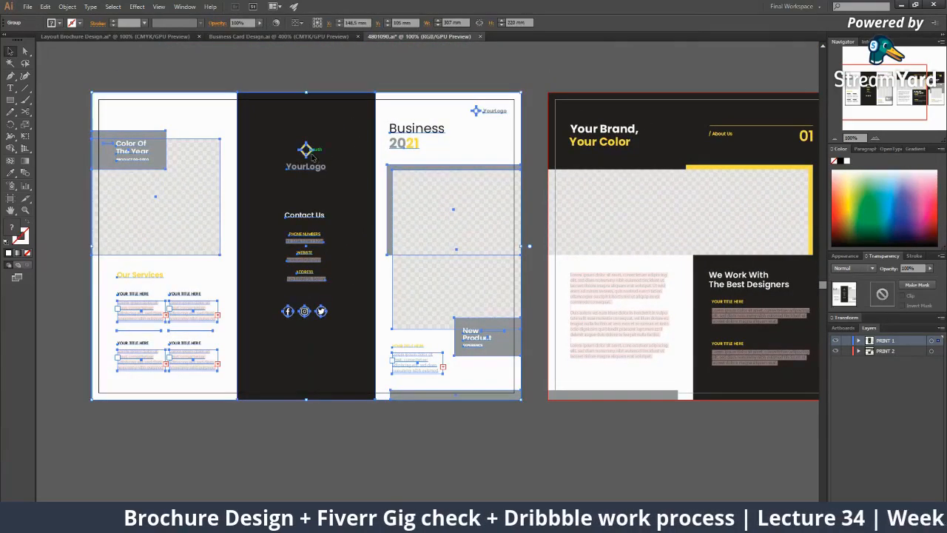
pyautogui.hotkey('ctrl', 'shift', 'g')
# Inspect the YourLogo group, 2021 text and image placeholders, briefly checking the Layout Brochure Design document
pyautogui.click(468, 451)
pyautogui.click(306, 151)
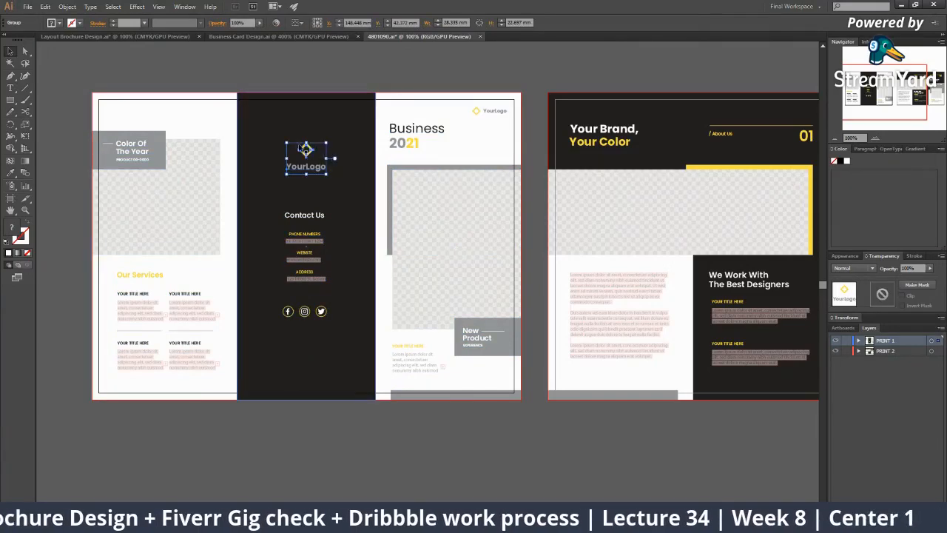
pyautogui.click(402, 141)
pyautogui.moveTo(378, 140); pyautogui.dragTo(292, 134)
pyautogui.click(369, 209)
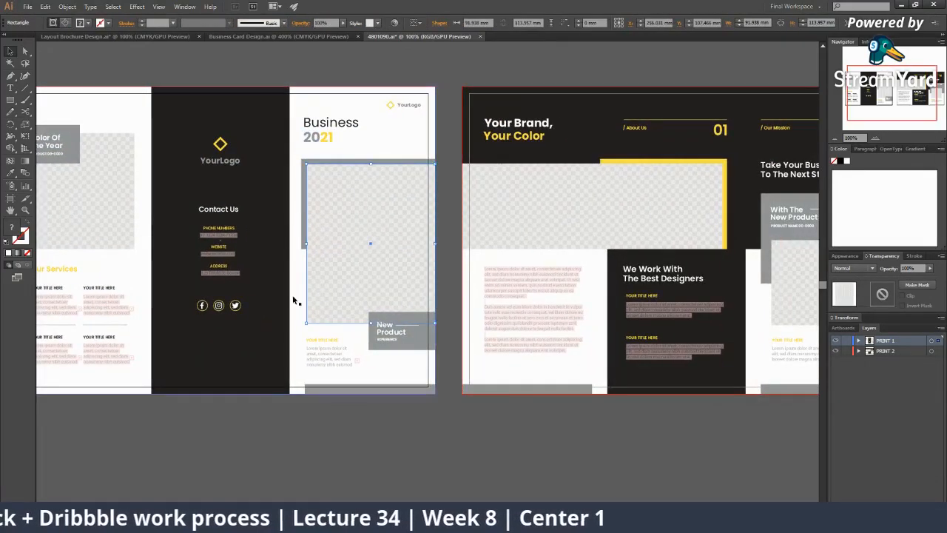
pyautogui.click(95, 36)
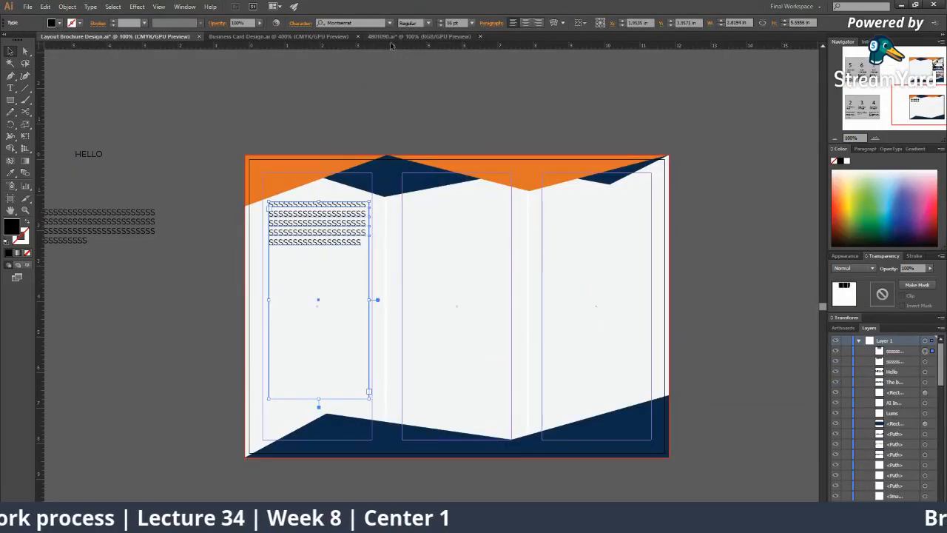
pyautogui.click(407, 37)
pyautogui.scroll(-2, 495, 224)
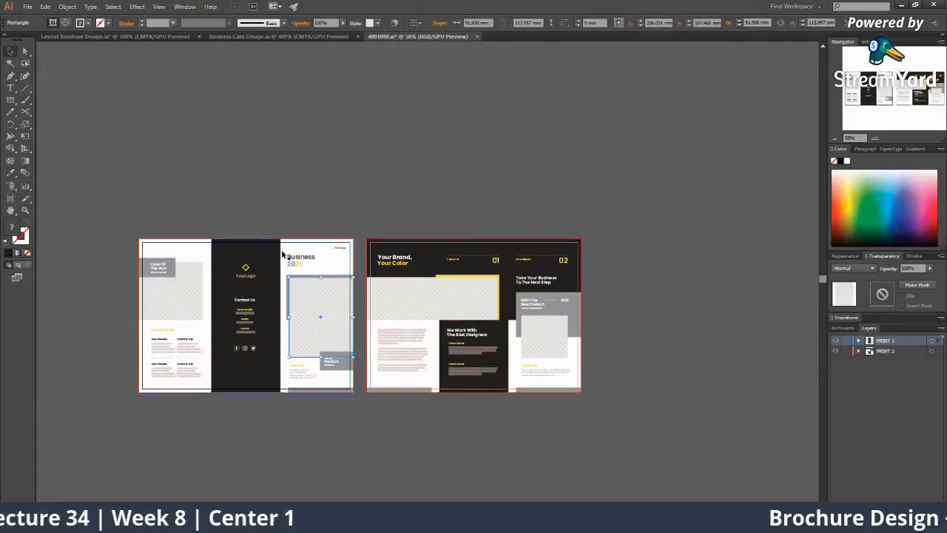
pyautogui.click(381, 436)
pyautogui.click(343, 324)
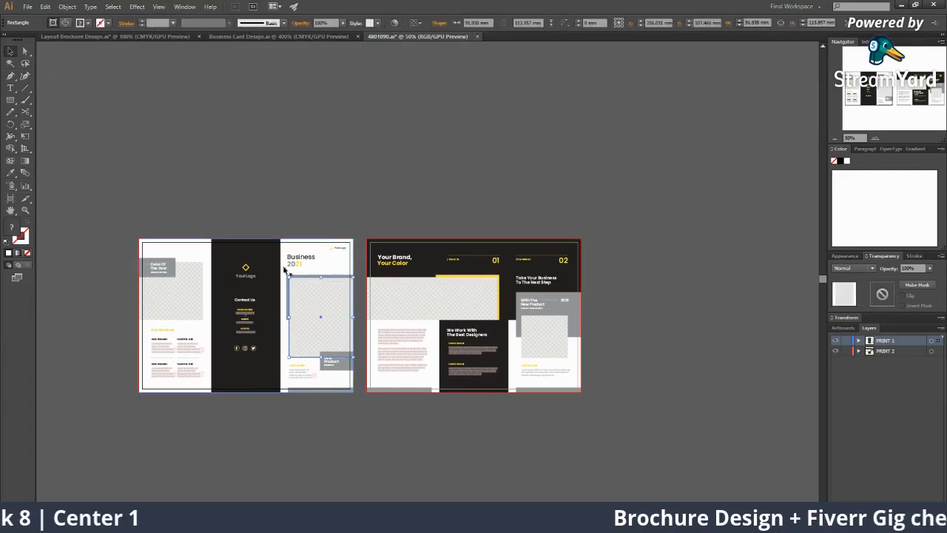
pyautogui.click(413, 285)
pyautogui.click(413, 285)
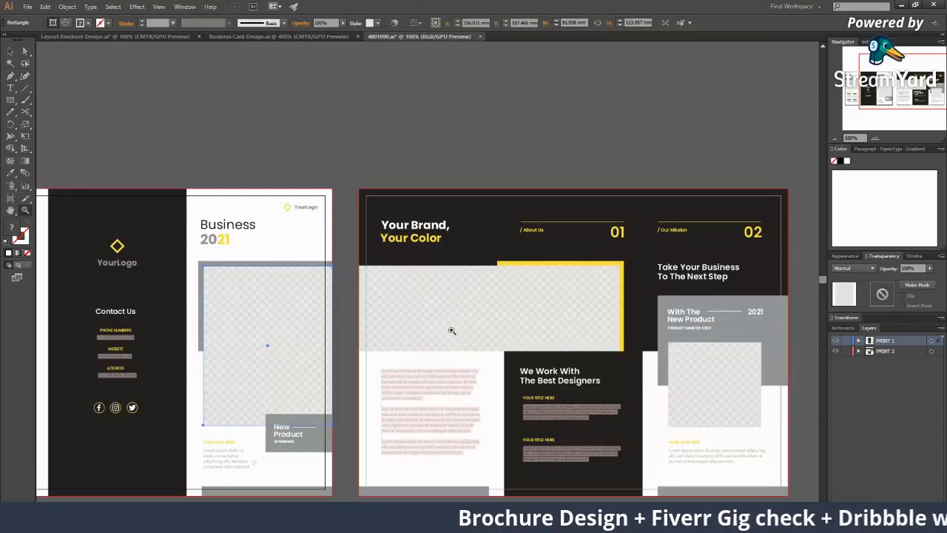
pyautogui.keyDown('alt'); pyautogui.click(451, 330); pyautogui.keyUp('alt')
pyautogui.keyDown('alt'); pyautogui.click(452, 330); pyautogui.keyUp('alt')
pyautogui.click(346, 342)
pyautogui.click(343, 326)
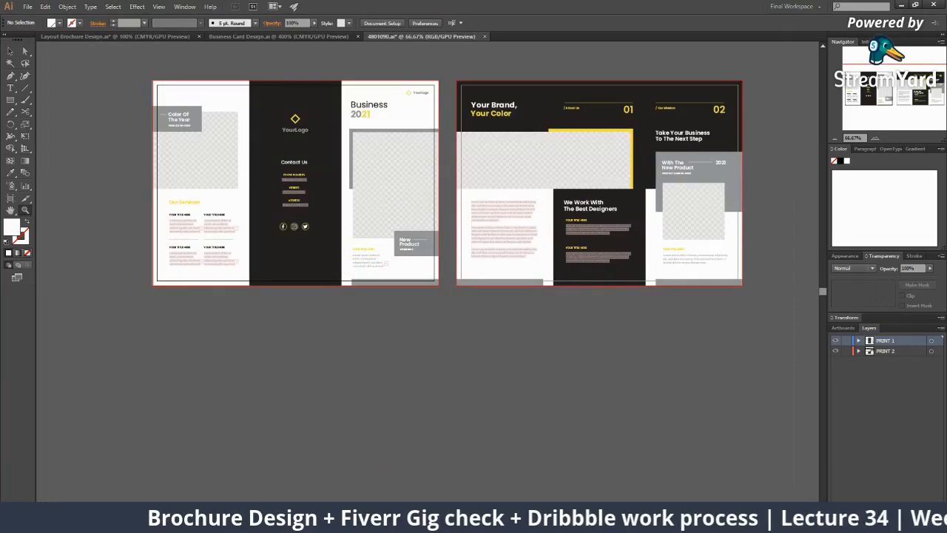
# Raise the system speaker volume to 100 and switch to the browser
pyautogui.click(867, 523)
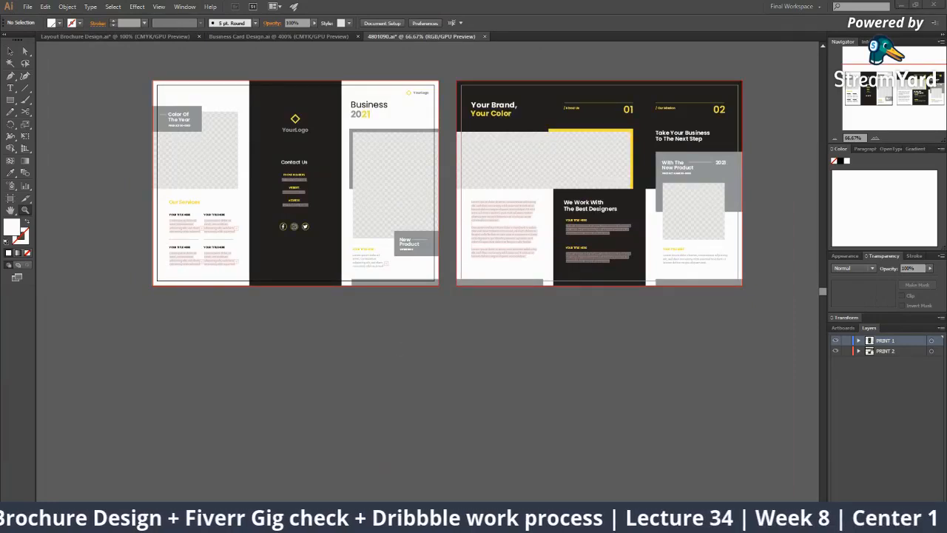
pyautogui.moveTo(846, 499); pyautogui.dragTo(918, 499)
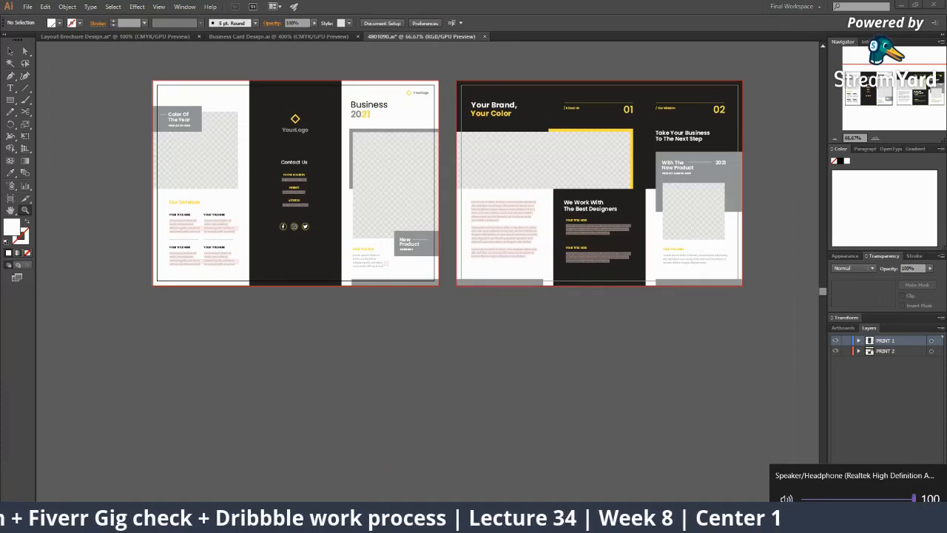
pyautogui.click(867, 523)
pyautogui.hotkey('alt', 'Tab')
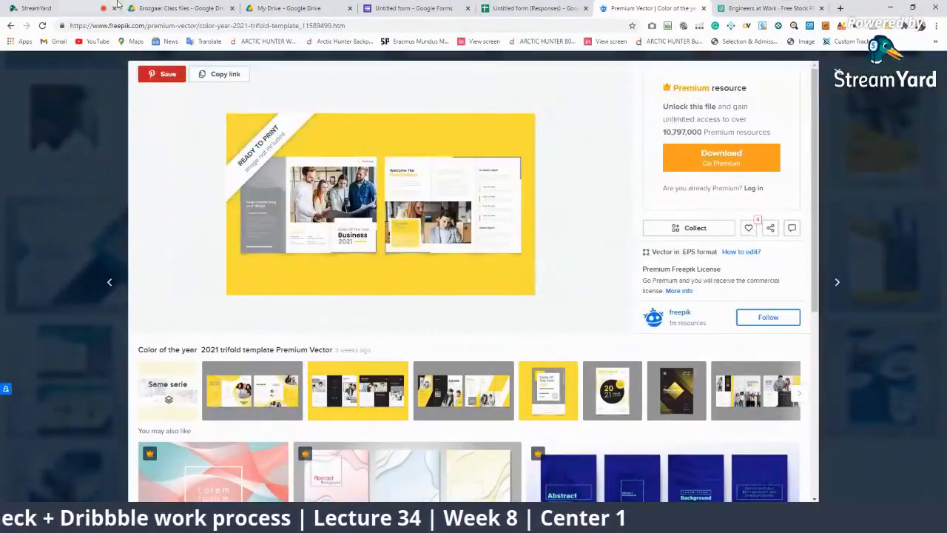
# Feature a viewer's question, then the pen tool question, hide the banner, and go to the Pexels tab
pyautogui.click(74, 8)
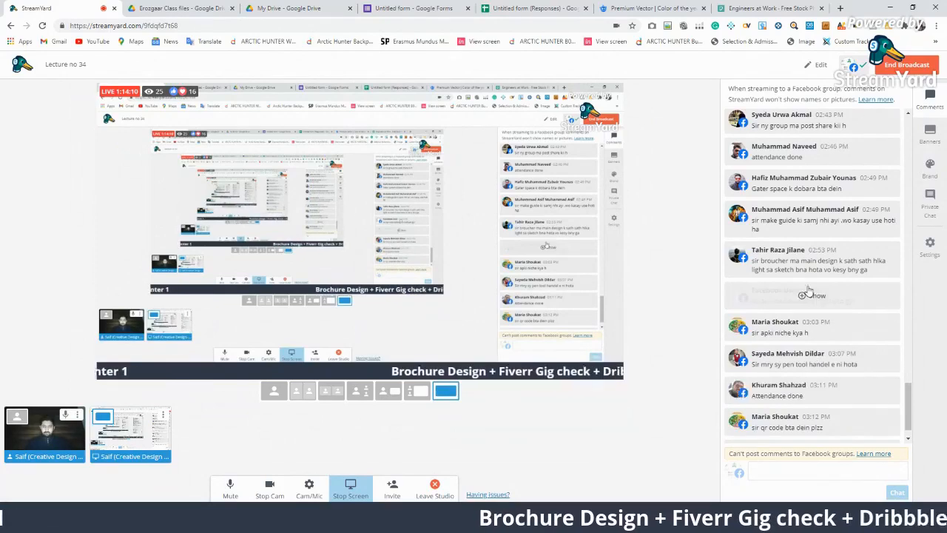
pyautogui.click(815, 326)
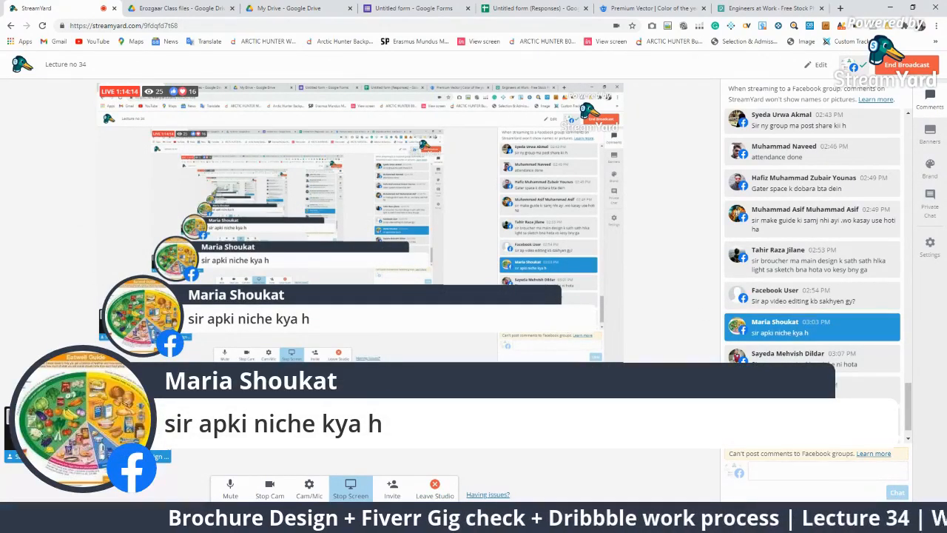
pyautogui.click(788, 359)
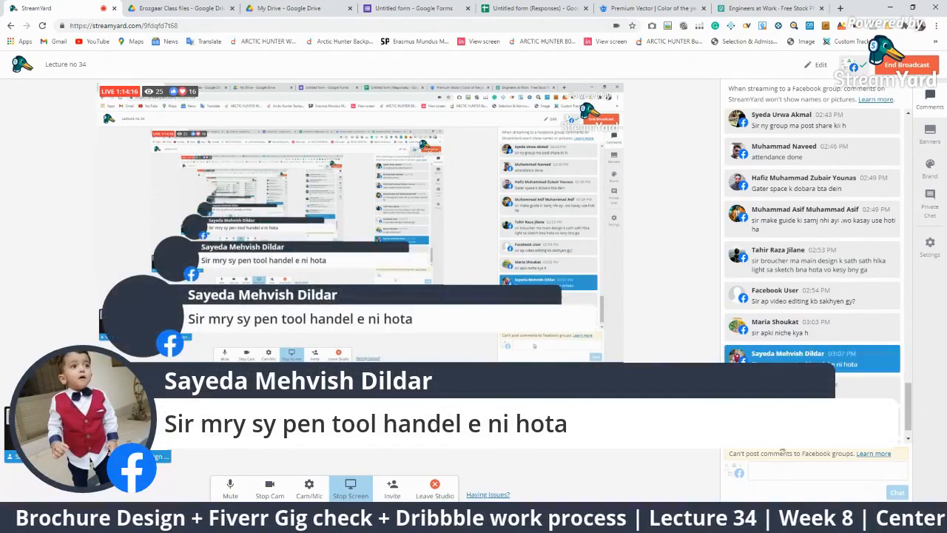
pyautogui.click(793, 359)
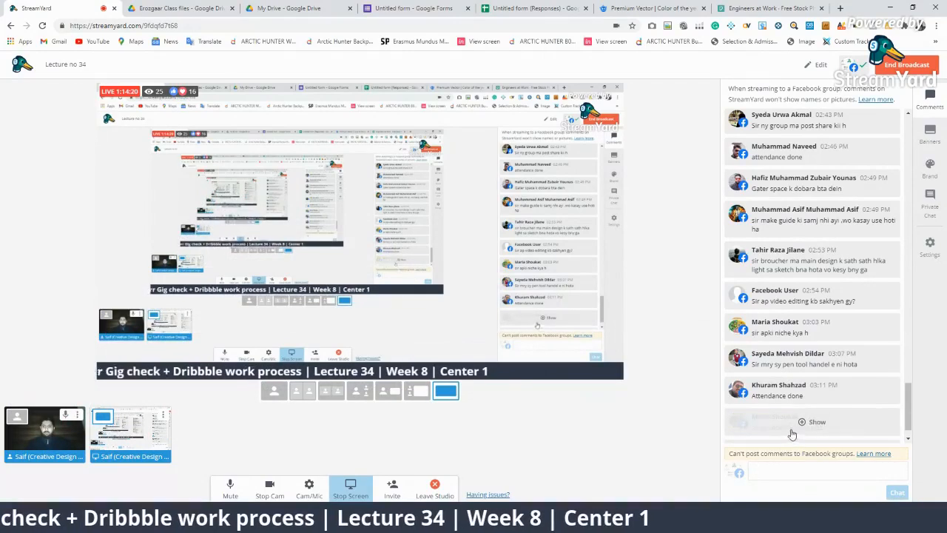
pyautogui.click(774, 8)
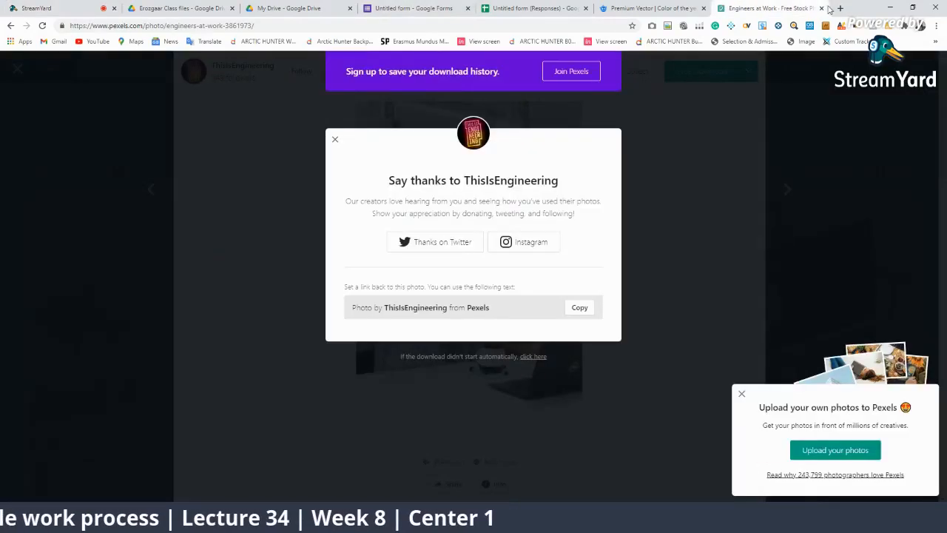
# Search 'qr code gen' in a new tab and open the goqr.me QR Code Generator result
pyautogui.click(840, 8)
pyautogui.click(487, 25)
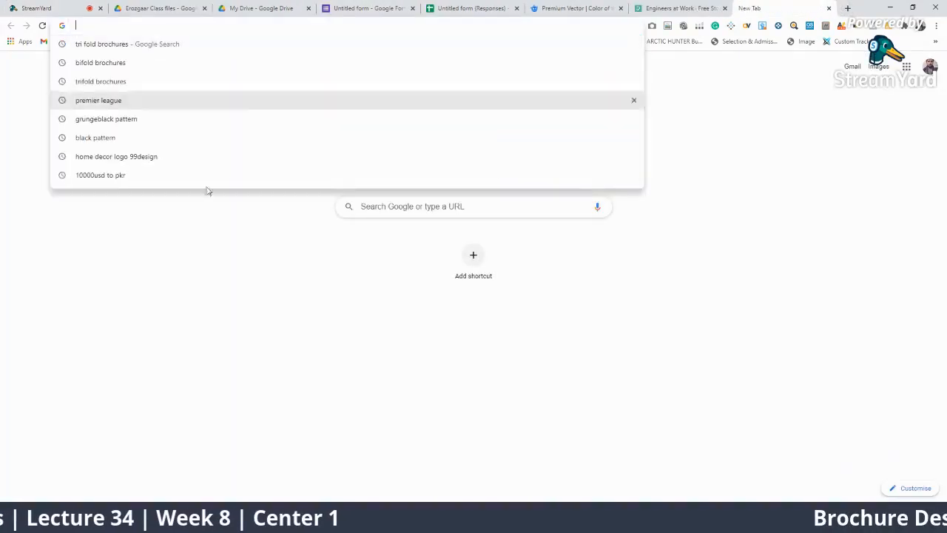
pyautogui.write('qr cod')
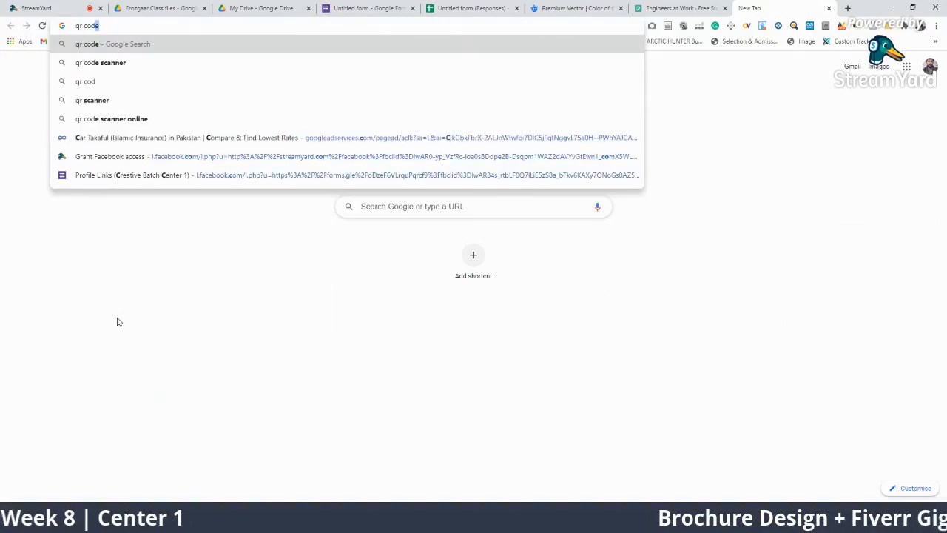
pyautogui.write('e gen')
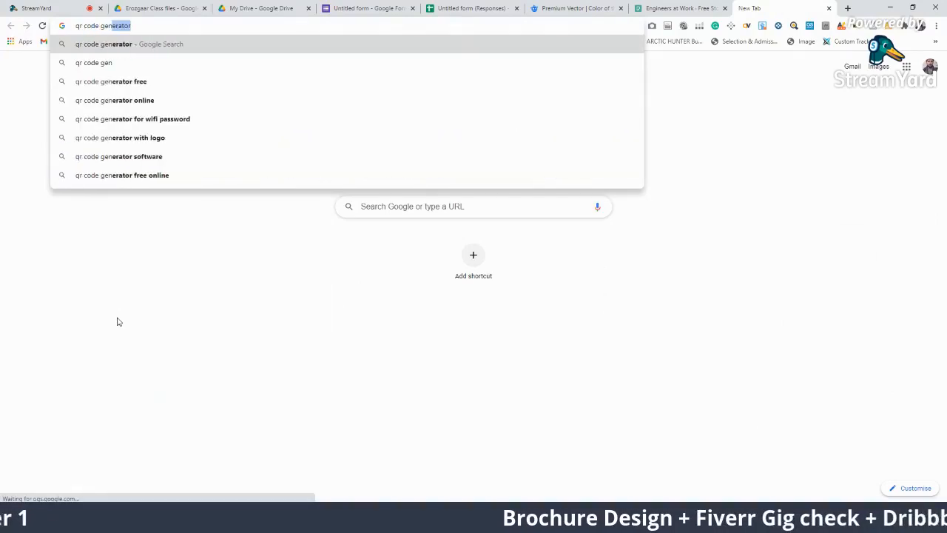
pyautogui.press('Return')
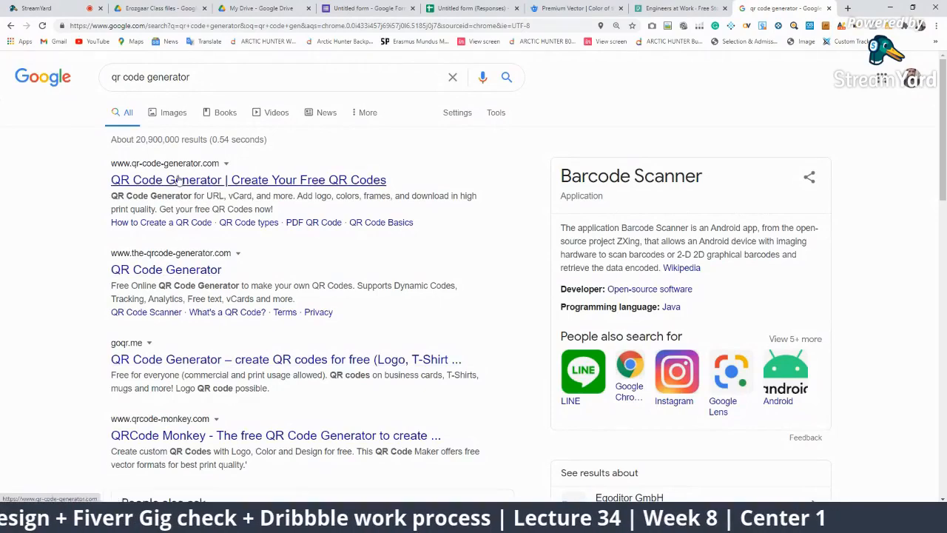
pyautogui.click(177, 359)
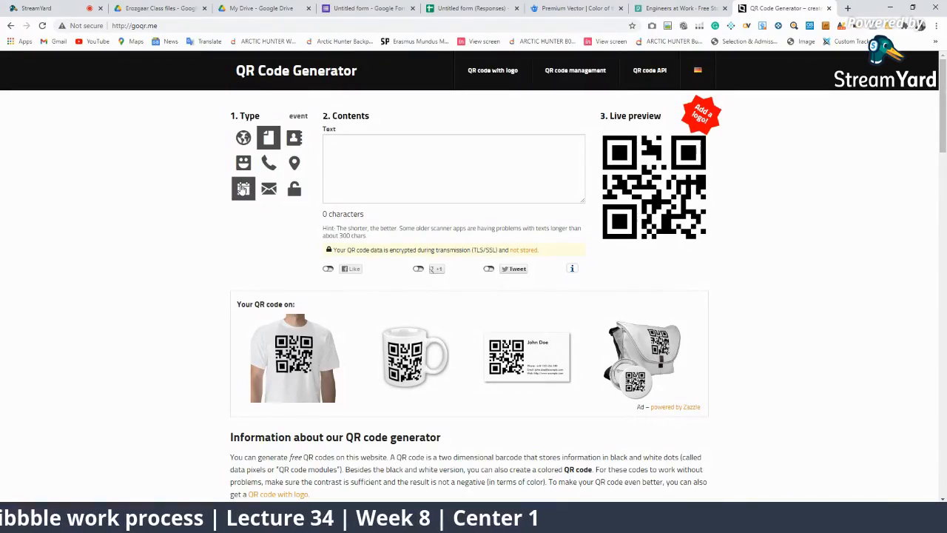
# Generate a QR code from the form responses spreadsheet's web address
pyautogui.click(244, 137)
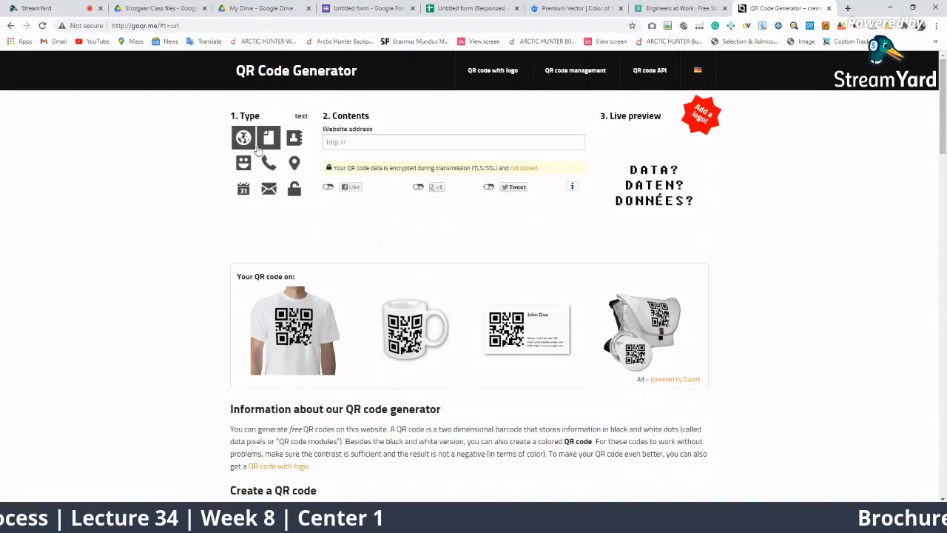
pyautogui.click(373, 143)
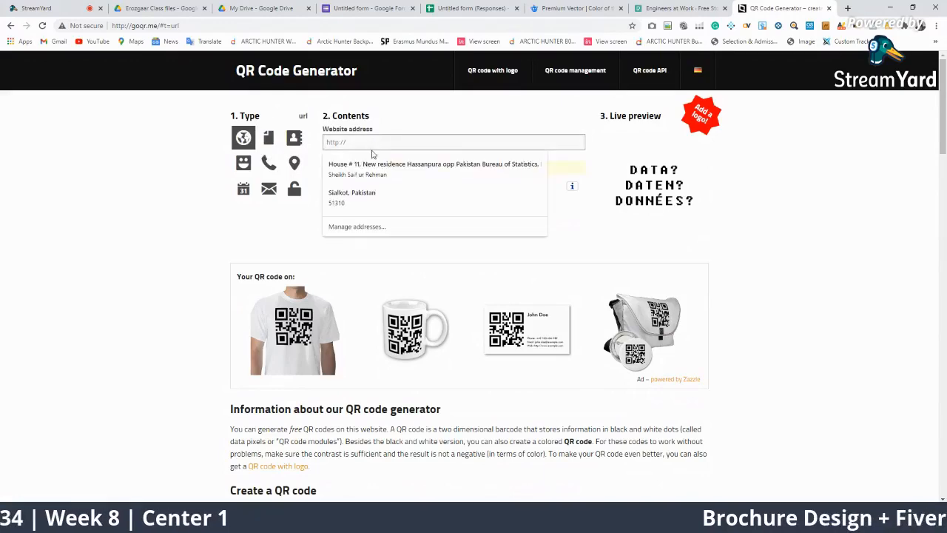
pyautogui.click(487, 6)
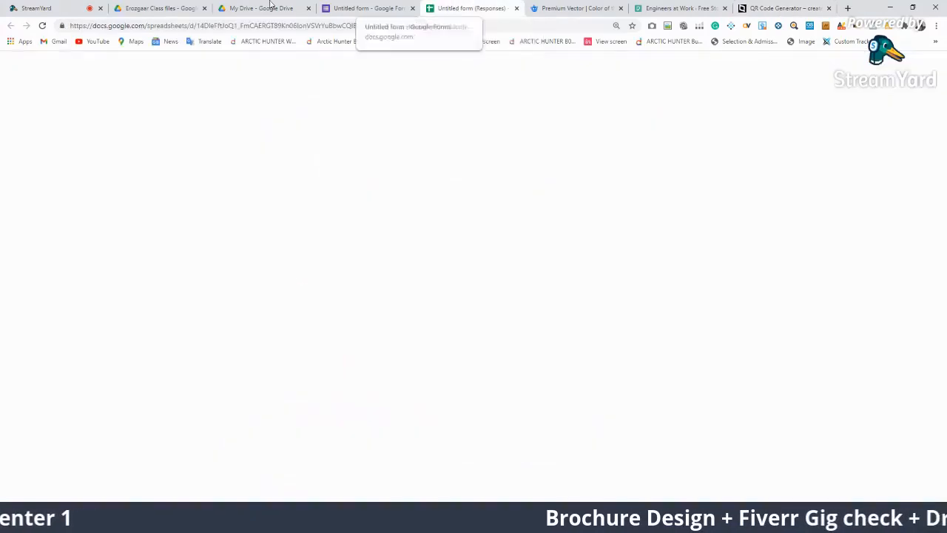
pyautogui.click(124, 25)
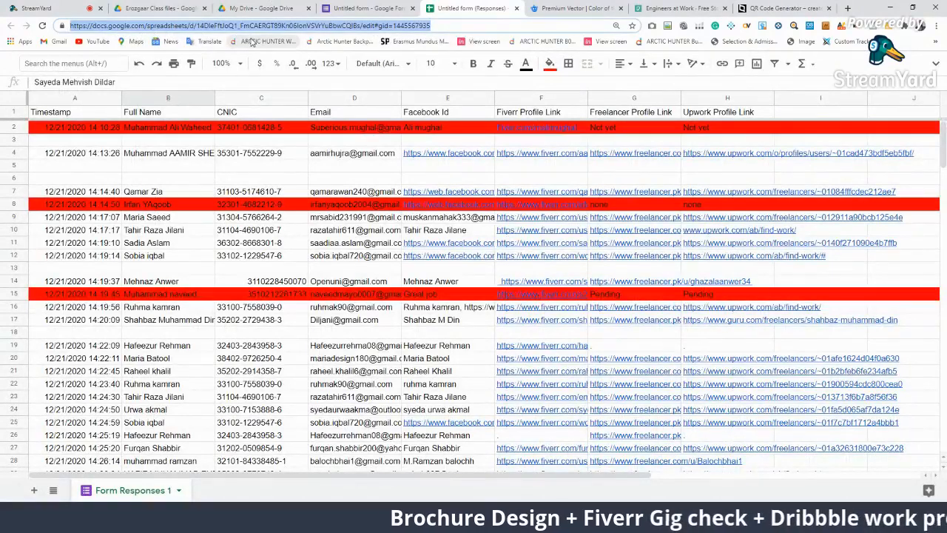
pyautogui.click(803, 6)
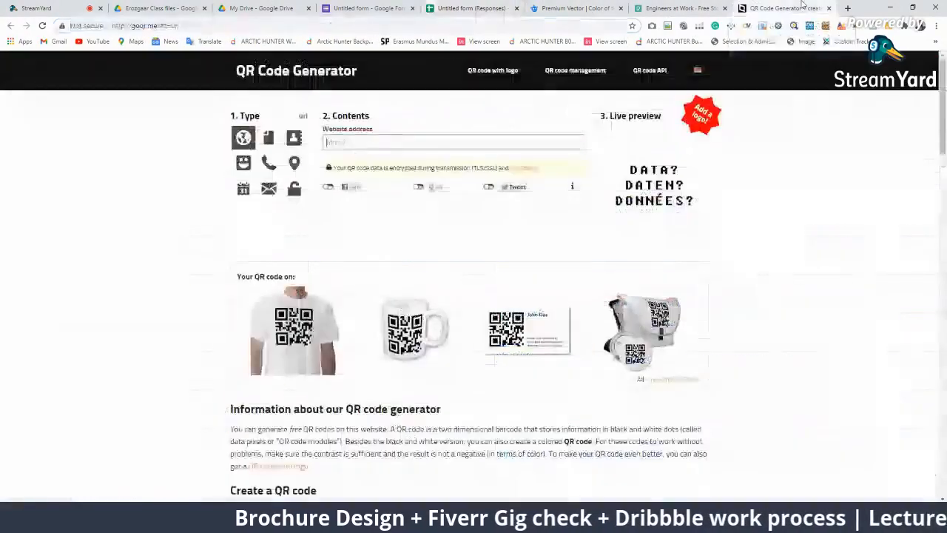
pyautogui.click(406, 145)
pyautogui.hotkey('ctrl', 'v')
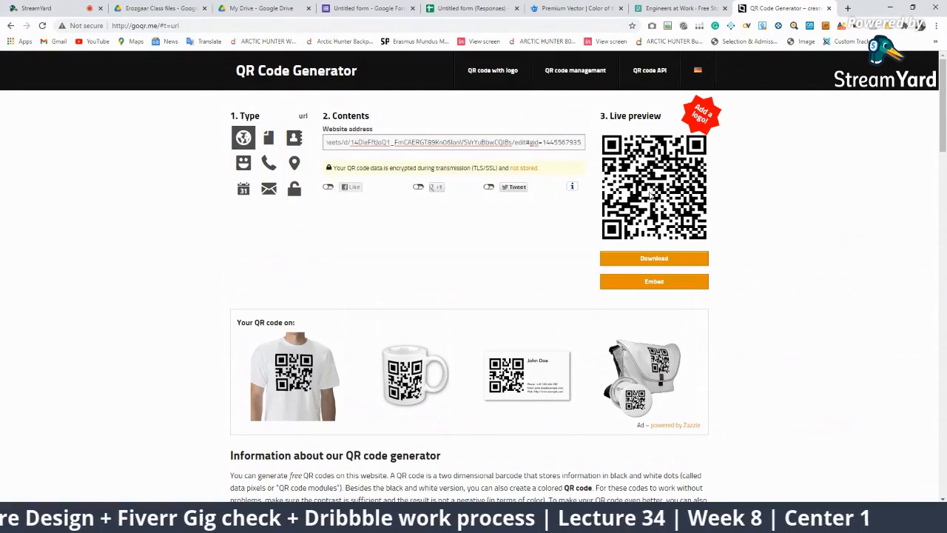
# In the download options, set the QR code foreground colour to green 239947
pyautogui.click(669, 265)
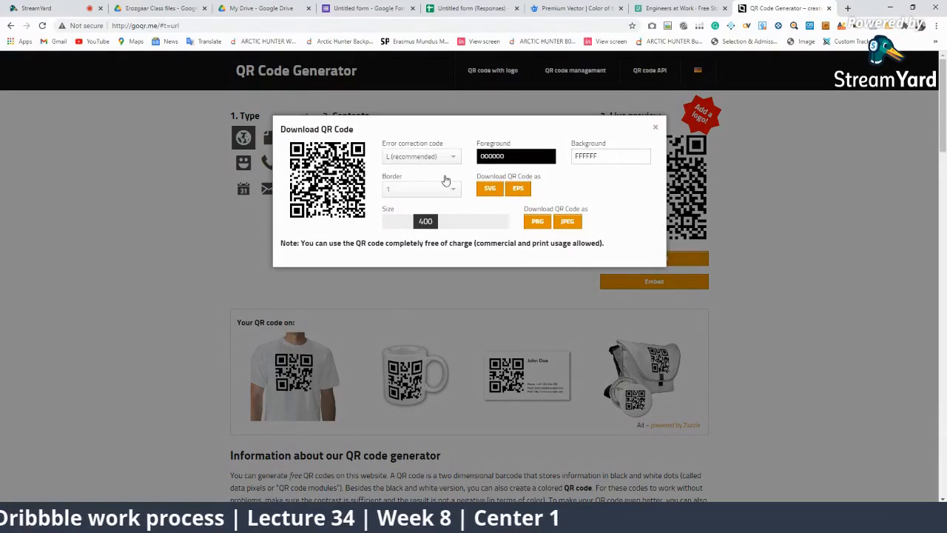
pyautogui.click(415, 159)
pyautogui.click(423, 159)
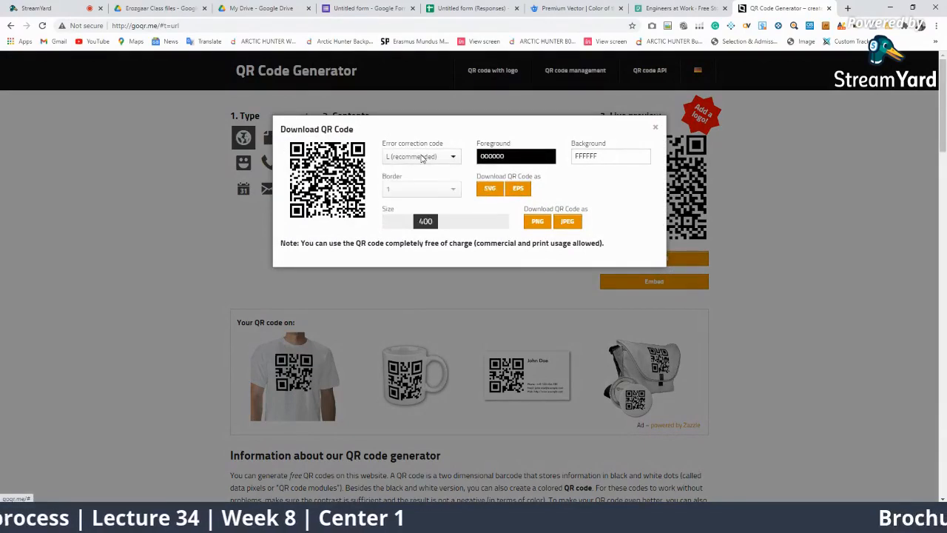
pyautogui.click(422, 158)
pyautogui.click(423, 159)
pyautogui.click(501, 156)
pyautogui.click(511, 180)
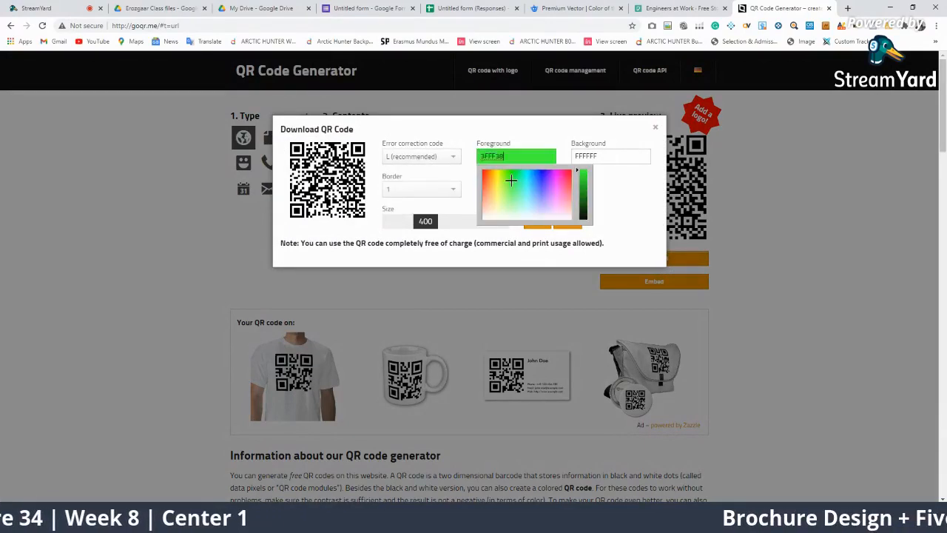
pyautogui.moveTo(503, 186); pyautogui.dragTo(475, 183)
pyautogui.moveTo(581, 199); pyautogui.dragTo(513, 180)
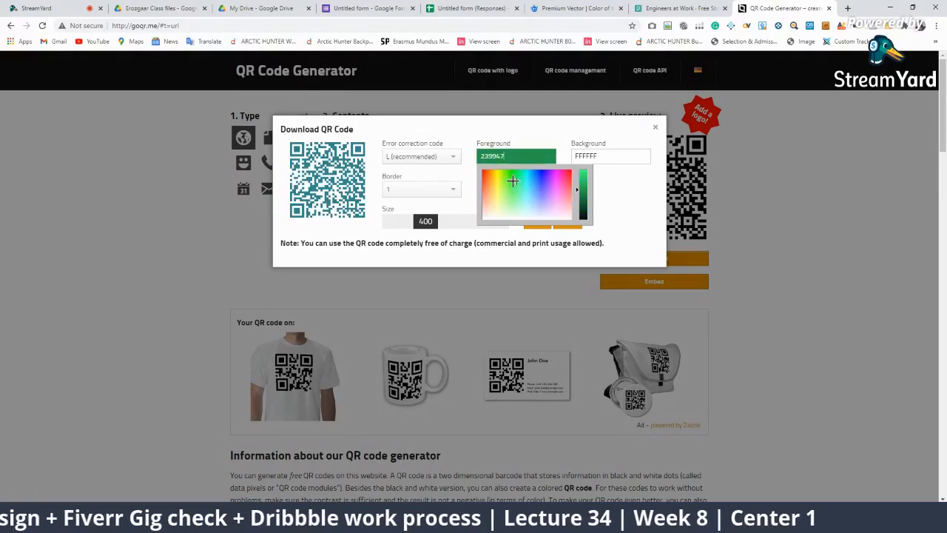
pyautogui.click(454, 214)
# Set the QR code size to 625 and download it as a PNG
pyautogui.moveTo(425, 226); pyautogui.dragTo(448, 232)
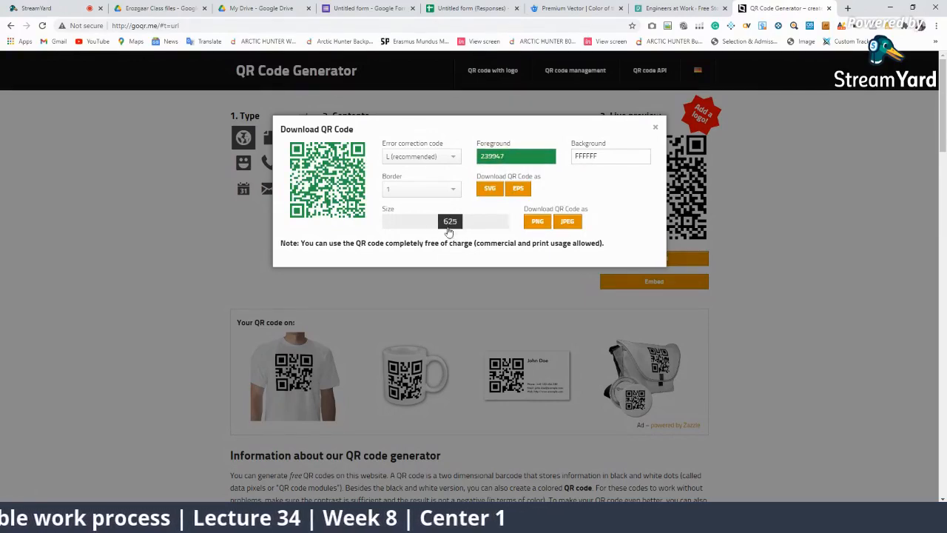
pyautogui.click(537, 223)
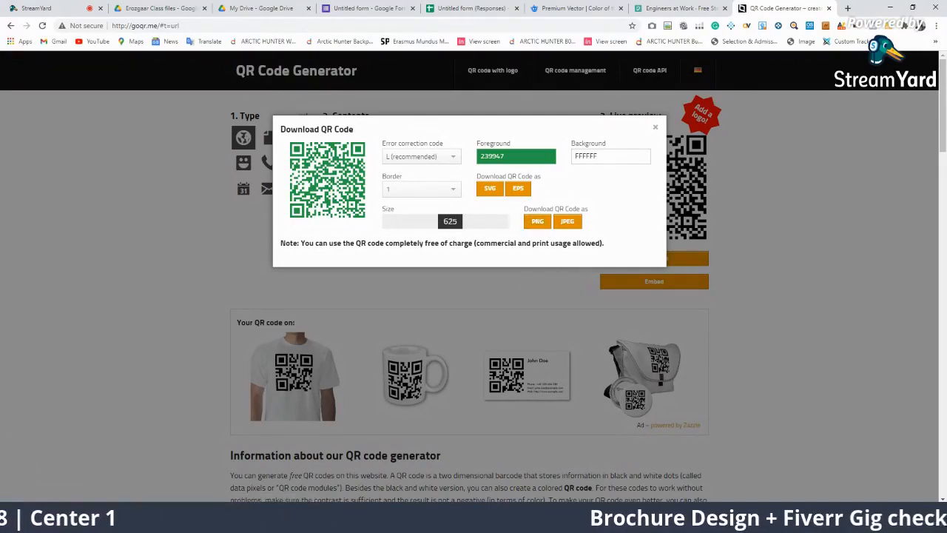
pyautogui.hotkey('alt', 'Tab')
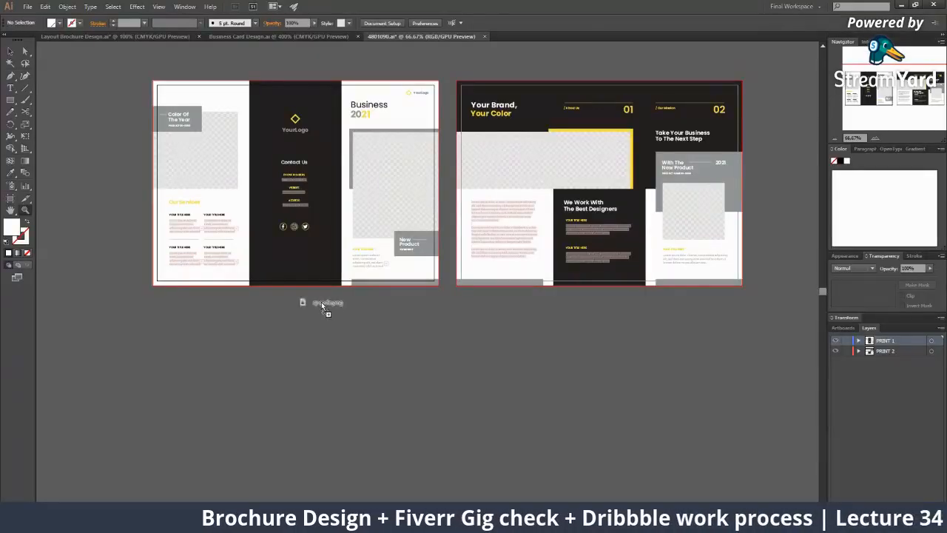
# Drop the downloaded qrcode.png onto the canvas and move it down over the brochure
pyautogui.moveTo(321, 302); pyautogui.dragTo(321, 302)
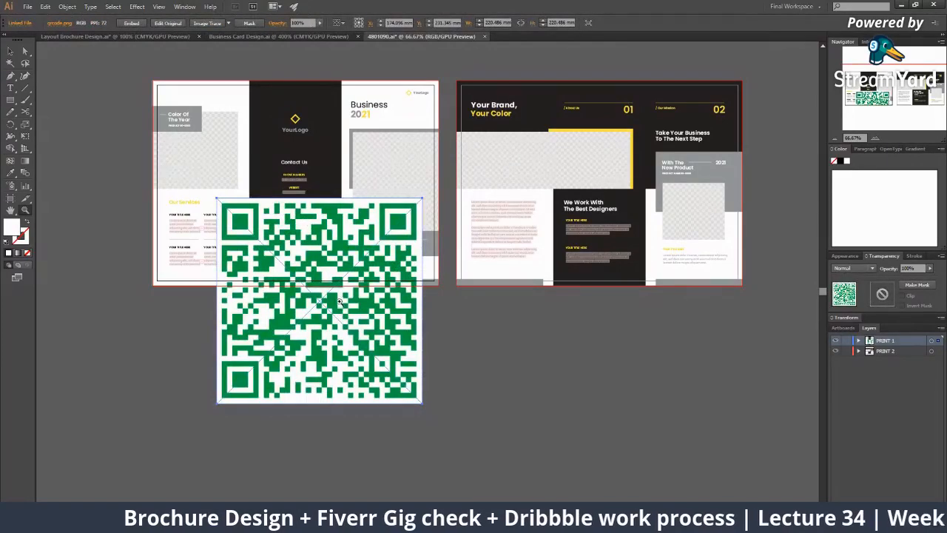
pyautogui.press('v')
pyautogui.moveTo(317, 356); pyautogui.dragTo(315, 469)
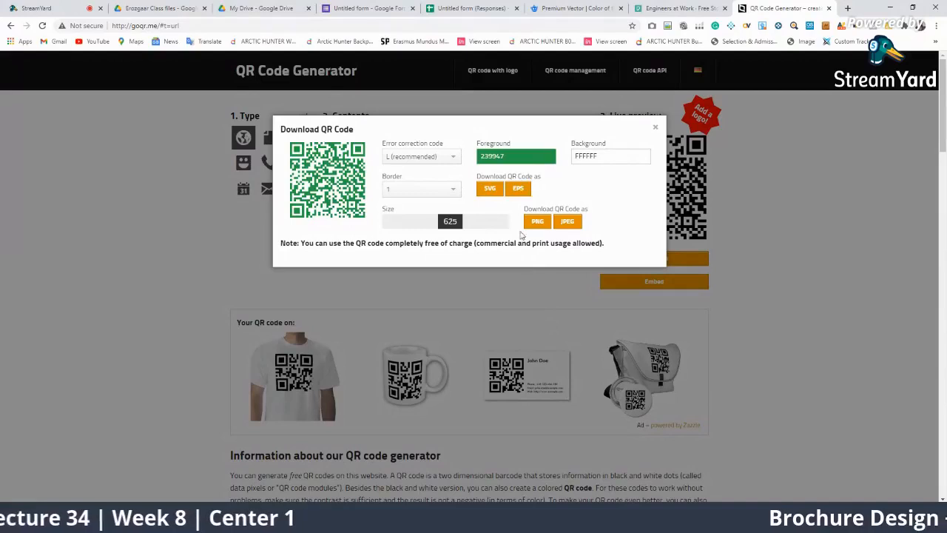
# Leave the background white and keep error correction at L (recommended) after trying M
pyautogui.click(614, 156)
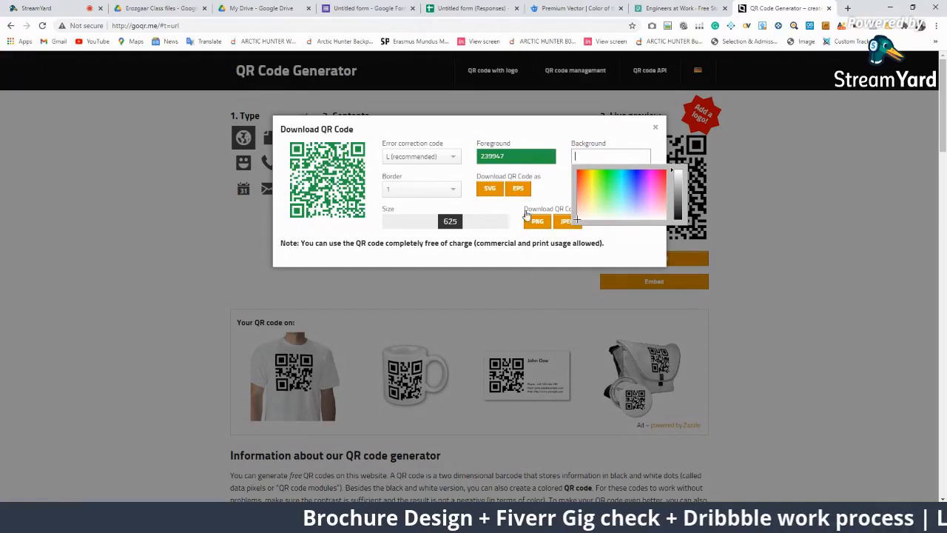
pyautogui.click(607, 258)
pyautogui.click(614, 154)
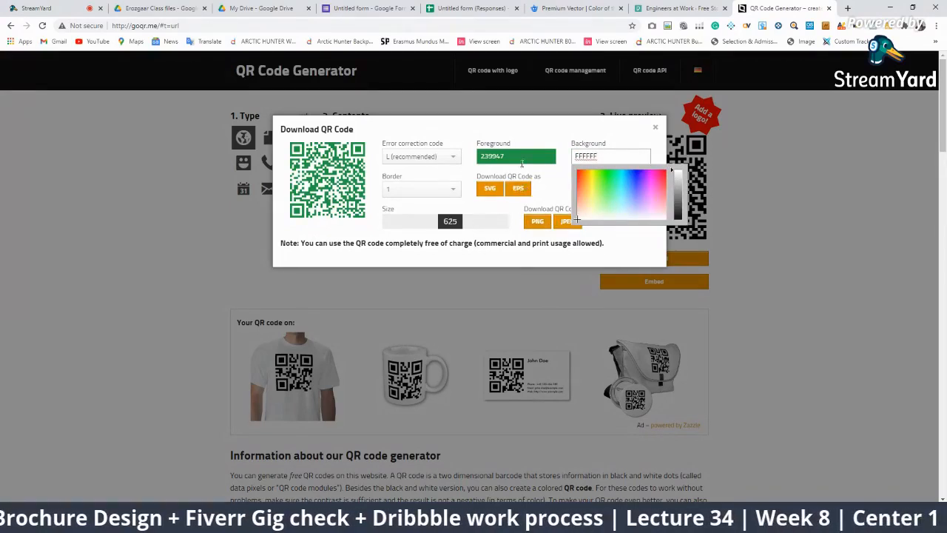
pyautogui.click(437, 159)
pyautogui.click(430, 185)
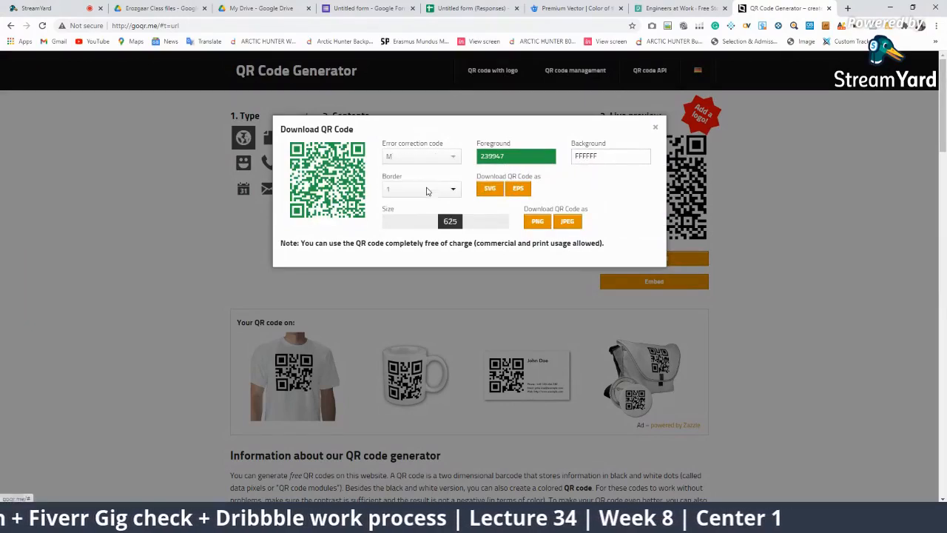
pyautogui.click(442, 156)
pyautogui.click(439, 171)
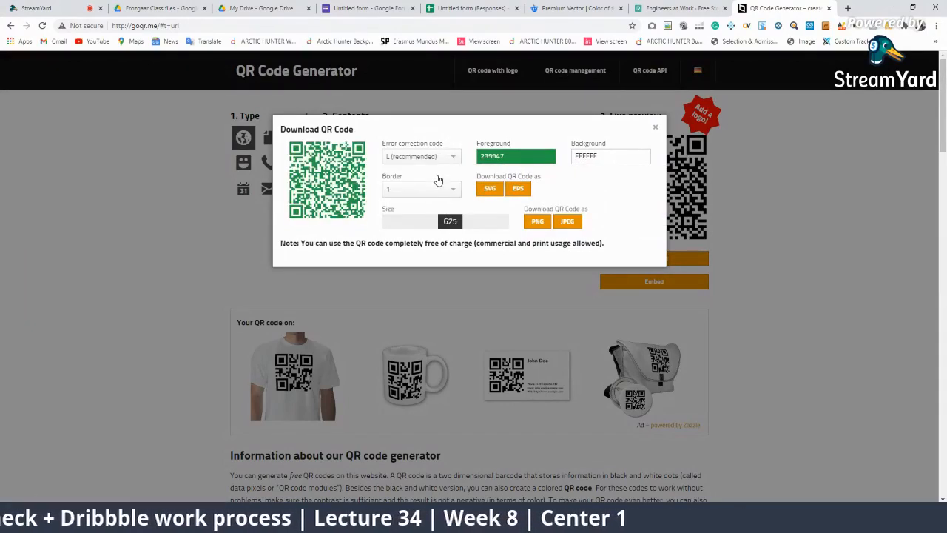
pyautogui.click(444, 160)
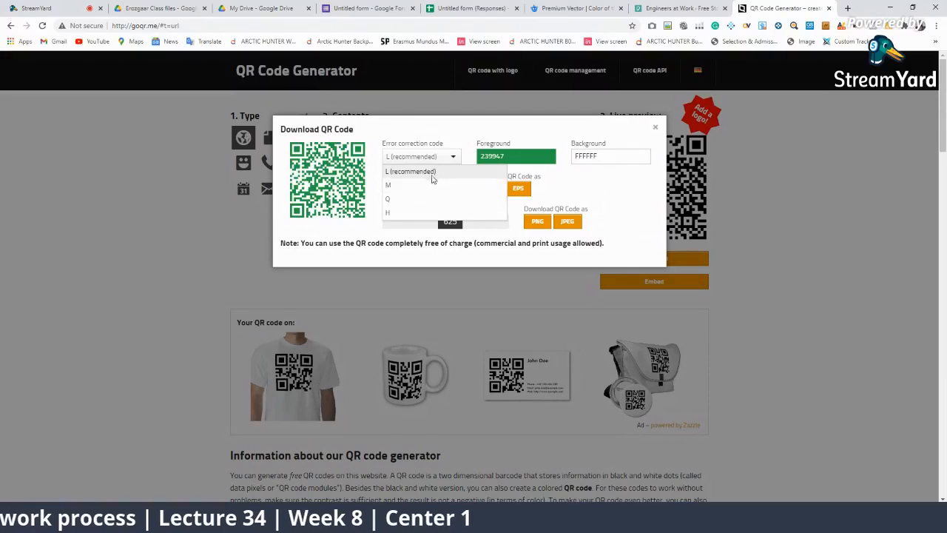
pyautogui.click(437, 172)
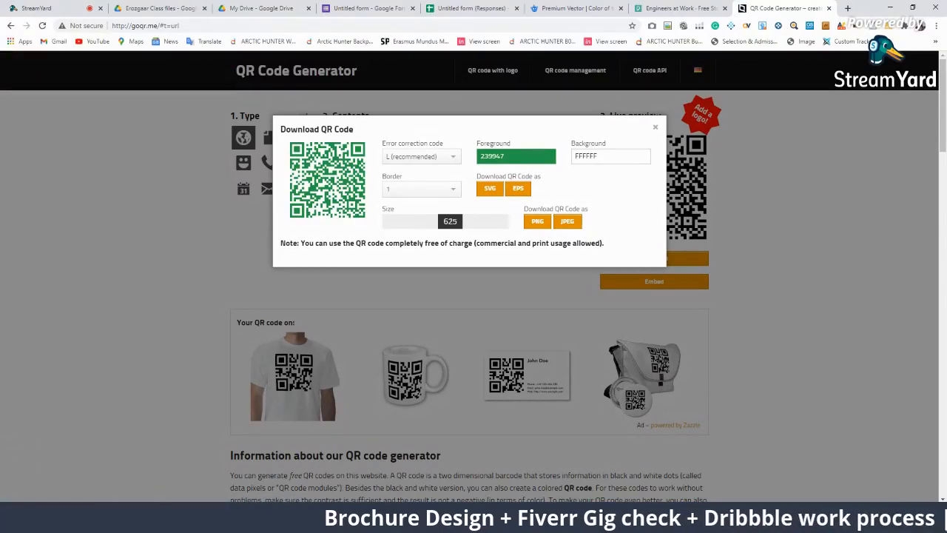
pyautogui.hotkey('alt', 'Tab')
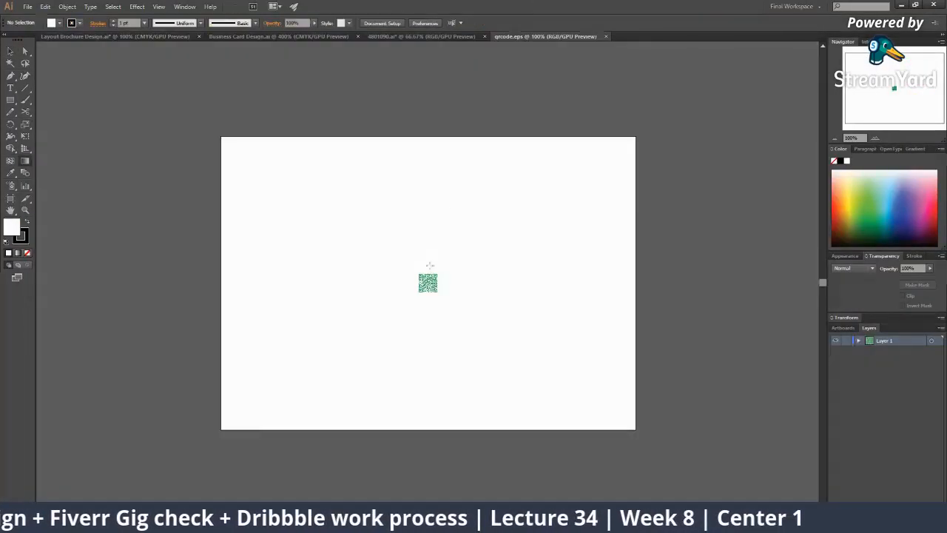
# Try and undo a gradient fill, then enlarge the QR code and move it left
pyautogui.click(432, 284)
pyautogui.hotkey('ctrl', 'z')
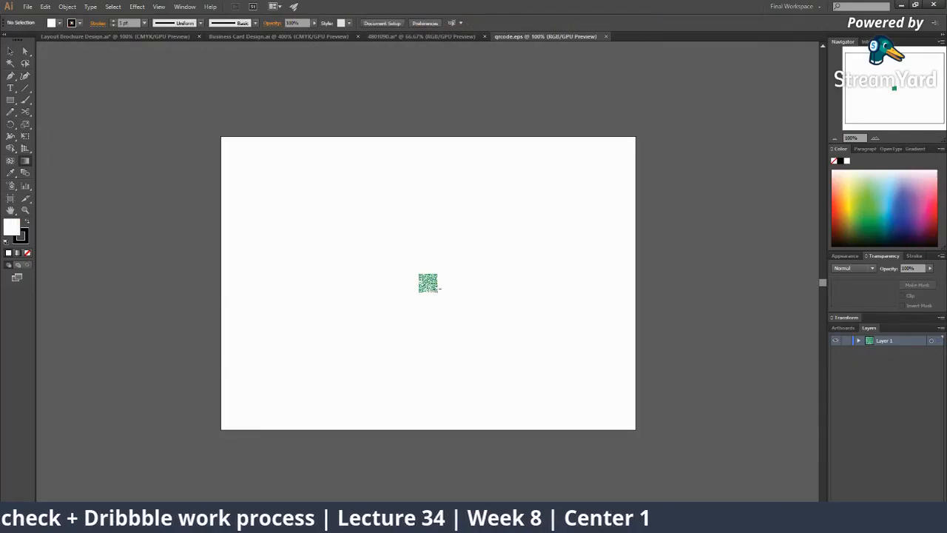
pyautogui.press('v')
pyautogui.click(436, 288)
pyautogui.moveTo(439, 295); pyautogui.dragTo(584, 372)
pyautogui.click(587, 372)
pyautogui.moveTo(438, 283); pyautogui.dragTo(152, 233)
pyautogui.moveTo(311, 214); pyautogui.dragTo(230, 215)
pyautogui.click(313, 309)
pyautogui.press('z')
pyautogui.click(277, 185)
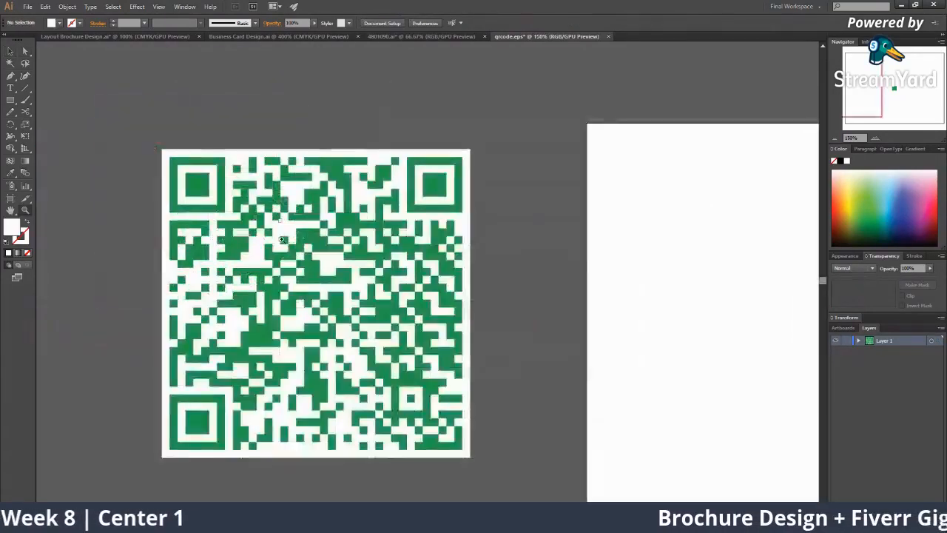
# Delete the QR code's white background path and recolour the code yellow
pyautogui.press('a')
pyautogui.click(329, 265)
pyautogui.press('Delete')
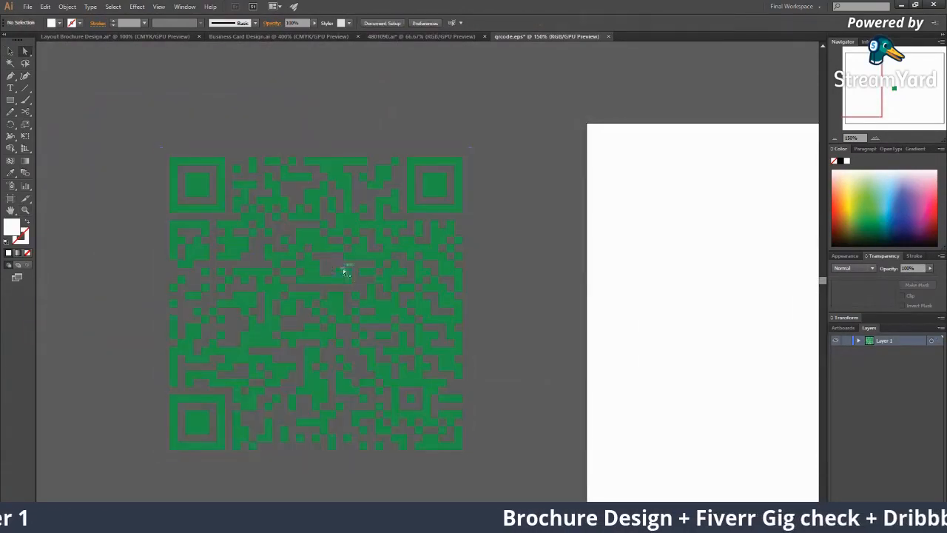
pyautogui.press('v')
pyautogui.click(459, 422)
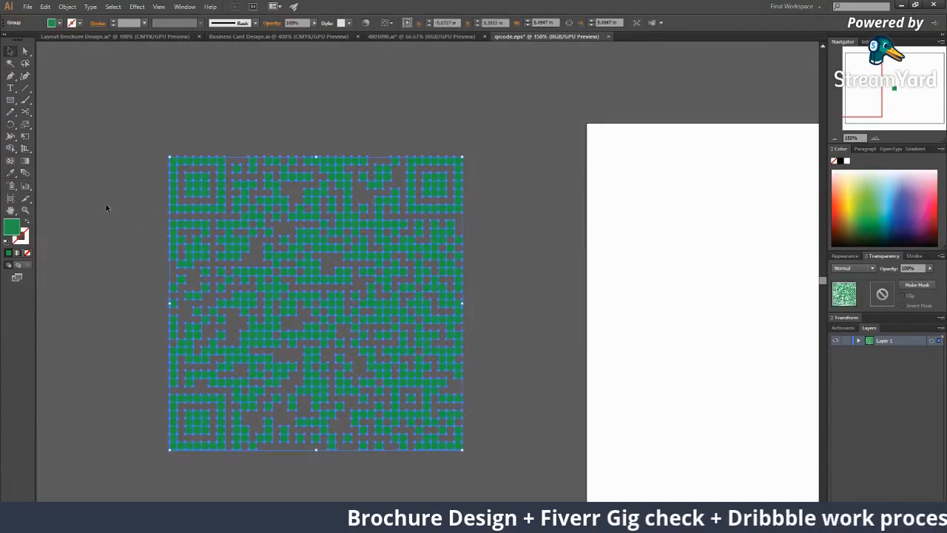
pyautogui.click(850, 186)
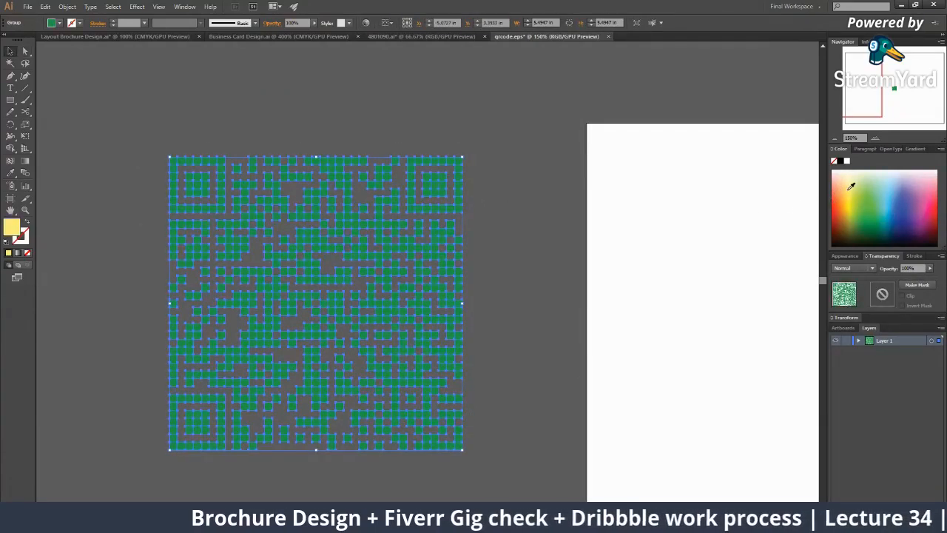
pyautogui.click(501, 261)
# Copy the QR code group and paste it into the Layout Brochure Design document
pyautogui.press('z')
pyautogui.keyDown('alt'); pyautogui.click(491, 285); pyautogui.keyUp('alt')
pyautogui.keyDown('alt'); pyautogui.click(421, 293); pyautogui.keyUp('alt')
pyautogui.keyDown('alt'); pyautogui.click(420, 293); pyautogui.keyUp('alt')
pyautogui.click(419, 275)
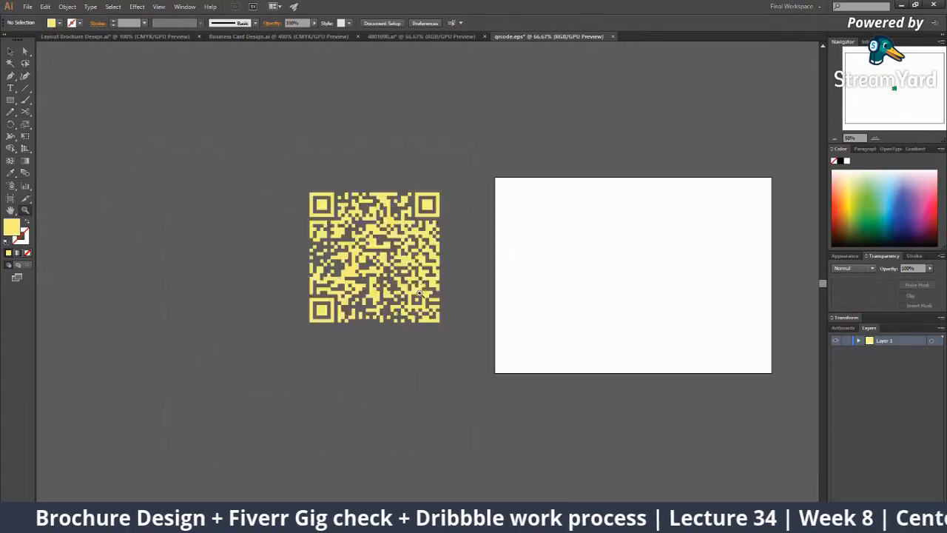
pyautogui.press('v')
pyautogui.click(420, 282)
pyautogui.hotkey('ctrl', 'c')
pyautogui.click(111, 36)
pyautogui.hotkey('ctrl', 'v')
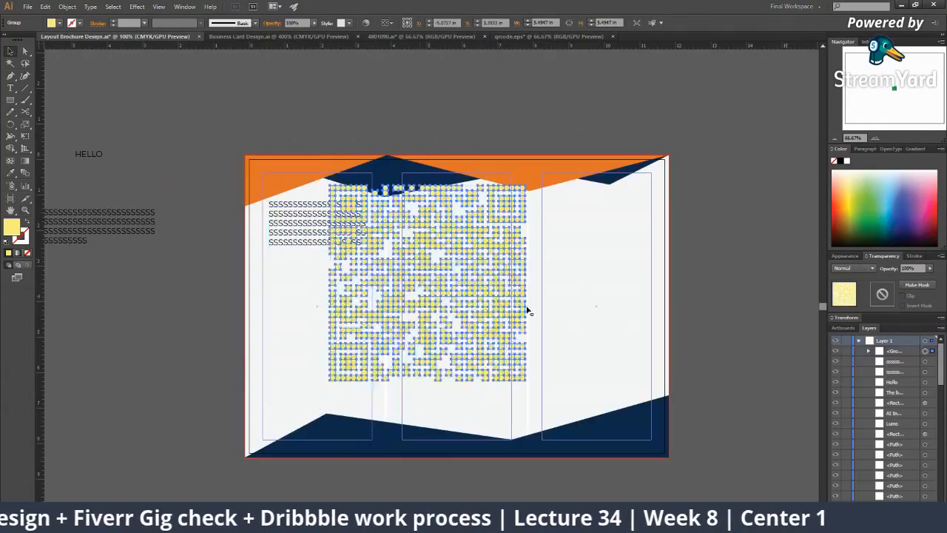
# Shrink the QR code to about 1.34 inches, place it lower-left, and fill it black
pyautogui.hotkey('ctrl', '-')
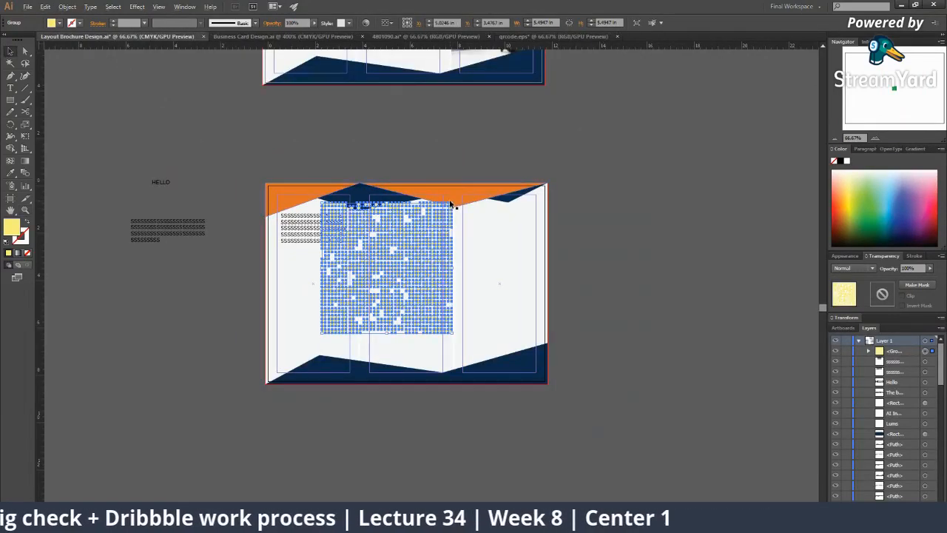
pyautogui.moveTo(452, 204); pyautogui.dragTo(404, 224)
pyautogui.moveTo(404, 270); pyautogui.dragTo(317, 338)
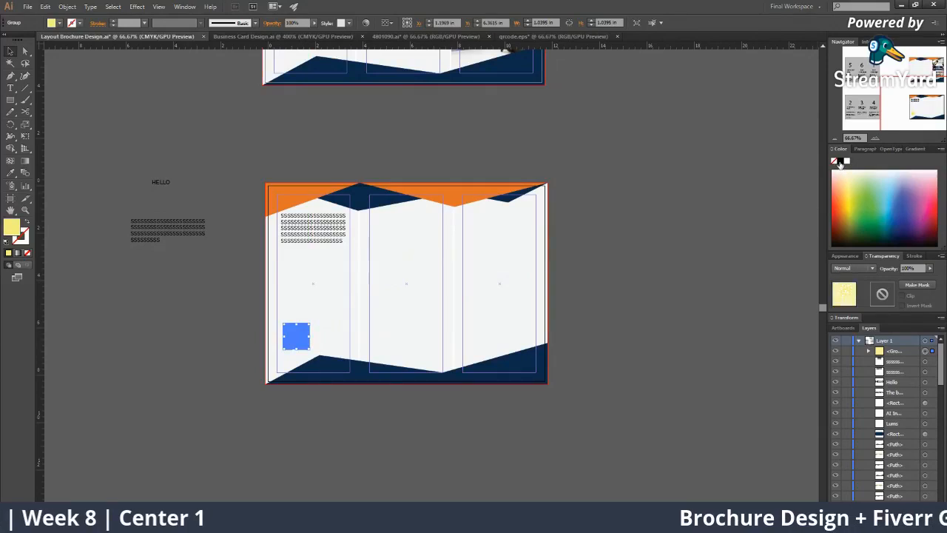
pyautogui.click(840, 161)
pyautogui.click(496, 412)
pyautogui.press('z')
pyautogui.click(454, 359)
pyautogui.scroll(1, 347, 319)
pyautogui.keyDown('alt'); pyautogui.click(352, 291); pyautogui.keyUp('alt')
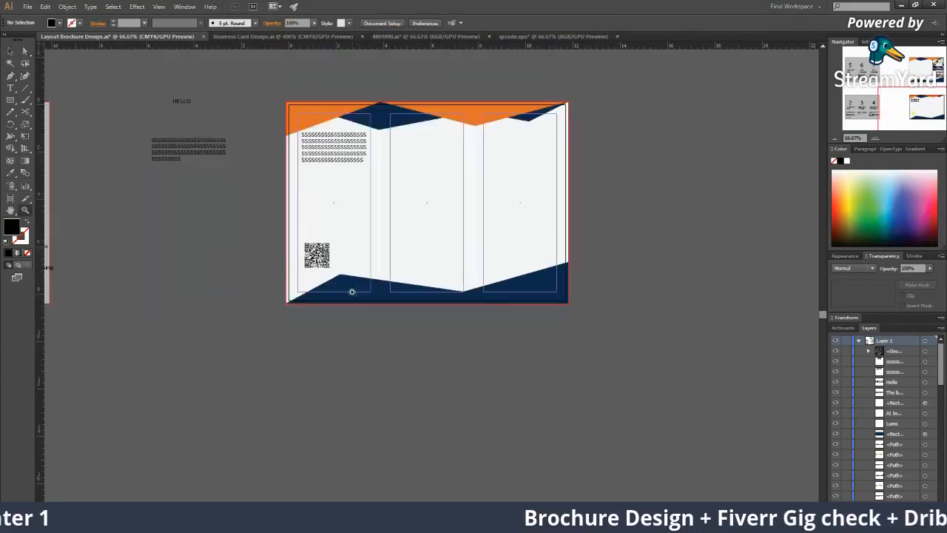
pyautogui.scroll(1, 353, 332)
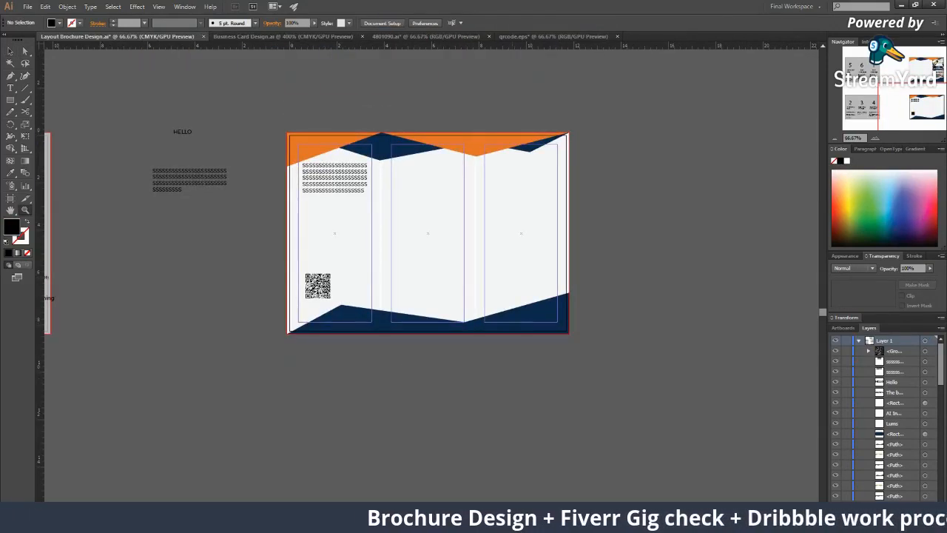
pyautogui.hotkey('alt', 'Tab')
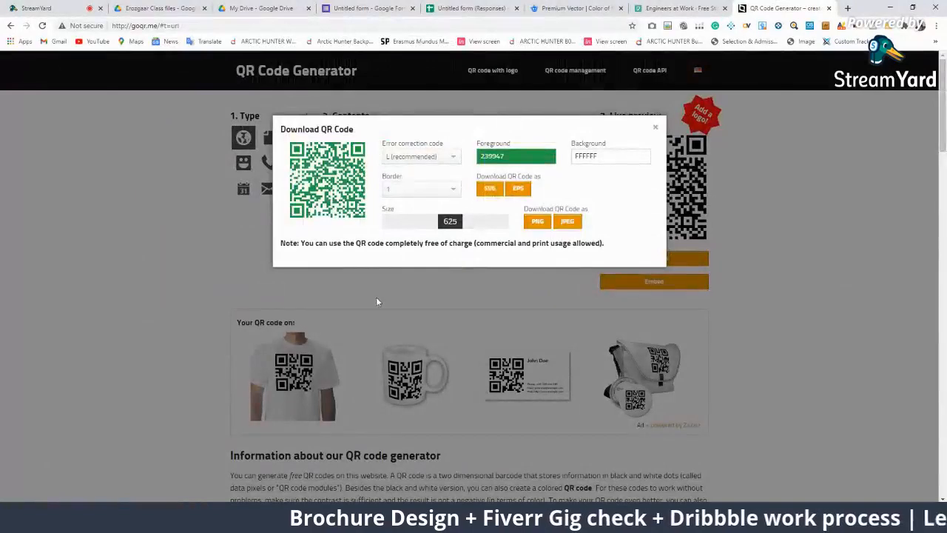
# Put the viewer's QR code comment on the StreamYard stream, then hide it again
pyautogui.click(159, 25)
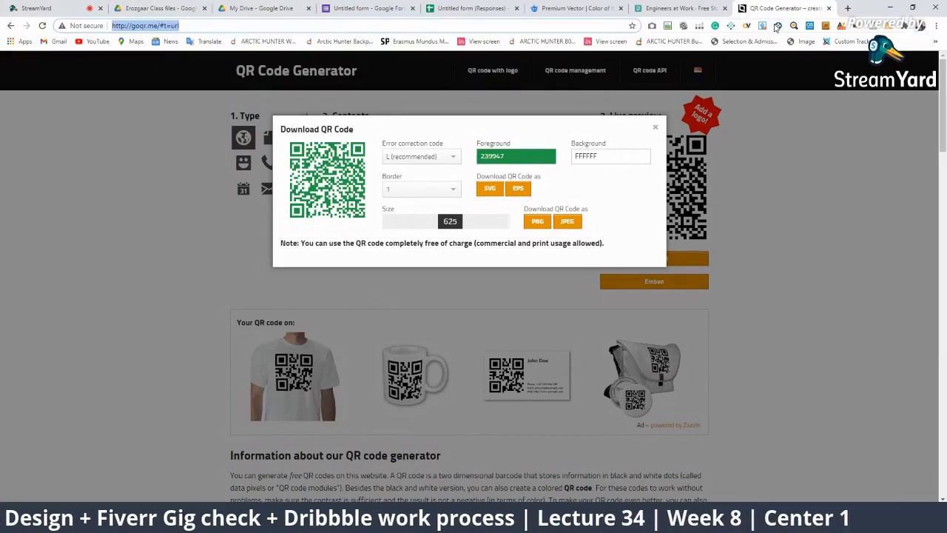
pyautogui.click(691, 7)
pyautogui.click(33, 8)
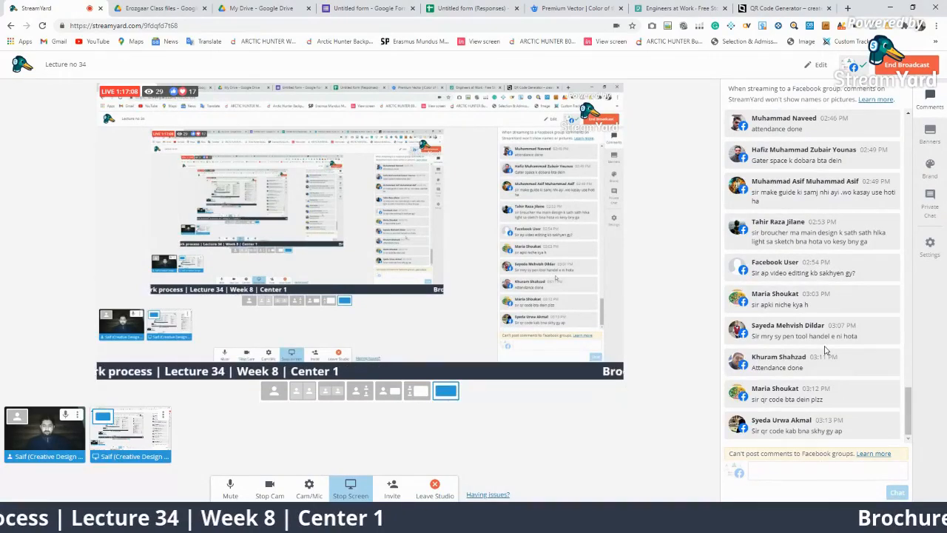
pyautogui.click(814, 424)
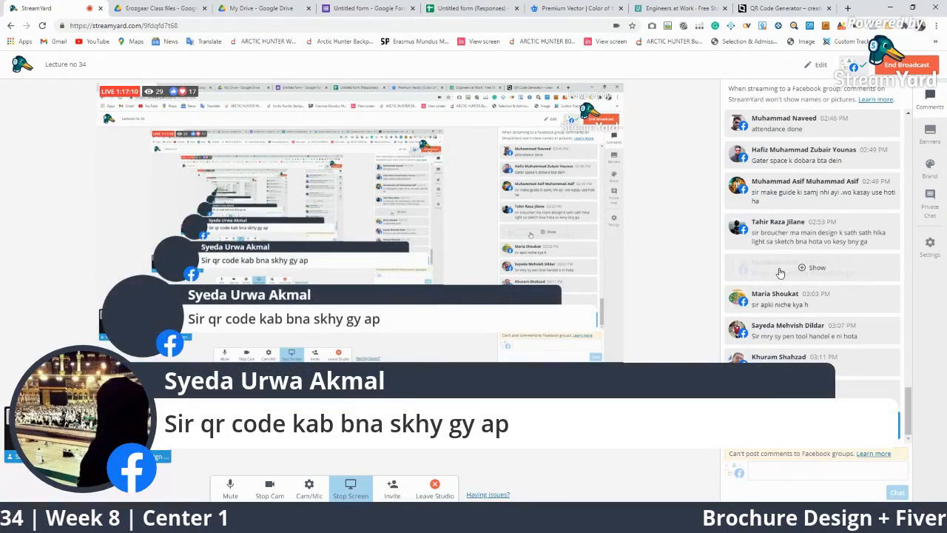
pyautogui.click(803, 427)
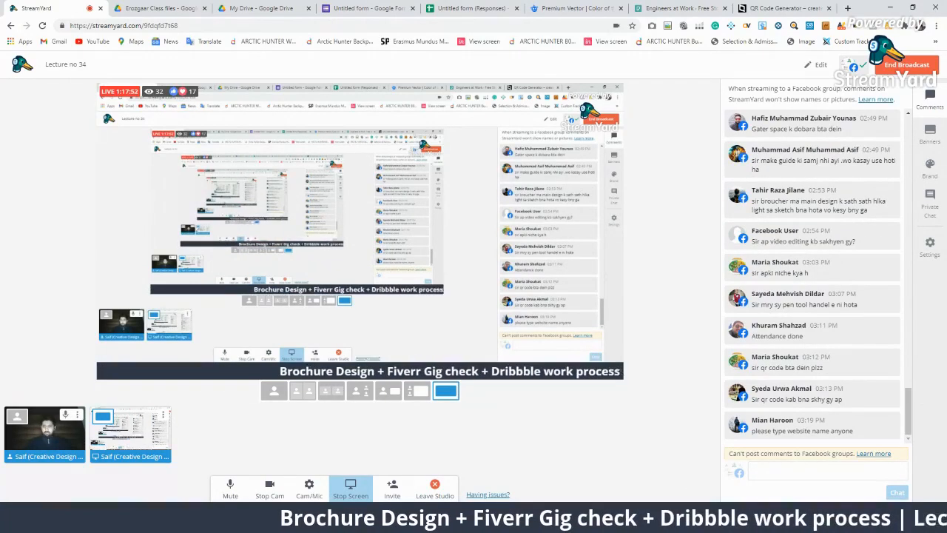
pyautogui.click(675, 8)
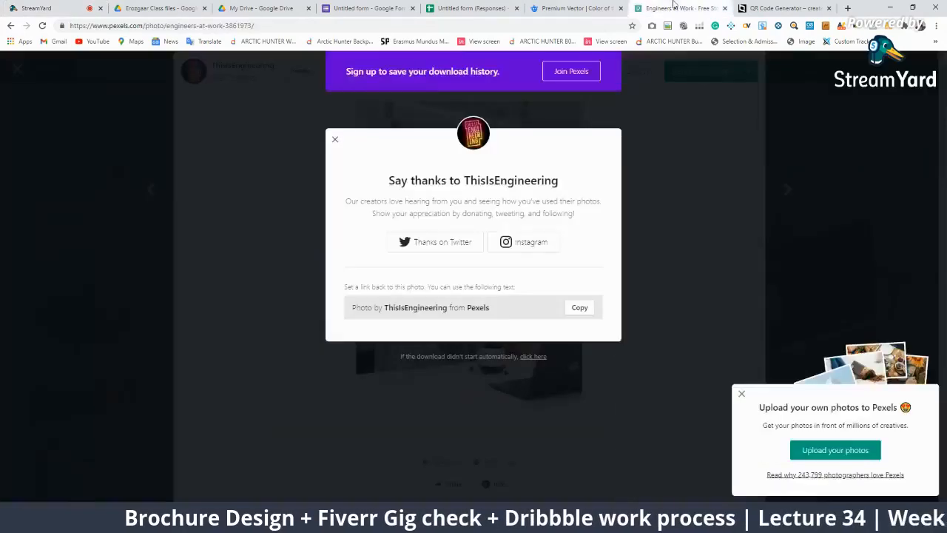
# Close the QR download dialog, search Google for 'qr code generator', then minimize Chrome
pyautogui.click(784, 8)
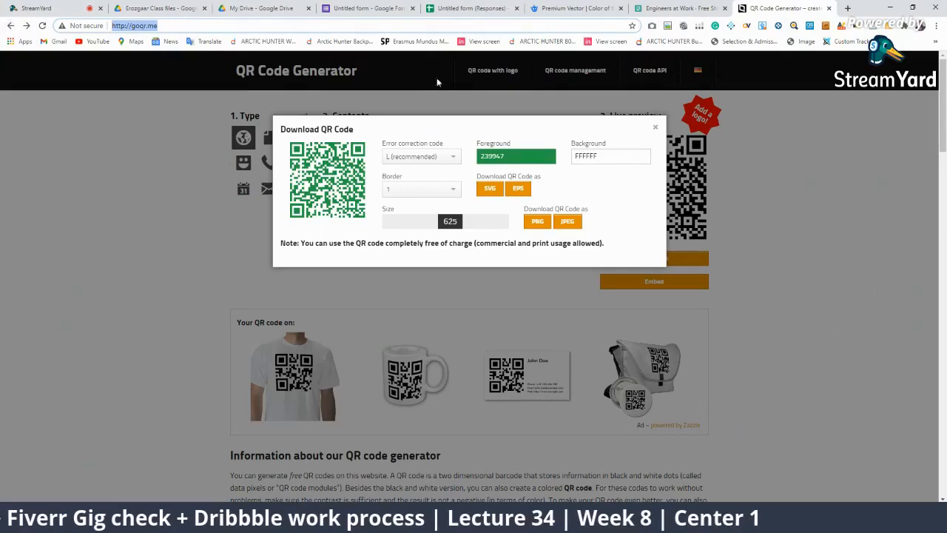
pyautogui.click(677, 336)
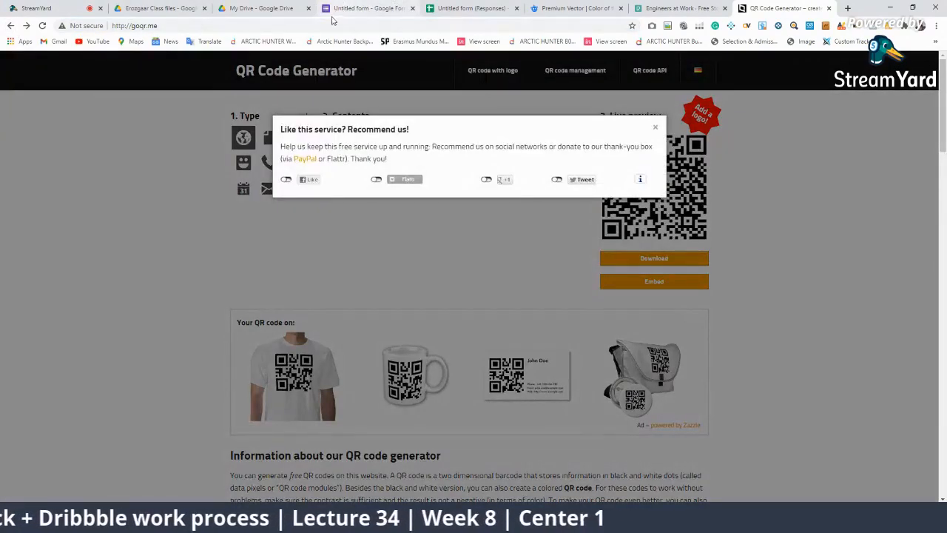
pyautogui.click(327, 26)
pyautogui.write('q')
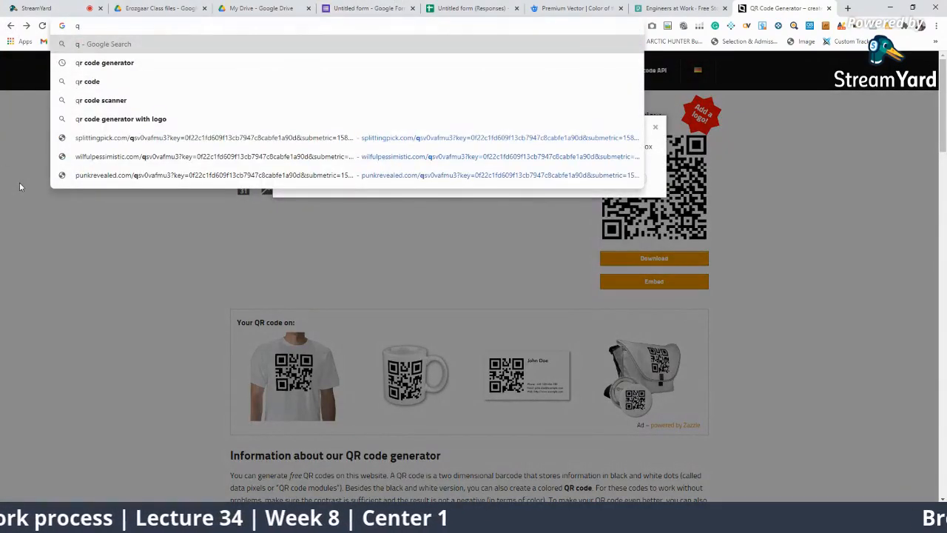
pyautogui.press('Down')
pyautogui.press('Return')
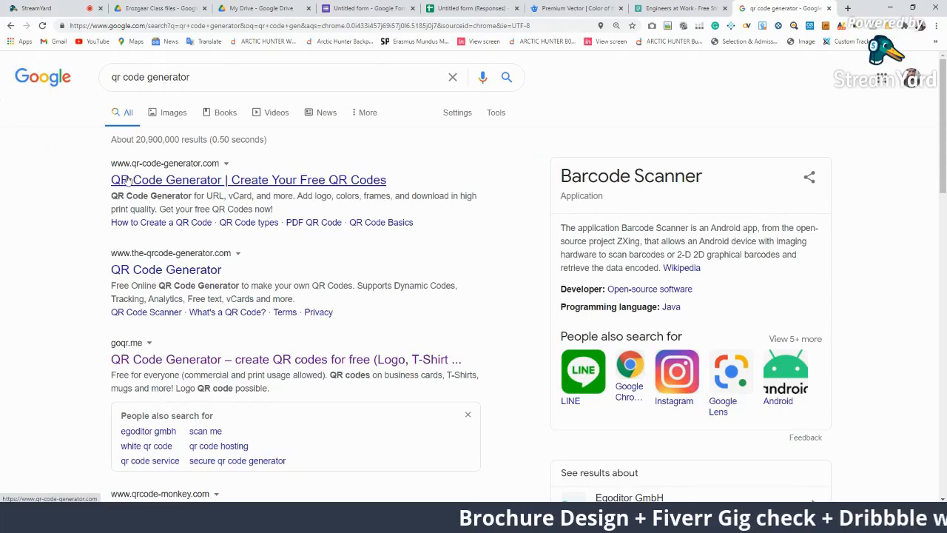
pyautogui.scroll(-3, 258, 342)
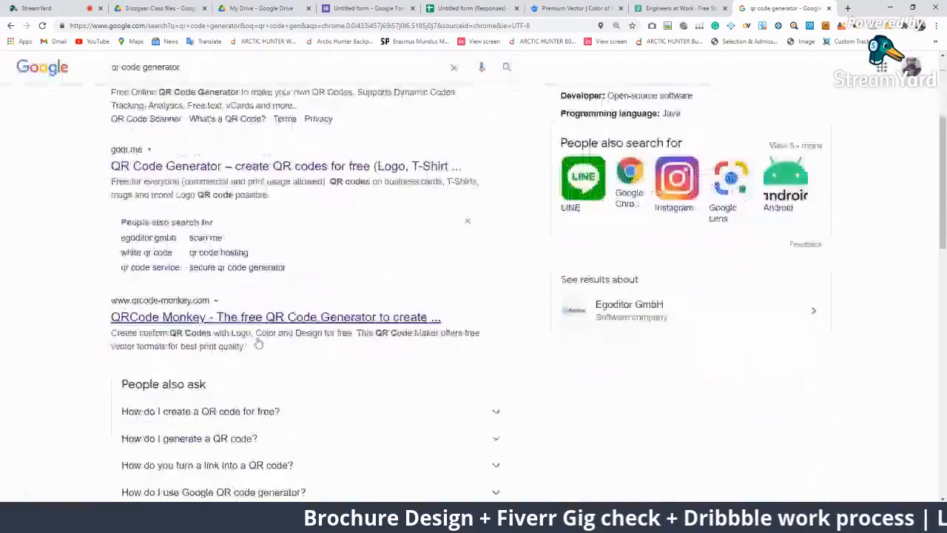
pyautogui.scroll(-3, 253, 323)
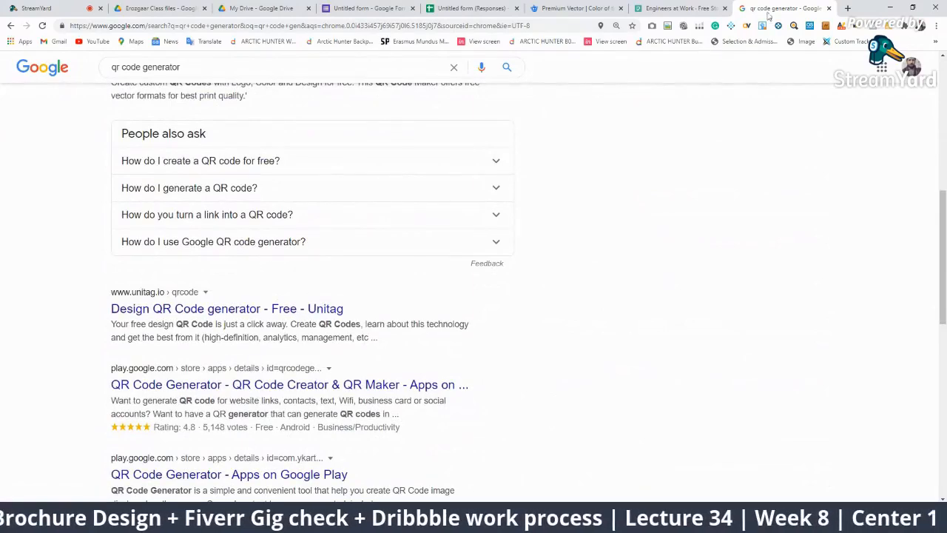
pyautogui.click(893, 7)
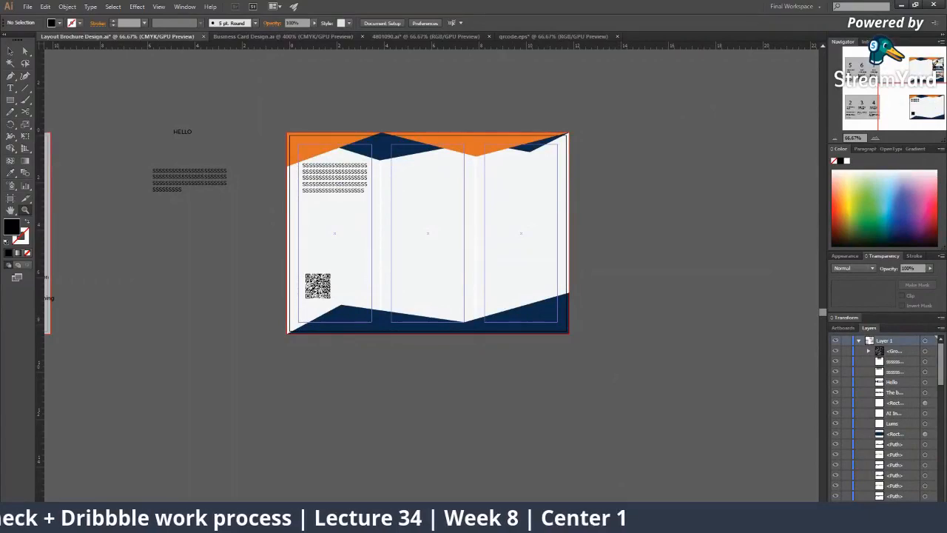
# Survey the brochure artboards and glance at the 4801090.ai document before returning
pyautogui.click(452, 193)
pyautogui.click(398, 309)
pyautogui.keyDown('alt'); pyautogui.click(428, 279); pyautogui.keyUp('alt')
pyautogui.keyDown('alt'); pyautogui.click(425, 278); pyautogui.keyUp('alt')
pyautogui.keyDown('alt'); pyautogui.click(423, 276); pyautogui.keyUp('alt')
pyautogui.keyDown('alt'); pyautogui.click(422, 274); pyautogui.keyUp('alt')
pyautogui.click(417, 268)
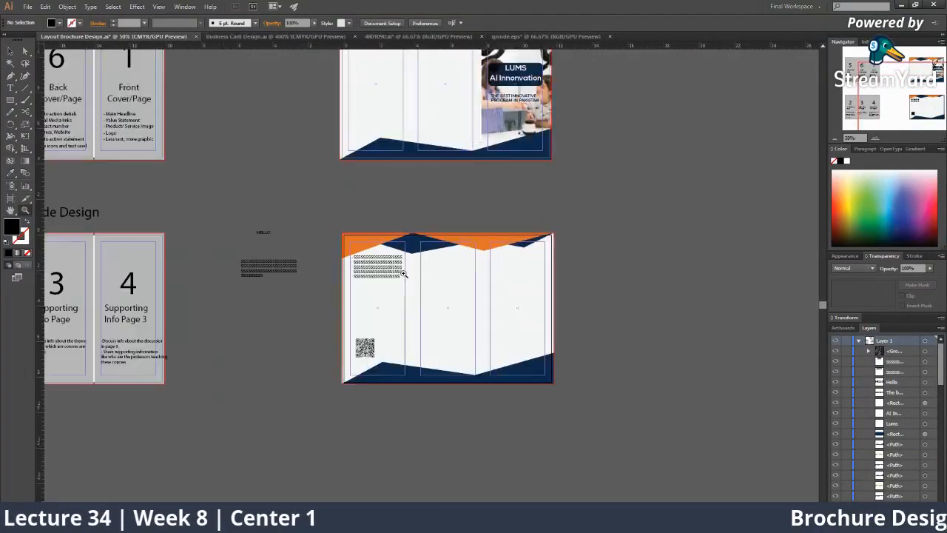
pyautogui.press('v')
pyautogui.click(429, 36)
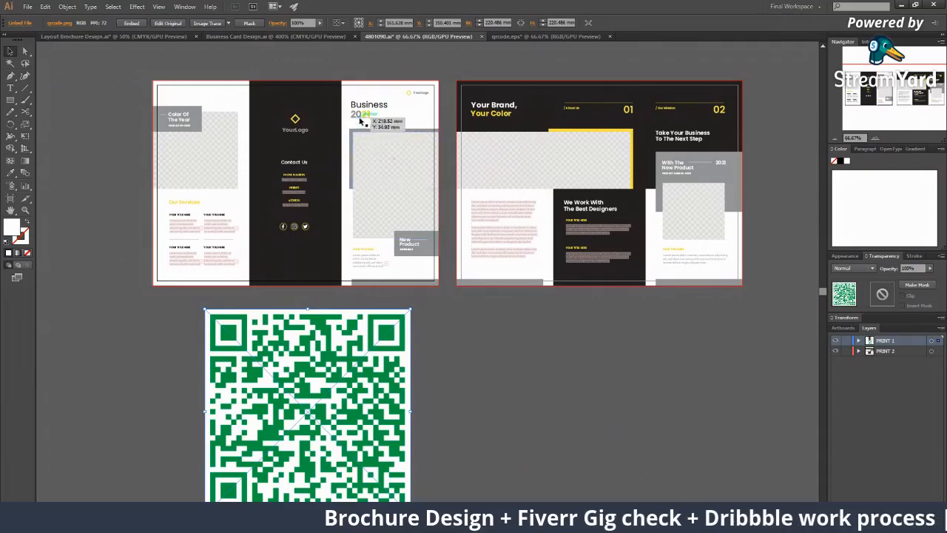
pyautogui.click(225, 45)
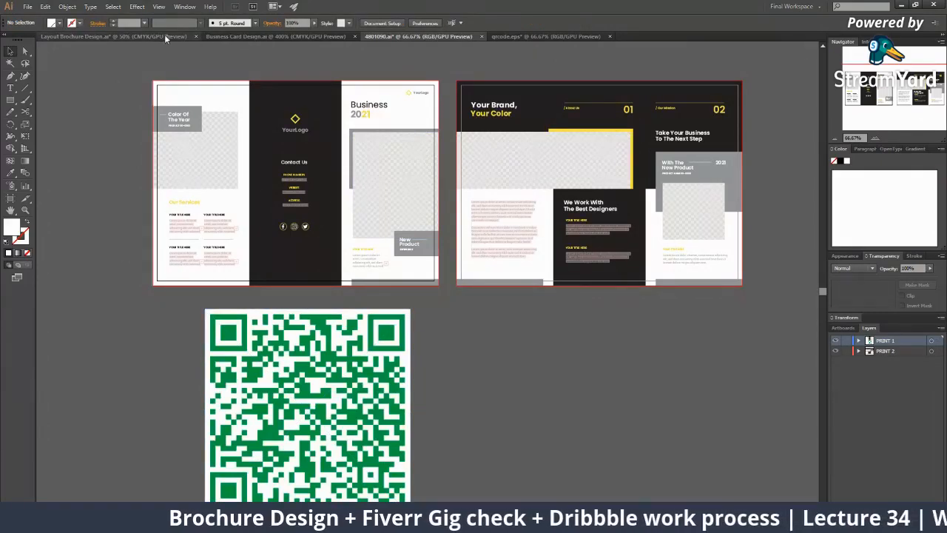
pyautogui.click(164, 35)
# Move the brochure mockup photo to the right on the layout
pyautogui.press('z')
pyautogui.keyDown('alt'); pyautogui.click(415, 237); pyautogui.keyUp('alt')
pyautogui.keyDown('alt'); pyautogui.click(415, 241); pyautogui.keyUp('alt')
pyautogui.keyDown('alt'); pyautogui.click(415, 241); pyautogui.keyUp('alt')
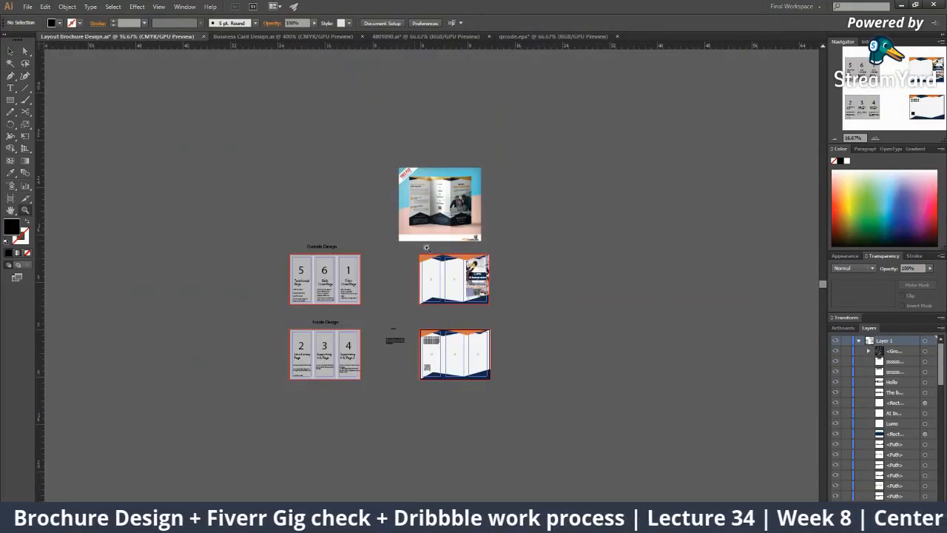
pyautogui.click(438, 261)
pyautogui.click(437, 261)
pyautogui.press('v')
pyautogui.moveTo(430, 248); pyautogui.dragTo(523, 267)
pyautogui.hotkey('ctrl', '+')
pyautogui.hotkey('ctrl', '+')
pyautogui.hotkey('ctrl', '+')
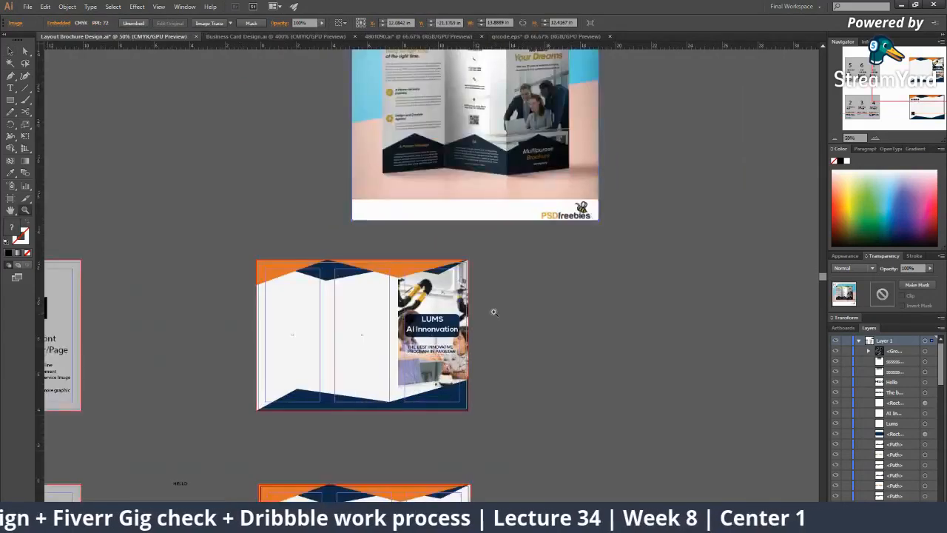
pyautogui.scroll(2, 432, 319)
pyautogui.hotkey('ctrl', '-')
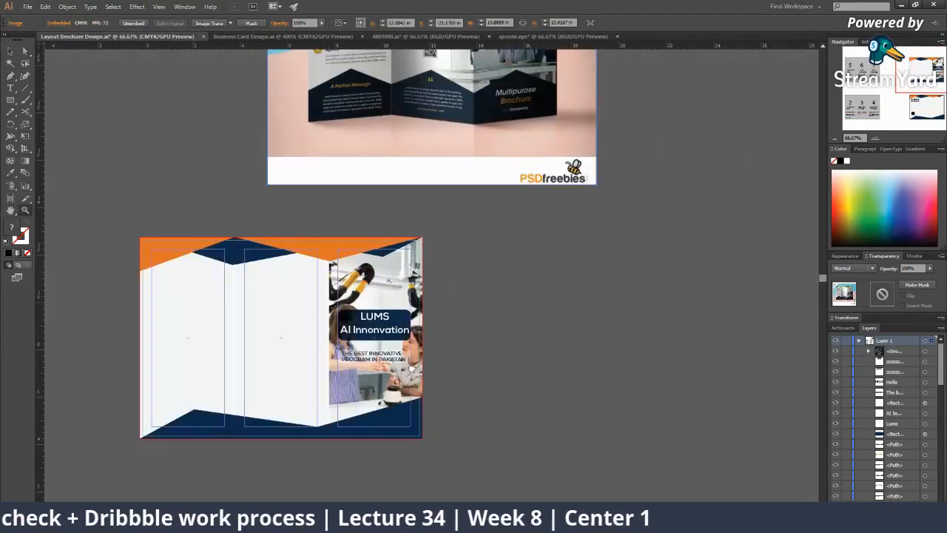
pyautogui.scroll(3, 415, 281)
# Inspect the outside brochure artboard's front-panel photo and bottom navy shape
pyautogui.keyDown('alt'); pyautogui.click(420, 265); pyautogui.keyUp('alt')
pyautogui.click(421, 360)
pyautogui.click(422, 359)
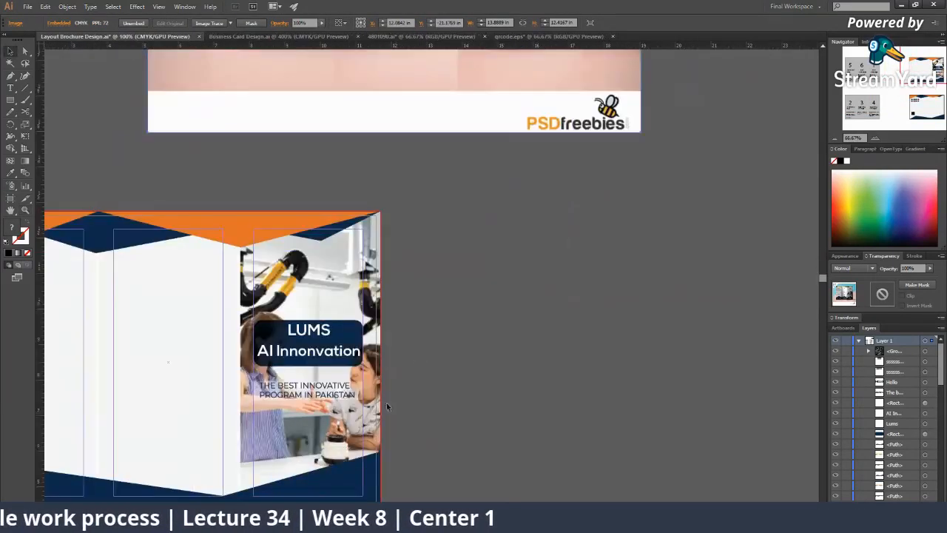
pyautogui.click(360, 433)
pyautogui.click(361, 476)
pyautogui.keyDown('alt'); pyautogui.click(420, 326); pyautogui.keyUp('alt')
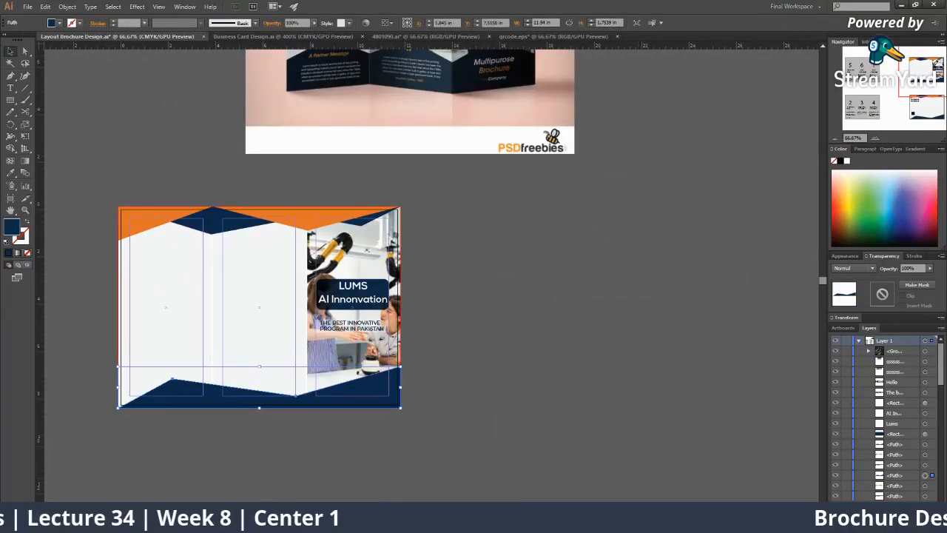
# Return to the Freepik template page in Chrome and select its address bar
pyautogui.hotkey('alt', 'Tab')
pyautogui.click(608, 7)
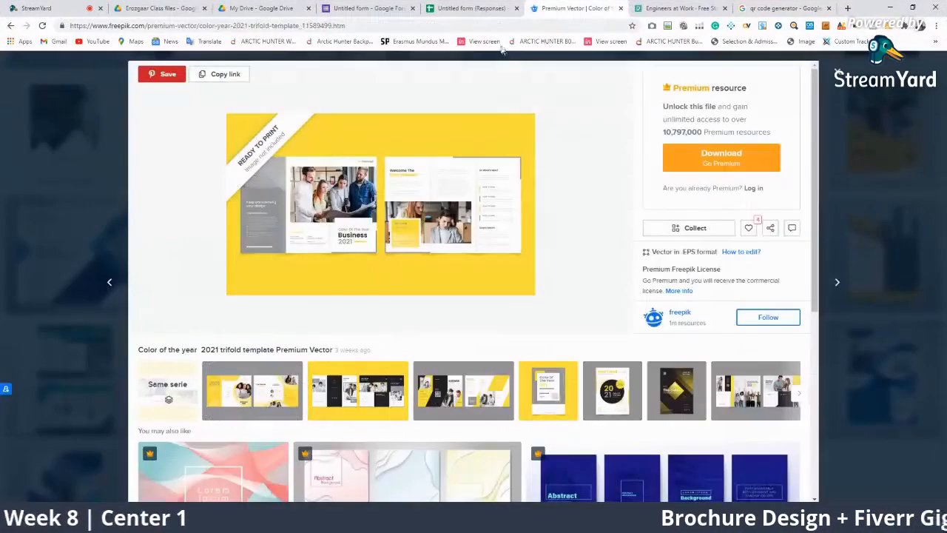
pyautogui.click(470, 28)
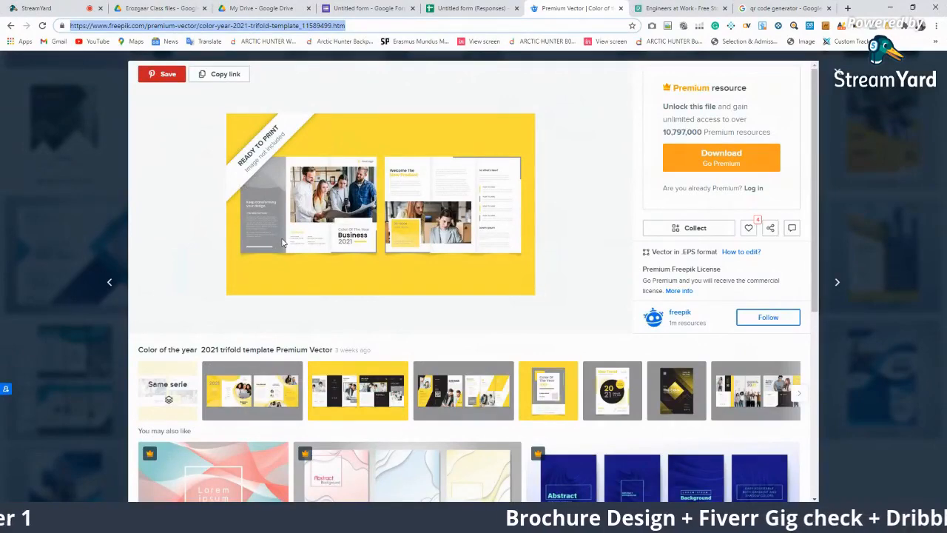
# Search for 'trifold brochure psd mockup' and open Freepik's Trifold Mockup Images result
pyautogui.write('trifold bnr')
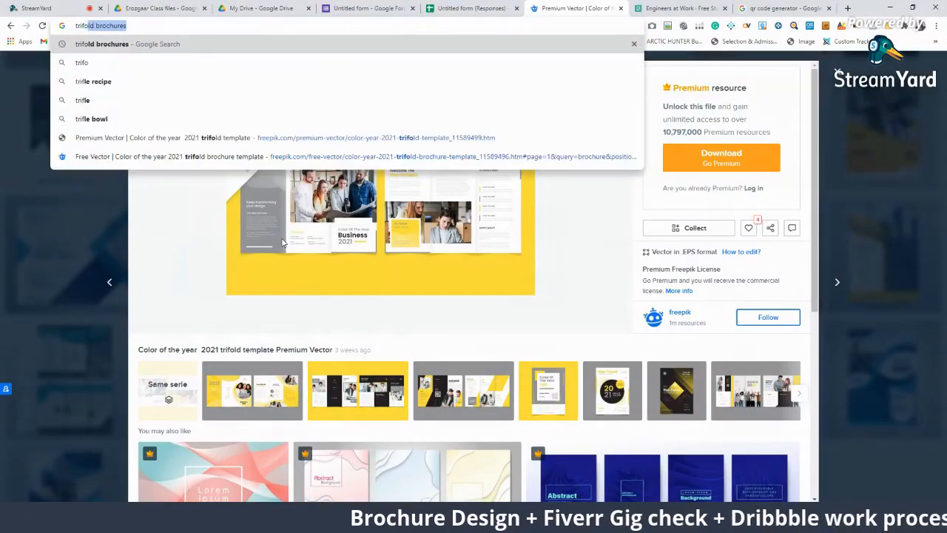
pyautogui.press('BackSpace')
pyautogui.press('BackSpace')
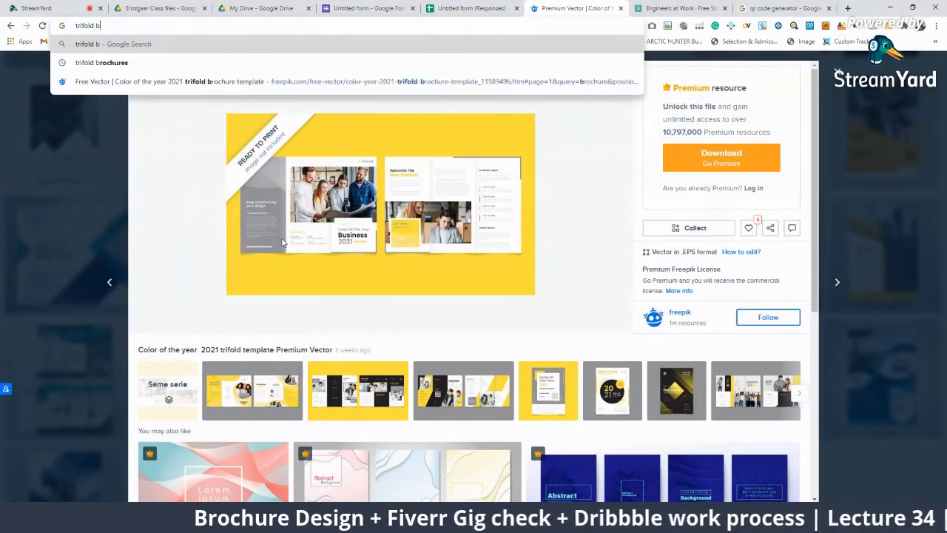
pyautogui.write('roc')
pyautogui.write('hur')
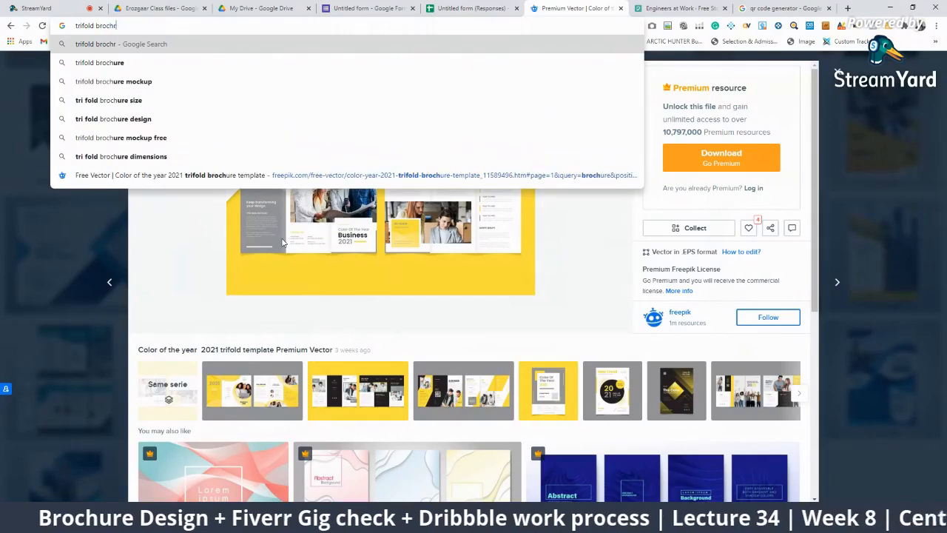
pyautogui.write('e')
pyautogui.press('BackSpace')
pyautogui.press('BackSpace')
pyautogui.write('ure')
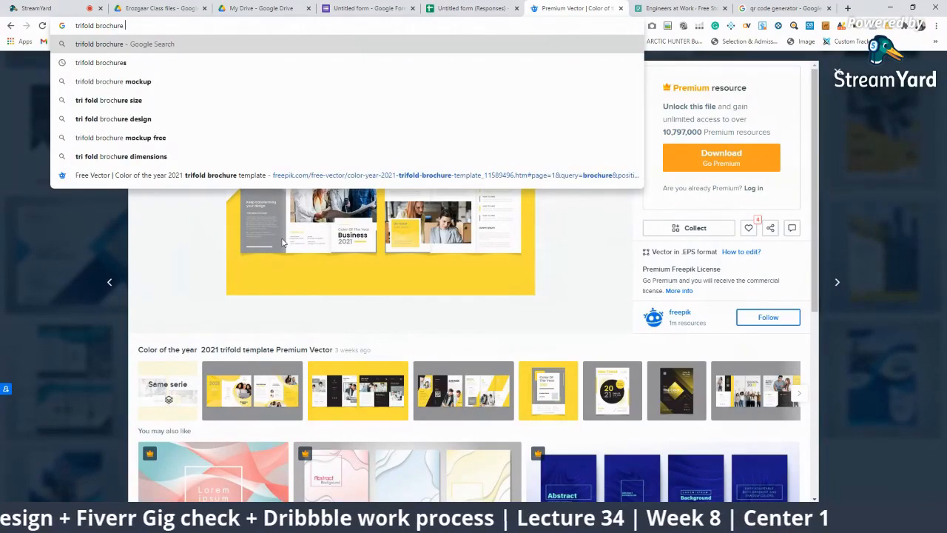
pyautogui.write(' mock')
pyautogui.press('BackSpace')
pyautogui.press('BackSpace')
pyautogui.press('BackSpace')
pyautogui.press('BackSpace')
pyautogui.press('BackSpace')
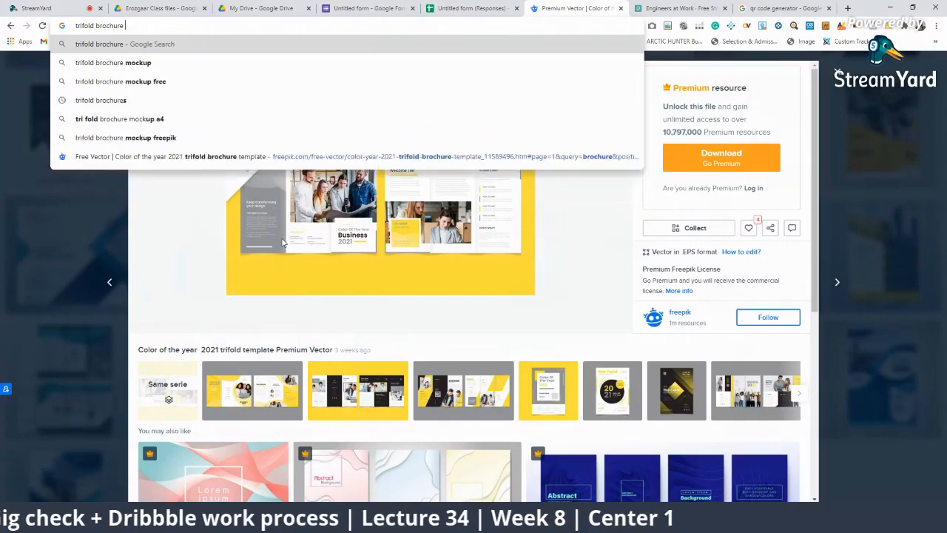
pyautogui.write('psd mockup')
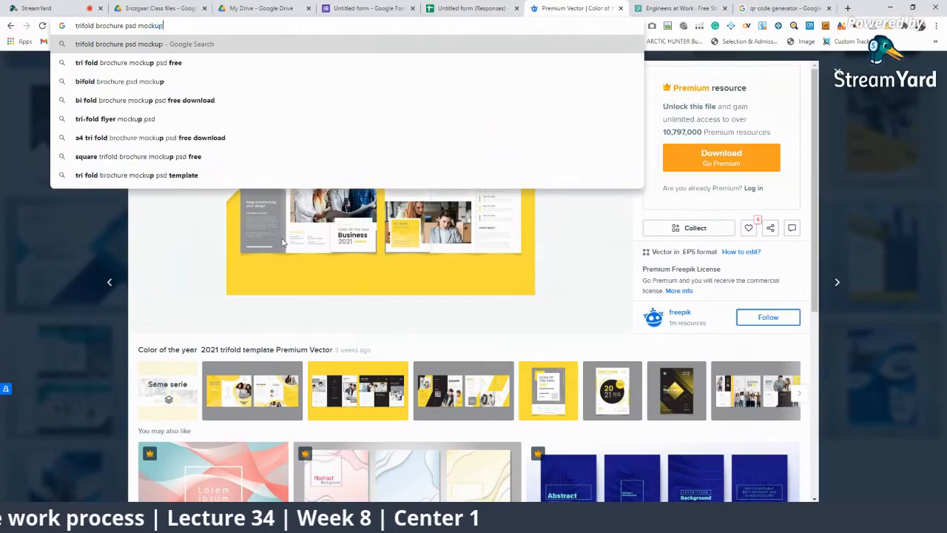
pyautogui.press('Return')
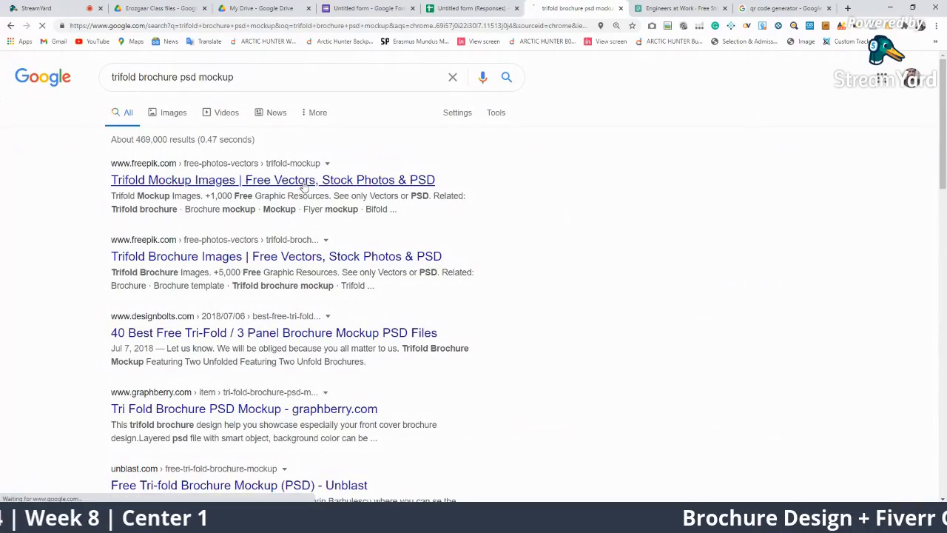
pyautogui.click(303, 186)
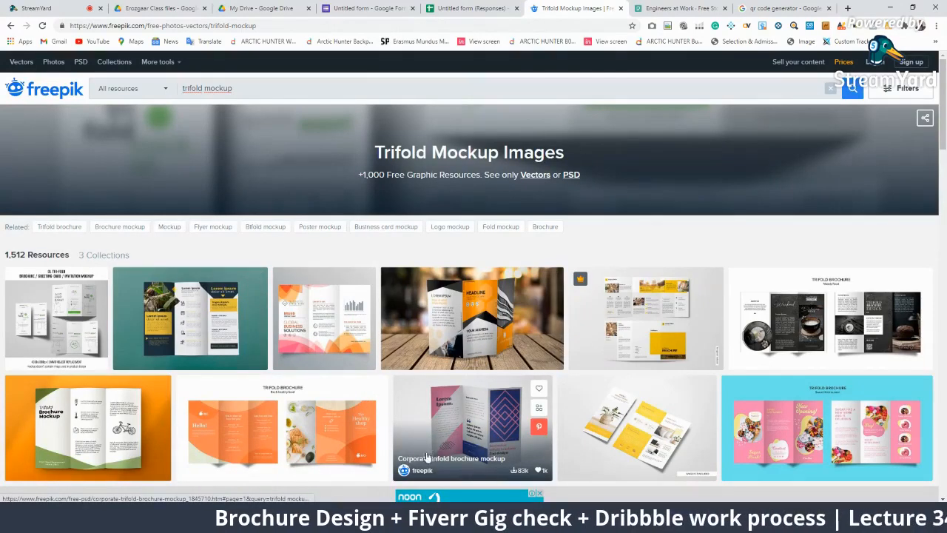
# Download the Corporate trifold brochure mockup free with attribution after signing in with Google
pyautogui.click(468, 437)
pyautogui.click(684, 232)
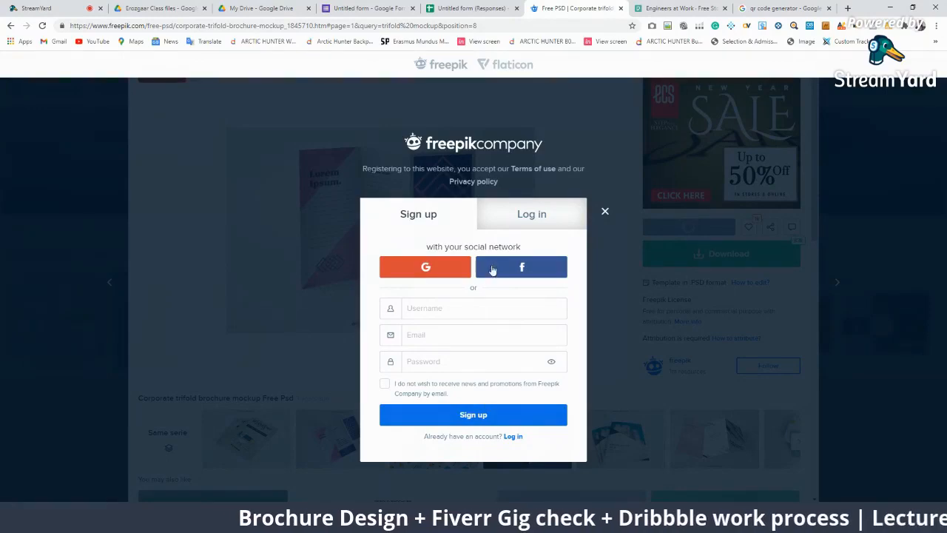
pyautogui.click(437, 273)
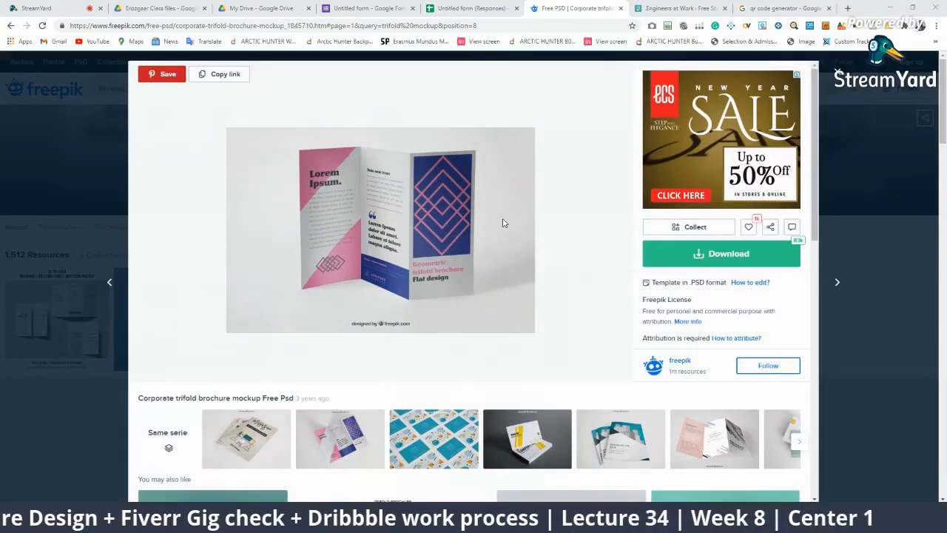
pyautogui.click(687, 260)
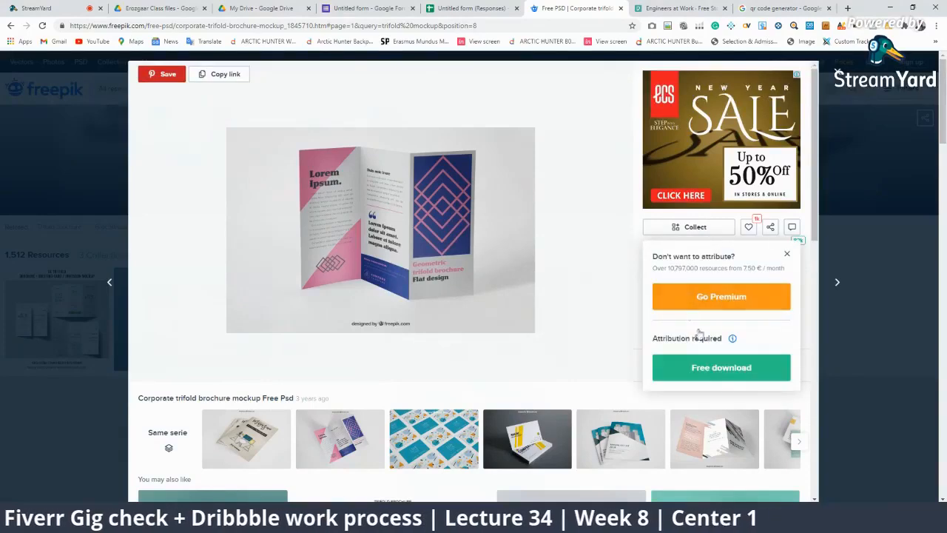
pyautogui.click(719, 370)
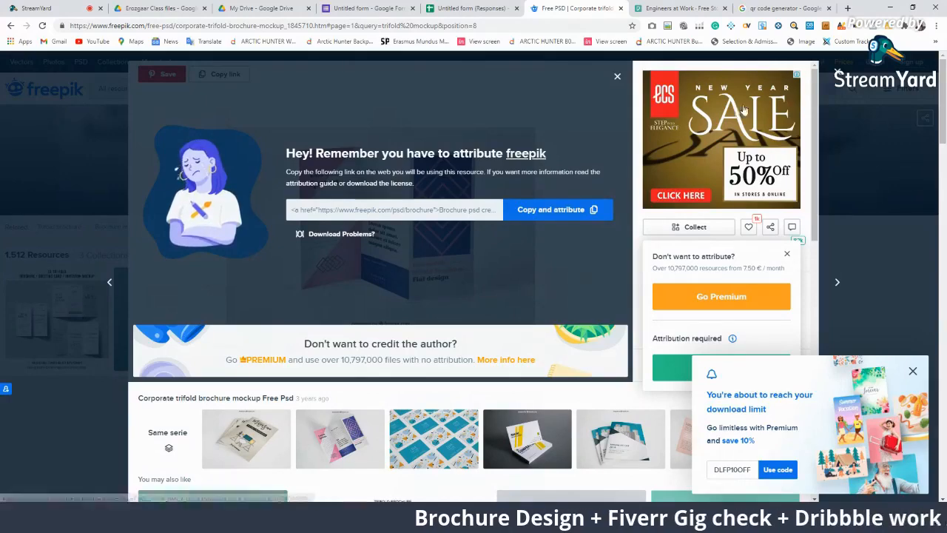
pyautogui.click(913, 371)
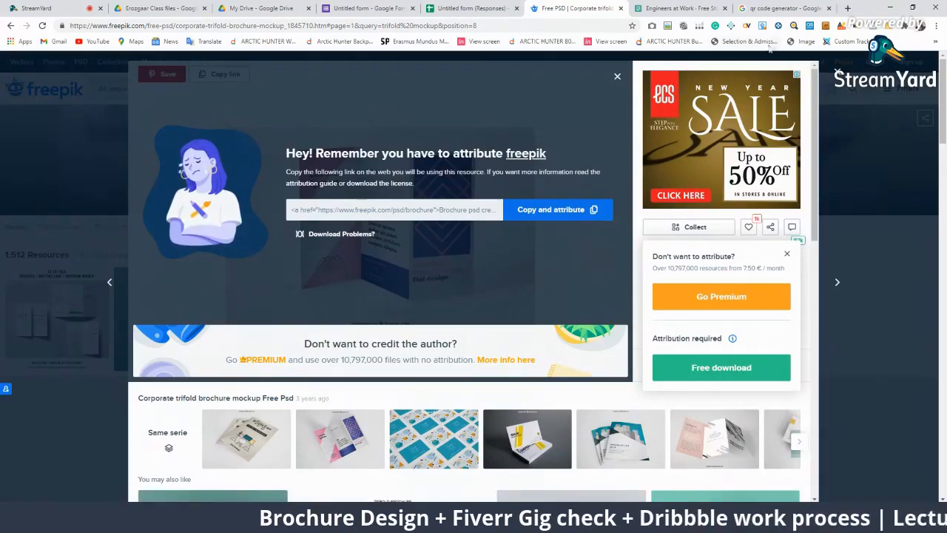
pyautogui.click(841, 73)
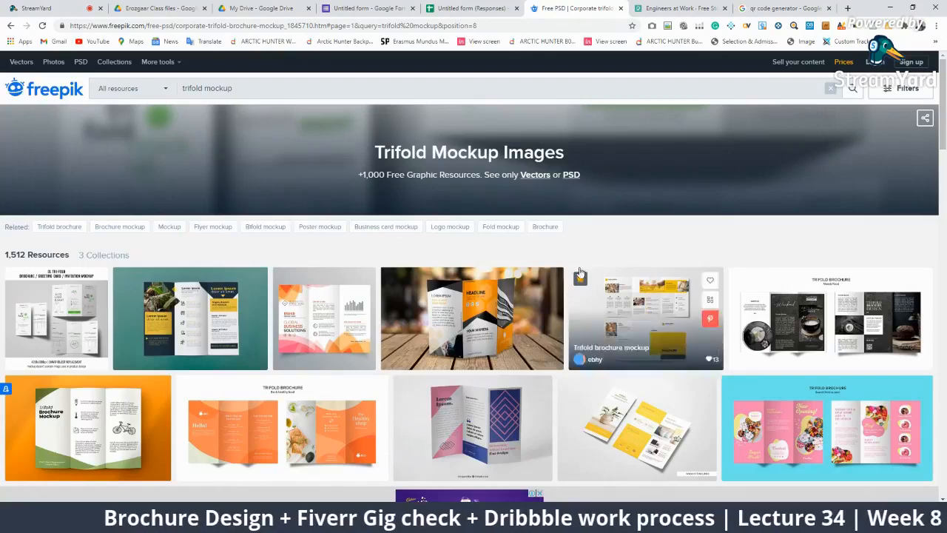
# Close the Freepik Premium pricing tab and bring the Illustrator window forward
pyautogui.scroll(-3, 530, 327)
pyautogui.scroll(-5, 530, 327)
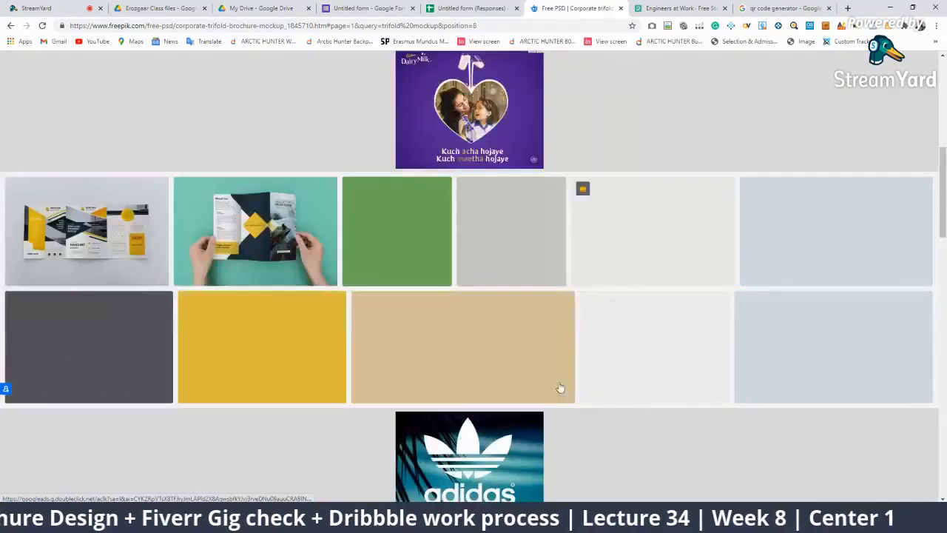
pyautogui.scroll(1, 499, 305)
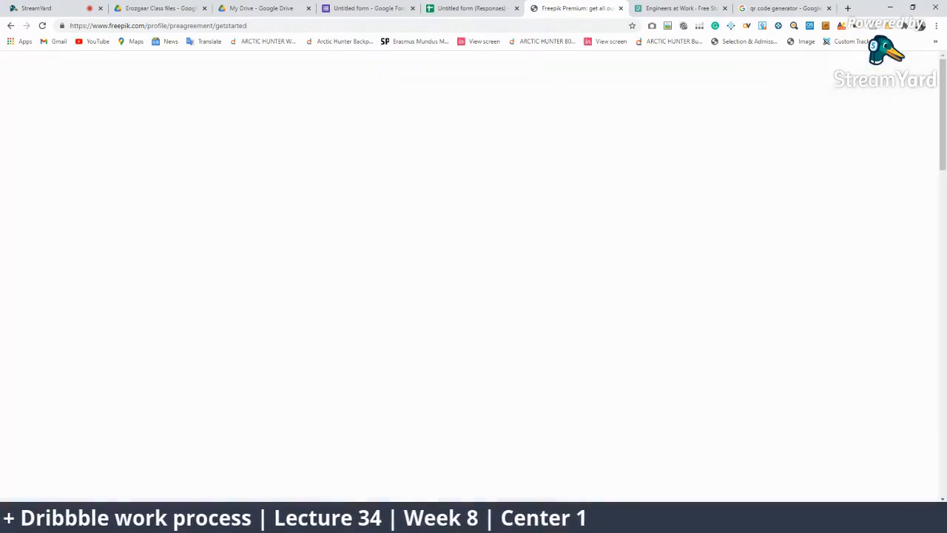
pyautogui.moveTo(616, 518)
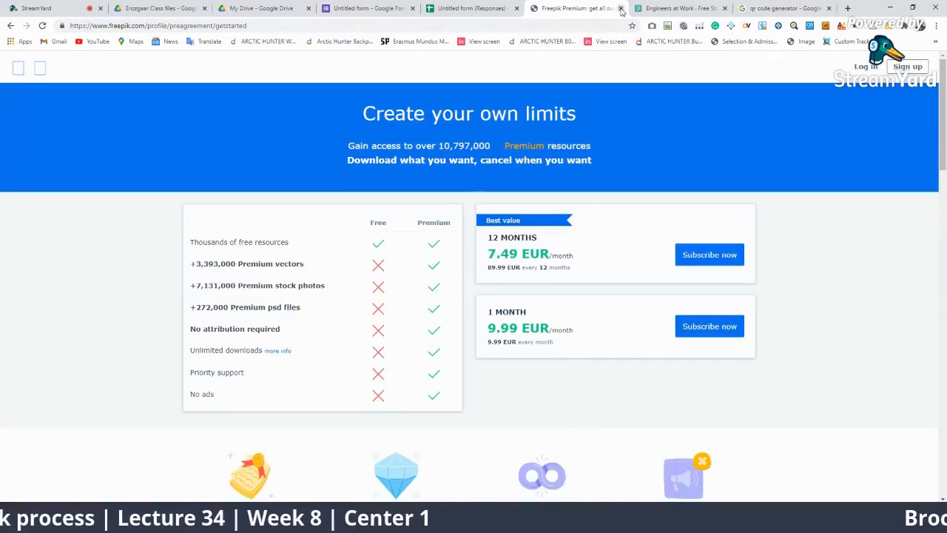
pyautogui.click(620, 8)
pyautogui.click(614, 425)
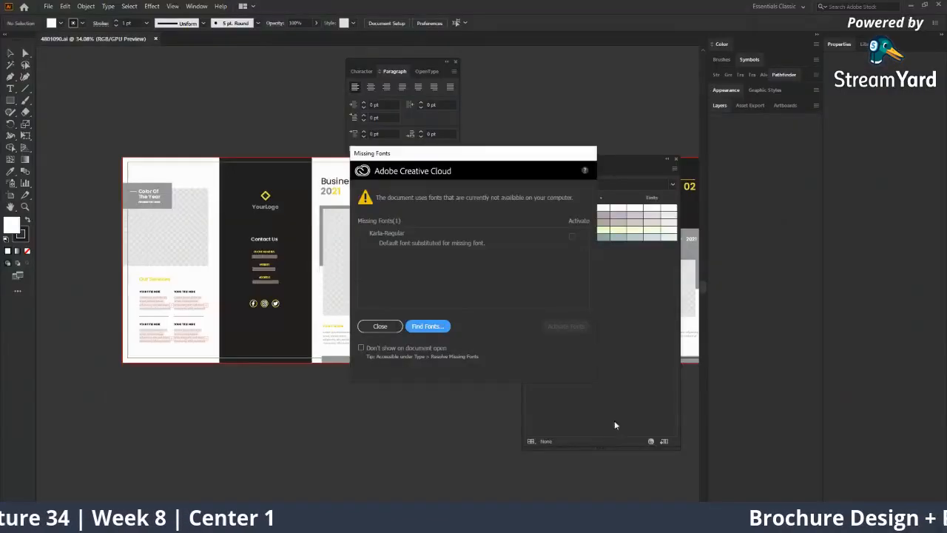
# Dismiss Missing Fonts, close the 4801090.ai tab, and return to Layout Brochure Design.ai
pyautogui.click(380, 326)
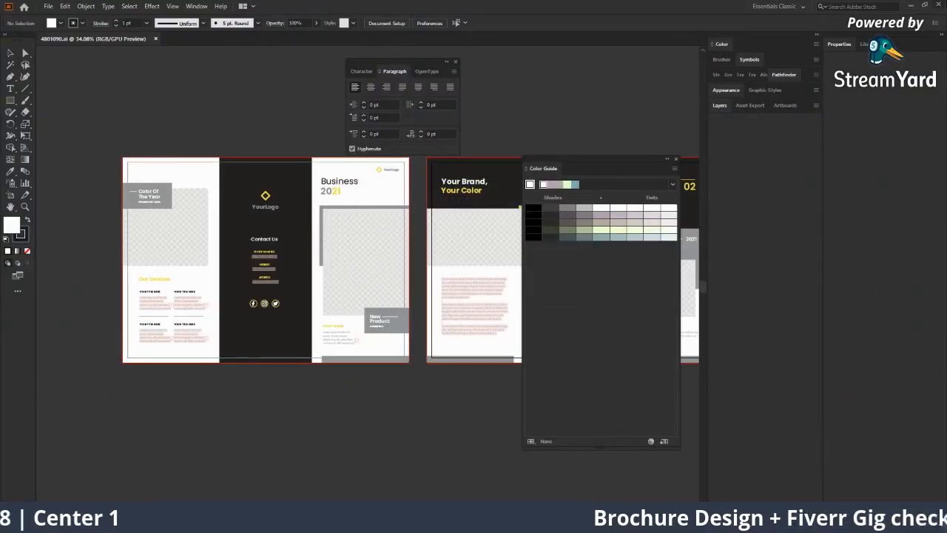
pyautogui.click(155, 39)
pyautogui.hotkey('alt', 'Tab')
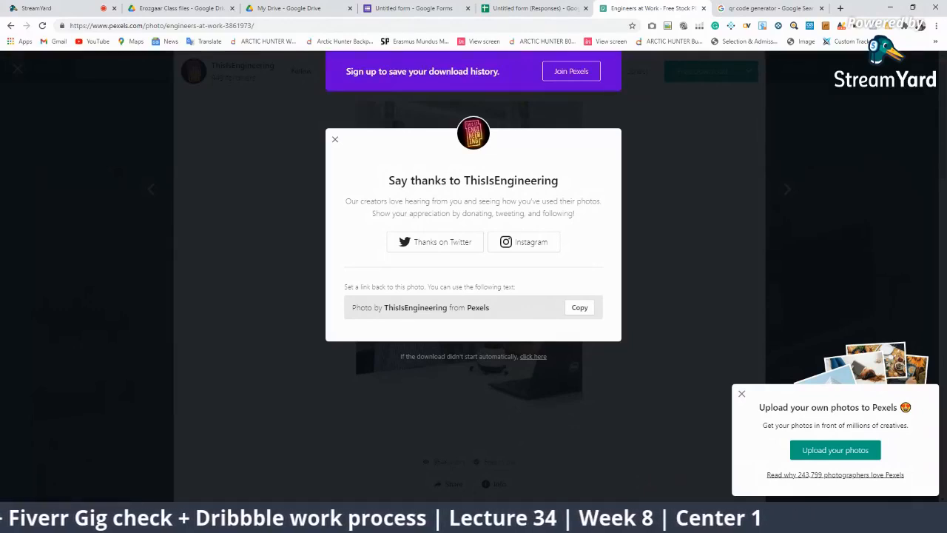
pyautogui.hotkey('alt', 'Tab')
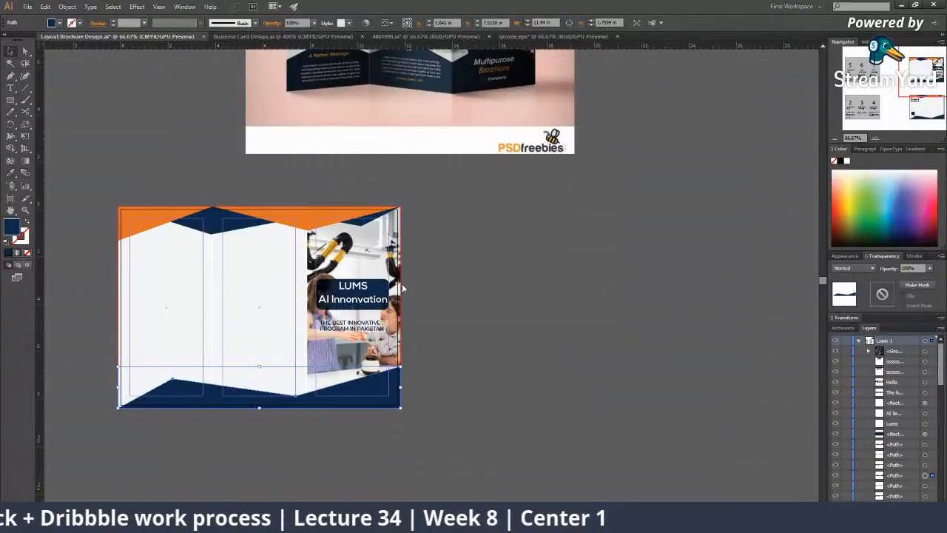
# Add a new landscape artboard to the left of the Outside Design layout
pyautogui.scroll(-4, 389, 284)
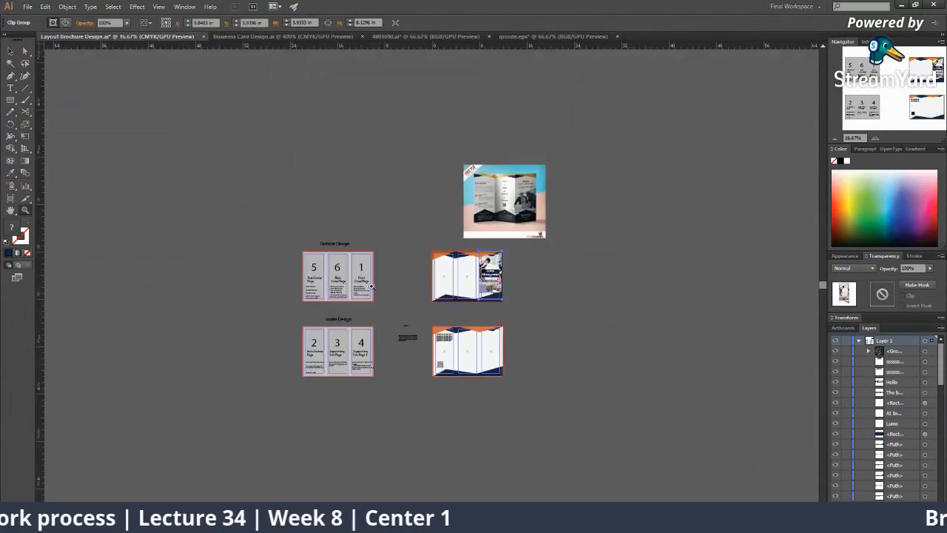
pyautogui.scroll(2, 374, 286)
pyautogui.moveTo(307, 247); pyautogui.dragTo(485, 467)
pyautogui.moveTo(345, 417); pyautogui.dragTo(414, 396)
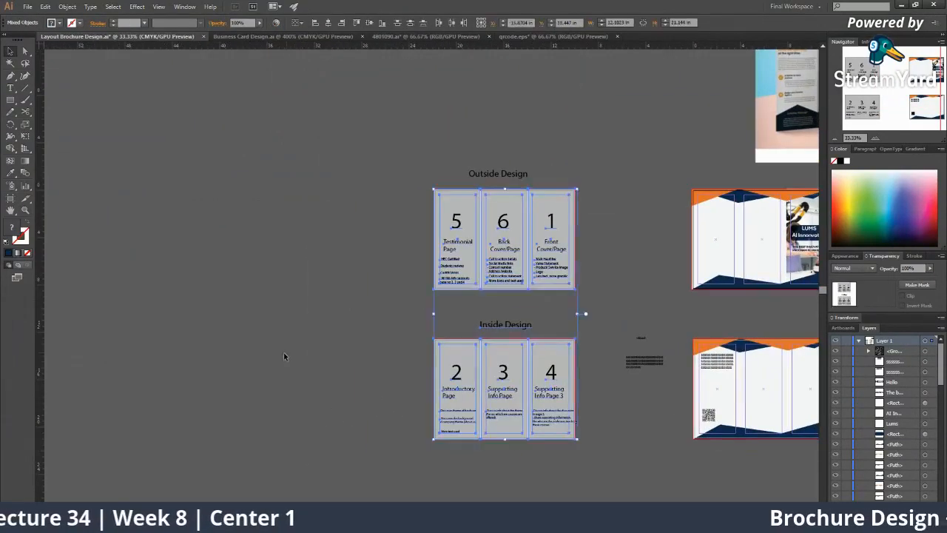
pyautogui.click(284, 353)
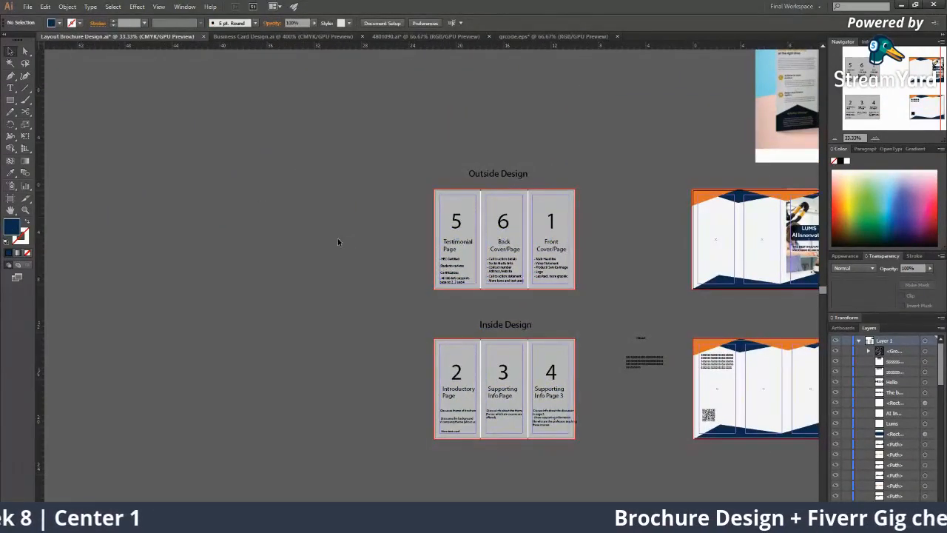
pyautogui.press('z')
pyautogui.click(367, 245)
pyautogui.moveTo(382, 260); pyautogui.dragTo(390, 252)
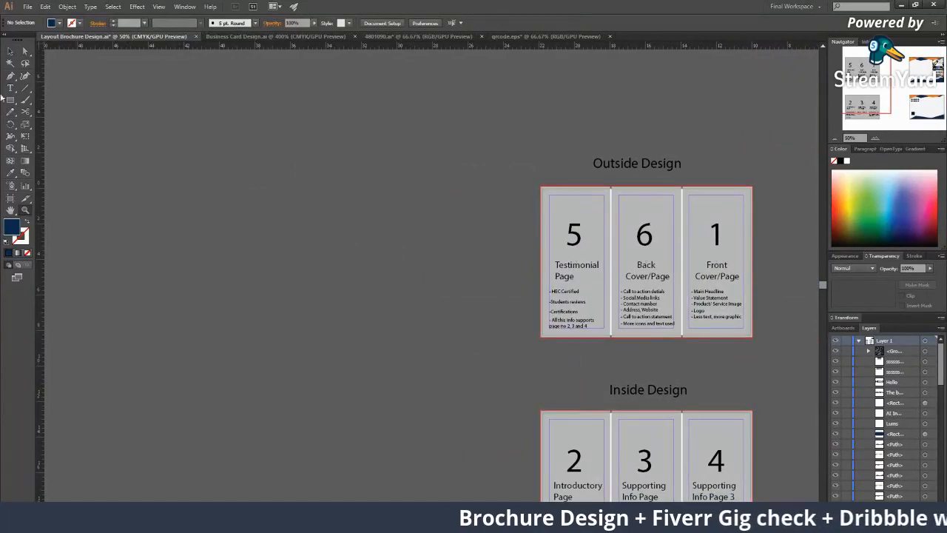
pyautogui.click(10, 199)
pyautogui.click(172, 24)
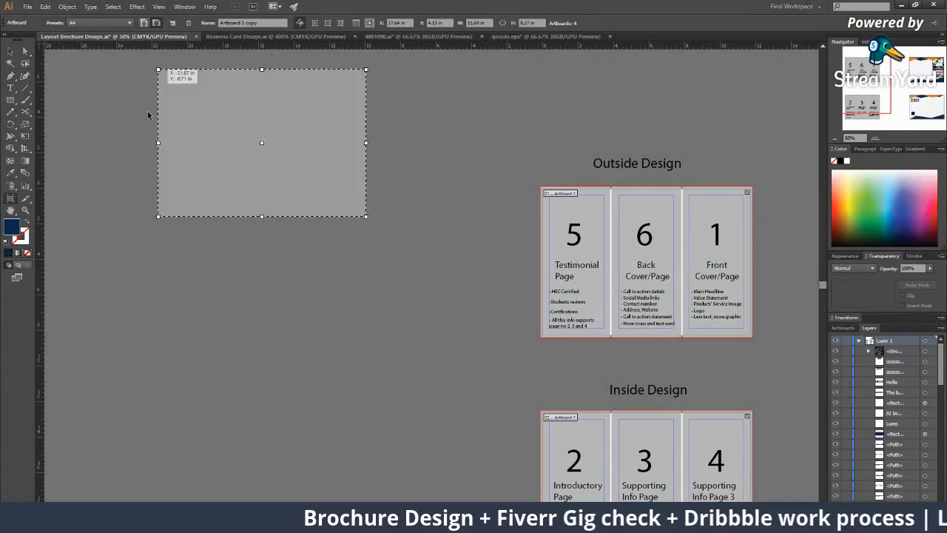
pyautogui.click(157, 189)
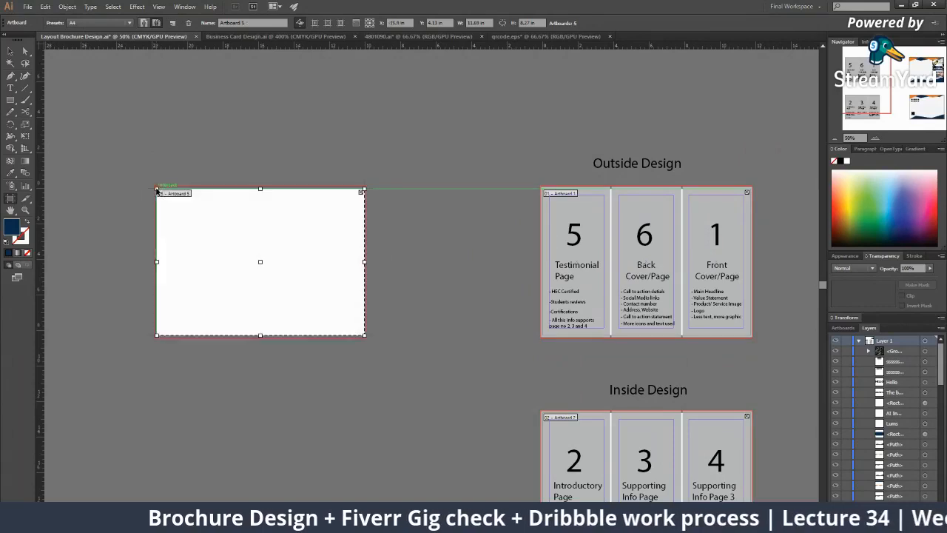
# Cover the new artboard with a light grey rectangle, about 11.943 × 8.518 in
pyautogui.press('v')
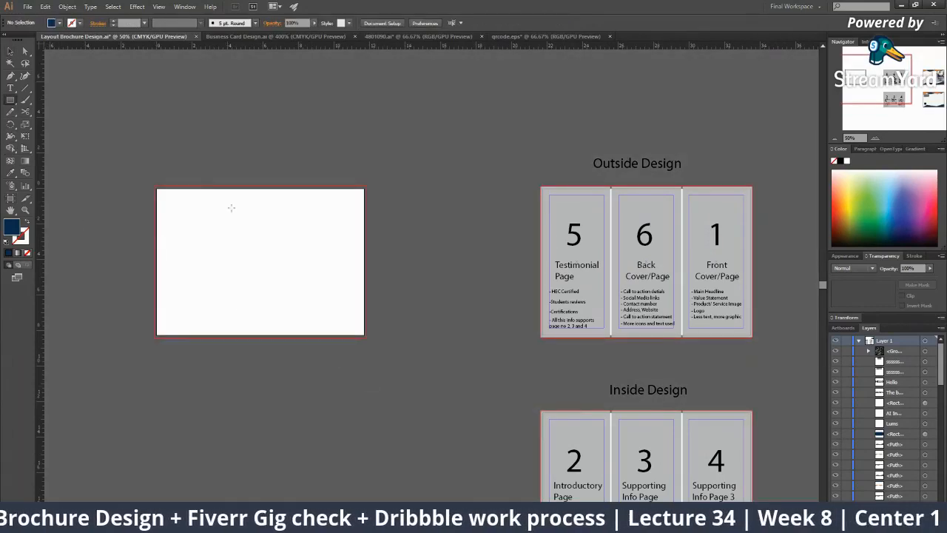
pyautogui.click(562, 217)
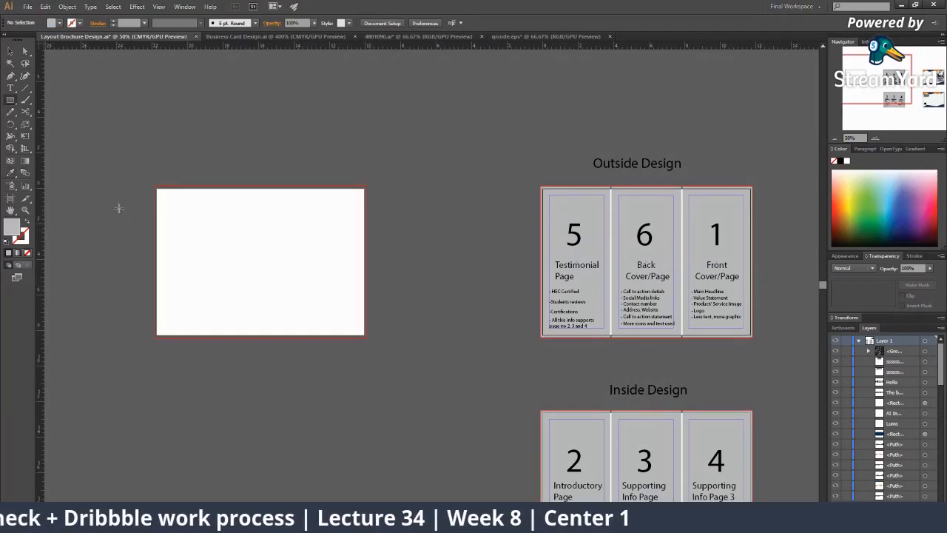
pyautogui.moveTo(155, 187); pyautogui.dragTo(361, 313)
pyautogui.hotkey('ctrl', '1')
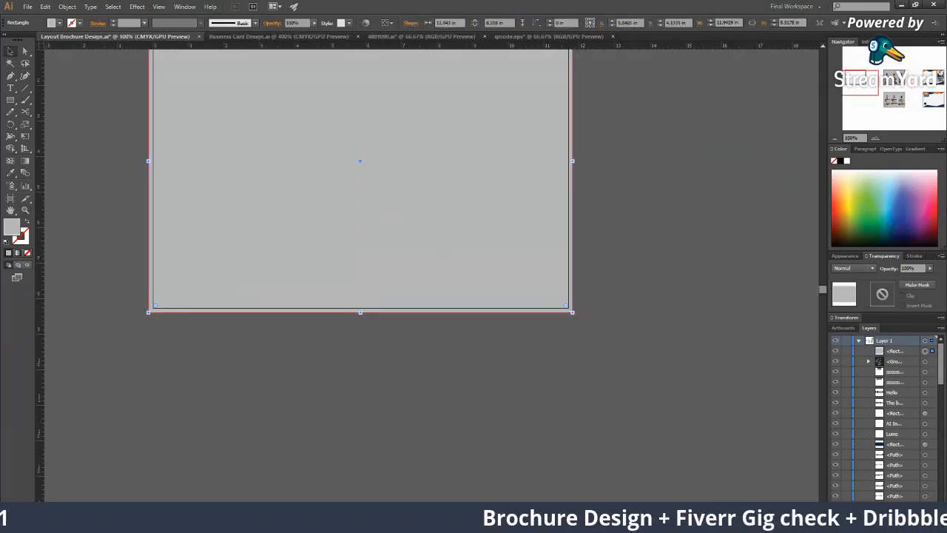
pyautogui.hotkey('ctrl', '-')
pyautogui.hotkey('ctrl', '-')
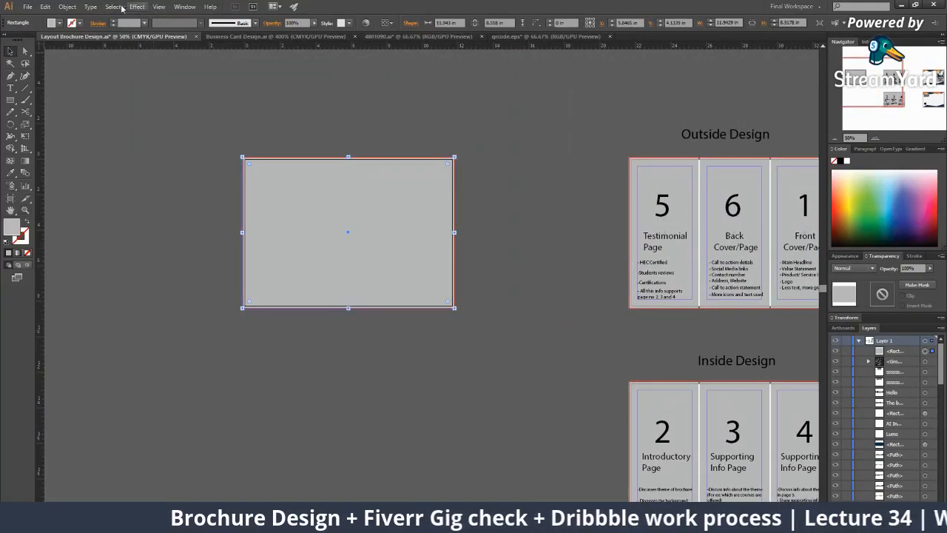
# Use Split Into Grid to divide the grey rectangle into 2 columns with a 0.2 in gutter
pyautogui.click(67, 6)
pyautogui.moveTo(101, 205)
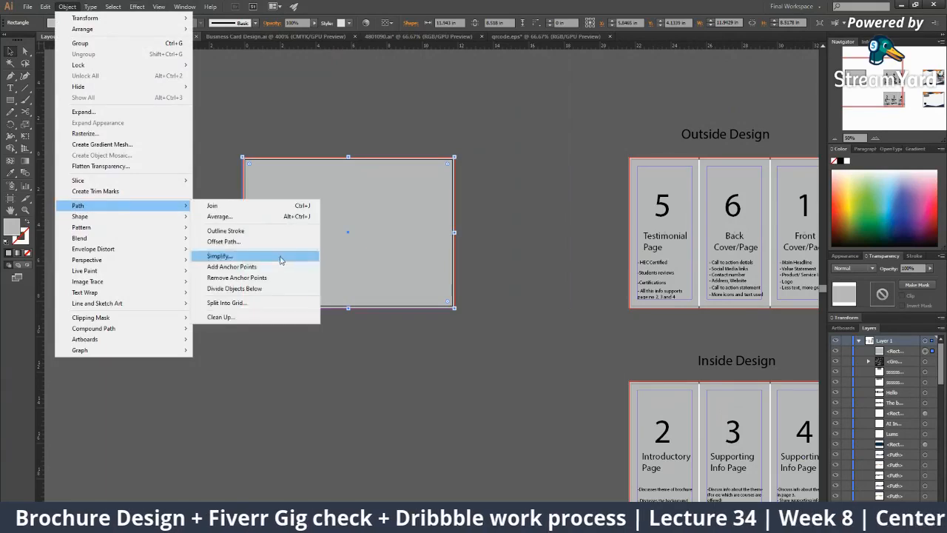
pyautogui.click(233, 302)
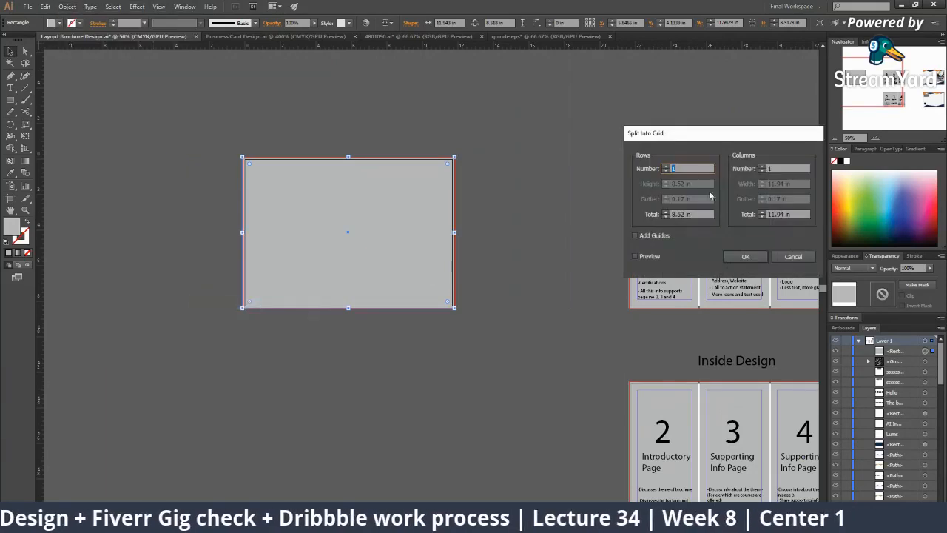
pyautogui.click(768, 168)
pyautogui.write('2')
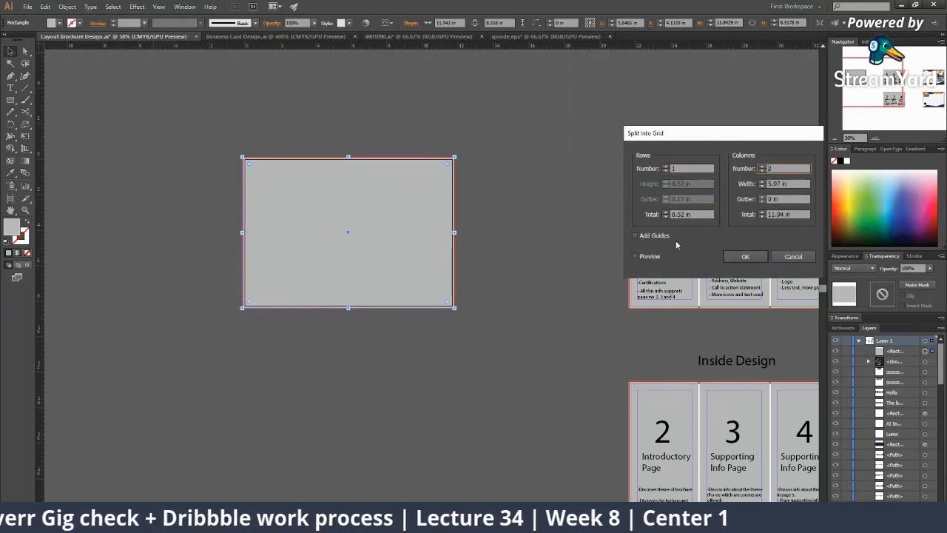
pyautogui.click(635, 256)
pyautogui.click(763, 198)
pyautogui.click(763, 197)
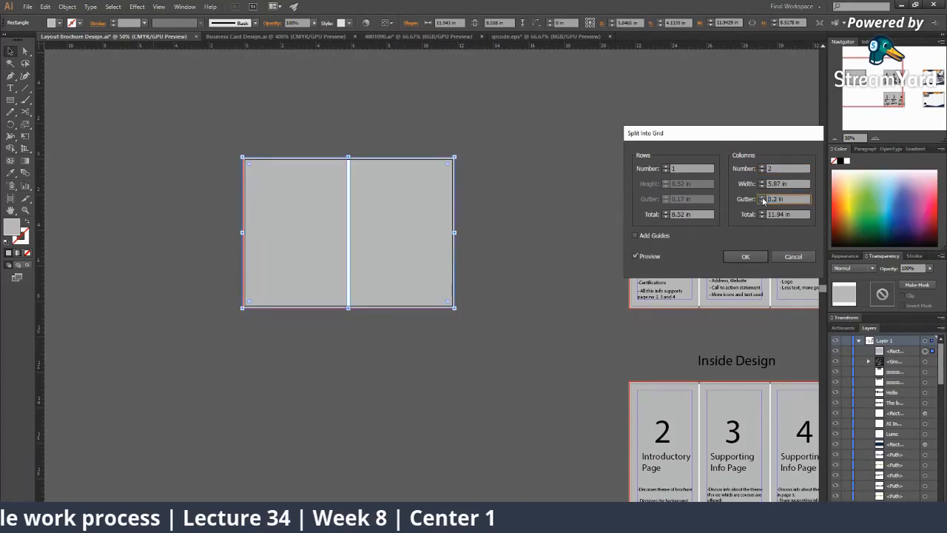
pyautogui.click(763, 260)
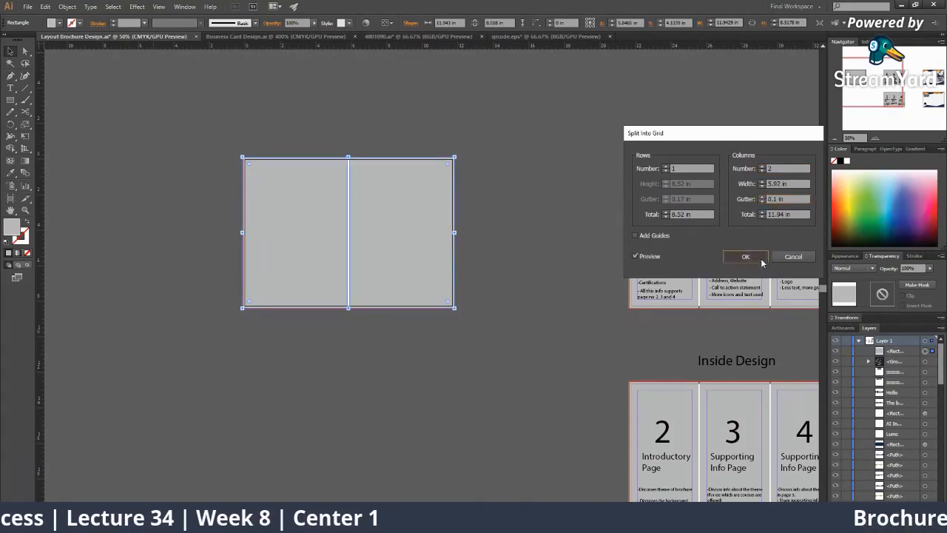
# Zoom to 66.67% to inspect the two new grey panels
pyautogui.click(474, 353)
pyautogui.press('z')
pyautogui.keyDown('alt'); pyautogui.click(435, 357); pyautogui.keyUp('alt')
pyautogui.click(390, 212)
pyautogui.click(419, 267)
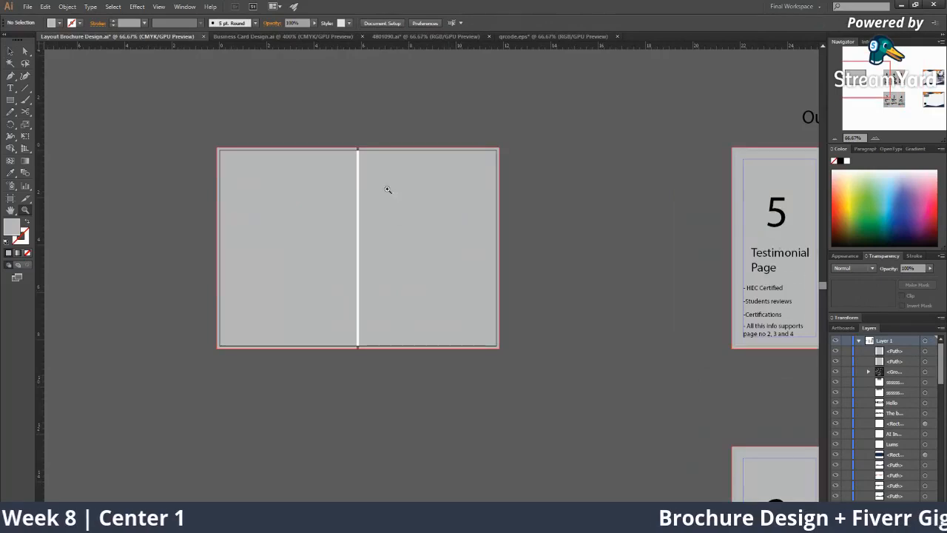
pyautogui.keyDown('alt'); pyautogui.click(419, 262); pyautogui.keyUp('alt')
pyautogui.keyDown('alt'); pyautogui.click(419, 262); pyautogui.keyUp('alt')
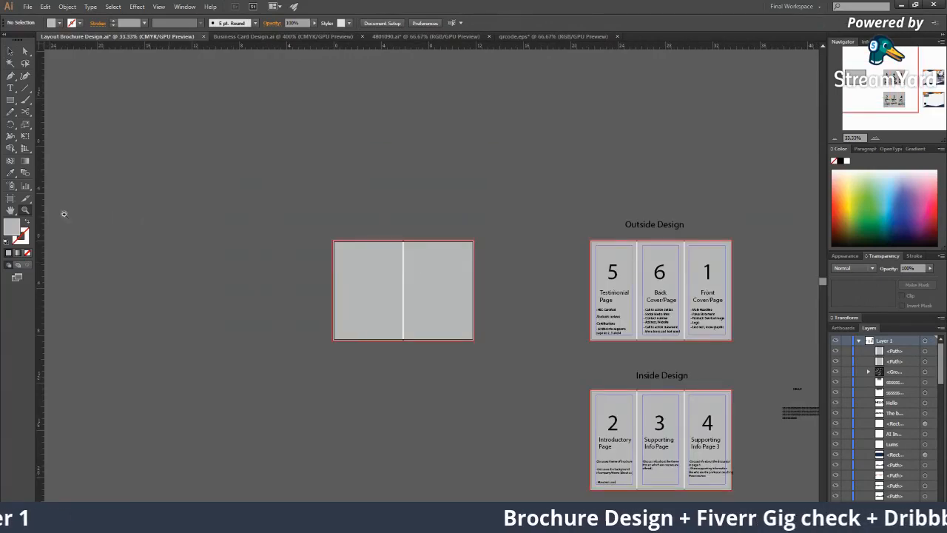
pyautogui.click(533, 289)
pyautogui.click(534, 287)
pyautogui.hscroll(-5, 223, 213)
pyautogui.press('v')
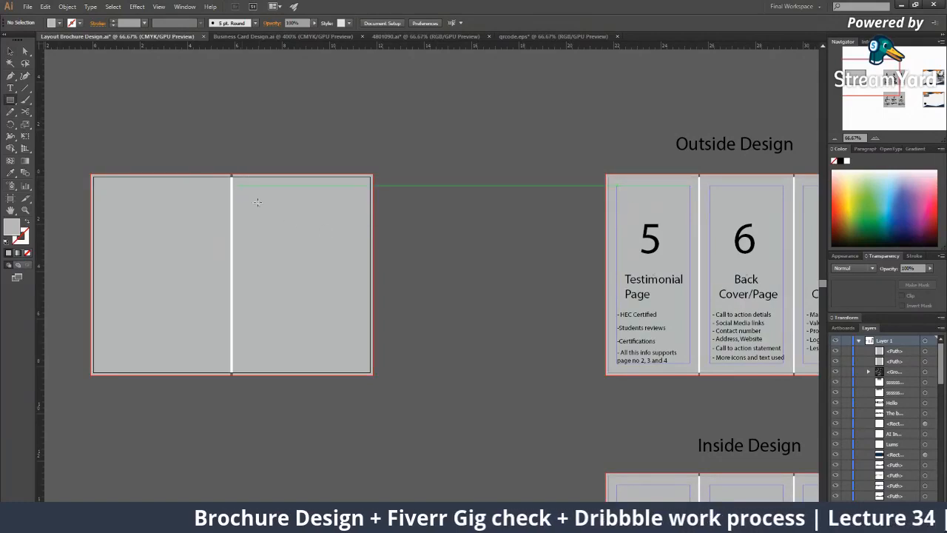
# Draw inner margin rectangles in both grey panels, colour them light green, and make them guides
pyautogui.moveTo(241, 185); pyautogui.dragTo(178, 352)
pyautogui.press('v')
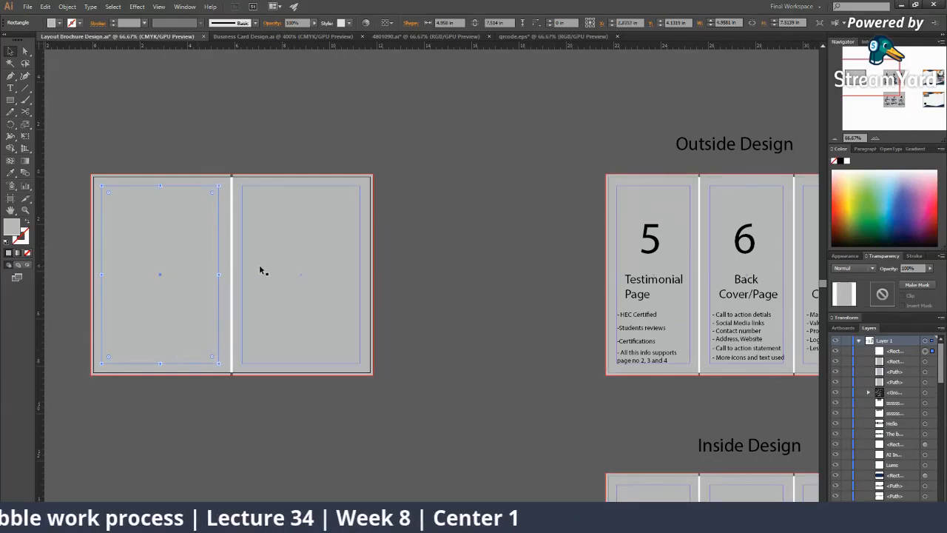
pyautogui.keyDown('shift'); pyautogui.click(252, 268); pyautogui.keyUp('shift')
pyautogui.click(874, 181)
pyautogui.rightClick(287, 241)
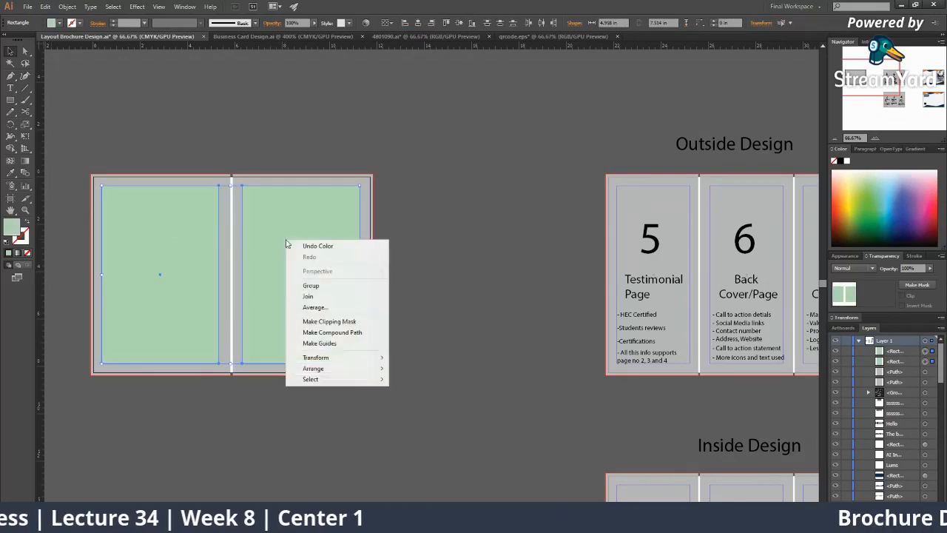
pyautogui.click(319, 343)
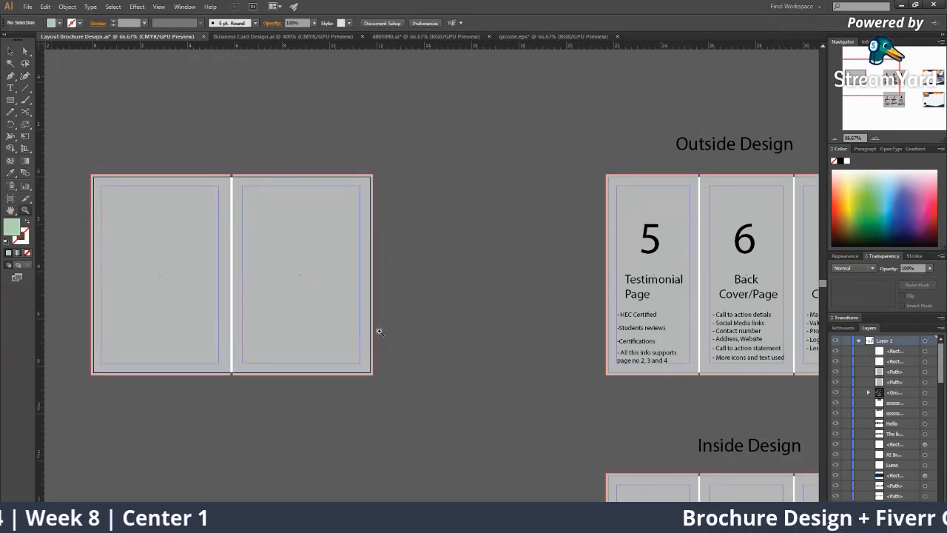
# Duplicate the two-panel artboard below the original with the Artboard tool
pyautogui.hotkey('ctrl', '-')
pyautogui.click(11, 199)
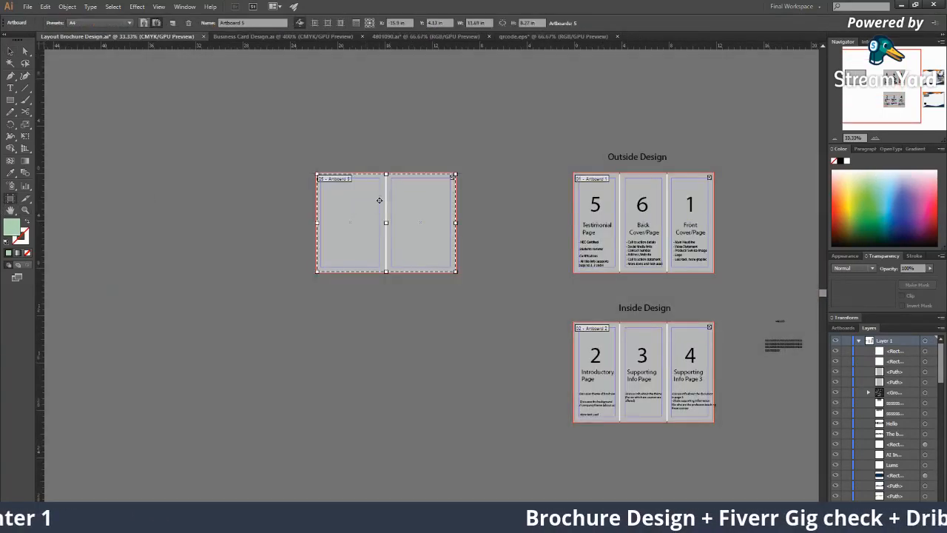
pyautogui.moveTo(384, 204); pyautogui.dragTo(400, 349)
pyautogui.press('v')
# Select the front-cover panel's contents and drag its text toward the new artboard
pyautogui.press('z')
pyautogui.click(451, 270)
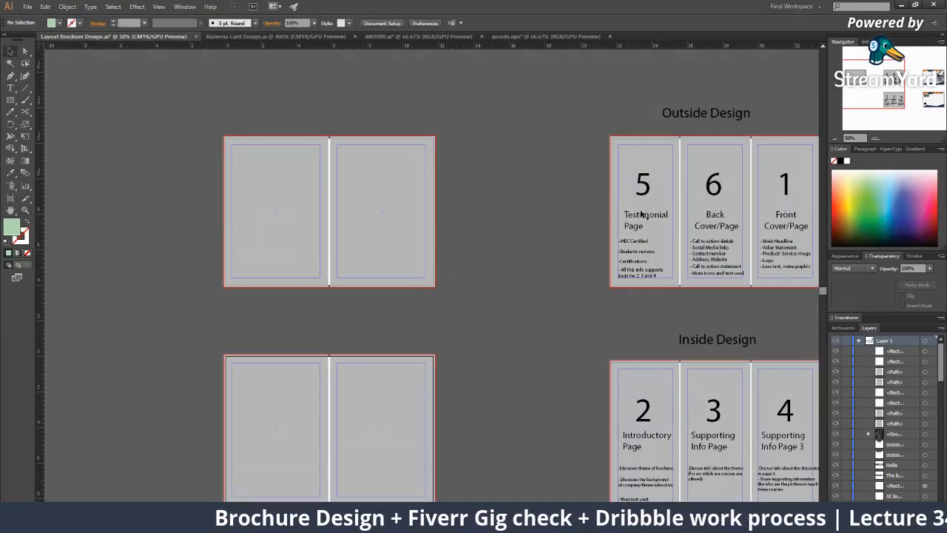
pyautogui.moveTo(787, 186); pyautogui.dragTo(418, 188)
pyautogui.hotkey('ctrl', 'z')
pyautogui.keyDown('shift'); pyautogui.click(786, 223); pyautogui.keyUp('shift')
pyautogui.click(786, 223)
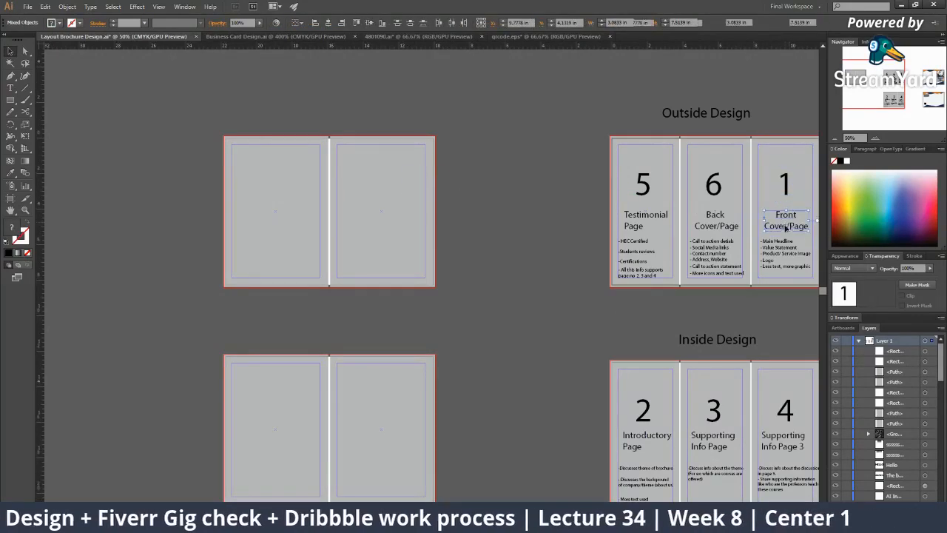
pyautogui.moveTo(724, 185); pyautogui.dragTo(554, 218)
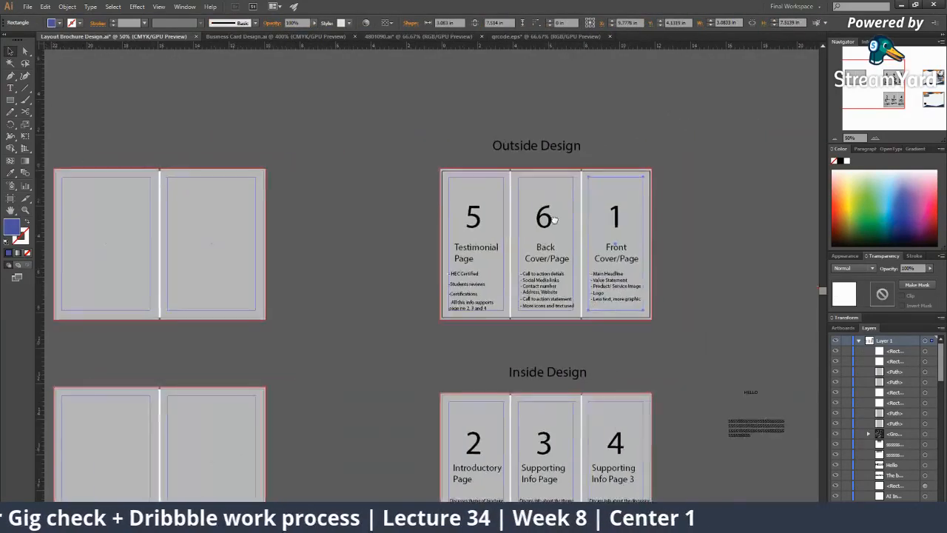
pyautogui.moveTo(671, 164); pyautogui.dragTo(611, 325)
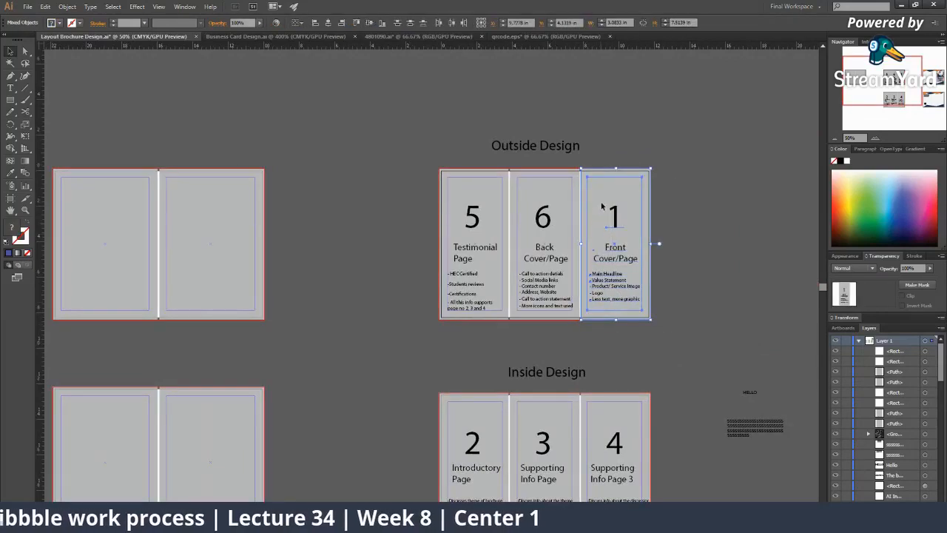
pyautogui.moveTo(615, 253); pyautogui.dragTo(234, 249)
# Copy the Front Cover/Page 1 text onto the spread's right panel and bring it to front
pyautogui.hotkey('ctrl', 'z')
pyautogui.moveTo(678, 155); pyautogui.dragTo(607, 326)
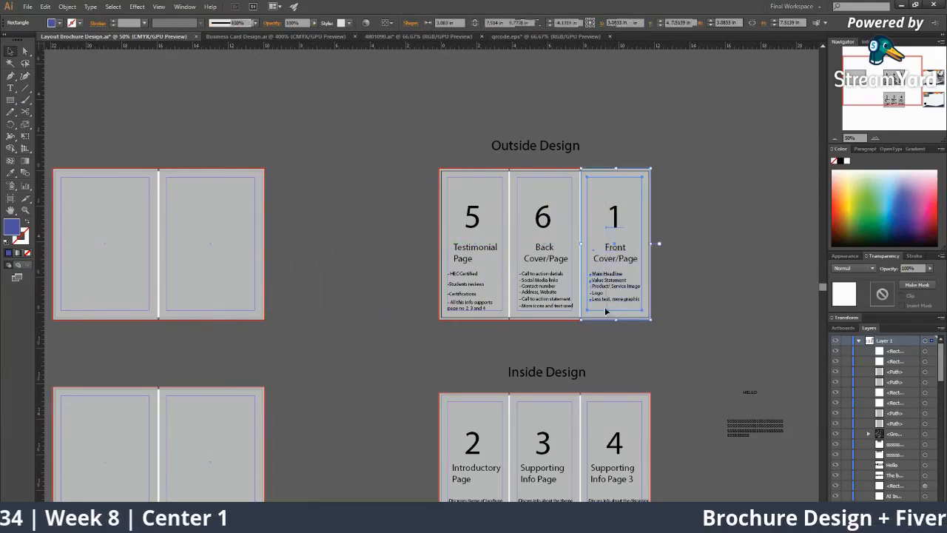
pyautogui.click(606, 226)
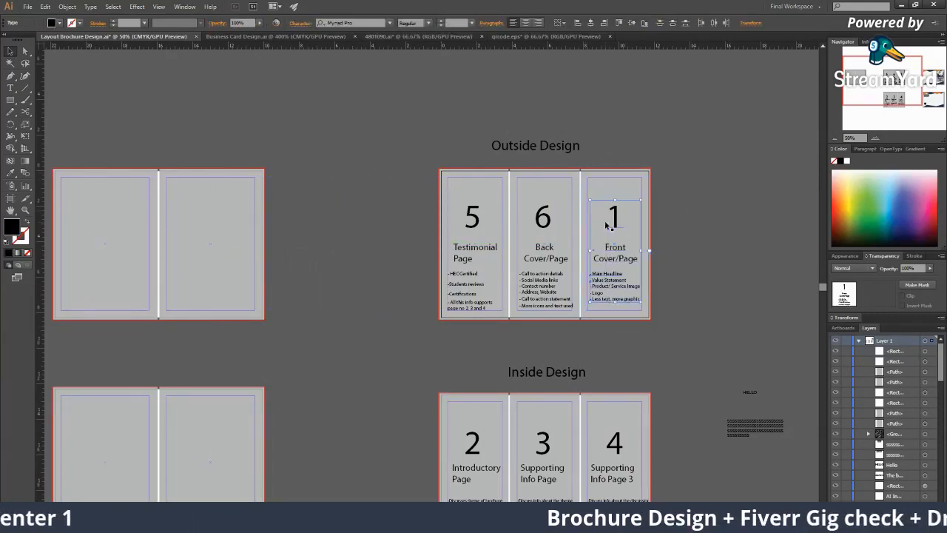
pyautogui.moveTo(615, 224); pyautogui.dragTo(356, 225)
pyautogui.rightClick(356, 224)
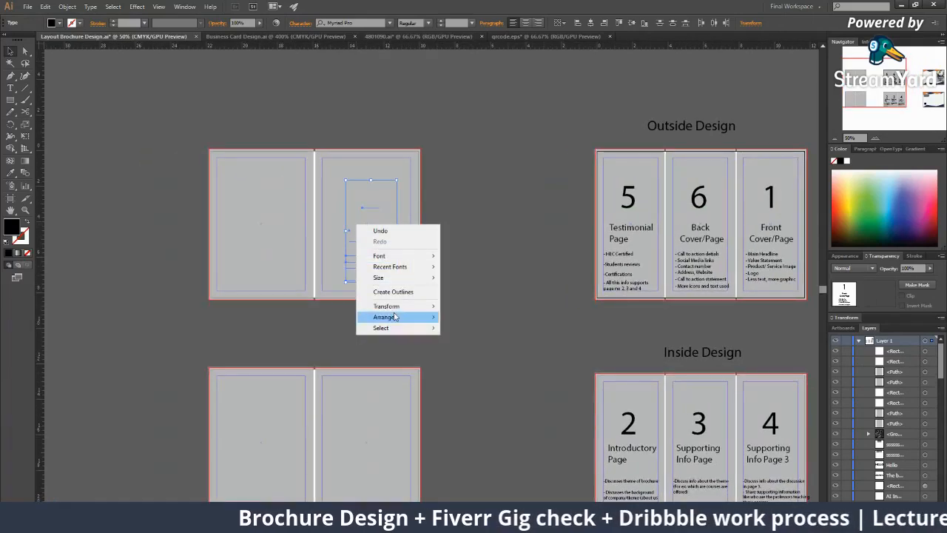
pyautogui.moveTo(395, 317)
pyautogui.click(474, 318)
pyautogui.click(523, 296)
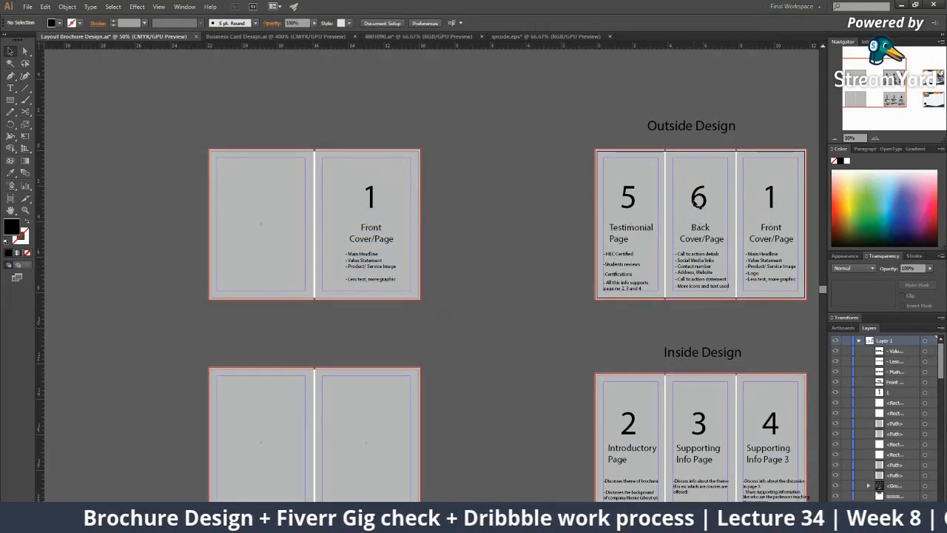
# Copy the 6 Back Cover/Page text block onto the left panel and bring it to front
pyautogui.click(697, 198)
pyautogui.keyDown('shift'); pyautogui.click(702, 242); pyautogui.keyUp('shift')
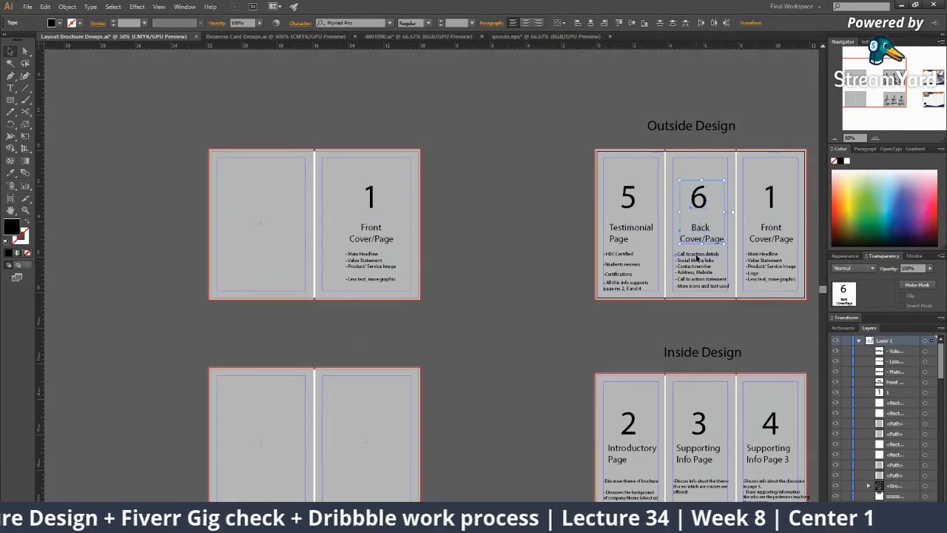
pyautogui.keyDown('shift'); pyautogui.click(696, 259); pyautogui.keyUp('shift')
pyautogui.click(727, 311)
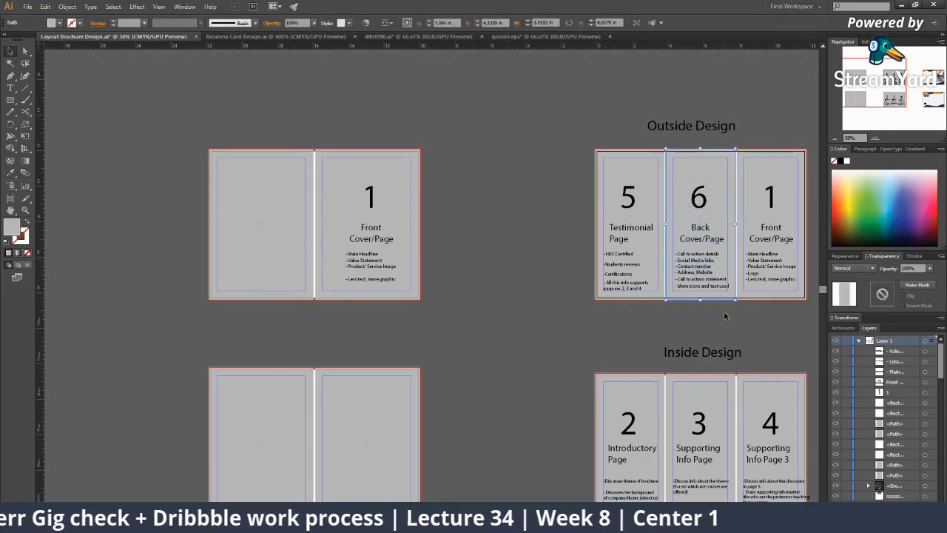
pyautogui.click(688, 187)
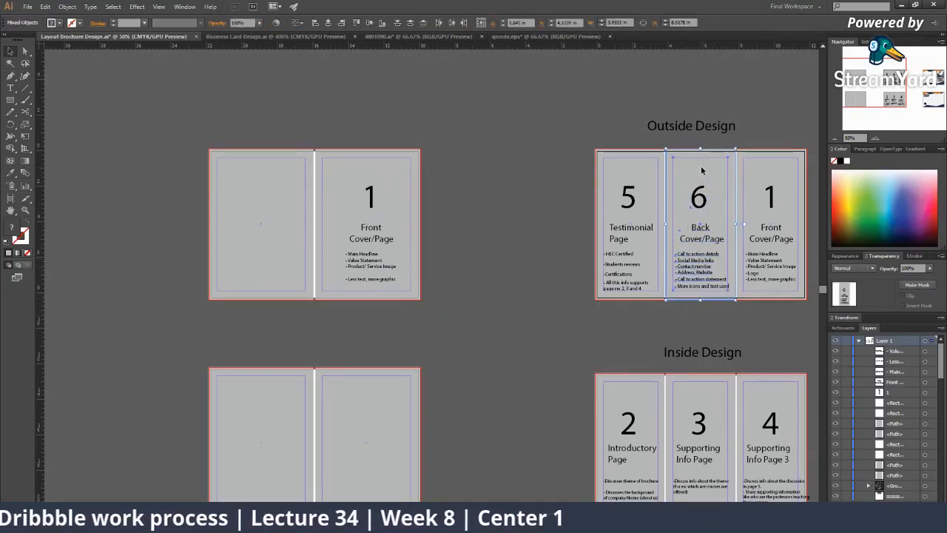
pyautogui.click(721, 183)
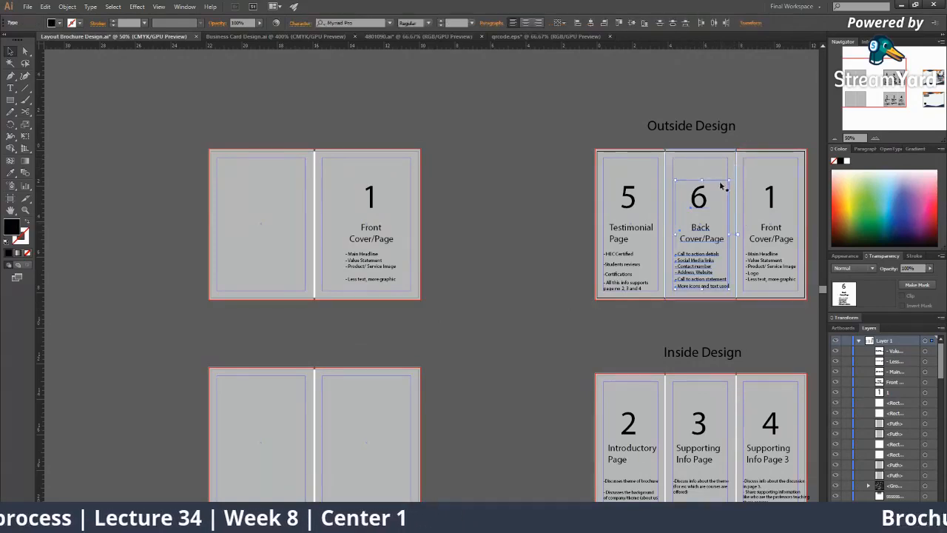
pyautogui.moveTo(705, 203); pyautogui.dragTo(271, 190)
pyautogui.rightClick(253, 253)
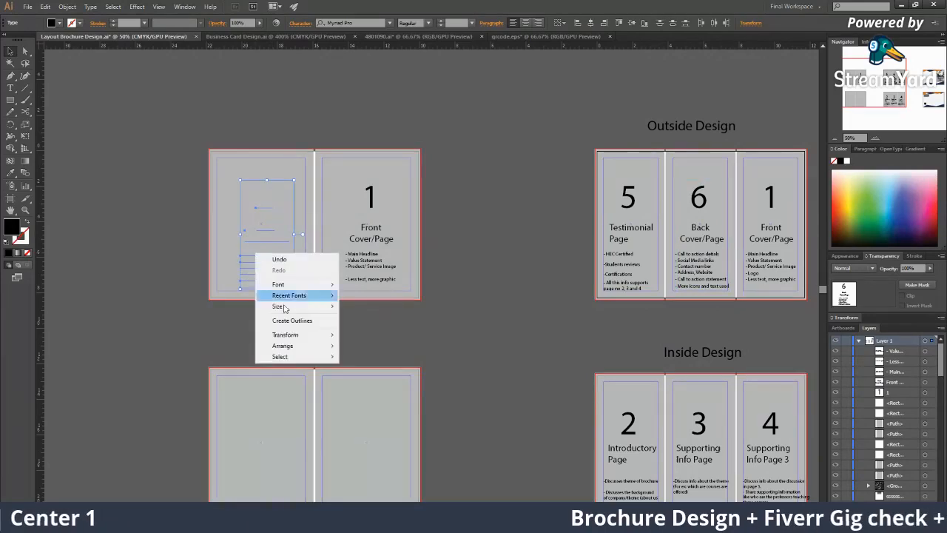
pyautogui.moveTo(286, 342)
pyautogui.click(373, 345)
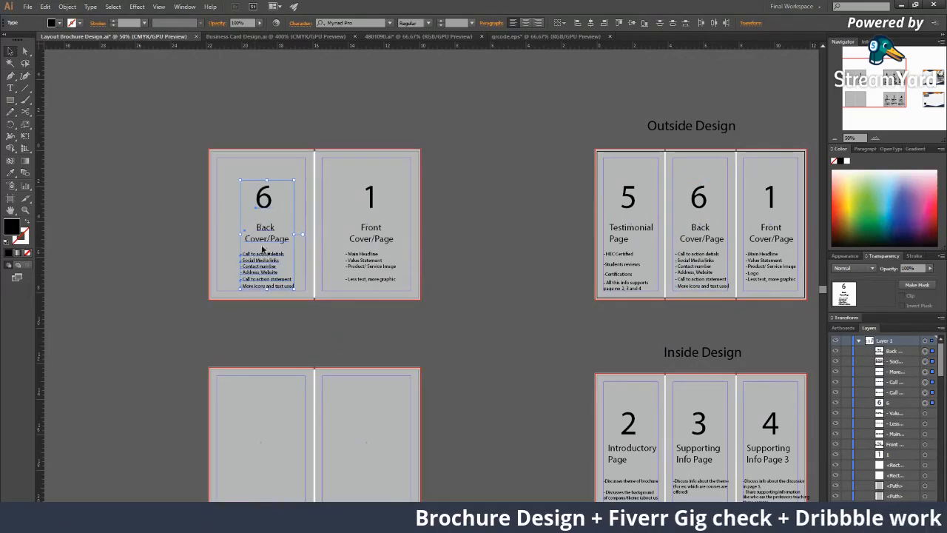
pyautogui.moveTo(269, 246); pyautogui.dragTo(260, 247)
pyautogui.click(407, 338)
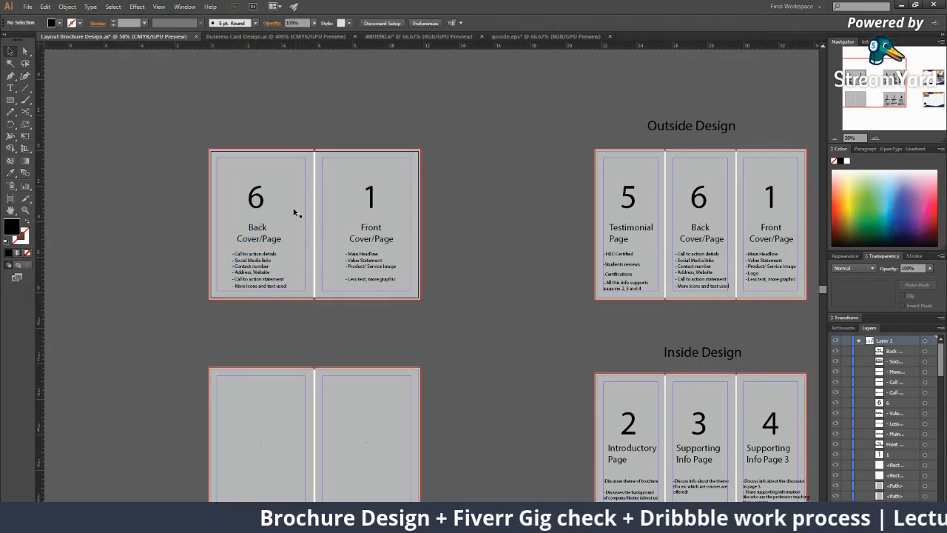
# Change the left panel's page number from 6 to 4
pyautogui.press('t')
pyautogui.moveTo(258, 198); pyautogui.dragTo(237, 201)
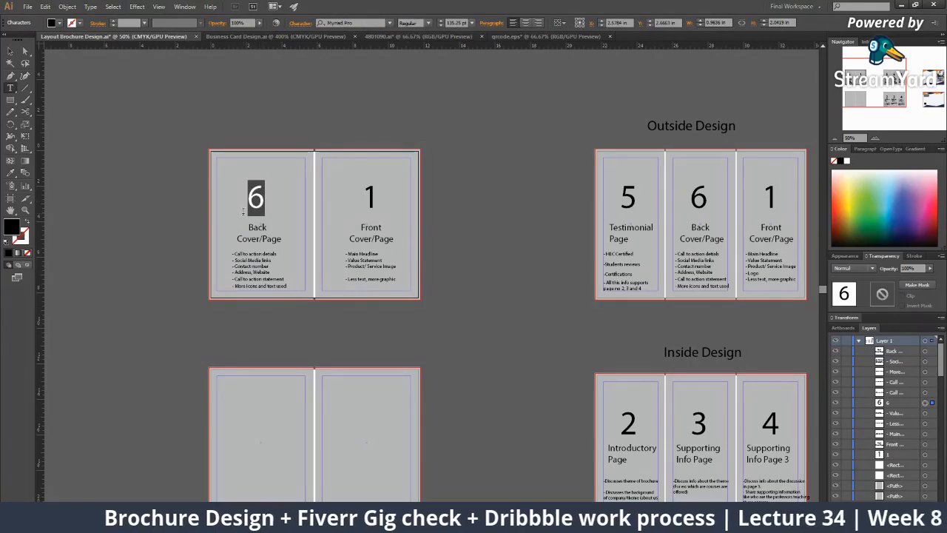
pyautogui.write('4')
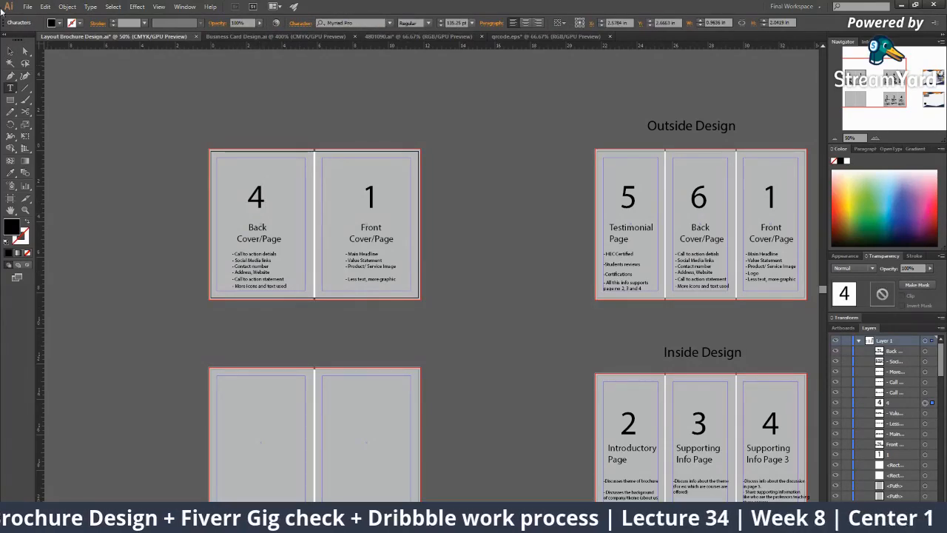
pyautogui.click(10, 51)
pyautogui.moveTo(340, 328); pyautogui.dragTo(297, 199)
# Copy the 2 Introductory Page heading and notes onto the lower spread's left panel, in front
pyautogui.click(581, 324)
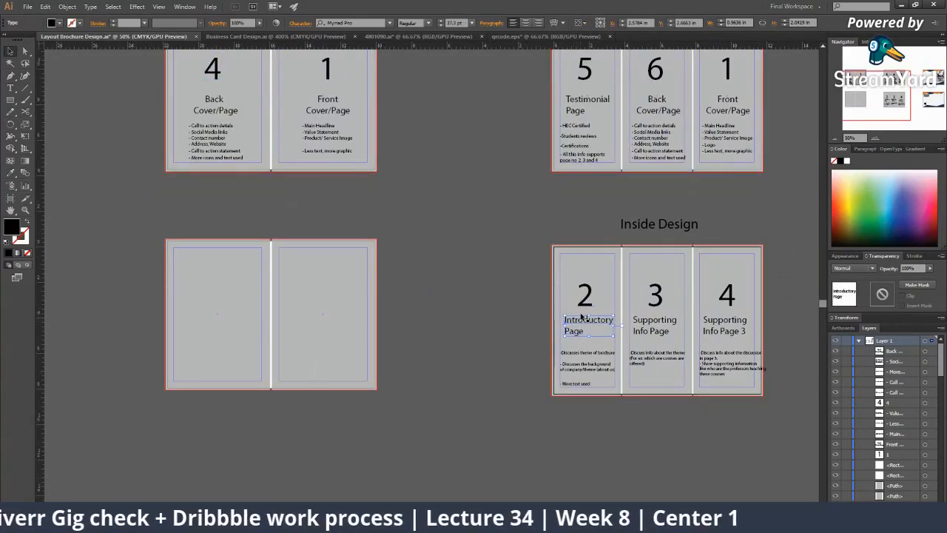
pyautogui.keyDown('shift'); pyautogui.click(585, 305); pyautogui.keyUp('shift')
pyautogui.keyDown('shift'); pyautogui.click(587, 355); pyautogui.keyUp('shift')
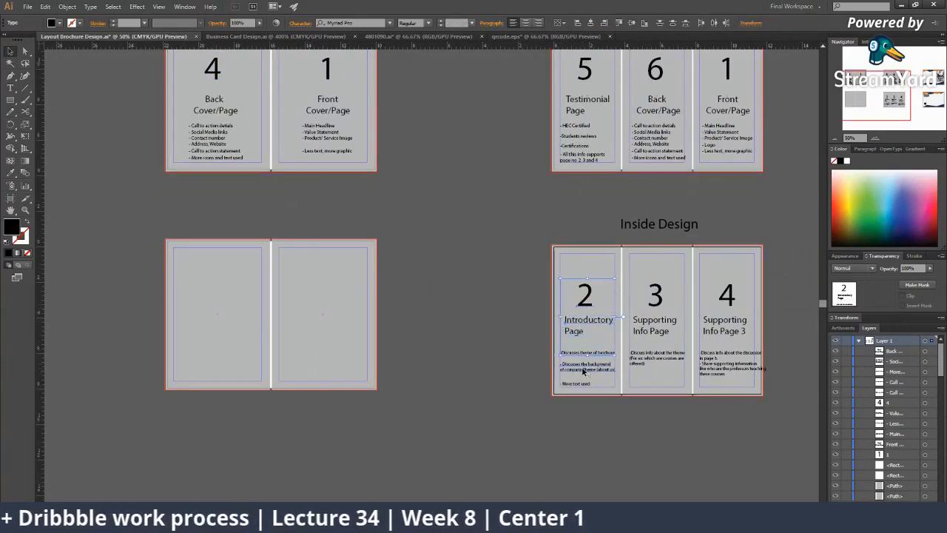
pyautogui.keyDown('shift'); pyautogui.click(583, 372); pyautogui.keyUp('shift')
pyautogui.moveTo(578, 385); pyautogui.dragTo(215, 368)
pyautogui.rightClick(215, 367)
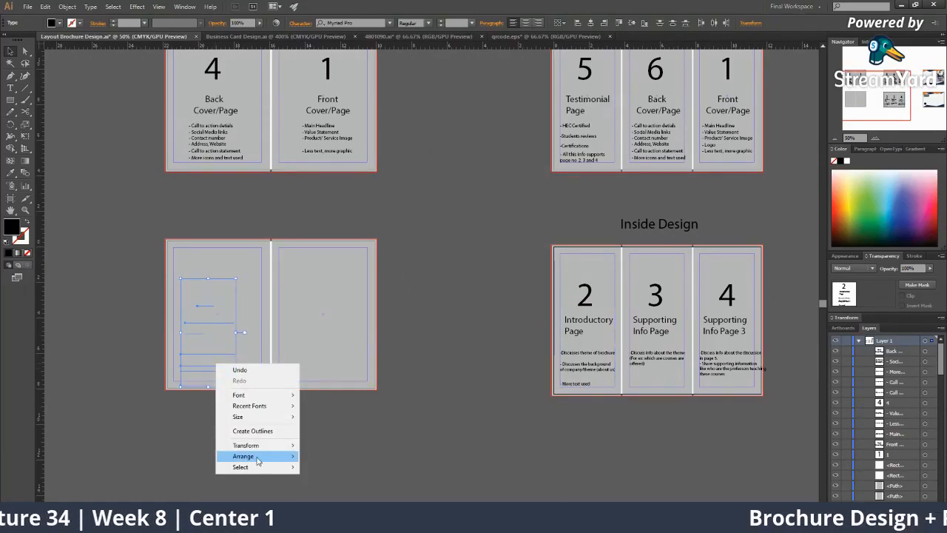
pyautogui.moveTo(244, 452)
pyautogui.click(315, 452)
pyautogui.moveTo(208, 355); pyautogui.dragTo(221, 341)
pyautogui.click(448, 387)
# Copy the 3 Supporting Info Page text onto the lower spread's right panel, in front
pyautogui.click(656, 329)
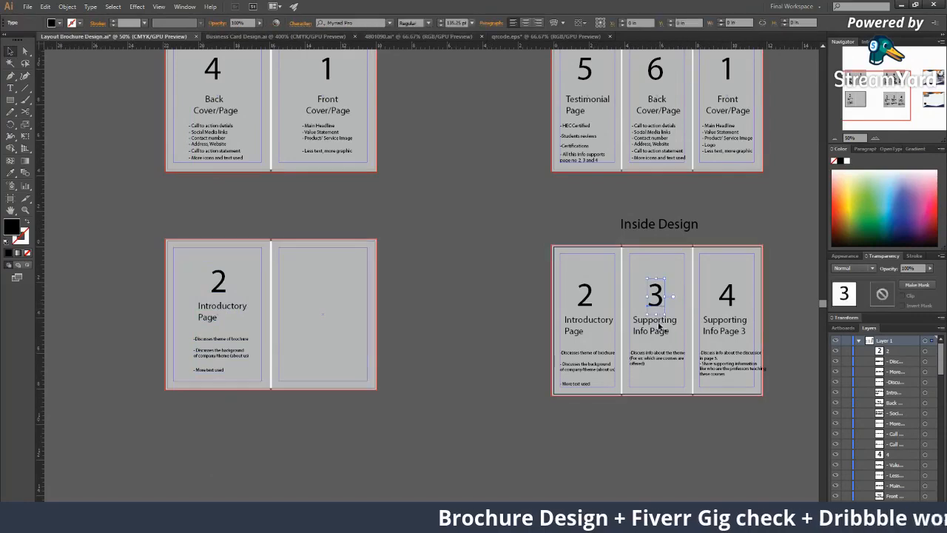
pyautogui.moveTo(656, 358); pyautogui.dragTo(326, 337)
pyautogui.rightClick(327, 337)
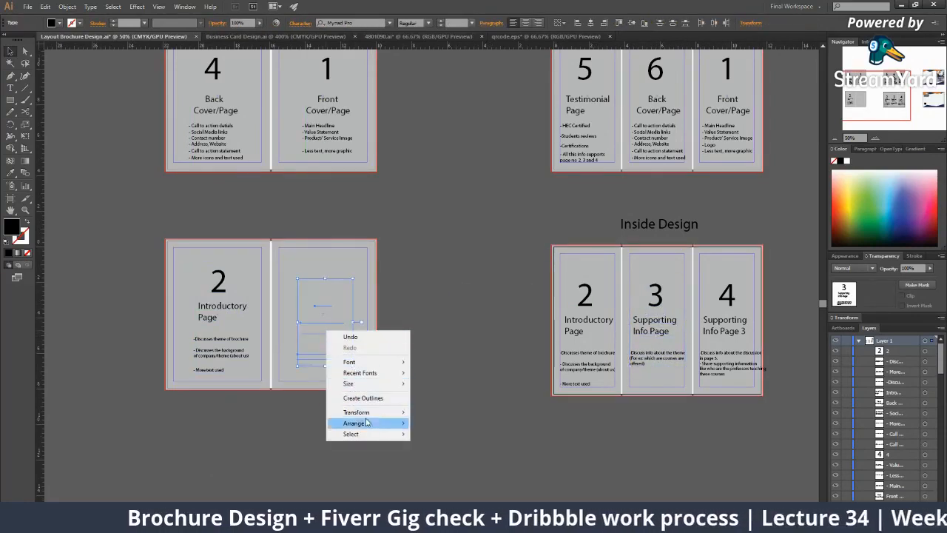
pyautogui.moveTo(388, 423)
pyautogui.click(440, 422)
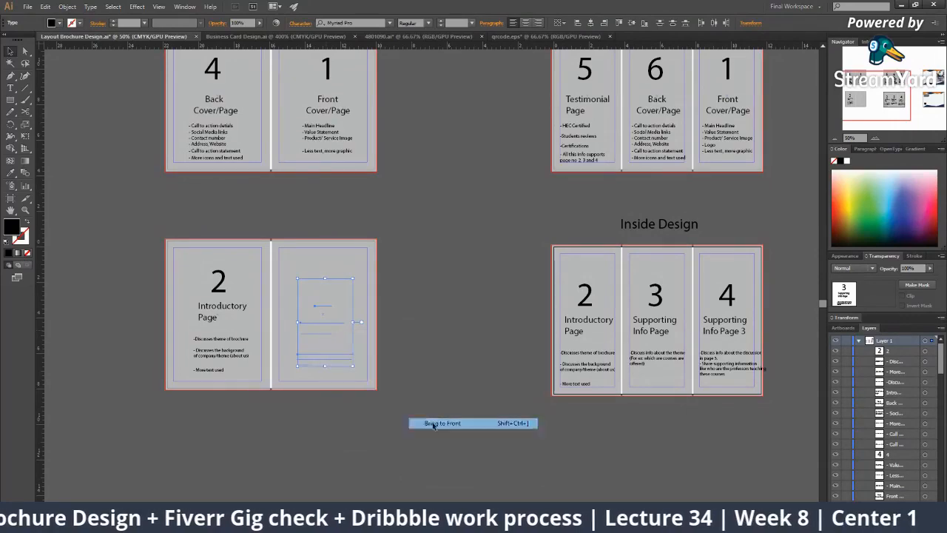
pyautogui.moveTo(318, 329); pyautogui.dragTo(318, 315)
pyautogui.click(541, 391)
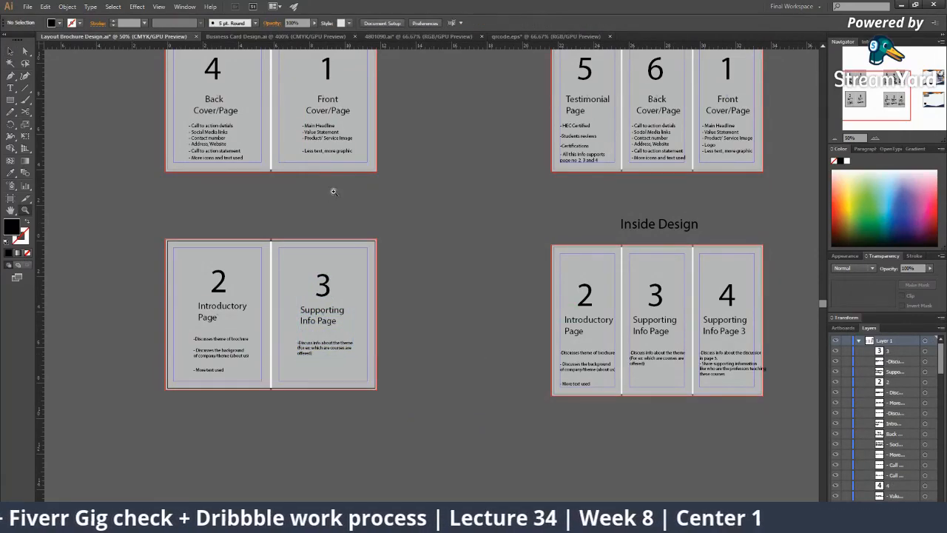
pyautogui.moveTo(388, 261); pyautogui.dragTo(334, 305)
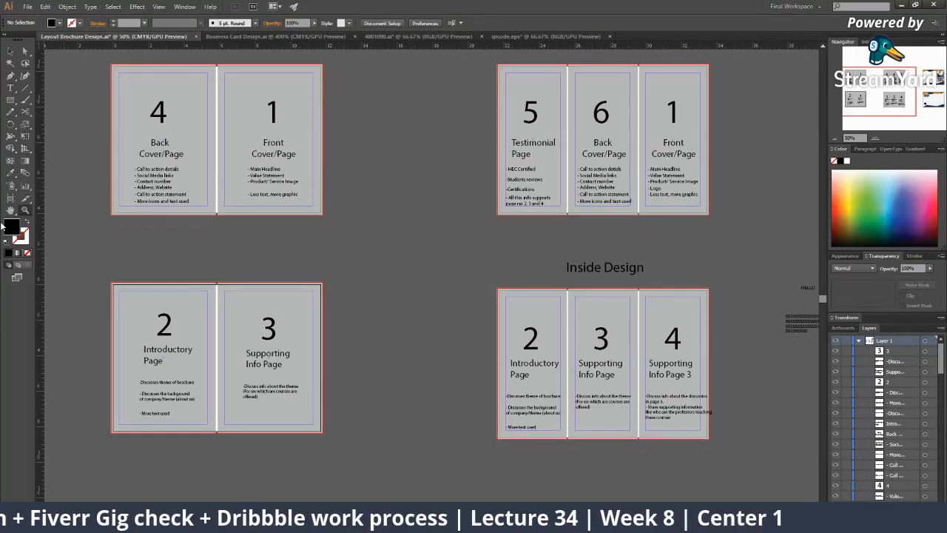
# Delete the two small leftover text objects and the brochure mockup image
pyautogui.keyDown('alt'); pyautogui.click(349, 215); pyautogui.keyUp('alt')
pyautogui.keyDown('alt'); pyautogui.click(358, 222); pyautogui.keyUp('alt')
pyautogui.moveTo(381, 238); pyautogui.dragTo(329, 261)
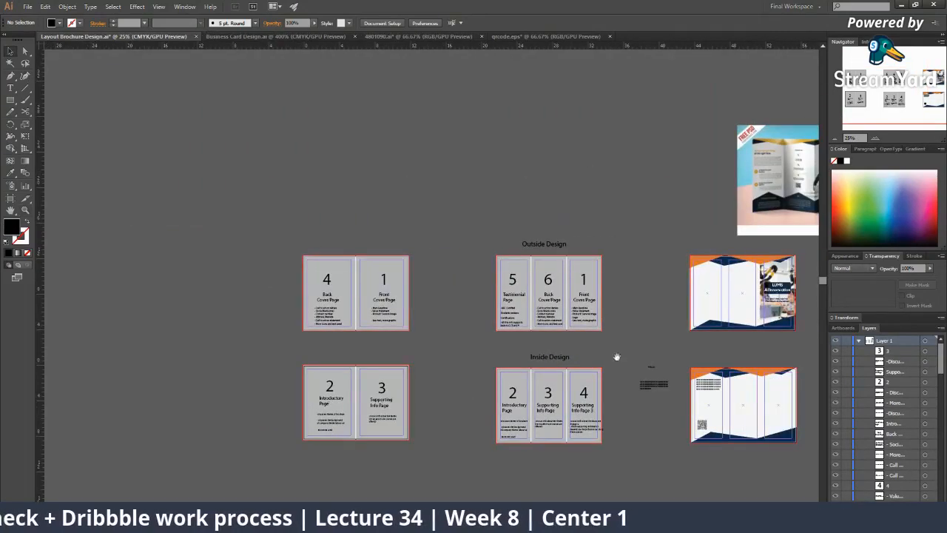
pyautogui.moveTo(617, 360); pyautogui.dragTo(531, 354)
pyautogui.moveTo(562, 395); pyautogui.dragTo(567, 400)
pyautogui.press('Delete')
pyautogui.moveTo(611, 146); pyautogui.dragTo(681, 225)
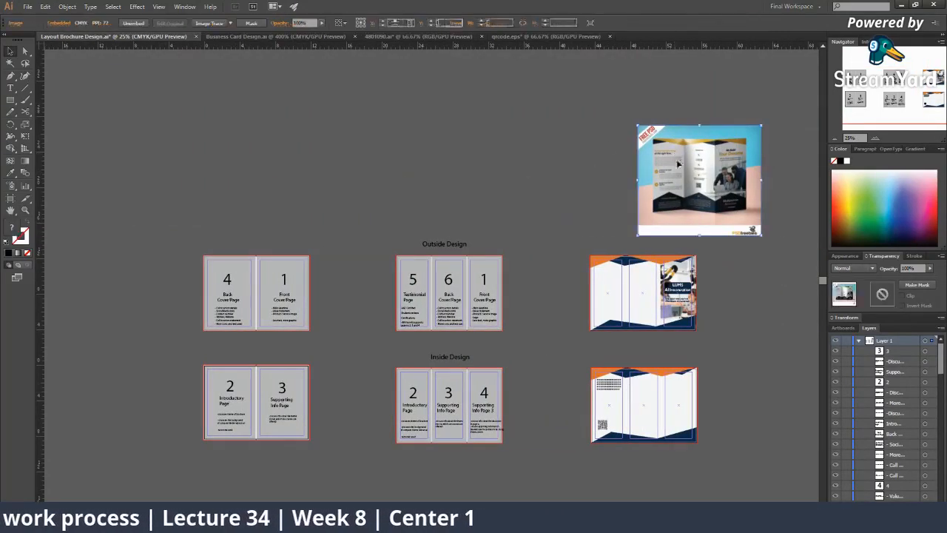
pyautogui.press('Delete')
# Save as Layout Brochure Design.ai with default options, then bring the browser forward
pyautogui.hotkey('ctrl', 'shift', 's')
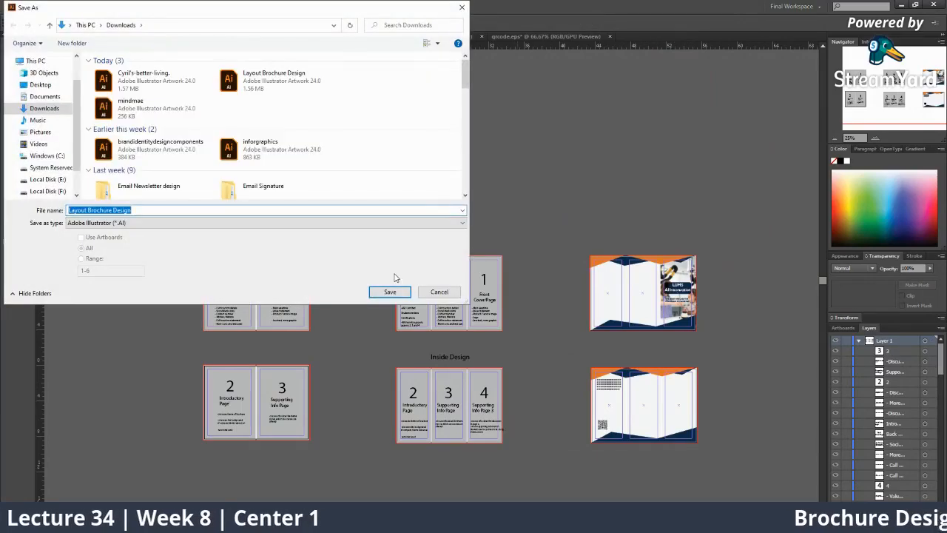
pyautogui.click(190, 209)
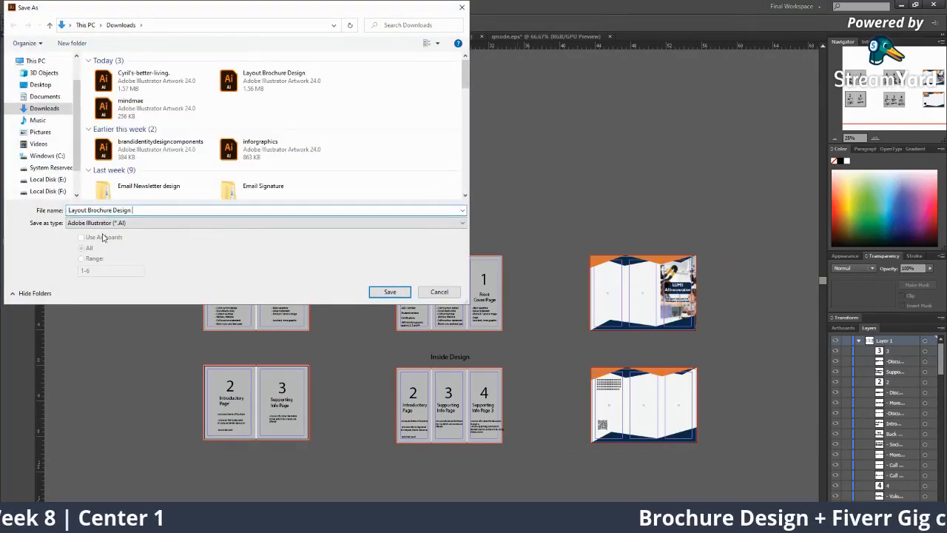
pyautogui.press('Return')
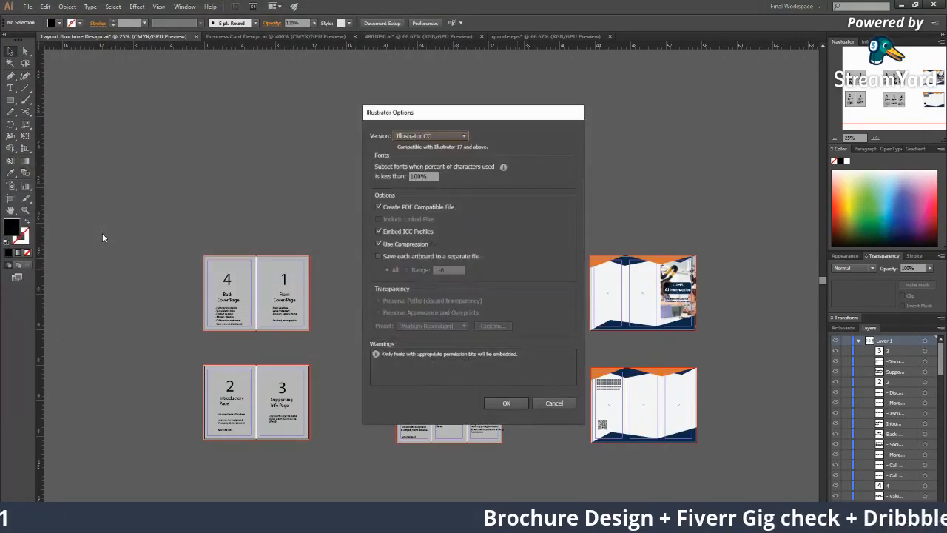
pyautogui.press('Return')
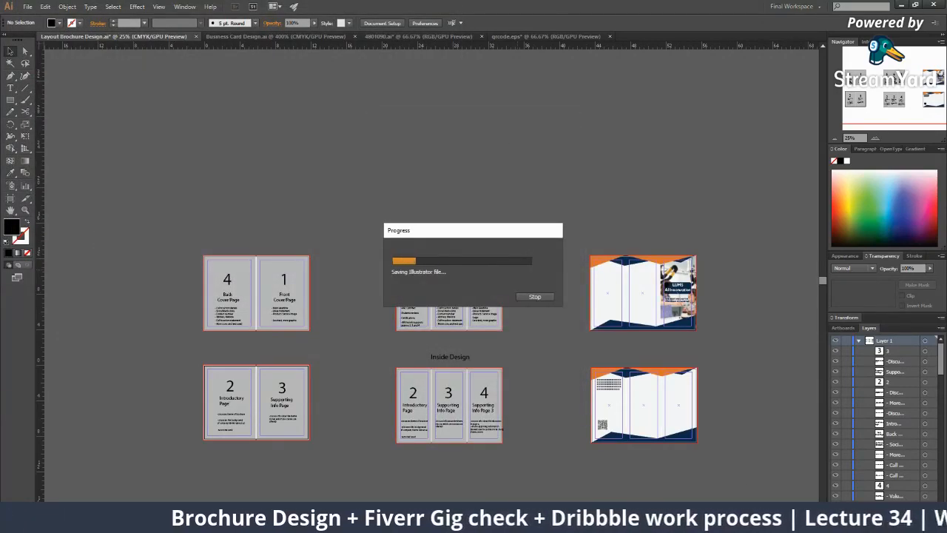
pyautogui.click(689, 523)
pyautogui.click(626, 473)
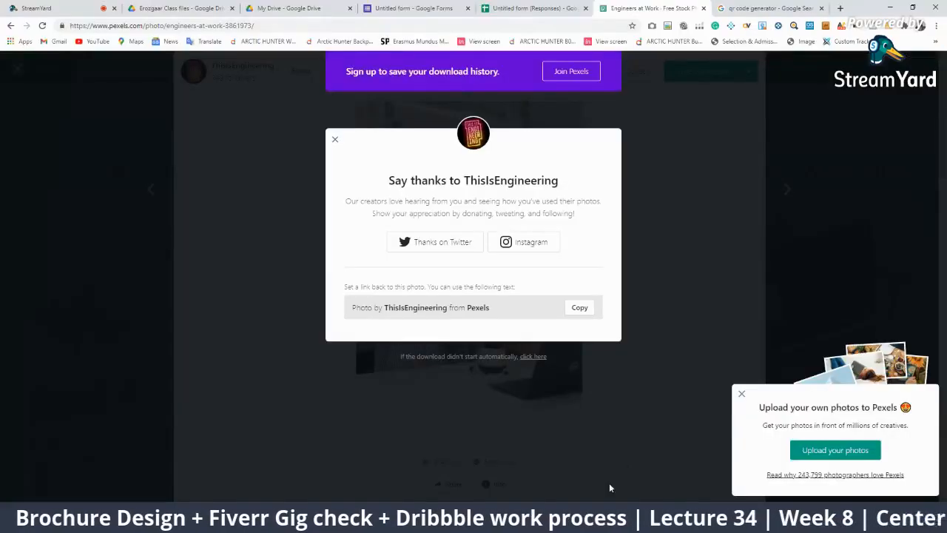
# In StreamYard, feature viewer comments on the broadcast, ending with the UI/UX course question
pyautogui.click(72, 8)
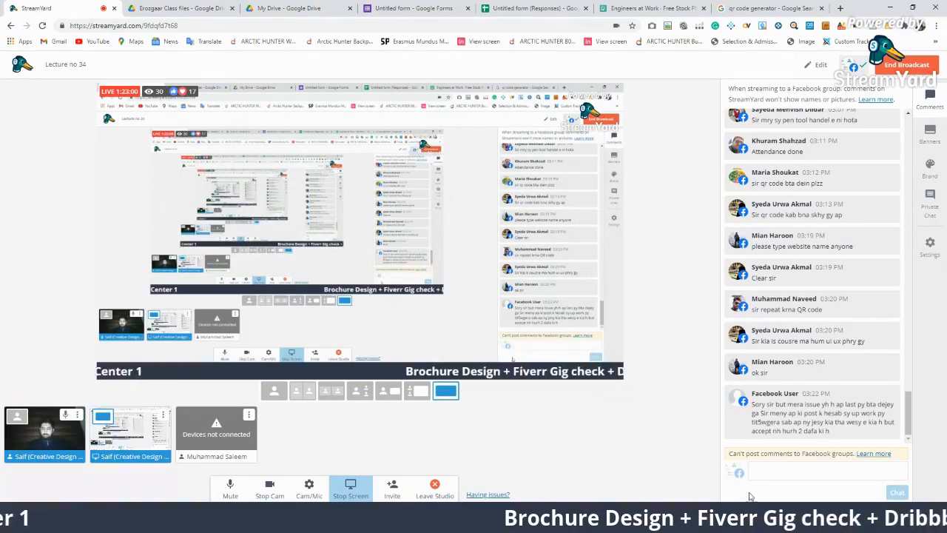
pyautogui.click(814, 414)
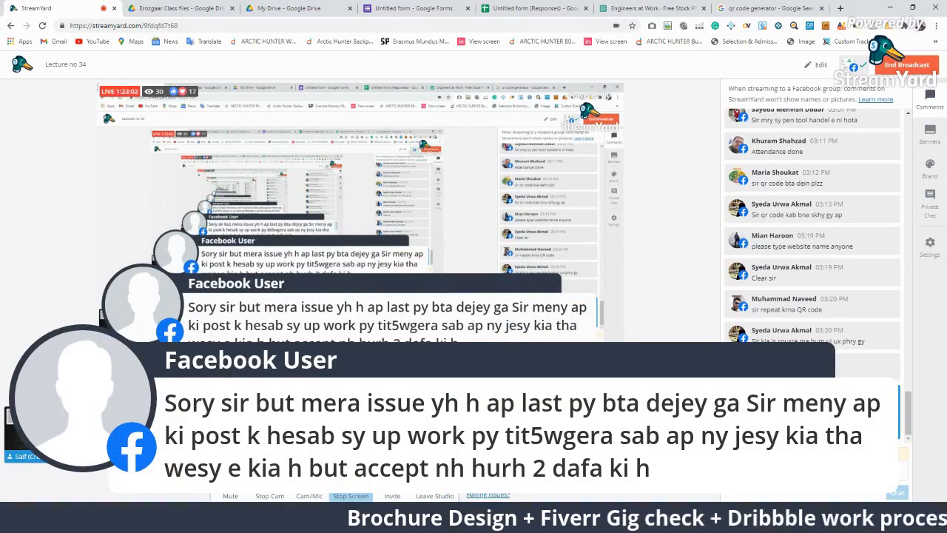
pyautogui.click(814, 414)
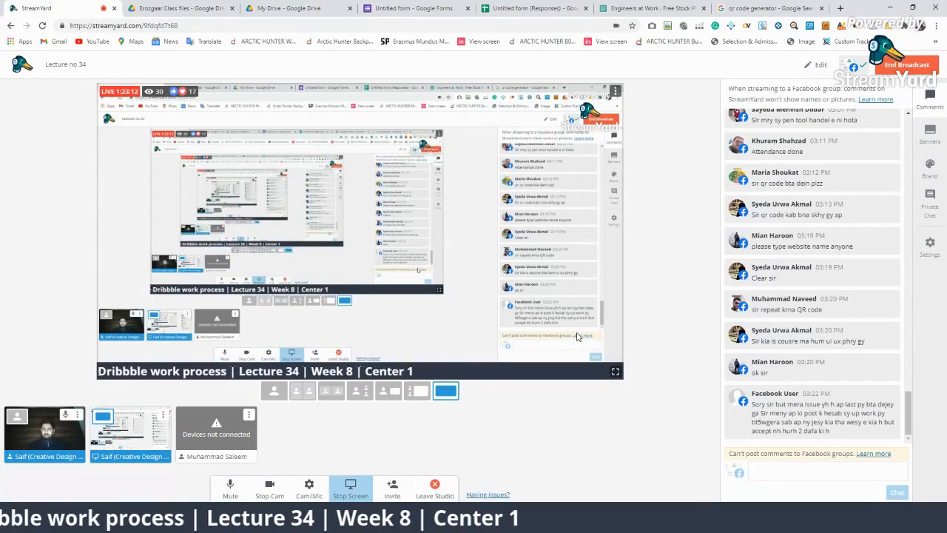
pyautogui.click(794, 327)
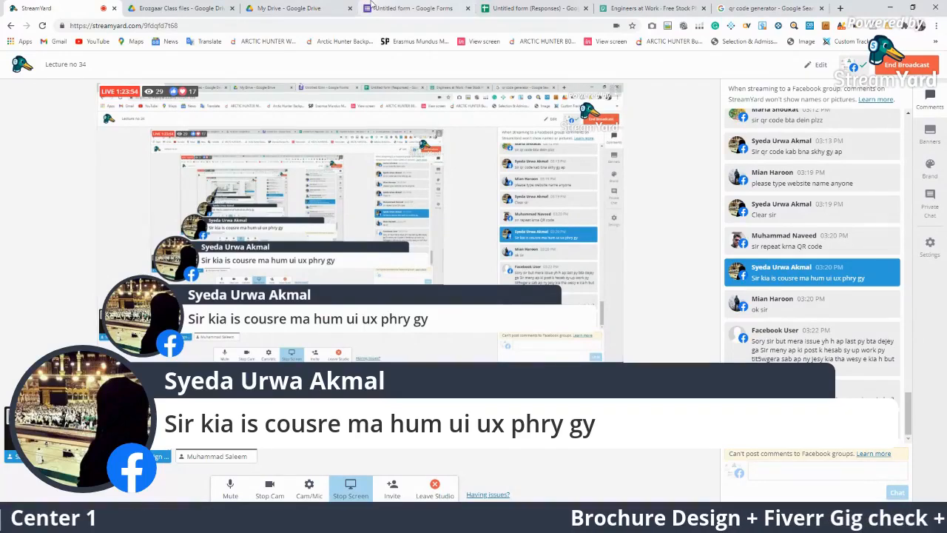
# Take the comment banners off the broadcast and switch the shared screen to Illustrator
pyautogui.click(769, 8)
pyautogui.scroll(5, 273, 219)
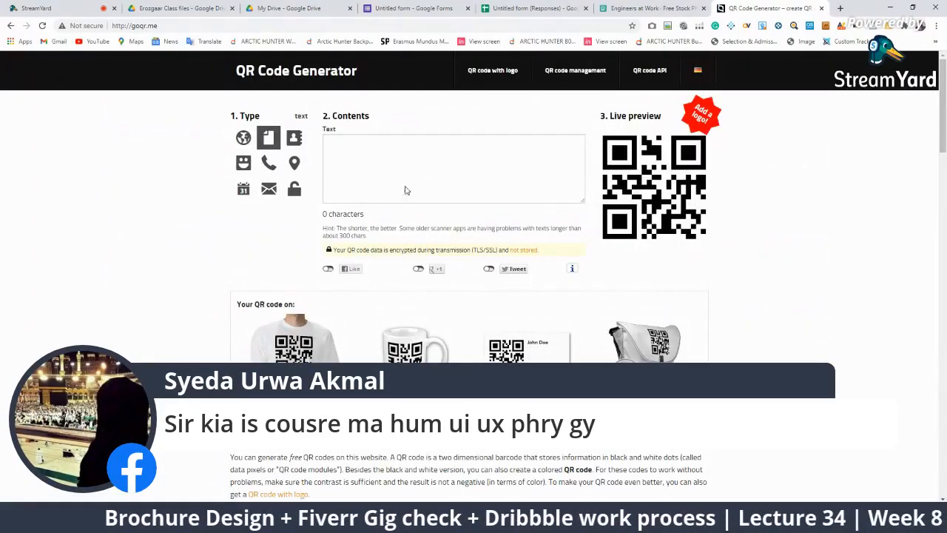
pyautogui.click(162, 10)
pyautogui.click(61, 9)
pyautogui.click(812, 272)
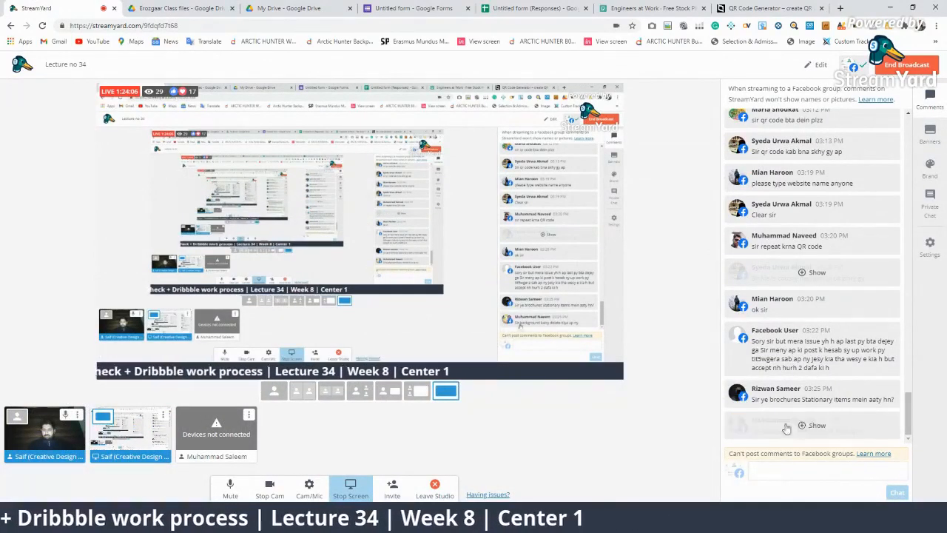
pyautogui.click(812, 425)
pyautogui.click(814, 424)
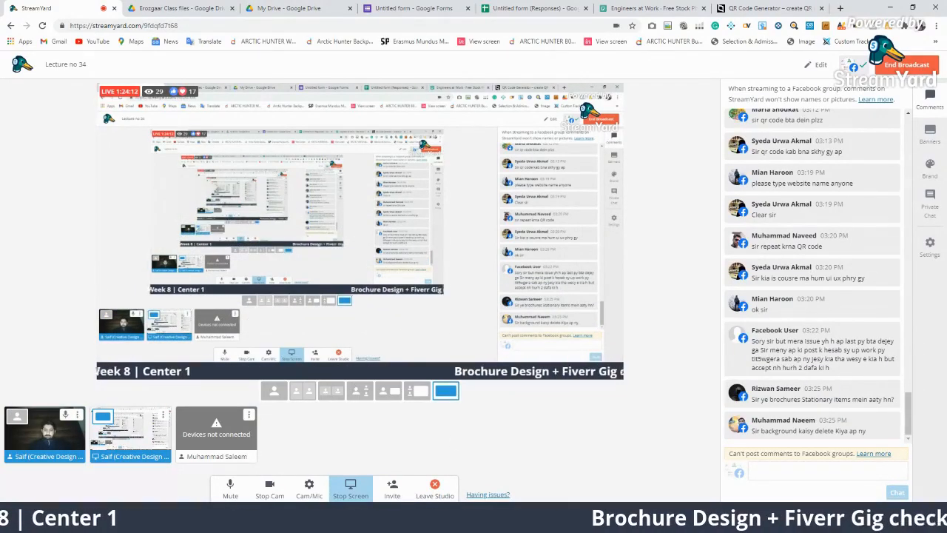
pyautogui.hotkey('alt', 'Tab')
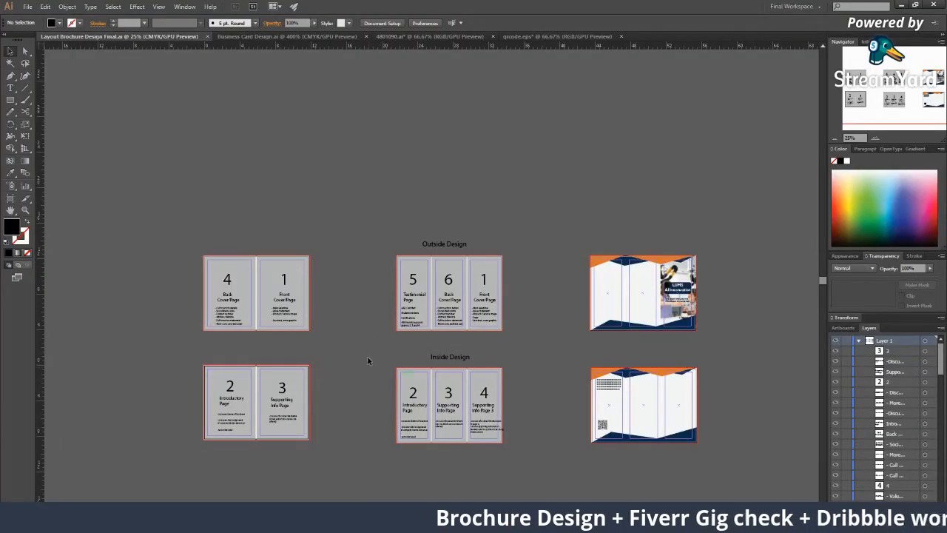
# Scroll the brochure canvas, then switch back to the StreamYard browser window
pyautogui.scroll(-1, 475, 439)
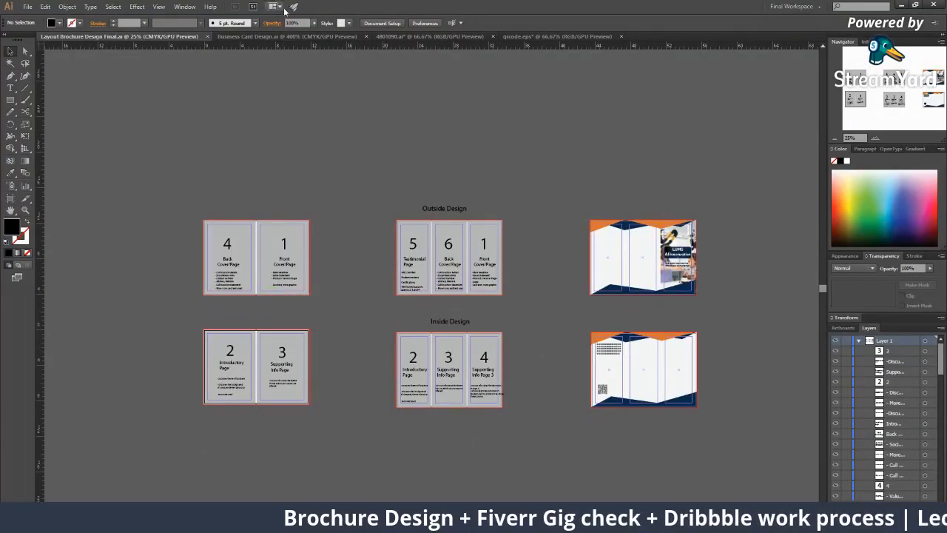
pyautogui.hotkey('alt', 'Tab')
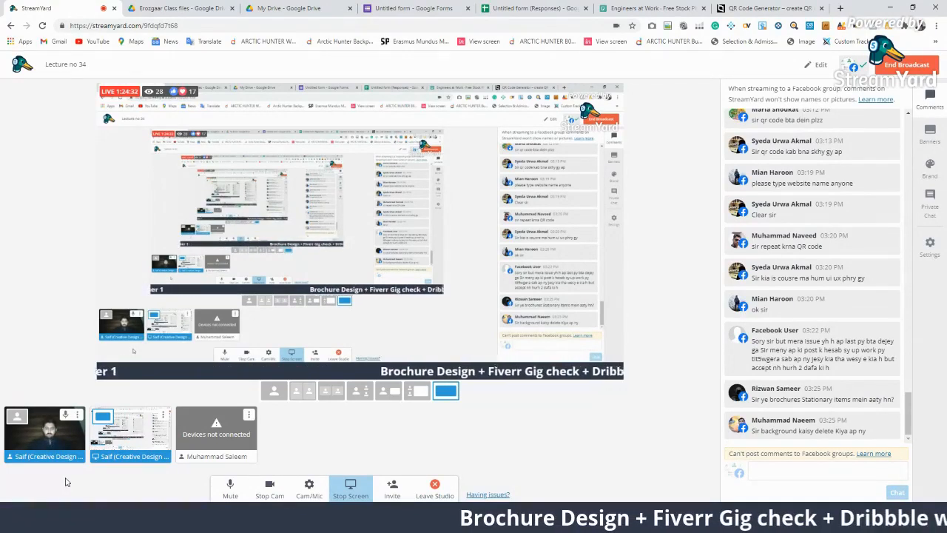
# Load dribbble.com and dismiss the workshop announcement banner
pyautogui.click(646, 7)
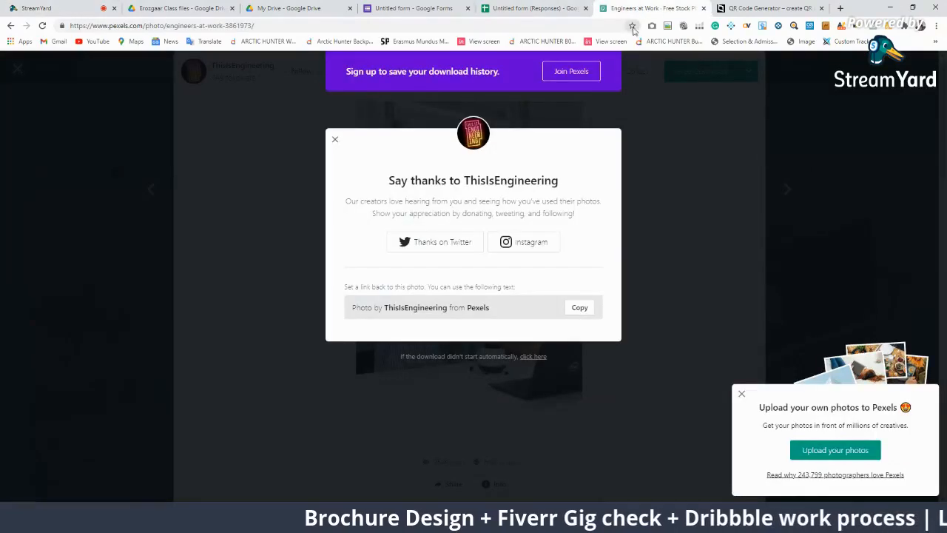
pyautogui.click(620, 40)
pyautogui.click(592, 29)
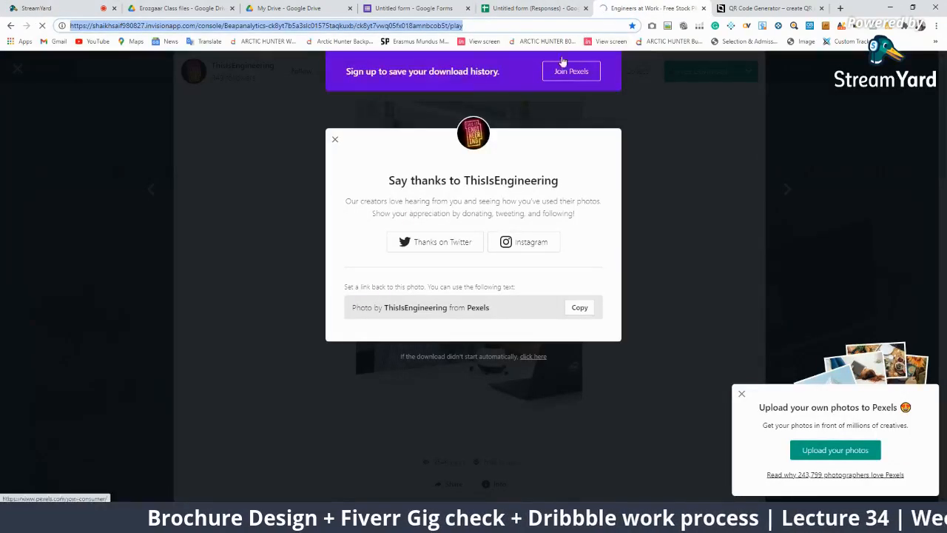
pyautogui.write('drib')
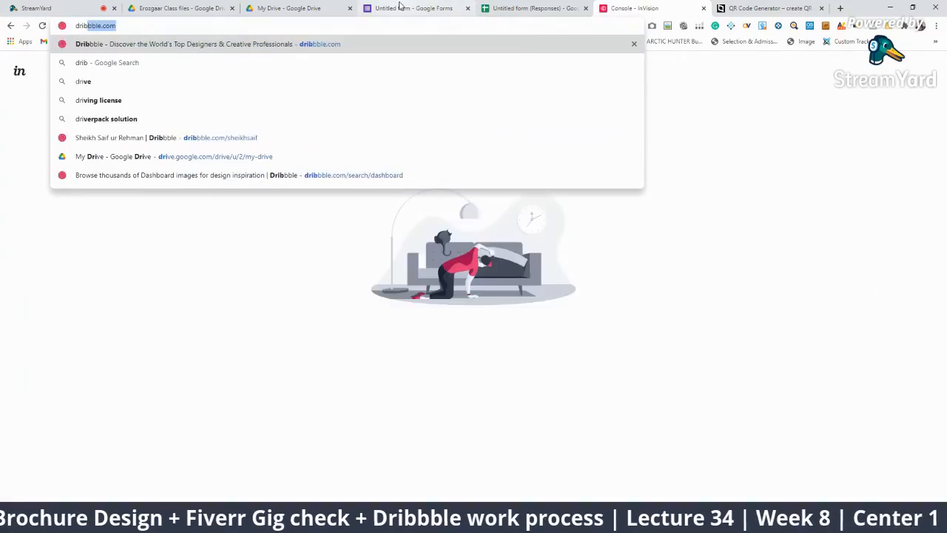
pyautogui.press('Return')
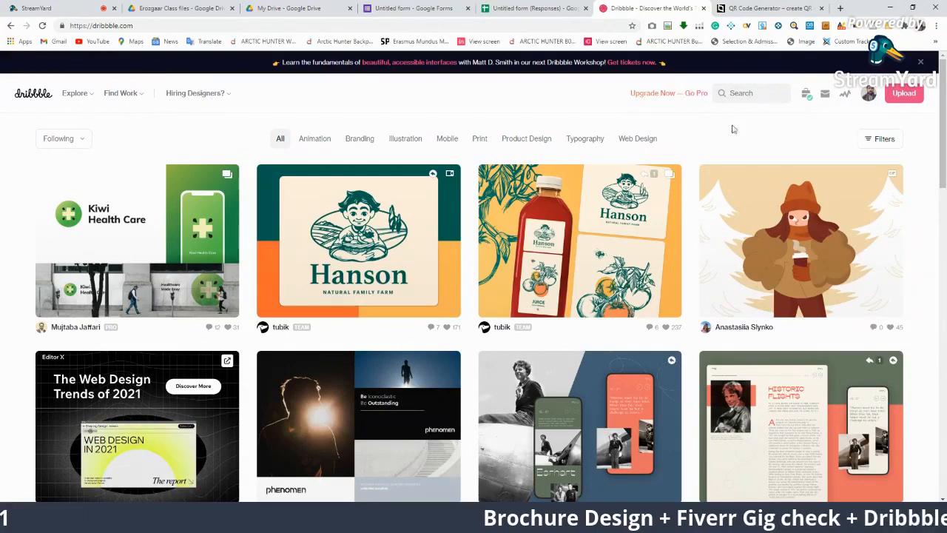
pyautogui.click(921, 62)
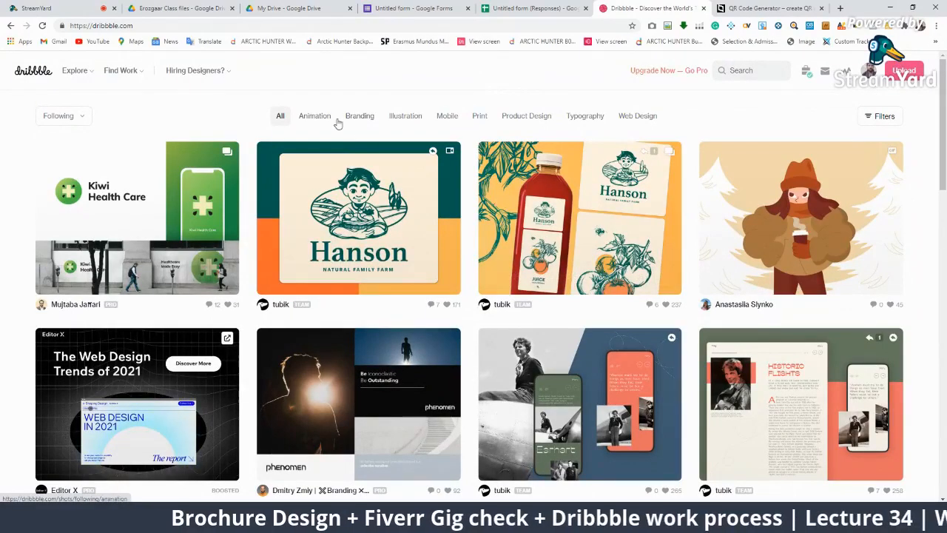
# Open Dribbble in a new incognito window and start on its sign-up form
pyautogui.moveTo(867, 71)
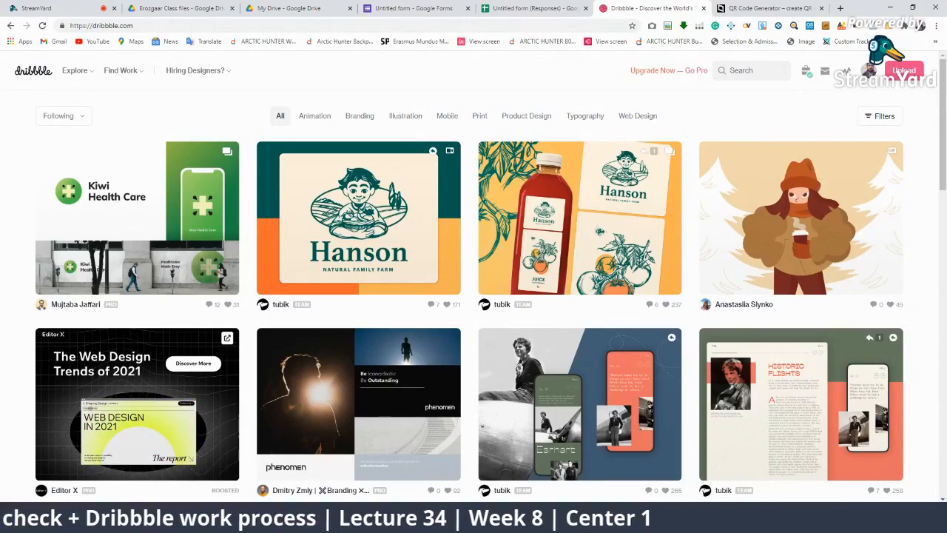
pyautogui.click(936, 26)
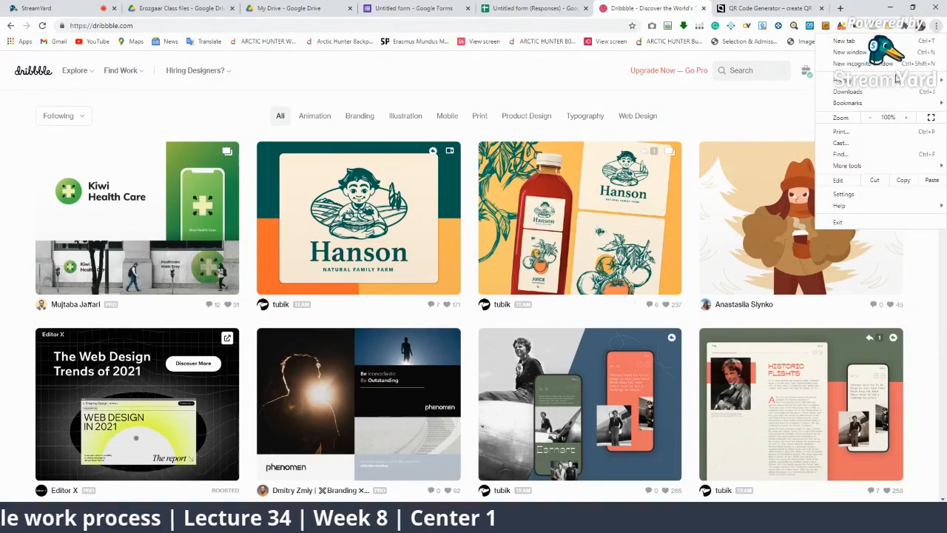
pyautogui.click(876, 64)
pyautogui.write('dribbble.com')
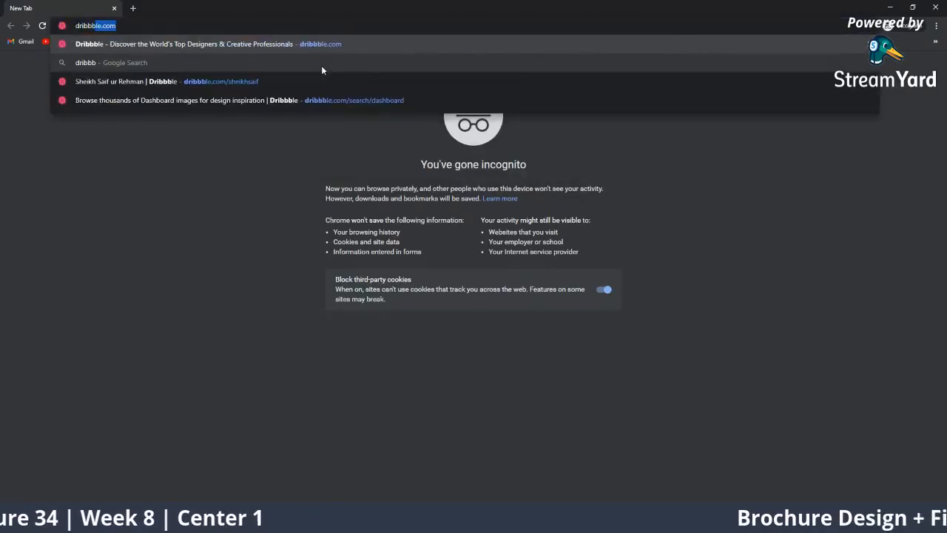
pyautogui.press('Return')
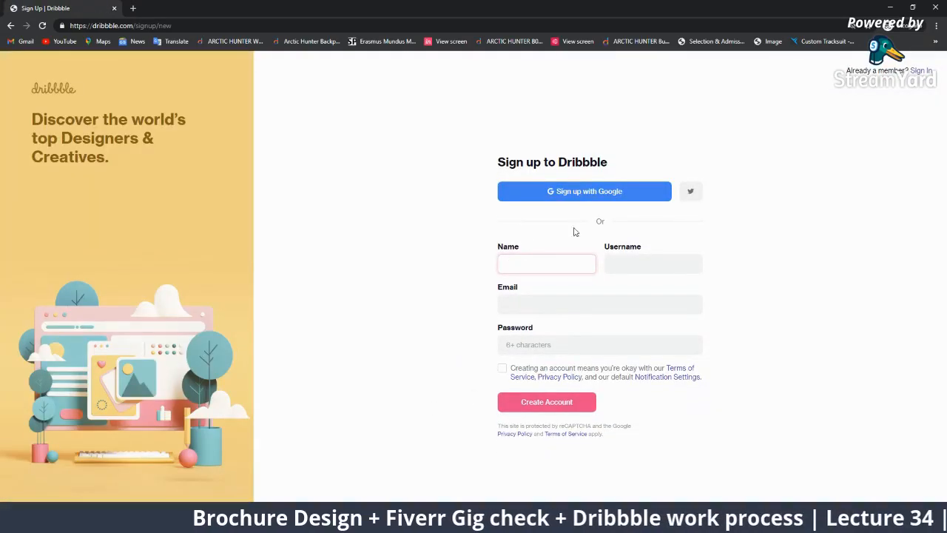
pyautogui.click(551, 345)
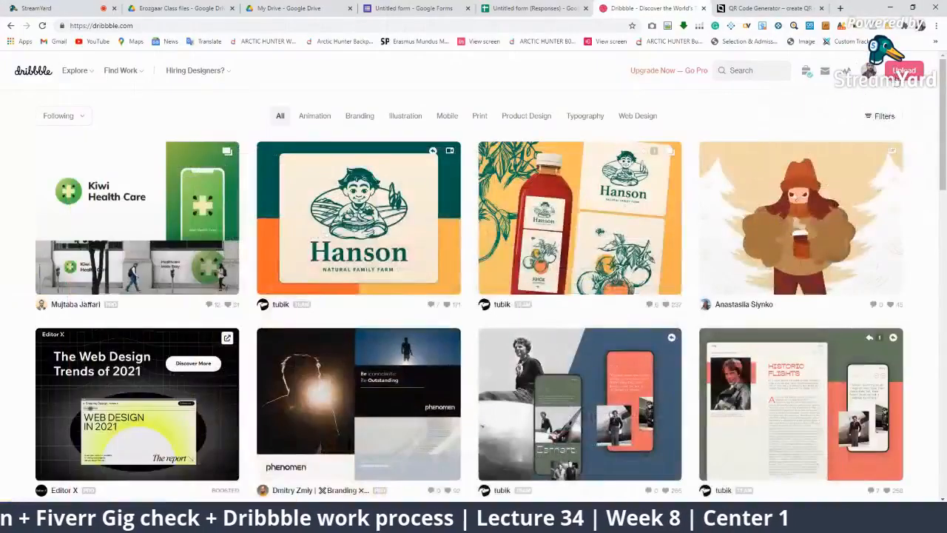
# Go to the Dribbble profile page from the avatar menu and highlight the profile name
pyautogui.moveTo(864, 70)
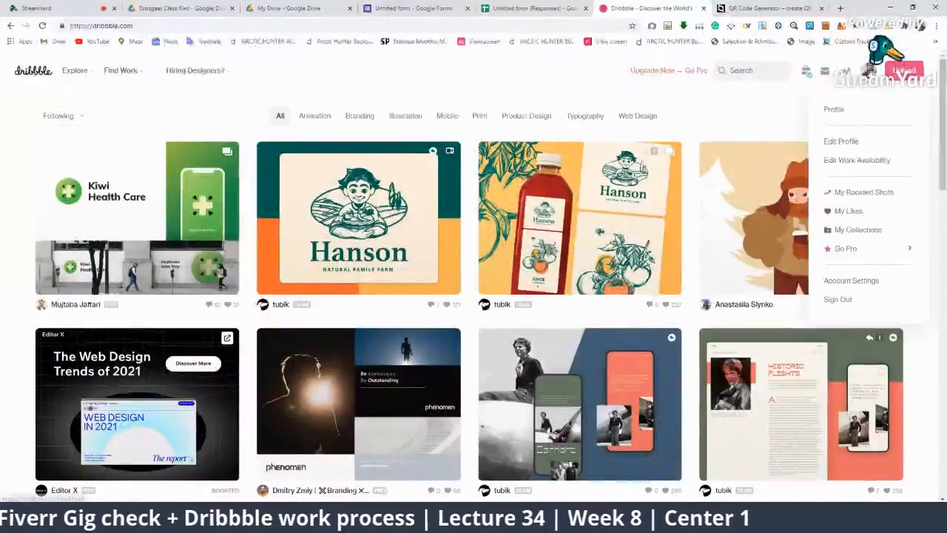
pyautogui.click(834, 122)
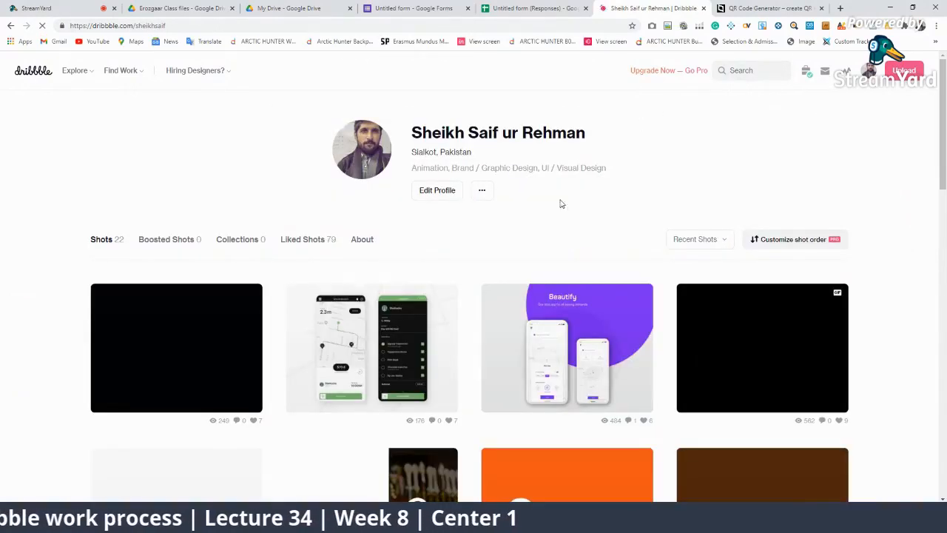
pyautogui.moveTo(585, 134); pyautogui.dragTo(399, 136)
pyautogui.click(491, 138)
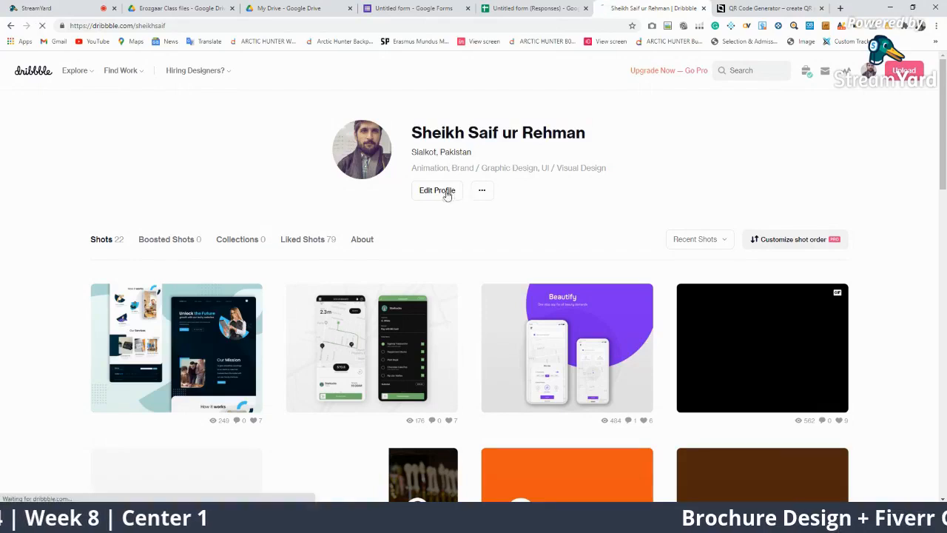
# On Edit Profile, point out the name, location and bio, then go to Account Settings
pyautogui.click(444, 191)
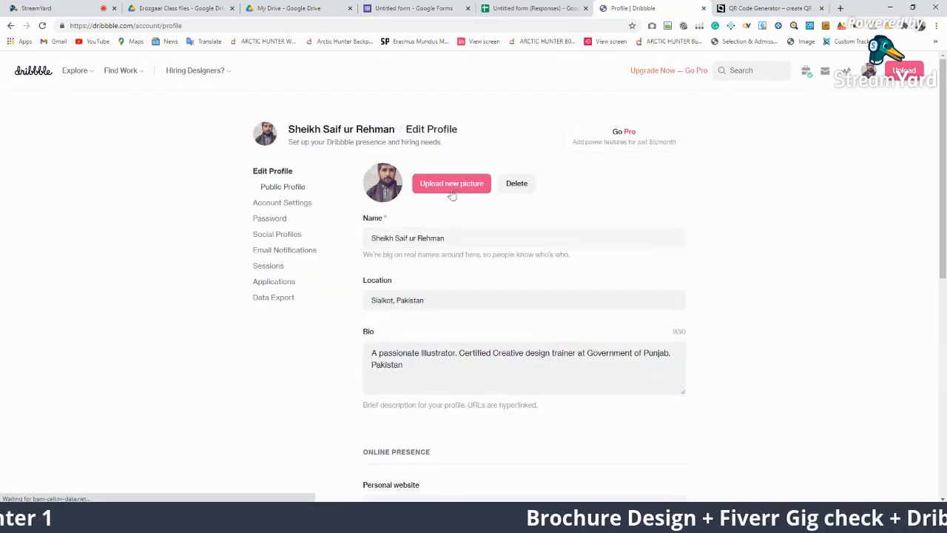
pyautogui.click(448, 238)
pyautogui.moveTo(449, 238); pyautogui.dragTo(363, 242)
pyautogui.click(534, 294)
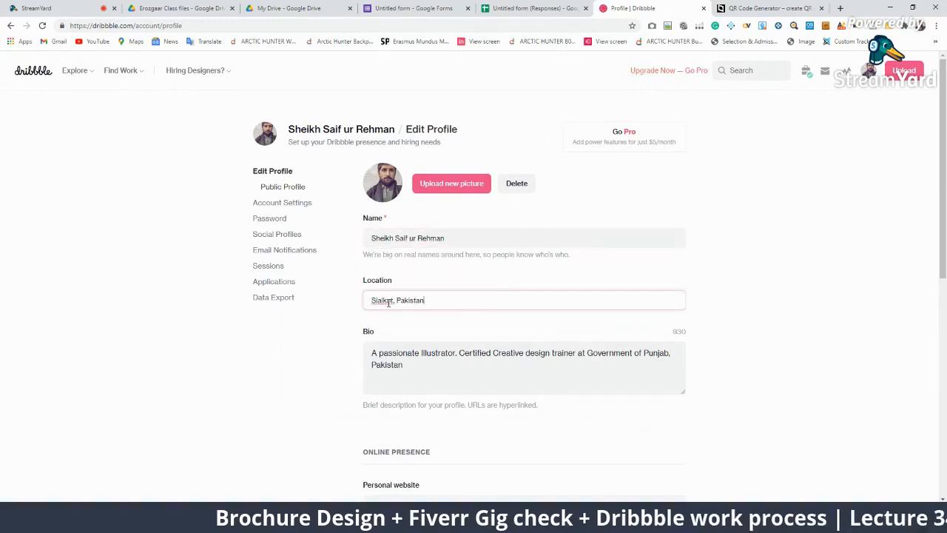
pyautogui.scroll(-2, 465, 240)
pyautogui.moveTo(464, 240); pyautogui.dragTo(338, 206)
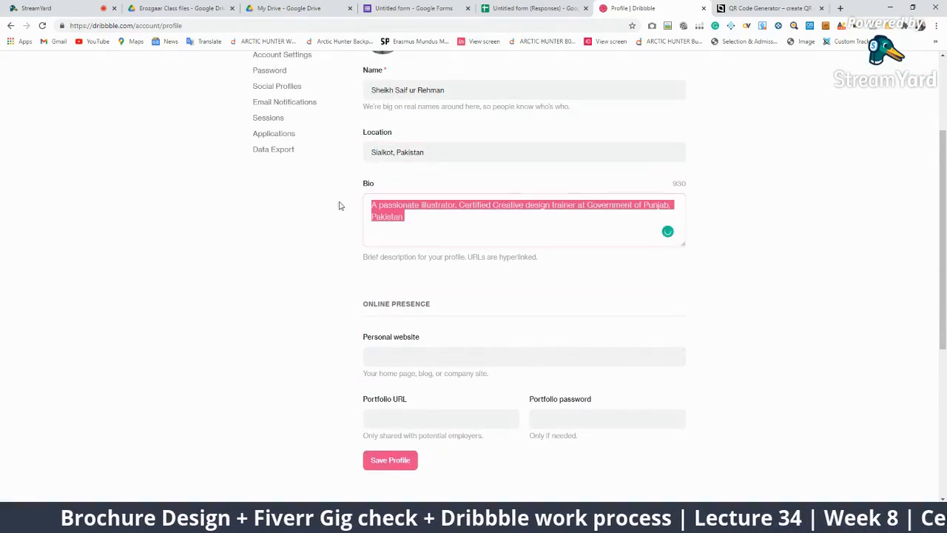
pyautogui.scroll(-2, 425, 280)
pyautogui.scroll(4, 426, 277)
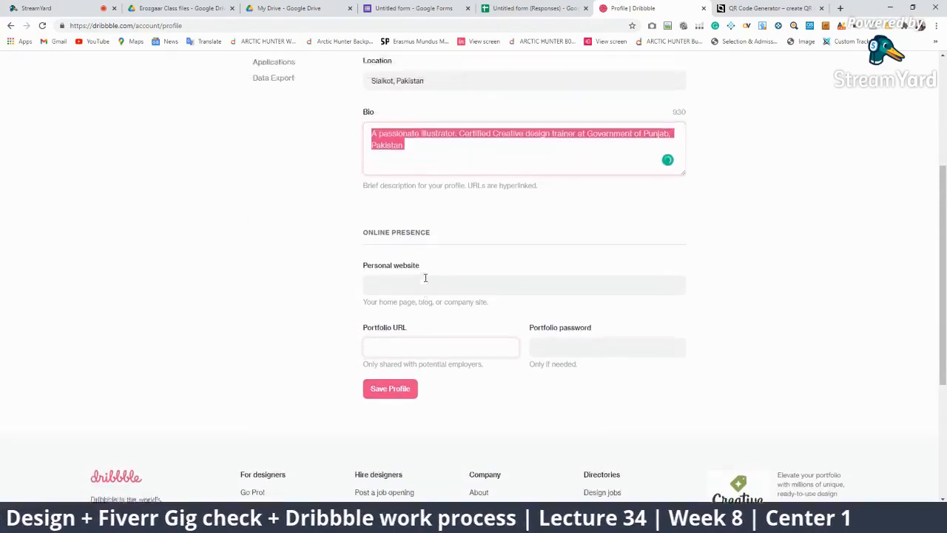
pyautogui.click(293, 207)
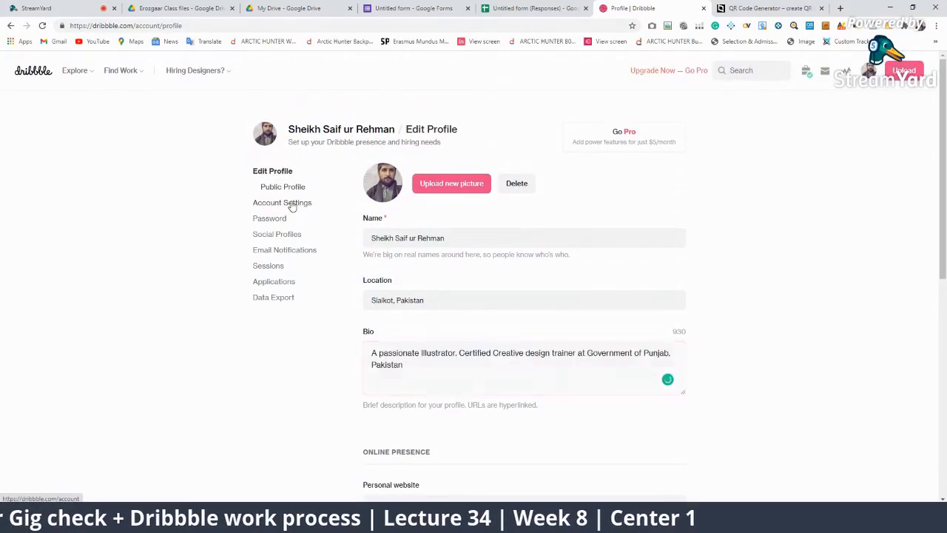
# In Account Settings, highlight the username and its Dribbble profile URL
pyautogui.click(439, 197)
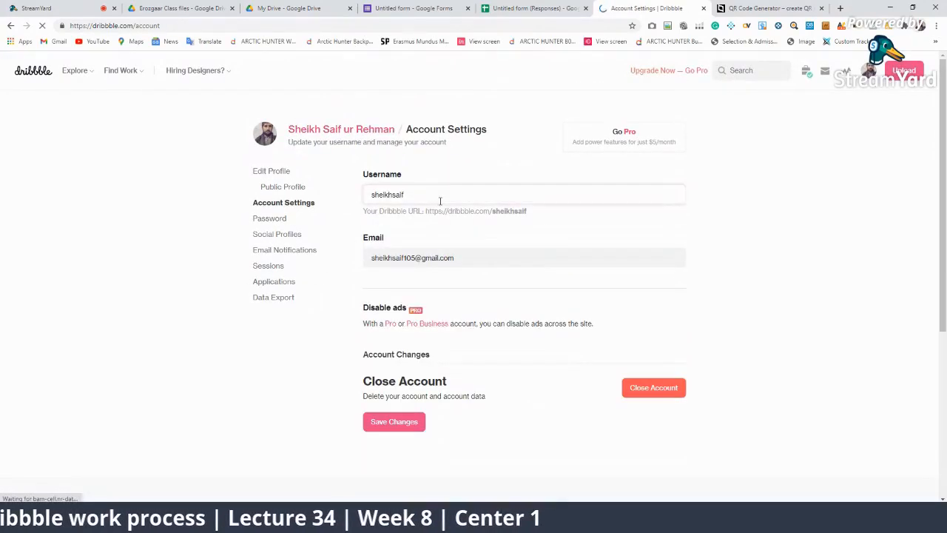
pyautogui.doubleClick(419, 194)
pyautogui.moveTo(528, 214); pyautogui.dragTo(419, 202)
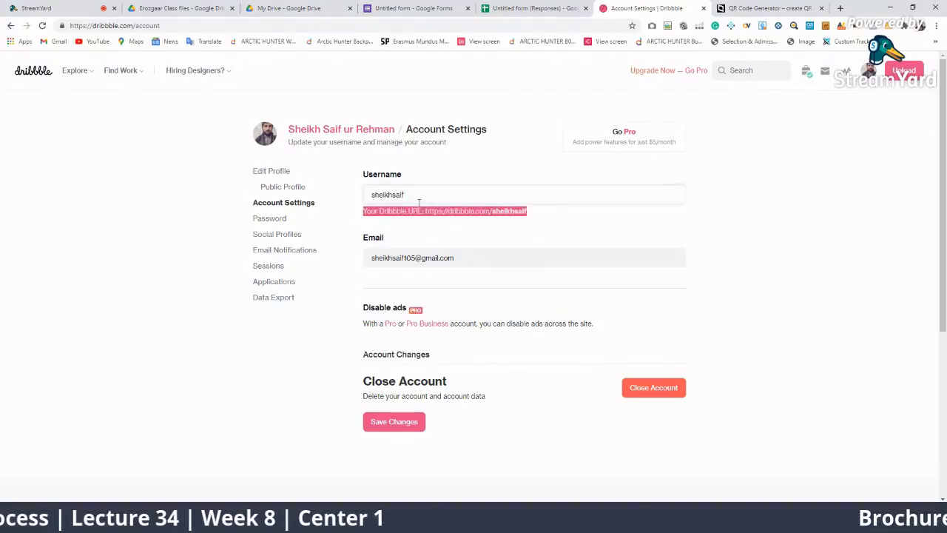
pyautogui.click(432, 196)
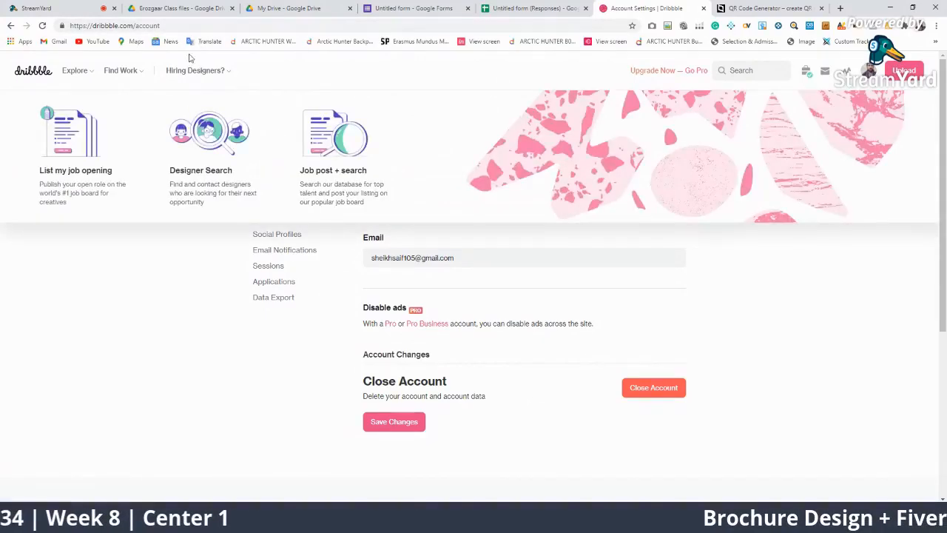
pyautogui.moveTo(163, 26); pyautogui.dragTo(139, 28)
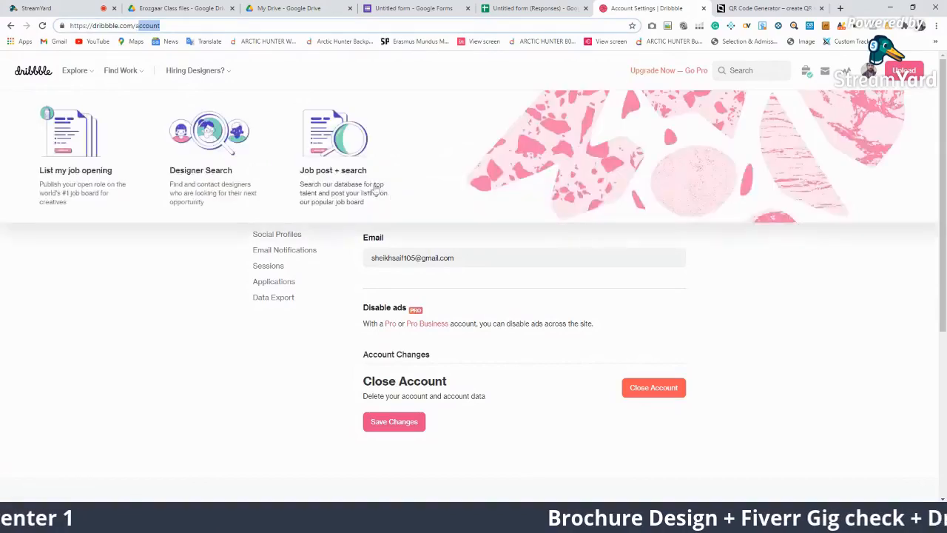
# Browse the social profile links page, then bring up the active sessions list
pyautogui.click(265, 234)
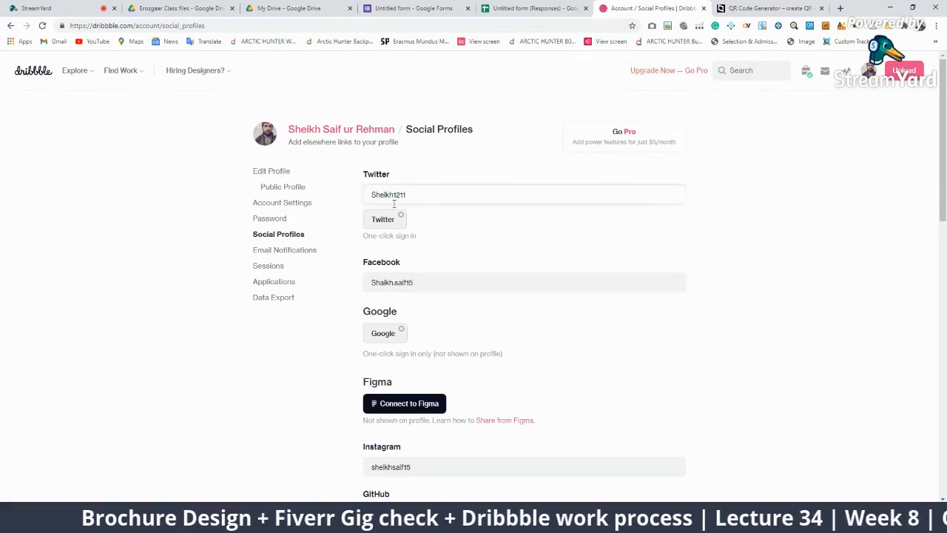
pyautogui.scroll(-4, 385, 331)
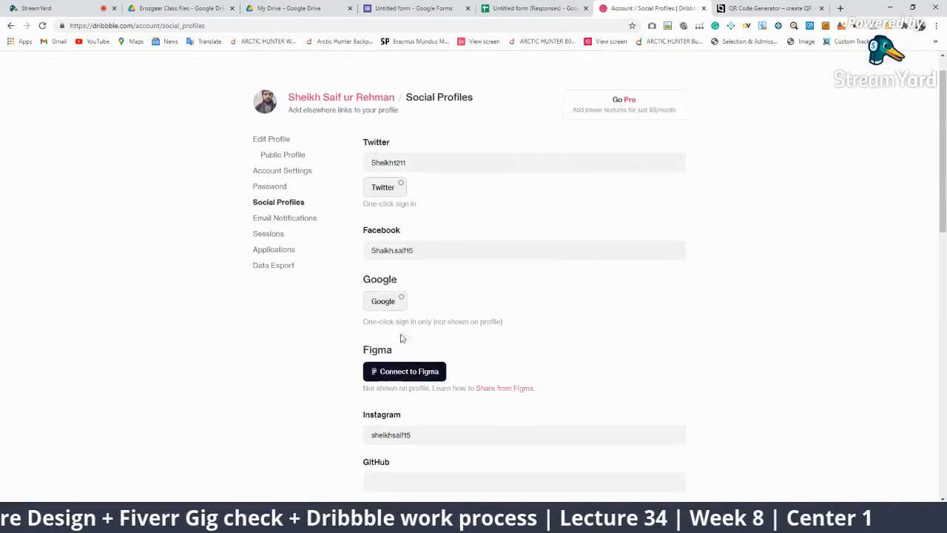
pyautogui.scroll(-3, 400, 357)
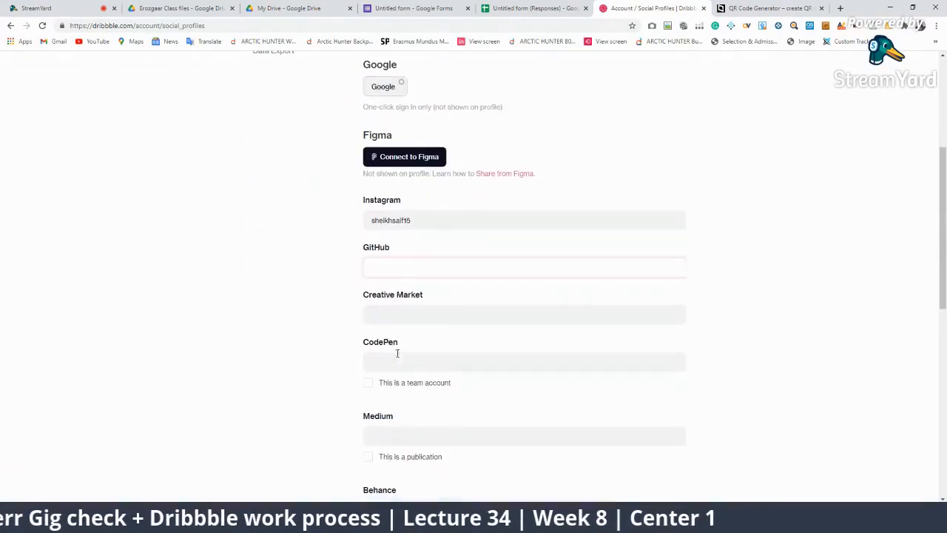
pyautogui.scroll(-6, 349, 391)
pyautogui.scroll(12, 296, 370)
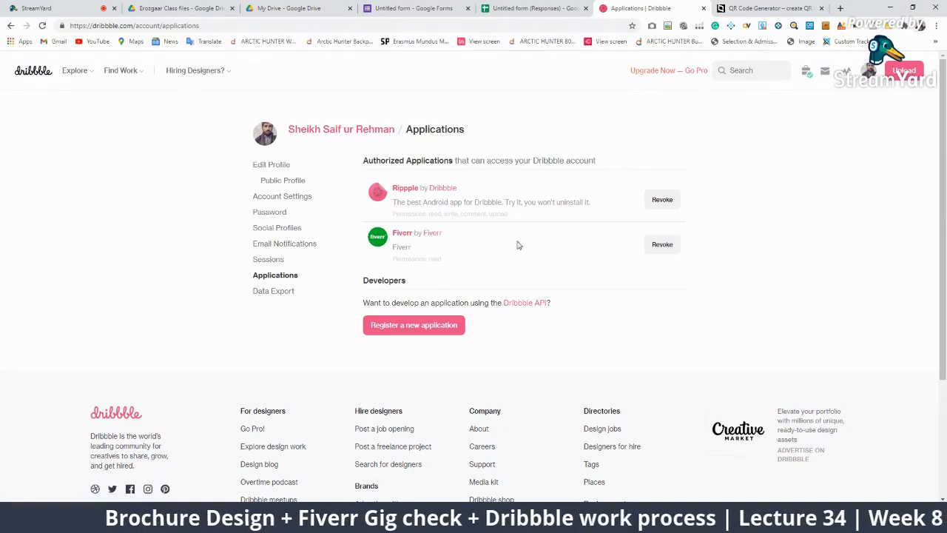
pyautogui.click(280, 261)
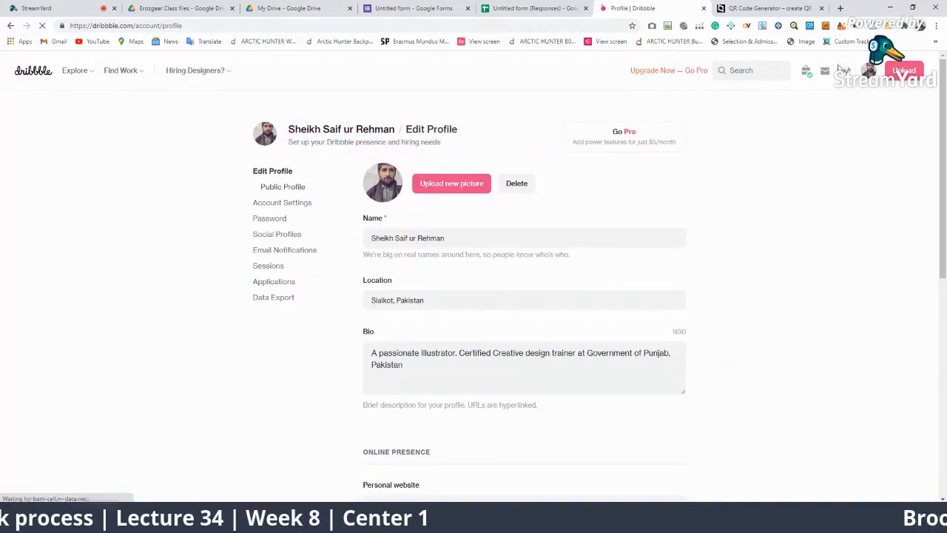
# Go to the public profile and open the Codenone Landing Page UI shot to read its description
pyautogui.moveTo(869, 73)
pyautogui.click(828, 110)
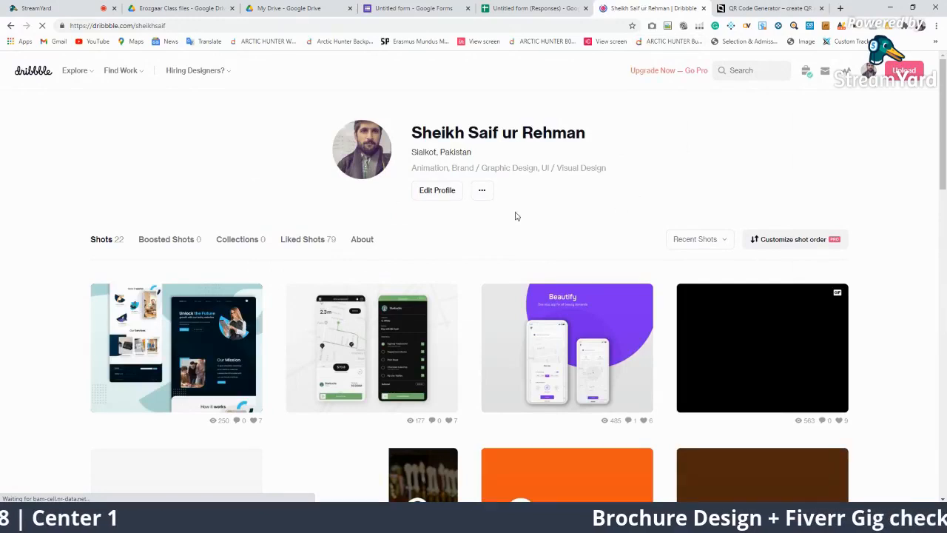
pyautogui.moveTo(218, 337)
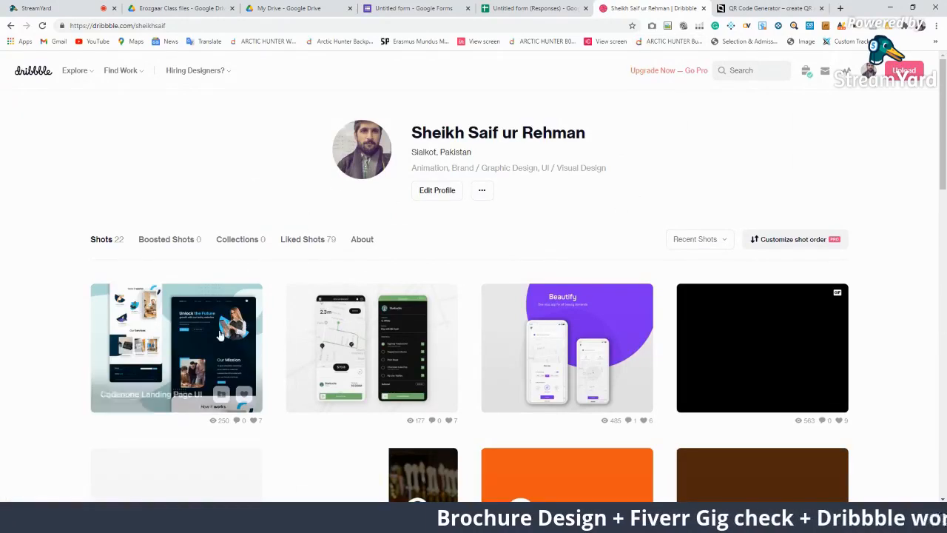
pyautogui.scroll(-2, 237, 348)
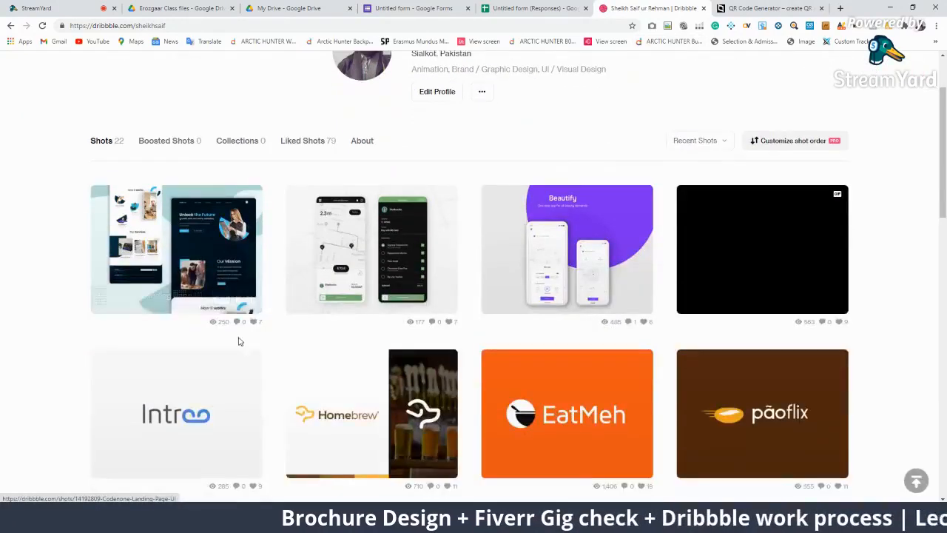
pyautogui.scroll(2, 237, 340)
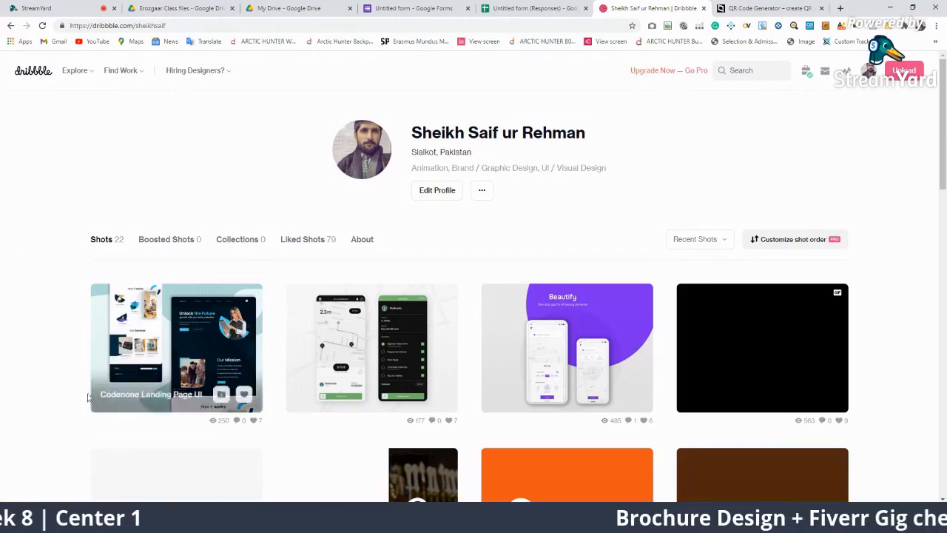
pyautogui.scroll(-2, 254, 390)
pyautogui.scroll(2, 254, 391)
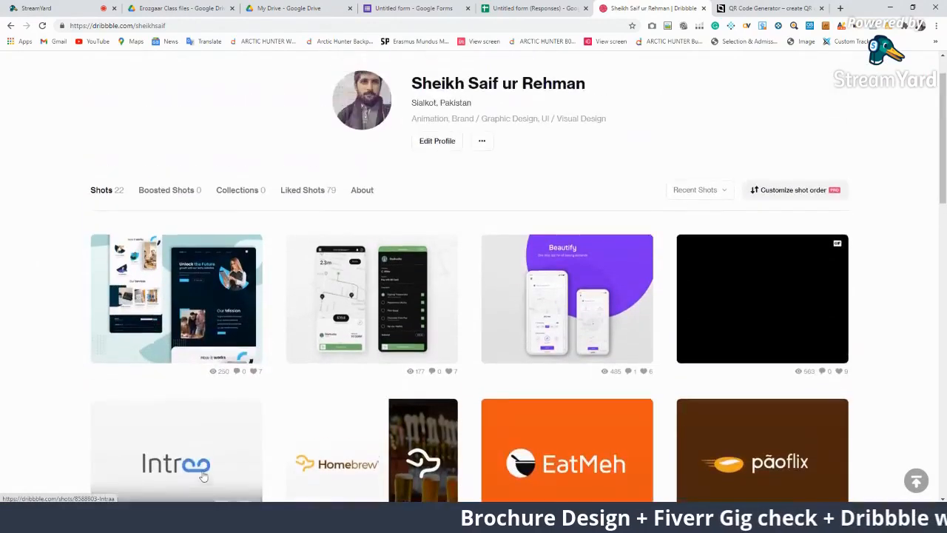
pyautogui.click(196, 287)
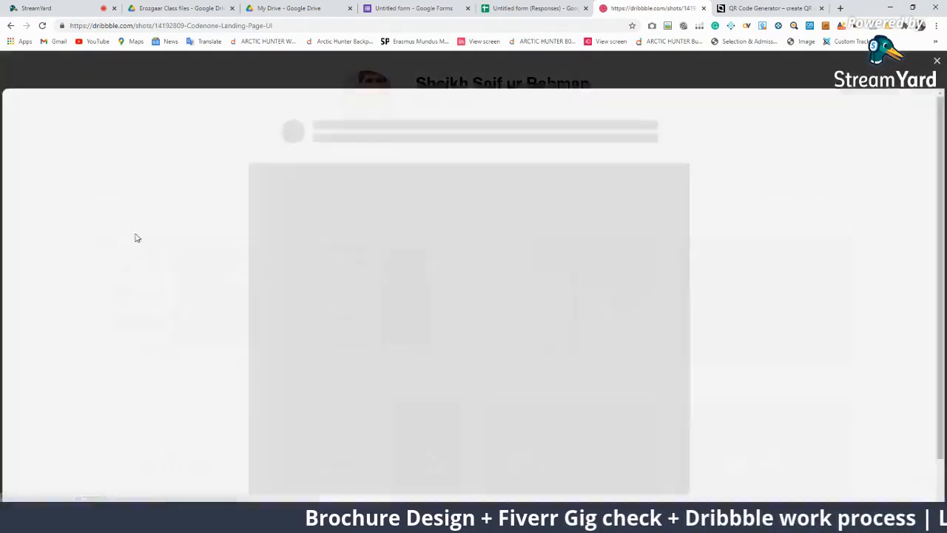
pyautogui.scroll(-3, 557, 339)
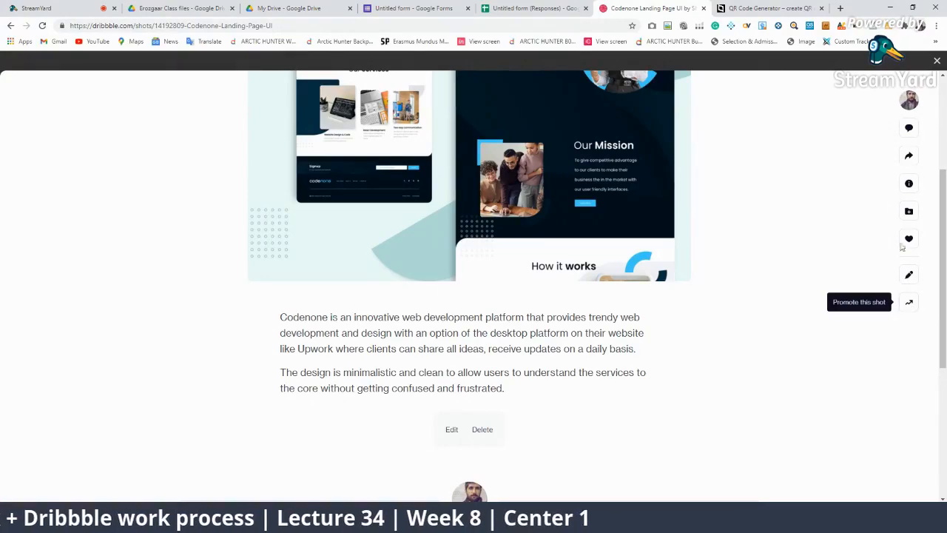
# Start promoting the Codenone shot and try the profile, custom URL and shot page link options
pyautogui.click(909, 302)
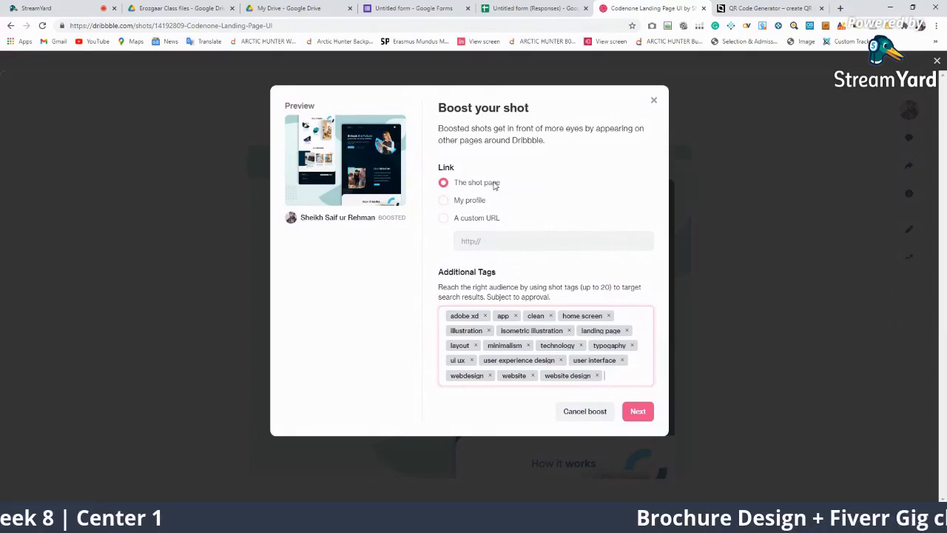
pyautogui.click(463, 202)
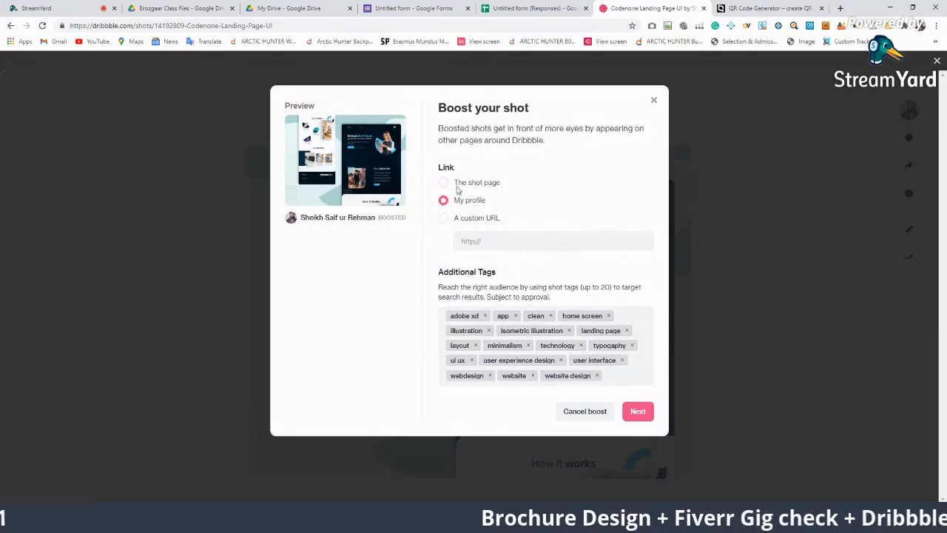
pyautogui.click(460, 185)
pyautogui.click(455, 221)
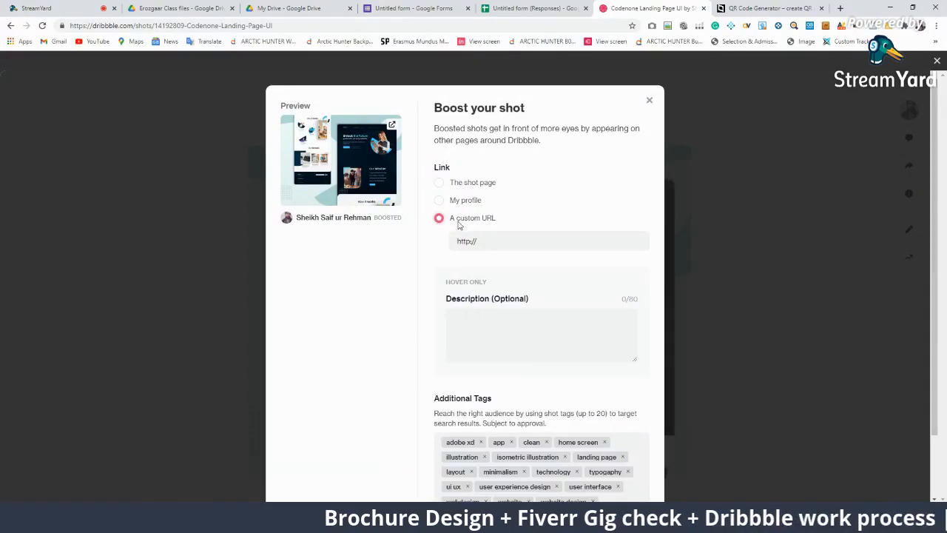
pyautogui.click(455, 185)
# Review the $12 for 2,000 impressions budget, then close the boost dialog and the shot
pyautogui.click(632, 413)
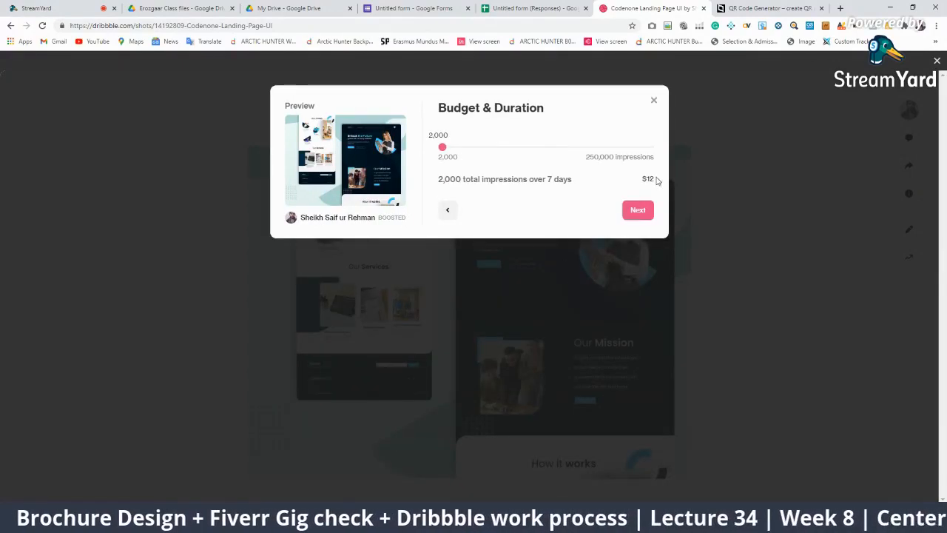
pyautogui.moveTo(656, 179); pyautogui.dragTo(628, 180)
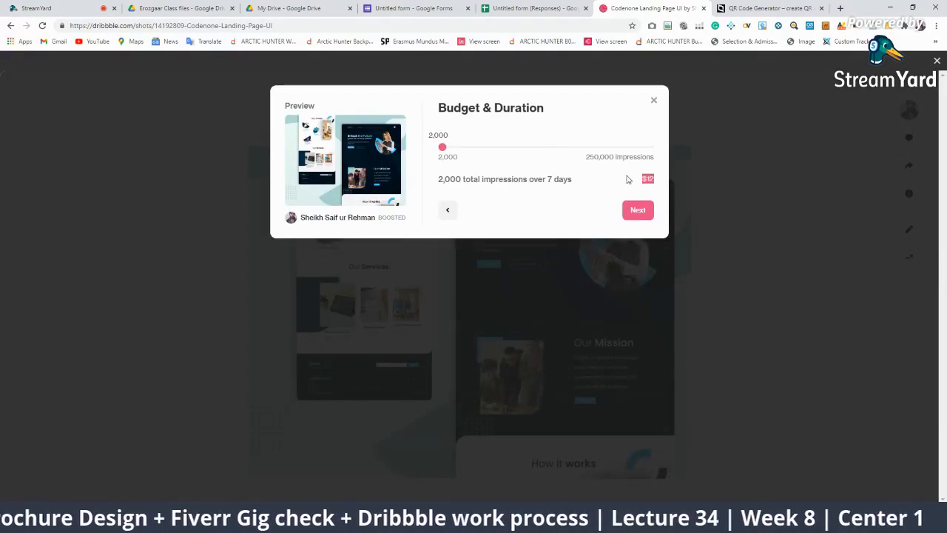
pyautogui.click(655, 100)
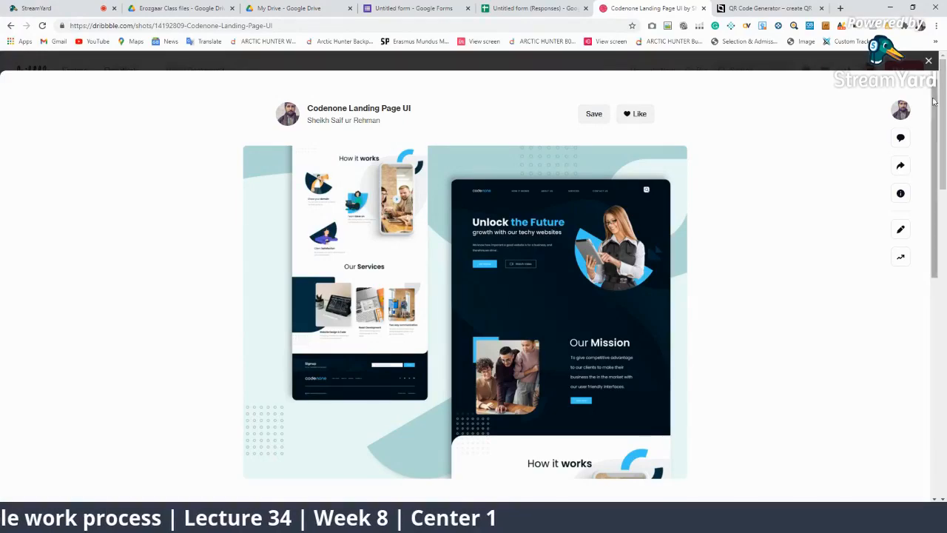
pyautogui.click(930, 61)
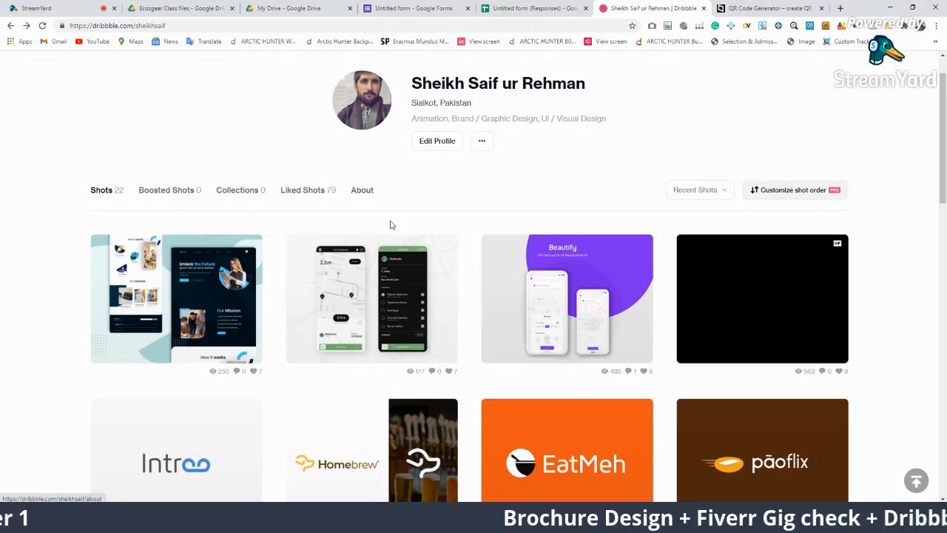
# View the profile's Boosted Shots, Collections and Liked Shots tabs
pyautogui.click(180, 189)
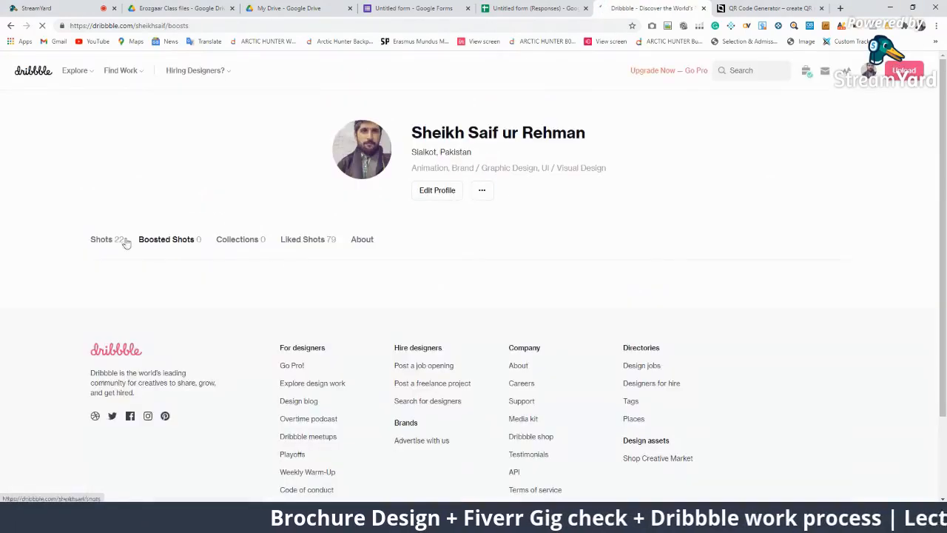
pyautogui.click(234, 243)
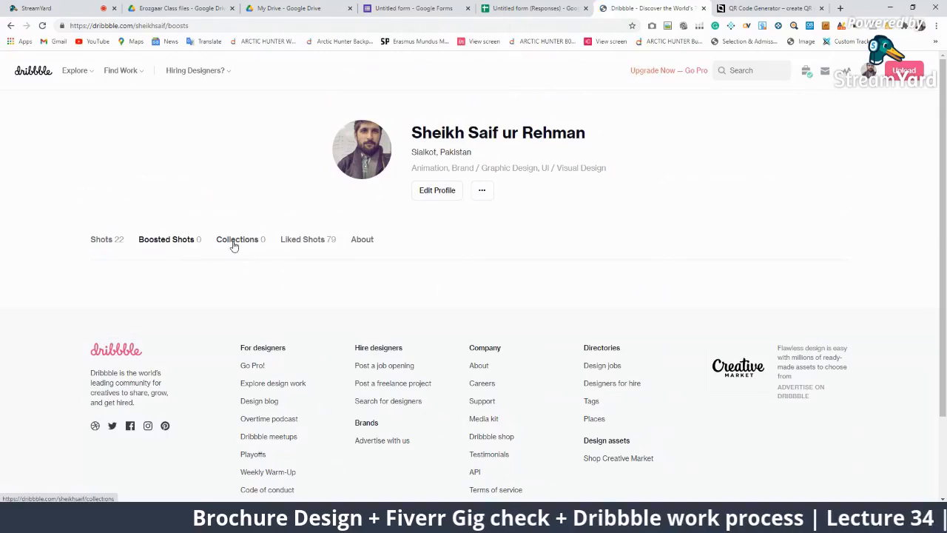
pyautogui.click(318, 246)
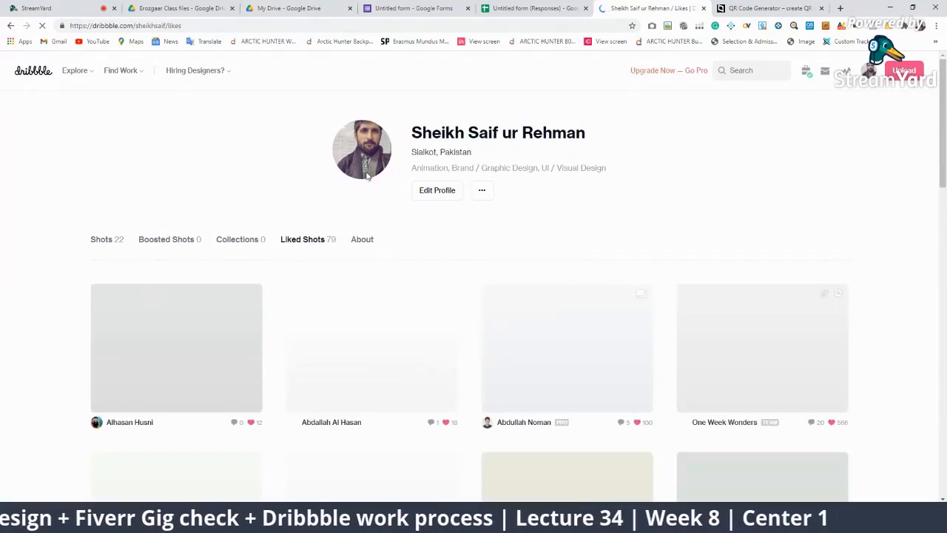
pyautogui.scroll(-3, 305, 311)
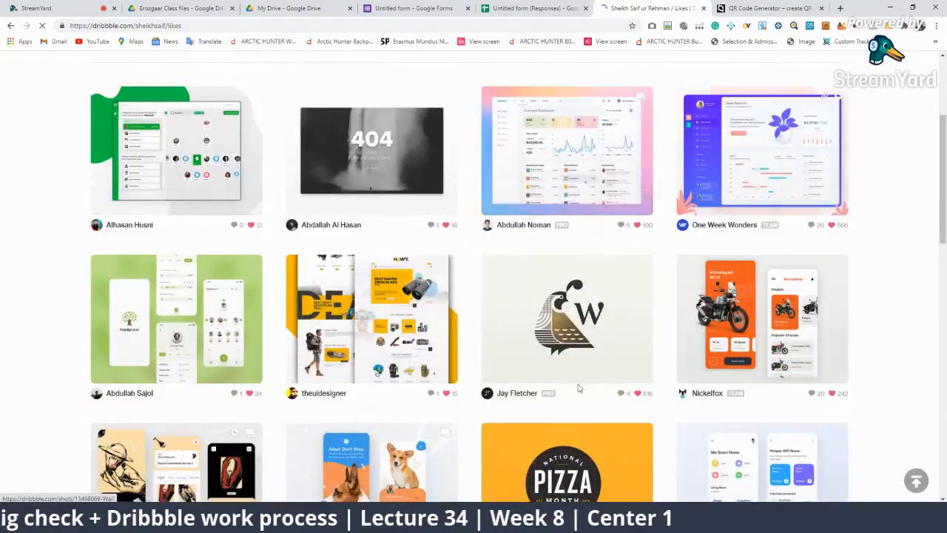
pyautogui.scroll(-3, 486, 298)
pyautogui.scroll(-2, 485, 298)
pyautogui.scroll(8, 503, 288)
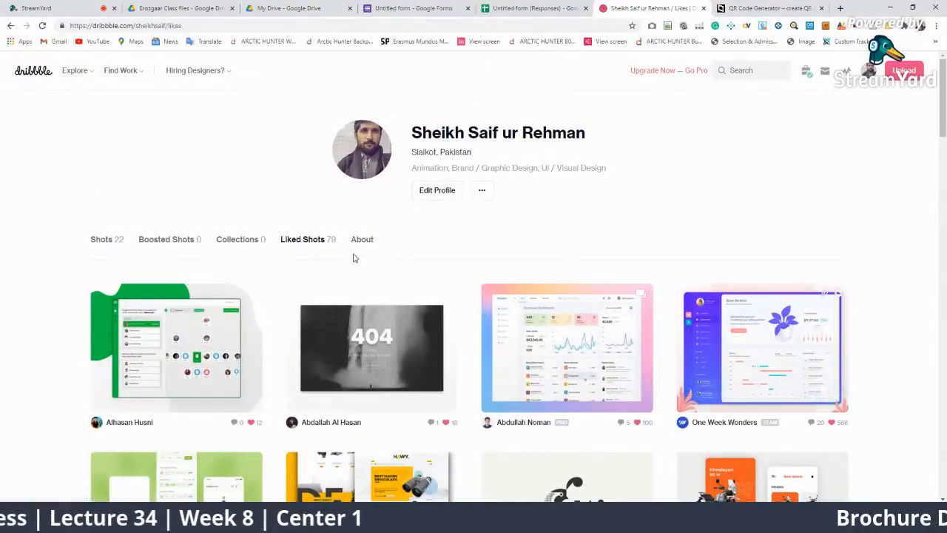
# Read the About section with its biography and skills, highlighting the social links list
pyautogui.click(363, 242)
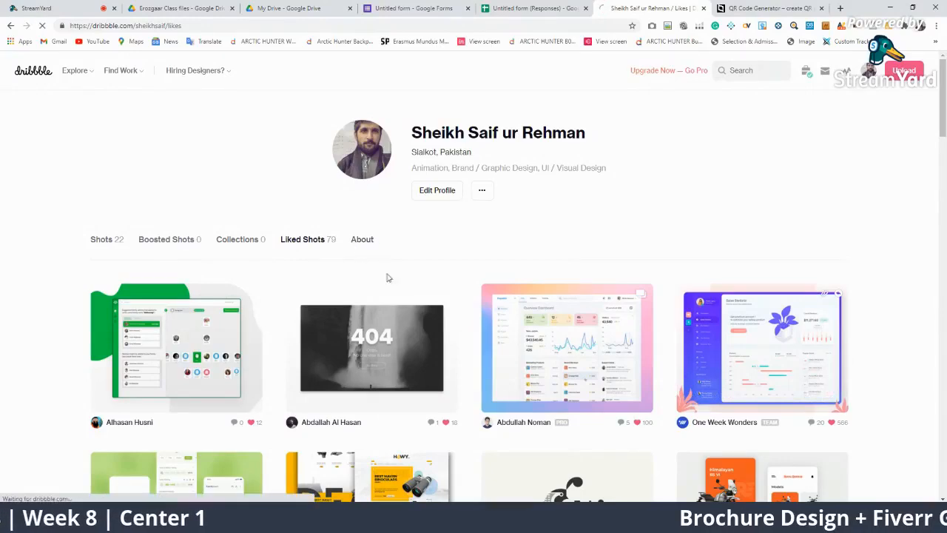
pyautogui.scroll(-3, 370, 402)
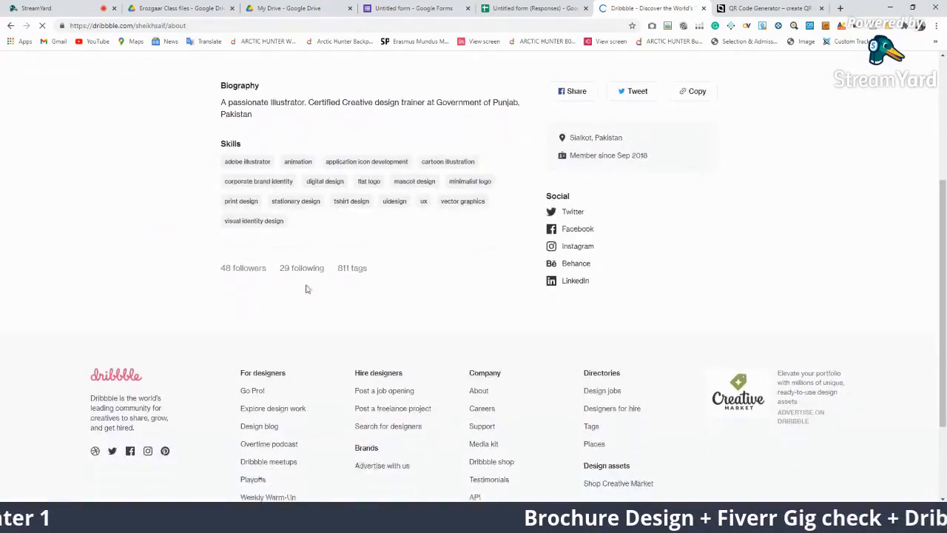
pyautogui.scroll(1, 507, 333)
pyautogui.moveTo(631, 407); pyautogui.dragTo(575, 340)
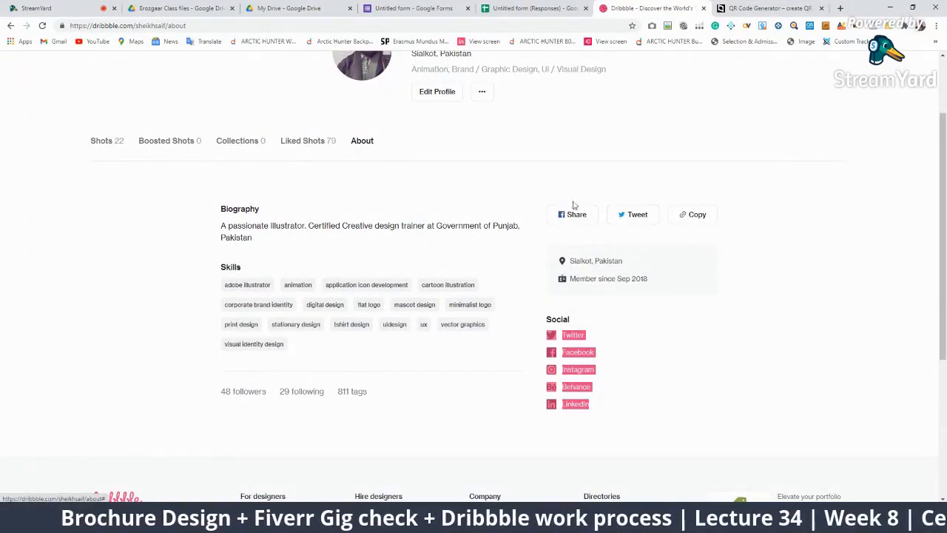
pyautogui.moveTo(310, 355); pyautogui.dragTo(308, 323)
pyautogui.scroll(2, 318, 323)
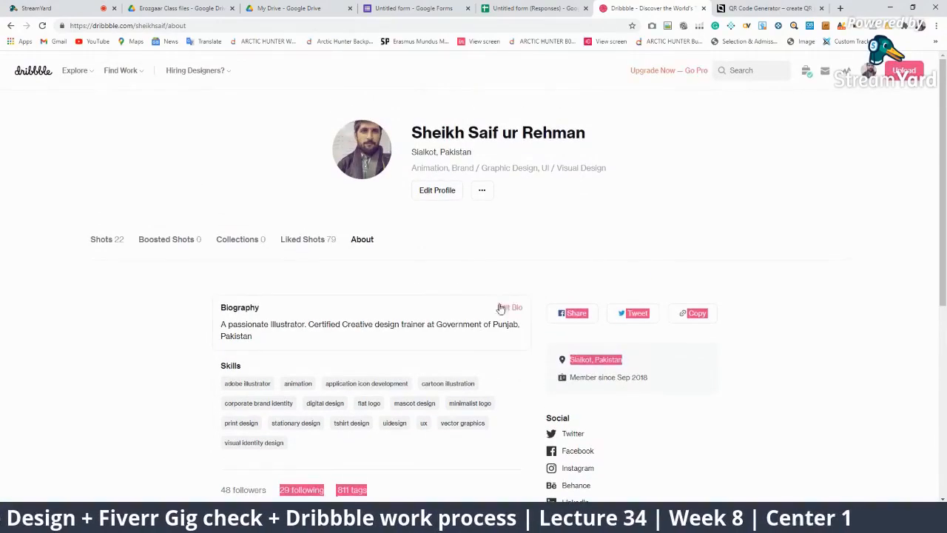
pyautogui.click(481, 269)
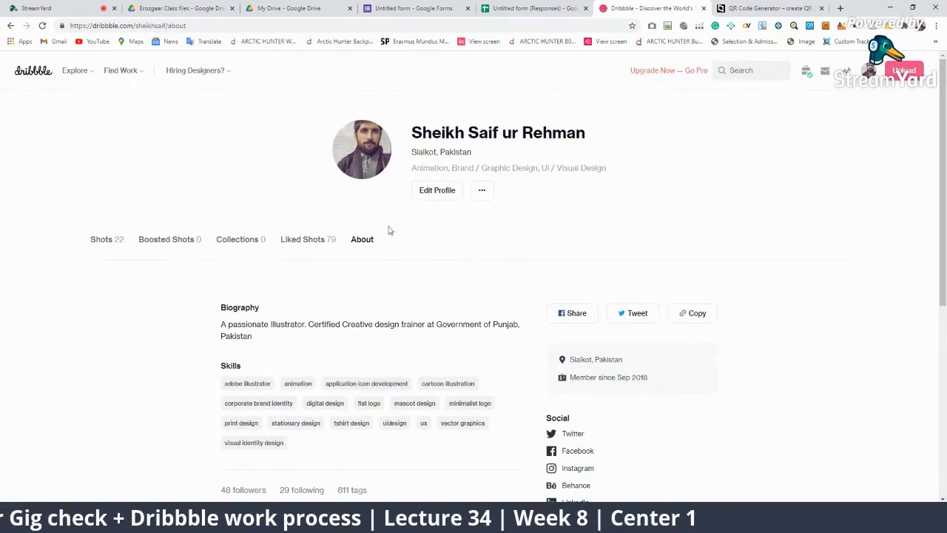
# Scroll through the 22-shot Shots tab, then go back to About
pyautogui.click(126, 243)
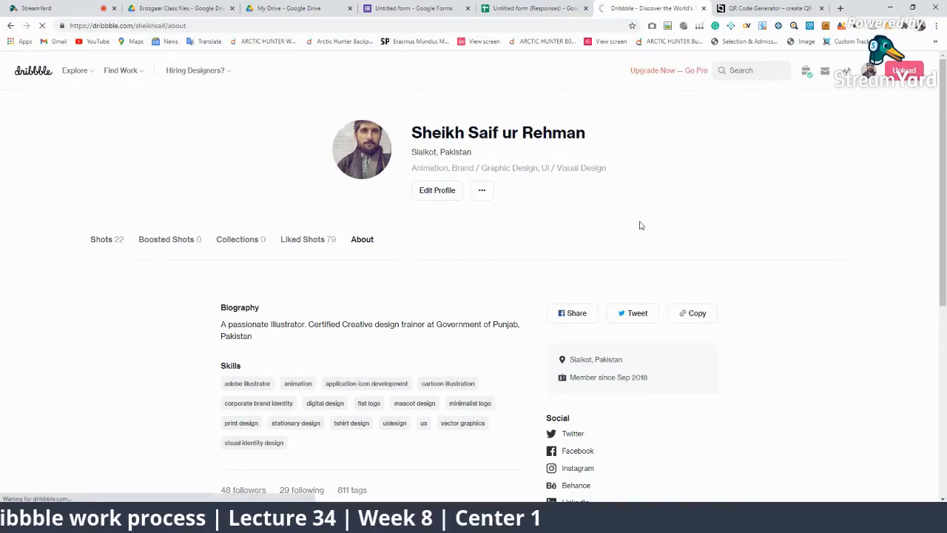
pyautogui.scroll(-5, 661, 237)
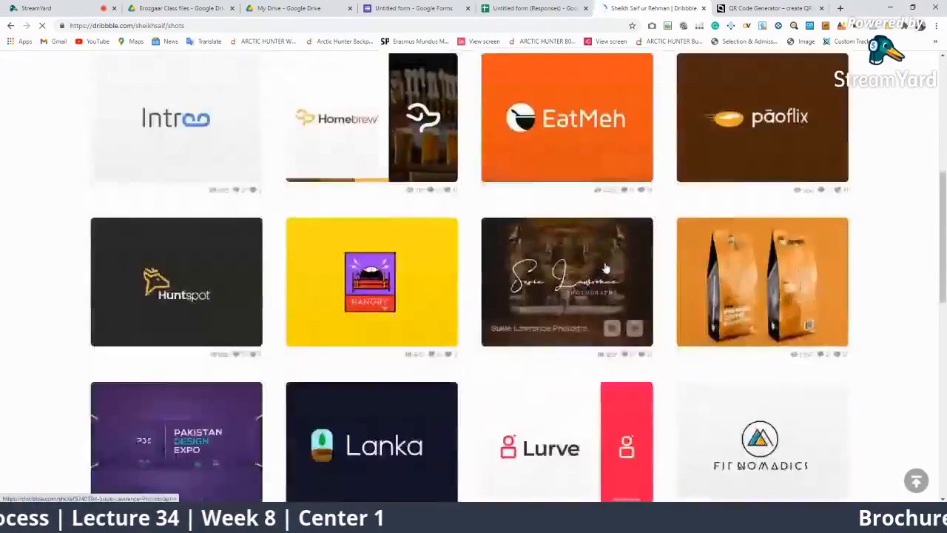
pyautogui.scroll(-4, 605, 267)
pyautogui.scroll(9, 441, 267)
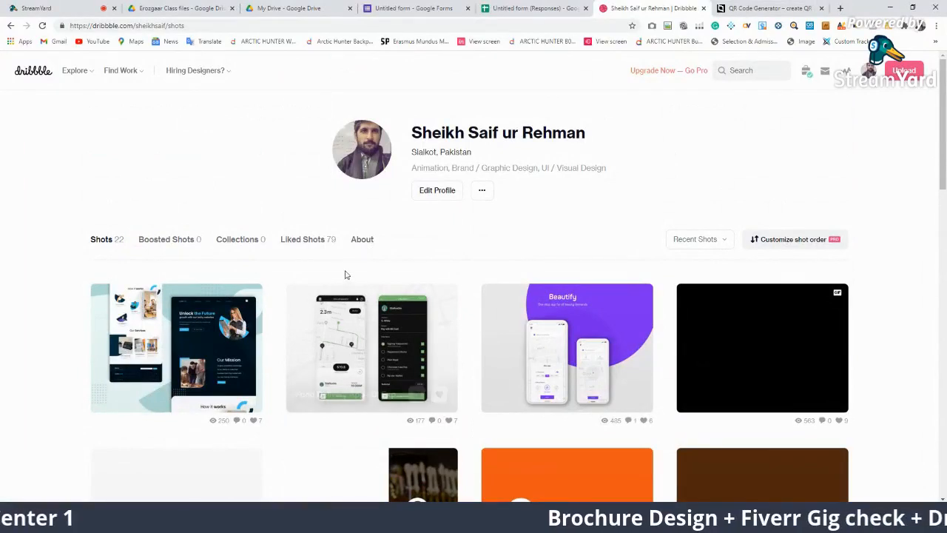
pyautogui.click(356, 241)
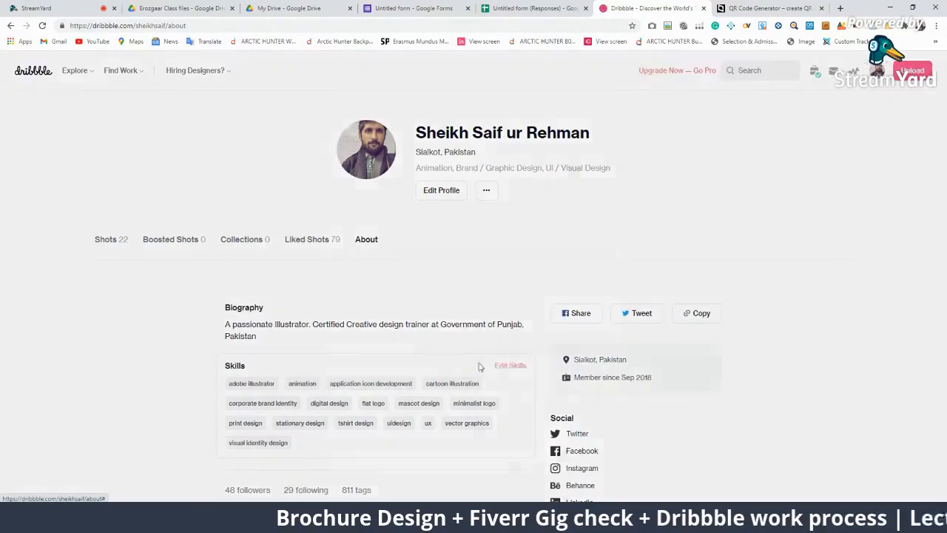
# Show Freelance/Contract work preferences: 300 USD minimum budget, 15 USD hourly rate, 8 hours minimum
pyautogui.click(510, 366)
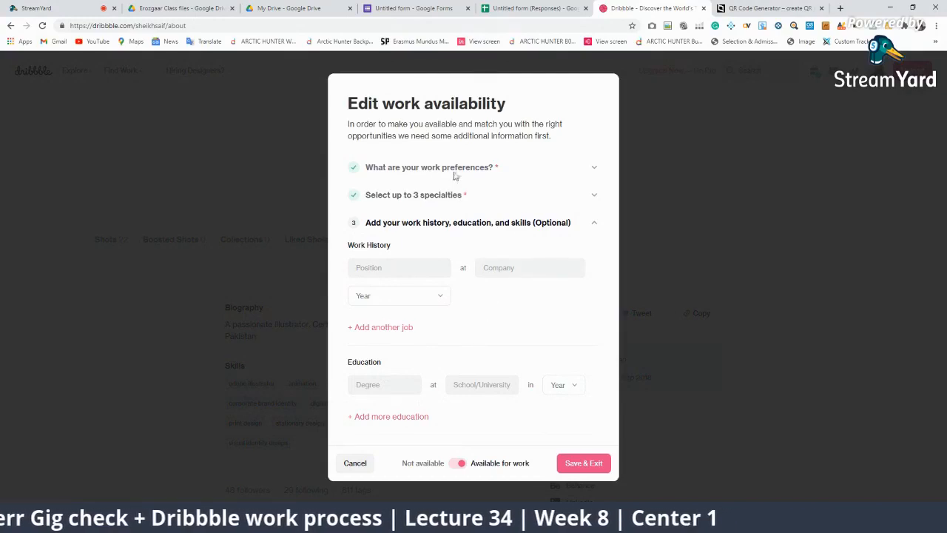
pyautogui.click(489, 172)
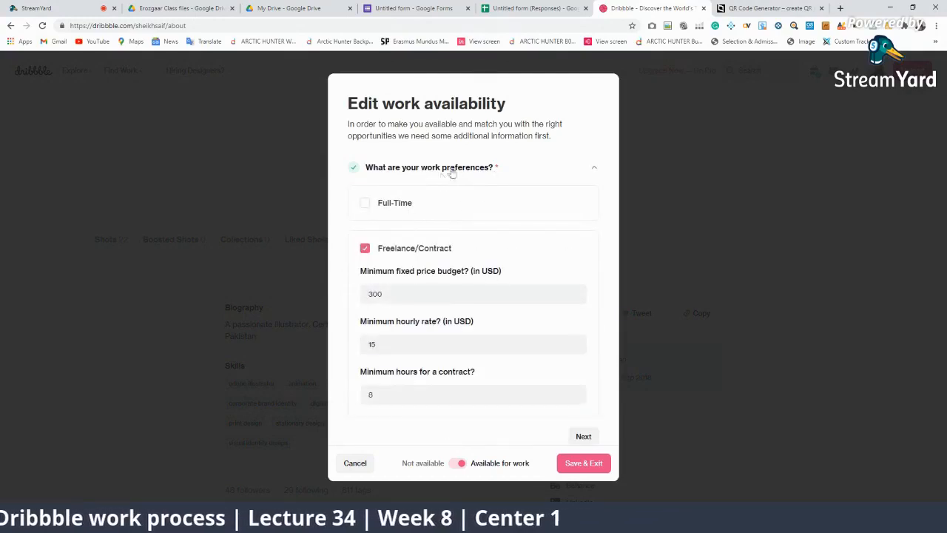
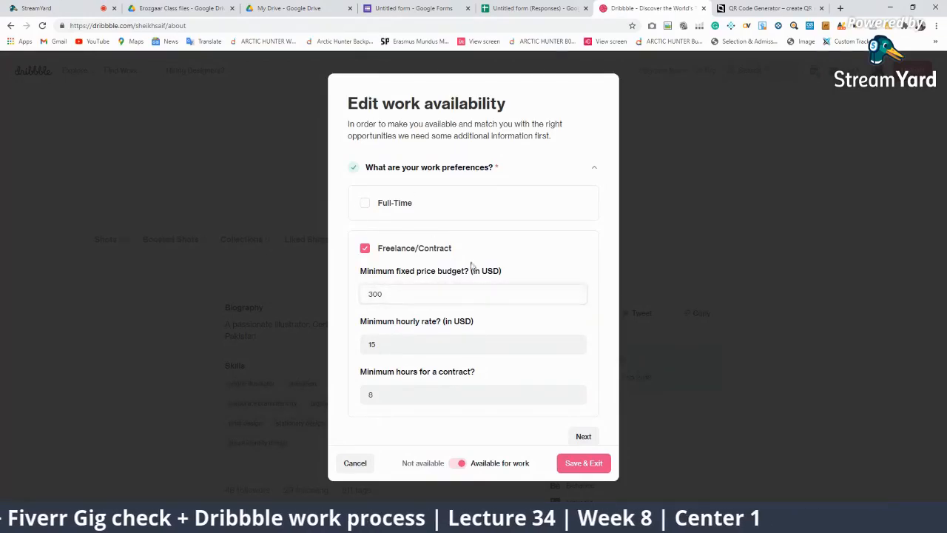
# Toggle Full-Time off and keep Freelance/Contract as the only work preference
pyautogui.click(365, 250)
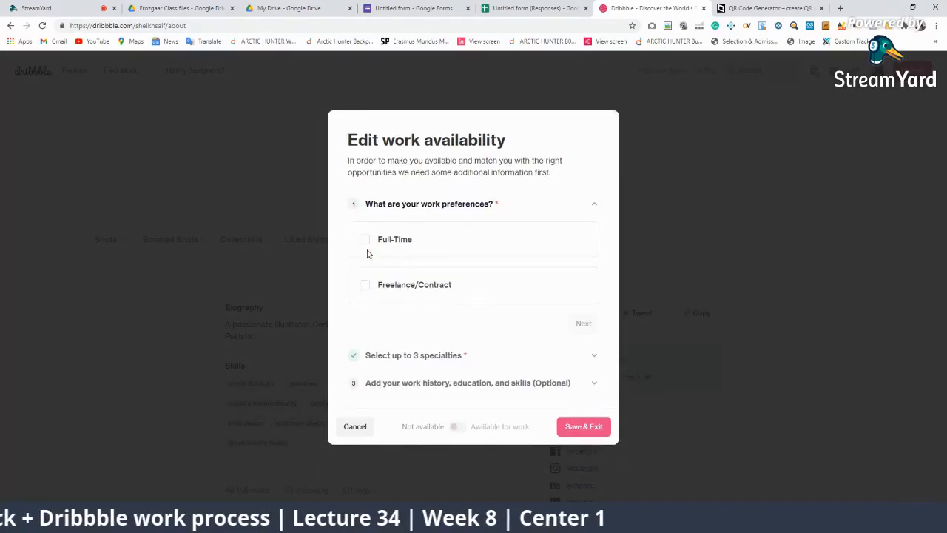
pyautogui.click(365, 242)
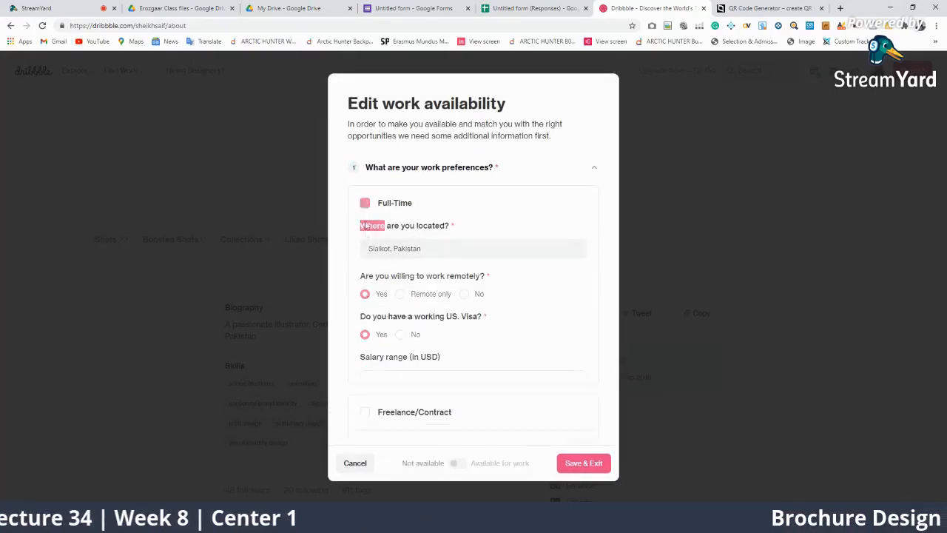
pyautogui.click(365, 203)
pyautogui.click(365, 279)
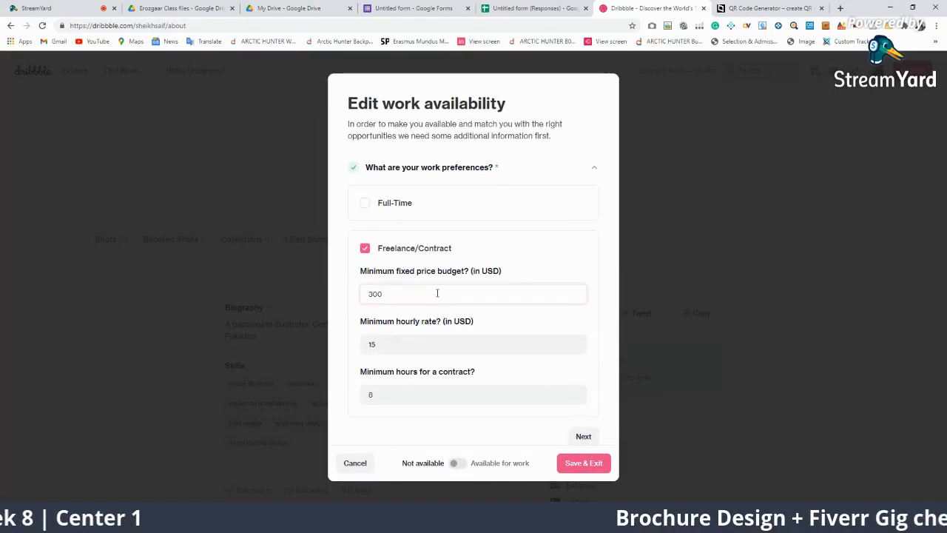
# Keep the 300 USD budget, 15 USD hourly rate and 8-hour minimum, then continue to specialties
pyautogui.doubleClick(409, 289)
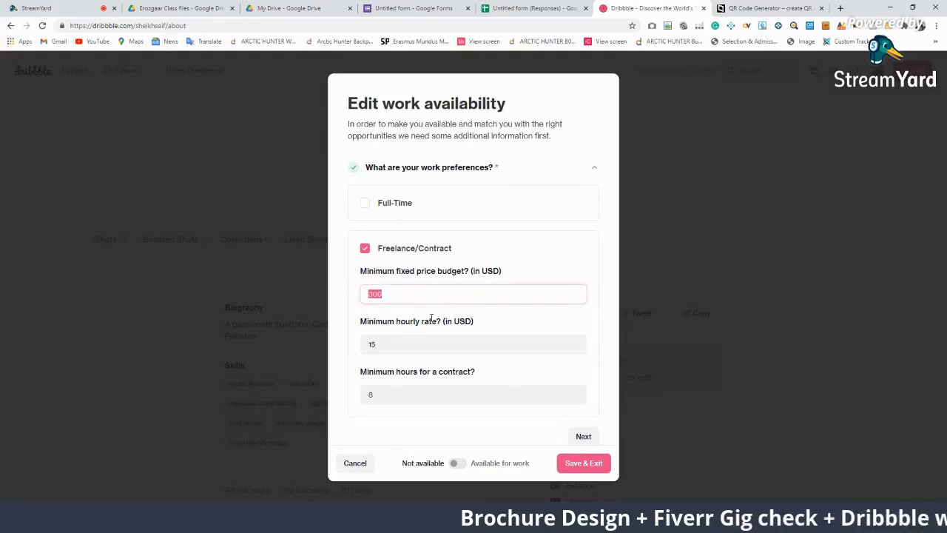
pyautogui.click(423, 344)
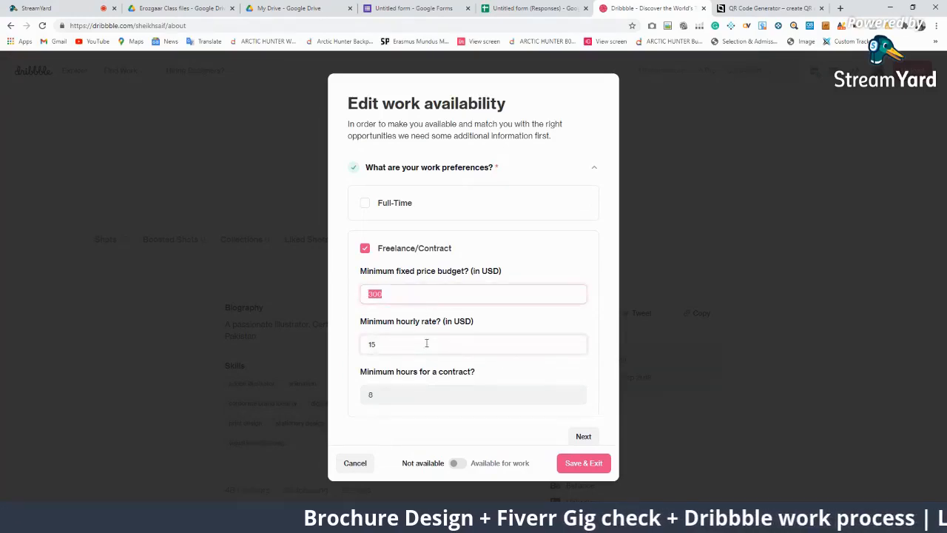
pyautogui.scroll(-1, 423, 325)
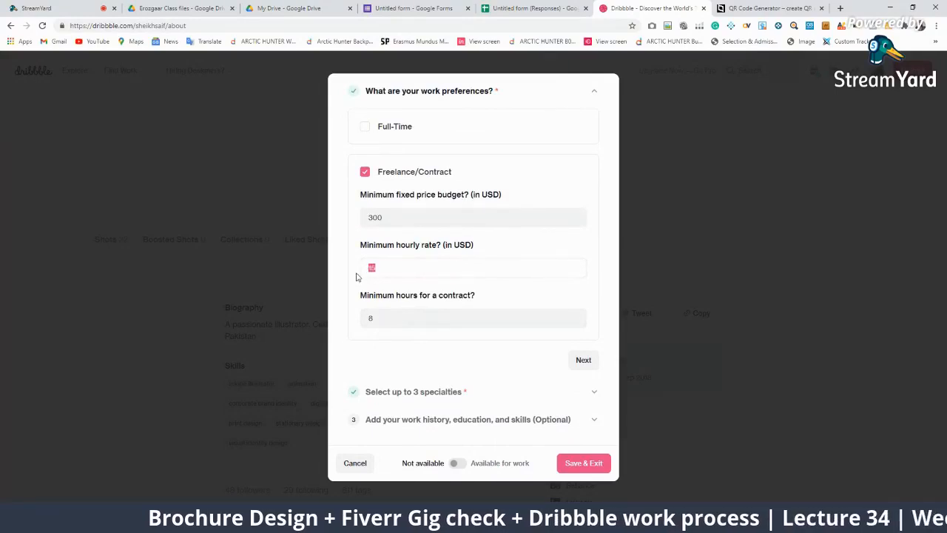
pyautogui.moveTo(379, 320); pyautogui.dragTo(347, 321)
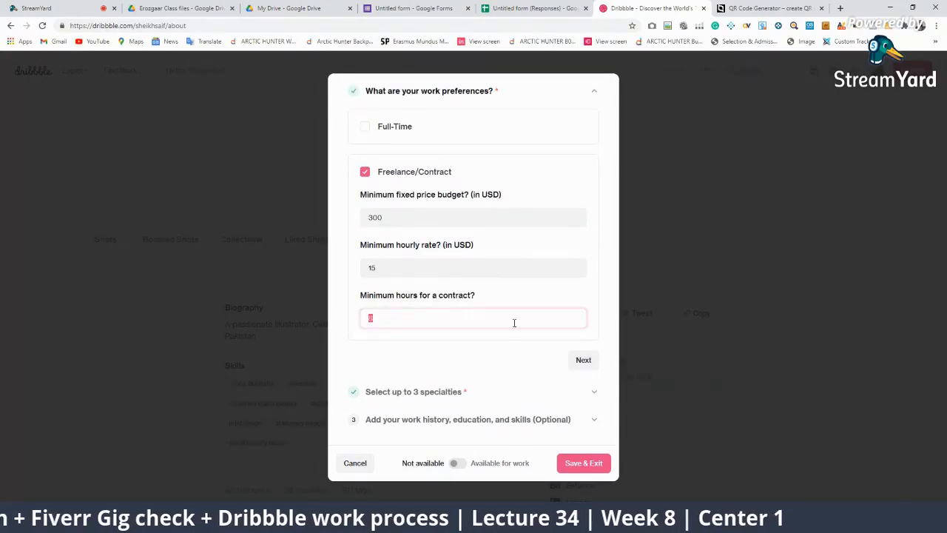
pyautogui.click(581, 360)
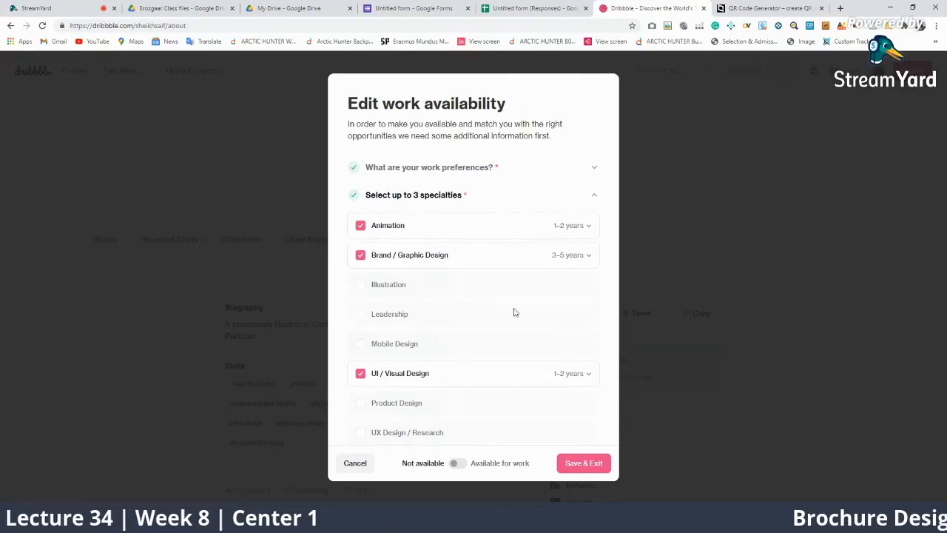
# Keep Brand / Graphic Design checked and set its experience to 6–8 years
pyautogui.click(585, 263)
pyautogui.click(581, 264)
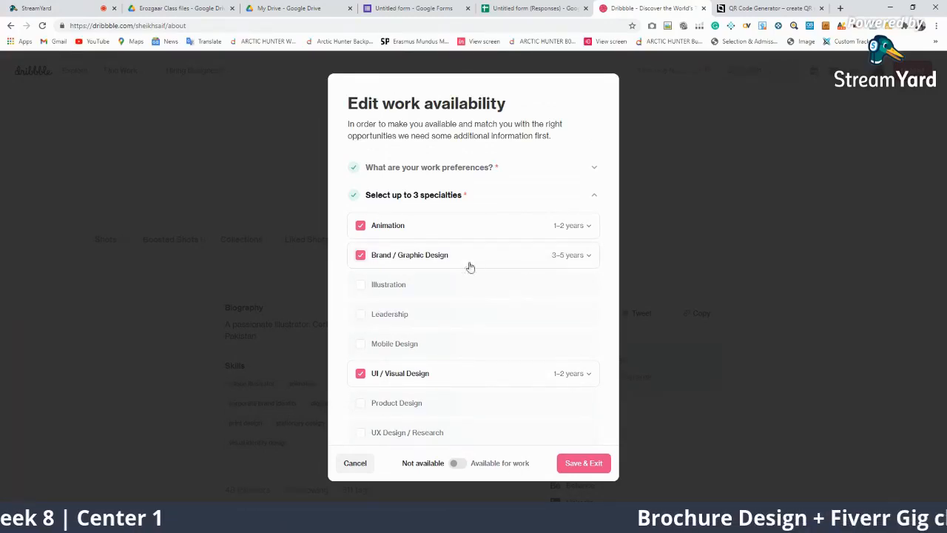
pyautogui.click(505, 255)
pyautogui.click(399, 258)
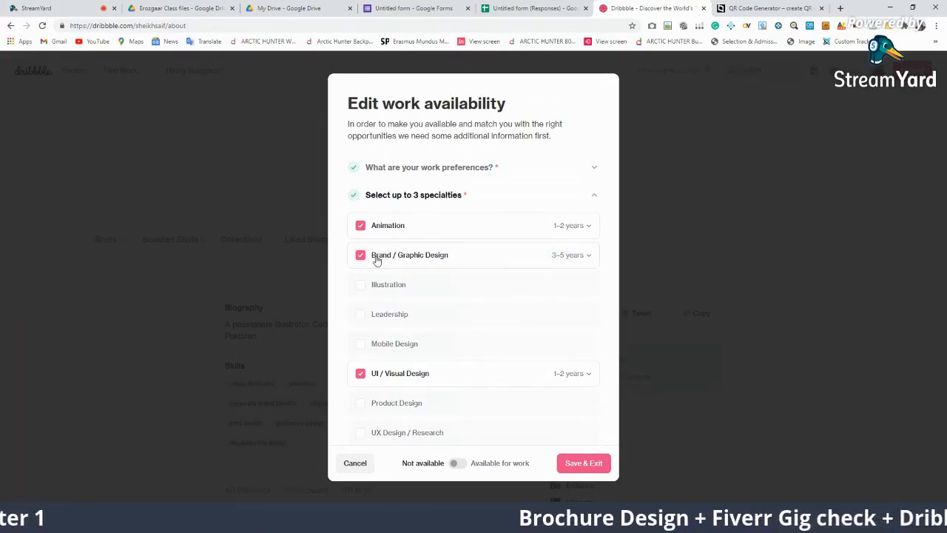
pyautogui.click(591, 256)
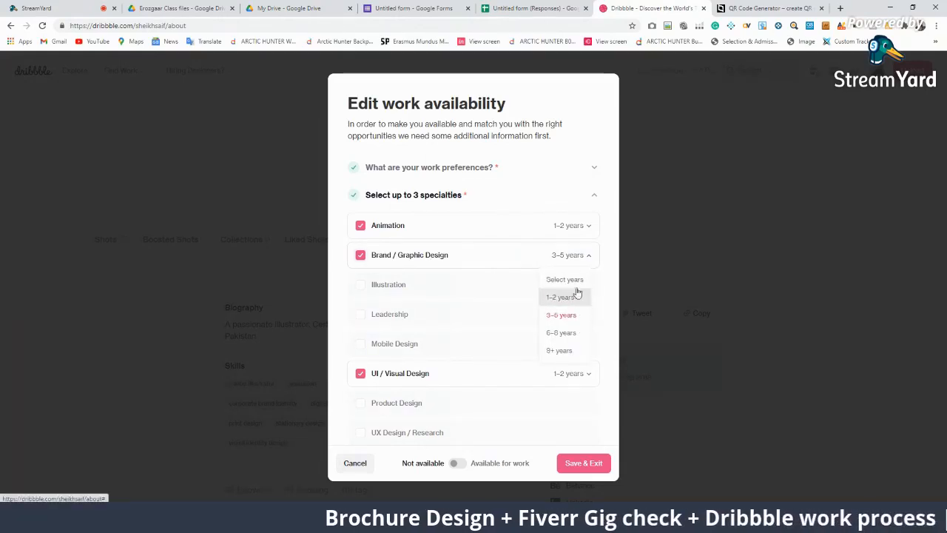
pyautogui.click(561, 333)
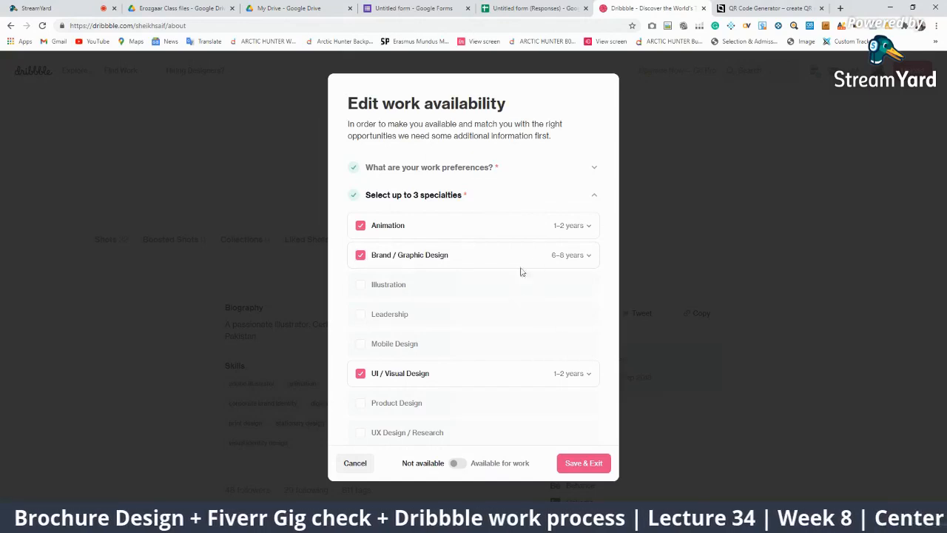
# Set Animation and UI / Visual Design to 3–5 years each, then continue to work history
pyautogui.click(575, 225)
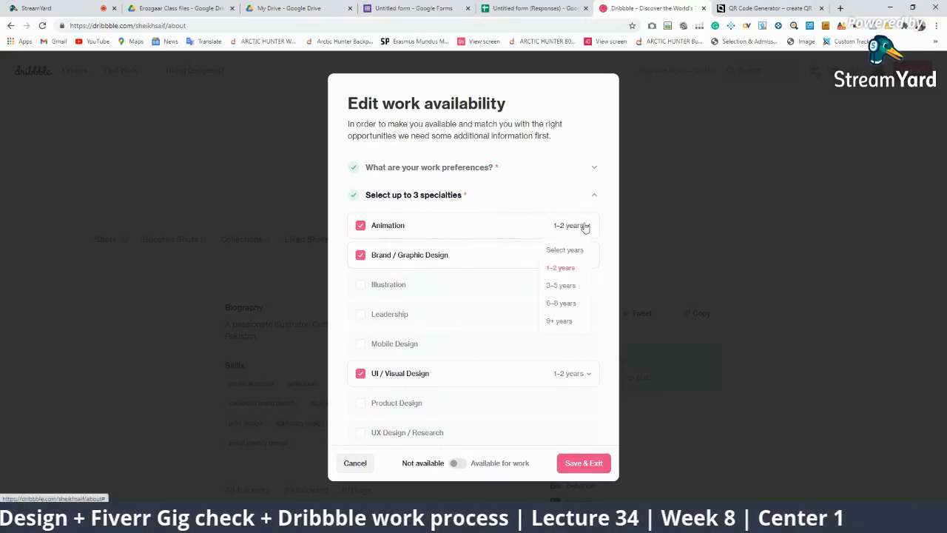
pyautogui.click(561, 285)
pyautogui.click(574, 375)
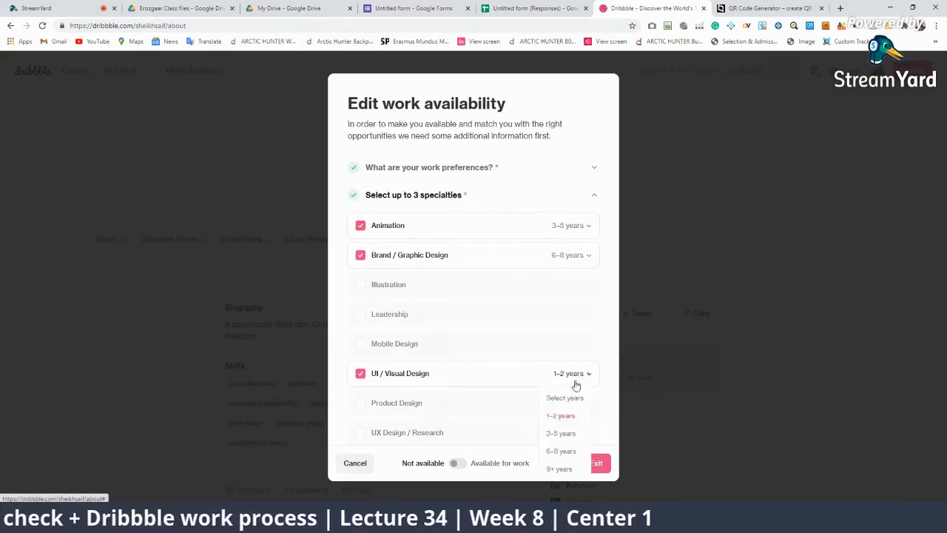
pyautogui.click(560, 432)
pyautogui.scroll(-3, 491, 328)
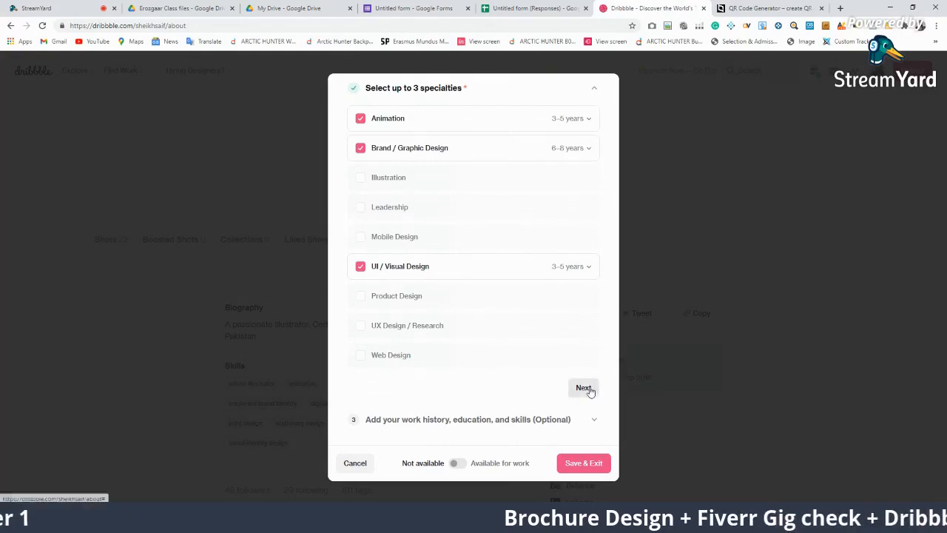
pyautogui.click(584, 387)
pyautogui.scroll(3, 481, 302)
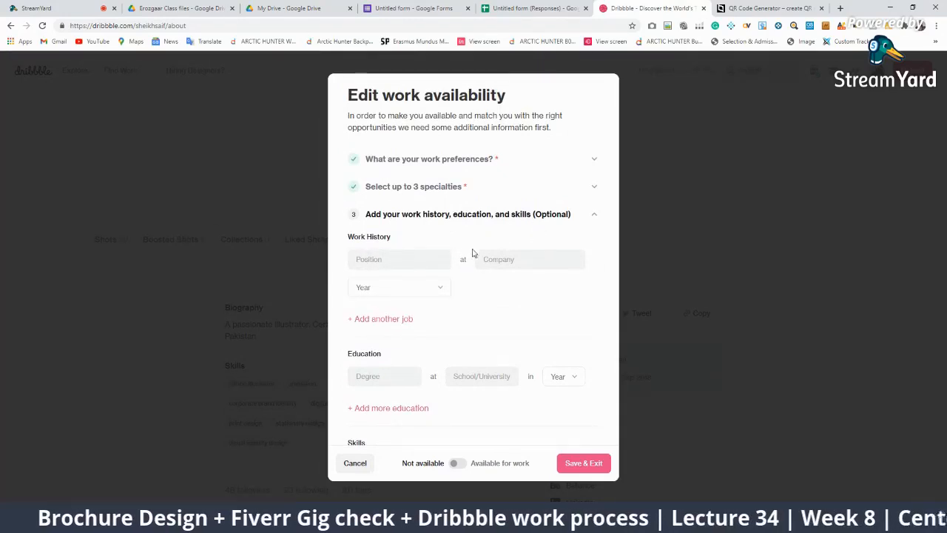
# Review the optional work history position field and the skills list
pyautogui.click(408, 256)
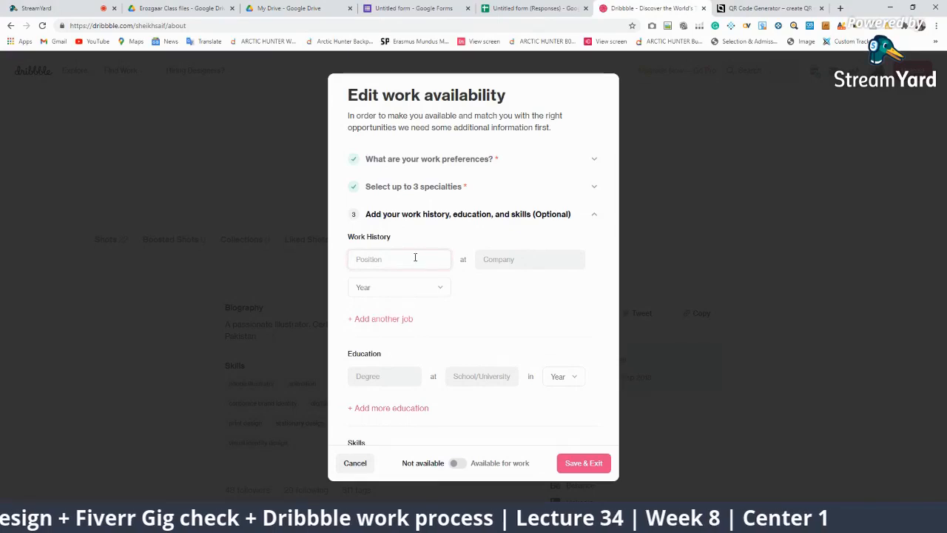
pyautogui.scroll(-3, 448, 293)
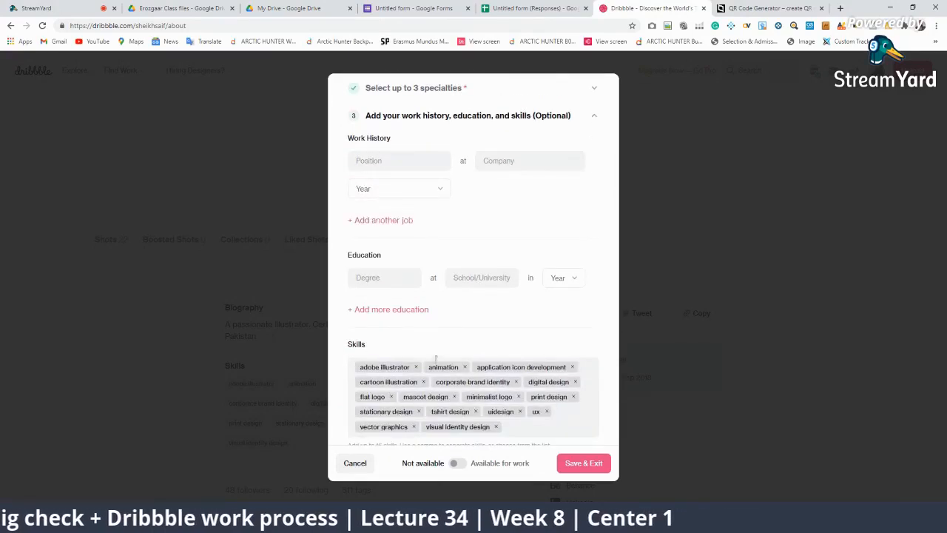
pyautogui.click(459, 351)
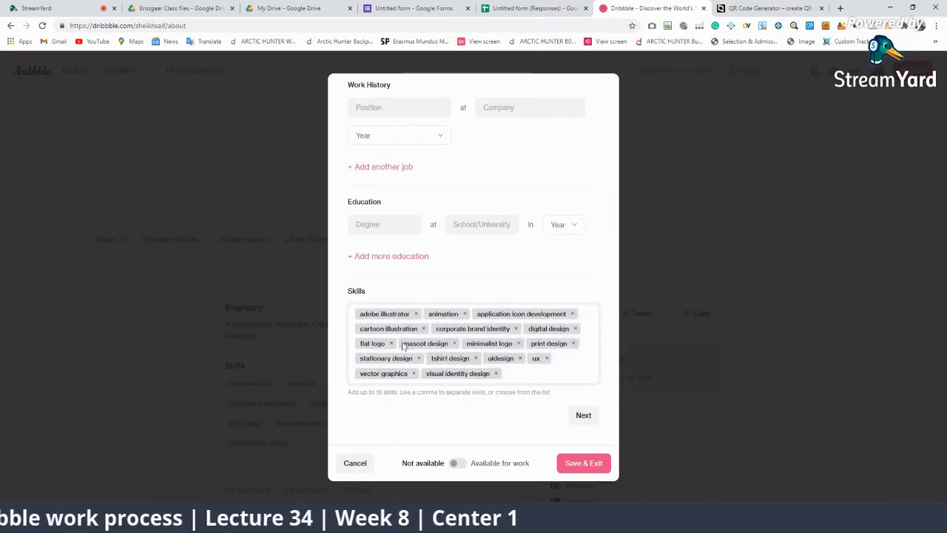
pyautogui.click(392, 392)
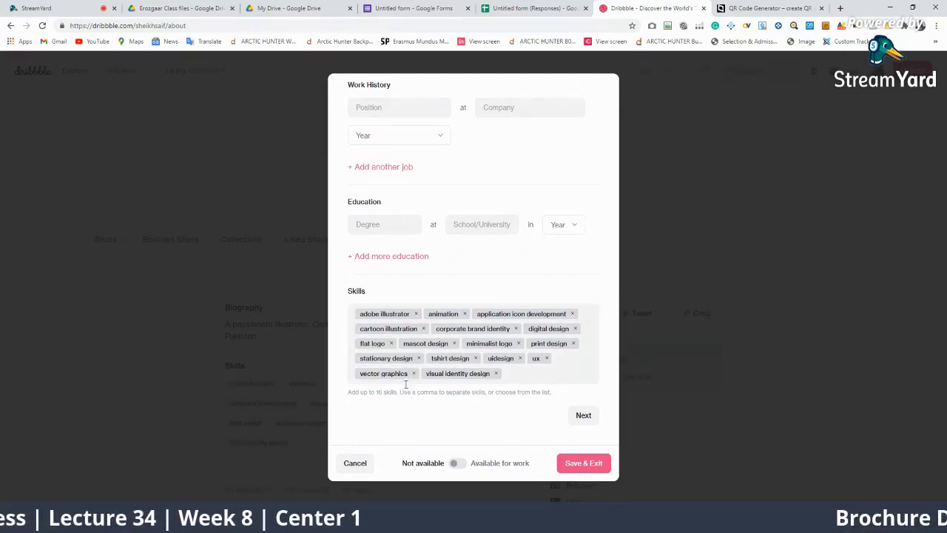
pyautogui.click(406, 383)
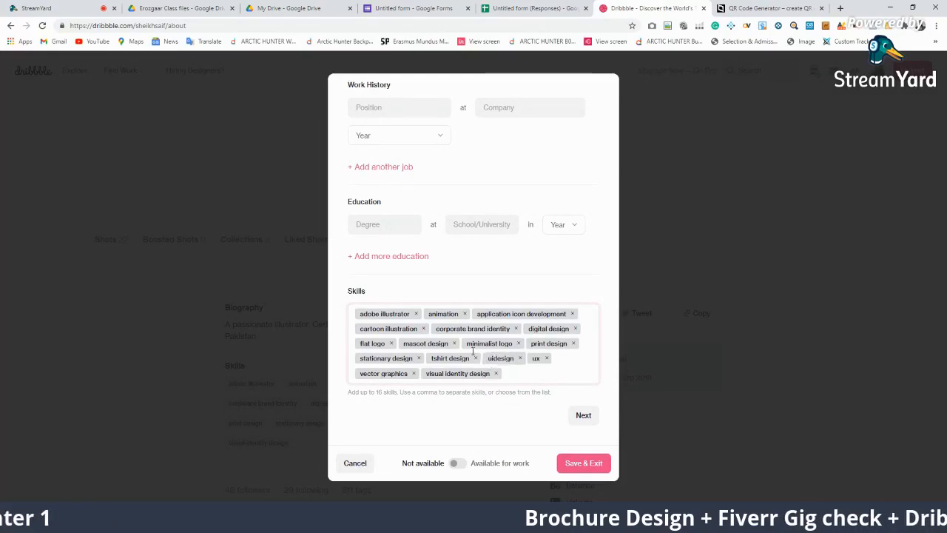
pyautogui.click(333, 360)
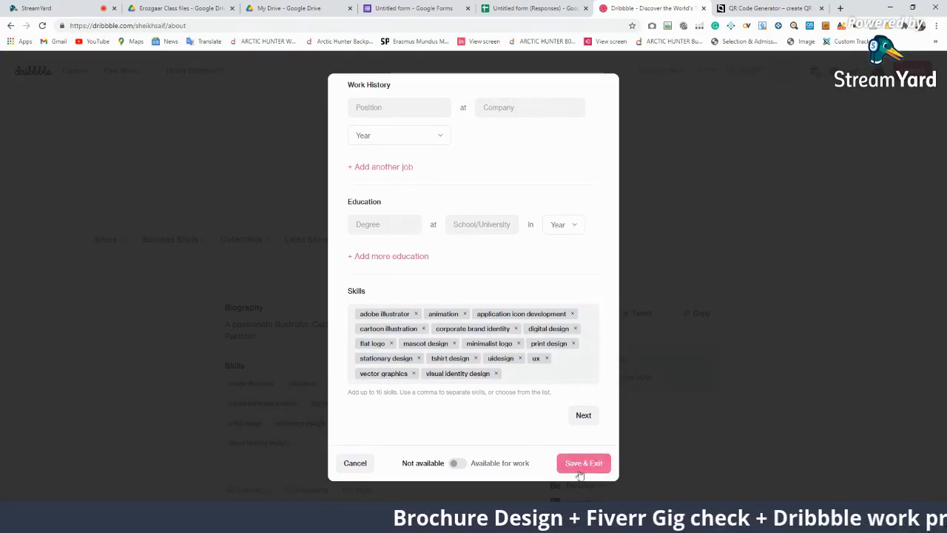
# Switch the profile to Available for work and Save & Exit
pyautogui.click(459, 469)
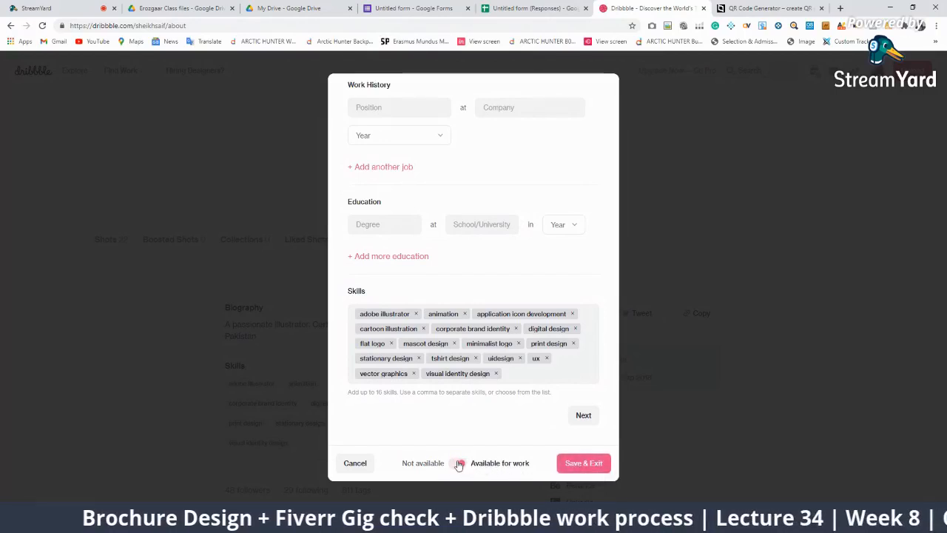
pyautogui.click(458, 466)
pyautogui.click(458, 464)
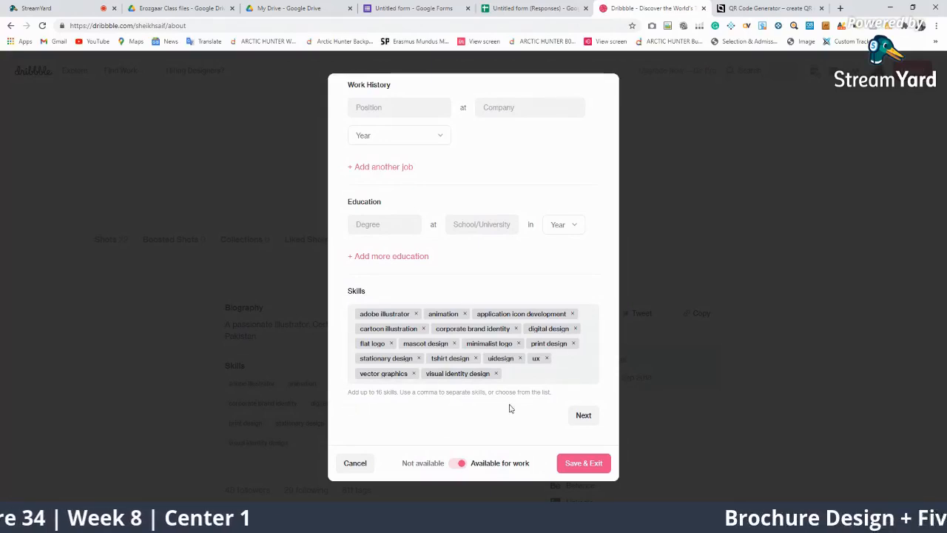
pyautogui.click(579, 463)
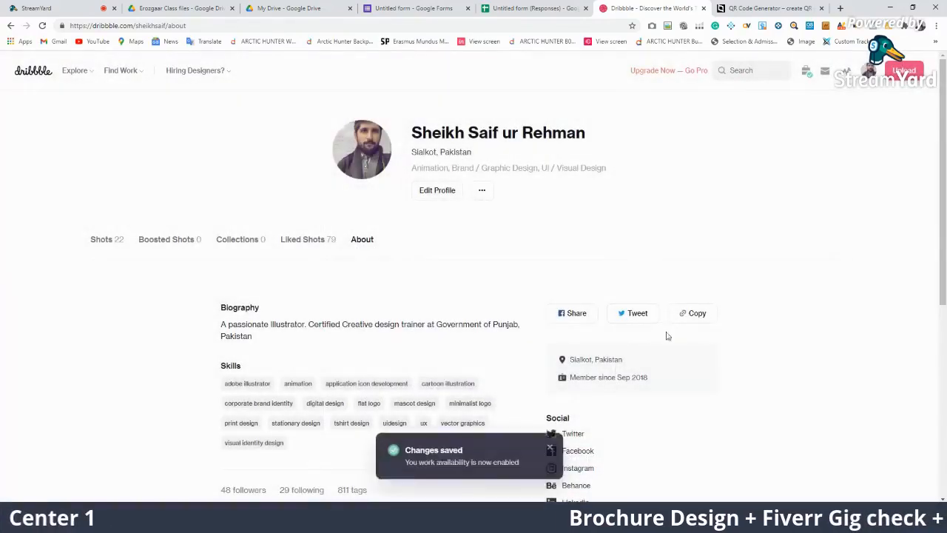
# Scroll the availability form, then go to the profile's Shots page
pyautogui.scroll(-5, 510, 333)
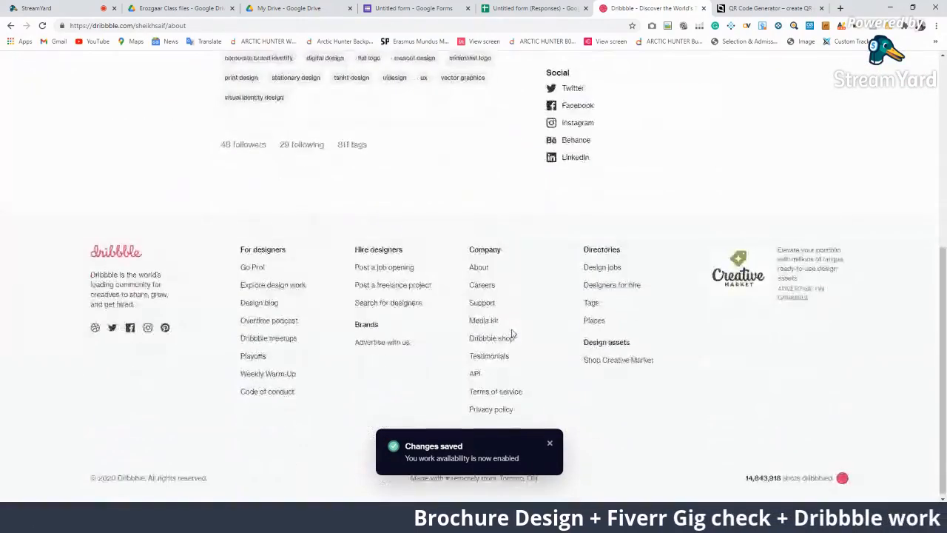
pyautogui.scroll(1, 343, 225)
pyautogui.scroll(5, 661, 332)
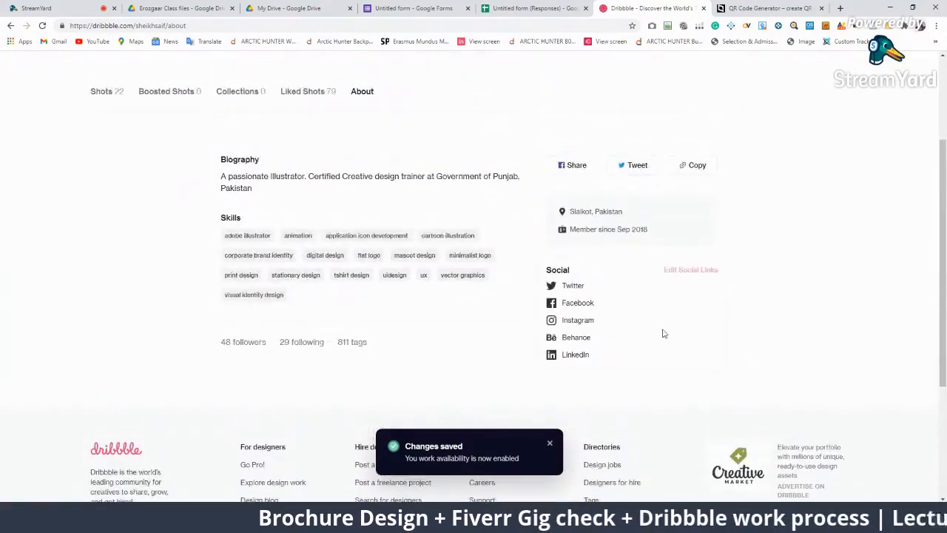
pyautogui.moveTo(872, 72)
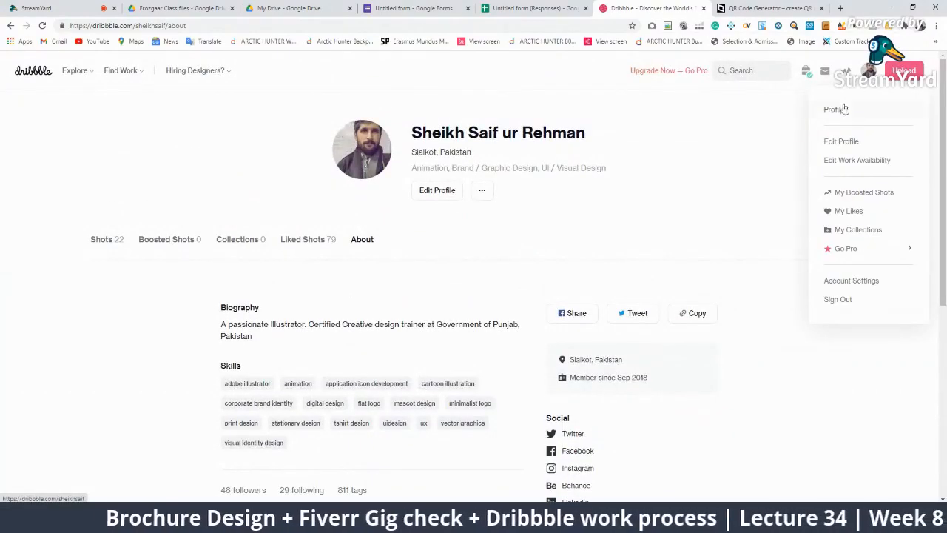
pyautogui.click(840, 108)
# Reopen the work availability form, check the saved freelance minimums, and cancel without changes
pyautogui.moveTo(869, 81)
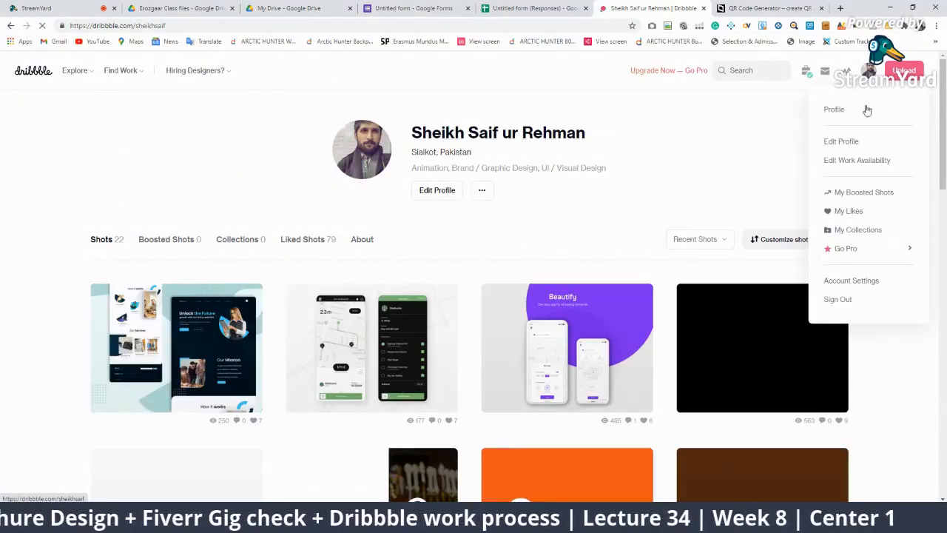
pyautogui.click(842, 159)
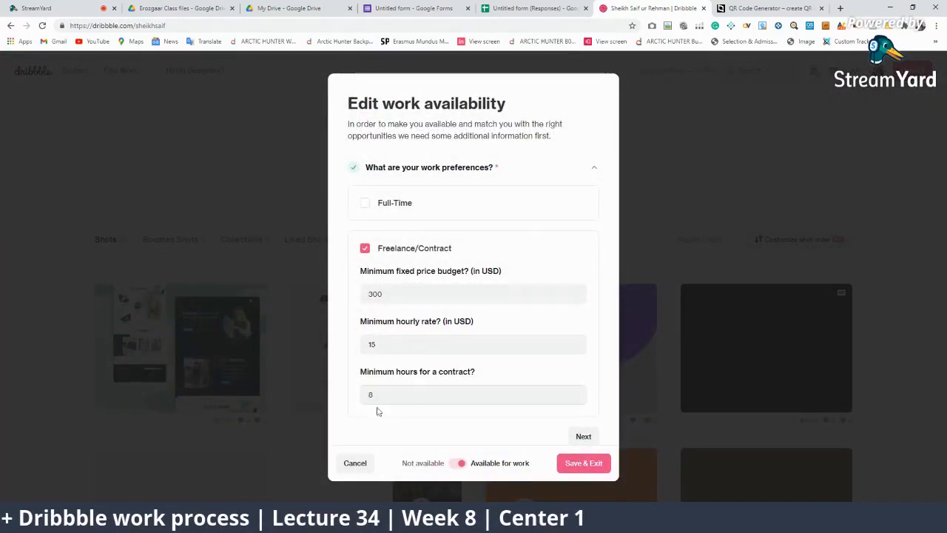
pyautogui.scroll(-1, 600, 185)
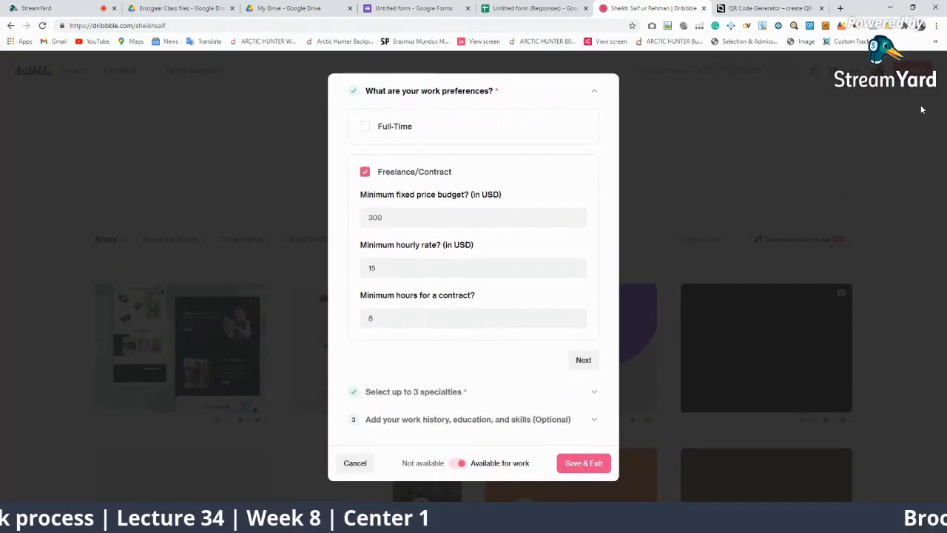
pyautogui.click(363, 462)
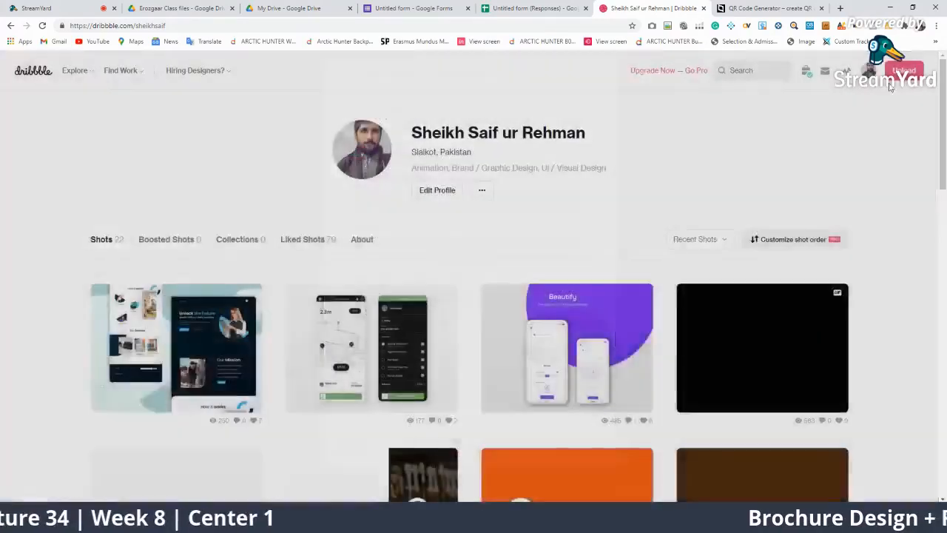
pyautogui.moveTo(870, 73)
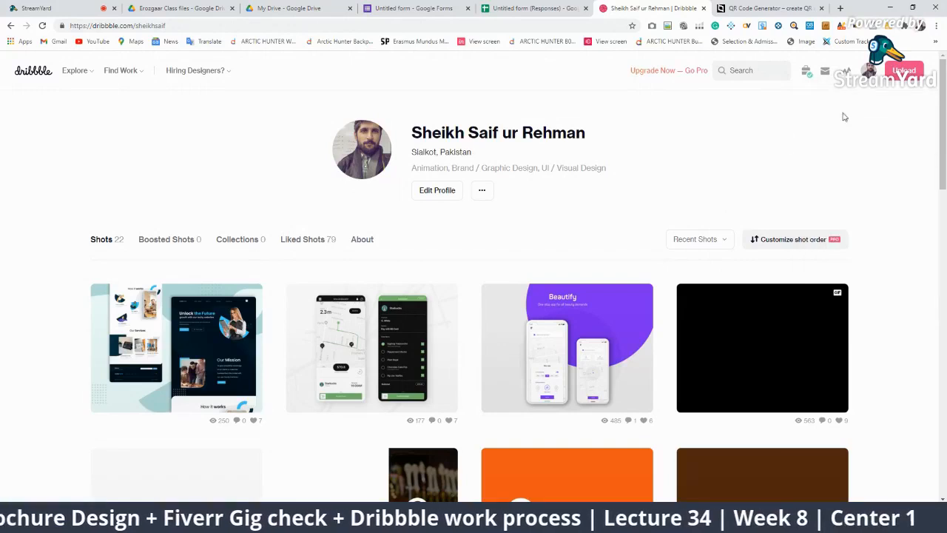
# Read the buyer's message asking whether the minimalism lion logo is available, then go back to Messages
pyautogui.click(825, 71)
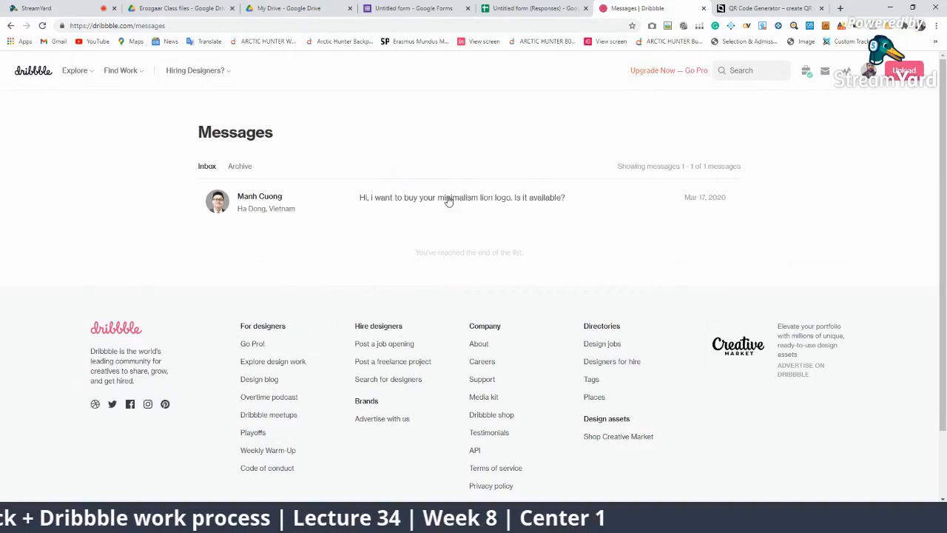
pyautogui.click(406, 232)
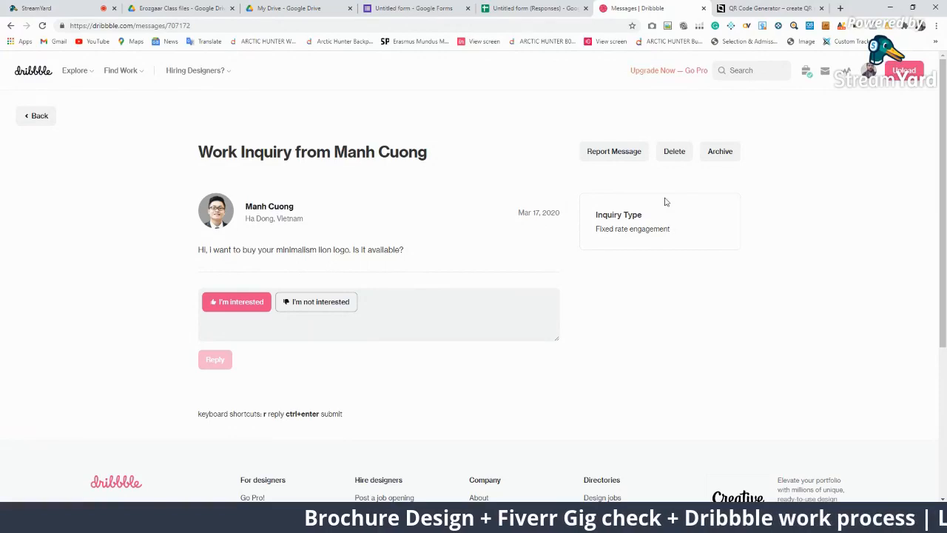
pyautogui.moveTo(851, 80)
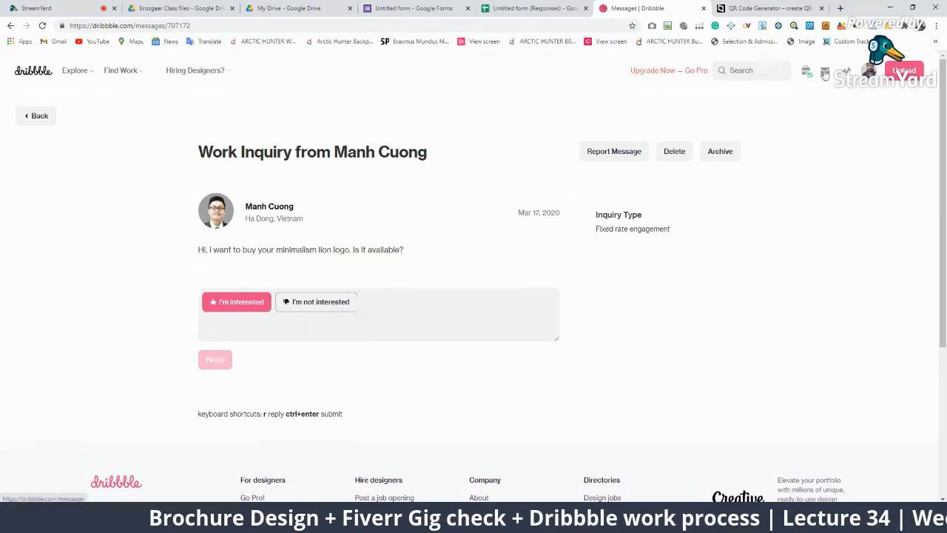
pyautogui.click(824, 77)
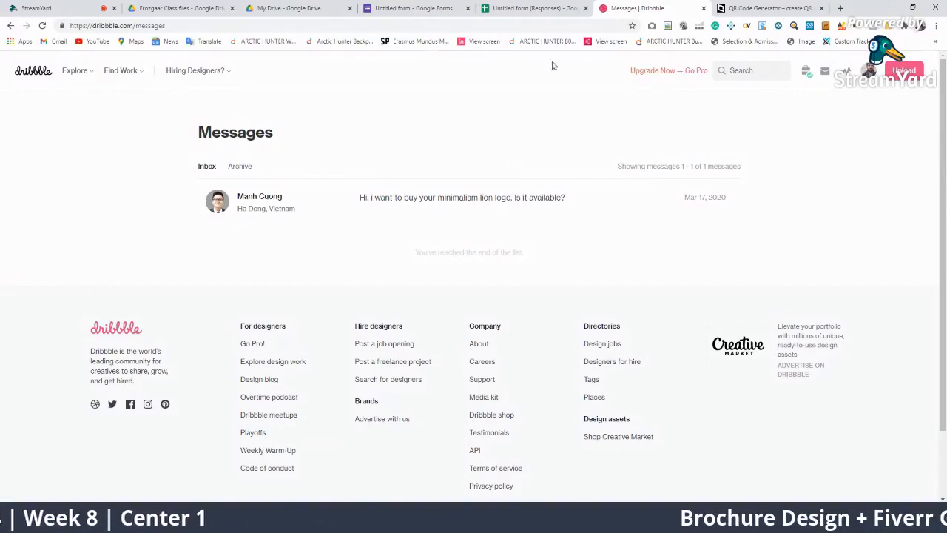
# Go to Hiring Designers, then open Find Work's Job Board
pyautogui.click(211, 70)
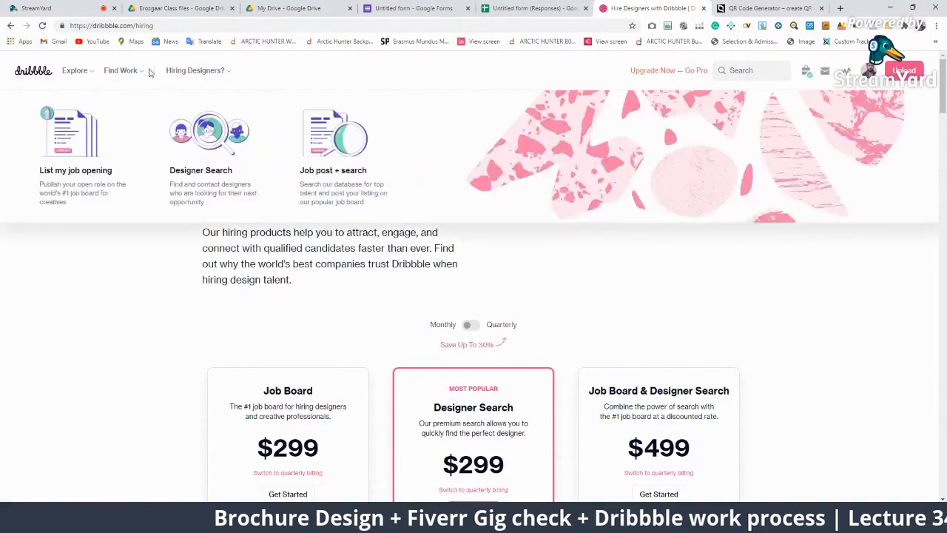
pyautogui.moveTo(122, 74)
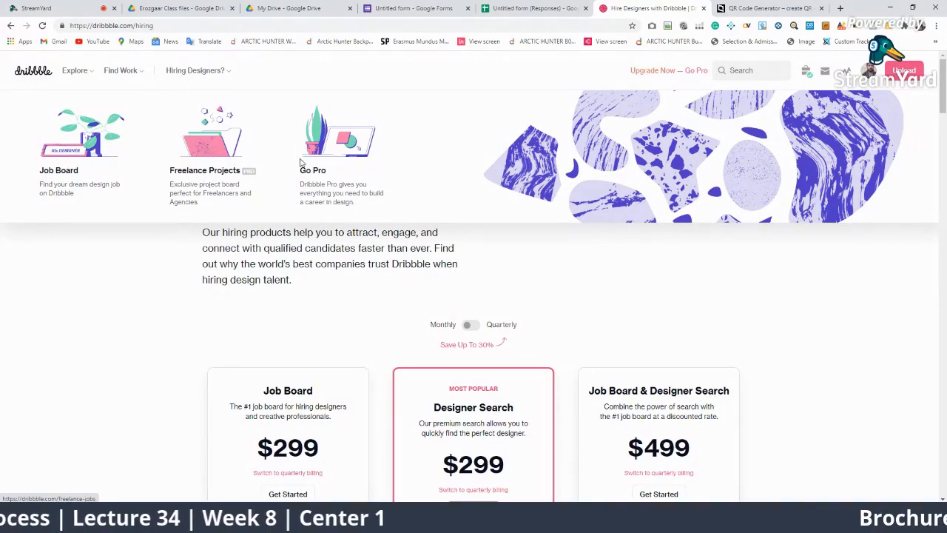
pyautogui.click(77, 154)
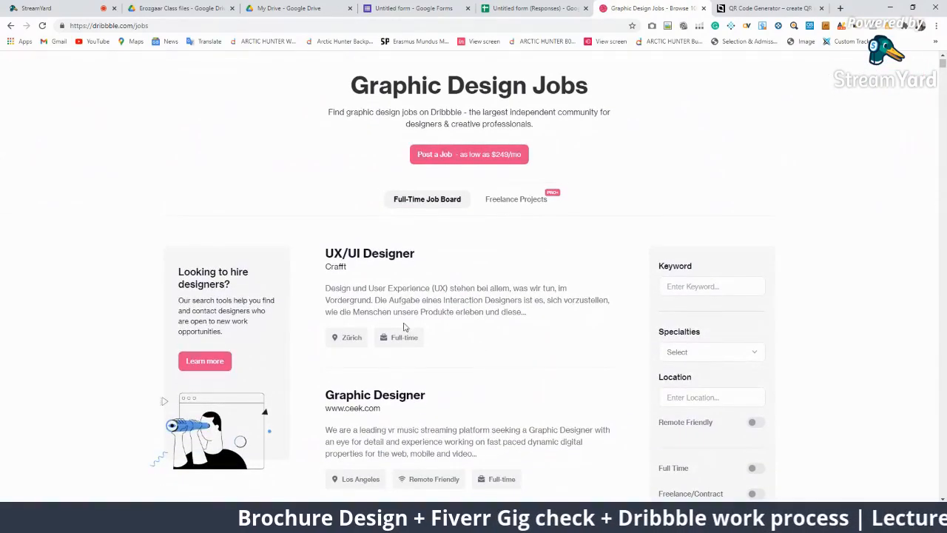
pyautogui.scroll(-2, 407, 344)
pyautogui.scroll(1, 424, 358)
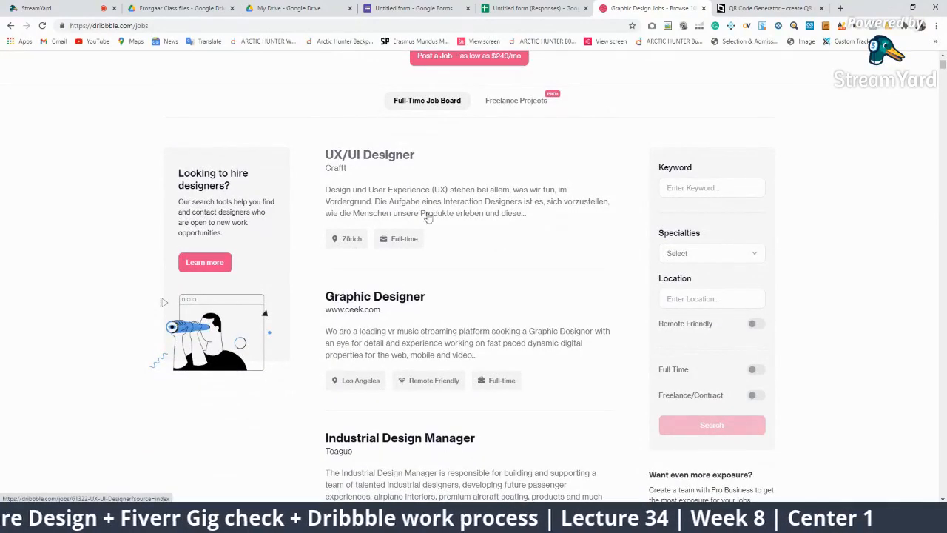
# Scroll through full-time openings such as UX/UI Designer and Graphic Designer
pyautogui.scroll(-5, 436, 274)
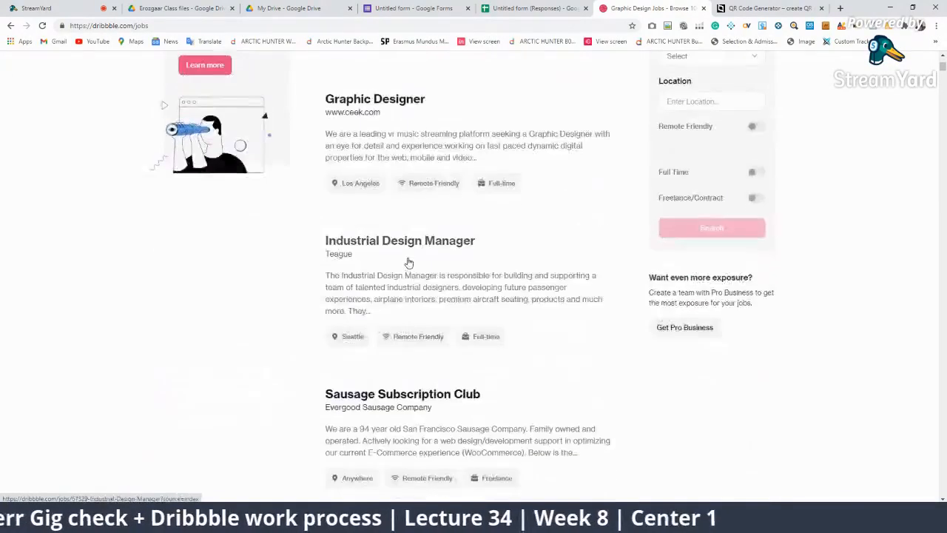
pyautogui.scroll(3, 333, 380)
pyautogui.scroll(3, 333, 380)
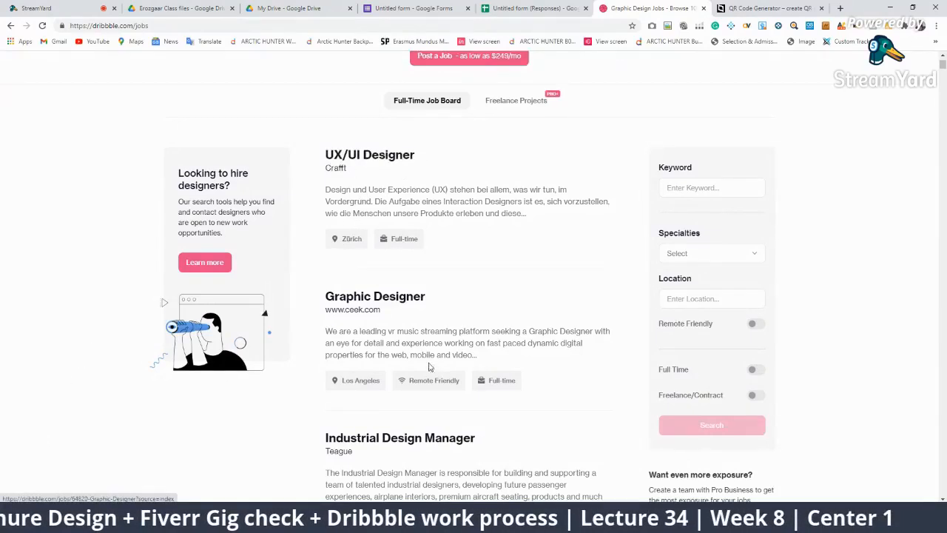
pyautogui.scroll(-4, 429, 367)
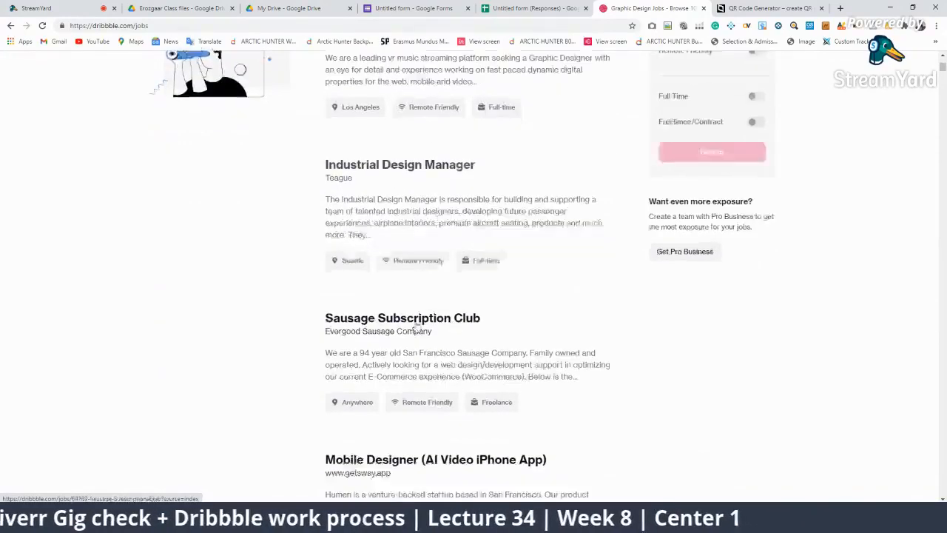
pyautogui.scroll(-2, 417, 330)
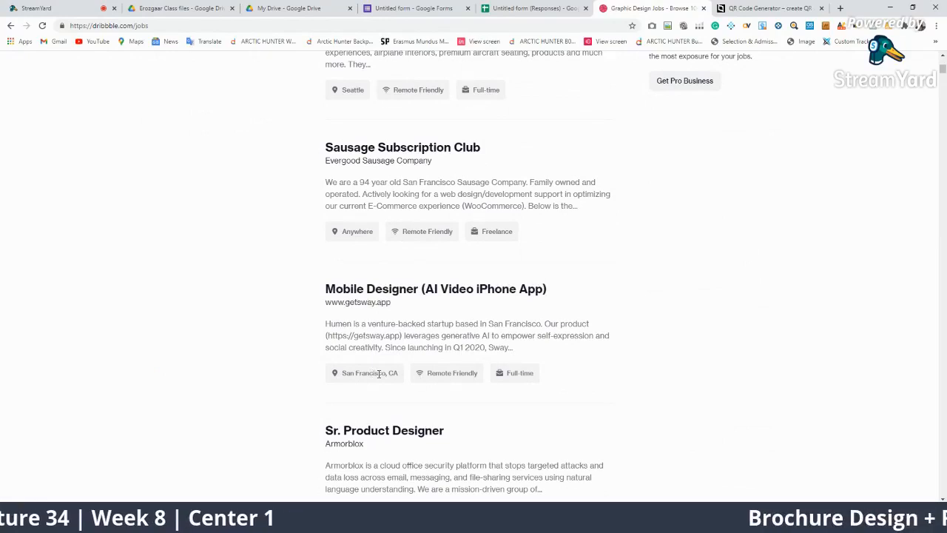
pyautogui.scroll(-3, 379, 373)
pyautogui.scroll(-3, 377, 375)
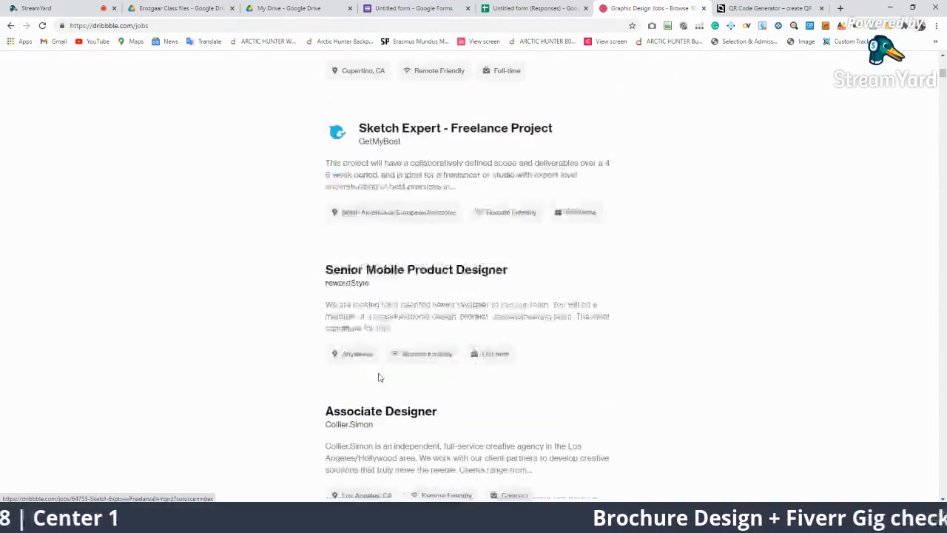
pyautogui.scroll(8, 284, 315)
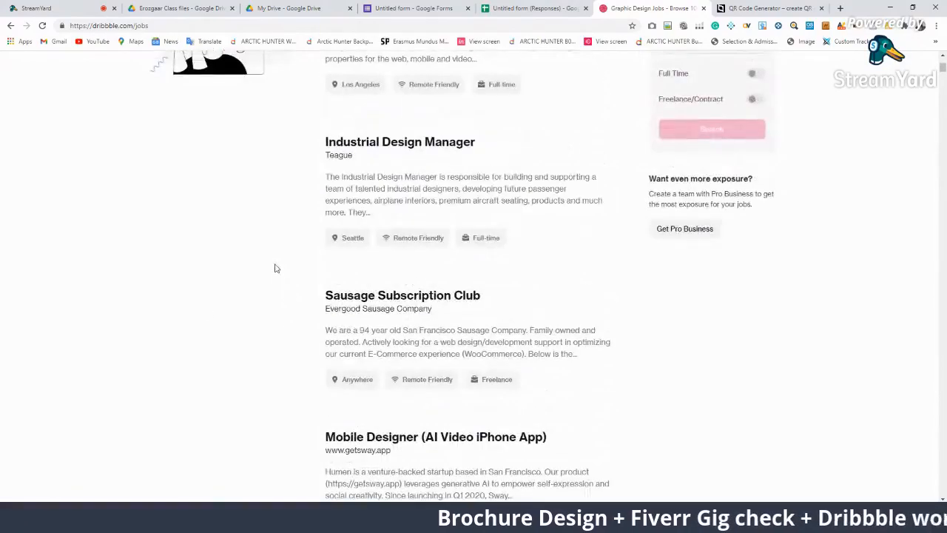
pyautogui.scroll(6, 274, 266)
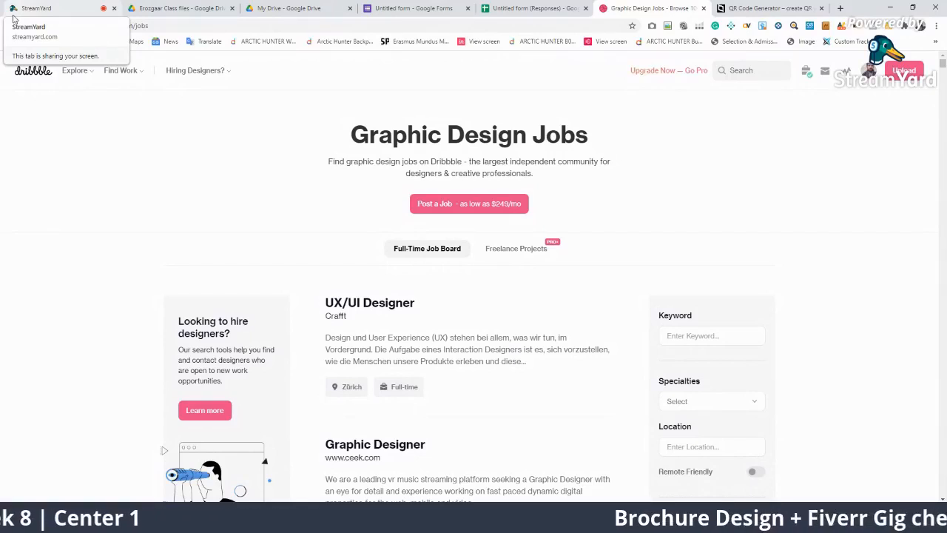
pyautogui.click(890, 7)
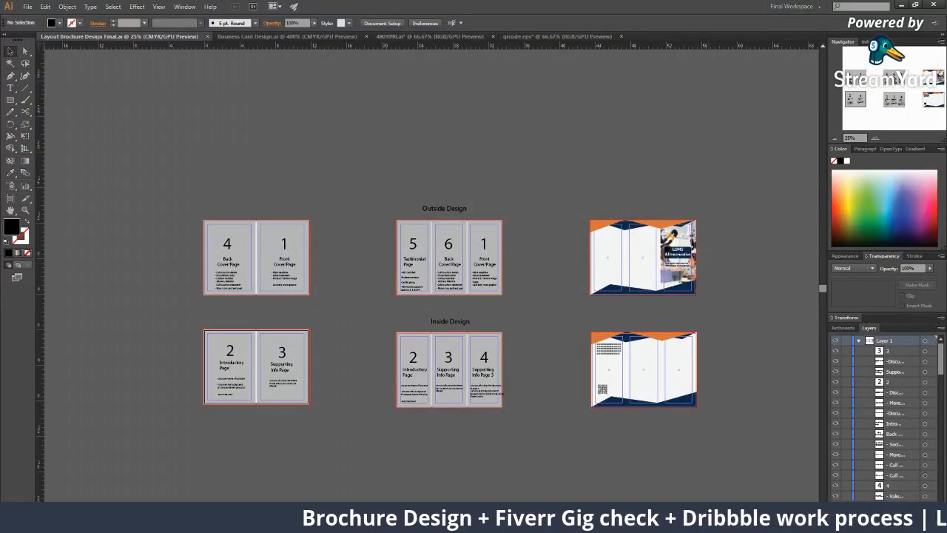
pyautogui.moveTo(713, 522)
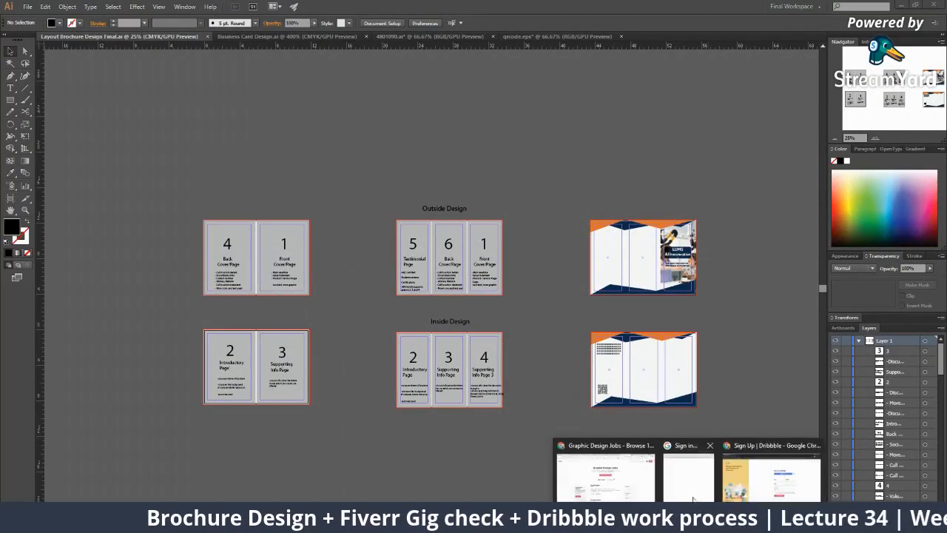
pyautogui.click(773, 466)
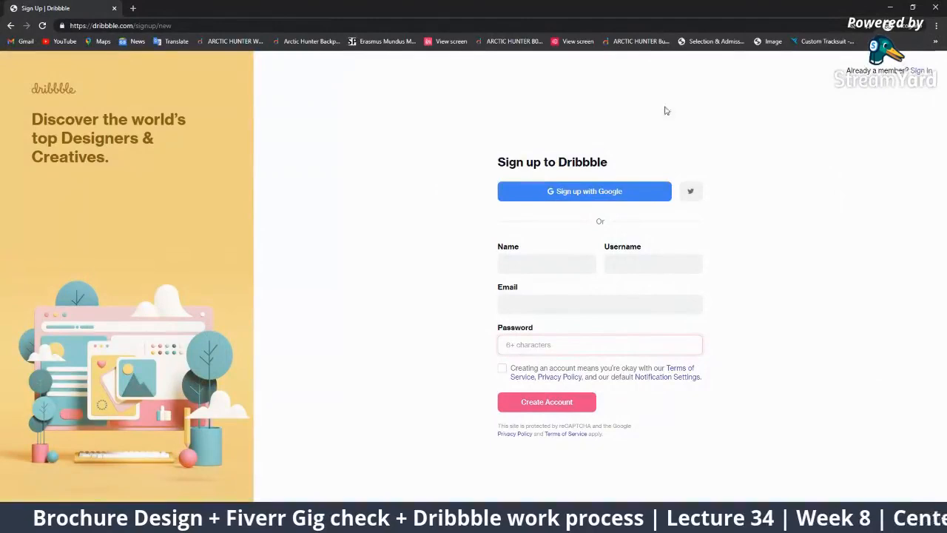
pyautogui.click(890, 6)
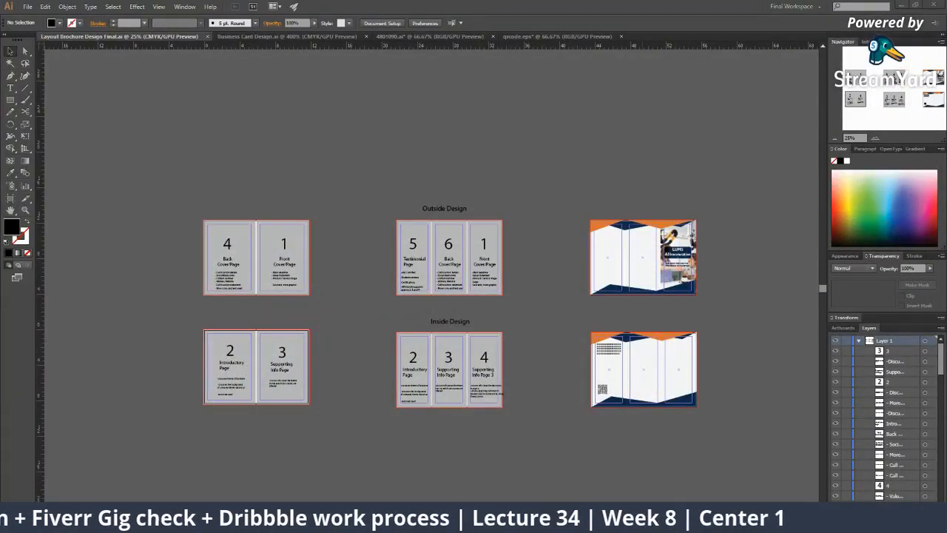
pyautogui.moveTo(714, 522)
pyautogui.click(607, 474)
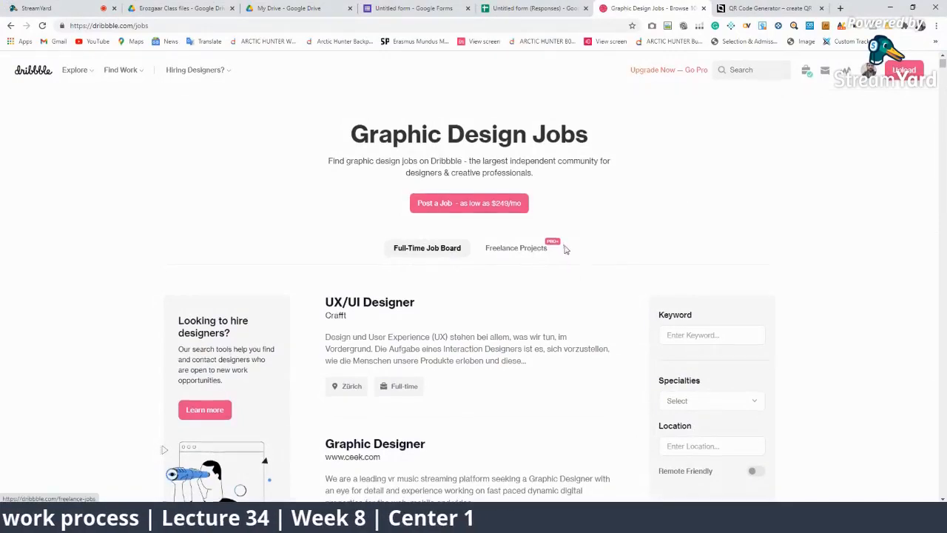
# Filter the job search to Freelance/Contract work and run it
pyautogui.scroll(-1, 682, 237)
pyautogui.click(688, 232)
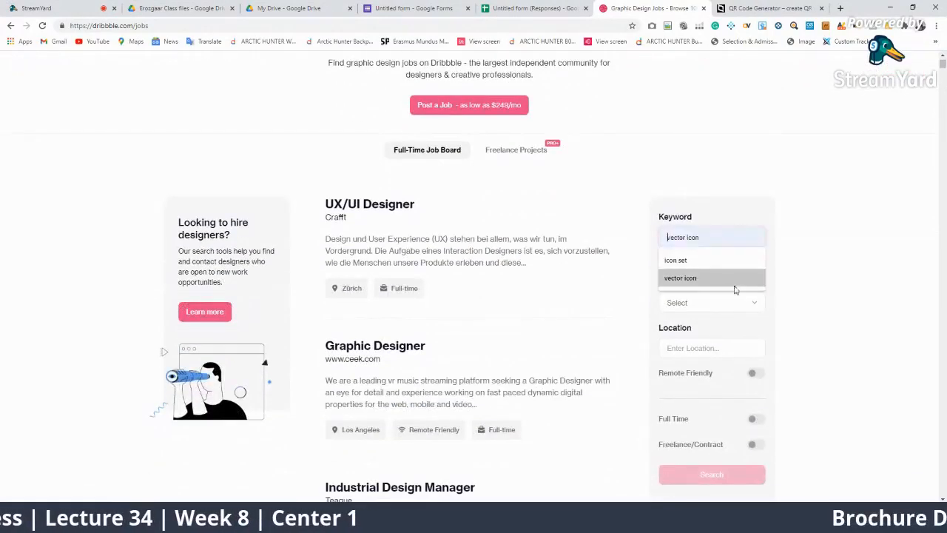
pyautogui.click(818, 262)
pyautogui.click(710, 301)
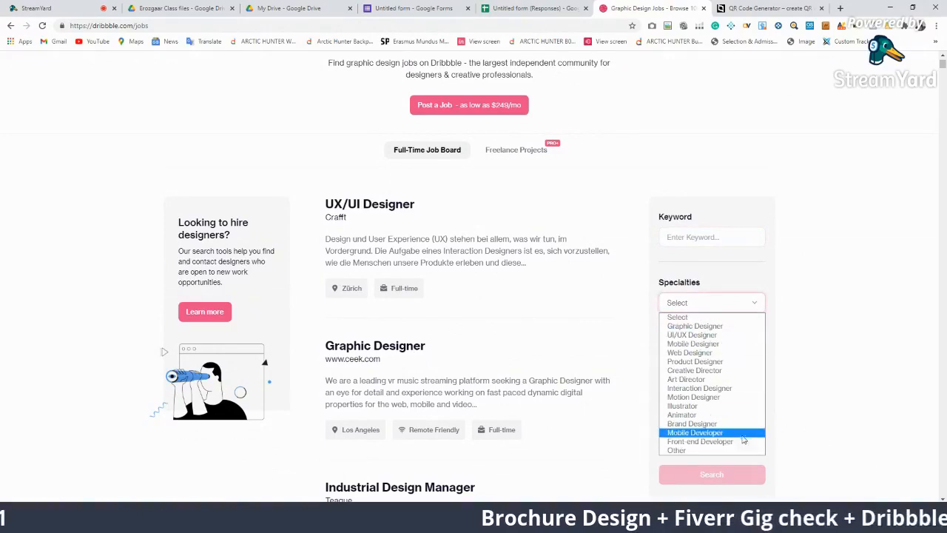
pyautogui.click(816, 415)
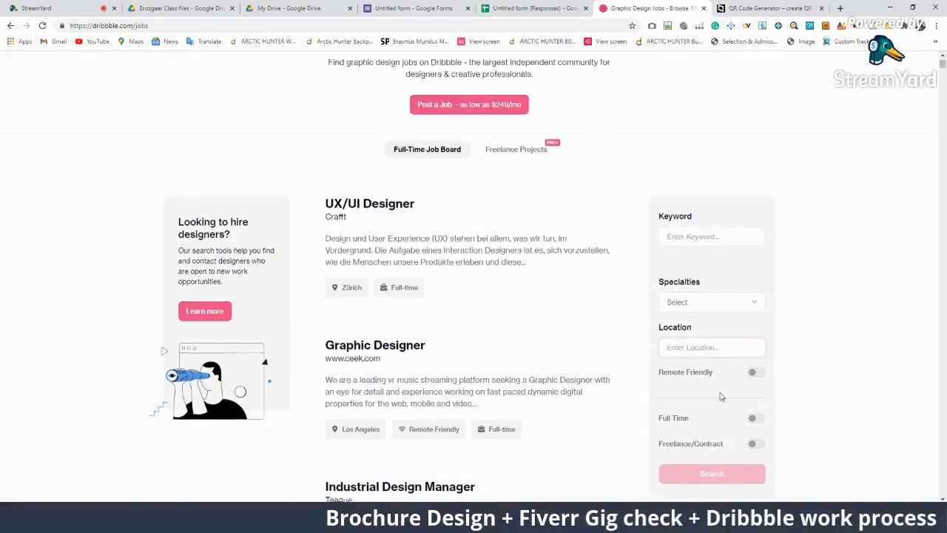
pyautogui.scroll(-1, 718, 374)
pyautogui.click(755, 346)
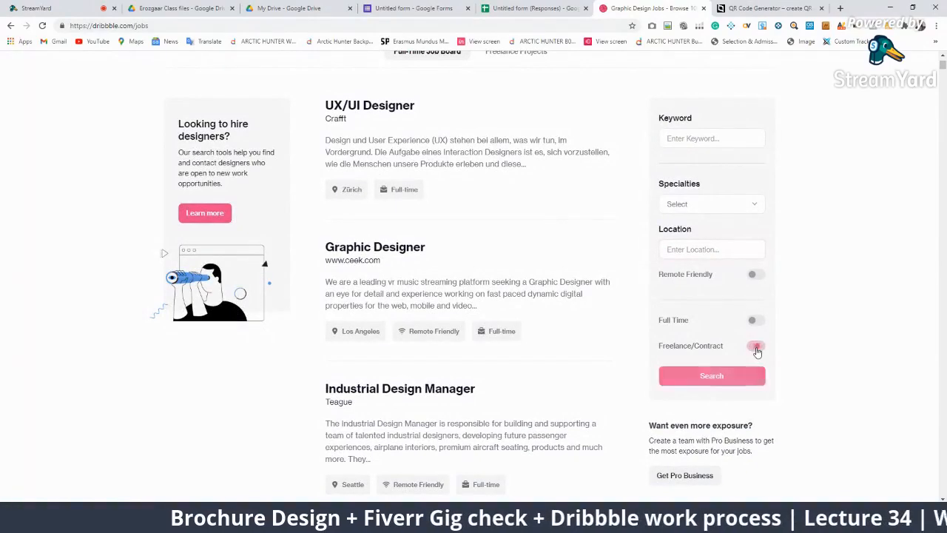
pyautogui.click(712, 376)
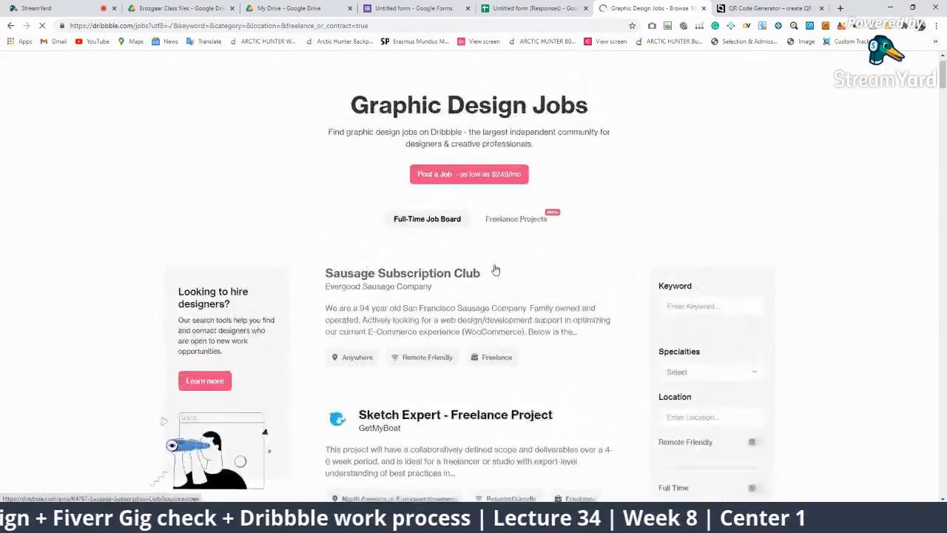
# Switch to Freelance Projects and scan Logo Design, Need logotype ($50) and Character designing
pyautogui.click(534, 256)
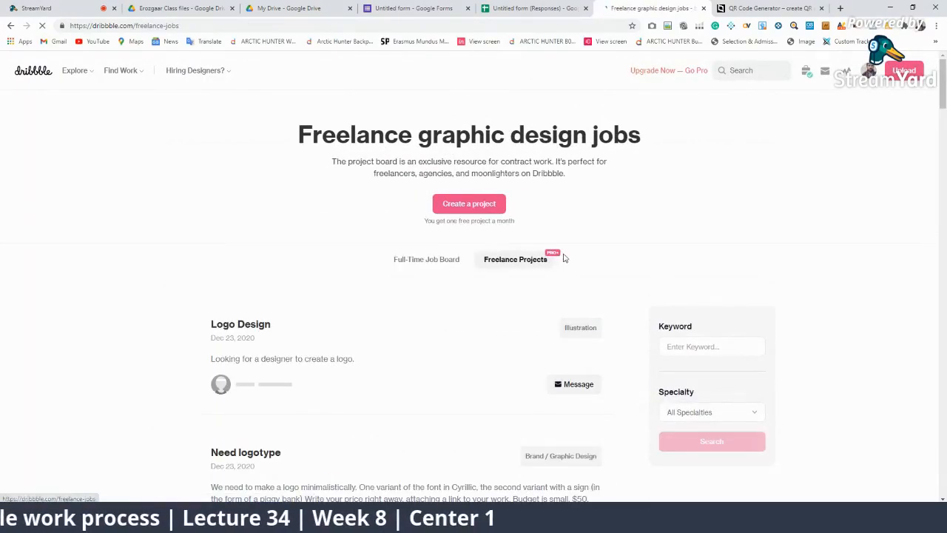
pyautogui.scroll(-3, 295, 276)
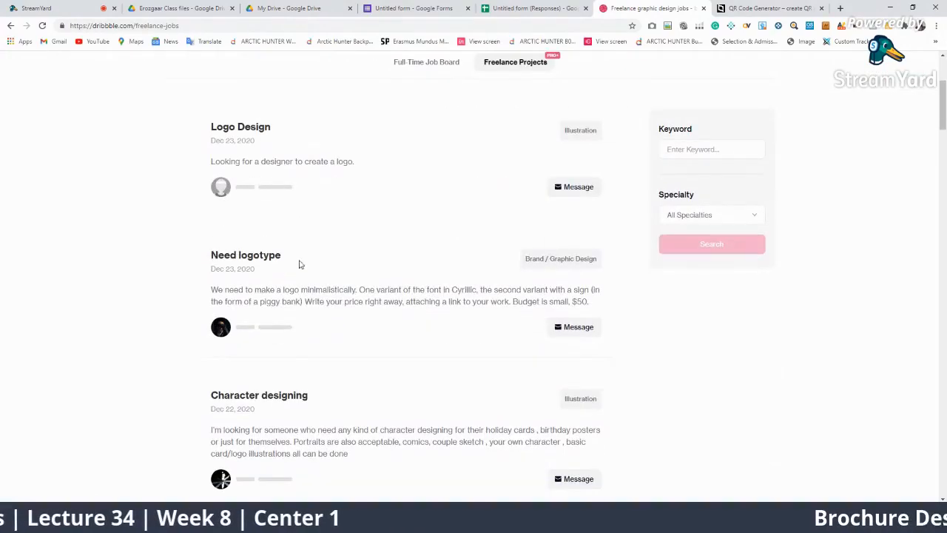
pyautogui.scroll(2, 289, 289)
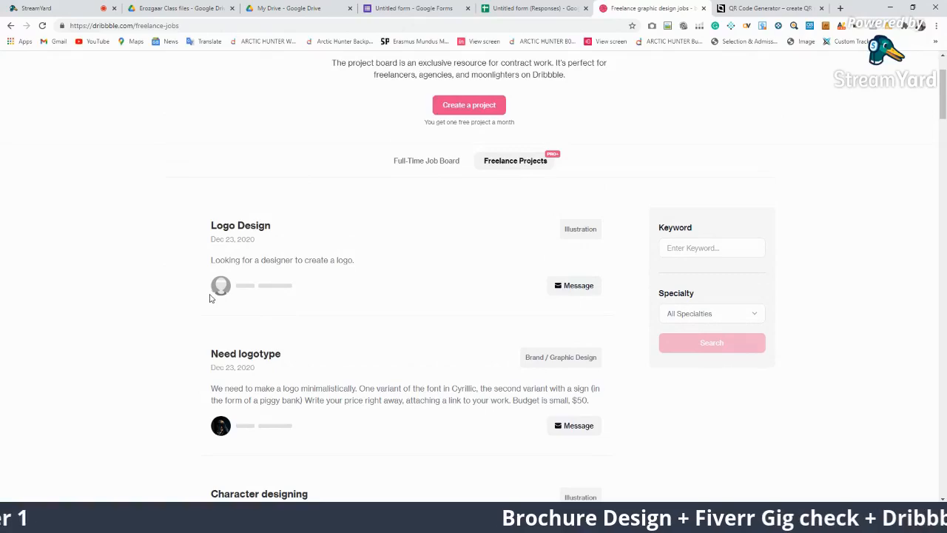
pyautogui.scroll(-7, 279, 384)
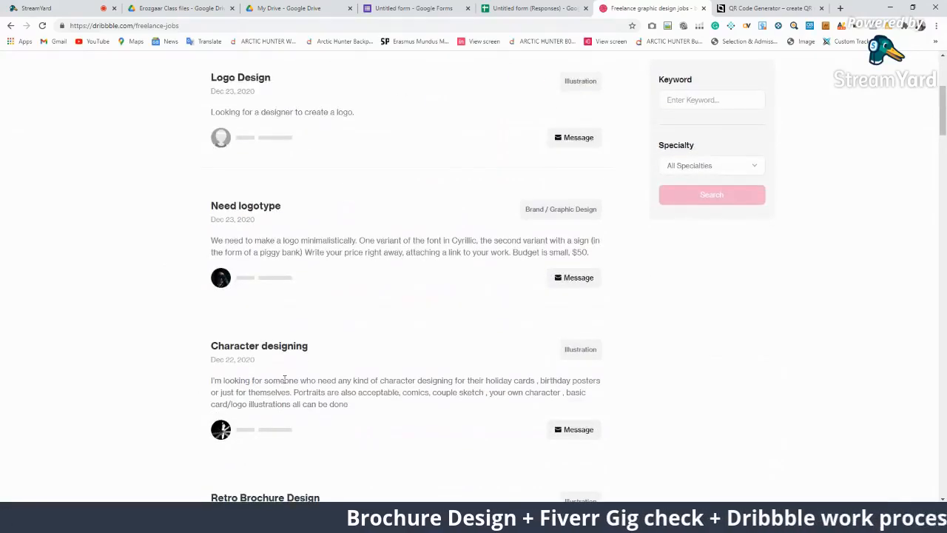
pyautogui.scroll(5, 407, 416)
pyautogui.scroll(4, 416, 417)
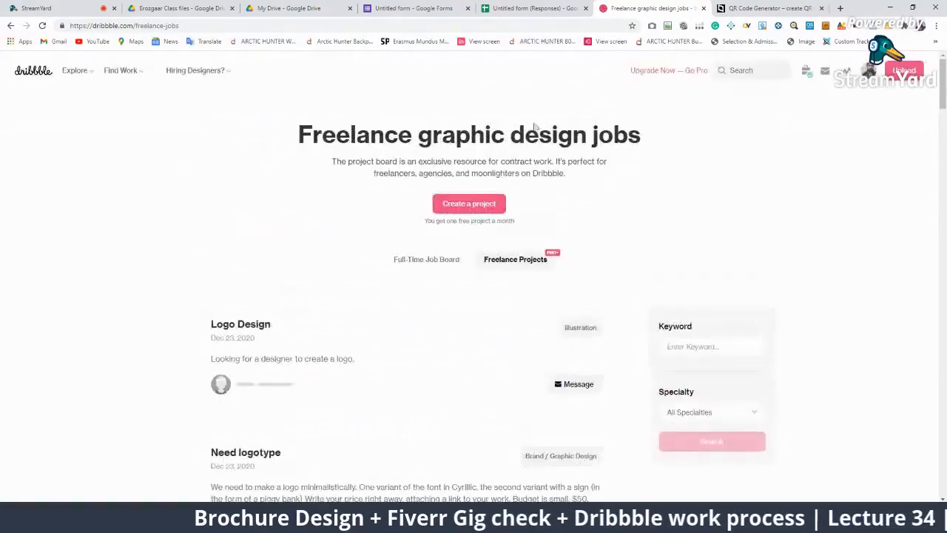
# Open the Go Pro page, try the $5 Pro plan checkout, and return to compare plans
pyautogui.click(673, 73)
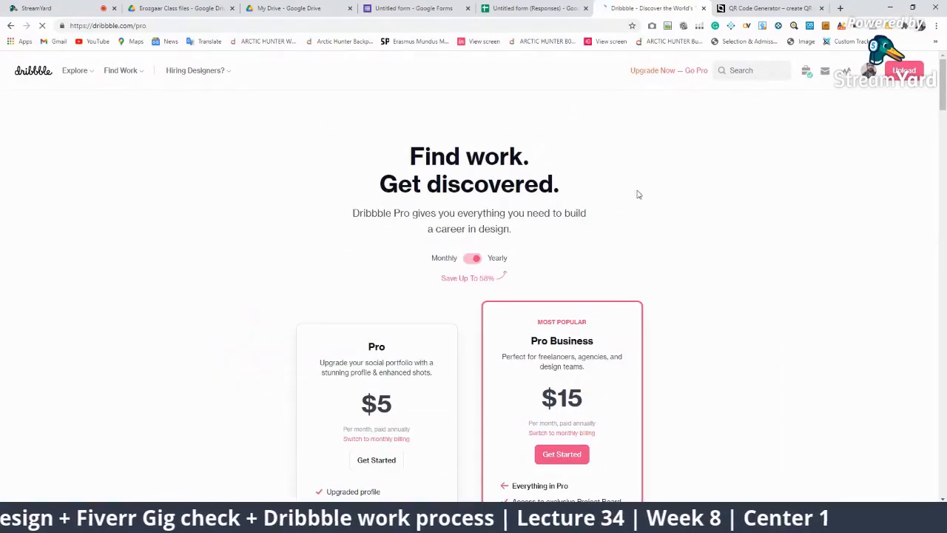
pyautogui.scroll(-3, 511, 335)
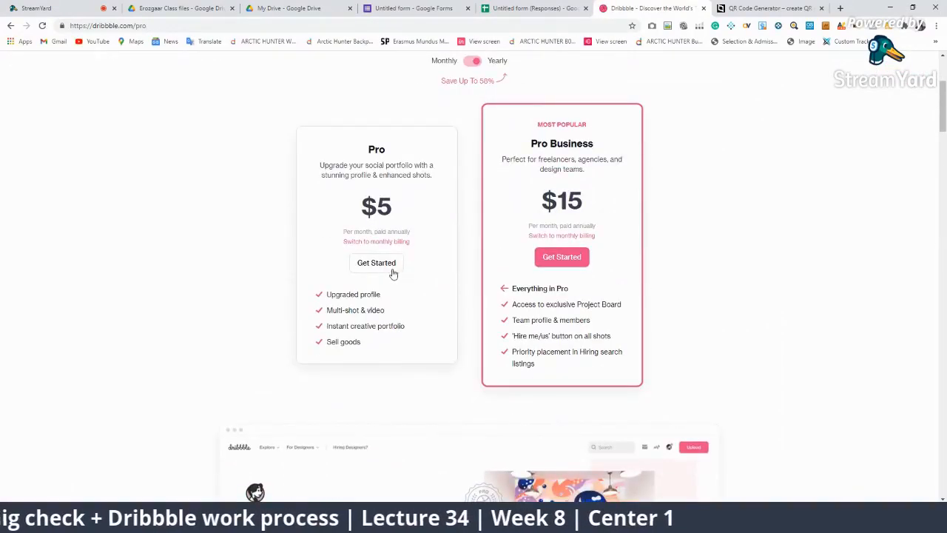
pyautogui.click(387, 266)
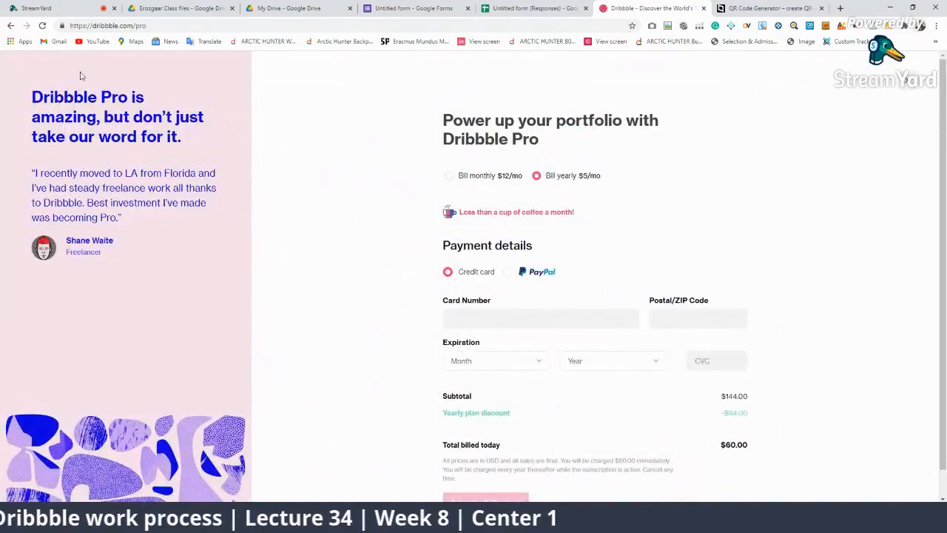
pyautogui.click(10, 25)
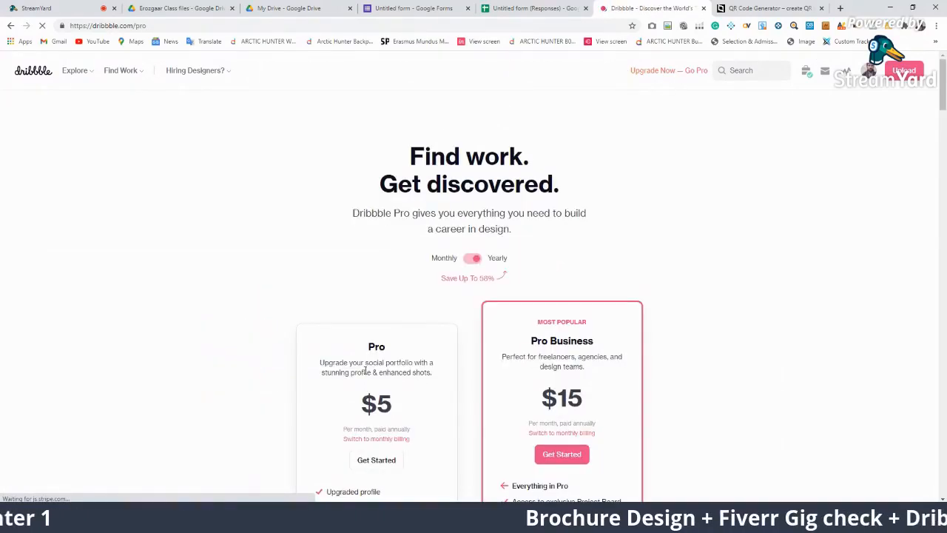
pyautogui.scroll(-2, 592, 370)
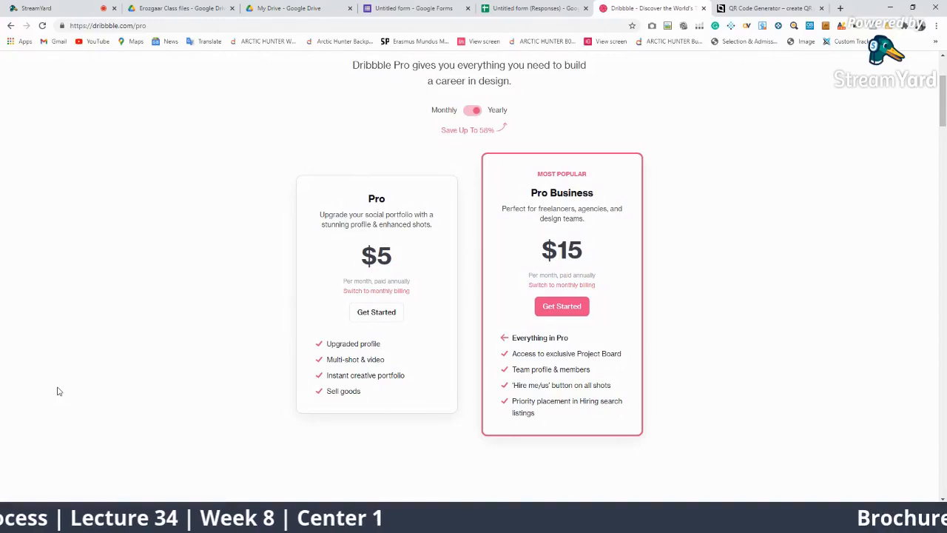
pyautogui.scroll(2, 42, 362)
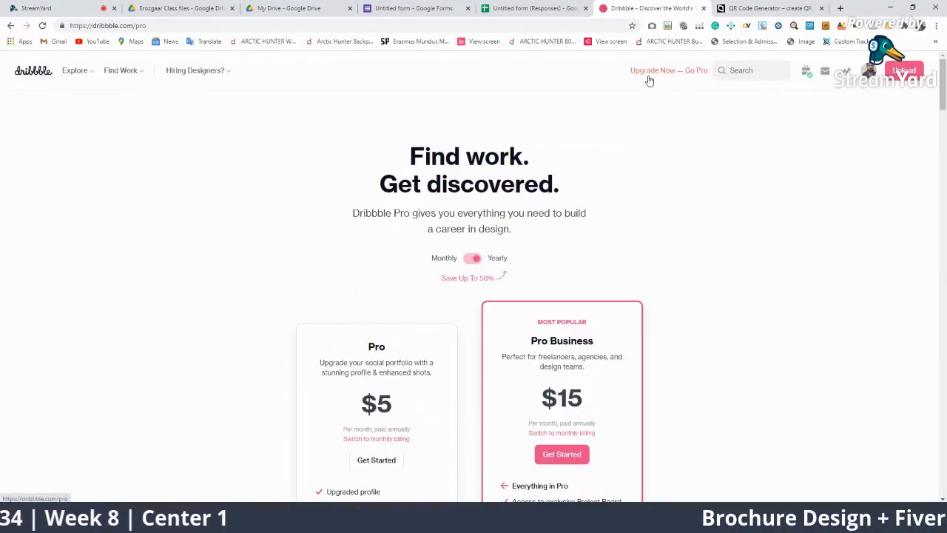
pyautogui.moveTo(209, 169)
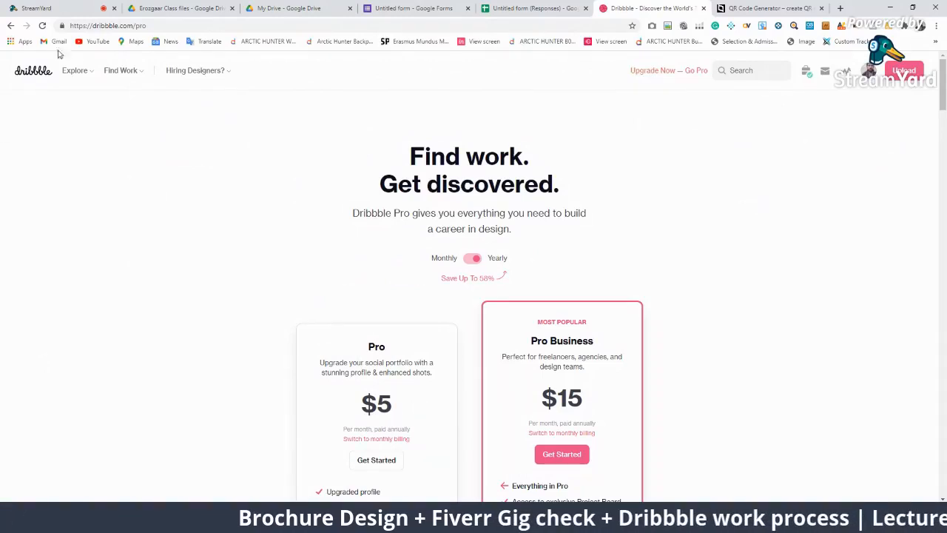
pyautogui.scroll(-3, 77, 249)
# Start Pro Business checkout, pointing out the $240.00 subtotal and $180.00 billed today
pyautogui.click(554, 256)
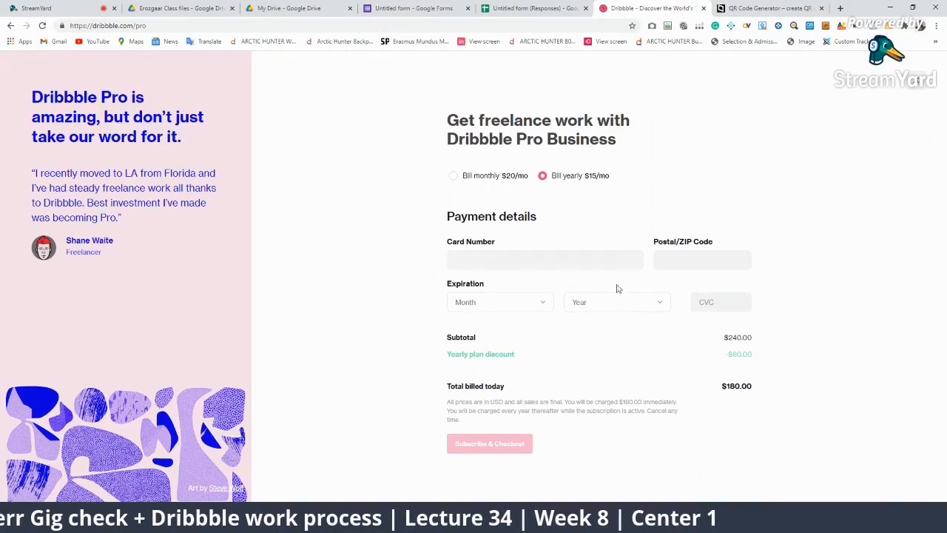
pyautogui.moveTo(758, 345); pyautogui.dragTo(711, 342)
pyautogui.click(763, 424)
pyautogui.moveTo(757, 388); pyautogui.dragTo(721, 388)
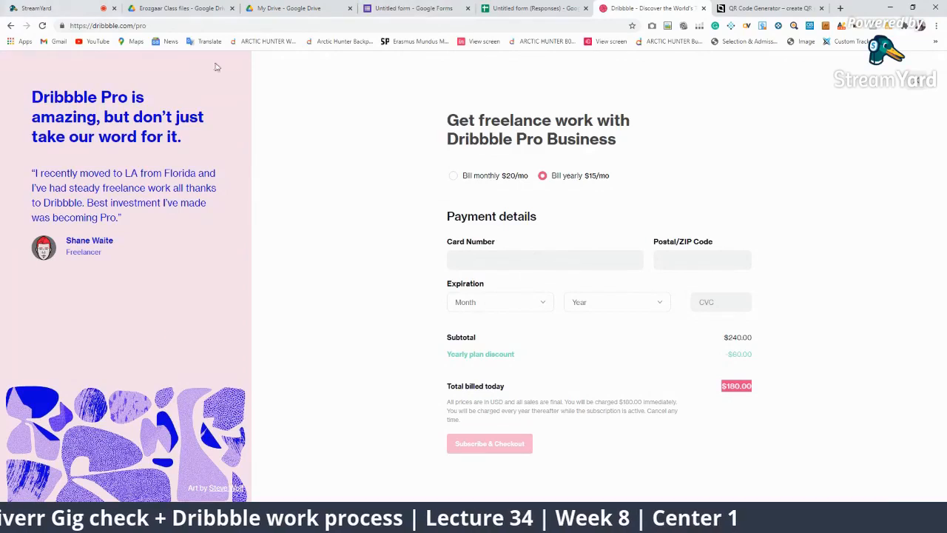
pyautogui.click(916, 79)
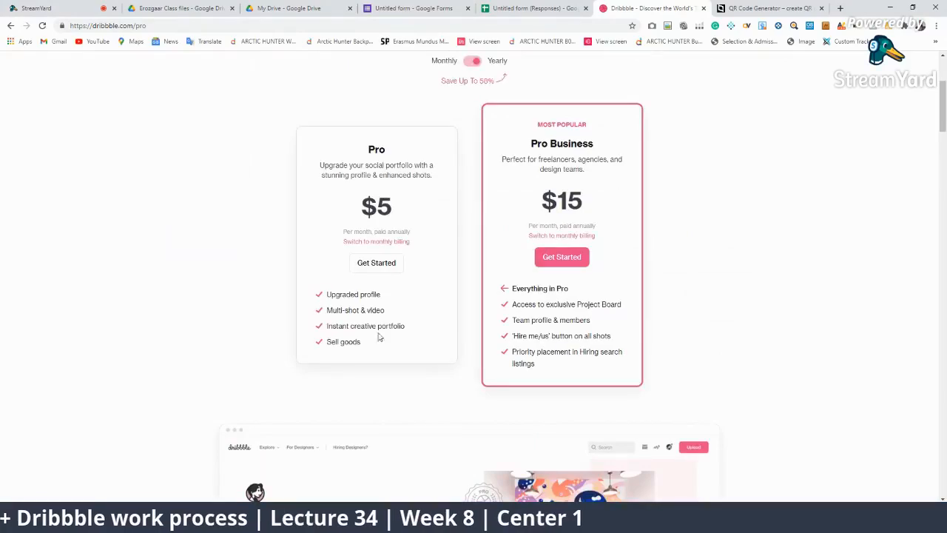
# Scroll the pricing plans once more, then switch back to the StreamYard studio
pyautogui.scroll(-5, 351, 387)
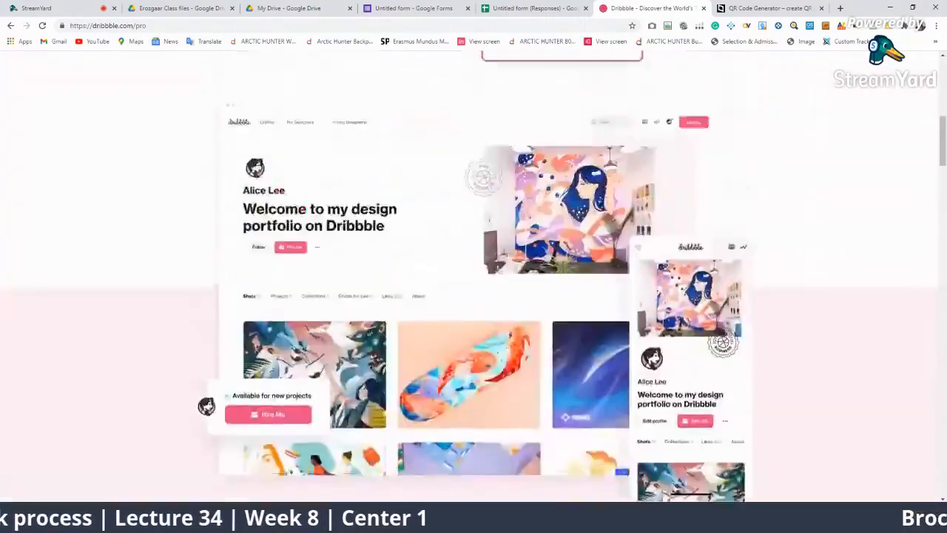
pyautogui.scroll(6, 270, 365)
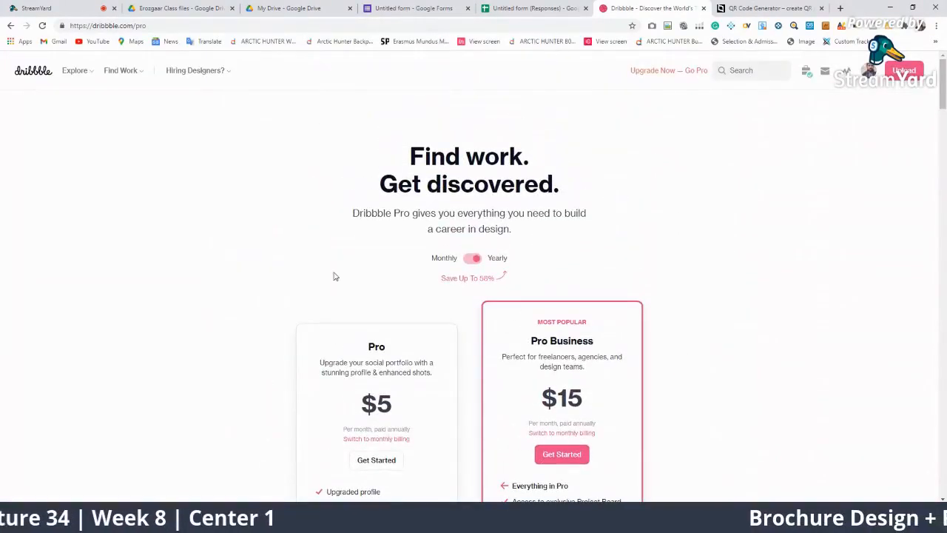
pyautogui.click(34, 8)
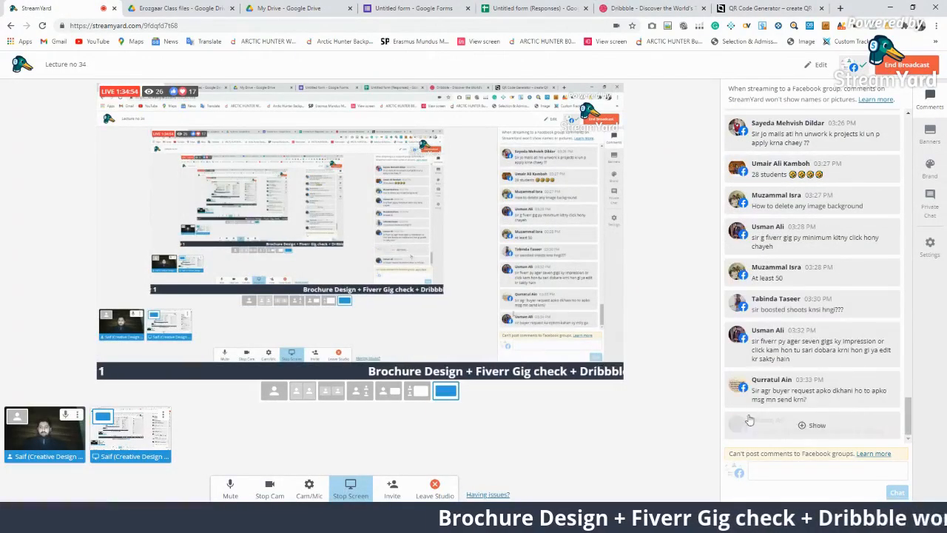
# Return to Dribbble and open the Graphic Design Jobs board from Find Work
pyautogui.click(666, 7)
pyautogui.moveTo(111, 74)
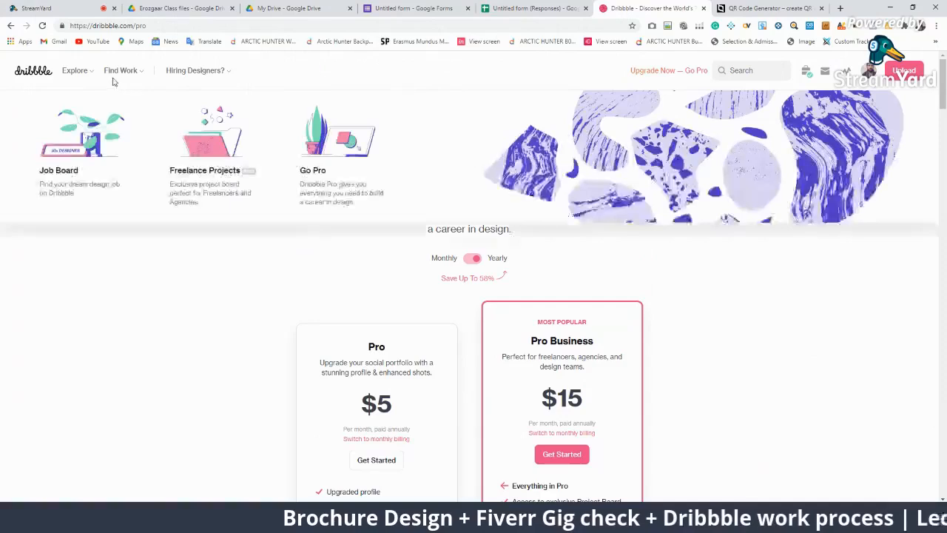
pyautogui.click(86, 148)
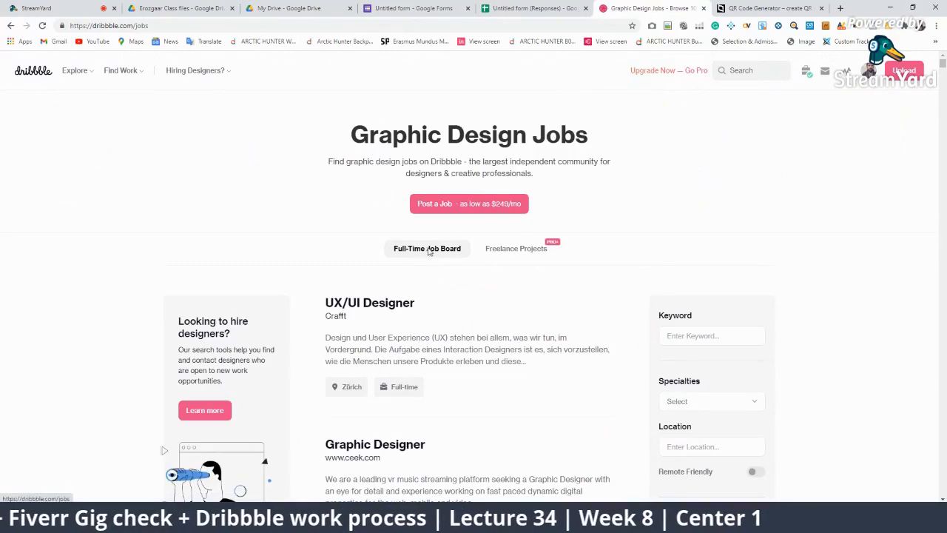
pyautogui.scroll(-3, 357, 250)
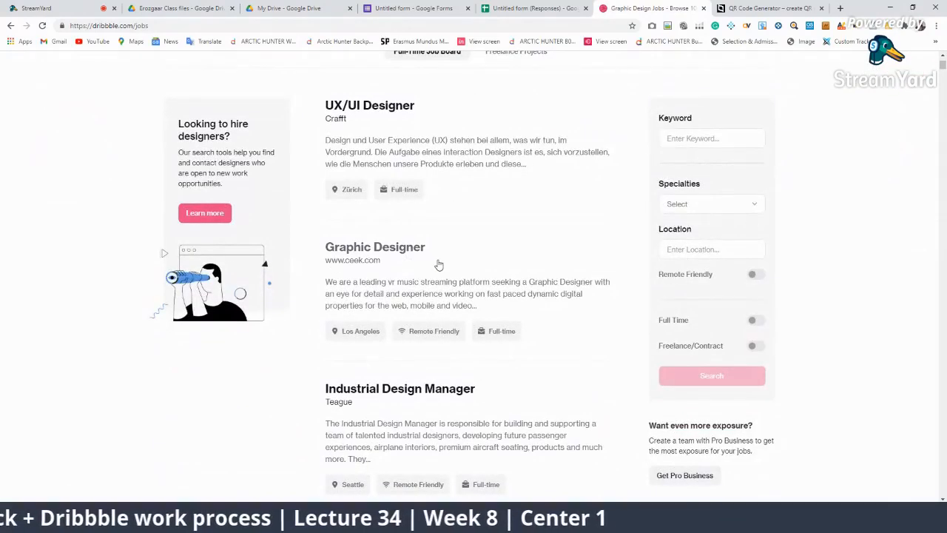
pyautogui.scroll(3, 465, 296)
# Under Freelance Projects, message the Character designing owner and proceed to Pro Business checkout
pyautogui.click(509, 249)
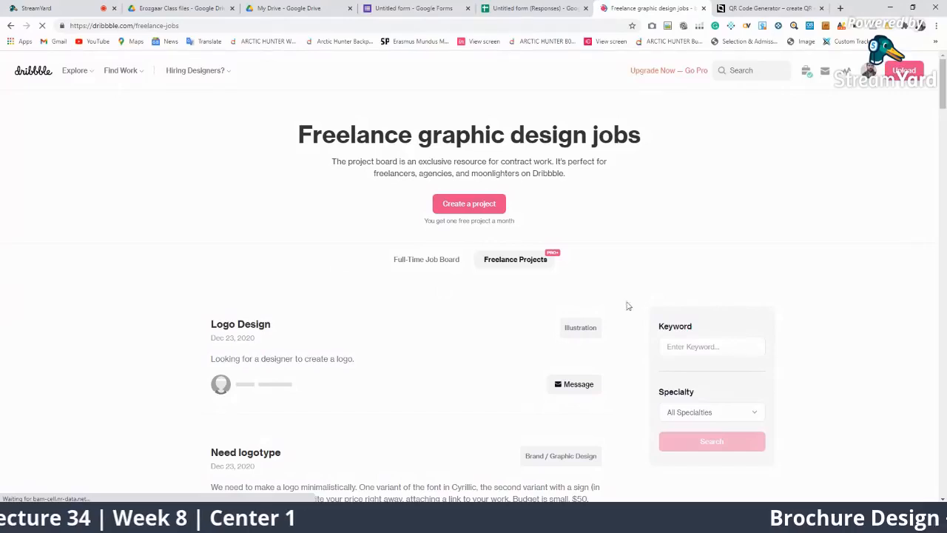
pyautogui.scroll(-3, 560, 249)
pyautogui.scroll(-3, 466, 224)
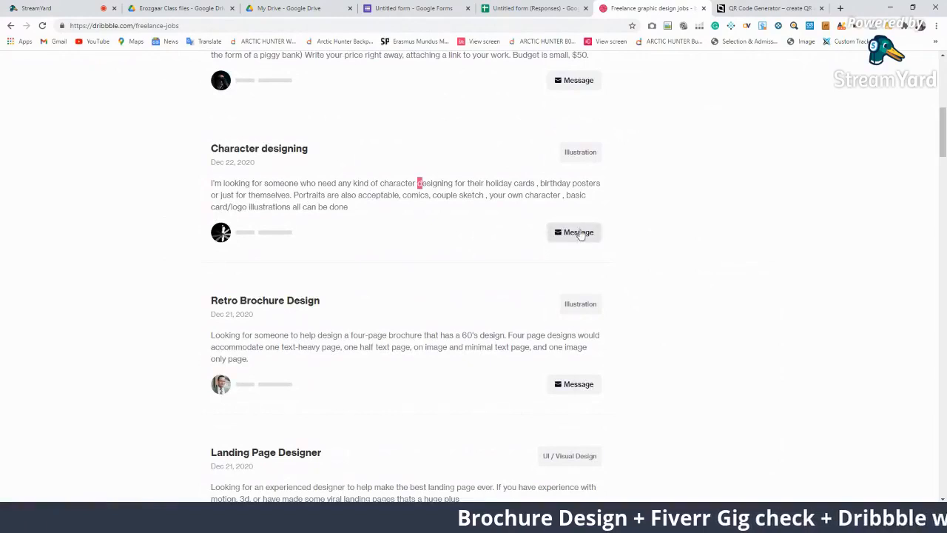
pyautogui.click(577, 233)
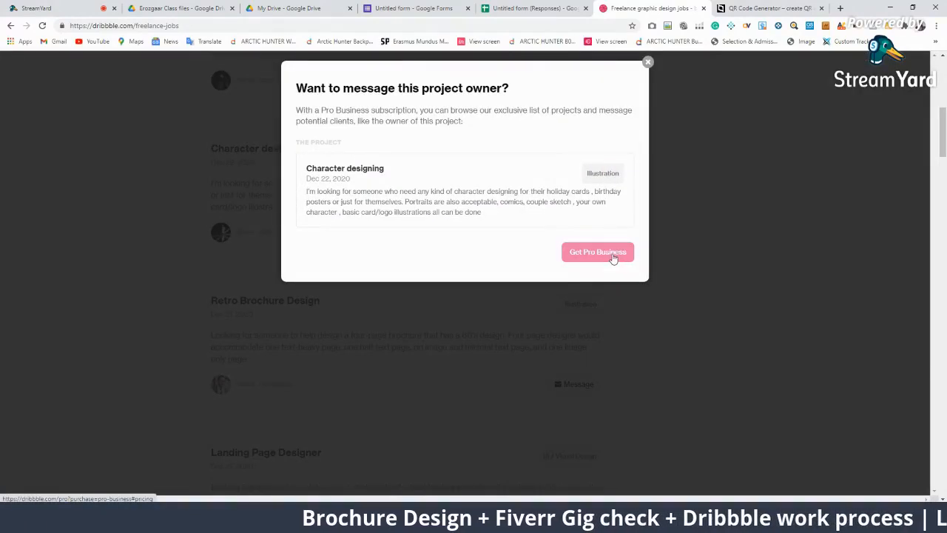
pyautogui.click(612, 255)
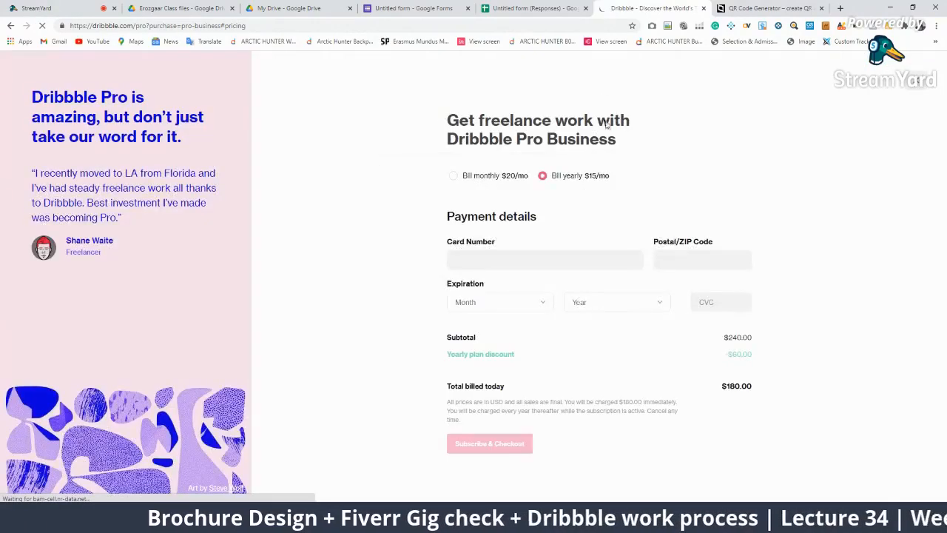
# Switch back to StreamYard and briefly feature the image-background removal question on stream
pyautogui.click(509, 6)
pyautogui.click(304, 6)
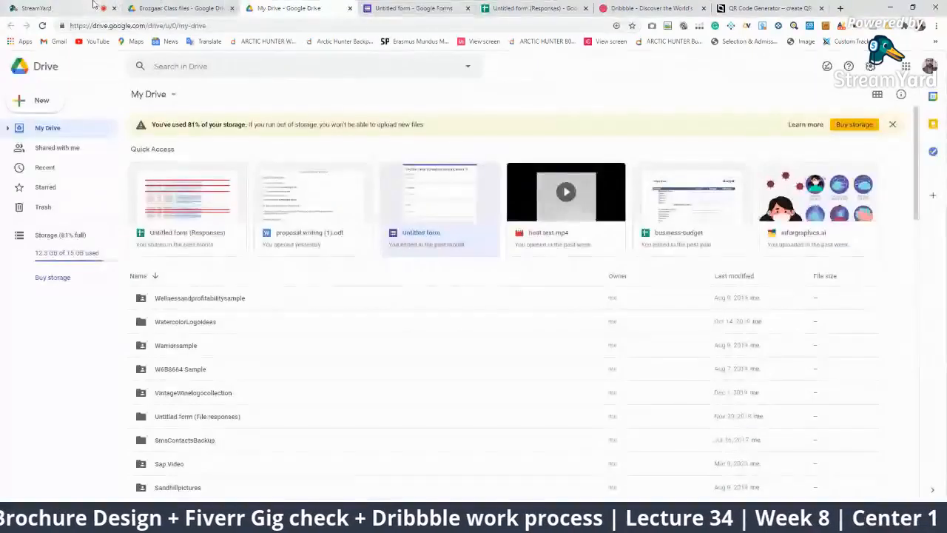
pyautogui.click(95, 6)
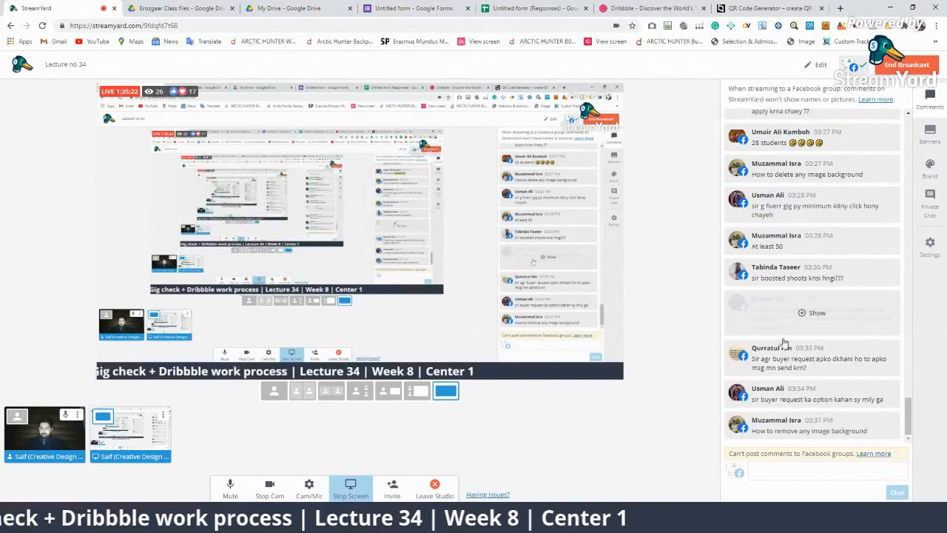
pyautogui.click(817, 427)
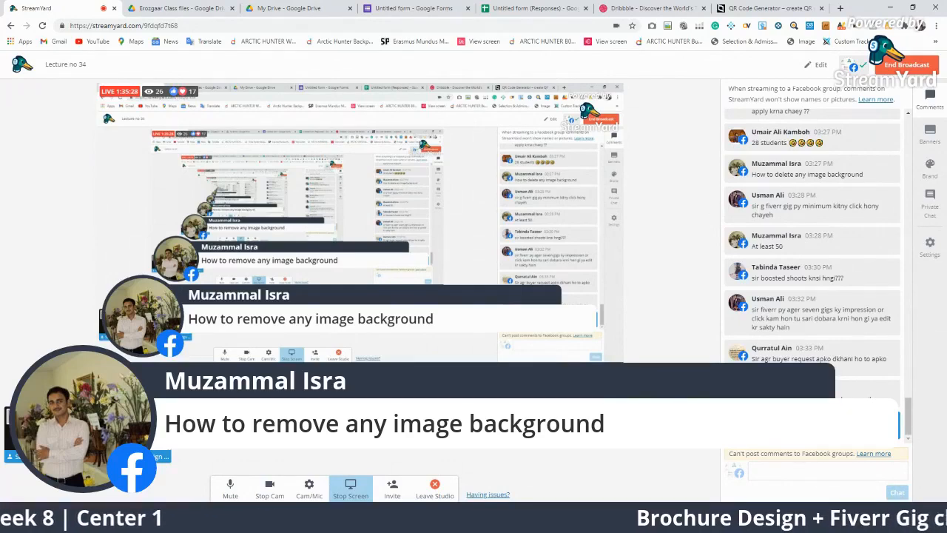
pyautogui.click(817, 427)
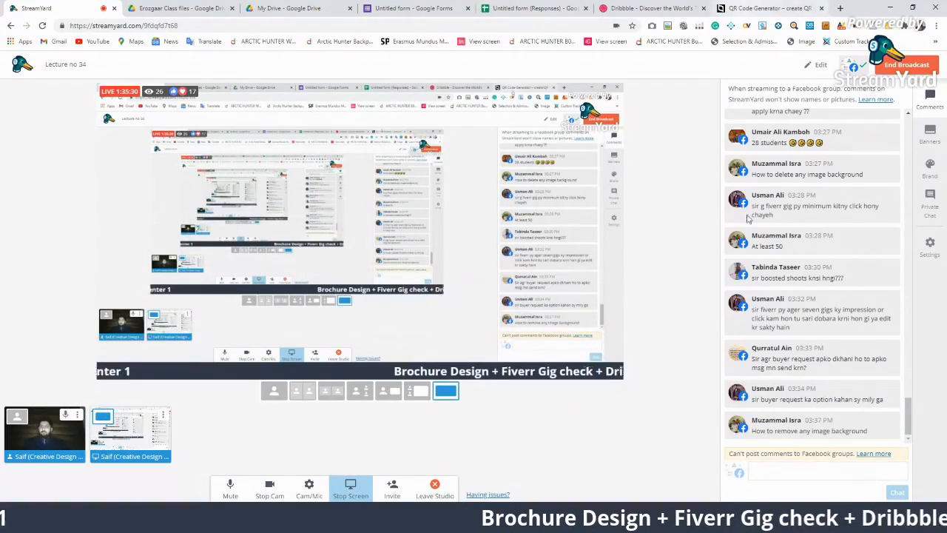
# In a new tab, Google 'remove' and open the remove.bg result
pyautogui.hotkey('ctrl', 't')
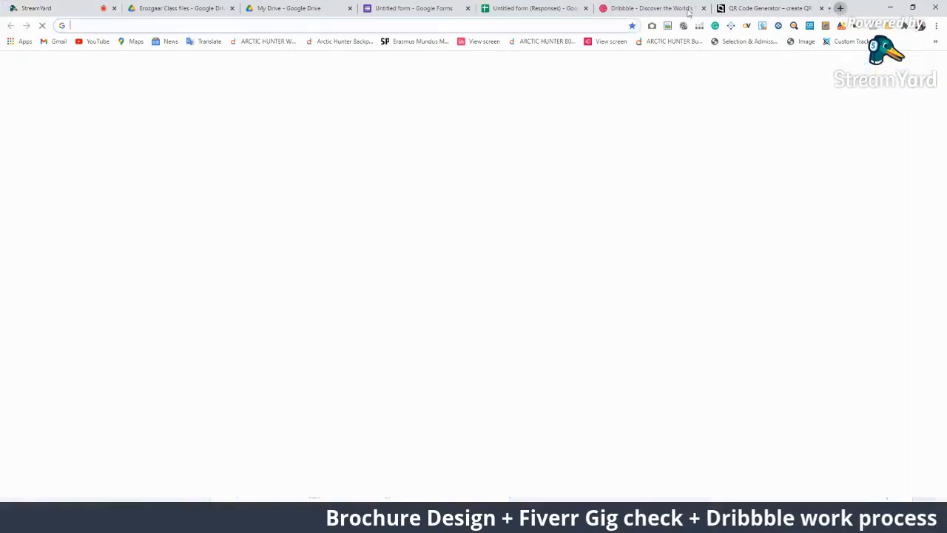
pyautogui.click(545, 30)
pyautogui.write('rem')
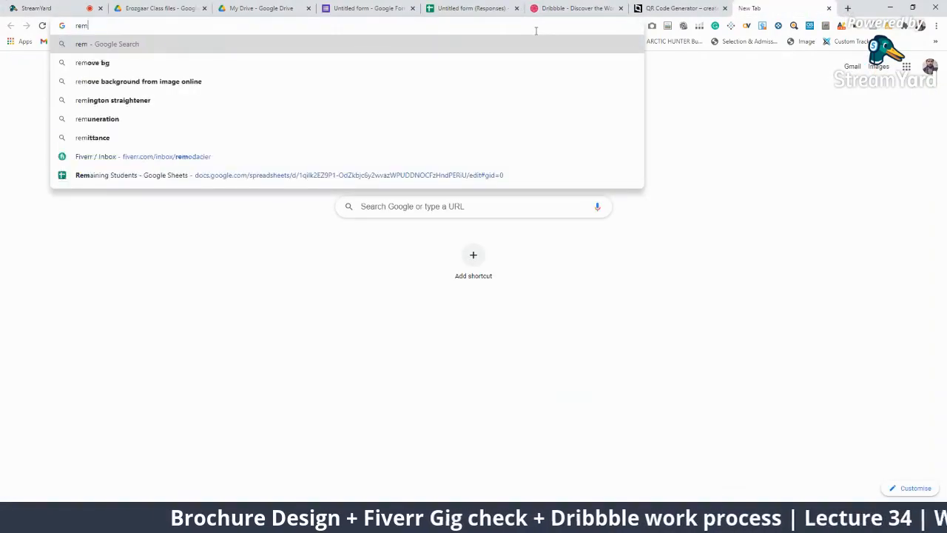
pyautogui.write('ove')
pyautogui.press('Return')
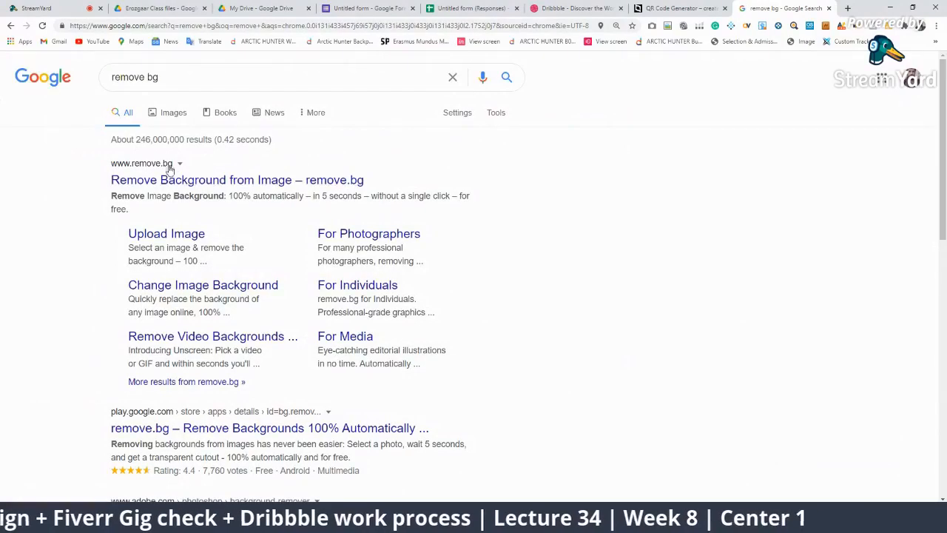
pyautogui.click(141, 182)
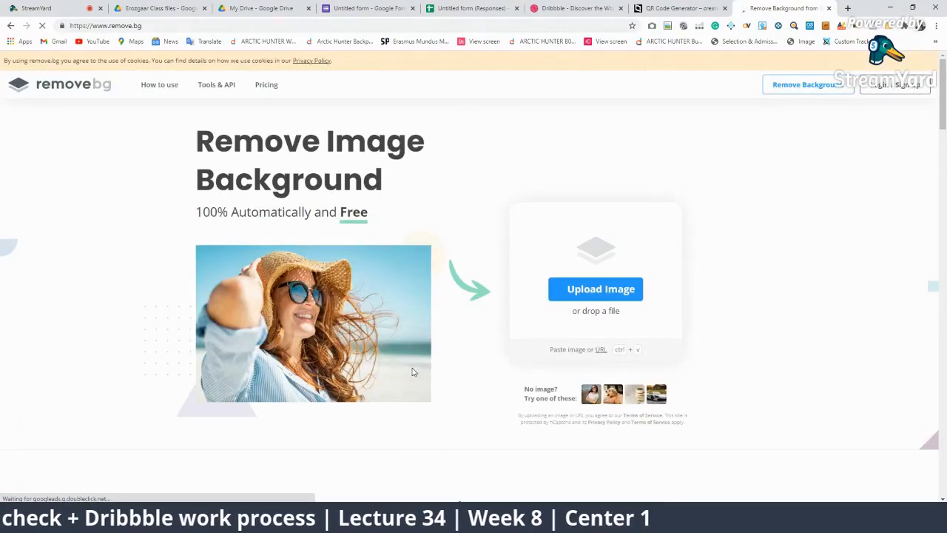
# Upload a logo image from Downloads to remove.bg
pyautogui.click(592, 287)
pyautogui.click(474, 335)
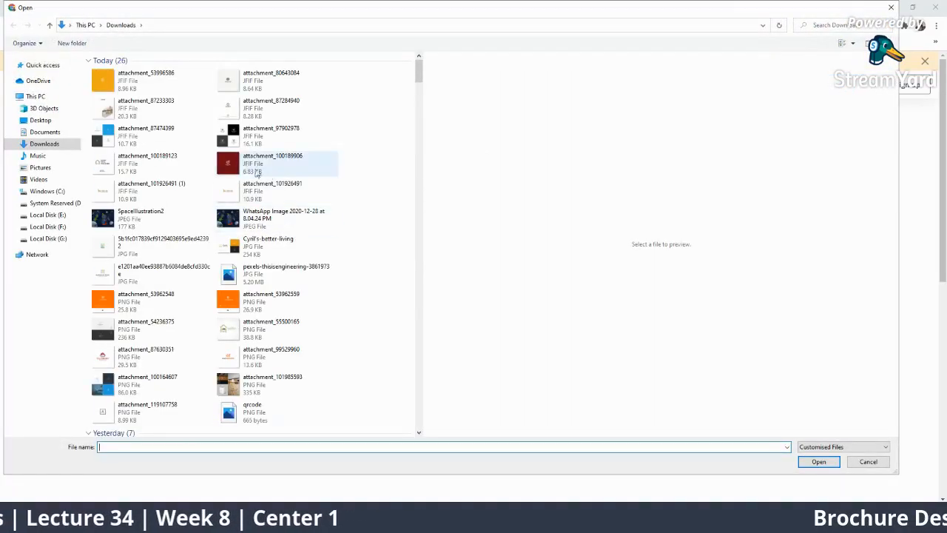
pyautogui.click(231, 162)
pyautogui.click(819, 461)
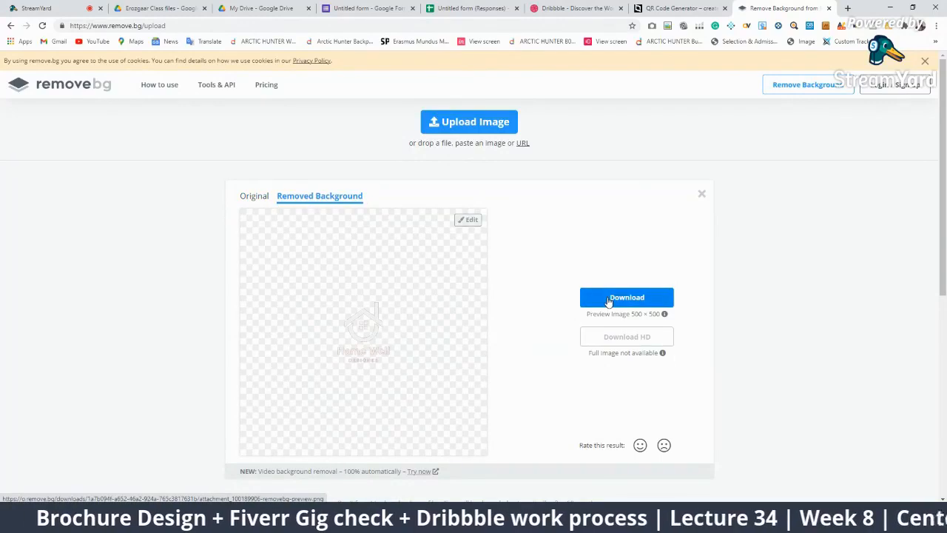
# Upload the Tillsbury Homes logo (attachment_87630351) and download its background-free version
pyautogui.click(469, 124)
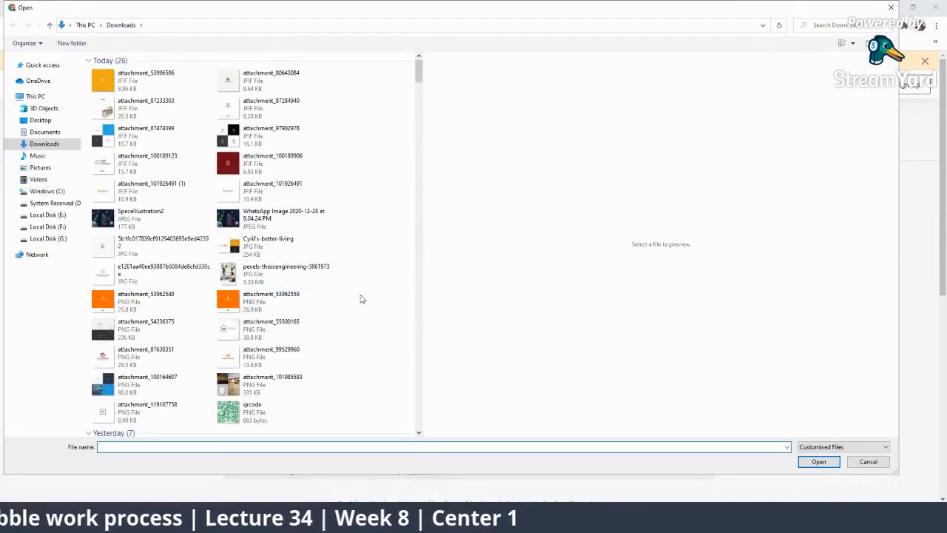
pyautogui.scroll(-1, 356, 310)
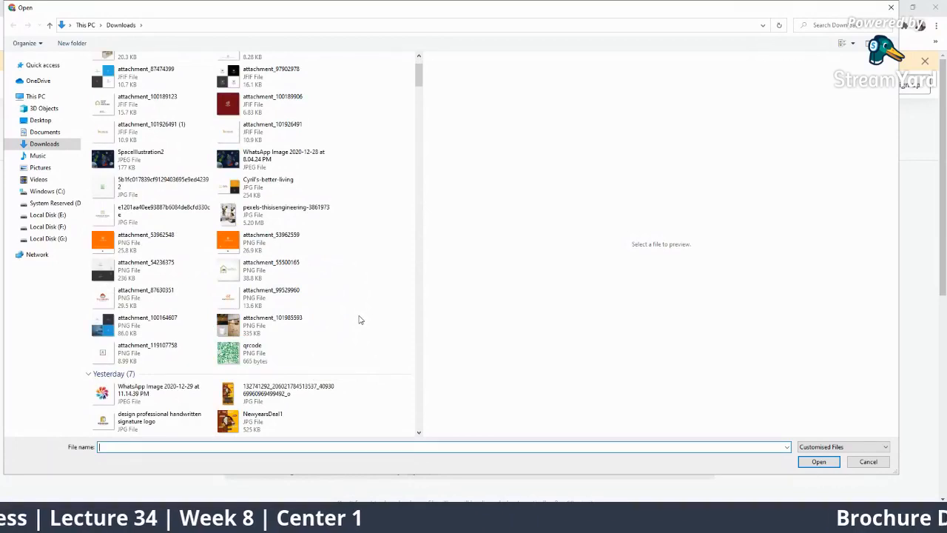
pyautogui.click(141, 300)
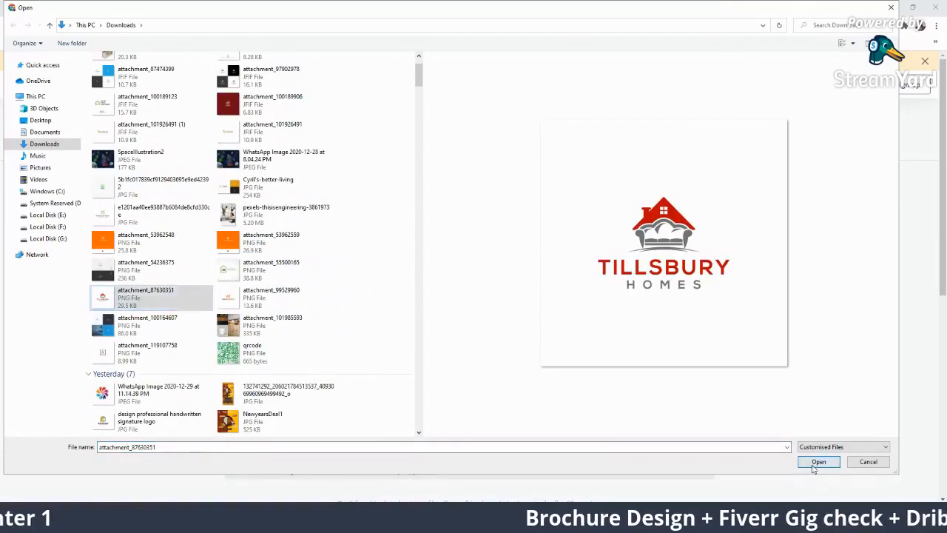
pyautogui.click(817, 462)
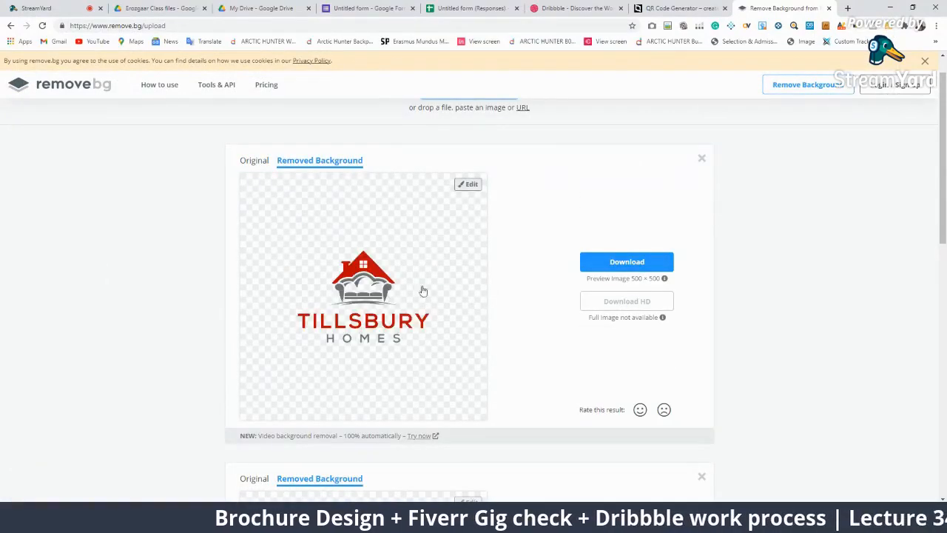
pyautogui.click(618, 263)
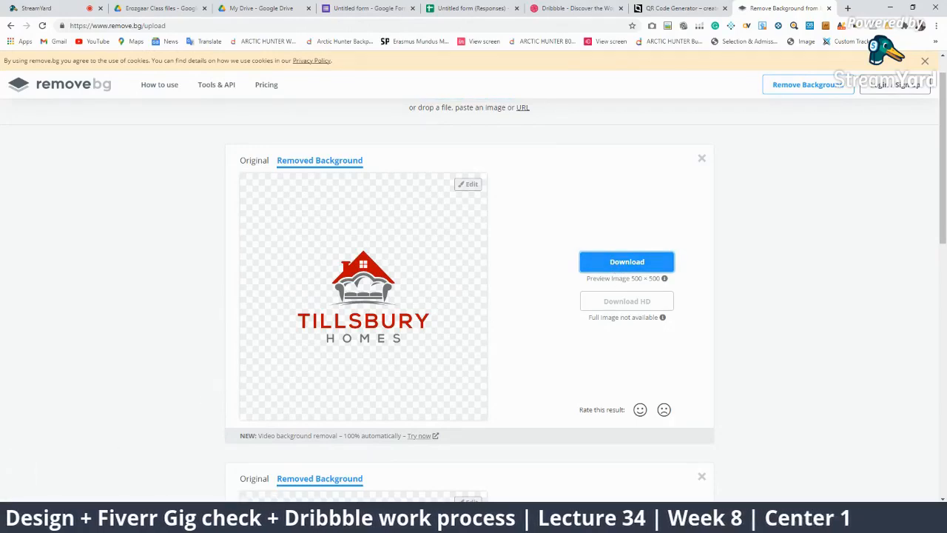
# Paste the background-free Tillsbury Homes logo onto the Illustrator brochure canvas
pyautogui.hotkey('alt', 'Tab')
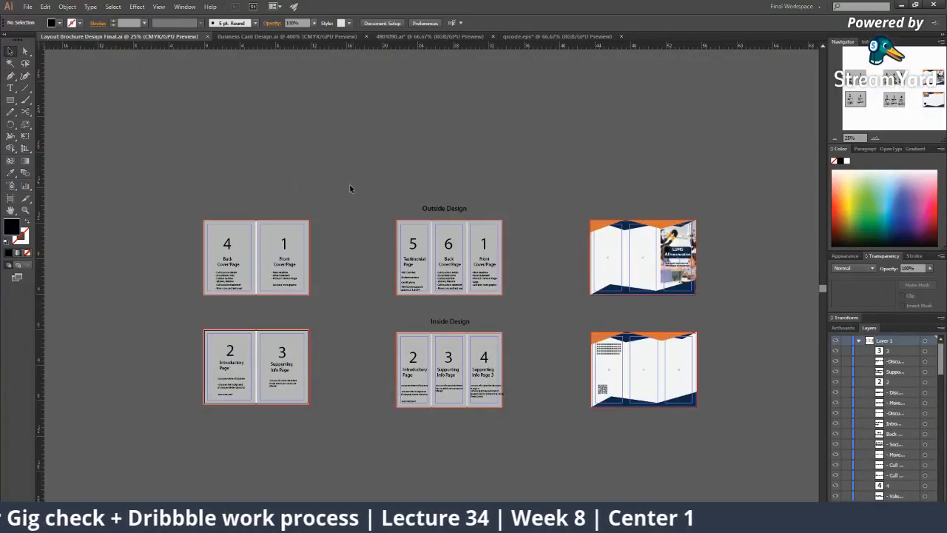
pyautogui.hotkey('ctrl', 'v')
pyautogui.click(359, 164)
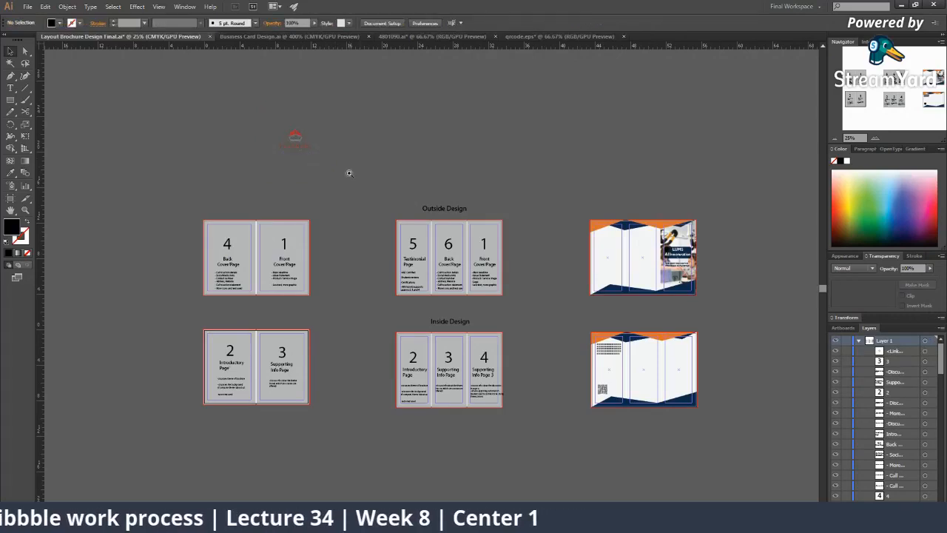
# Zoom in to check the logo's edges, zoom back out, then return to remove.bg
pyautogui.press('z')
pyautogui.click(349, 165)
pyautogui.click(364, 199)
pyautogui.click(403, 293)
pyautogui.click(483, 368)
pyautogui.click(431, 273)
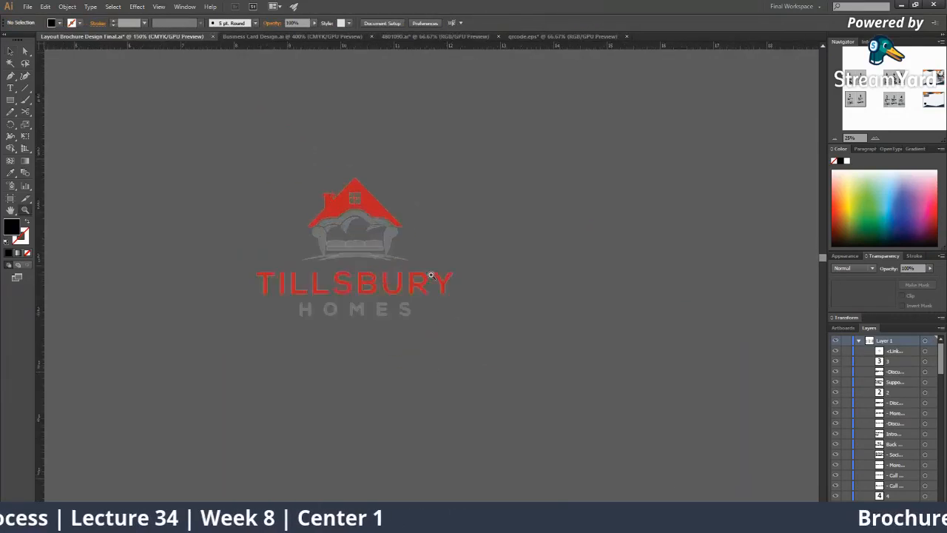
pyautogui.click(432, 276)
pyautogui.click(397, 273)
pyautogui.click(398, 273)
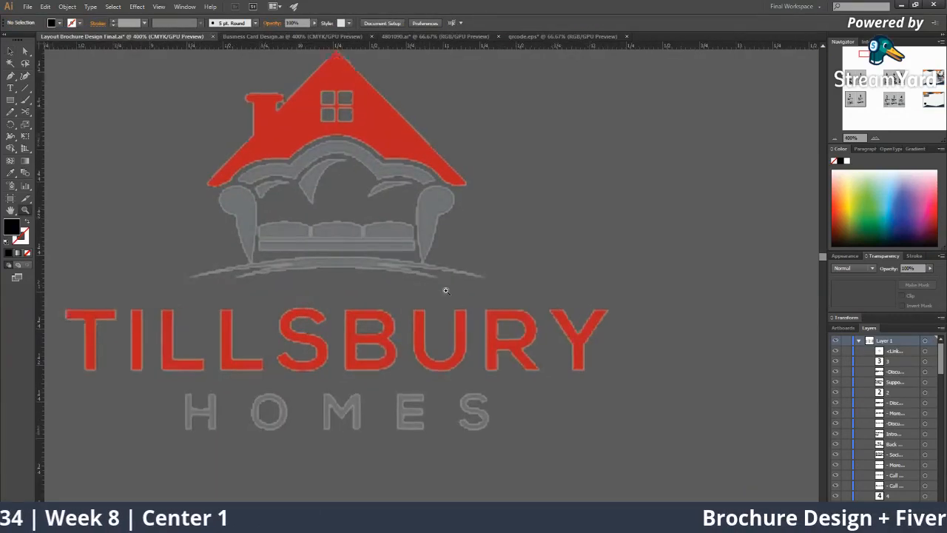
pyautogui.keyDown('alt'); pyautogui.click(446, 291); pyautogui.keyUp('alt')
pyautogui.keyDown('alt'); pyautogui.click(444, 283); pyautogui.keyUp('alt')
pyautogui.keyDown('alt'); pyautogui.click(444, 282); pyautogui.keyUp('alt')
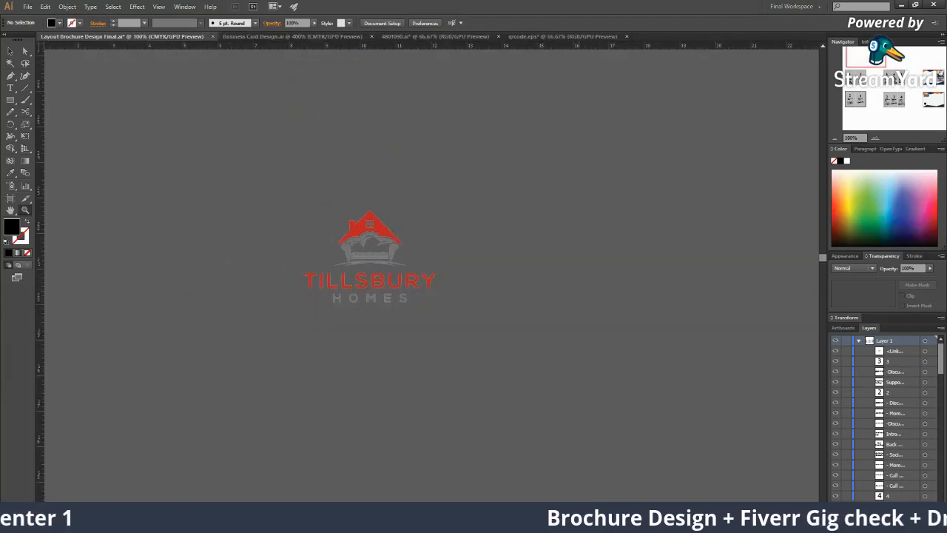
pyautogui.moveTo(692, 521)
pyautogui.click(578, 466)
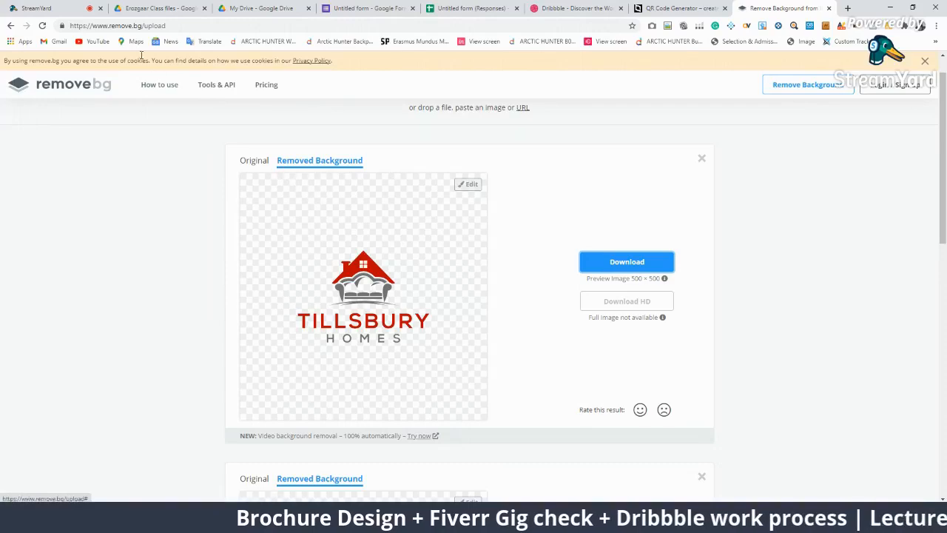
# In StreamYard, briefly show then hide viewer comments, including the Fiverr gigs question
pyautogui.click(36, 8)
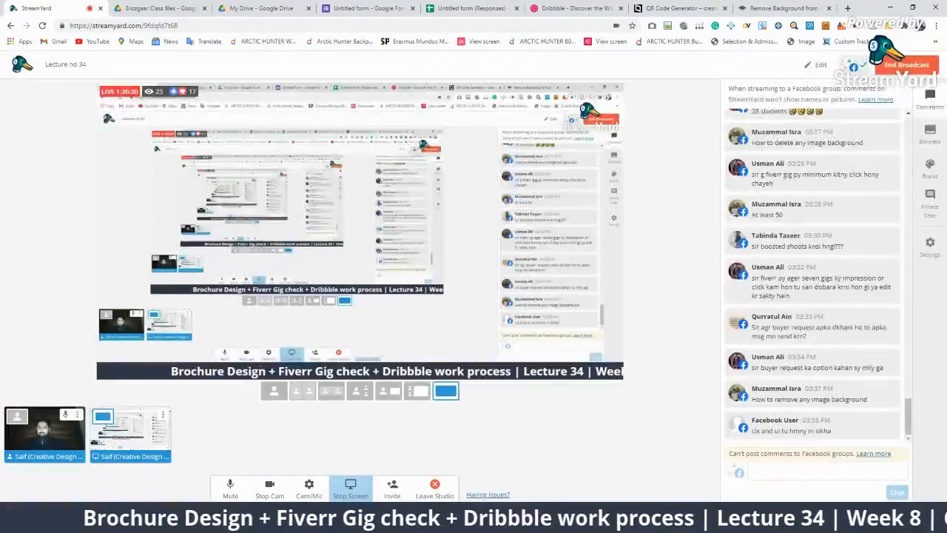
pyautogui.moveTo(806, 442)
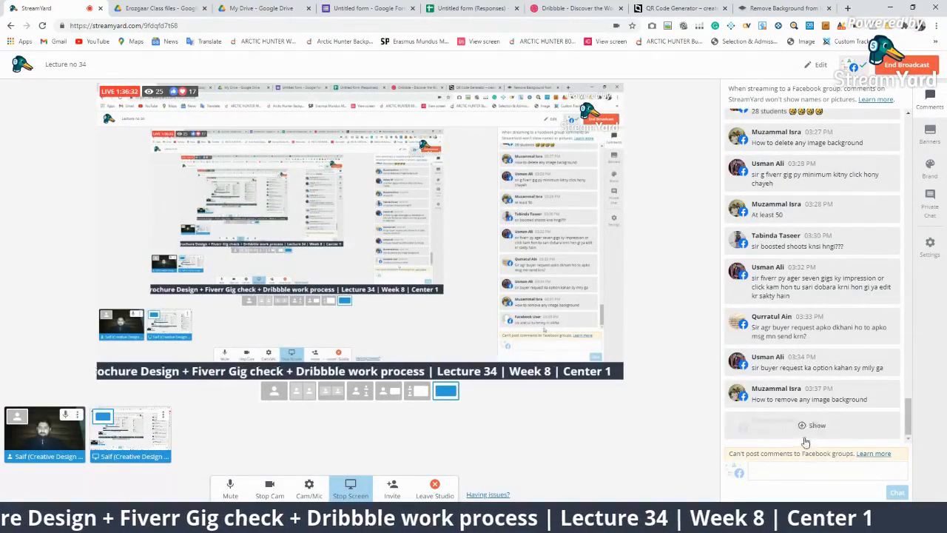
pyautogui.click(812, 426)
pyautogui.click(812, 426)
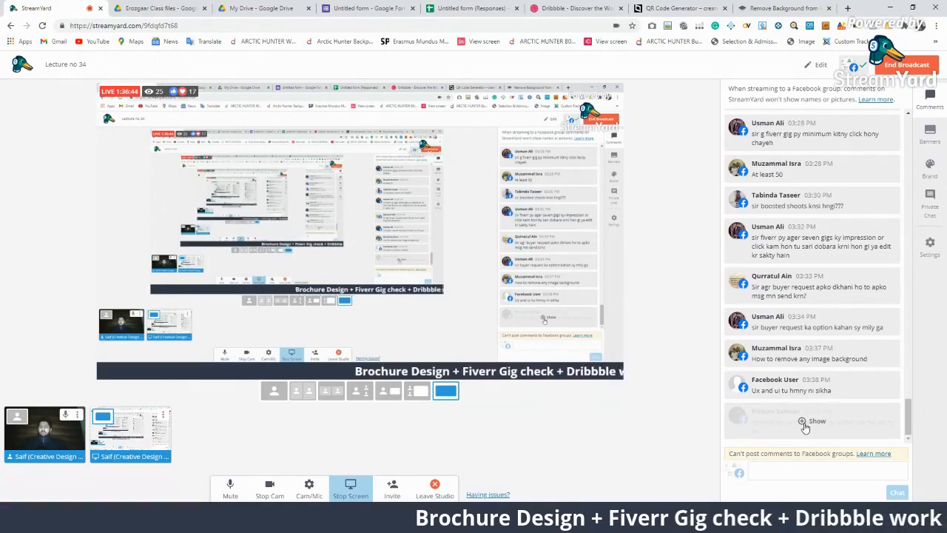
pyautogui.click(805, 427)
pyautogui.click(819, 235)
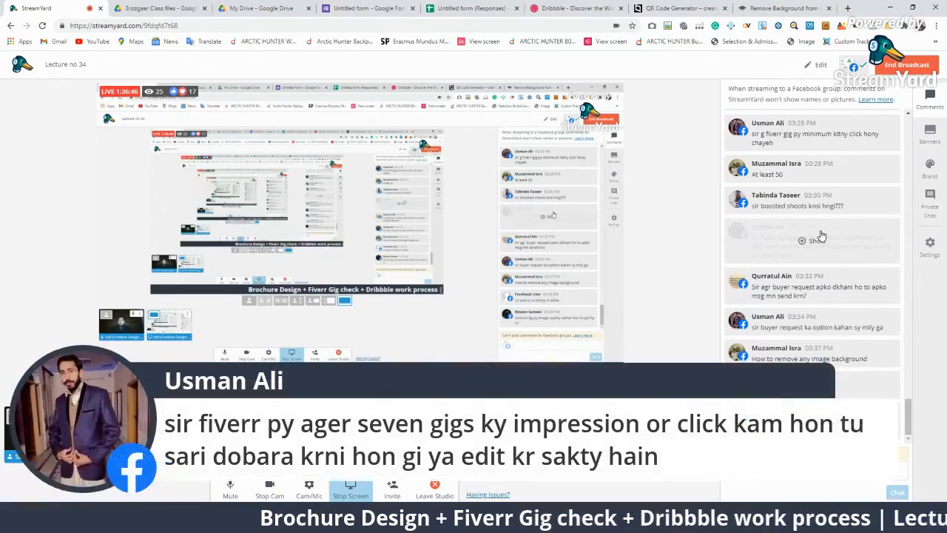
pyautogui.click(817, 235)
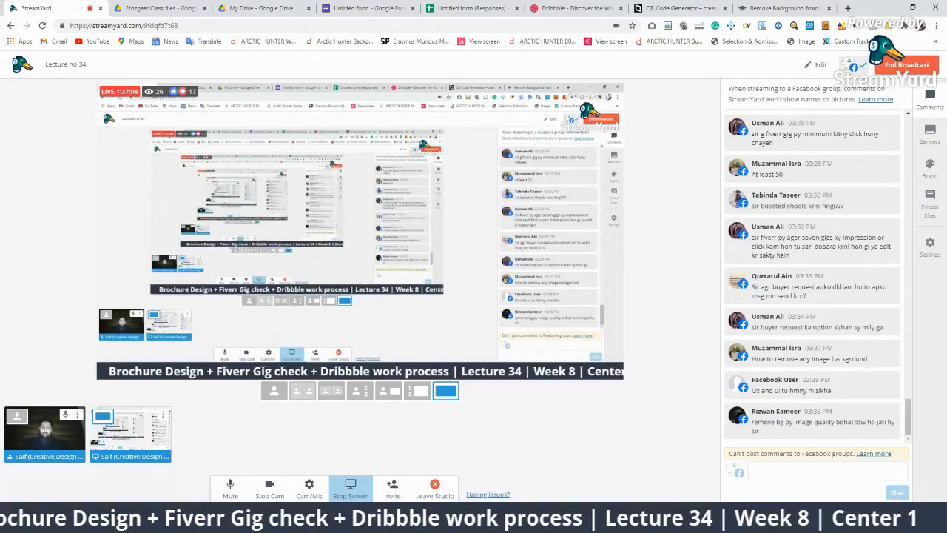
# Turn off the webcam, feature the remove.bg image-quality comment, and go back to remove.bg
pyautogui.click(271, 487)
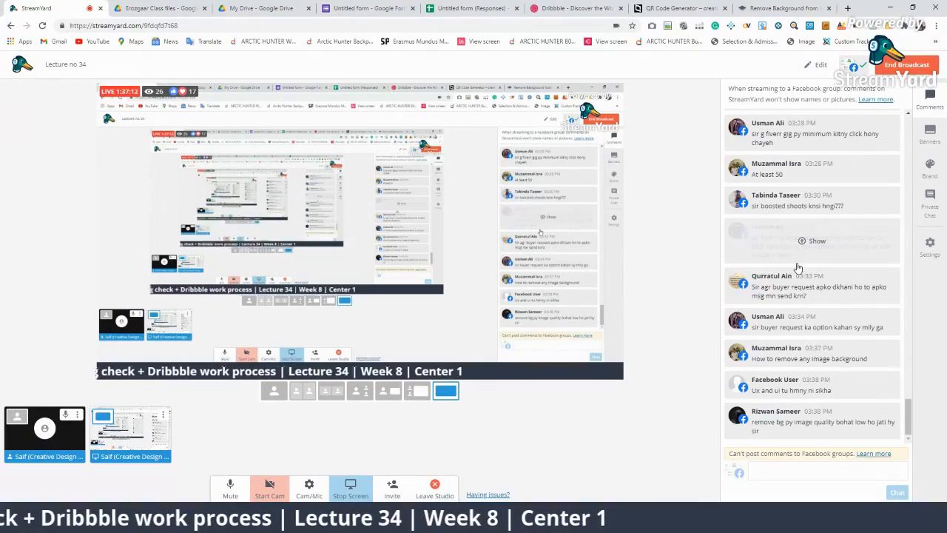
pyautogui.click(845, 433)
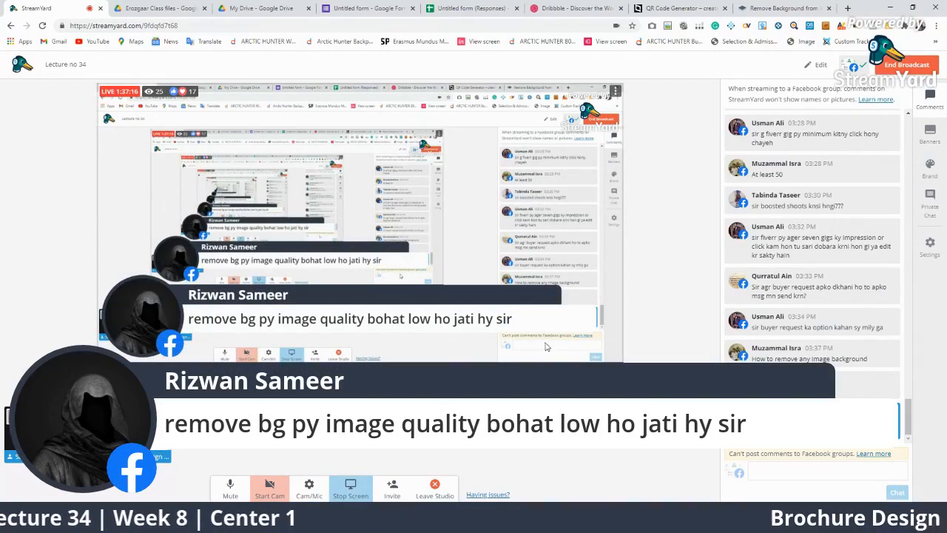
pyautogui.click(802, 7)
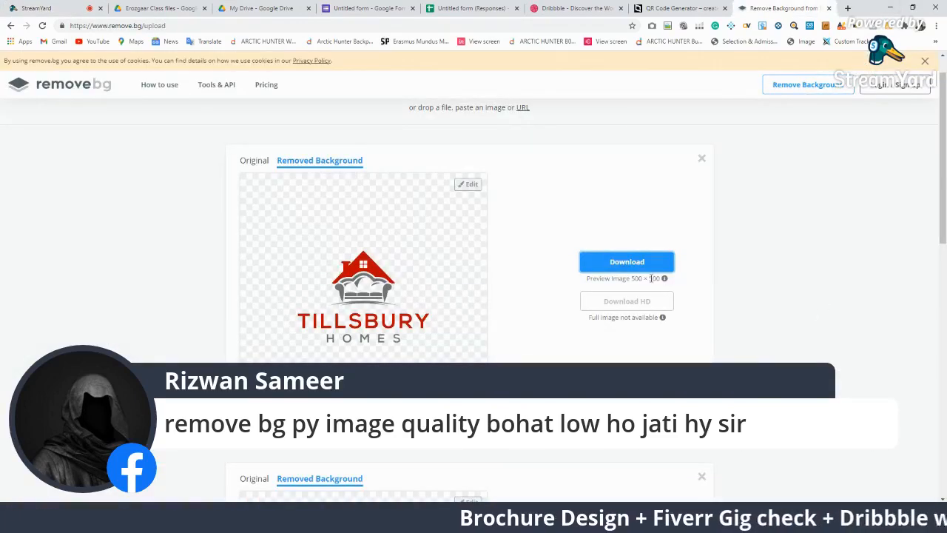
# Check remove.bg's 500 × 500 preview limit, then cycle through the tabs back to StreamYard
pyautogui.moveTo(664, 280)
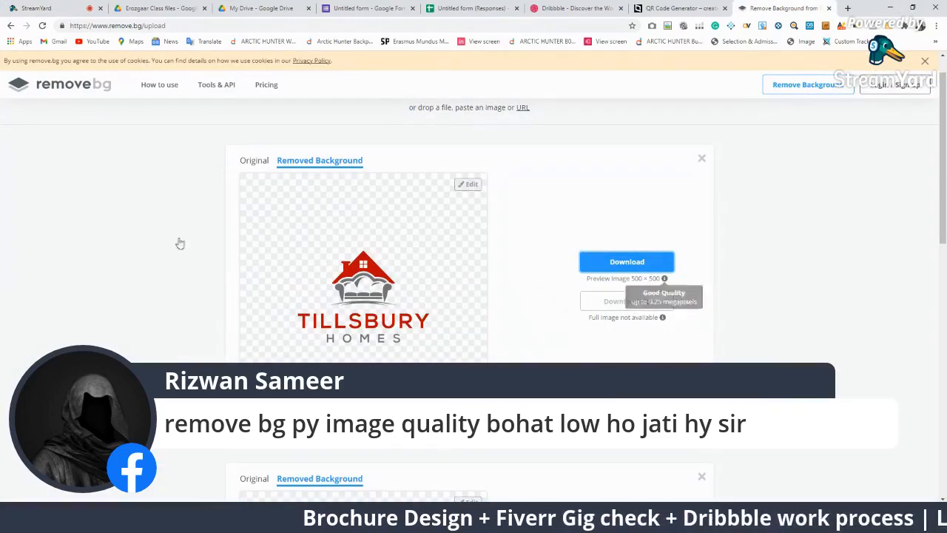
pyautogui.scroll(-5, 252, 275)
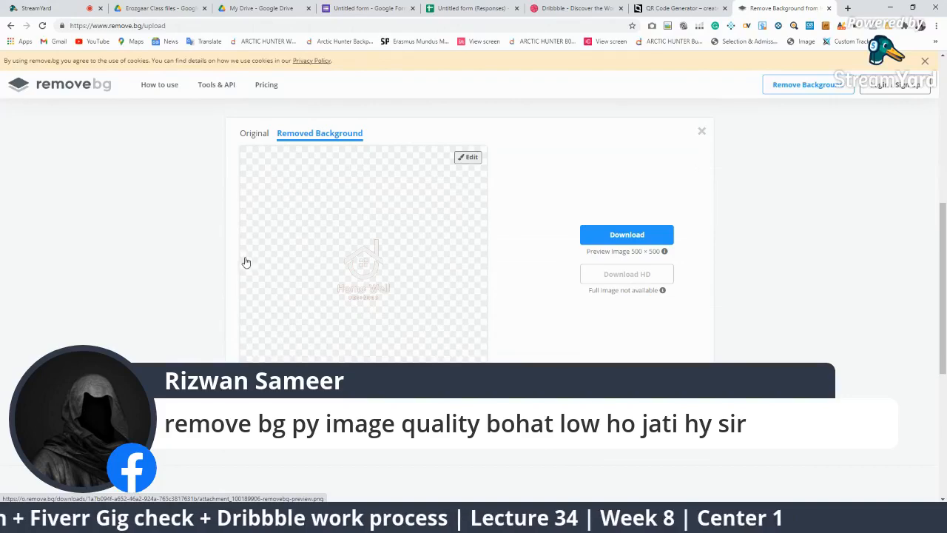
pyautogui.click(579, 8)
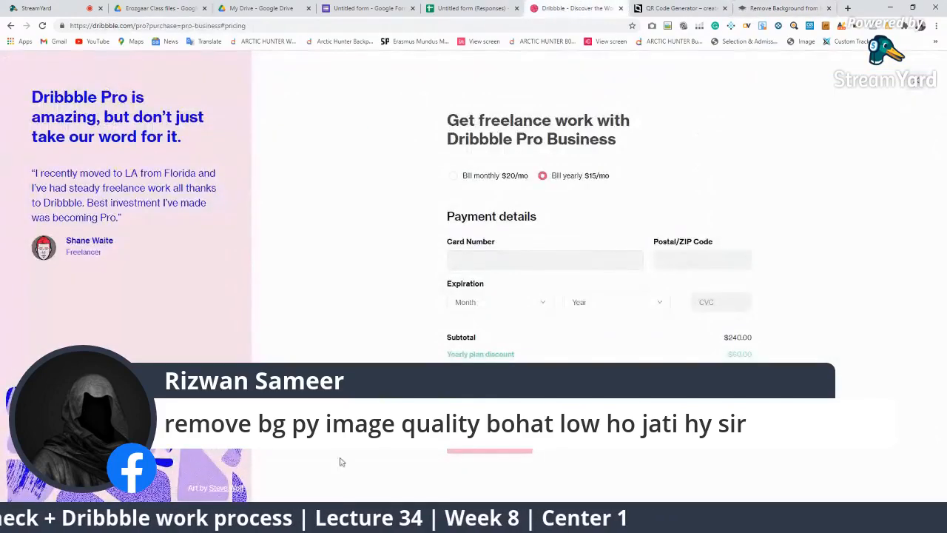
pyautogui.click(162, 7)
pyautogui.click(283, 8)
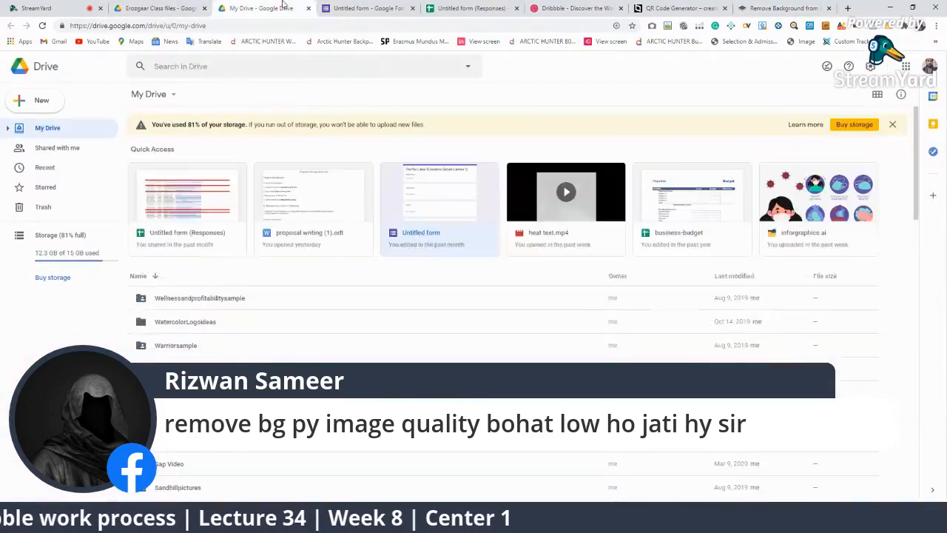
pyautogui.click(333, 7)
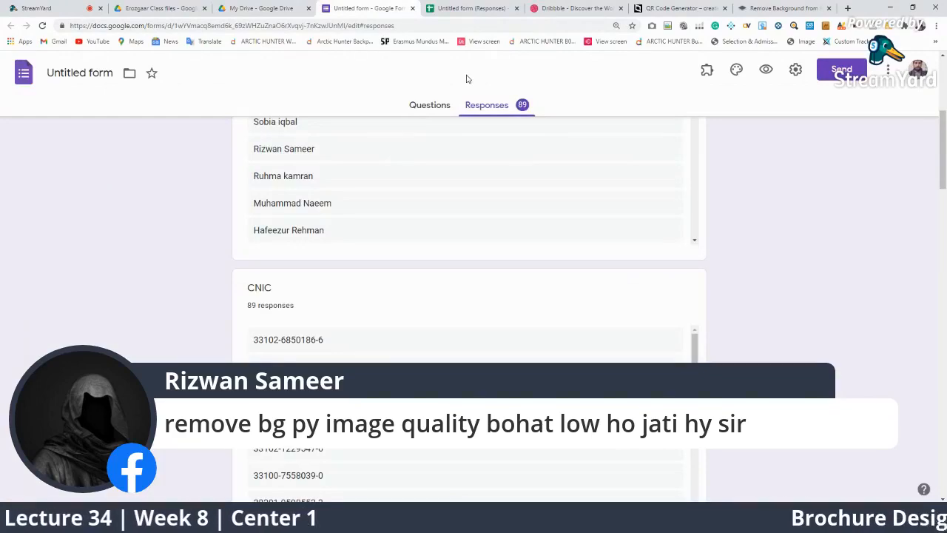
pyautogui.click(45, 8)
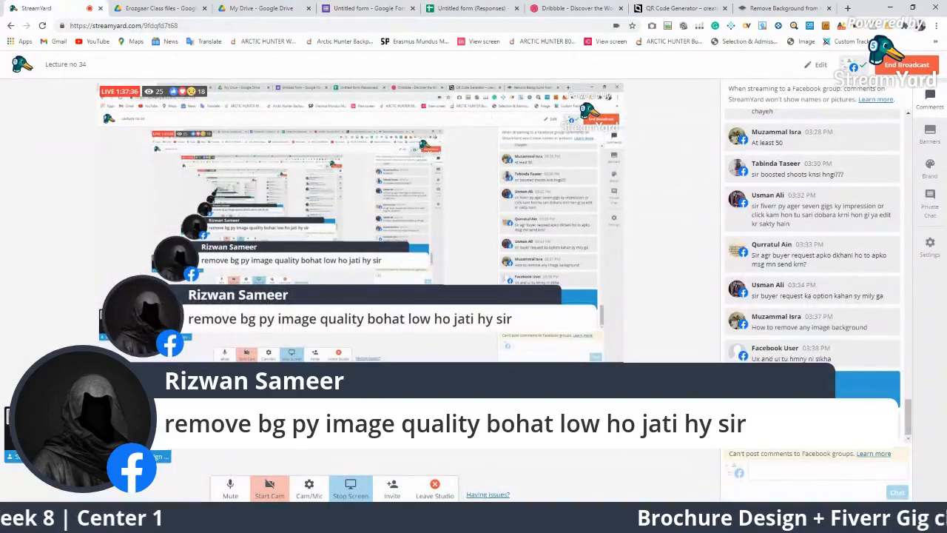
pyautogui.click(859, 384)
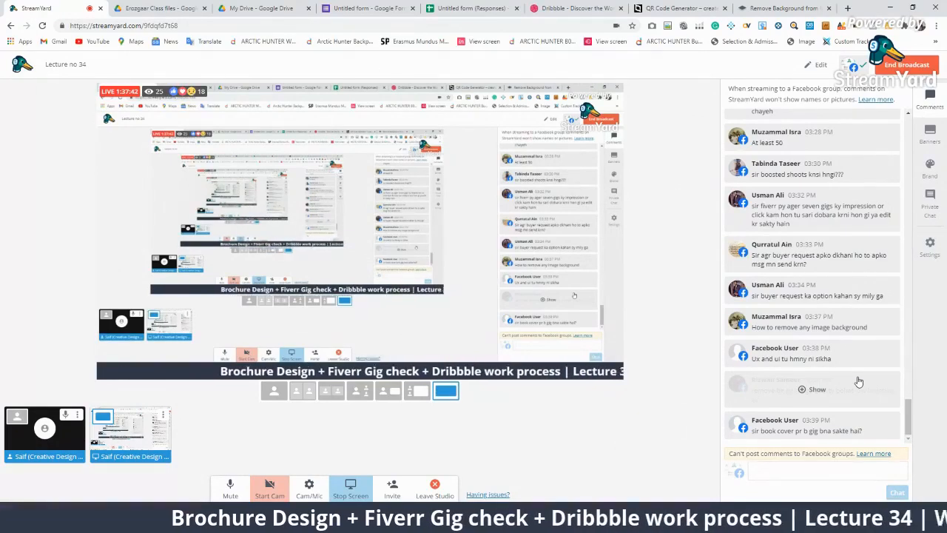
pyautogui.click(851, 427)
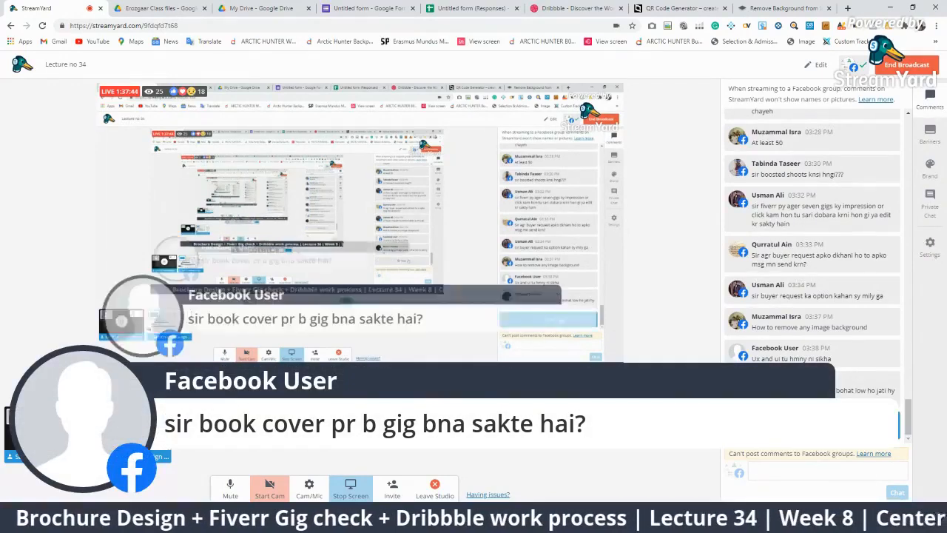
pyautogui.click(833, 427)
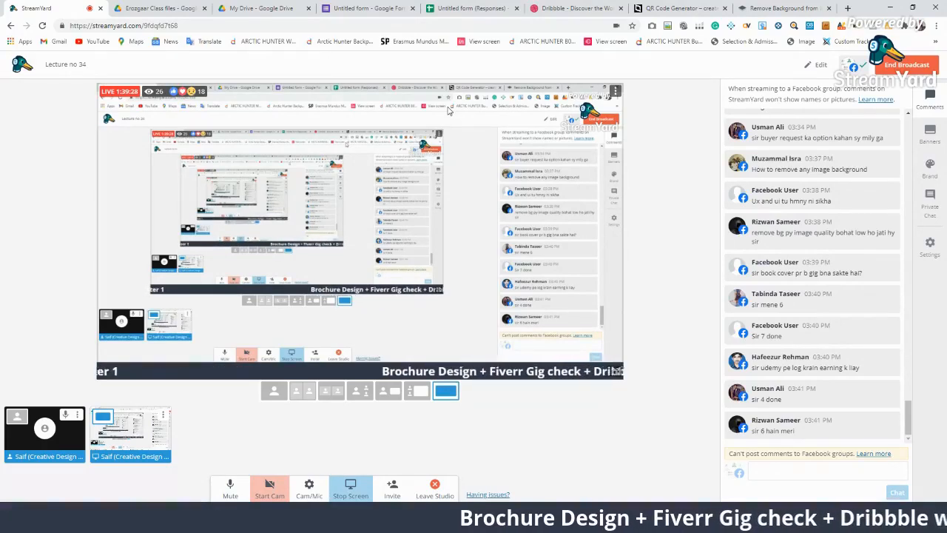
# Open the Dribbble Pro payment page and close the form to view plan pricing
pyautogui.click(484, 8)
pyautogui.click(576, 8)
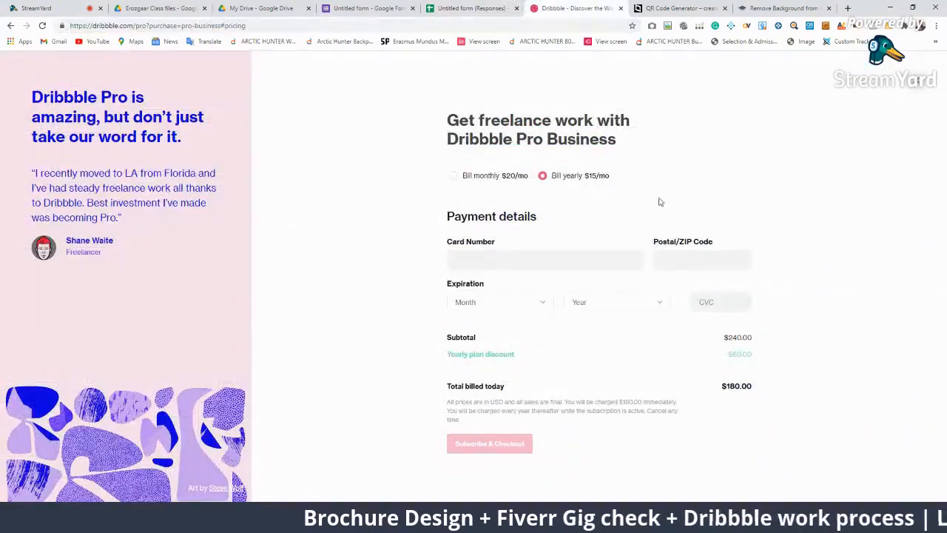
pyautogui.click(909, 86)
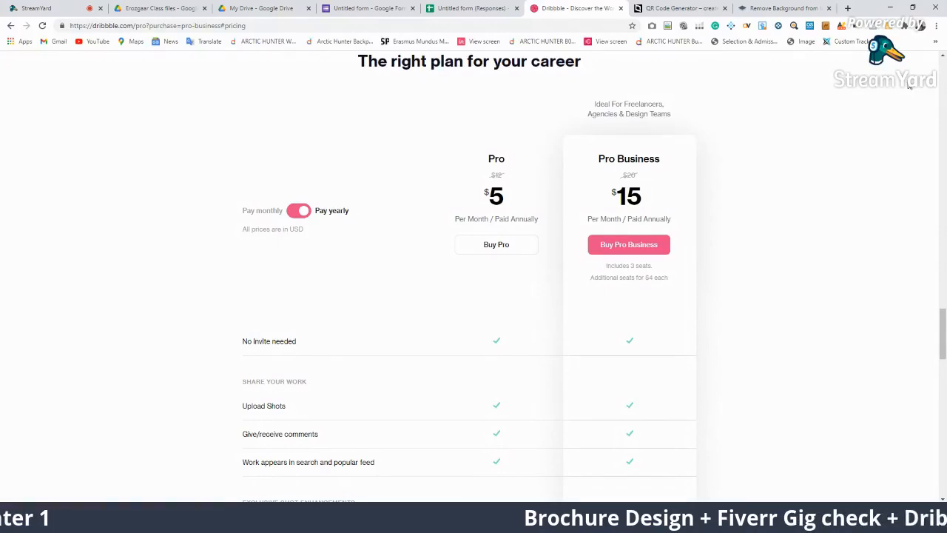
# Reveal the hidden chat comment in StreamYard and minimise Chrome to show Illustrator
pyautogui.click(37, 8)
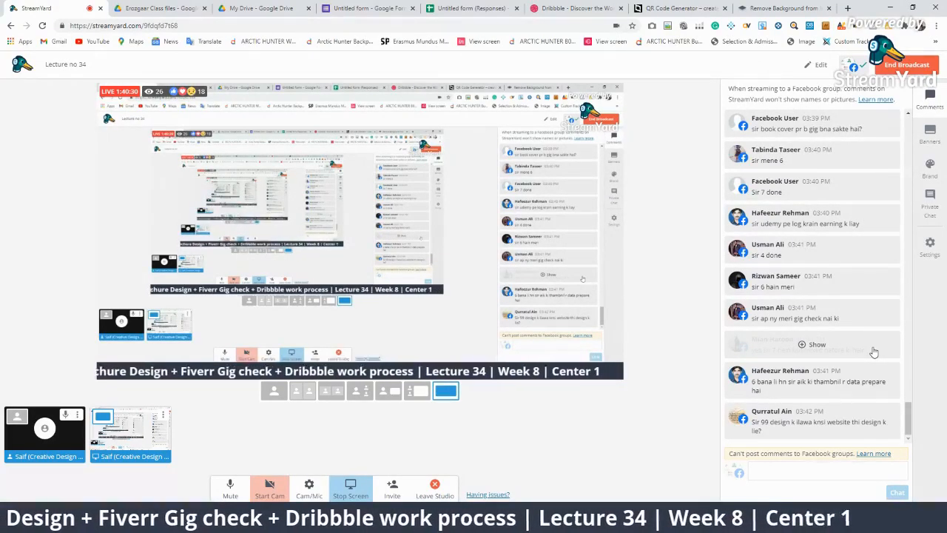
pyautogui.click(817, 344)
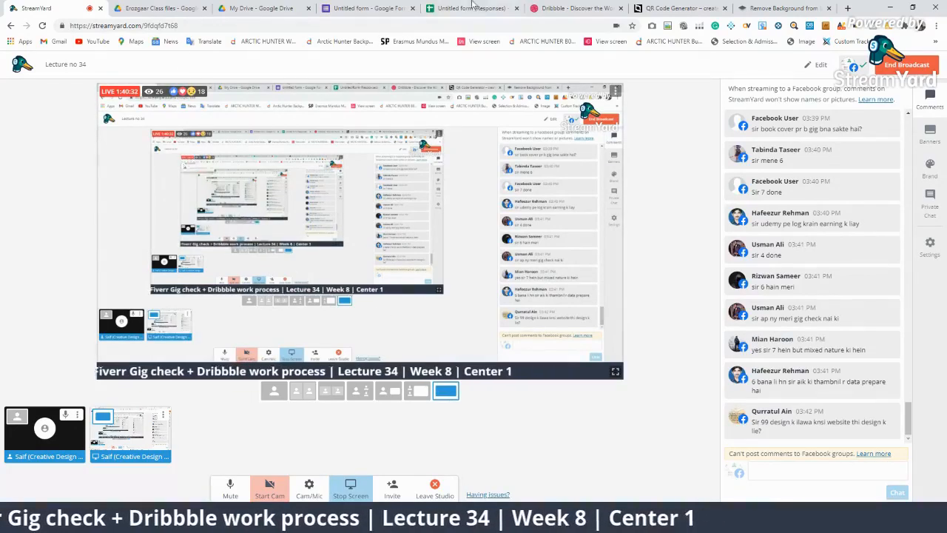
pyautogui.click(890, 6)
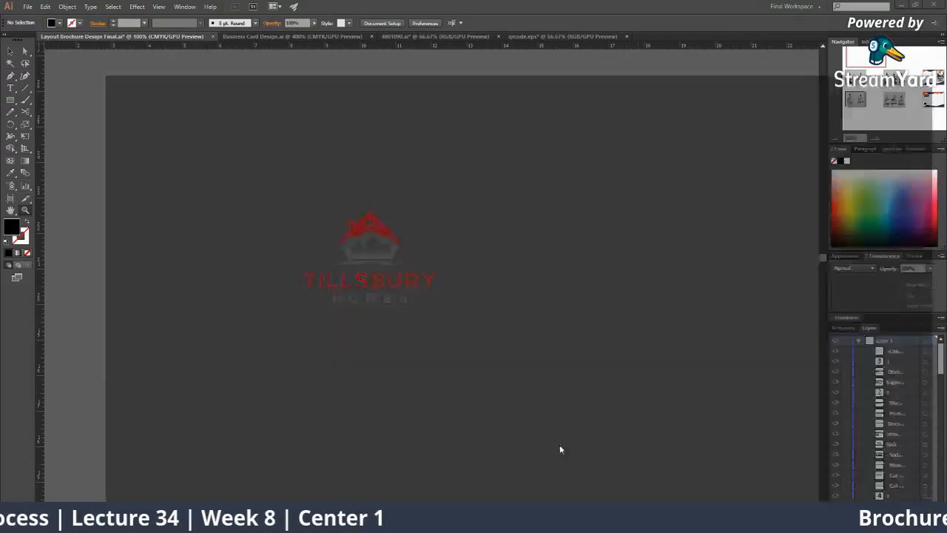
# Restore Chrome and load facebook in place of the Google Drive tab
pyautogui.click(560, 445)
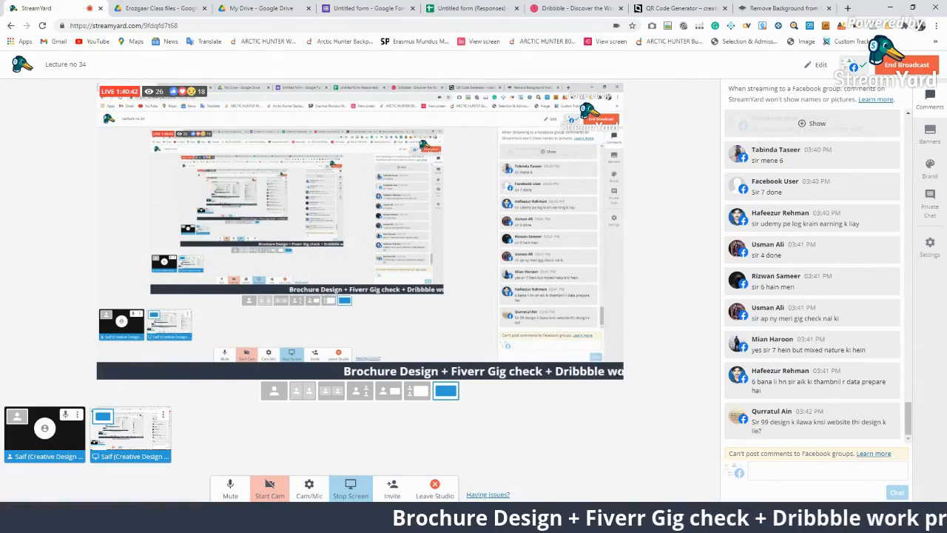
pyautogui.moveTo(689, 522)
pyautogui.click(381, 4)
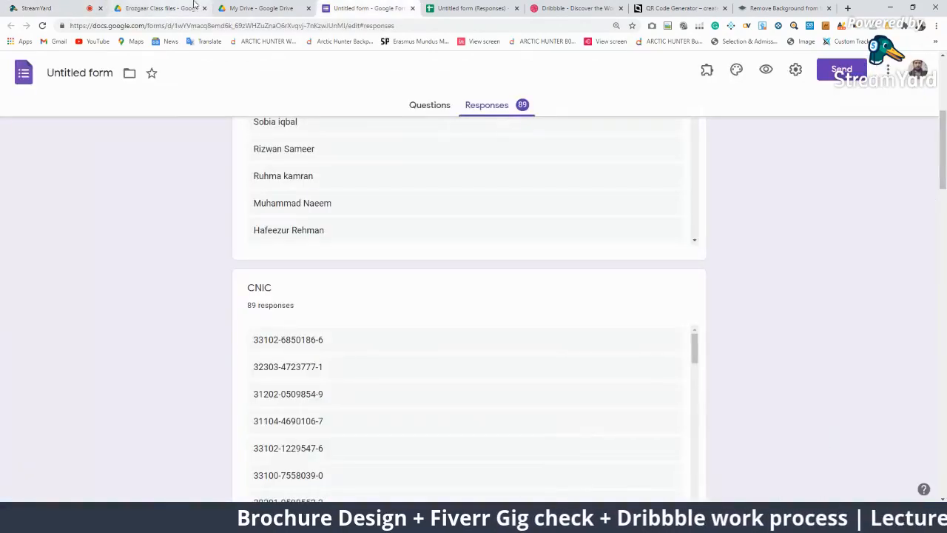
pyautogui.click(255, 9)
pyautogui.click(203, 24)
pyautogui.write('facebook')
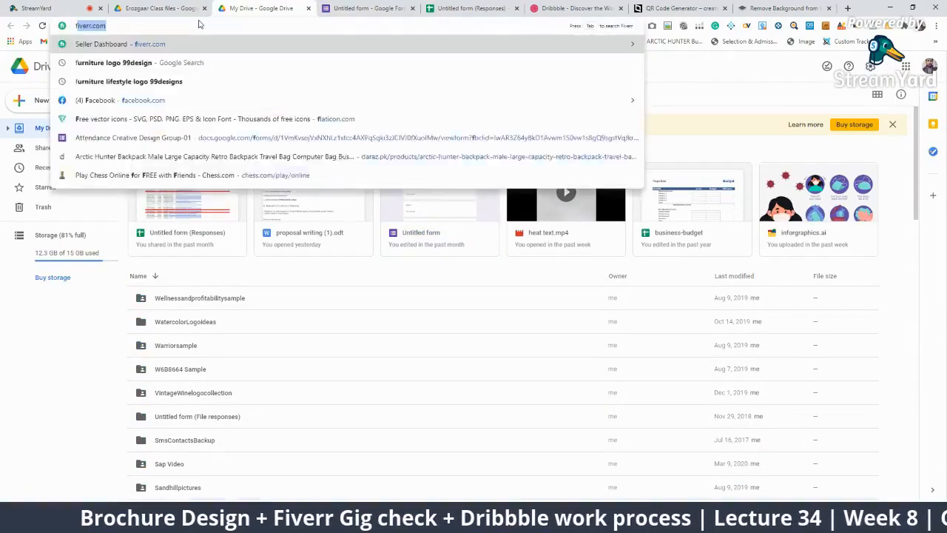
pyautogui.press('Return')
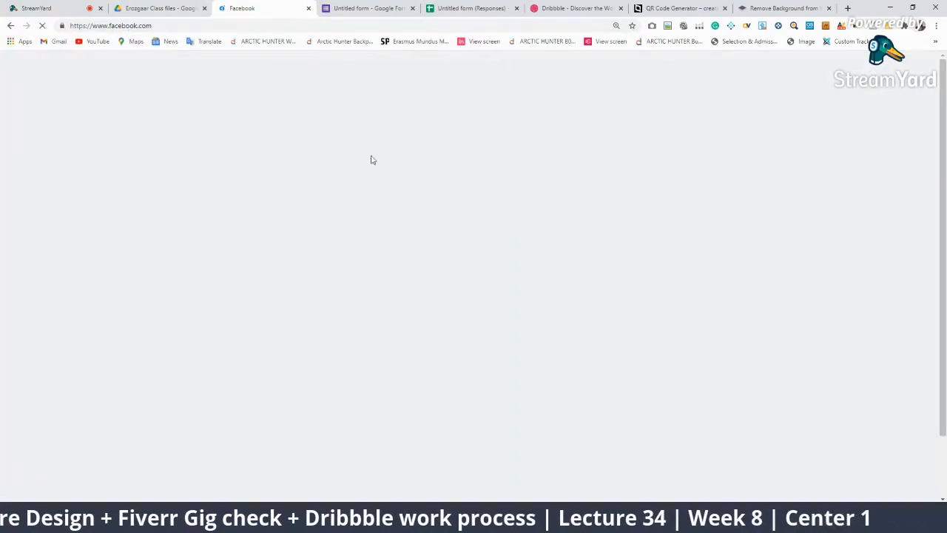
pyautogui.scroll(-3, 456, 234)
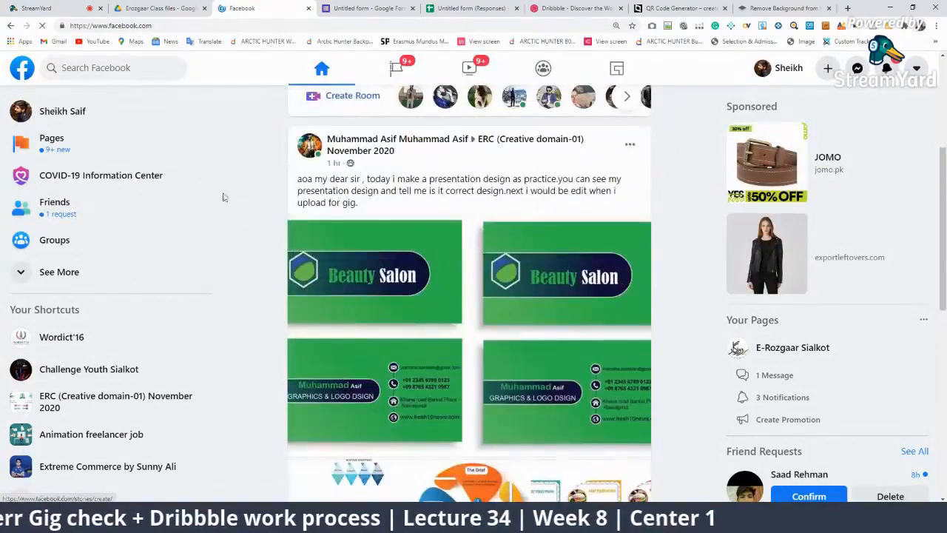
# Search the ERC (Creative domain-01) November 2020 group for 99design and open the Dec 15 post
pyautogui.click(121, 412)
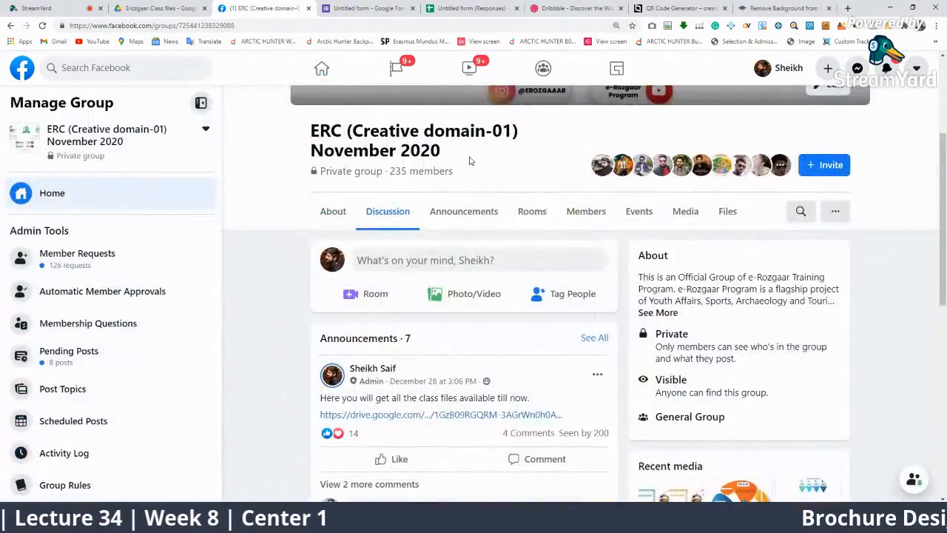
pyautogui.click(800, 211)
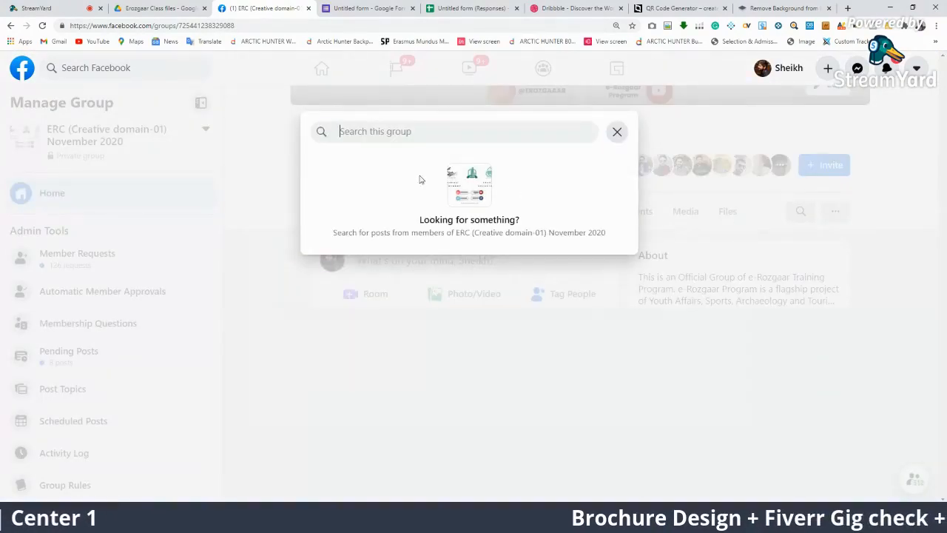
pyautogui.write('99design')
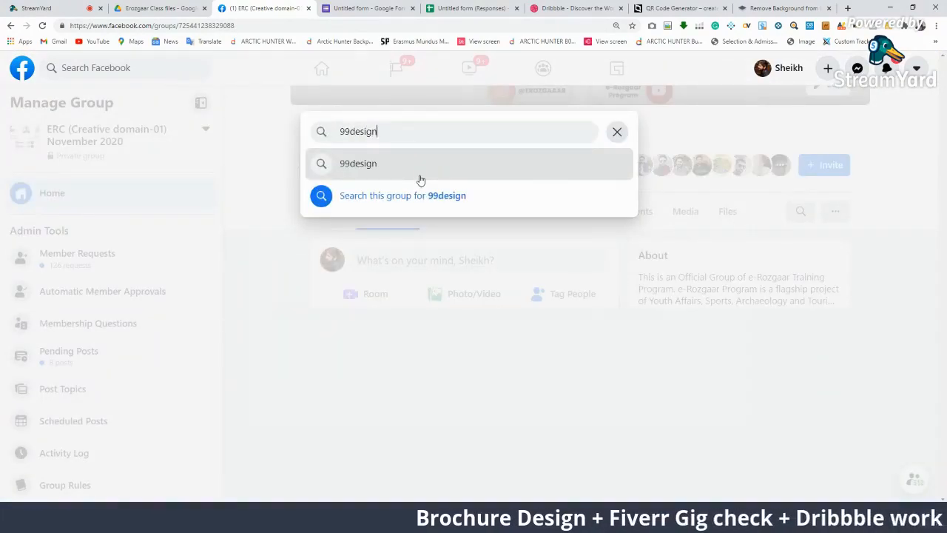
pyautogui.click(420, 177)
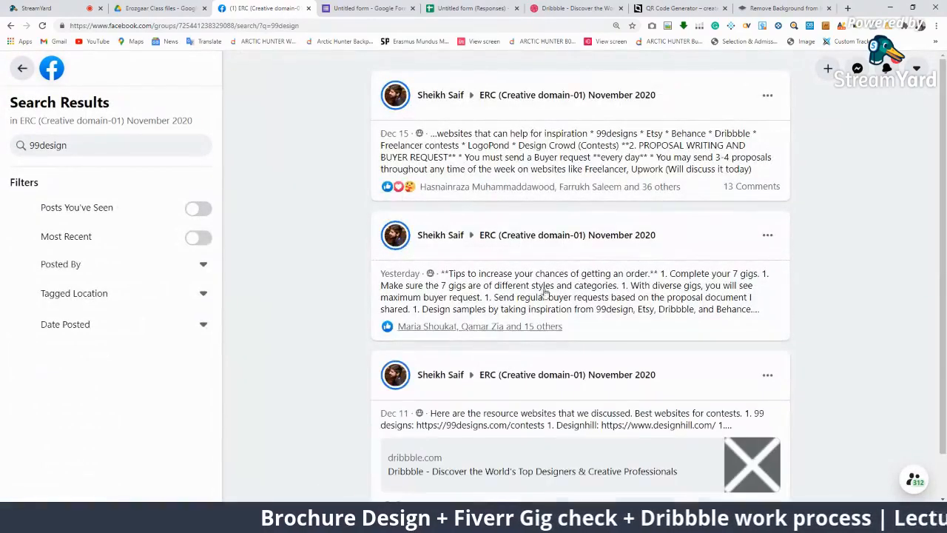
pyautogui.click(654, 154)
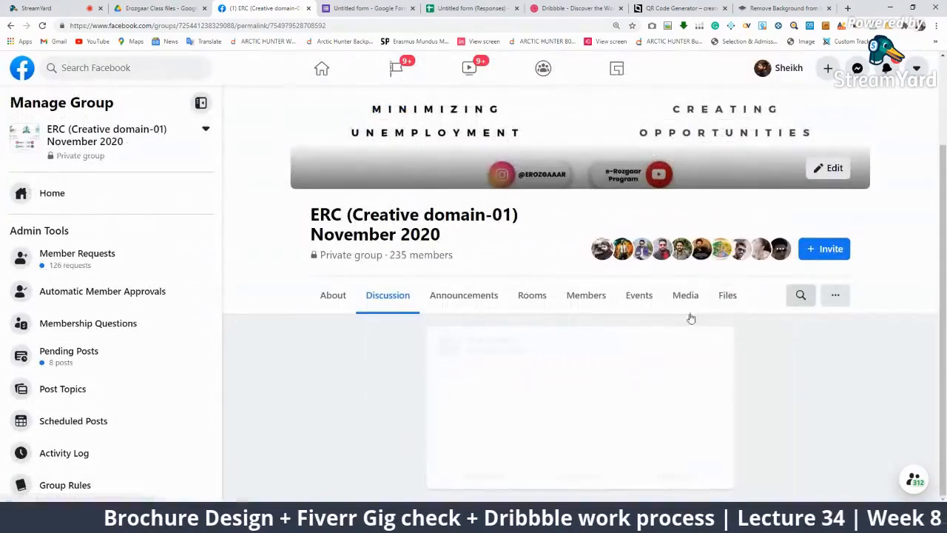
pyautogui.scroll(-2, 328, 352)
pyautogui.scroll(-4, 368, 314)
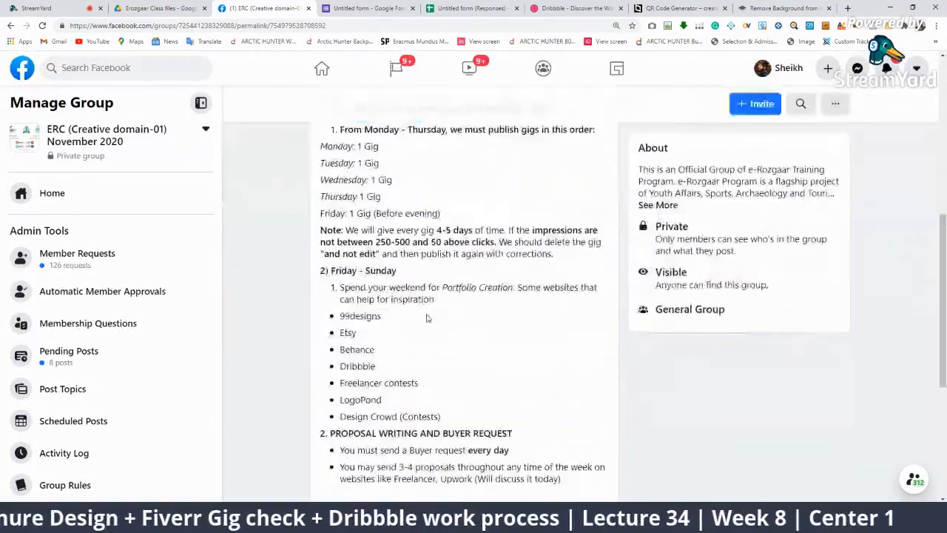
# Highlight Behance and LogoPond in the post's inspiration website list
pyautogui.moveTo(391, 318); pyautogui.dragTo(342, 345)
pyautogui.click(389, 348)
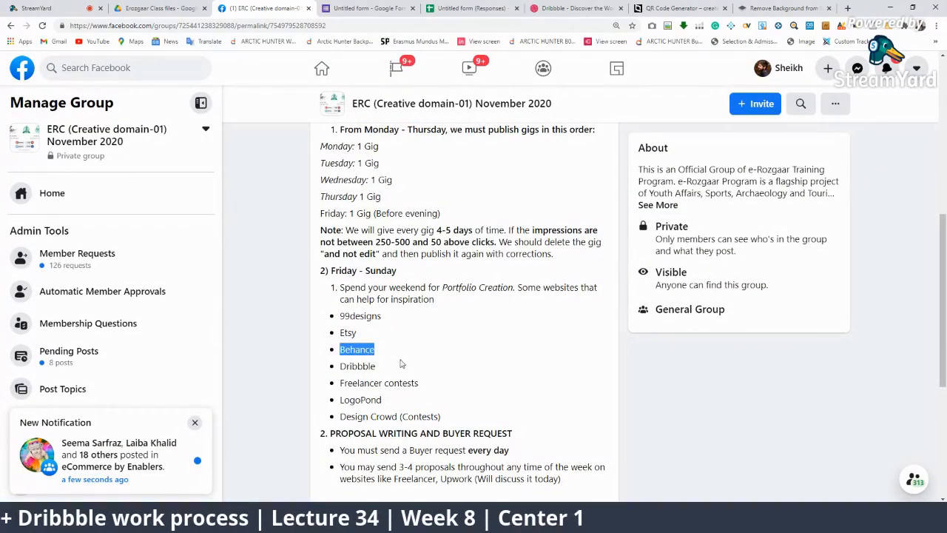
pyautogui.click(400, 364)
pyautogui.moveTo(418, 383); pyautogui.dragTo(334, 404)
pyautogui.click(387, 402)
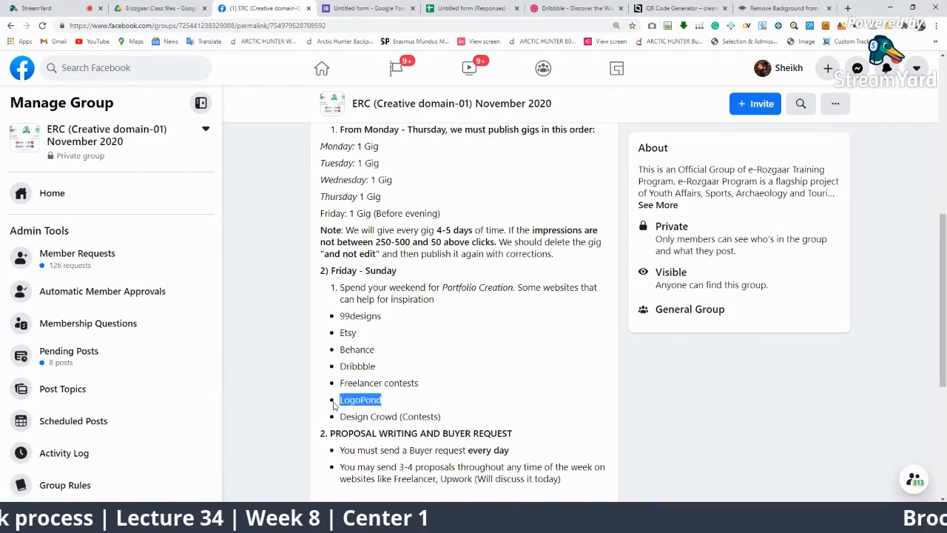
pyautogui.click(444, 415)
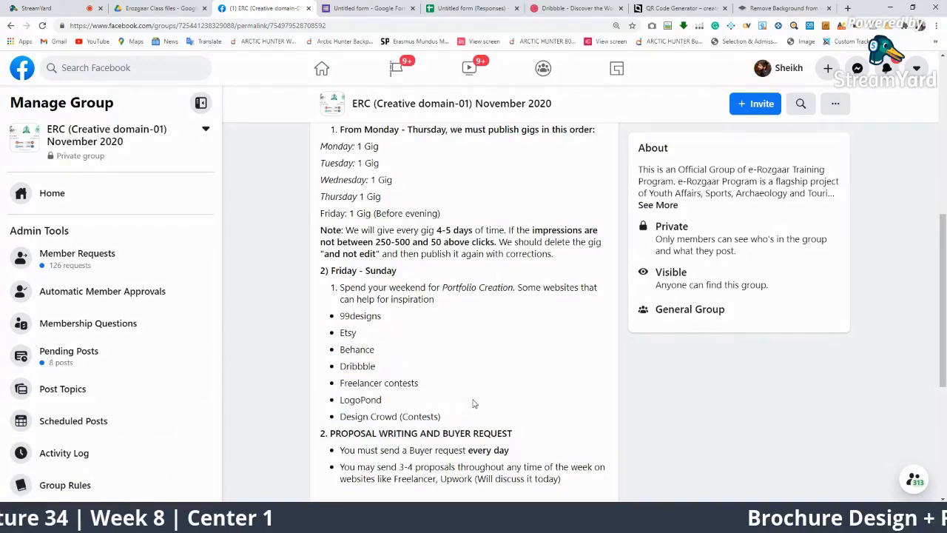
pyautogui.scroll(4, 559, 268)
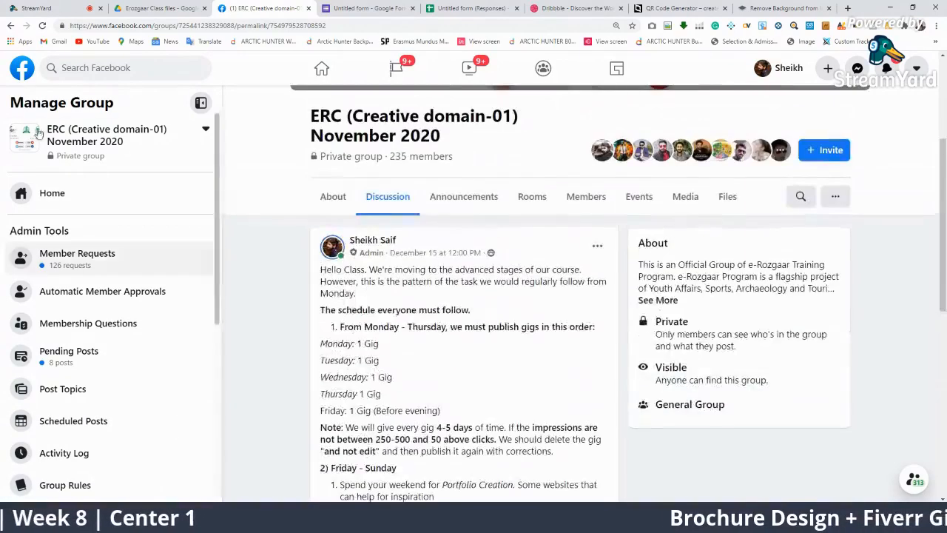
# Read the 'Tips to increase your chances' post and return to the 99design results
pyautogui.click(10, 26)
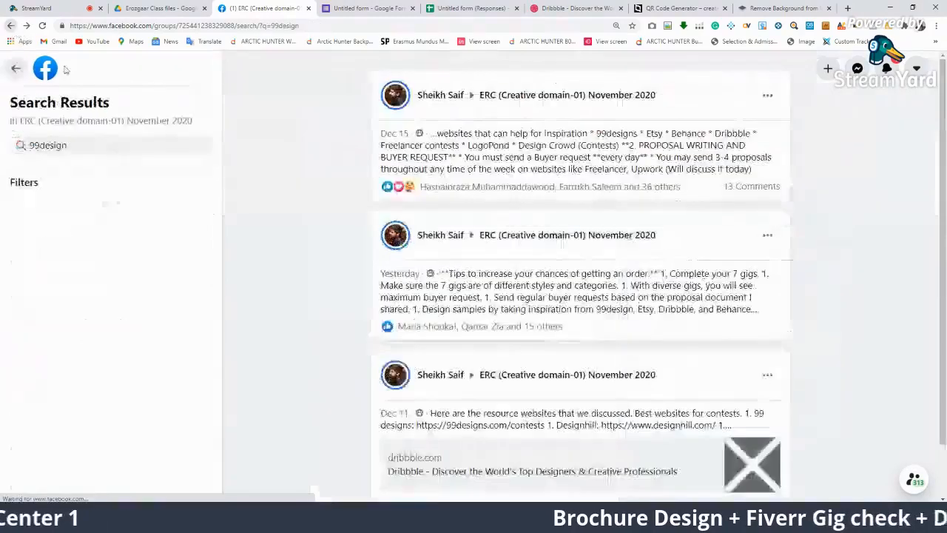
pyautogui.click(617, 289)
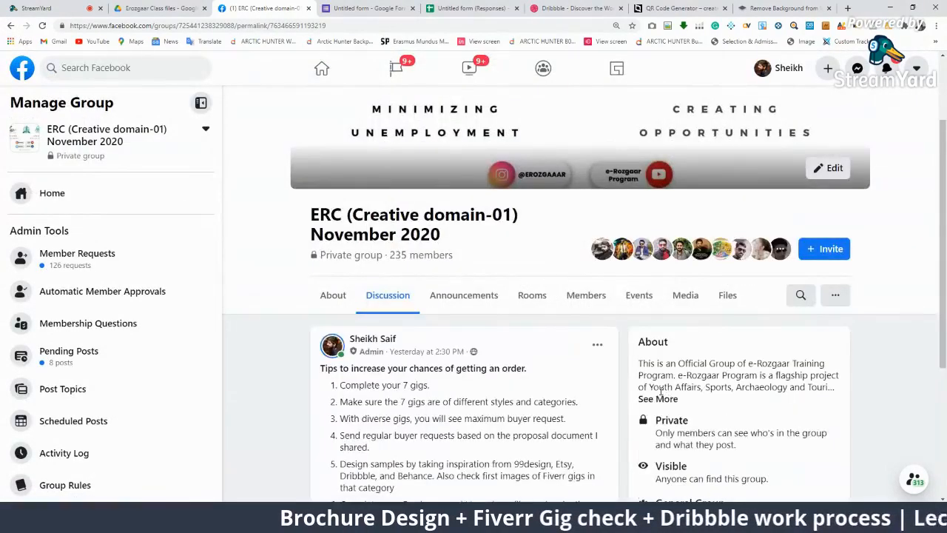
pyautogui.scroll(-3, 482, 328)
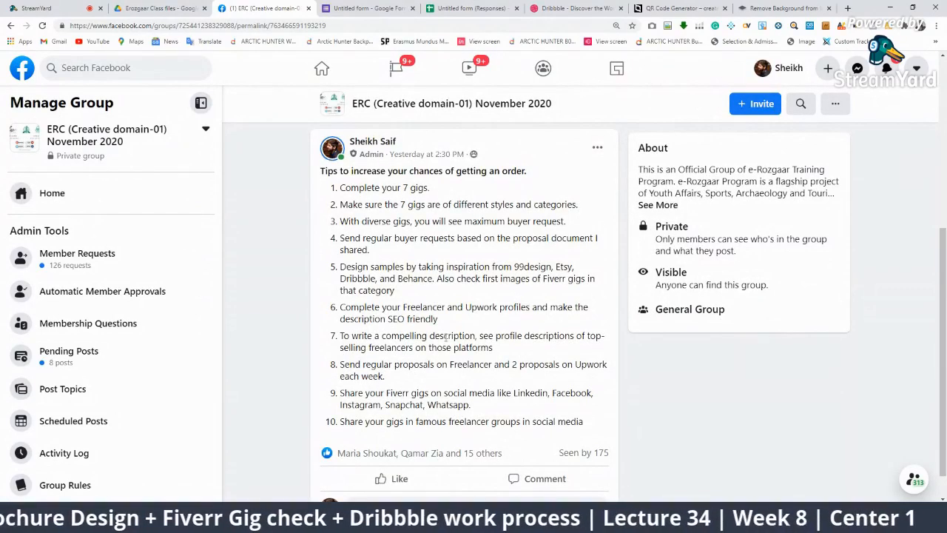
pyautogui.scroll(-1, 486, 384)
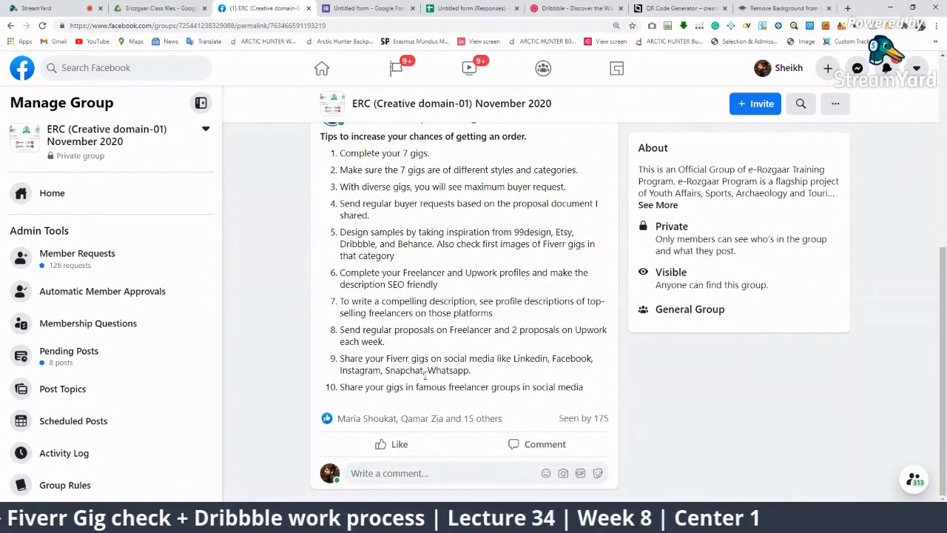
pyautogui.scroll(2, 424, 375)
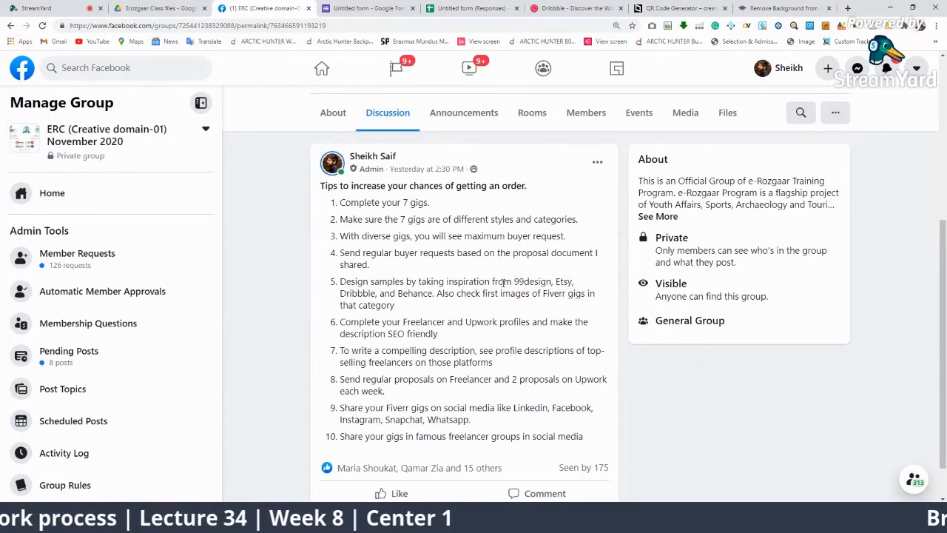
pyautogui.click(11, 25)
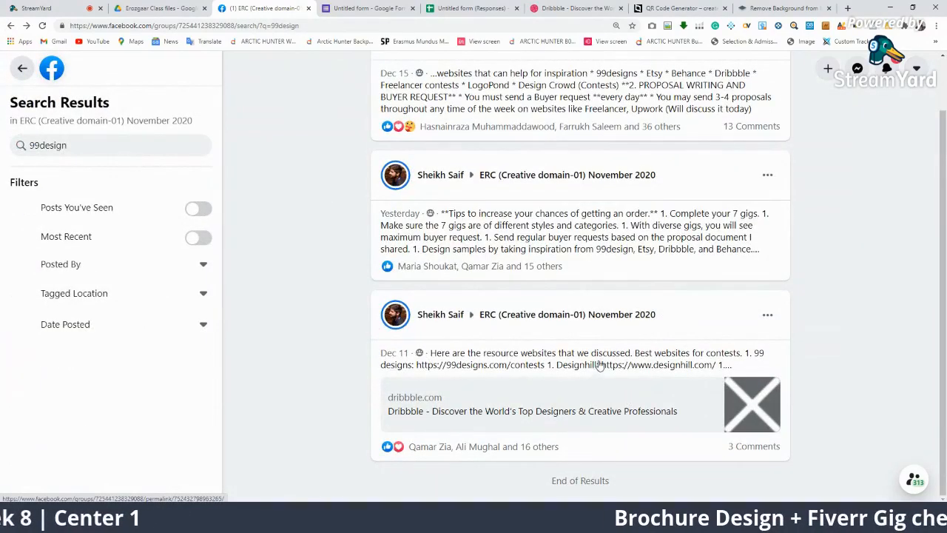
# Open the contest websites post and highlight its opening and 'Best websites for contests' lines
pyautogui.click(596, 362)
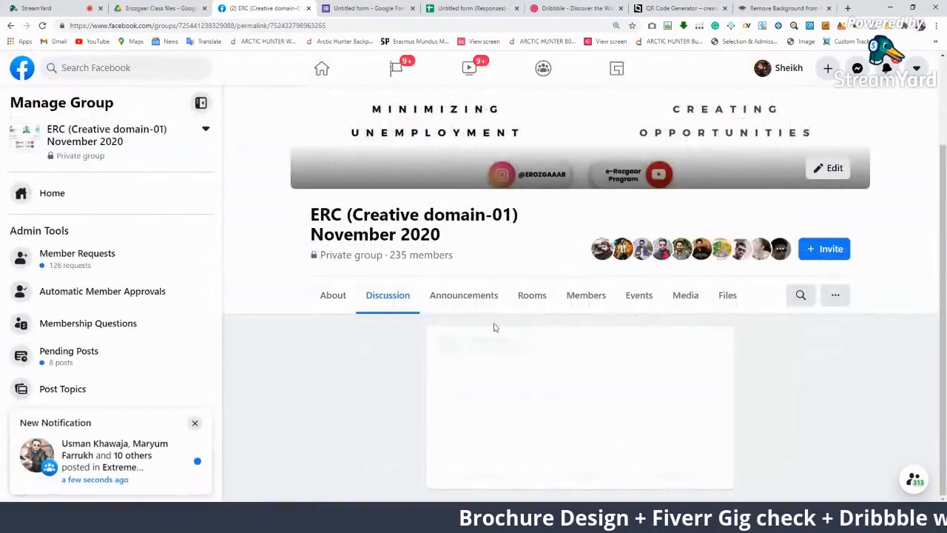
pyautogui.scroll(-2, 491, 333)
pyautogui.scroll(-1, 444, 311)
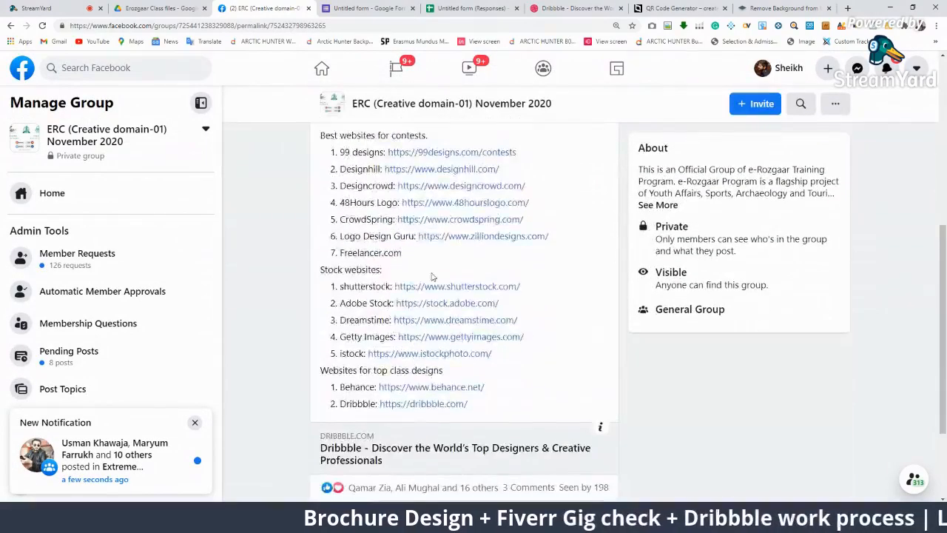
pyautogui.scroll(1, 377, 299)
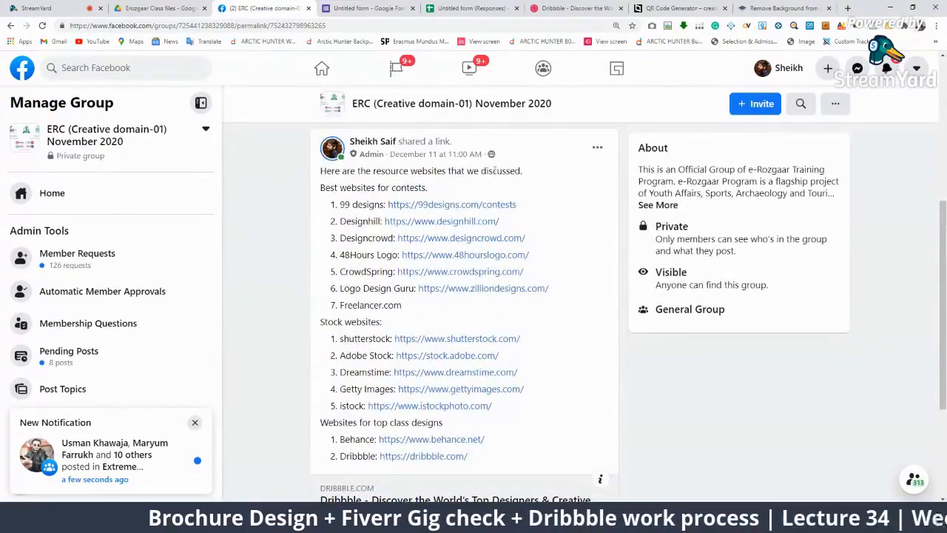
pyautogui.moveTo(513, 170); pyautogui.dragTo(321, 170)
pyautogui.click(389, 187)
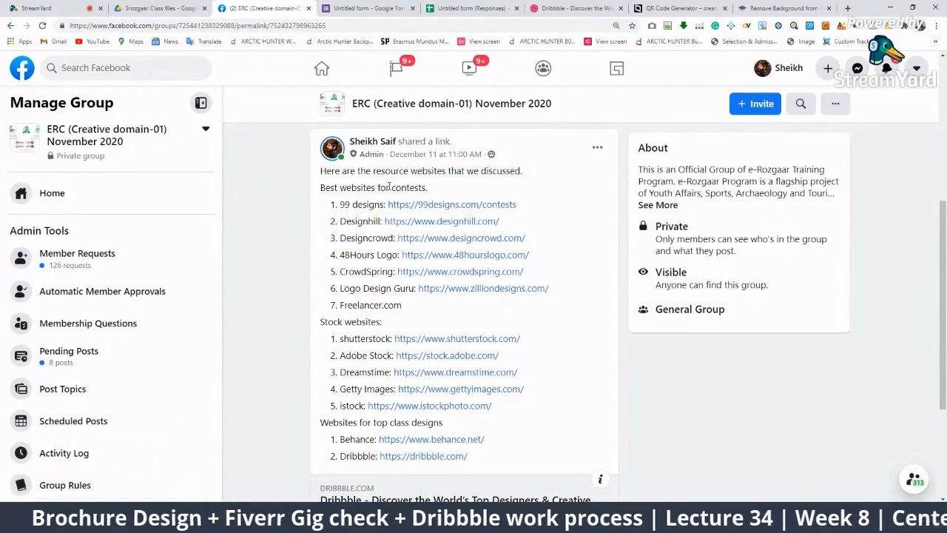
pyautogui.moveTo(426, 187); pyautogui.dragTo(318, 190)
pyautogui.click(513, 185)
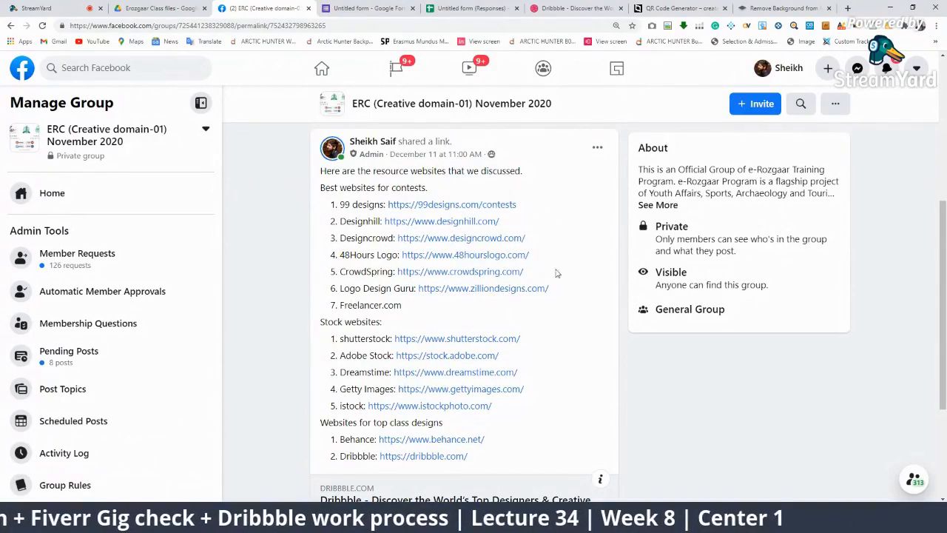
# Highlight the contest, stock and Behance/Dribbble lists, then return to StreamYard
pyautogui.moveTo(570, 303); pyautogui.dragTo(351, 204)
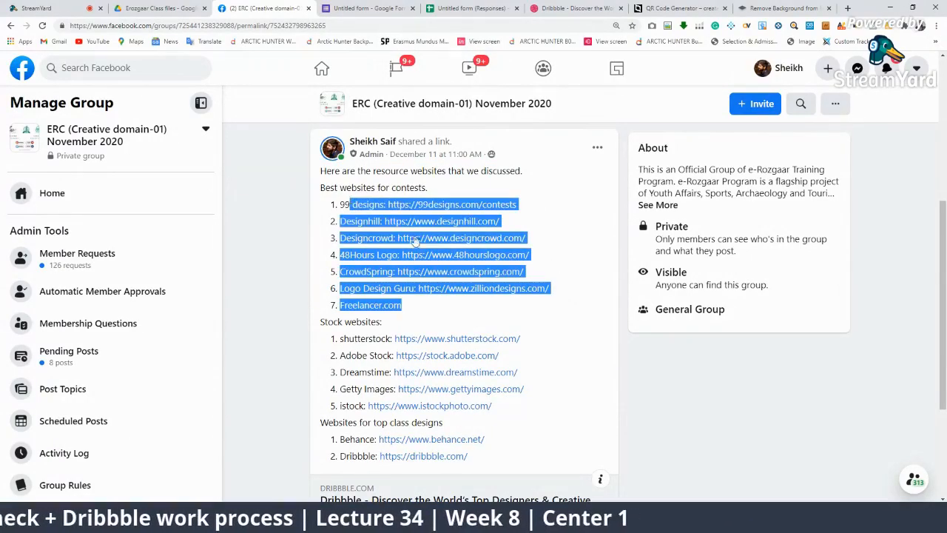
pyautogui.moveTo(570, 427); pyautogui.dragTo(360, 351)
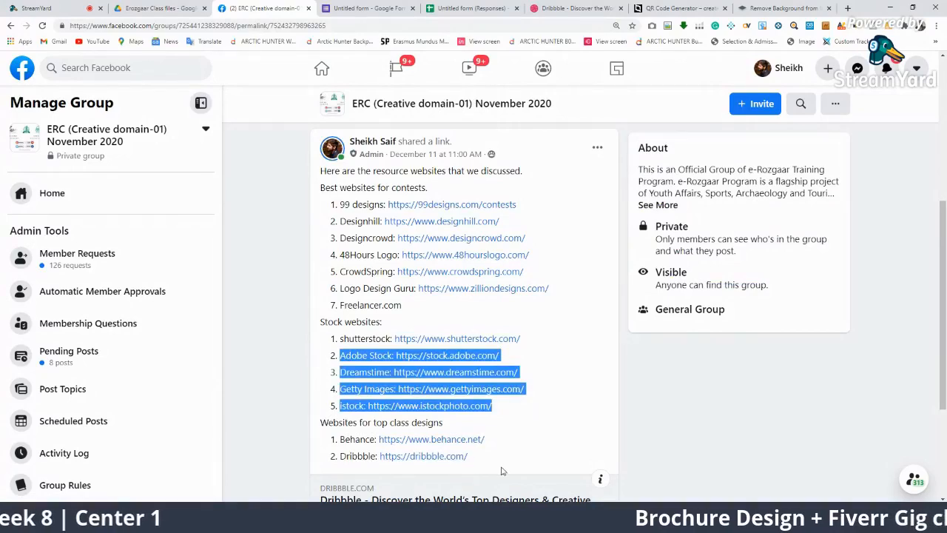
pyautogui.moveTo(501, 472); pyautogui.dragTo(322, 435)
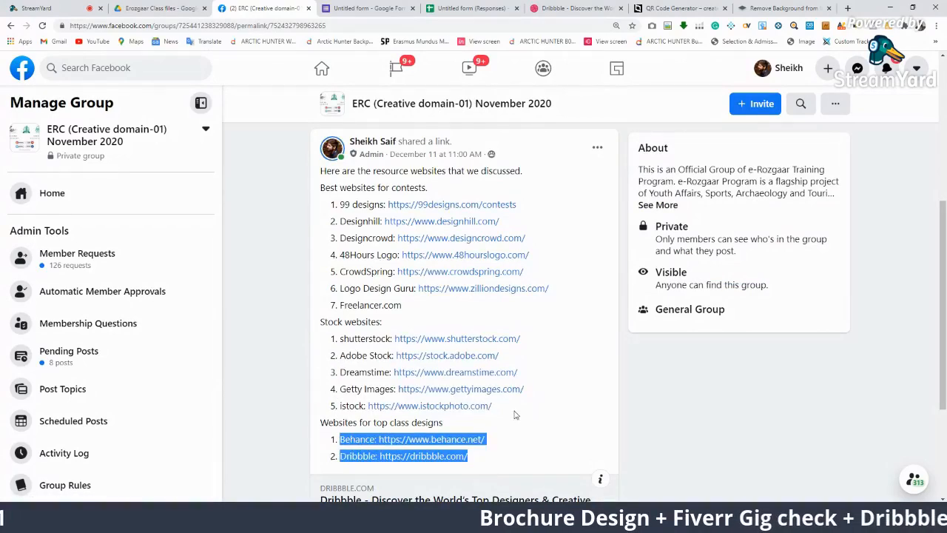
pyautogui.scroll(3, 516, 416)
pyautogui.click(45, 10)
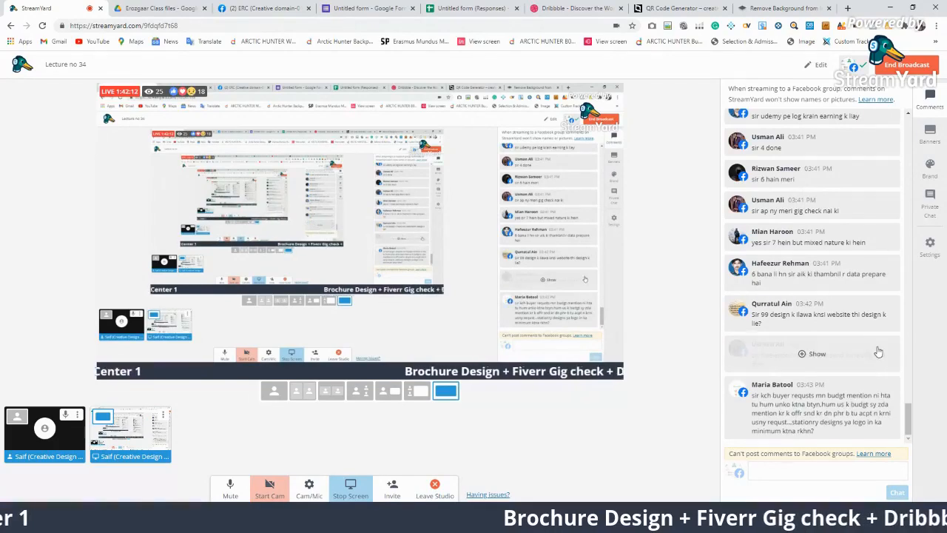
# Show two viewer comments on stream in turn, then leave the sending-proposals question displayed
pyautogui.click(814, 237)
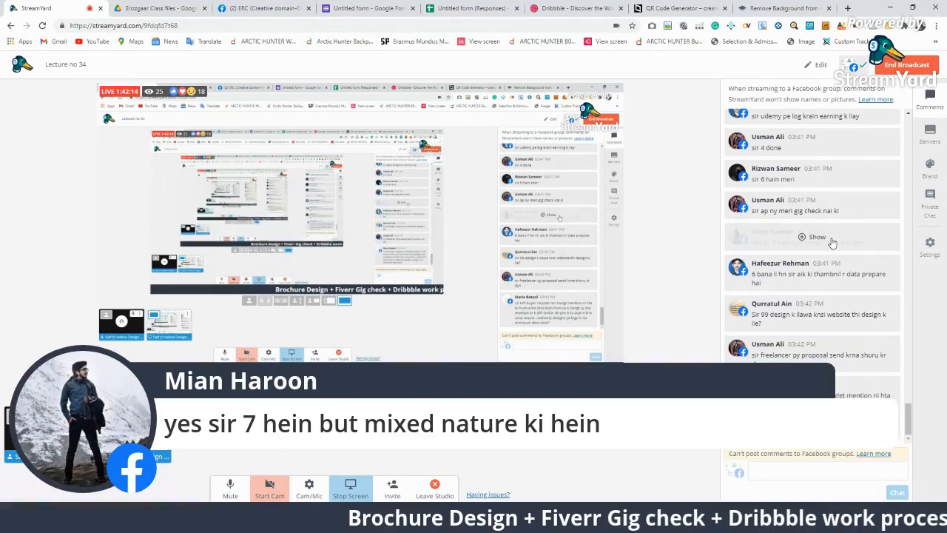
pyautogui.click(813, 237)
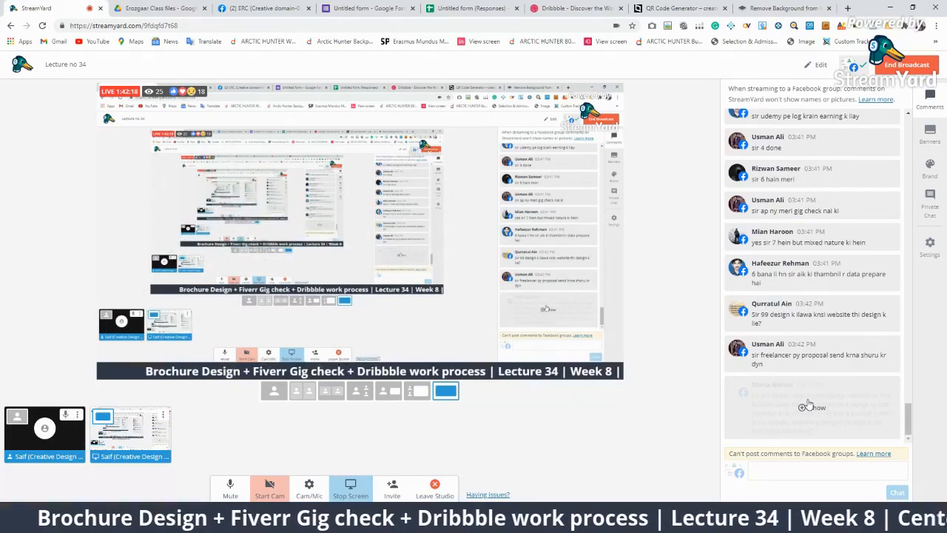
pyautogui.click(814, 272)
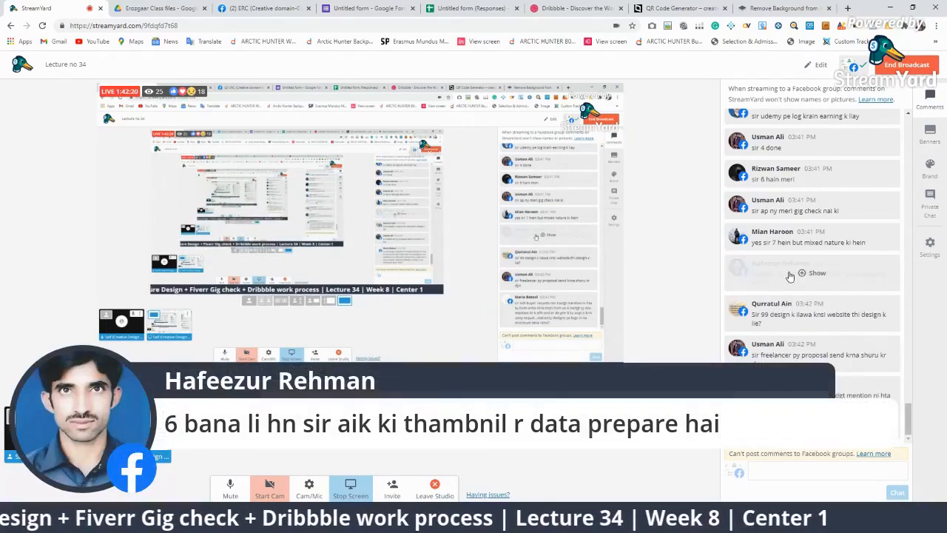
pyautogui.click(814, 272)
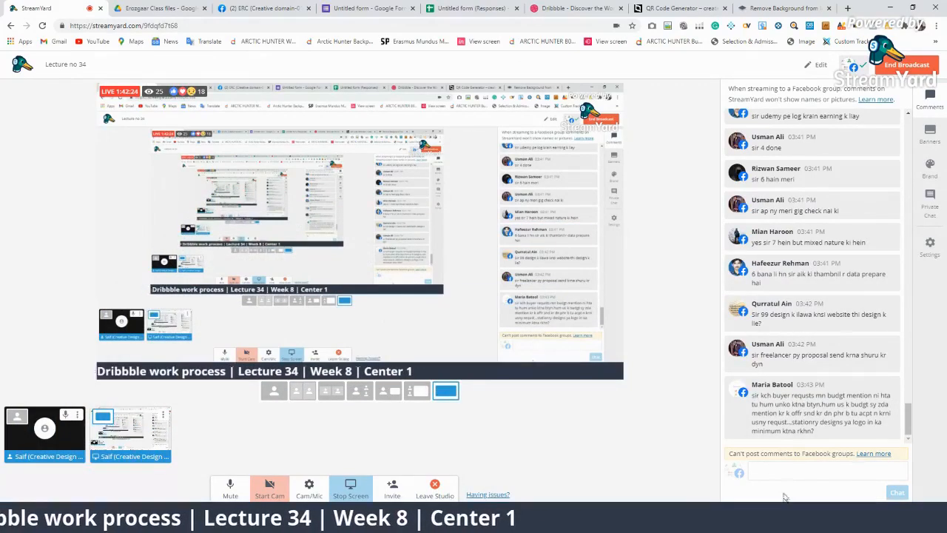
pyautogui.click(814, 355)
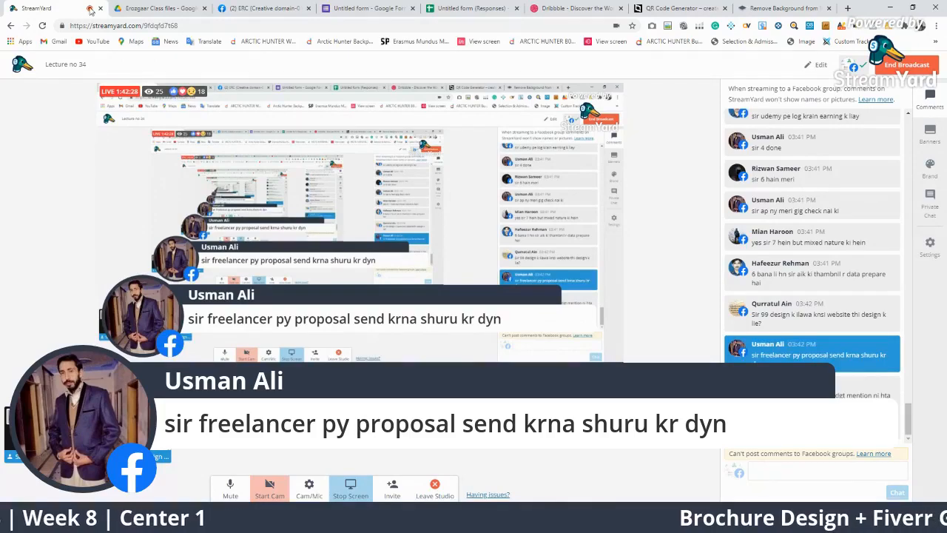
# Return to the Facebook class group page
pyautogui.click(245, 8)
pyautogui.scroll(-3, 503, 281)
pyautogui.scroll(3, 739, 252)
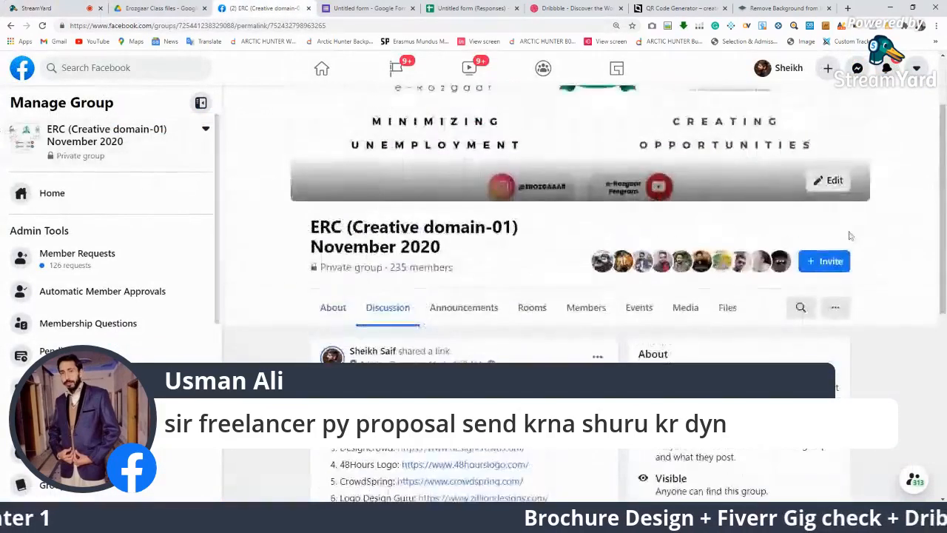
# Open and close the group search, then show the buyer budget question on stream
pyautogui.click(801, 308)
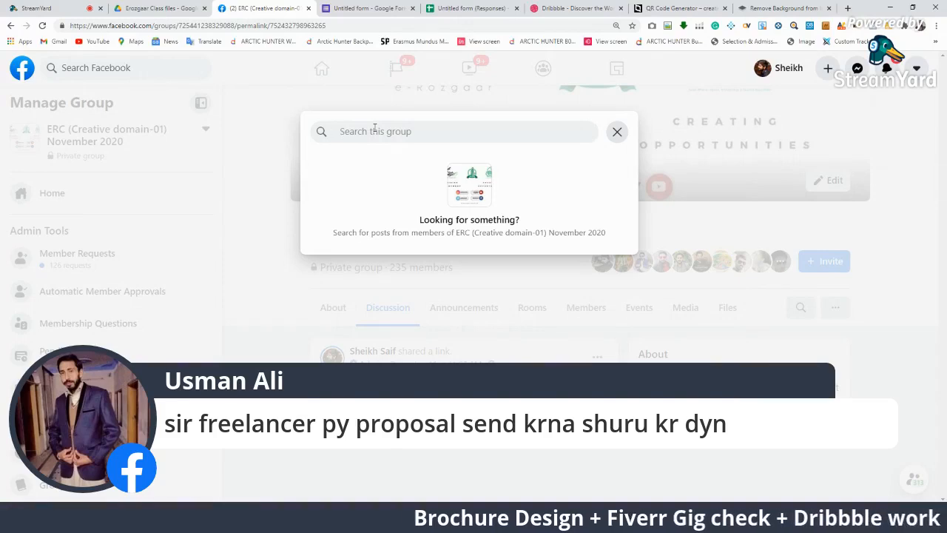
pyautogui.click(612, 128)
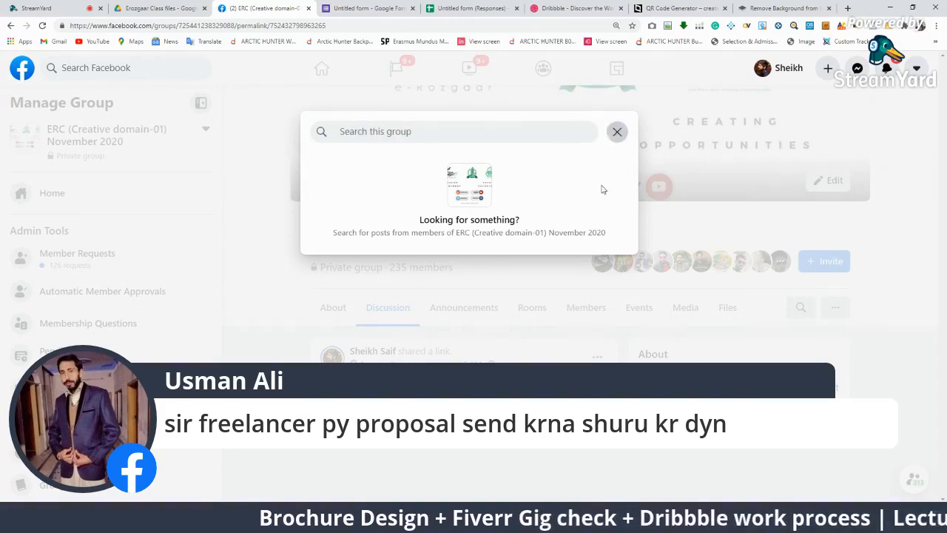
pyautogui.click(72, 6)
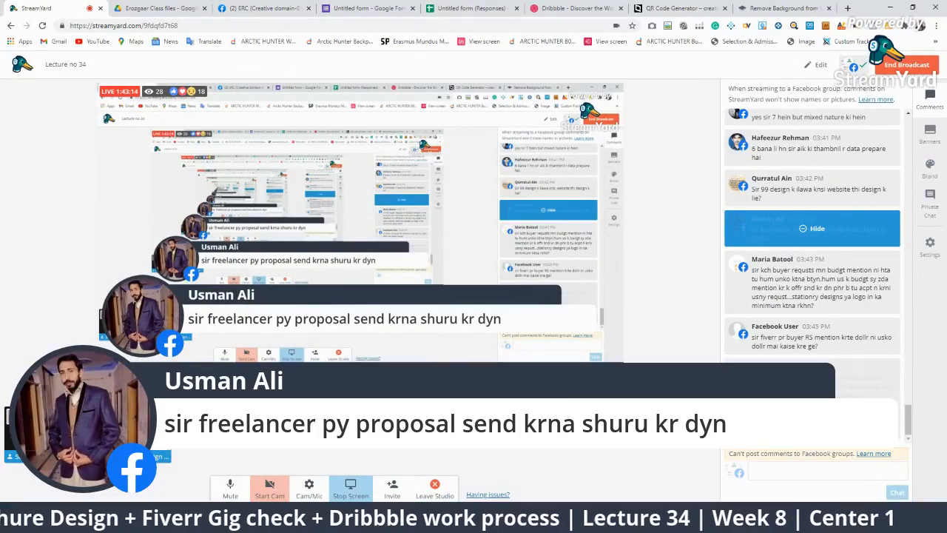
pyautogui.click(898, 355)
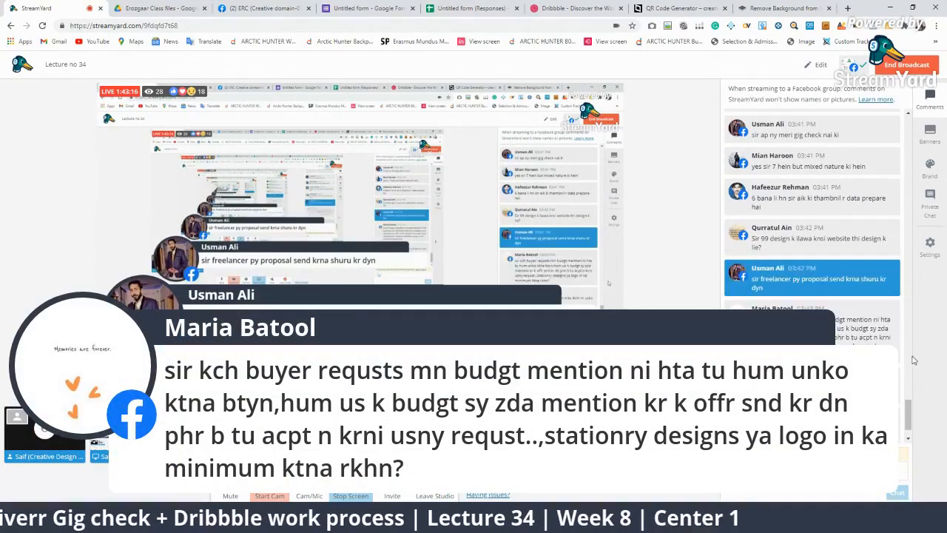
# Take the budget and proposals questions off stream, then return to the Facebook group
pyautogui.click(842, 335)
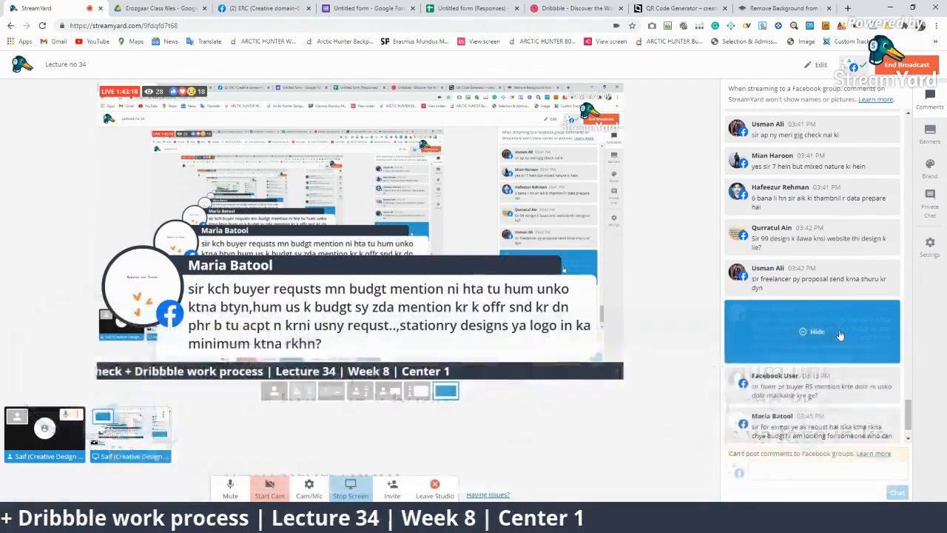
pyautogui.click(834, 272)
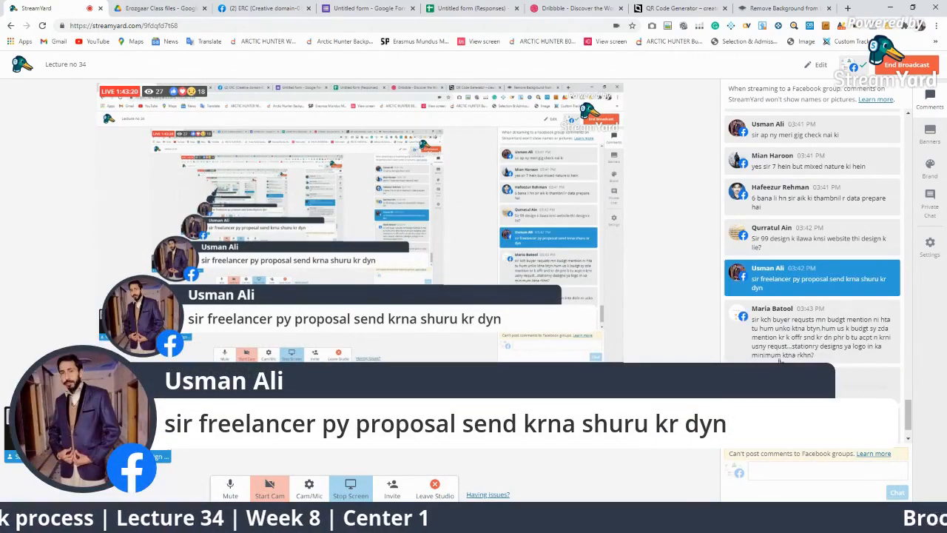
pyautogui.click(793, 289)
pyautogui.click(255, 8)
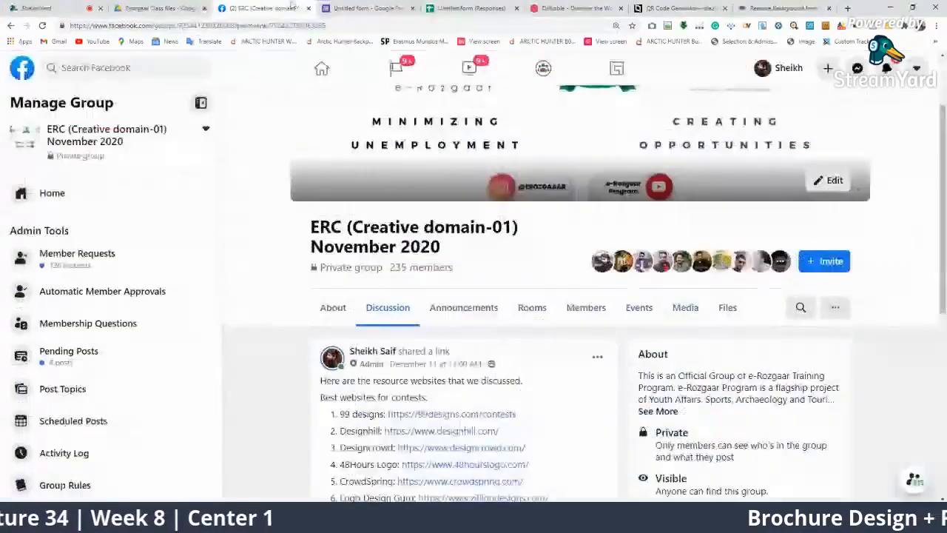
# Search the group's posts for '99design'
pyautogui.click(800, 307)
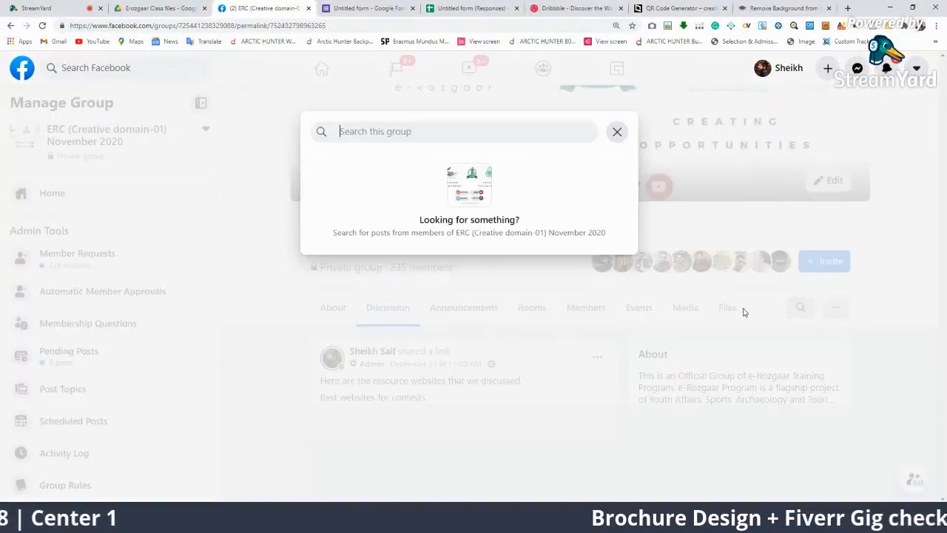
pyautogui.write('99des')
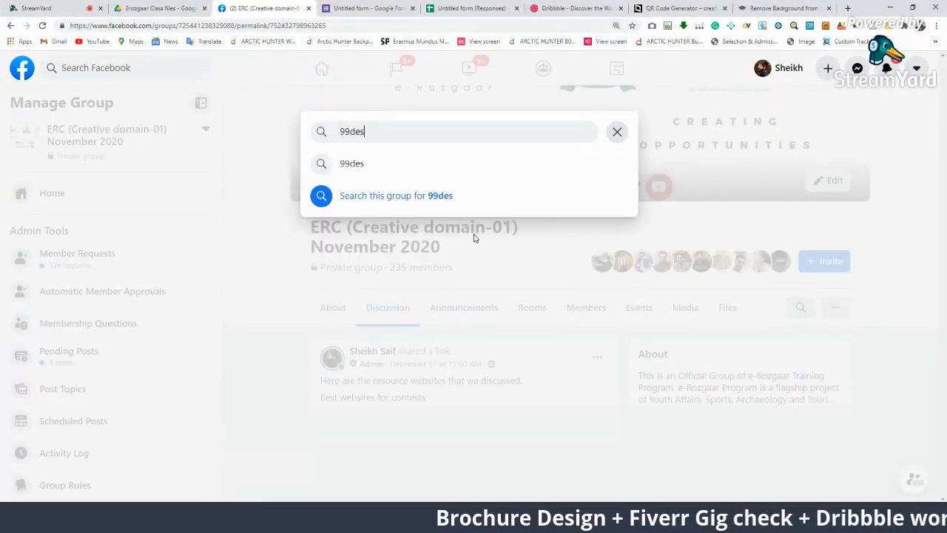
pyautogui.write('ign')
pyautogui.press('Return')
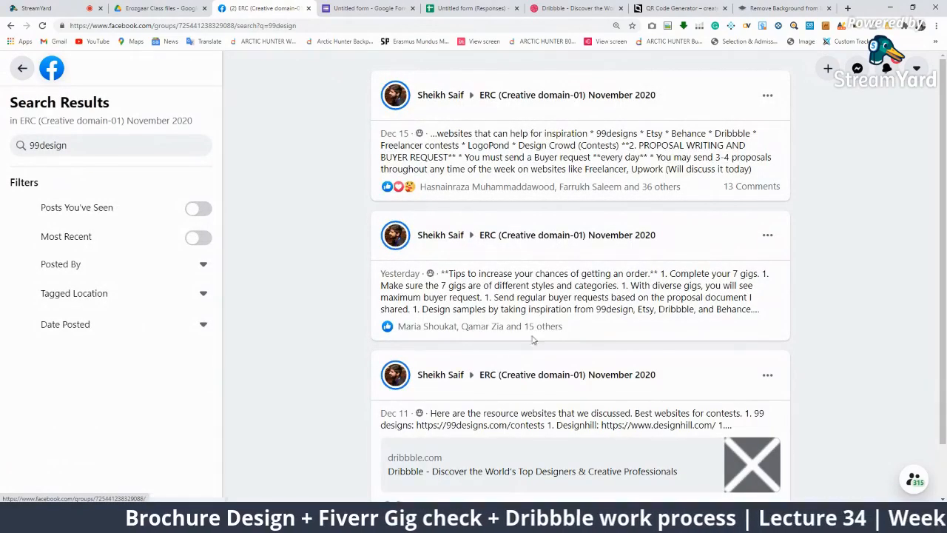
pyautogui.scroll(-2, 503, 172)
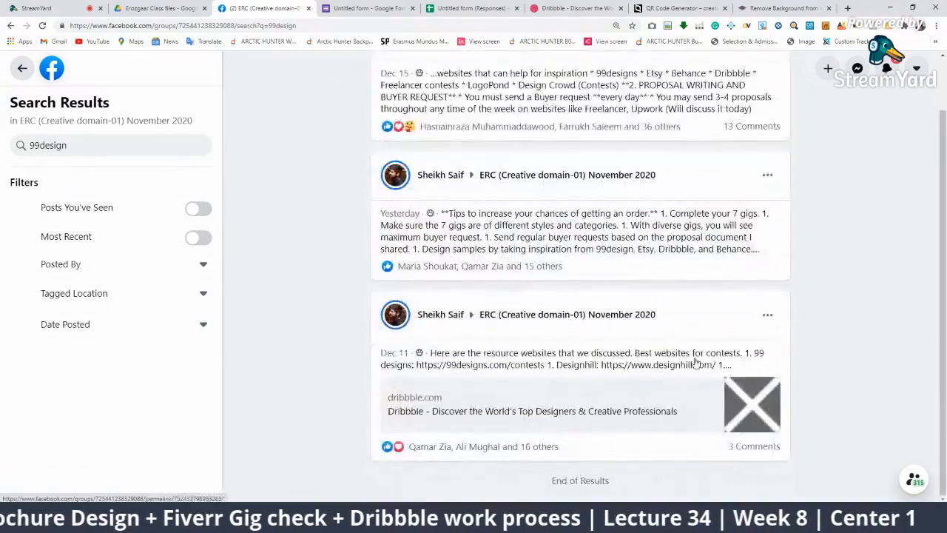
pyautogui.scroll(2, 784, 163)
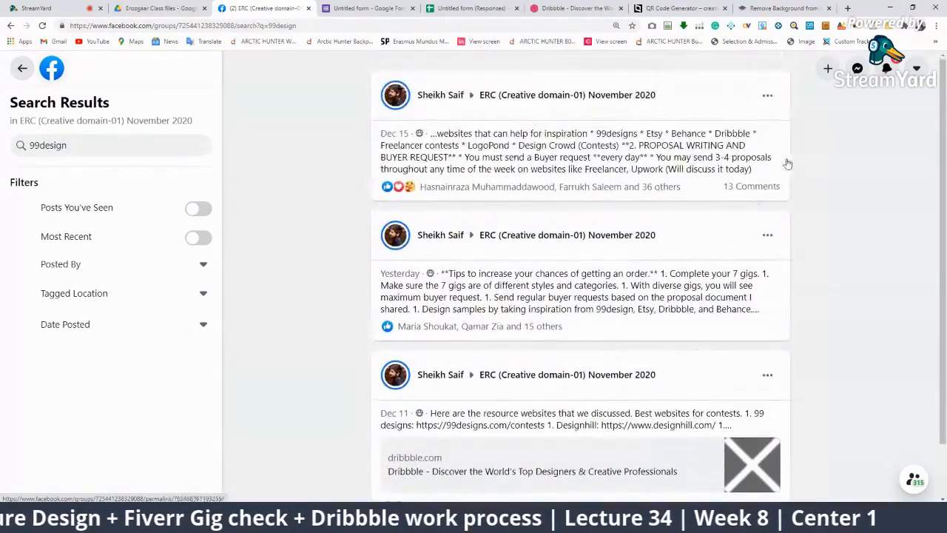
# Search the group for 'gig' instead and open the weekly gig schedule post
pyautogui.click(74, 142)
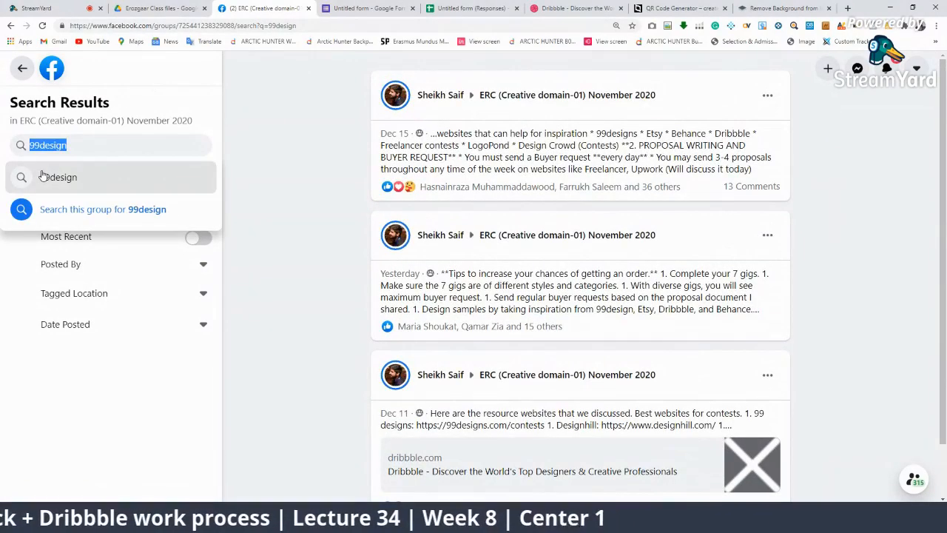
pyautogui.write('gig')
pyautogui.press('Return')
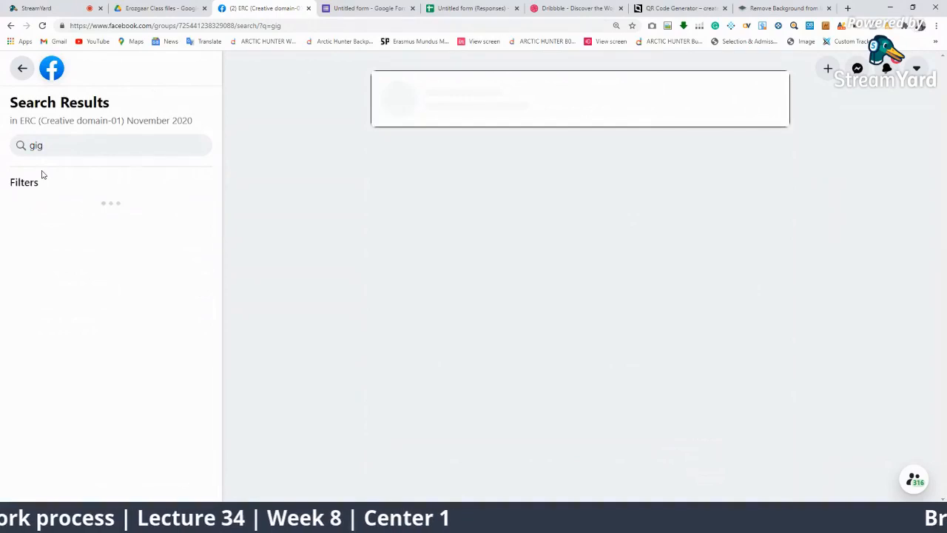
pyautogui.scroll(-5, 651, 370)
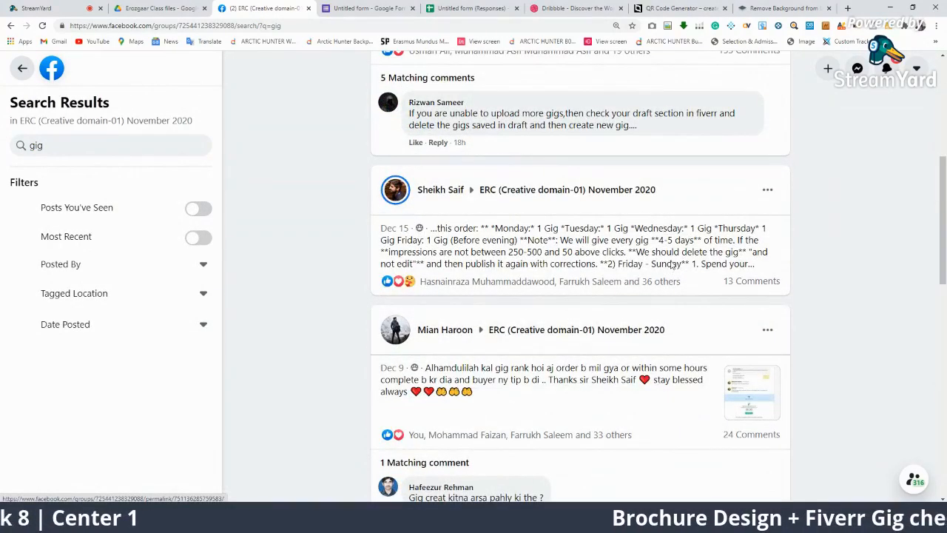
pyautogui.click(672, 236)
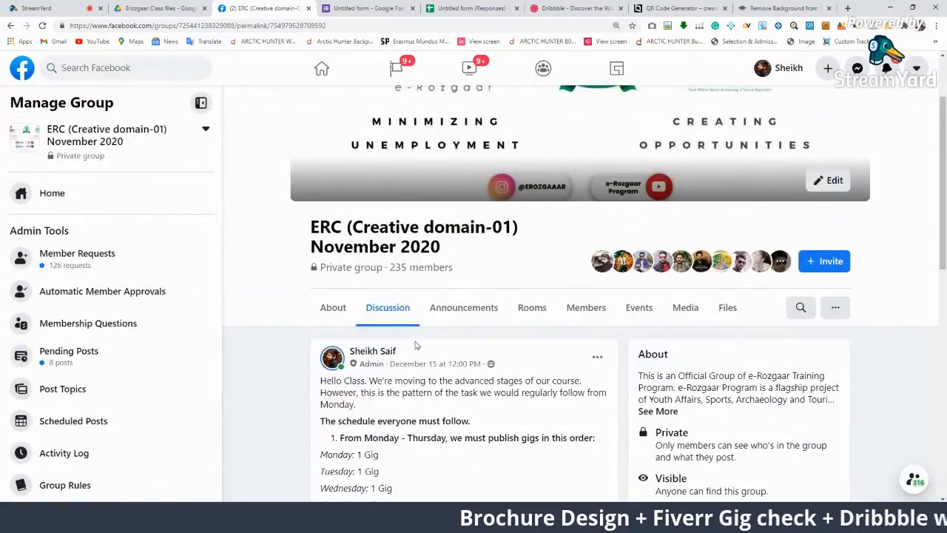
# Highlight the Monday through Friday lines of the weekly gig schedule one by one
pyautogui.scroll(-3, 416, 346)
pyautogui.moveTo(379, 271); pyautogui.dragTo(328, 259)
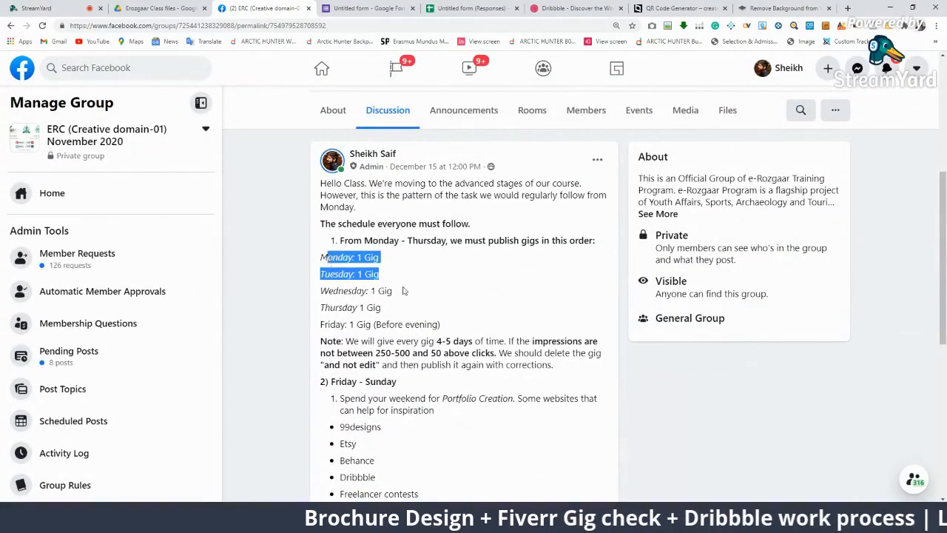
pyautogui.click(418, 293)
pyautogui.moveTo(393, 290); pyautogui.dragTo(330, 276)
pyautogui.click(416, 304)
pyautogui.moveTo(417, 308); pyautogui.dragTo(329, 290)
pyautogui.click(418, 321)
pyautogui.moveTo(441, 324); pyautogui.dragTo(323, 324)
pyautogui.click(460, 317)
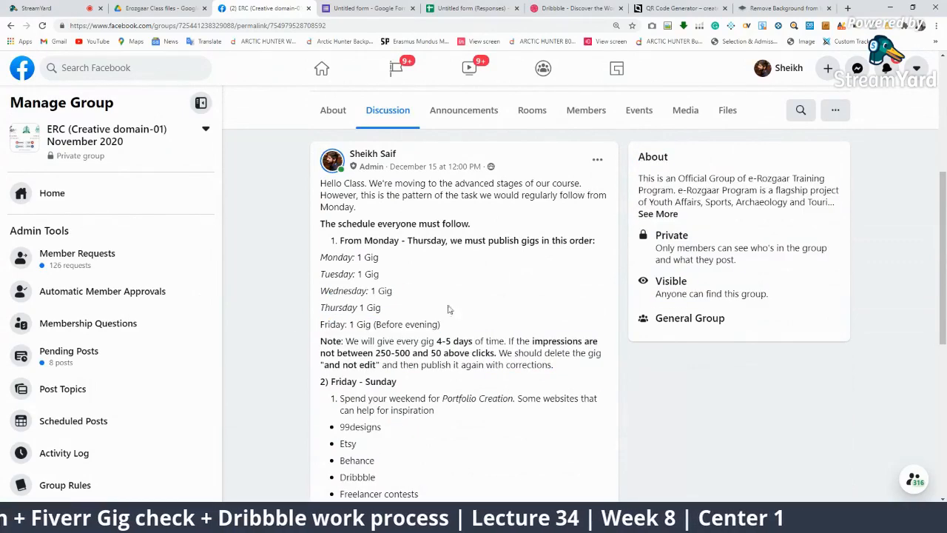
pyautogui.moveTo(385, 258); pyautogui.dragTo(358, 309)
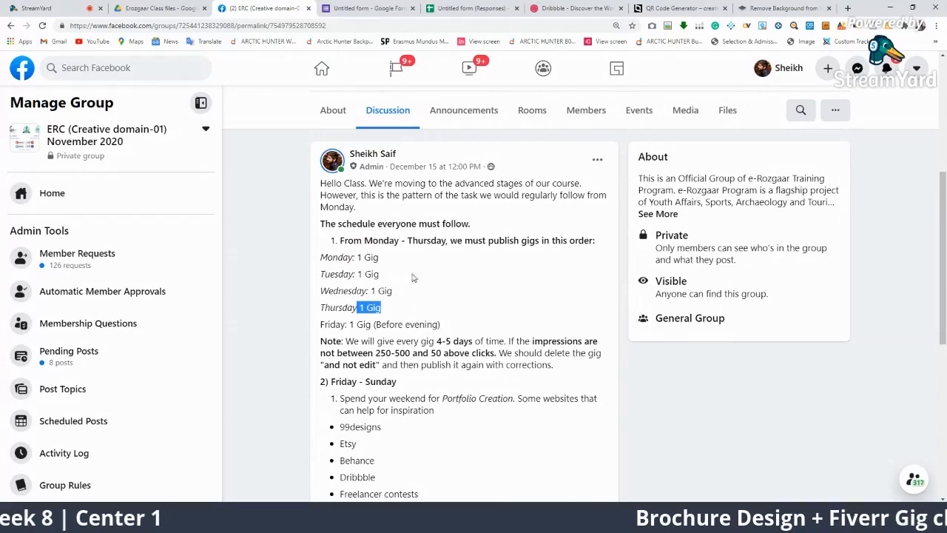
# Highlight the Portfolio Creation, proposal writing heading, Freelancer and daily buyer request text
pyautogui.scroll(-1, 459, 264)
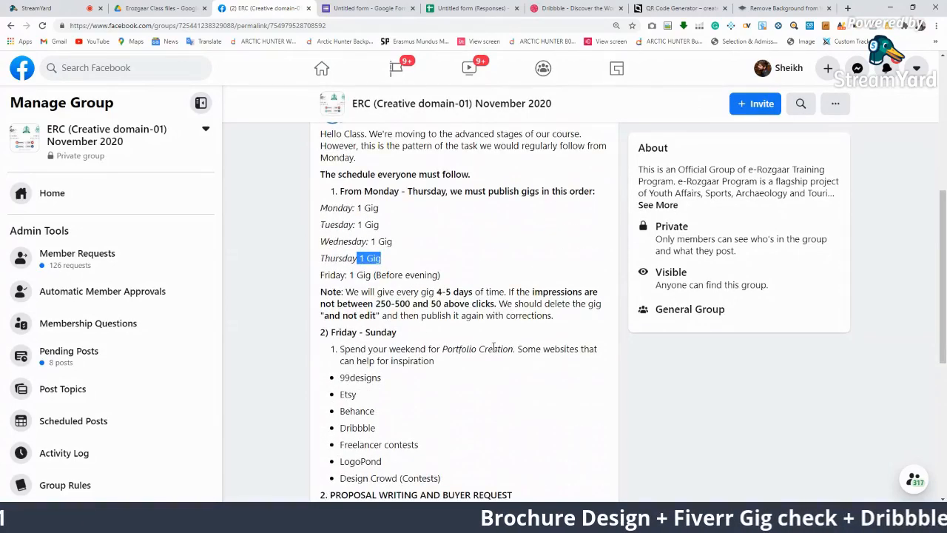
pyautogui.scroll(-3, 494, 348)
pyautogui.scroll(3, 473, 311)
pyautogui.click(462, 266)
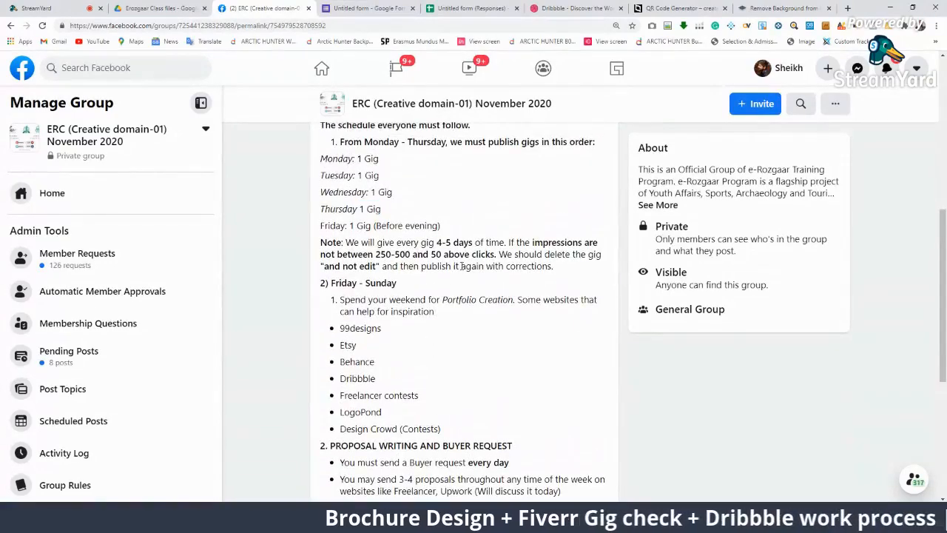
pyautogui.scroll(-1, 440, 311)
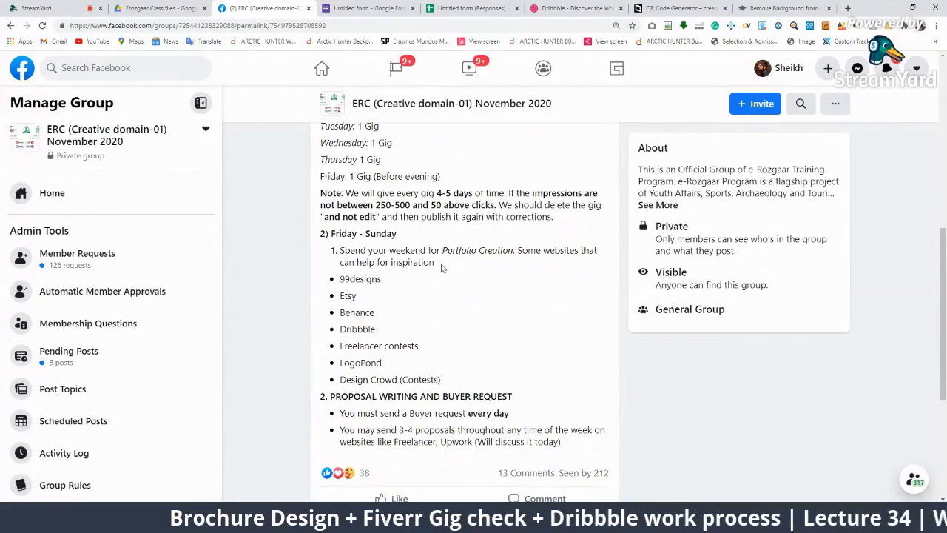
pyautogui.moveTo(515, 250); pyautogui.dragTo(423, 252)
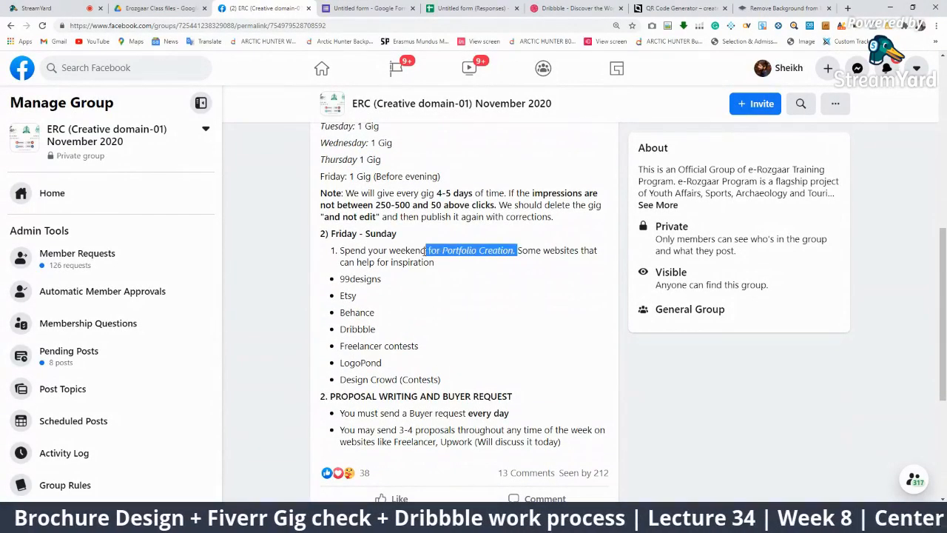
pyautogui.moveTo(510, 394); pyautogui.dragTo(341, 405)
pyautogui.click(341, 412)
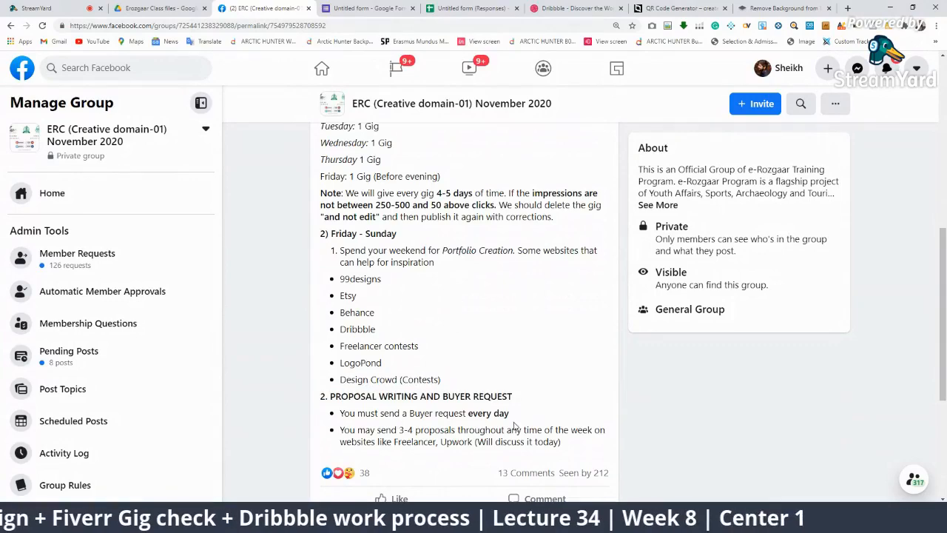
pyautogui.scroll(-1, 516, 427)
pyautogui.moveTo(437, 393); pyautogui.dragTo(391, 394)
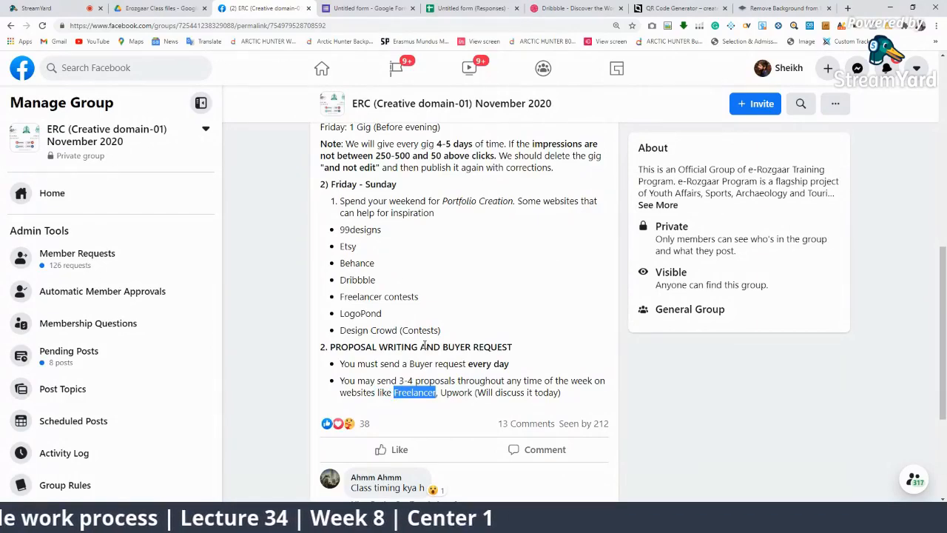
pyautogui.click(473, 386)
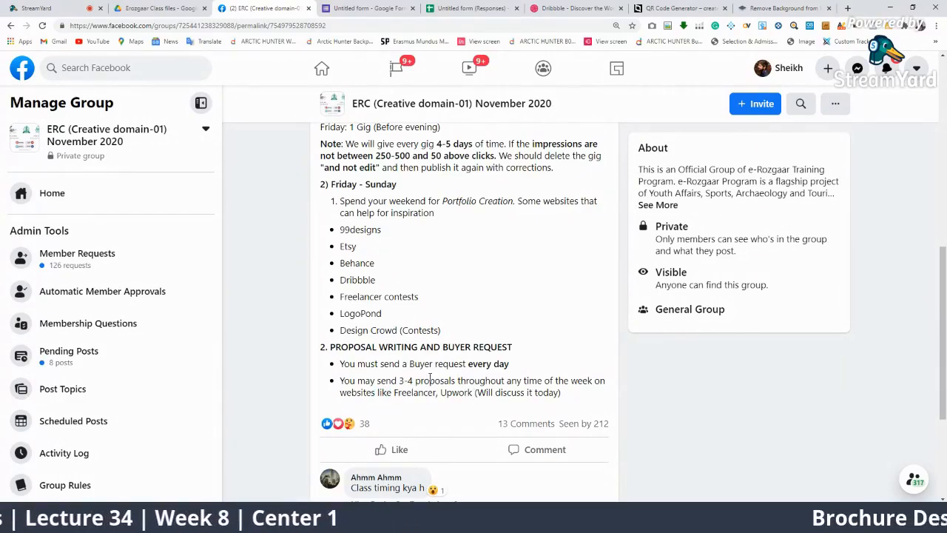
pyautogui.moveTo(513, 366); pyautogui.dragTo(280, 372)
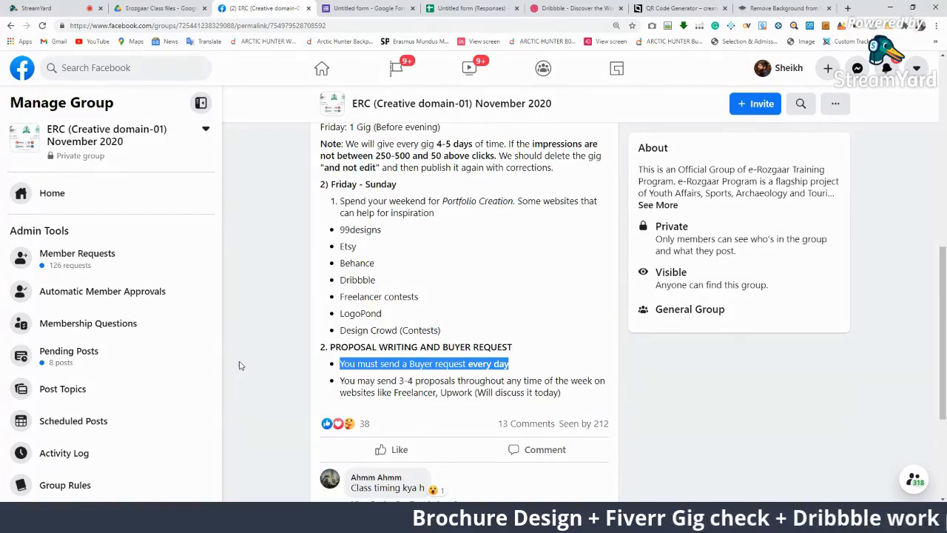
# Search Facebook for 'fiverr' and open the Fiverr & UPWork Pakistan group
pyautogui.click(96, 69)
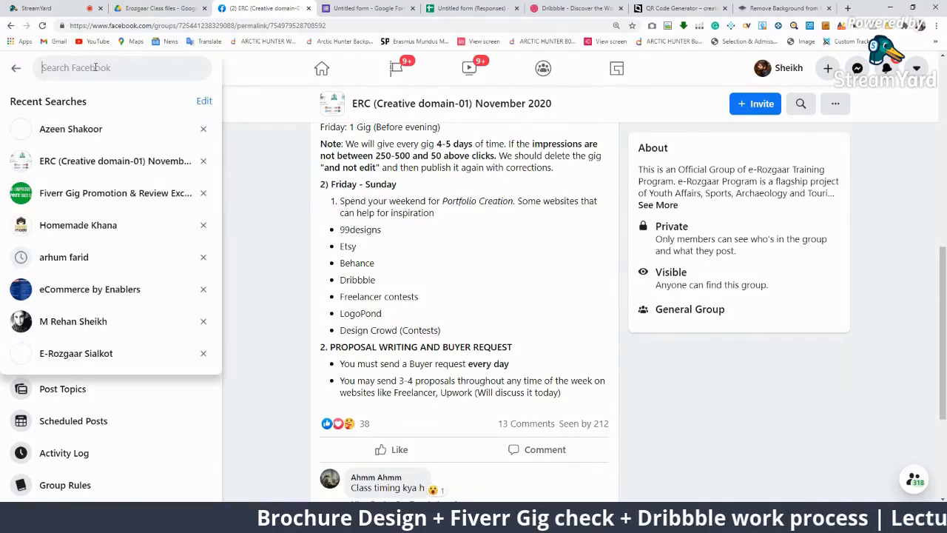
pyautogui.write('fiverr')
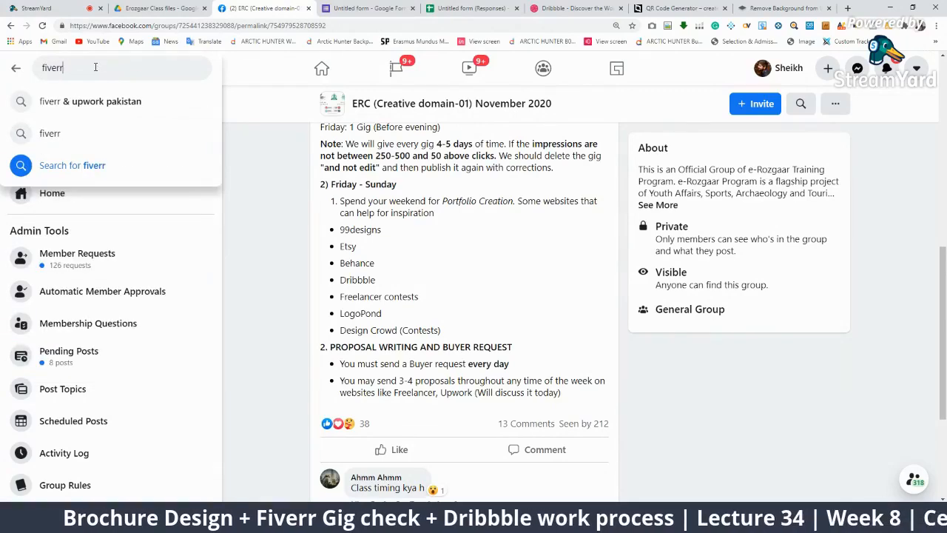
pyautogui.press('Down')
pyautogui.press('Return')
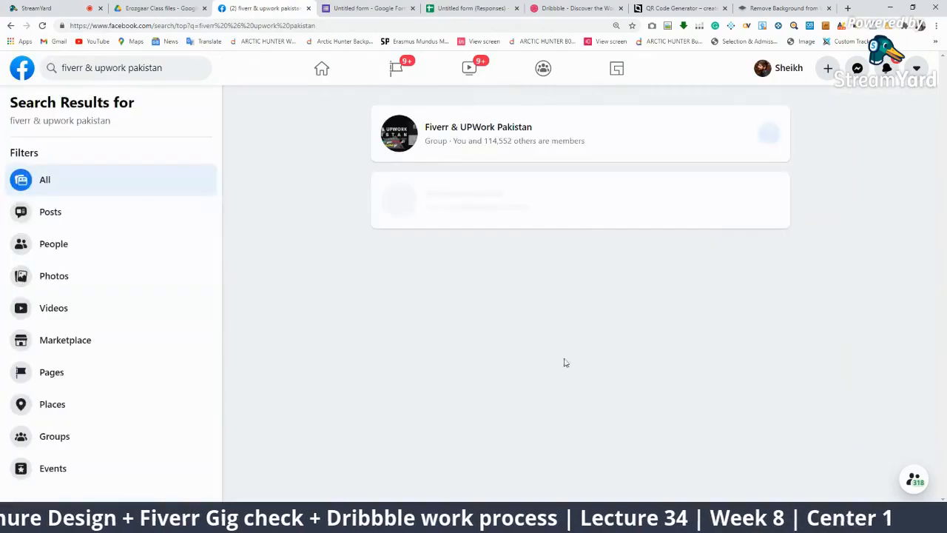
pyautogui.click(471, 131)
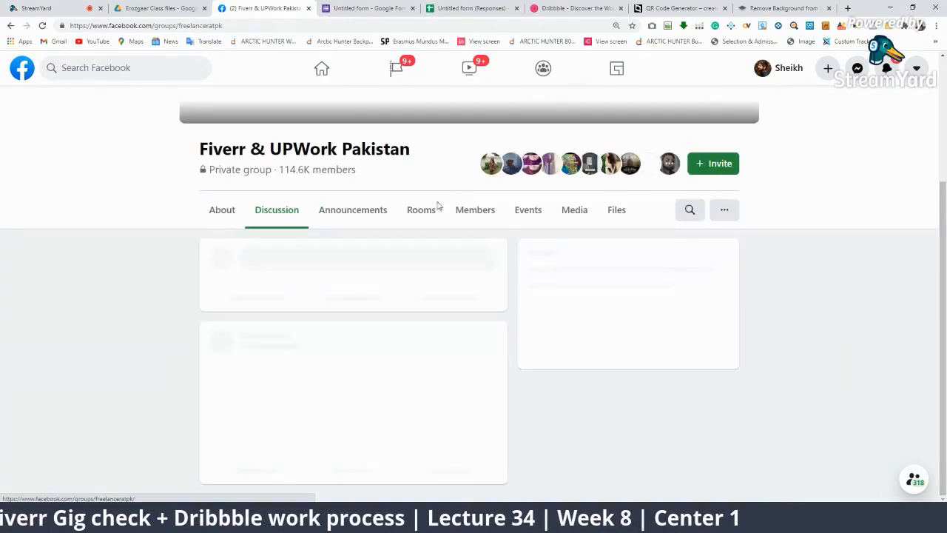
# Scroll the group feed and highlight the caption 'Animated posts for social media'
pyautogui.scroll(-10, 458, 135)
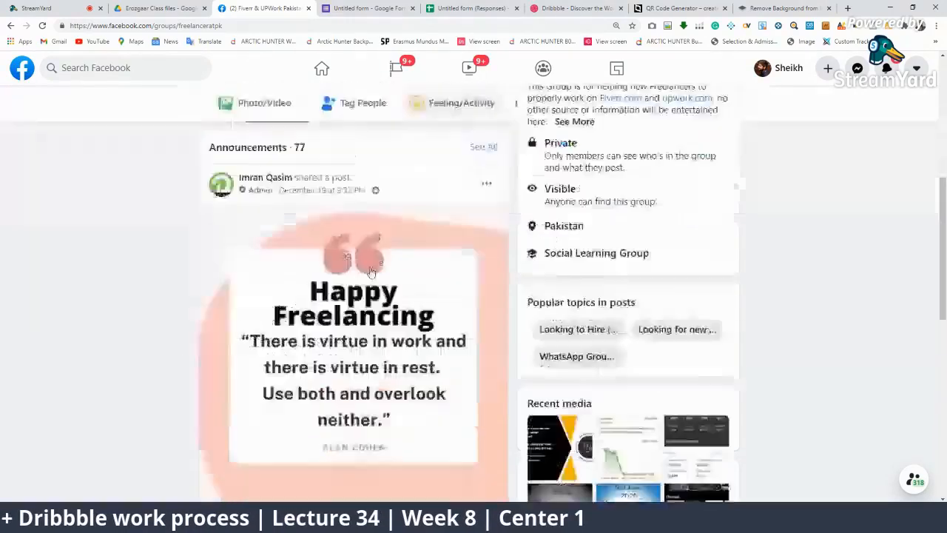
pyautogui.scroll(-4, 419, 439)
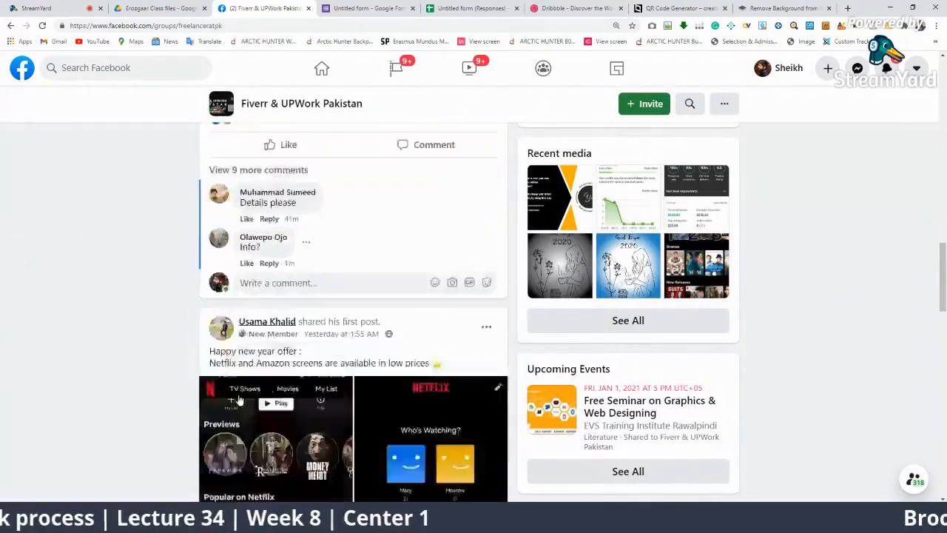
pyautogui.scroll(-5, 419, 440)
pyautogui.scroll(-3, 372, 364)
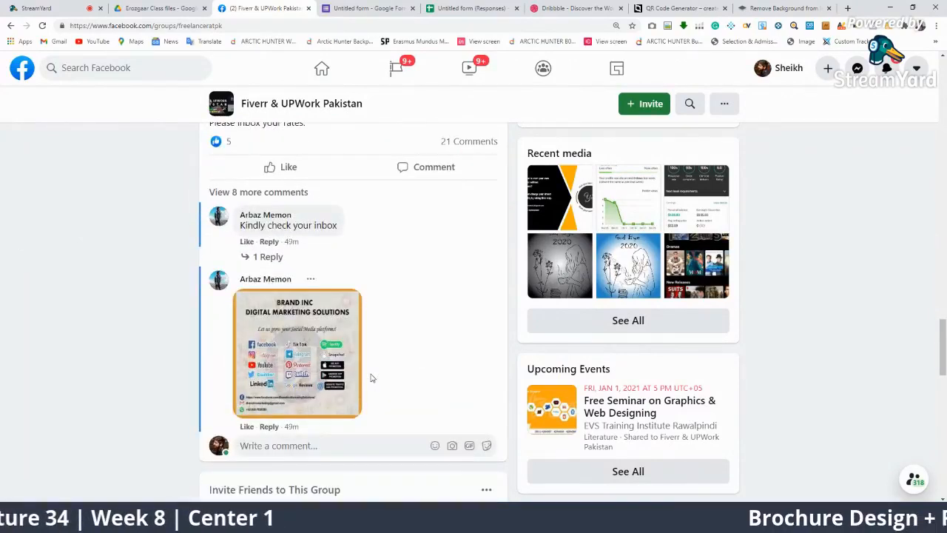
pyautogui.scroll(-4, 391, 395)
pyautogui.scroll(-8, 403, 418)
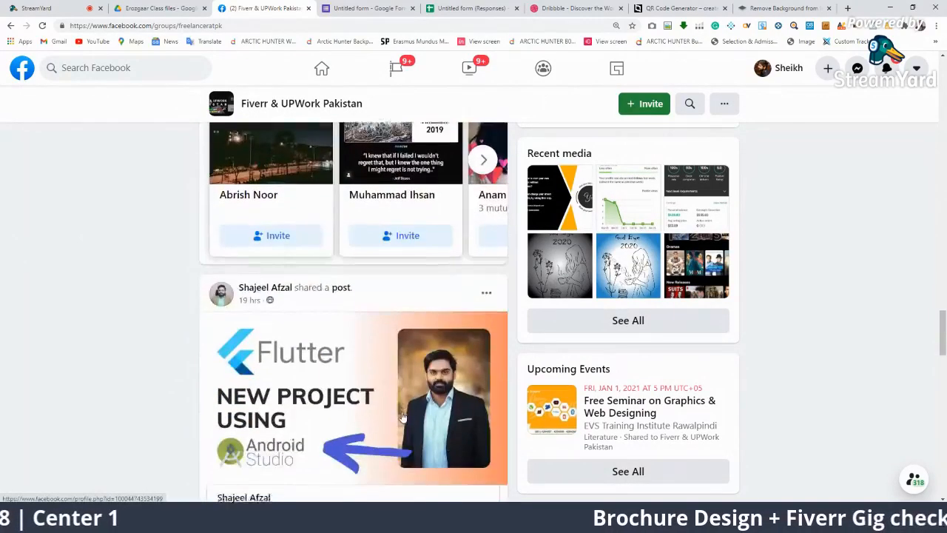
pyautogui.scroll(-6, 401, 417)
pyautogui.scroll(-8, 353, 338)
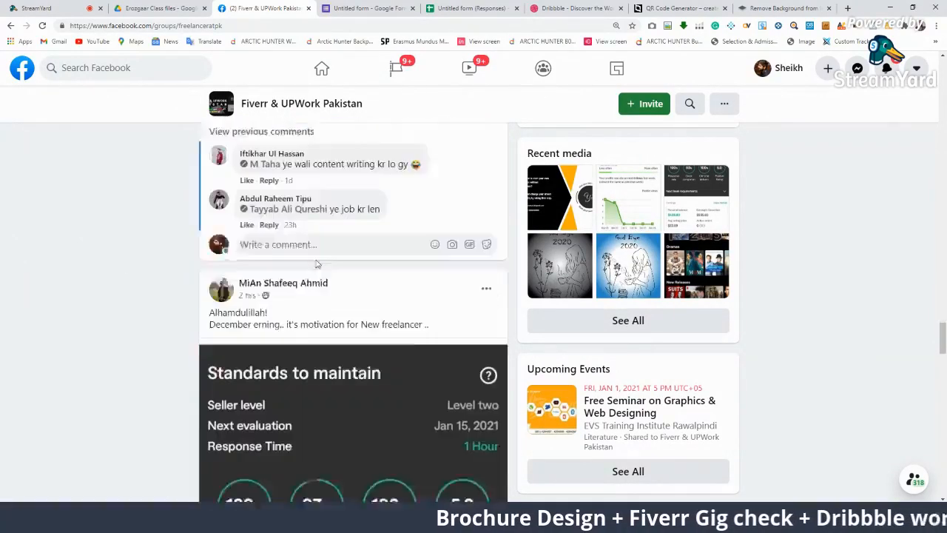
pyautogui.scroll(2, 363, 323)
pyautogui.scroll(-4, 452, 309)
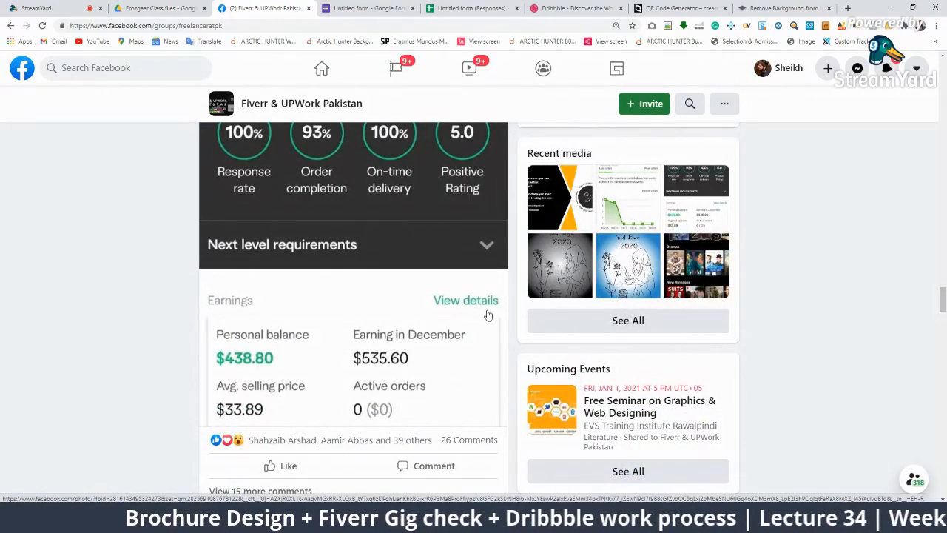
pyautogui.scroll(-5, 488, 325)
pyautogui.scroll(-10, 488, 346)
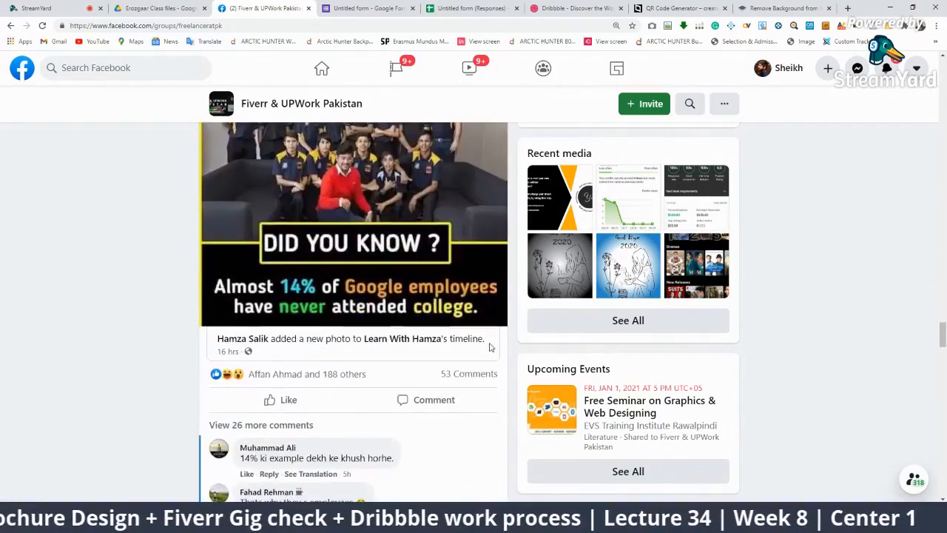
pyautogui.scroll(-8, 482, 347)
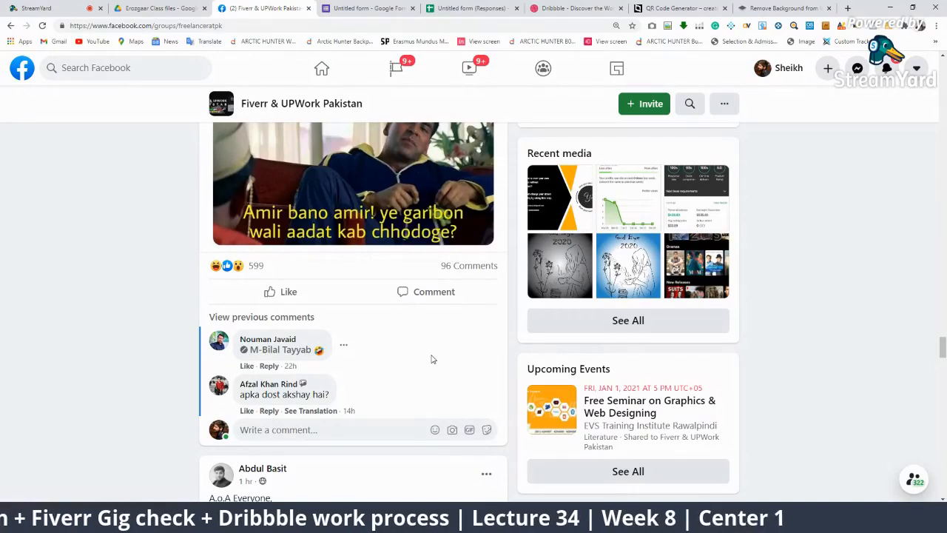
pyautogui.scroll(-5, 375, 211)
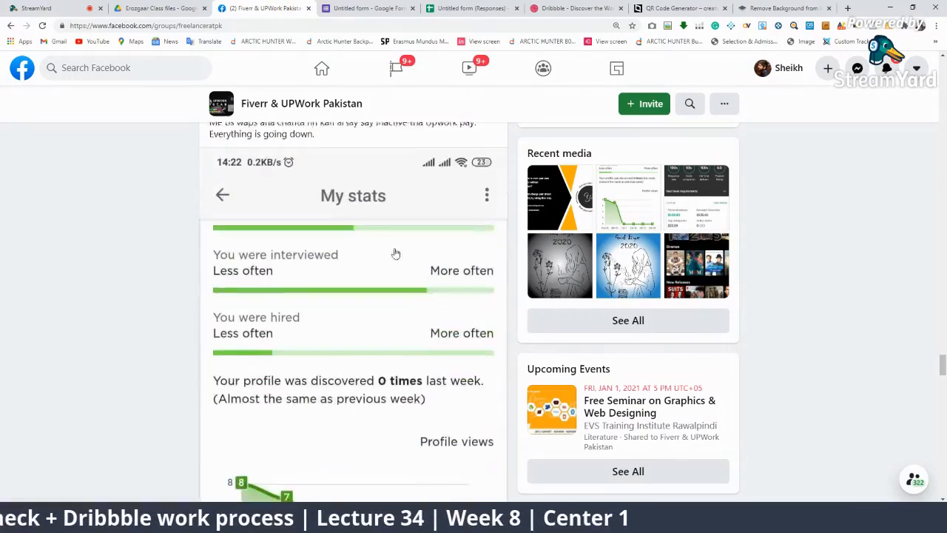
pyautogui.scroll(-15, 441, 202)
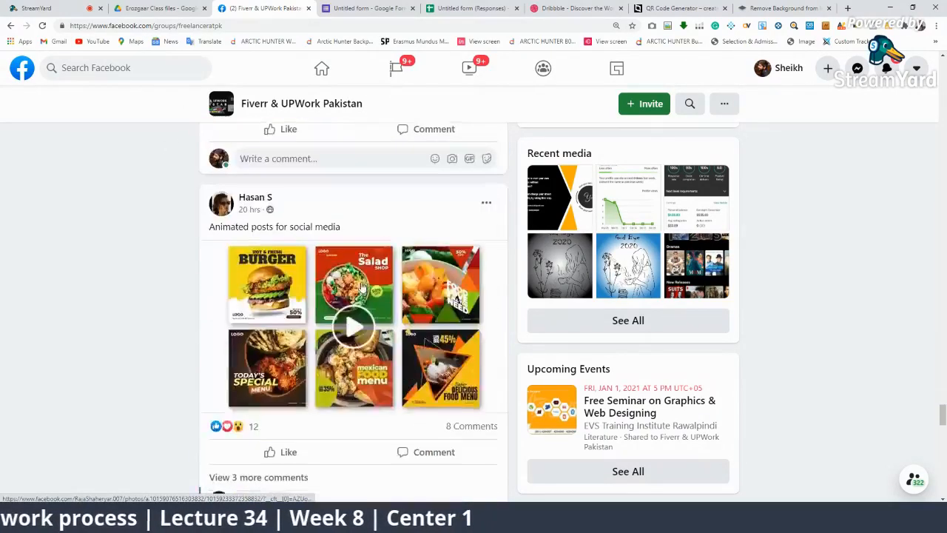
pyautogui.scroll(10, 397, 260)
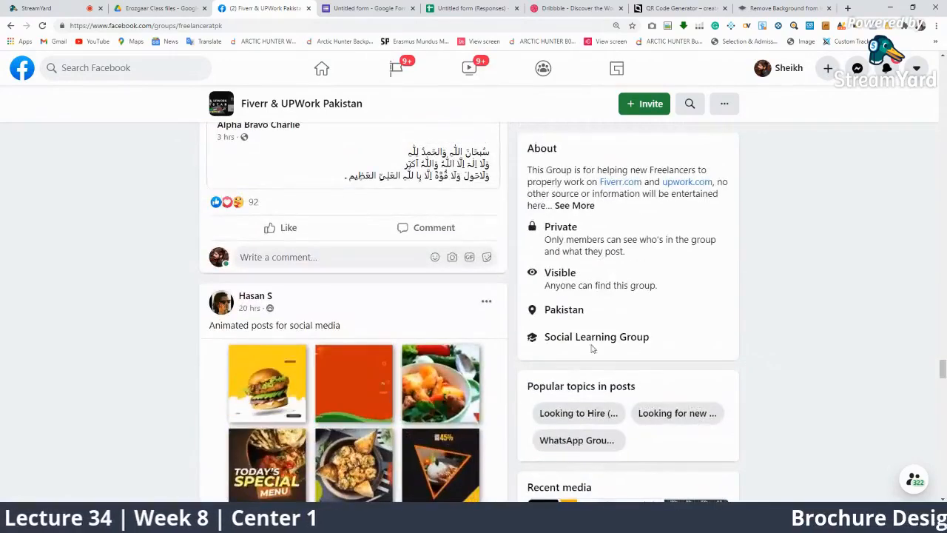
pyautogui.scroll(-2, 497, 341)
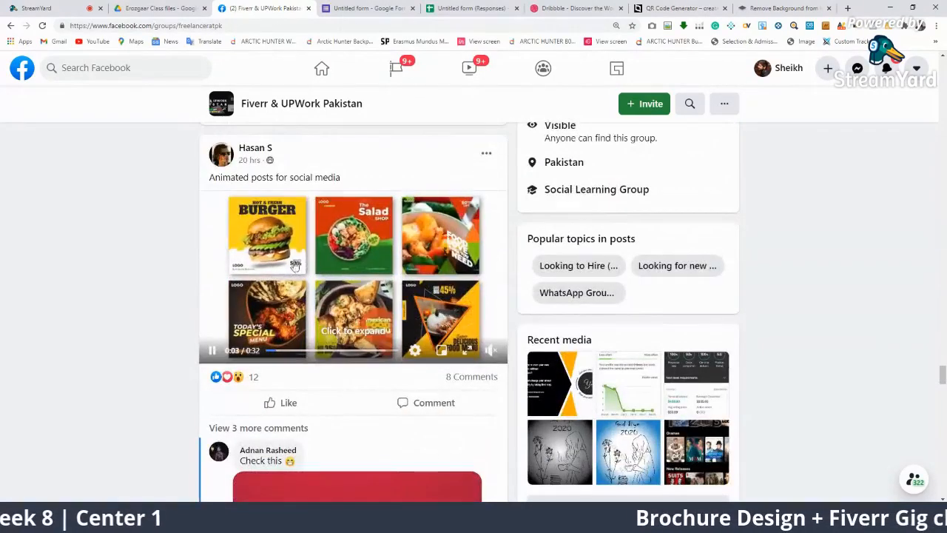
pyautogui.moveTo(208, 179); pyautogui.dragTo(342, 177)
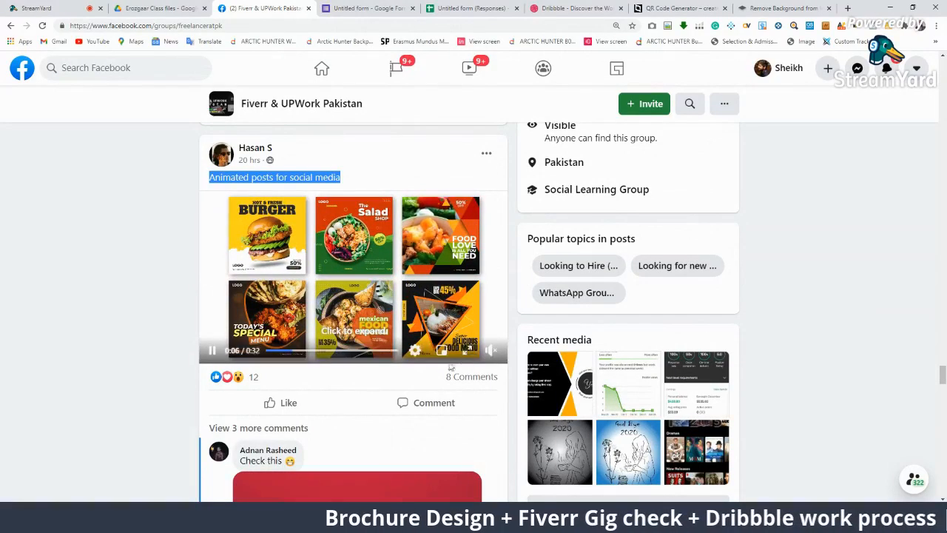
# Show the reply under the Price comment and keep scrolling the feed
pyautogui.scroll(-4, 284, 392)
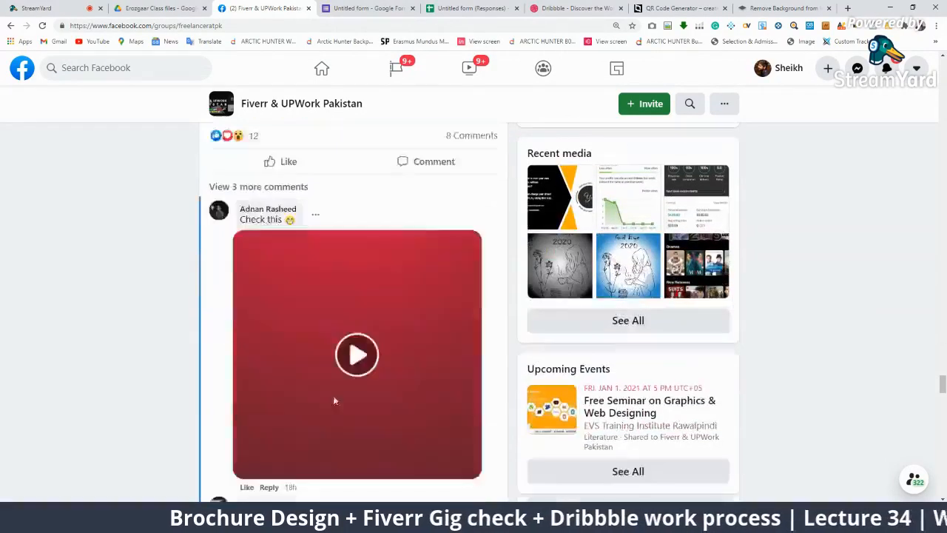
pyautogui.scroll(-3, 509, 345)
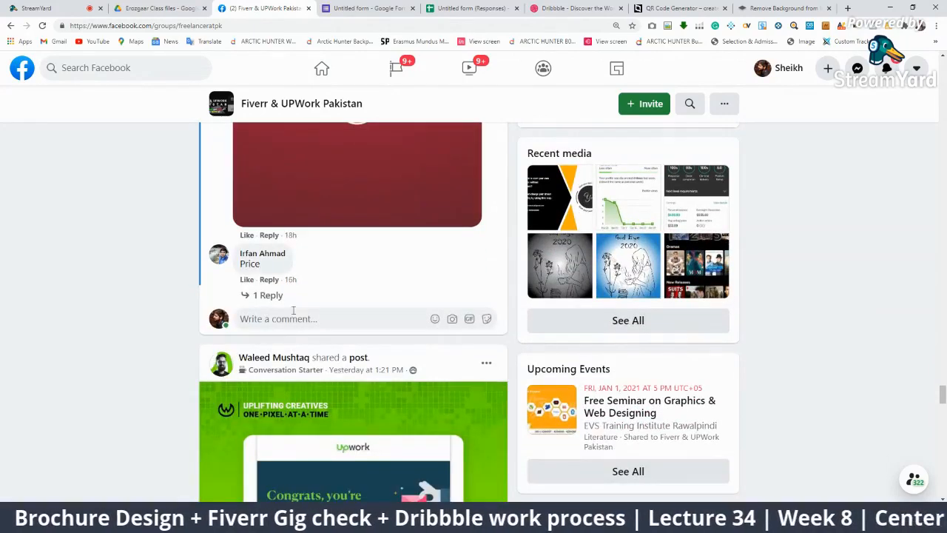
pyautogui.click(266, 294)
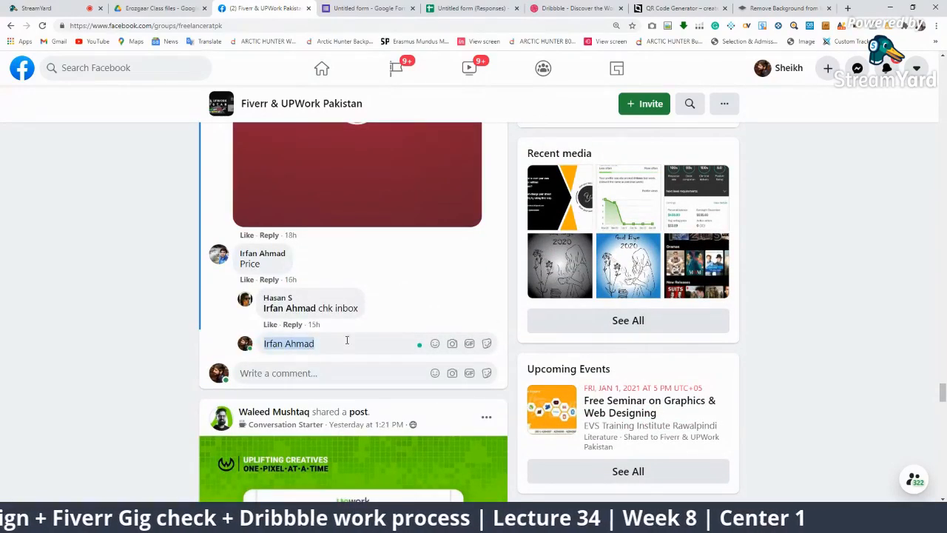
pyautogui.scroll(-2, 475, 454)
pyautogui.scroll(-4, 473, 415)
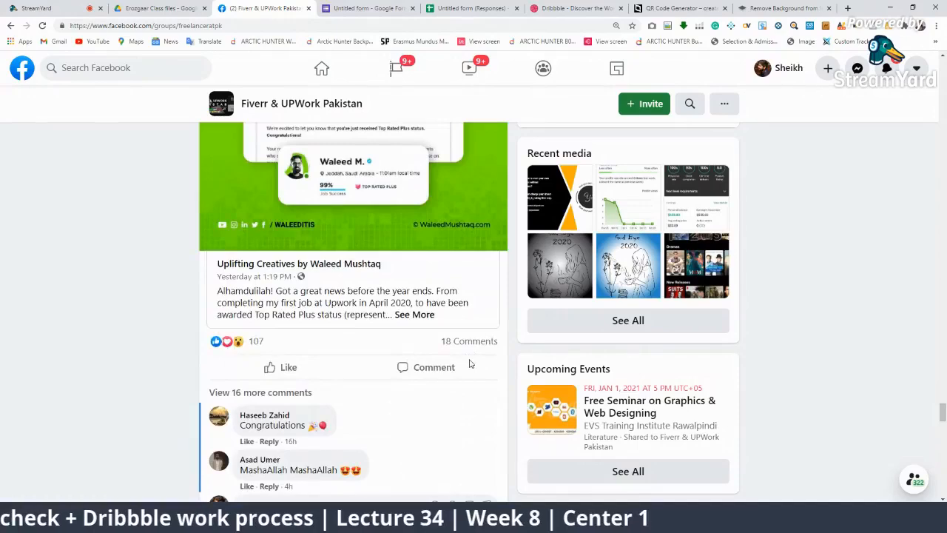
pyautogui.scroll(4, 471, 365)
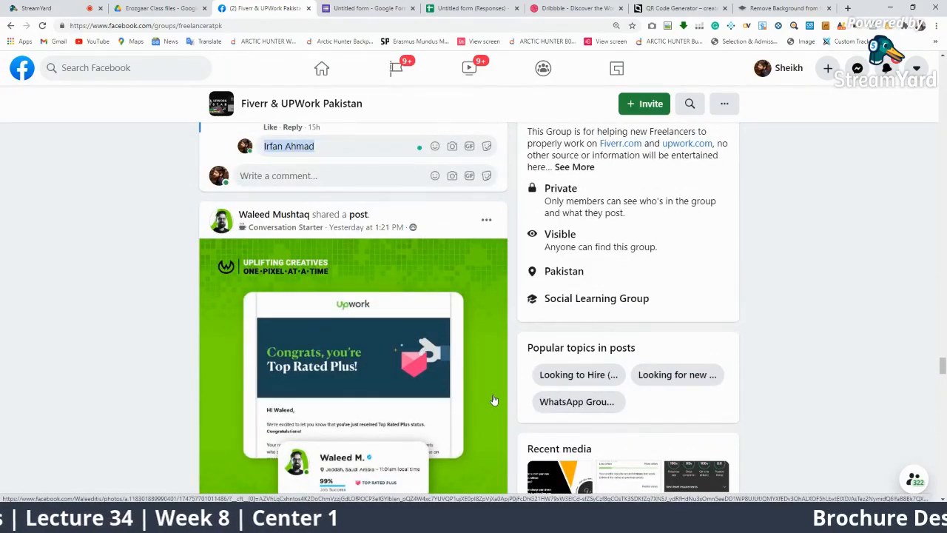
pyautogui.scroll(-1, 494, 400)
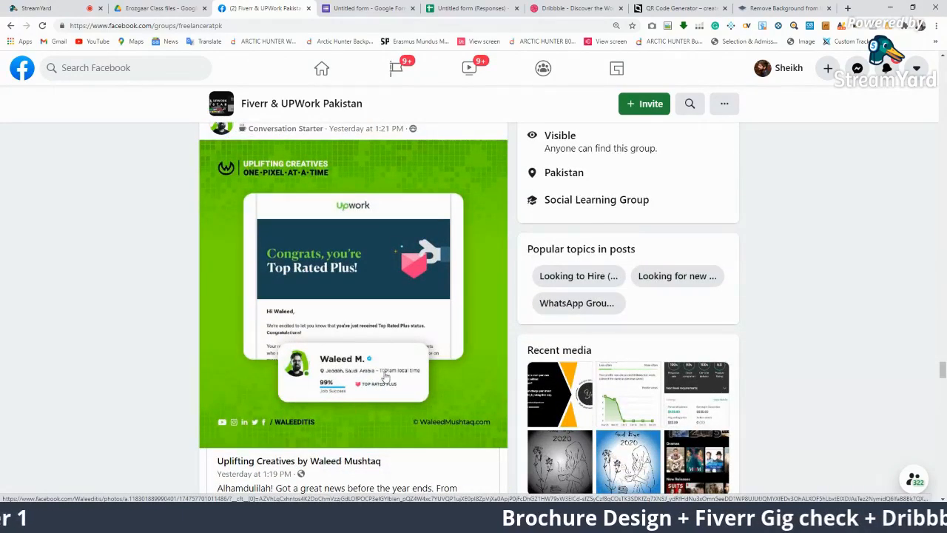
pyautogui.scroll(-1, 518, 407)
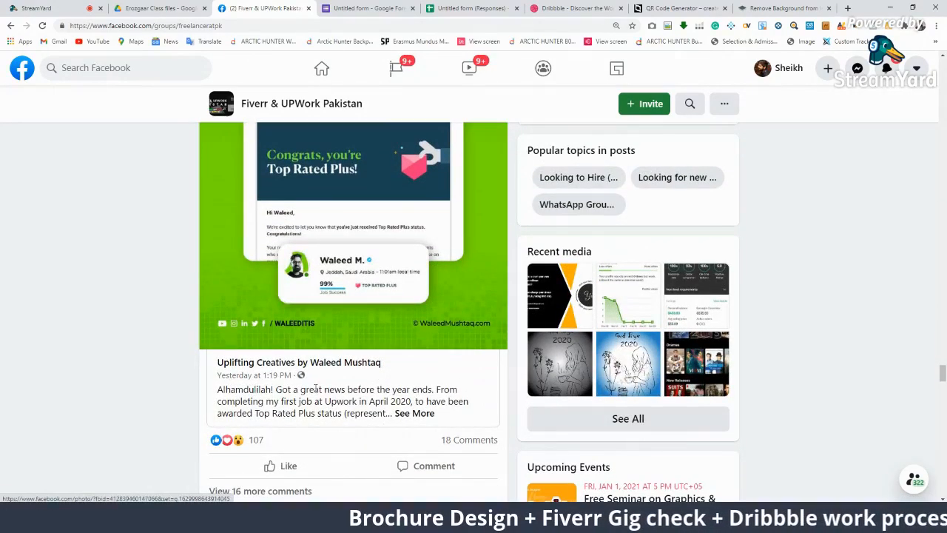
# Expand the Top Rated Plus post to its full text and go to its author's profile
pyautogui.click(408, 415)
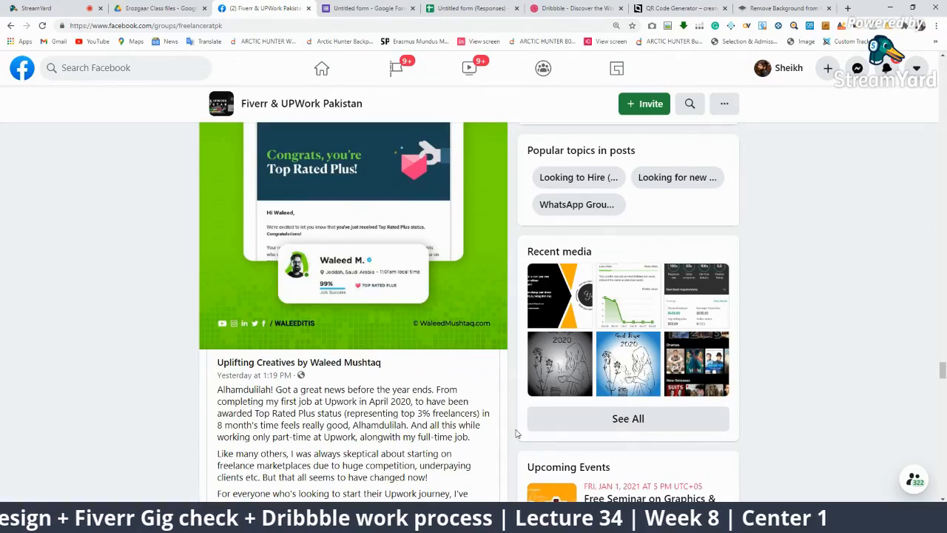
pyautogui.scroll(-2, 516, 434)
pyautogui.scroll(3, 332, 276)
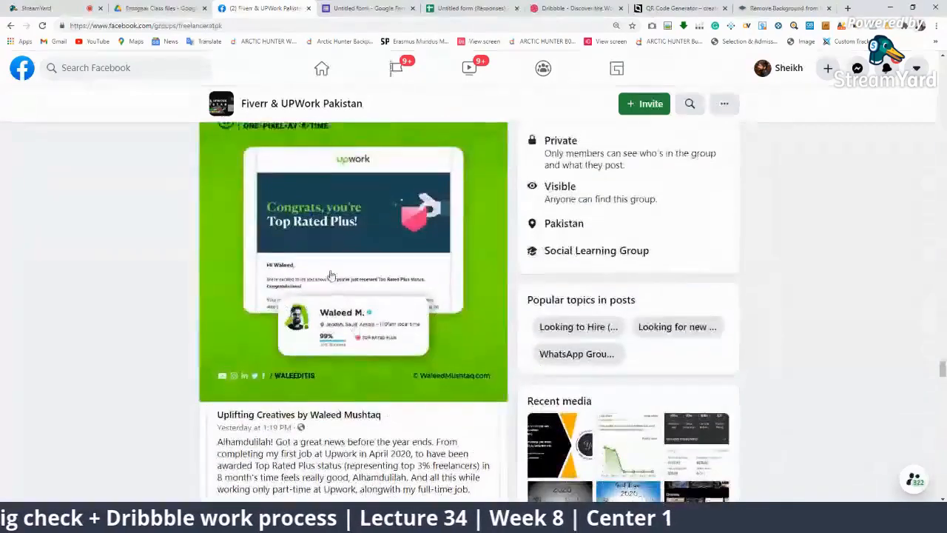
pyautogui.scroll(2, 332, 275)
pyautogui.click(255, 220)
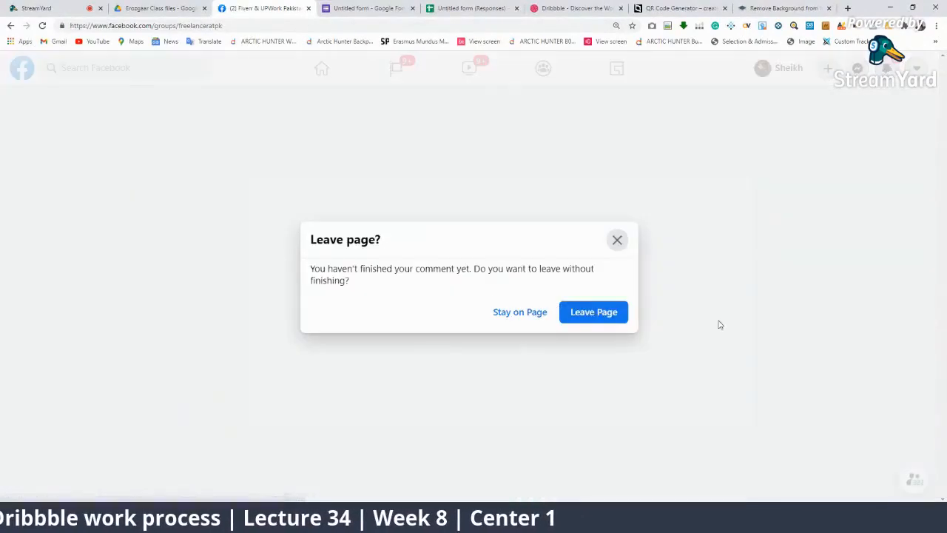
# Leave the page and open the post author's main profile
pyautogui.click(594, 313)
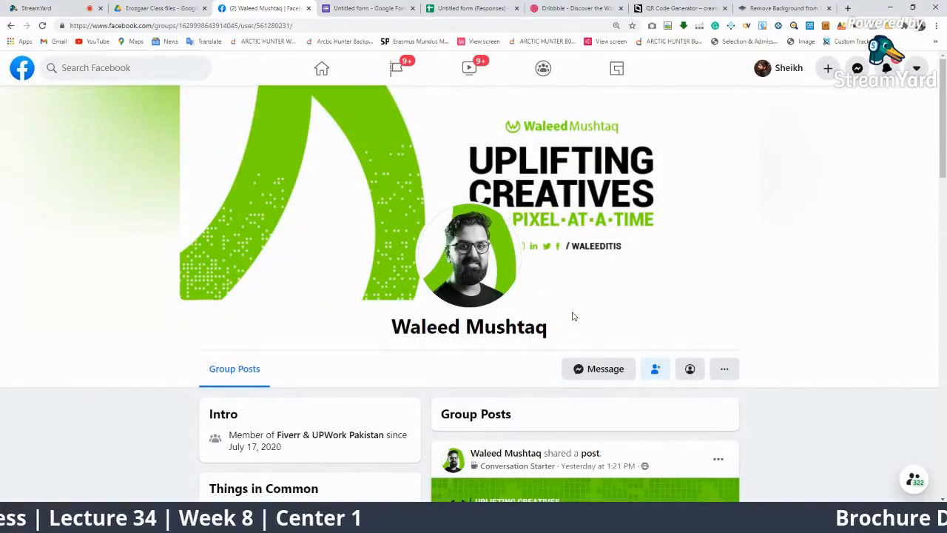
pyautogui.scroll(-3, 647, 346)
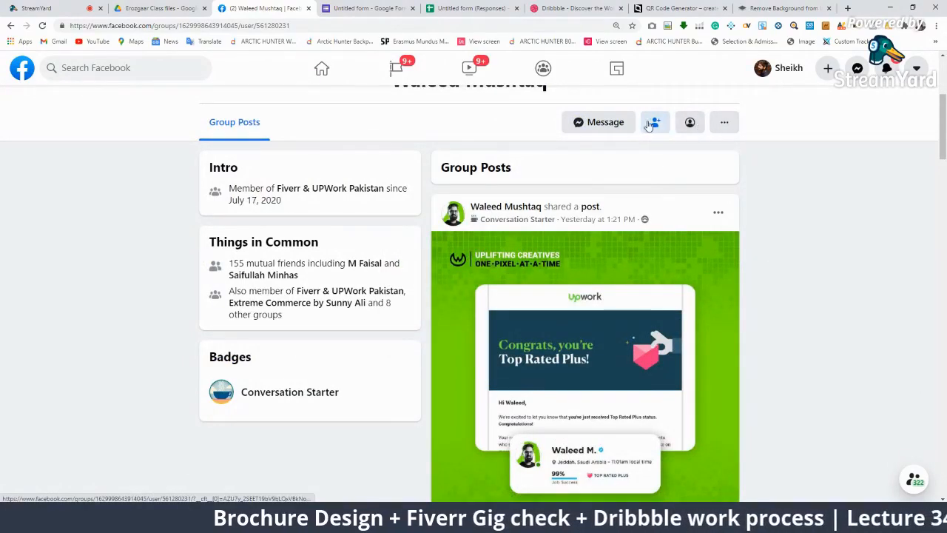
pyautogui.click(690, 122)
pyautogui.scroll(-3, 674, 302)
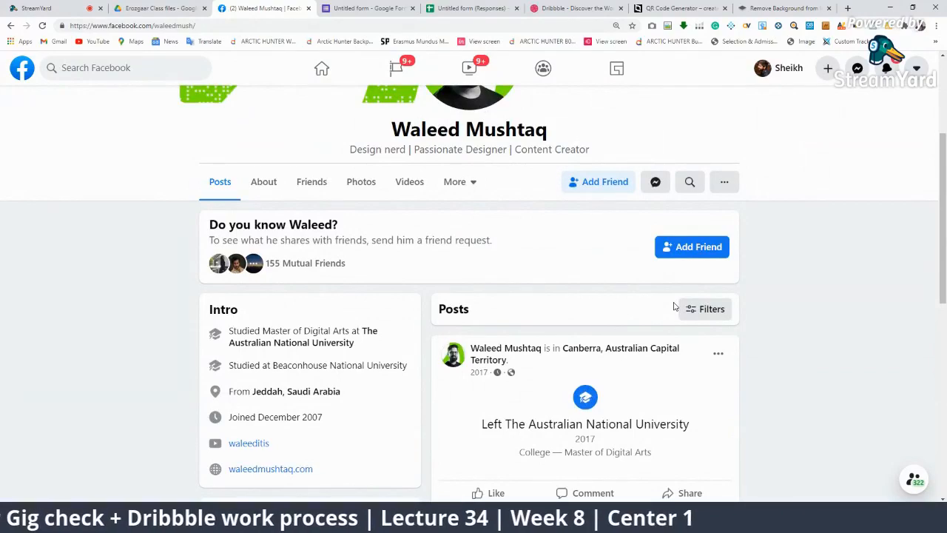
pyautogui.scroll(2, 674, 307)
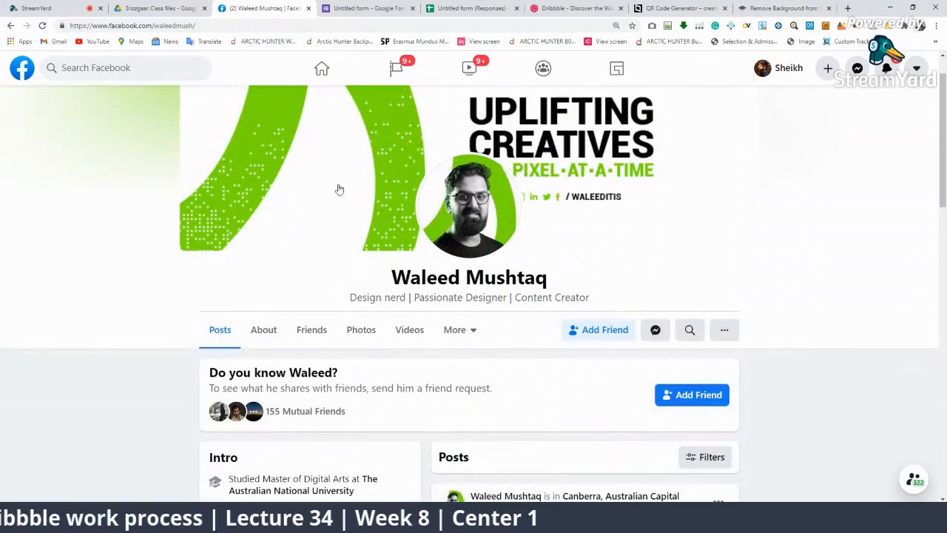
# View the author's cover and profile photos, then return home with notifications open
pyautogui.click(580, 195)
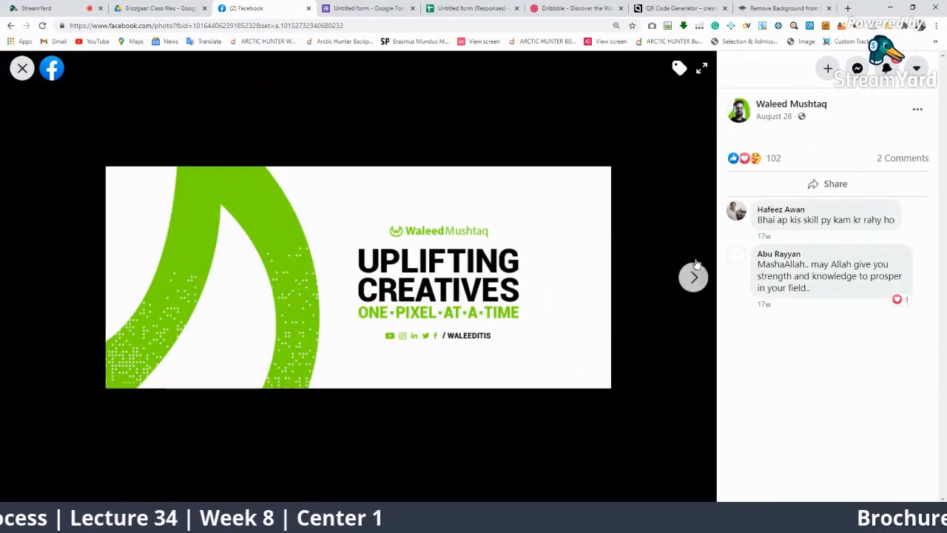
pyautogui.click(22, 68)
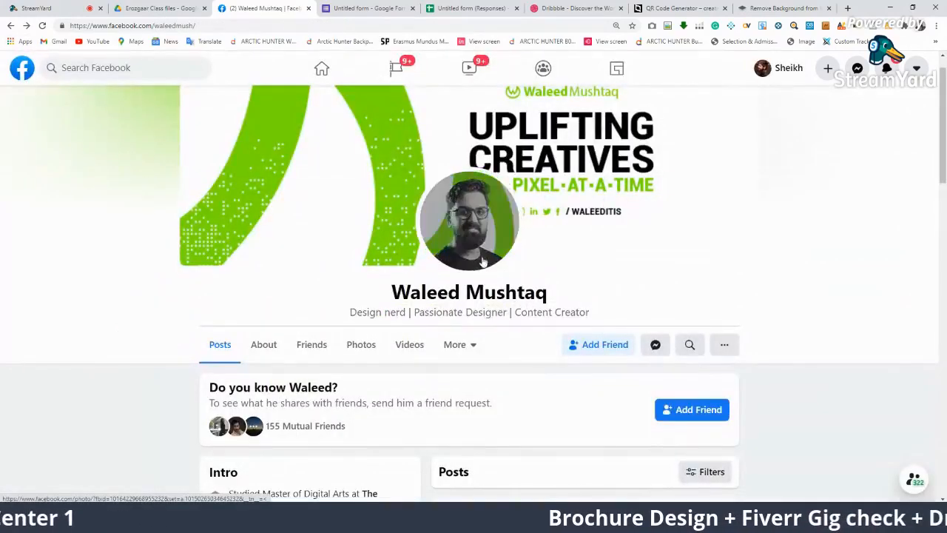
pyautogui.click(484, 261)
pyautogui.click(692, 277)
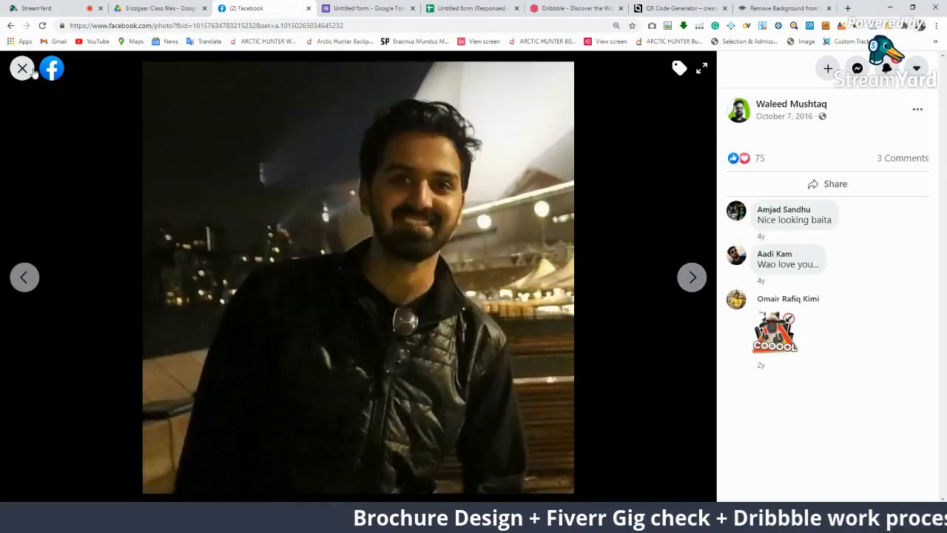
pyautogui.click(23, 68)
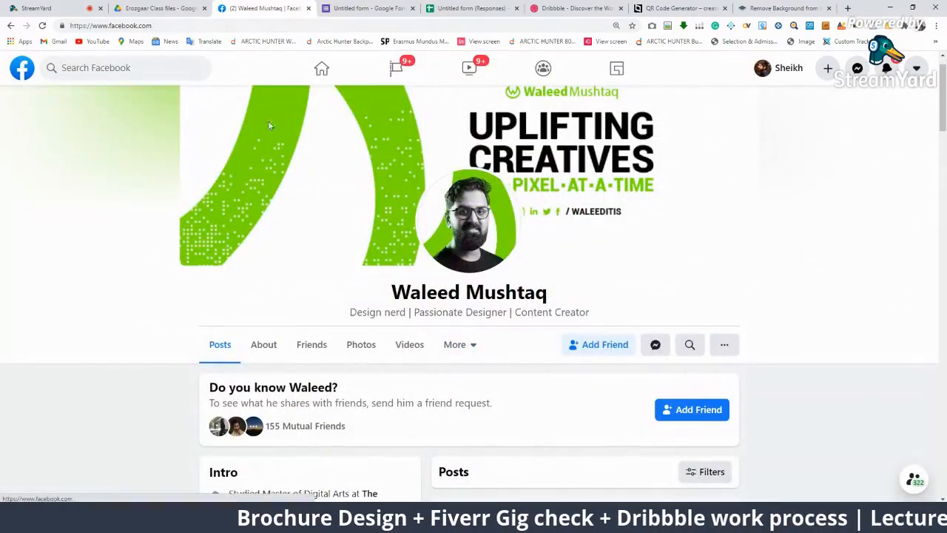
pyautogui.click(321, 68)
pyautogui.click(888, 68)
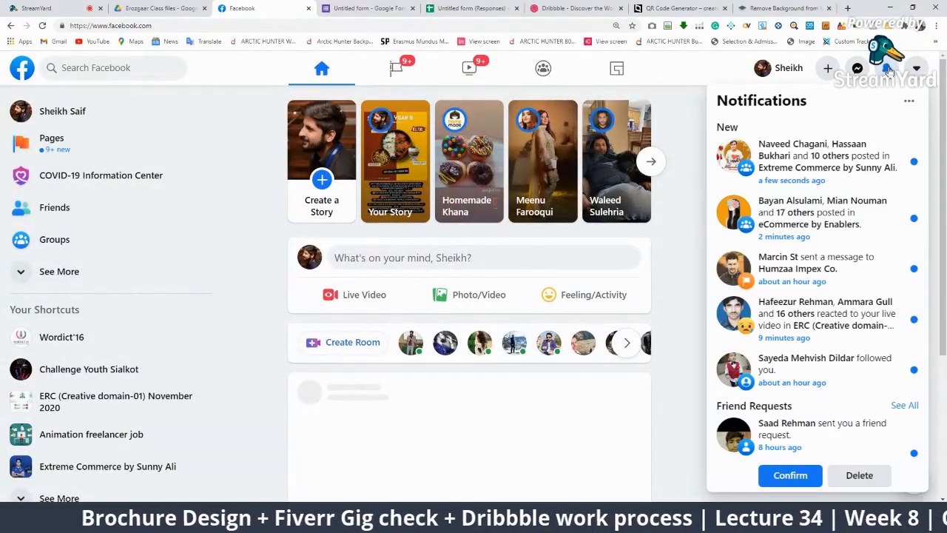
# Reveal the hidden viewer comment in StreamYard's chat, then open a new blank browser tab
pyautogui.click(37, 8)
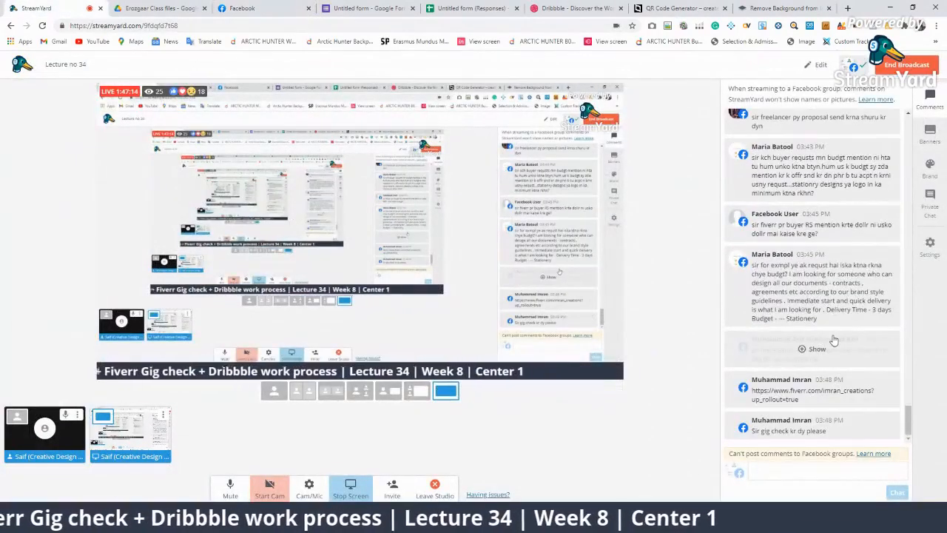
pyautogui.click(817, 348)
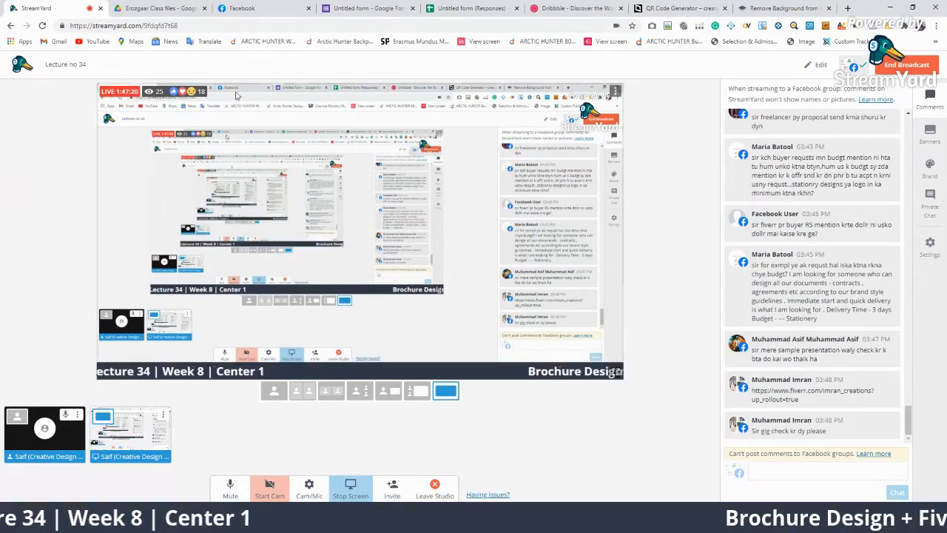
pyautogui.click(936, 25)
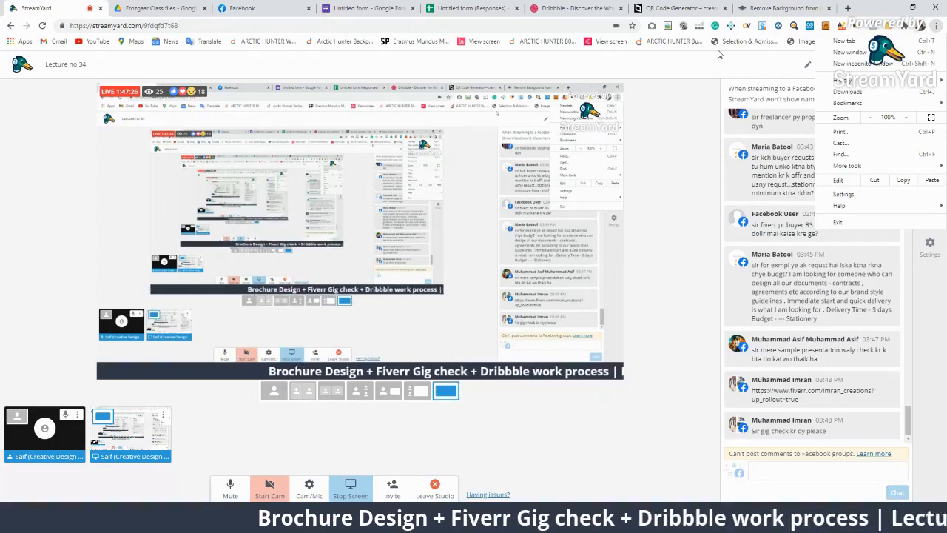
pyautogui.click(849, 8)
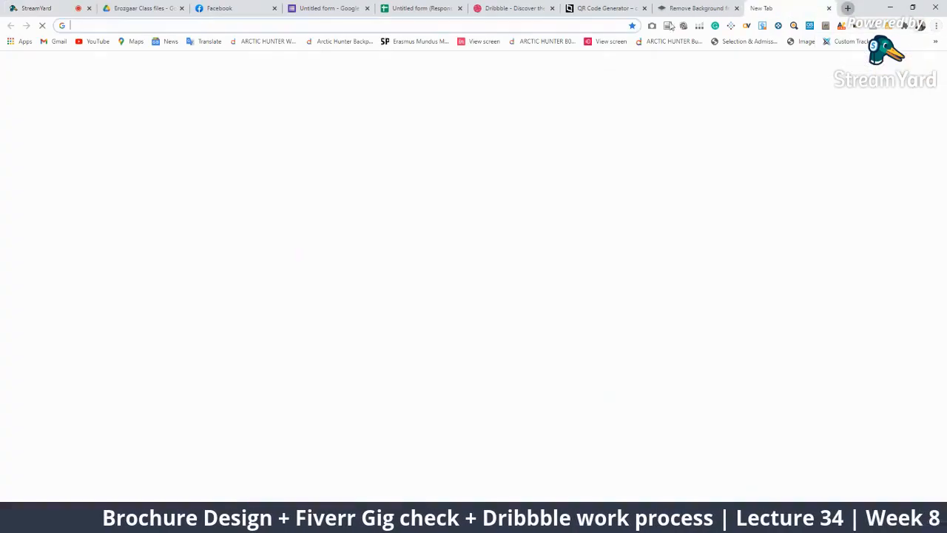
# Open a new incognito window from the Chrome menu
pyautogui.click(408, 20)
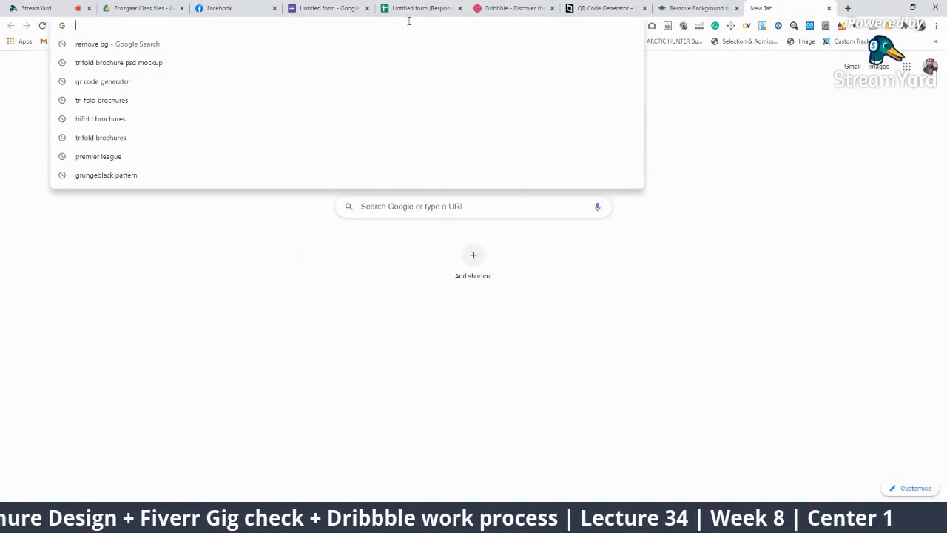
pyautogui.click(936, 25)
pyautogui.click(880, 64)
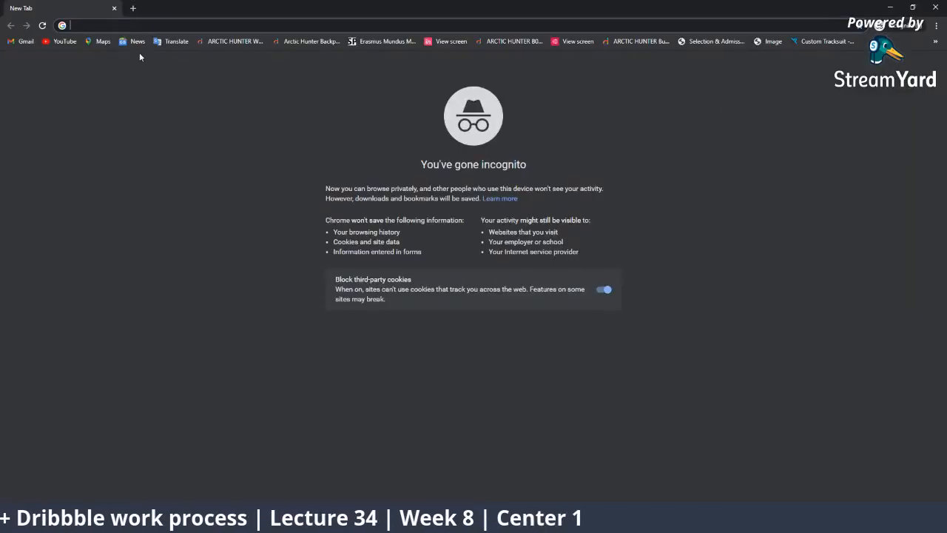
# Reach Google, search for 'fiverr' and open the Fiverr homepage
pyautogui.write('google')
pyautogui.press('Return')
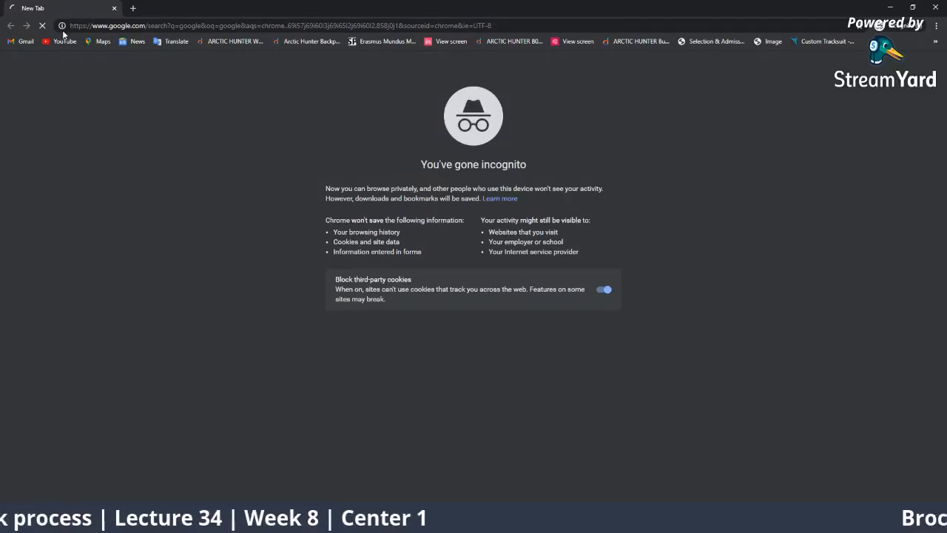
pyautogui.click(133, 179)
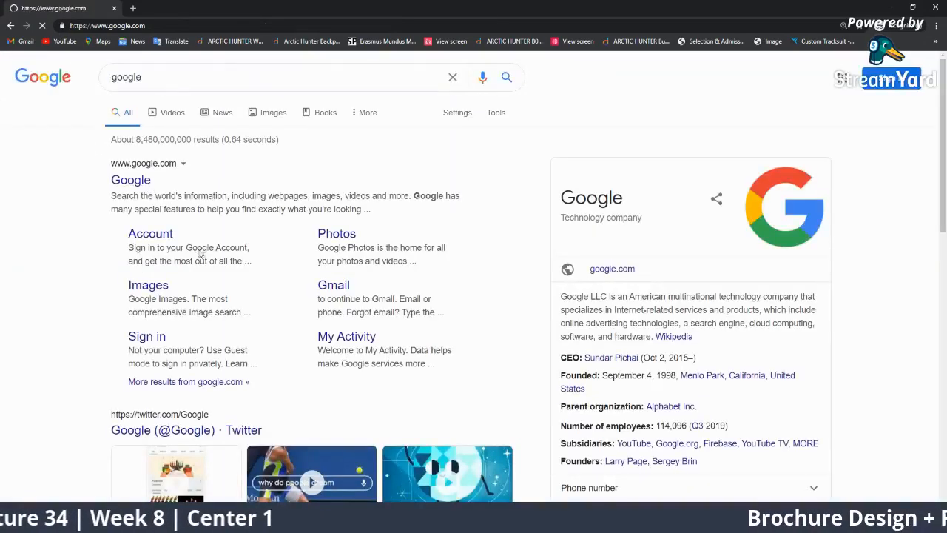
pyautogui.click(347, 266)
pyautogui.write('fiverr')
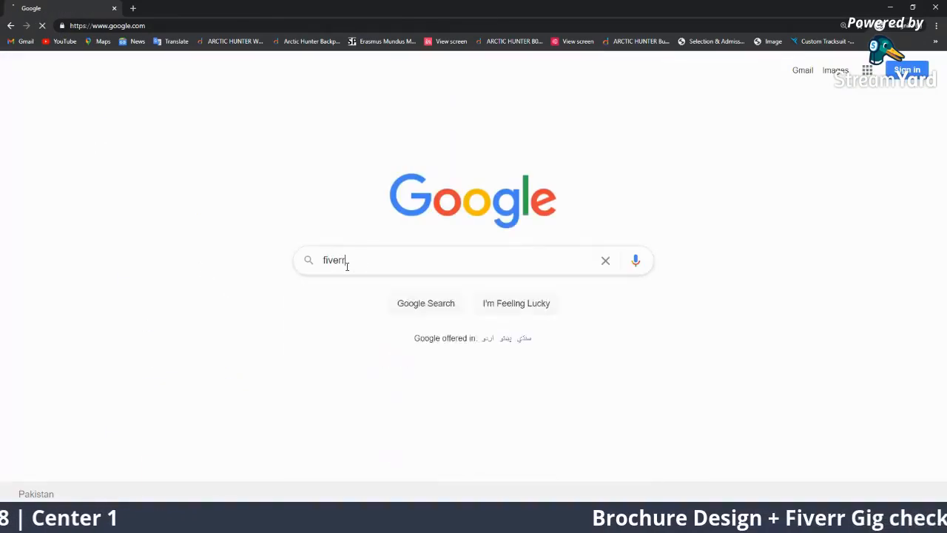
pyautogui.press('Return')
pyautogui.click(170, 180)
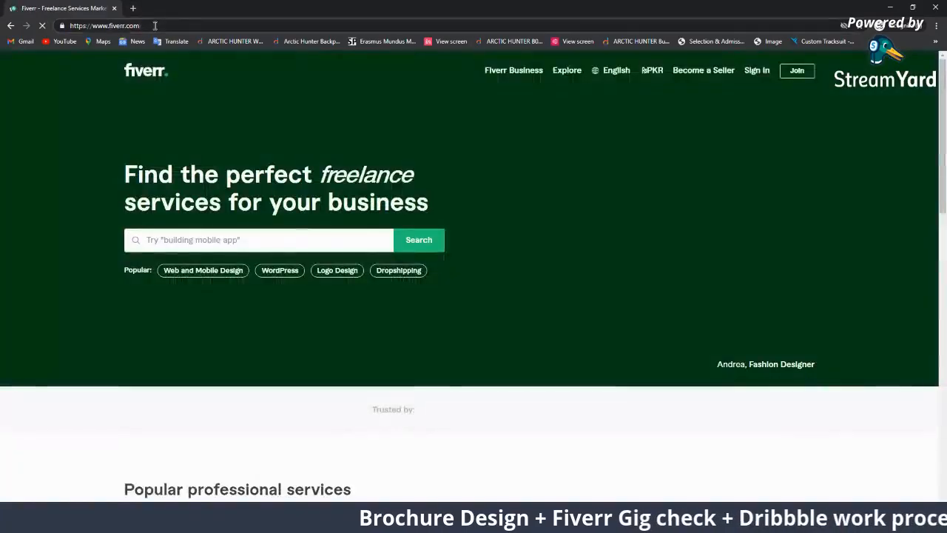
pyautogui.click(155, 25)
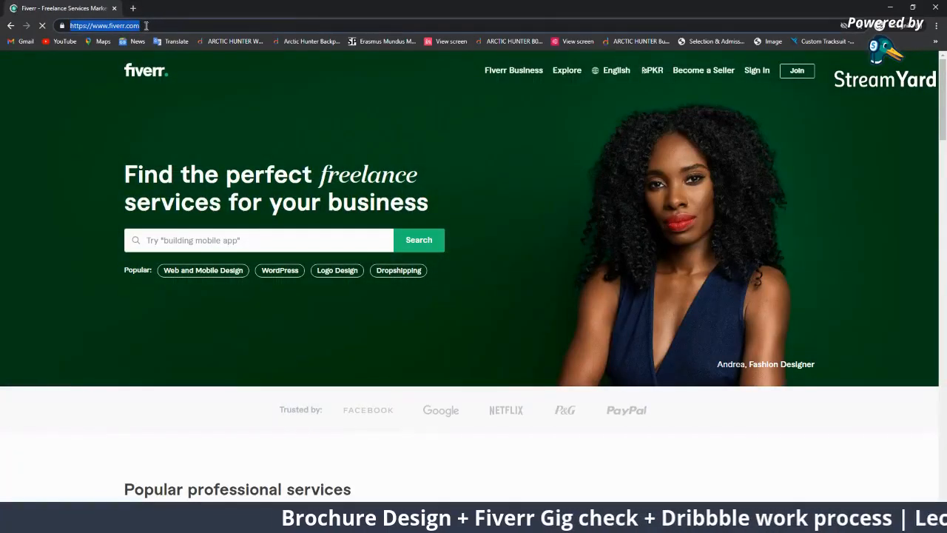
# Load the student's Fiverr profile page by editing the web address
pyautogui.click(146, 25)
pyautogui.write('/imran_creations')
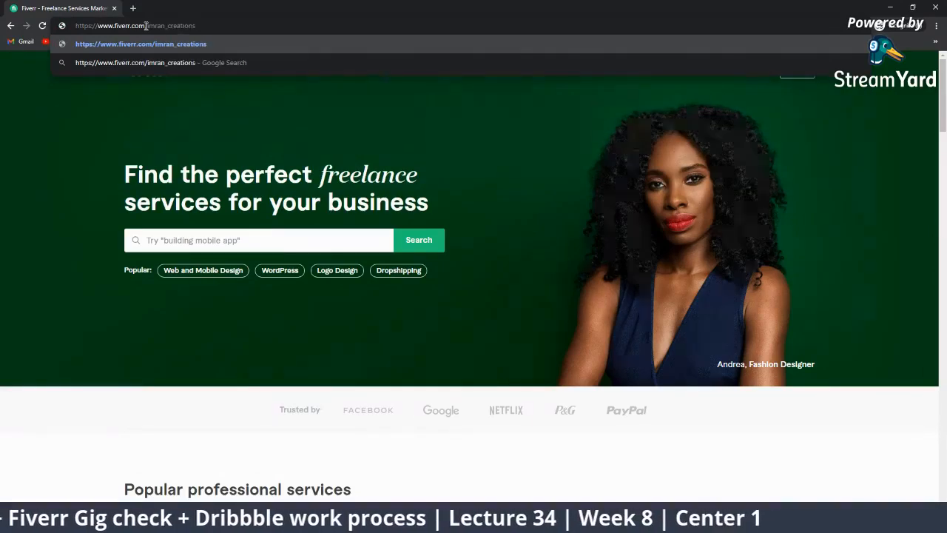
pyautogui.press('Return')
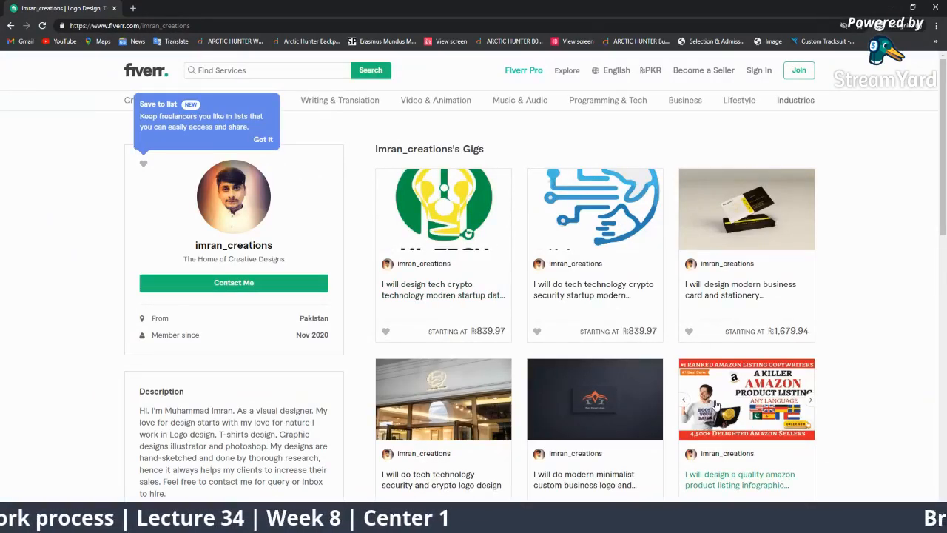
pyautogui.scroll(-3, 715, 403)
pyautogui.scroll(2, 645, 416)
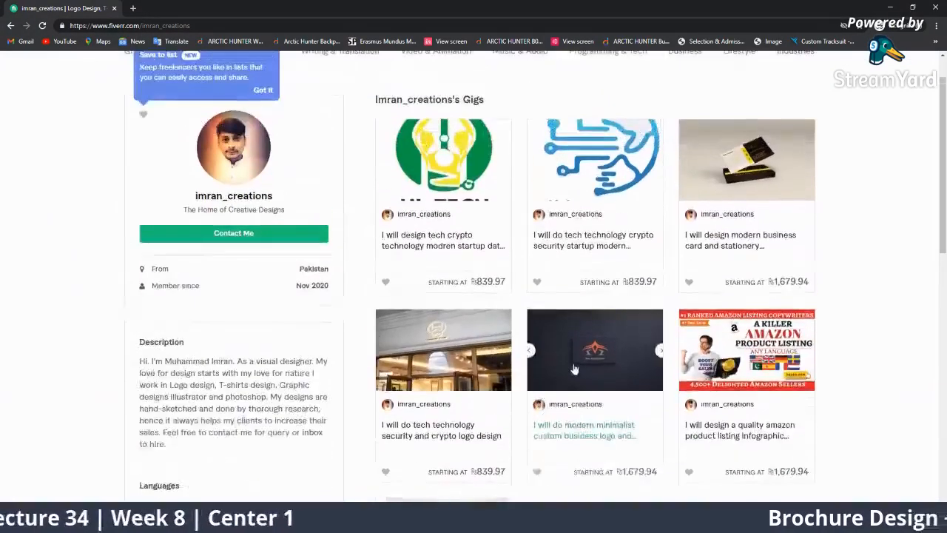
pyautogui.scroll(-3, 704, 281)
pyautogui.scroll(1, 584, 440)
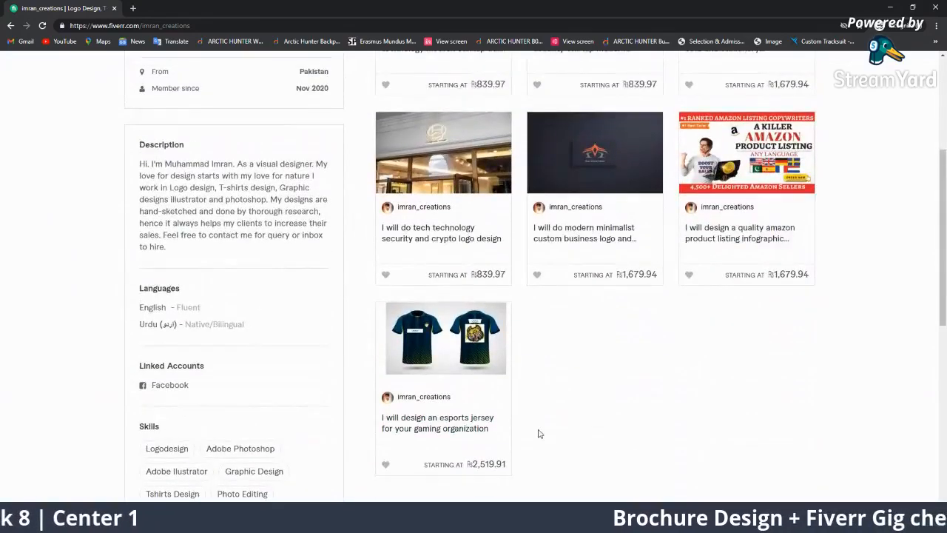
pyautogui.scroll(1, 518, 439)
# Open the tech crypto logo and minimalist business logo gigs in new tabs
pyautogui.rightClick(463, 332)
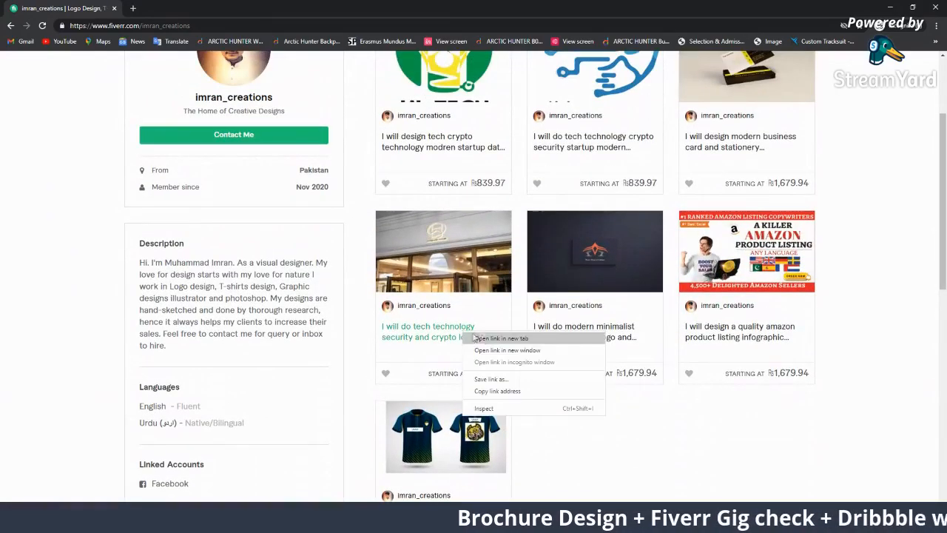
pyautogui.click(484, 338)
pyautogui.rightClick(593, 334)
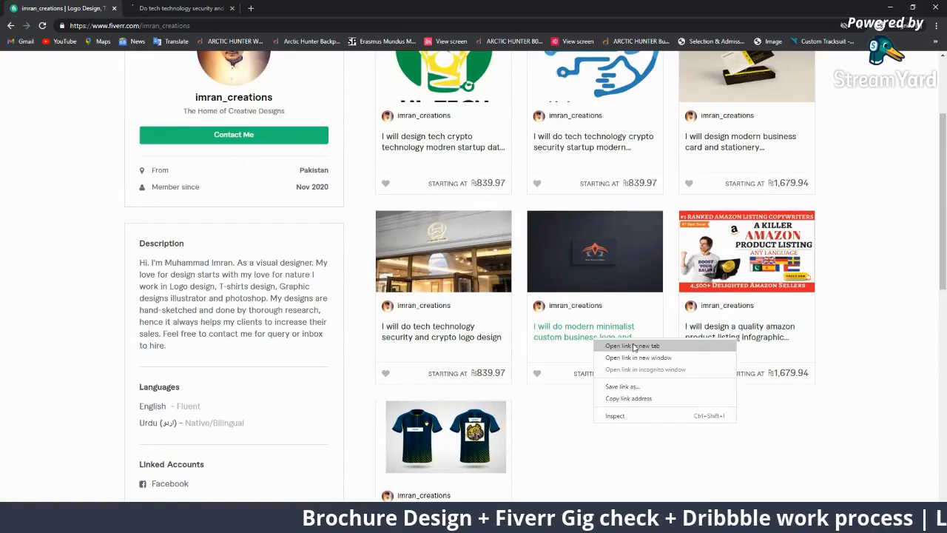
pyautogui.click(618, 340)
# Dismiss the Join Fiverr prompt and page through the tech crypto logo gig's images
pyautogui.click(198, 6)
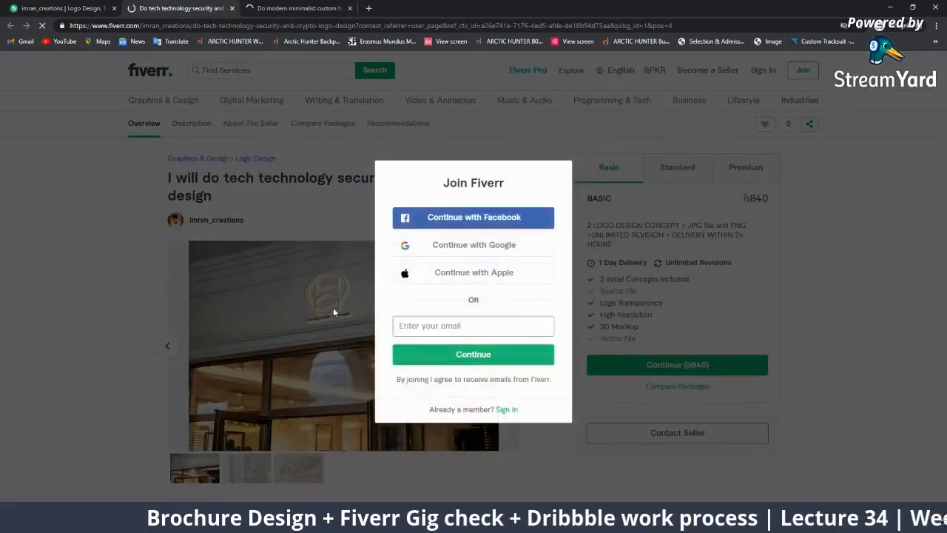
pyautogui.click(83, 264)
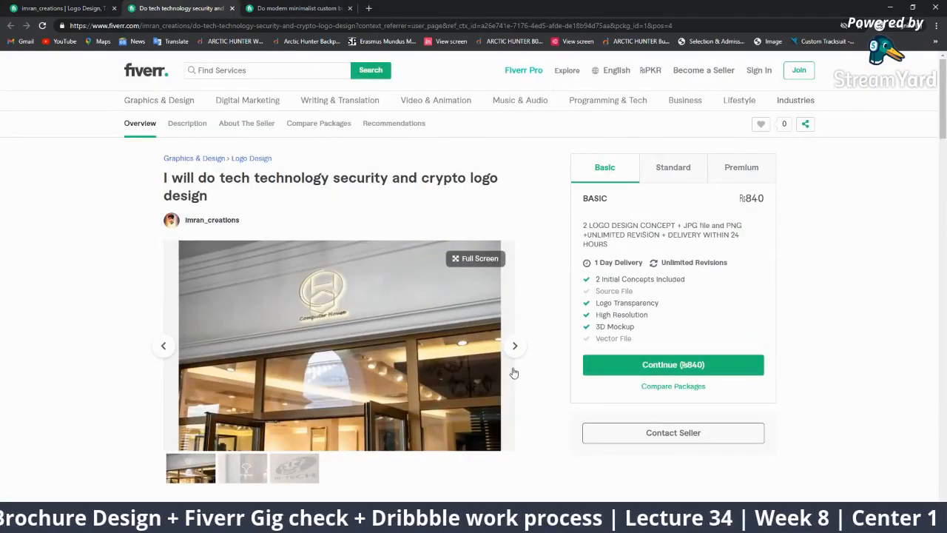
pyautogui.click(514, 345)
pyautogui.click(515, 345)
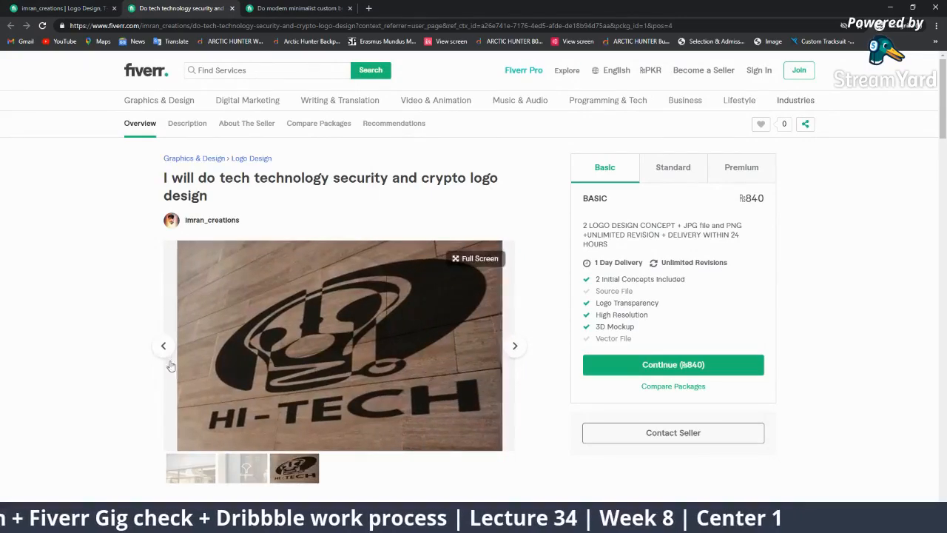
pyautogui.click(162, 345)
pyautogui.click(162, 345)
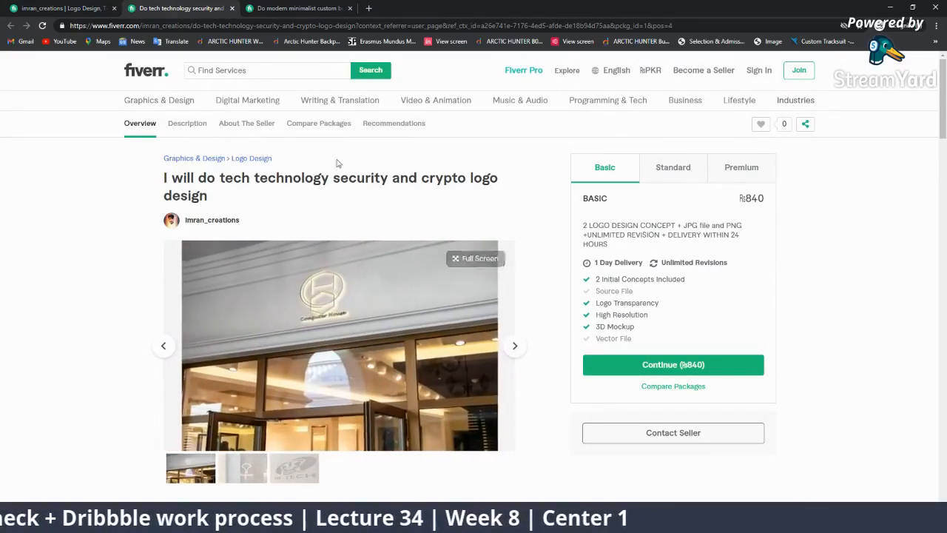
# Cycle through the minimalist business logo gig's images
pyautogui.click(261, 7)
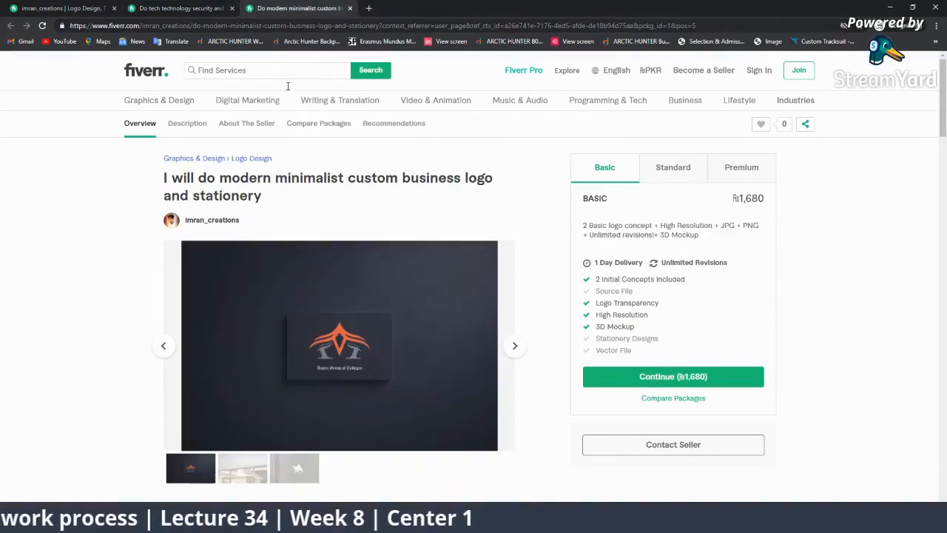
pyautogui.click(513, 346)
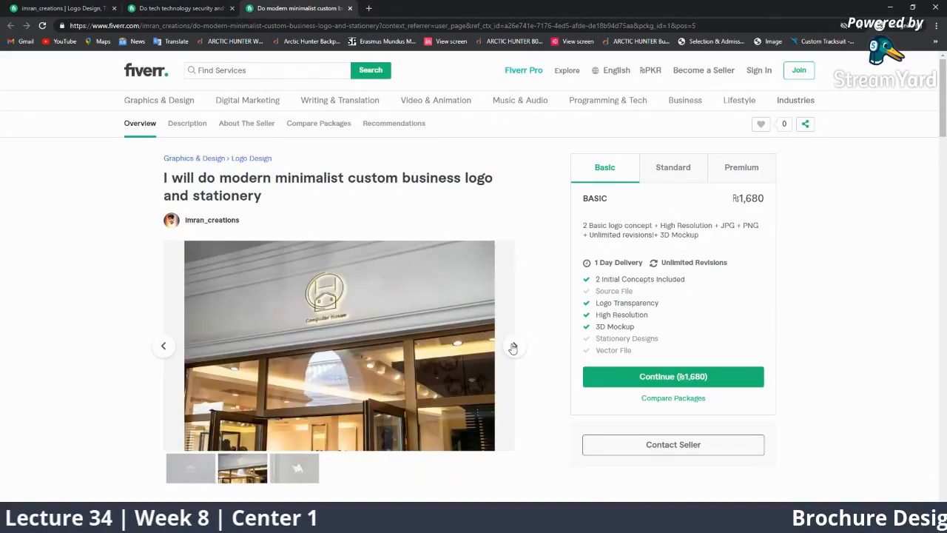
pyautogui.click(513, 345)
pyautogui.click(514, 346)
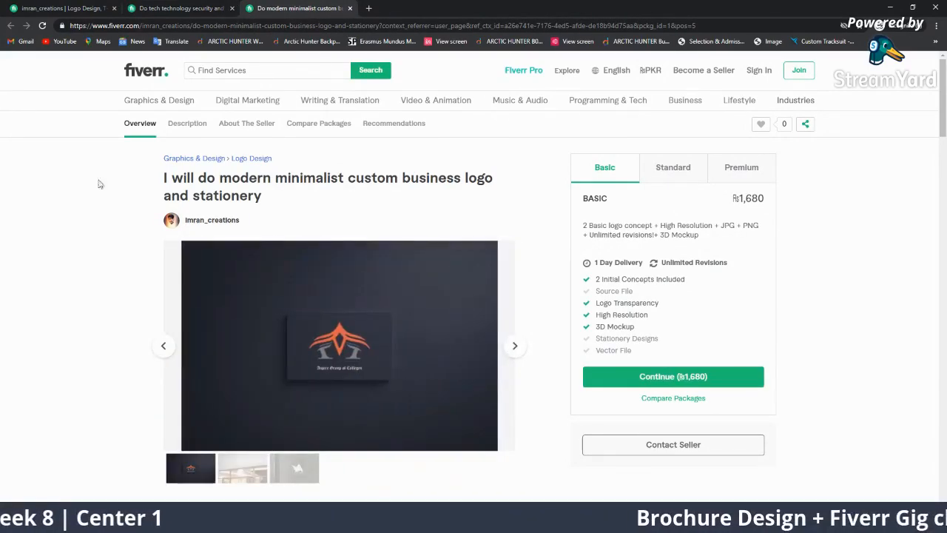
# Highlight the tech crypto gig's title and flip through its Technology and HI-TECH thumbnails
pyautogui.click(141, 6)
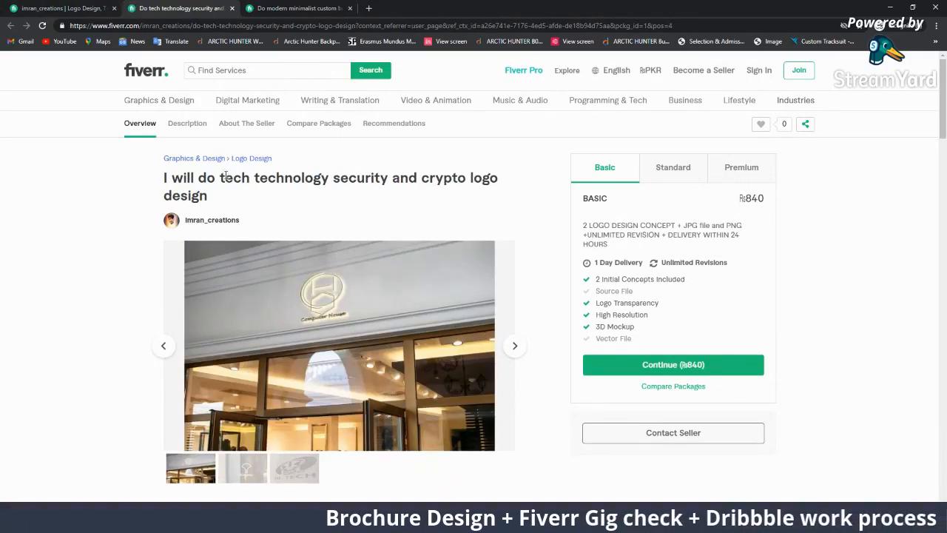
pyautogui.moveTo(225, 176); pyautogui.dragTo(529, 213)
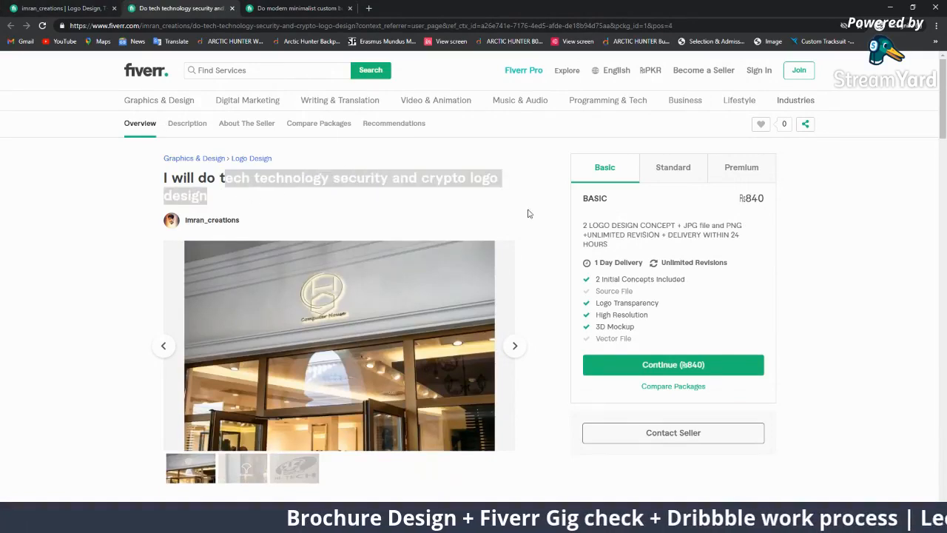
pyautogui.click(446, 201)
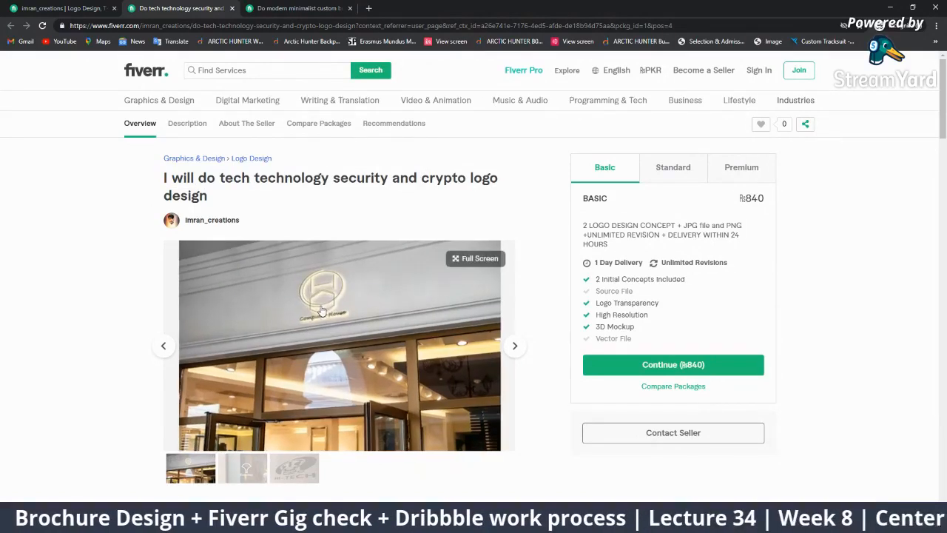
pyautogui.click(243, 468)
pyautogui.click(288, 474)
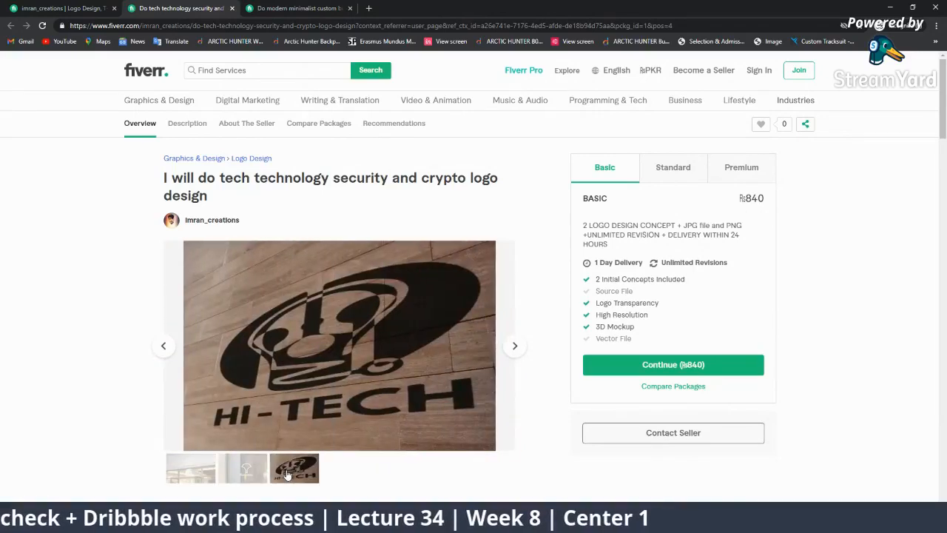
pyautogui.click(205, 467)
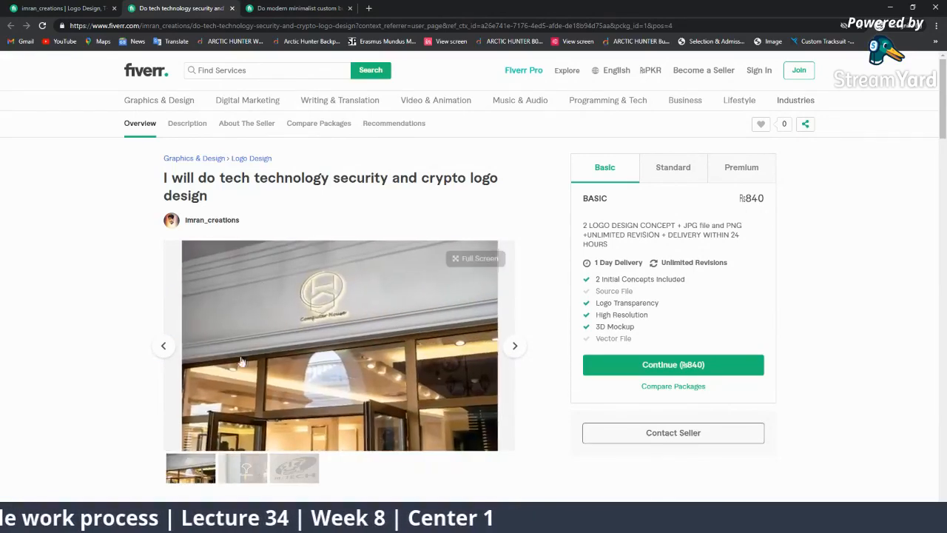
# Open the crypto security startup logo gig (Basic ₨840) from the profile and view its images
pyautogui.click(269, 6)
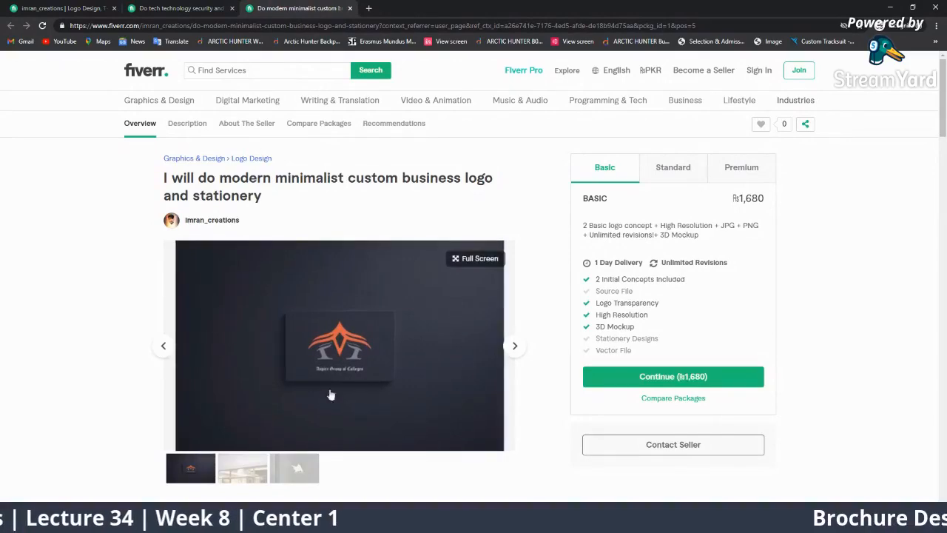
pyautogui.click(66, 5)
pyautogui.scroll(1, 551, 365)
pyautogui.scroll(2, 552, 365)
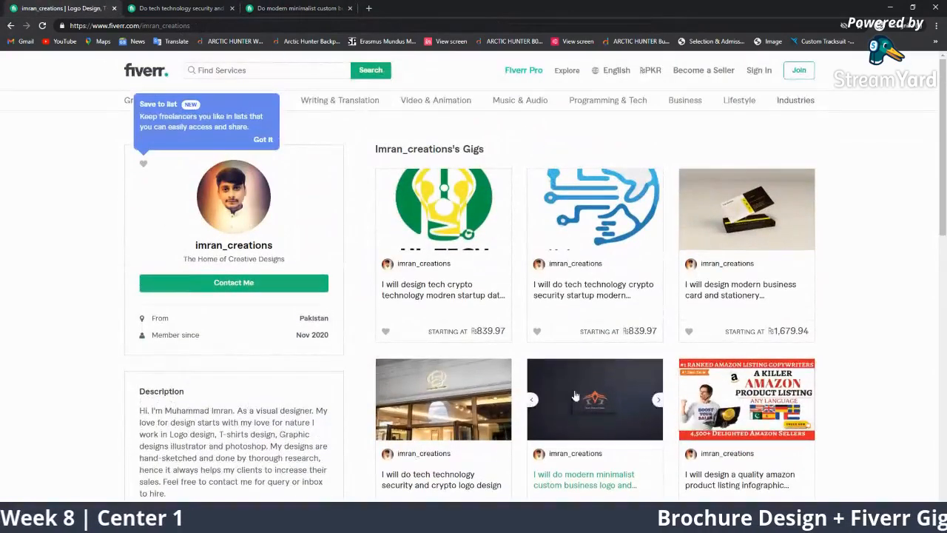
pyautogui.click(592, 296)
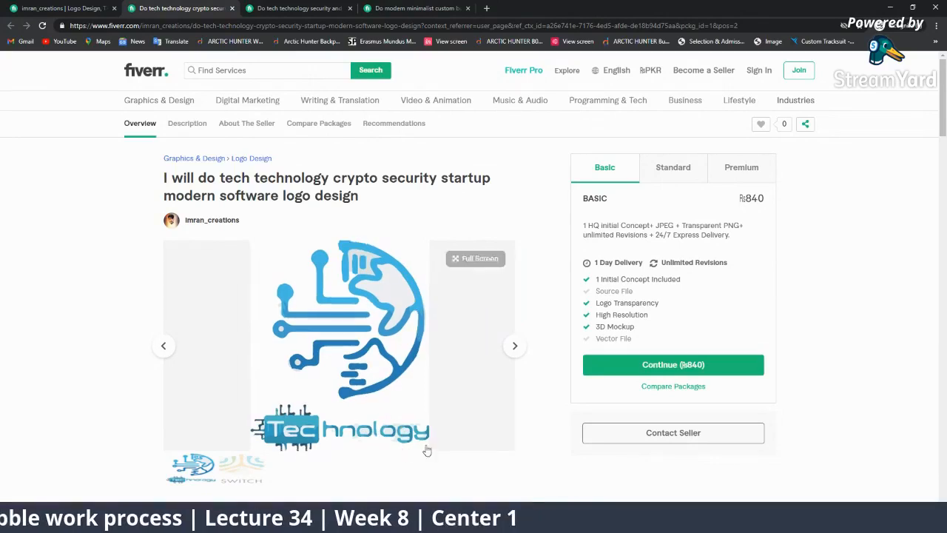
pyautogui.click(515, 347)
pyautogui.click(515, 348)
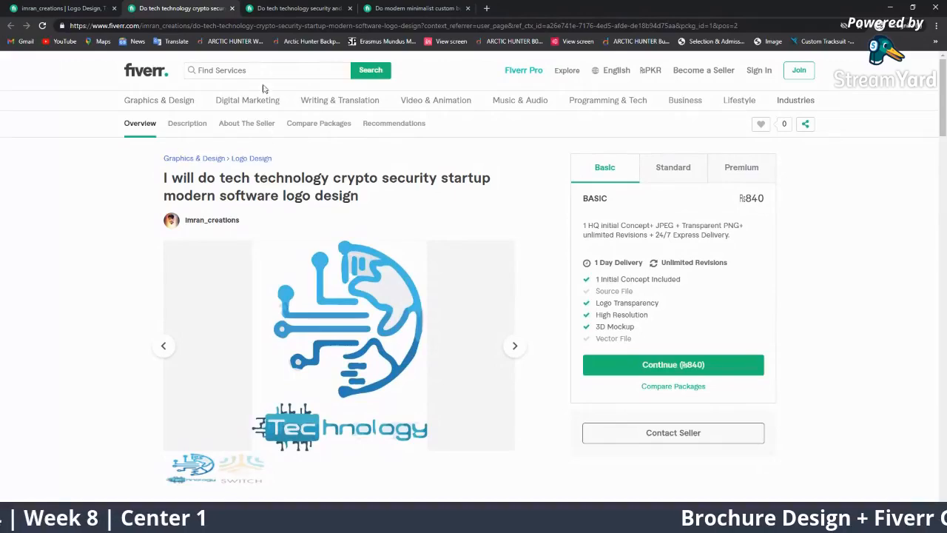
pyautogui.click(83, 7)
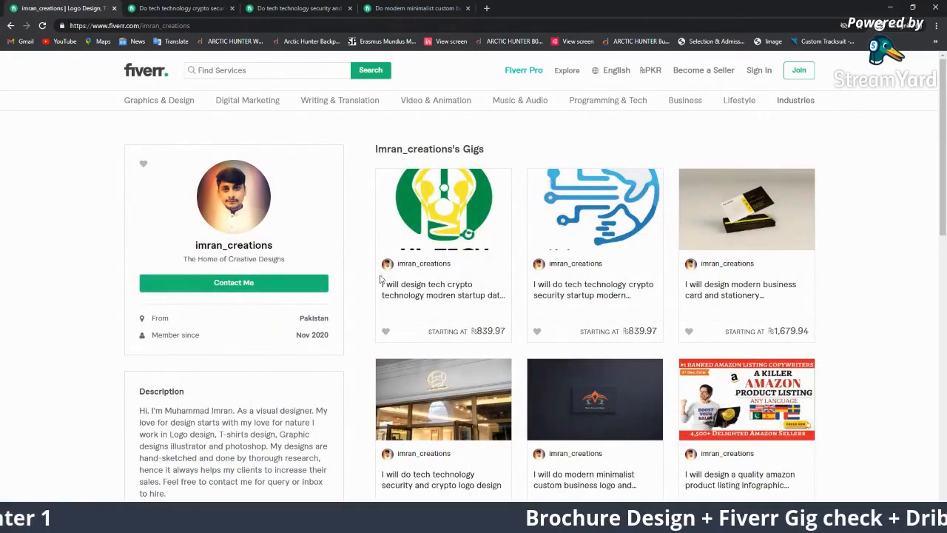
# Open the startup data app gig in a new tab and look it over
pyautogui.rightClick(432, 293)
pyautogui.click(466, 301)
pyautogui.click(145, 6)
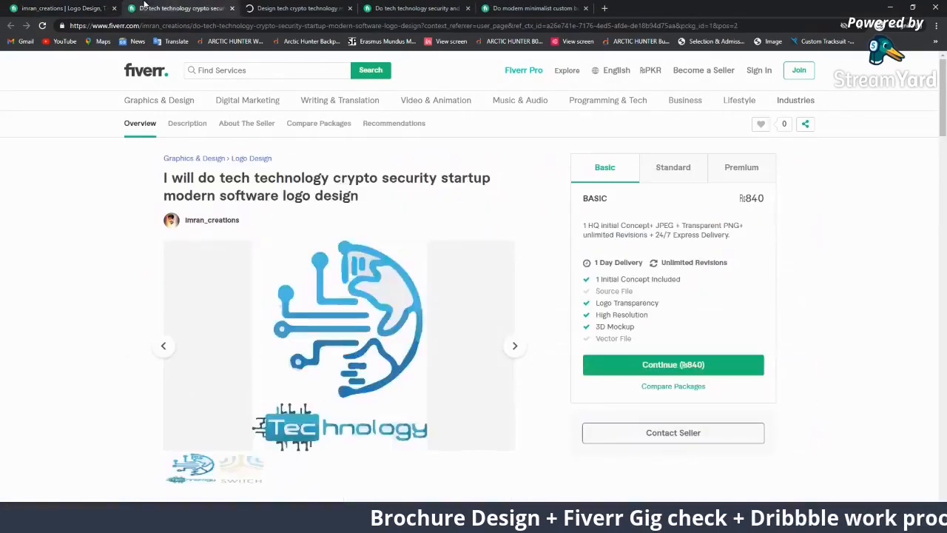
pyautogui.click(290, 8)
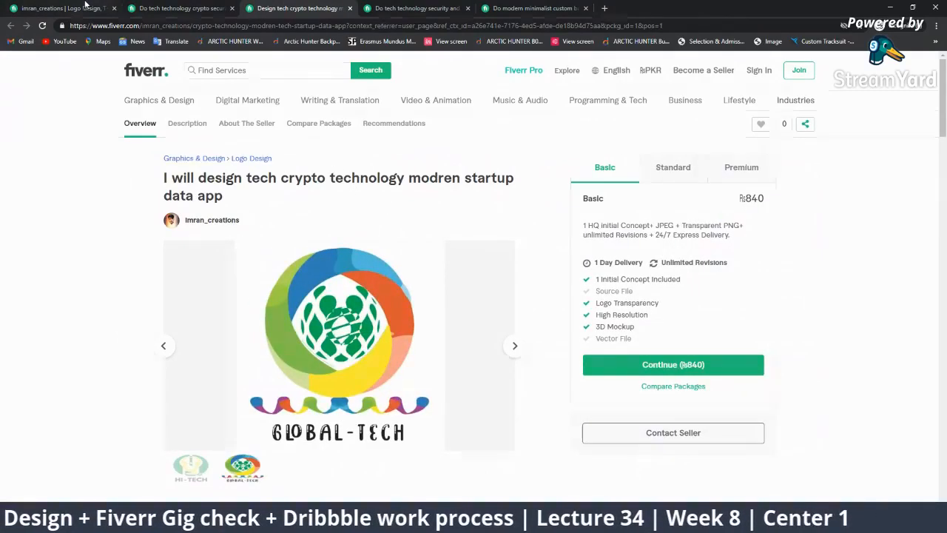
pyautogui.click(85, 4)
pyautogui.scroll(-3, 843, 355)
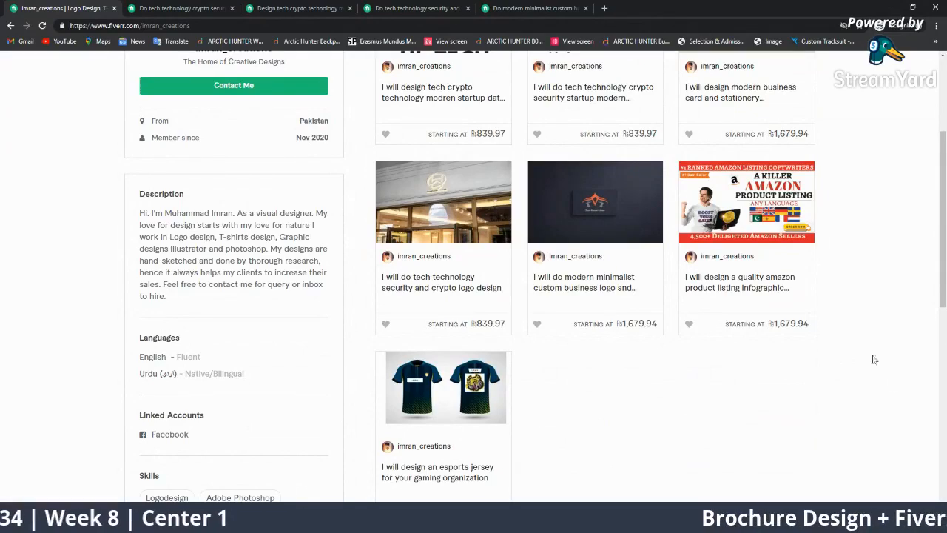
# Open the Amazon product listing gig and scroll through its ₨1,680–₨8,400 packages
pyautogui.click(739, 278)
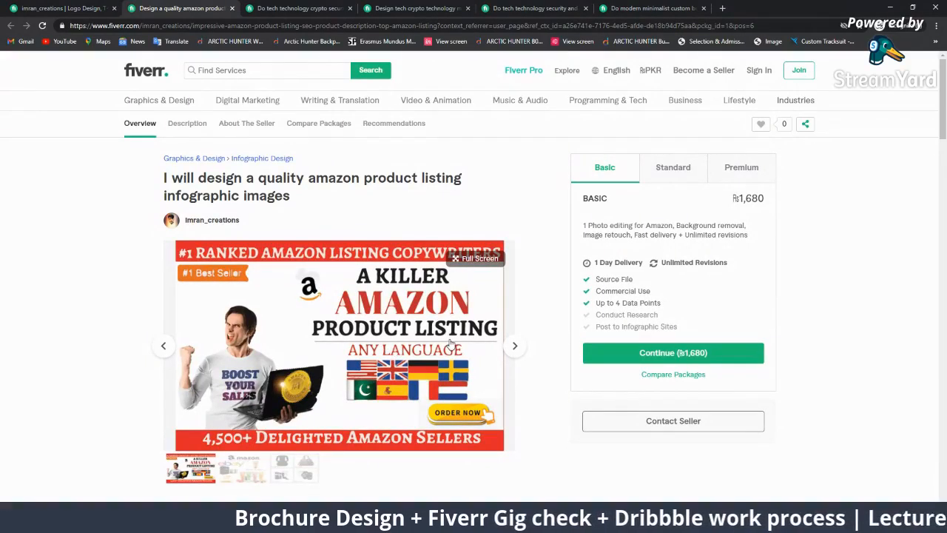
pyautogui.scroll(-15, 450, 342)
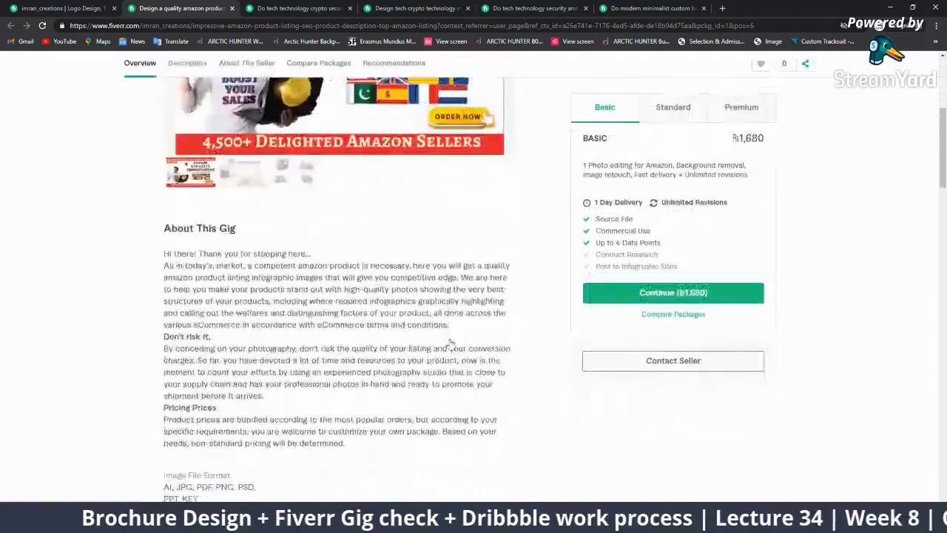
pyautogui.scroll(-10, 449, 342)
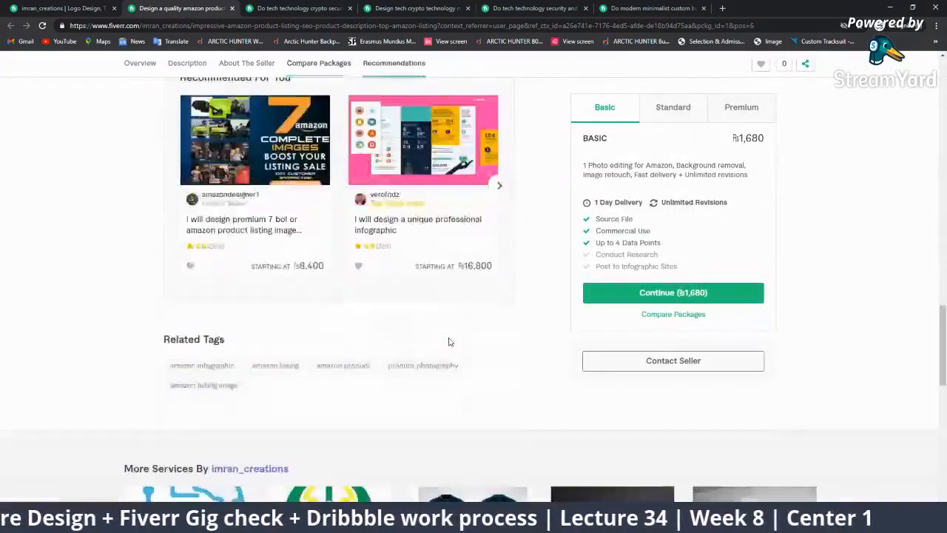
pyautogui.scroll(3, 448, 342)
pyautogui.scroll(20, 285, 368)
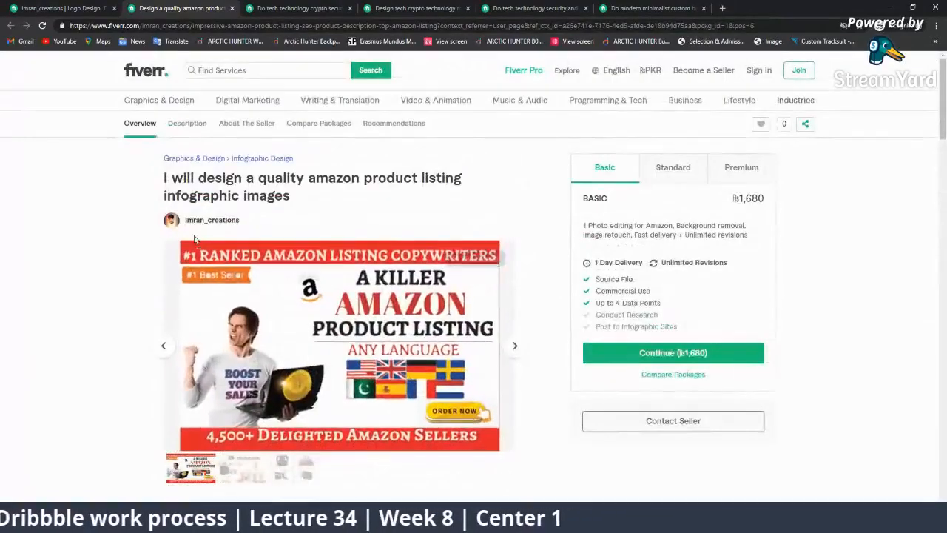
pyautogui.click(67, 8)
pyautogui.click(189, 9)
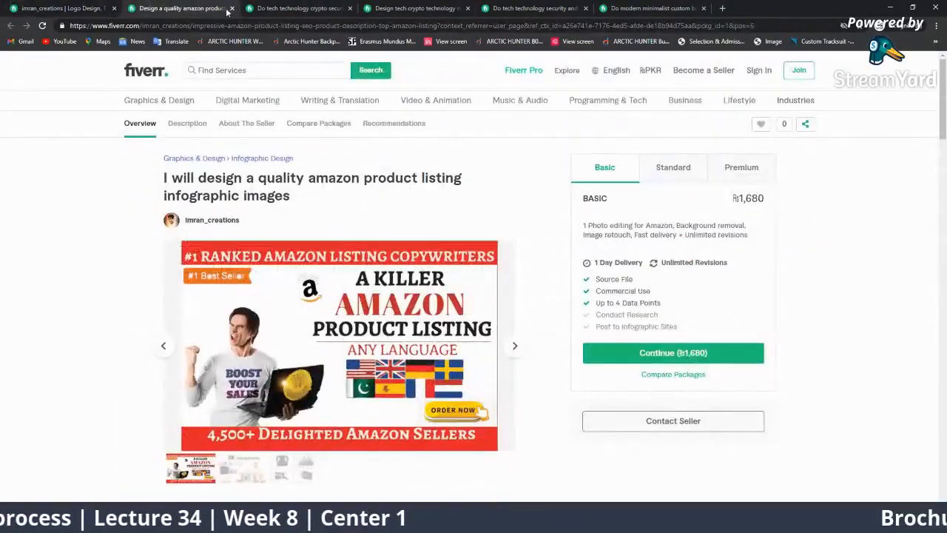
# Close all the open gig tabs, leaving the student's profile
pyautogui.click(232, 8)
pyautogui.click(233, 8)
pyautogui.click(232, 9)
pyautogui.click(232, 8)
pyautogui.click(232, 9)
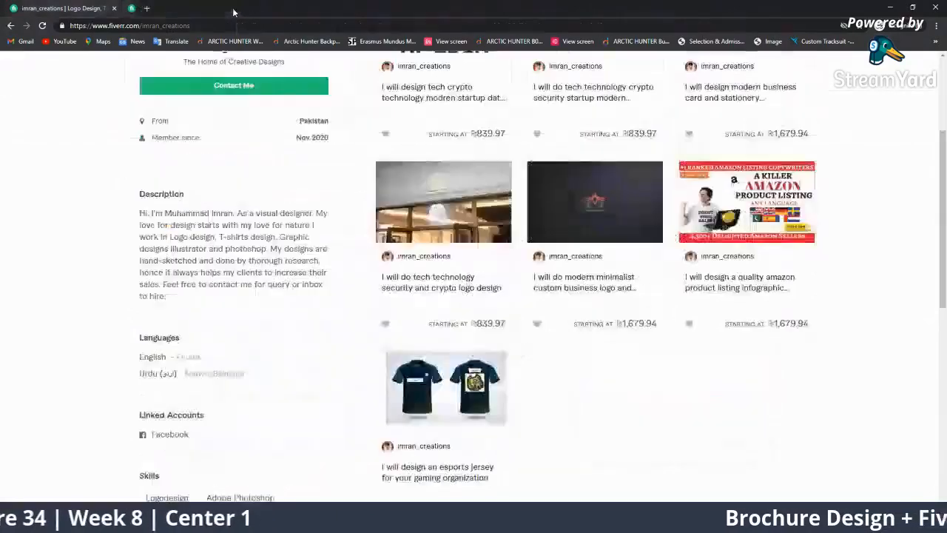
# Feature the viewer's question about rupee versus dollar prices on the StreamYard broadcast
pyautogui.click(890, 7)
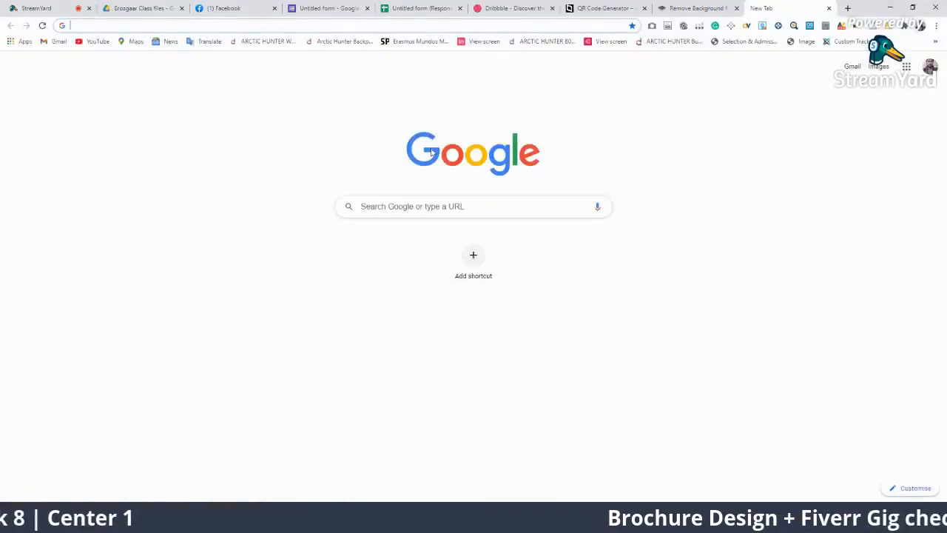
pyautogui.click(7, 6)
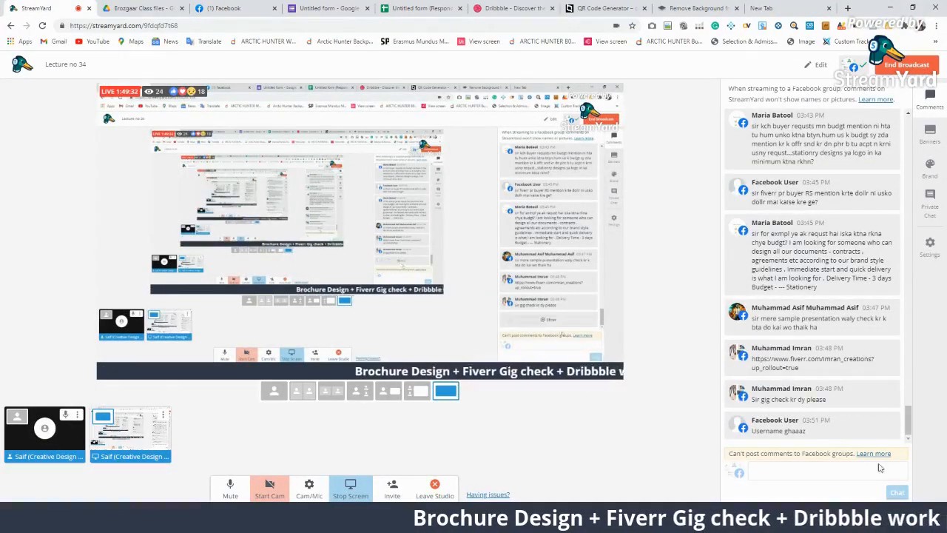
pyautogui.moveTo(822, 179)
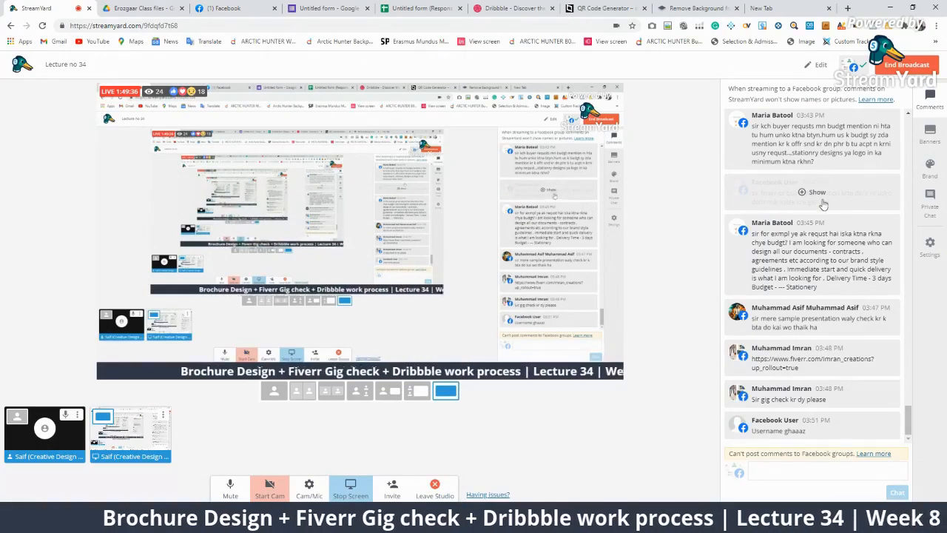
pyautogui.click(807, 250)
pyautogui.click(803, 204)
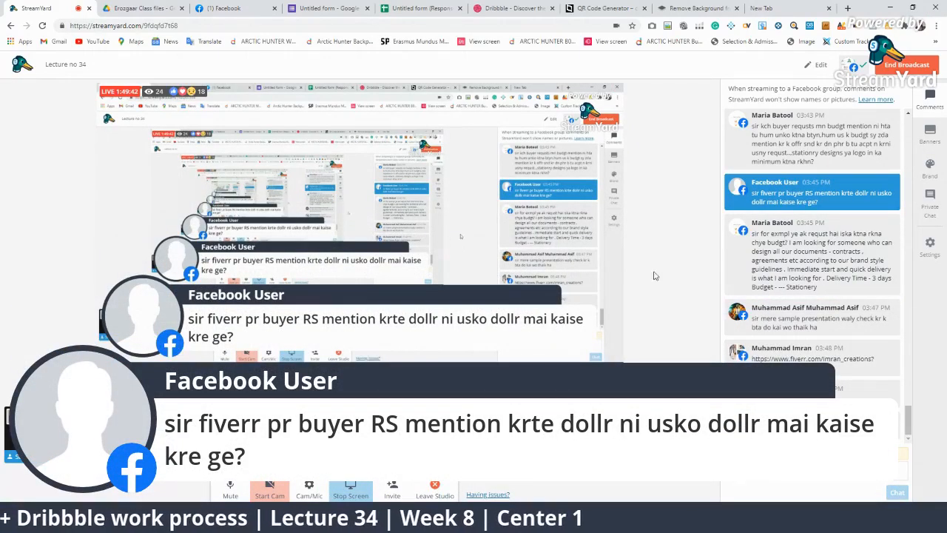
# Bring the incognito Fiverr profile window back in front of the studio
pyautogui.moveTo(739, 311)
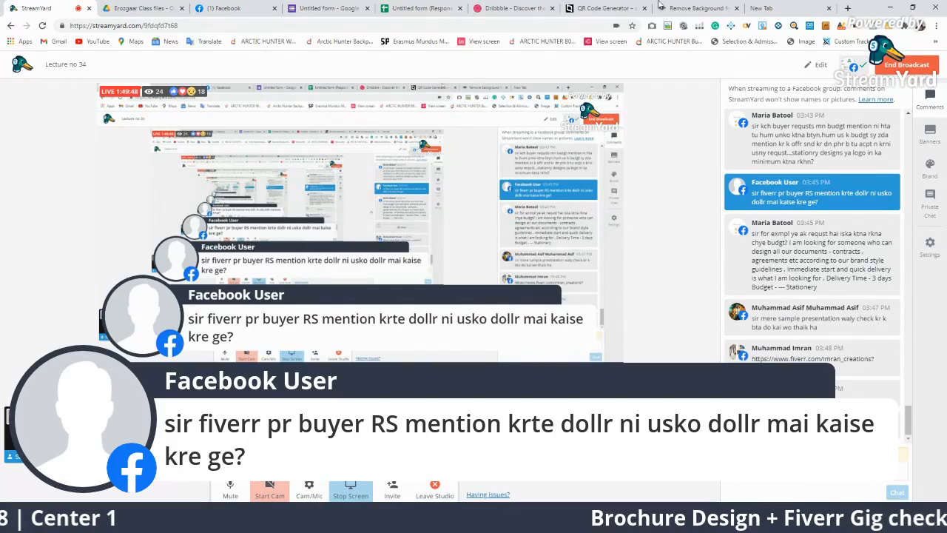
pyautogui.click(578, 518)
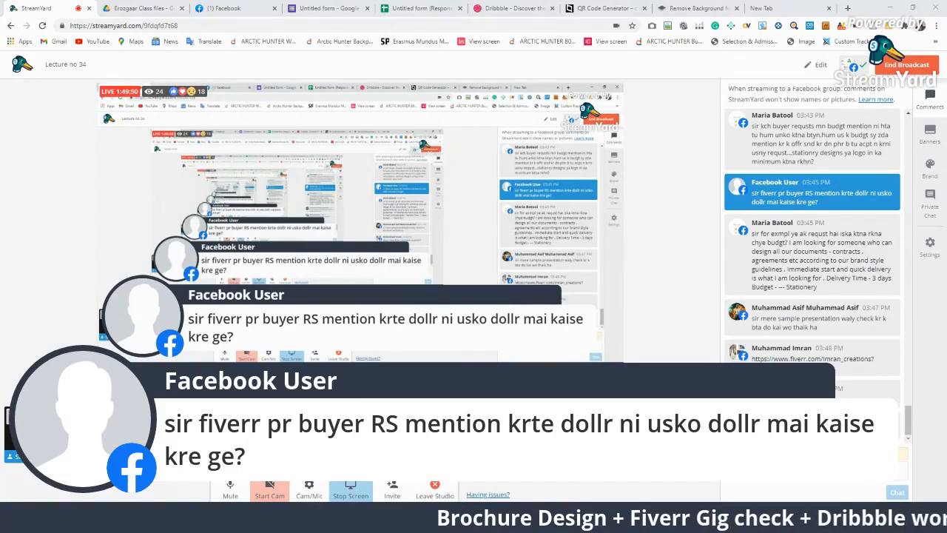
pyautogui.click(635, 466)
pyautogui.scroll(3, 577, 132)
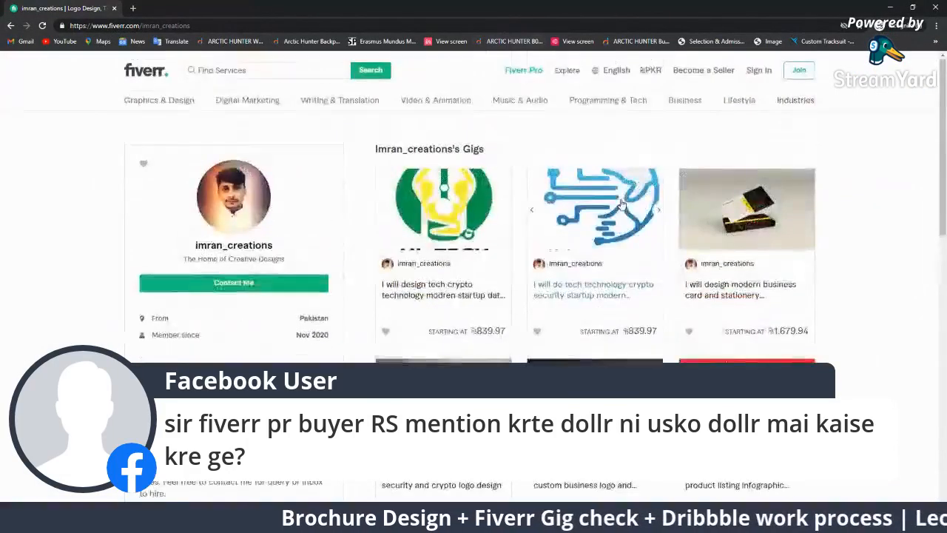
# Change Fiverr's currency from PKR to USD so the gigs show $5, $5 and $10
pyautogui.click(650, 74)
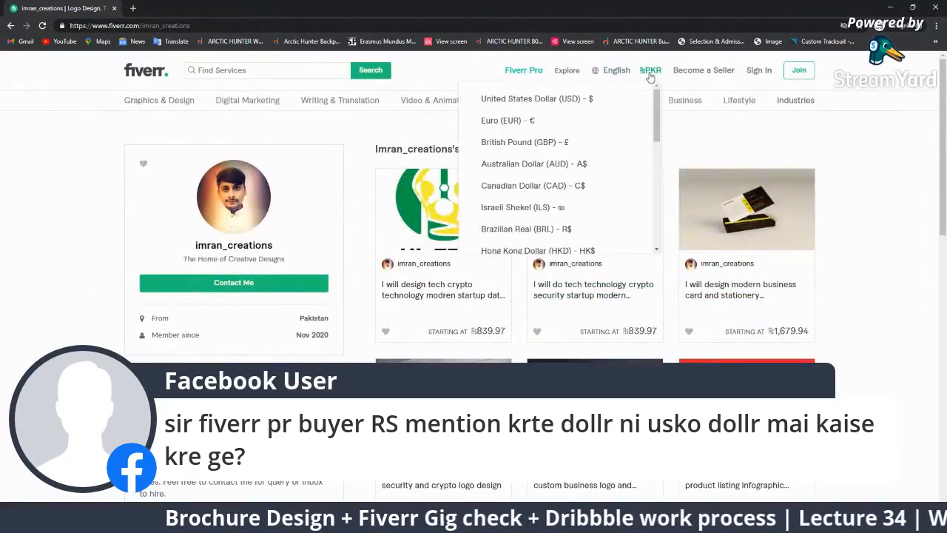
pyautogui.click(518, 97)
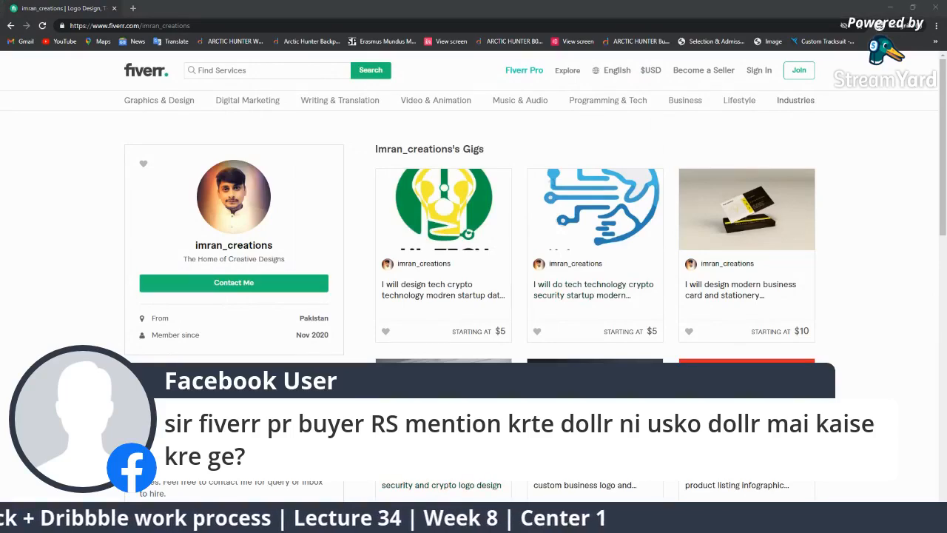
pyautogui.click(555, 480)
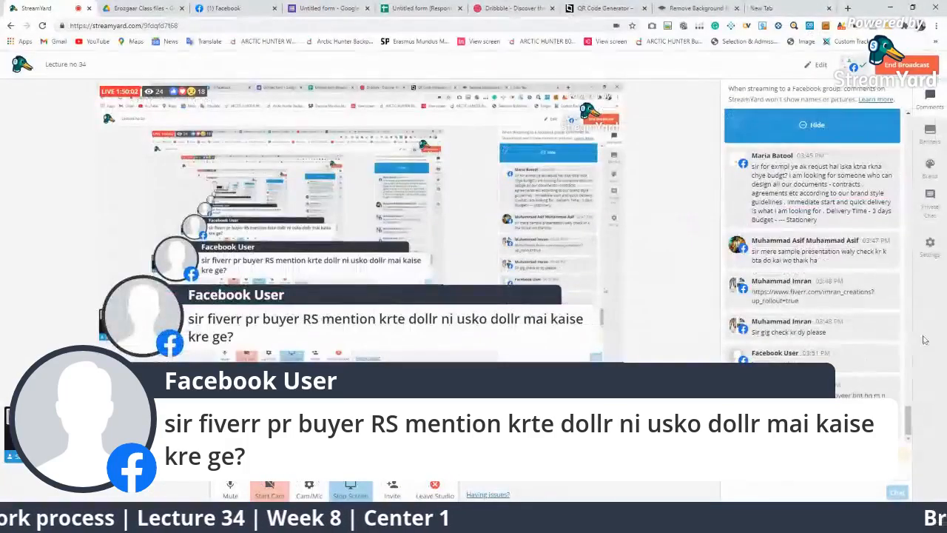
# Hide the currency question and feature the viewer's LinkedIn job-title question instead
pyautogui.click(839, 130)
pyautogui.click(797, 207)
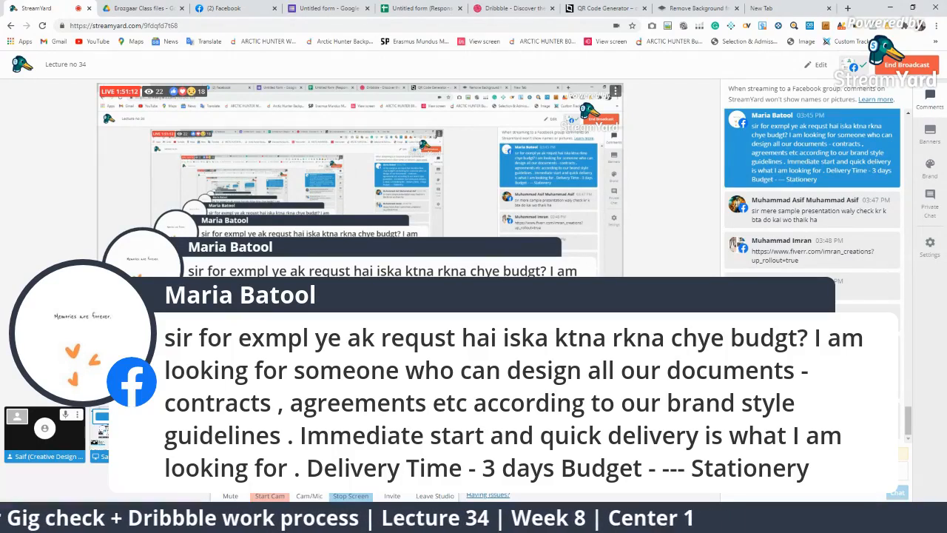
pyautogui.click(813, 420)
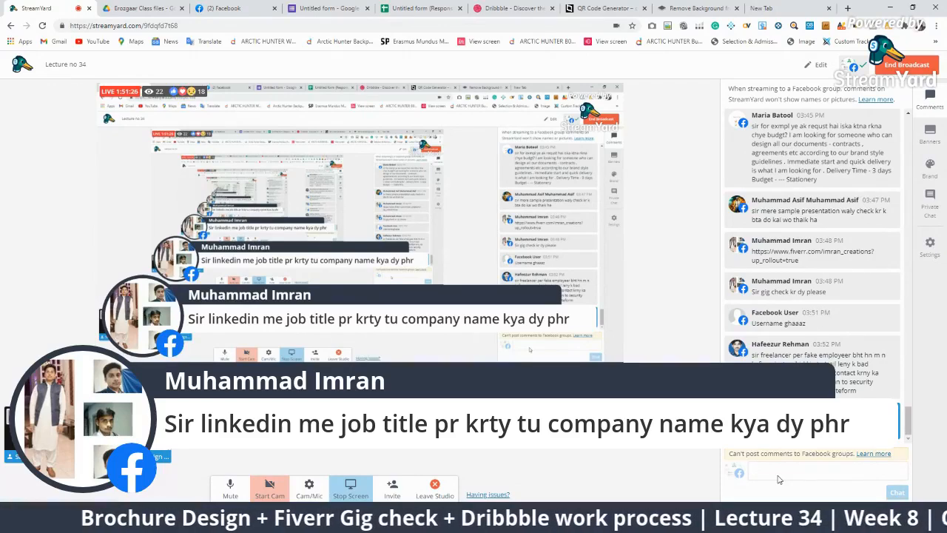
pyautogui.click(785, 7)
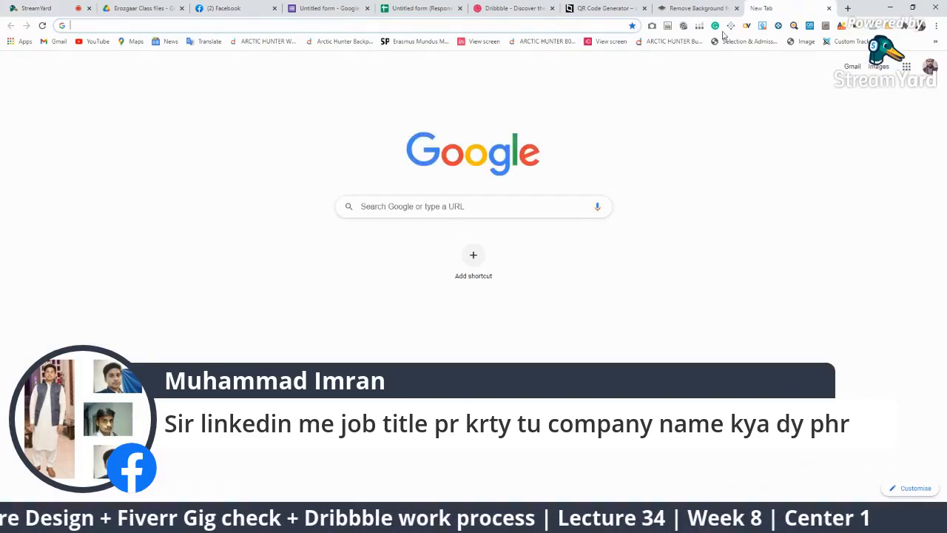
# Load LinkedIn via 'li' in the address bar and open the instructor's profile
pyautogui.click(561, 26)
pyautogui.write('linkedin.com/feed/')
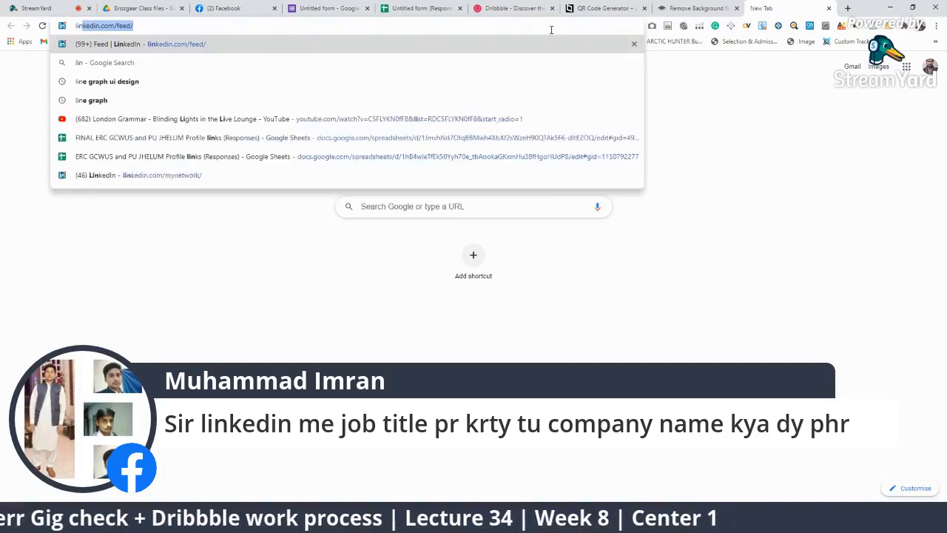
pyautogui.press('Return')
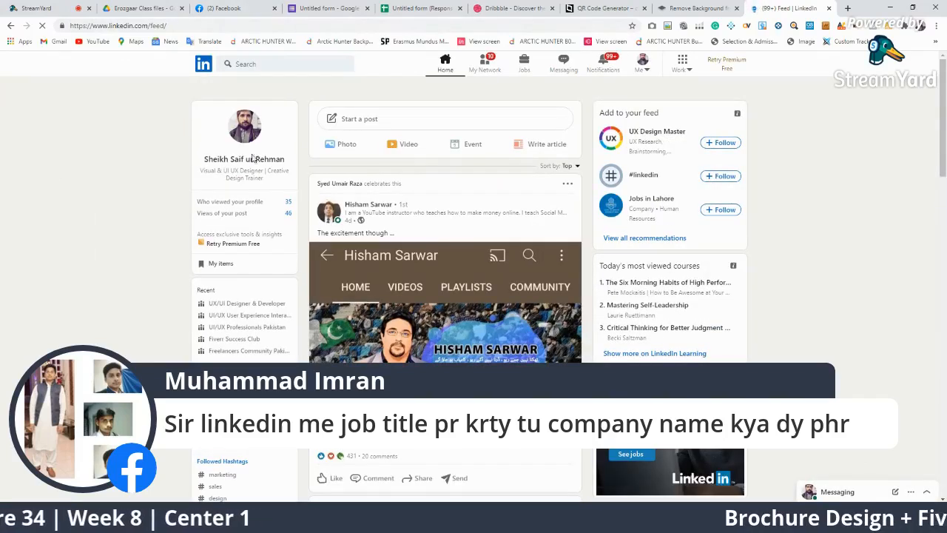
pyautogui.click(255, 162)
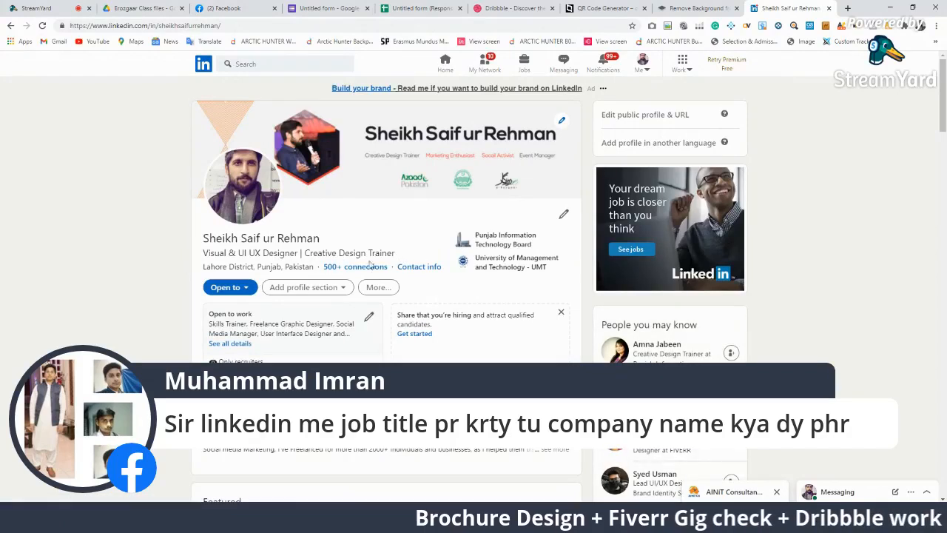
# Highlight the profile's headline job title and scroll through its Experience entries
pyautogui.moveTo(394, 258); pyautogui.dragTo(211, 257)
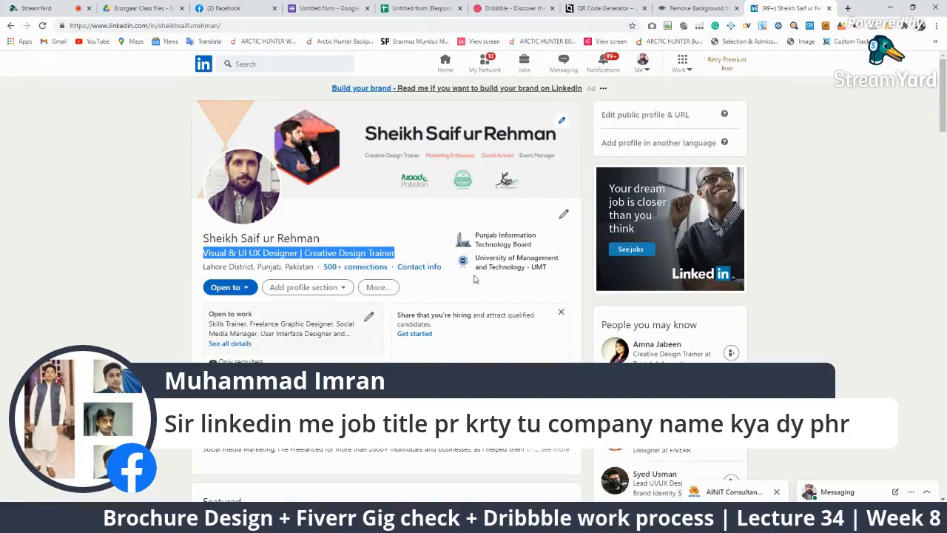
pyautogui.scroll(-5, 518, 332)
pyautogui.scroll(-3, 512, 340)
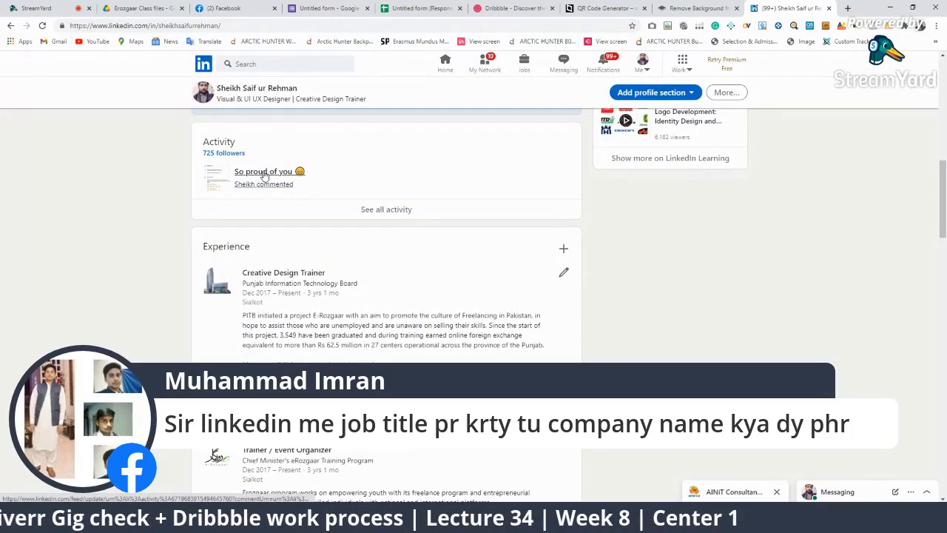
pyautogui.scroll(-3, 835, 315)
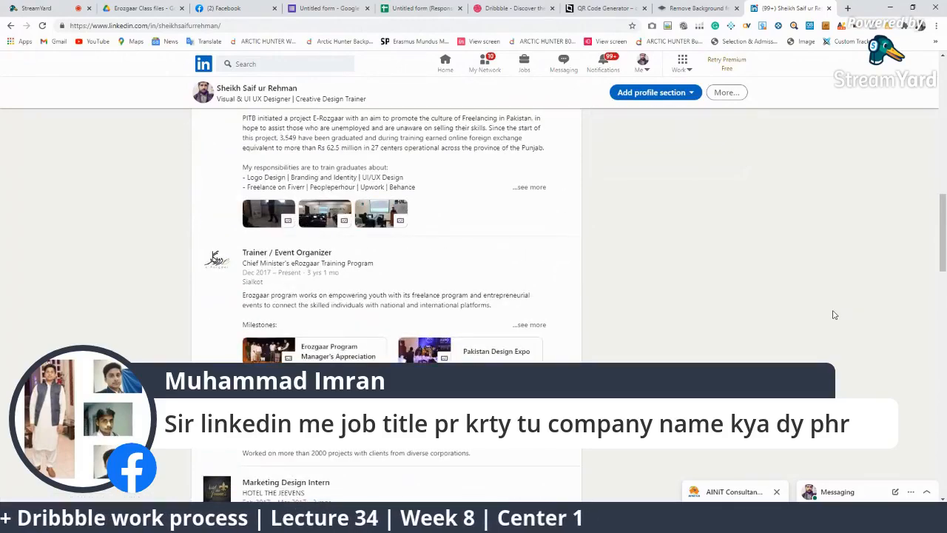
pyautogui.scroll(-3, 835, 315)
pyautogui.scroll(-6, 834, 315)
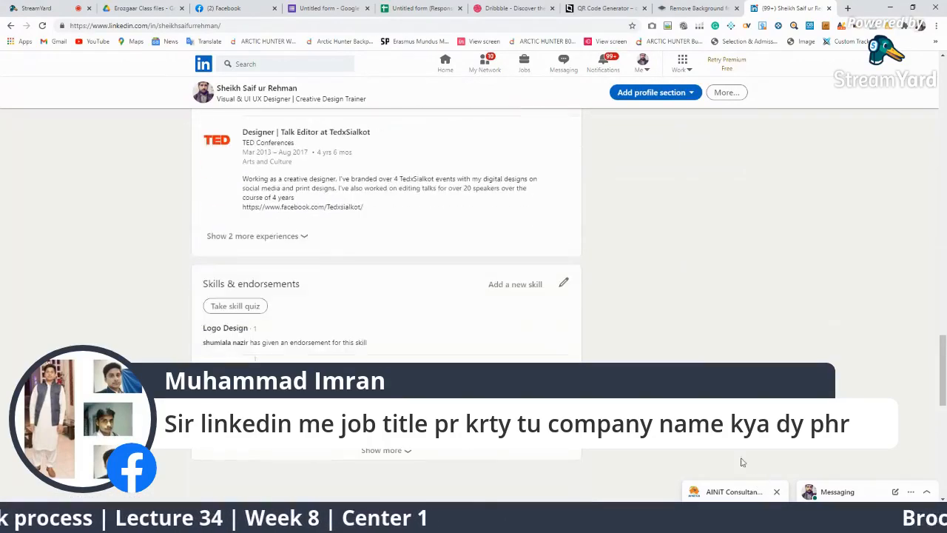
pyautogui.moveTo(945, 367); pyautogui.dragTo(945, 78)
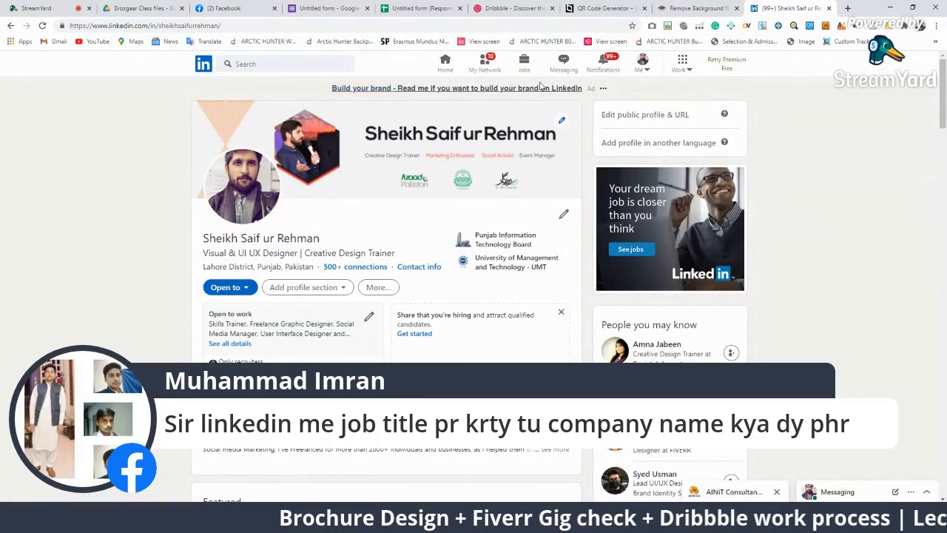
pyautogui.click(63, 9)
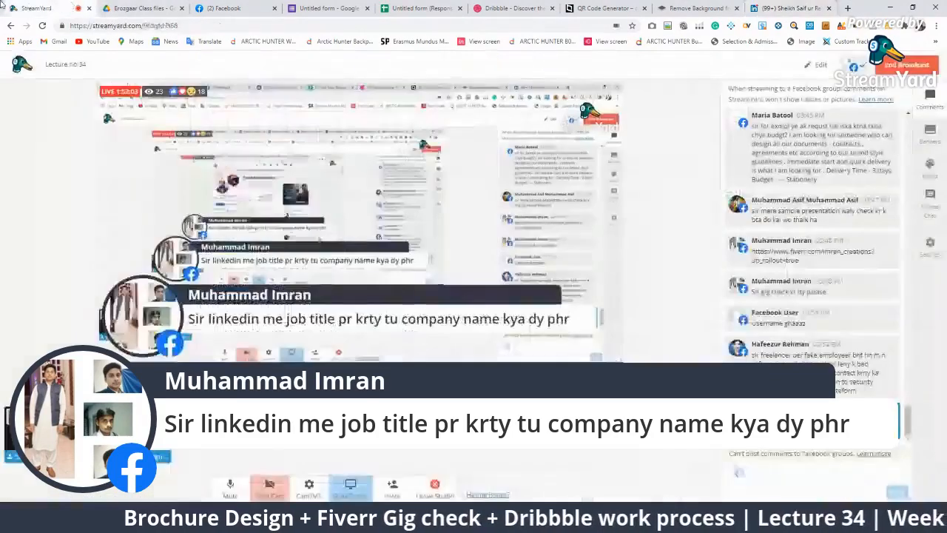
# Feature the viewer's warning about fake employers on Freelancer, then hide it from stream
pyautogui.click(814, 370)
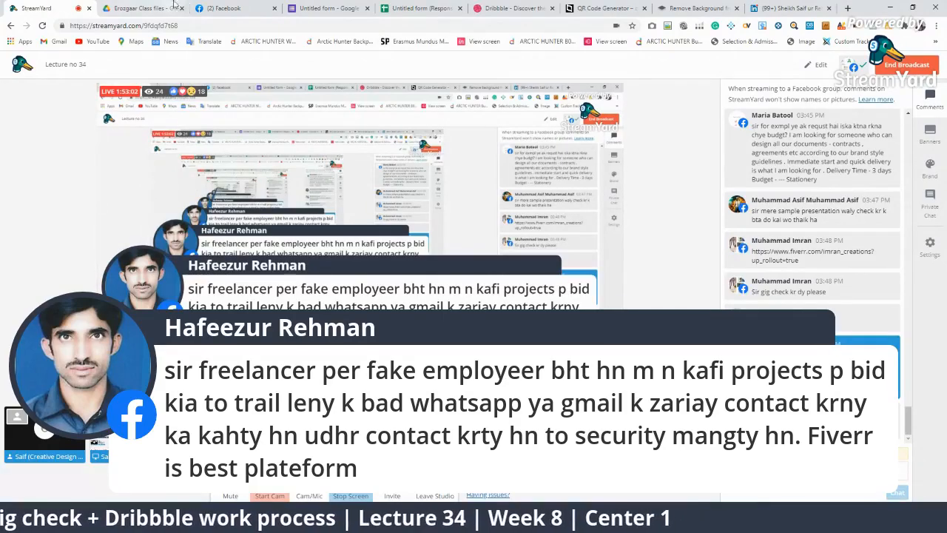
pyautogui.click(144, 8)
pyautogui.click(12, 6)
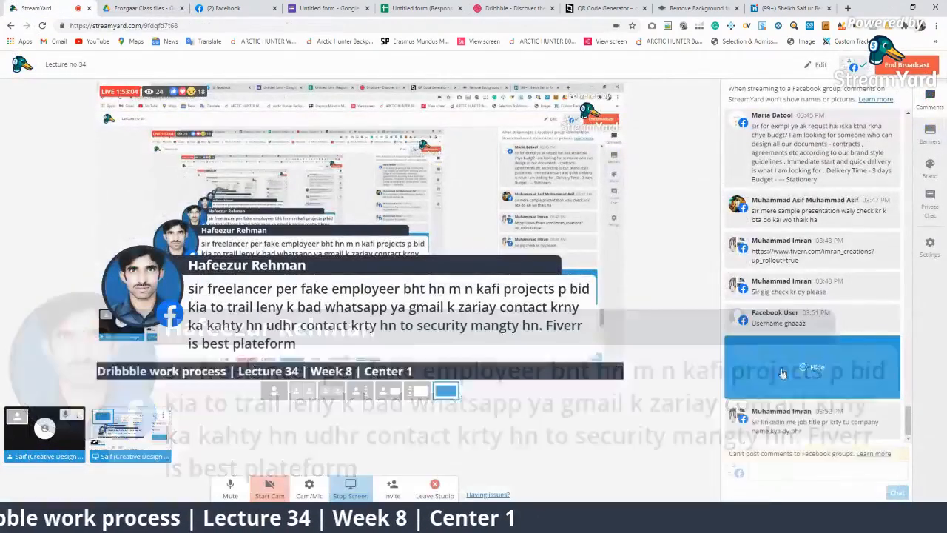